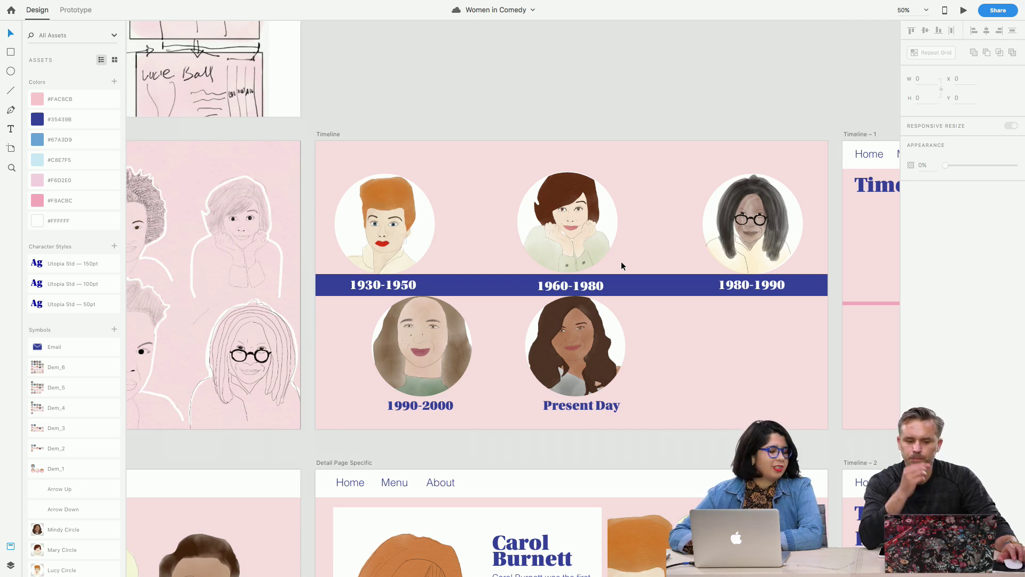
# Review the timeline artboards, from the original Timeline layout through Timeline – 1, Timeline – 2 and Timeline – 3
pyautogui.scroll(-1, 621, 261)
pyautogui.hscroll(1, 621, 262)
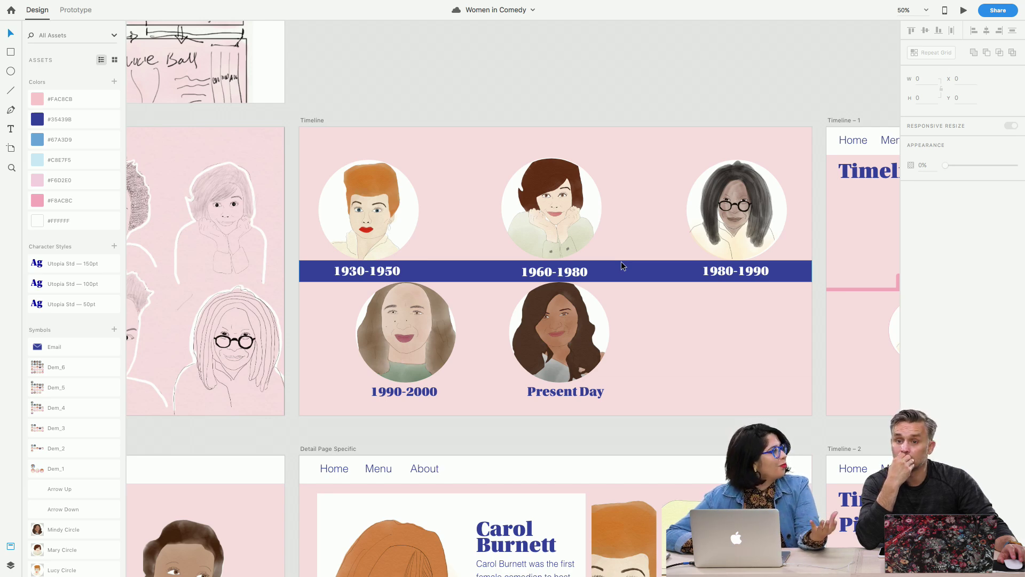
pyautogui.hscroll(10, 621, 261)
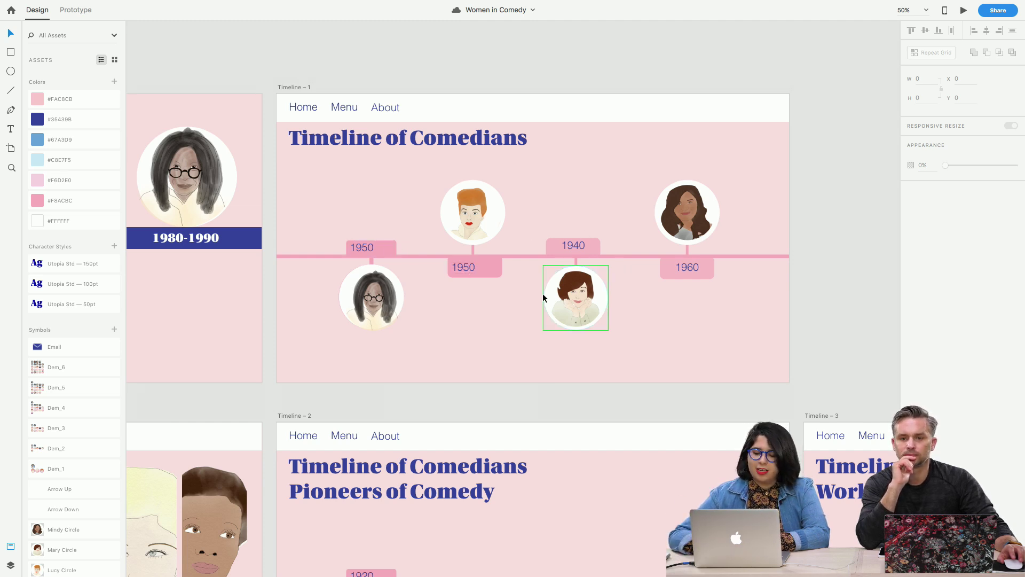
pyautogui.scroll(-8, 544, 297)
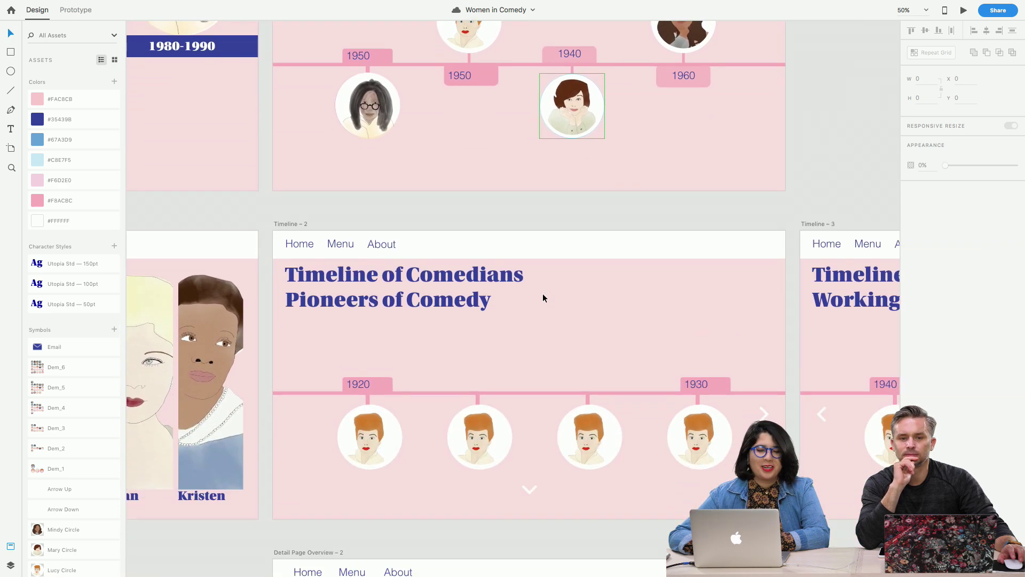
pyautogui.scroll(-5, 542, 293)
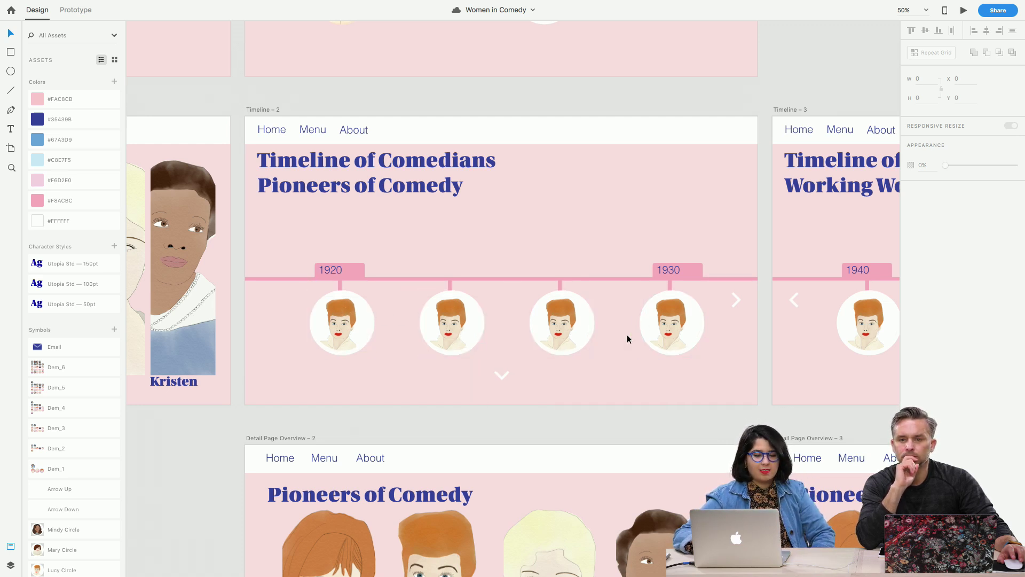
pyautogui.hscroll(10, 628, 338)
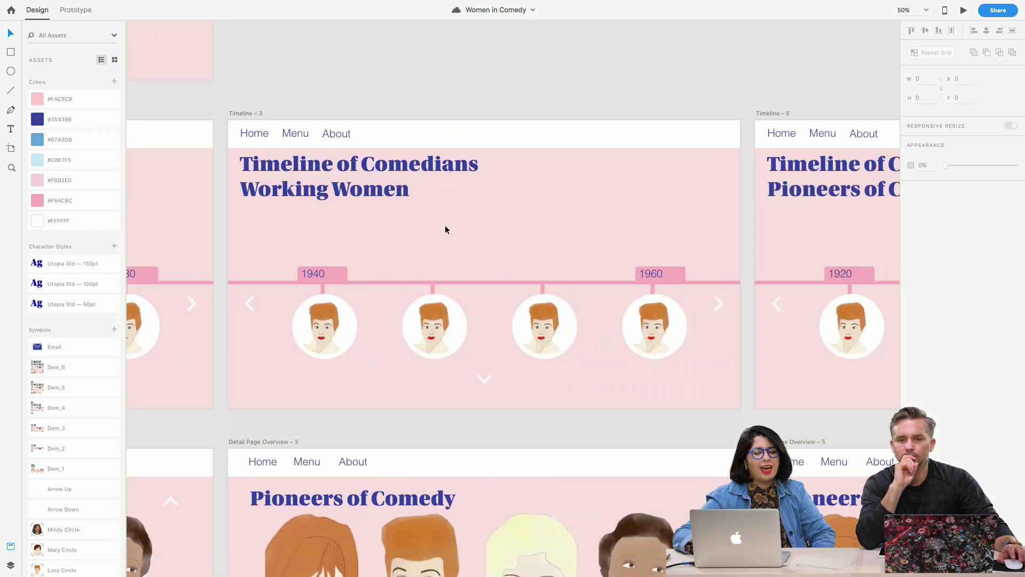
pyautogui.hscroll(15, 446, 229)
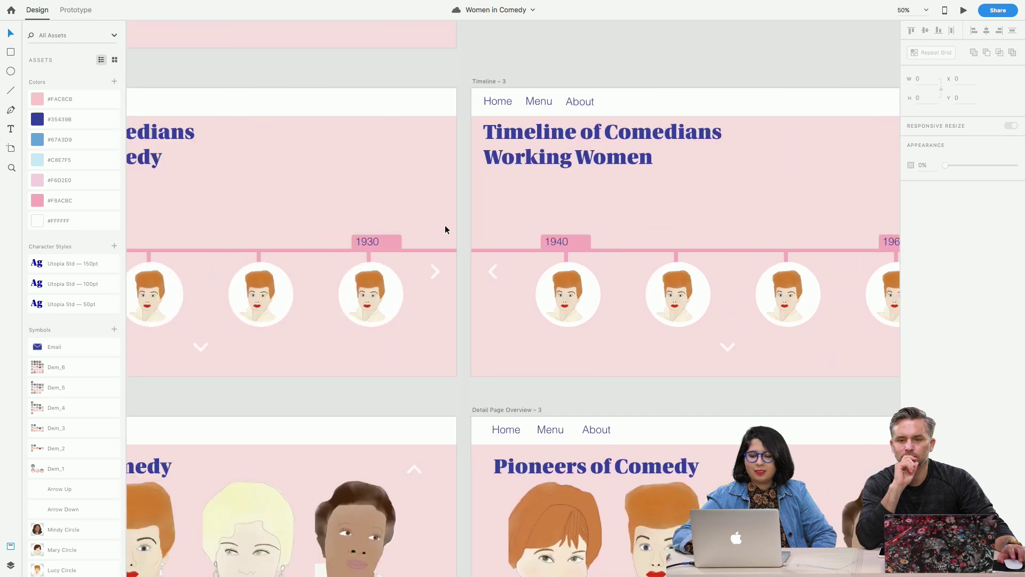
pyautogui.hscroll(-15, 445, 229)
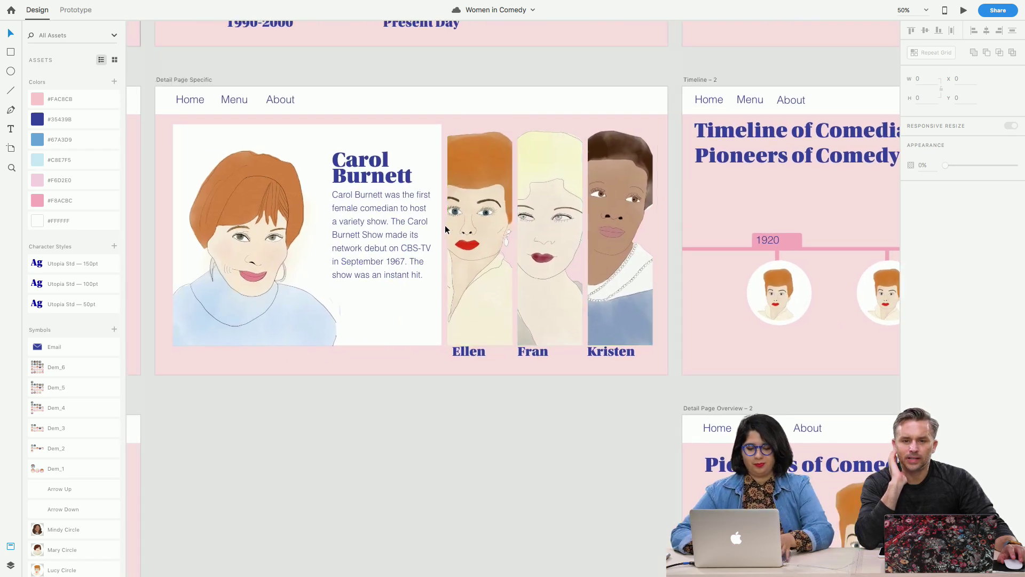
# Examine the Detail Page Specific artboard and the neighbouring Detail Page Overview artboard
pyautogui.press('super+minus')
pyautogui.hscroll(-3, 445, 229)
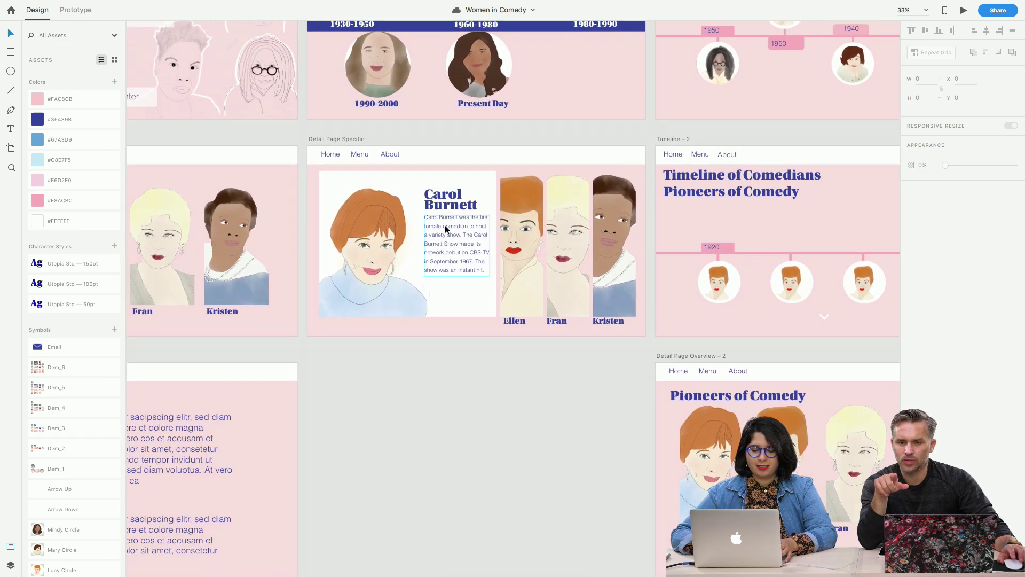
pyautogui.scroll(2, 446, 228)
pyautogui.hscroll(2, 446, 229)
pyautogui.scroll(-2, 445, 229)
pyautogui.hscroll(-2, 445, 229)
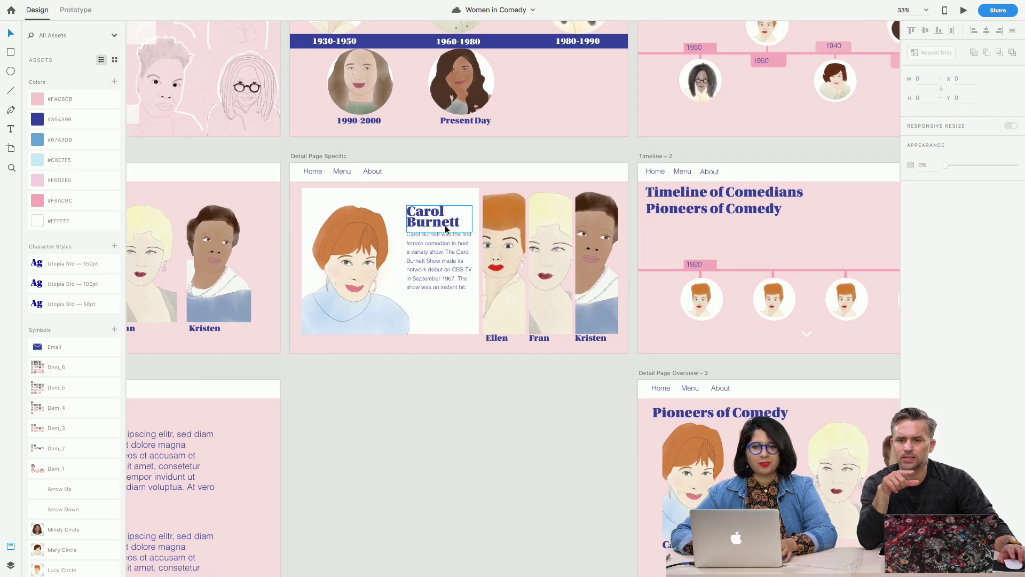
pyautogui.scroll(-2, 445, 228)
pyautogui.hscroll(-6, 445, 228)
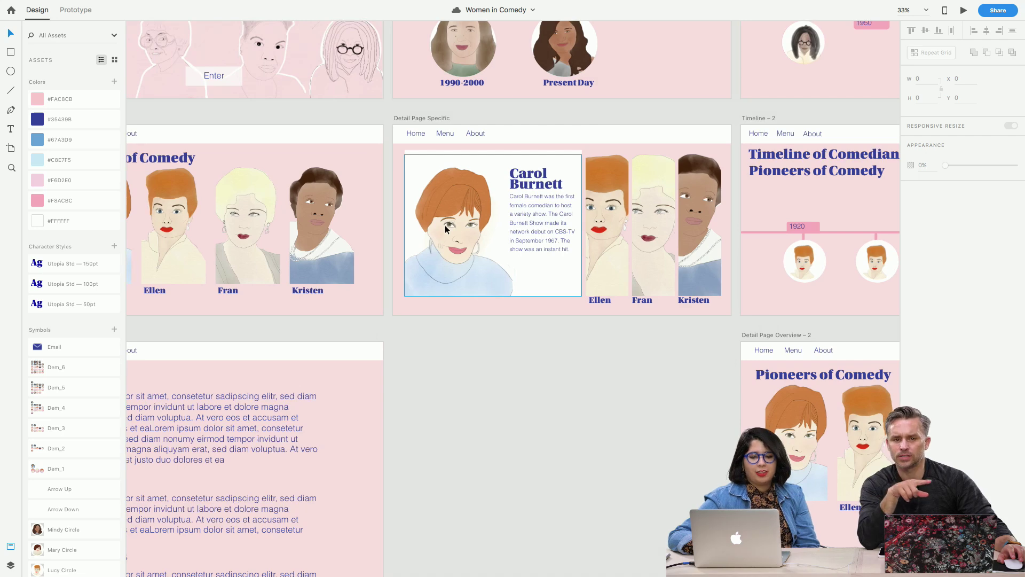
pyautogui.hscroll(-15, 446, 229)
pyautogui.hscroll(2, 445, 225)
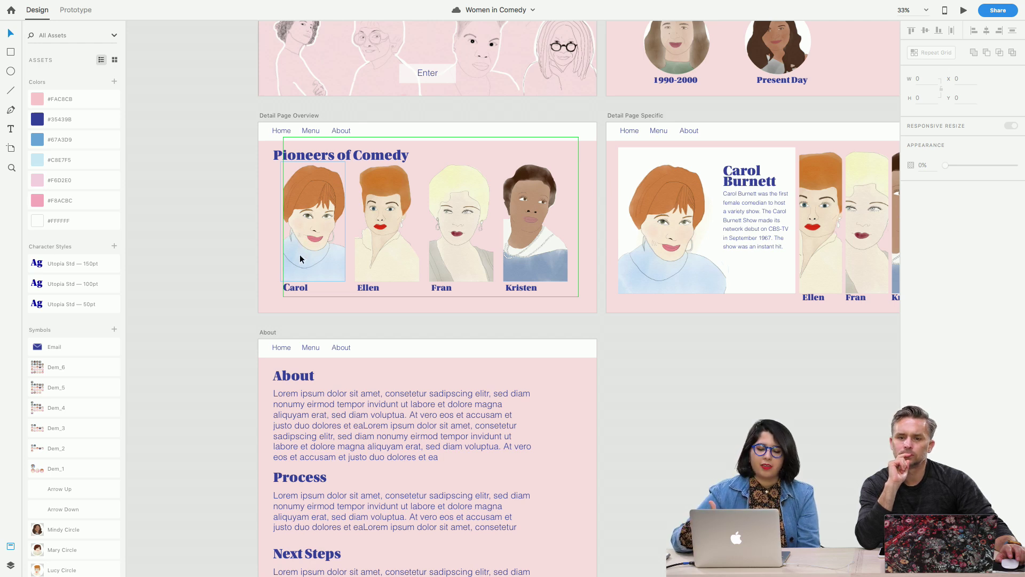
# Inspect the portrait repeat grid on Detail Page Overview and the Carol Burnett heading and biography text on Detail Page Specific
pyautogui.click(306, 236)
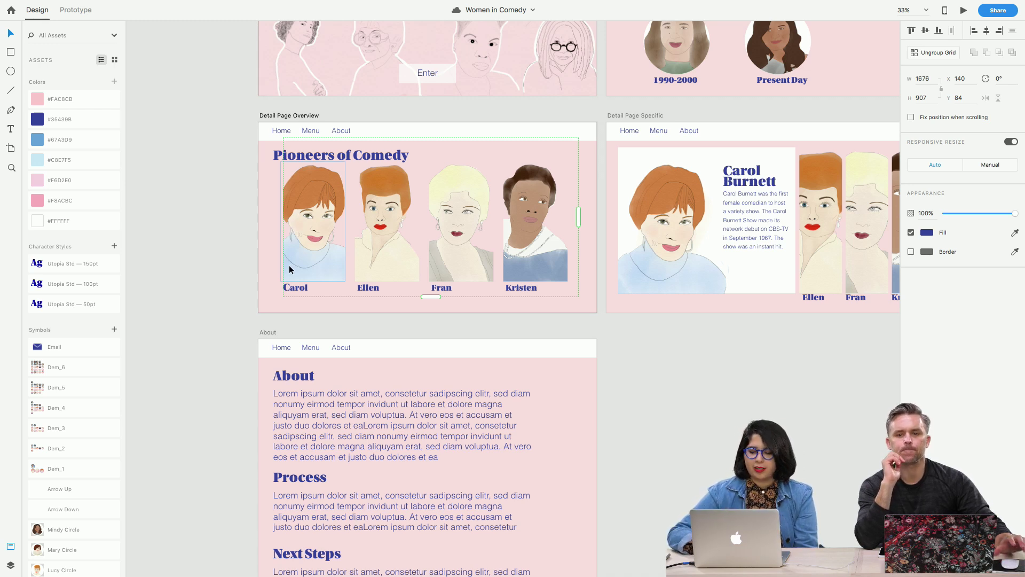
pyautogui.hscroll(5, 299, 274)
pyautogui.hscroll(2, 299, 273)
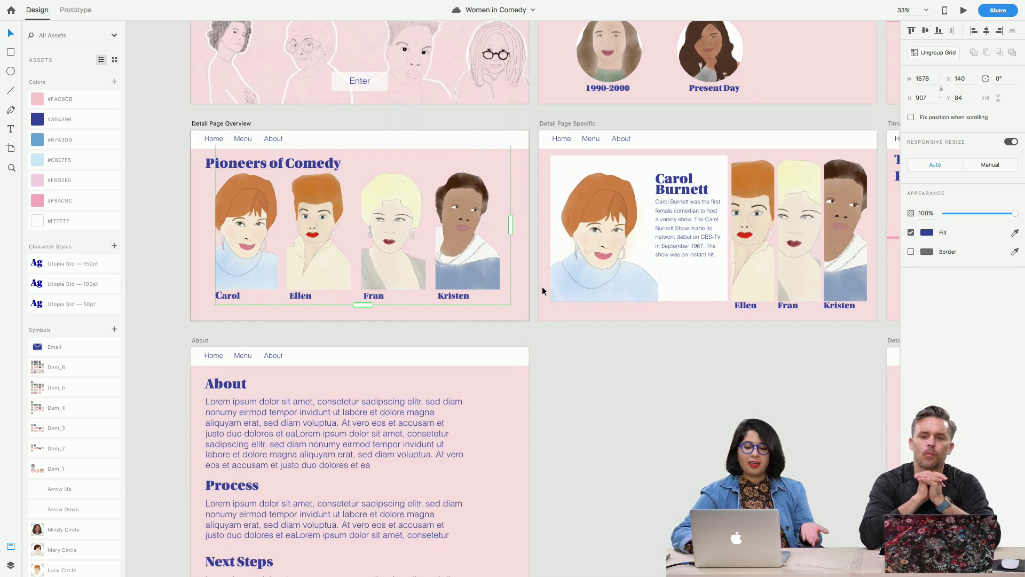
pyautogui.click(686, 191)
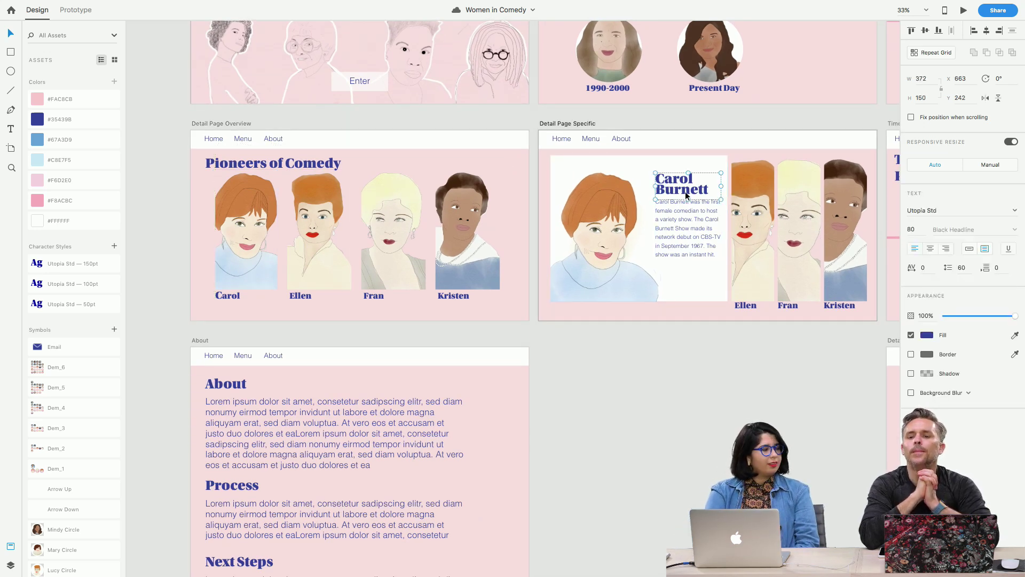
pyautogui.click(683, 244)
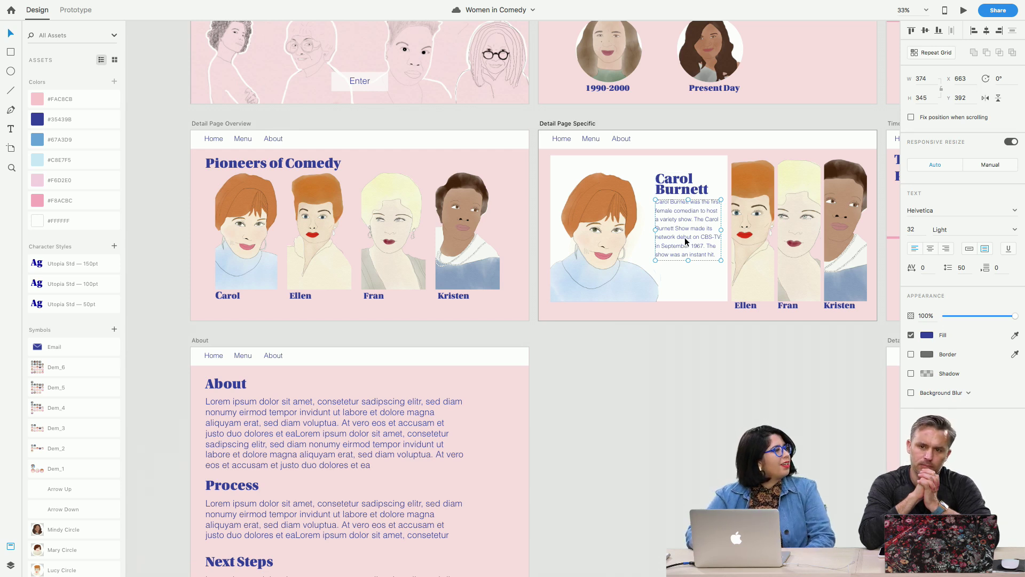
pyautogui.click(723, 341)
pyautogui.hscroll(3, 719, 342)
pyautogui.scroll(-1, 720, 342)
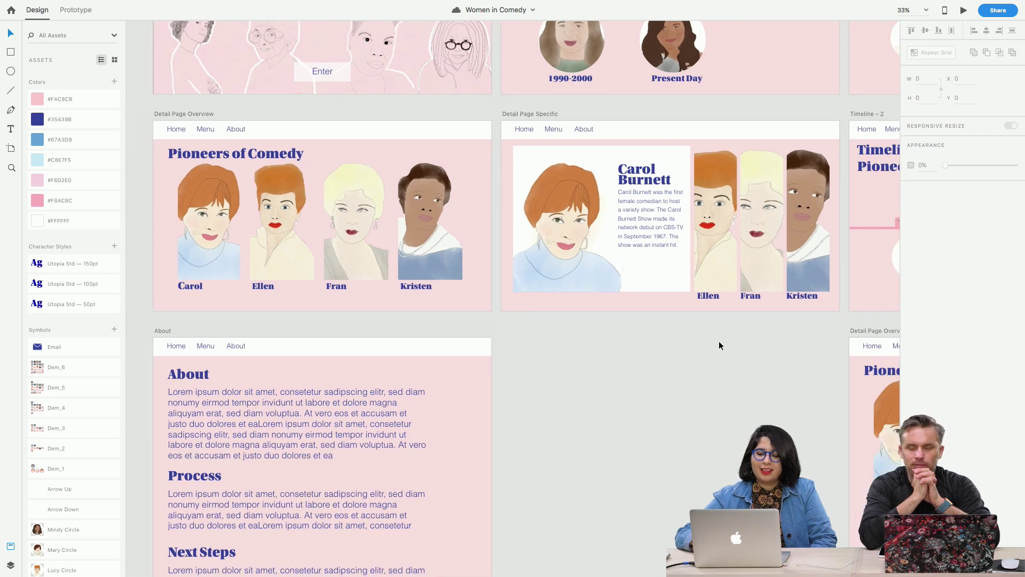
pyautogui.click(638, 242)
pyautogui.click(631, 380)
pyautogui.hscroll(3, 656, 432)
pyautogui.scroll(1, 656, 431)
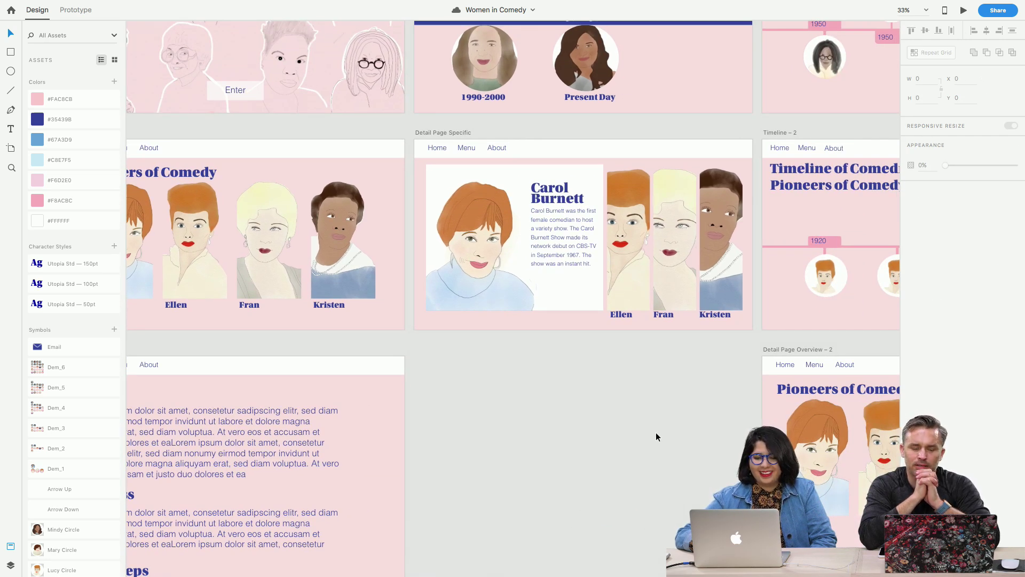
pyautogui.scroll(1, 656, 431)
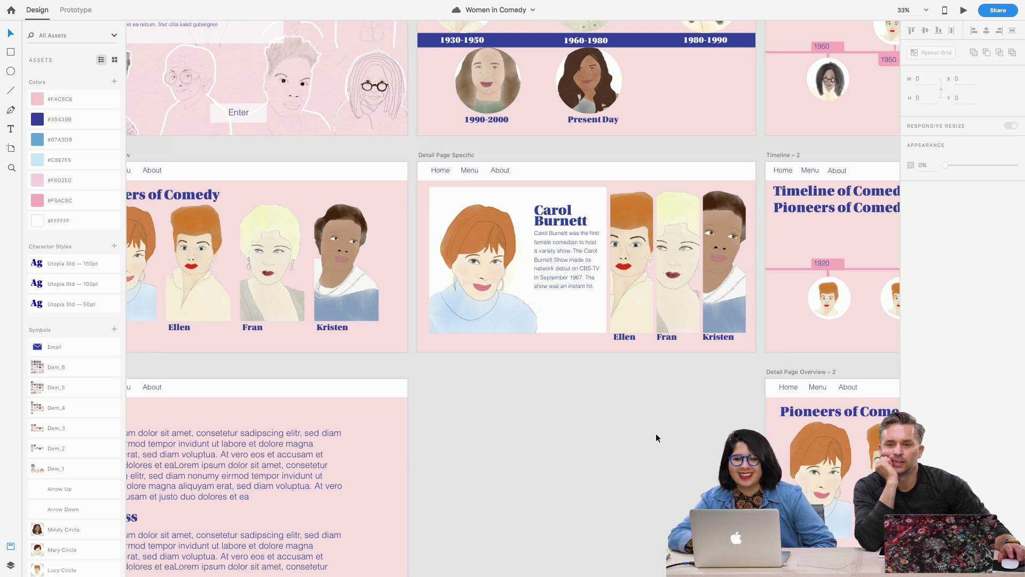
# Examine Timeline – 2 together with the Detail Page Overview – 2 artboard beneath it
pyautogui.hscroll(2, 645, 449)
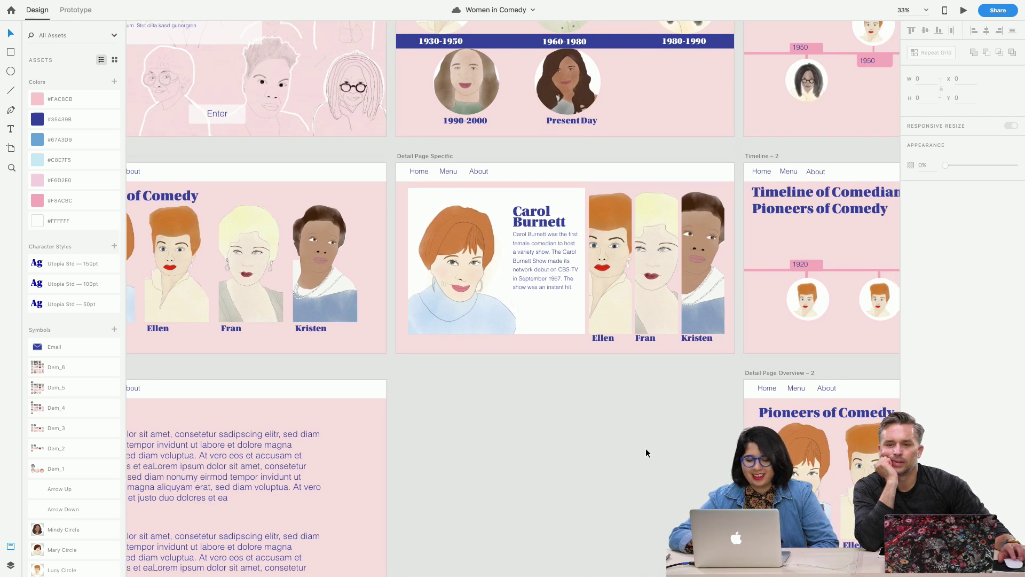
pyautogui.hscroll(10, 645, 453)
pyautogui.hscroll(3, 646, 447)
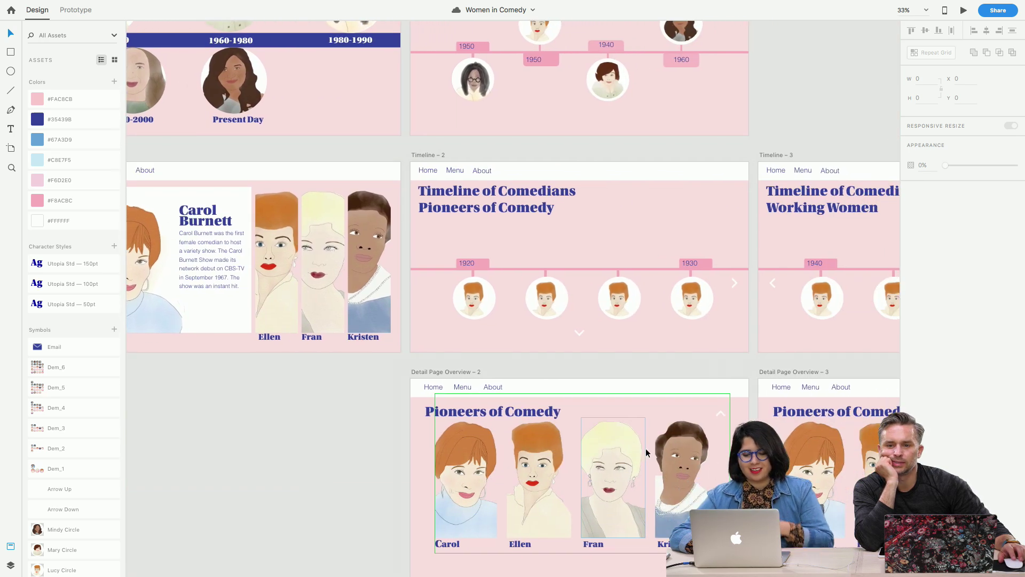
pyautogui.hscroll(4, 526, 464)
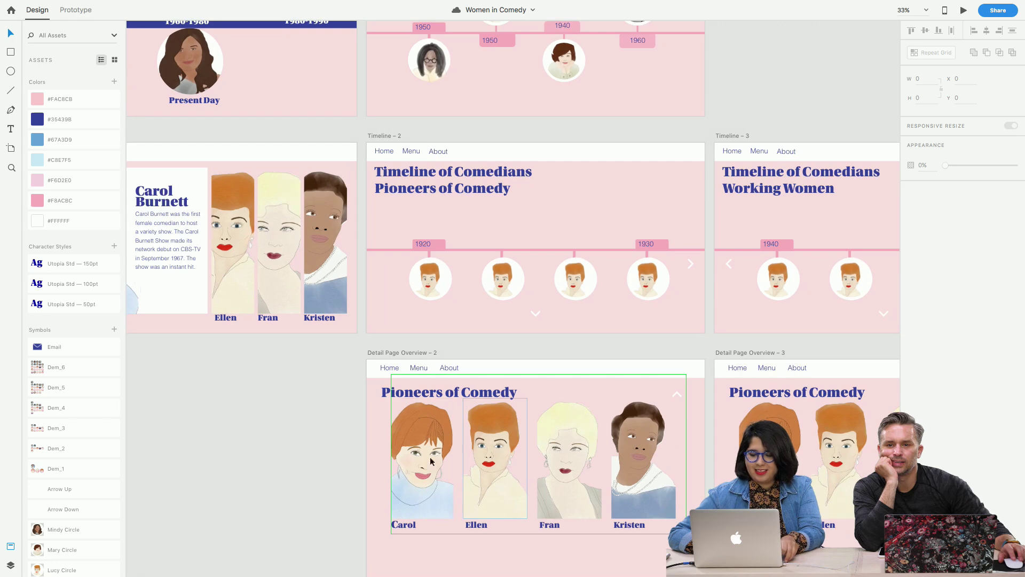
pyautogui.scroll(3, 411, 365)
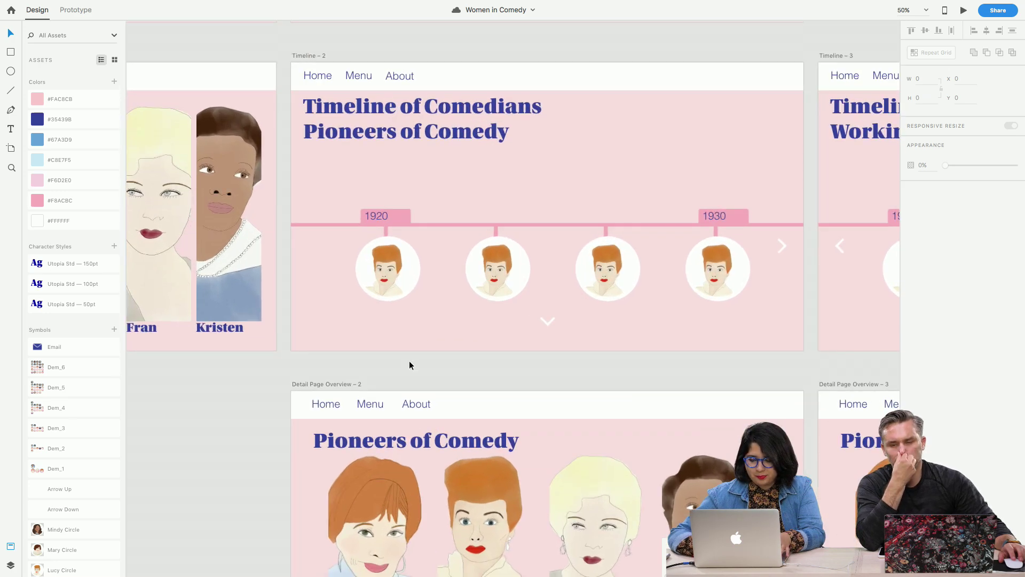
pyautogui.hscroll(2, 409, 365)
pyautogui.scroll(-1, 409, 365)
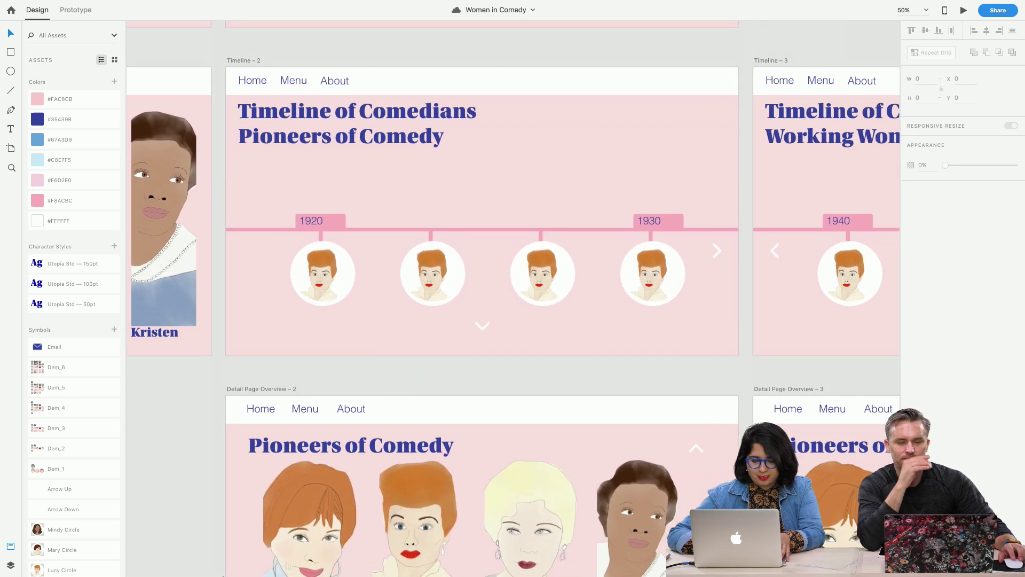
# Take the design out of full screen, open Finder and arrange the illustrations folder window beside the design window
pyautogui.click(33, 23)
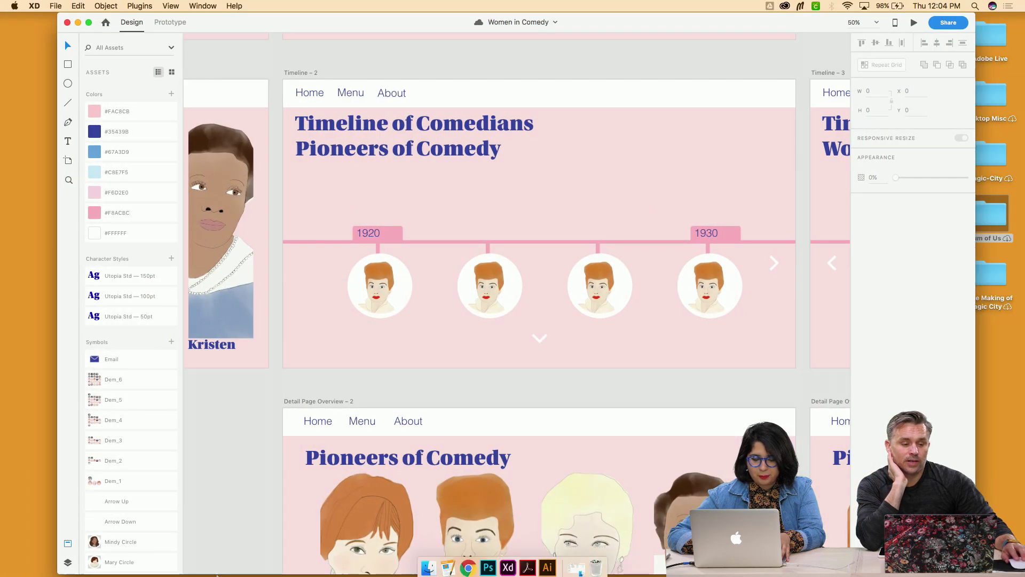
pyautogui.click(428, 567)
pyautogui.moveTo(460, 103); pyautogui.dragTo(903, 51)
pyautogui.moveTo(622, 22); pyautogui.dragTo(546, 6)
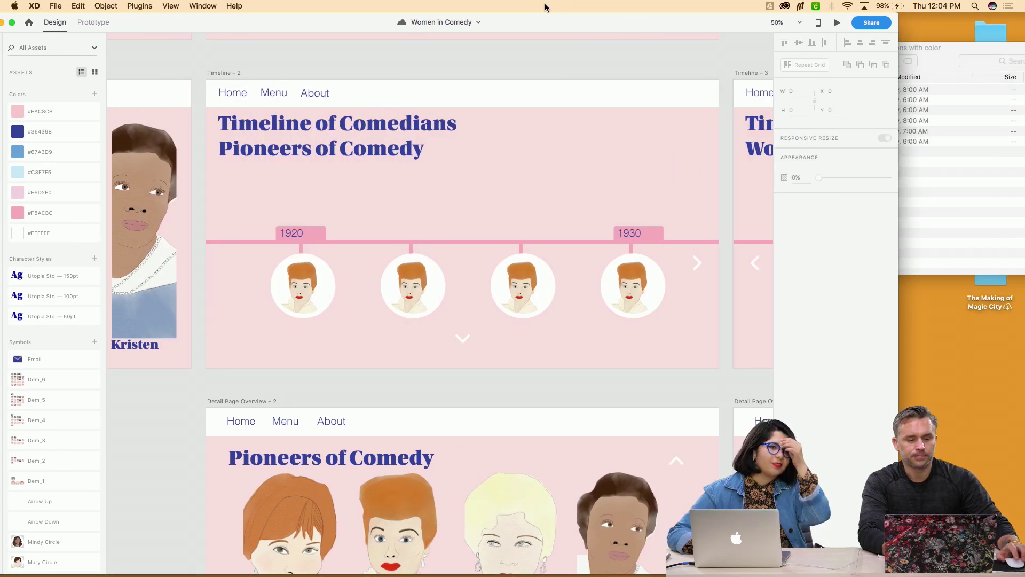
# Switch to Finder, open the 01Pioneers folder and preview Carol.png
pyautogui.click(958, 203)
pyautogui.click(826, 90)
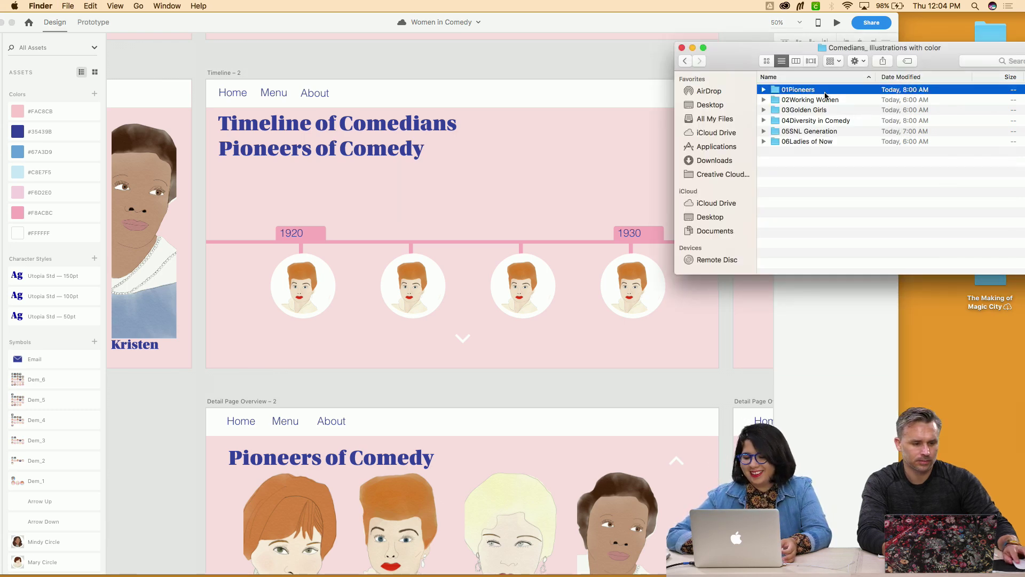
pyautogui.doubleClick(825, 92)
pyautogui.click(825, 92)
pyautogui.press('space')
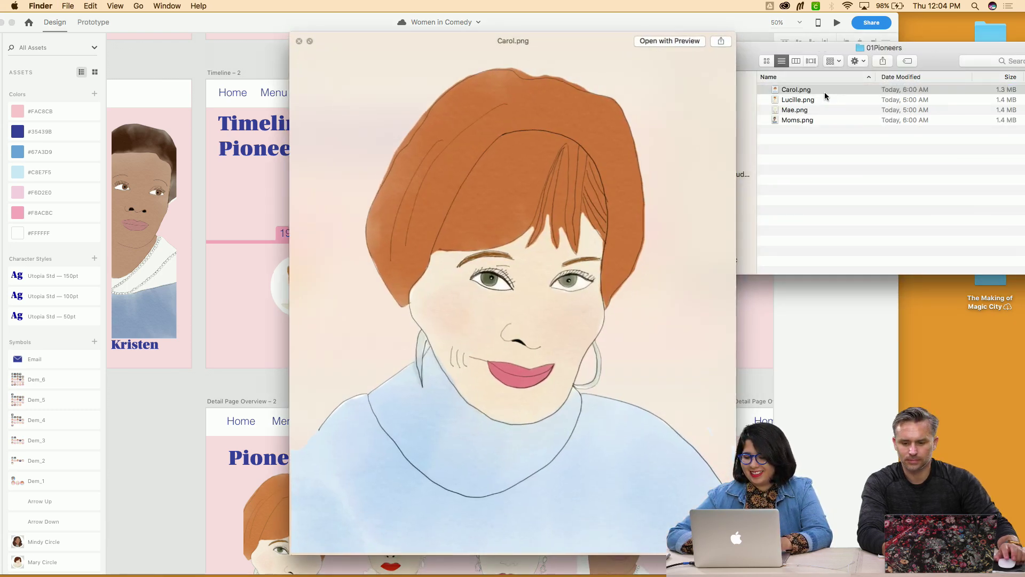
pyautogui.press('space')
# Try deleting the portrait inside the first circle of Timeline – 2, and undo the deletion
pyautogui.hscroll(-1, 591, 201)
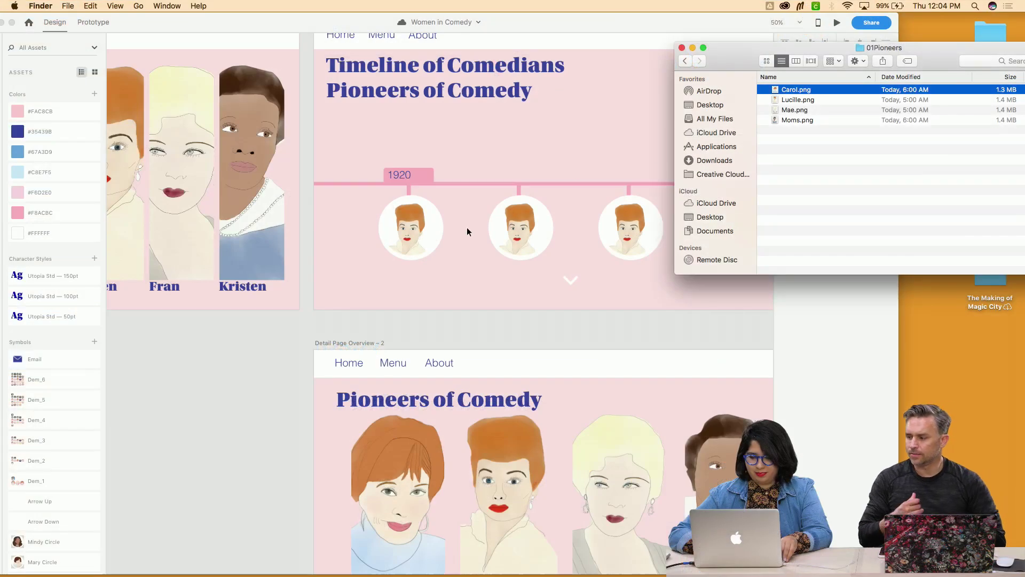
pyautogui.click(418, 228)
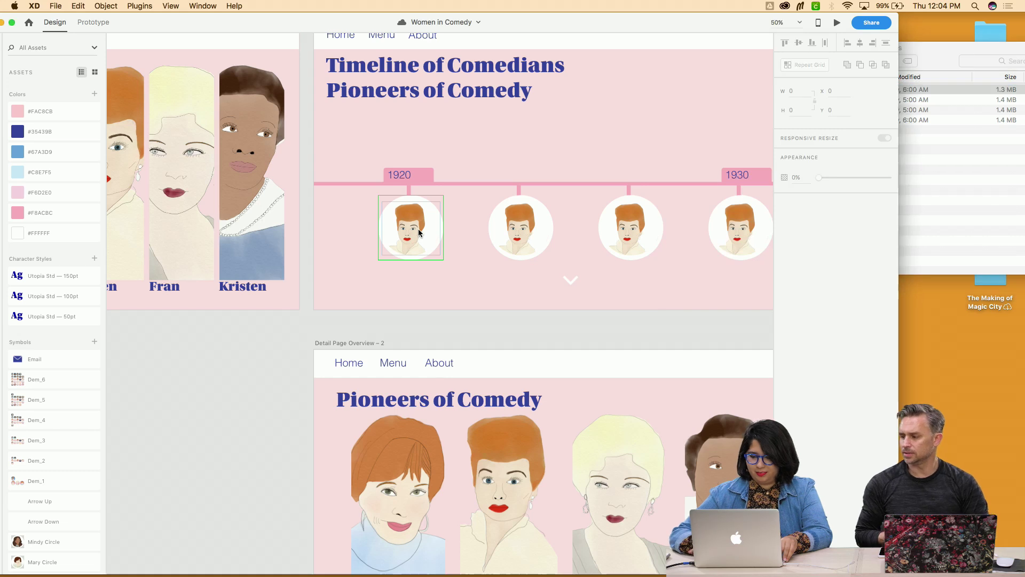
pyautogui.click(919, 208)
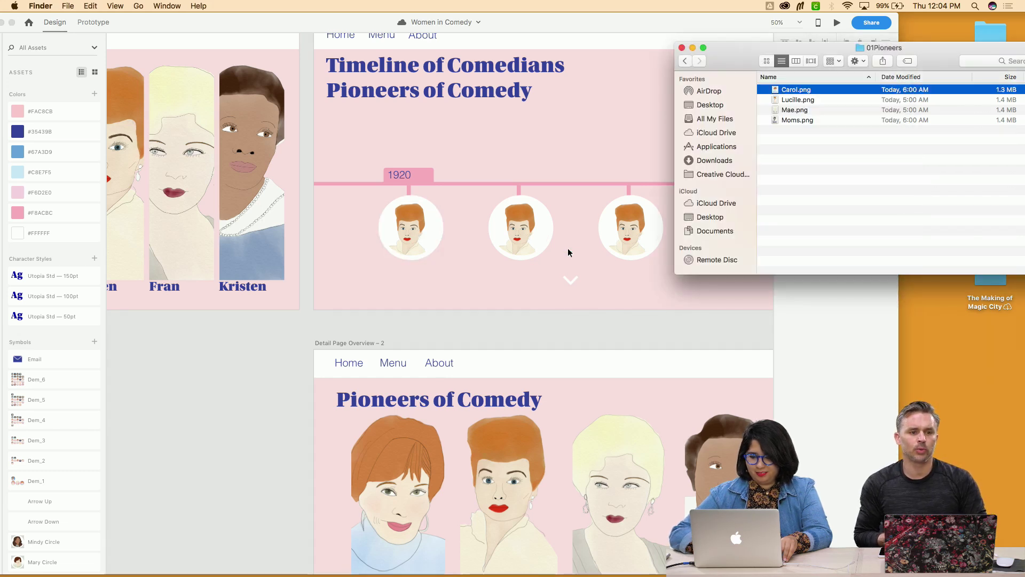
pyautogui.click(429, 228)
pyautogui.press('Delete')
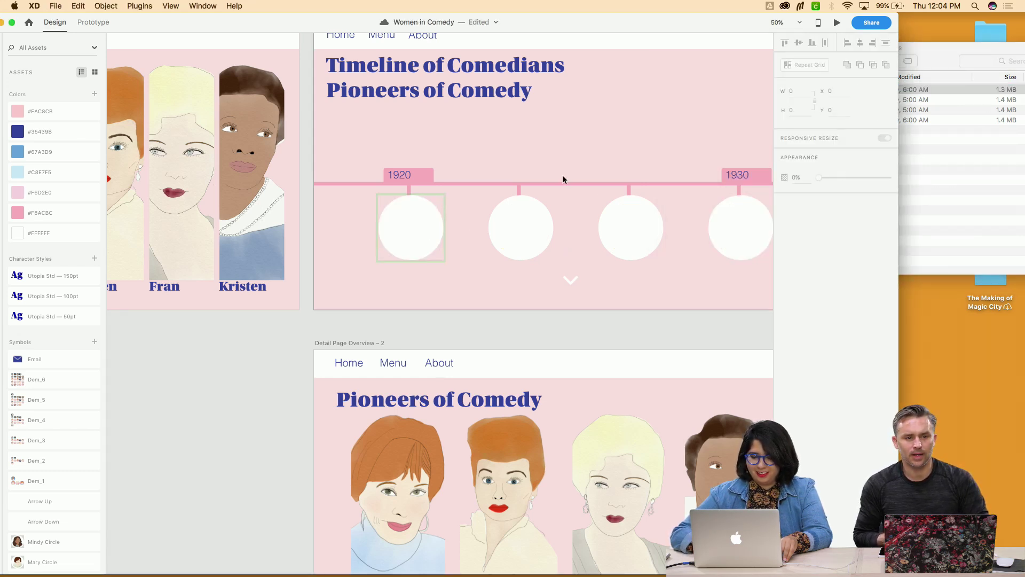
pyautogui.click(911, 207)
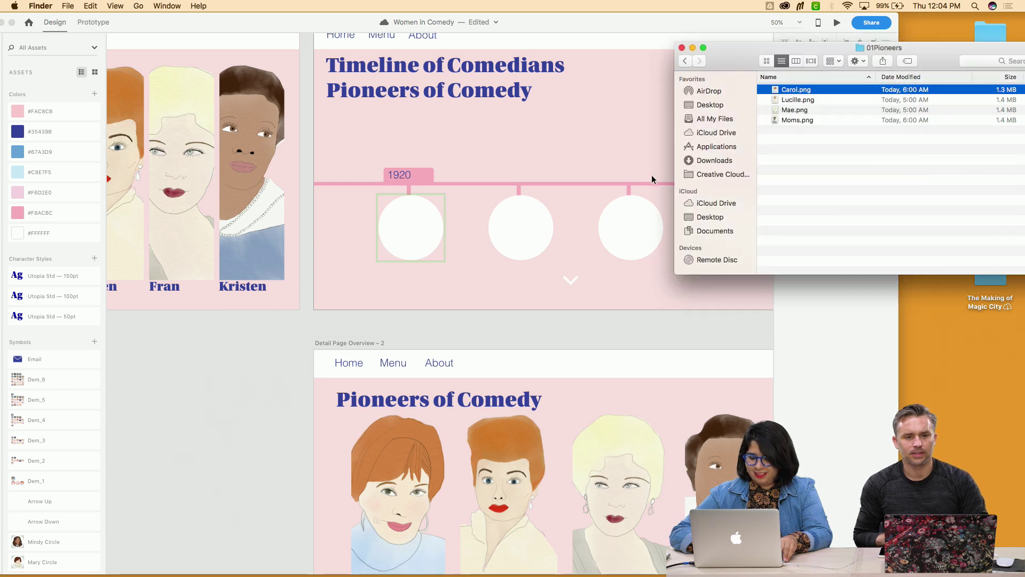
pyautogui.click(564, 281)
pyautogui.press('super+z')
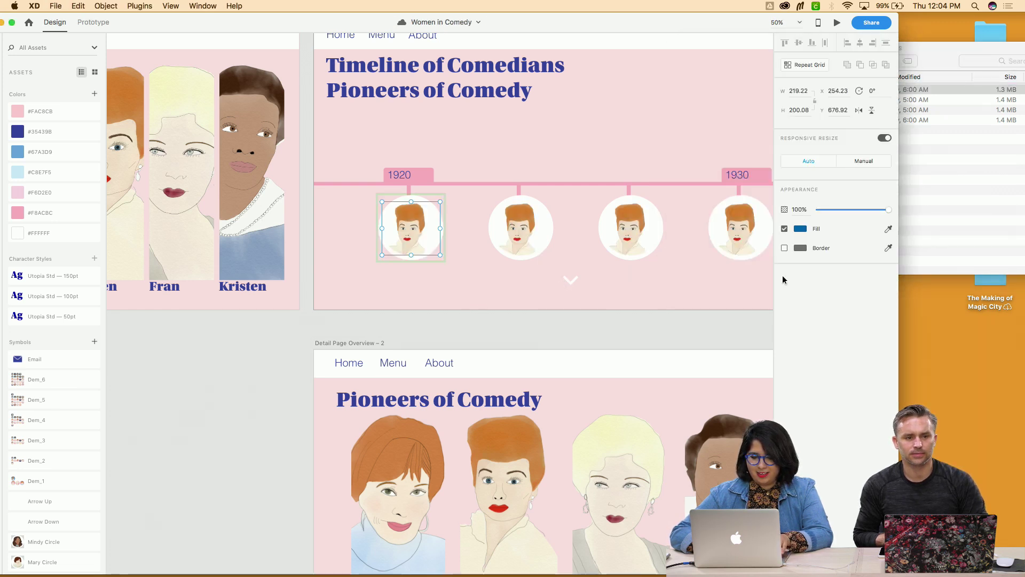
# Replace the portrait in the first circle of the Pioneers of Comedy timeline with Carol.png from the 01Pioneers folder
pyautogui.click(435, 248)
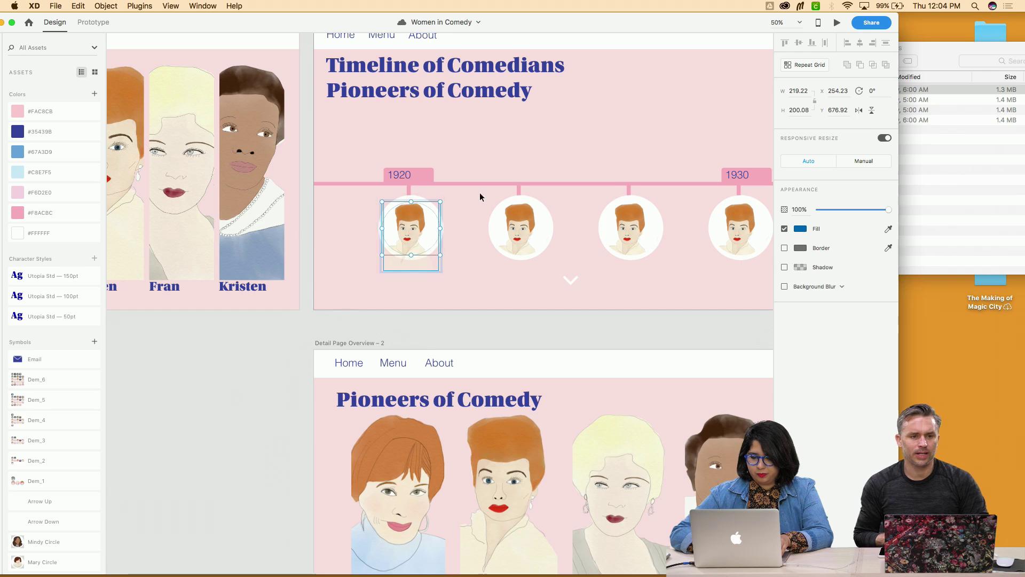
pyautogui.click(942, 210)
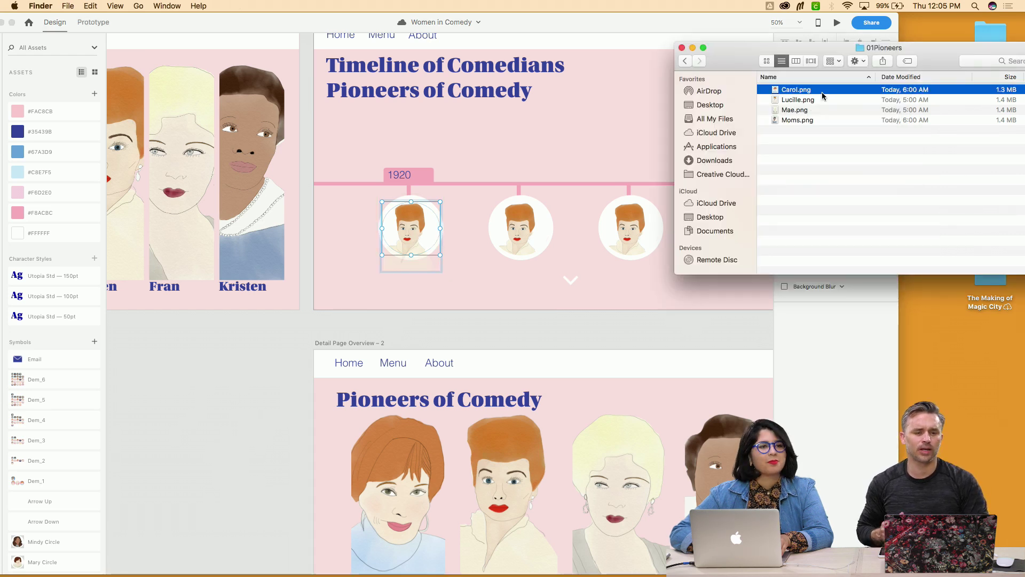
pyautogui.moveTo(768, 100); pyautogui.dragTo(433, 236)
pyautogui.click(457, 277)
pyautogui.click(472, 277)
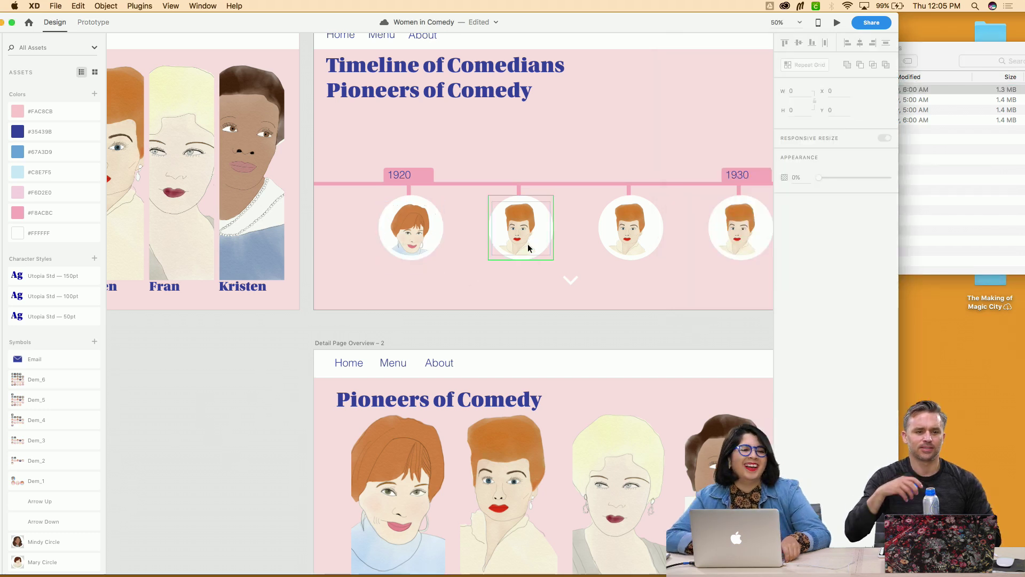
# Move the Finder window further aside and replace the portrait in the third circle of the Pioneers timeline with Mae.png
pyautogui.click(656, 225)
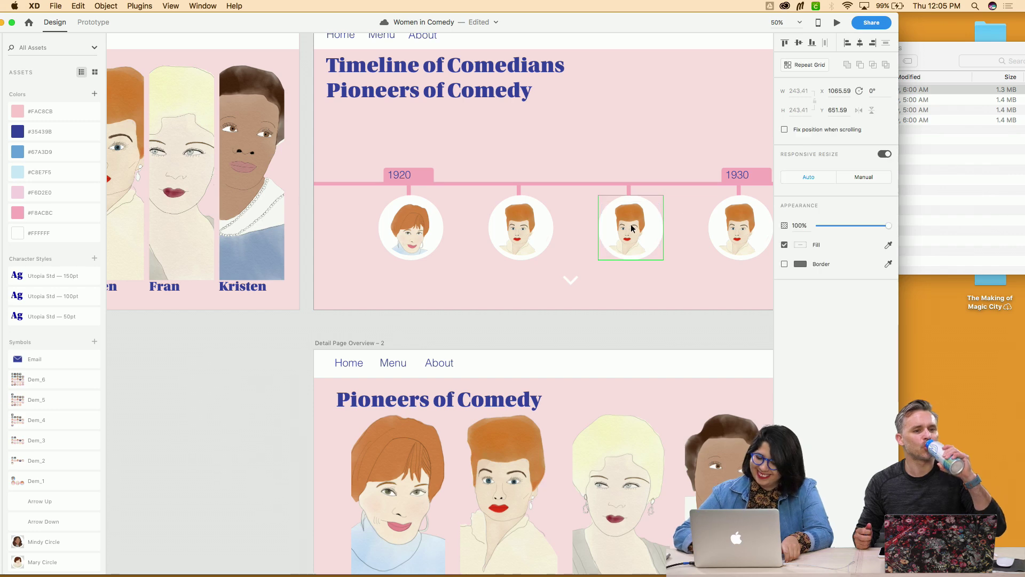
pyautogui.click(911, 197)
pyautogui.click(634, 230)
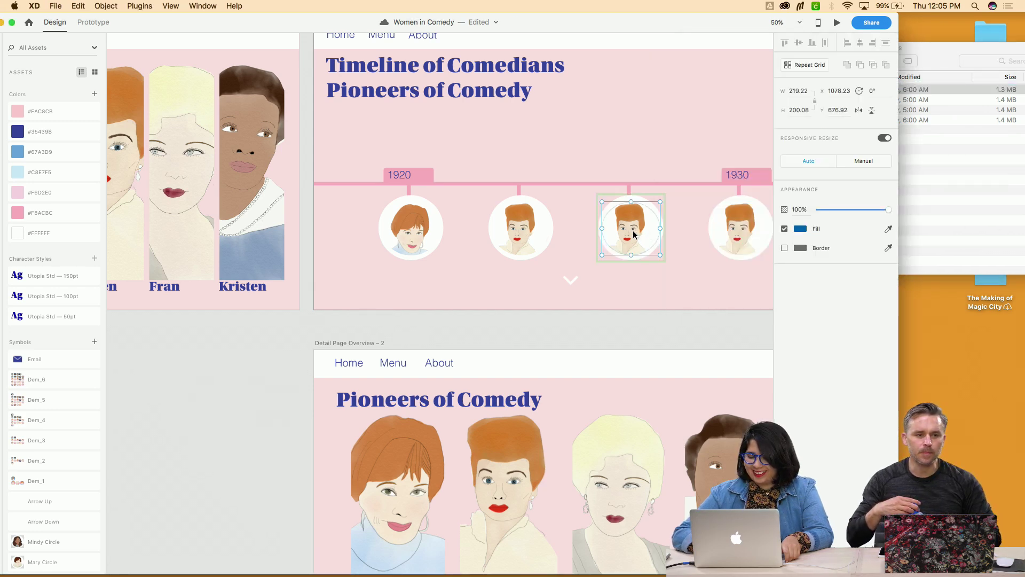
pyautogui.click(939, 202)
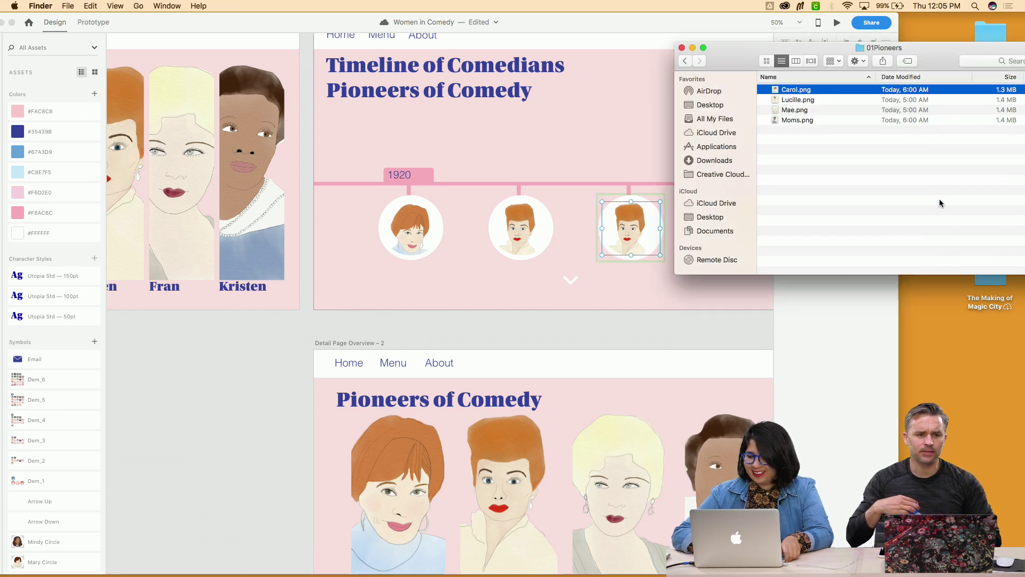
pyautogui.click(815, 109)
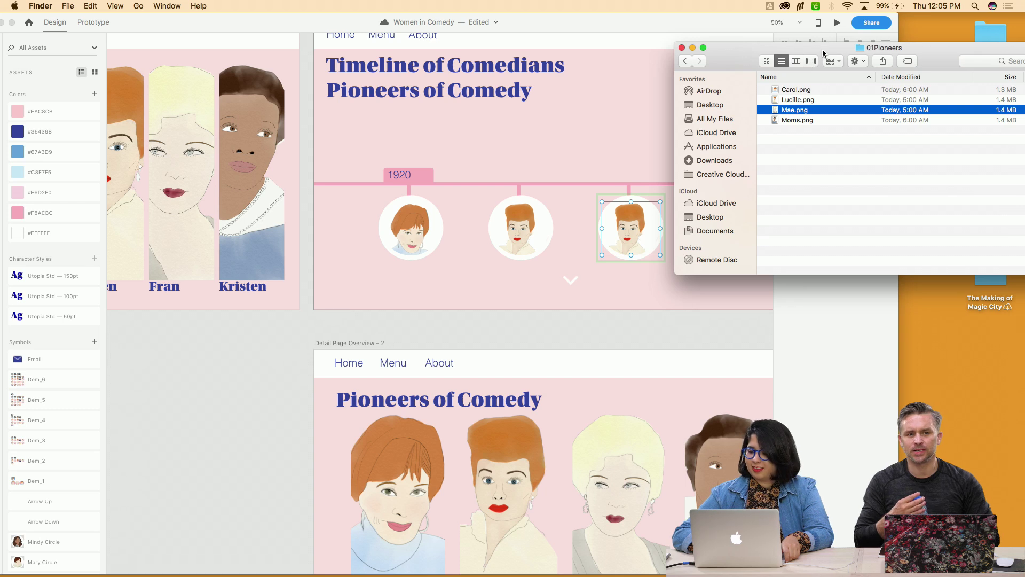
pyautogui.moveTo(823, 56); pyautogui.dragTo(867, 49)
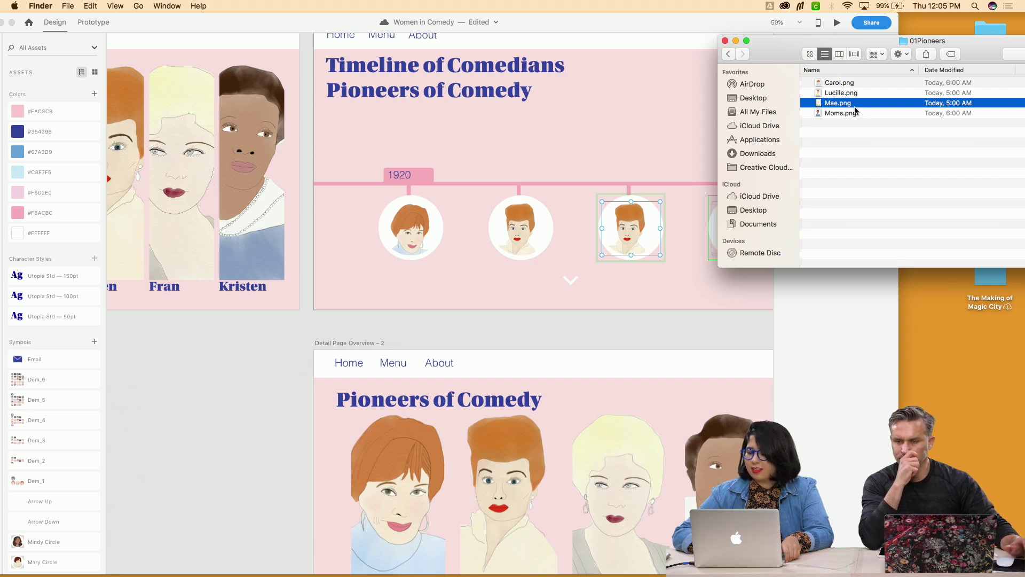
pyautogui.moveTo(855, 109); pyautogui.dragTo(640, 227)
pyautogui.click(669, 270)
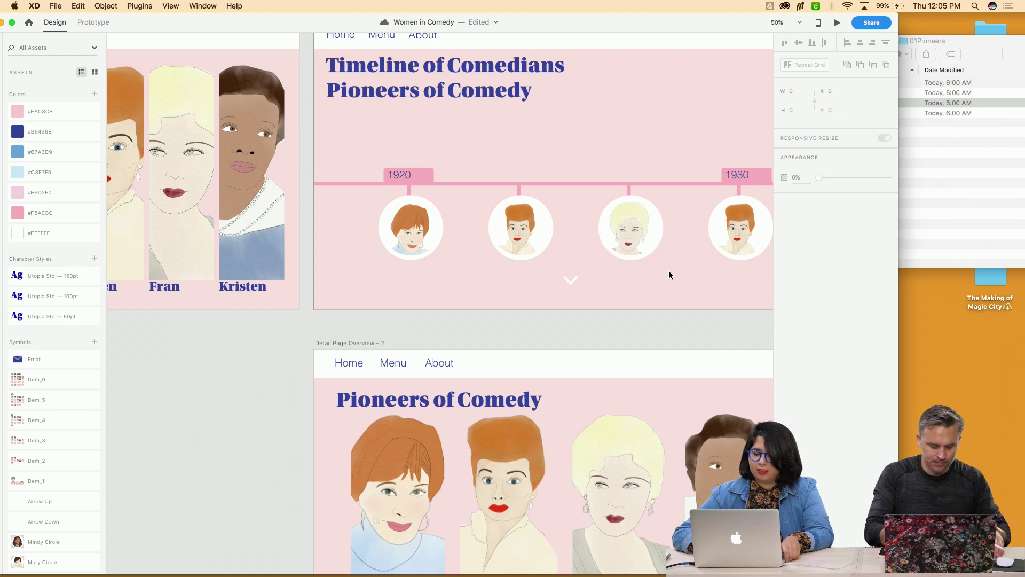
# Replace the portrait in the fourth circle of the Pioneers timeline, under 1930, with Moms.png
pyautogui.hscroll(5, 668, 271)
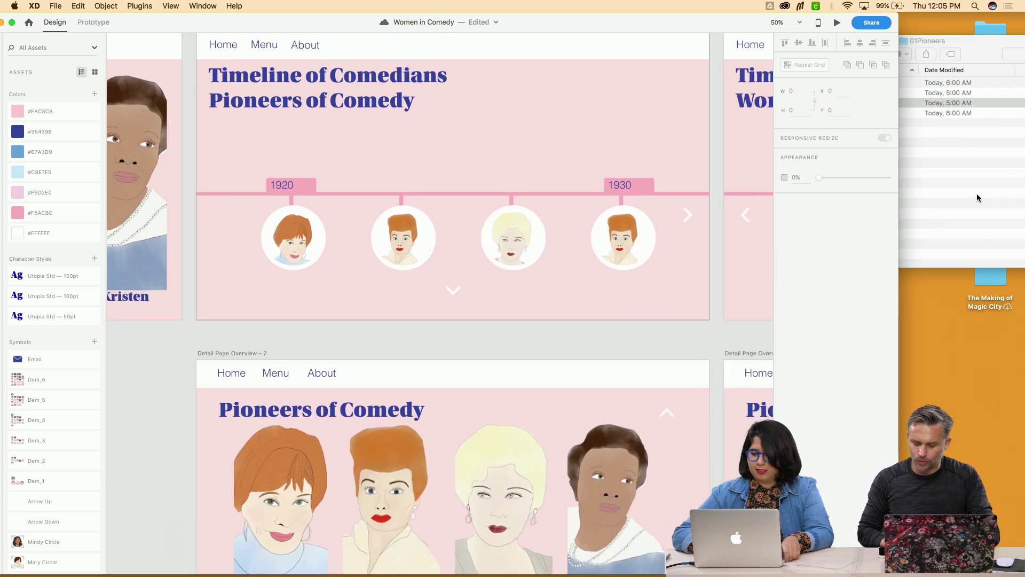
pyautogui.click(977, 198)
pyautogui.click(841, 114)
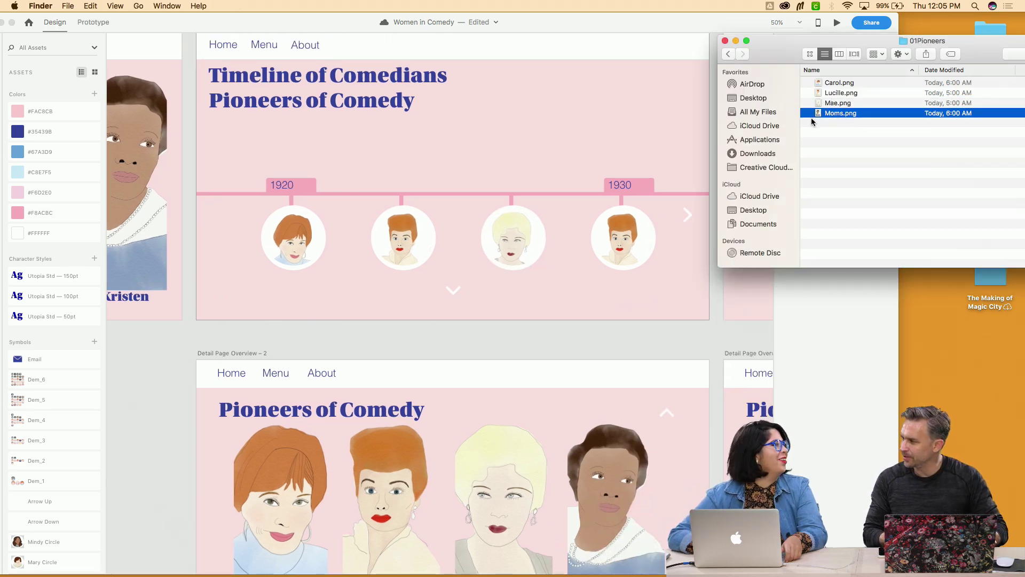
pyautogui.moveTo(838, 113); pyautogui.dragTo(628, 238)
pyautogui.click(660, 300)
pyautogui.click(661, 301)
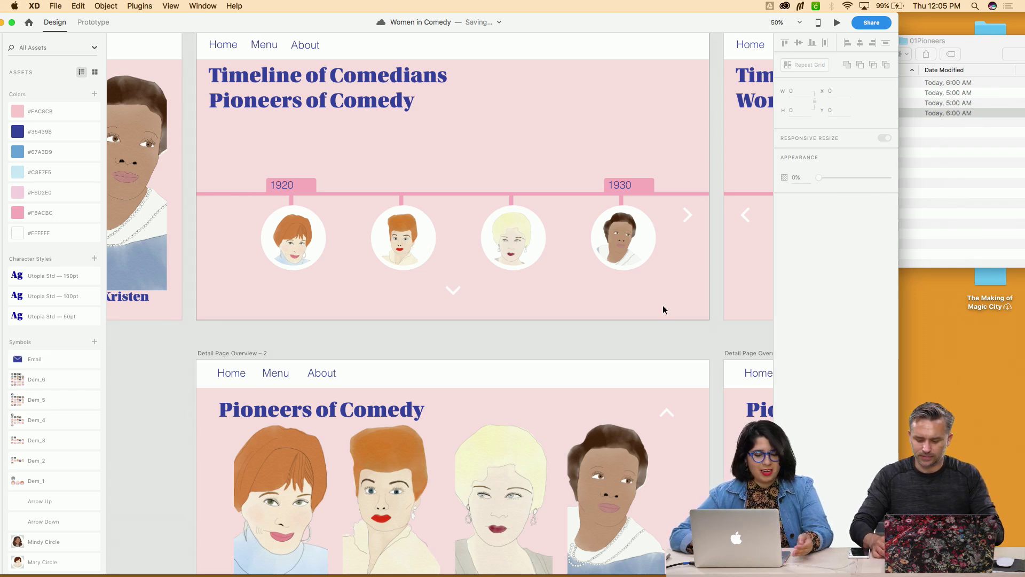
# Select the portrait under 1940 in the Working Women timeline and open the 02Working Women illustrations folder in Finder
pyautogui.hscroll(5, 662, 305)
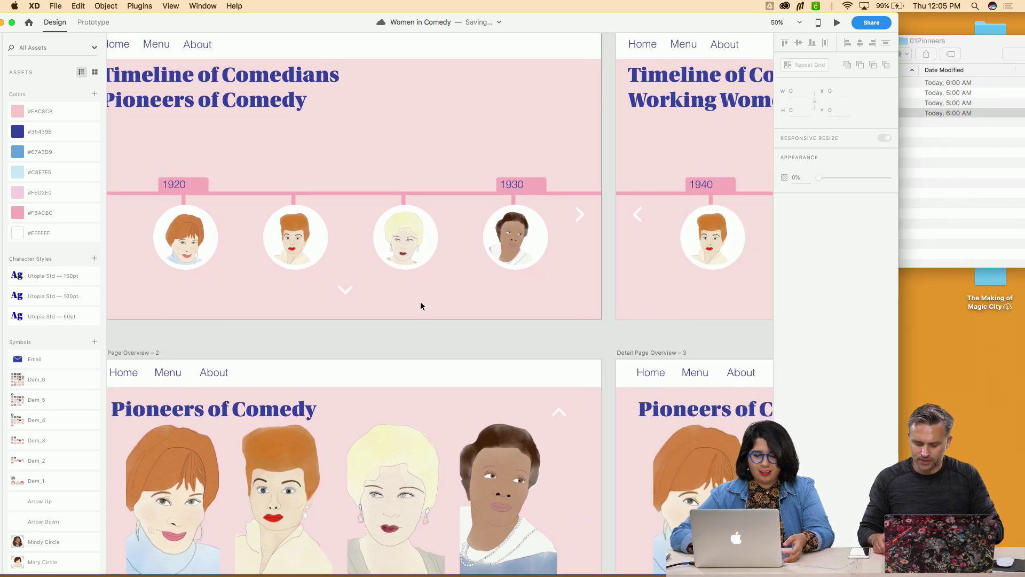
pyautogui.hscroll(-7, 421, 306)
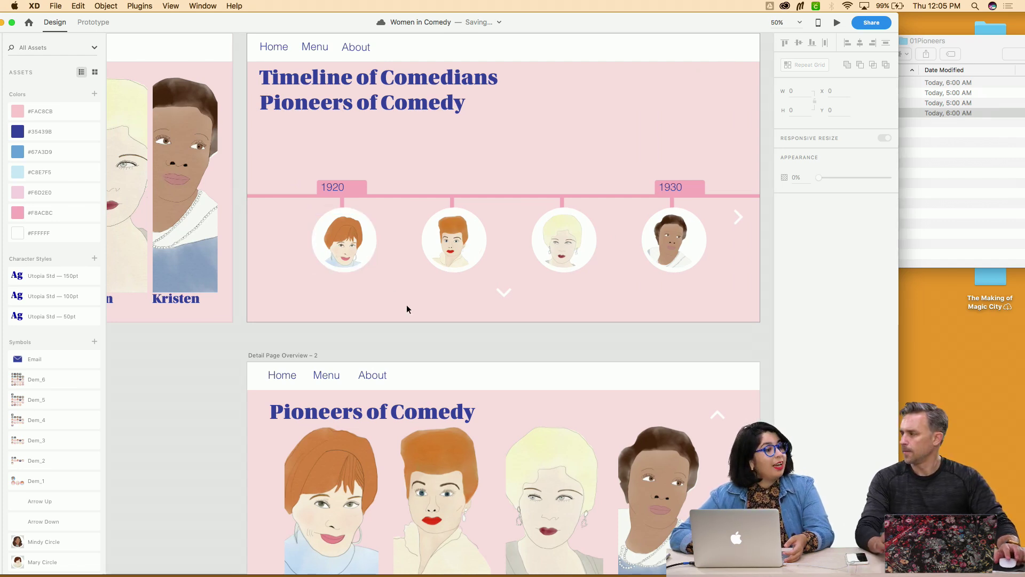
pyautogui.hscroll(8, 407, 308)
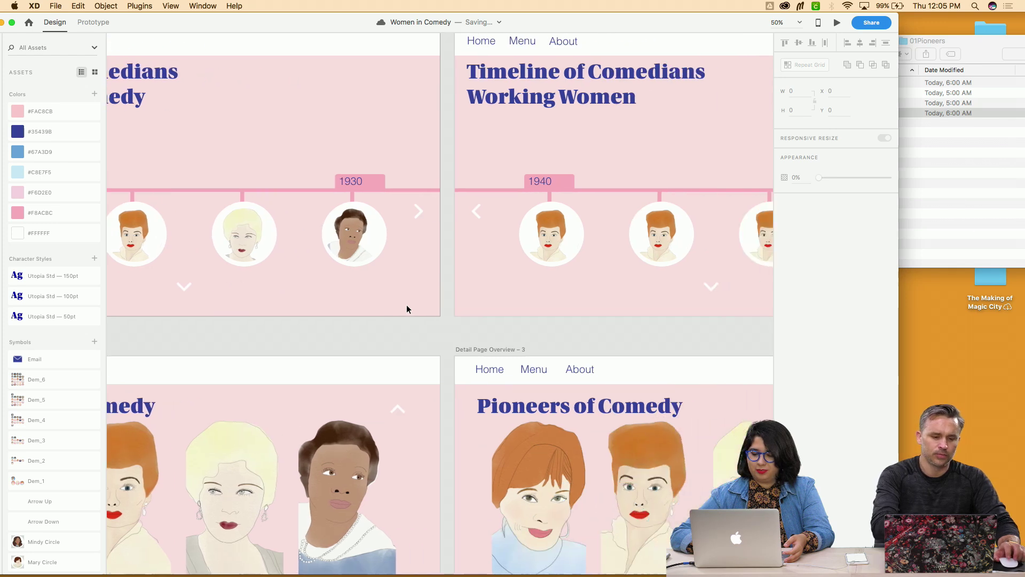
pyautogui.hscroll(4, 406, 309)
pyautogui.click(413, 246)
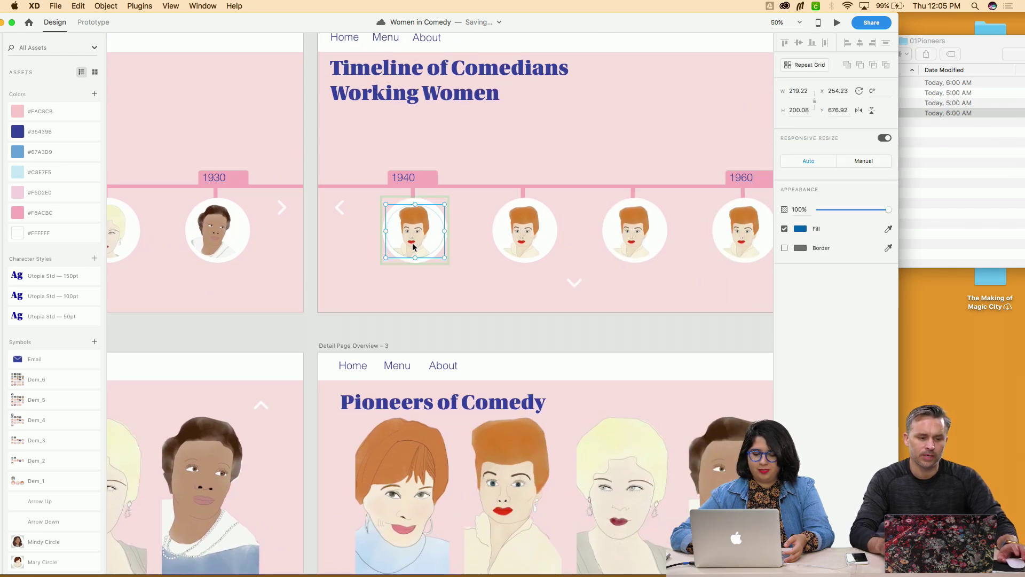
pyautogui.click(925, 193)
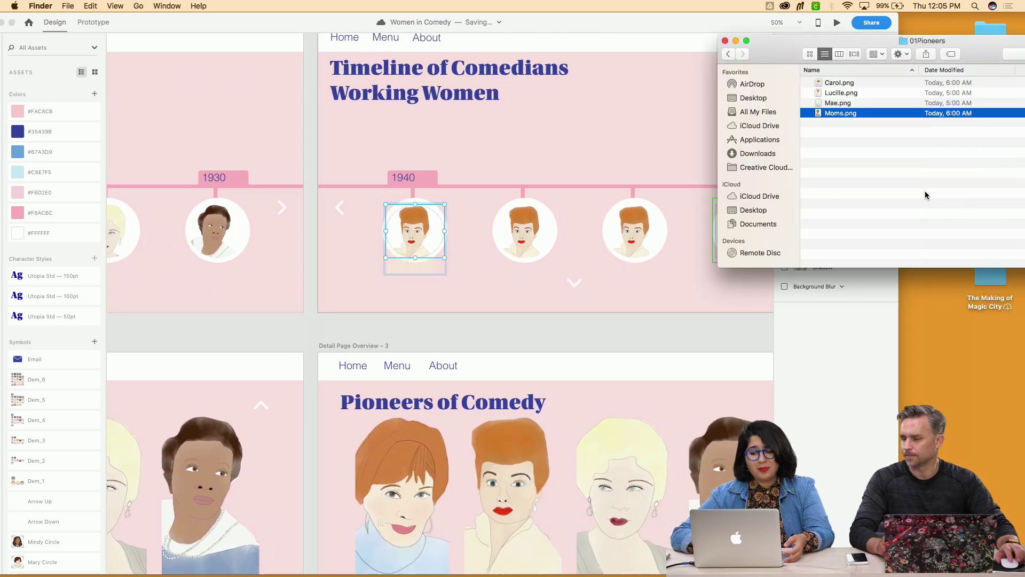
pyautogui.click(729, 55)
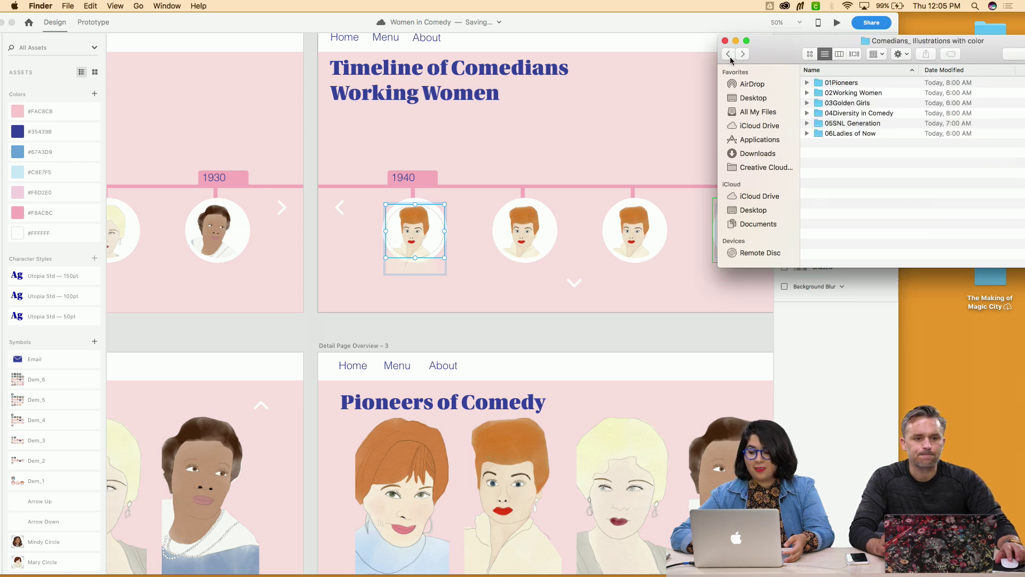
pyautogui.doubleClick(839, 94)
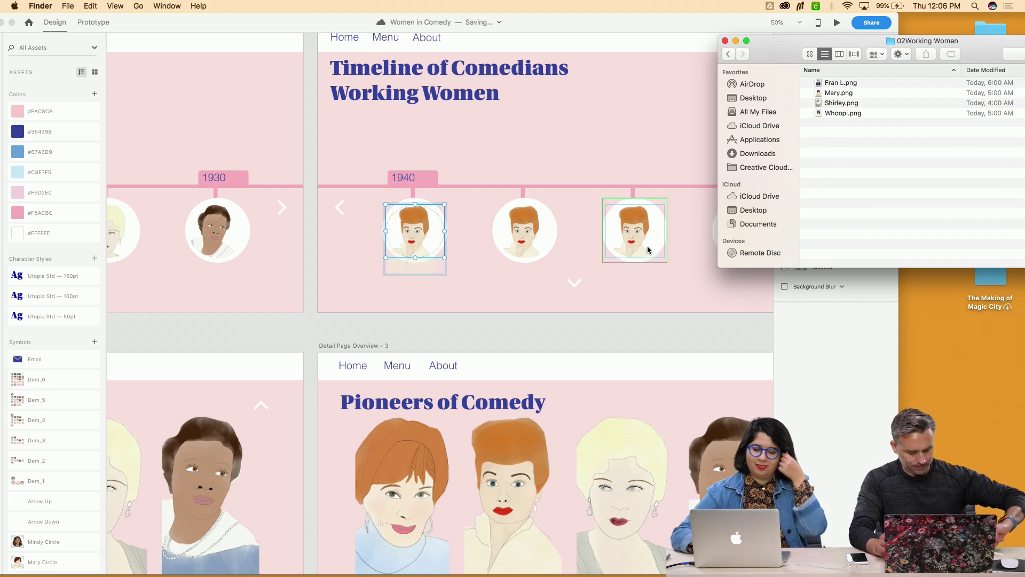
pyautogui.hscroll(-1, 615, 283)
pyautogui.hscroll(-1, 615, 282)
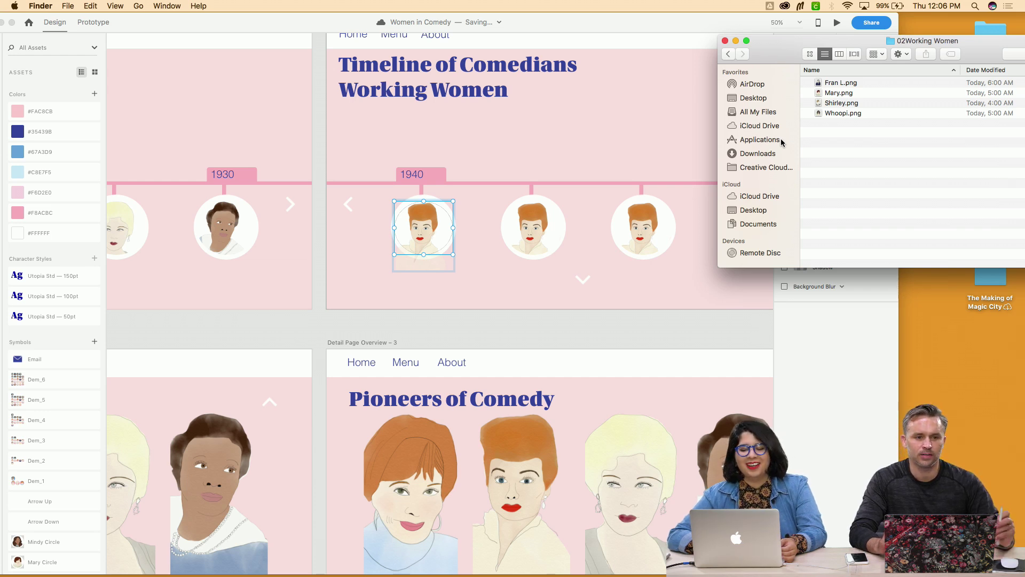
# Replace the portrait in the first circle of the Working Women timeline, under 1940, with Fran L.png
pyautogui.click(839, 82)
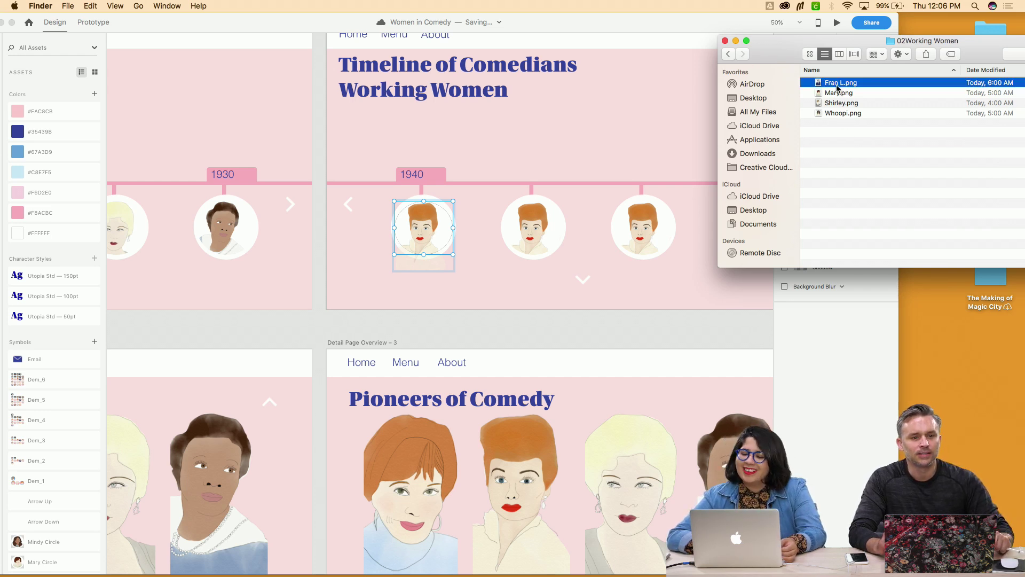
pyautogui.moveTo(838, 87); pyautogui.dragTo(432, 242)
pyautogui.click(500, 283)
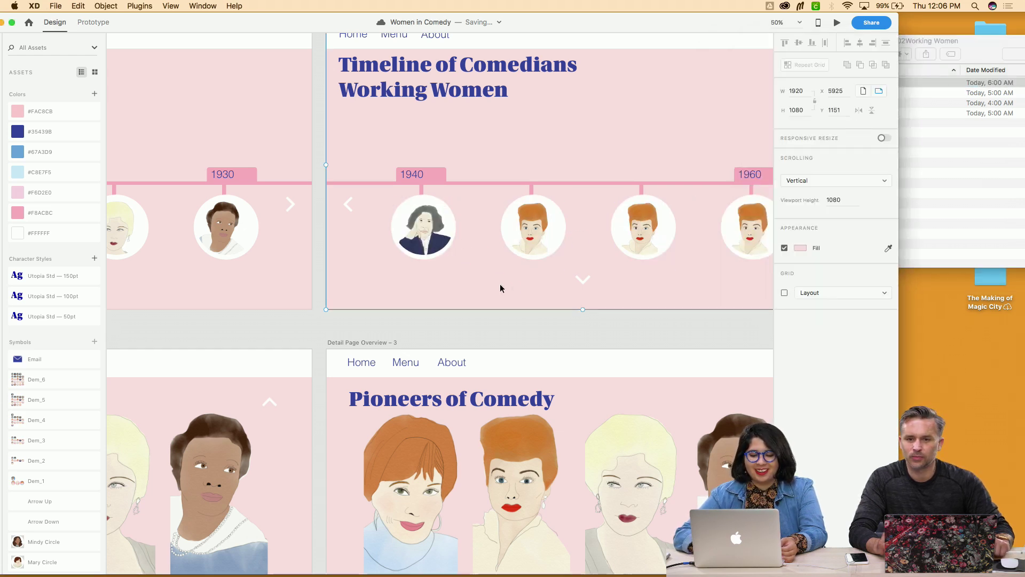
# Replace the portrait in the second circle of the Working Women timeline with Mary.png from the 02Working Women folder
pyautogui.click(539, 239)
pyautogui.click(923, 183)
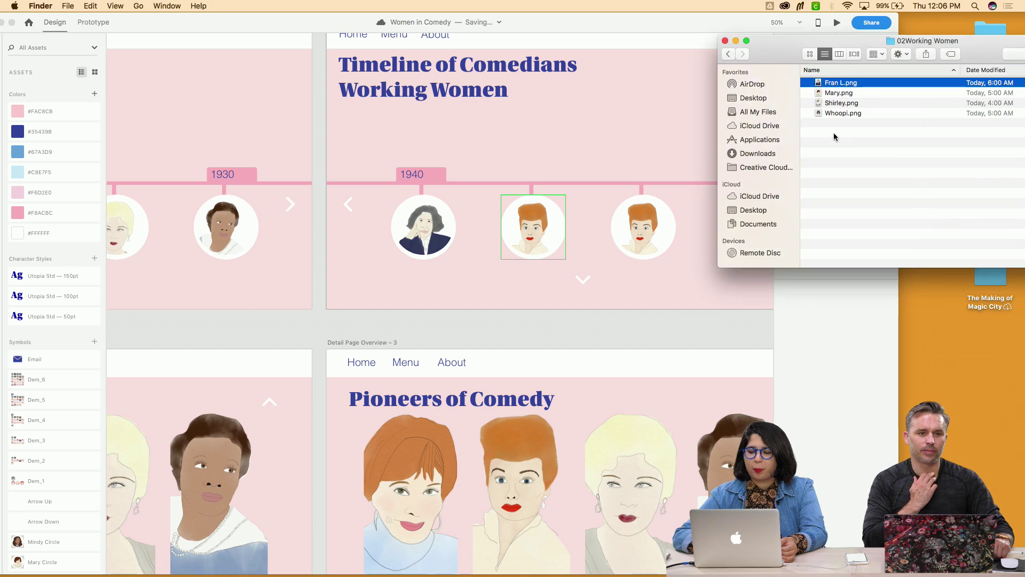
pyautogui.click(850, 105)
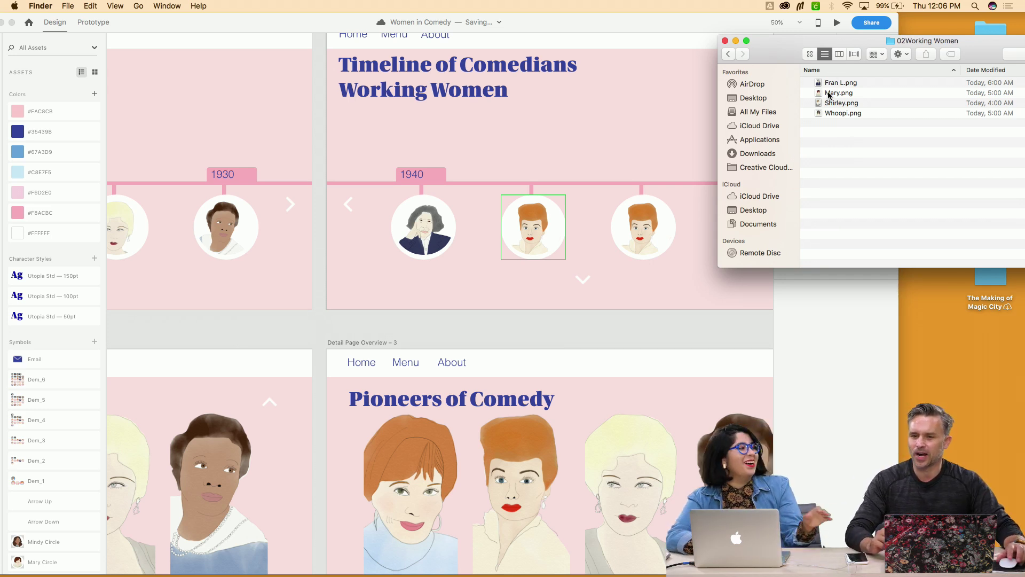
pyautogui.moveTo(832, 96); pyautogui.dragTo(666, 304)
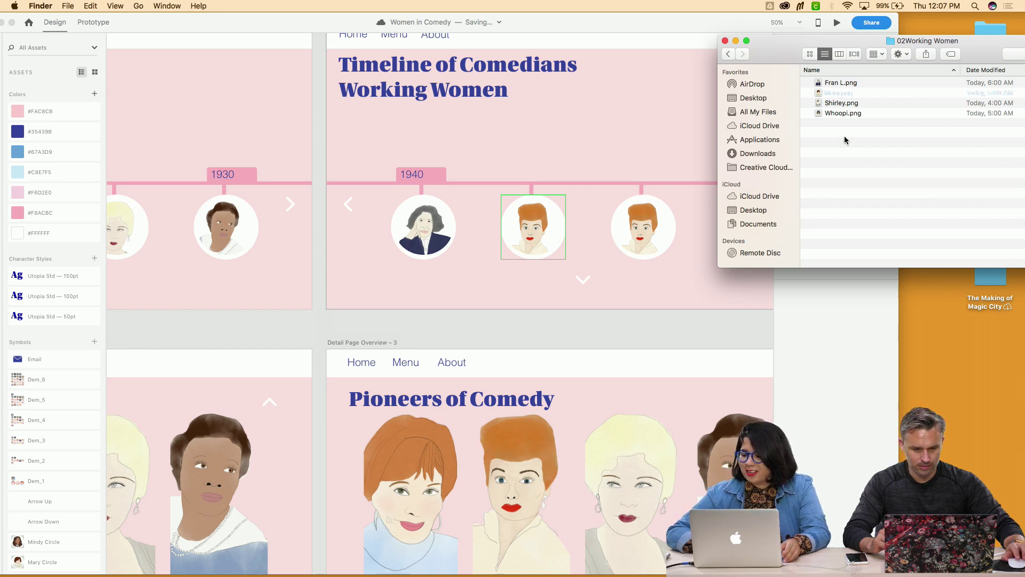
pyautogui.moveTo(843, 98); pyautogui.dragTo(534, 227)
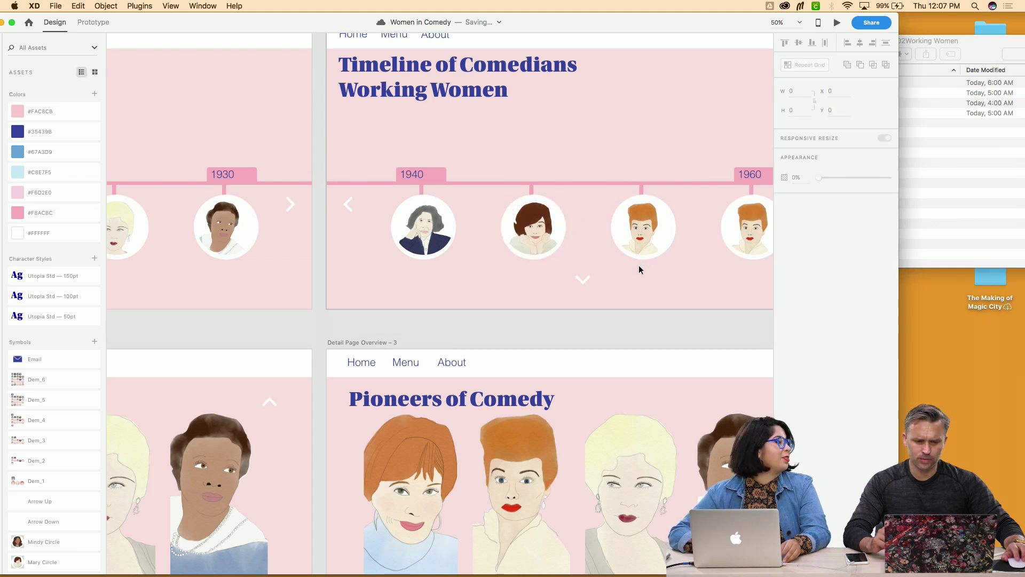
# Shift the Finder window clear of the artboard and replace the portrait in the third Working Women circle with Shirley.png
pyautogui.click(938, 206)
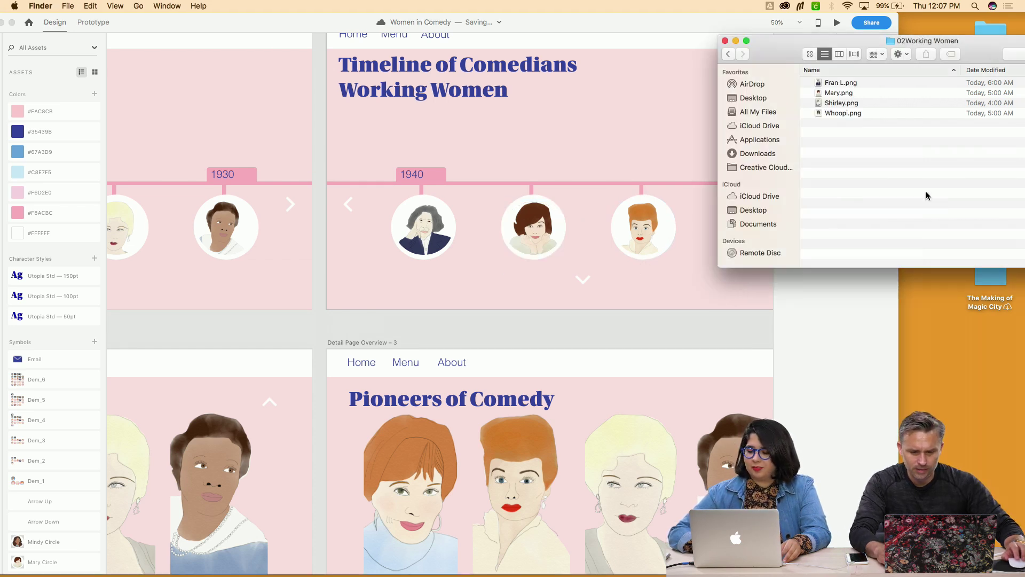
pyautogui.click(854, 105)
pyautogui.click(834, 159)
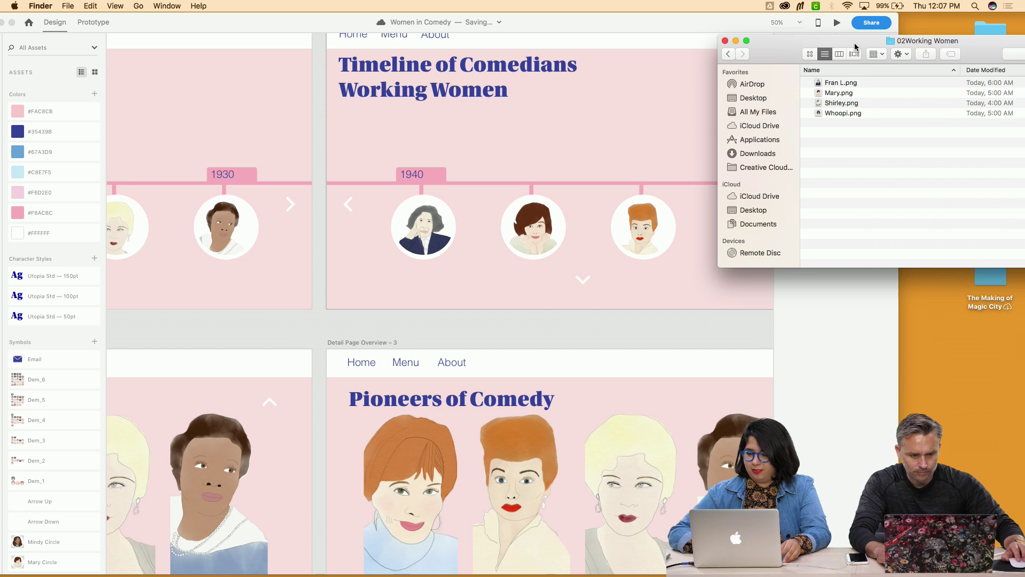
pyautogui.moveTo(855, 47); pyautogui.dragTo(945, 33)
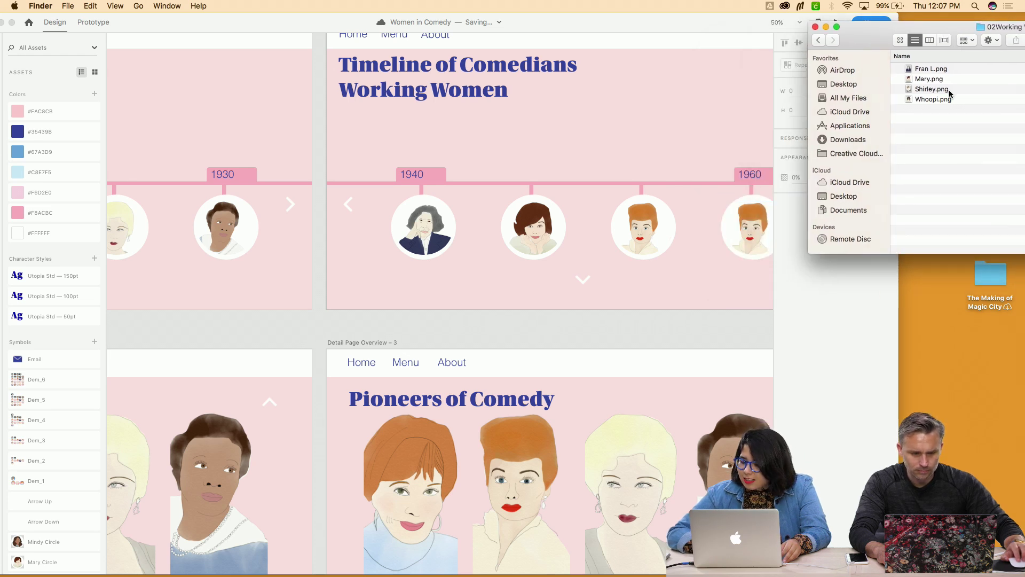
pyautogui.moveTo(949, 94); pyautogui.dragTo(643, 229)
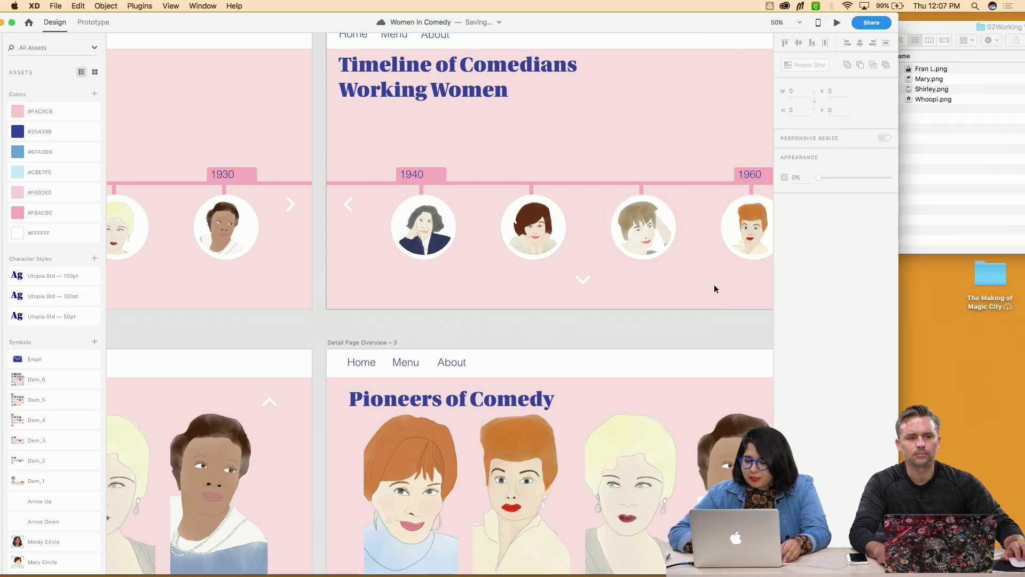
# Replace the portrait in the fourth circle of the Working Women timeline, under 1960, with Whoopi.png
pyautogui.hscroll(4, 714, 288)
pyautogui.click(672, 243)
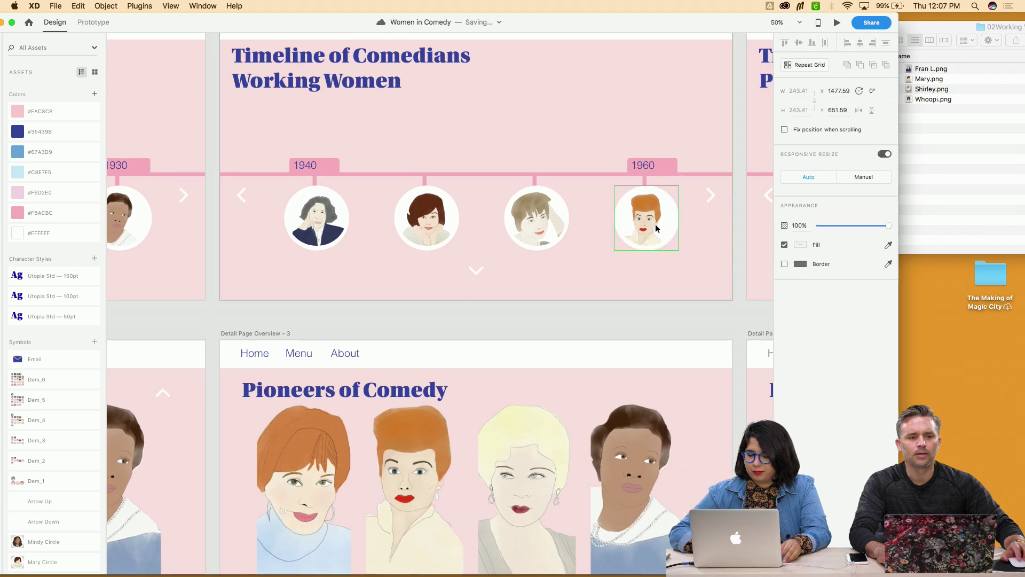
pyautogui.click(1004, 239)
pyautogui.moveTo(954, 99); pyautogui.dragTo(670, 213)
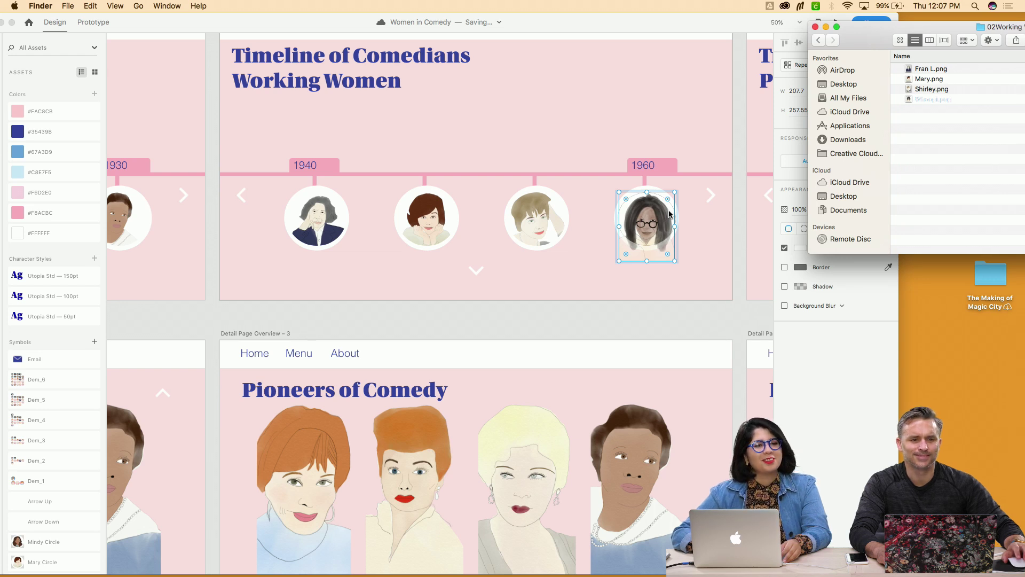
pyautogui.click(641, 293)
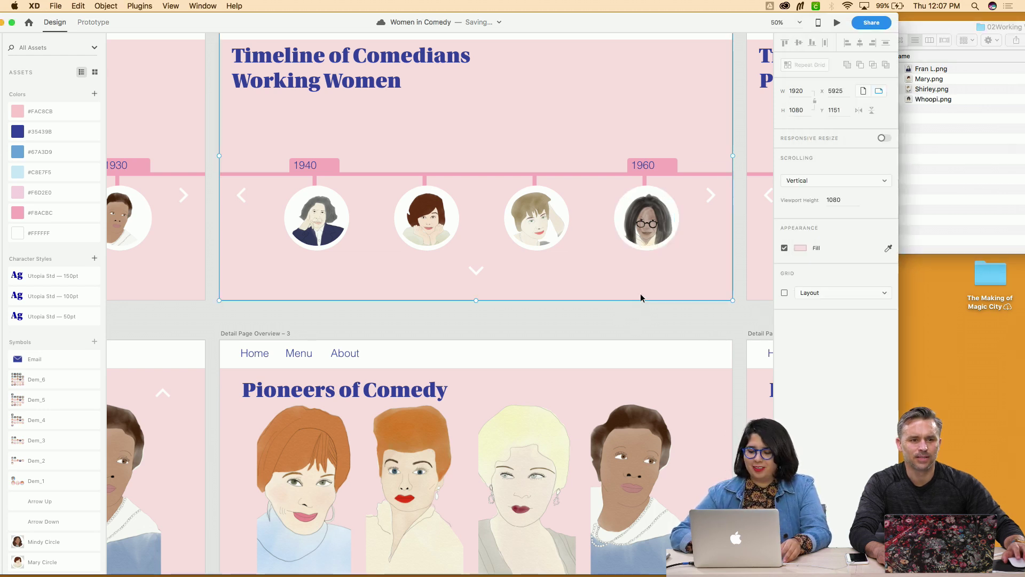
pyautogui.hscroll(3, 640, 298)
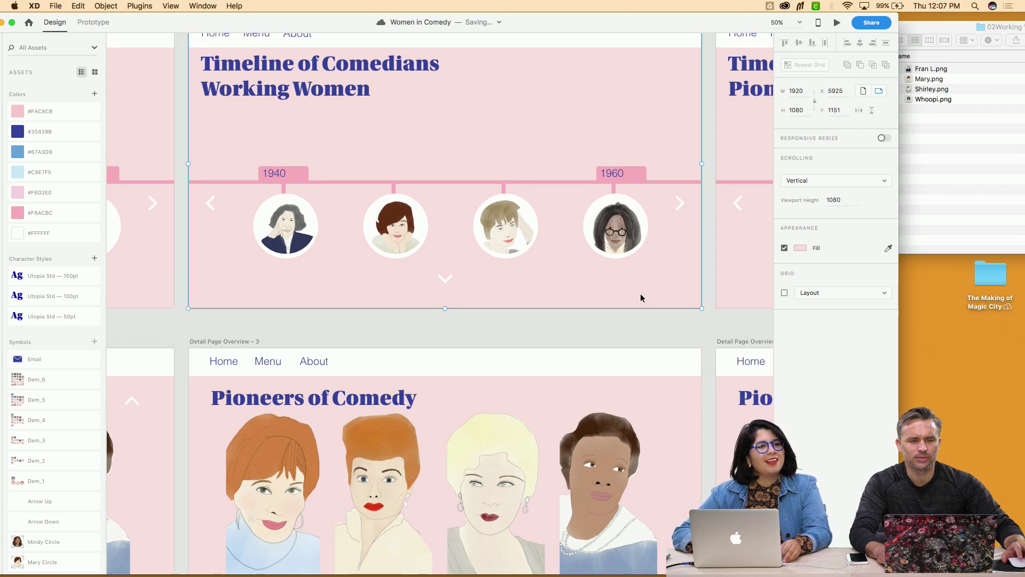
pyautogui.hscroll(5, 640, 297)
pyautogui.hscroll(8, 641, 297)
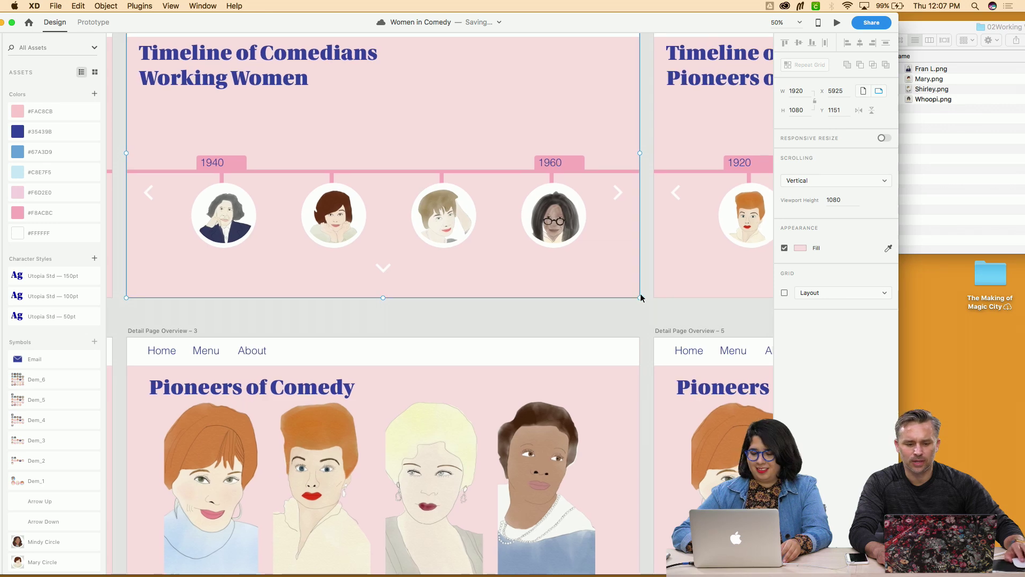
pyautogui.hscroll(-4, 640, 298)
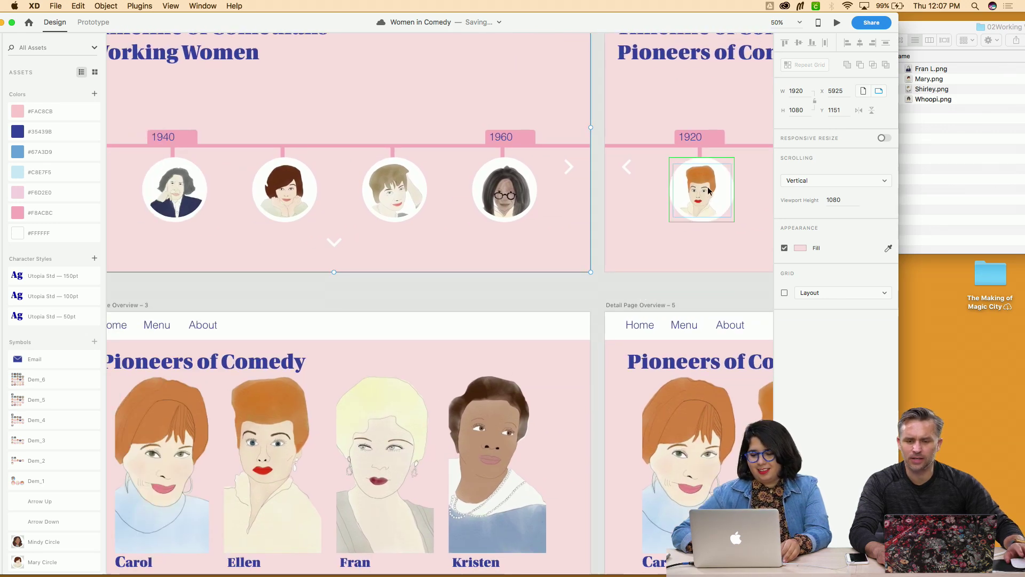
pyautogui.doubleClick(693, 137)
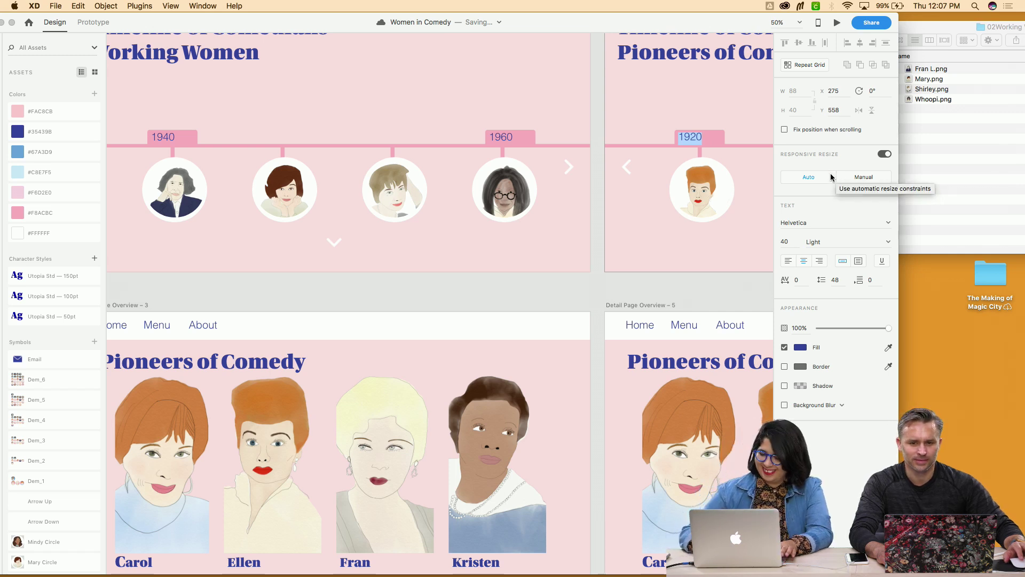
pyautogui.write('1')
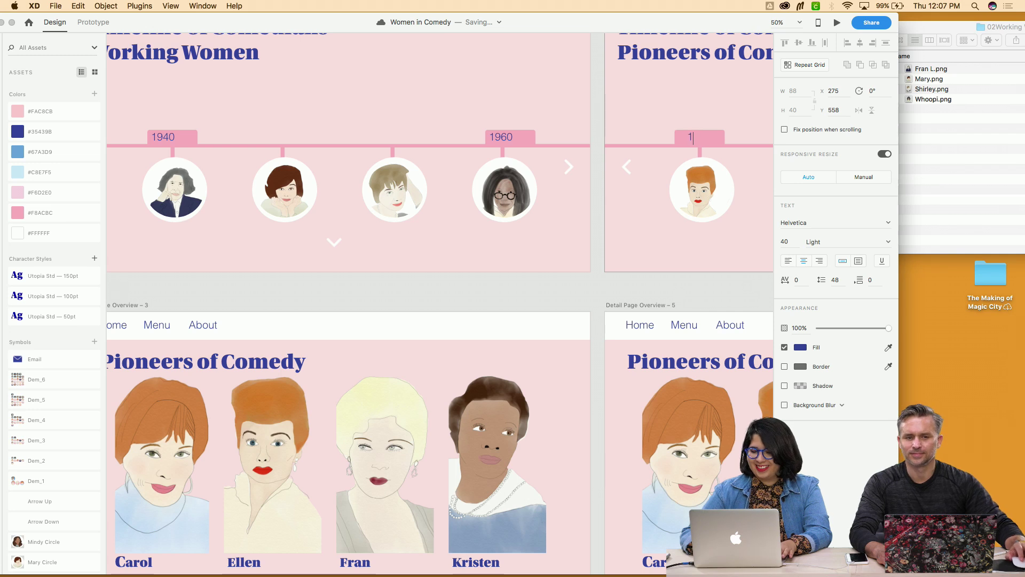
# Go back to the Comedians illustrations folder in Finder, move its window clear of the canvas edge, and select the 03Golden Girls folder
pyautogui.click(984, 202)
pyautogui.click(819, 40)
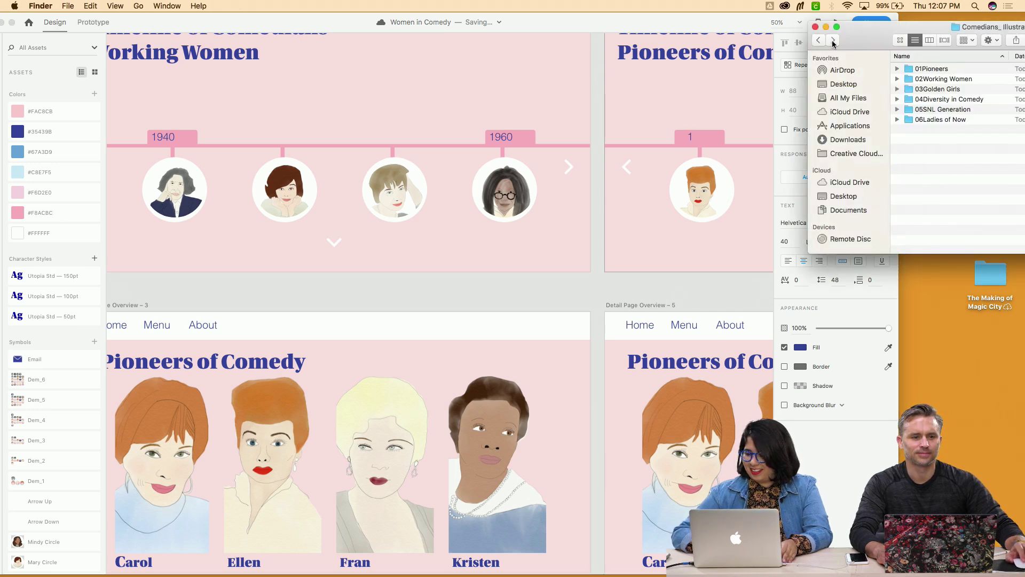
pyautogui.moveTo(901, 35); pyautogui.dragTo(857, 25)
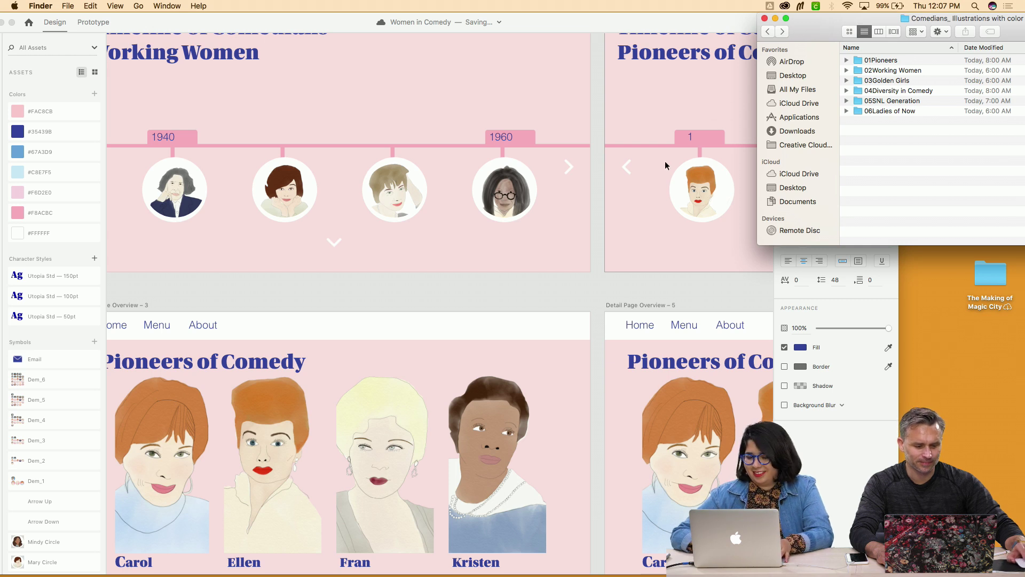
pyautogui.click(868, 61)
pyautogui.click(874, 71)
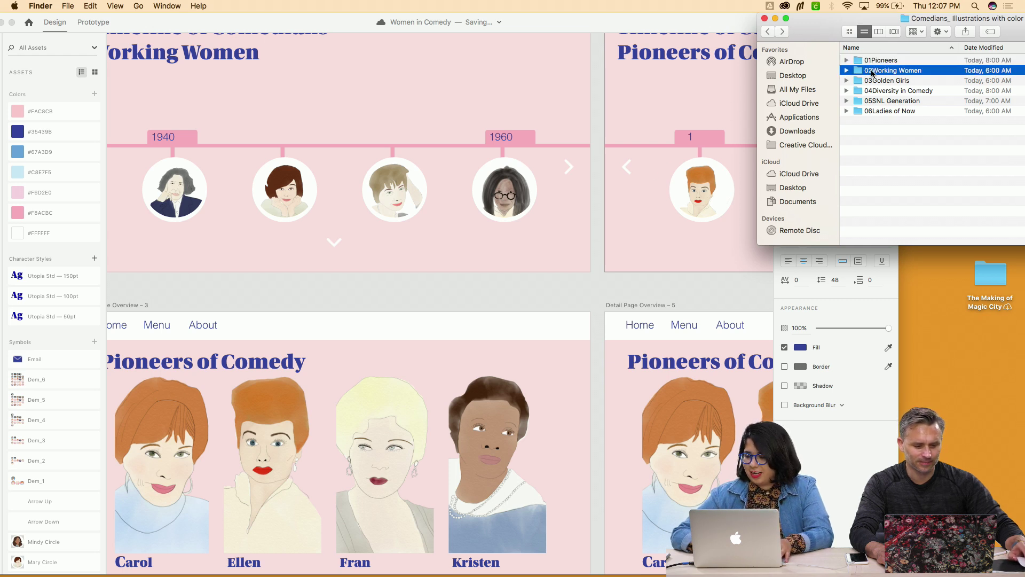
pyautogui.click(872, 84)
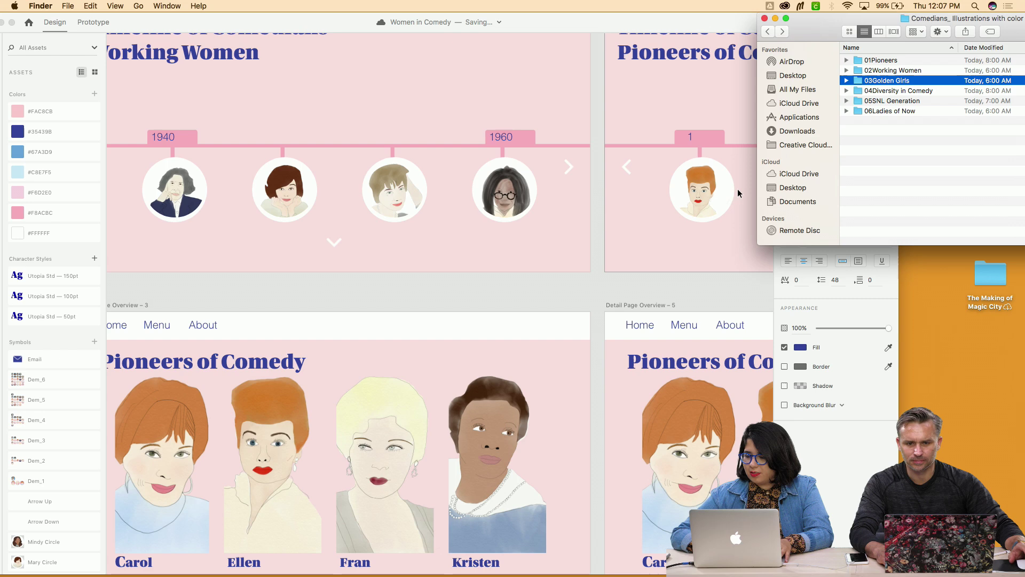
# Set the first year label to 1980 on the Pioneers of Comedy timeline that follows the Working Women artboard
pyautogui.click(672, 239)
pyautogui.hscroll(3, 706, 213)
pyautogui.hscroll(2, 716, 208)
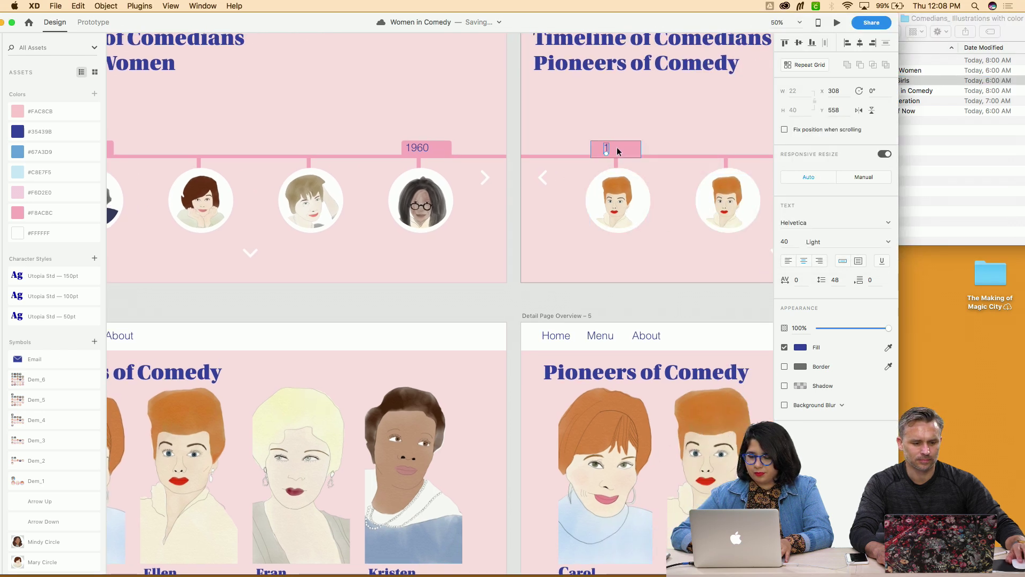
pyautogui.doubleClick(607, 151)
pyautogui.write('1980')
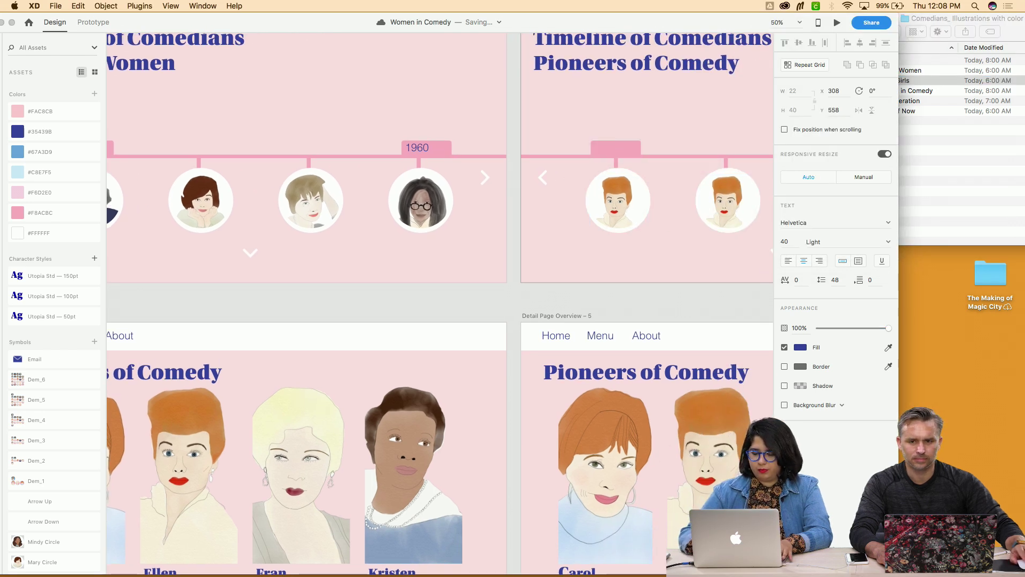
pyautogui.press('Escape')
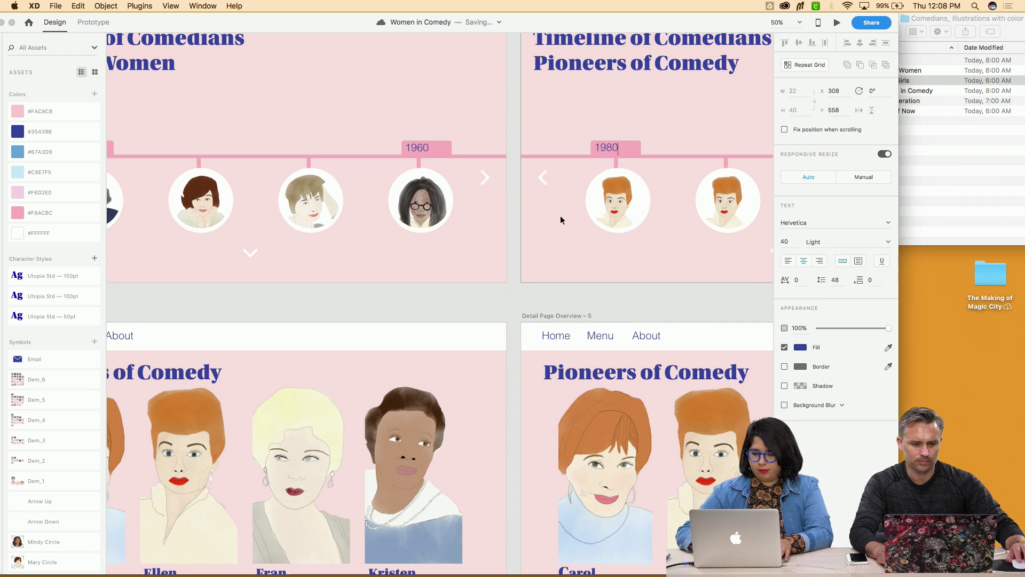
# Set the first year label of the Working Women timeline to 1960
pyautogui.hscroll(-10, 489, 233)
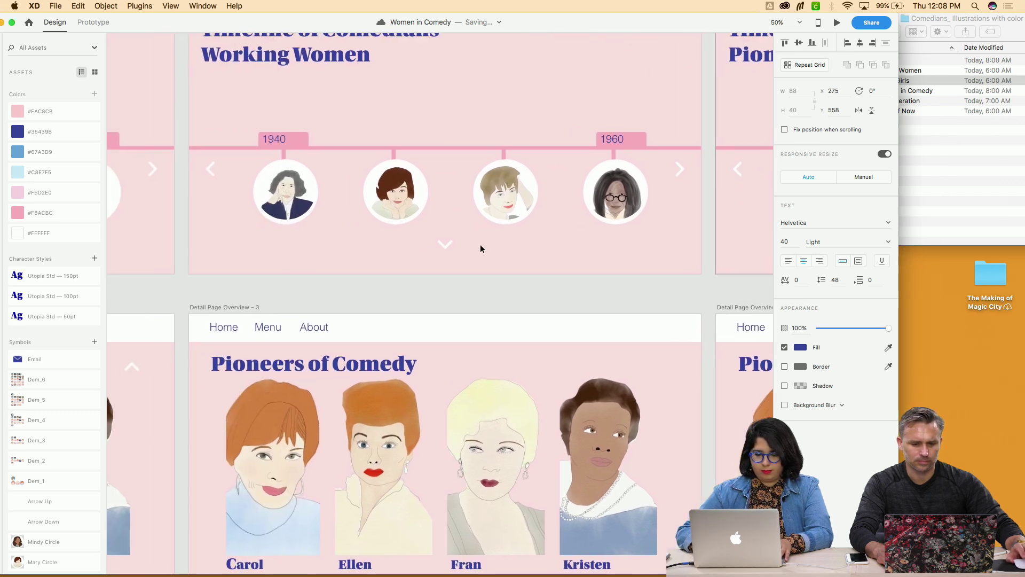
pyautogui.hscroll(-7, 478, 244)
pyautogui.doubleClick(467, 139)
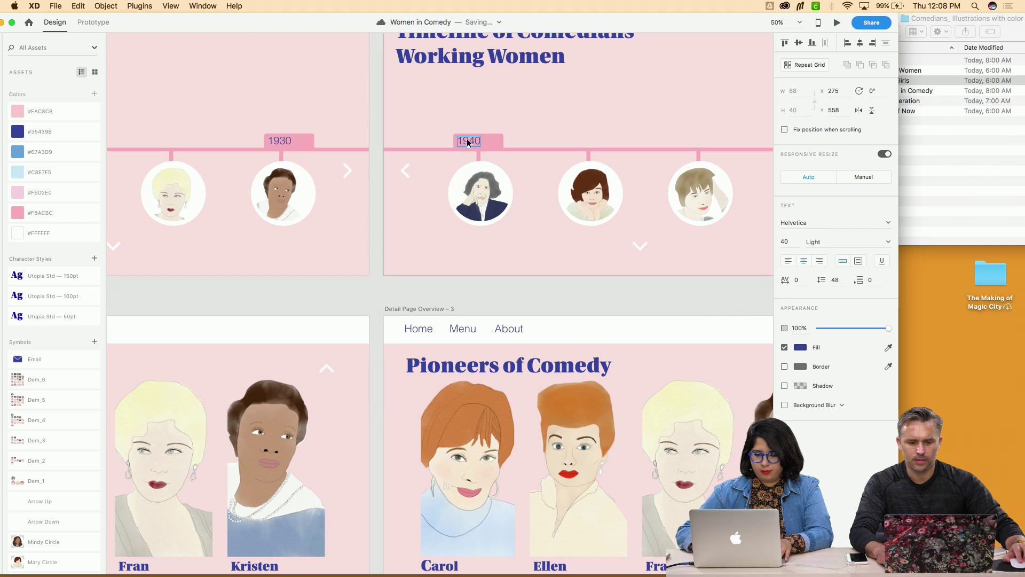
pyautogui.write('1960')
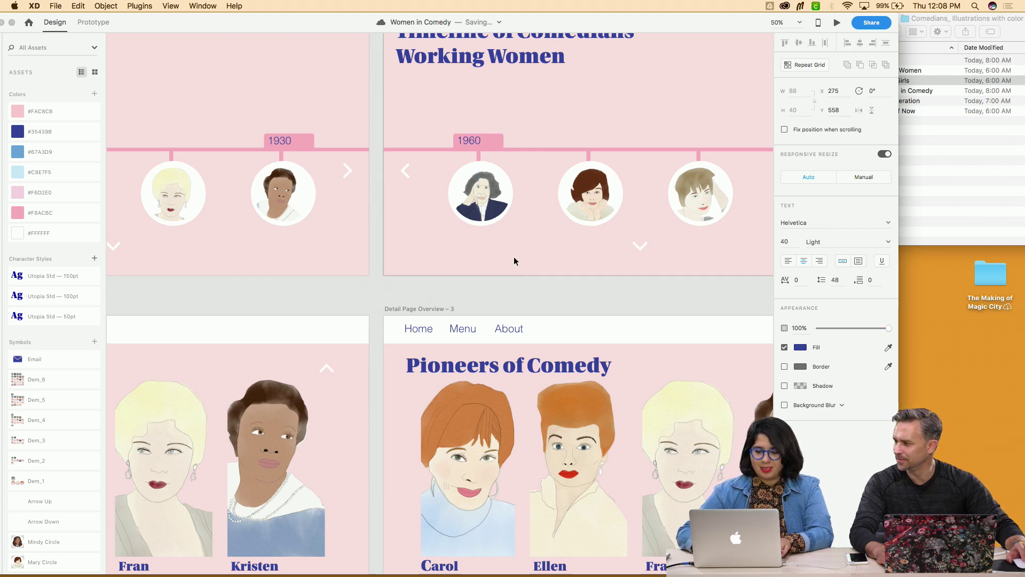
pyautogui.press('Escape')
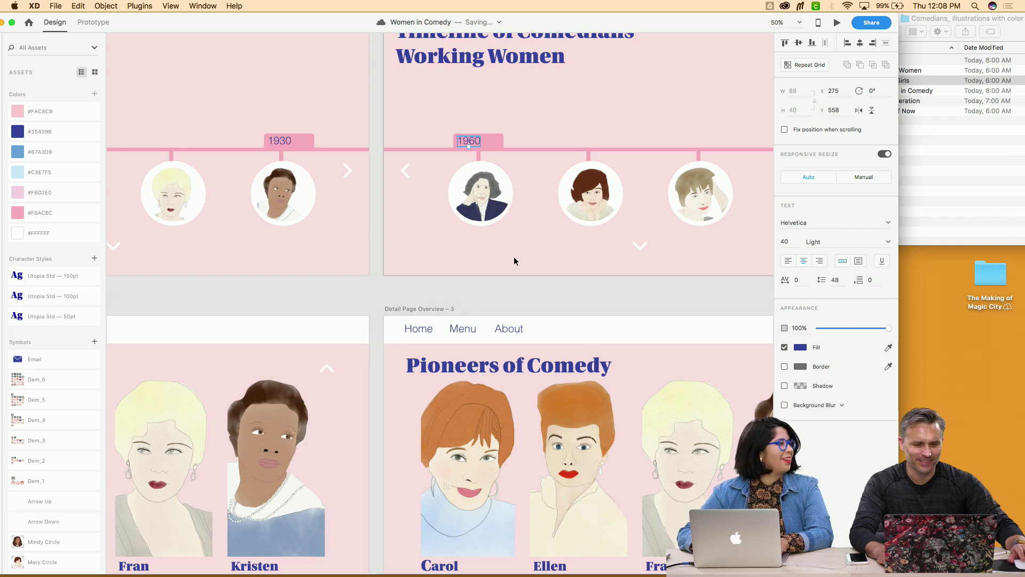
pyautogui.click(527, 307)
# Set the last year label of the Working Women timeline, above the fourth portrait, to 1970
pyautogui.hscroll(5, 516, 276)
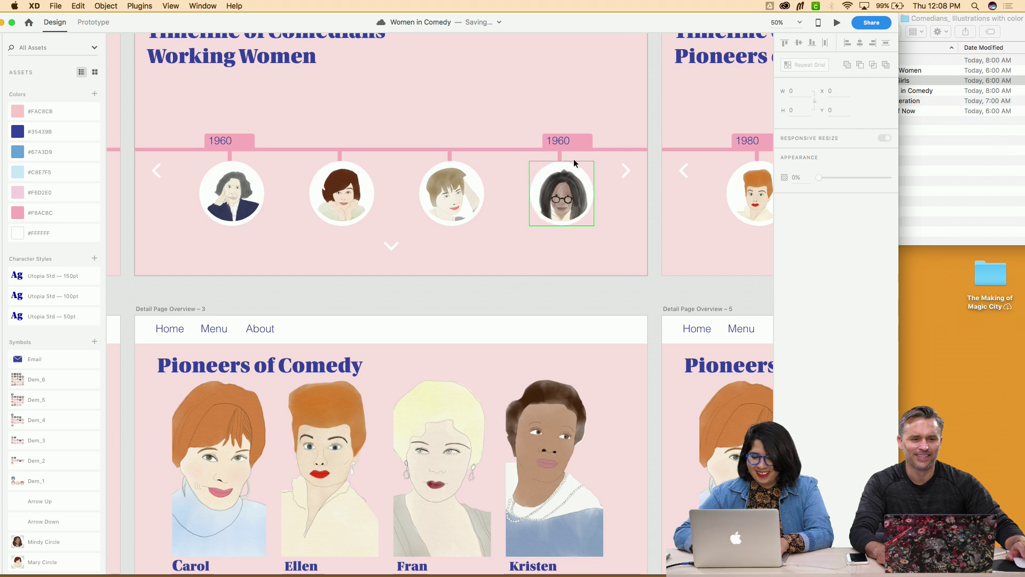
pyautogui.doubleClick(562, 140)
pyautogui.write('1970')
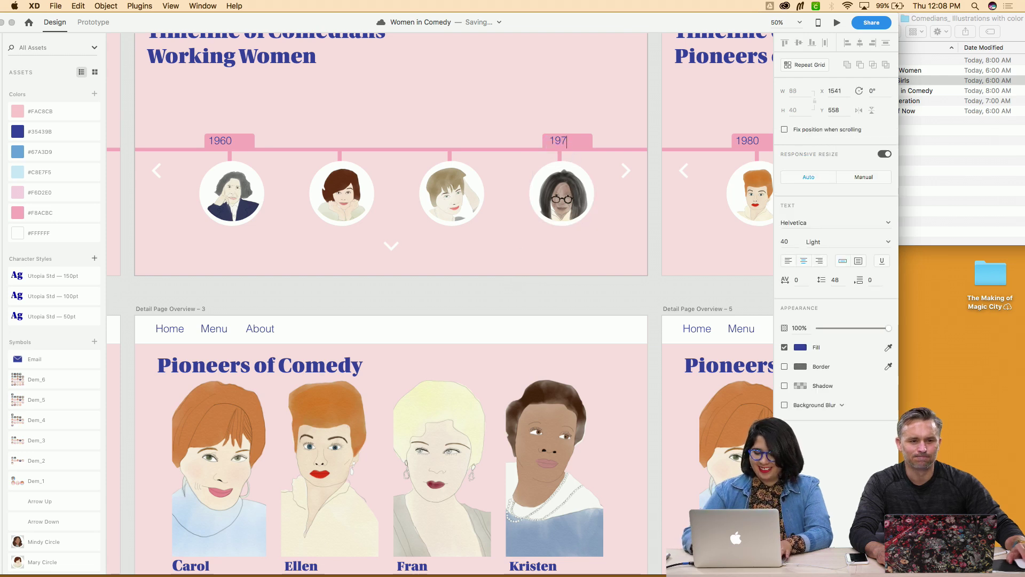
pyautogui.click(617, 284)
# Open the 03Golden Girls folder and replace the portrait in the first circle of the 1980 timeline with Bea.png
pyautogui.hscroll(6, 617, 286)
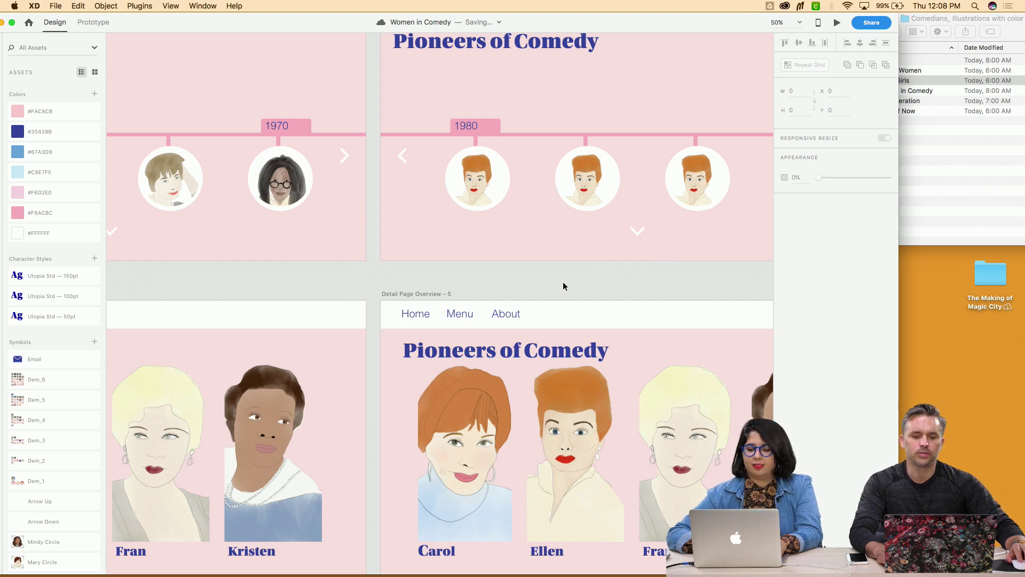
pyautogui.scroll(1, 563, 287)
pyautogui.hscroll(1, 563, 286)
pyautogui.click(907, 177)
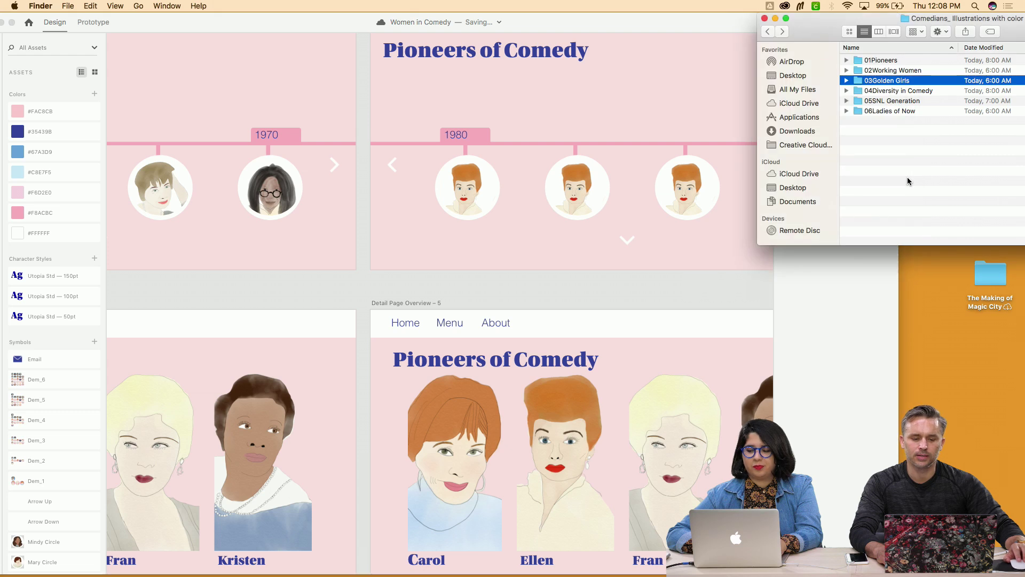
pyautogui.doubleClick(895, 81)
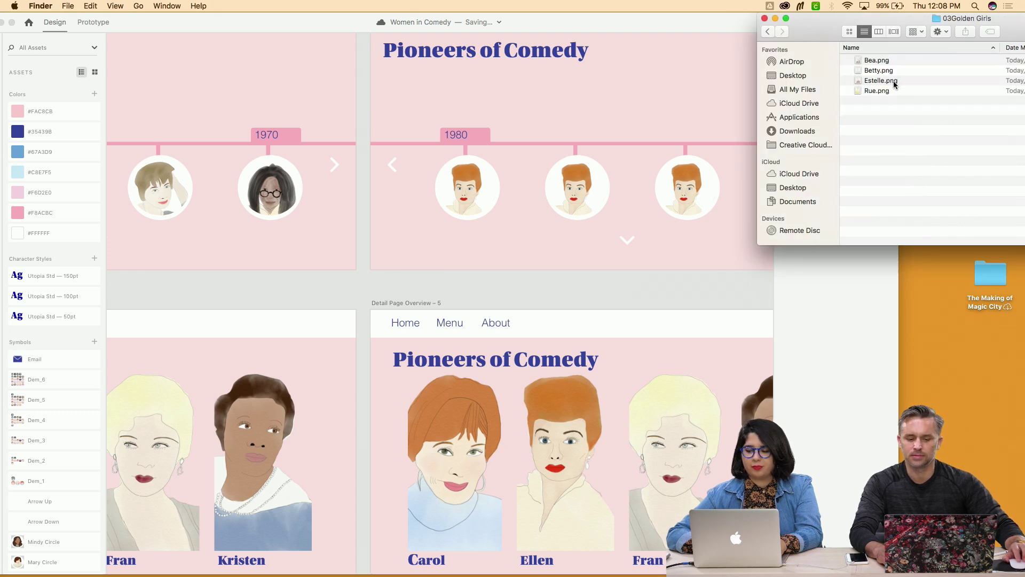
pyautogui.click(876, 62)
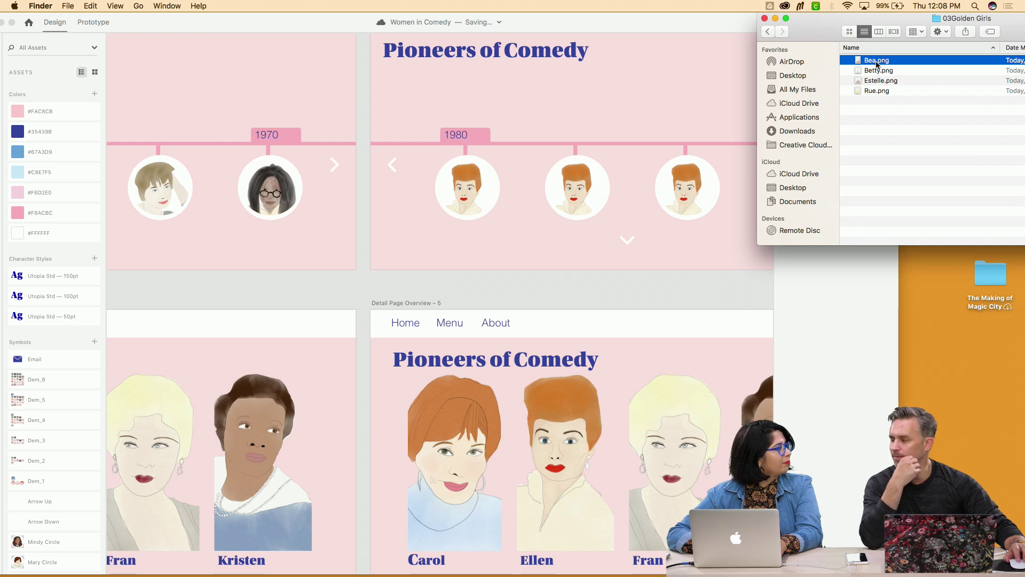
pyautogui.moveTo(878, 62); pyautogui.dragTo(470, 196)
pyautogui.click(512, 240)
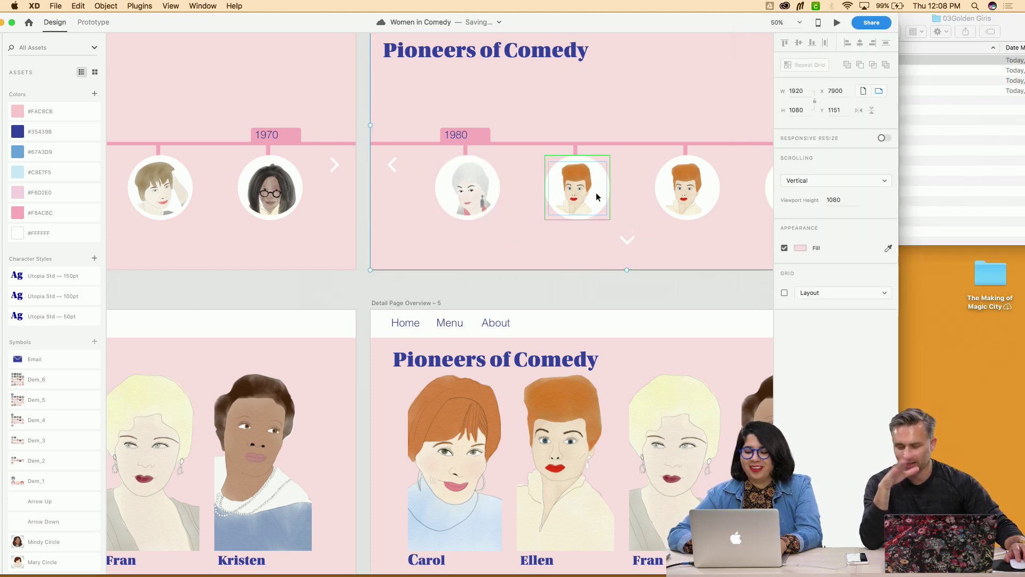
# Replace the portrait in the second circle of the 1980 timeline with Betty.png from the 03Golden Girls folder
pyautogui.click(938, 164)
pyautogui.click(884, 74)
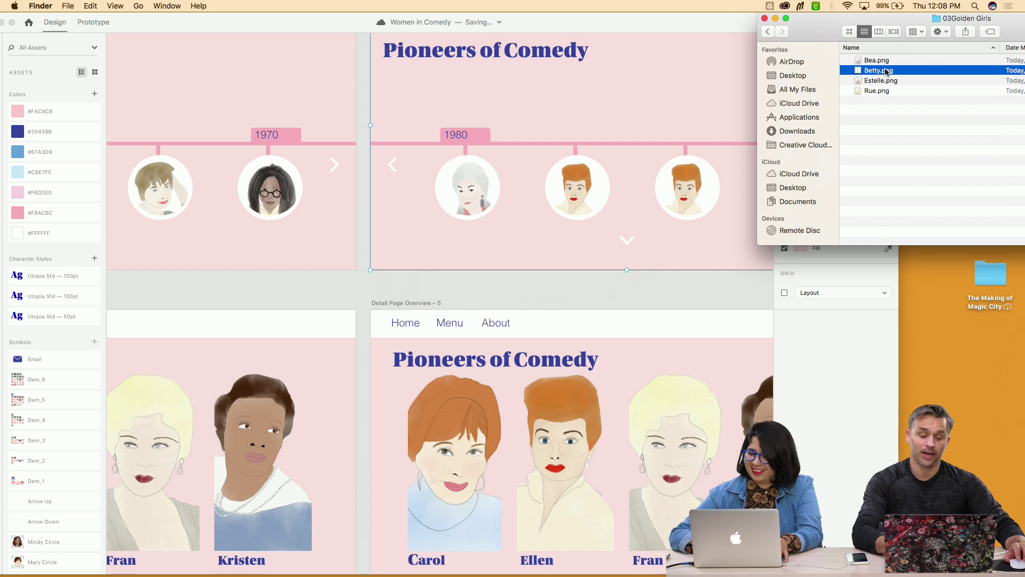
pyautogui.moveTo(884, 77); pyautogui.dragTo(587, 189)
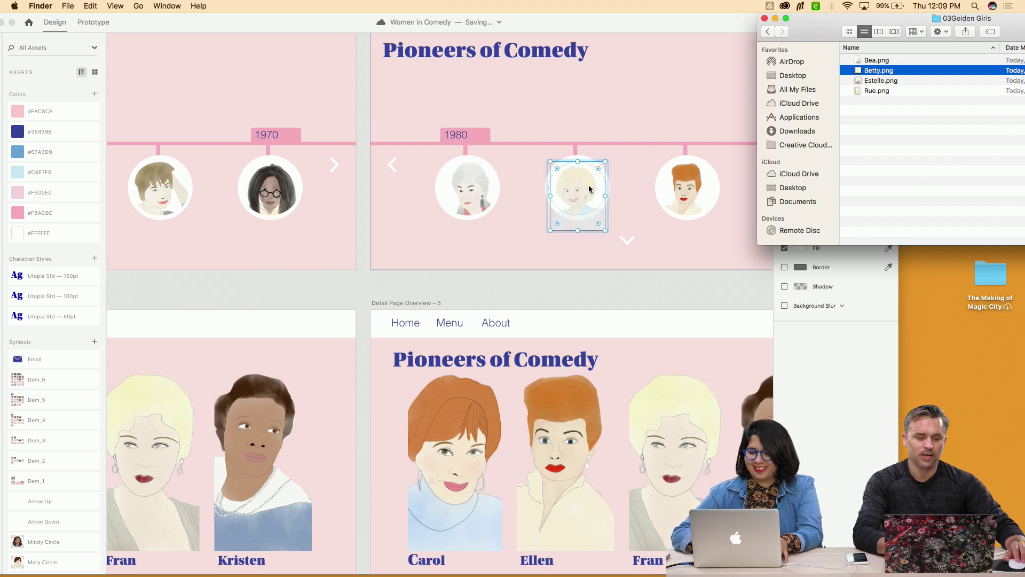
pyautogui.click(587, 251)
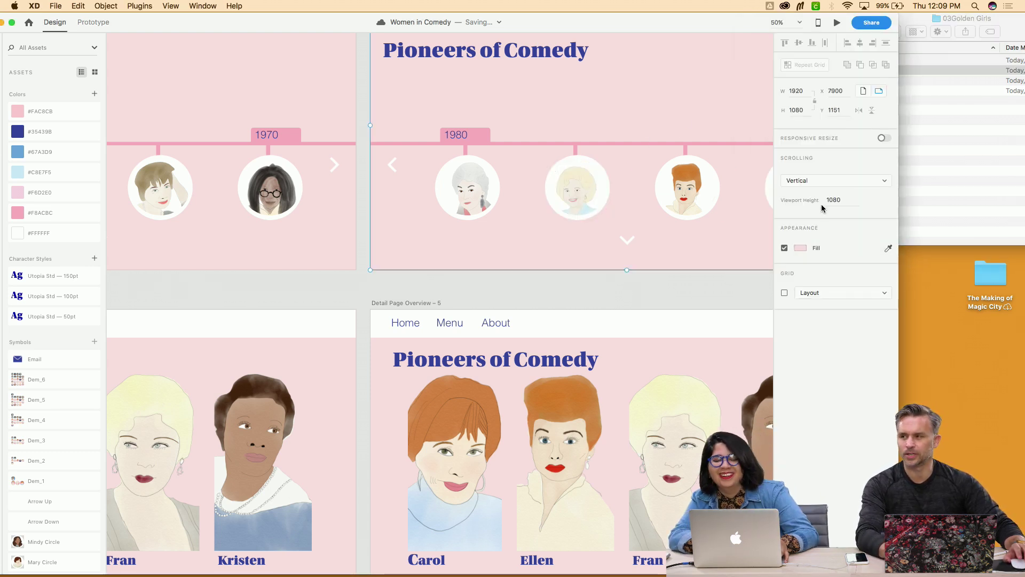
# Replace the portrait in the third circle of the 1980 timeline with Estelle.png
pyautogui.click(904, 171)
pyautogui.moveTo(887, 80); pyautogui.dragTo(682, 199)
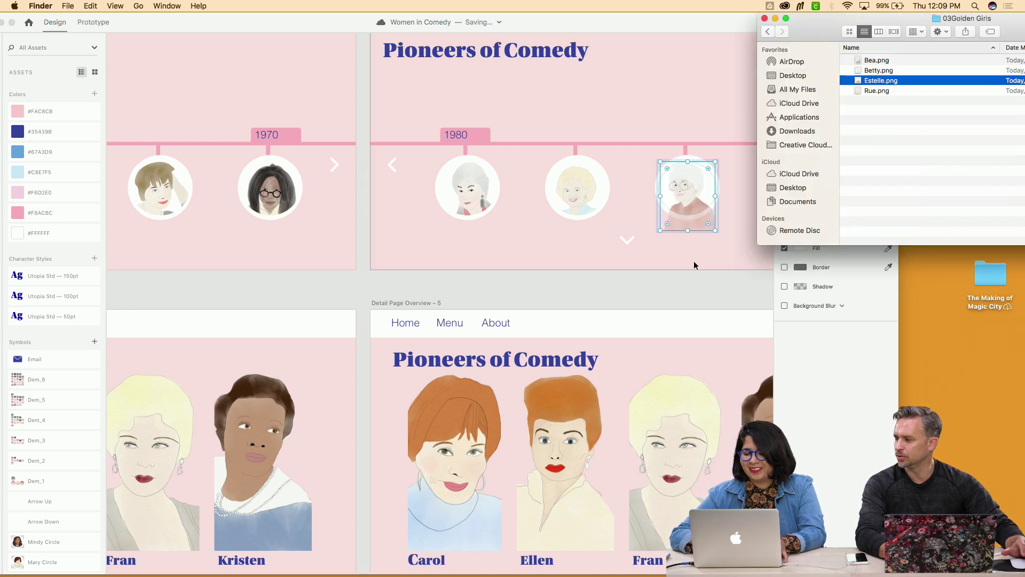
pyautogui.click(693, 260)
# Replace the portrait in the fourth circle of the 1980 timeline with Rue.png
pyautogui.hscroll(5, 694, 260)
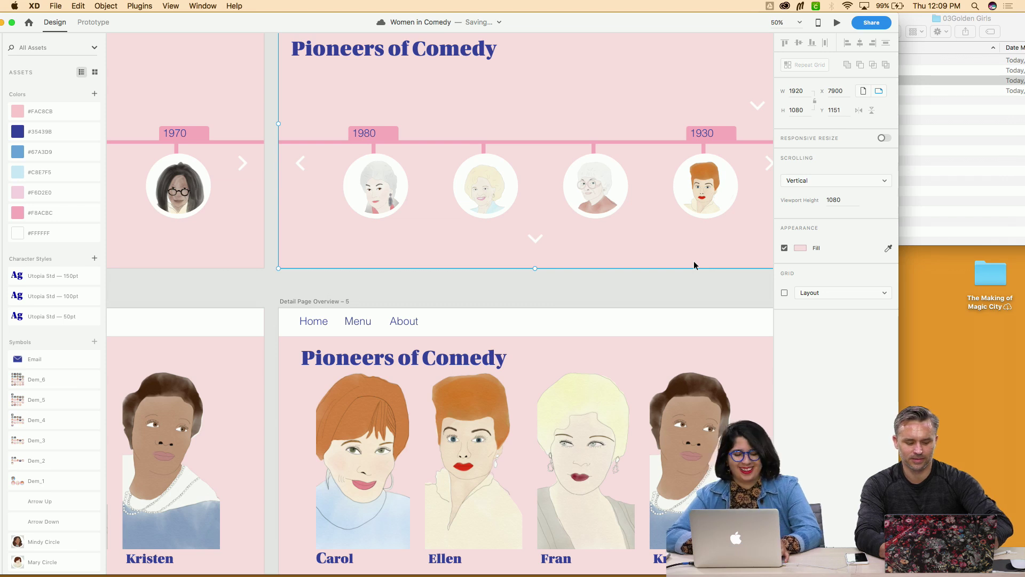
pyautogui.hscroll(5, 694, 261)
pyautogui.click(943, 186)
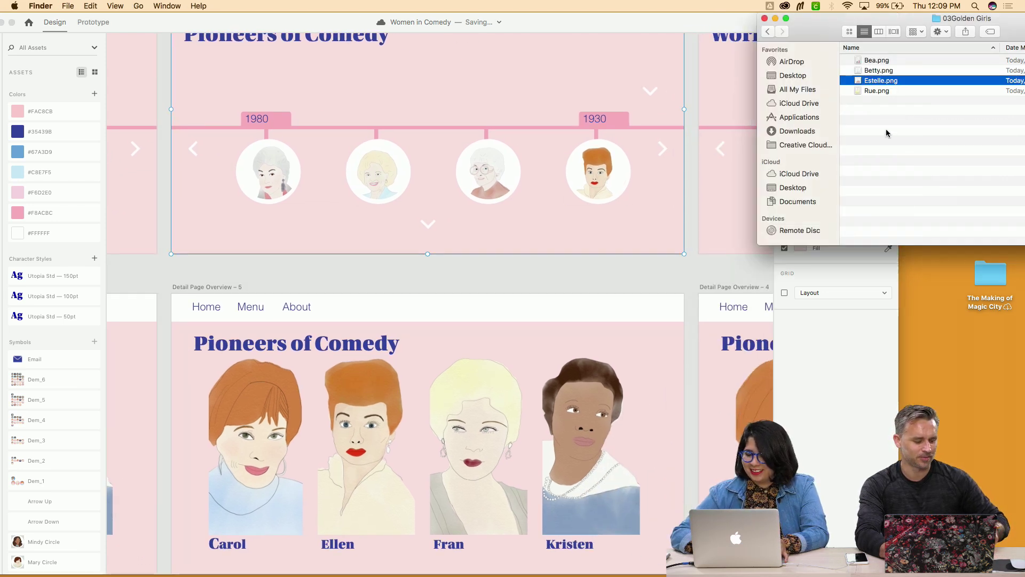
pyautogui.moveTo(877, 91); pyautogui.dragTo(682, 154)
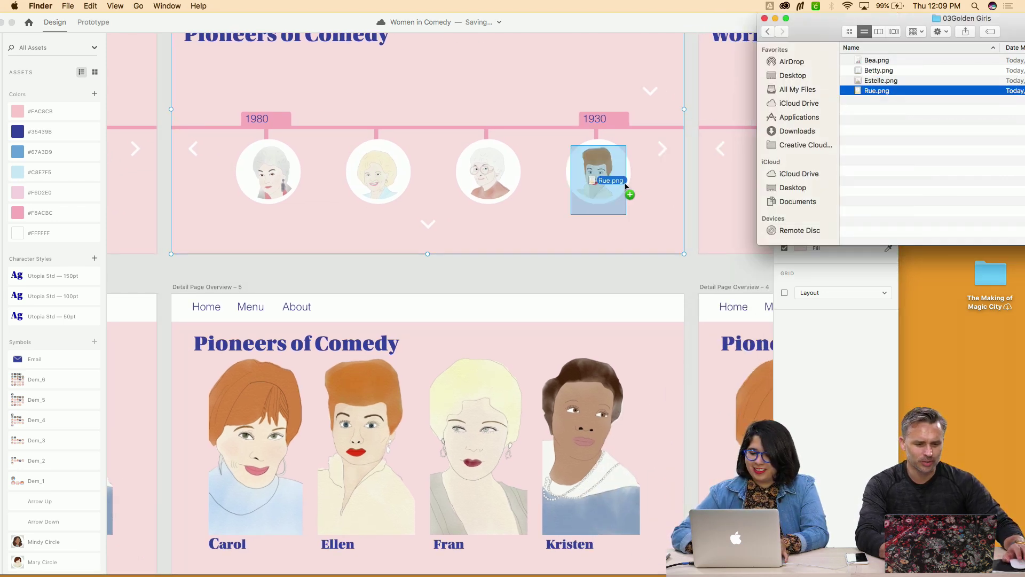
pyautogui.click(652, 225)
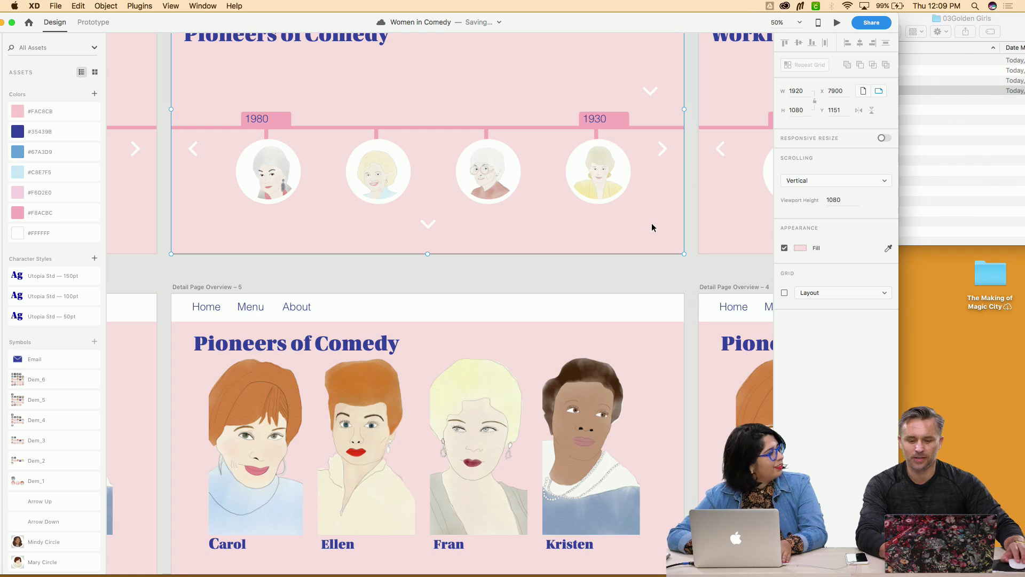
# Set the last year label of the 1980 timeline, above the fourth portrait, to 1990 and deselect it
pyautogui.hscroll(-2, 651, 223)
pyautogui.scroll(-1, 652, 222)
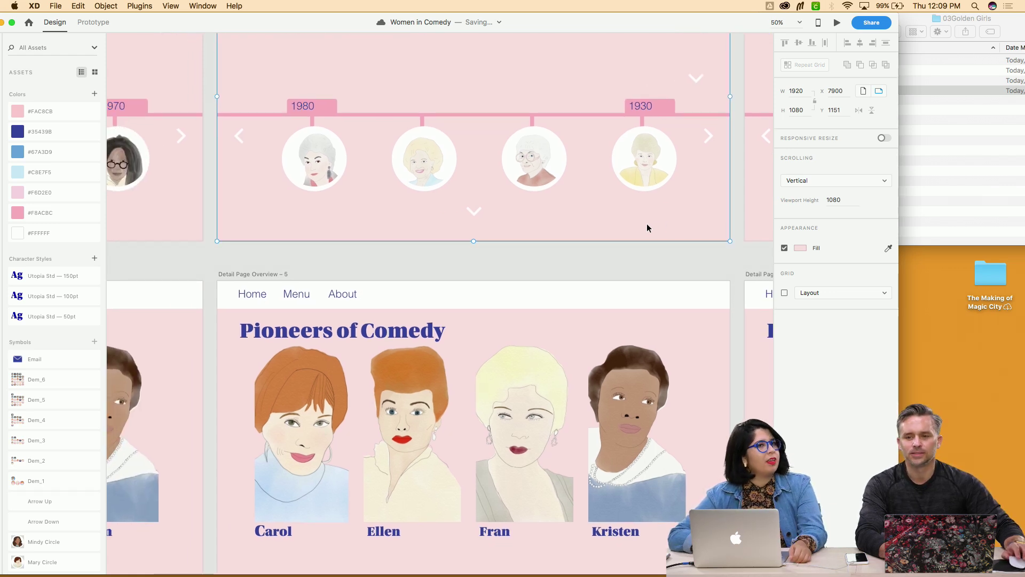
pyautogui.scroll(1, 649, 210)
pyautogui.hscroll(1, 648, 210)
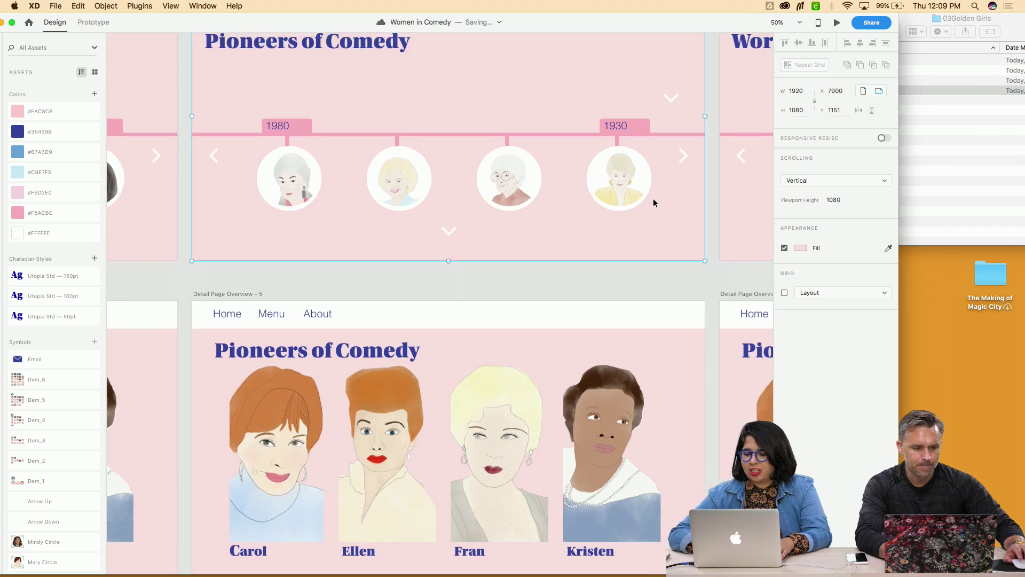
pyautogui.doubleClick(624, 131)
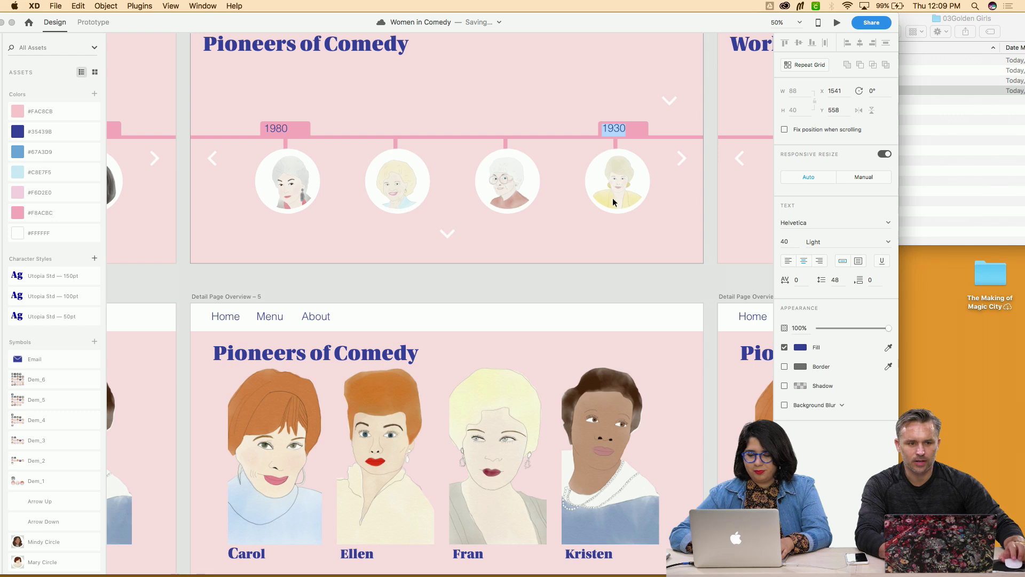
pyautogui.write('1990')
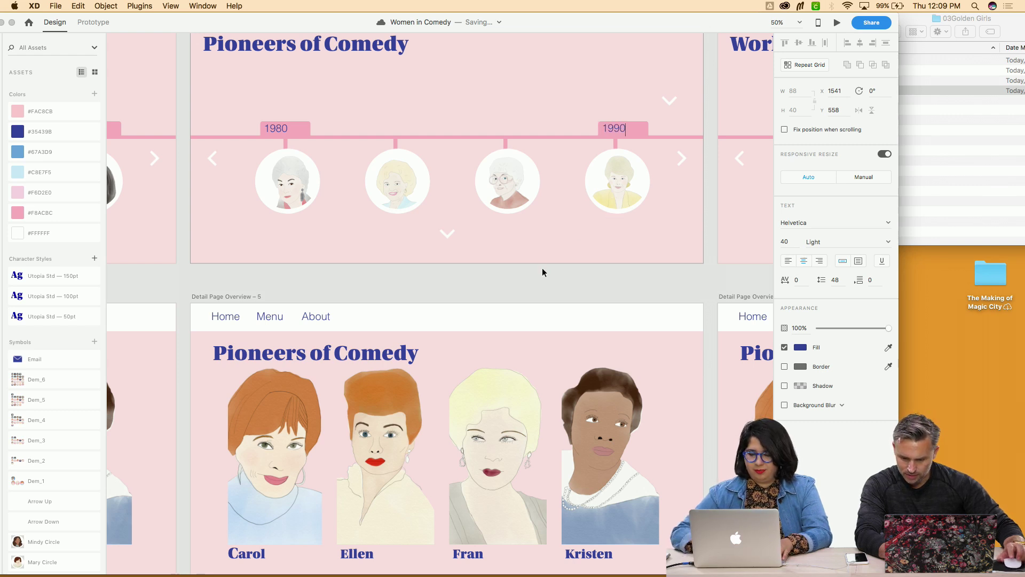
pyautogui.press('Escape')
pyautogui.hscroll(5, 550, 273)
pyautogui.click(550, 274)
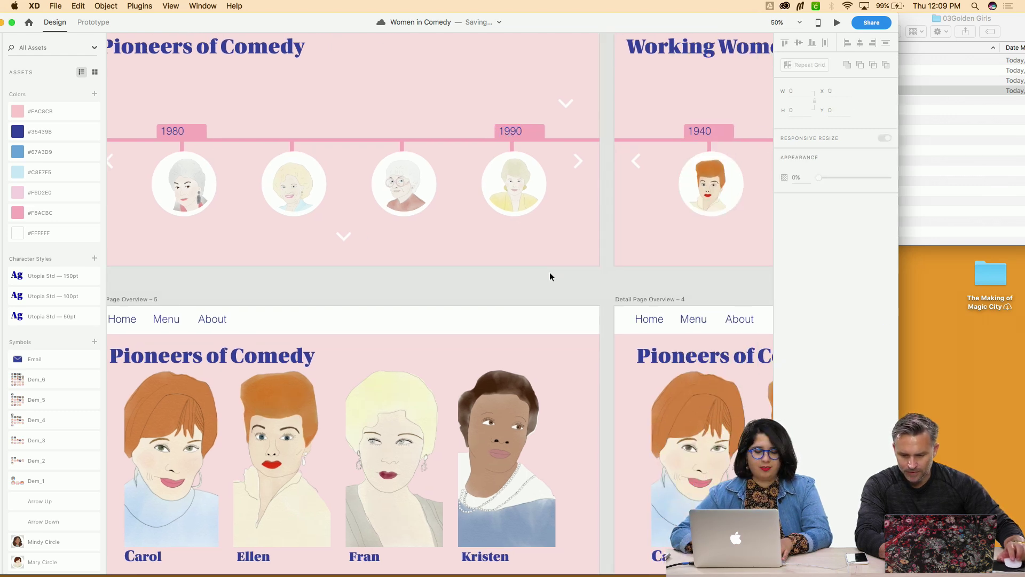
pyautogui.hscroll(8, 550, 271)
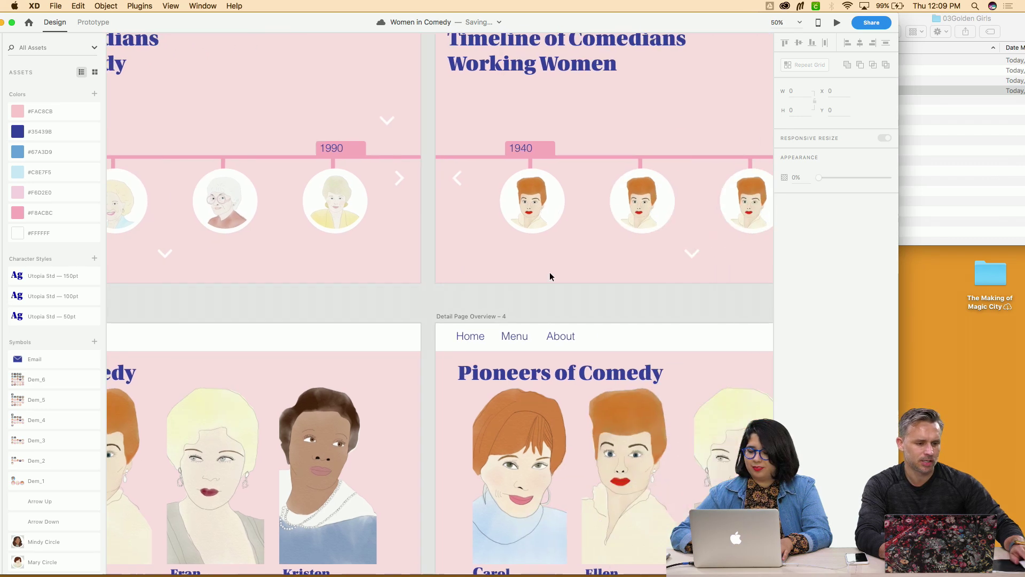
# Change the subtitle of the 1980 timeline from the Pioneers of Comedy wording to "Golden Girls"
pyautogui.hscroll(4, 550, 272)
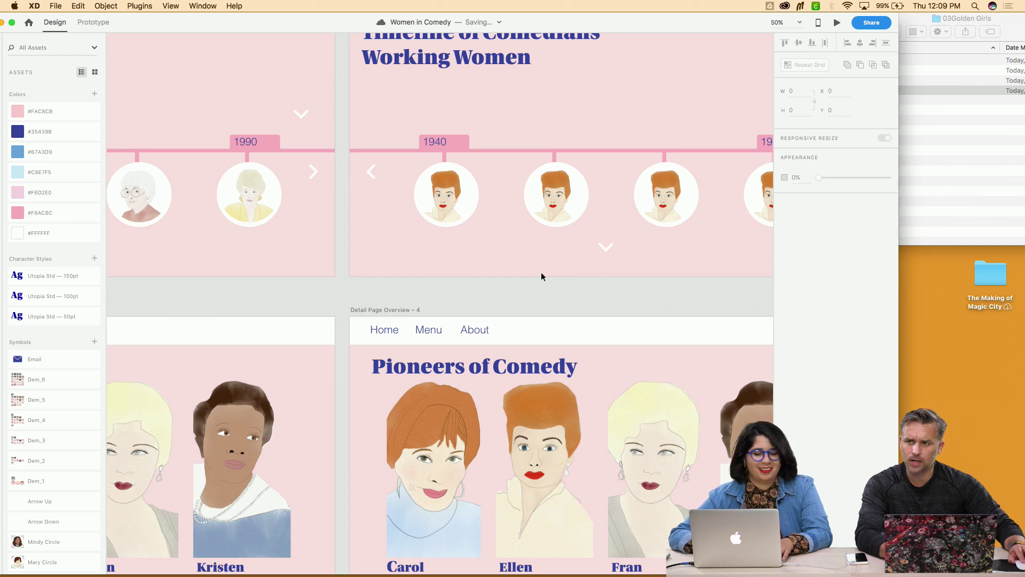
pyautogui.click(943, 177)
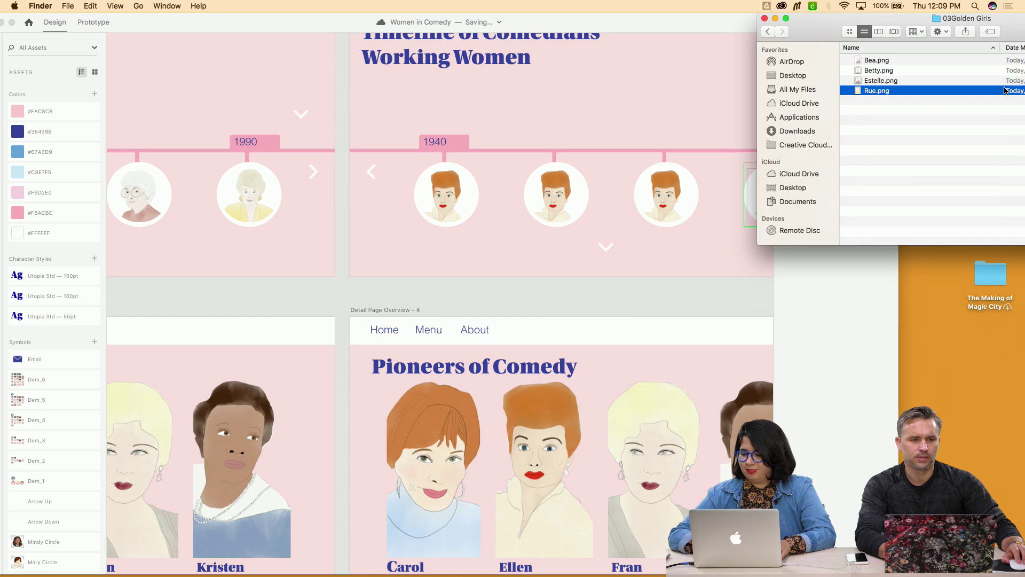
pyautogui.click(904, 110)
pyautogui.hscroll(-5, 415, 192)
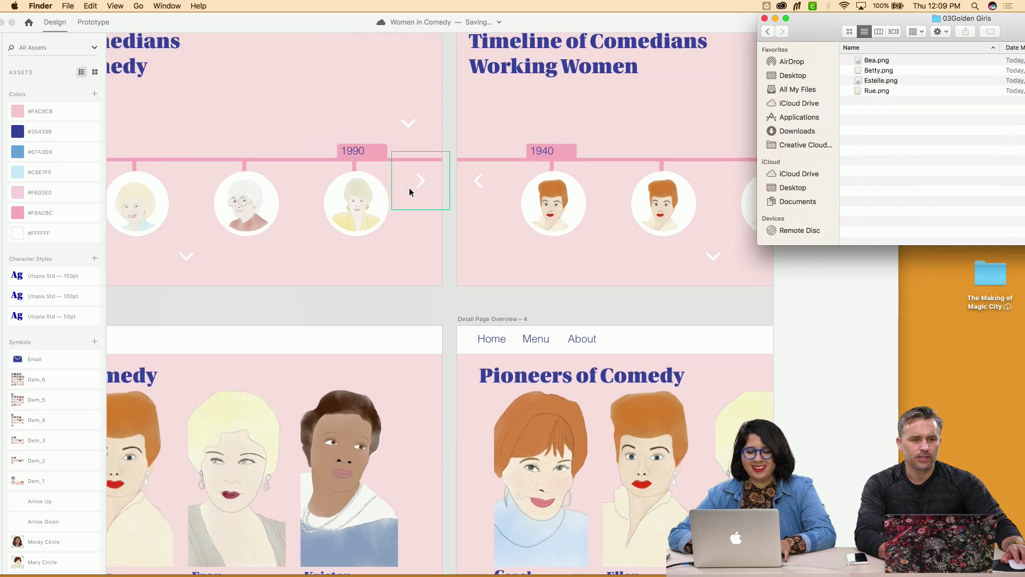
pyautogui.hscroll(-10, 409, 187)
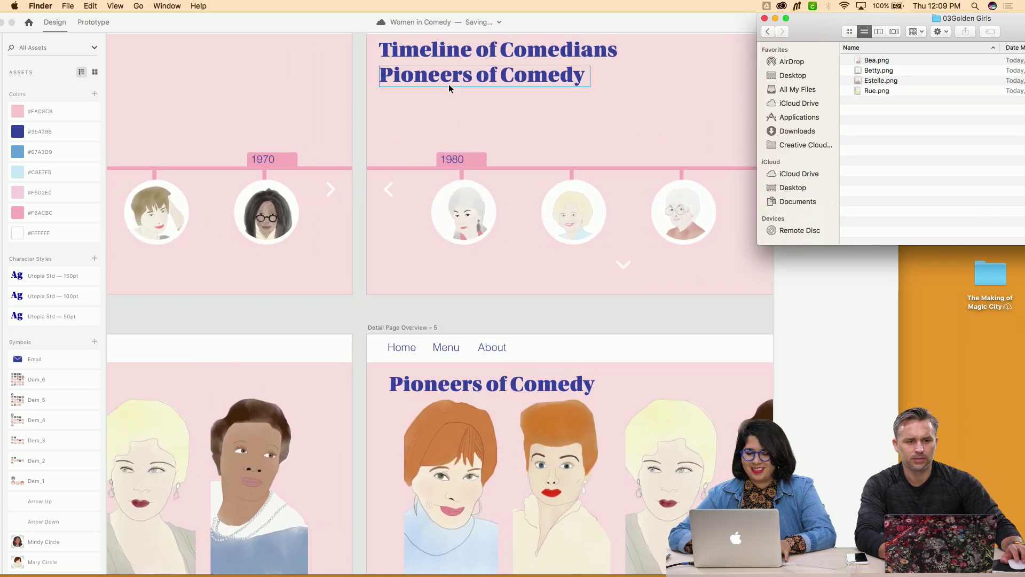
pyautogui.doubleClick(442, 75)
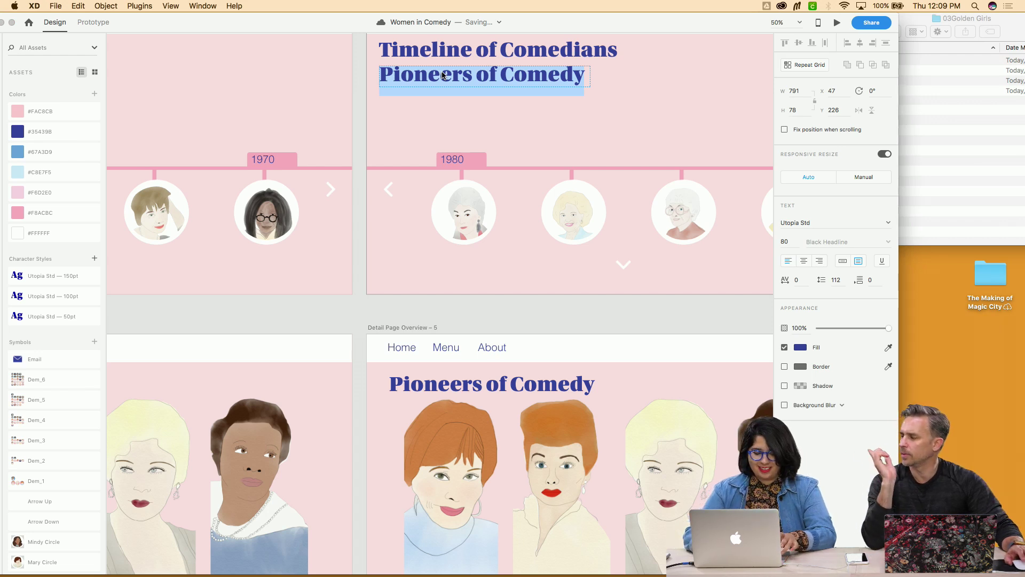
pyautogui.write('Golden')
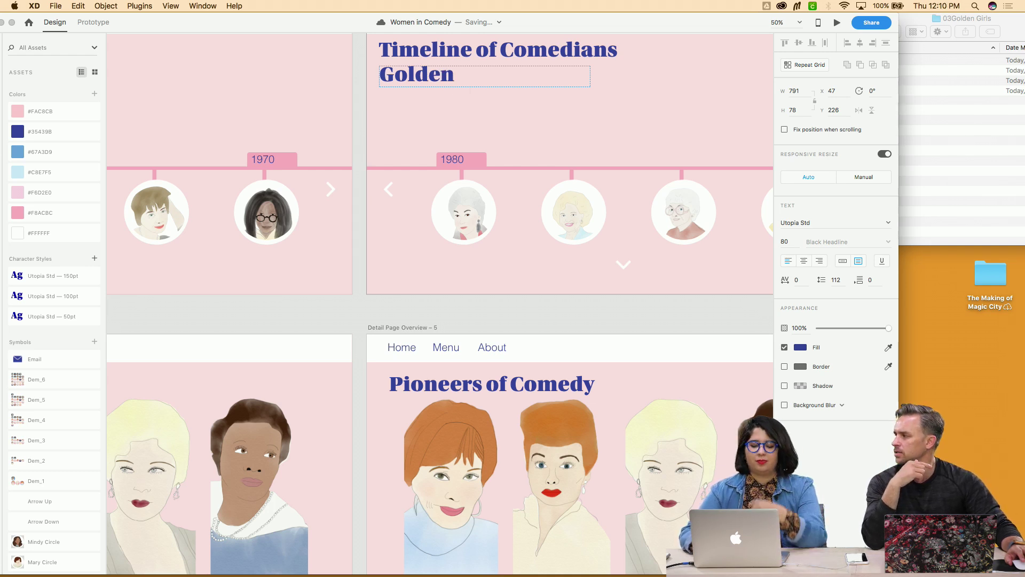
pyautogui.write(' Girls')
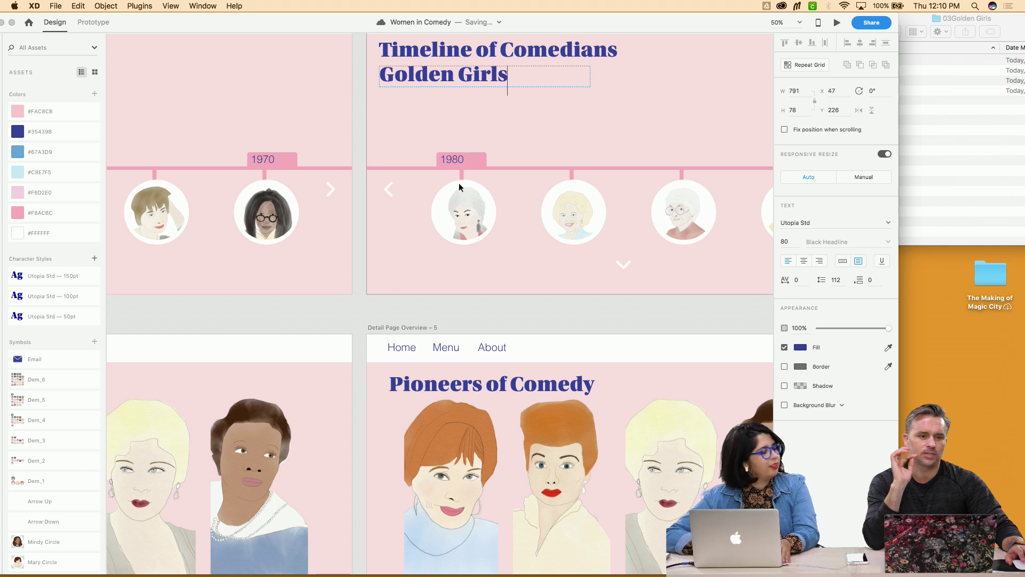
pyautogui.press('Escape')
# Review the Working Women, Golden Girls and following timeline artboards side by side, and deselect the subtitle
pyautogui.hscroll(-10, 475, 285)
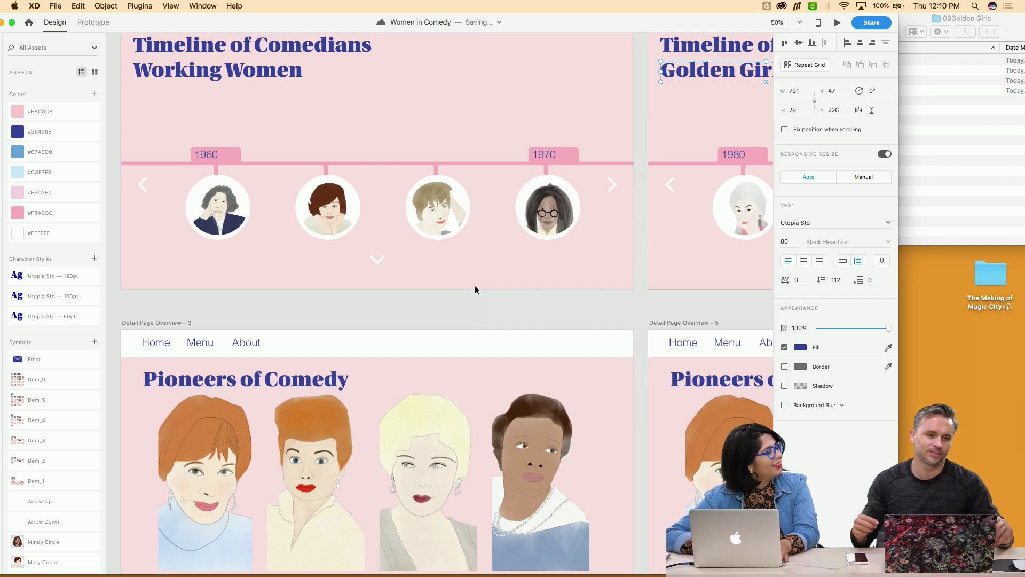
pyautogui.hscroll(3, 475, 287)
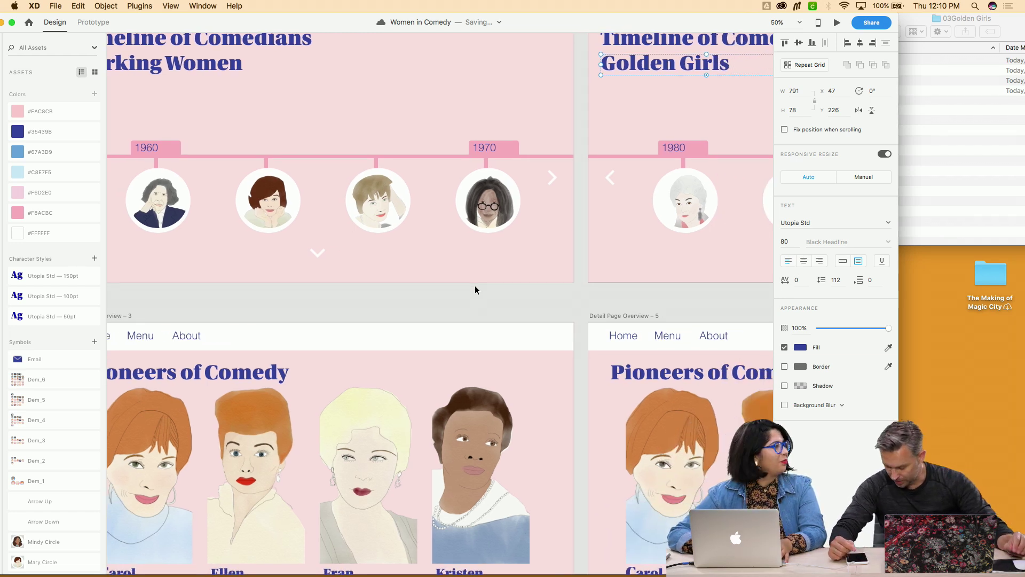
pyautogui.hscroll(8, 475, 286)
pyautogui.hscroll(3, 475, 286)
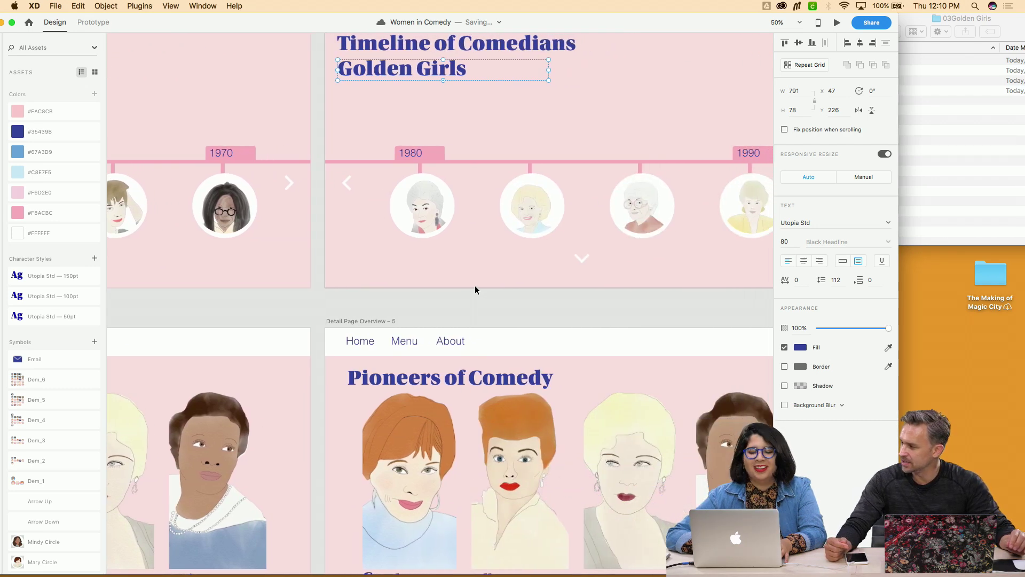
pyautogui.hscroll(15, 467, 288)
pyautogui.hscroll(-5, 467, 285)
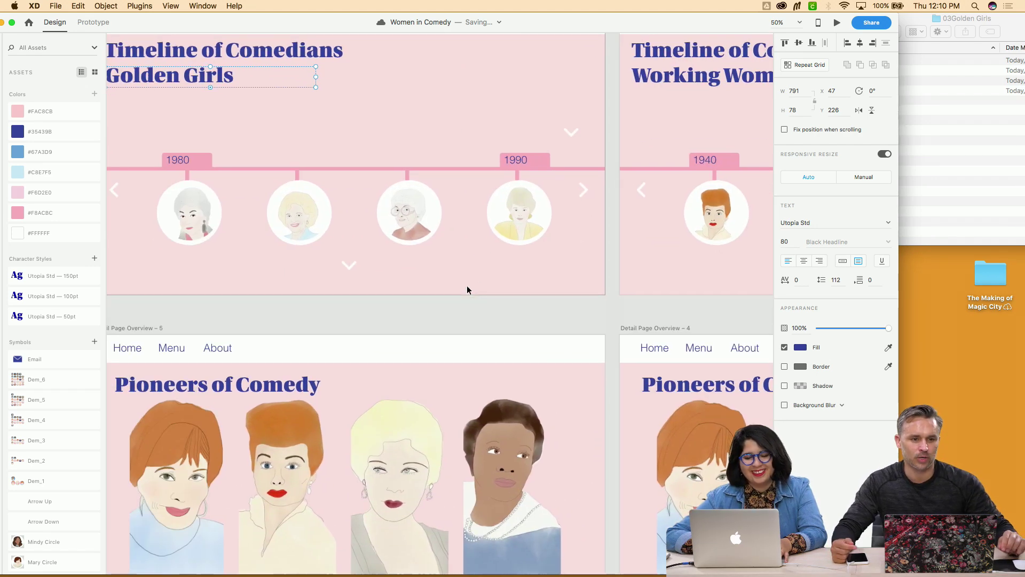
pyautogui.click(509, 284)
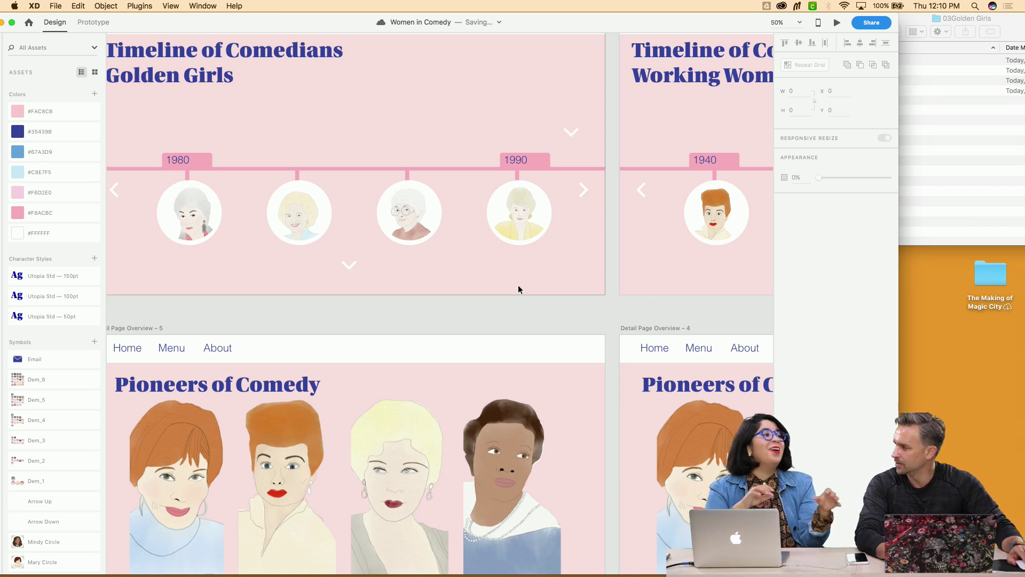
pyautogui.scroll(-1, 518, 287)
pyautogui.hscroll(3, 518, 286)
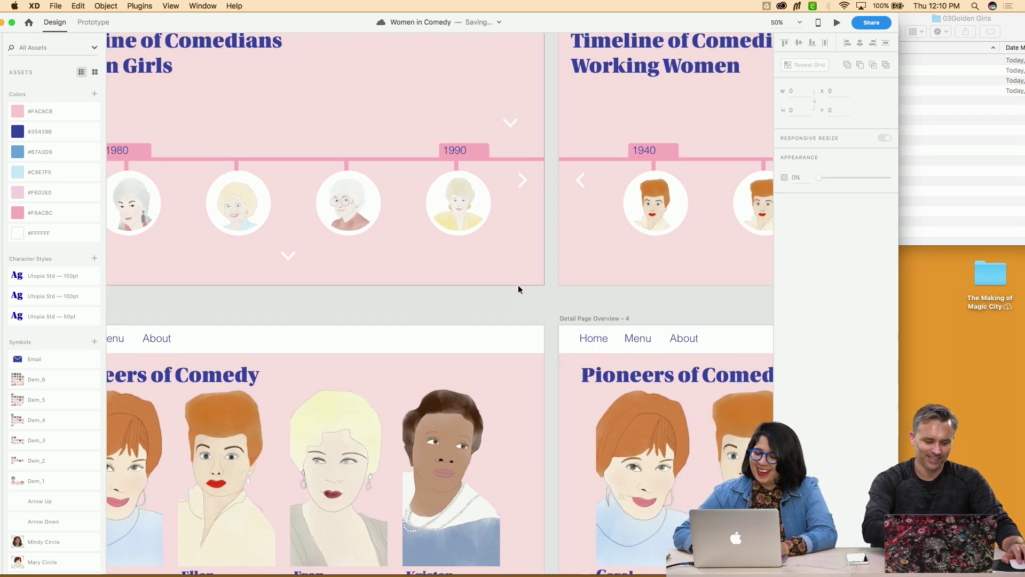
pyautogui.hscroll(-6, 518, 287)
pyautogui.hscroll(4, 518, 289)
# Go back to the parent illustrations folder for the category names and replace the Timeline – 4 subtitle with "Diversity of"
pyautogui.click(924, 190)
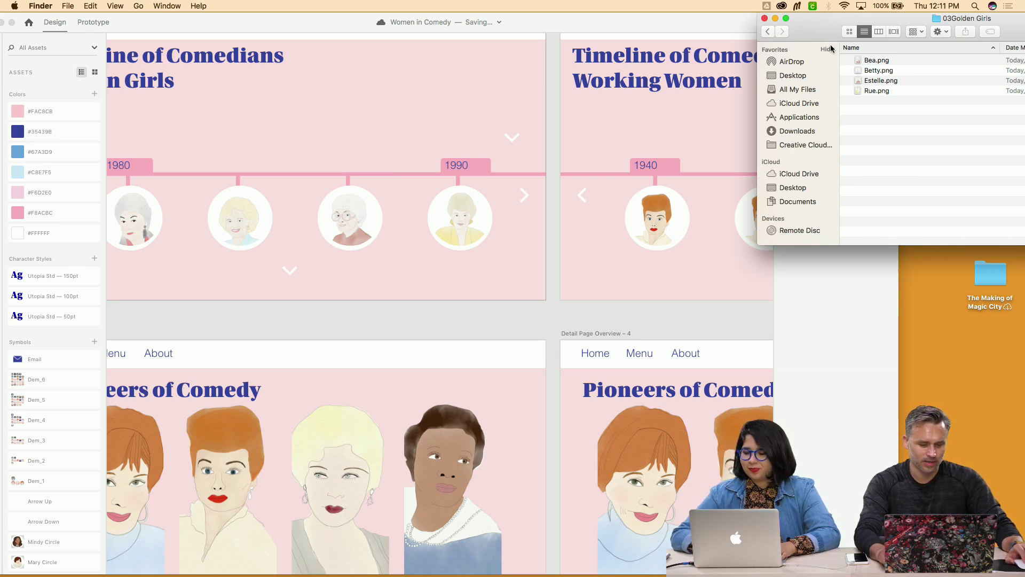
pyautogui.click(768, 32)
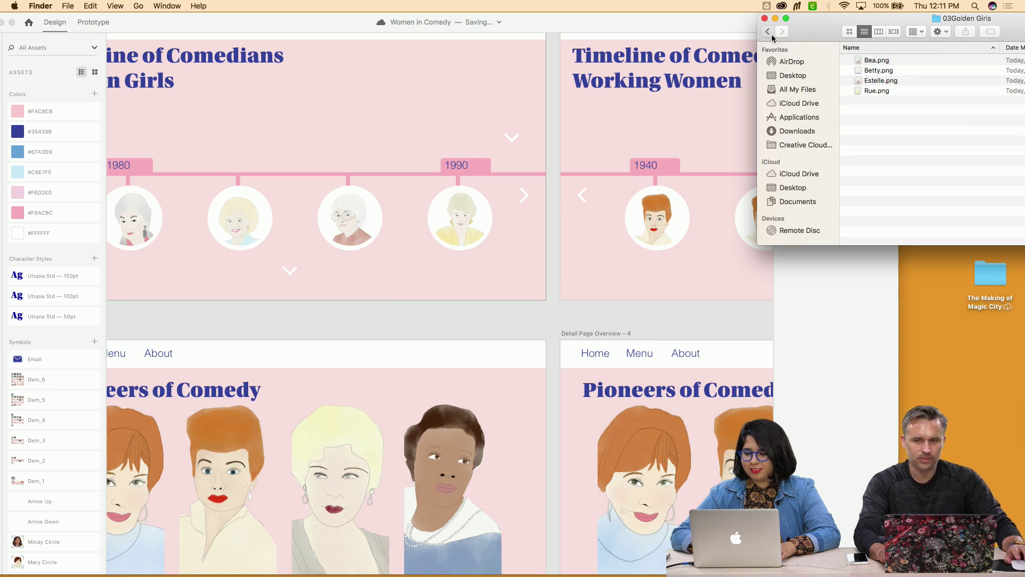
pyautogui.click(886, 95)
pyautogui.click(715, 86)
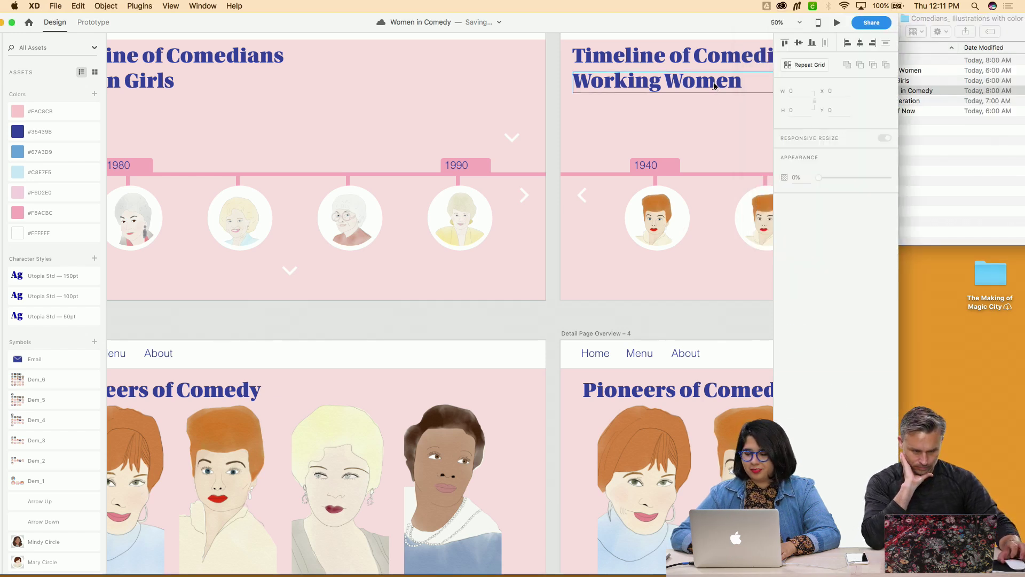
pyautogui.write('Dive')
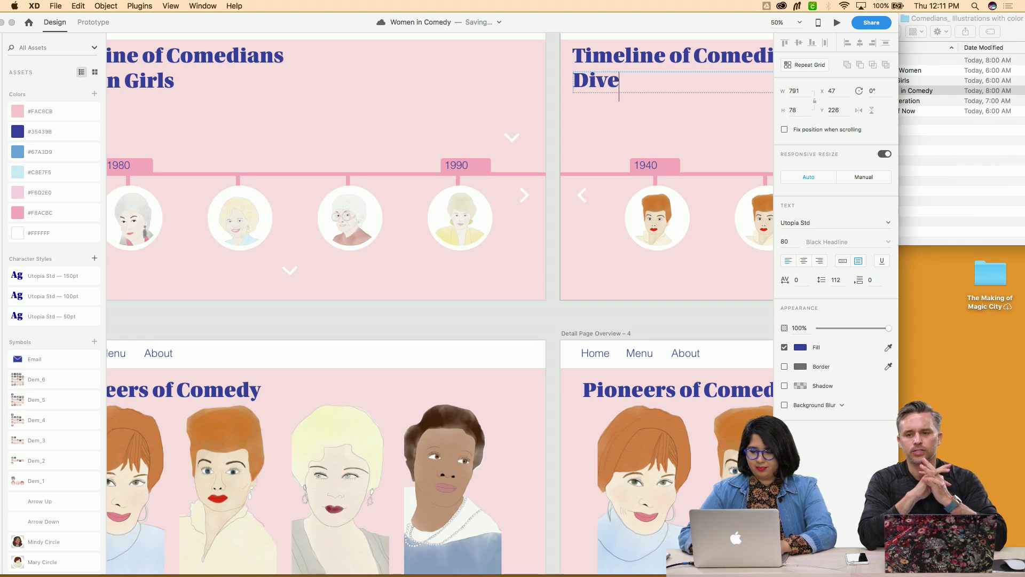
pyautogui.write('rsity of ')
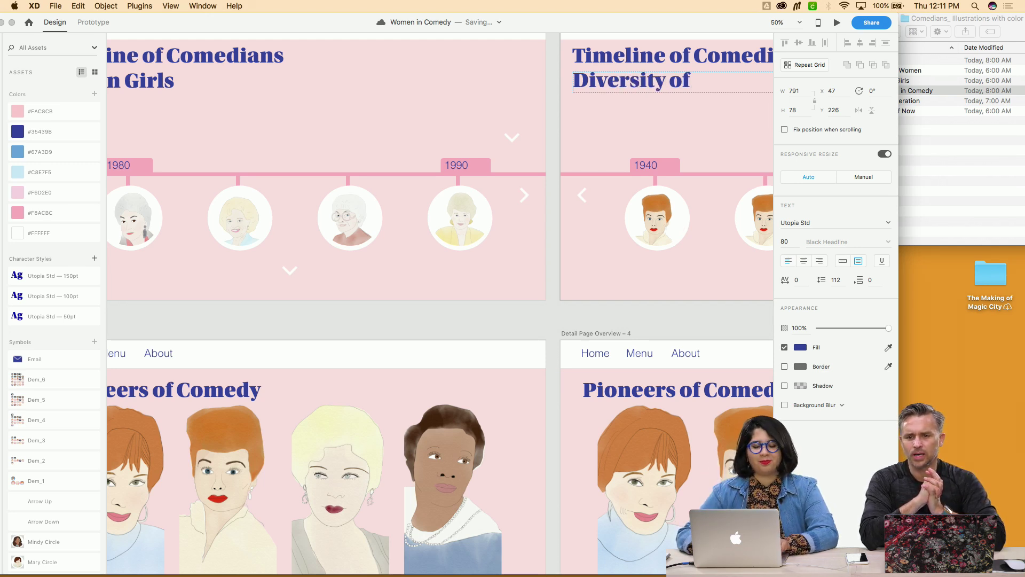
pyautogui.write('M')
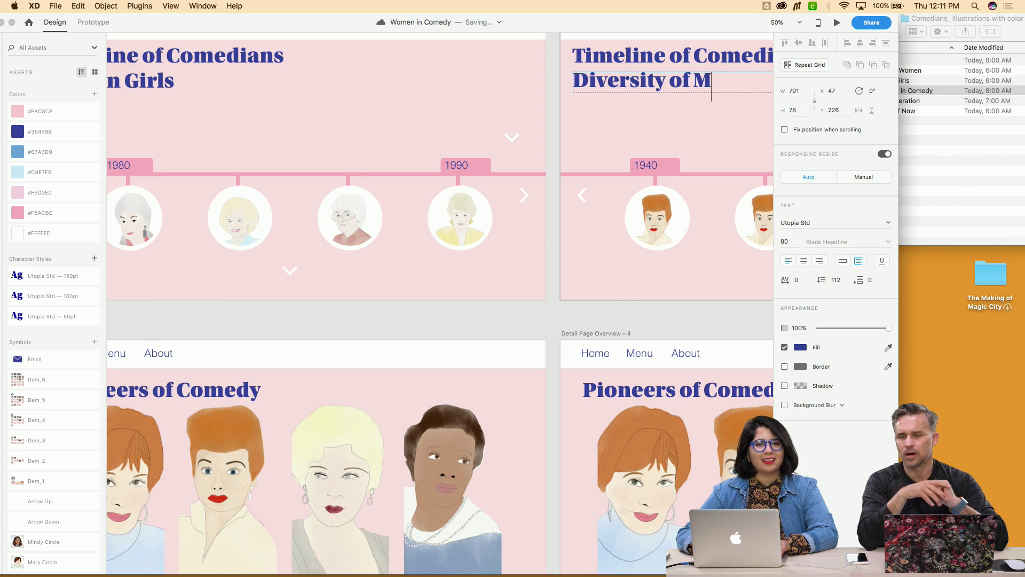
pyautogui.press('BackSpace')
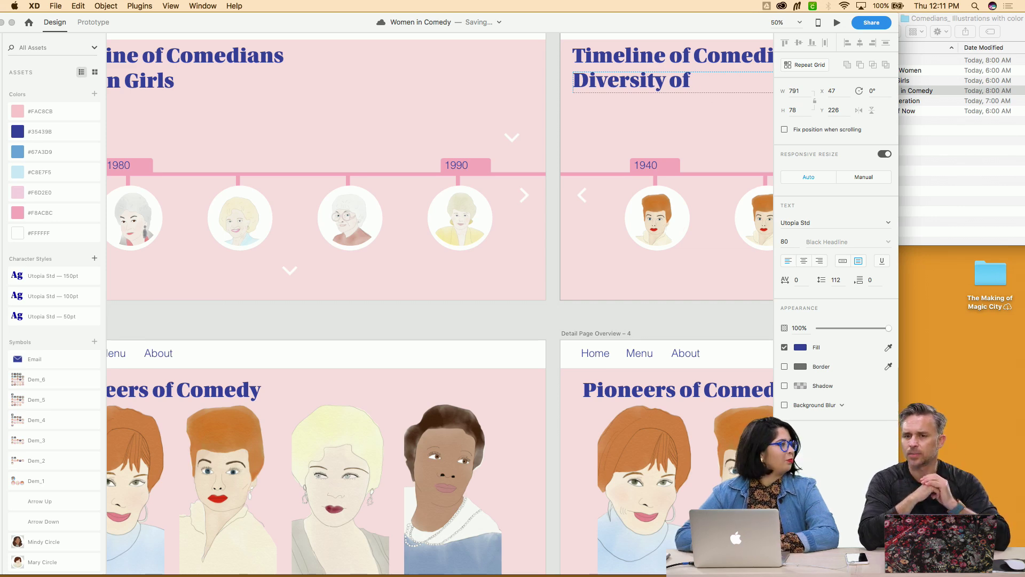
# Examine the wireframe sketch on the Web 1920 – 1 artboard, including its timeline and detail page layouts
pyautogui.press('super+minus')
pyautogui.scroll(5, 636, 43)
pyautogui.hscroll(-4, 636, 43)
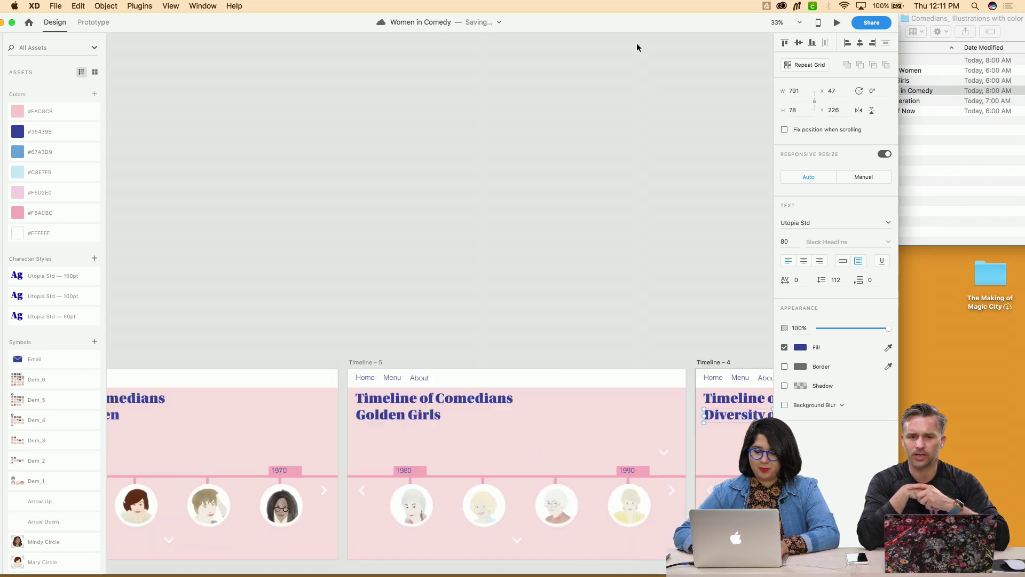
pyautogui.scroll(-5, 637, 43)
pyautogui.hscroll(-10, 637, 43)
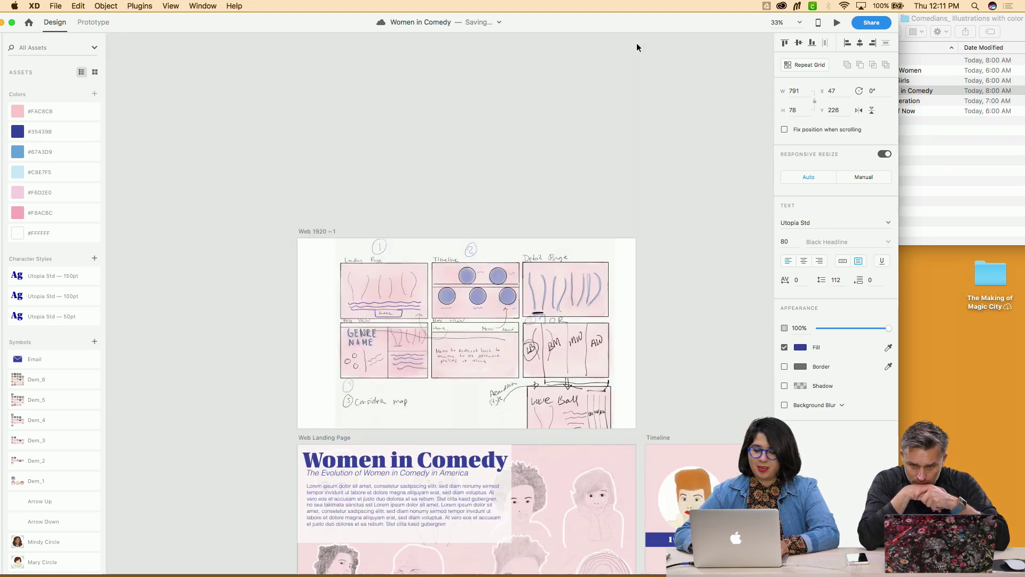
pyautogui.press('super+plus')
pyautogui.press('super+plus')
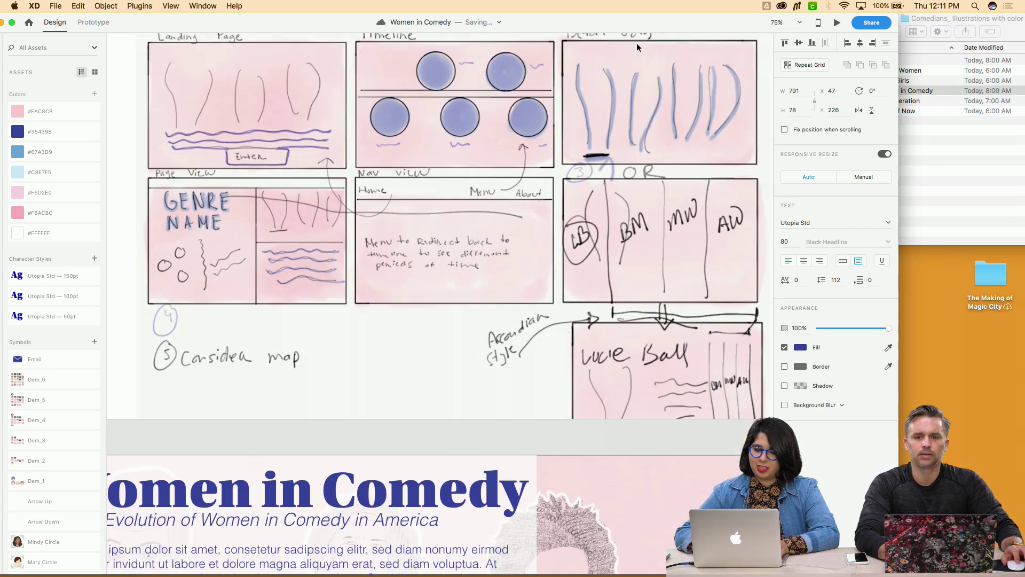
pyautogui.scroll(2, 637, 43)
pyautogui.hscroll(2, 636, 43)
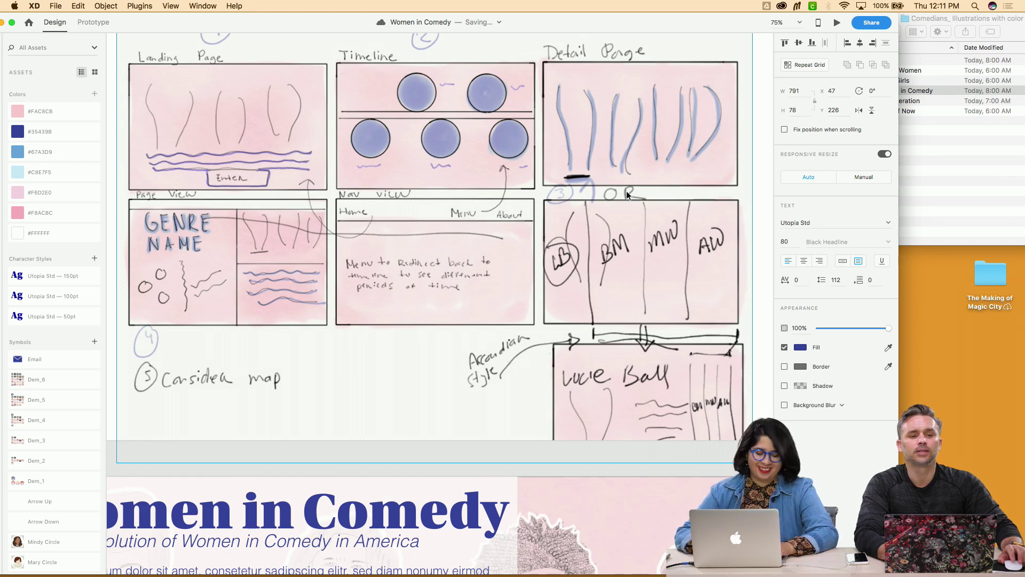
pyautogui.press('super+minus')
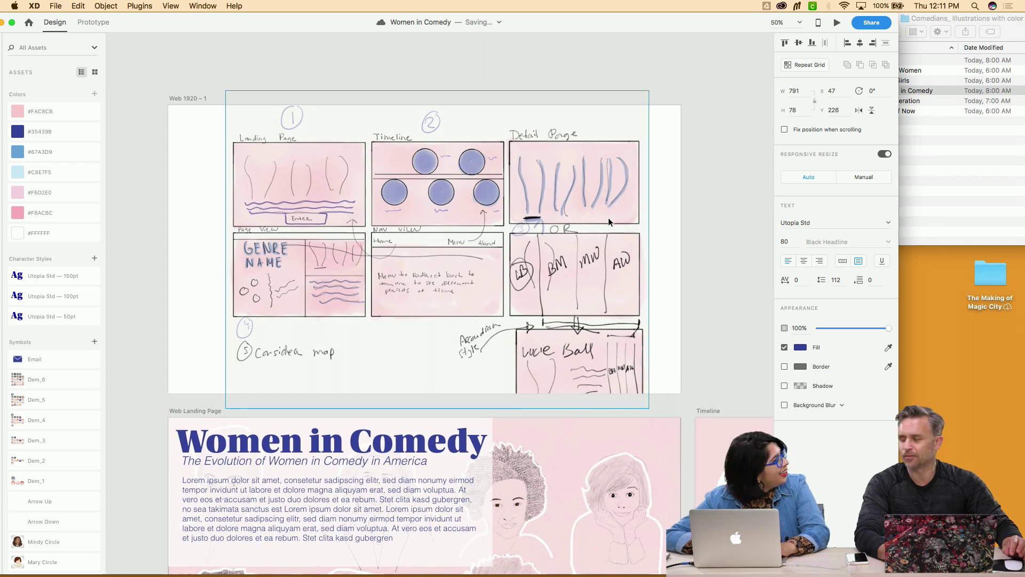
# Check the category folder name and reword the Timeline – 4 subtitle to "Diversity in Comedy"
pyautogui.scroll(-3, 609, 222)
pyautogui.hscroll(10, 609, 222)
pyautogui.scroll(-4, 609, 222)
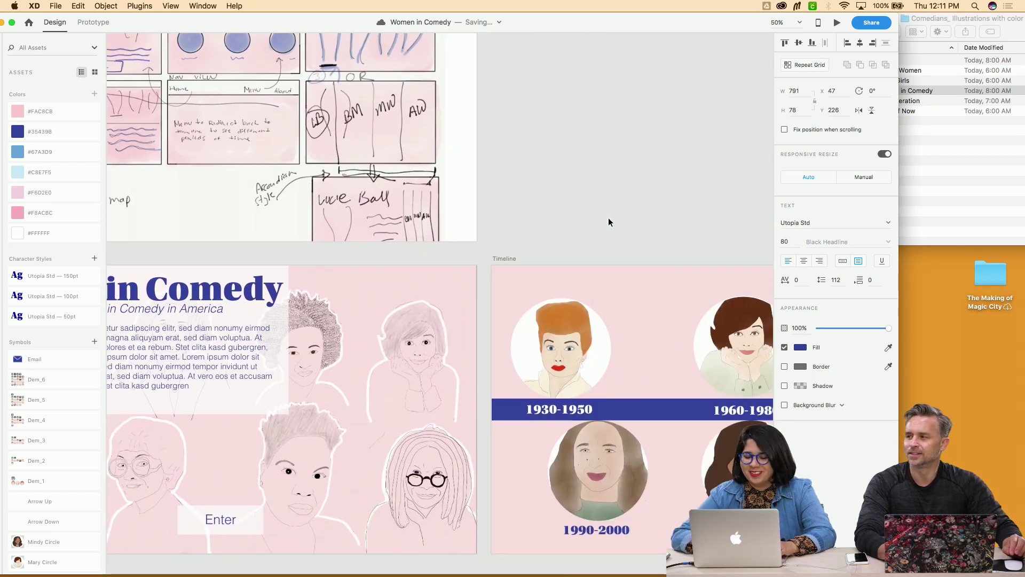
pyautogui.scroll(-10, 609, 222)
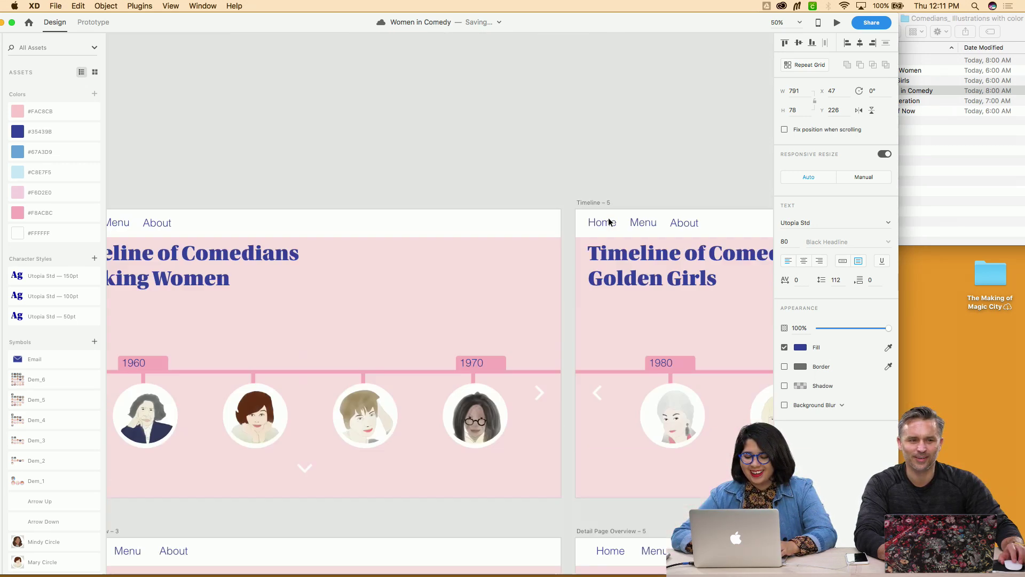
pyautogui.hscroll(10, 609, 222)
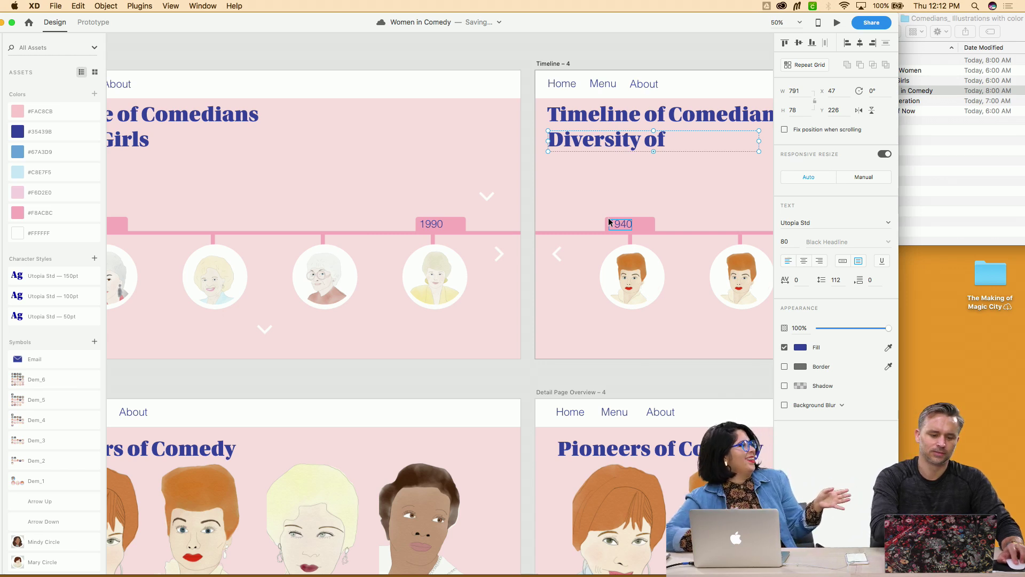
pyautogui.hscroll(2, 578, 299)
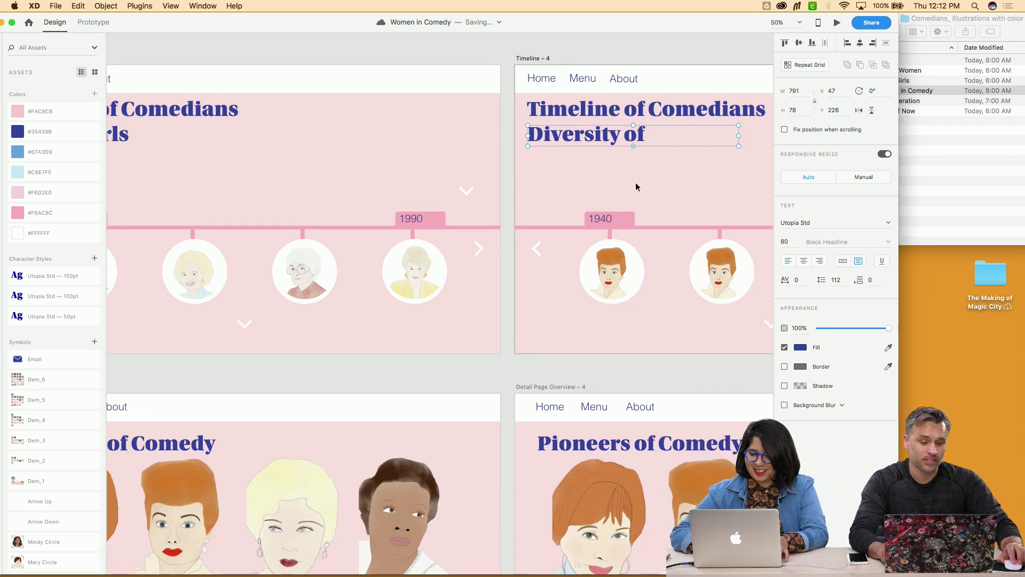
pyautogui.click(923, 159)
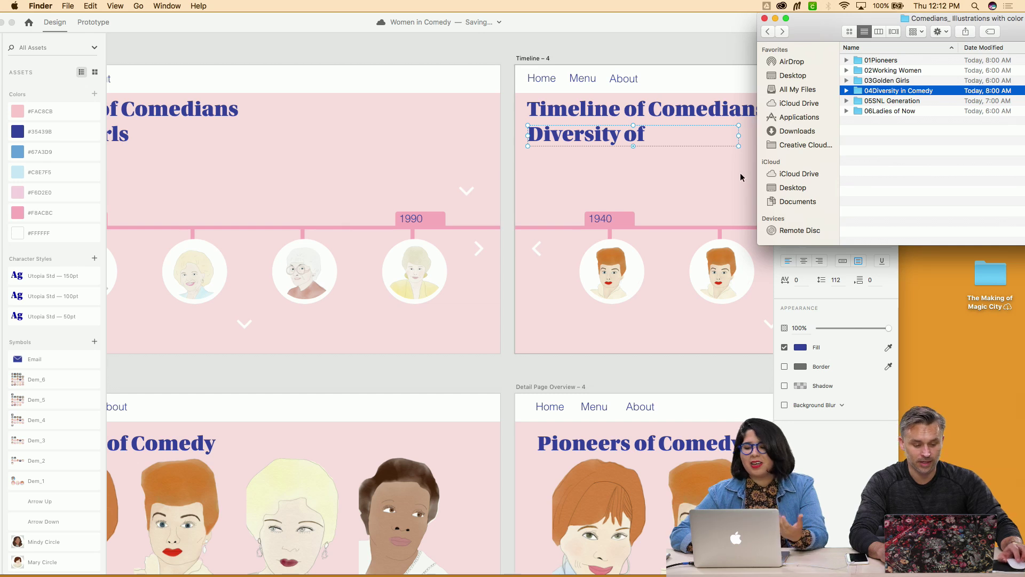
pyautogui.doubleClick(630, 138)
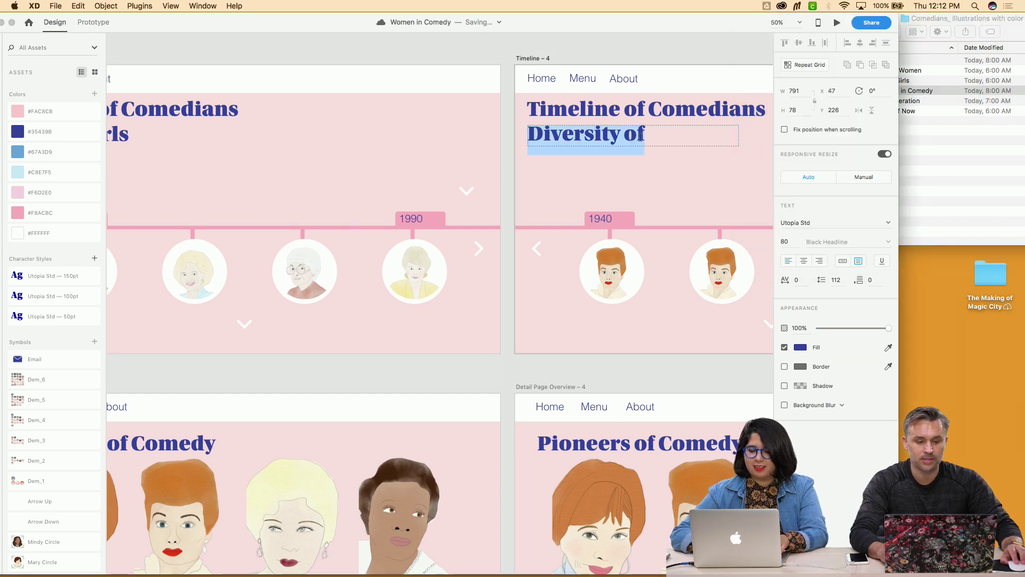
pyautogui.doubleClick(641, 138)
pyautogui.press('BackSpace')
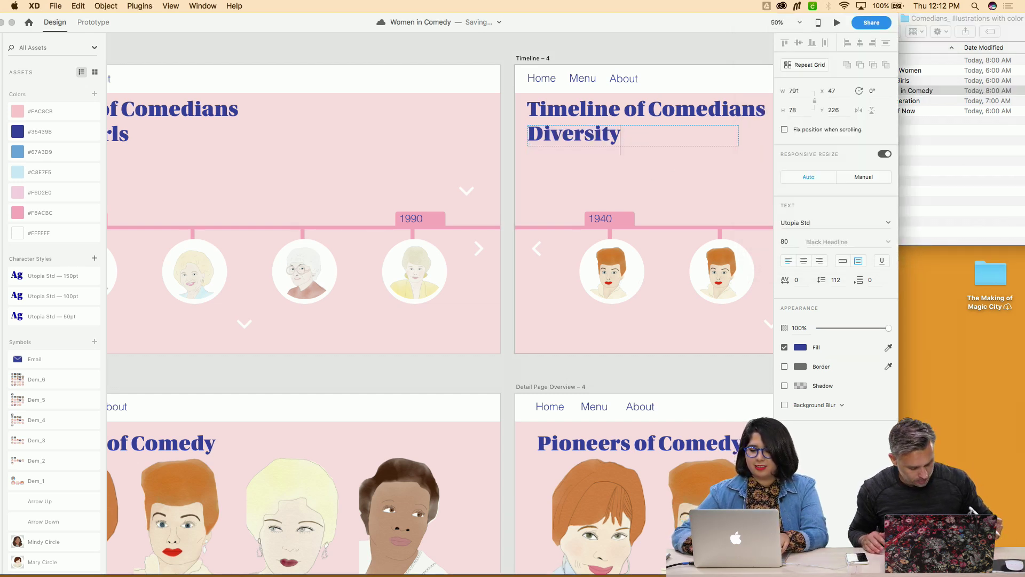
pyautogui.write('in Comedy')
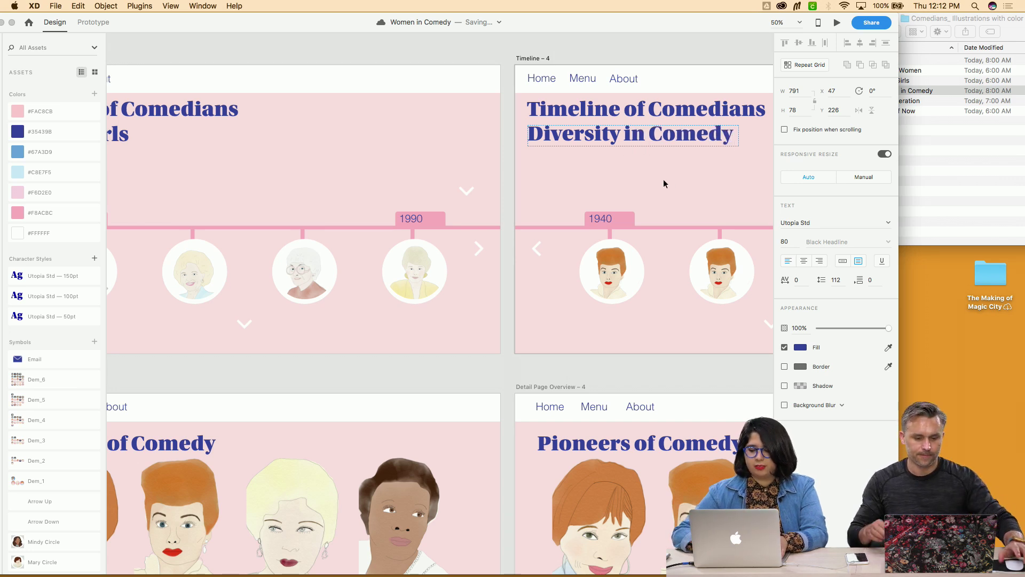
pyautogui.press('Escape')
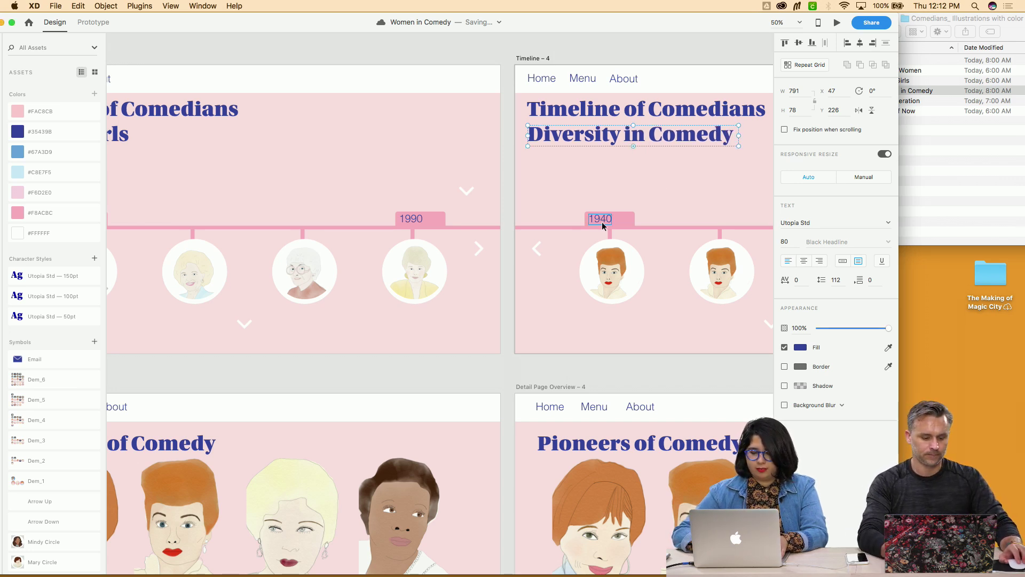
# Set the first year label on the Timeline – 4 artboard to 1990
pyautogui.doubleClick(602, 223)
pyautogui.write('90')
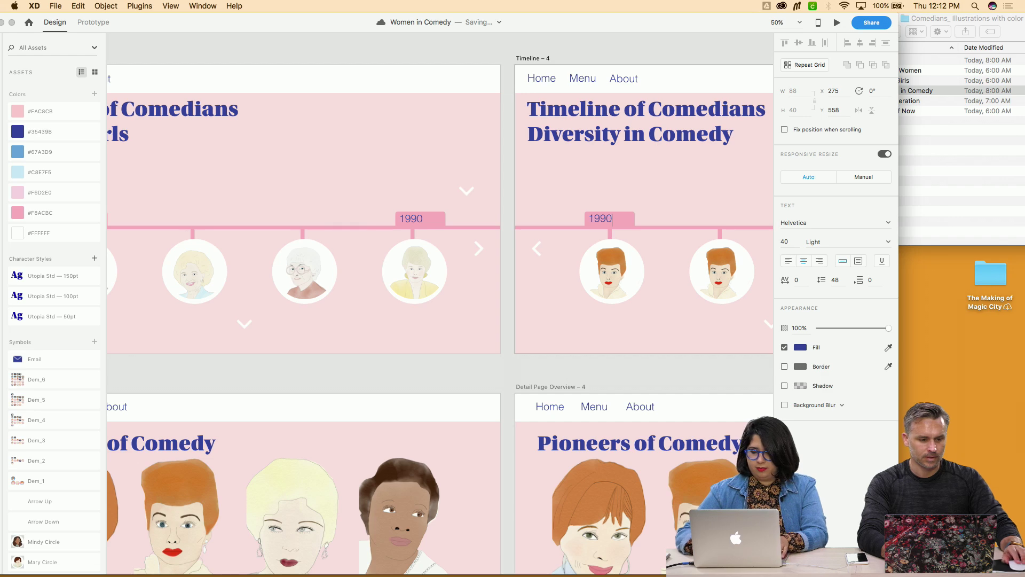
# Set the last year label on the Timeline – 4 artboard to 2000
pyautogui.hscroll(5, 674, 199)
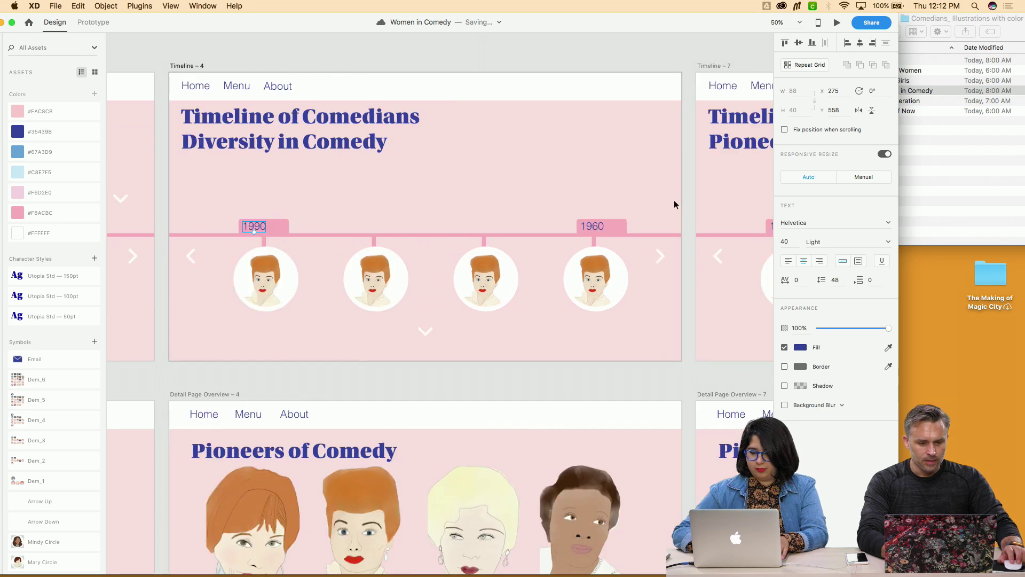
pyautogui.doubleClick(601, 226)
pyautogui.write('2000')
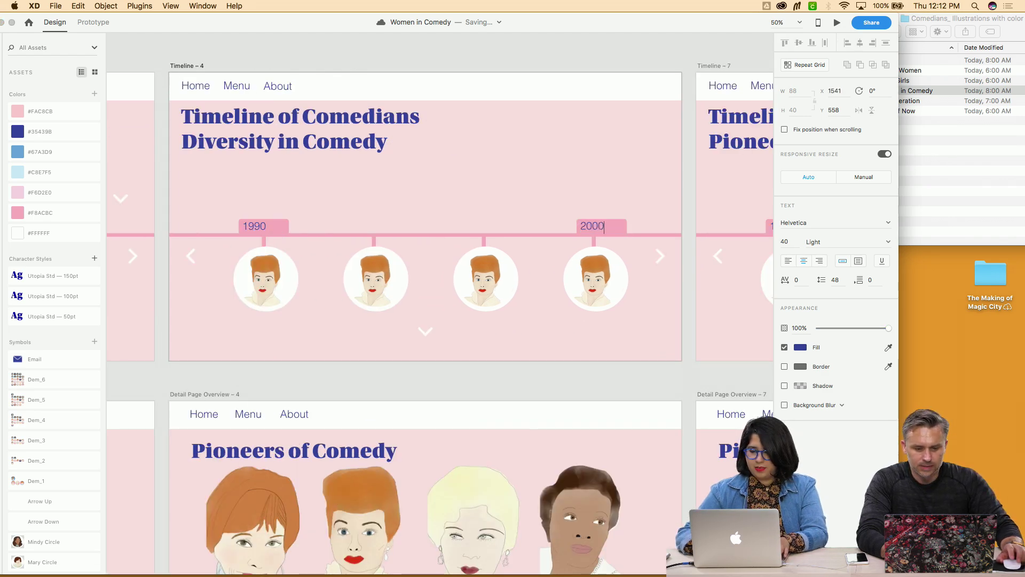
# Open the 04Diversity in Comedy folder, preview Ellen.png and place it in the first circle of the Timeline – 4 artboard
pyautogui.hscroll(-7, 575, 199)
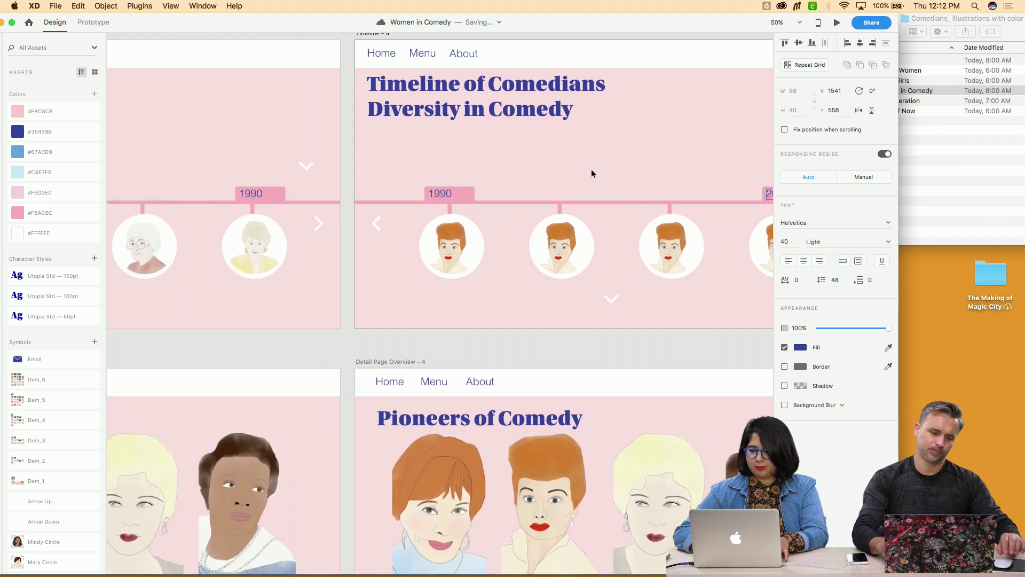
pyautogui.click(950, 168)
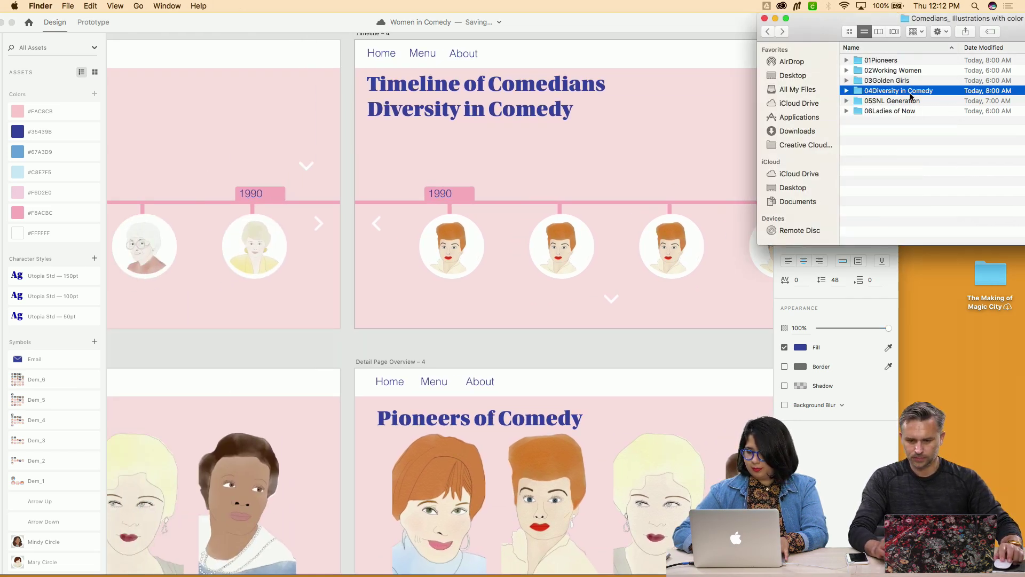
pyautogui.doubleClick(911, 93)
pyautogui.click(877, 64)
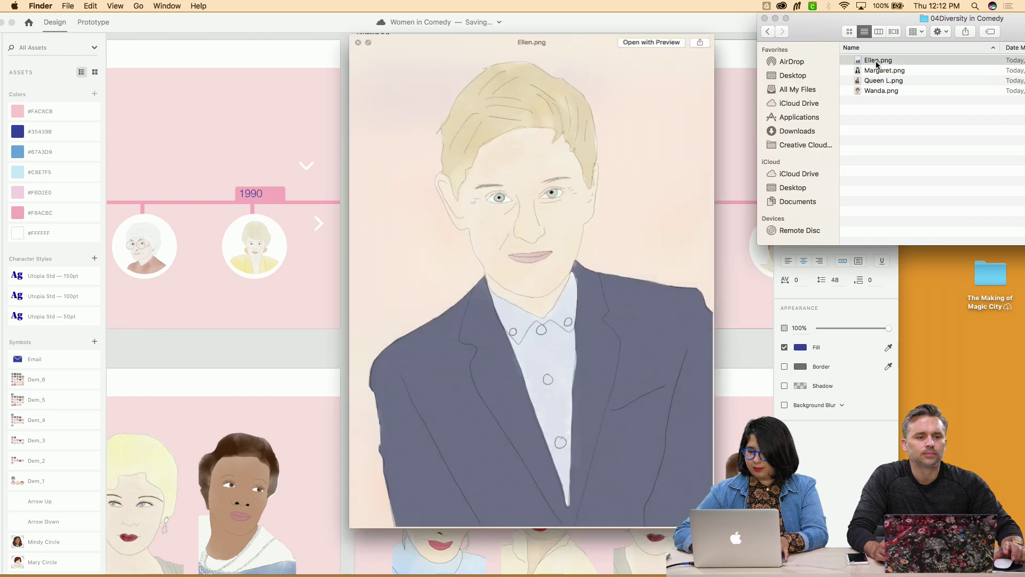
pyautogui.press('space')
pyautogui.press('space')
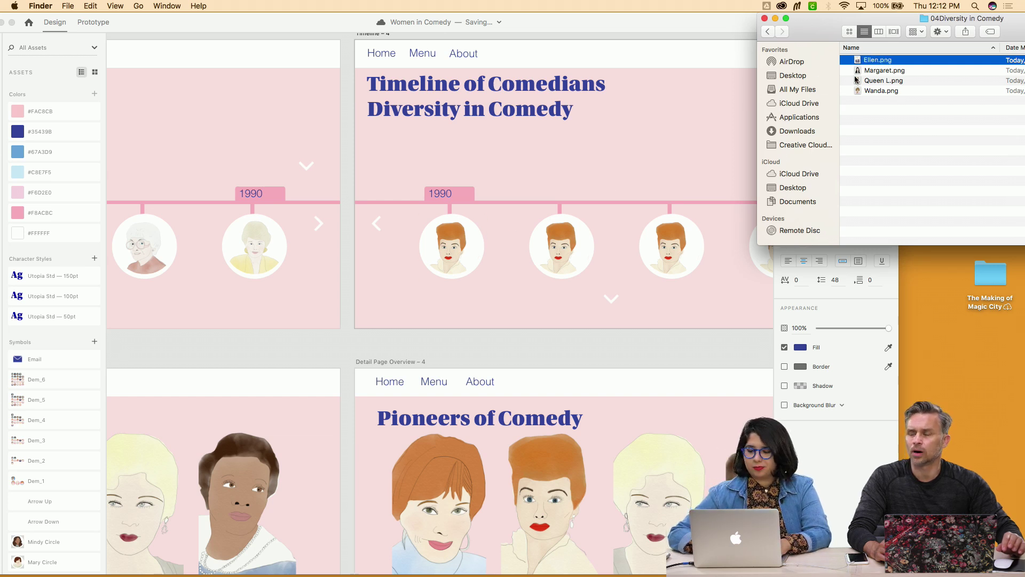
pyautogui.moveTo(862, 60); pyautogui.dragTo(452, 251)
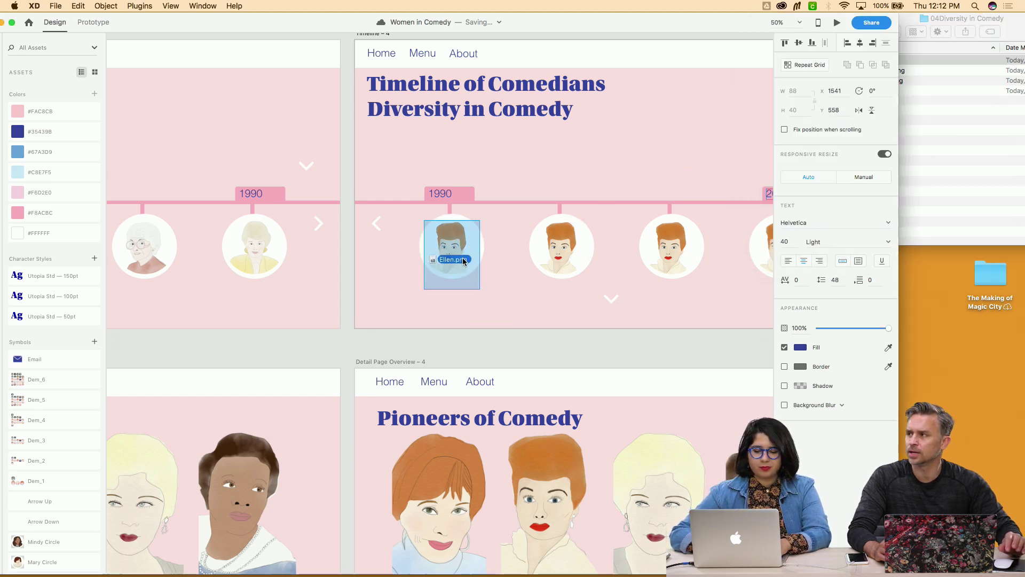
pyautogui.click(520, 299)
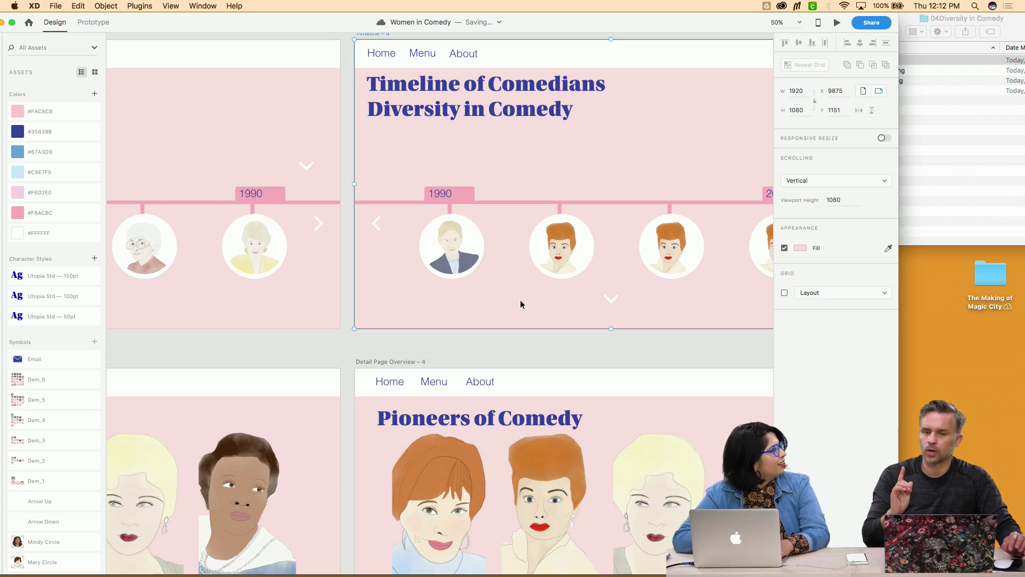
# Place Margaret.png from the folder into the second circle of the Timeline – 4 artboard
pyautogui.click(925, 188)
pyautogui.click(885, 71)
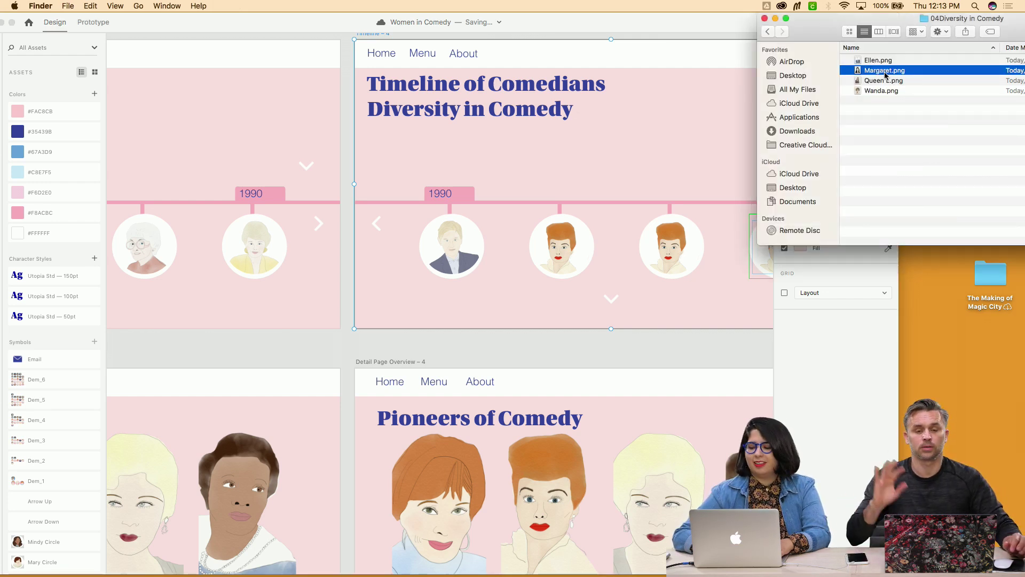
pyautogui.moveTo(885, 75); pyautogui.dragTo(574, 256)
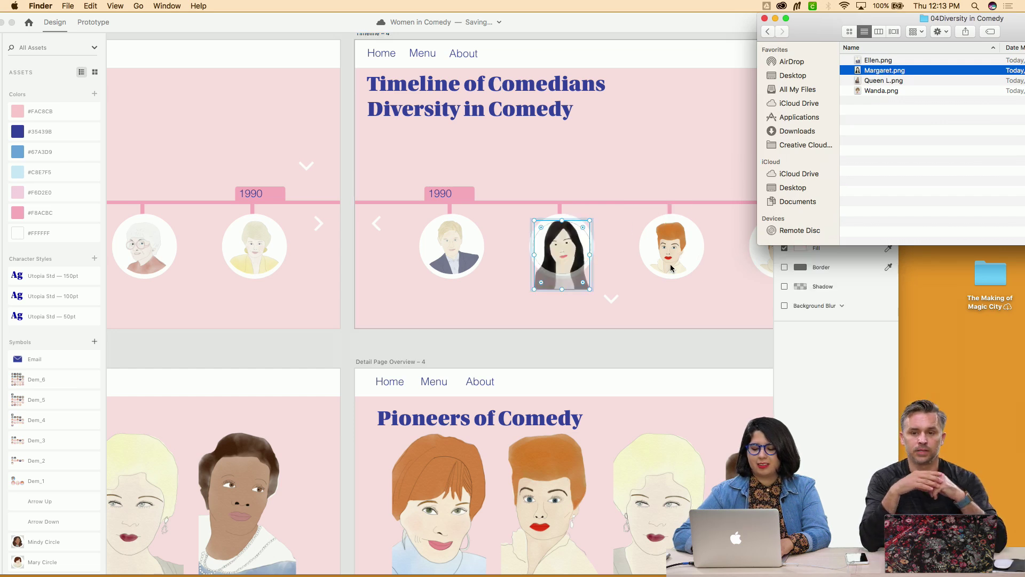
pyautogui.click(679, 307)
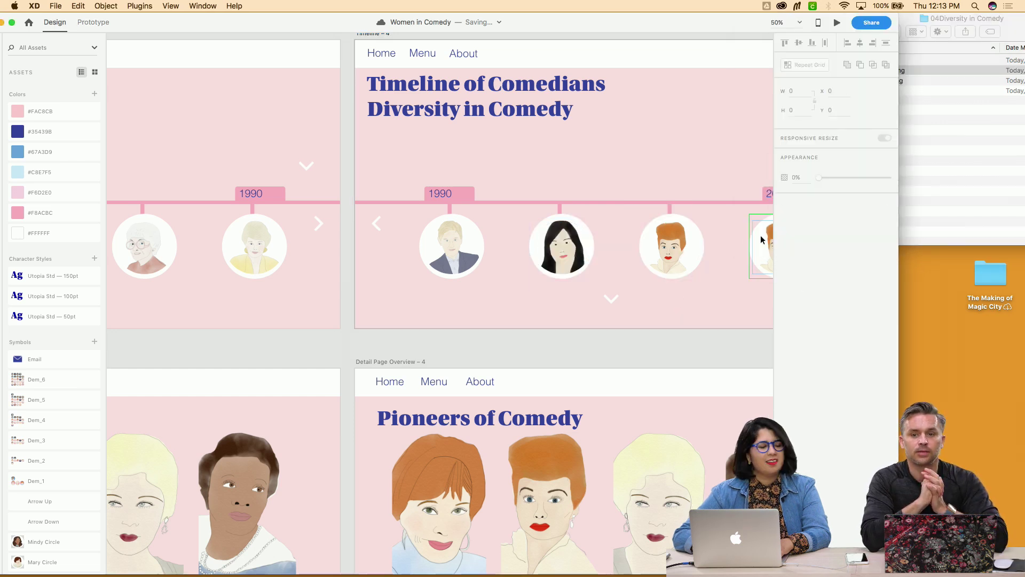
# Preview Queen L.png and place it in the third circle of the Timeline – 4 artboard
pyautogui.click(1001, 169)
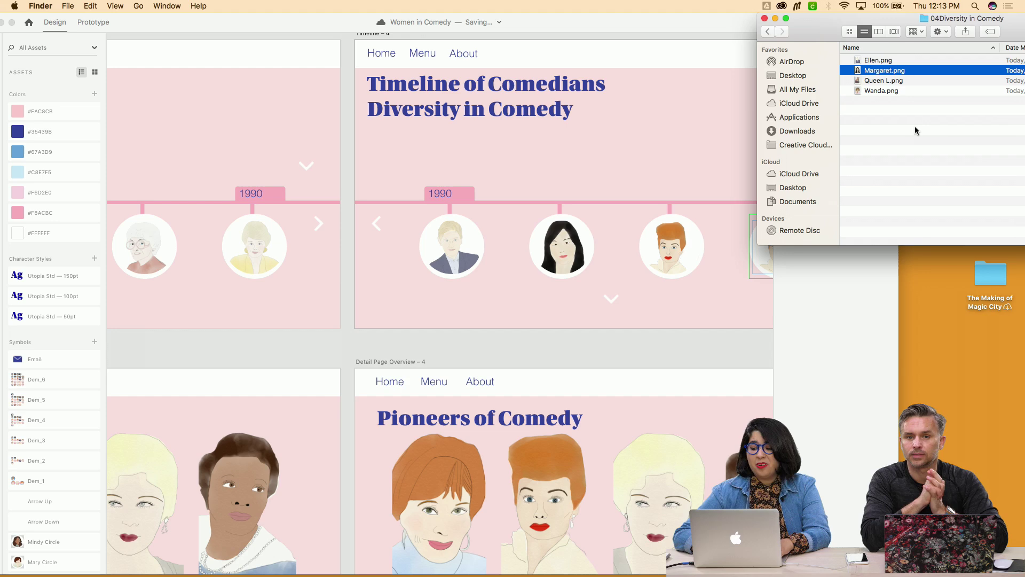
pyautogui.click(902, 81)
pyautogui.press('space')
pyautogui.press('space')
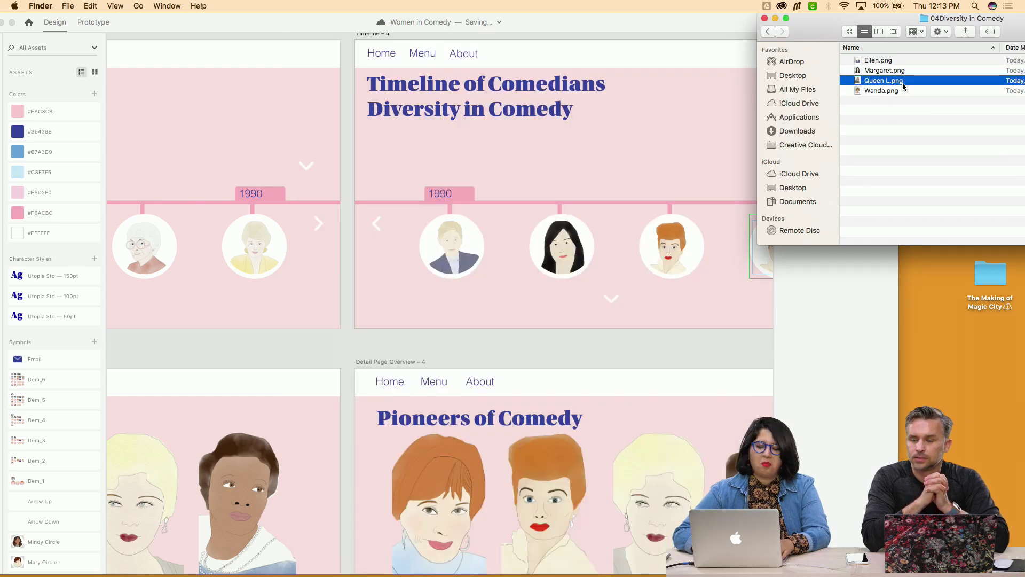
pyautogui.moveTo(902, 82); pyautogui.dragTo(673, 235)
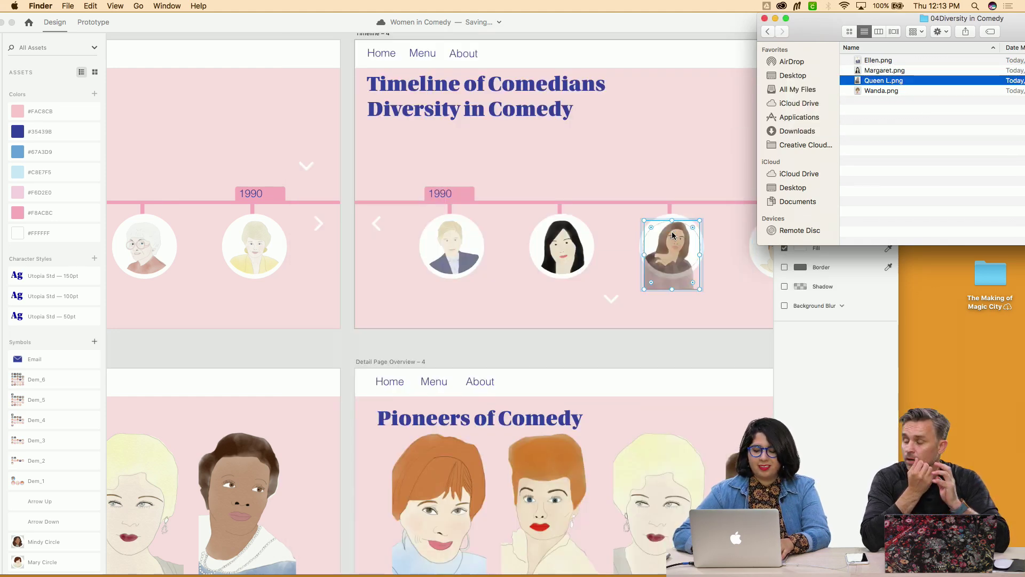
pyautogui.click(722, 317)
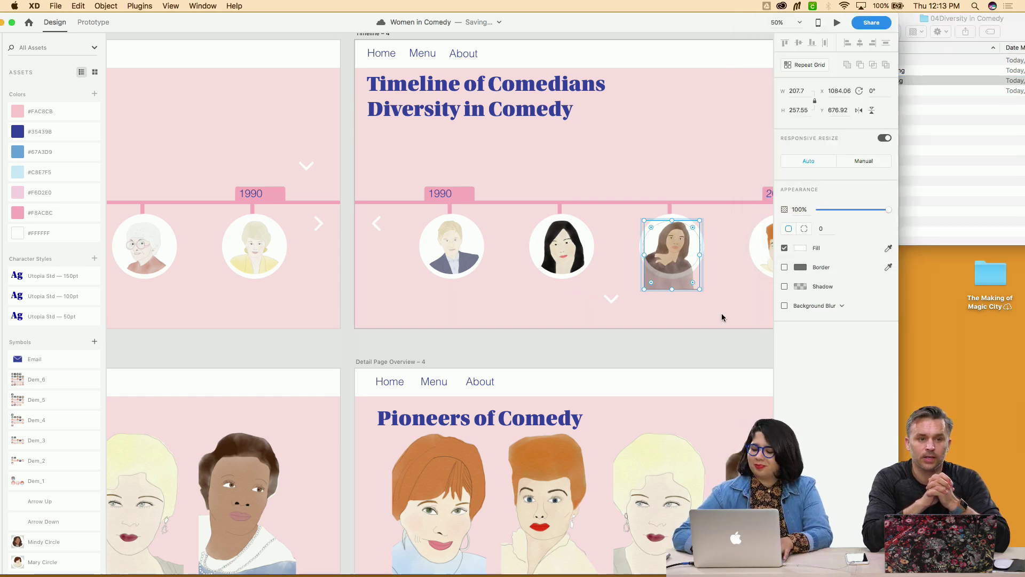
pyautogui.click(722, 317)
# Place Wanda.png from the folder into the fourth circle of the Timeline – 4 artboard
pyautogui.hscroll(3, 722, 312)
pyautogui.click(908, 105)
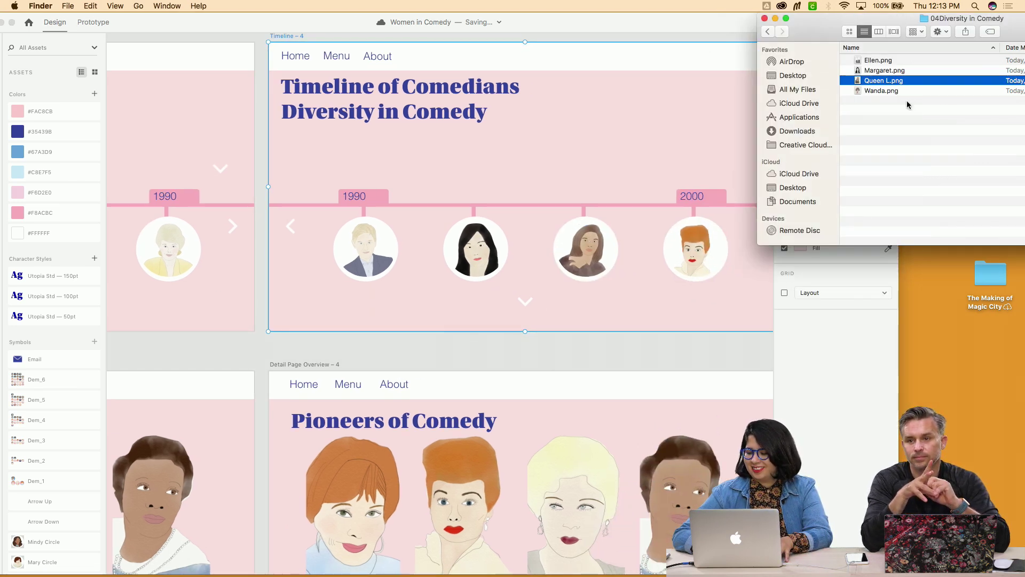
pyautogui.click(905, 100)
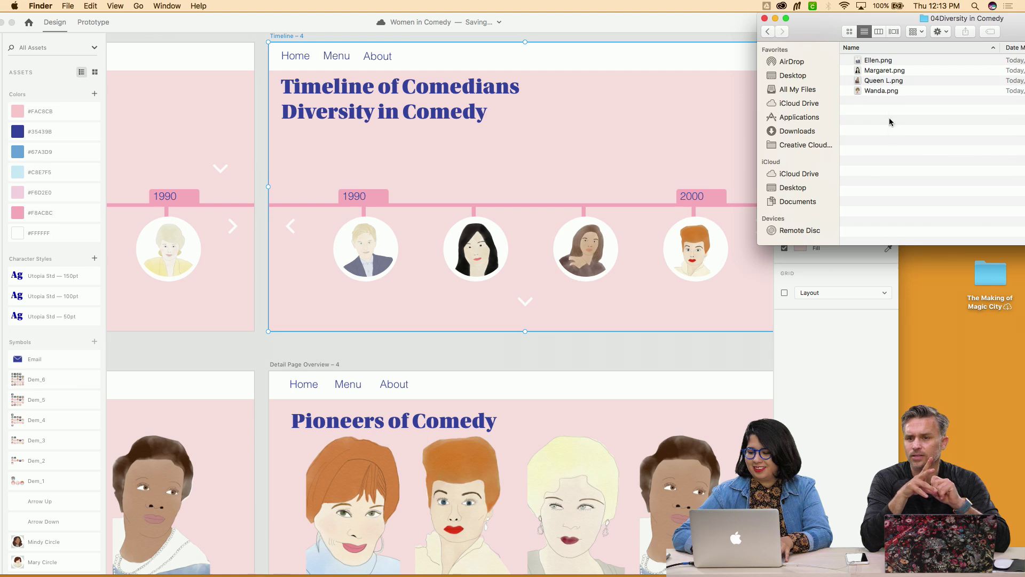
pyautogui.moveTo(888, 91); pyautogui.dragTo(699, 240)
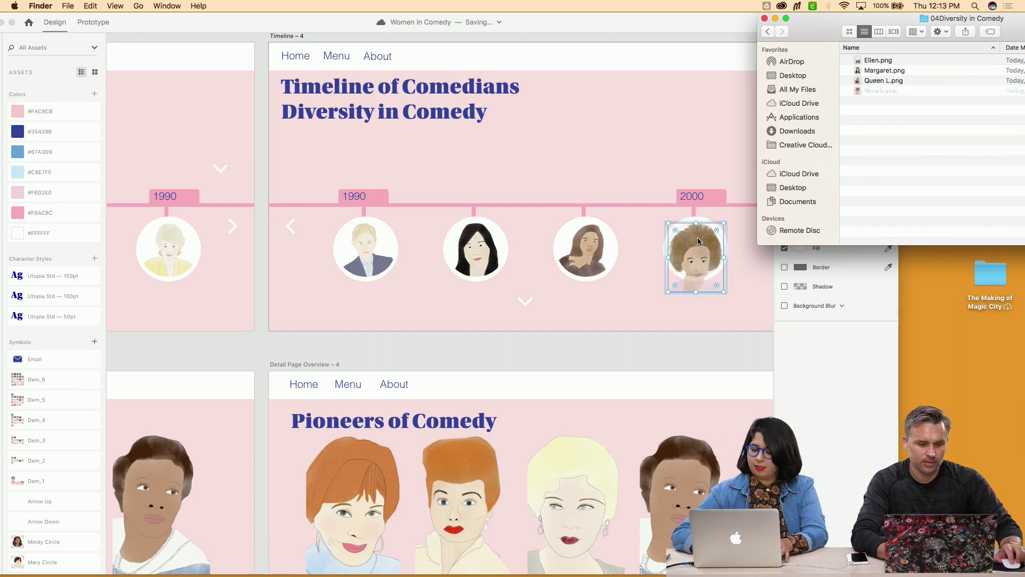
pyautogui.click(686, 334)
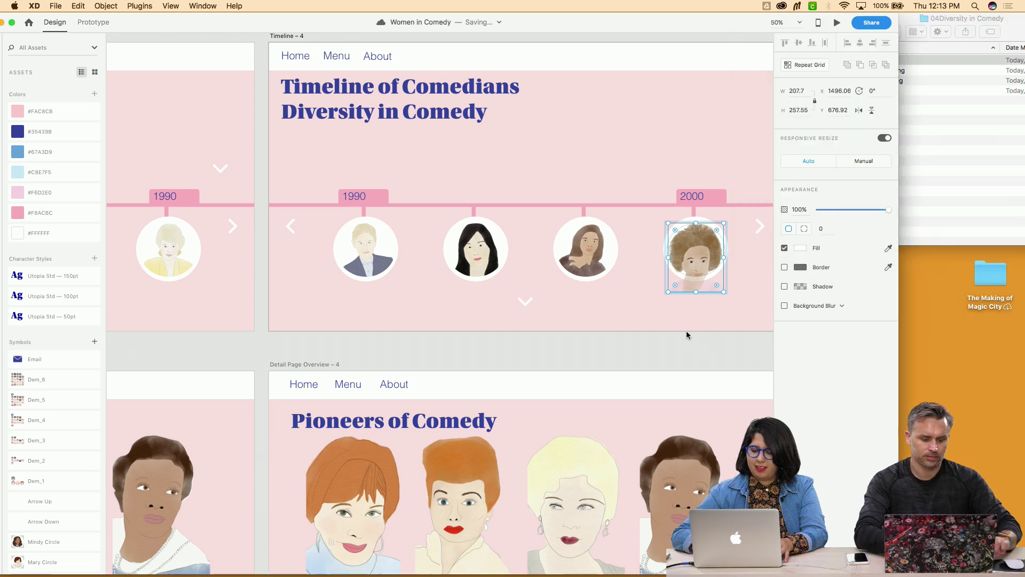
pyautogui.moveTo(704, 282); pyautogui.dragTo(705, 275)
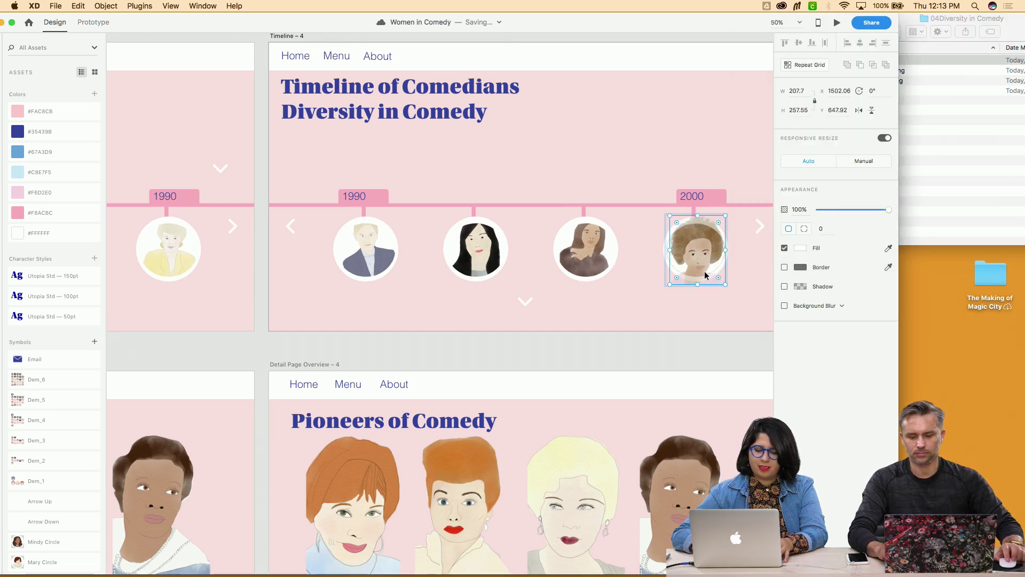
pyautogui.press('Escape')
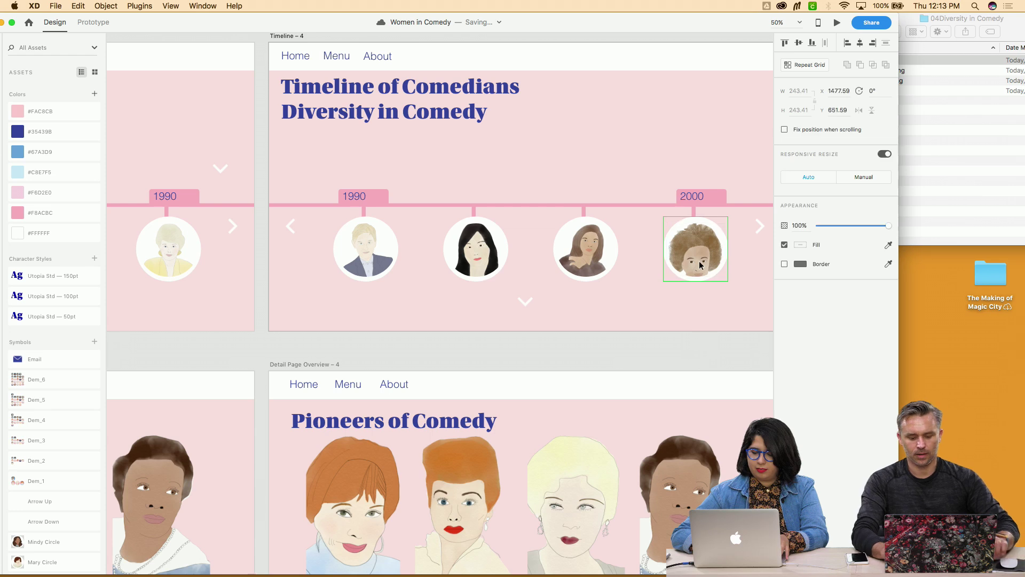
pyautogui.doubleClick(699, 260)
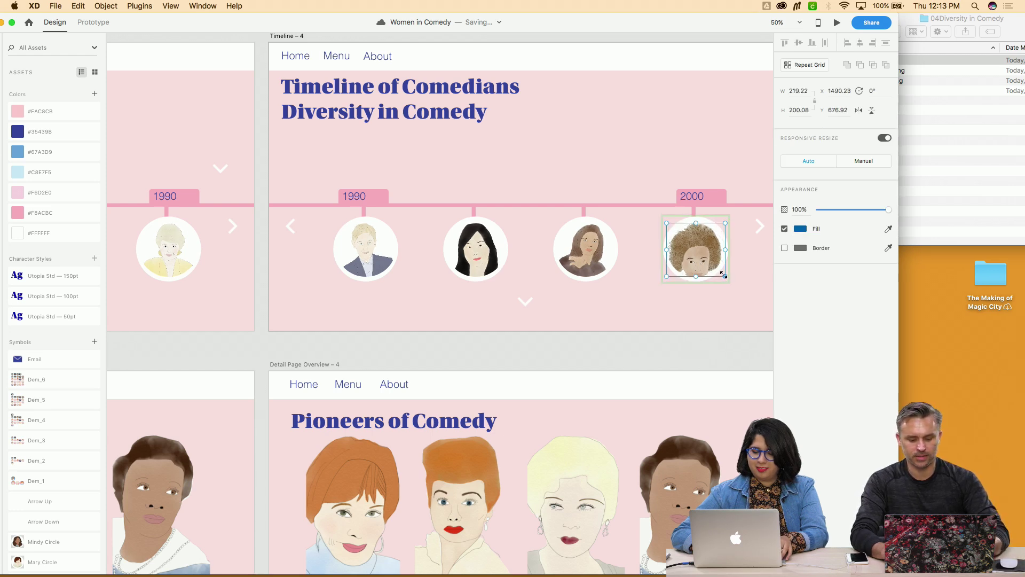
pyautogui.click(712, 326)
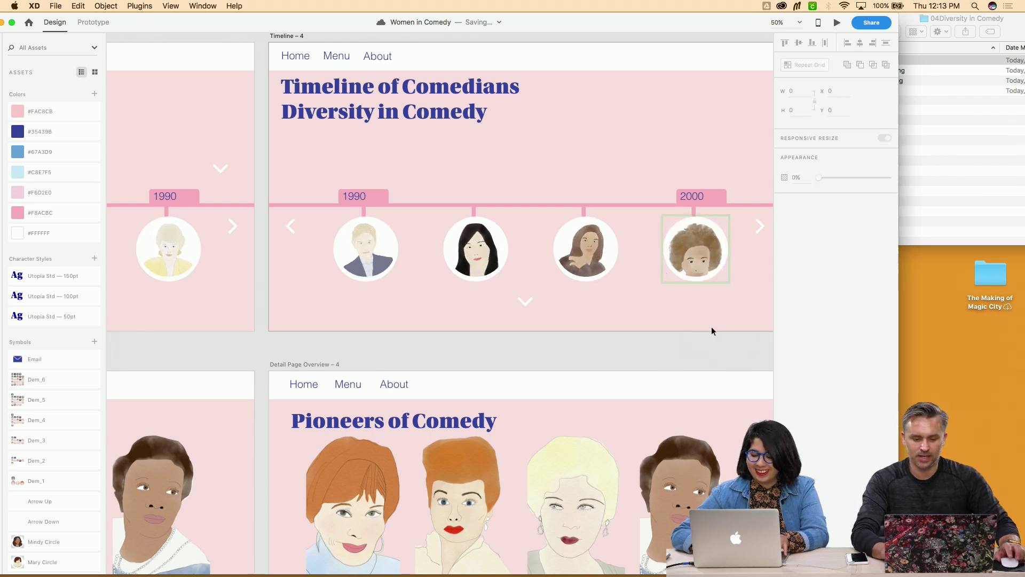
pyautogui.click(707, 245)
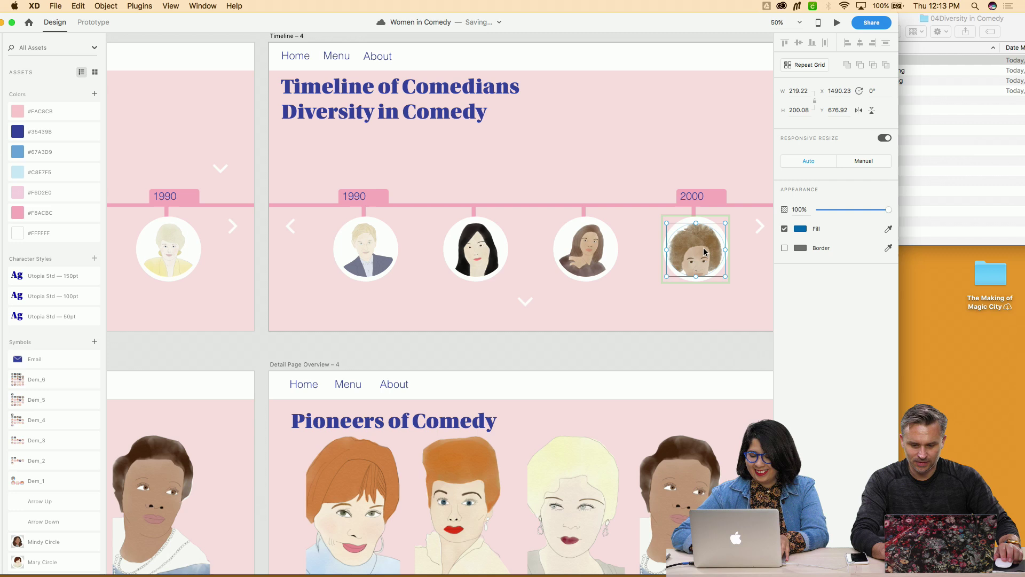
pyautogui.click(912, 196)
pyautogui.moveTo(893, 91); pyautogui.dragTo(740, 166)
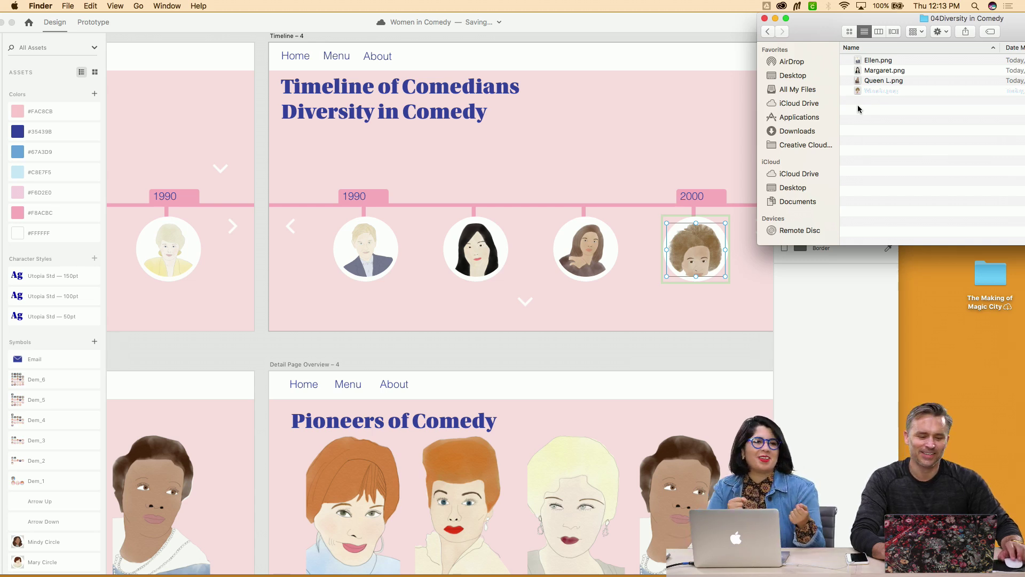
pyautogui.click(838, 342)
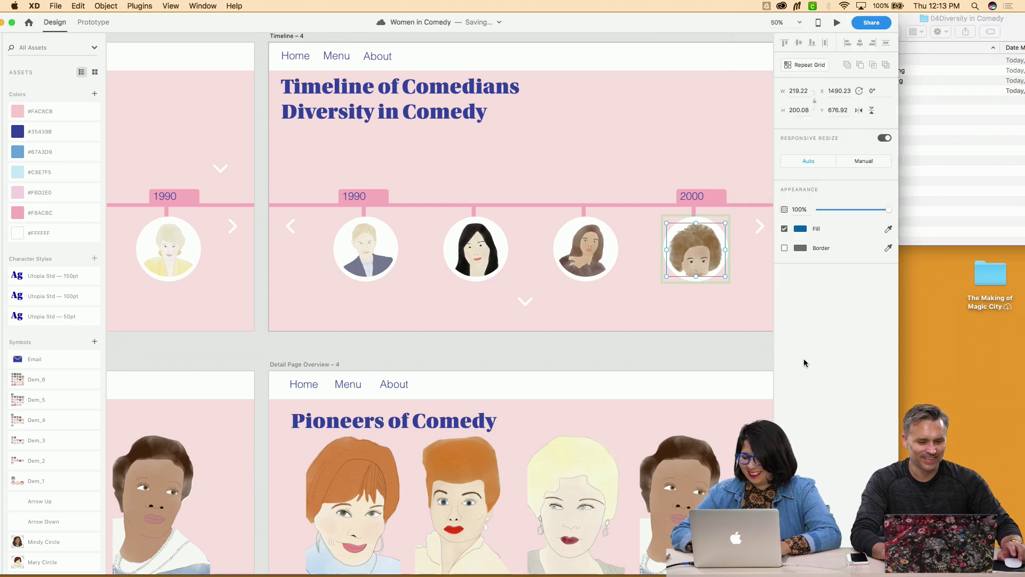
# Move the Wanda illustration slightly upward inside the fourth circle, to a Y position of 665.92
pyautogui.doubleClick(712, 261)
pyautogui.moveTo(707, 260); pyautogui.dragTo(706, 258)
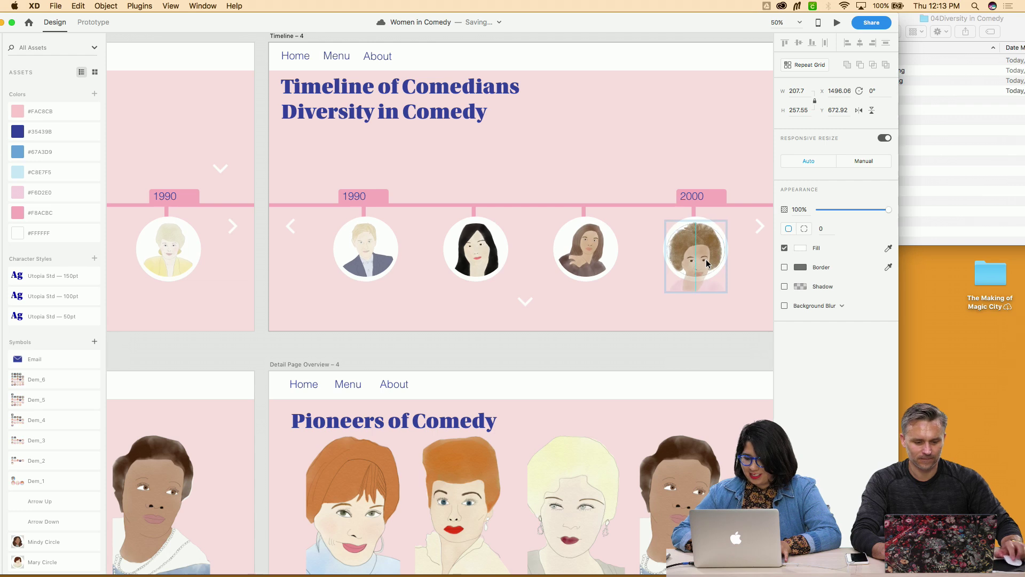
pyautogui.press('Up')
pyautogui.press('Up')
pyautogui.press('Up')
pyautogui.press('Up')
pyautogui.press('Up')
pyautogui.press('Up')
pyautogui.press('Up')
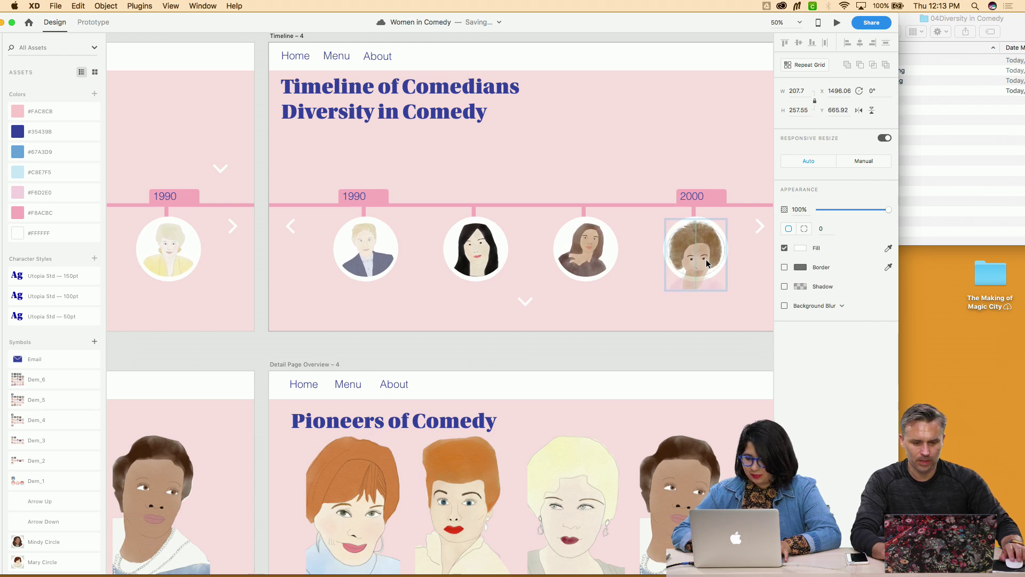
pyautogui.click(648, 336)
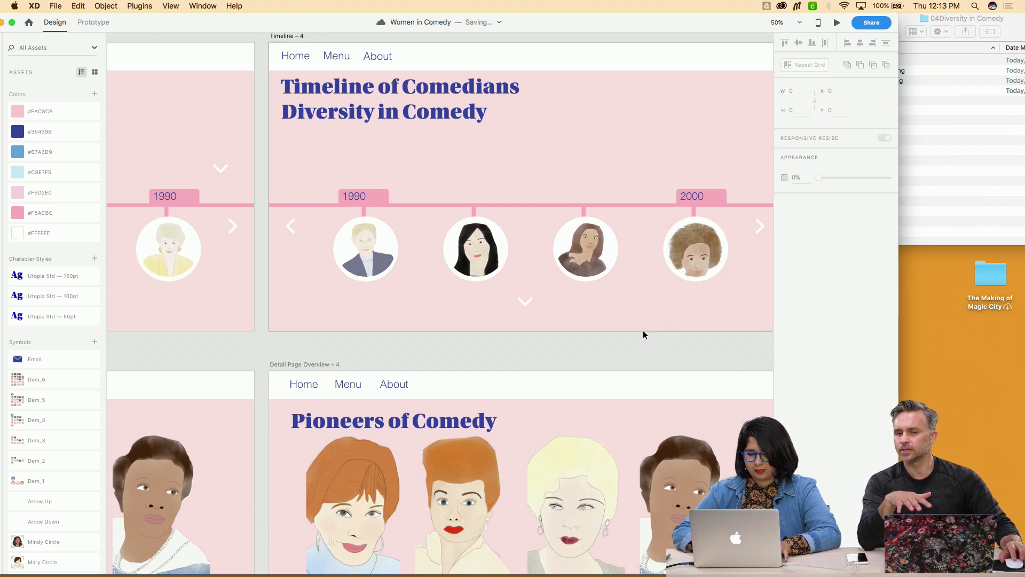
# Set the first year label on the Timeline – 7 artboard to 2000
pyautogui.click(644, 330)
pyautogui.hscroll(5, 627, 347)
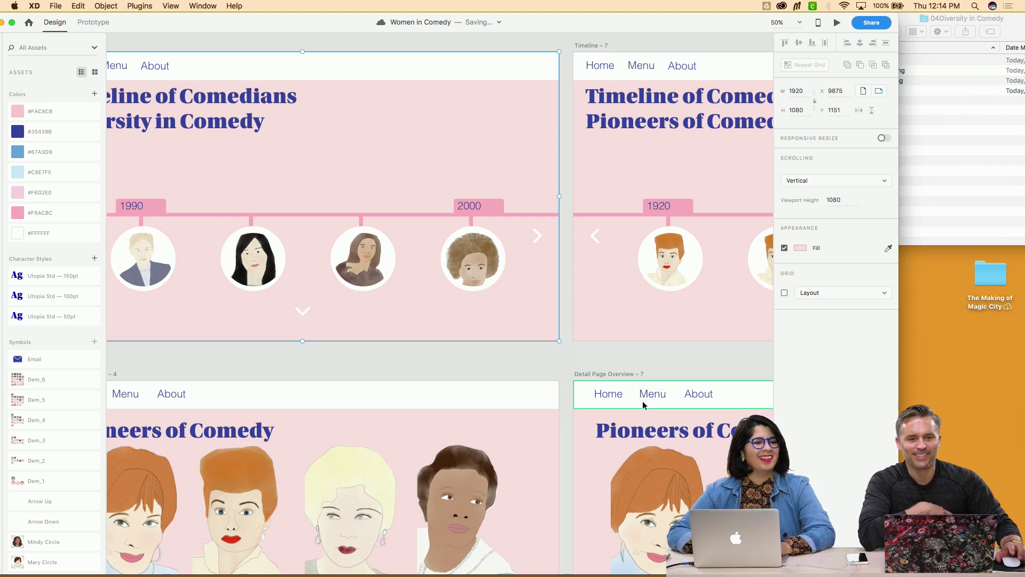
pyautogui.hscroll(5, 642, 400)
pyautogui.click(571, 367)
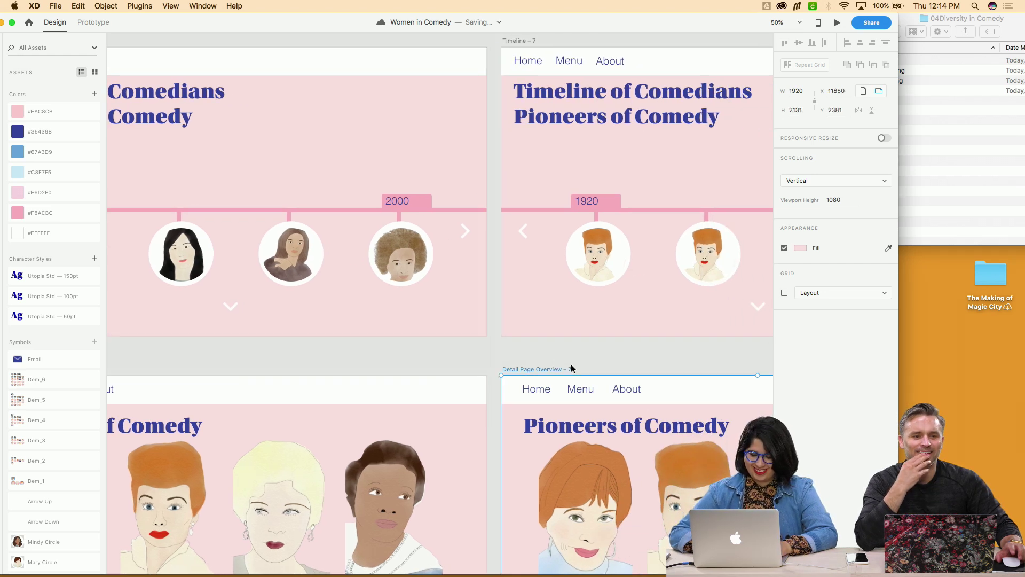
pyautogui.doubleClick(591, 200)
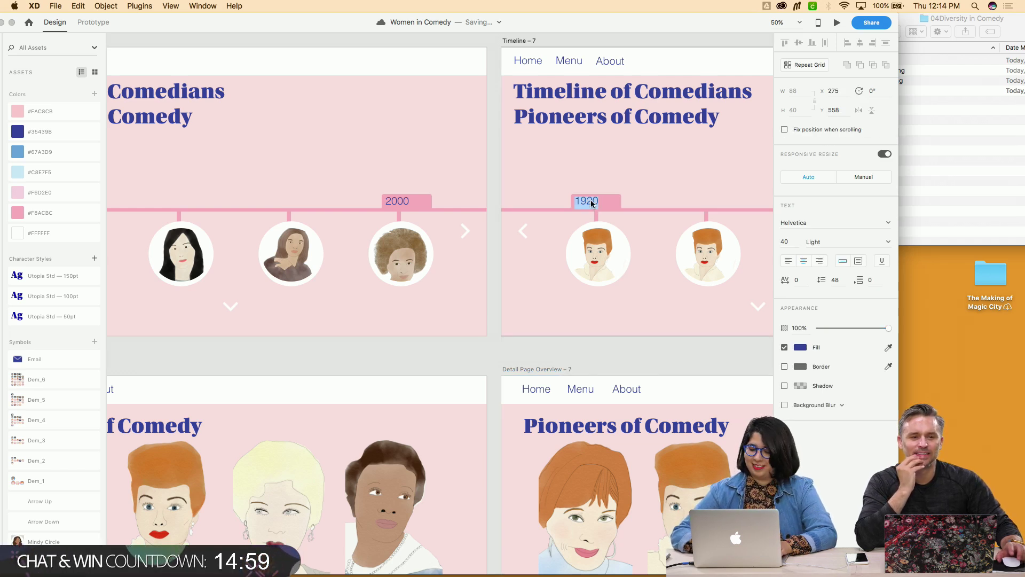
pyautogui.write('2')
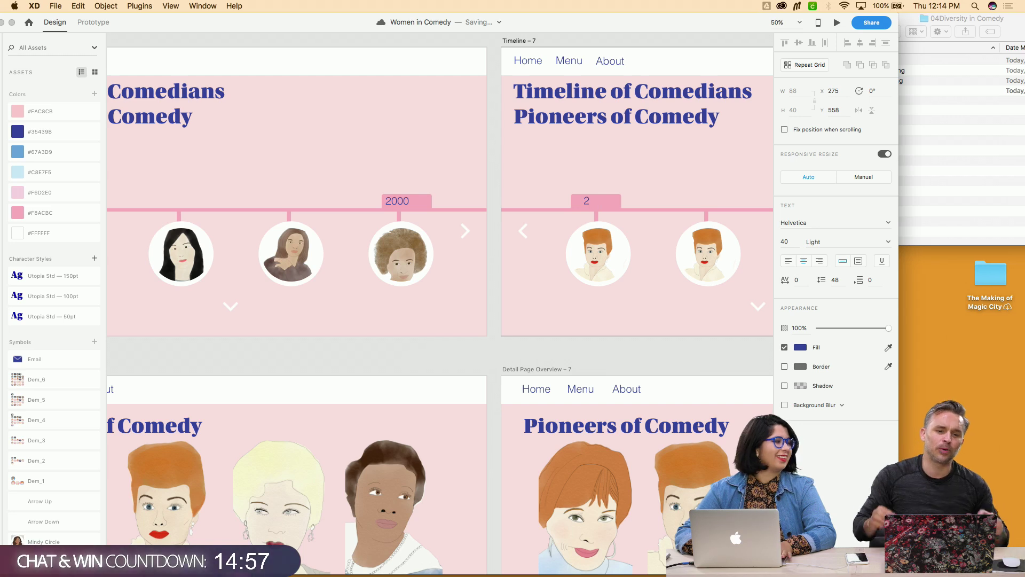
pyautogui.write('0')
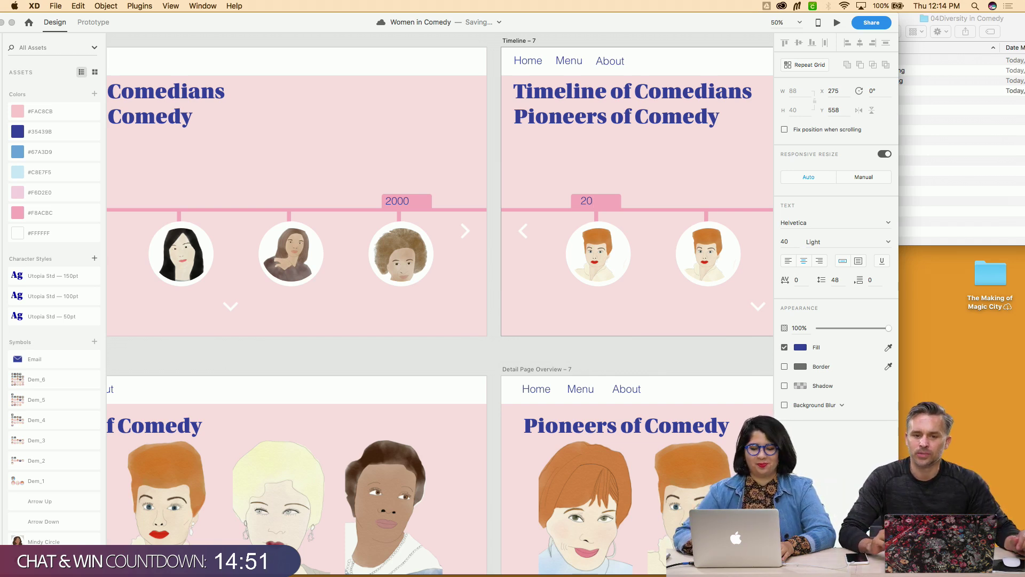
pyautogui.write('00')
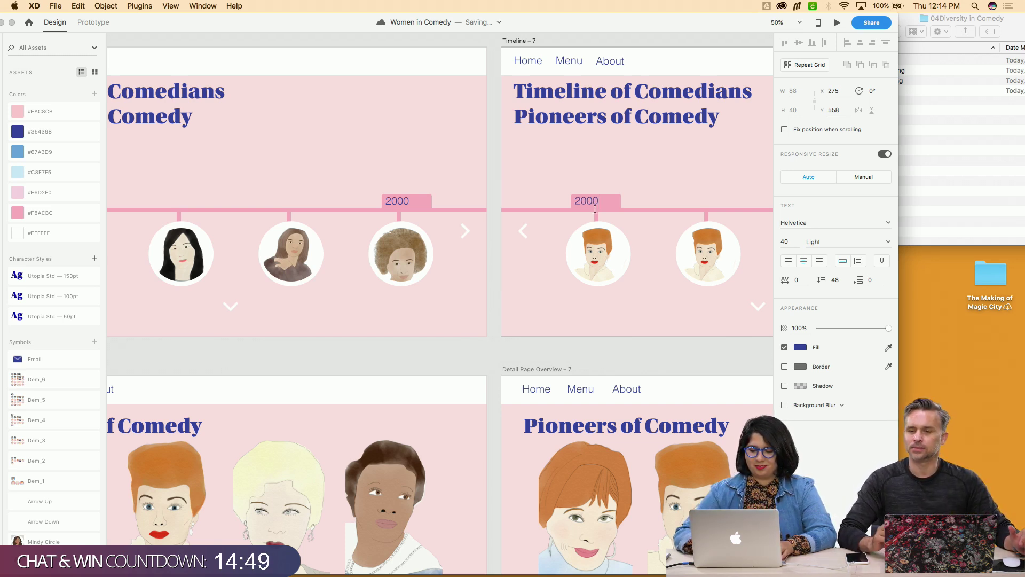
# Clear the text of the last year label above the fourth circle on the Timeline – 7 artboard
pyautogui.hscroll(5, 661, 302)
pyautogui.hscroll(5, 661, 302)
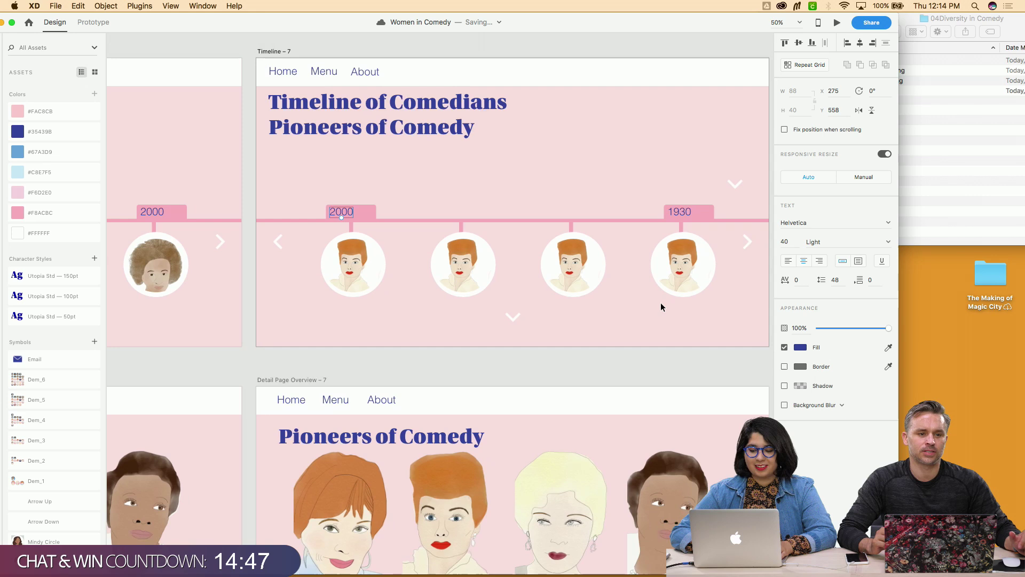
pyautogui.doubleClick(685, 216)
pyautogui.write('201')
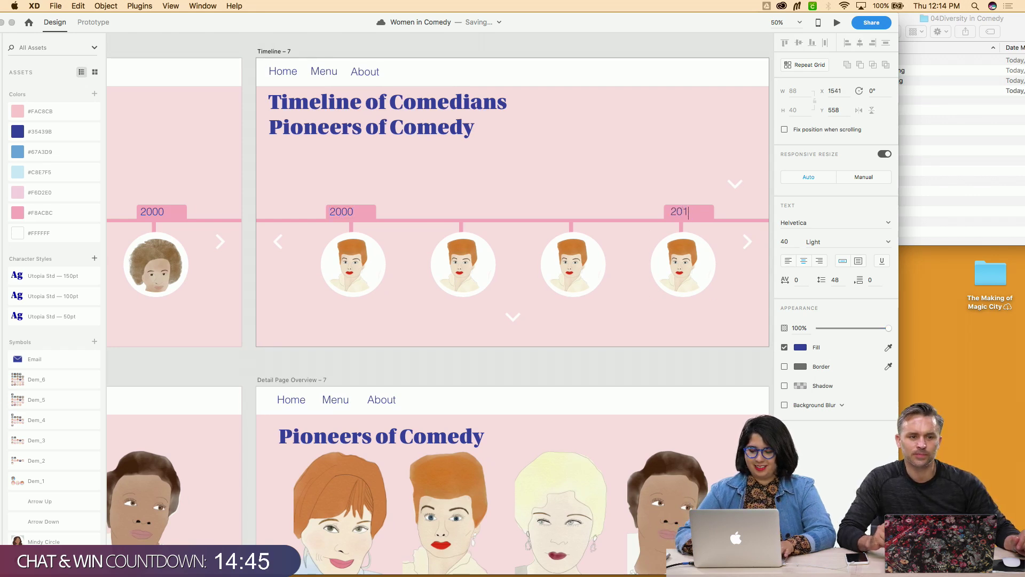
pyautogui.press('BackSpace')
pyautogui.press('BackSpace')
pyautogui.press('BackSpace')
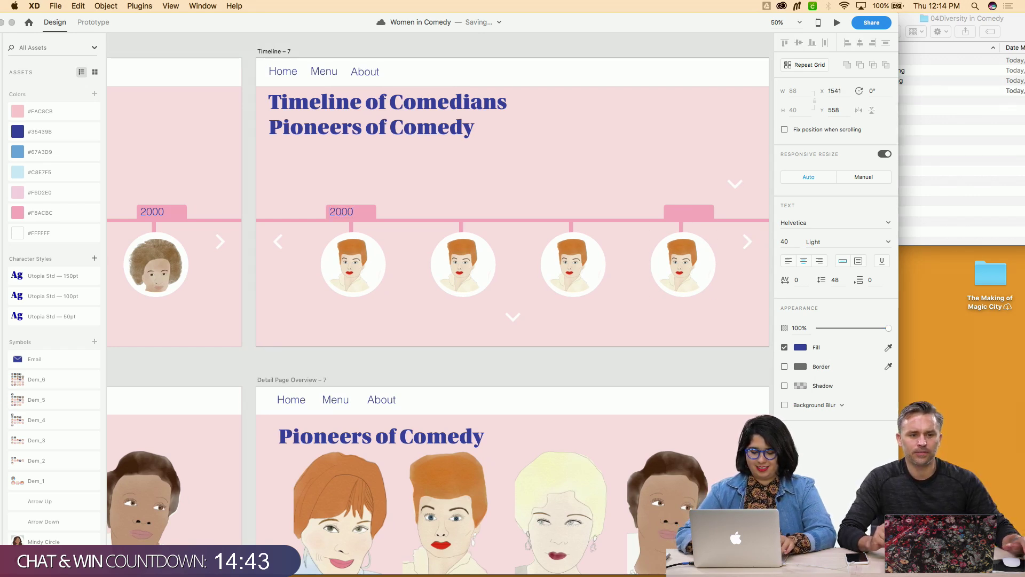
# Change the first year label on the Timeline – 7 artboard to Present and shift it right so it fits inside its pink tab
pyautogui.doubleClick(344, 212)
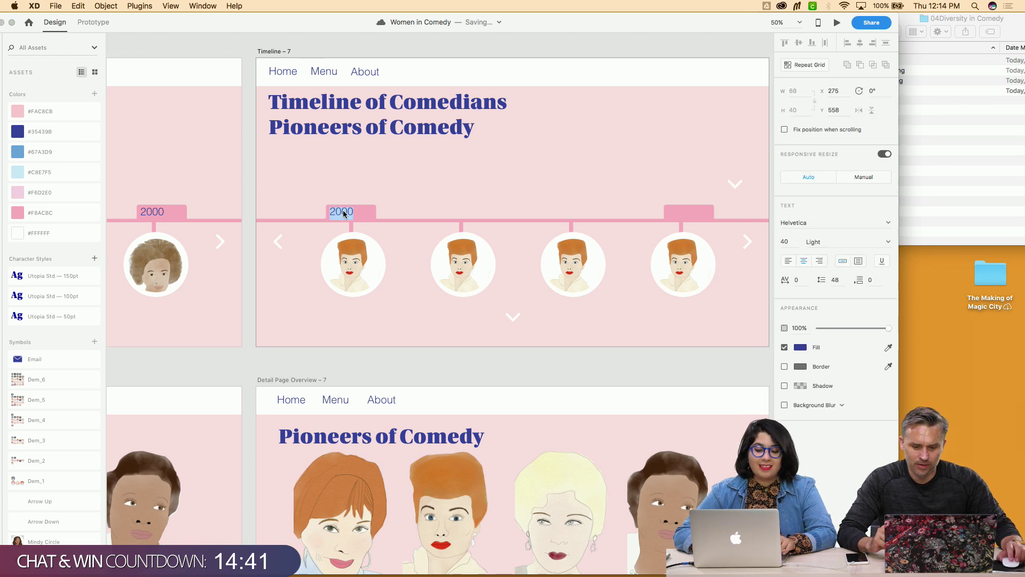
pyautogui.write('Present')
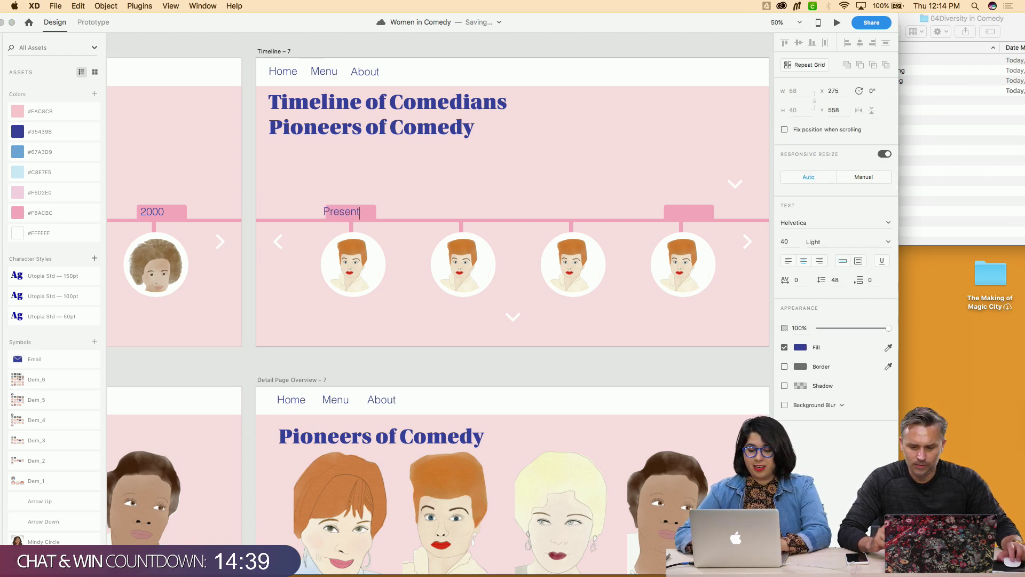
pyautogui.press('Escape')
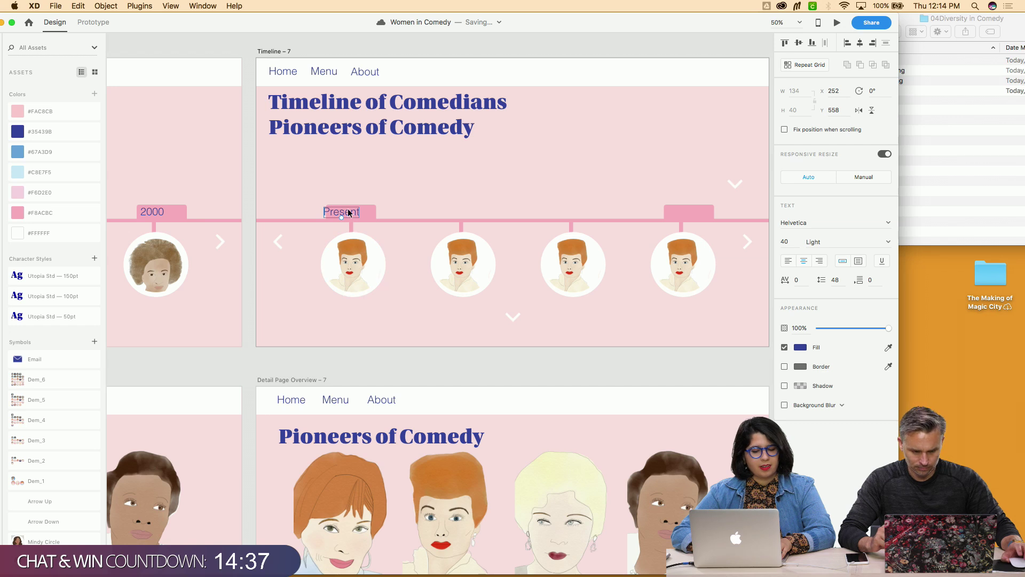
pyautogui.moveTo(348, 213); pyautogui.dragTo(357, 213)
pyautogui.click(373, 333)
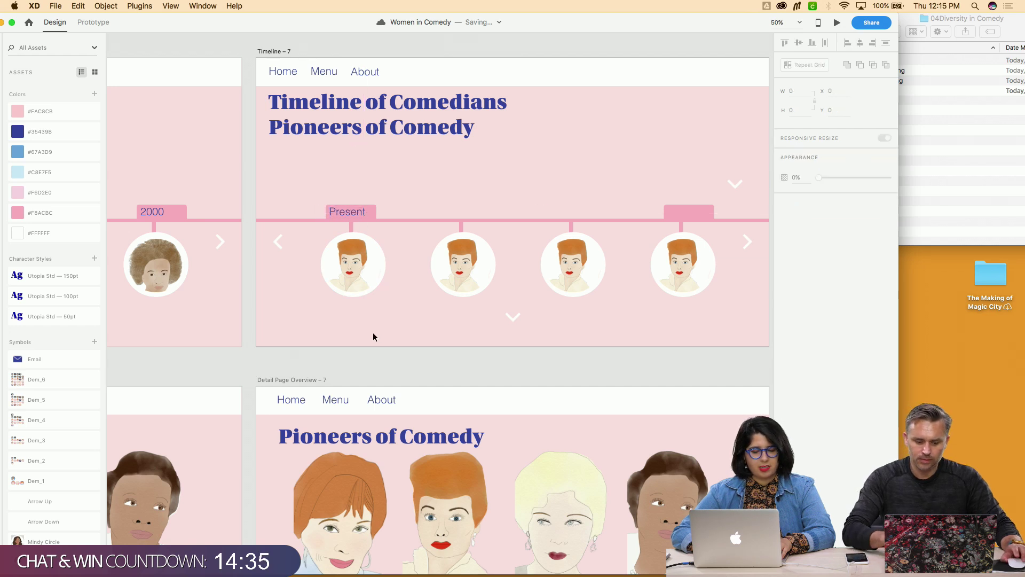
# Delete the empty pink year tab above the fourth circle on the Timeline – 7 artboard
pyautogui.click(701, 214)
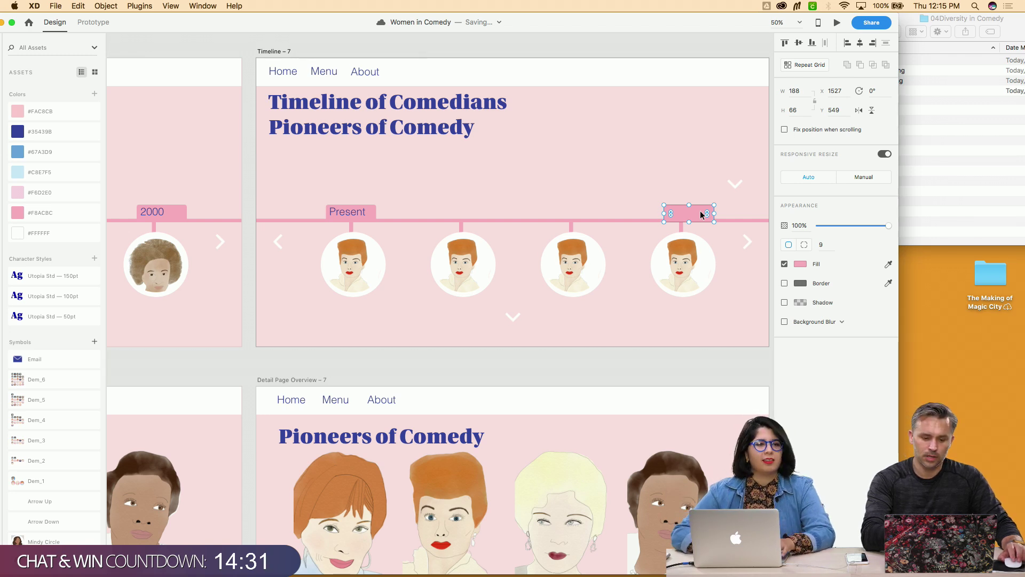
pyautogui.click(726, 333)
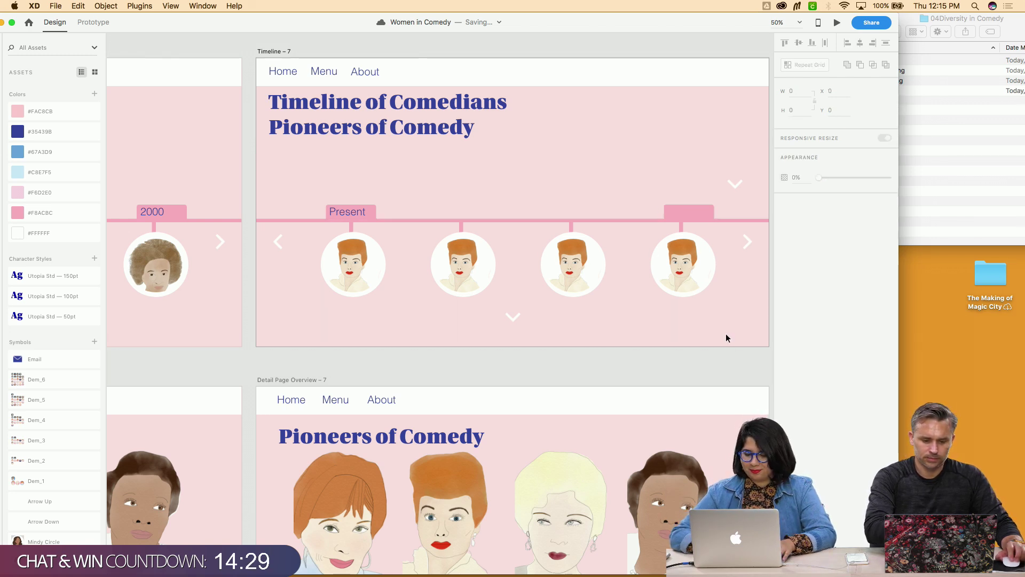
pyautogui.click(684, 216)
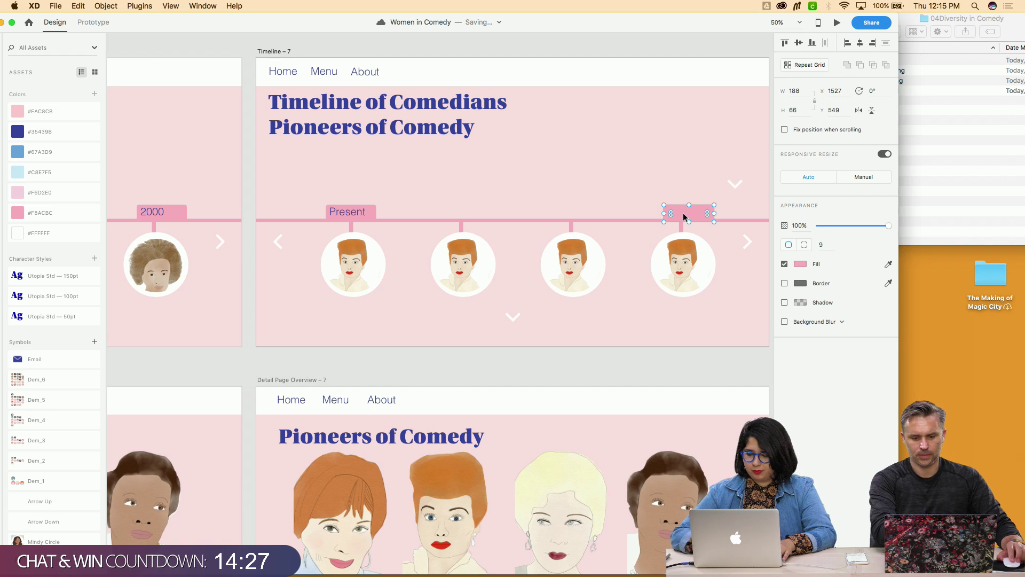
pyautogui.press('BackSpace')
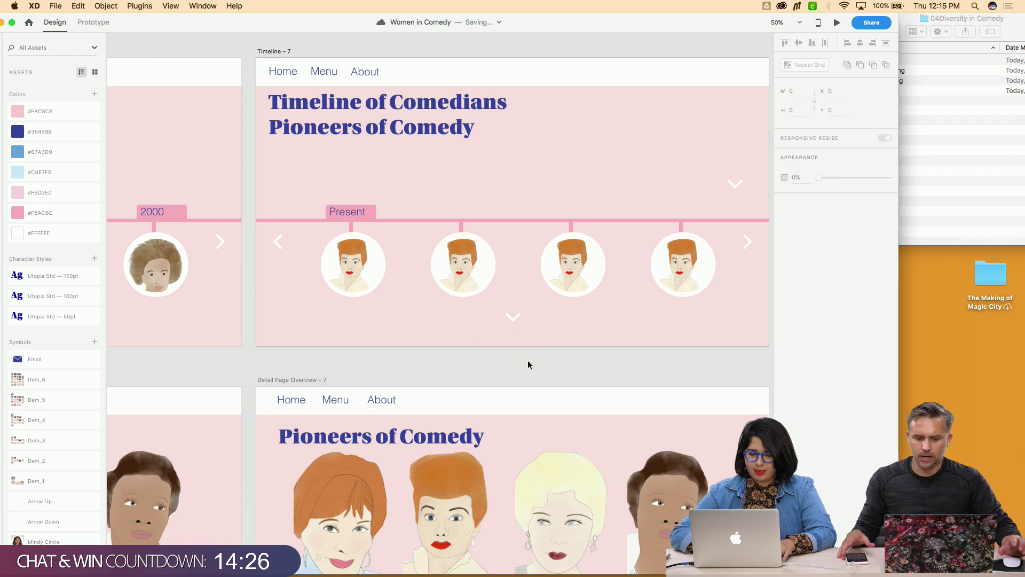
# Switch to Finder, go back to the parent folder, open 05SNL Generation and select Amy.png
pyautogui.click(955, 204)
pyautogui.click(768, 32)
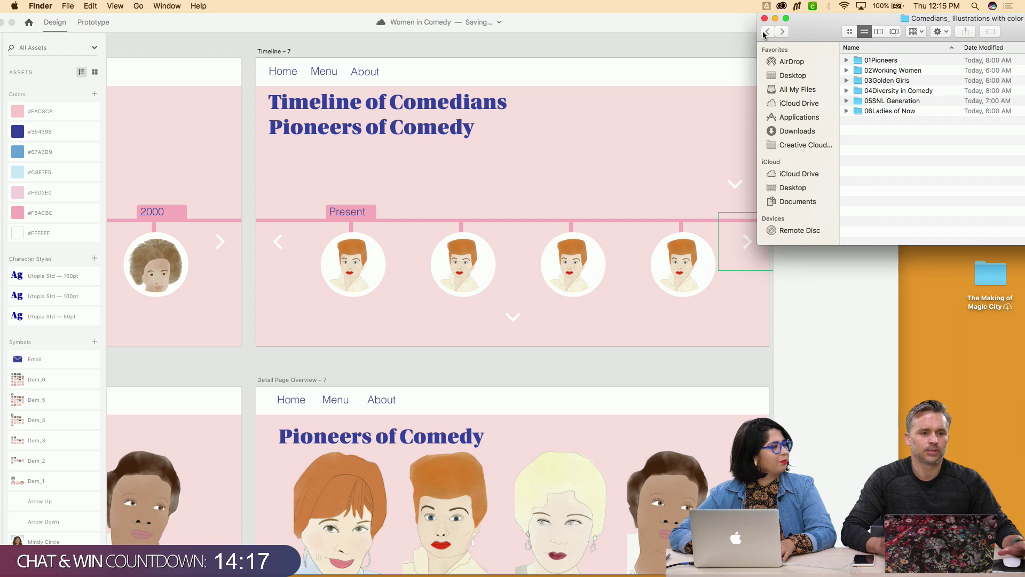
pyautogui.doubleClick(882, 106)
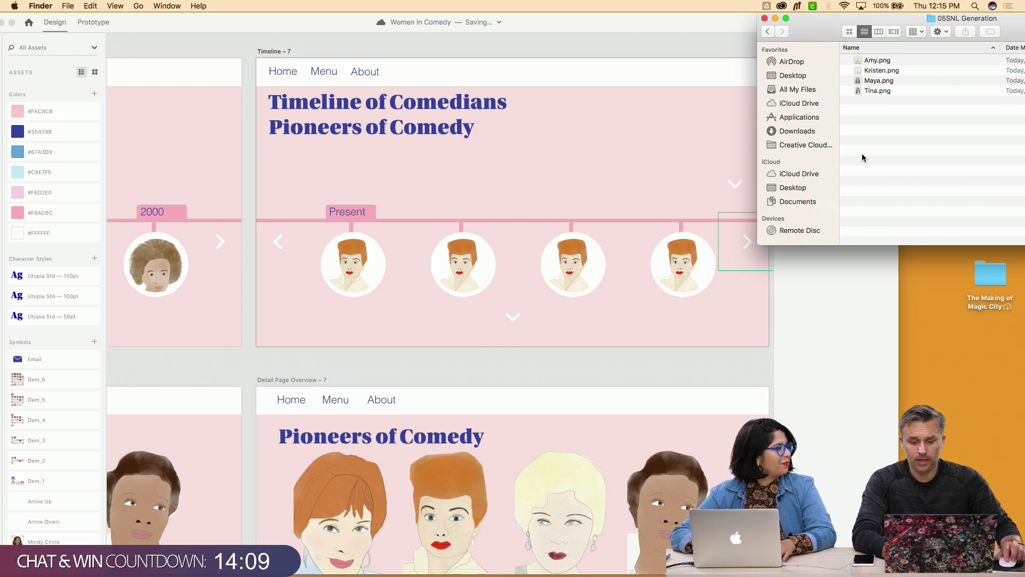
pyautogui.click(887, 61)
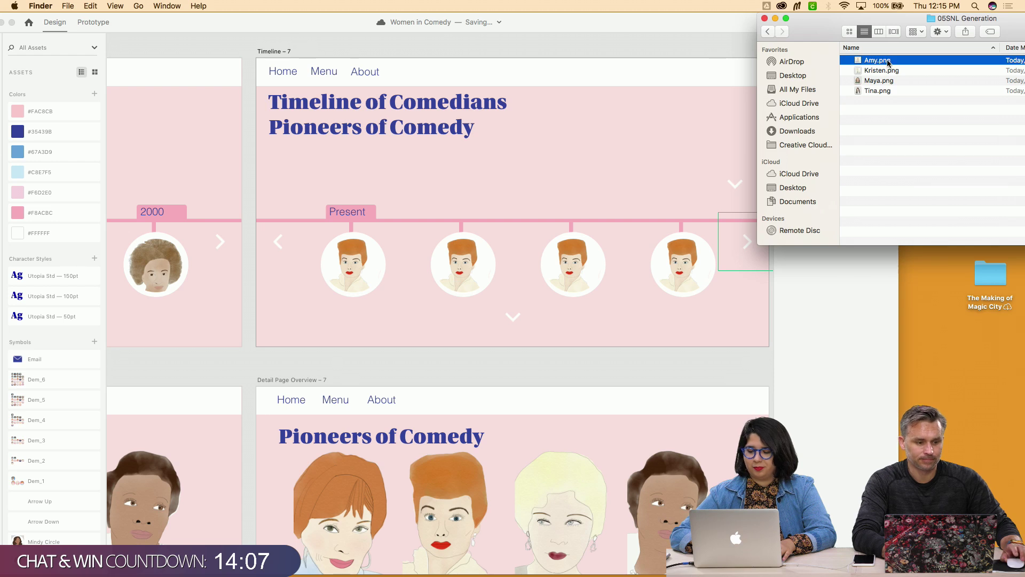
# Switch back to Adobe XD, restore the deleted tab above the fourth circle and set the first year label on Timeline – 7 to 2000
pyautogui.click(396, 137)
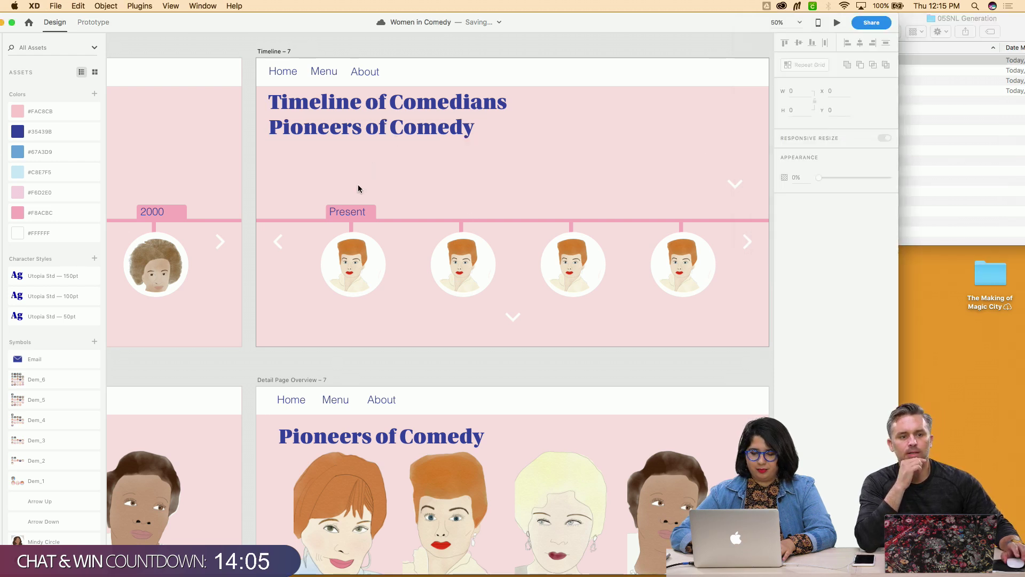
pyautogui.click(344, 217)
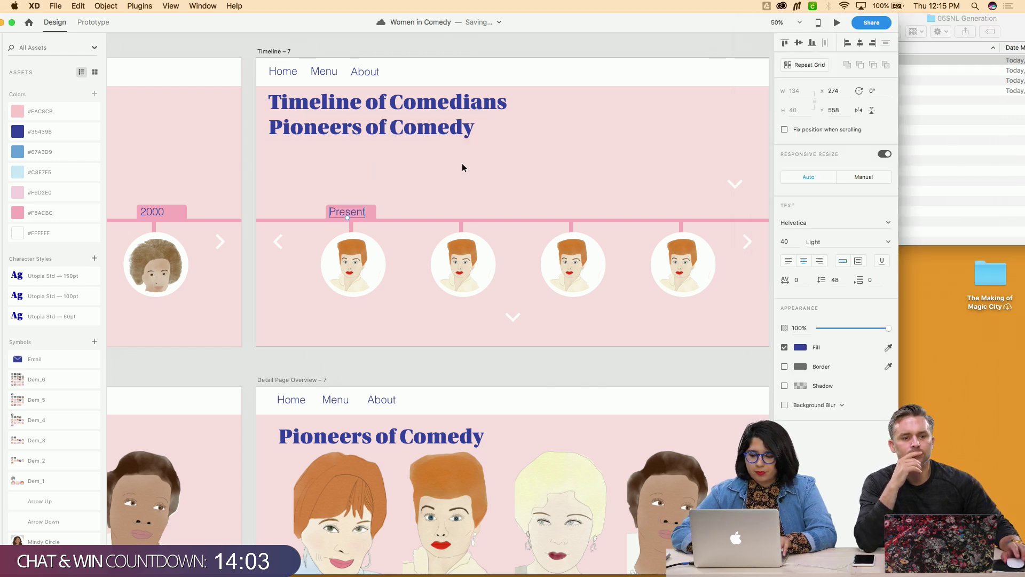
pyautogui.doubleClick(346, 217)
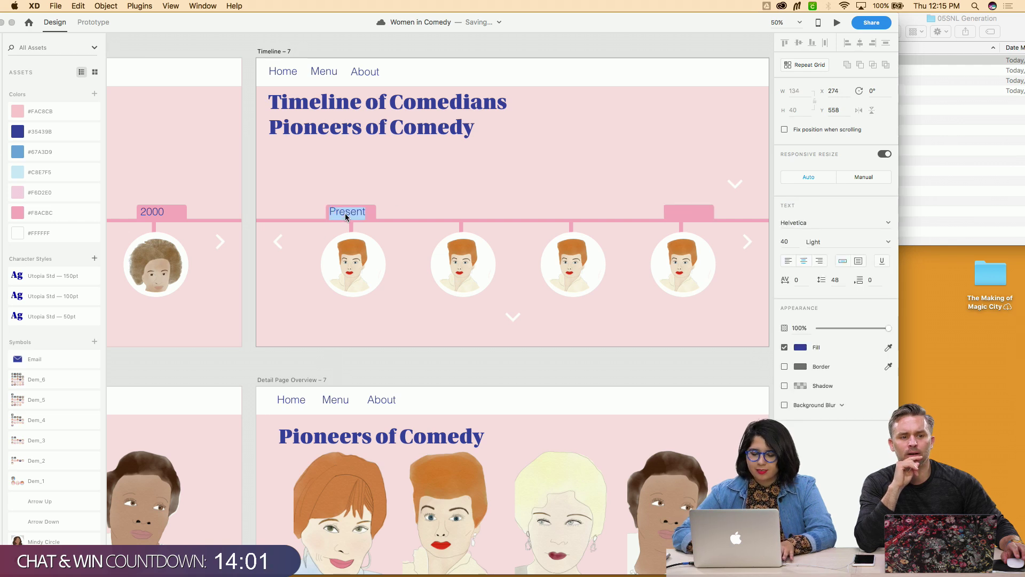
pyautogui.write('19')
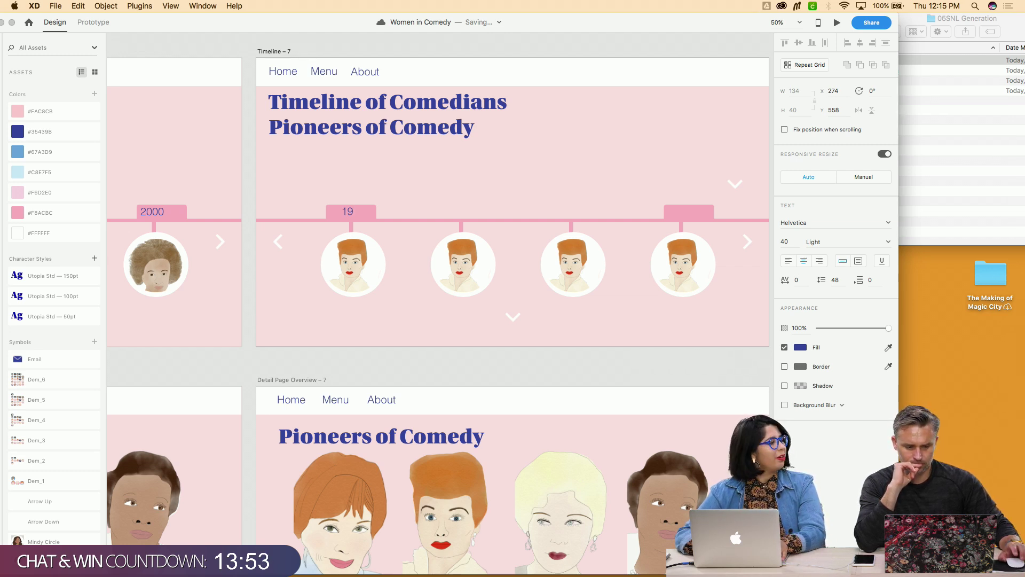
pyautogui.press('BackSpace')
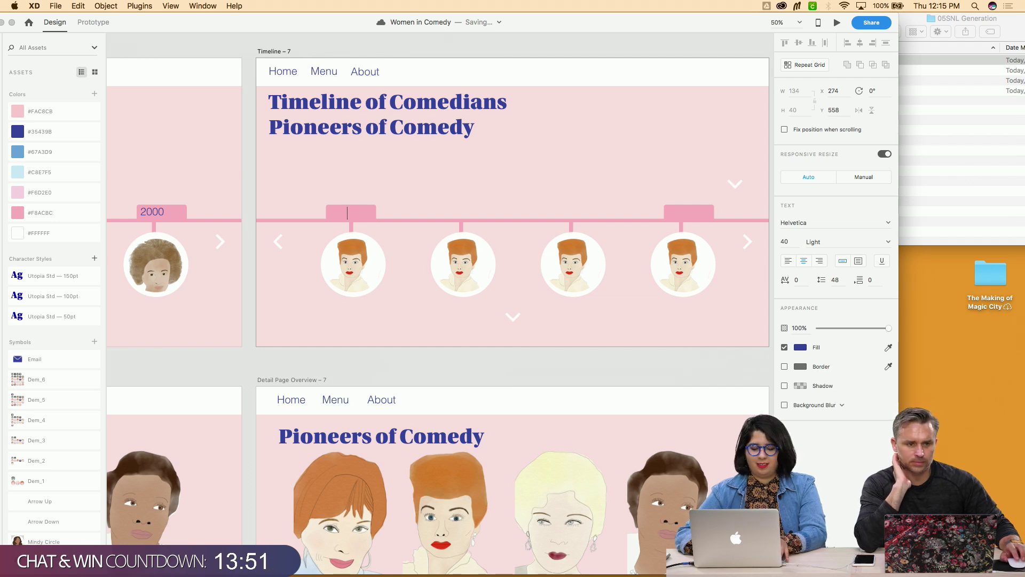
pyautogui.write('200')
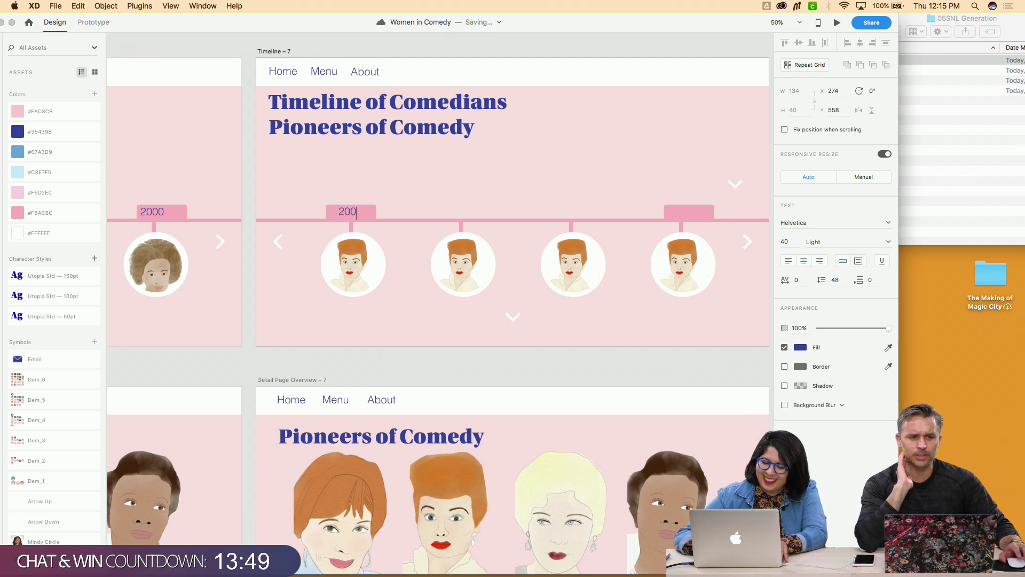
pyautogui.write('0')
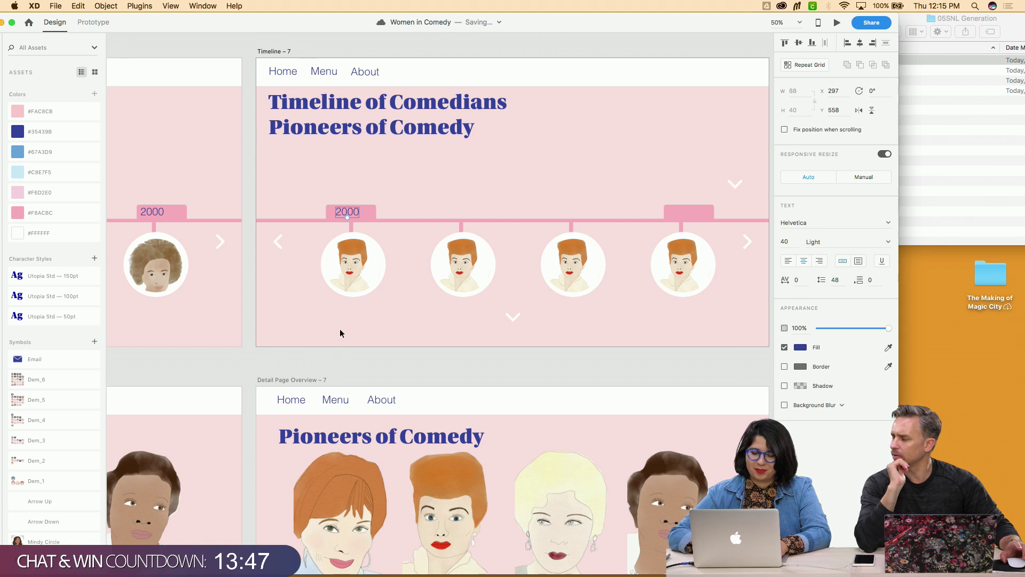
pyautogui.hscroll(2, 339, 331)
pyautogui.press('Escape')
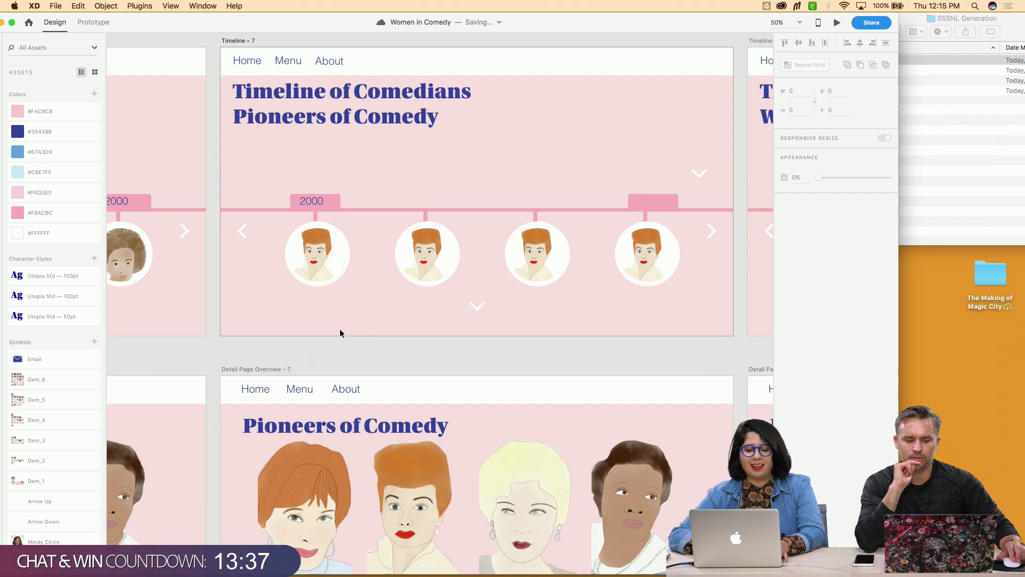
# Duplicate the 2000 label onto the empty tab above the fourth circle and change the copy to 2010
pyautogui.doubleClick(319, 200)
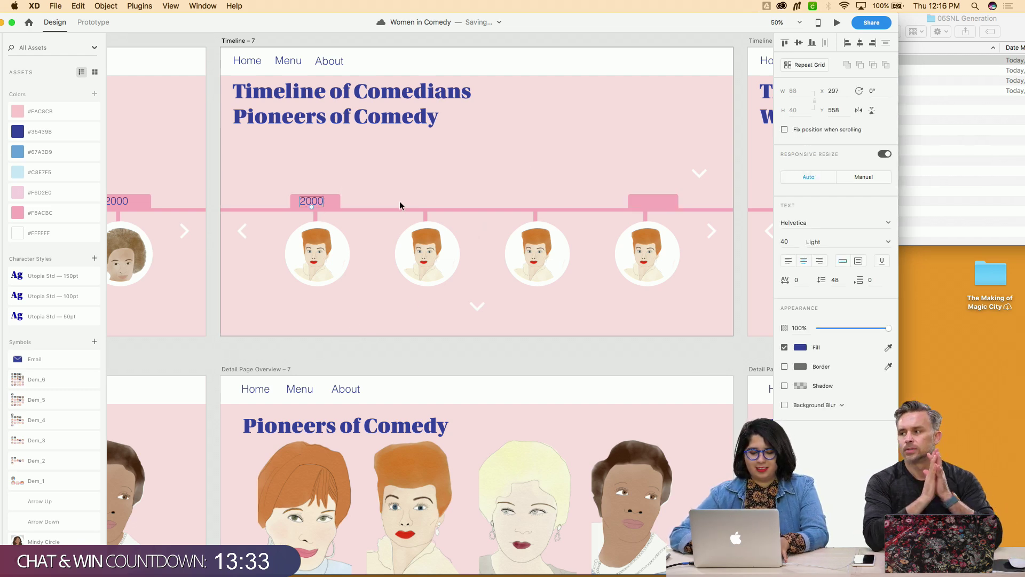
pyautogui.moveTo(320, 204); pyautogui.dragTo(654, 203)
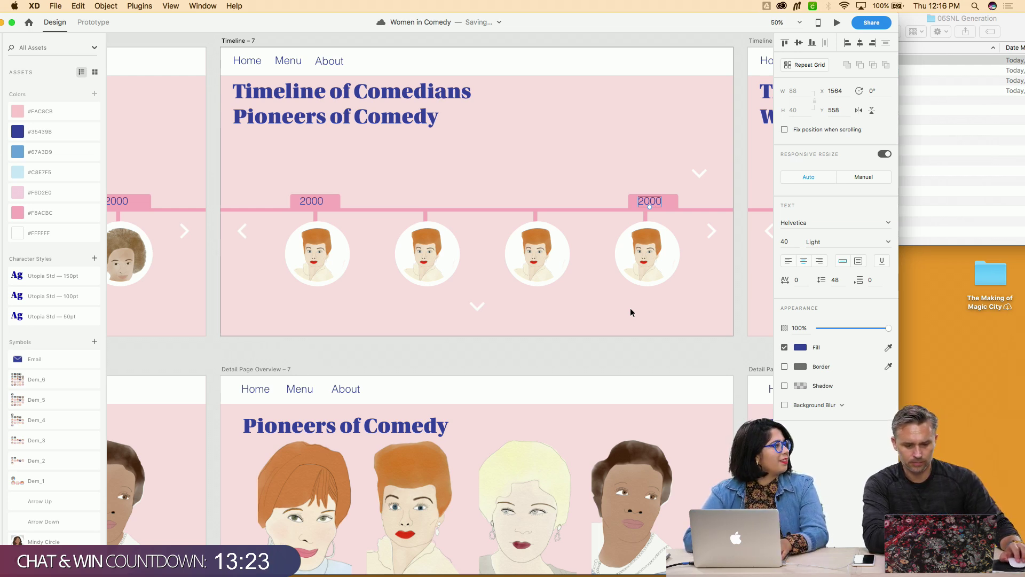
pyautogui.doubleClick(648, 200)
pyautogui.write('2010')
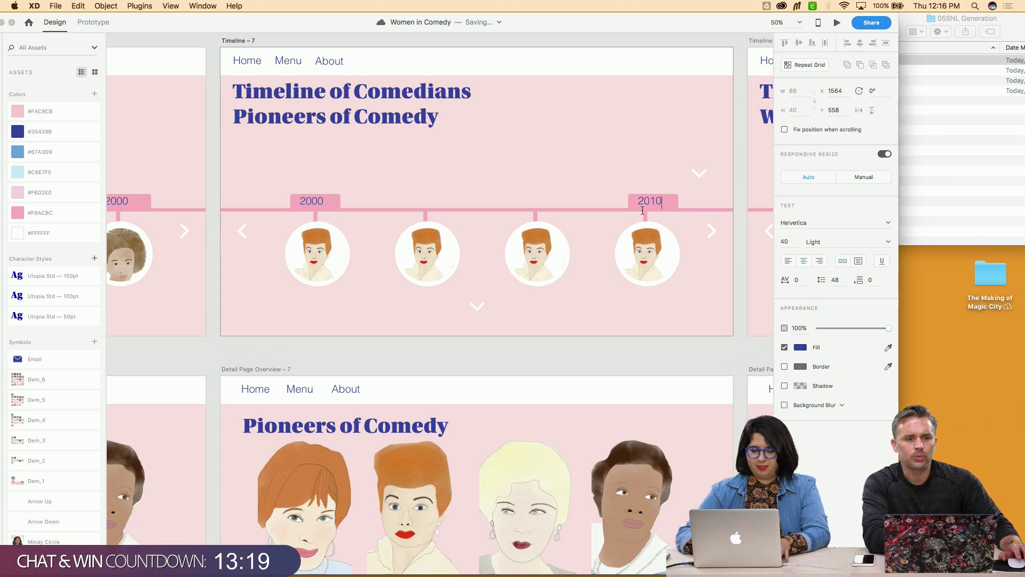
pyautogui.click(562, 321)
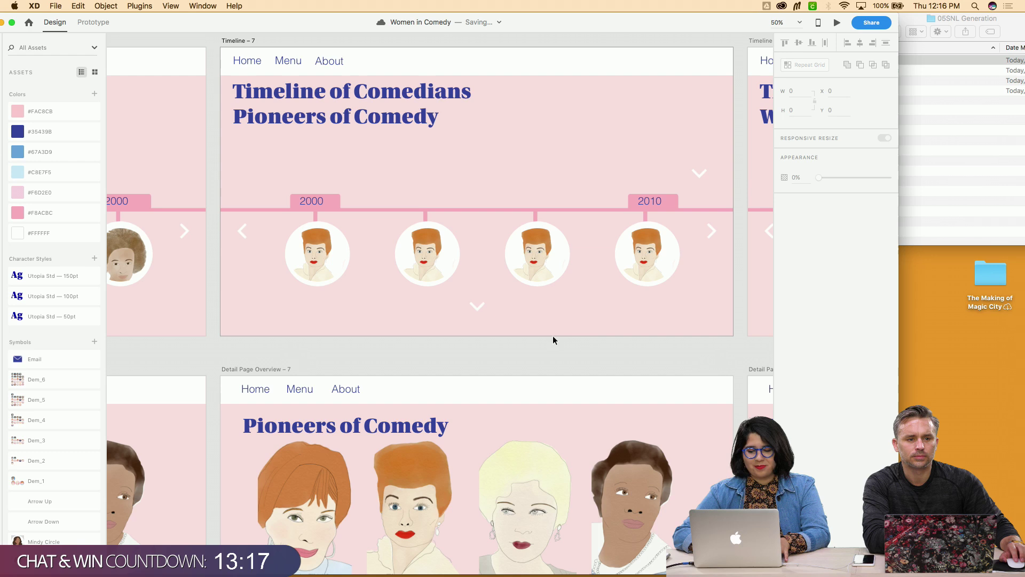
# Place Amy.png from the 05SNL Generation folder into the first circle of the Timeline – 7 artboard
pyautogui.click(985, 143)
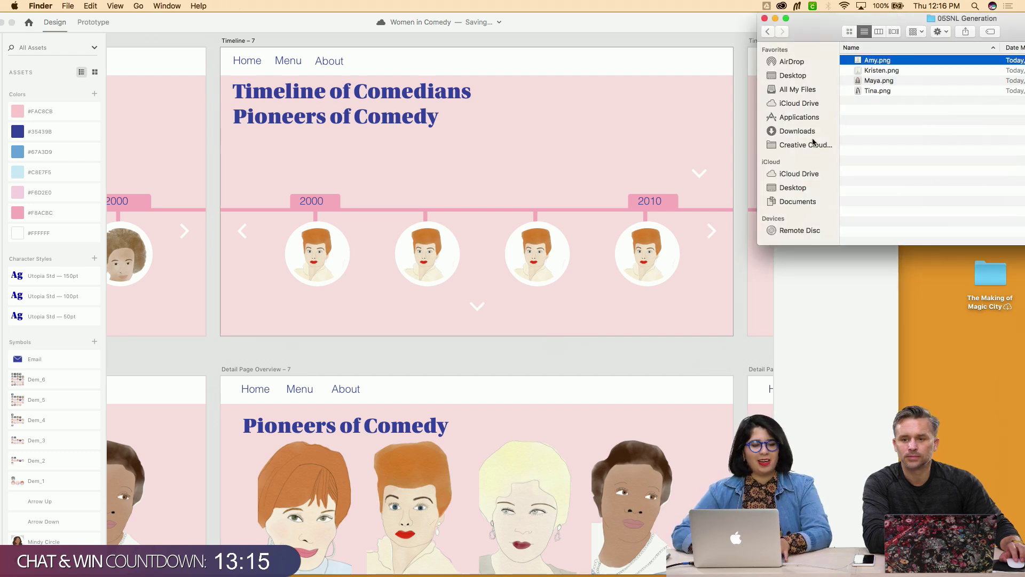
pyautogui.click(860, 70)
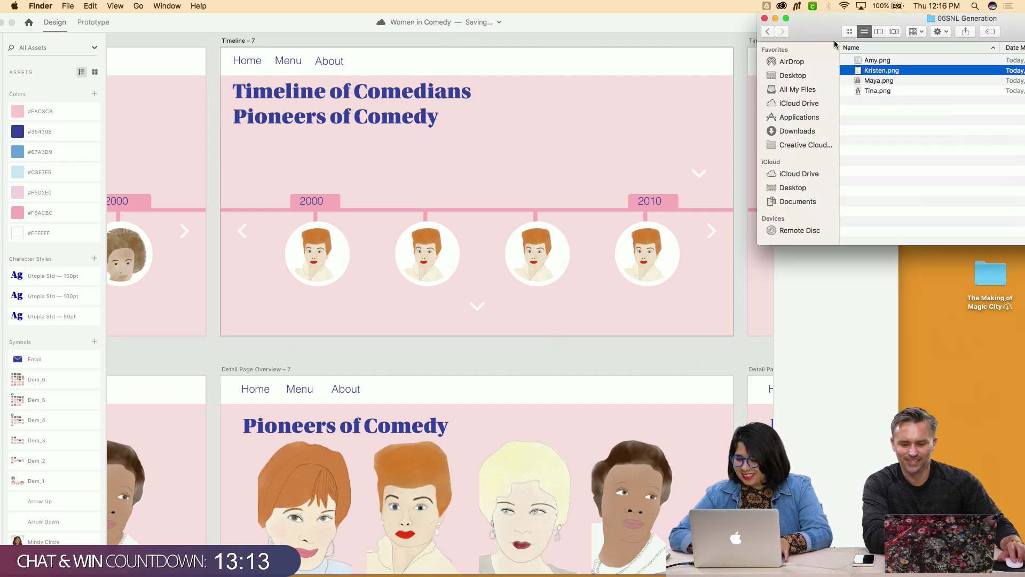
pyautogui.moveTo(867, 62); pyautogui.dragTo(334, 255)
pyautogui.click(406, 293)
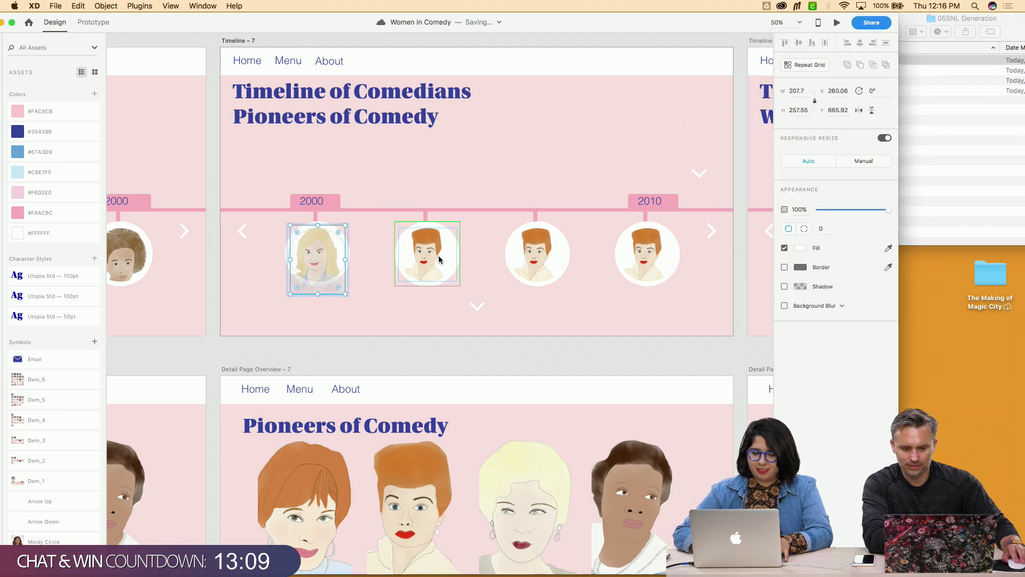
# Place Kristen.png from the 05SNL Generation folder into the second circle of the Timeline – 7 artboard
pyautogui.click(965, 144)
pyautogui.moveTo(882, 71); pyautogui.dragTo(459, 251)
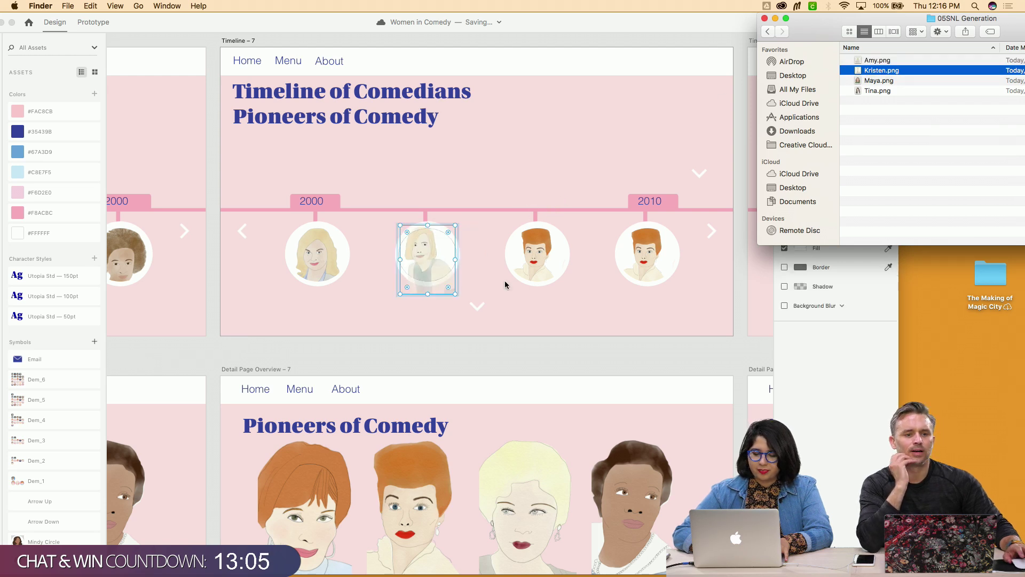
pyautogui.click(549, 302)
# Place Maya.png from the 05SNL Generation folder into the third circle of the Timeline – 7 artboard
pyautogui.click(967, 122)
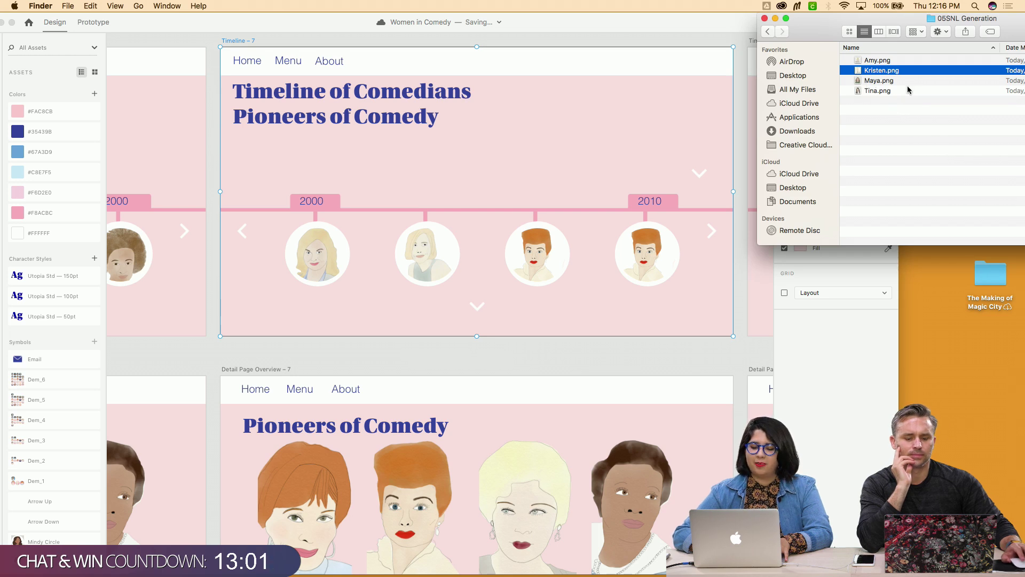
pyautogui.click(897, 81)
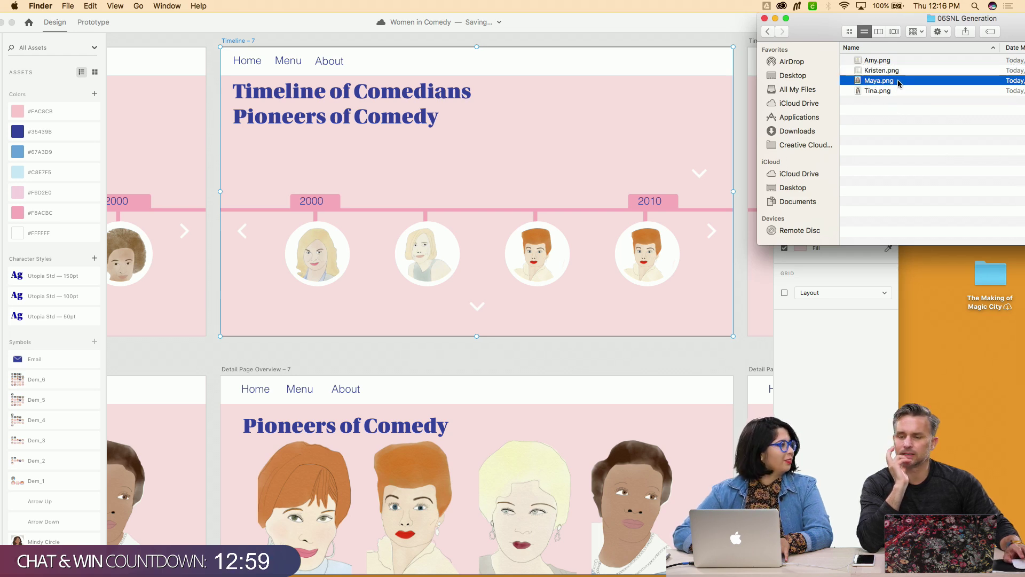
pyautogui.moveTo(898, 82); pyautogui.dragTo(554, 256)
pyautogui.click(647, 244)
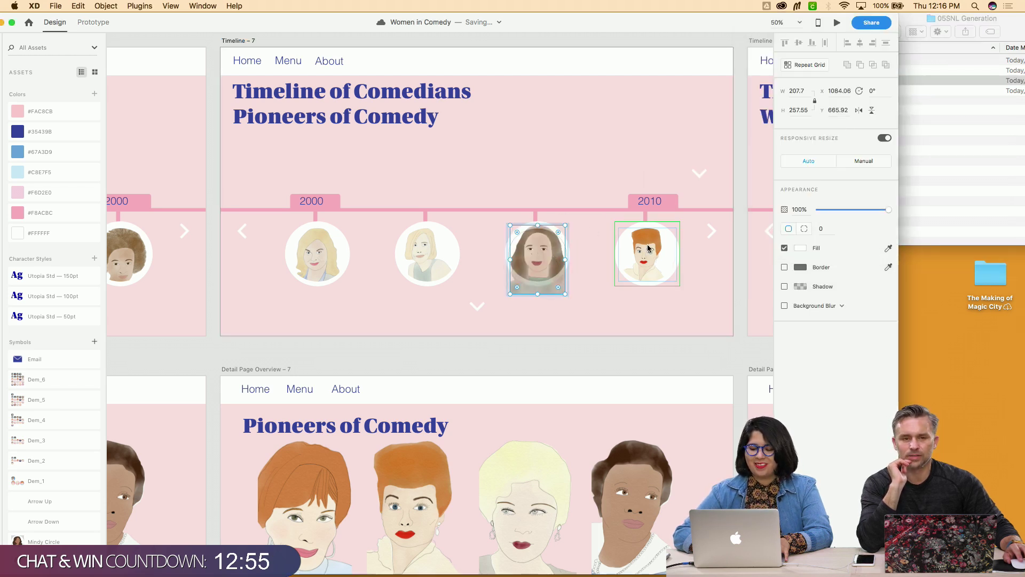
pyautogui.click(624, 316)
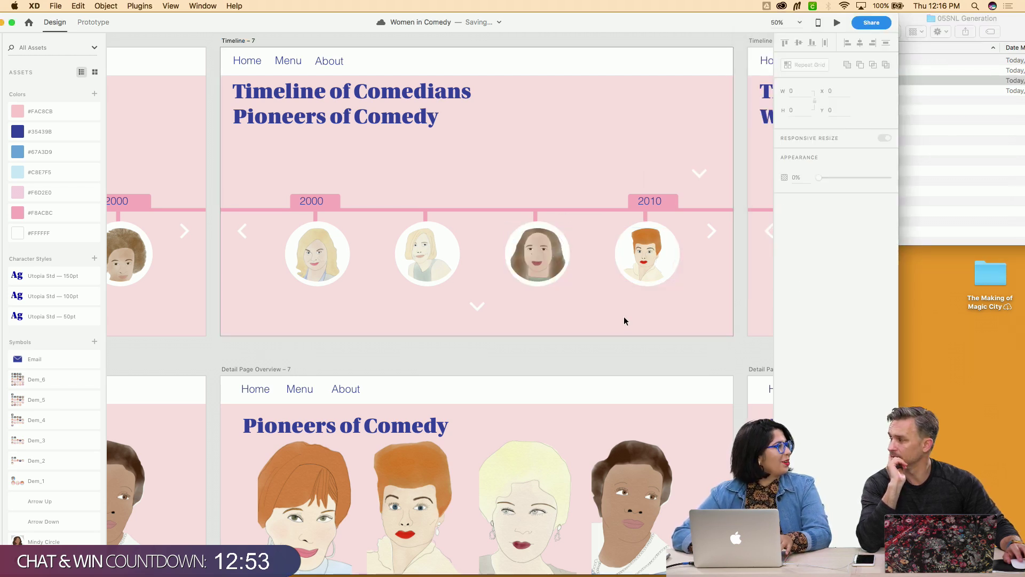
# Place Tina.png from the 05SNL Generation folder into the fourth circle of the Timeline – 7 artboard
pyautogui.click(963, 231)
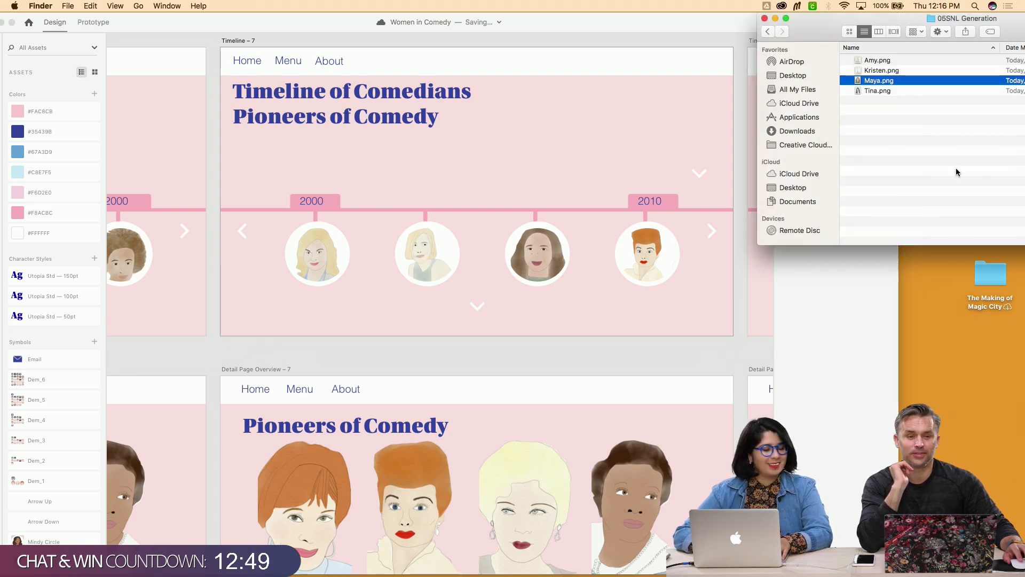
pyautogui.moveTo(879, 91); pyautogui.dragTo(659, 253)
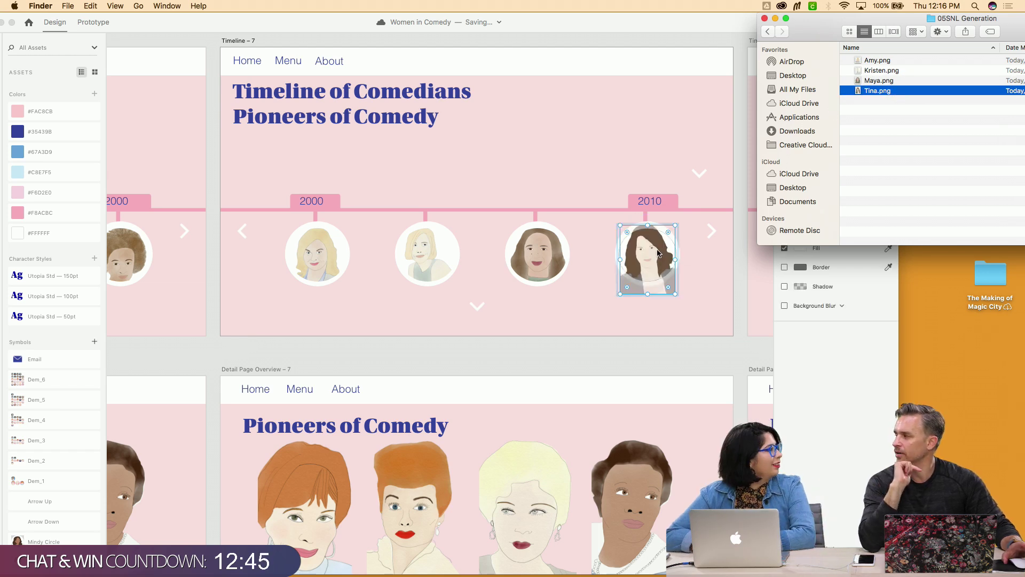
pyautogui.click(710, 317)
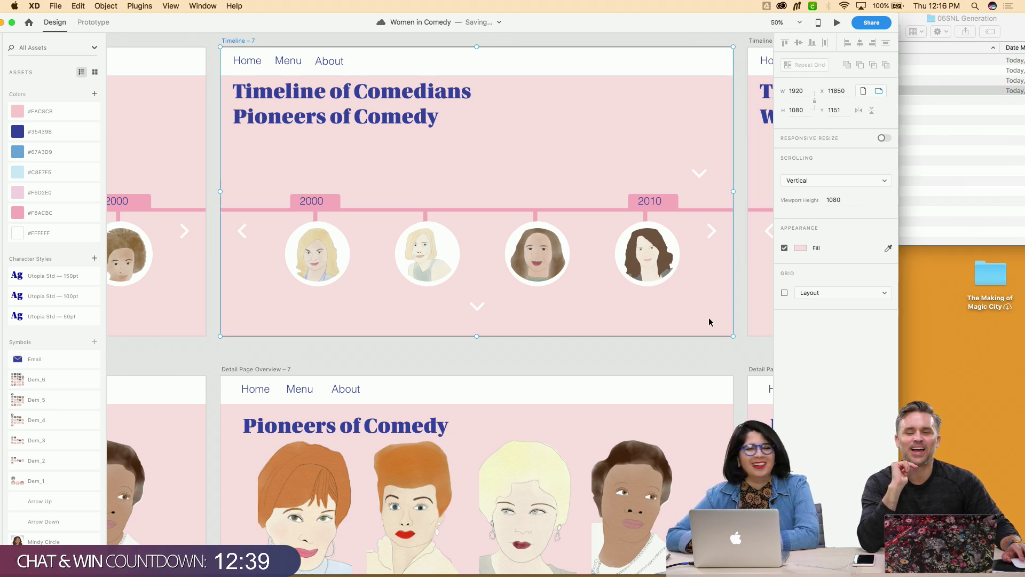
pyautogui.click(704, 317)
# Replace the subtitle on the Timeline – 7 artboard with SNL Generation
pyautogui.hscroll(5, 703, 318)
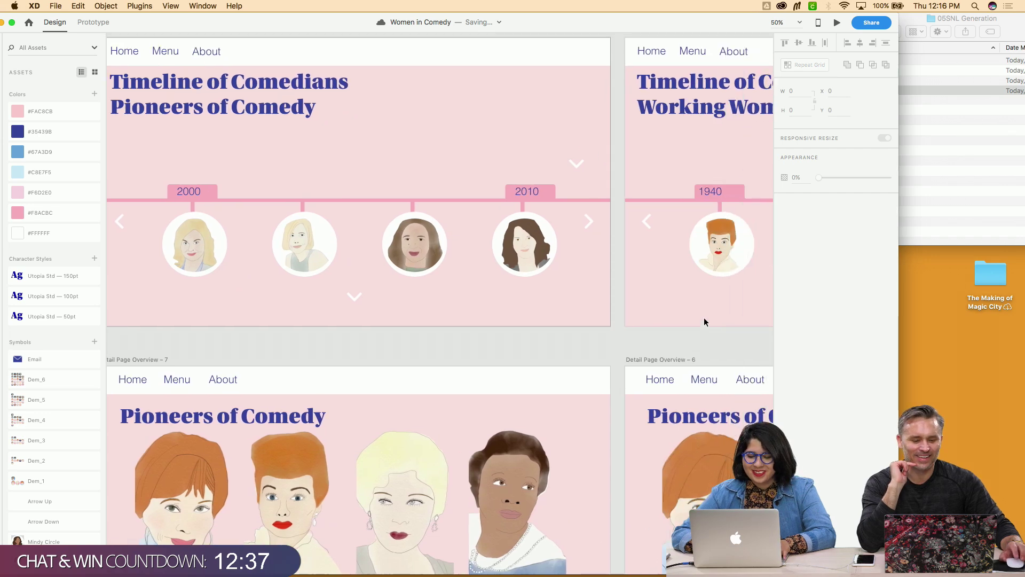
pyautogui.hscroll(-8, 663, 327)
pyautogui.click(463, 92)
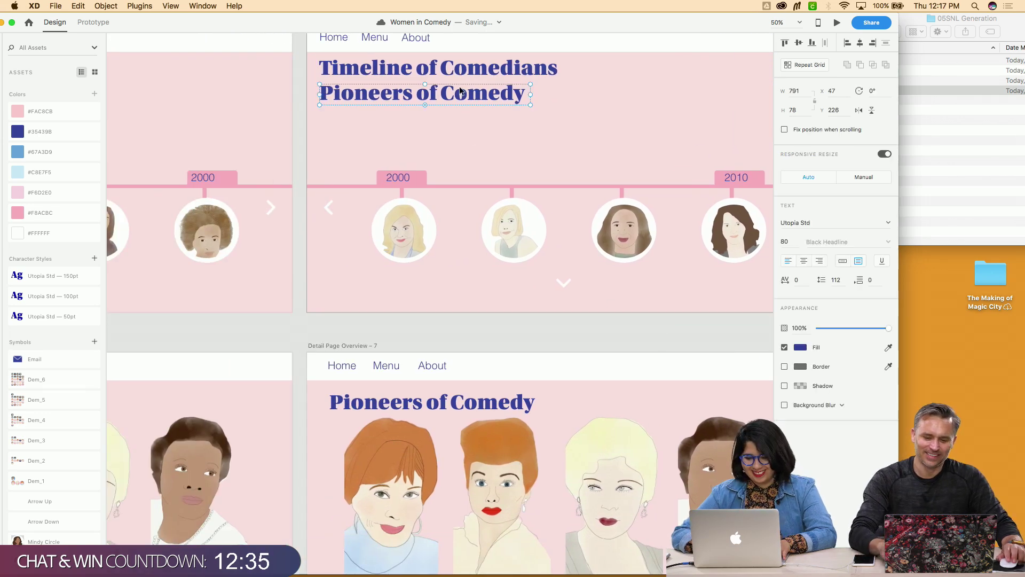
pyautogui.press('Return')
pyautogui.click(914, 169)
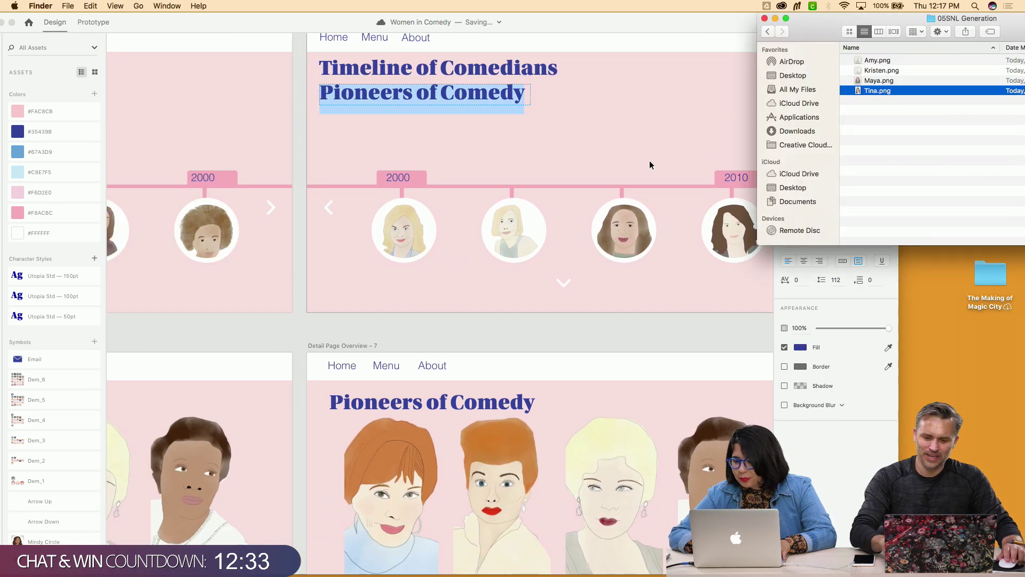
pyautogui.click(489, 94)
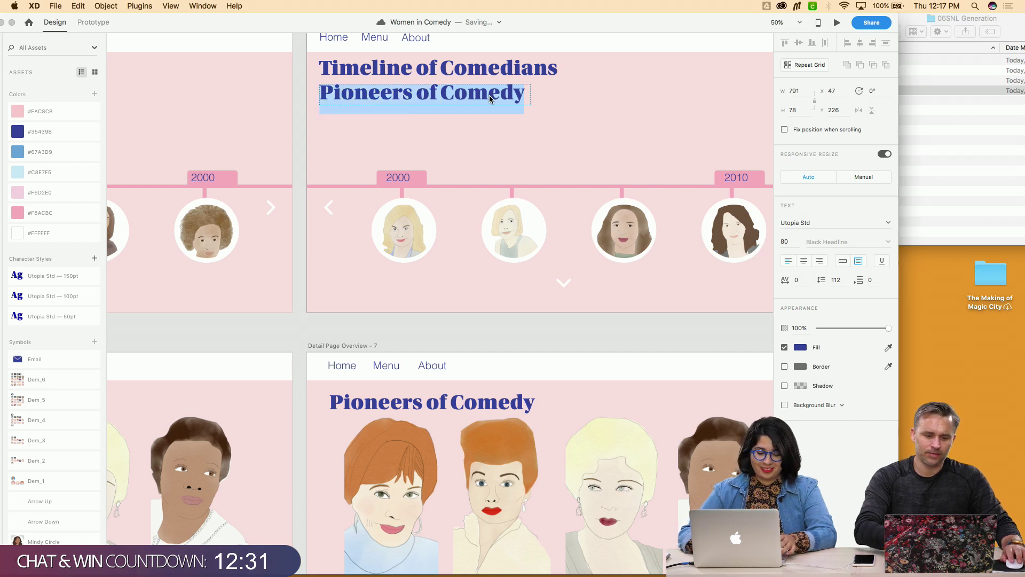
pyautogui.write('SNL Gene')
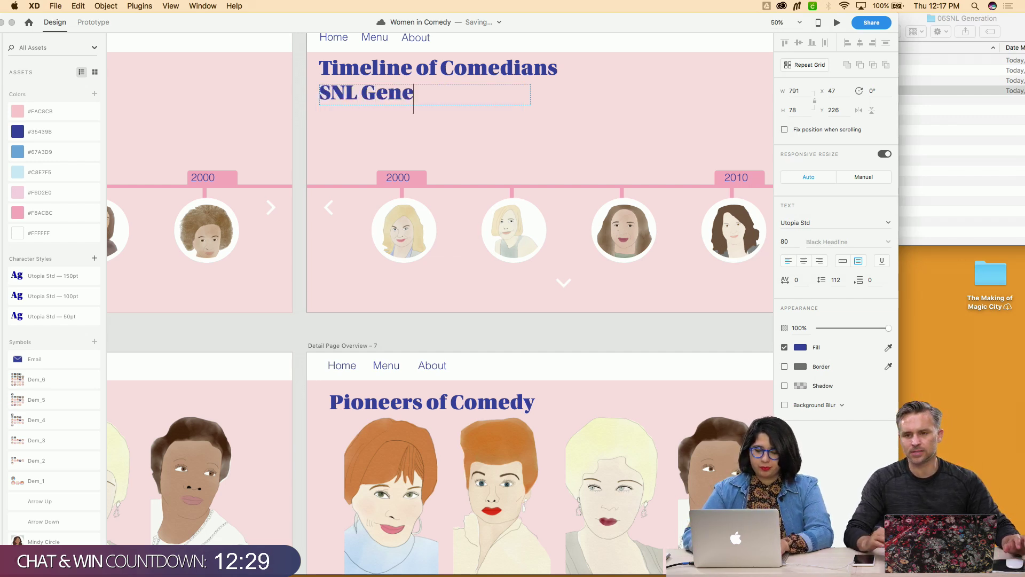
pyautogui.write('ration')
pyautogui.press('Escape')
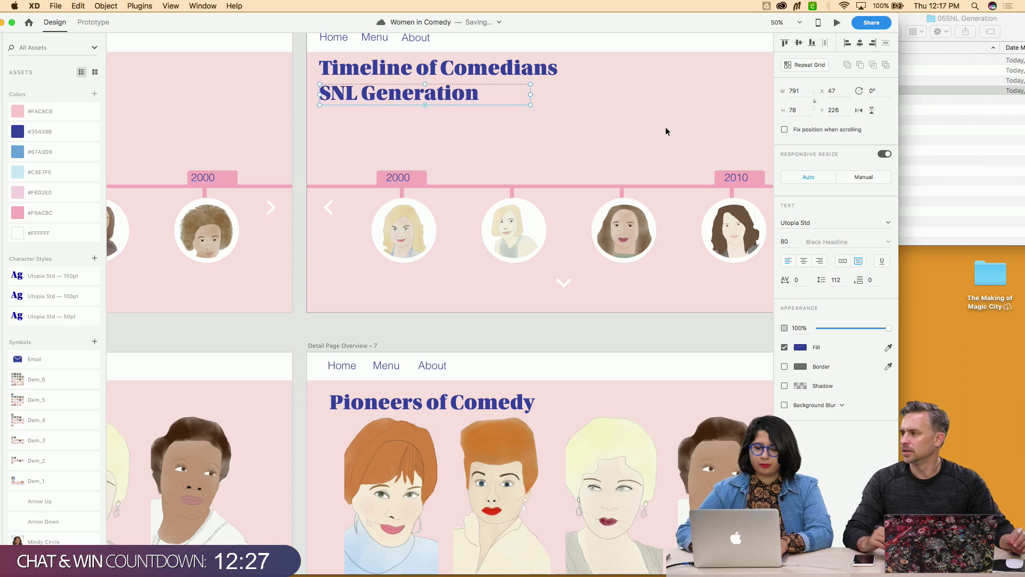
pyautogui.click(652, 127)
# Change the subtitle on the Timeline – 6 artboard to Current
pyautogui.hscroll(5, 651, 127)
pyautogui.doubleClick(651, 126)
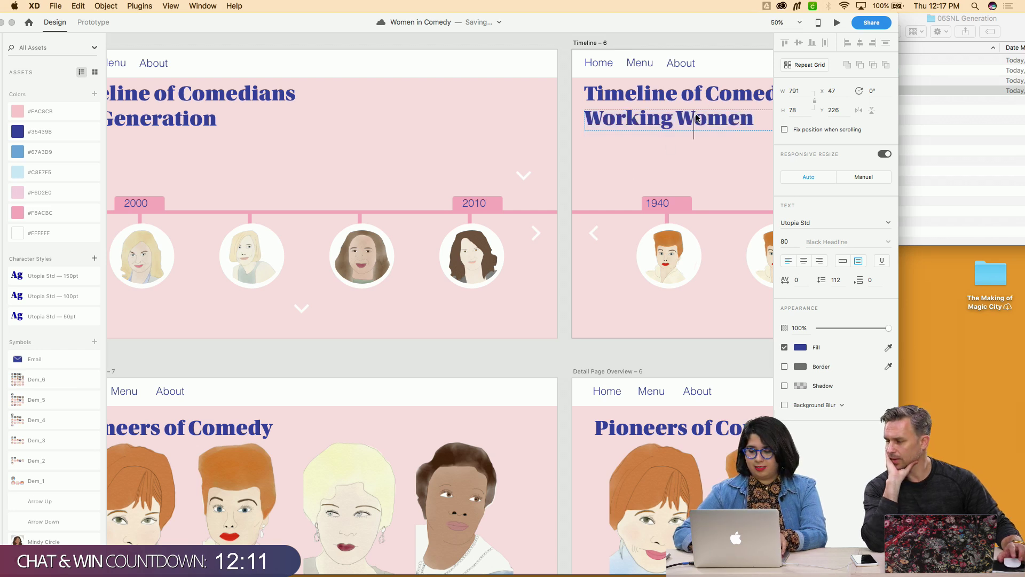
pyautogui.write('Current')
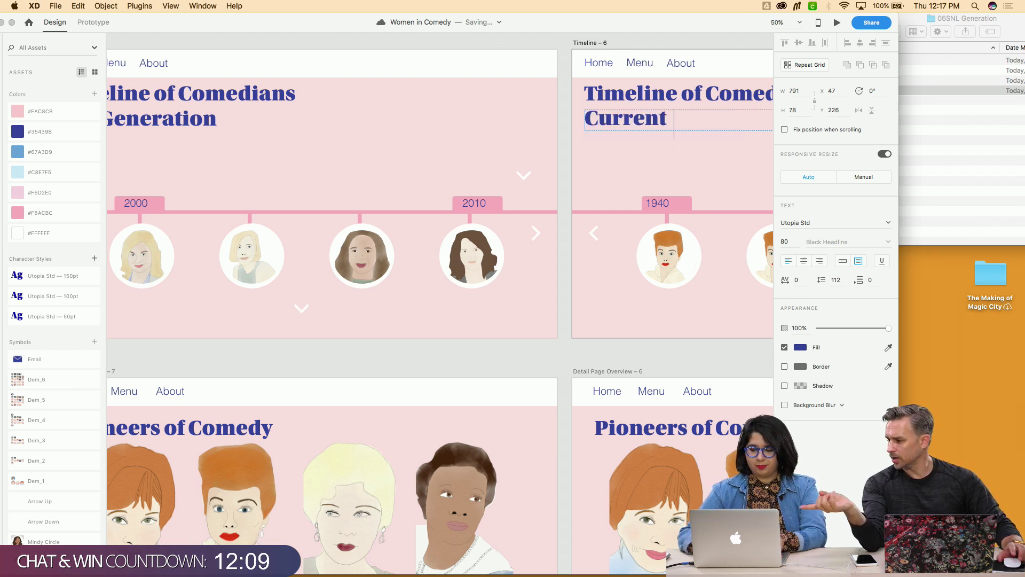
# Go back from the 05SNL Generation folder to the parent folder that holds all the comedian category folders
pyautogui.hscroll(-10, 555, 75)
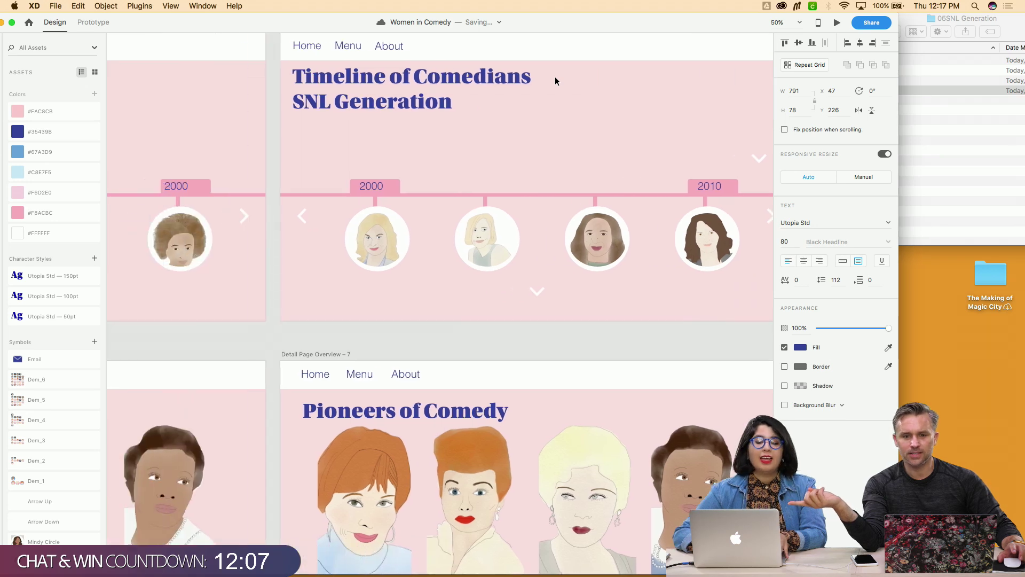
pyautogui.hscroll(-10, 556, 76)
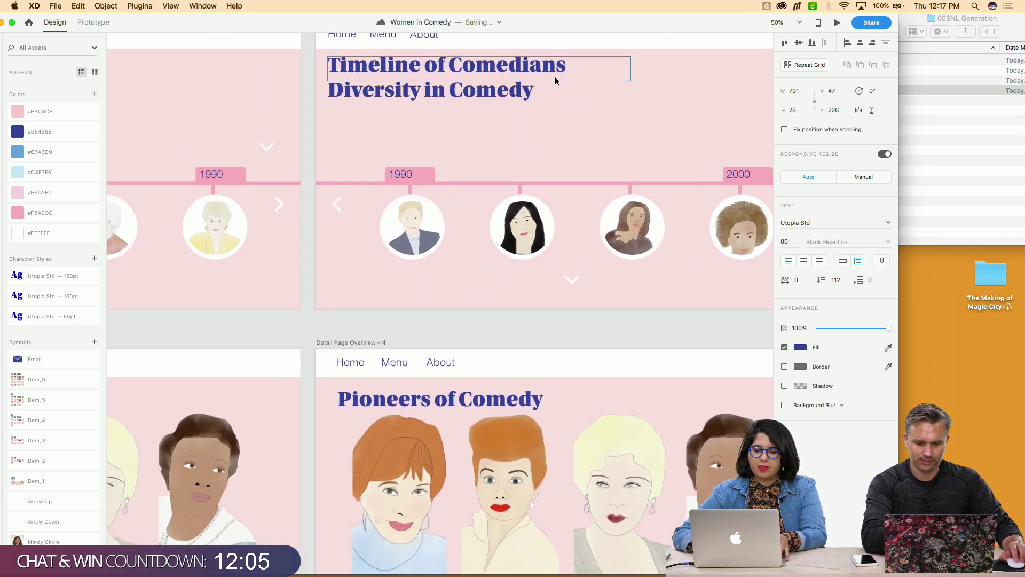
pyautogui.hscroll(-5, 556, 76)
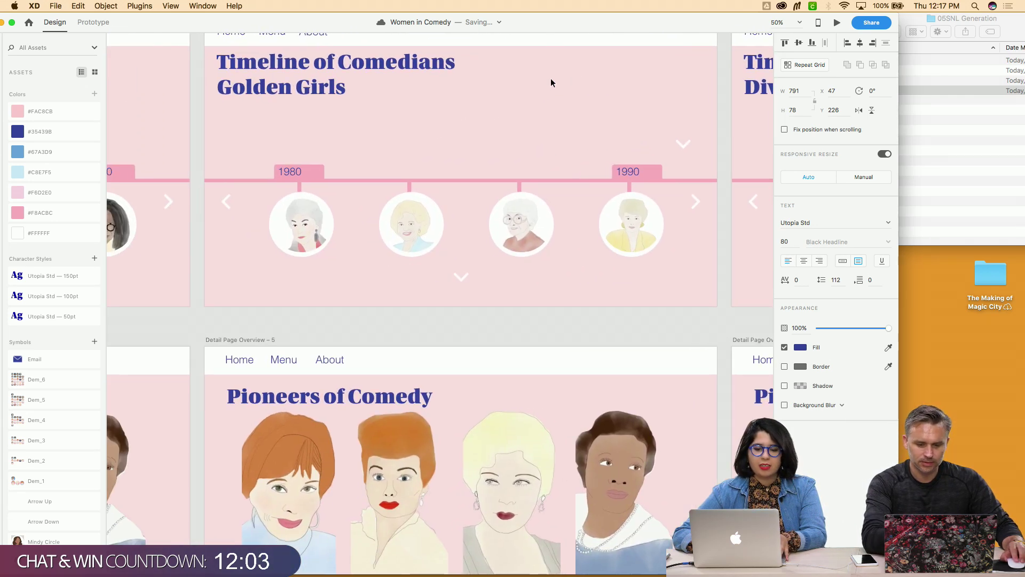
pyautogui.scroll(1, 550, 78)
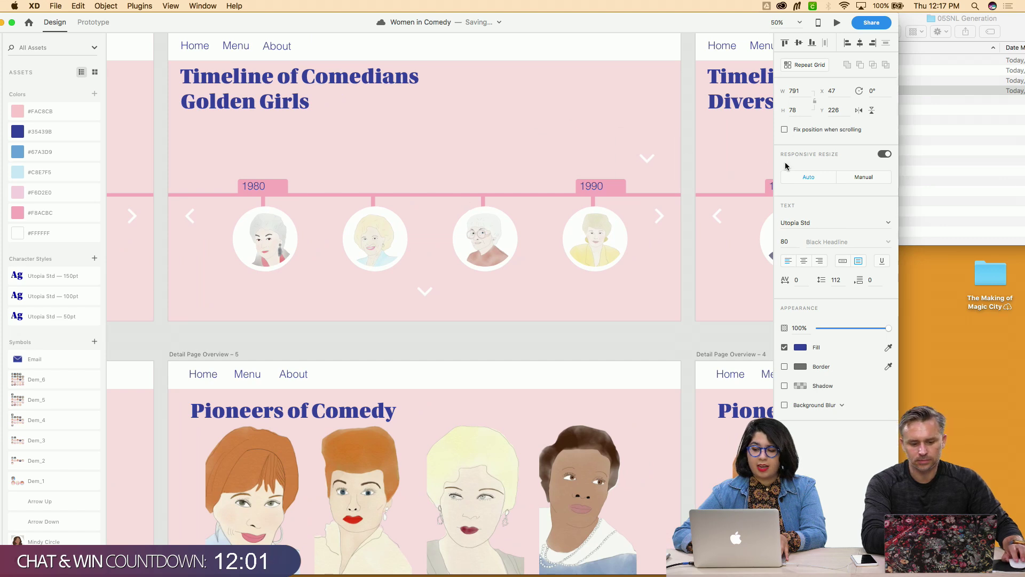
pyautogui.click(936, 168)
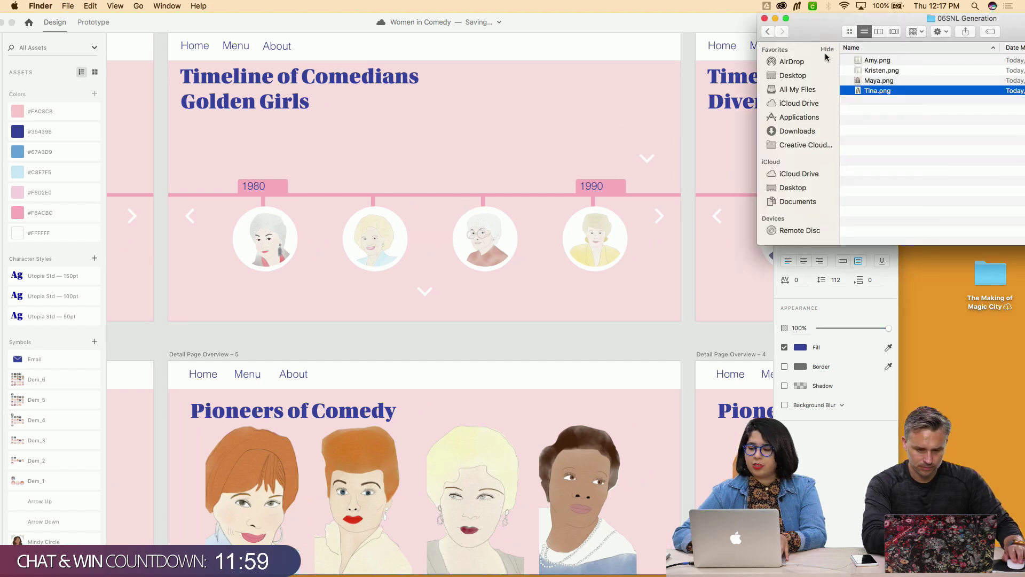
pyautogui.click(767, 33)
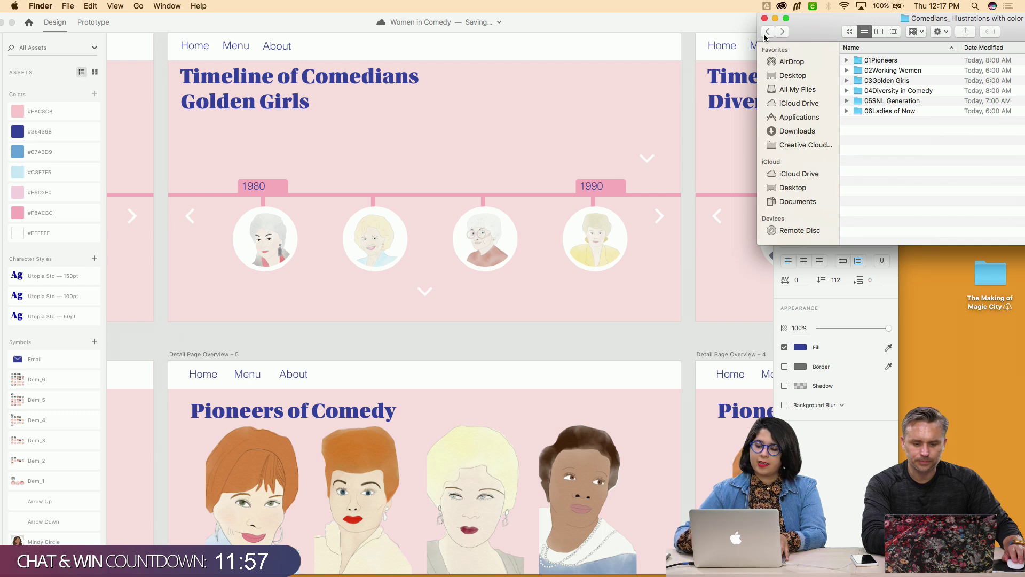
# Review the subtitles, year labels and illustrations across the timeline artboards against the category folder names
pyautogui.hscroll(-4, 529, 129)
pyautogui.scroll(-1, 530, 130)
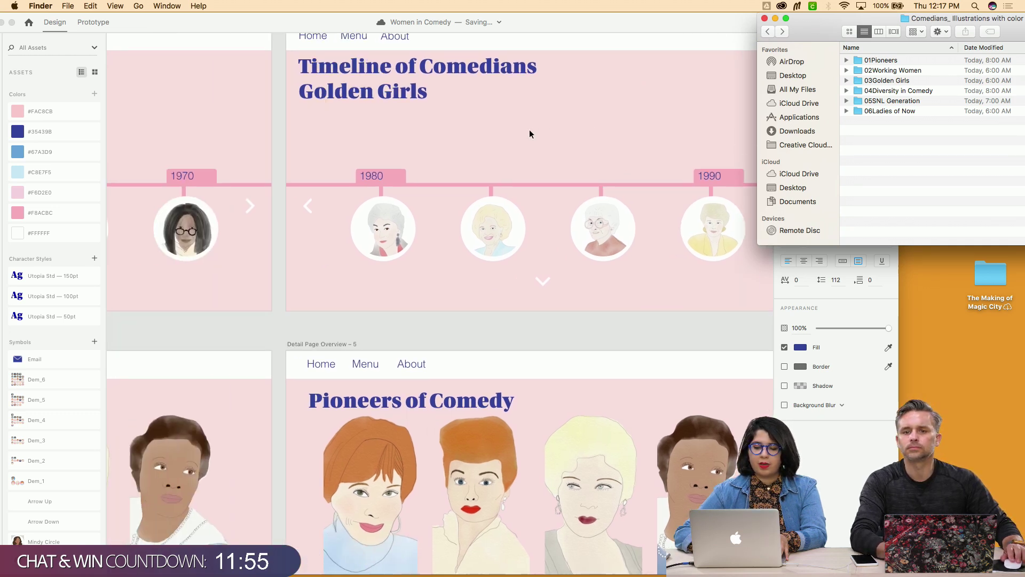
pyautogui.hscroll(-6, 529, 134)
pyautogui.scroll(2, 530, 134)
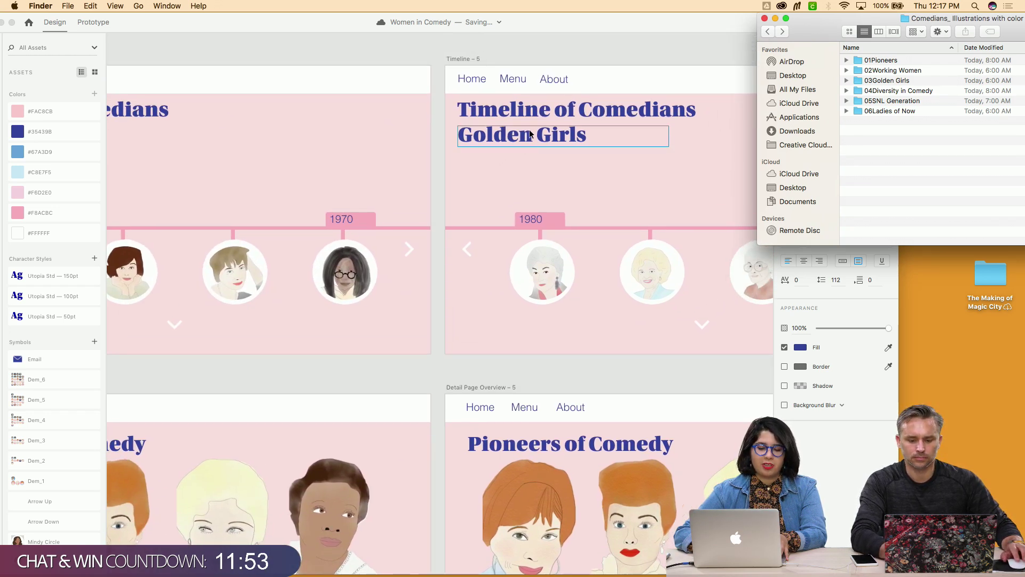
pyautogui.click(534, 167)
pyautogui.hscroll(-7, 534, 167)
pyautogui.scroll(-1, 534, 168)
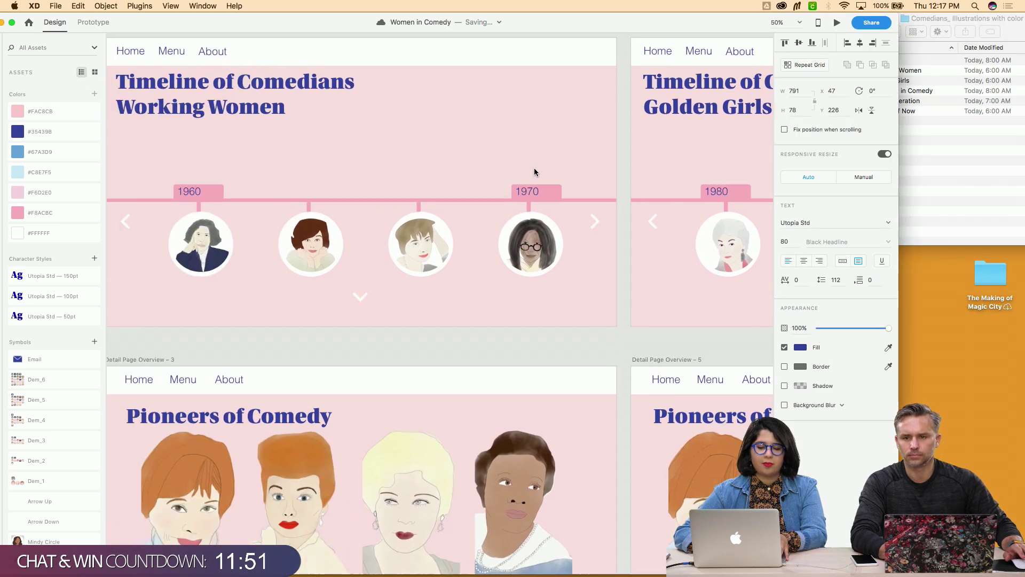
pyautogui.hscroll(-20, 535, 170)
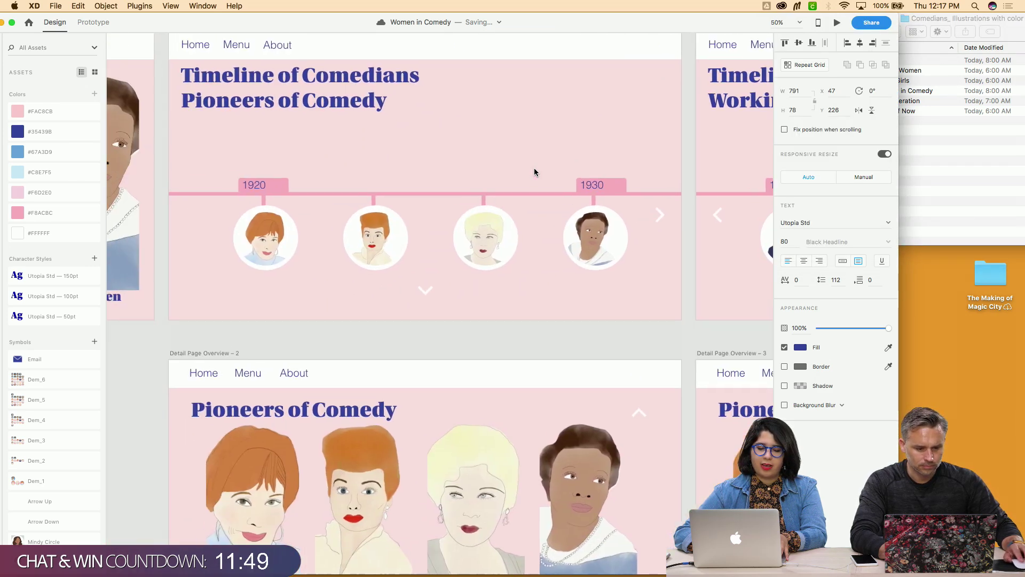
pyautogui.hscroll(5, 535, 171)
pyautogui.scroll(1, 535, 171)
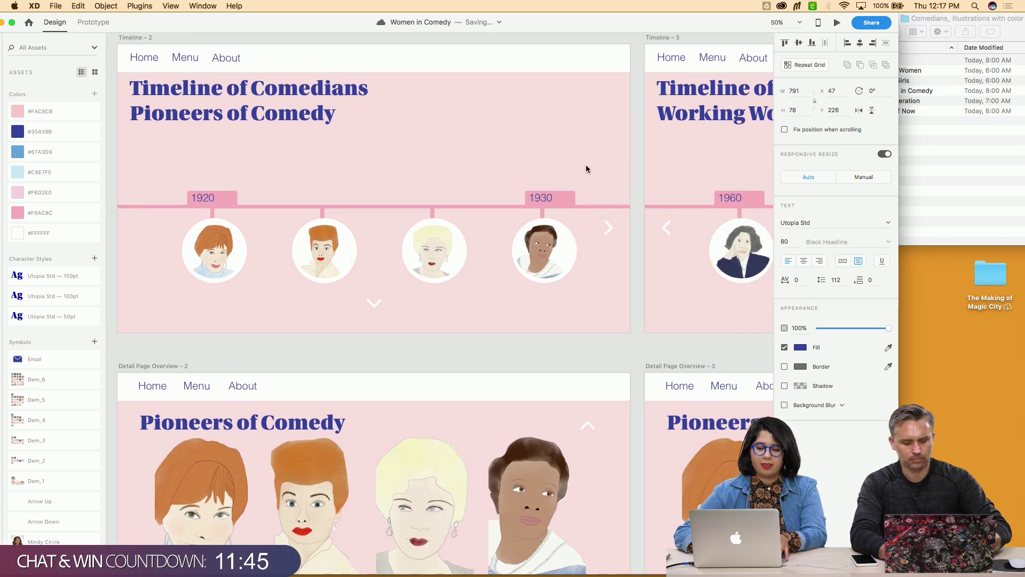
pyautogui.hscroll(2, 586, 169)
pyautogui.hscroll(15, 586, 169)
pyautogui.scroll(1, 586, 168)
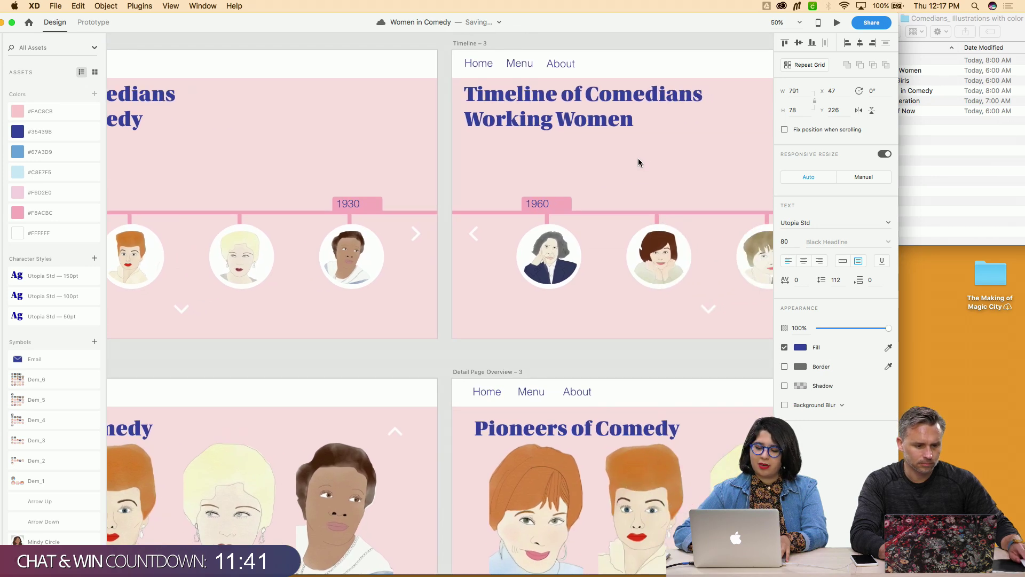
pyautogui.hscroll(20, 639, 160)
pyautogui.scroll(1, 638, 160)
pyautogui.hscroll(20, 639, 160)
pyautogui.scroll(1, 639, 160)
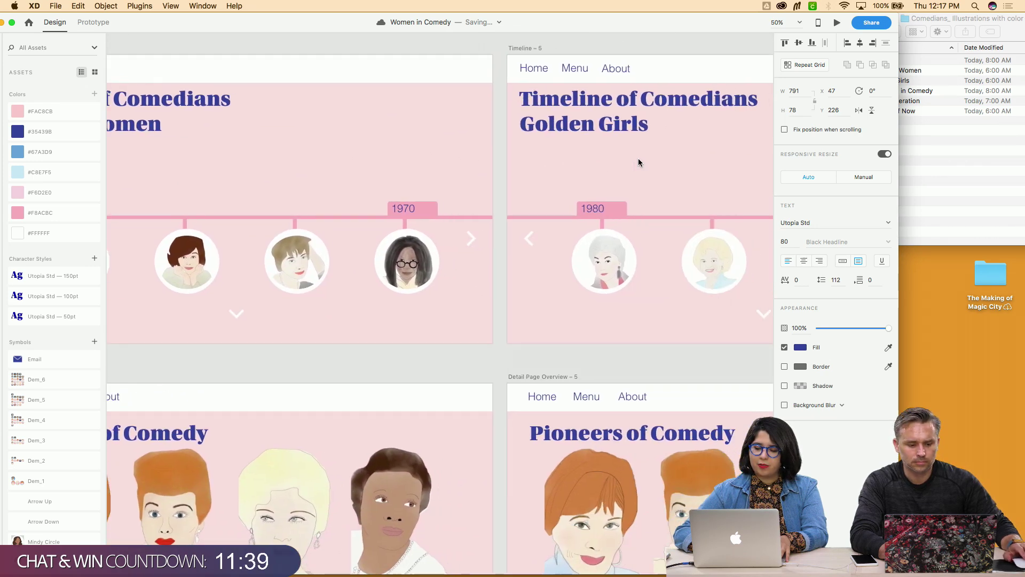
pyautogui.hscroll(9, 638, 159)
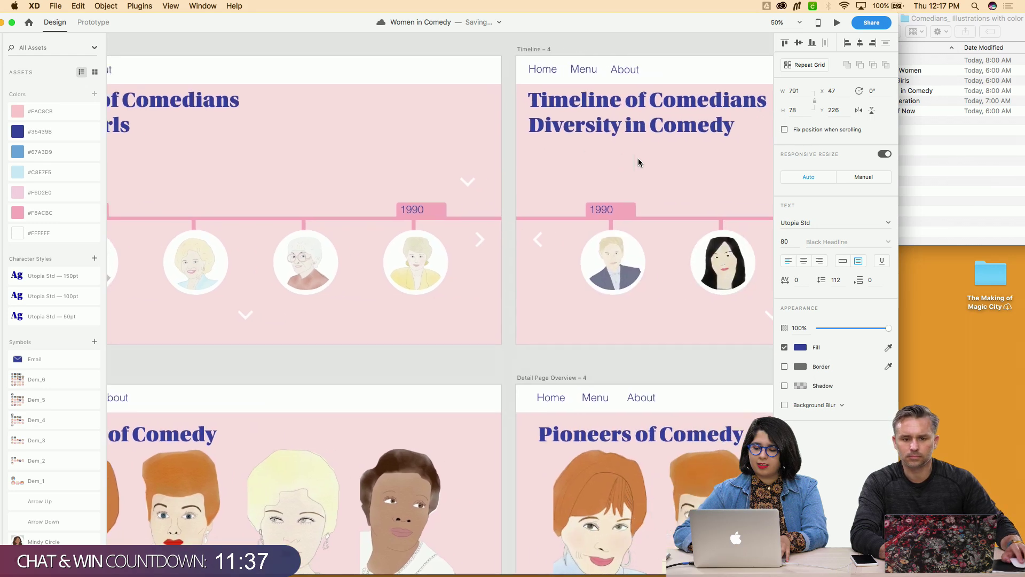
pyautogui.hscroll(20, 712, 146)
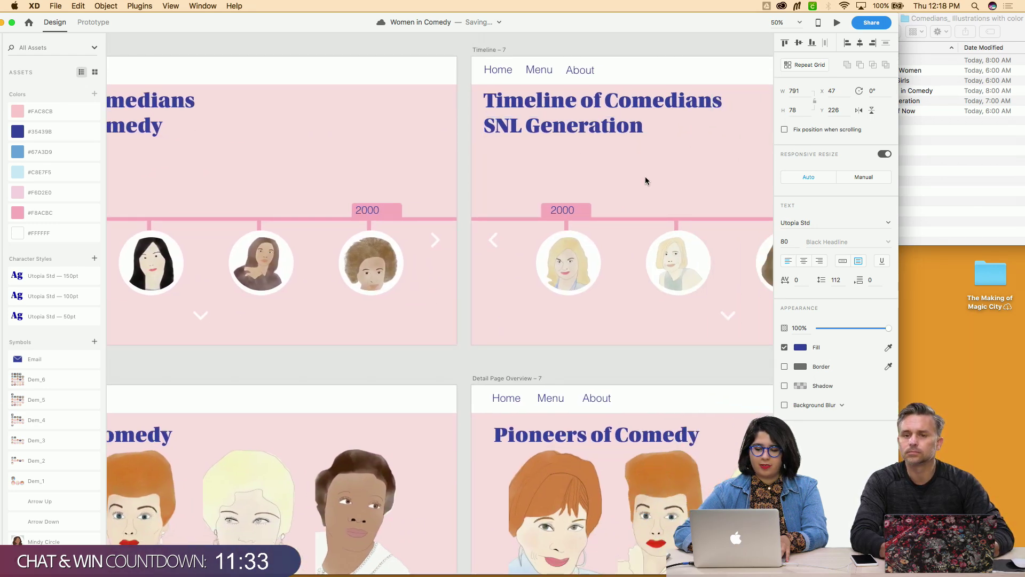
pyautogui.hscroll(4, 645, 177)
pyautogui.hscroll(13, 645, 177)
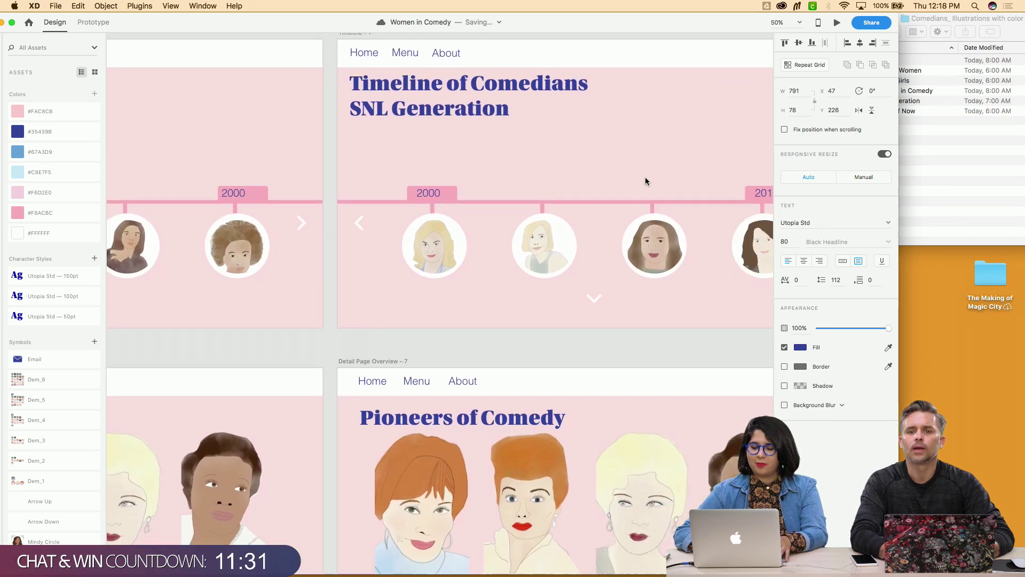
# Replace the subtitle on the Timeline – 6 artboard with Ladies of Now
pyautogui.hscroll(3, 645, 177)
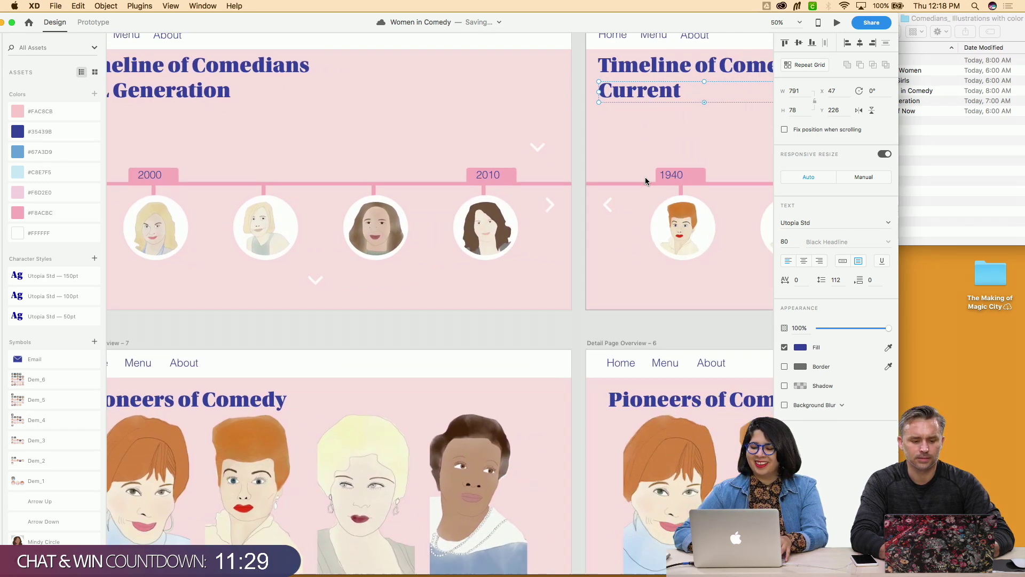
pyautogui.hscroll(6, 683, 103)
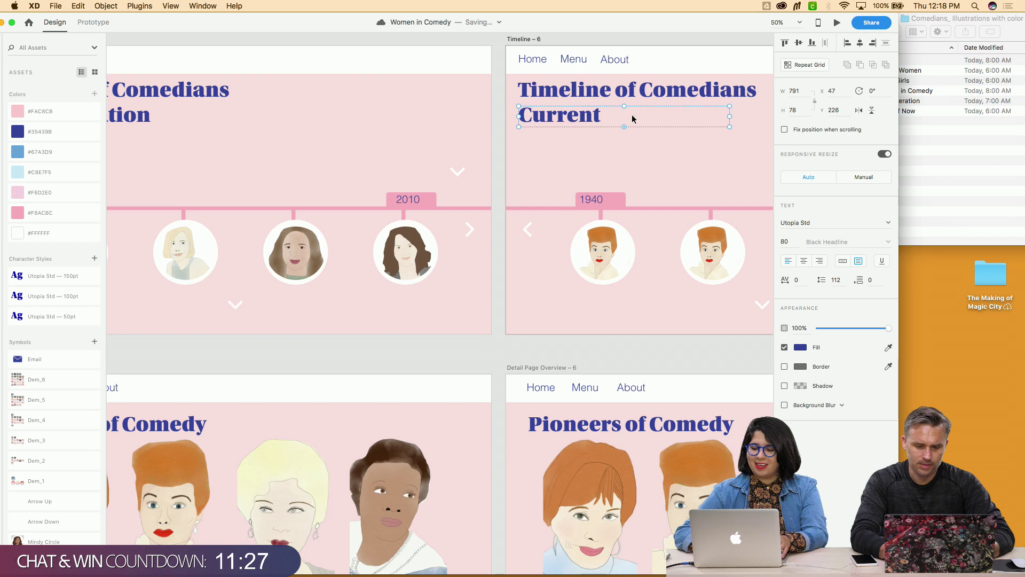
pyautogui.doubleClick(632, 119)
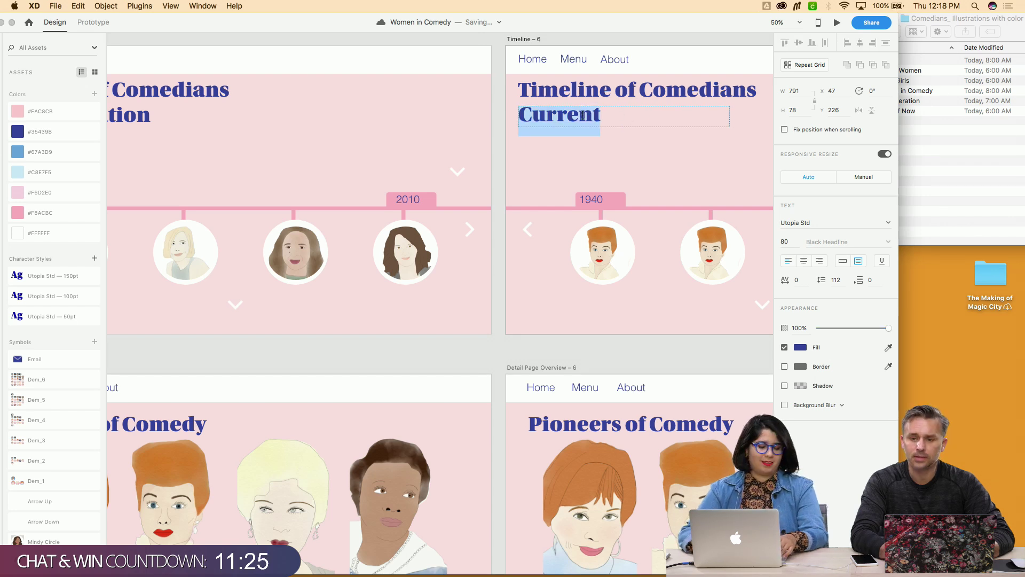
pyautogui.write('P')
pyautogui.press('BackSpace')
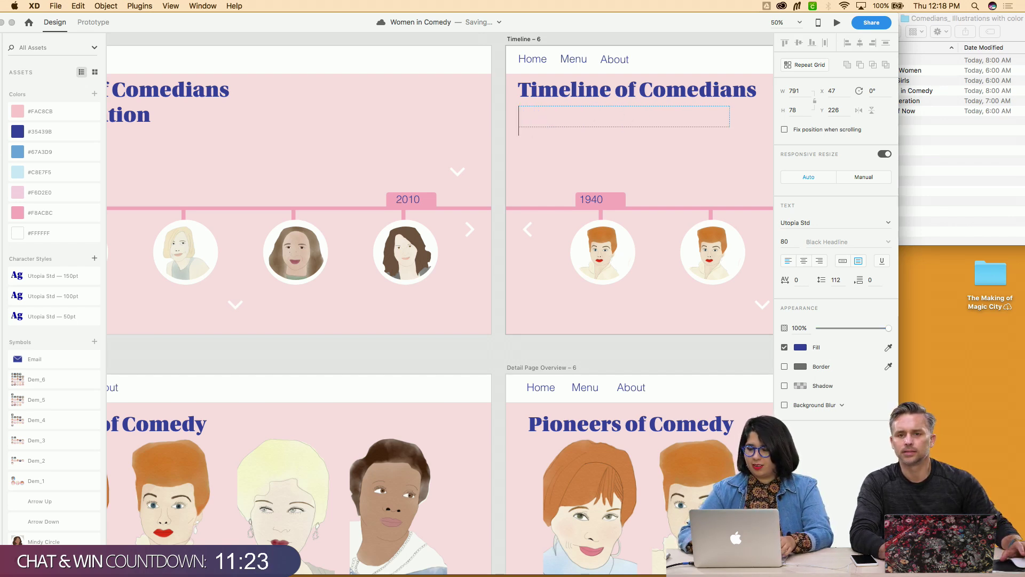
pyautogui.write('Ladies of Now')
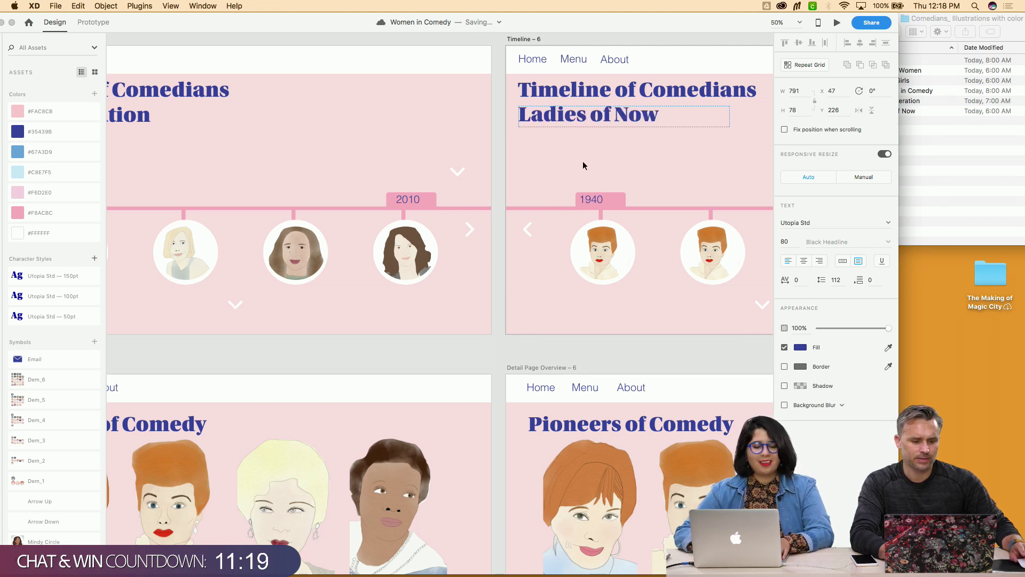
pyautogui.press('Escape')
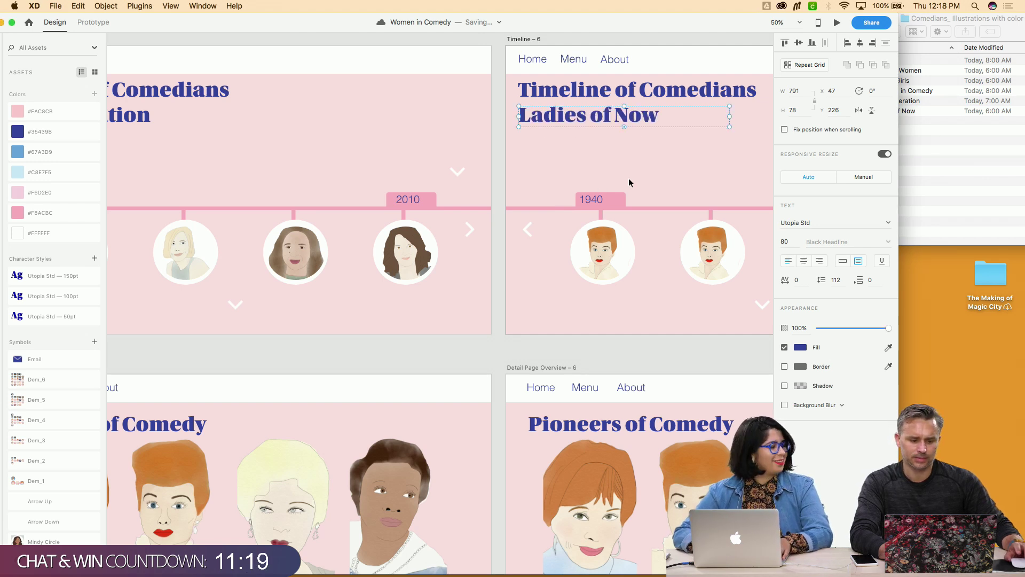
# Open the 06Ladies of Now folder and place Ilana.png in the first circle of the Timeline – 6 artboard
pyautogui.click(917, 131)
pyautogui.doubleClick(881, 111)
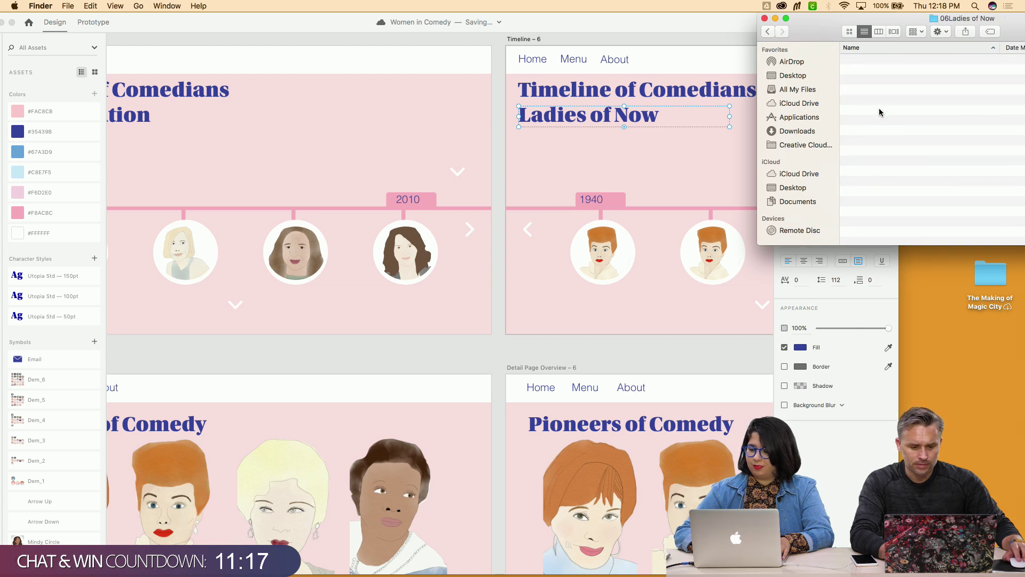
pyautogui.click(608, 257)
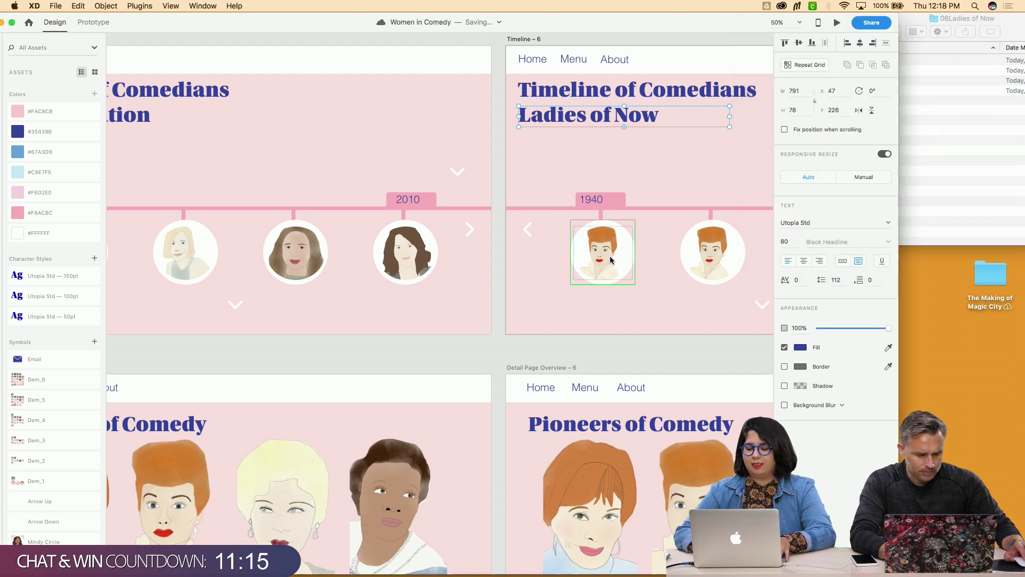
pyautogui.click(986, 133)
pyautogui.moveTo(889, 61); pyautogui.dragTo(660, 201)
pyautogui.moveTo(778, 102); pyautogui.dragTo(797, 57)
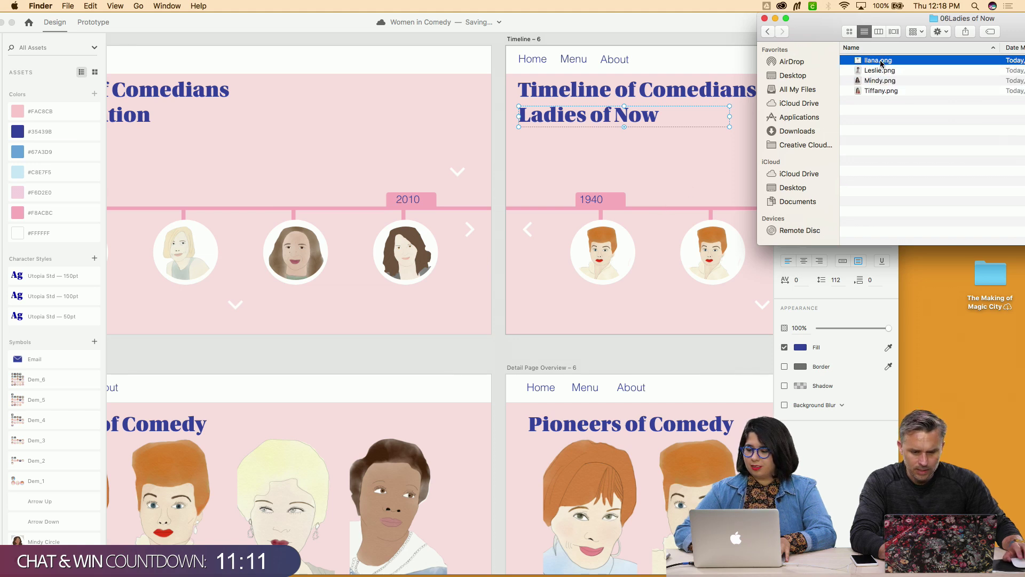
pyautogui.moveTo(881, 63); pyautogui.dragTo(602, 256)
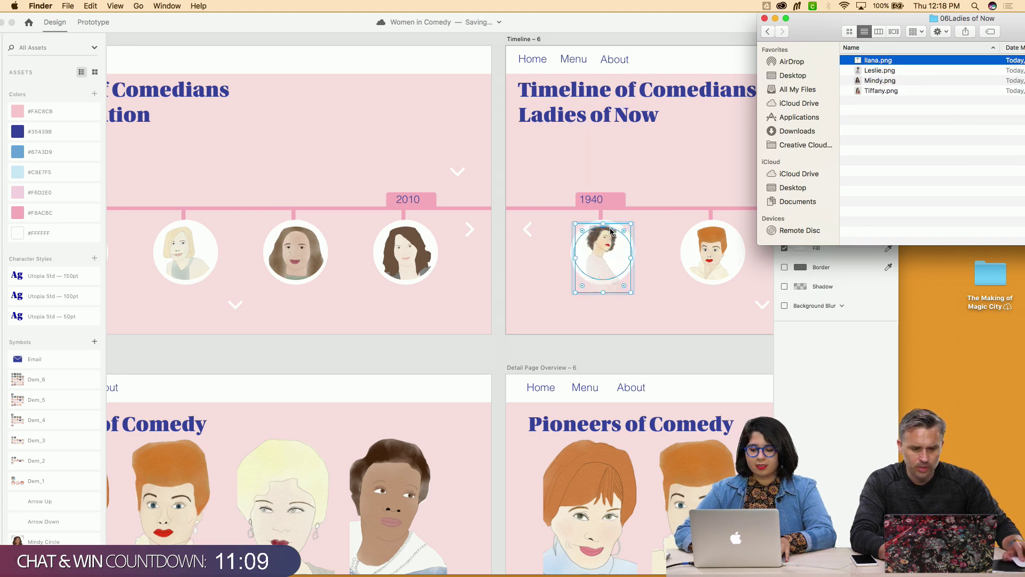
pyautogui.click(668, 315)
# Try to nudge the Ilana illustration inside the first timeline circle, and undo the shift
pyautogui.click(601, 264)
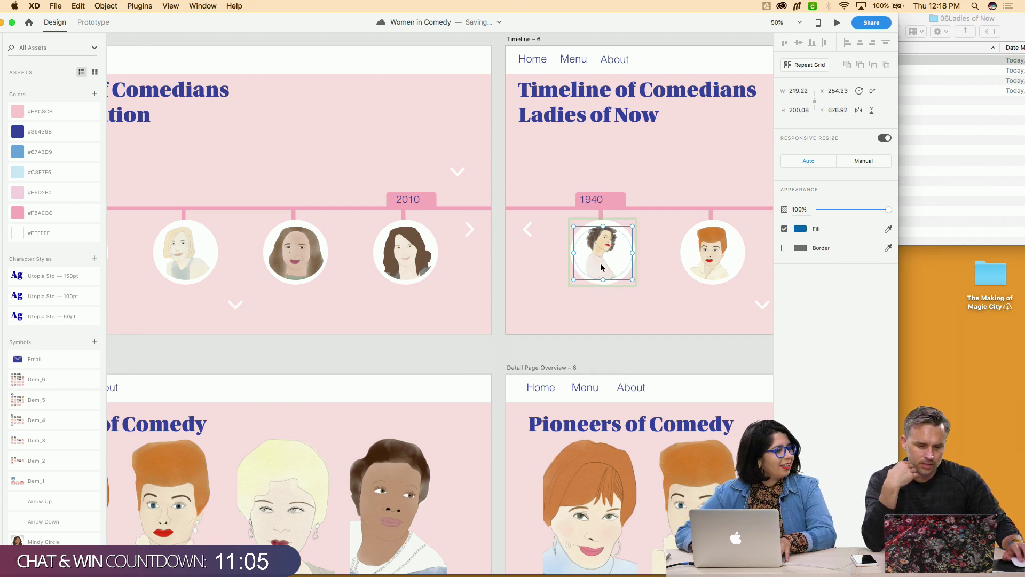
pyautogui.moveTo(601, 263); pyautogui.dragTo(600, 263)
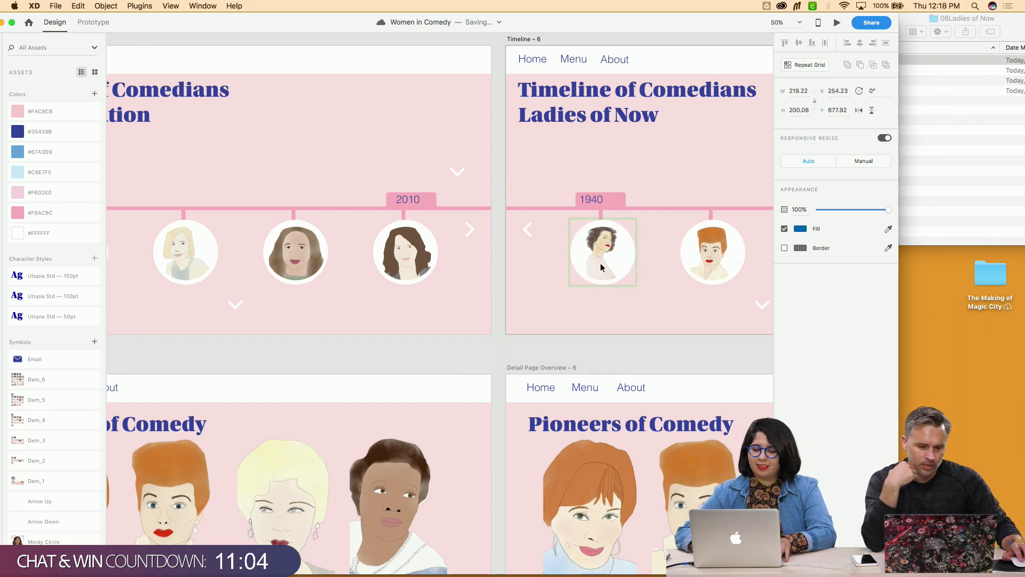
pyautogui.click(663, 323)
pyautogui.press('super+z')
pyautogui.click(650, 320)
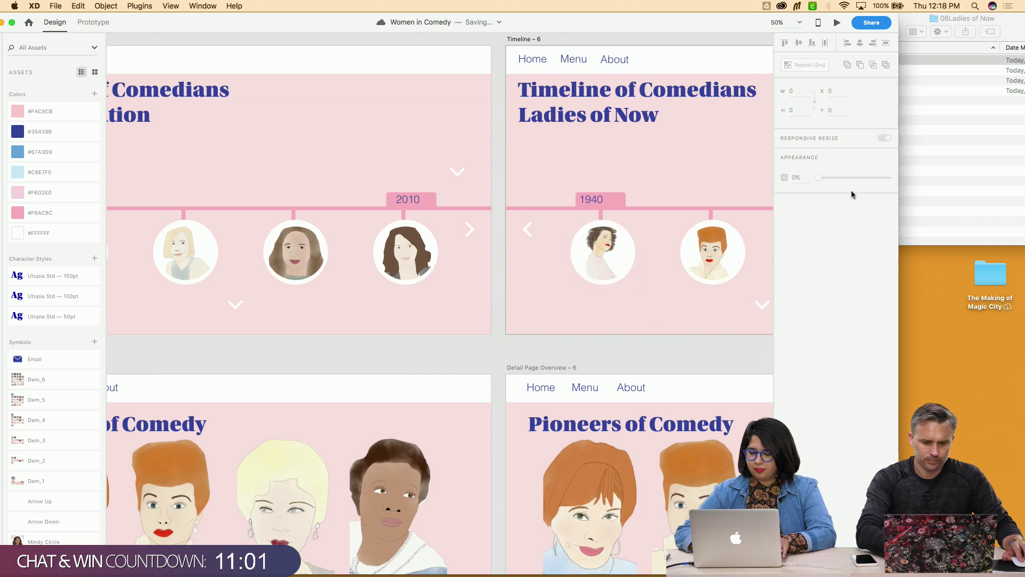
# Place Leslie.png in the second circle of the Ladies of Now timeline
pyautogui.click(925, 188)
pyautogui.click(878, 71)
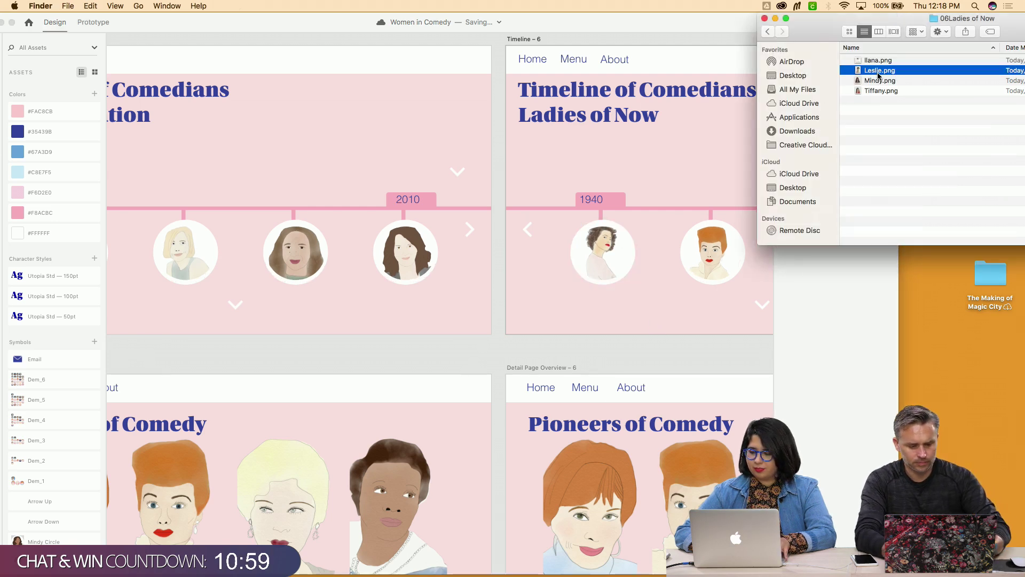
pyautogui.moveTo(879, 74); pyautogui.dragTo(710, 259)
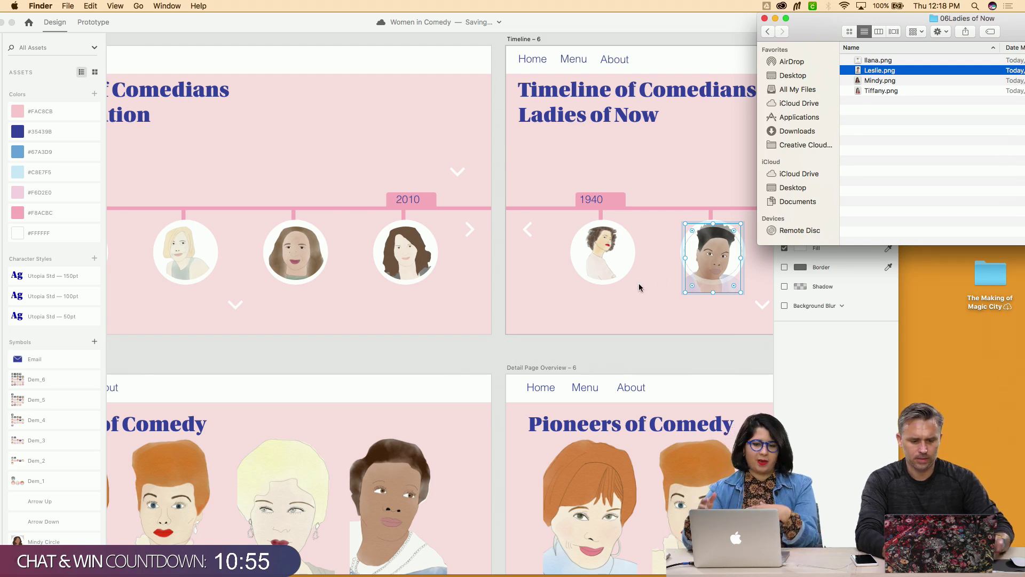
pyautogui.click(674, 333)
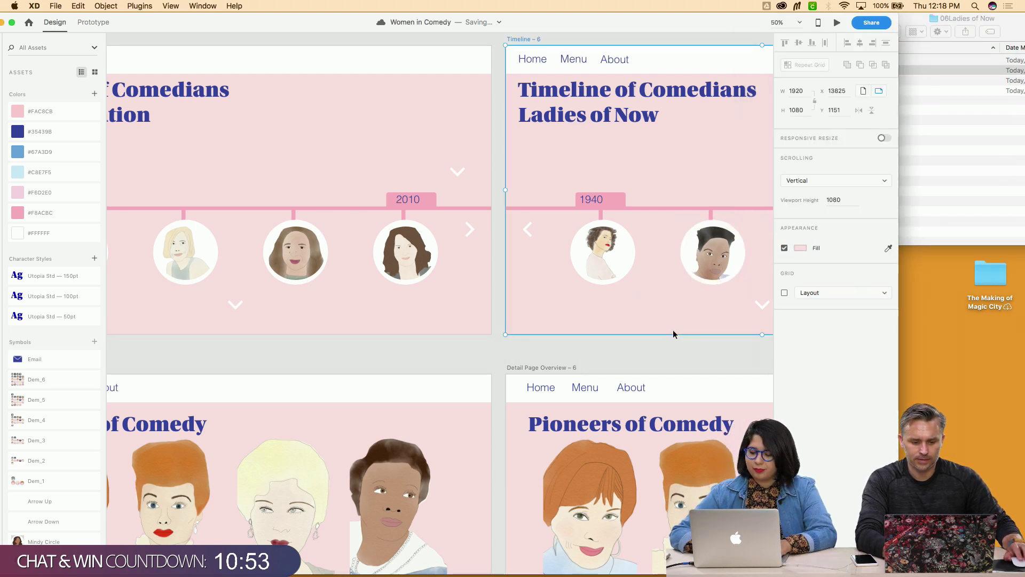
# Place Mindy.png in the third circle of the Ladies of Now timeline
pyautogui.hscroll(5, 673, 334)
pyautogui.click(973, 191)
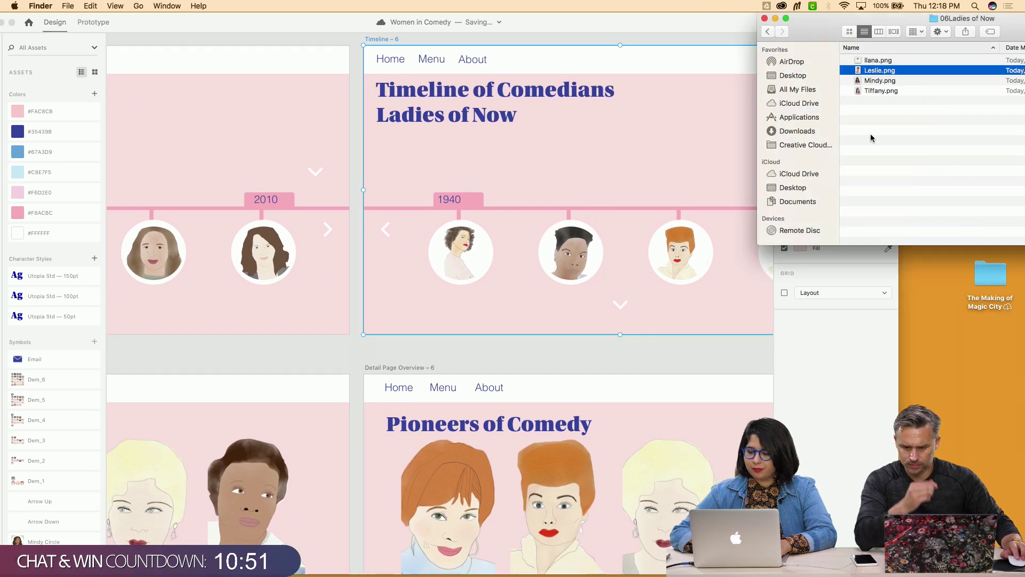
pyautogui.moveTo(880, 80); pyautogui.dragTo(700, 249)
pyautogui.click(707, 310)
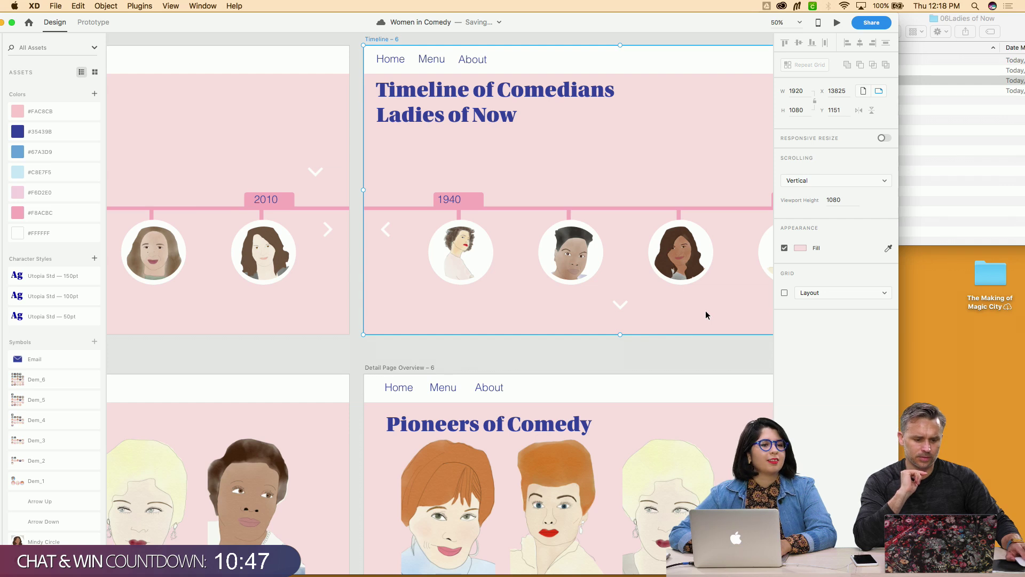
# Fill the fourth circle of the Ladies of Now timeline, under the 1960 label, with Tiffany.png
pyautogui.hscroll(6, 707, 317)
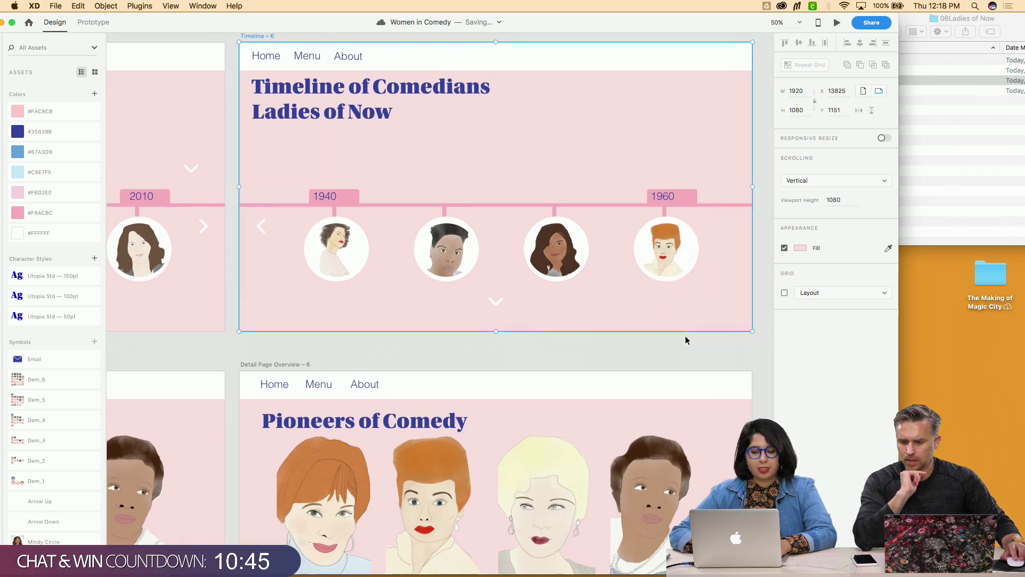
pyautogui.click(937, 205)
pyautogui.moveTo(881, 91); pyautogui.dragTo(637, 243)
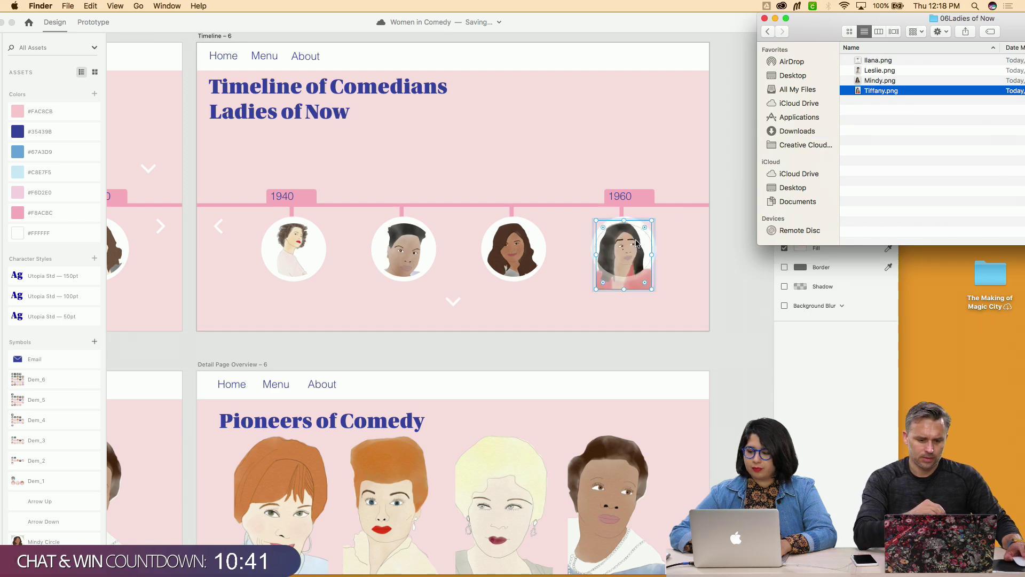
pyautogui.click(652, 311)
pyautogui.scroll(-5, 642, 316)
pyautogui.hscroll(-9, 642, 316)
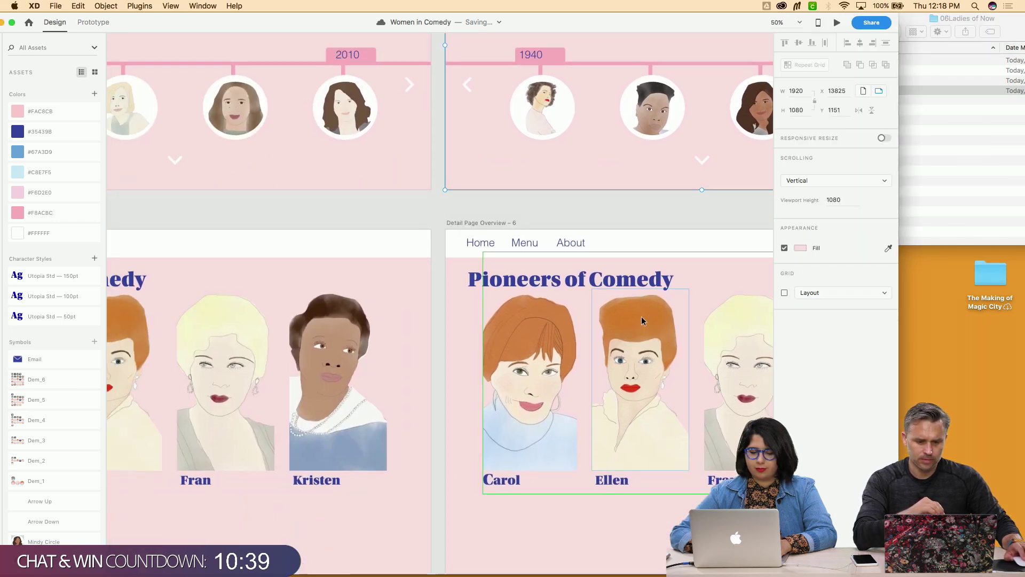
pyautogui.scroll(-3, 643, 321)
pyautogui.hscroll(10, 643, 320)
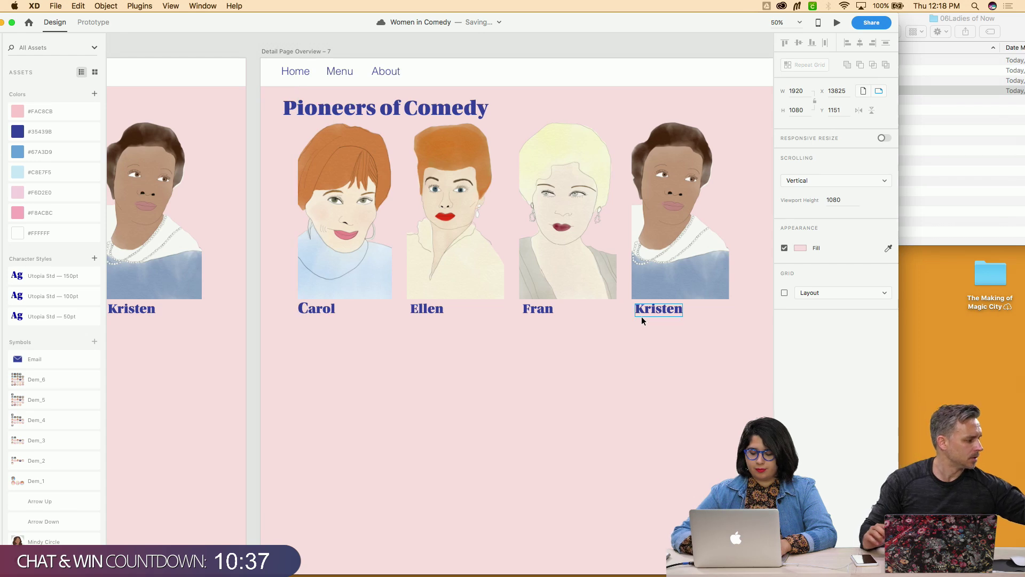
pyautogui.press('super+minus')
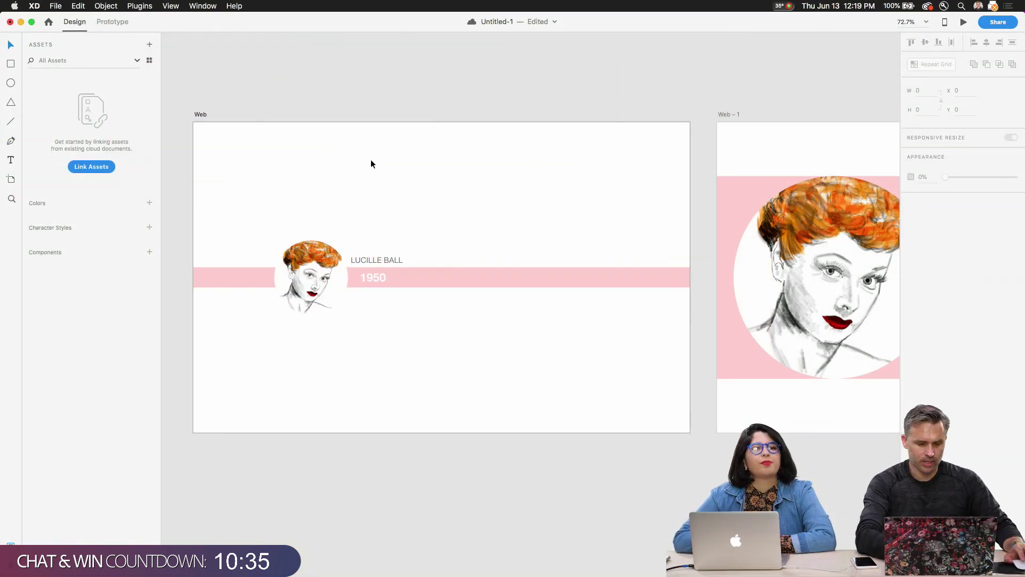
# In the Untitled-1 document, recolor the pink timeline bar behind the 1950 label to a darker red
pyautogui.scroll(3, 361, 219)
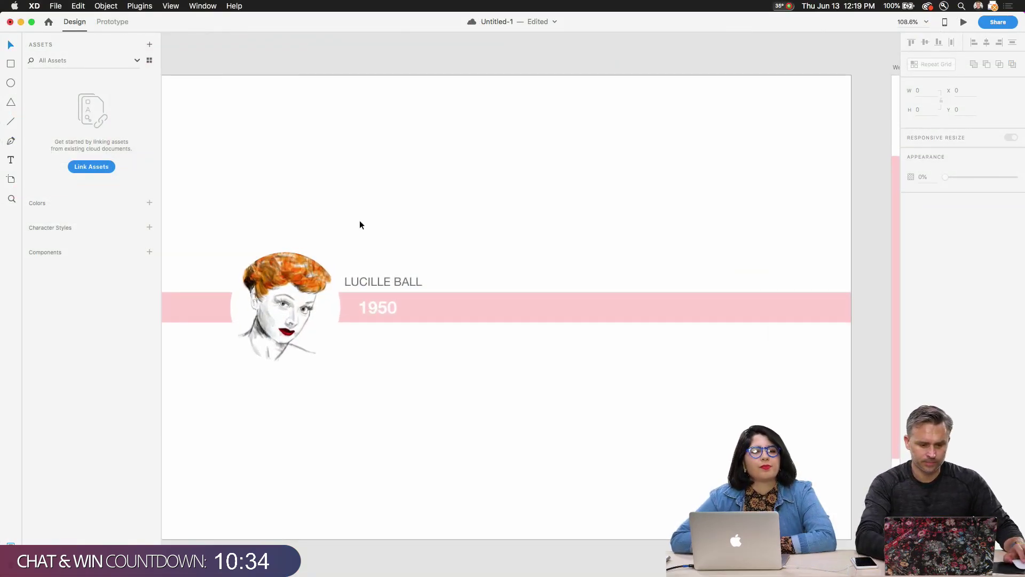
pyautogui.click(377, 309)
pyautogui.scroll(2, 404, 336)
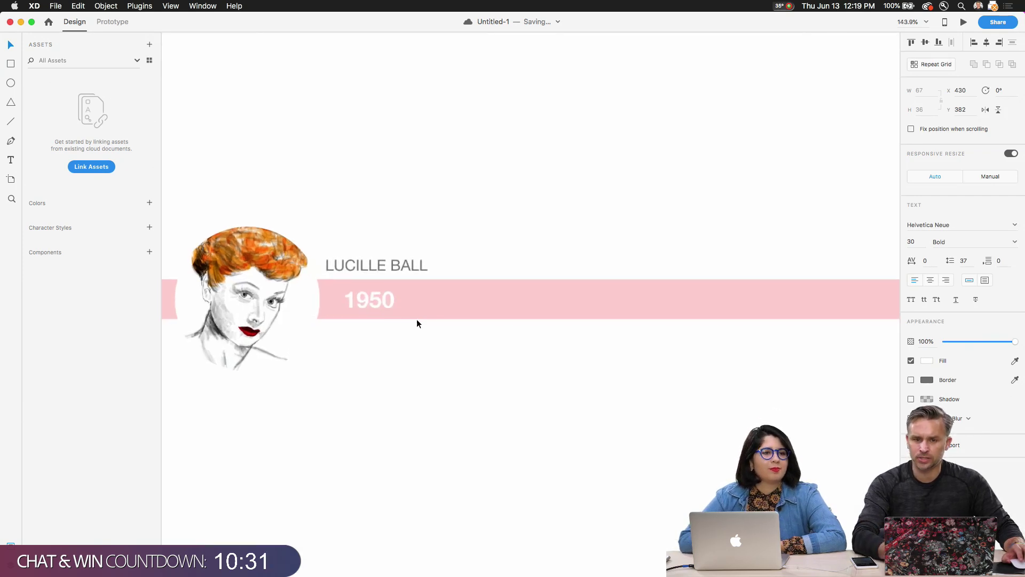
pyautogui.click(439, 310)
pyautogui.click(927, 264)
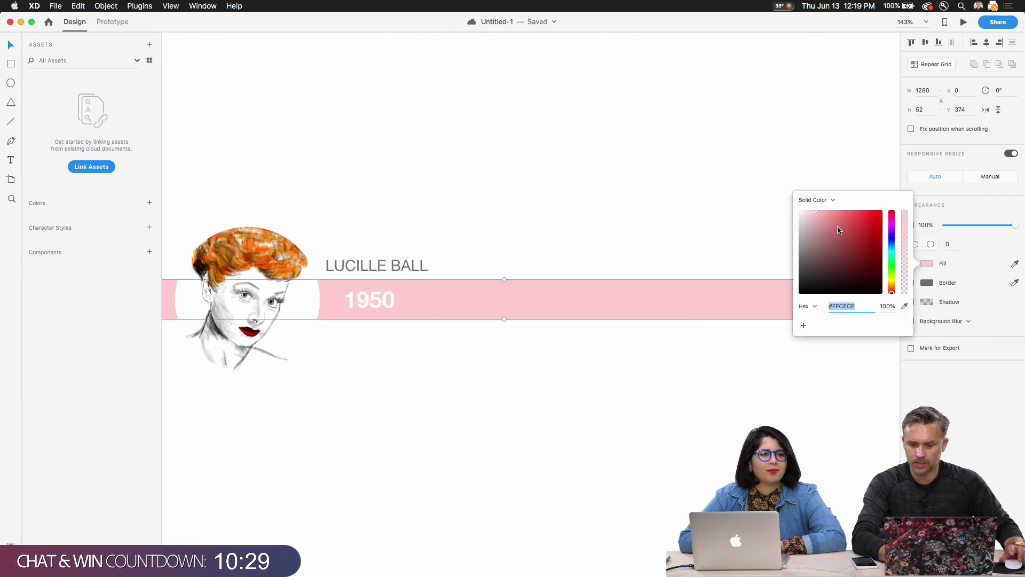
pyautogui.click(846, 226)
pyautogui.click(629, 200)
# Try duplicating the 1950 label next to the original on the red bar, and undo the copy
pyautogui.click(365, 303)
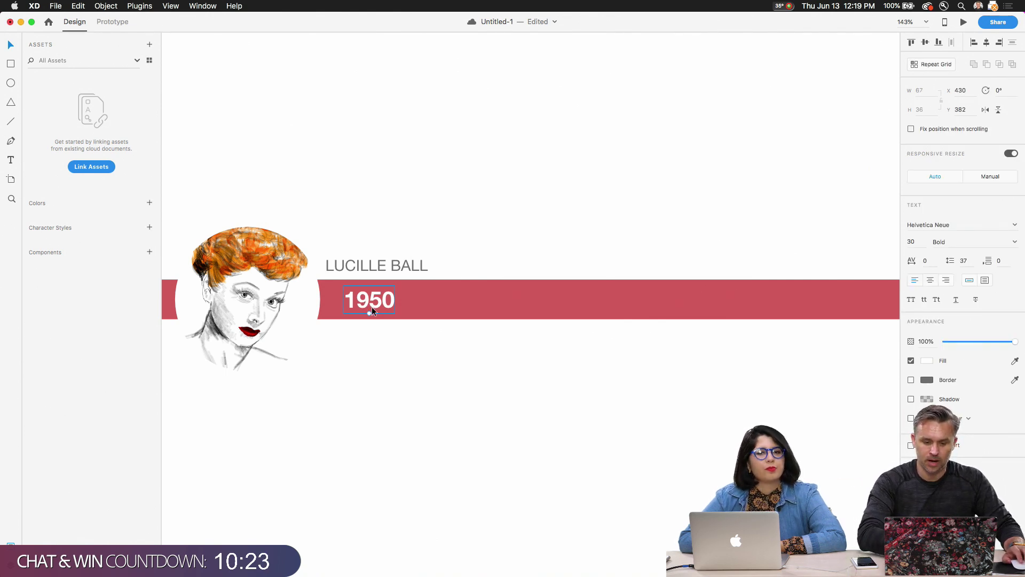
pyautogui.moveTo(371, 306); pyautogui.dragTo(441, 303)
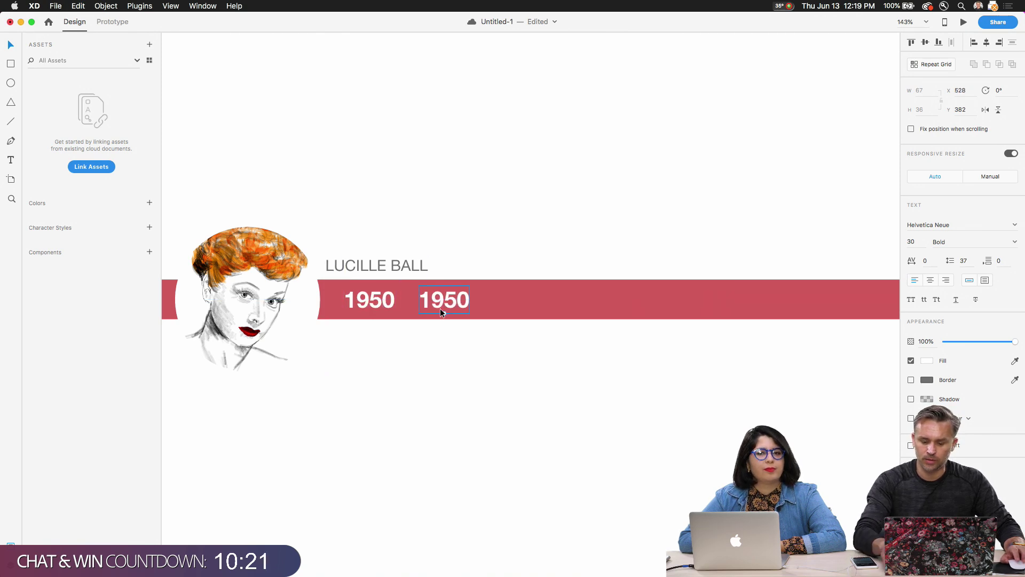
pyautogui.press('super+z')
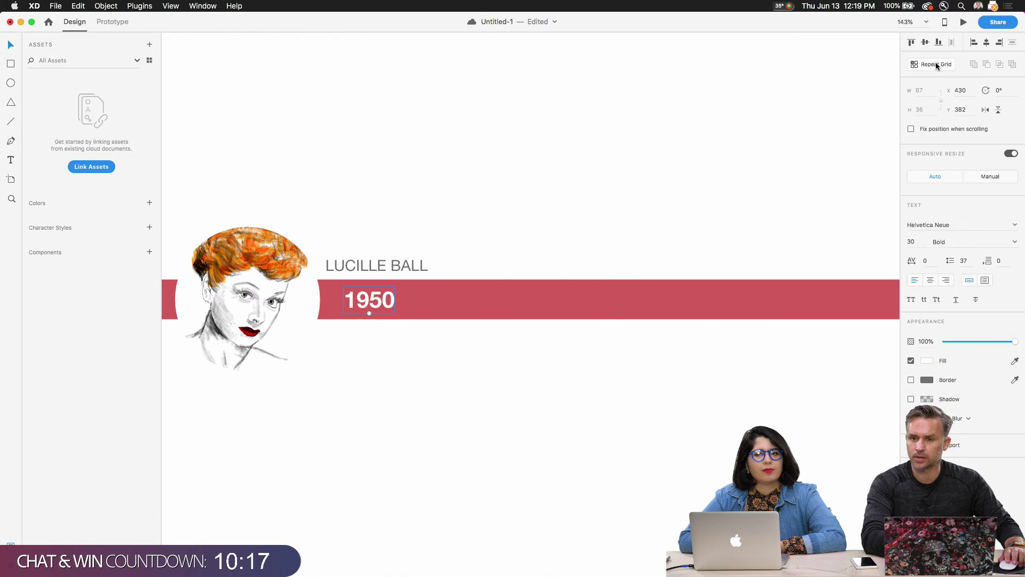
# Turn the 1950 label into a horizontal Repeat Grid about 774 wide, with nine labels along the red bar
pyautogui.click(936, 64)
pyautogui.moveTo(393, 299); pyautogui.dragTo(887, 300)
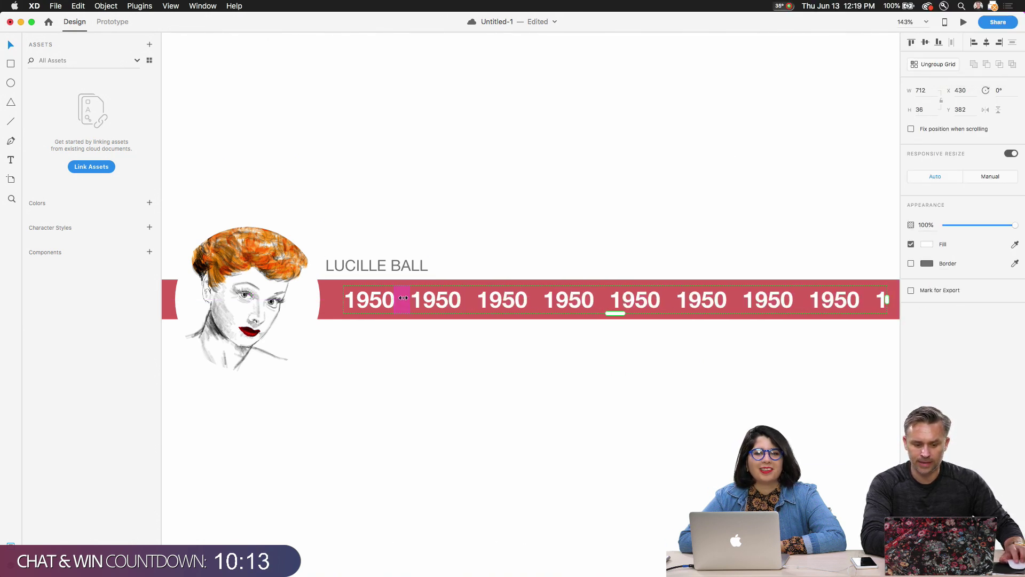
pyautogui.hscroll(6, 556, 384)
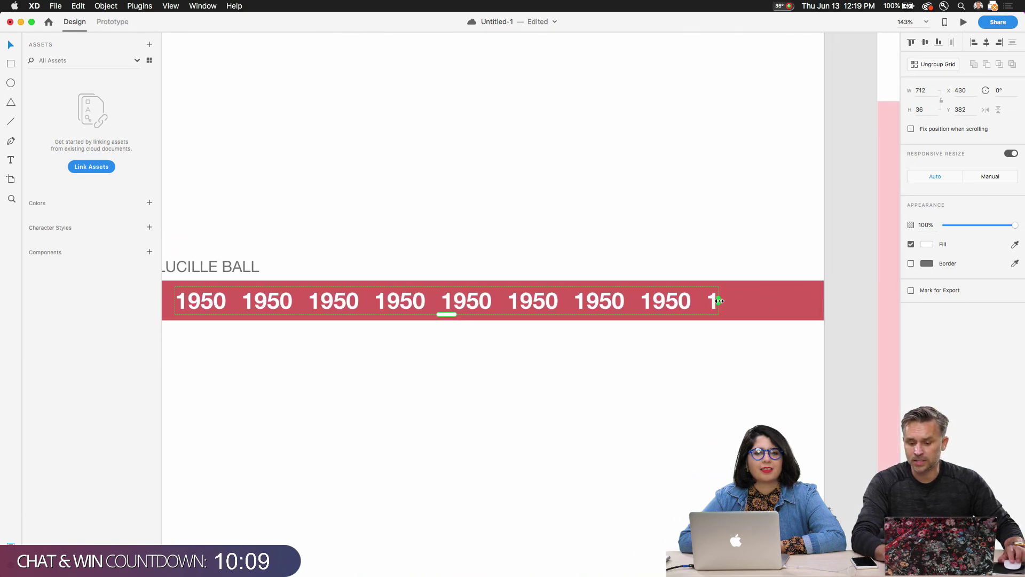
pyautogui.moveTo(719, 301); pyautogui.dragTo(766, 300)
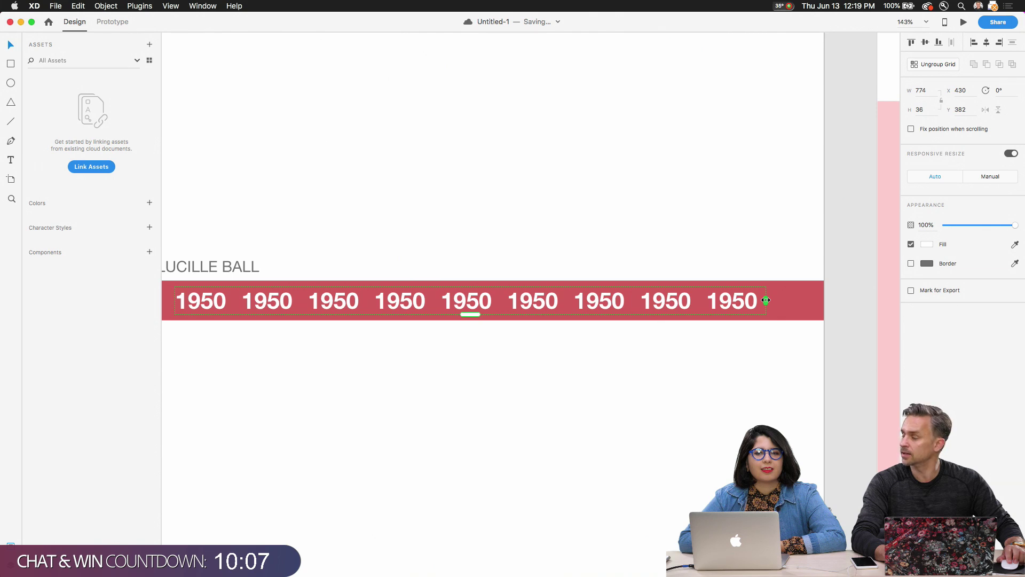
# Change the decade digit of the second 1950 label in the repeat grid to 6
pyautogui.hscroll(-3, 223, 233)
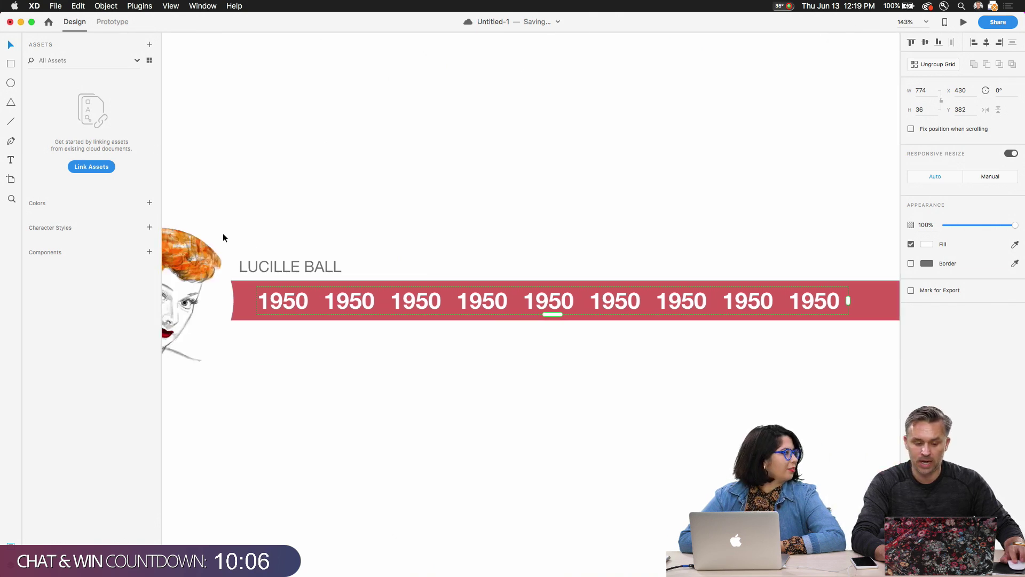
pyautogui.doubleClick(358, 304)
pyautogui.doubleClick(350, 303)
pyautogui.click(349, 303)
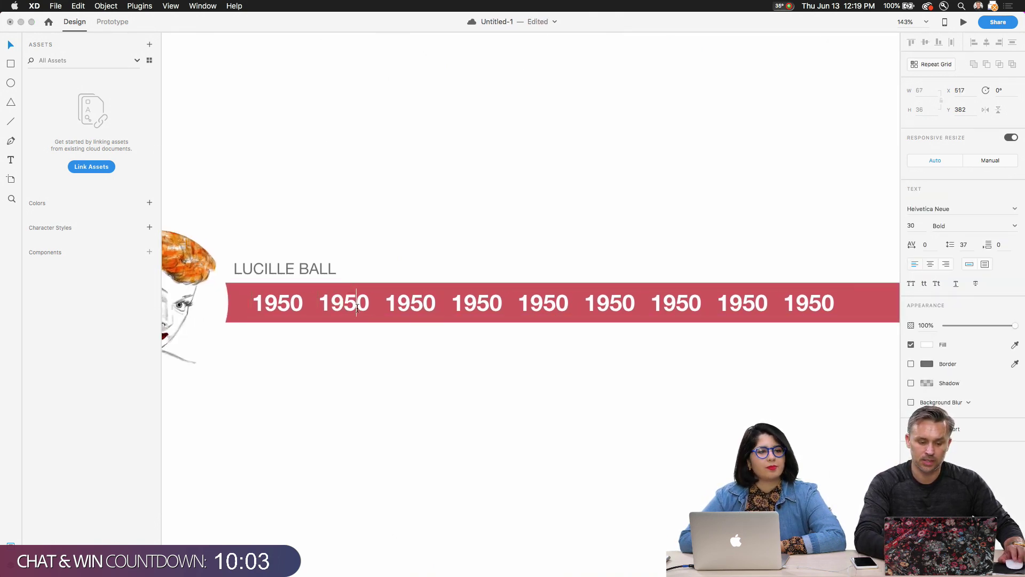
pyautogui.press('Delete')
pyautogui.write('6')
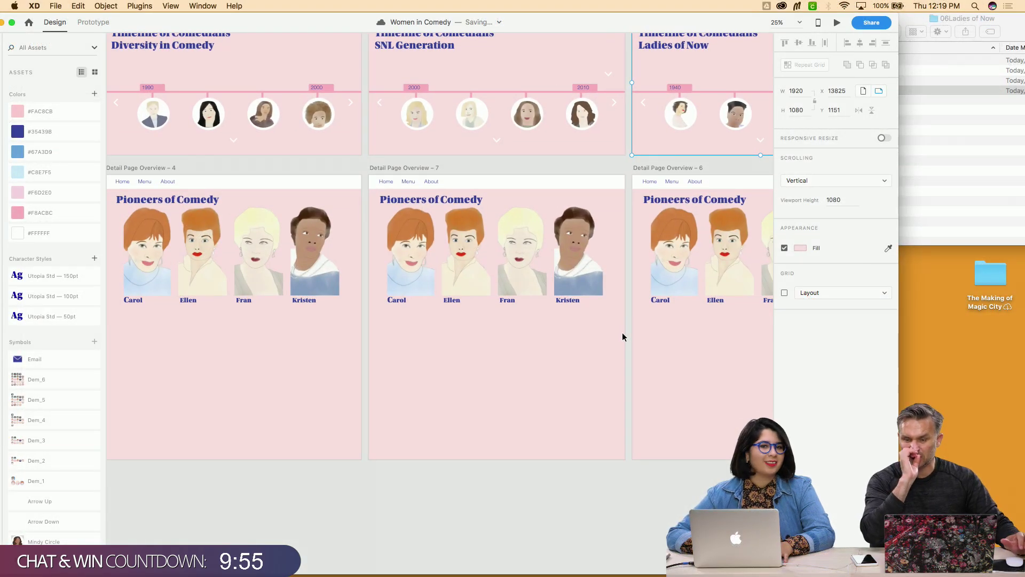
# Review the Women in Comedy timeline artboards and the Detail Page Overview artboards below them, comparing their titles and illustrations
pyautogui.hscroll(-10, 623, 334)
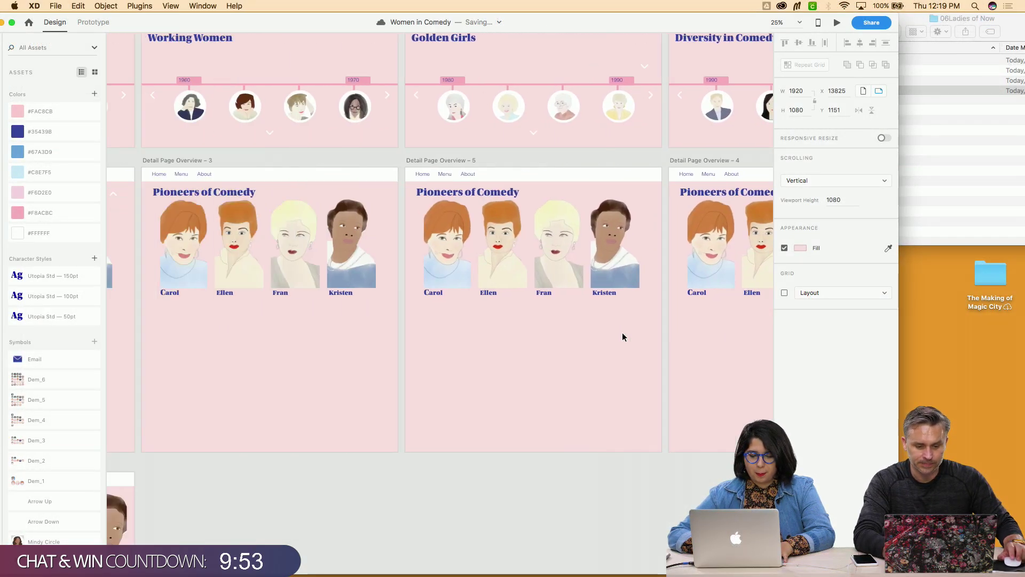
pyautogui.hscroll(-10, 622, 334)
pyautogui.scroll(3, 623, 334)
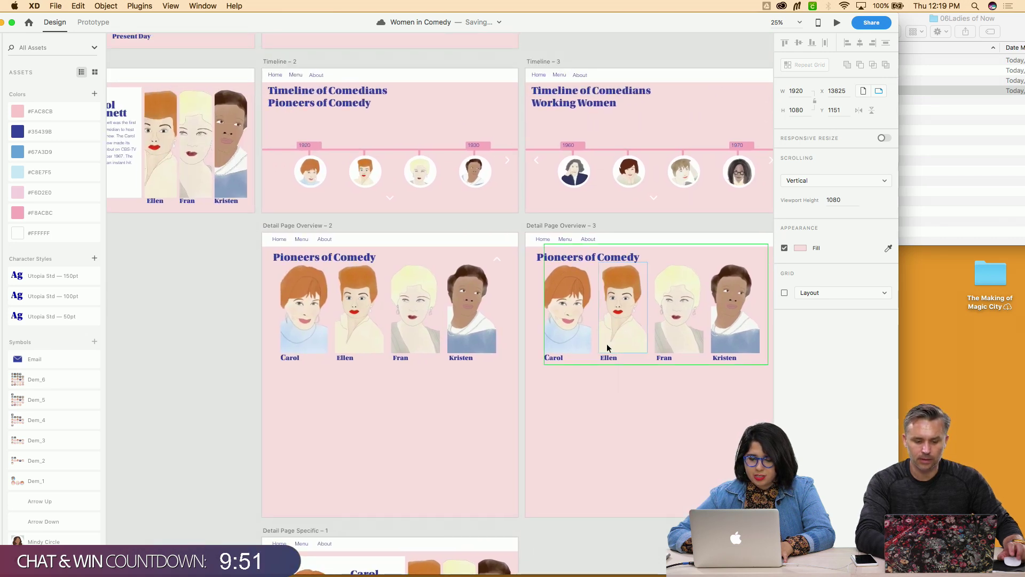
pyautogui.hscroll(10, 615, 262)
pyautogui.scroll(3, 615, 261)
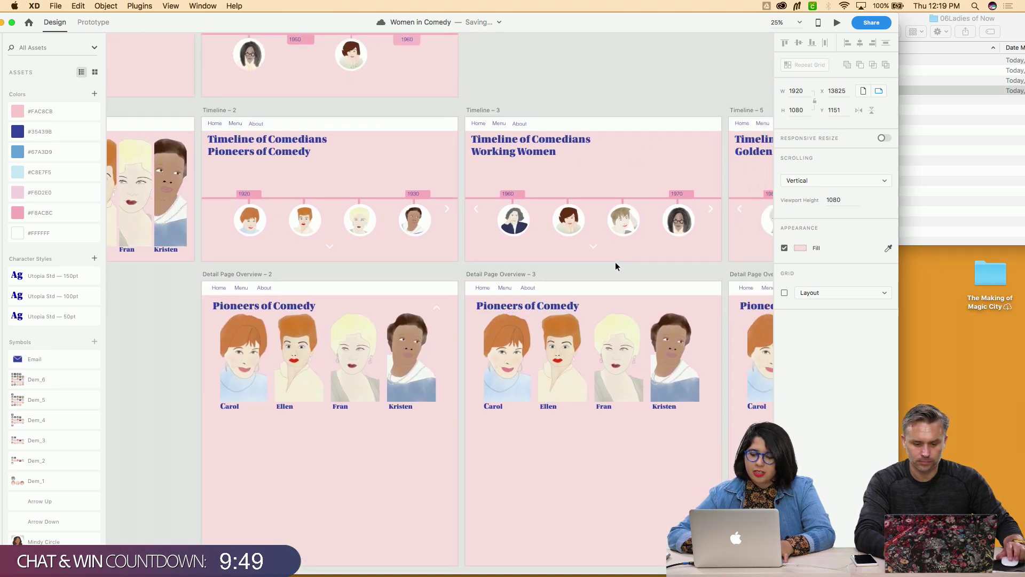
pyautogui.hscroll(15, 615, 266)
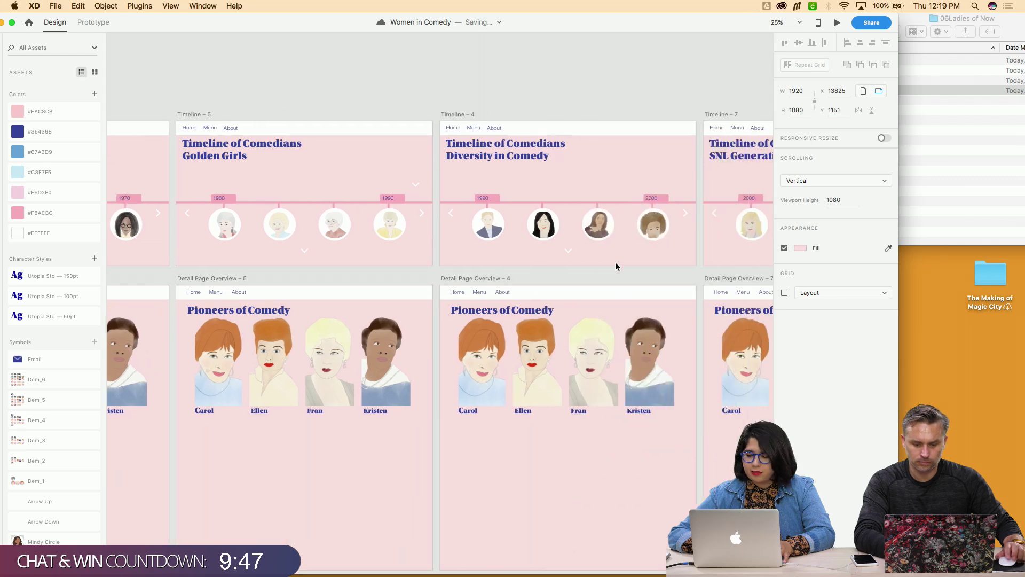
pyautogui.hscroll(-15, 615, 265)
pyautogui.scroll(-2, 615, 265)
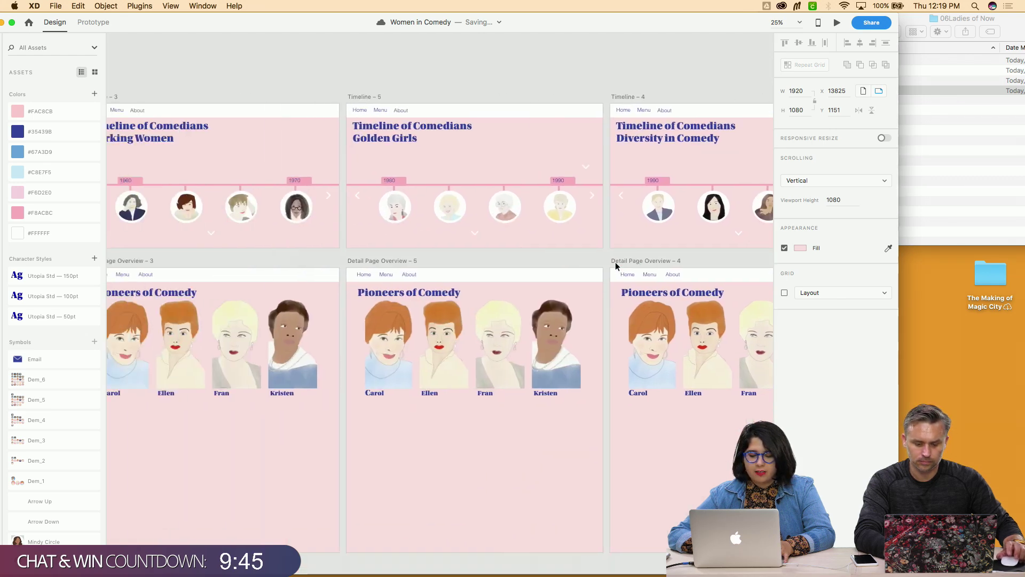
pyautogui.scroll(-2, 615, 266)
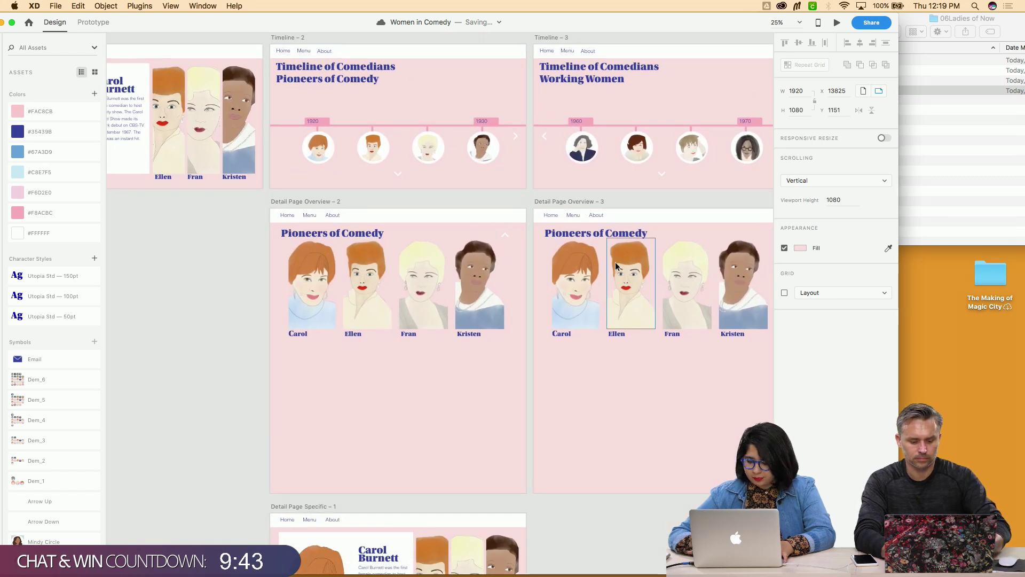
# Duplicate the Pioneers of Comedy heading below the portraits on the Detail Page Overview – 2 artboard and change its text to Demographics
pyautogui.scroll(3, 615, 266)
pyautogui.scroll(-8, 615, 265)
pyautogui.scroll(3, 615, 262)
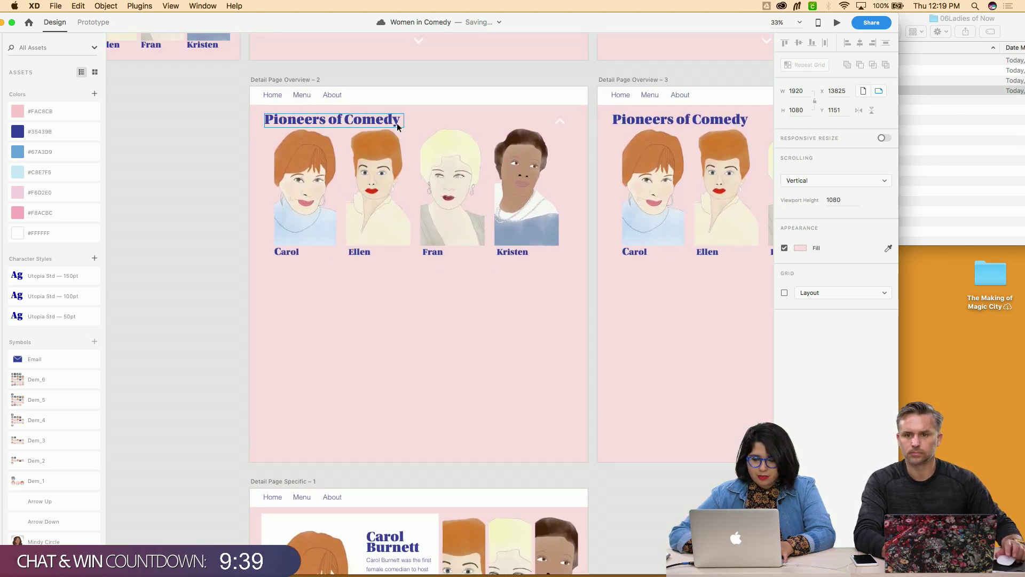
pyautogui.click(375, 121)
pyautogui.moveTo(376, 122); pyautogui.dragTo(379, 282)
pyautogui.press('Return')
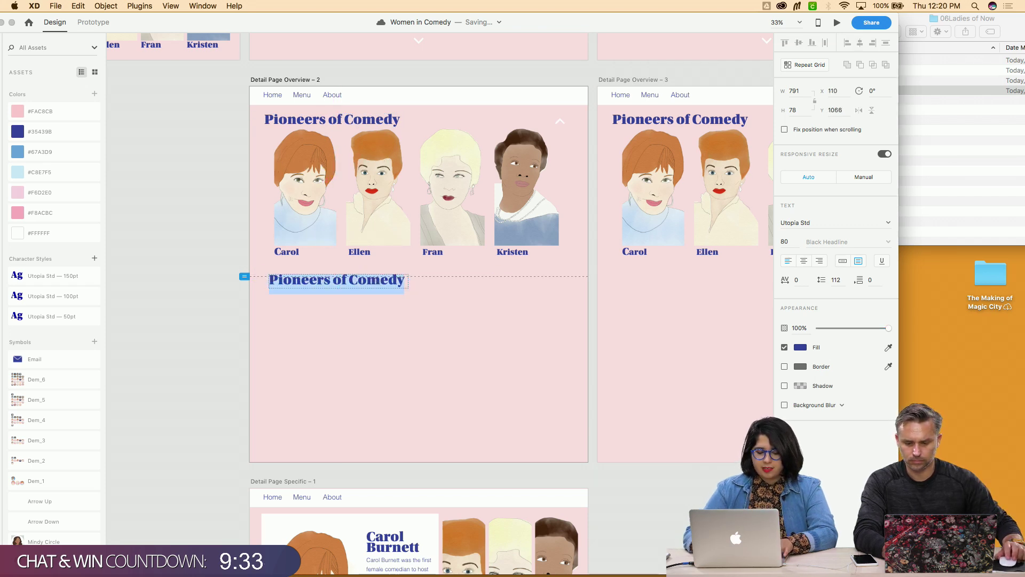
pyautogui.write('Demogra')
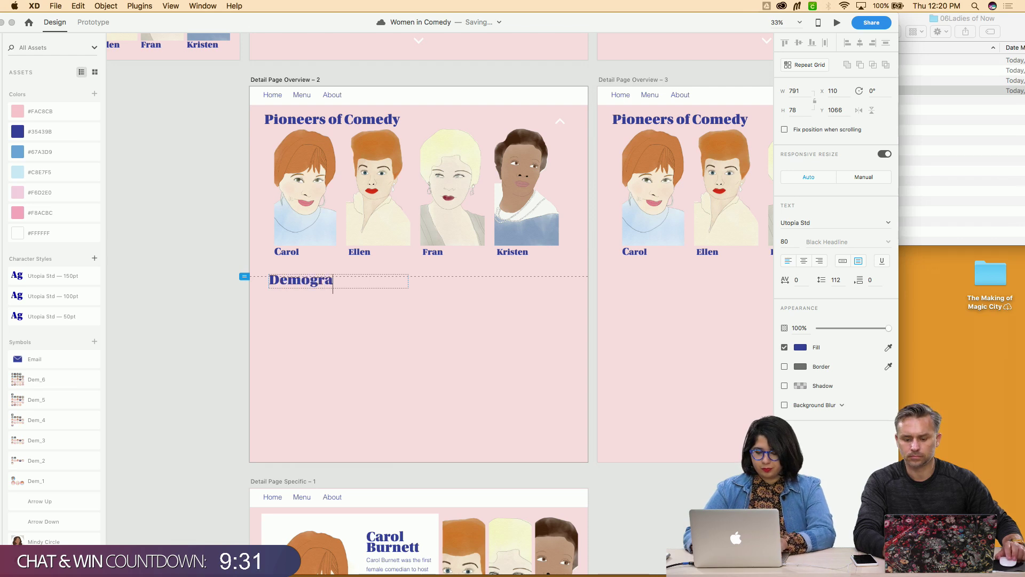
pyautogui.write('phics')
pyautogui.press('Escape')
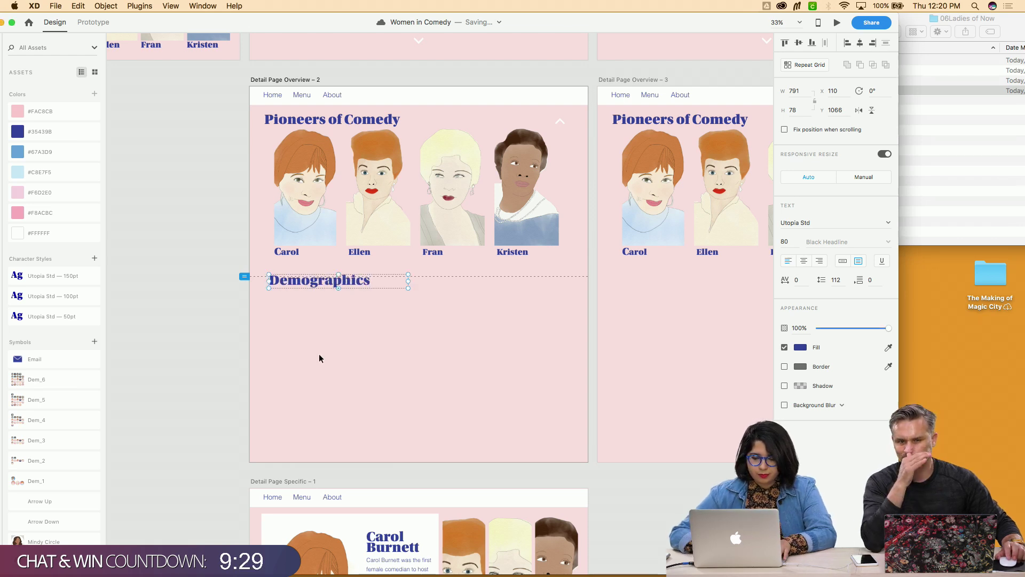
# Place the Dem_1 symbol from the document assets below the Demographics heading, at about X 177, Y 1243
pyautogui.click(319, 357)
pyautogui.scroll(-1, 66, 475)
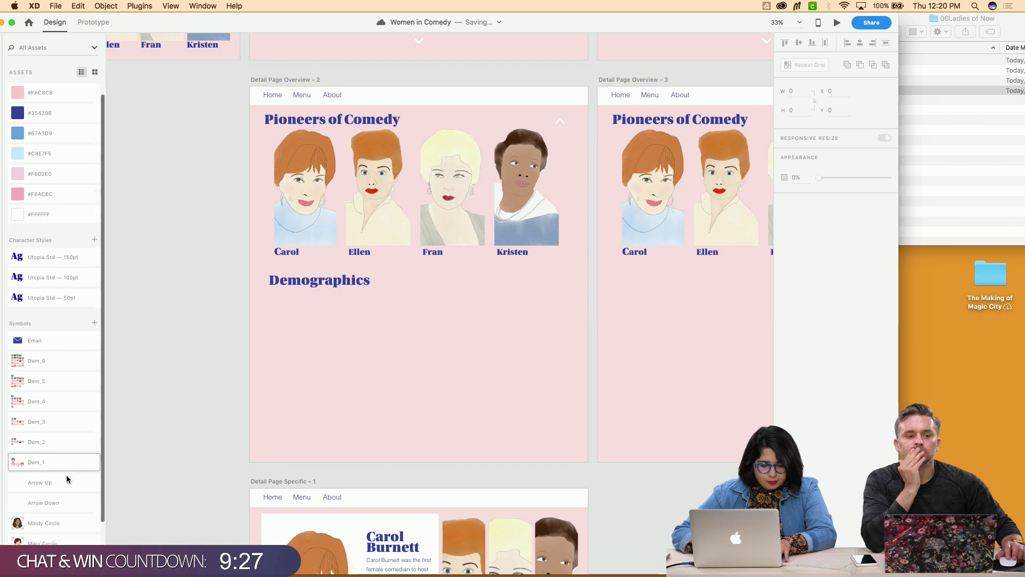
pyautogui.scroll(-3, 66, 475)
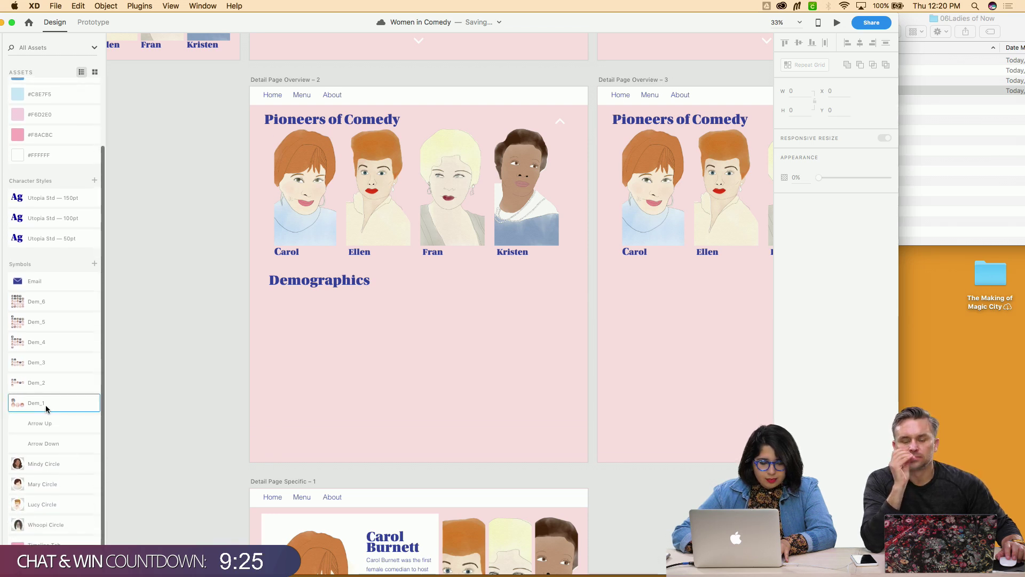
pyautogui.moveTo(127, 367); pyautogui.dragTo(304, 331)
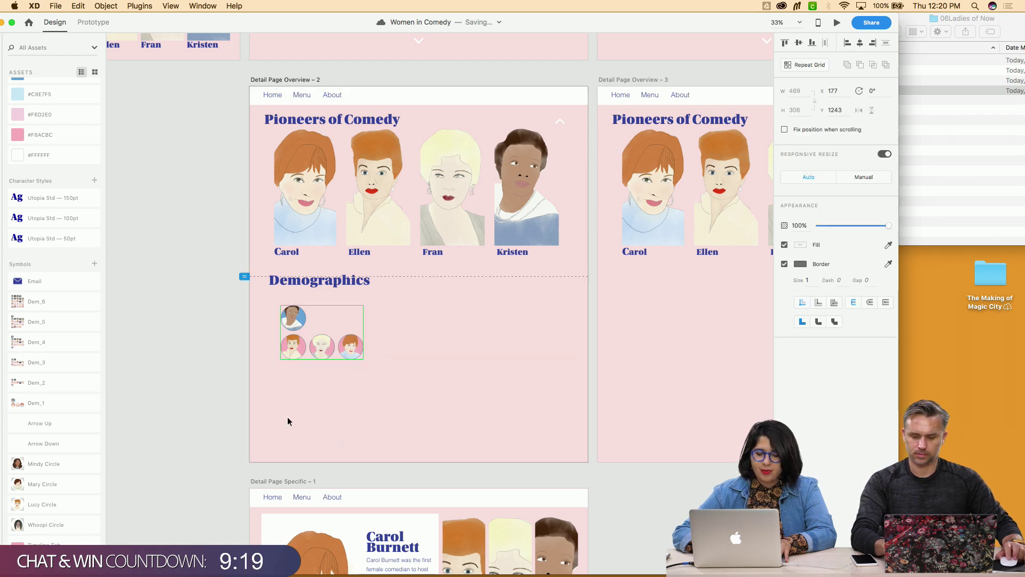
pyautogui.click(296, 403)
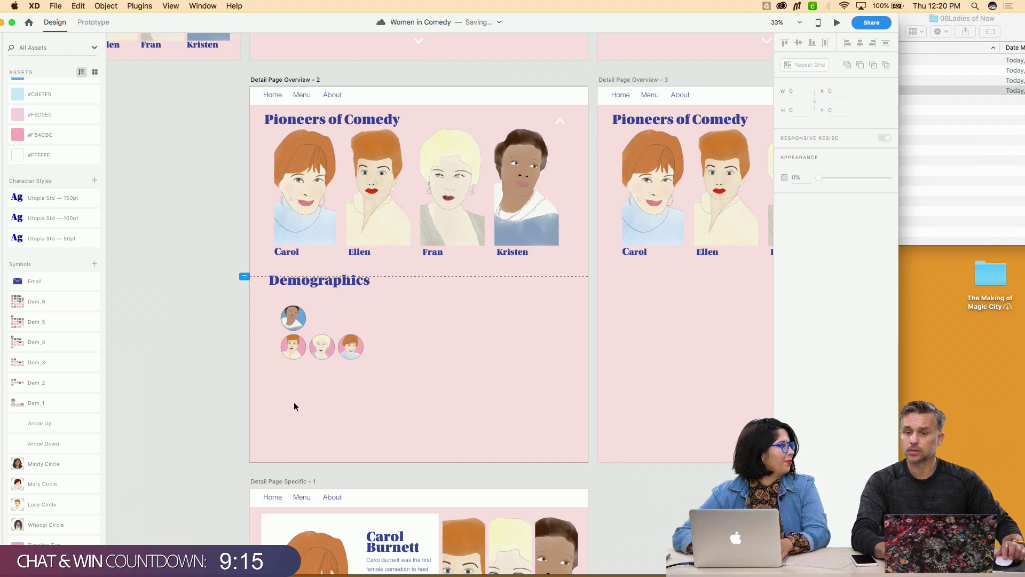
# Expand the design window so that it fills the whole screen
pyautogui.doubleClick(315, 347)
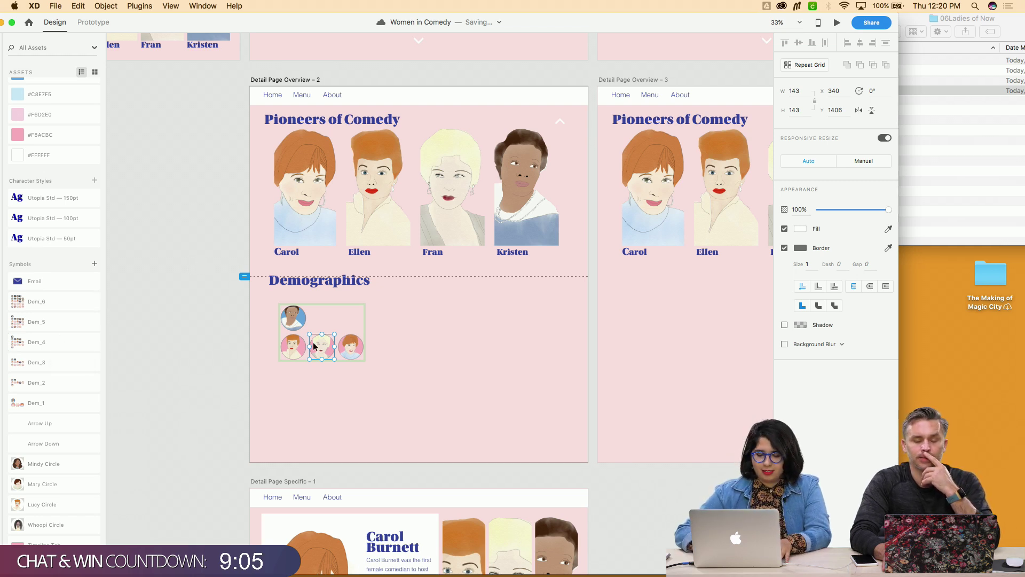
pyautogui.click(284, 322)
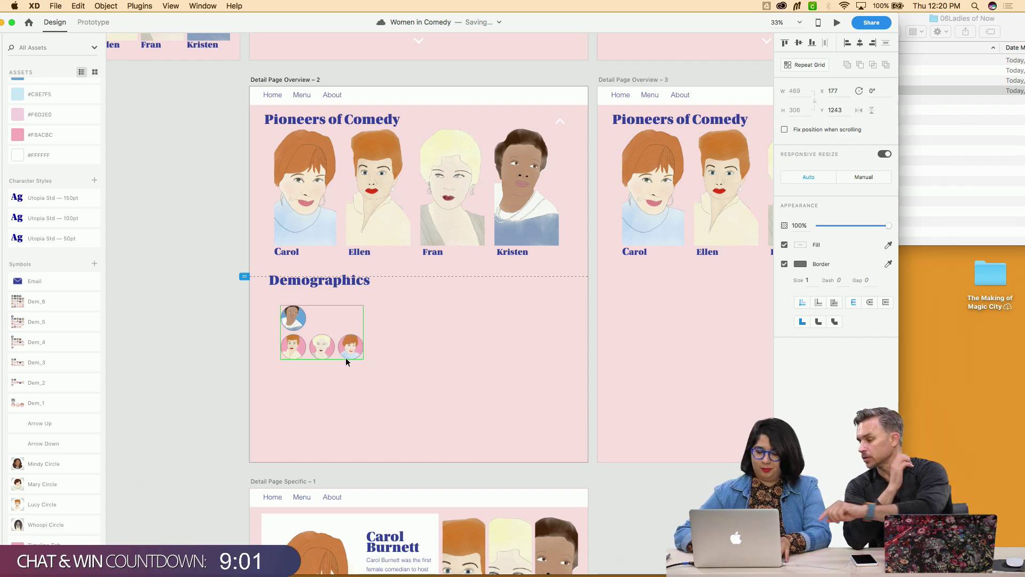
pyautogui.doubleClick(192, 19)
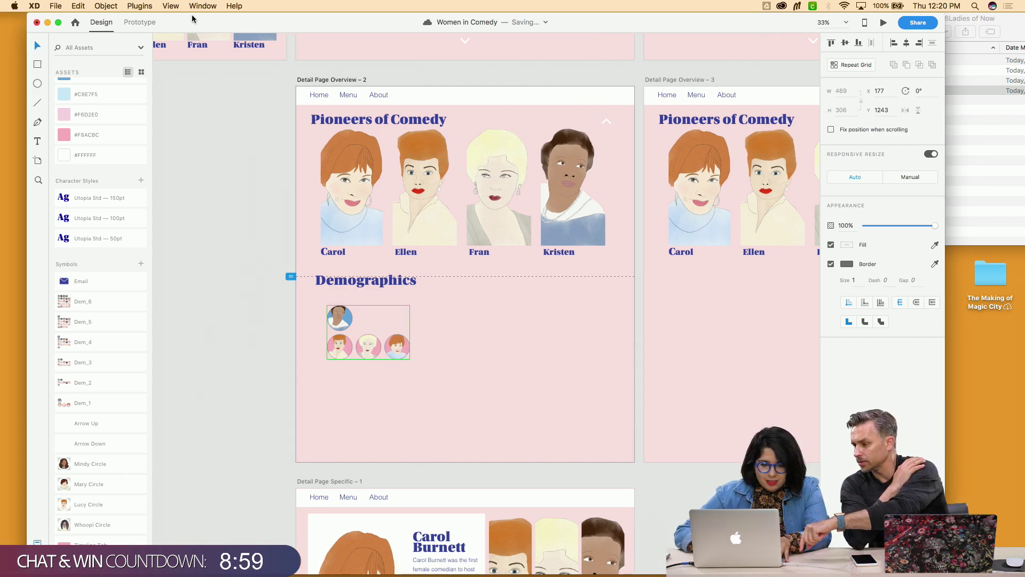
pyautogui.click(58, 22)
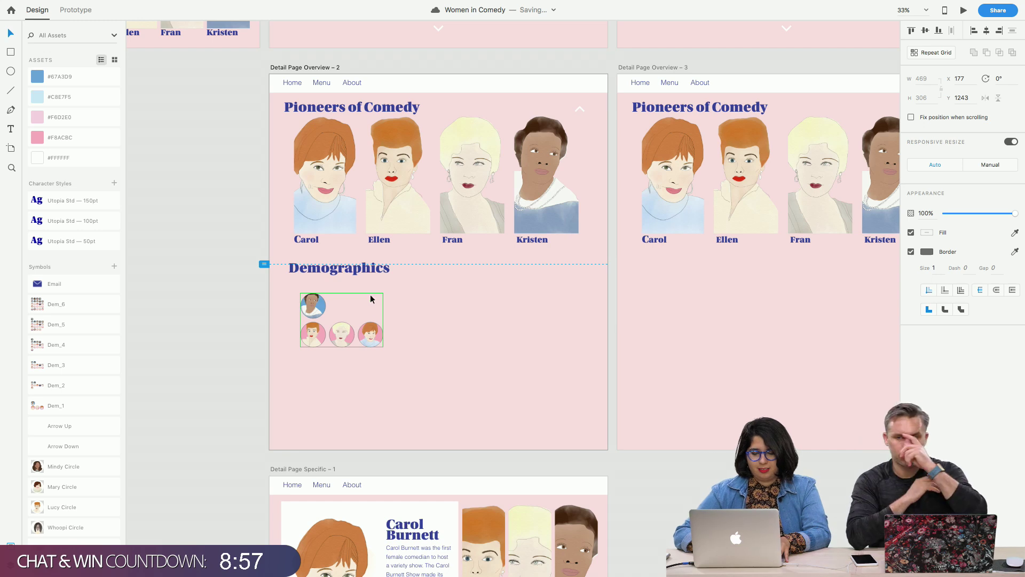
# Try to enlarge the placed Dem_1 symbol as a whole from its lower corner
pyautogui.click(370, 319)
pyautogui.click(314, 313)
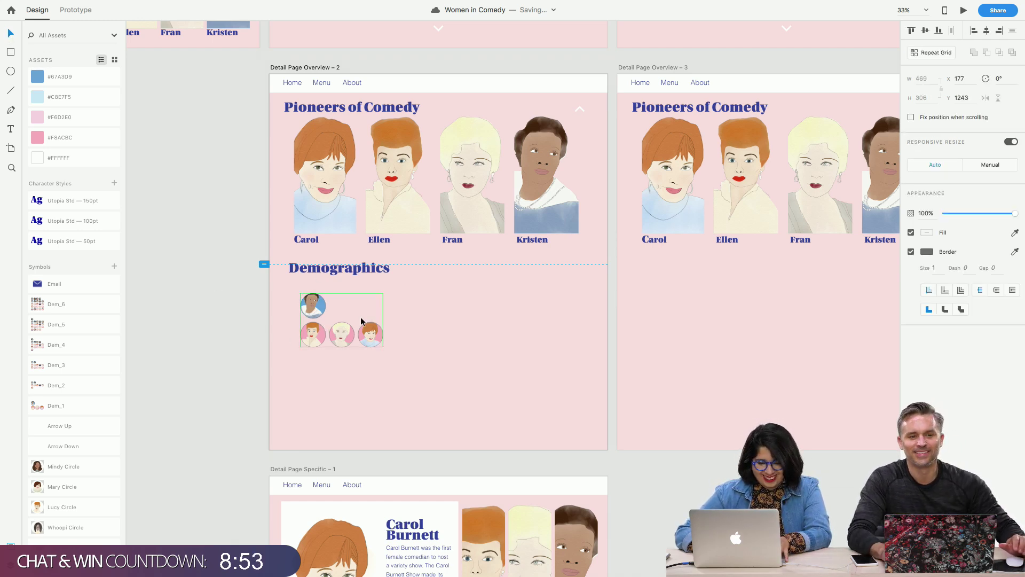
pyautogui.scroll(5, 353, 327)
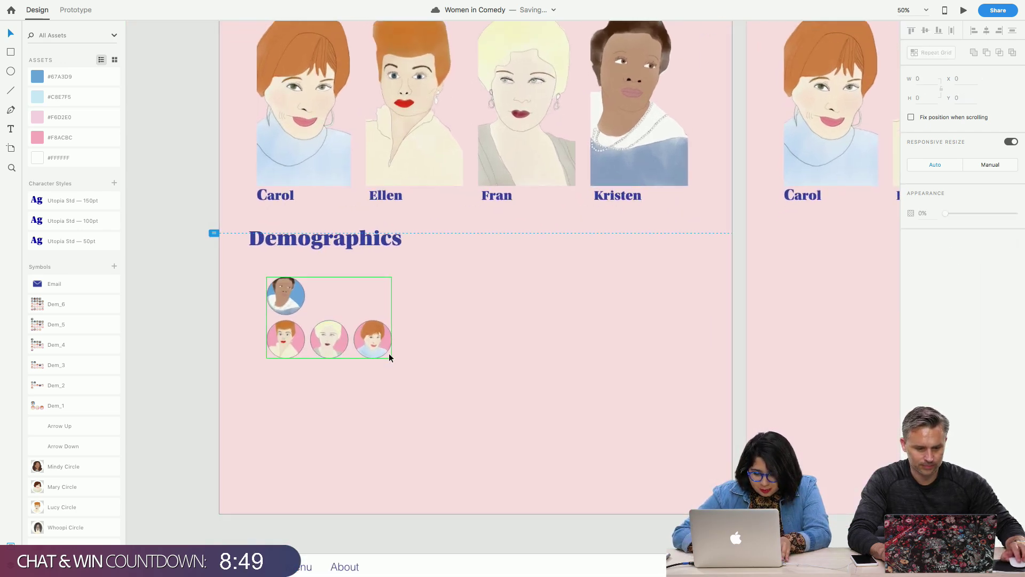
pyautogui.moveTo(389, 353); pyautogui.dragTo(421, 378)
pyautogui.click(419, 380)
pyautogui.click(386, 351)
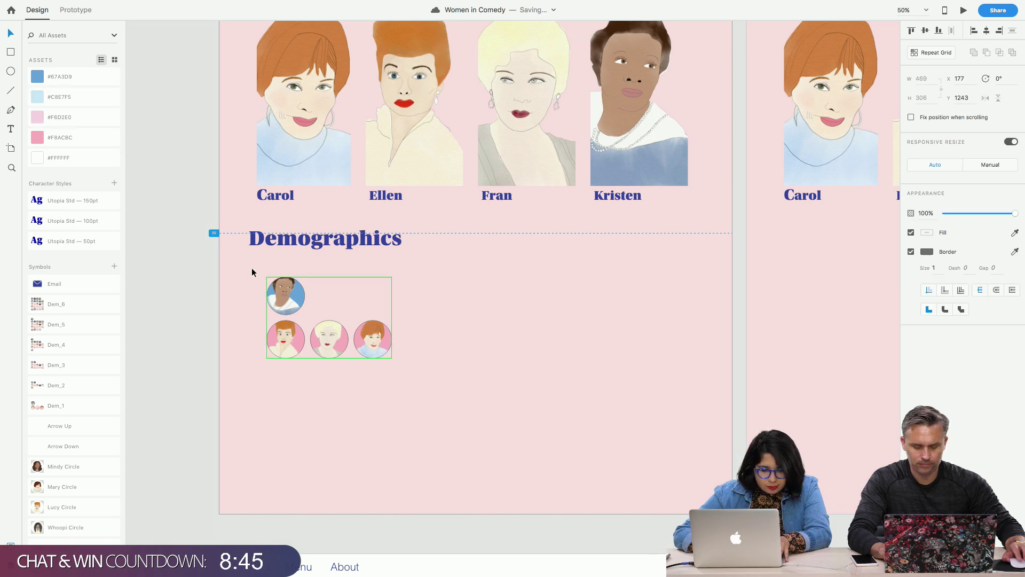
# Try scaling up the circular portraits inside the Dem_1 symbol together, and undo the resize
pyautogui.doubleClick(287, 296)
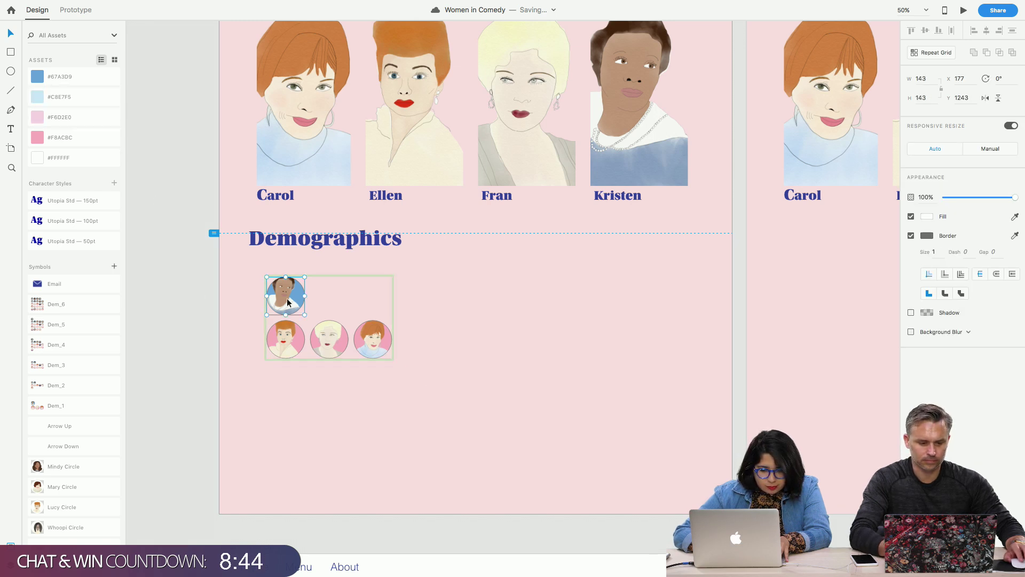
pyautogui.keyDown('shift'); pyautogui.click(292, 345); pyautogui.keyUp('shift')
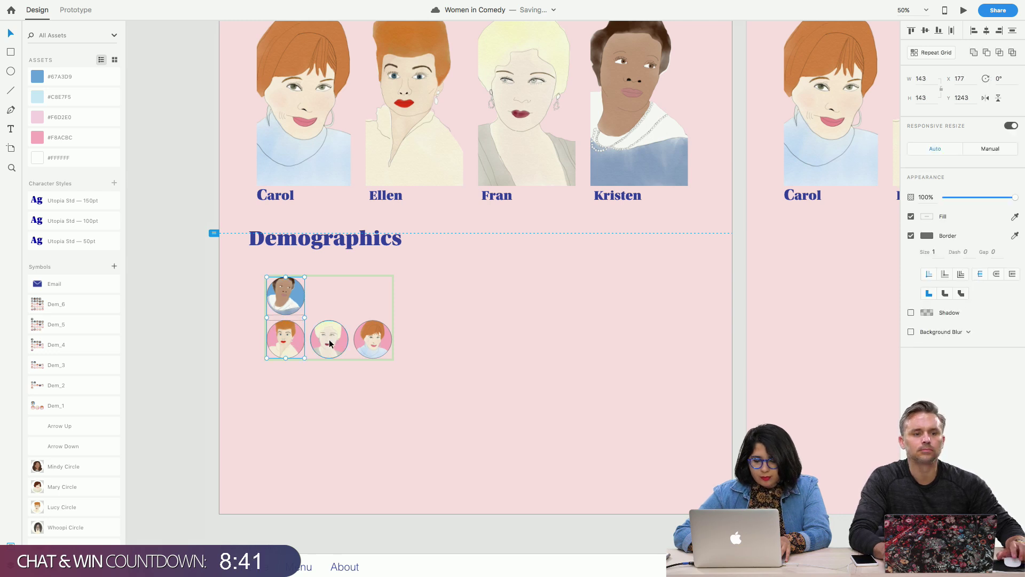
pyautogui.moveTo(393, 358); pyautogui.dragTo(454, 402)
pyautogui.press('super+z')
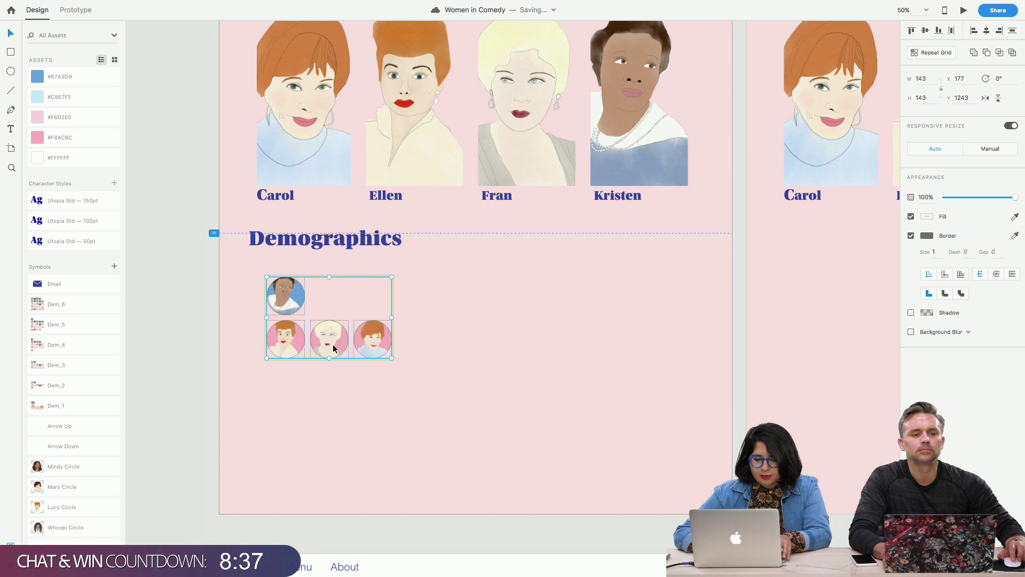
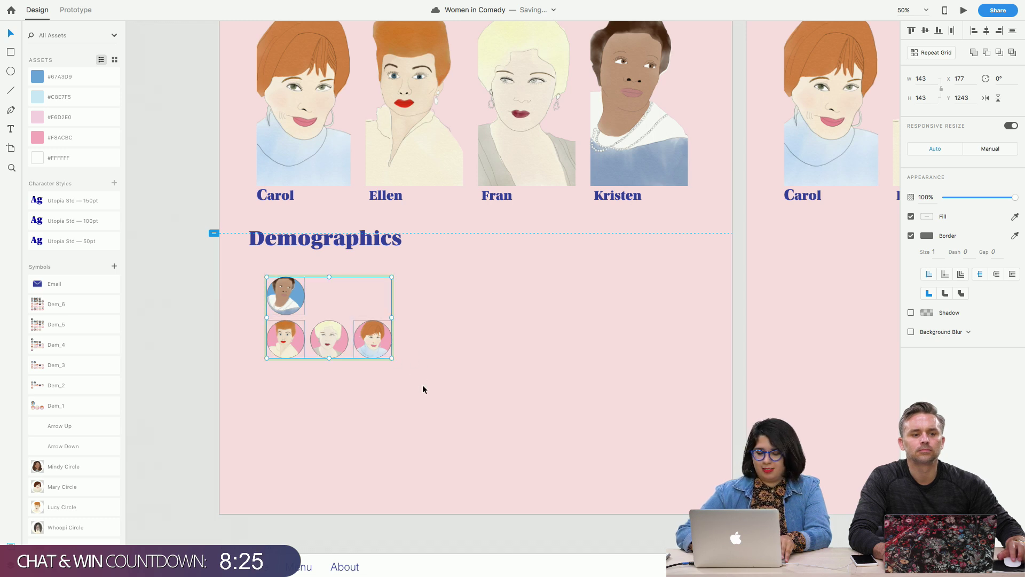
pyautogui.moveTo(392, 358); pyautogui.dragTo(421, 382)
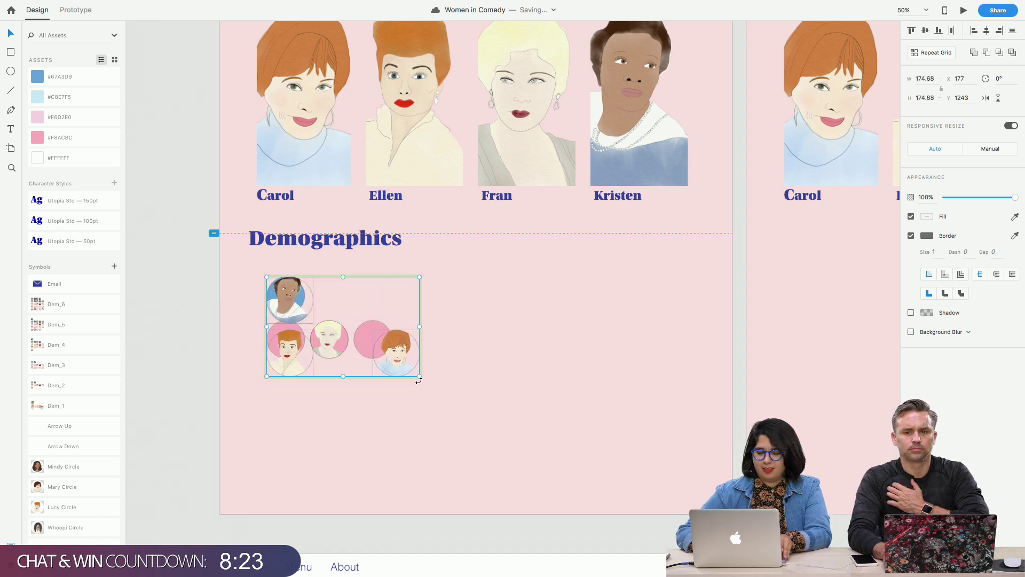
pyautogui.hotkey('ctrl', 'z')
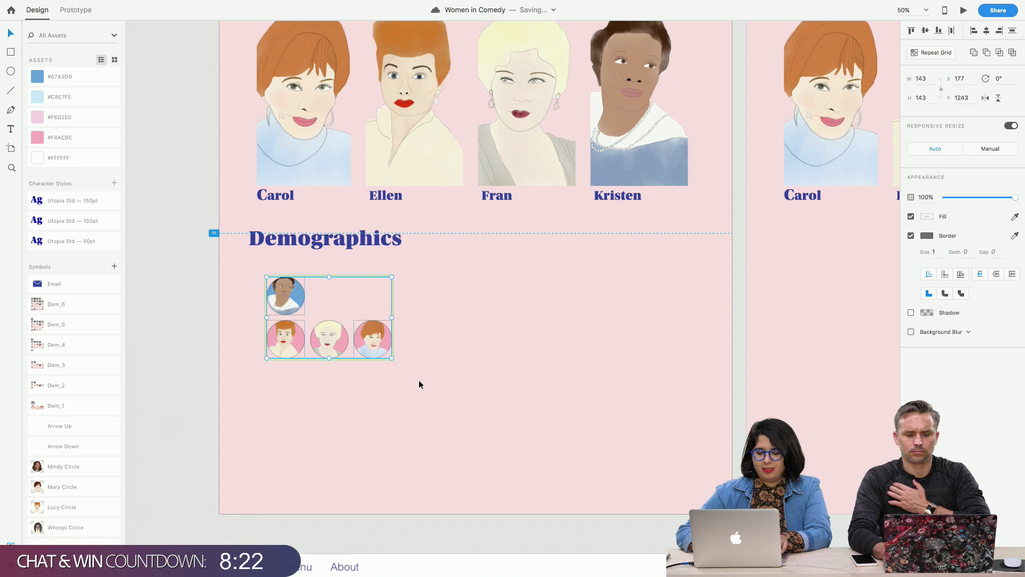
# Try enlarging the four circular portraits inside Dem_1 to about 222.5 wide each, without their coloured background ellipses
pyautogui.doubleClick(344, 335)
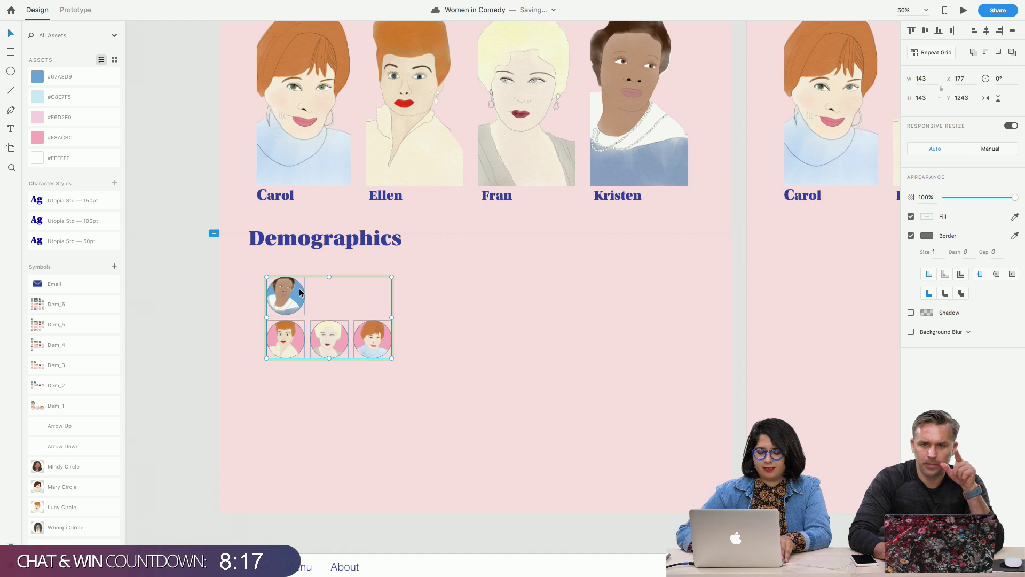
pyautogui.press('Escape')
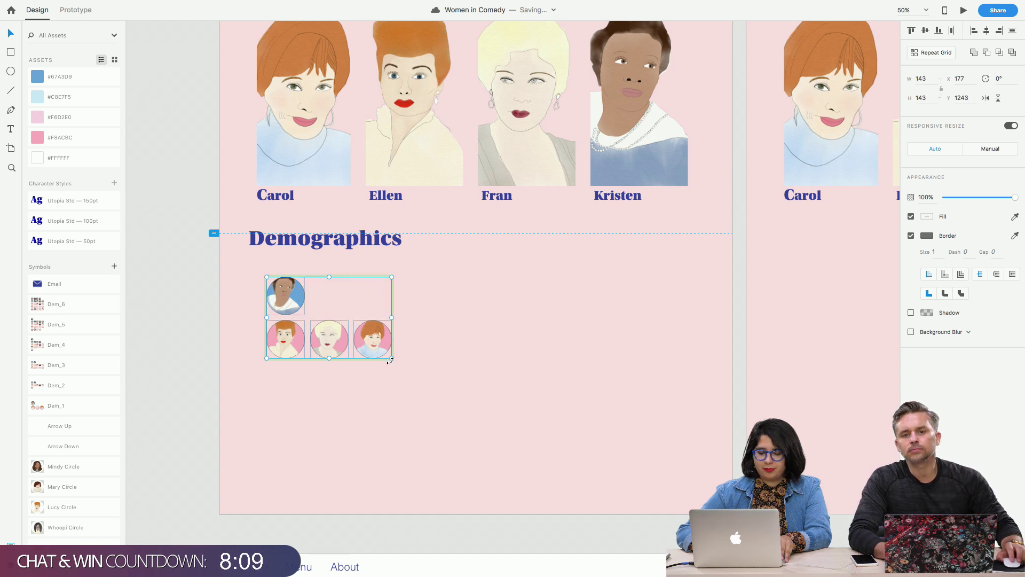
pyautogui.moveTo(393, 358); pyautogui.dragTo(461, 420)
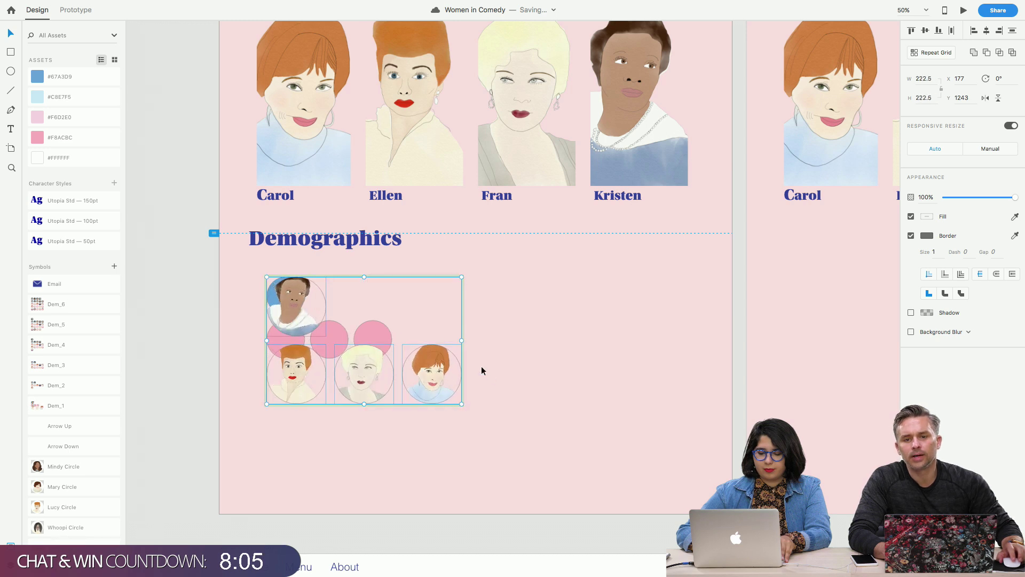
pyautogui.click(510, 391)
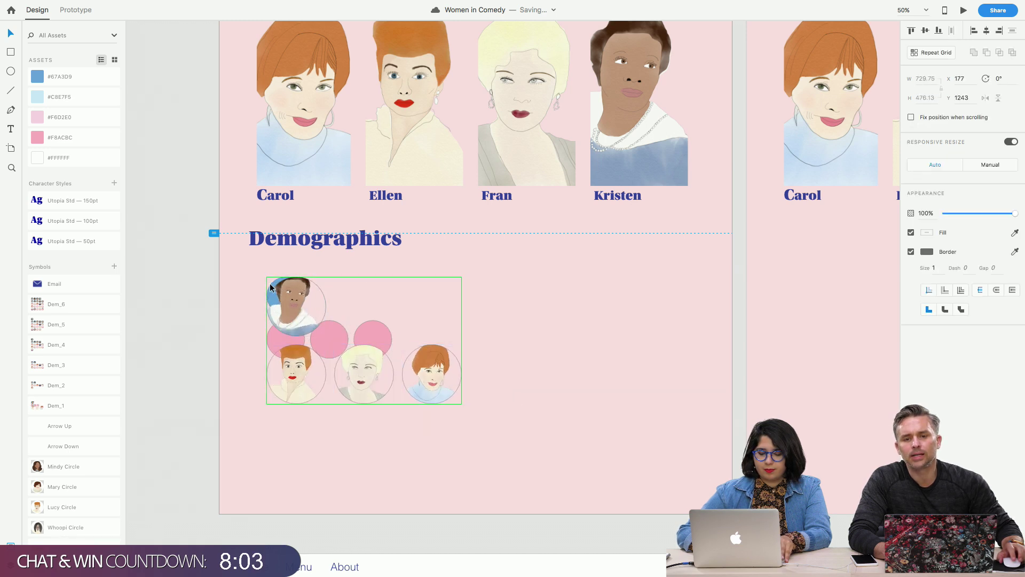
# Show the artboard's layers and undo the enlargement of the portraits inside Dem_1
pyautogui.press('super+y')
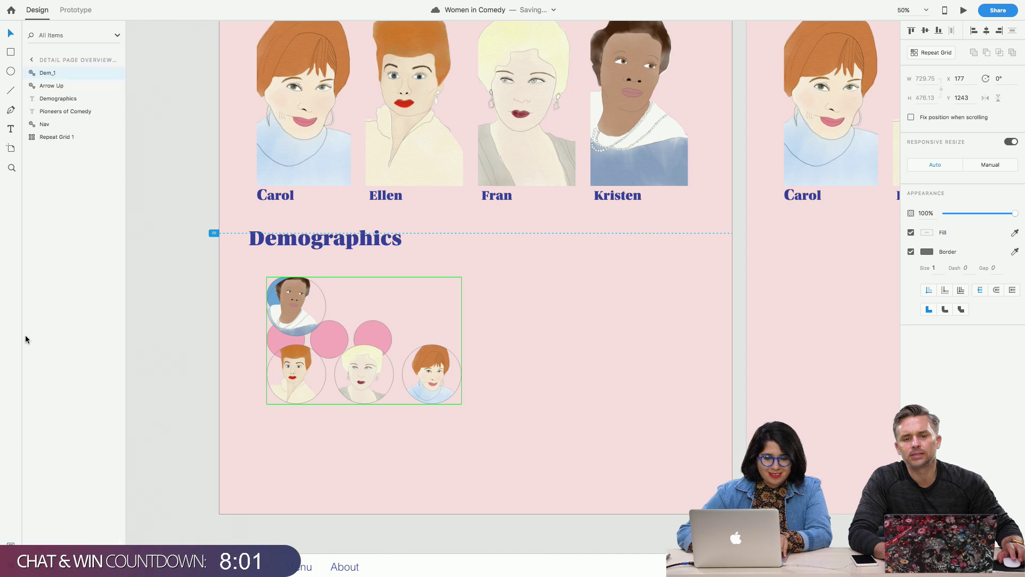
pyautogui.press('super+z')
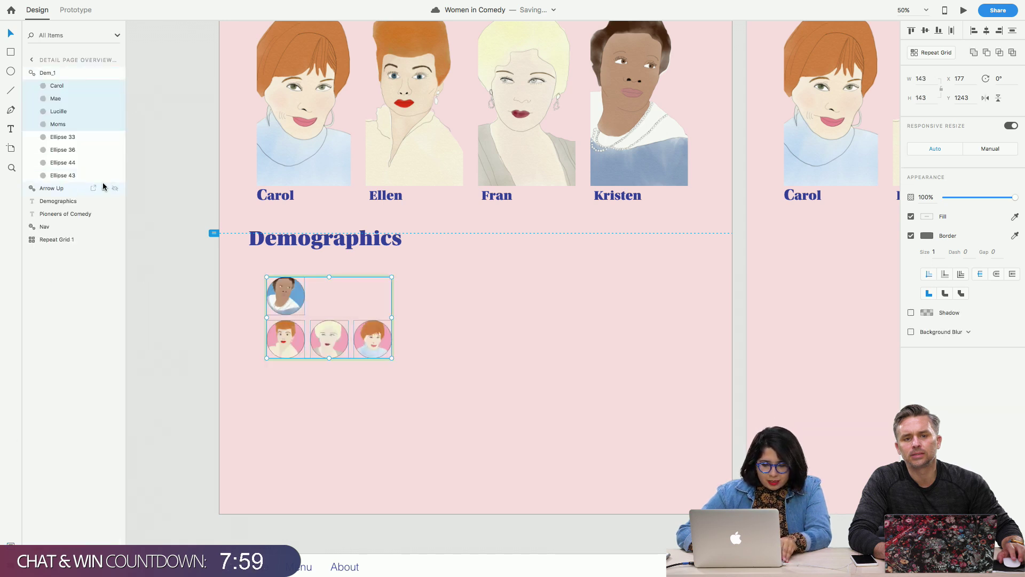
# Try to select all the portrait and background ellipse layers inside Dem_1 as one range
pyautogui.click(59, 175)
pyautogui.click(56, 163)
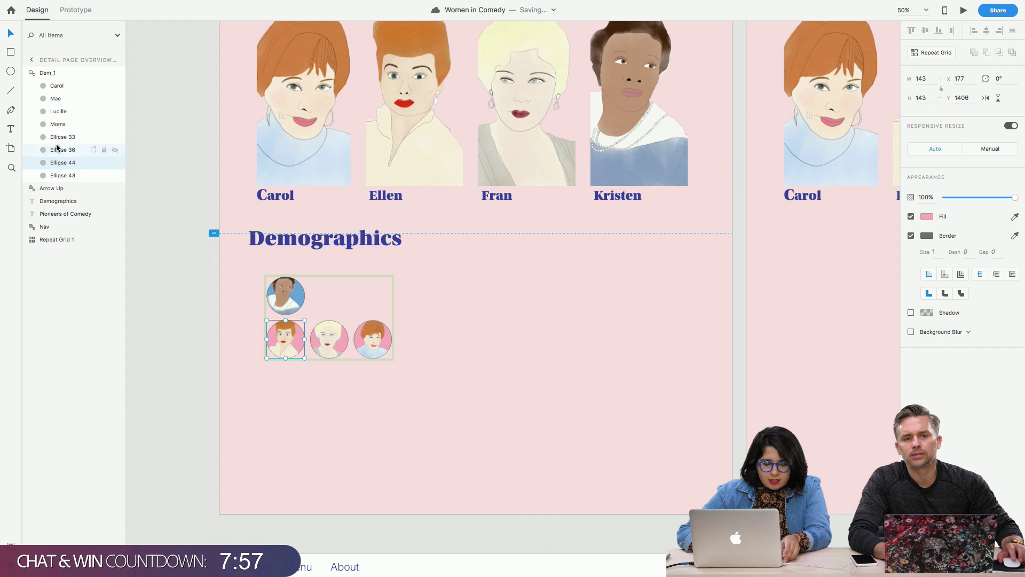
pyautogui.keyDown('shift'); pyautogui.click(59, 152); pyautogui.keyUp('shift')
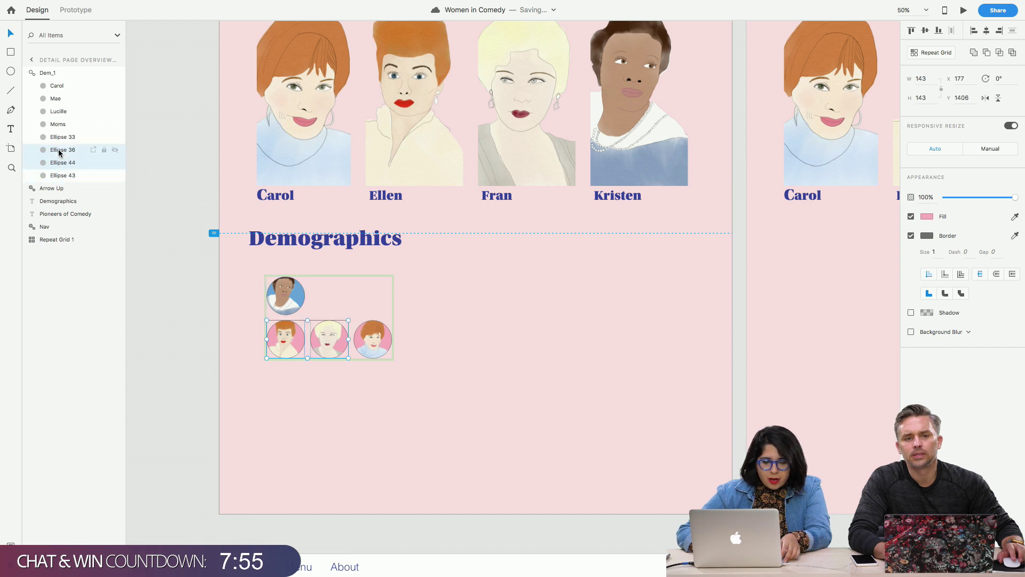
pyautogui.keyDown('shift'); pyautogui.click(54, 86); pyautogui.keyUp('shift')
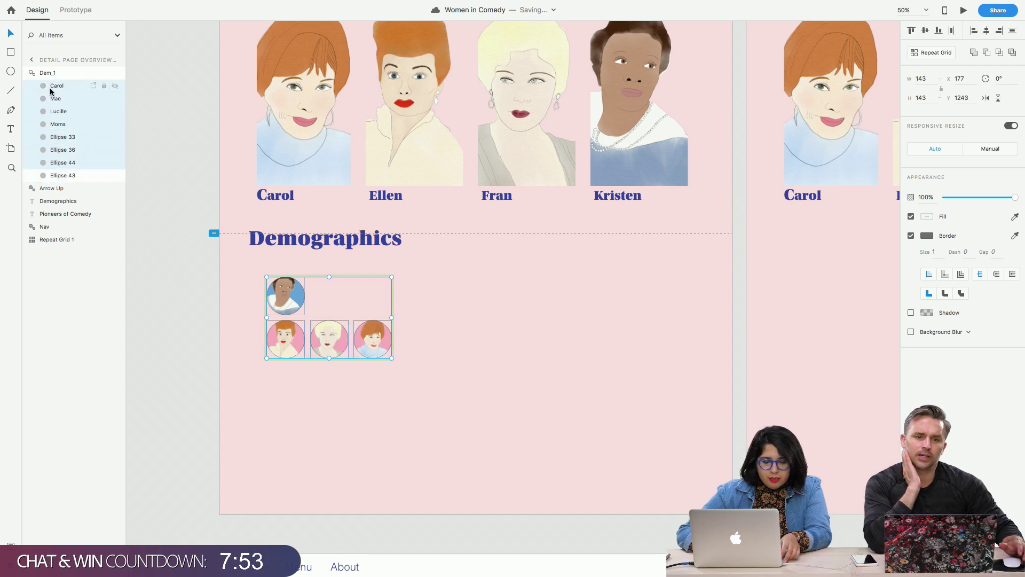
pyautogui.keyDown('shift'); pyautogui.click(64, 175); pyautogui.keyUp('shift')
pyautogui.keyDown('shift'); pyautogui.click(51, 87); pyautogui.keyUp('shift')
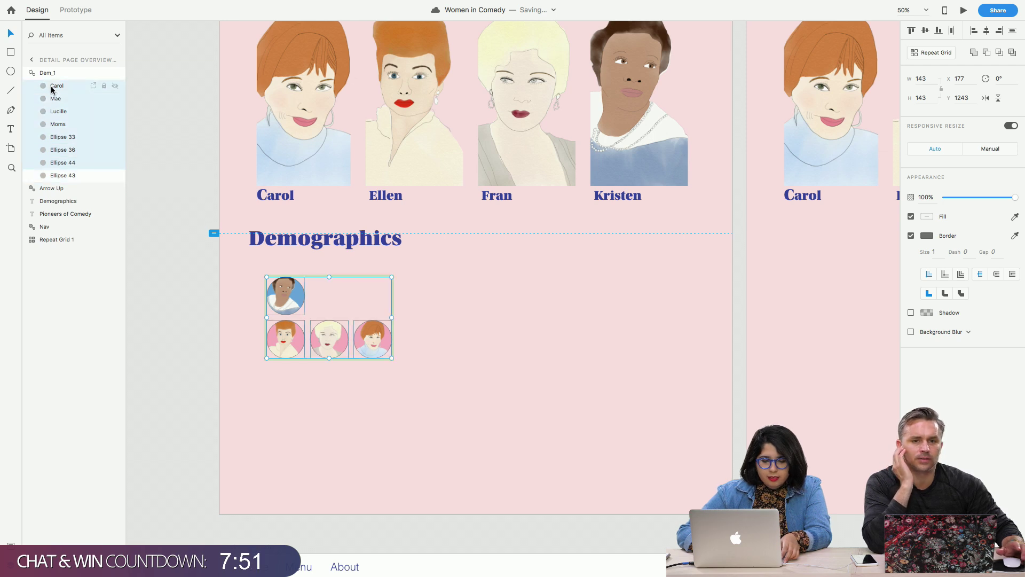
pyautogui.keyDown('shift'); pyautogui.click(79, 177); pyautogui.keyUp('shift')
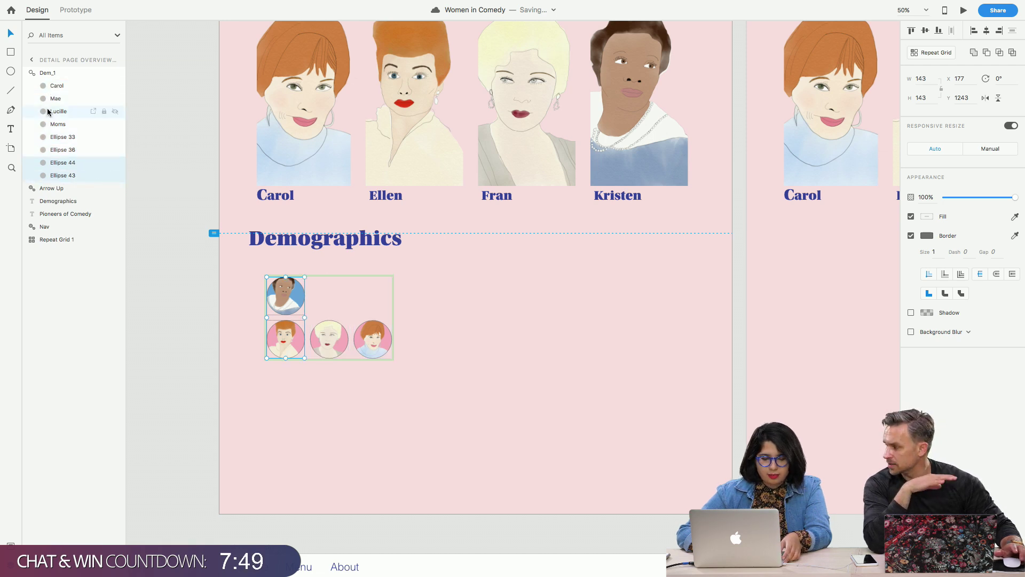
# Select all four portraits and their four background ellipses inside Dem_1 and scale them together to about 304 wide each
pyautogui.click(52, 85)
pyautogui.keyDown('shift'); pyautogui.click(55, 98); pyautogui.keyUp('shift')
pyautogui.keyDown('shift'); pyautogui.click(58, 111); pyautogui.keyUp('shift')
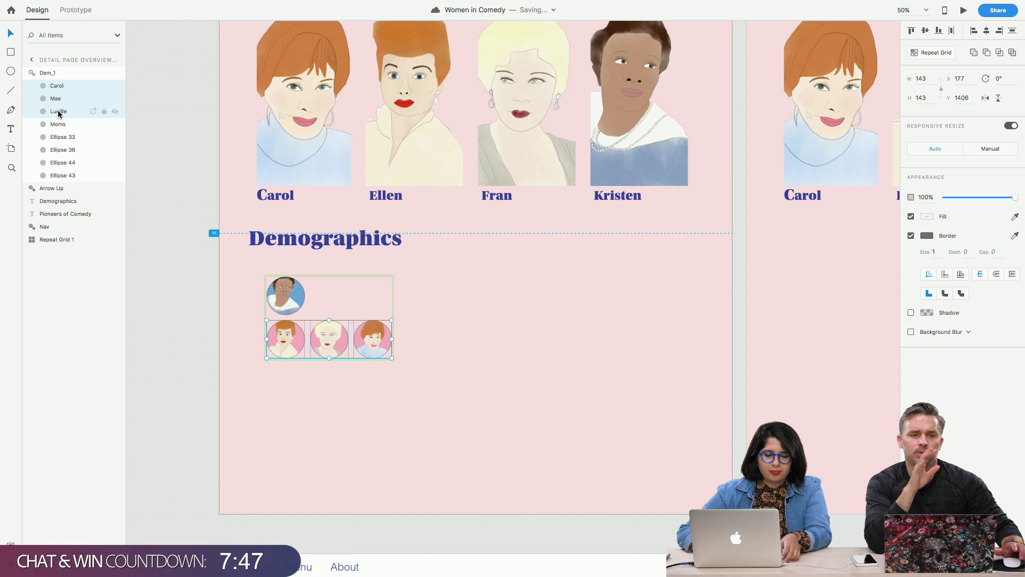
pyautogui.keyDown('shift'); pyautogui.click(58, 124); pyautogui.keyUp('shift')
pyautogui.keyDown('shift'); pyautogui.click(59, 137); pyautogui.keyUp('shift')
pyautogui.keyDown('shift'); pyautogui.click(60, 163); pyautogui.keyUp('shift')
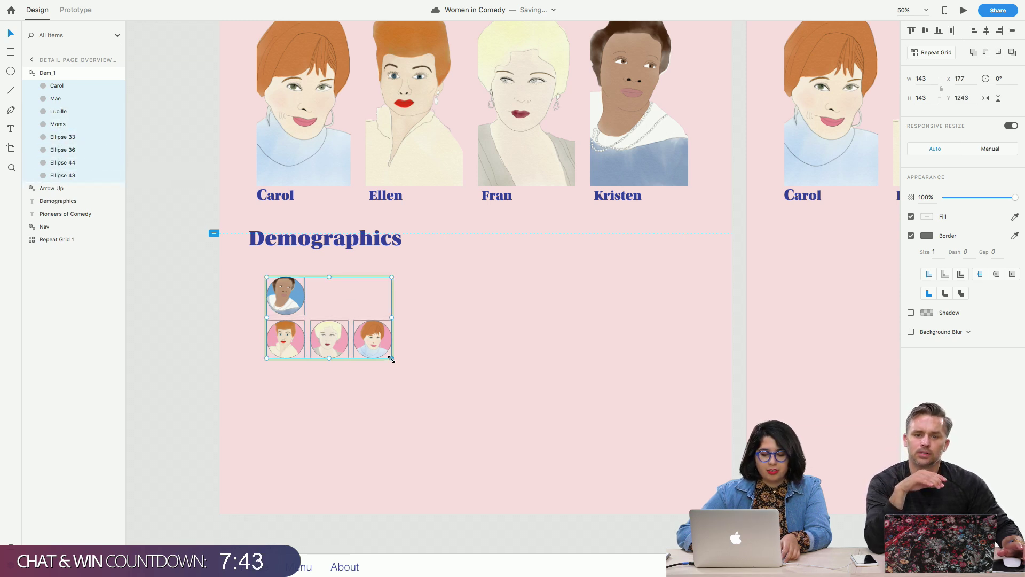
pyautogui.moveTo(392, 358); pyautogui.dragTo(532, 489)
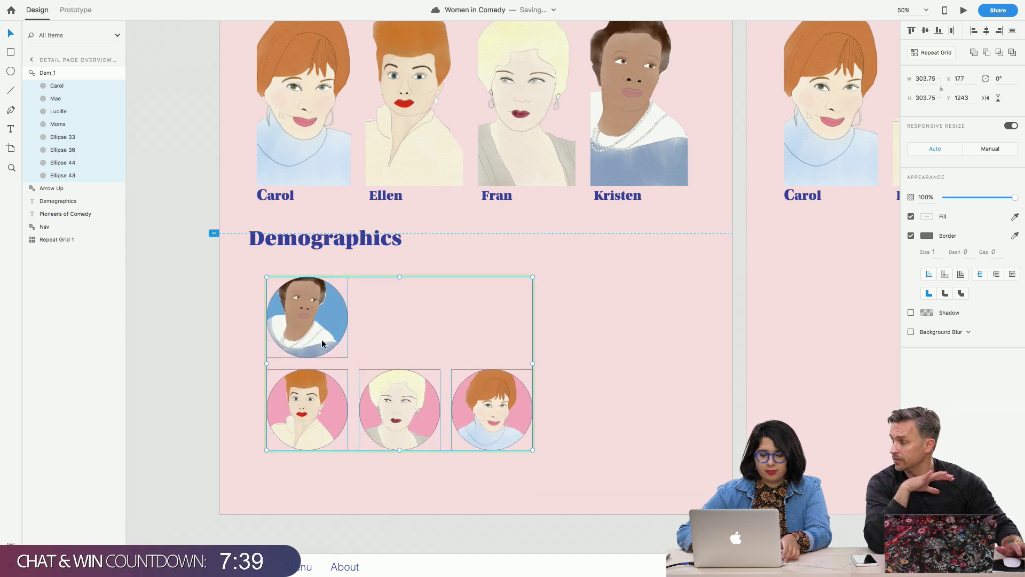
# Move the four portraits with their background ellipses in Dem_1 to X 138, Y 1239, lined up with the Carol image's edge above
pyautogui.moveTo(318, 339); pyautogui.dragTo(309, 338)
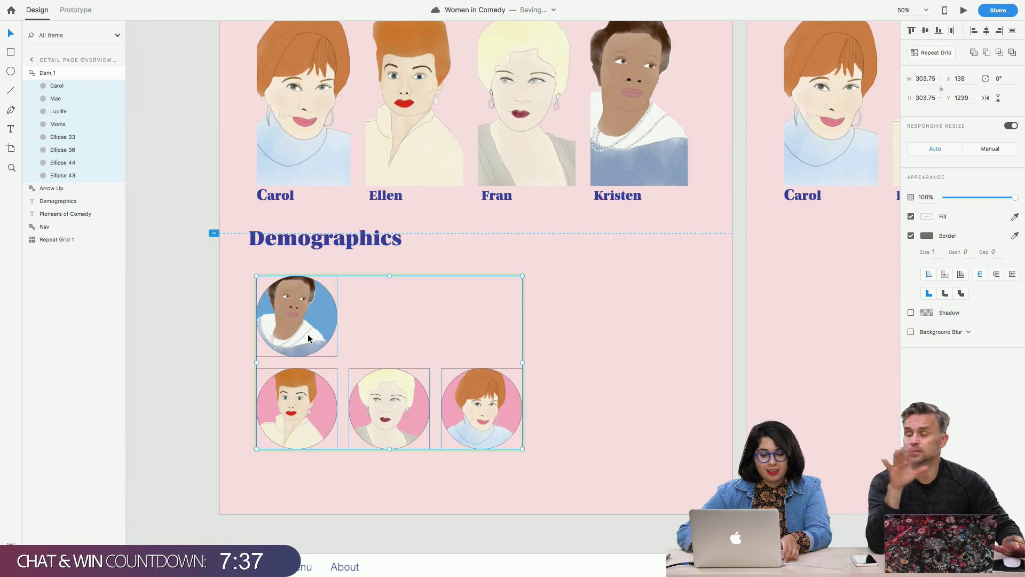
pyautogui.click(627, 414)
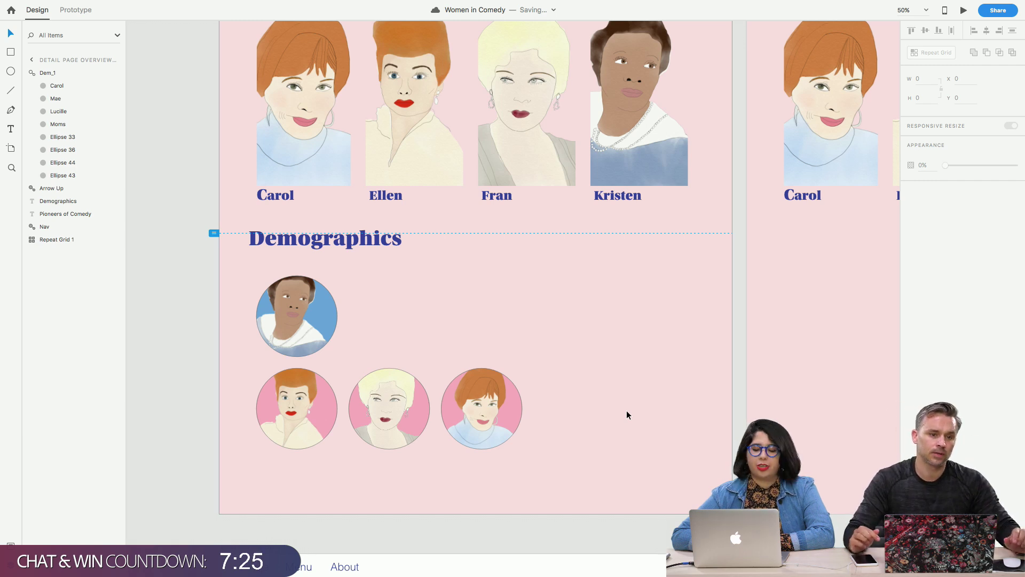
pyautogui.scroll(-2, 627, 414)
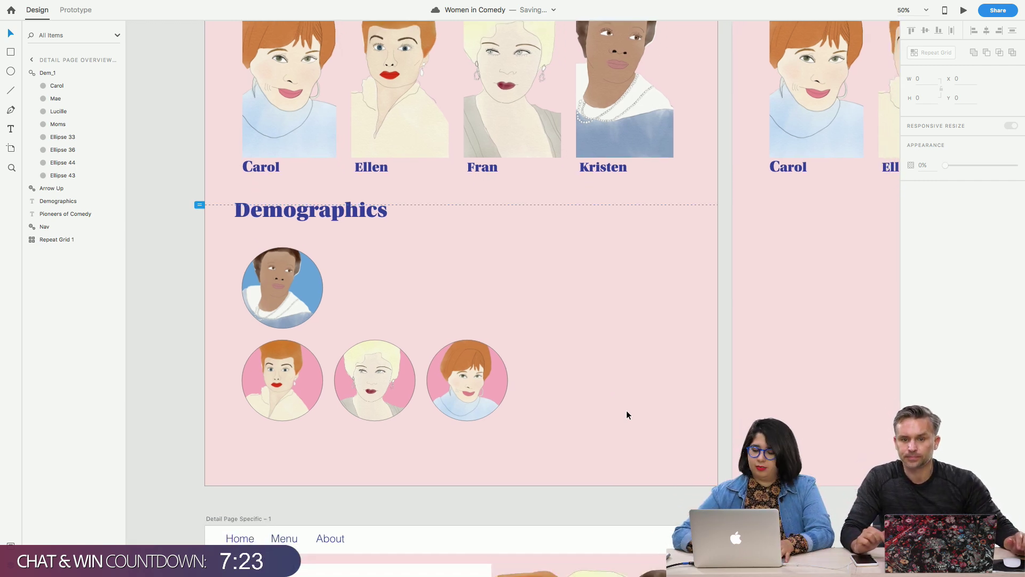
pyautogui.click(168, 410)
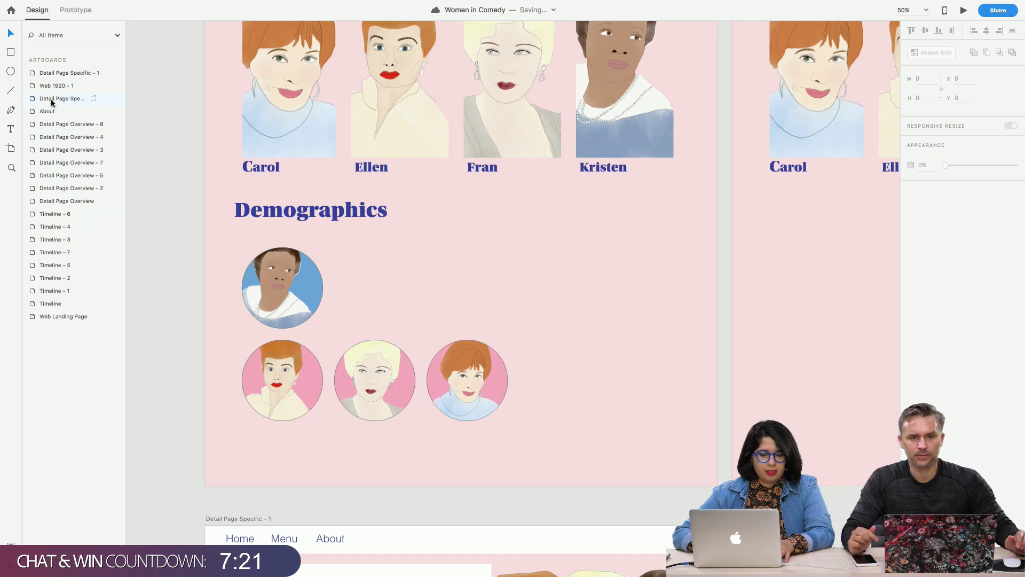
# Draw a borderless rectangle about 166 × 42 beside the Demographics heading, filled with the blue sampled from the portrait background
pyautogui.click(11, 53)
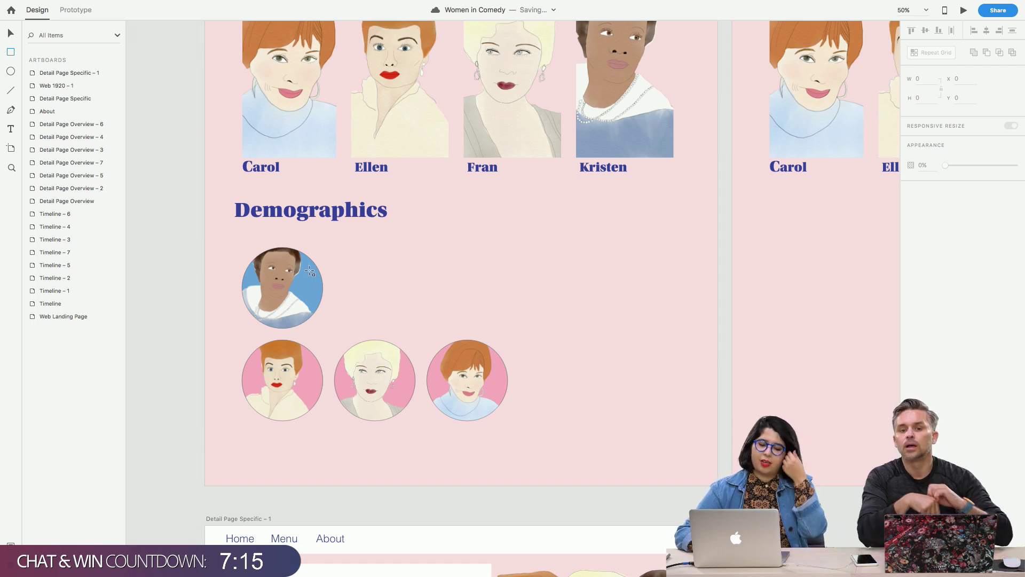
pyautogui.scroll(5, 513, 287)
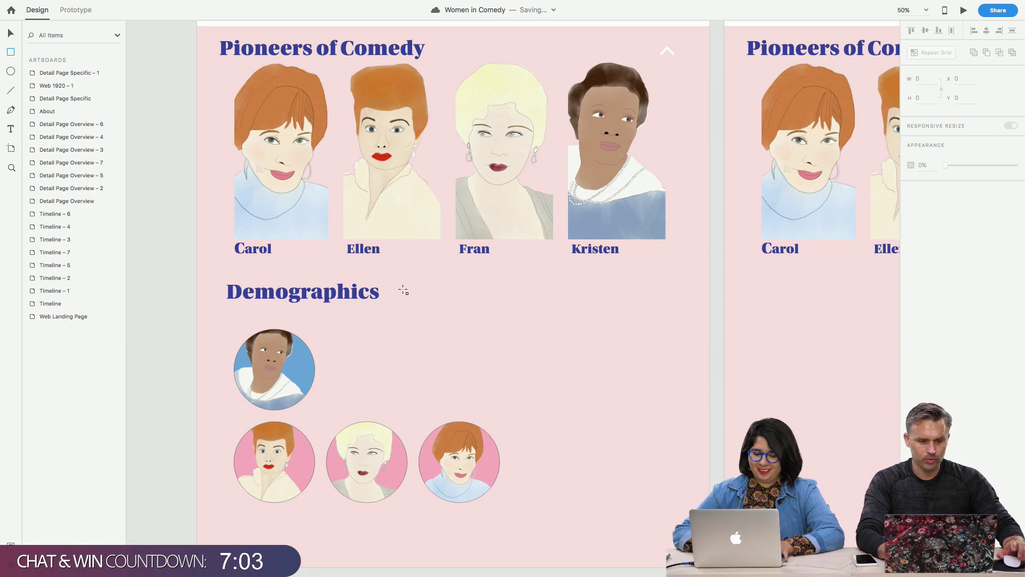
pyautogui.moveTo(403, 289)
pyautogui.mouseDown()
pyautogui.moveTo(453, 306)
pyautogui.moveTo(448, 300)
pyautogui.mouseUp()
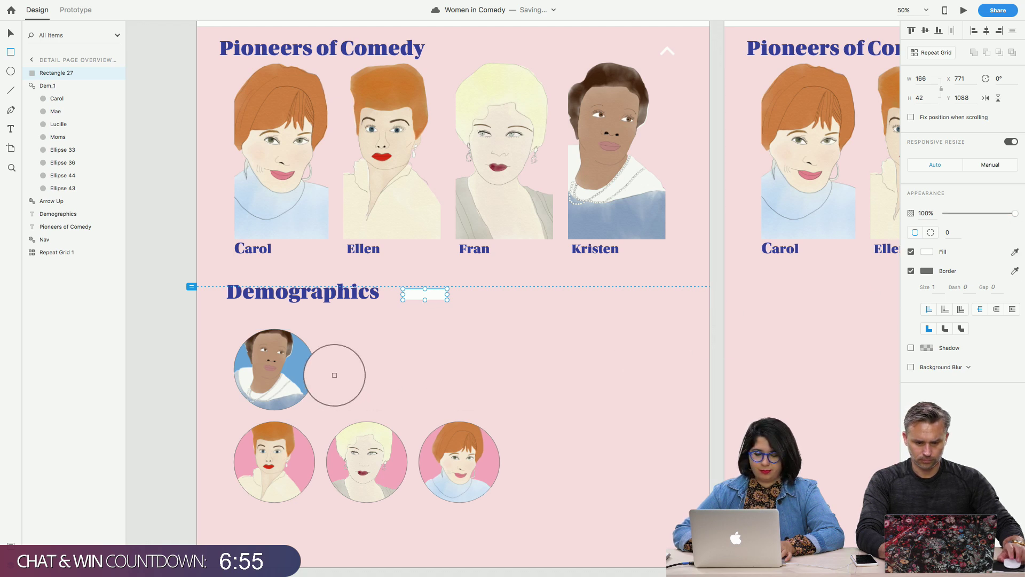
pyautogui.click(302, 365)
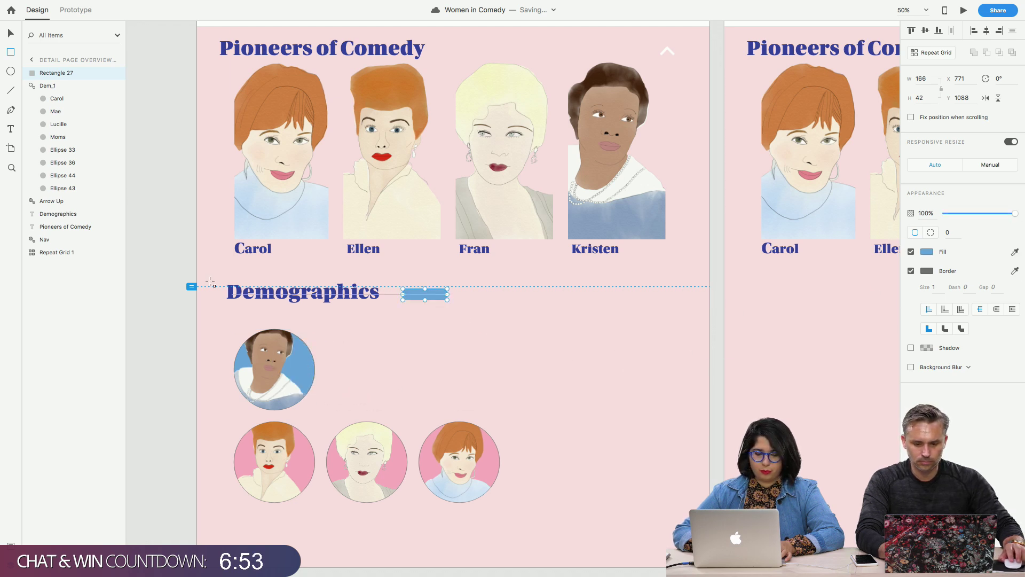
pyautogui.click(11, 33)
pyautogui.click(137, 267)
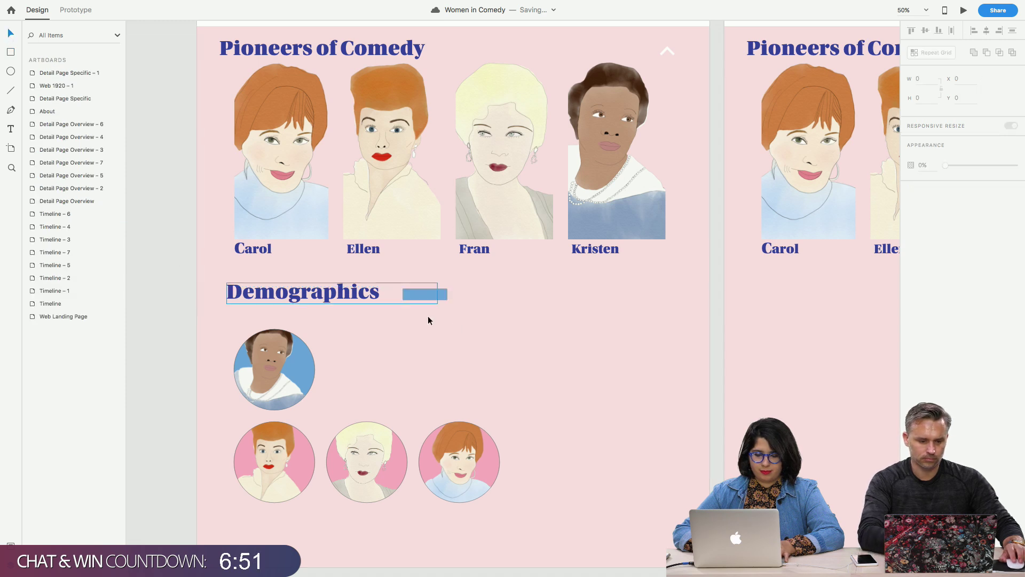
pyautogui.click(435, 293)
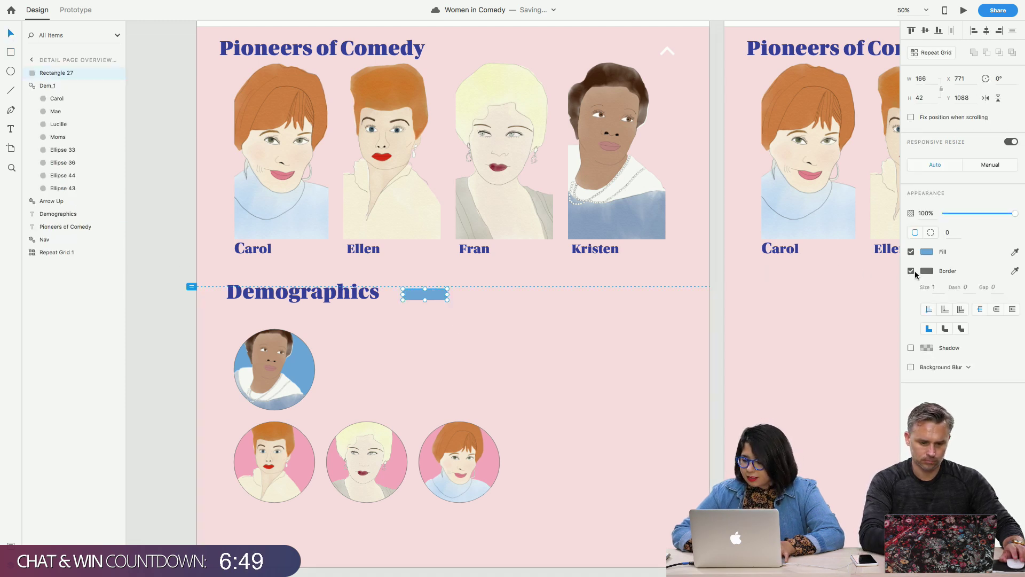
pyautogui.click(597, 372)
# Duplicate the blue rectangle beside itself at X 960, Y 1084 and fill the copy with the pink sampled from the portrait backgrounds
pyautogui.moveTo(441, 297); pyautogui.dragTo(475, 293)
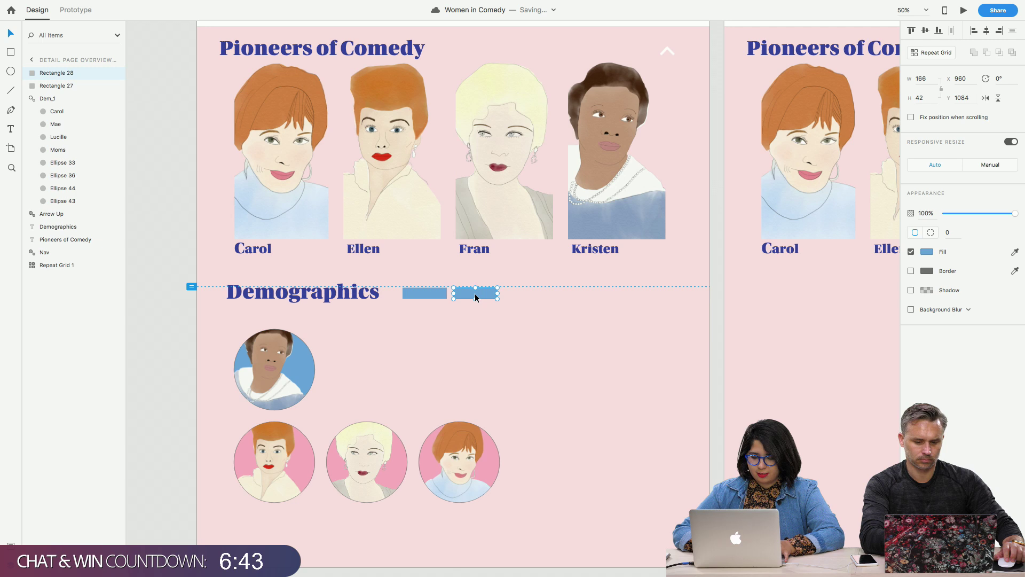
pyautogui.click(1015, 251)
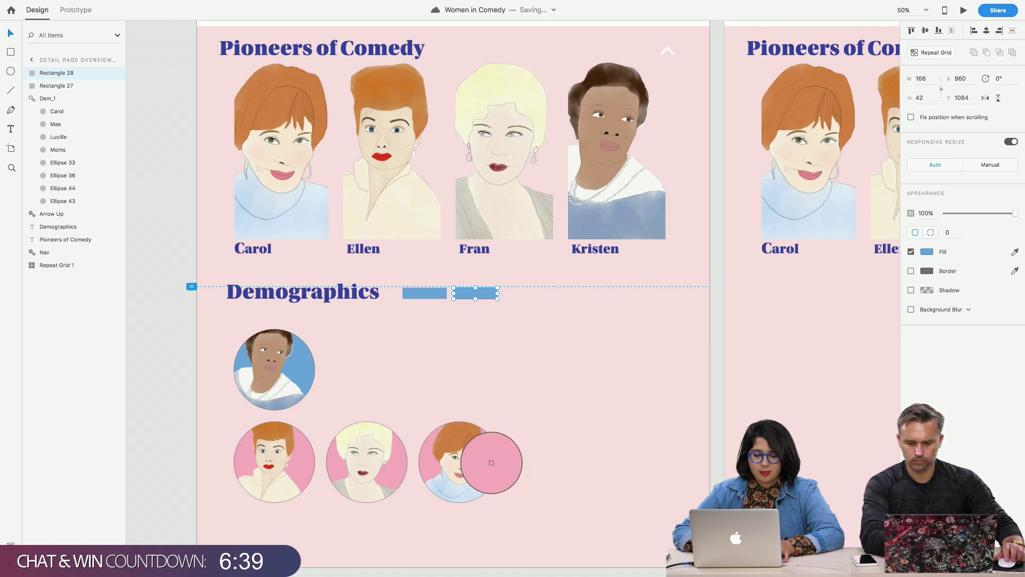
pyautogui.click(492, 462)
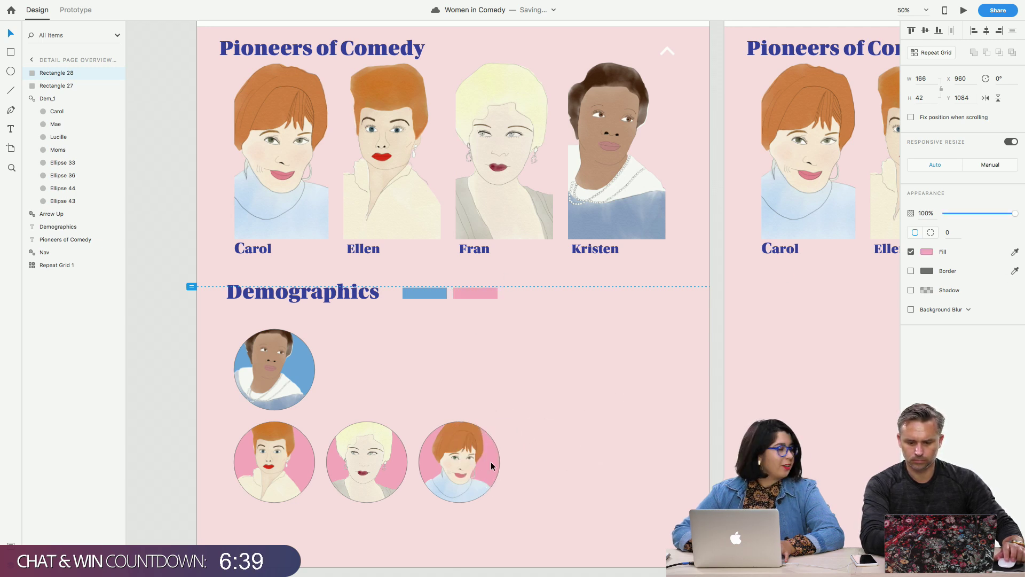
pyautogui.click(555, 365)
pyautogui.click(440, 295)
pyautogui.click(477, 296)
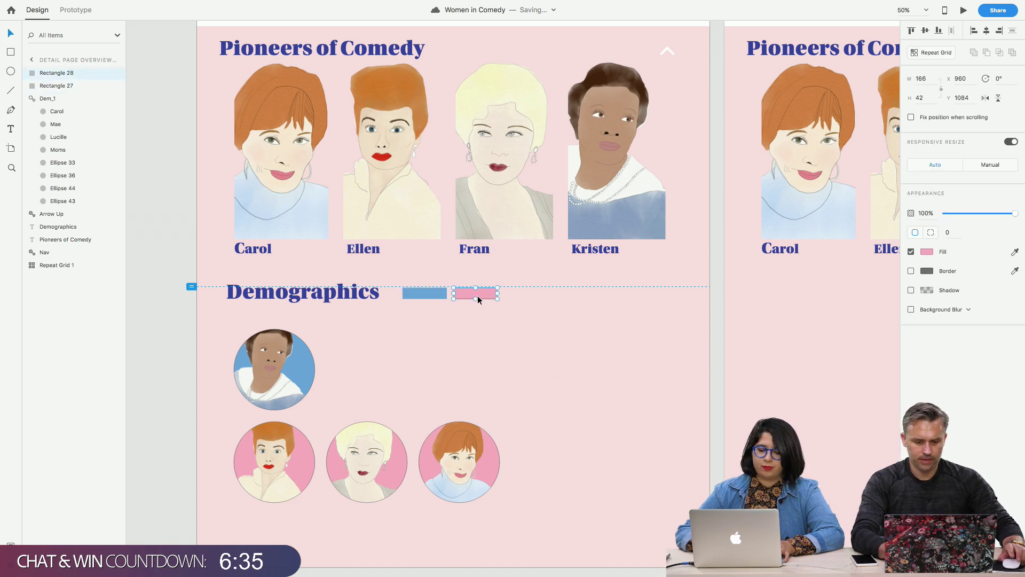
pyautogui.click(424, 350)
# Add the two-line text "African American" below the blue rectangle and enlarge its text box to about 223 × 122
pyautogui.scroll(-2, 424, 351)
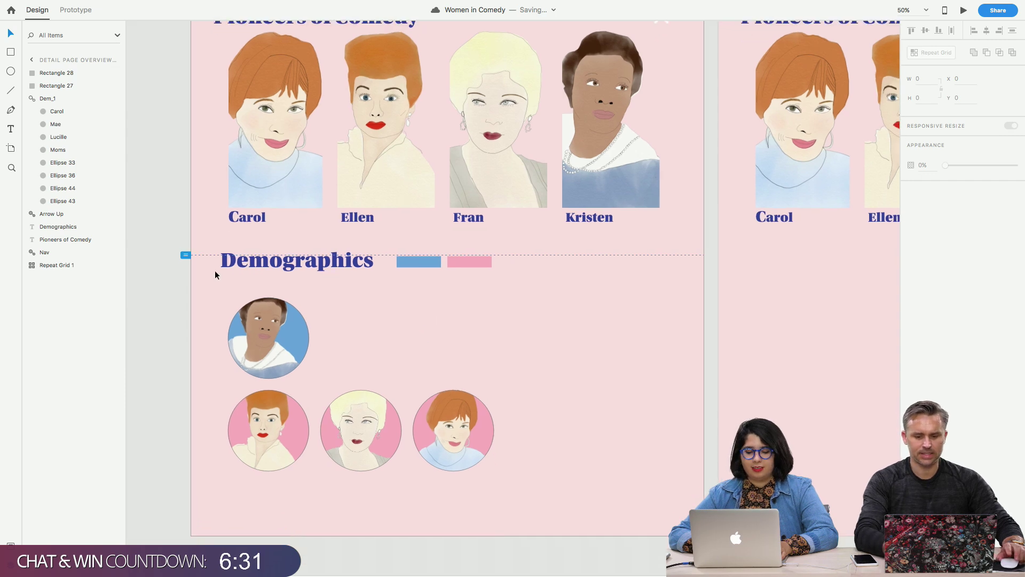
pyautogui.scroll(3, 216, 275)
pyautogui.scroll(-5, 216, 275)
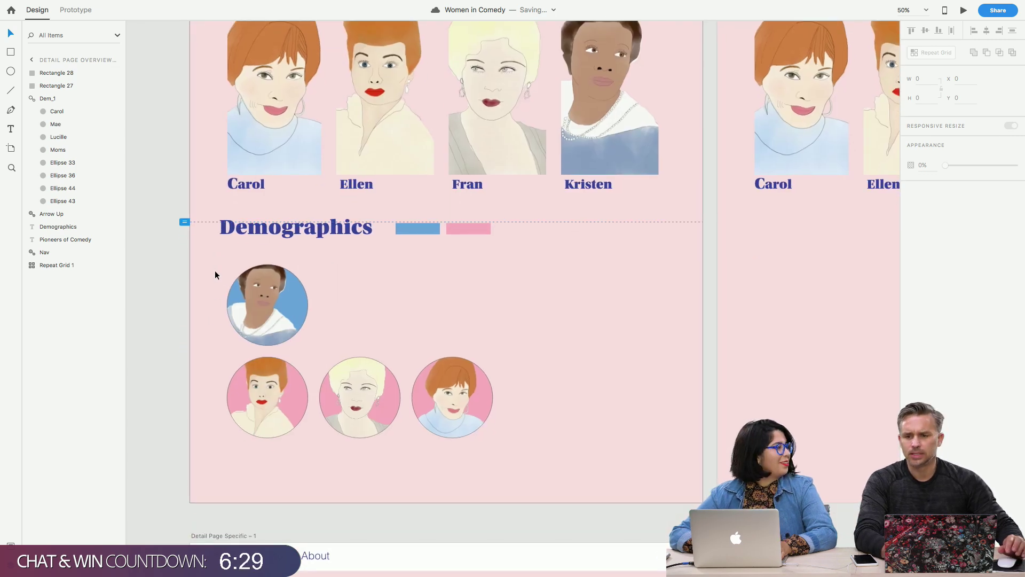
pyautogui.click(9, 129)
pyautogui.moveTo(401, 245); pyautogui.dragTo(454, 256)
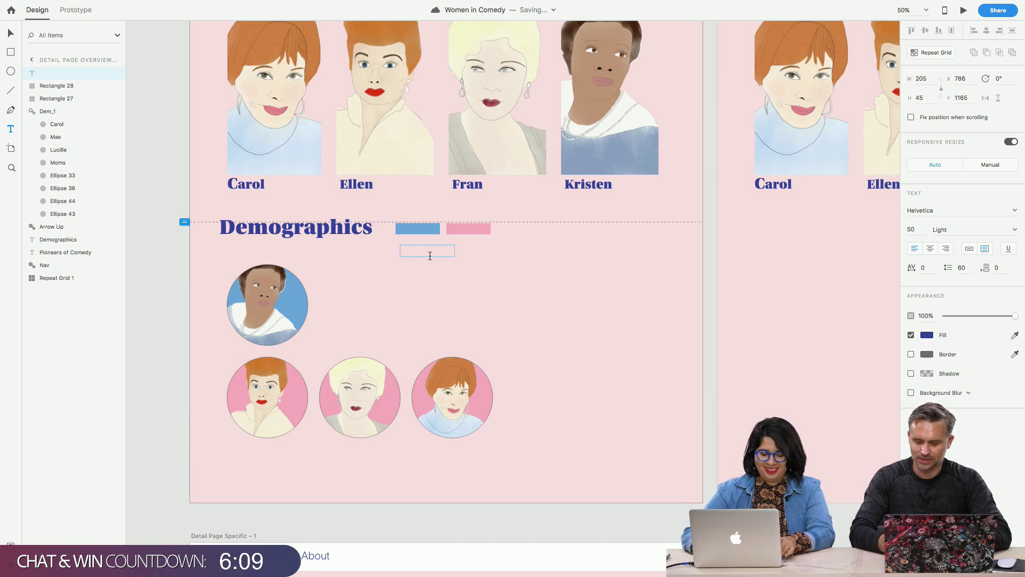
pyautogui.write('frican')
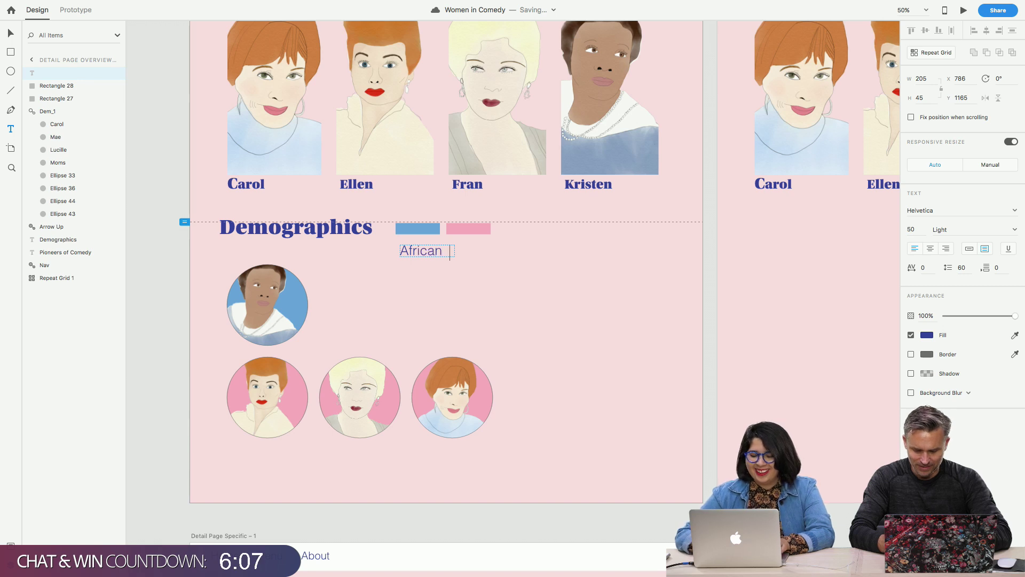
pyautogui.press('Return')
pyautogui.write('American')
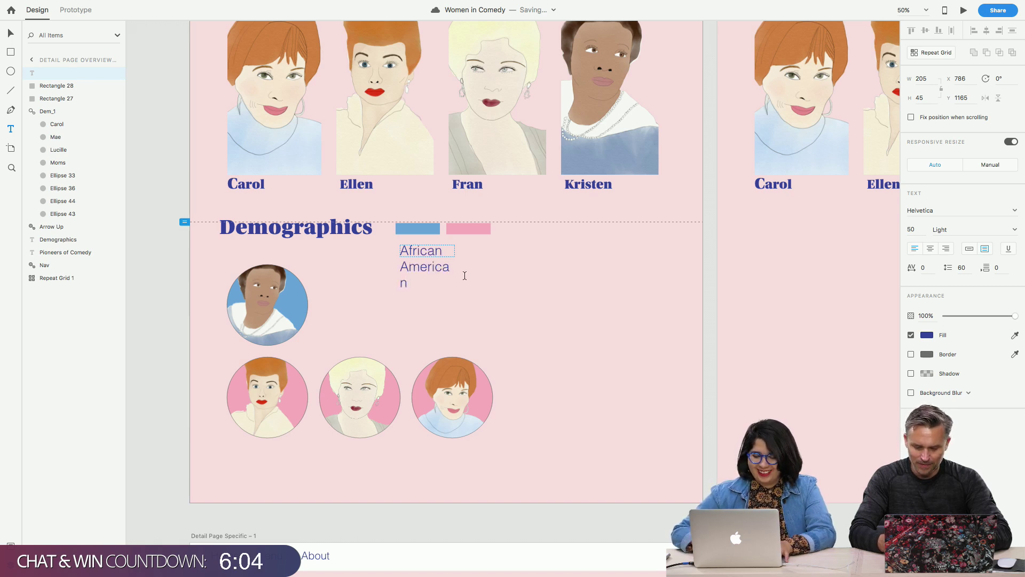
pyautogui.press('Escape')
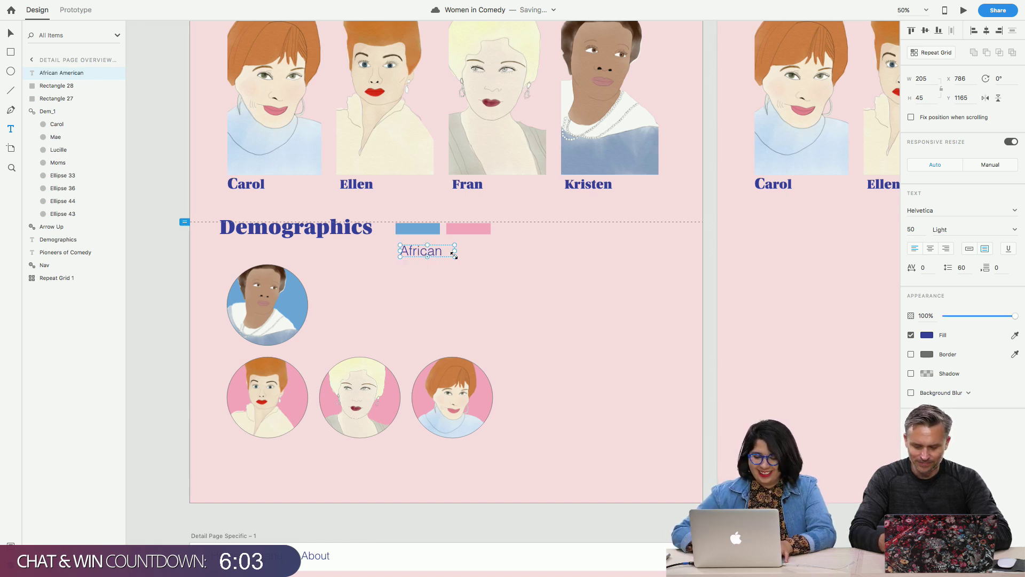
pyautogui.moveTo(455, 257)
pyautogui.mouseDown()
pyautogui.moveTo(500, 261)
pyautogui.moveTo(459, 277)
pyautogui.mouseUp()
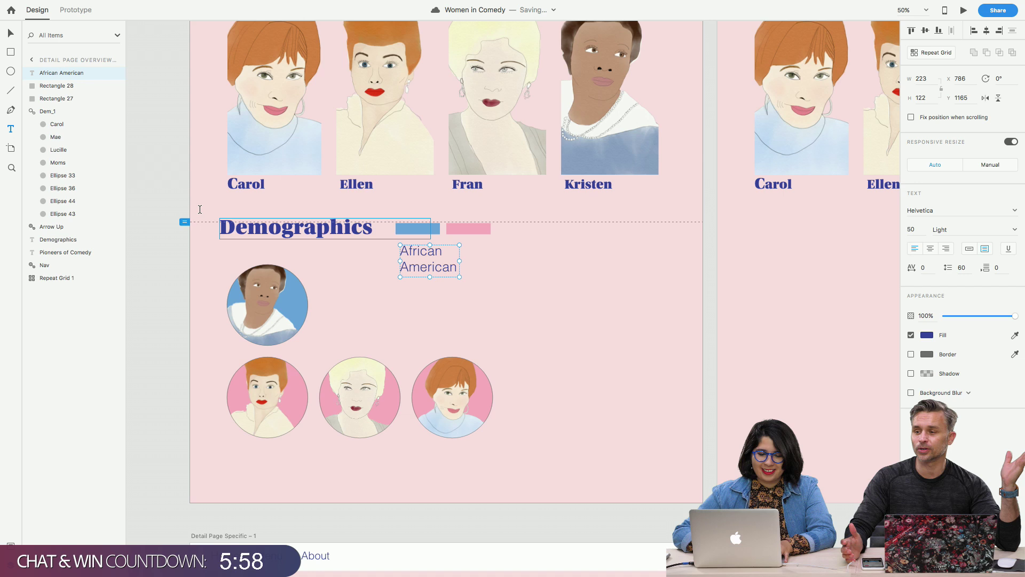
# Align the African American label with the blue rectangle at X 770, Y 1144 and set its font size to 30
pyautogui.click(10, 33)
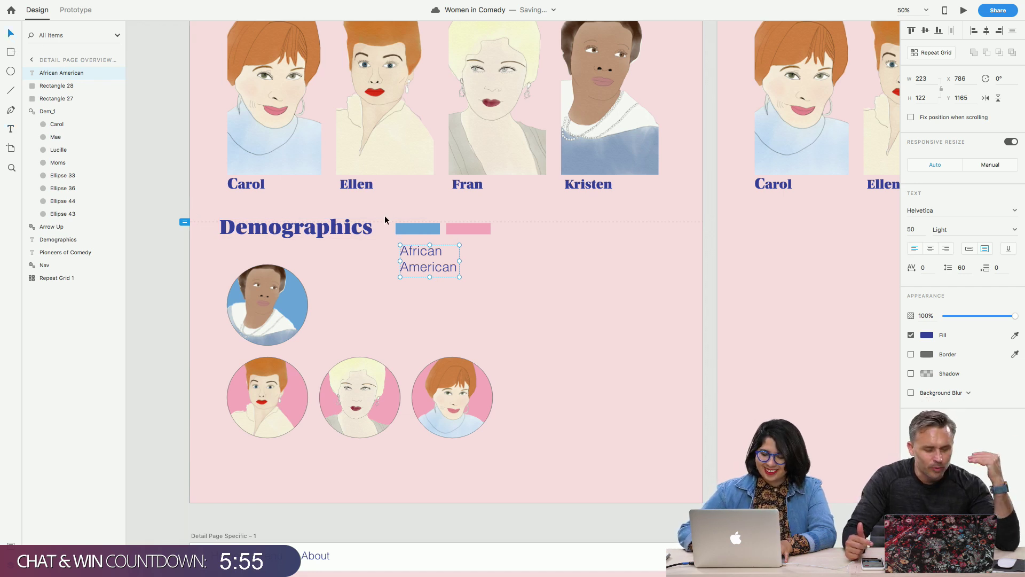
pyautogui.moveTo(425, 254); pyautogui.dragTo(421, 251)
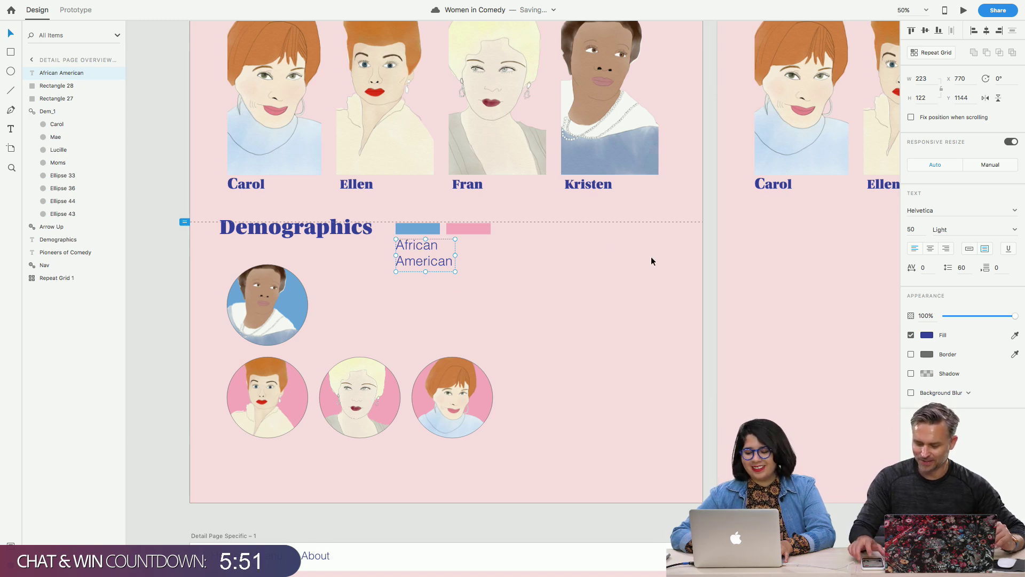
pyautogui.click(911, 229)
pyautogui.write('30')
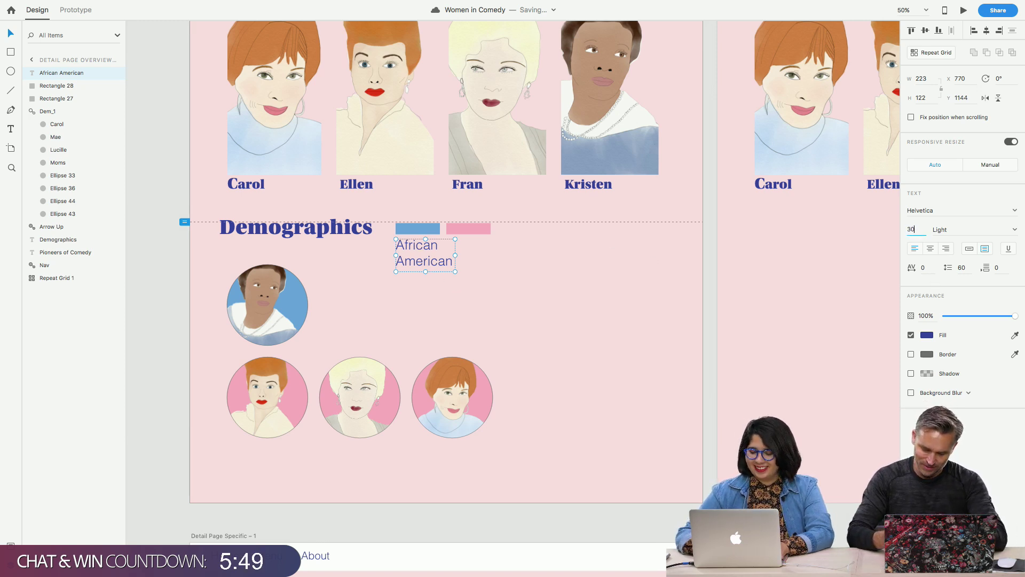
pyautogui.press('Return')
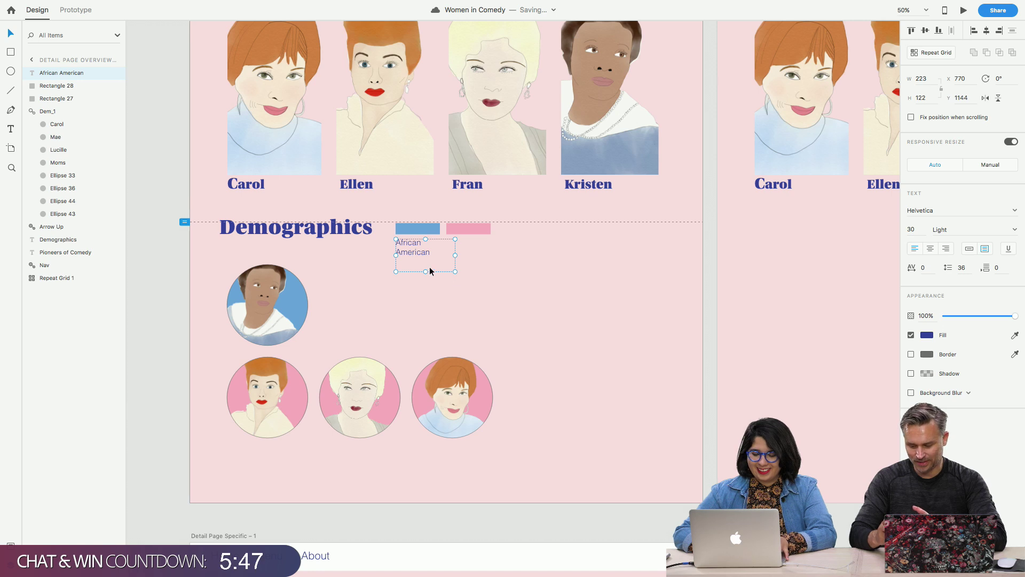
# Shrink the African American text box to about 147 × 69 and copy it below the pink rectangle, replacing the copy's text with "White"
pyautogui.moveTo(426, 272); pyautogui.dragTo(460, 246)
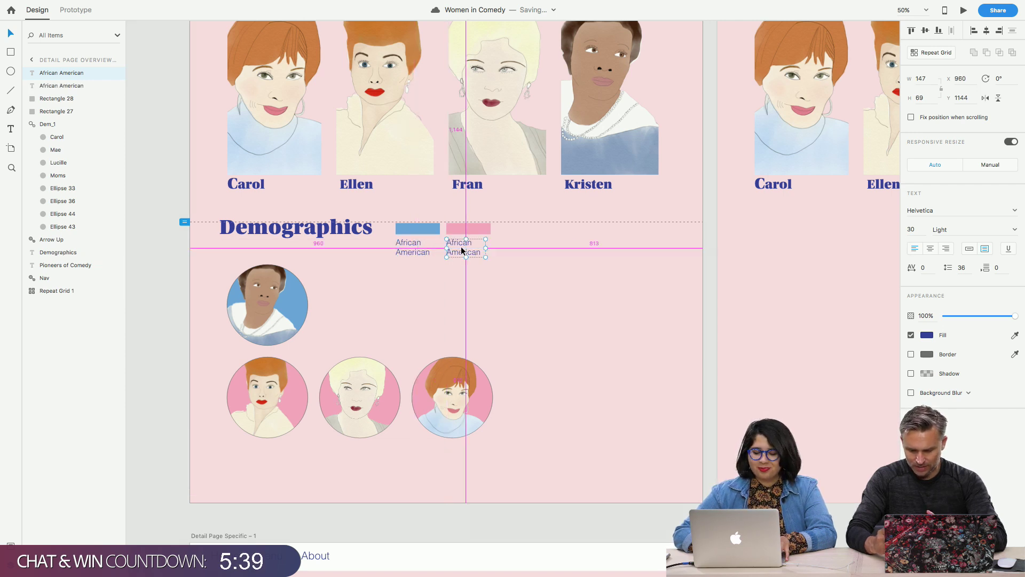
pyautogui.doubleClick(460, 245)
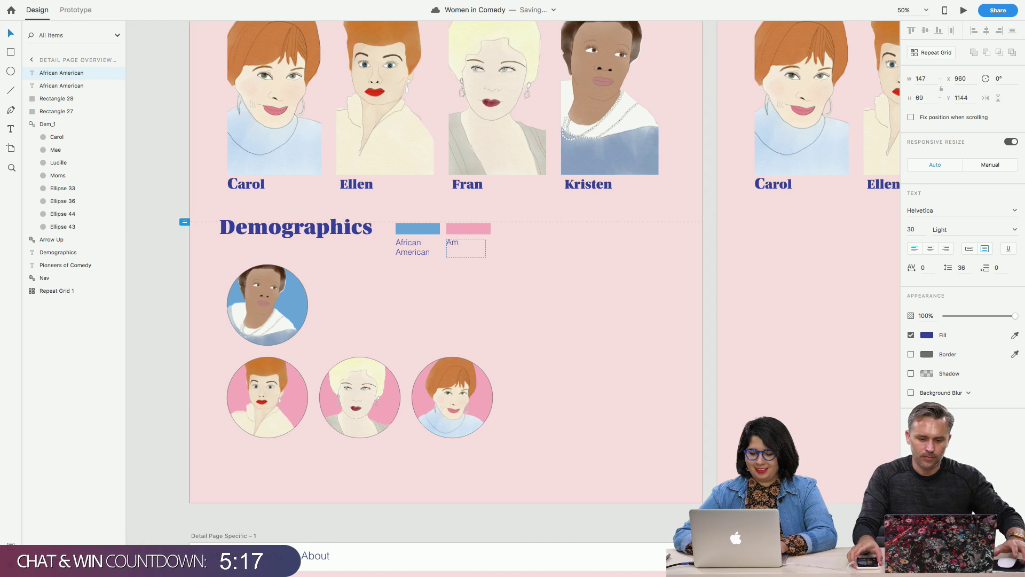
pyautogui.write('e')
pyautogui.press('BackSpace')
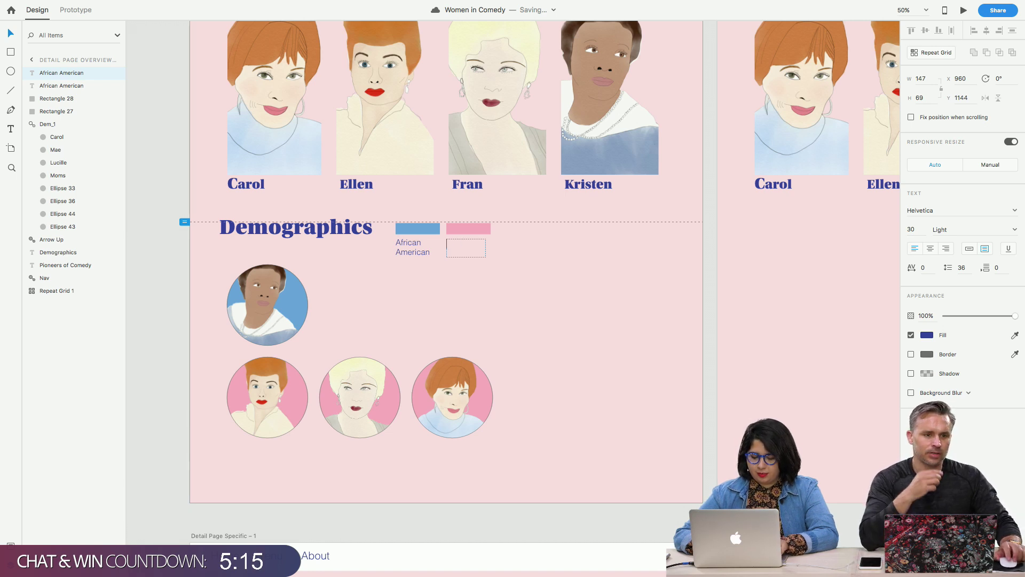
pyautogui.write('C')
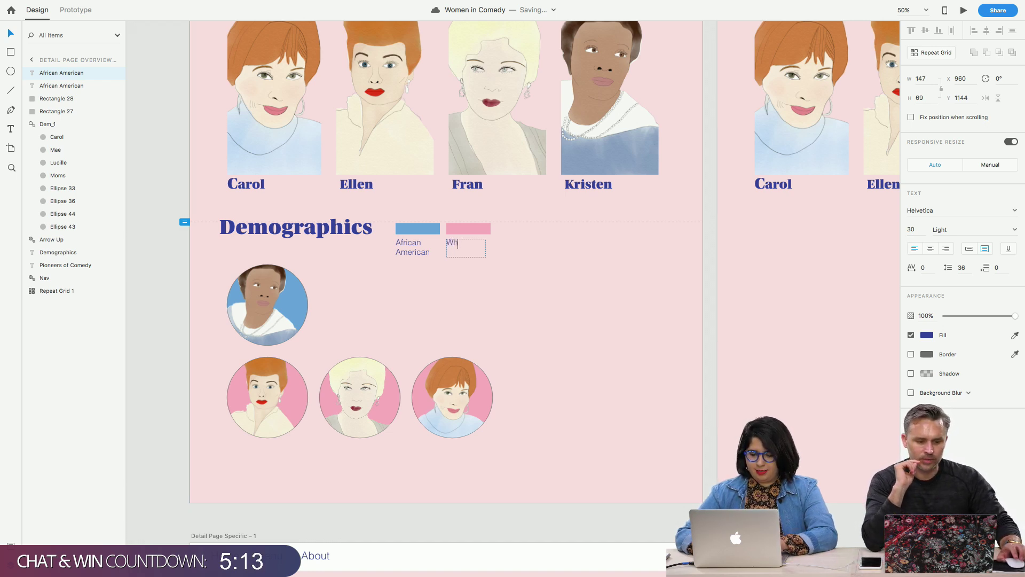
pyautogui.write('hite')
pyautogui.press('Escape')
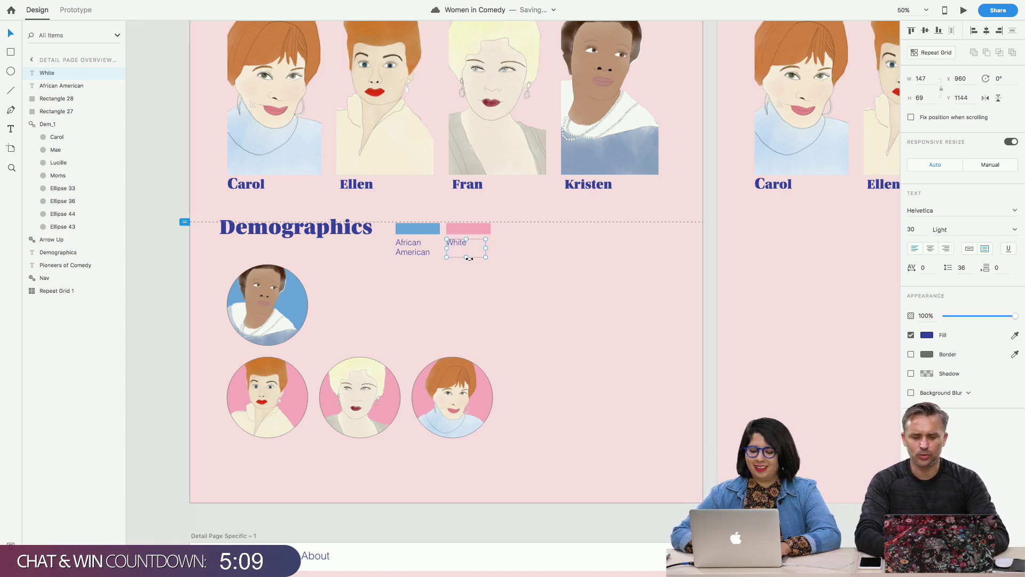
# Shrink the White label's text box to about 115 × 35 and deselect it
pyautogui.moveTo(466, 257); pyautogui.dragTo(469, 247)
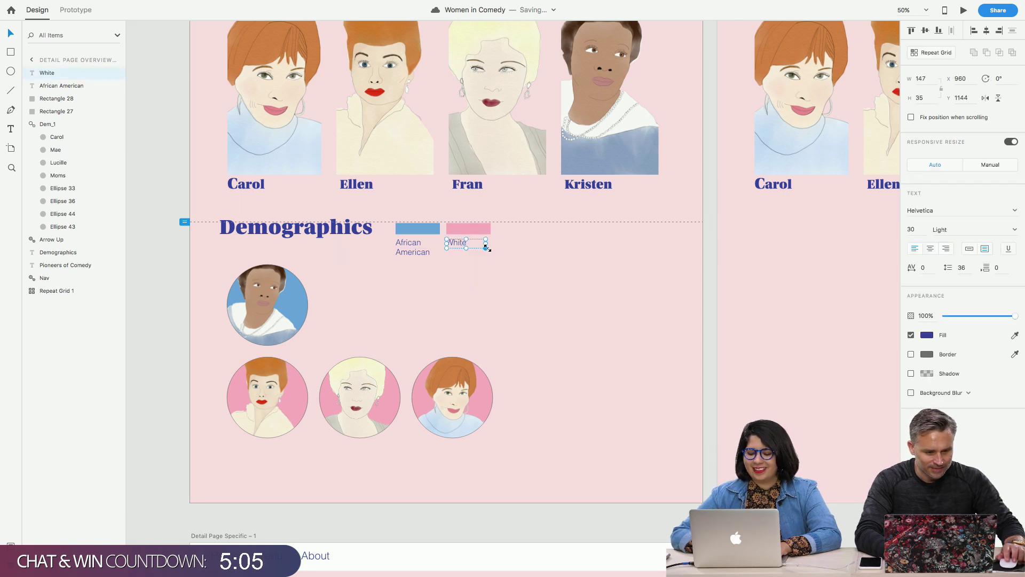
pyautogui.moveTo(486, 247); pyautogui.dragTo(477, 248)
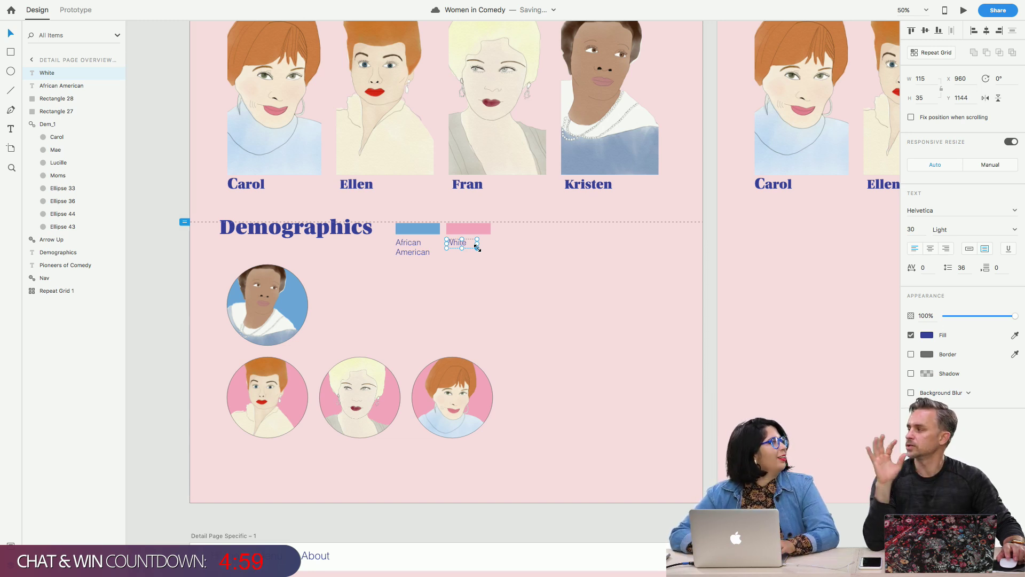
pyautogui.click(459, 260)
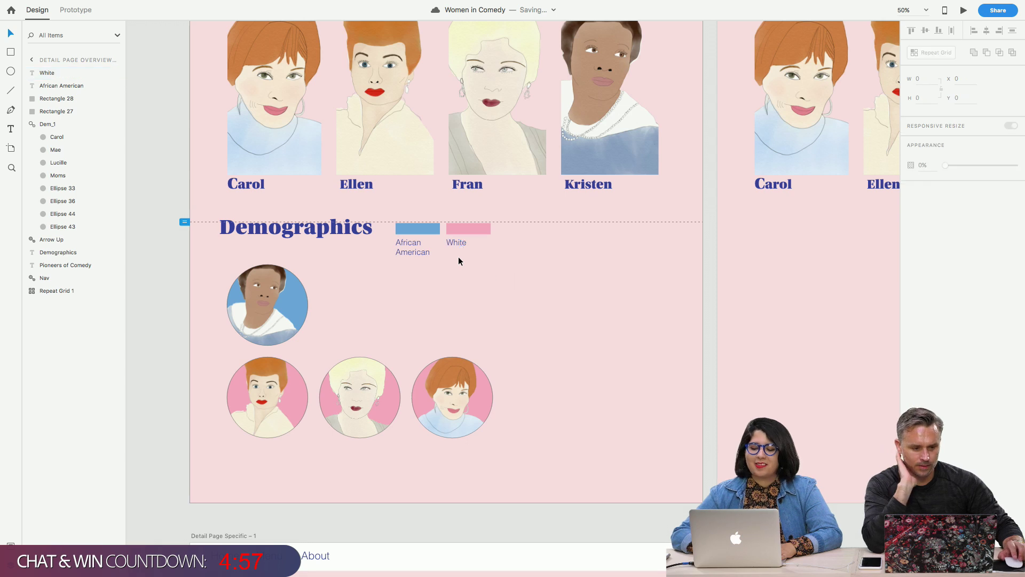
# Review the Pioneers of Comedy overview artboard, its Demographics section and the Carol Burnett detail page below it
pyautogui.click(459, 243)
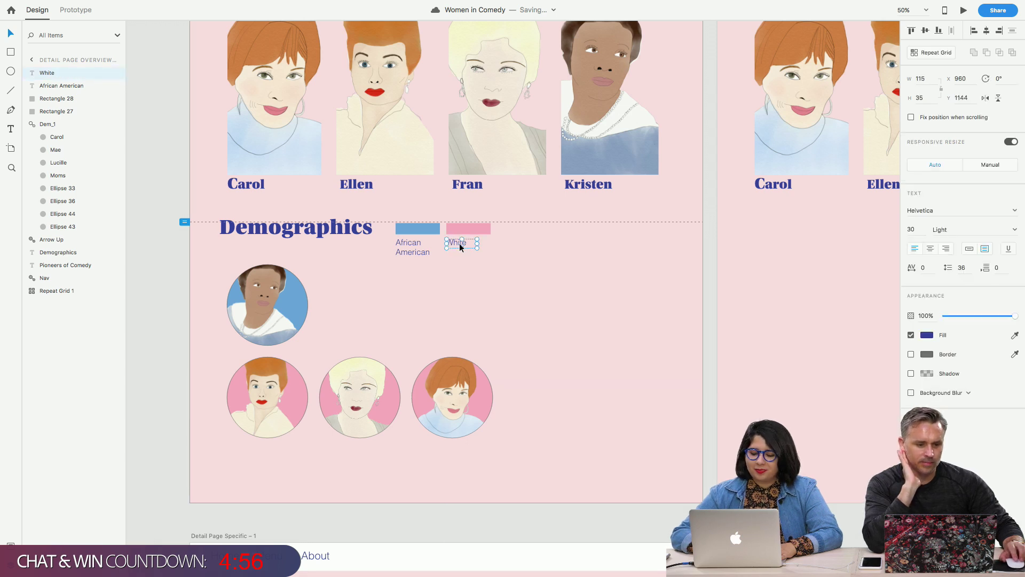
pyautogui.click(463, 287)
pyautogui.scroll(-2, 463, 287)
pyautogui.hscroll(2, 463, 287)
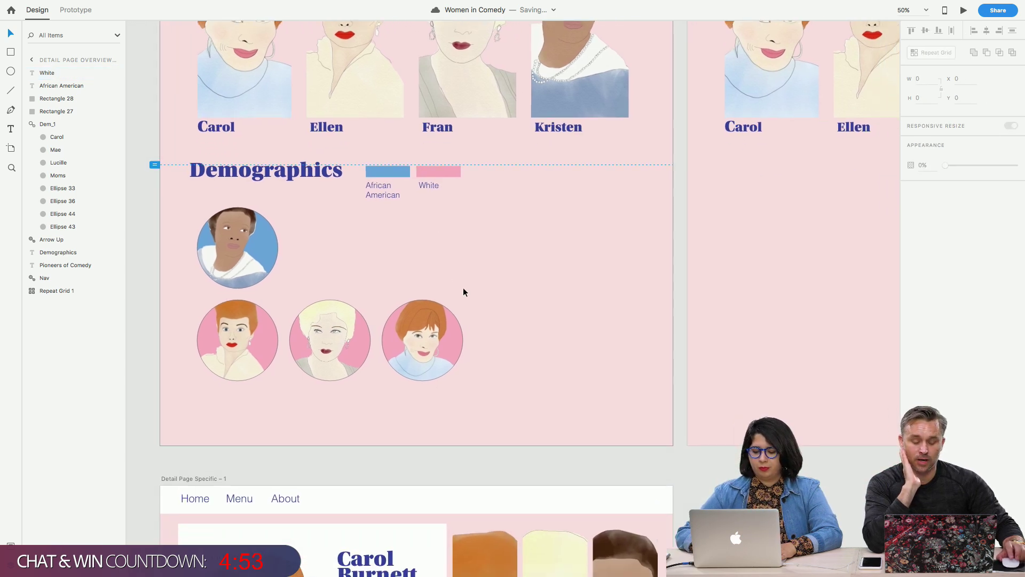
pyautogui.scroll(4, 463, 287)
pyautogui.hscroll(3, 463, 287)
pyautogui.hscroll(-4, 463, 287)
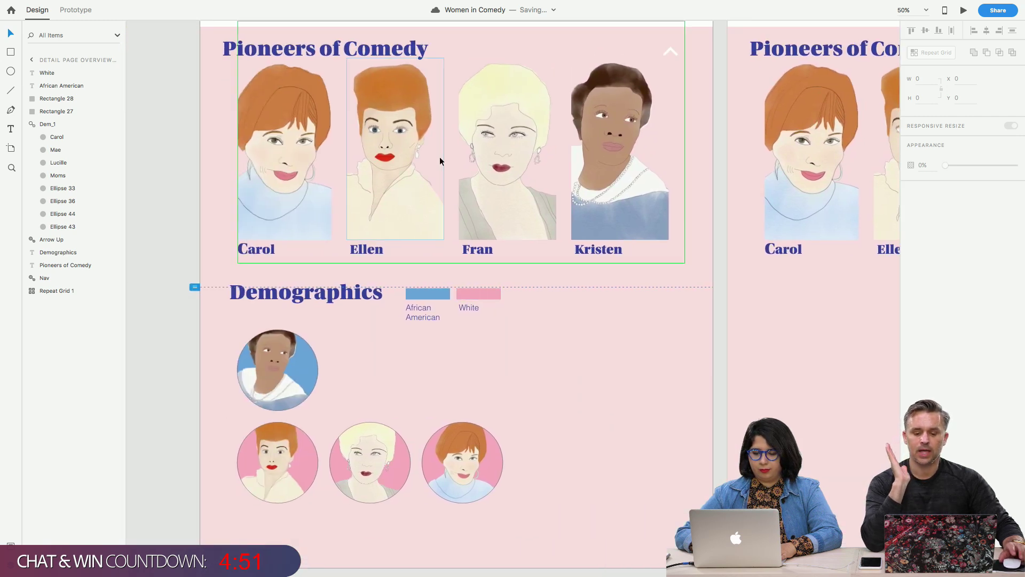
pyautogui.click(425, 54)
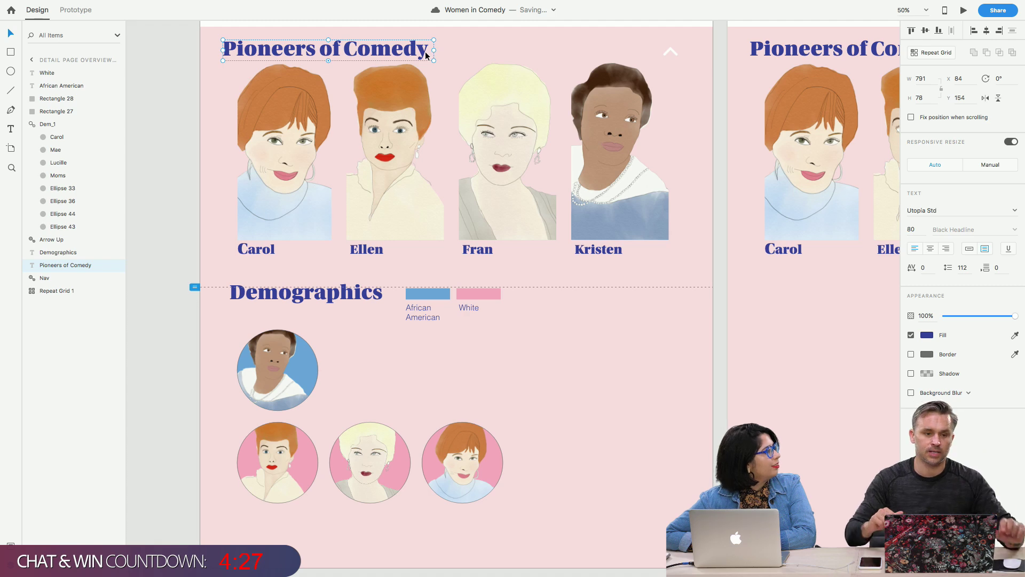
pyautogui.scroll(-7, 361, 246)
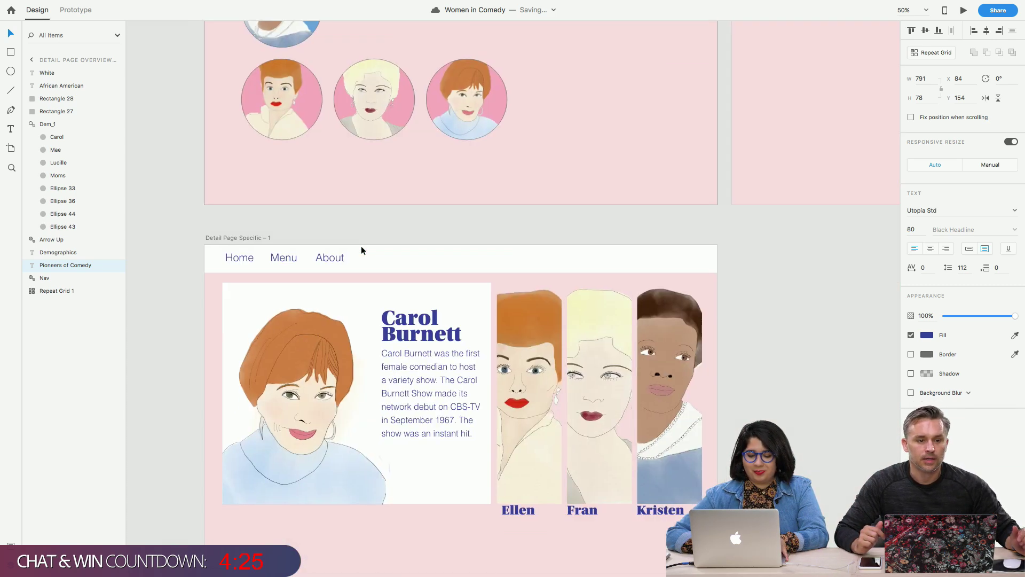
pyautogui.scroll(5, 360, 248)
pyautogui.scroll(1, 361, 249)
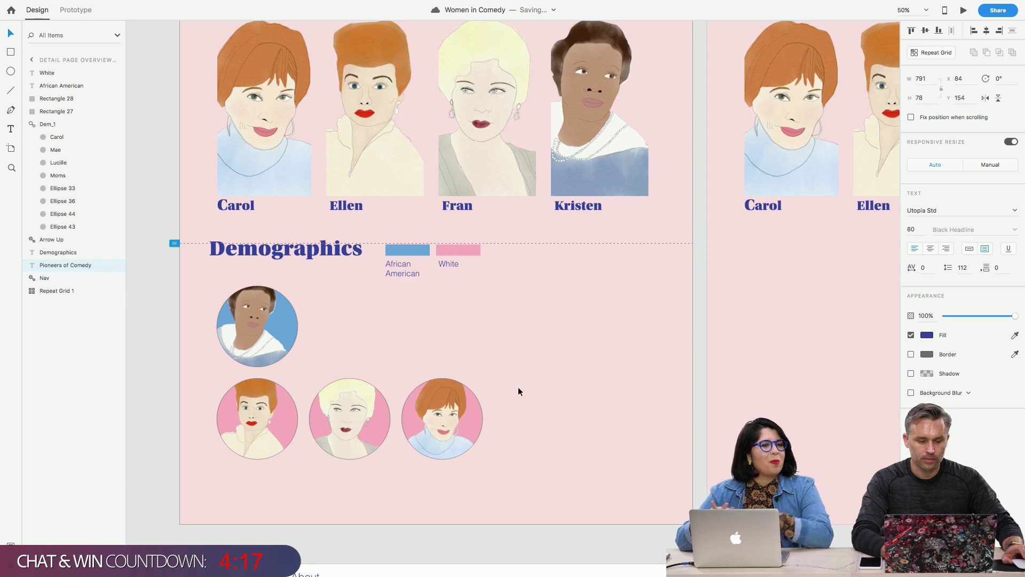
pyautogui.scroll(-1, 569, 459)
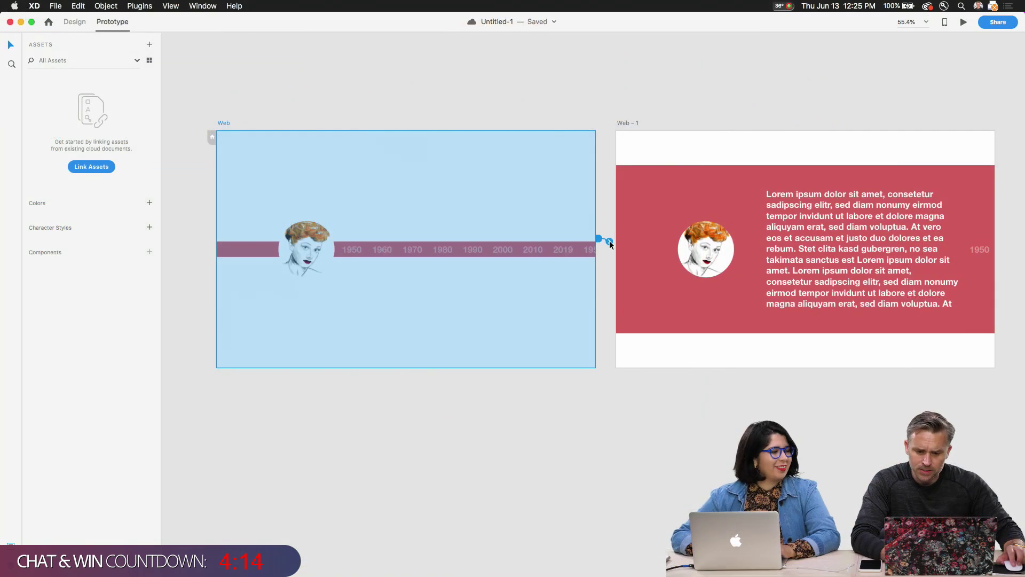
# Link the Web artboard to the Web – 1 artboard in the Untitled-1 prototype
pyautogui.moveTo(600, 238); pyautogui.dragTo(636, 258)
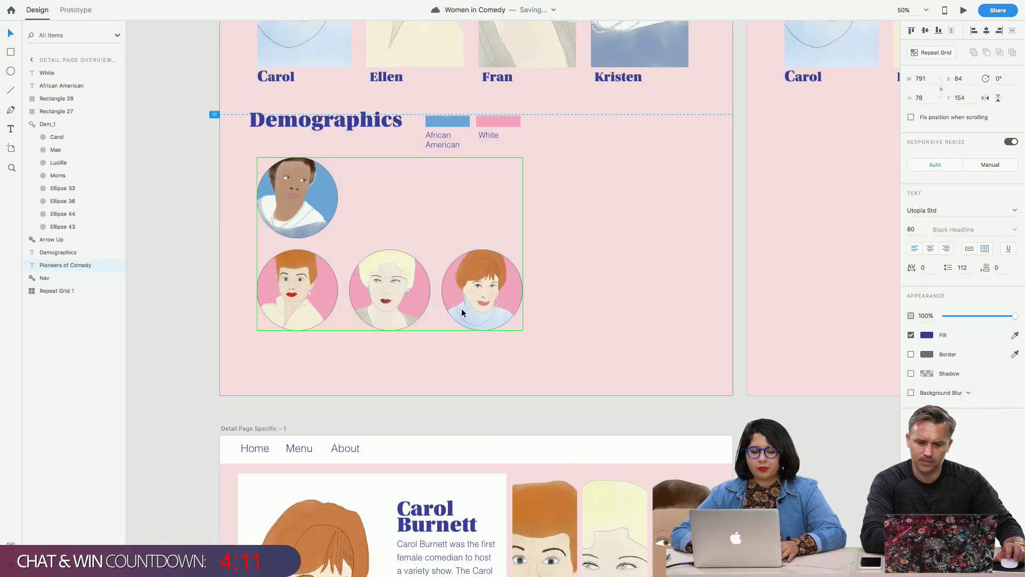
# Inspect the Dem_1 group's layers in the Women in Comedy document, comparing the Carol, Mae and Lucille portraits with the background ellipses
pyautogui.click(10, 564)
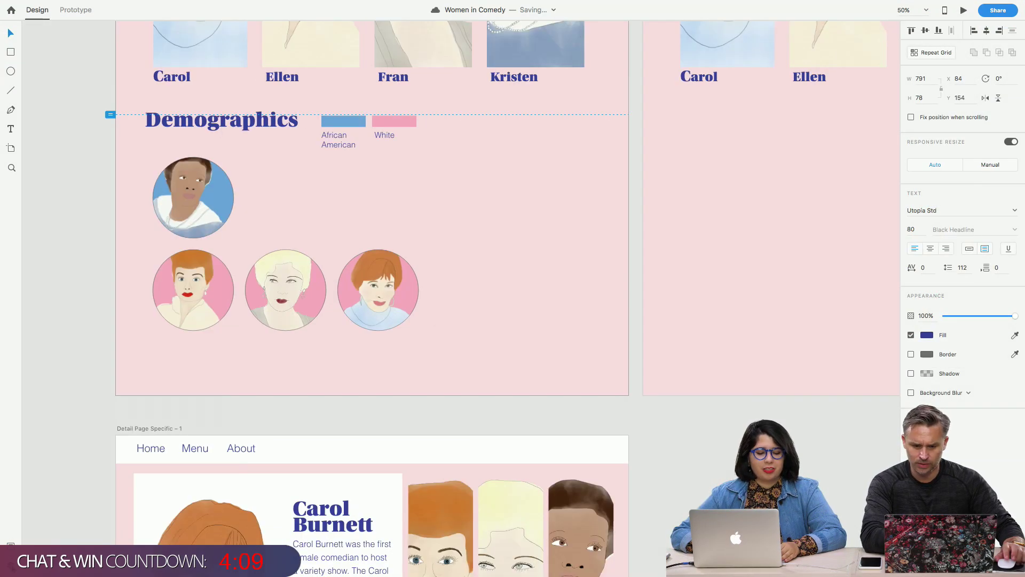
pyautogui.click(11, 565)
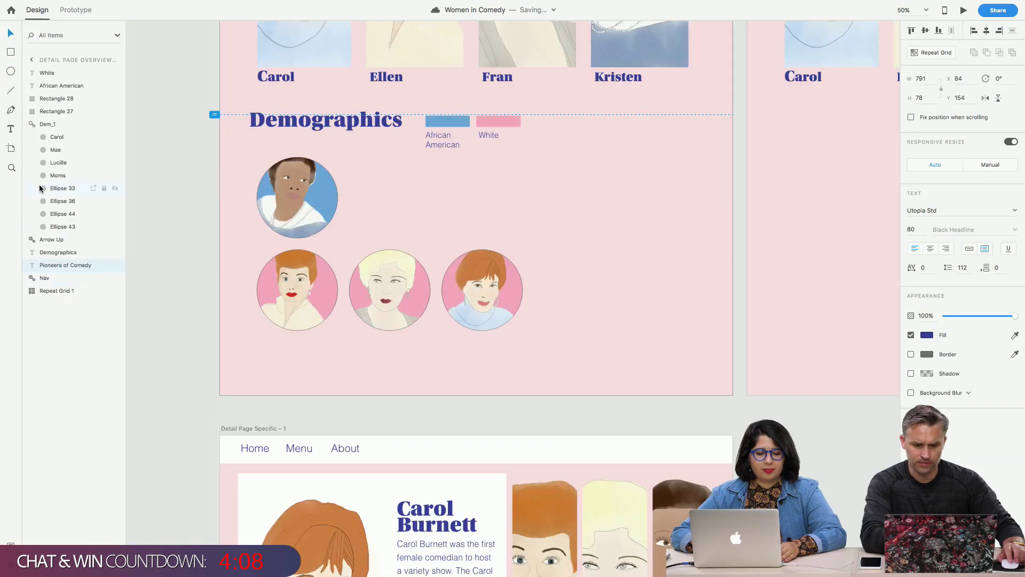
pyautogui.click(51, 137)
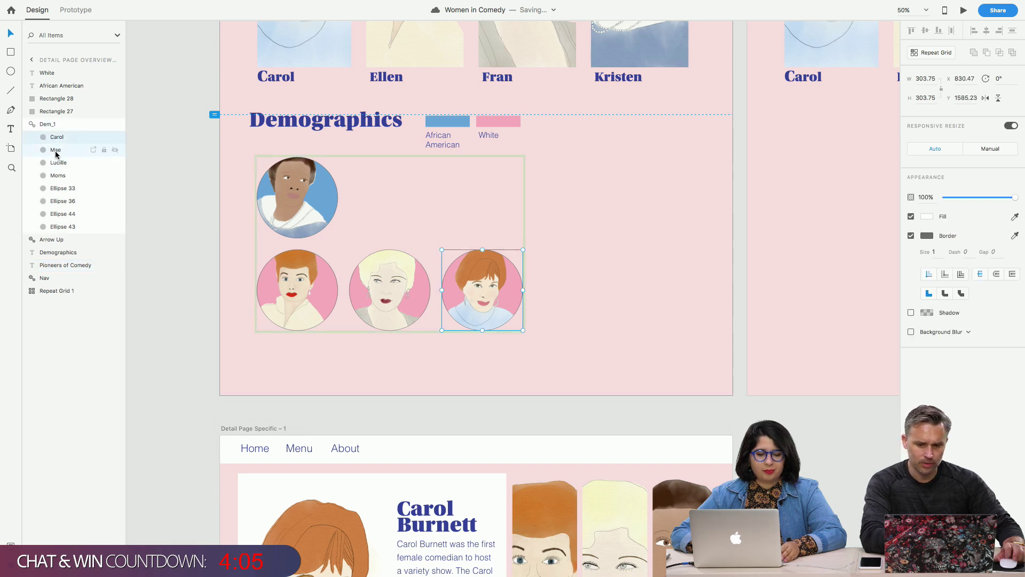
pyautogui.click(55, 152)
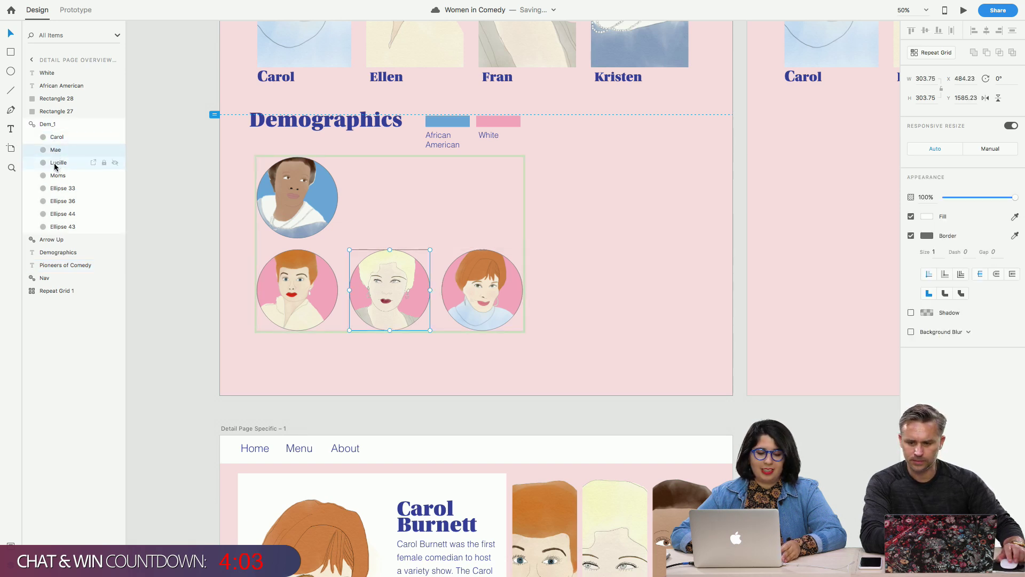
pyautogui.keyDown('shift'); pyautogui.click(57, 162); pyautogui.keyUp('shift')
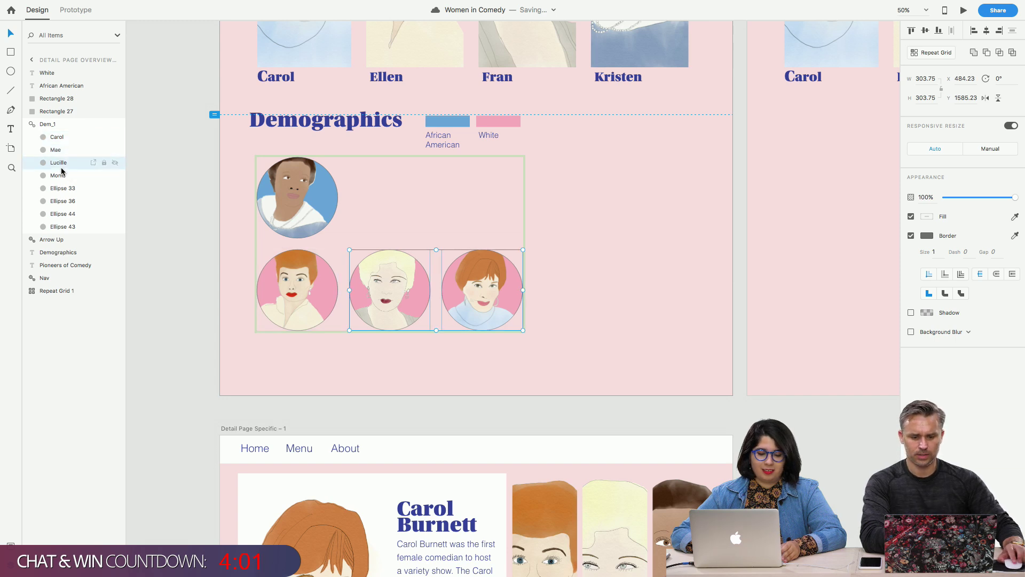
pyautogui.keyDown('shift'); pyautogui.click(57, 137); pyautogui.keyUp('shift')
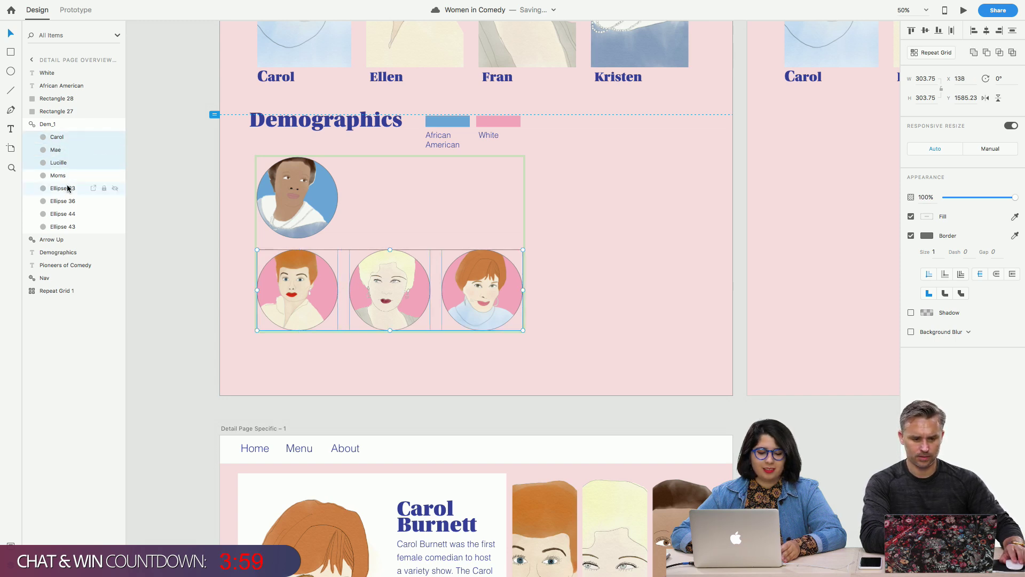
pyautogui.click(67, 188)
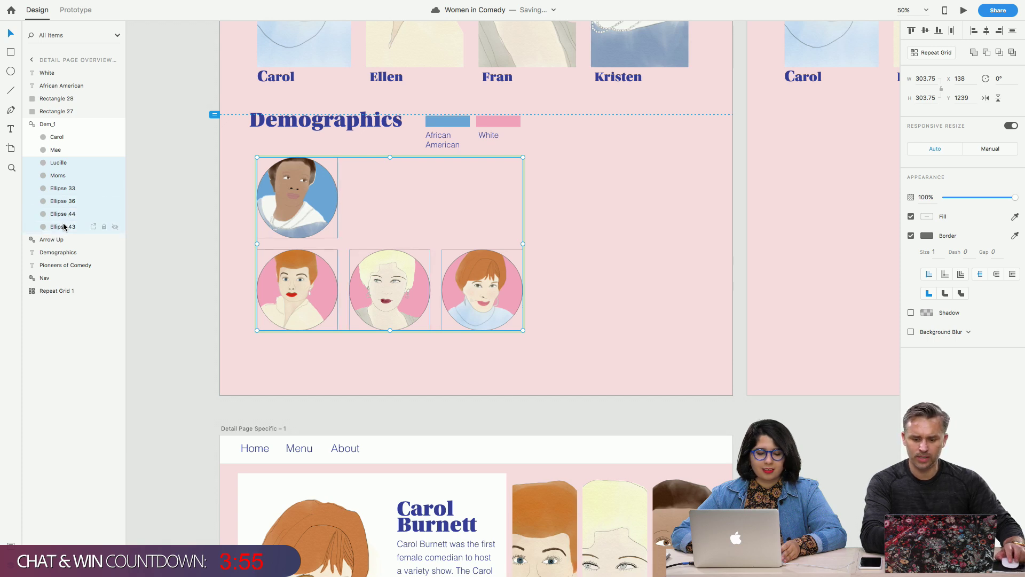
pyautogui.keyDown('shift'); pyautogui.click(56, 150); pyautogui.keyUp('shift')
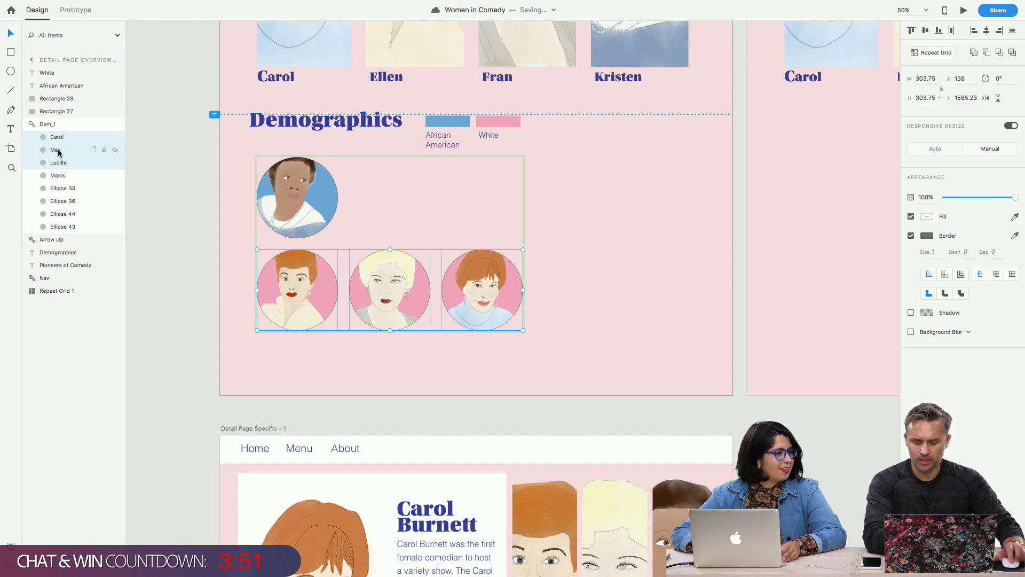
pyautogui.click(59, 163)
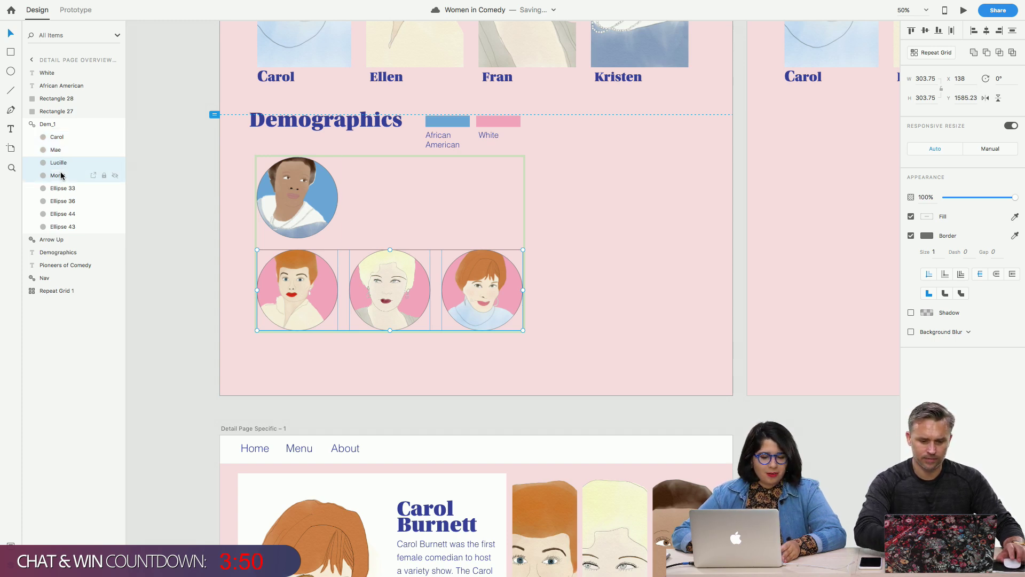
pyautogui.click(74, 228)
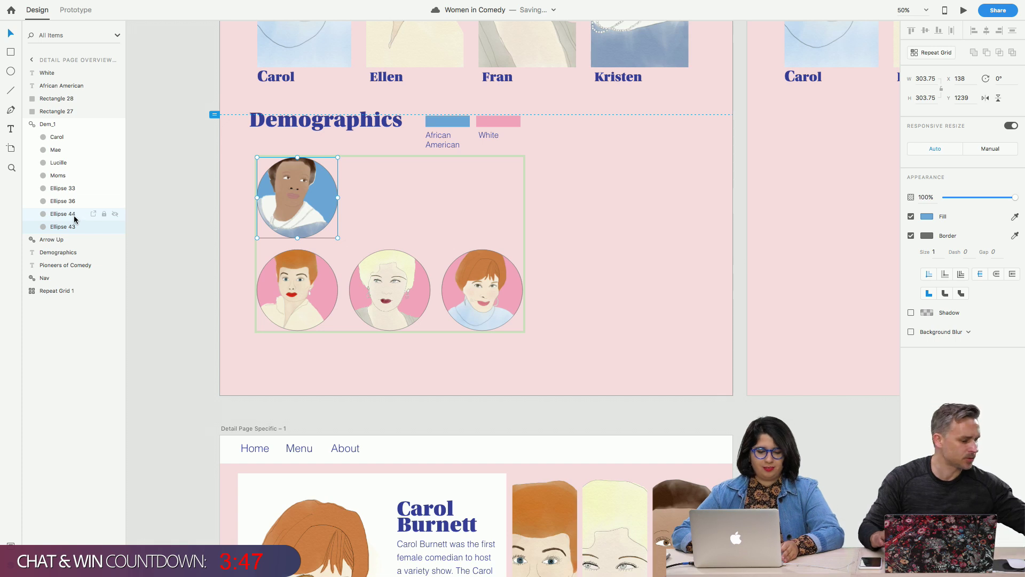
pyautogui.keyDown('shift'); pyautogui.click(75, 215); pyautogui.keyUp('shift')
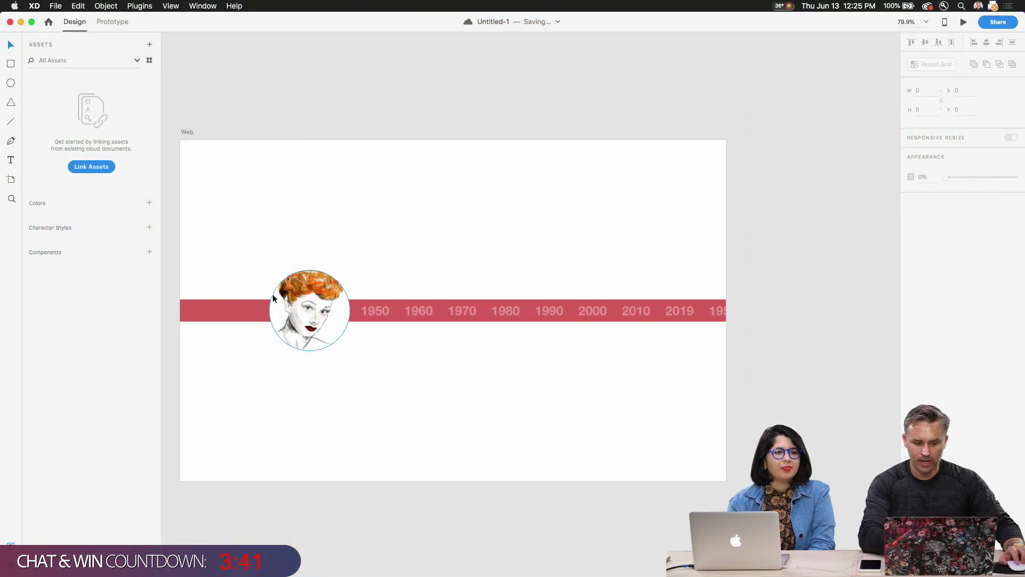
pyautogui.hscroll(-2, 332, 267)
pyautogui.scroll(-1, 331, 267)
pyautogui.moveTo(351, 303); pyautogui.dragTo(685, 303)
pyautogui.press('Delete')
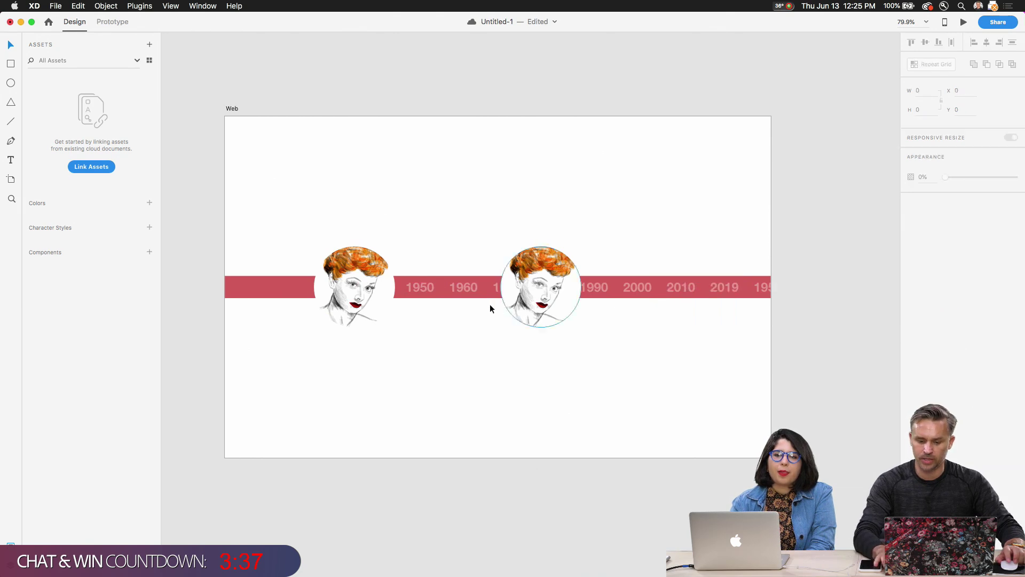
pyautogui.click(508, 301)
pyautogui.press('Delete')
# Duplicate the Web artboard with the timeline and show the document's layers
pyautogui.click(233, 109)
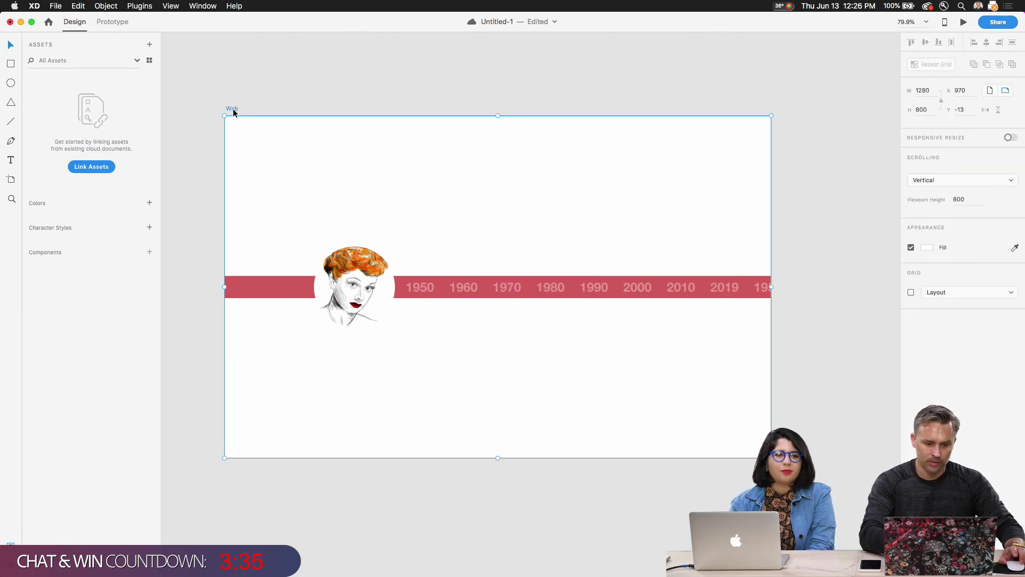
pyautogui.press('super+d')
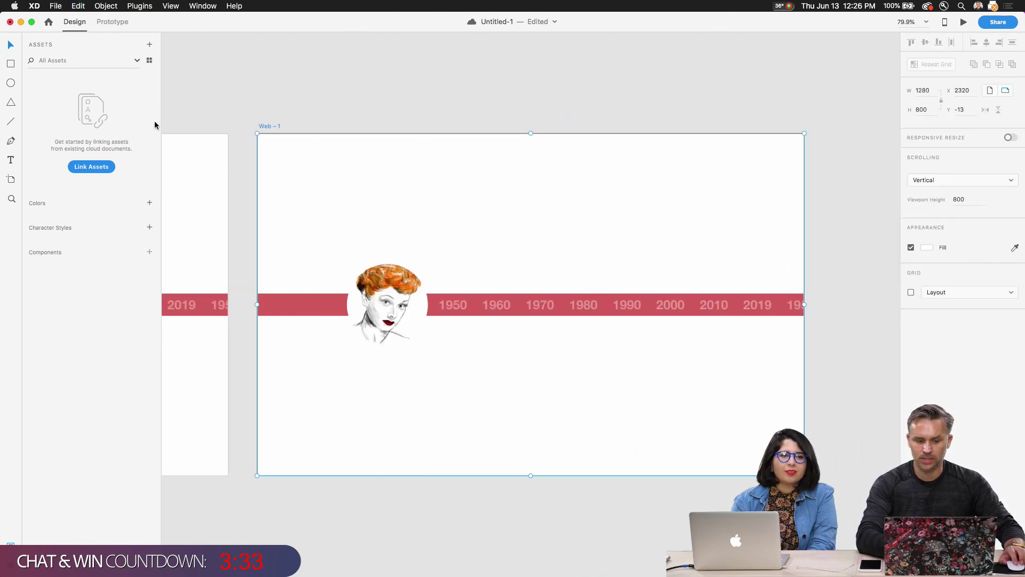
pyautogui.press('super+y')
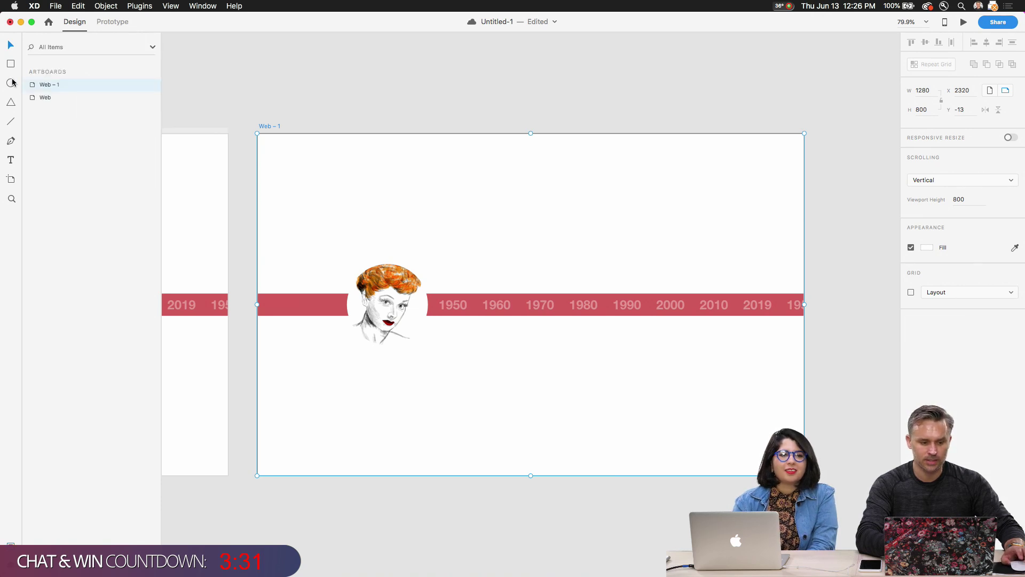
# Enlarge the circular portrait on the Web – 1 artboard from its centre to about 516 × 516
pyautogui.click(313, 190)
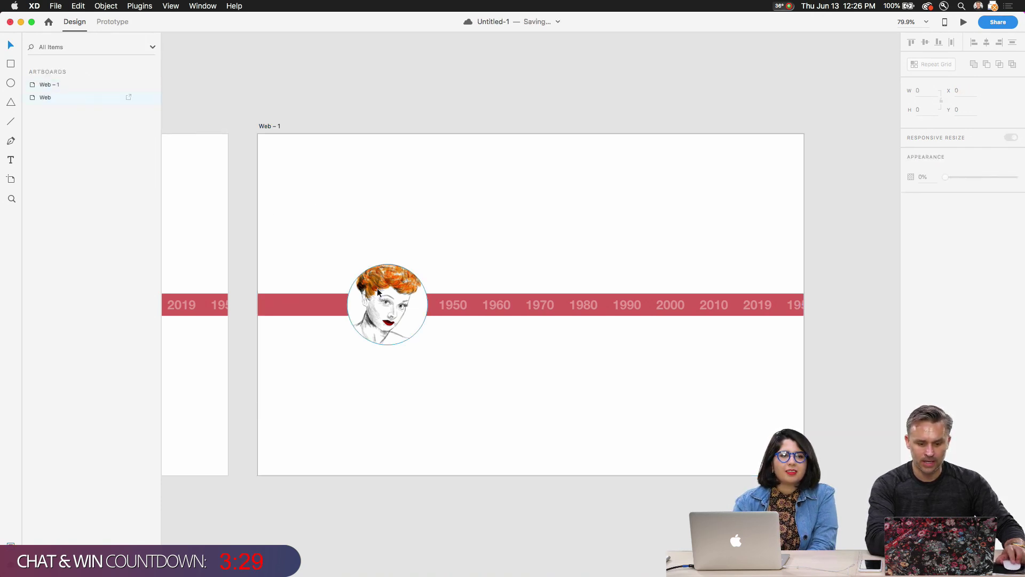
pyautogui.click(349, 273)
pyautogui.moveTo(345, 263); pyautogui.dragTo(277, 193)
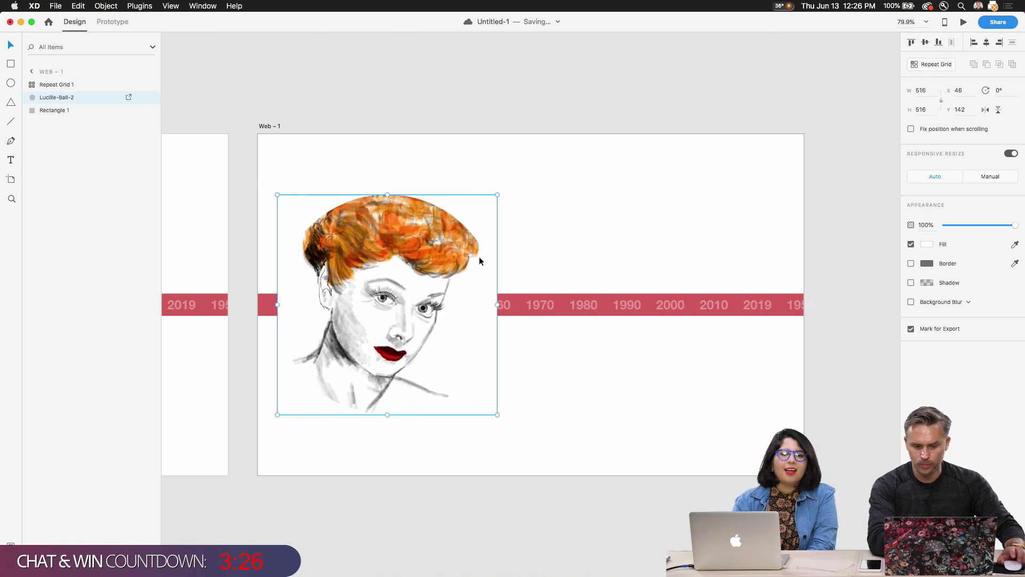
# Stretch the red bar on Web – 1 taller than the portrait and shift the row of years to about X 1204, mostly beyond the artboard
pyautogui.click(523, 299)
pyautogui.moveTo(530, 293); pyautogui.dragTo(531, 173)
pyautogui.moveTo(550, 311); pyautogui.dragTo(884, 307)
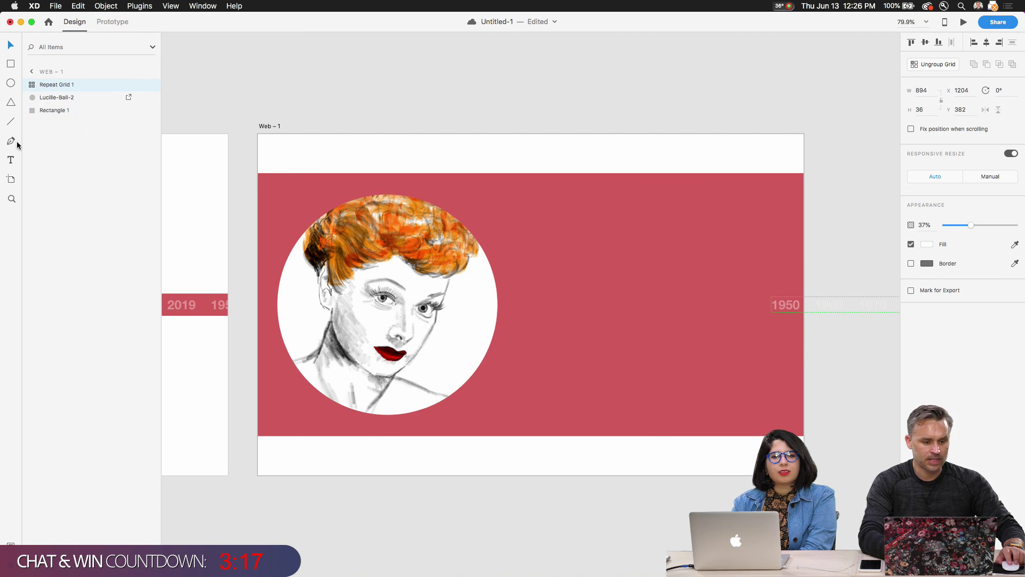
# Add a text box about 492 × 485 beside the portrait reading INFO, with font size 18 and Light weight
pyautogui.moveTo(518, 198); pyautogui.dragTo(727, 402)
pyautogui.write('INFO')
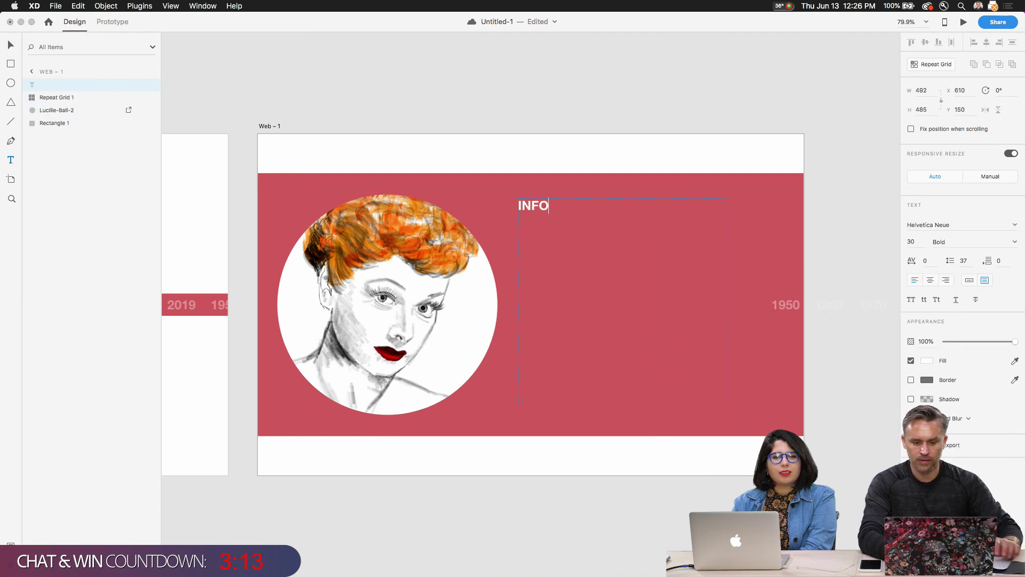
pyautogui.doubleClick(531, 205)
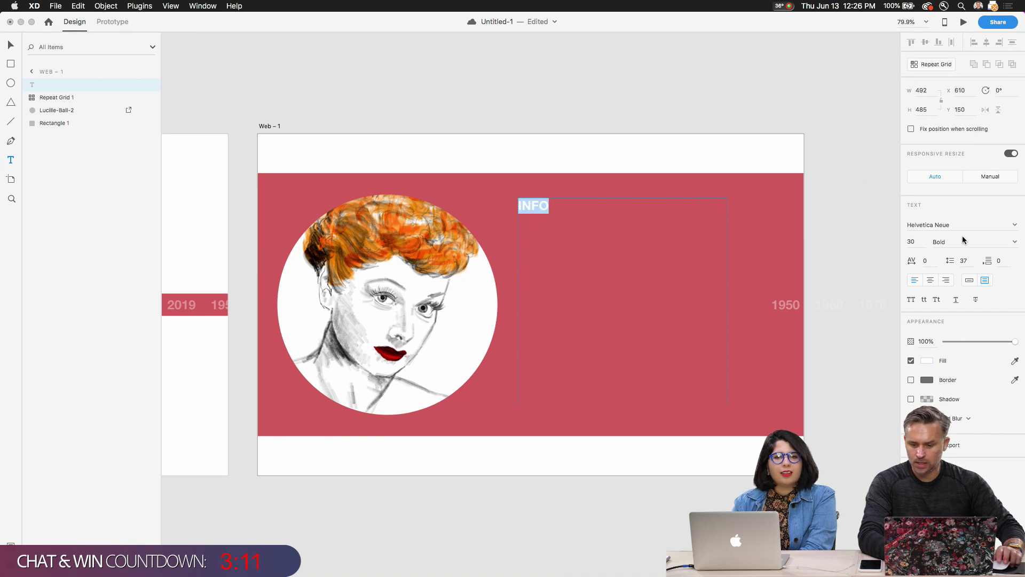
pyautogui.click(912, 243)
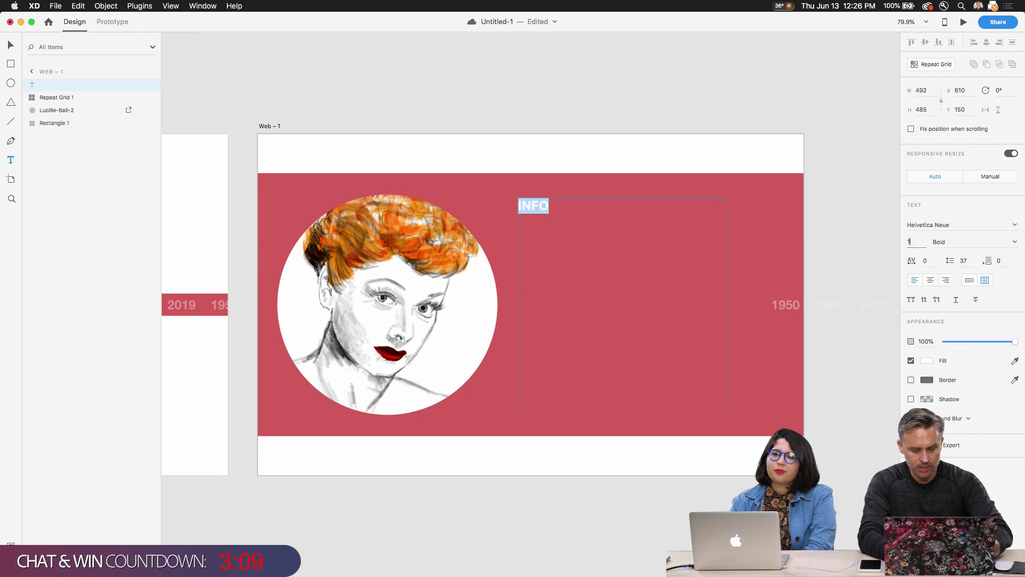
pyautogui.press('Return')
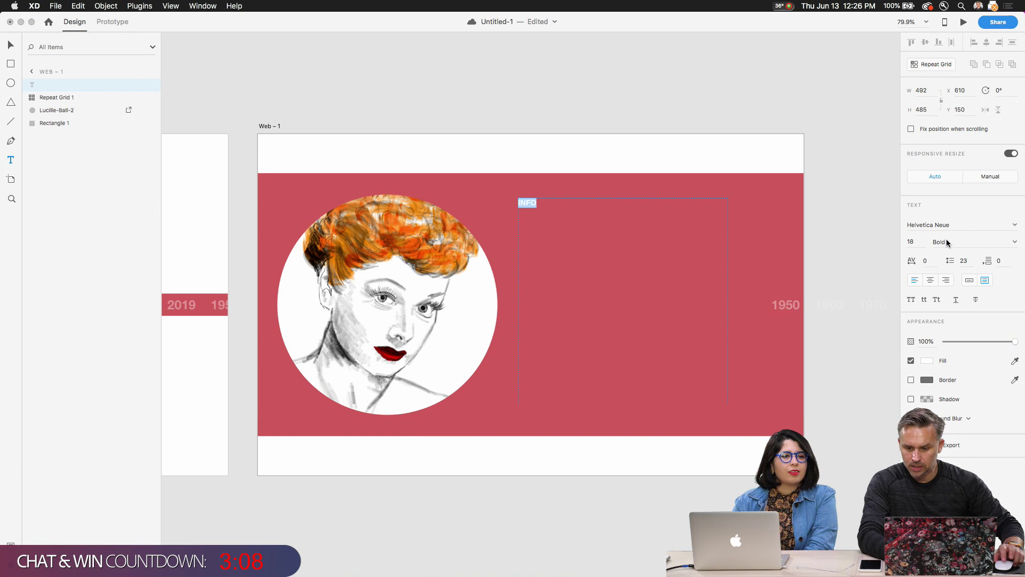
pyautogui.click(1011, 243)
pyautogui.click(1015, 242)
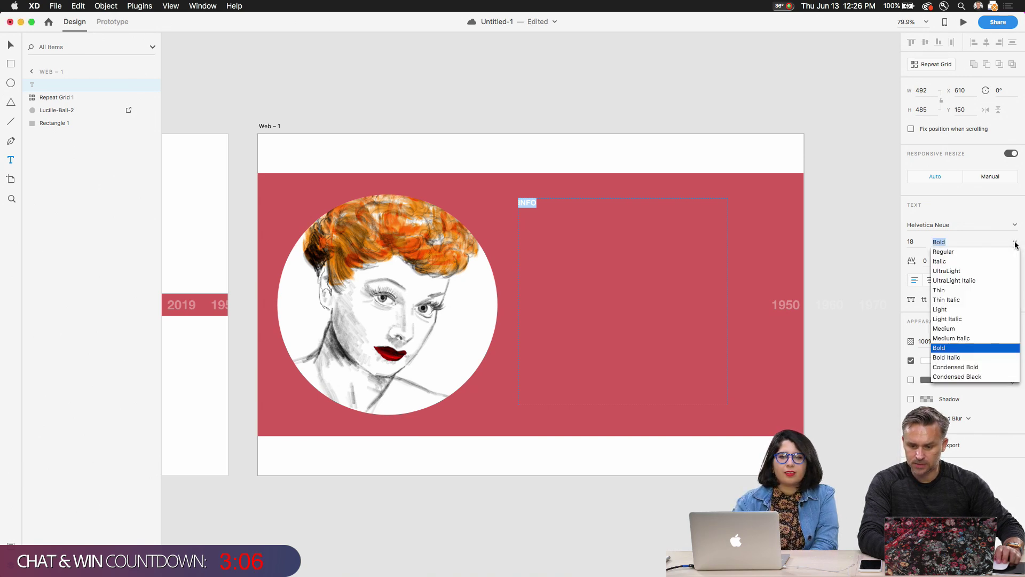
pyautogui.click(960, 310)
pyautogui.click(169, 6)
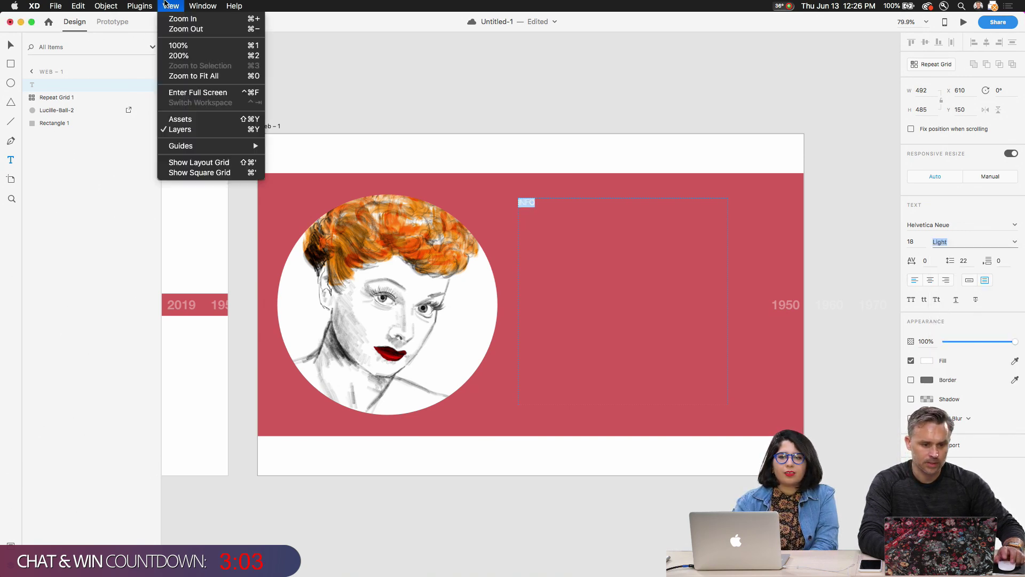
pyautogui.moveTo(139, 5)
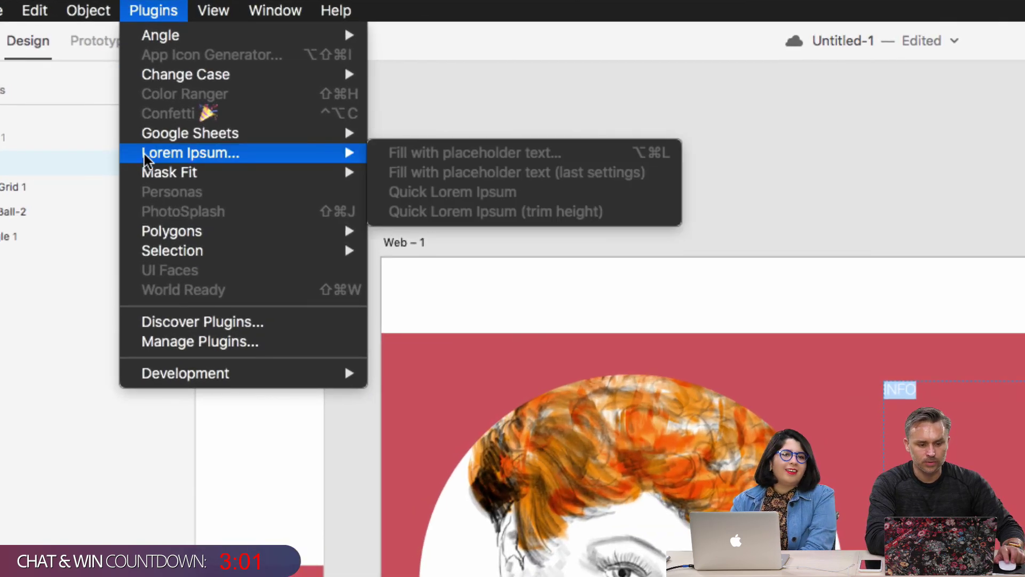
pyautogui.click(851, 362)
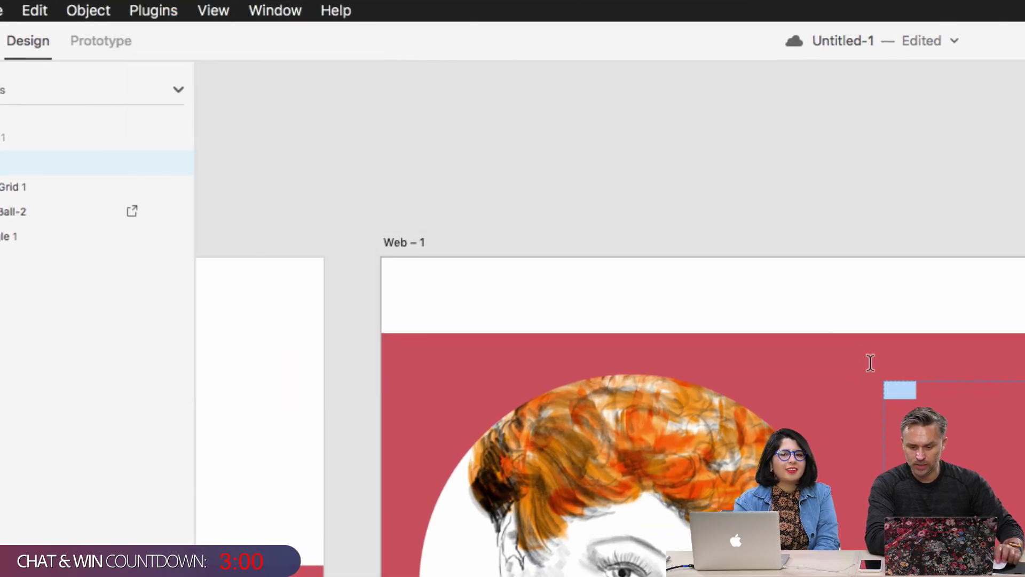
# Fill the INFO text box with standard Latin Lorem Ipsum placeholder text, with no ending punctuation mark and line breaks included
pyautogui.click(870, 363)
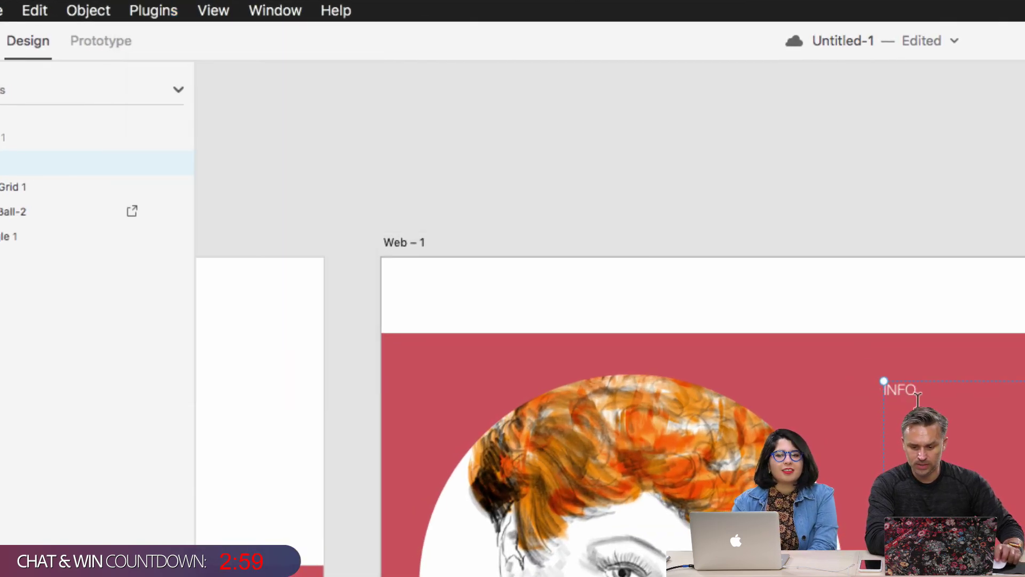
pyautogui.doubleClick(913, 401)
pyautogui.click(815, 363)
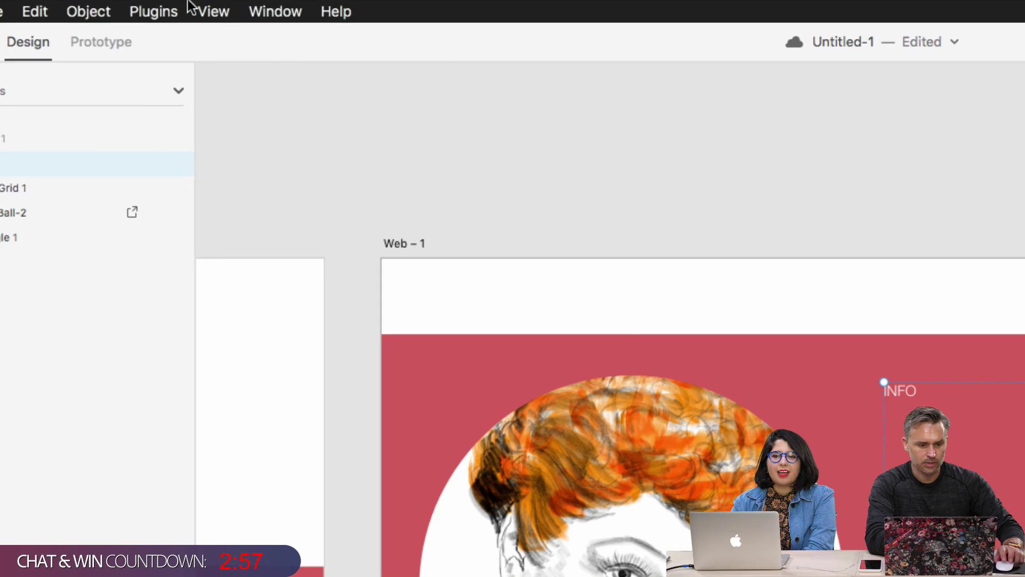
pyautogui.click(213, 10)
pyautogui.moveTo(157, 5)
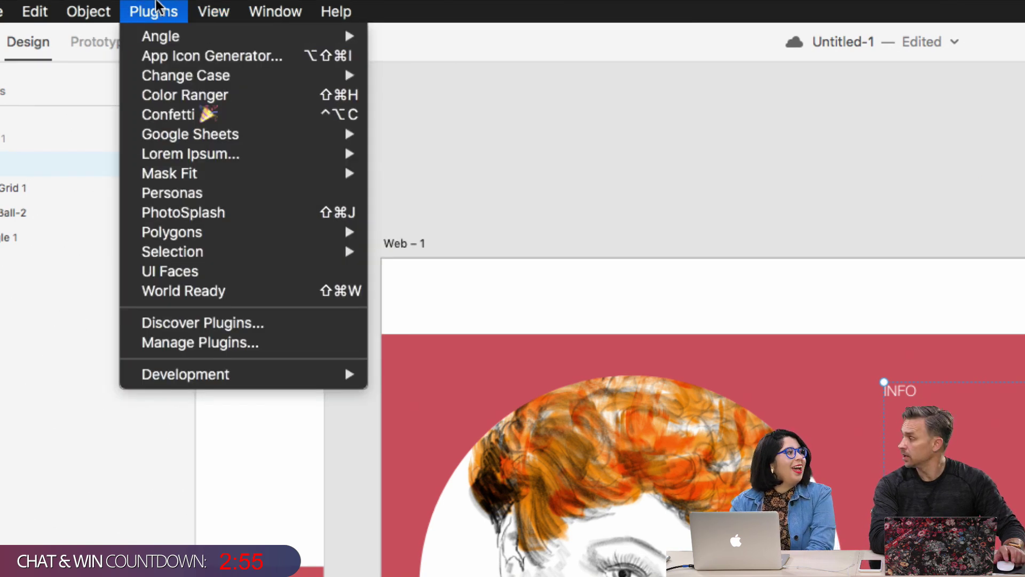
pyautogui.moveTo(178, 155)
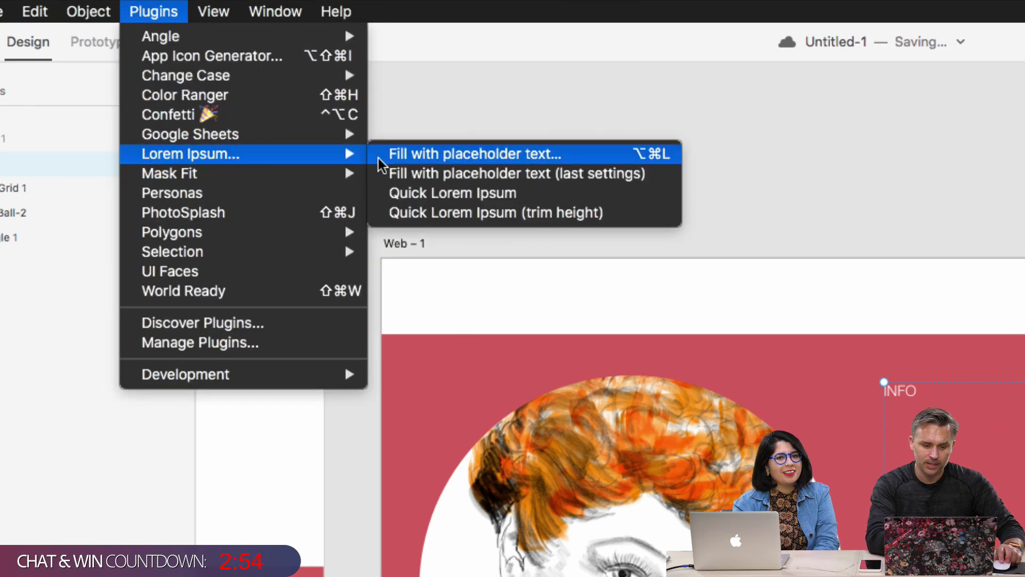
pyautogui.click(408, 158)
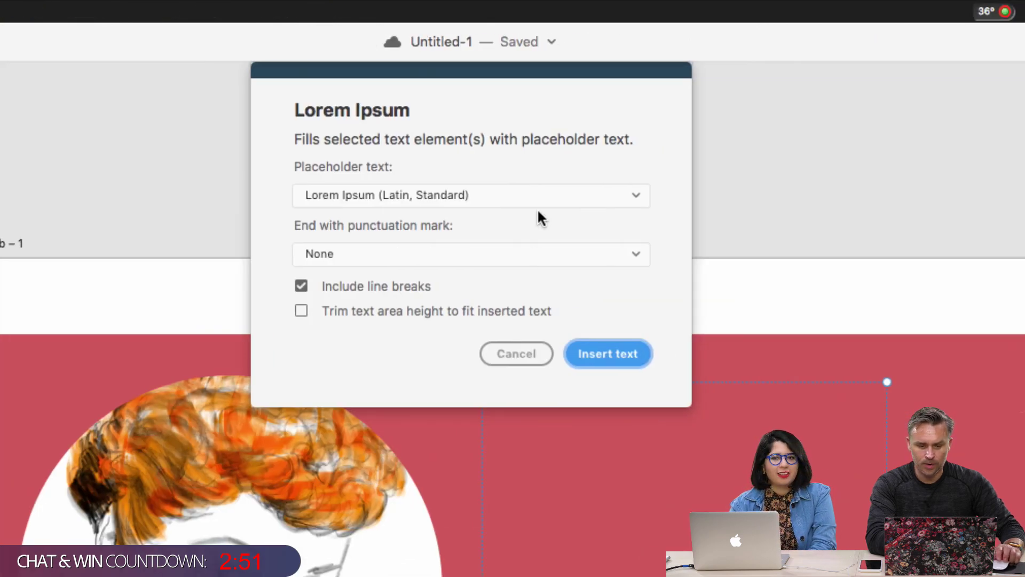
pyautogui.click(584, 353)
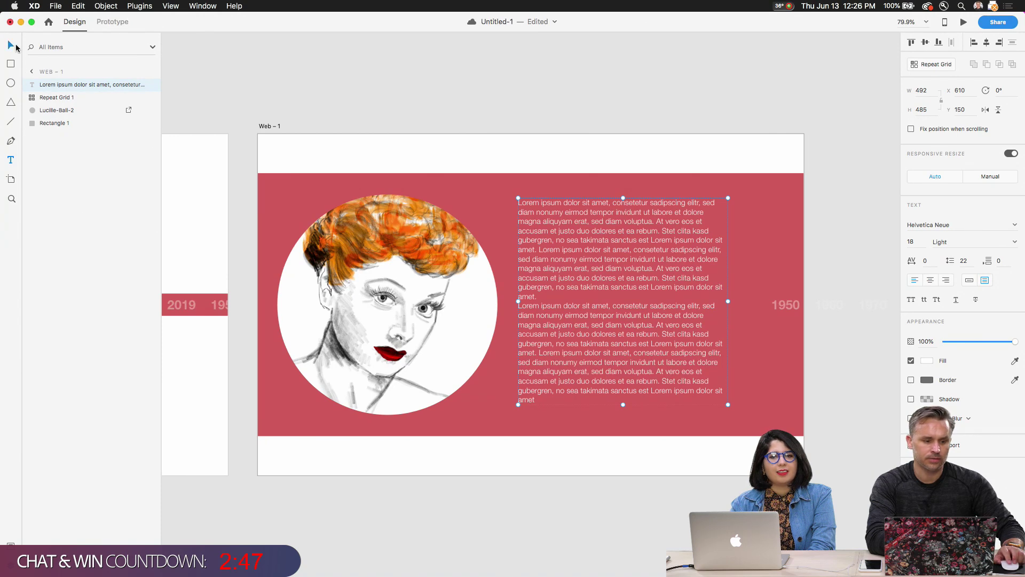
# Link the whole Web artboard to Web – 1 in prototype mode with a Tap trigger and the Auto-Animate action
pyautogui.click(383, 79)
pyautogui.moveTo(300, 92); pyautogui.dragTo(592, 90)
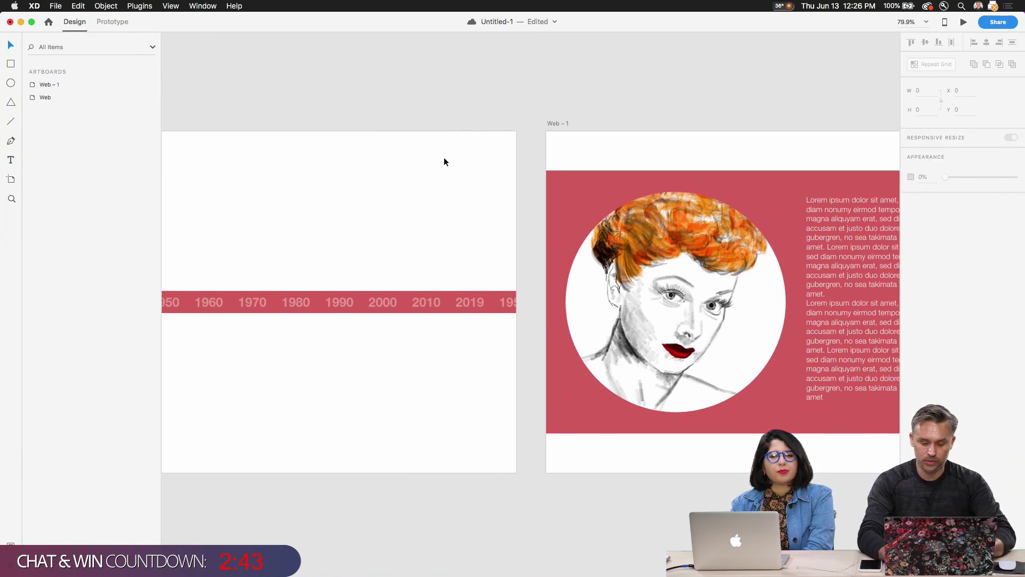
pyautogui.press('super+minus')
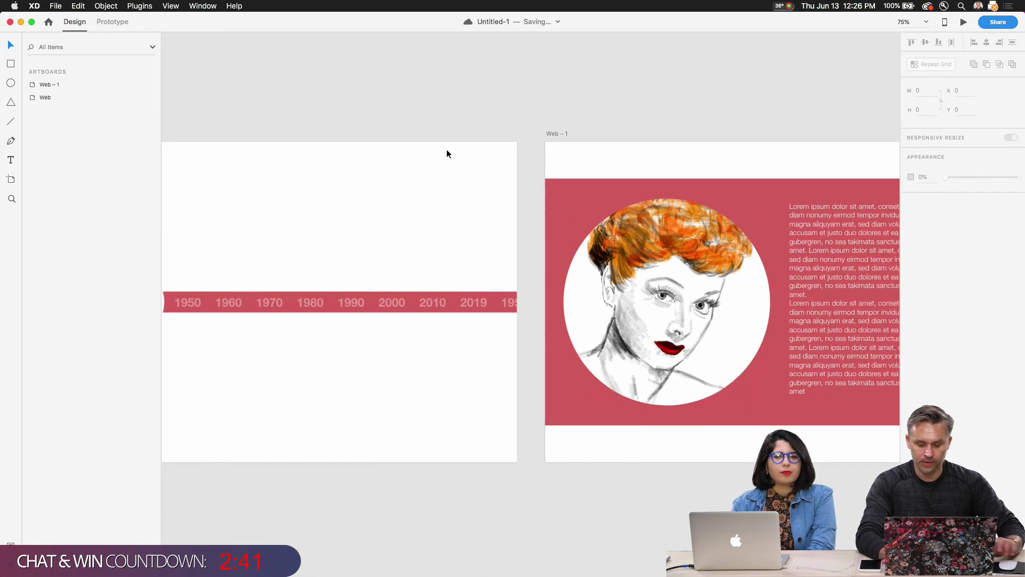
pyautogui.press('super+minus')
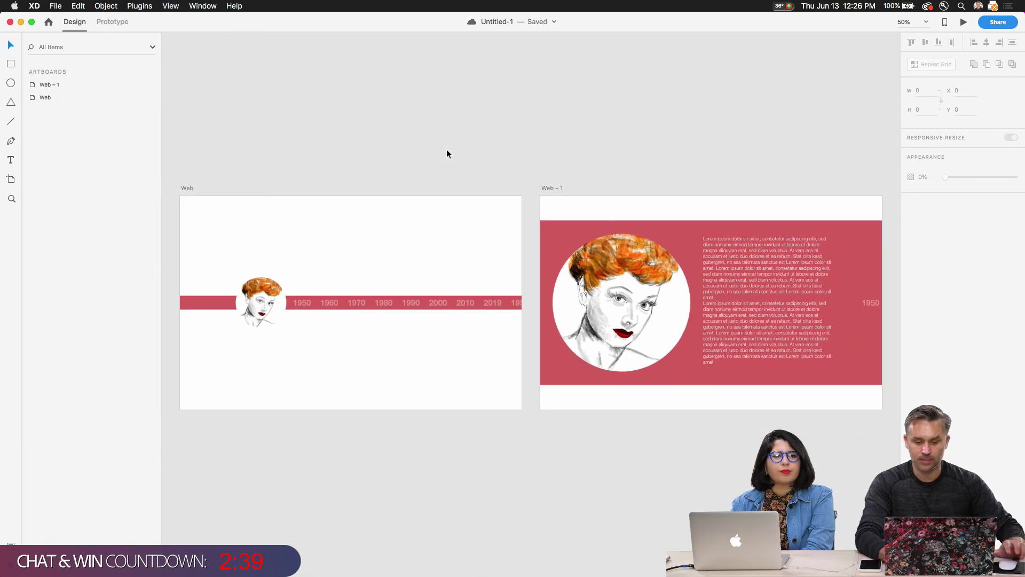
pyautogui.click(780, 303)
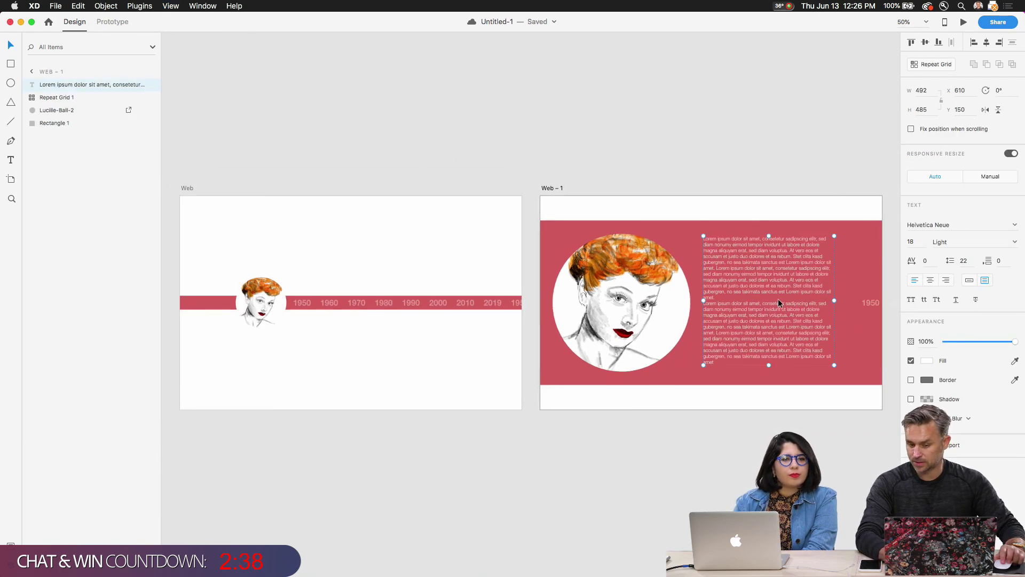
pyautogui.click(185, 188)
pyautogui.click(109, 22)
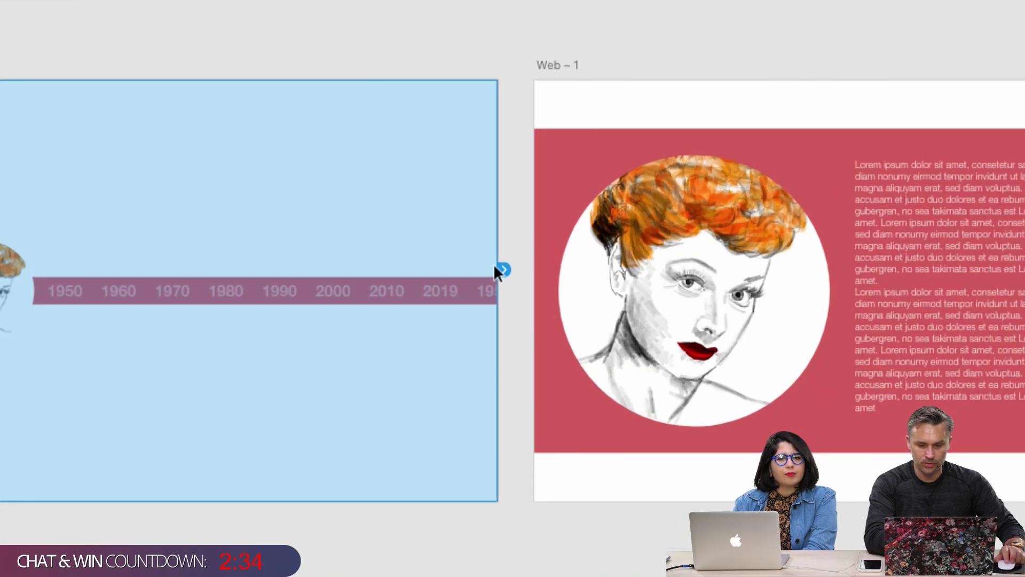
pyautogui.moveTo(525, 292); pyautogui.dragTo(542, 318)
pyautogui.click(531, 452)
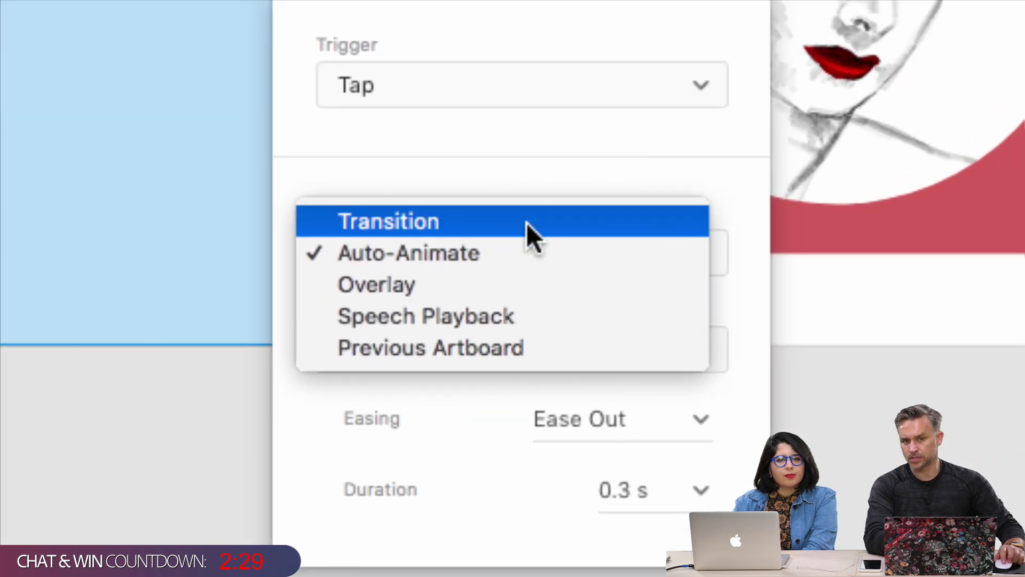
pyautogui.click(549, 254)
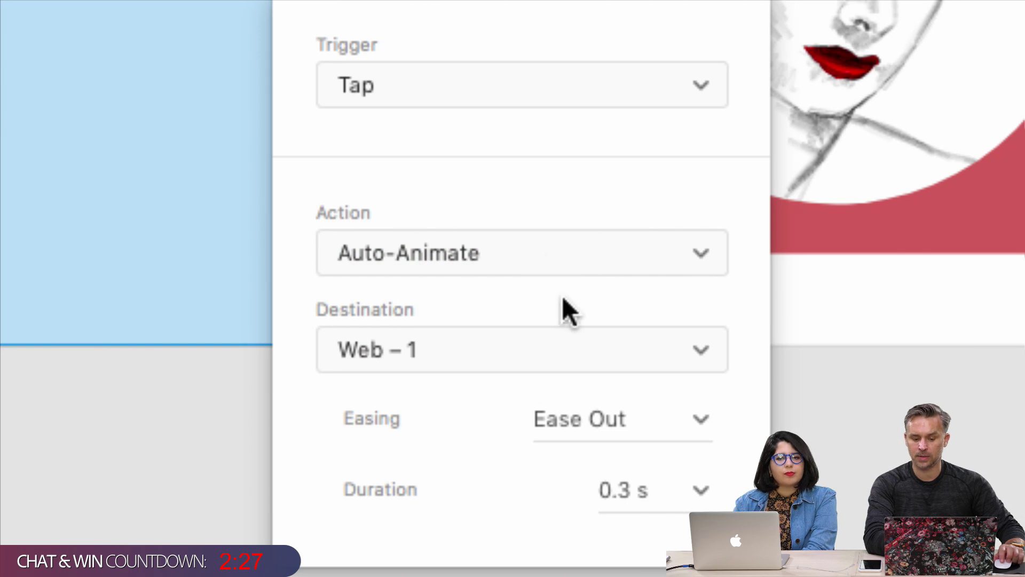
# Set the duration of the Web to Web – 1 transition to 1 s and play it in the preview
pyautogui.click(652, 488)
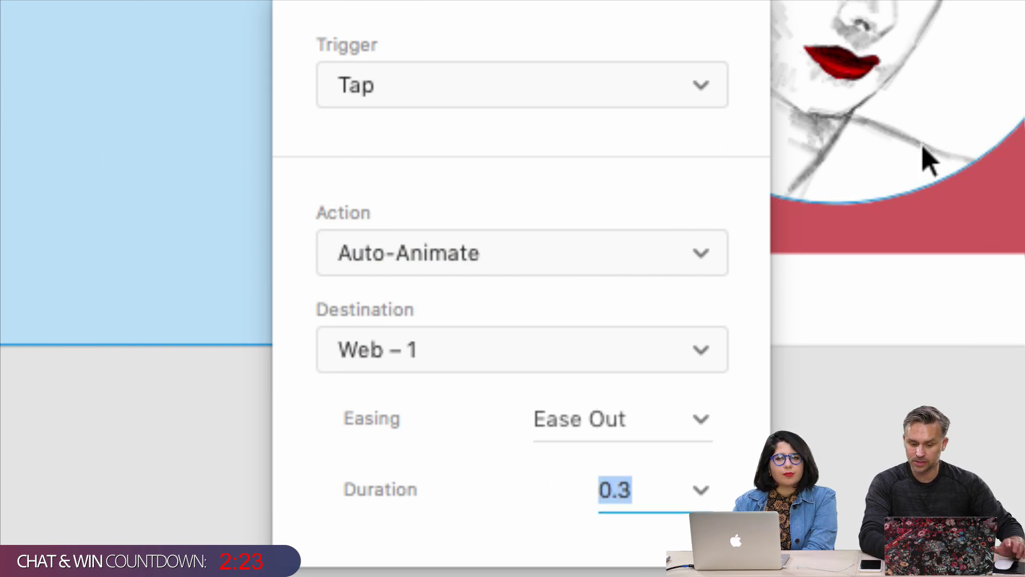
pyautogui.write('1')
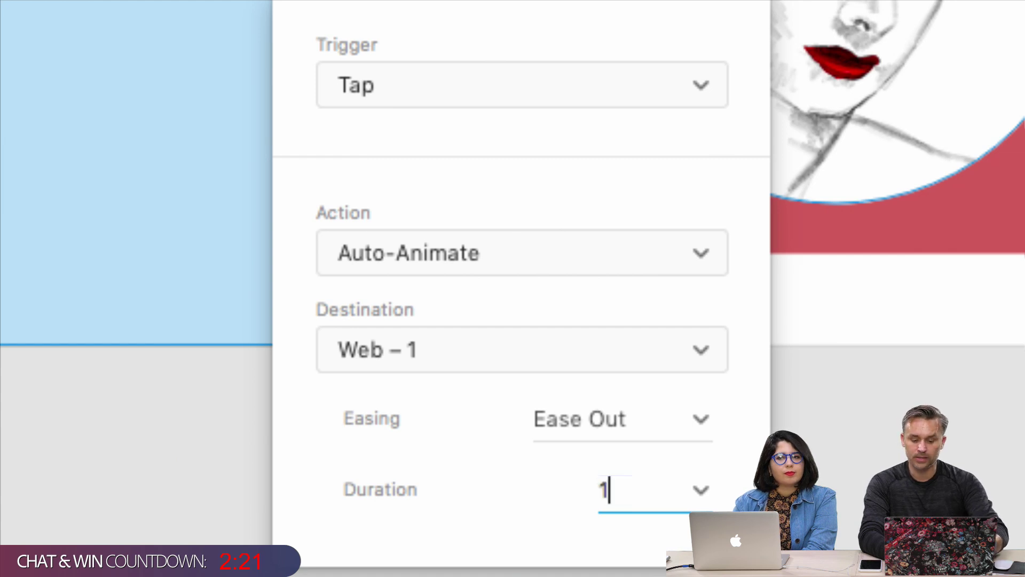
pyautogui.press('Return')
pyautogui.click(176, 407)
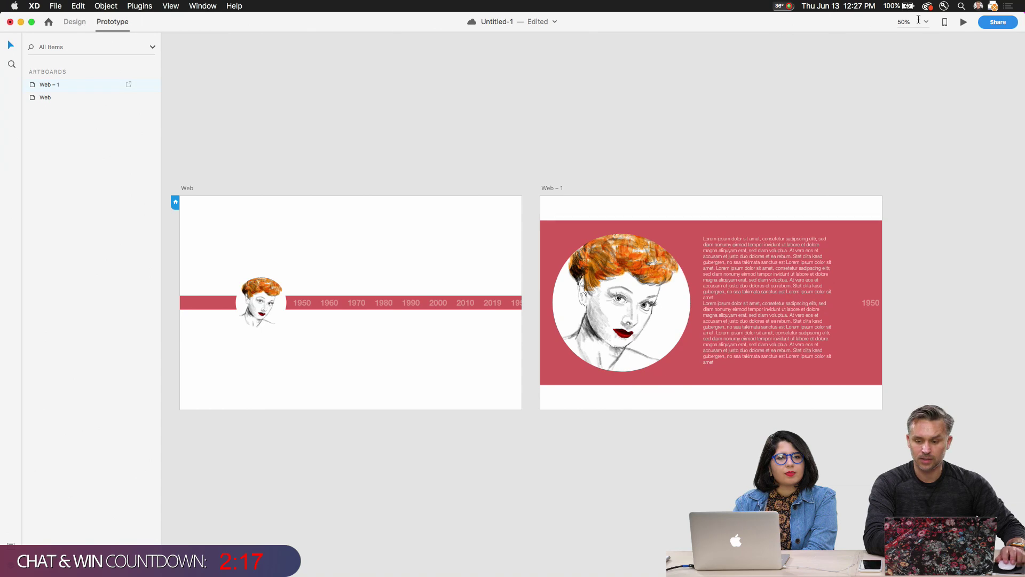
pyautogui.click(964, 22)
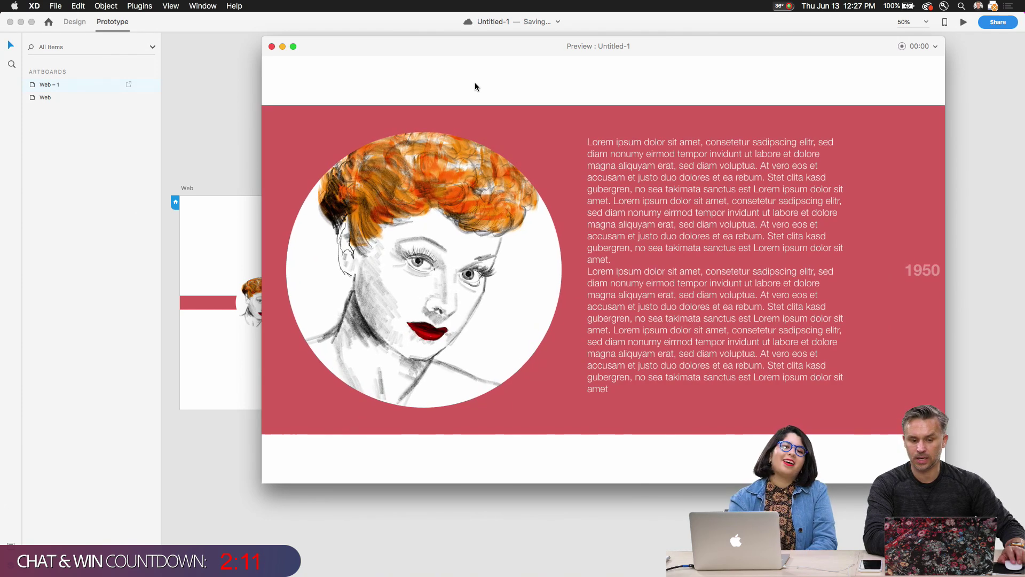
pyautogui.click(271, 47)
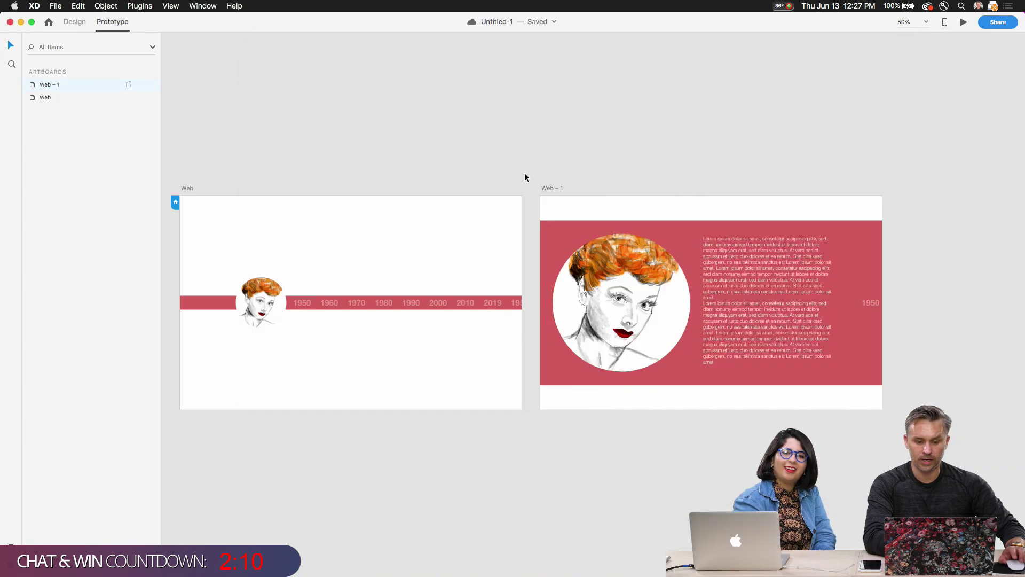
# Link the Web – 1 artboard back to Web with a Tap trigger, Auto-Animate, Ease Out easing and a 1 s duration
pyautogui.click(553, 188)
pyautogui.moveTo(885, 291); pyautogui.dragTo(467, 352)
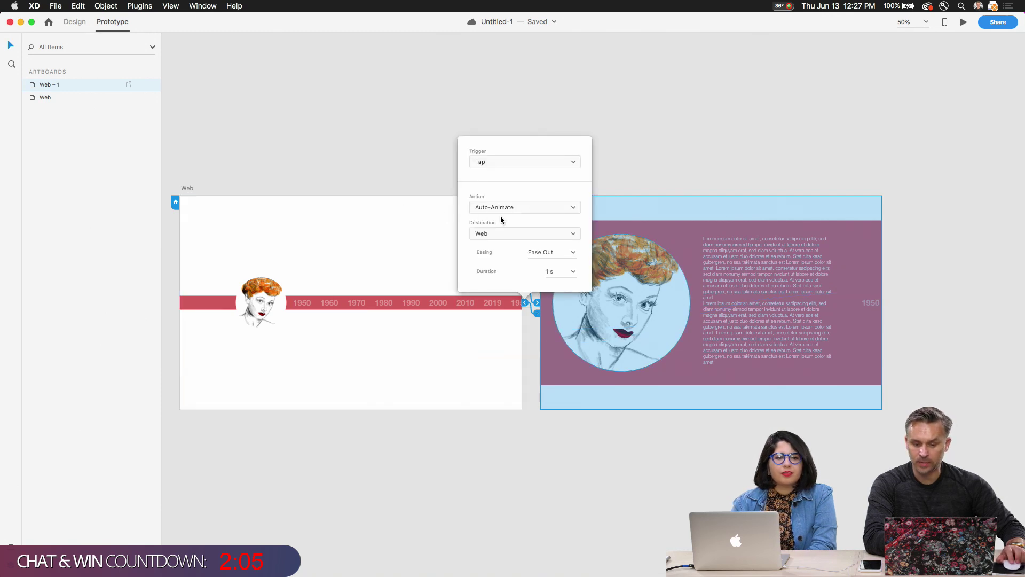
pyautogui.click(796, 110)
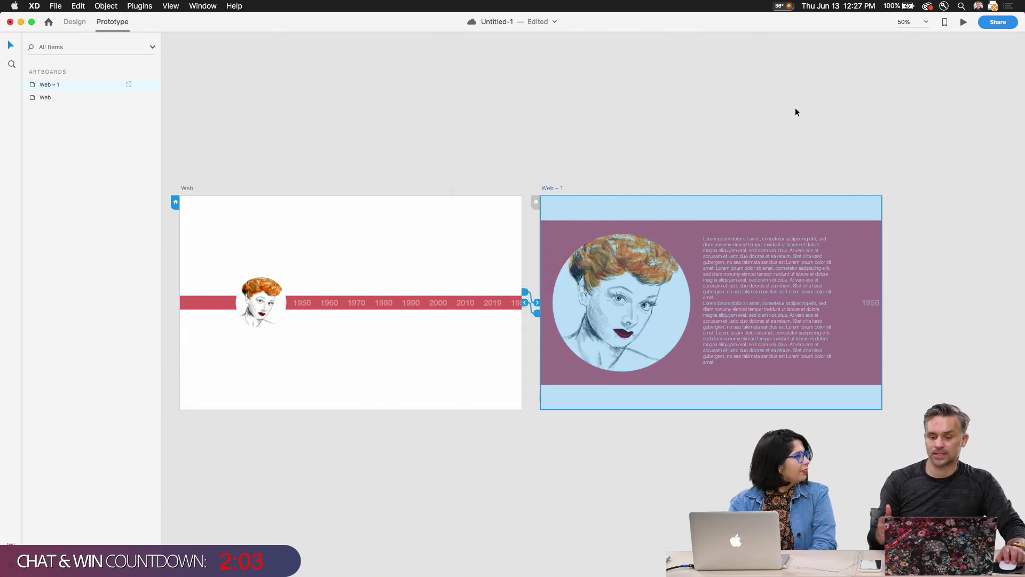
# Preview the prototype from the Web artboard and run the transitions to Web – 1 and back
pyautogui.click(350, 209)
pyautogui.click(964, 22)
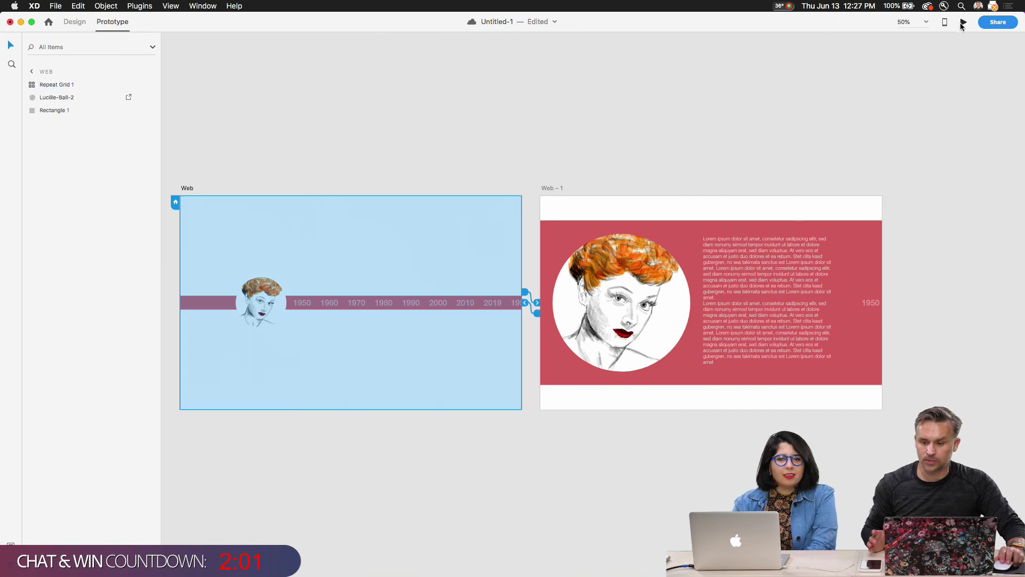
pyautogui.click(518, 271)
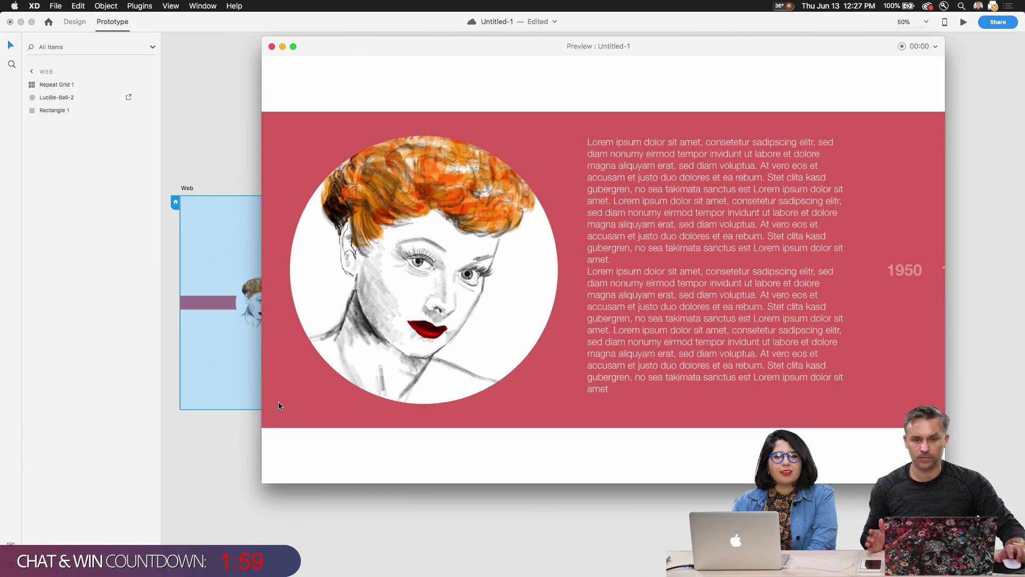
pyautogui.click(341, 389)
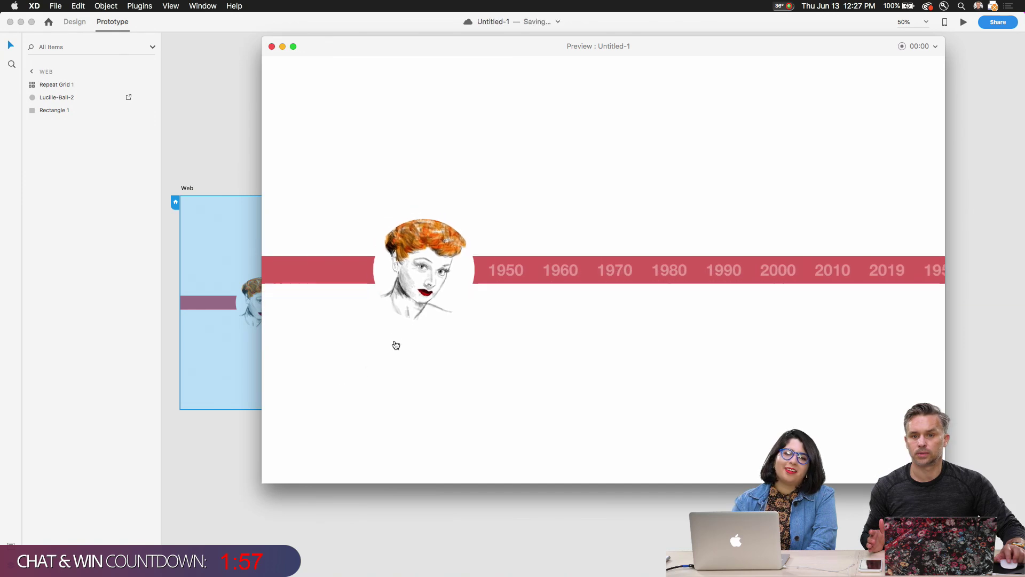
pyautogui.click(351, 278)
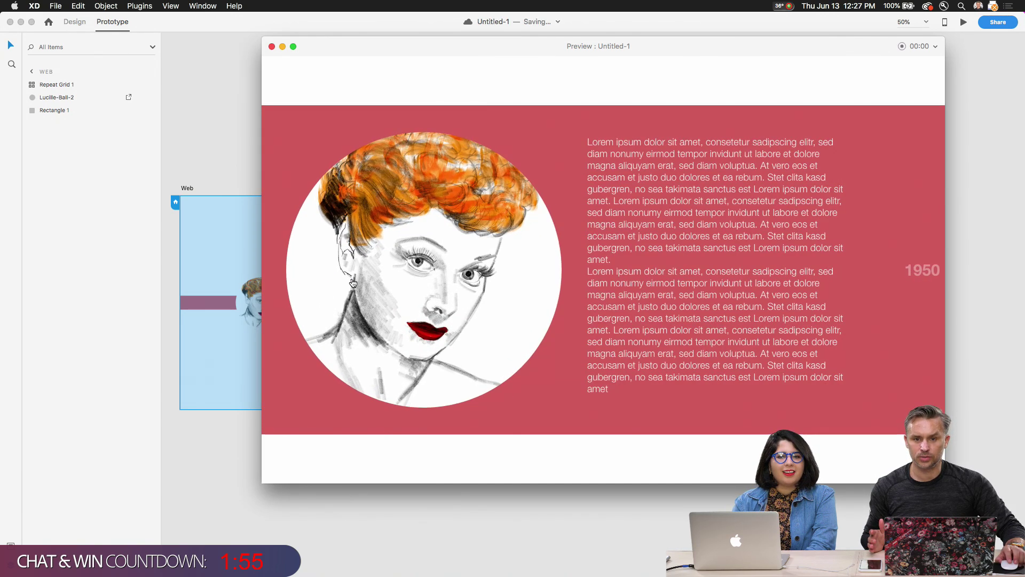
pyautogui.click(352, 278)
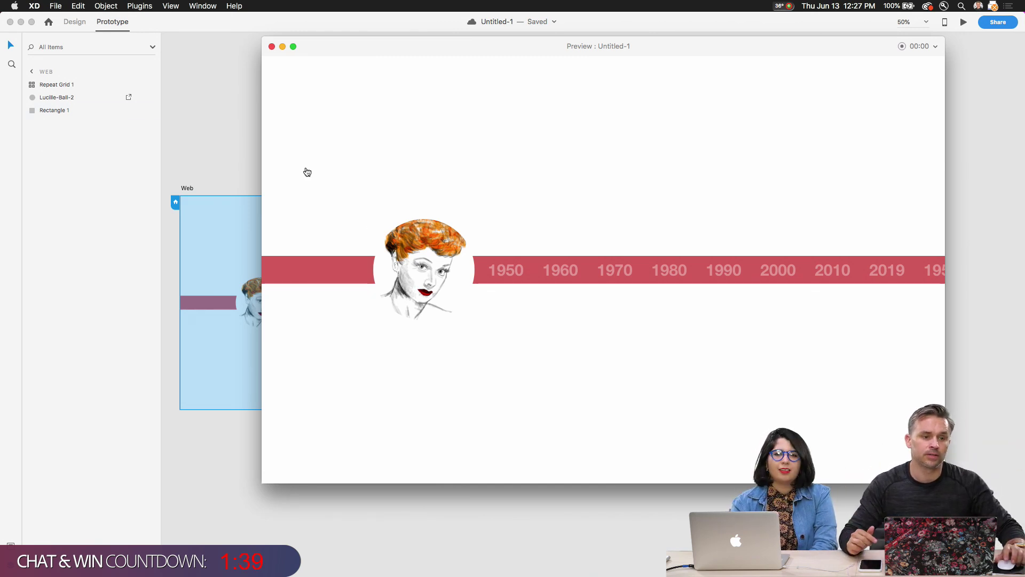
pyautogui.click(487, 263)
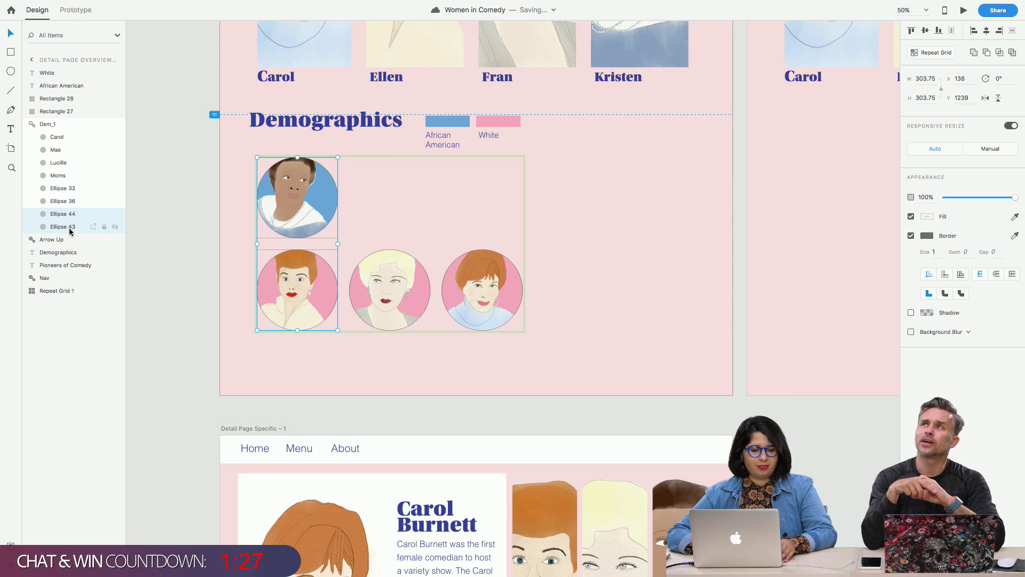
# Select all eight circle layers in the Dem_1 group under Demographics and scale them down proportionally to about 277 × 277 each
pyautogui.keyDown('shift'); pyautogui.click(70, 201); pyautogui.keyUp('shift')
pyautogui.keyDown('shift'); pyautogui.click(69, 190); pyautogui.keyUp('shift')
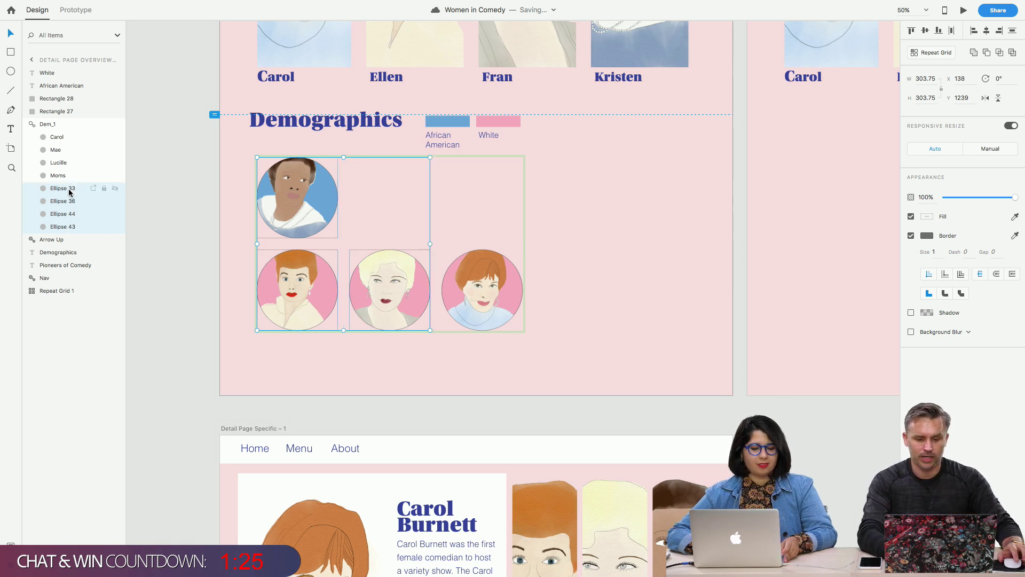
pyautogui.keyDown('shift'); pyautogui.click(59, 175); pyautogui.keyUp('shift')
pyautogui.keyDown('shift'); pyautogui.click(58, 164); pyautogui.keyUp('shift')
pyautogui.keyDown('shift'); pyautogui.click(55, 151); pyautogui.keyUp('shift')
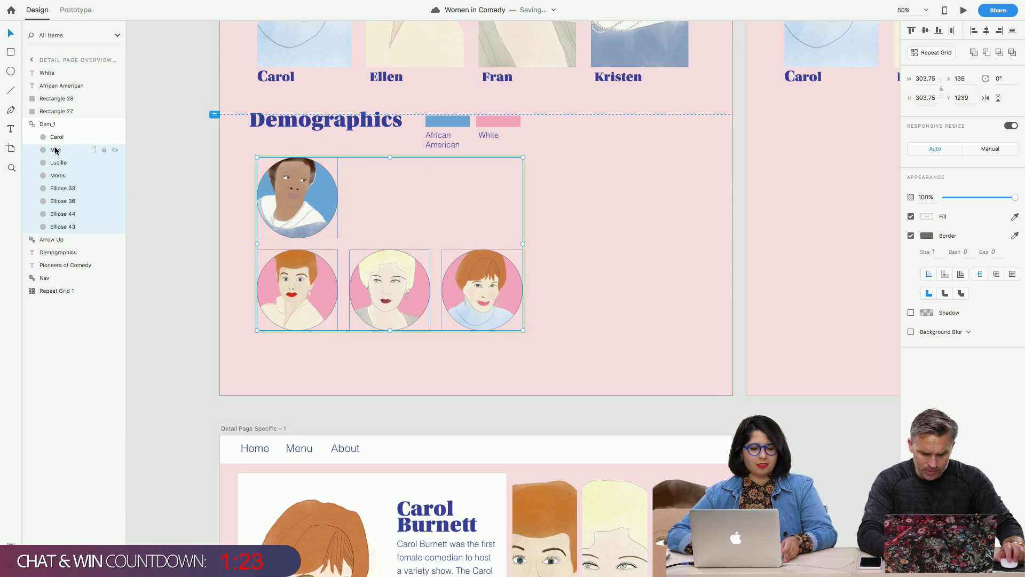
pyautogui.keyDown('shift'); pyautogui.click(53, 138); pyautogui.keyUp('shift')
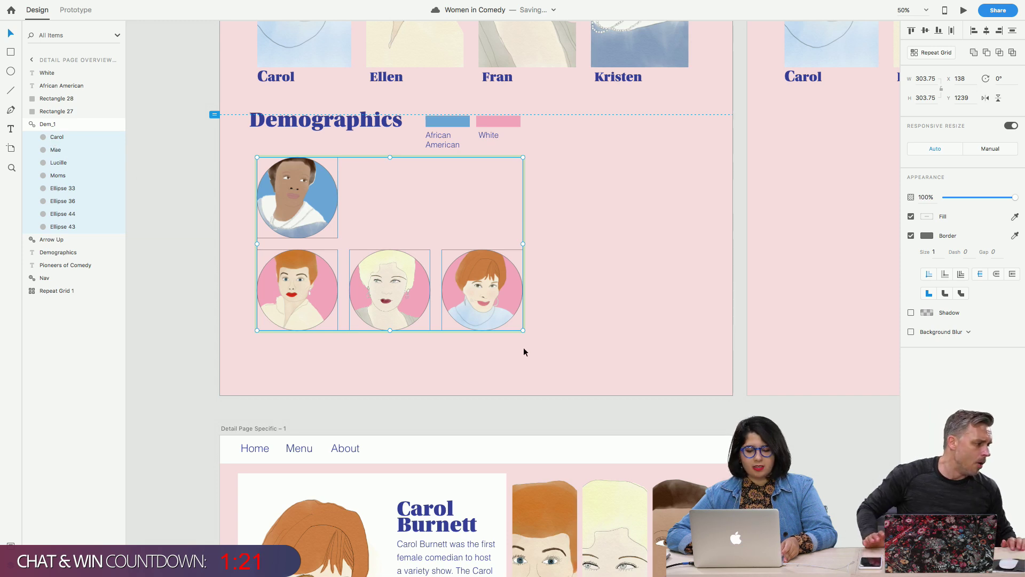
pyautogui.moveTo(521, 330); pyautogui.dragTo(498, 316)
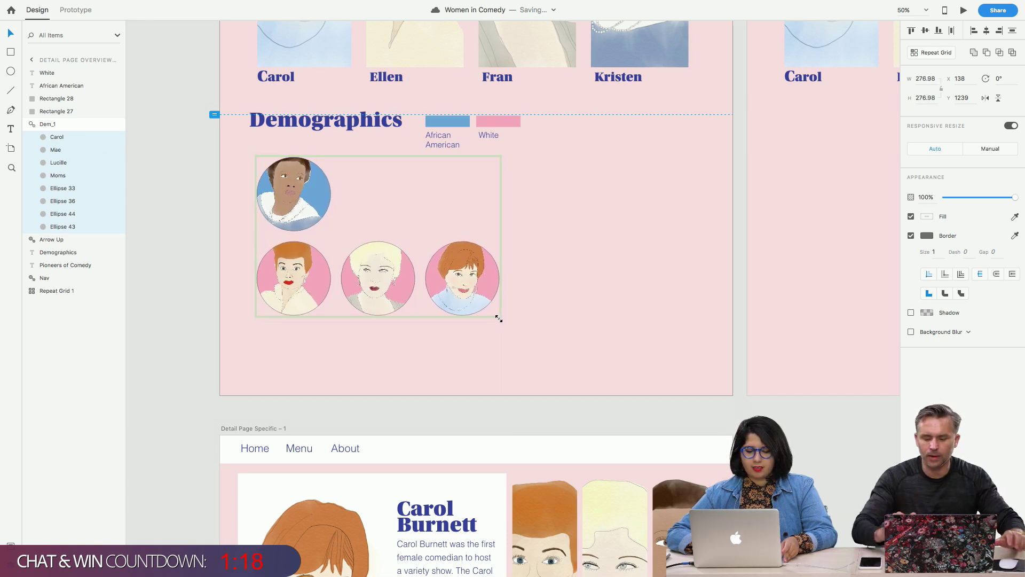
pyautogui.click(562, 365)
pyautogui.scroll(-3, 562, 367)
pyautogui.scroll(10, 559, 369)
pyautogui.hscroll(10, 556, 373)
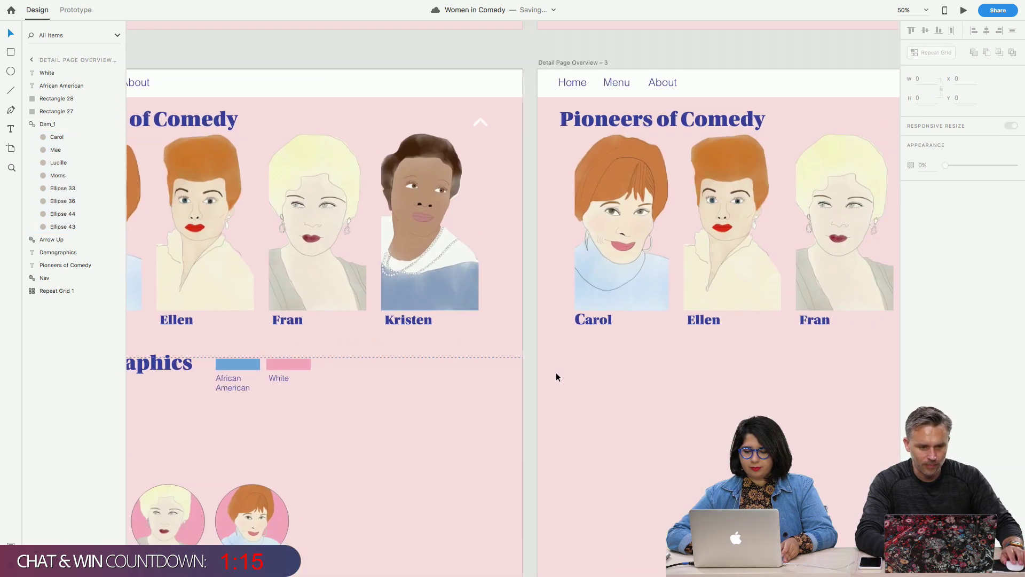
pyautogui.scroll(-5, 556, 373)
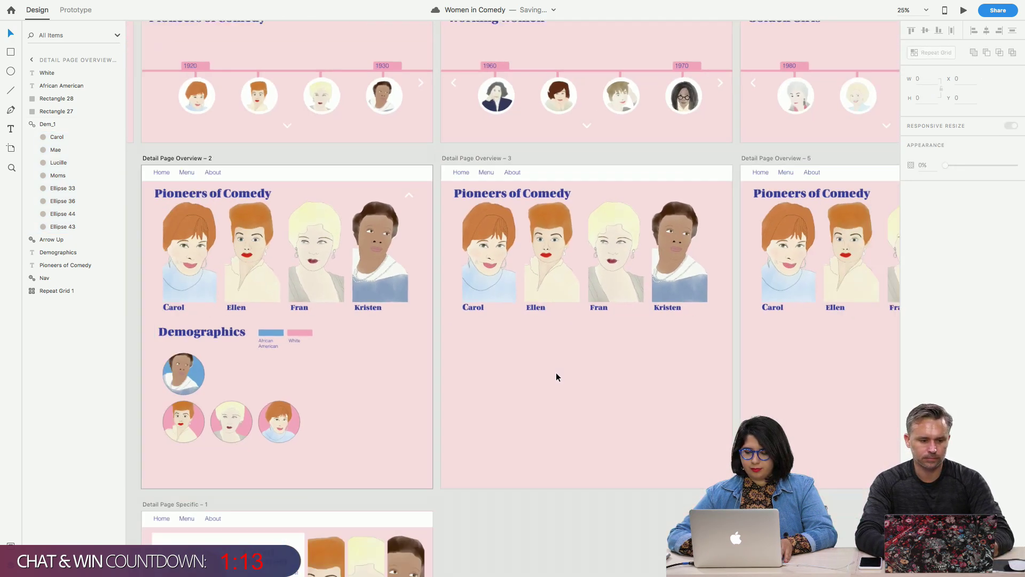
# Change the heading on the Detail Page Overview – 3 artboard to "Working Women"
pyautogui.scroll(2, 556, 373)
pyautogui.hscroll(1, 556, 373)
pyautogui.click(479, 277)
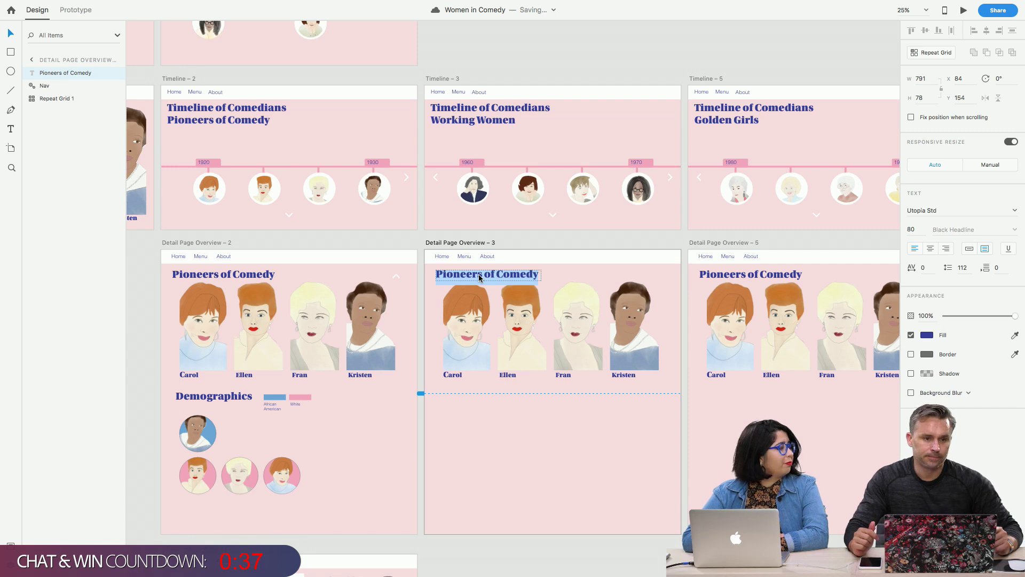
pyautogui.write('W')
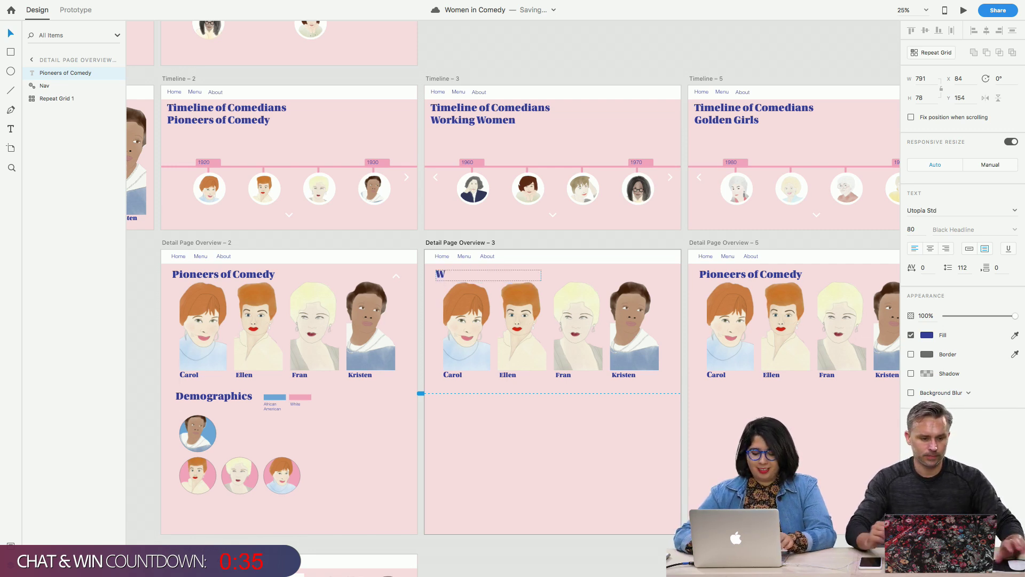
pyautogui.write('orking W')
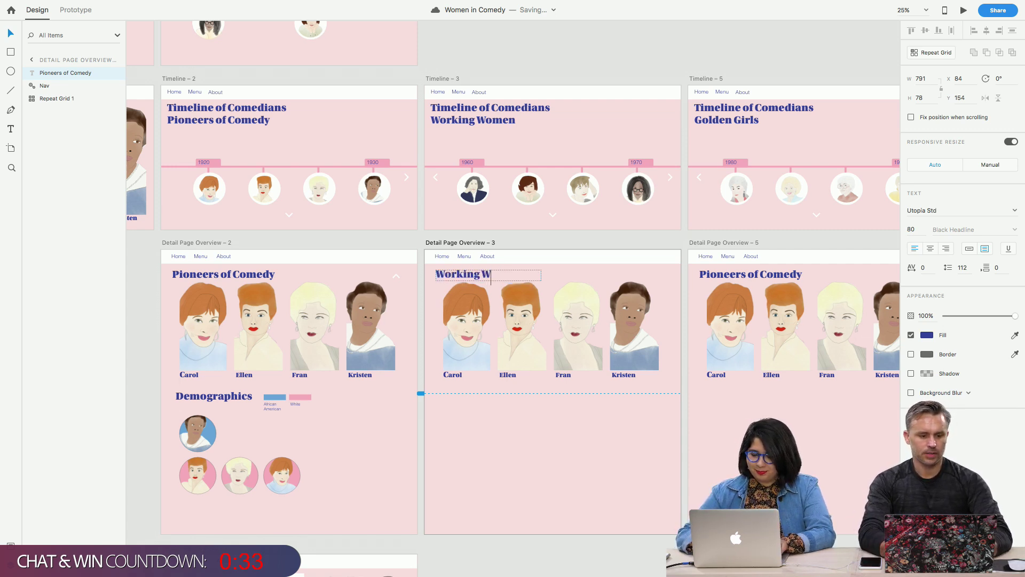
pyautogui.write('omen')
pyautogui.press('Escape')
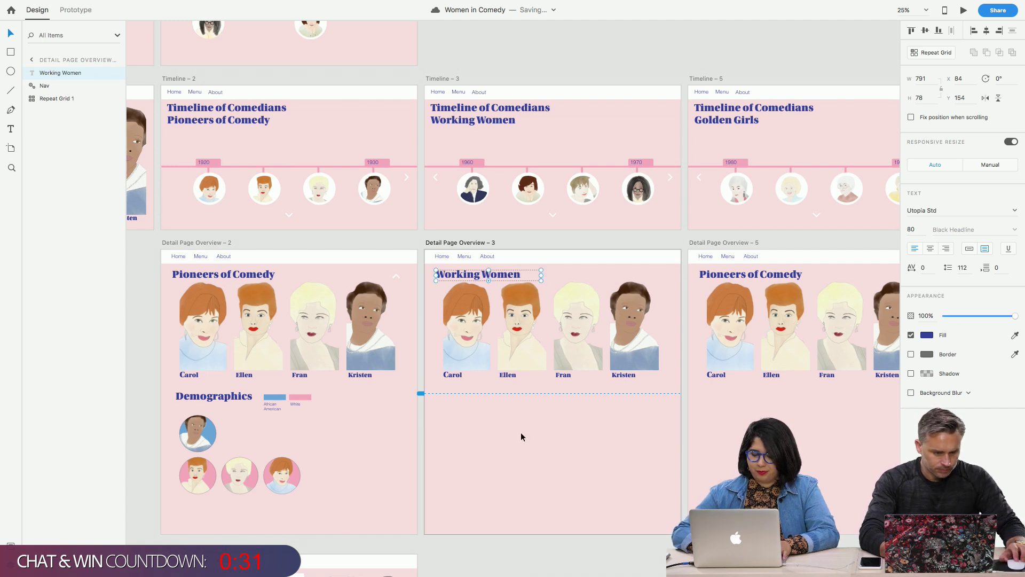
pyautogui.click(525, 458)
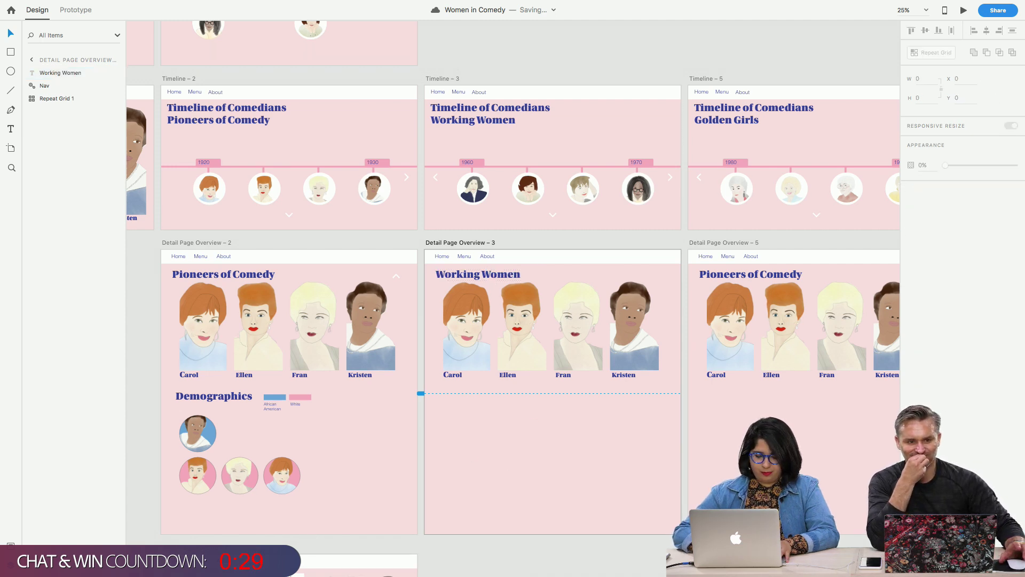
# Switch to Finder, open the 02Working Women folder and replace the first portrait on Detail Page Overview – 3 with Fran L.png
pyautogui.moveTo(24, 1)
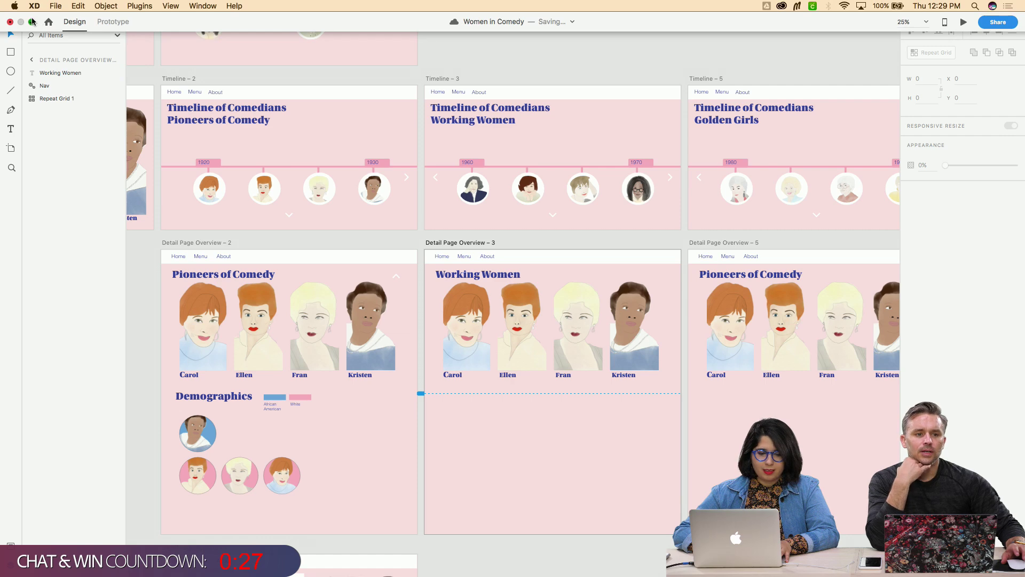
pyautogui.click(32, 21)
pyautogui.click(936, 109)
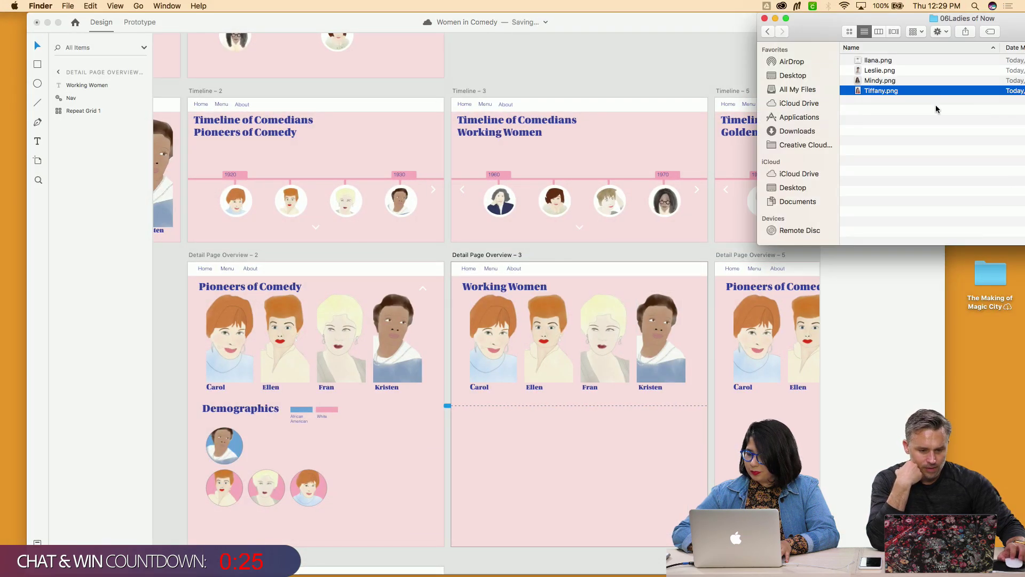
pyautogui.click(767, 32)
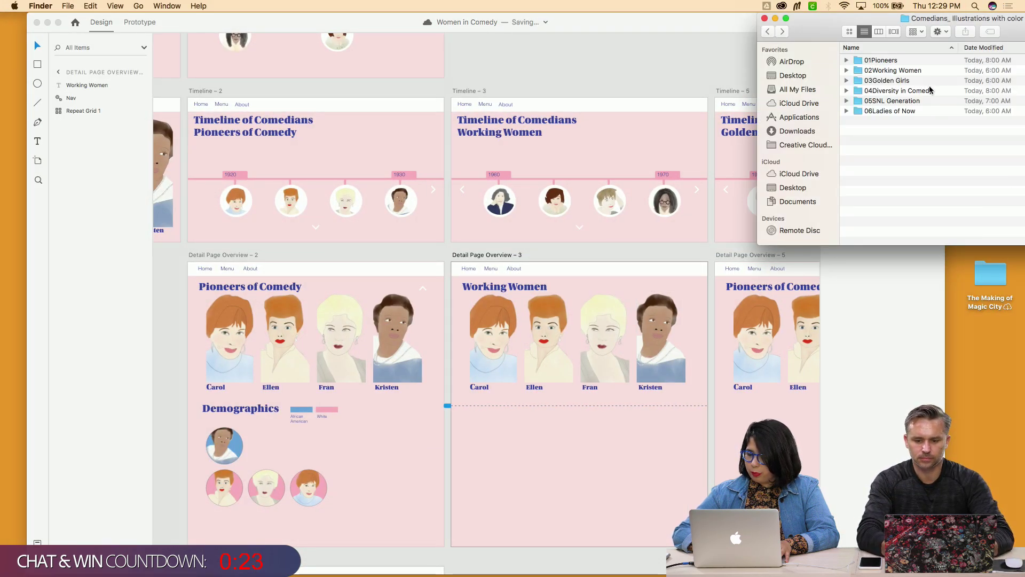
pyautogui.doubleClick(919, 71)
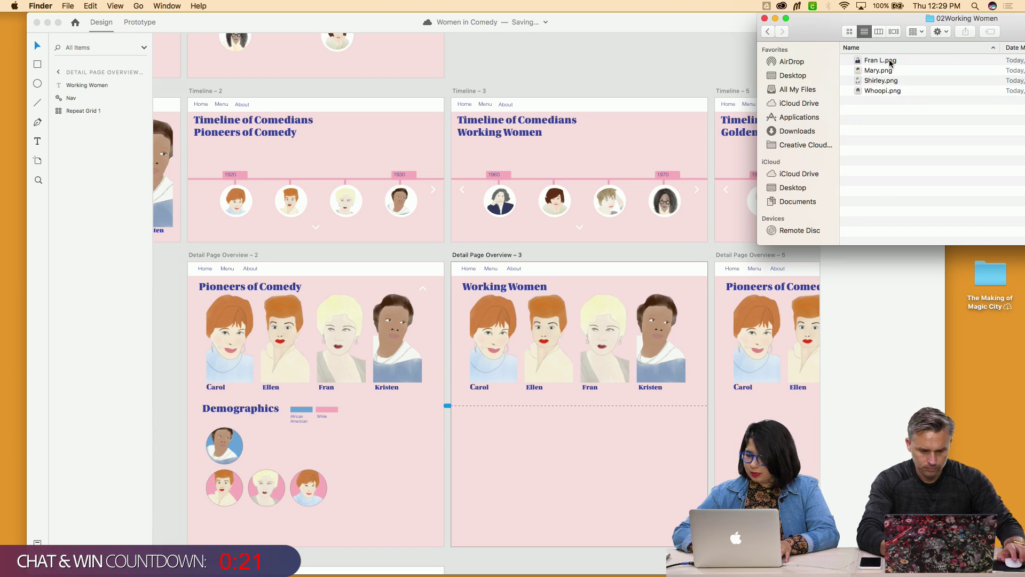
pyautogui.click(890, 63)
pyautogui.moveTo(891, 63); pyautogui.dragTo(508, 322)
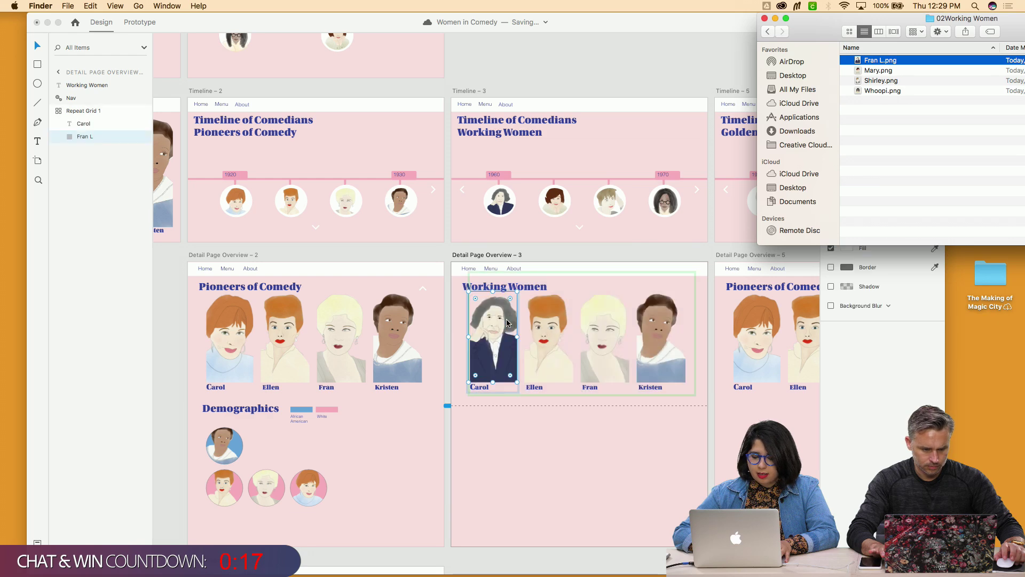
# Change the caption under the first portrait in the Working Women grid to "Fran"
pyautogui.click(550, 440)
pyautogui.click(550, 440)
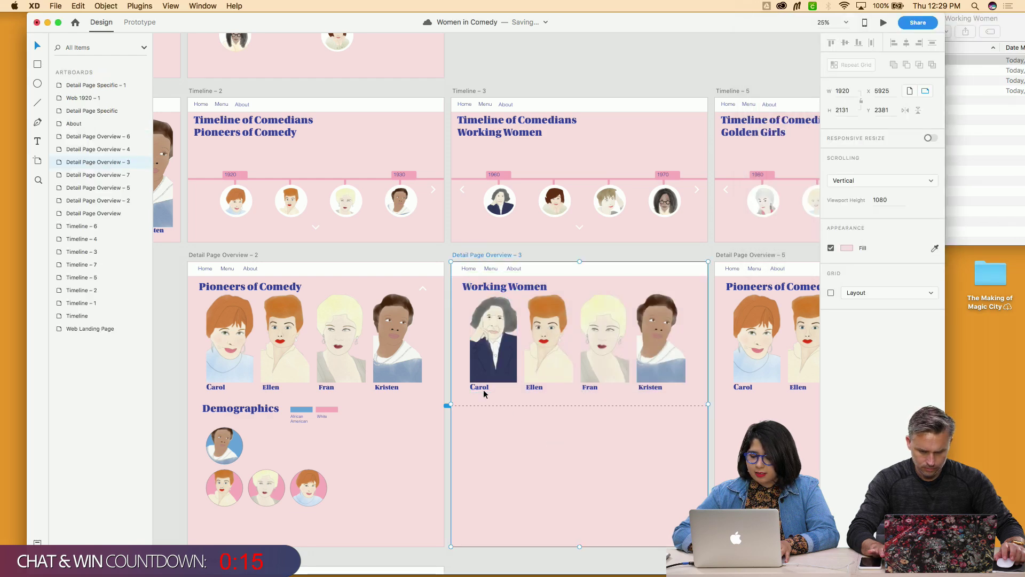
pyautogui.doubleClick(479, 387)
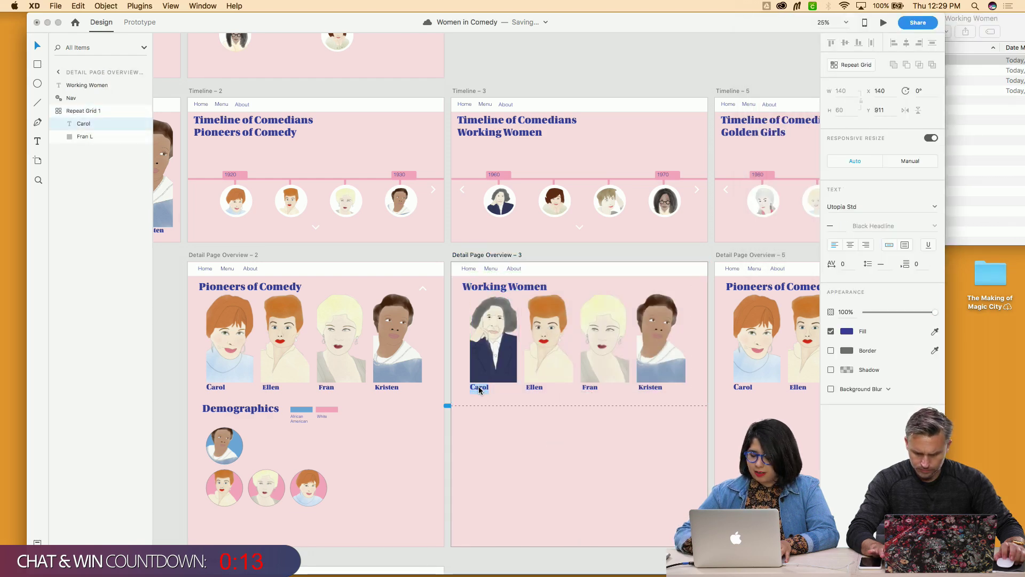
pyautogui.scroll(5, 479, 389)
pyautogui.scroll(-5, 479, 392)
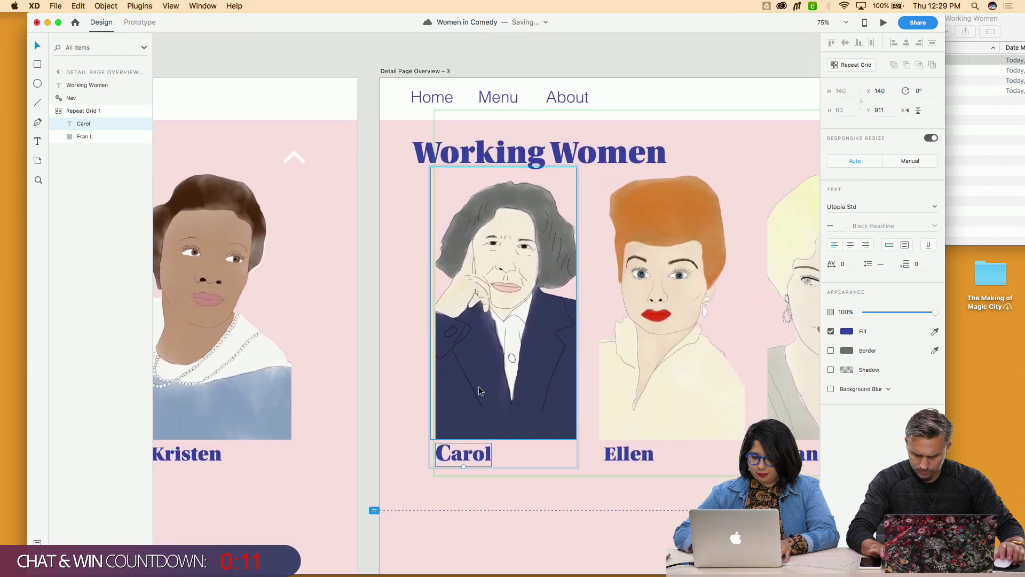
pyautogui.doubleClick(472, 412)
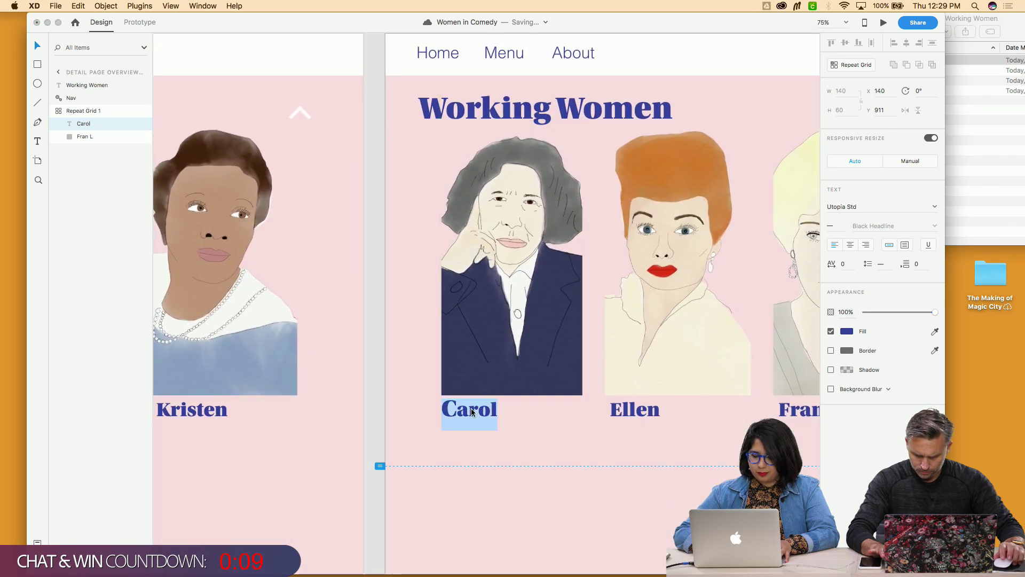
pyautogui.write('F')
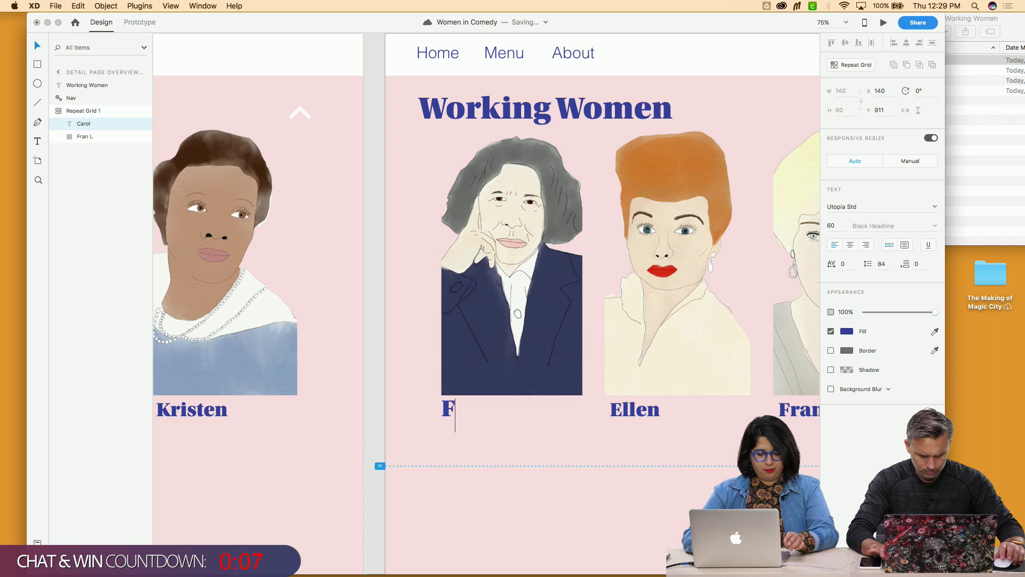
pyautogui.write('ran')
pyautogui.press('Escape')
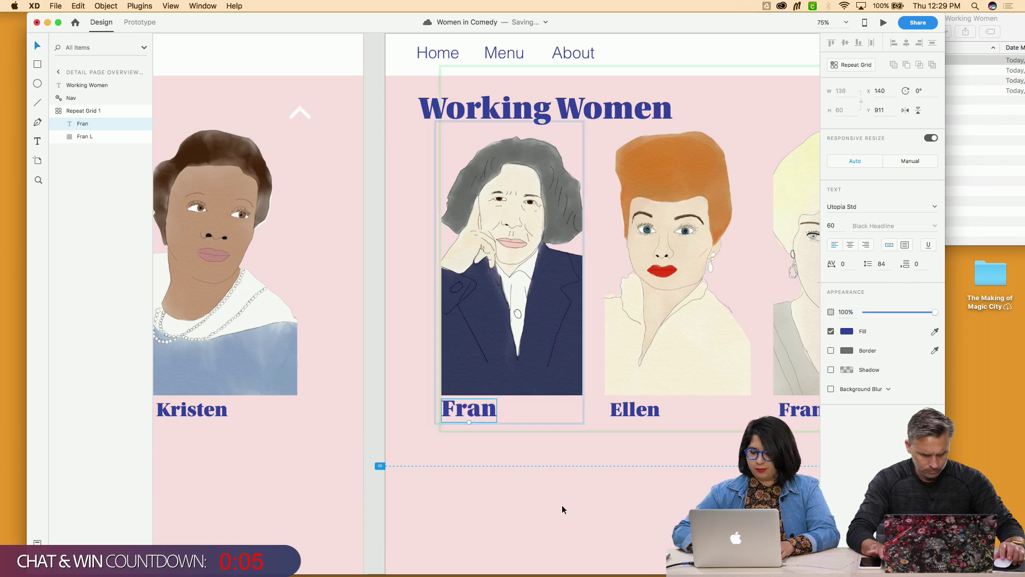
# Replace the second Working Women portrait with Mary.png from Finder and change its caption to "Mary"
pyautogui.click(963, 217)
pyautogui.click(896, 71)
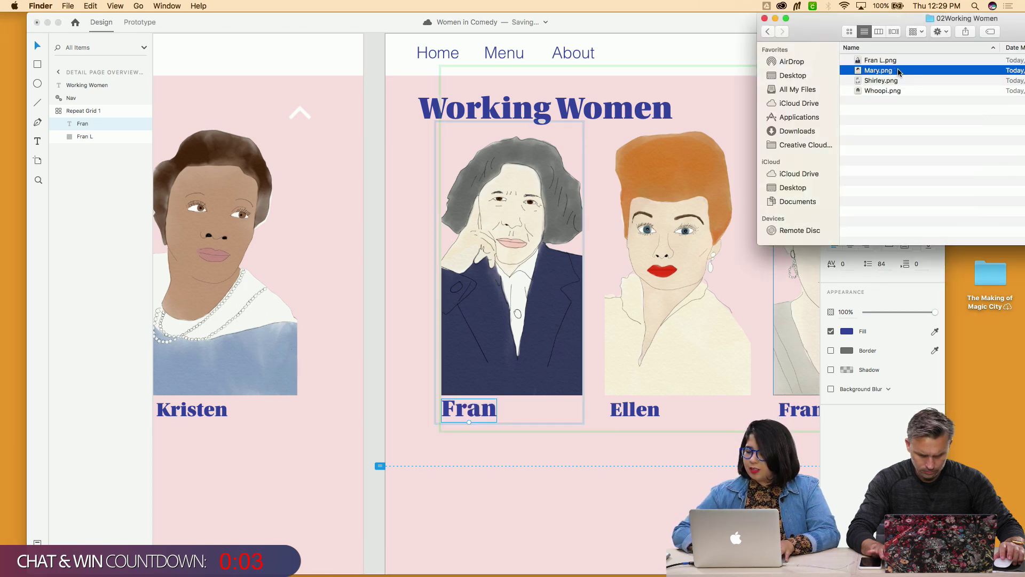
pyautogui.moveTo(898, 73); pyautogui.dragTo(676, 182)
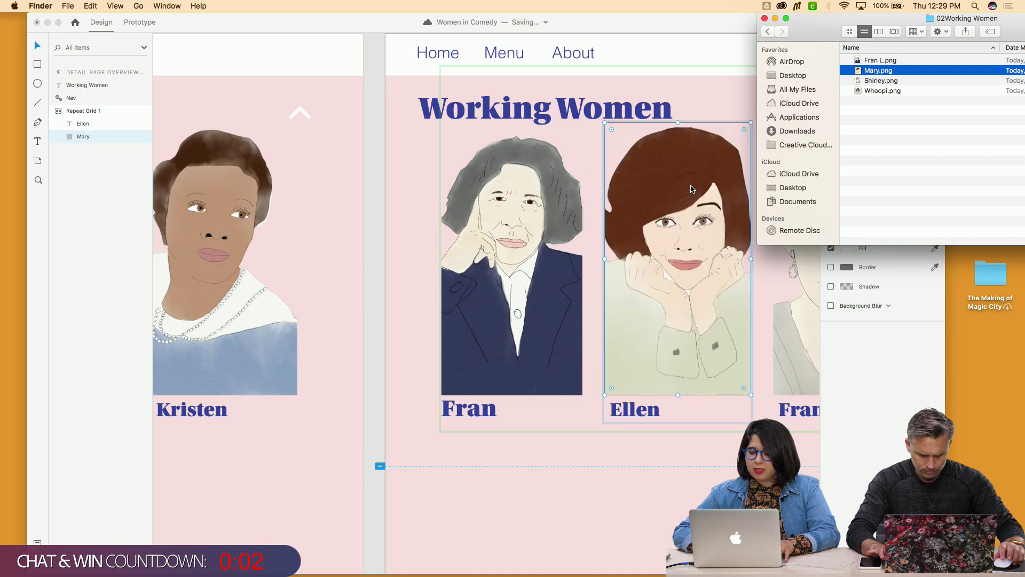
pyautogui.doubleClick(650, 421)
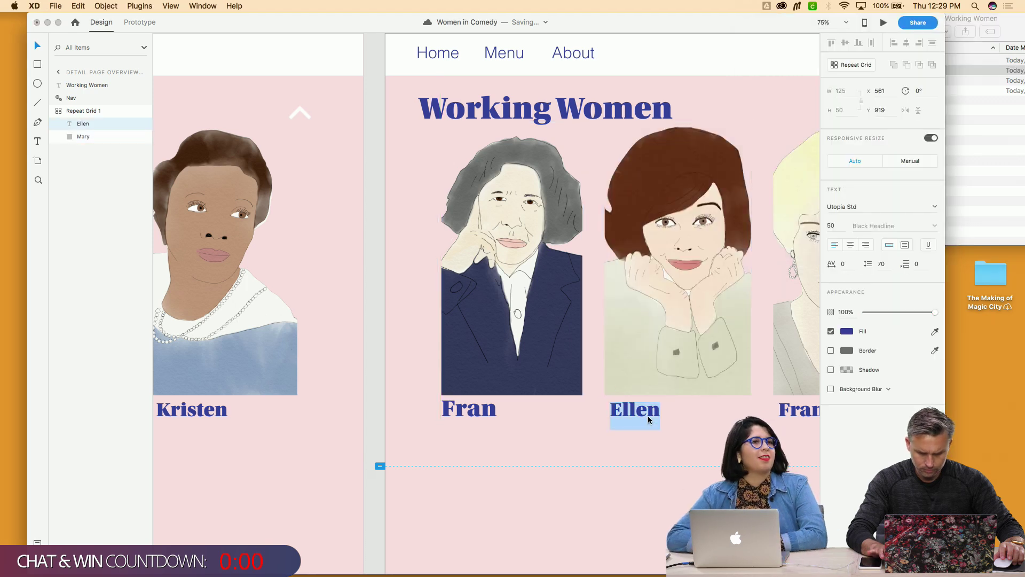
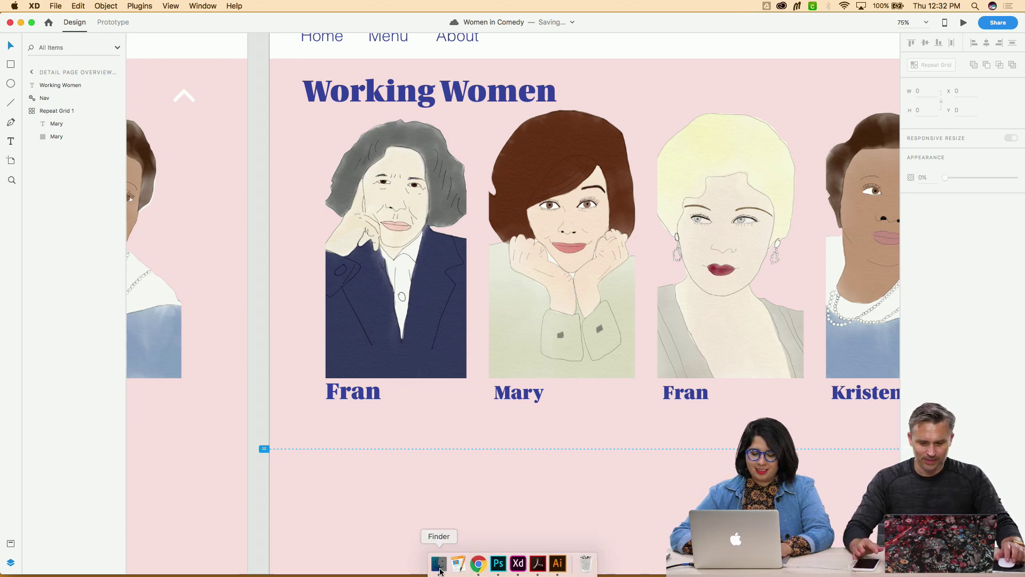
# Replace the third Working Women portrait with Shirley.png from the Finder folder
pyautogui.click(439, 564)
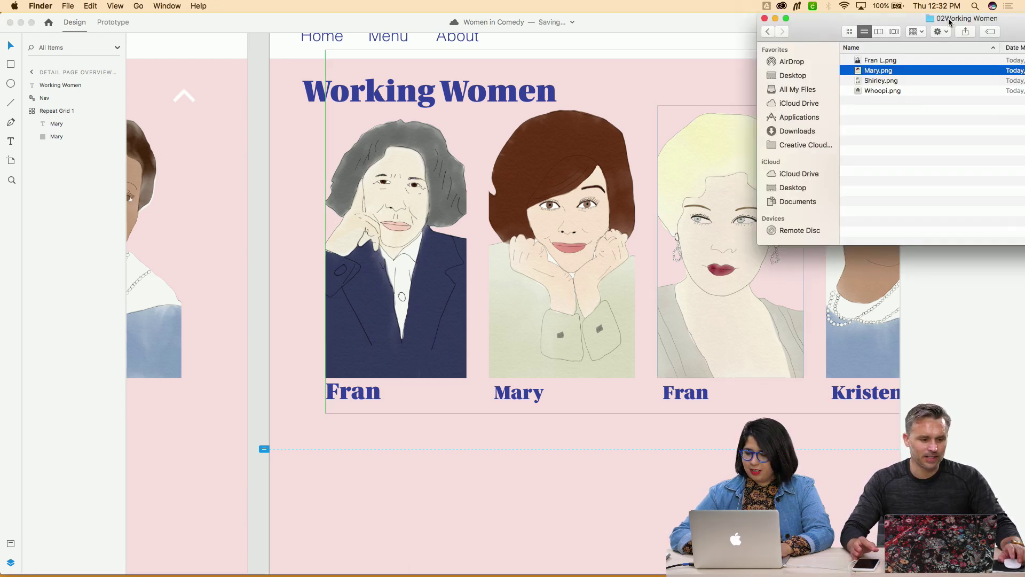
pyautogui.moveTo(950, 21); pyautogui.dragTo(1020, 359)
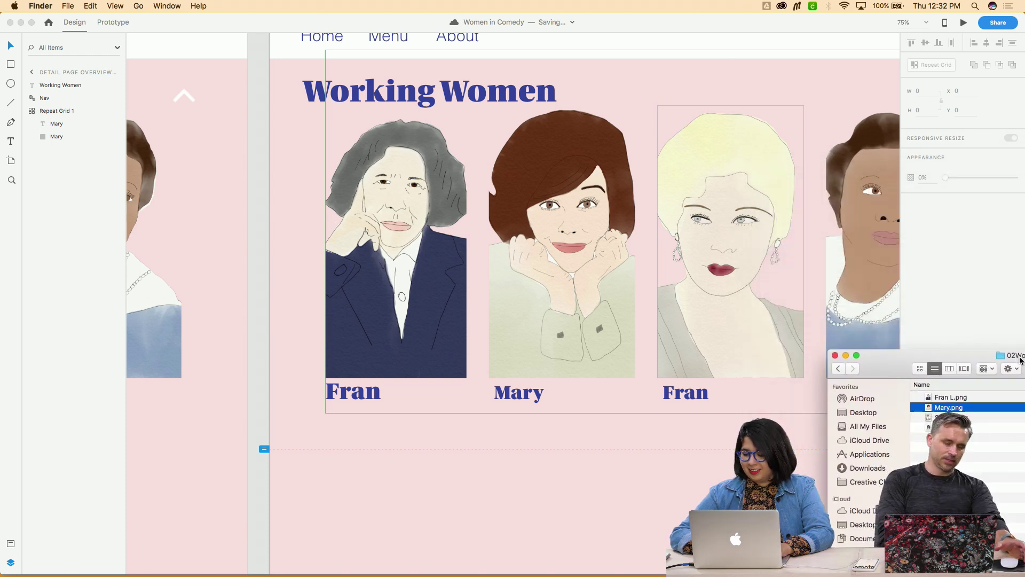
pyautogui.click(971, 418)
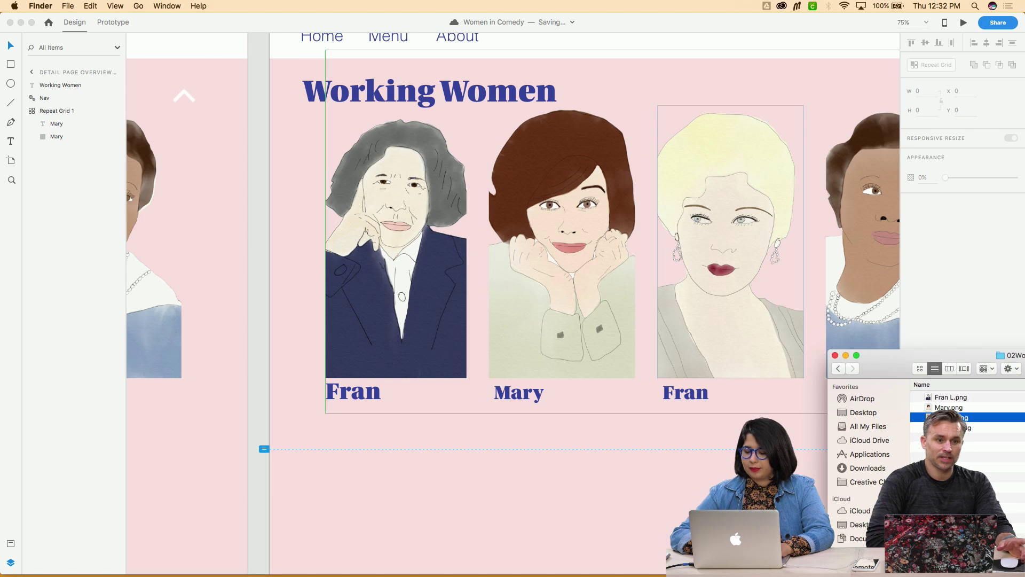
pyautogui.moveTo(954, 422); pyautogui.dragTo(771, 321)
pyautogui.press('Escape')
pyautogui.press('Escape')
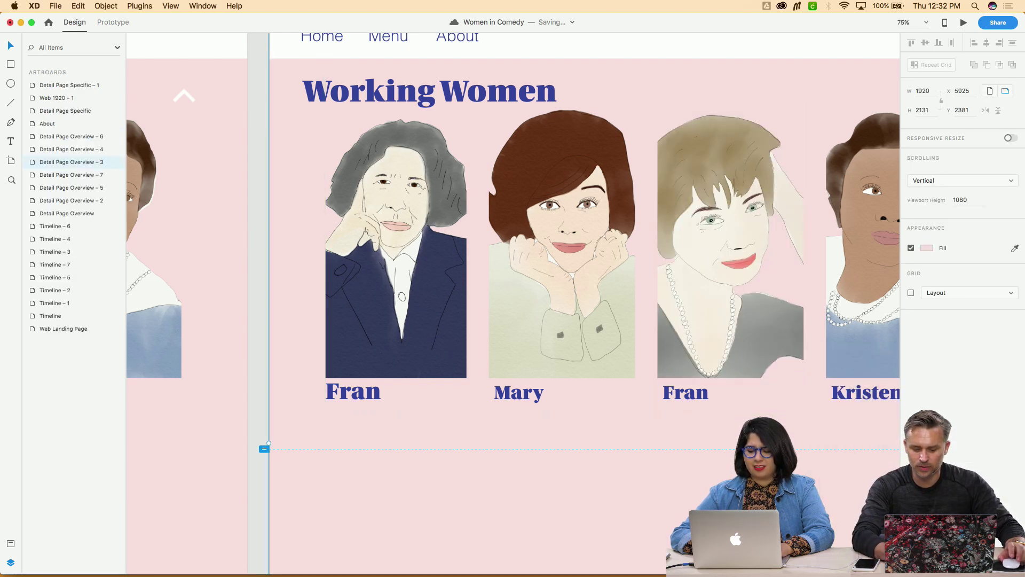
pyautogui.hscroll(4, 513, 304)
pyautogui.hscroll(2, 513, 303)
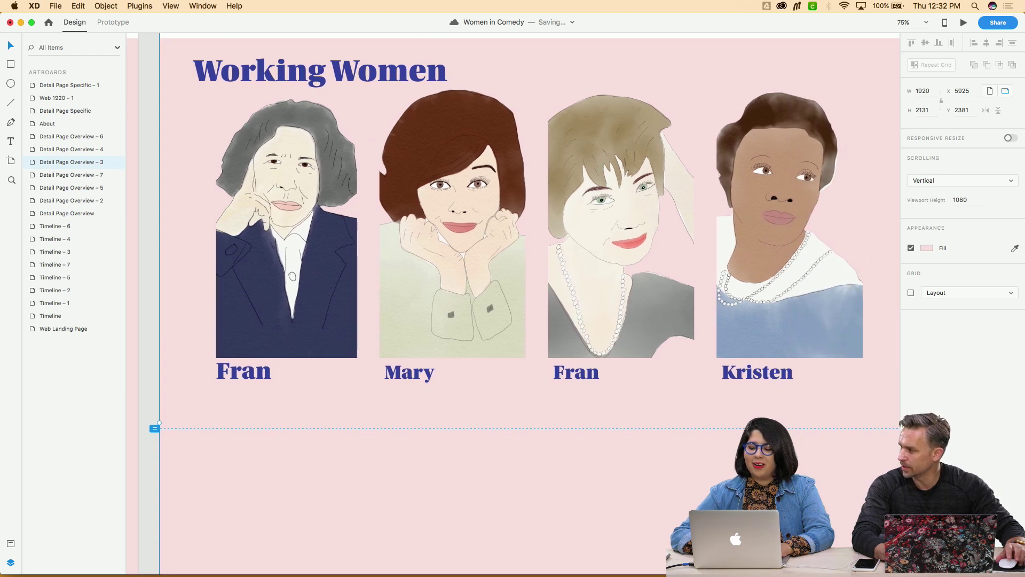
# Replace the fourth Working Women portrait with Whoopi.png from Finder, and minimize the Finder window
pyautogui.moveTo(513, 575)
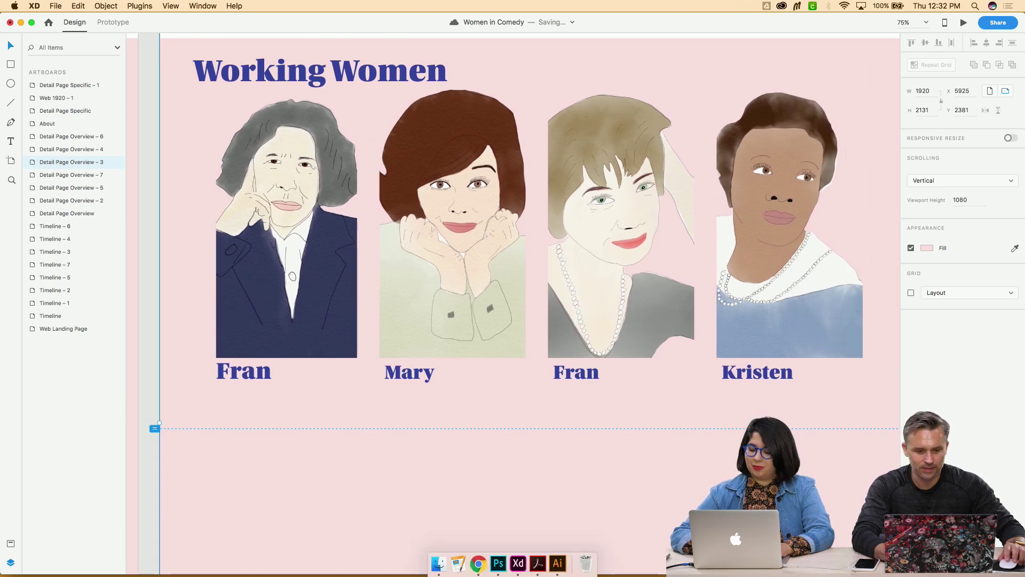
pyautogui.click(438, 563)
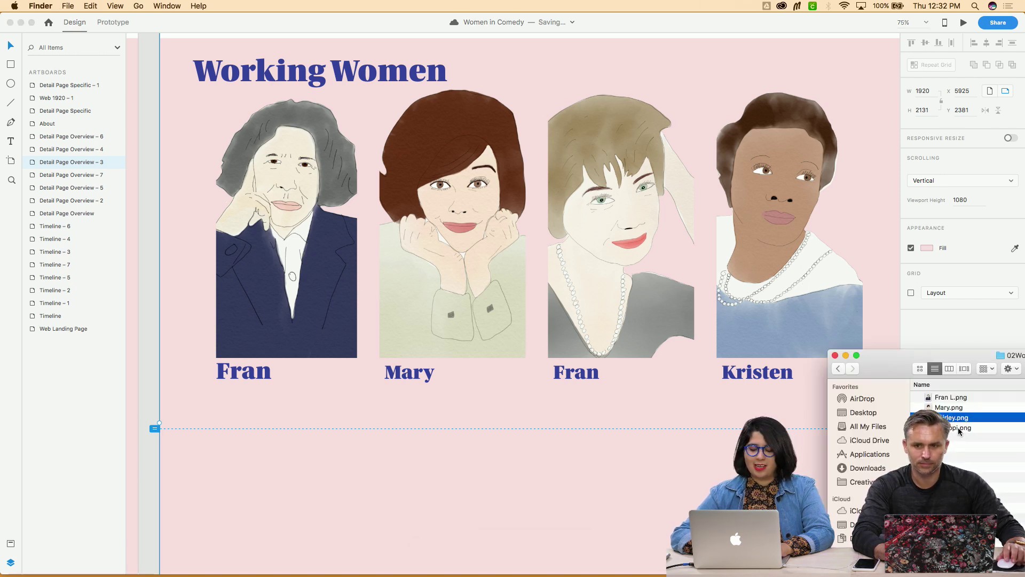
pyautogui.moveTo(966, 432); pyautogui.dragTo(800, 287)
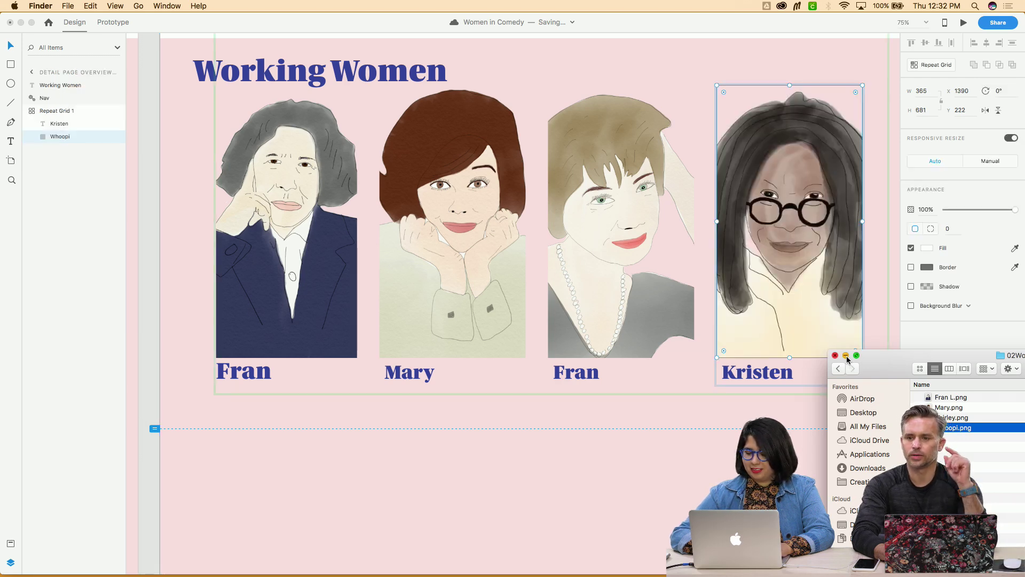
pyautogui.click(846, 355)
# Change the caption under the third Working Women portrait to "Shirley"
pyautogui.doubleClick(581, 377)
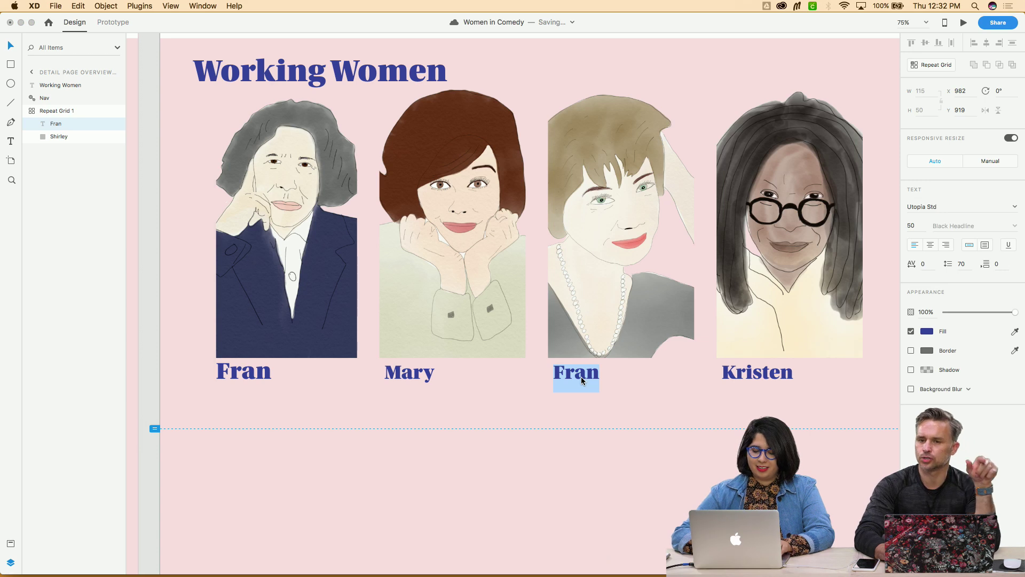
pyautogui.write('Shirley')
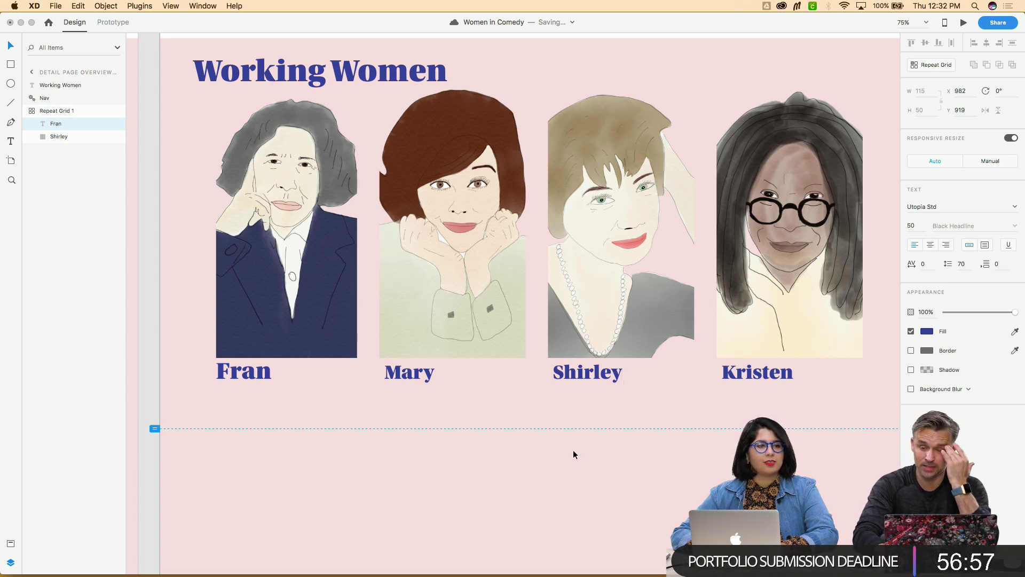
pyautogui.press('Escape')
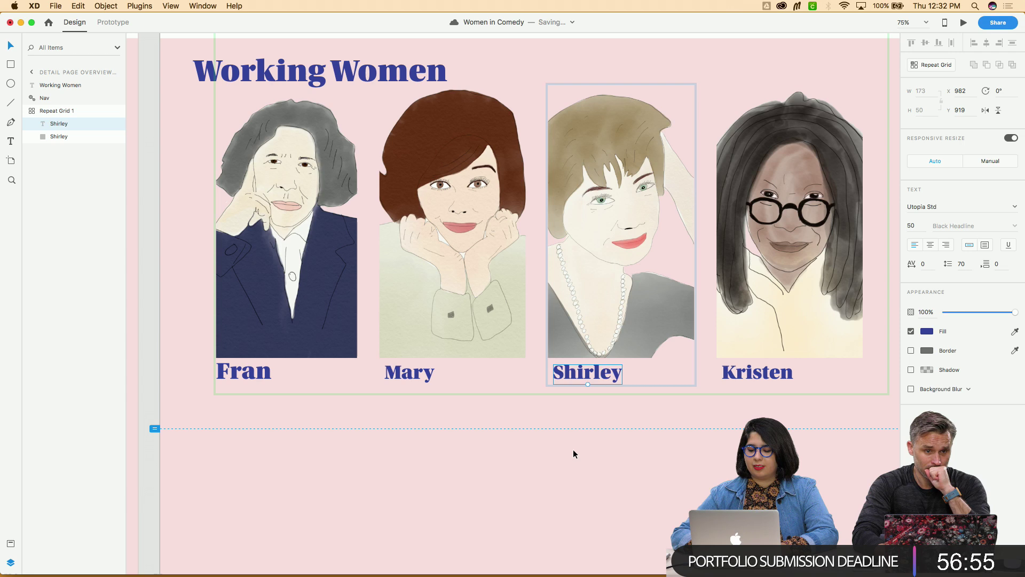
# Change the caption under the fourth Working Women portrait to "Whoopi"
pyautogui.doubleClick(763, 372)
pyautogui.write('W')
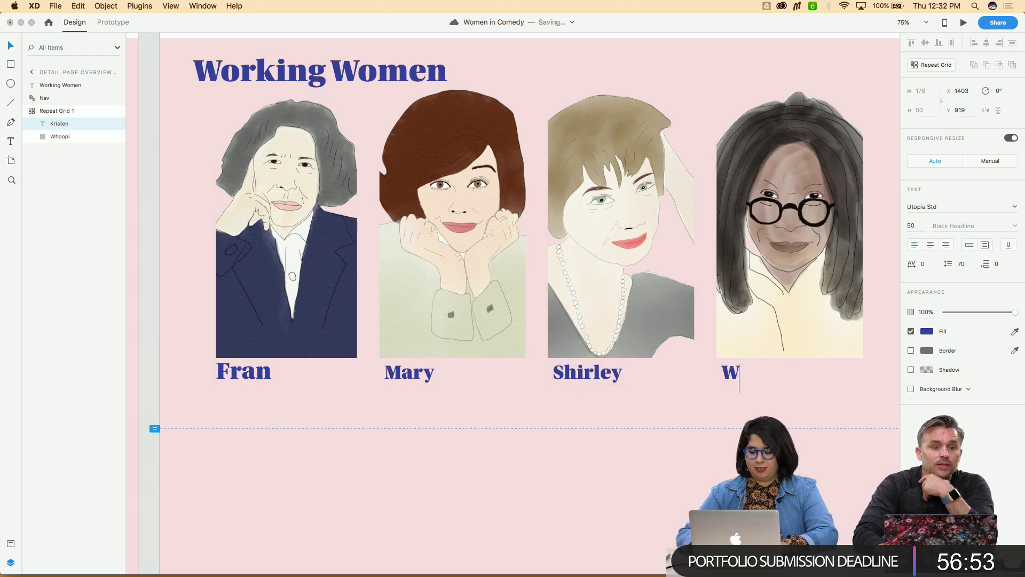
pyautogui.write('hoopi')
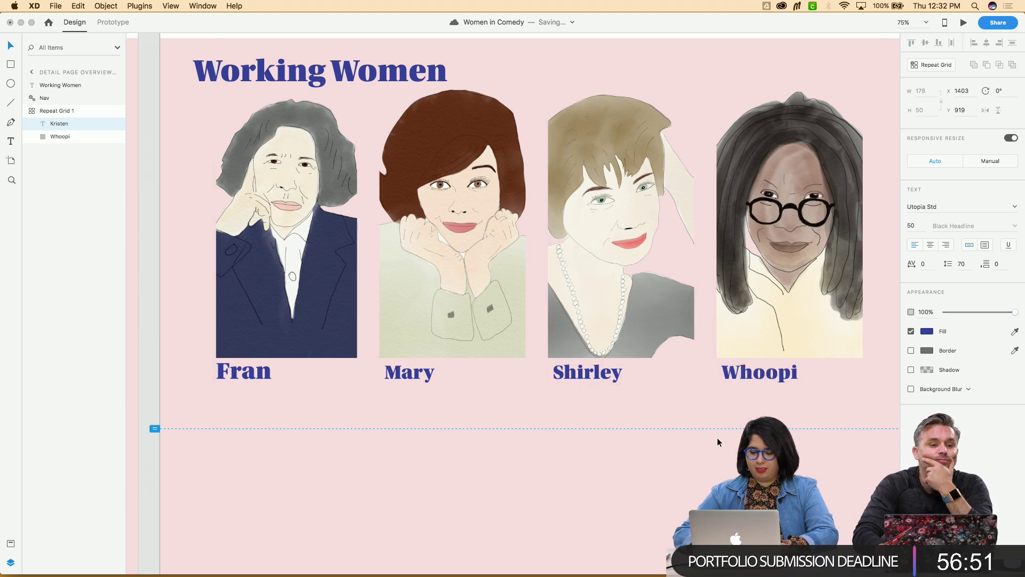
pyautogui.press('Escape')
pyautogui.press('super+minus')
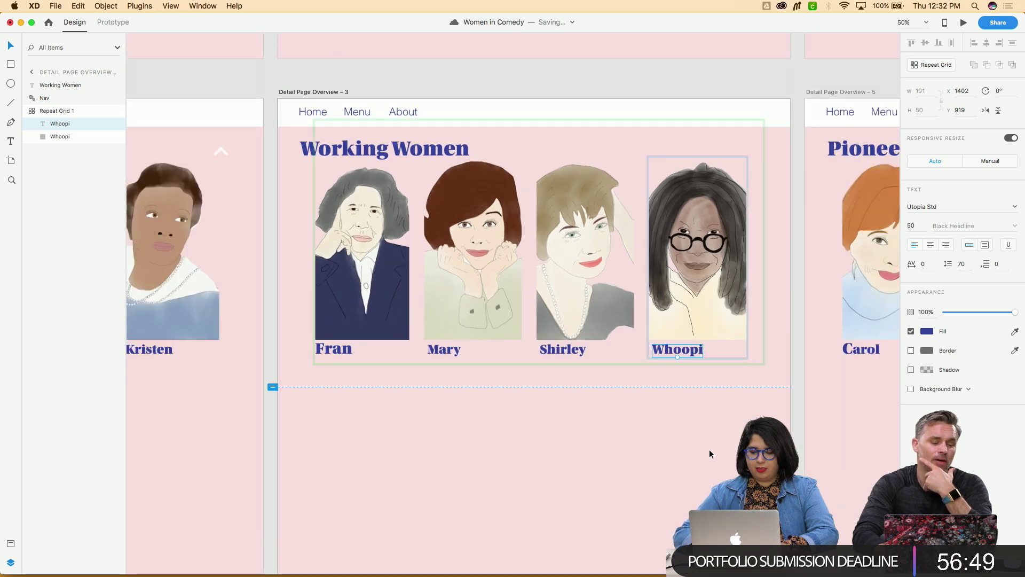
pyautogui.scroll(-3, 709, 450)
pyautogui.hscroll(-2, 709, 450)
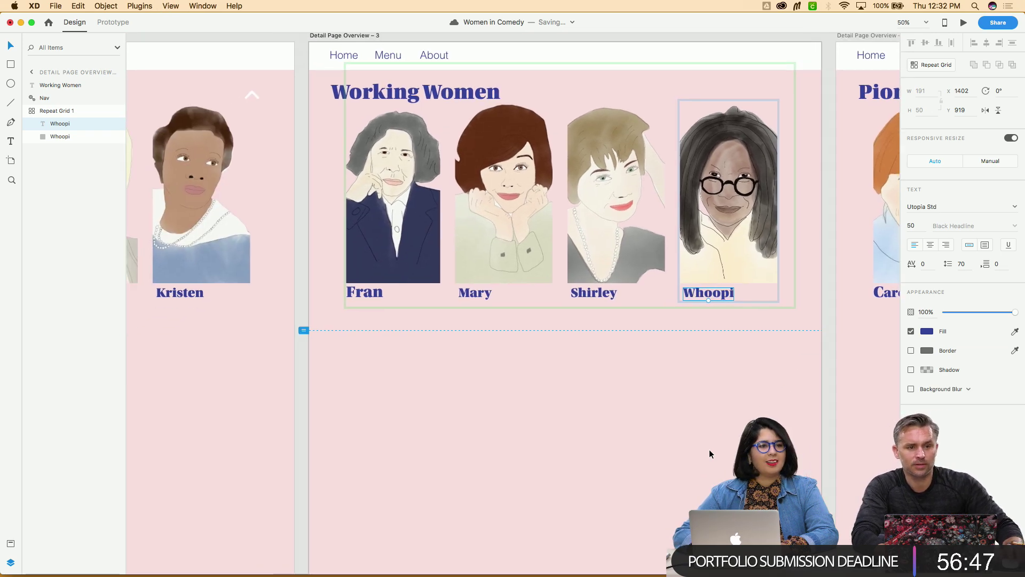
# Examine the Pioneers of Comedy overview's demographics section and layers, along with the Carol Burnett detail page
pyautogui.scroll(-10, 711, 454)
pyautogui.hscroll(-5, 710, 454)
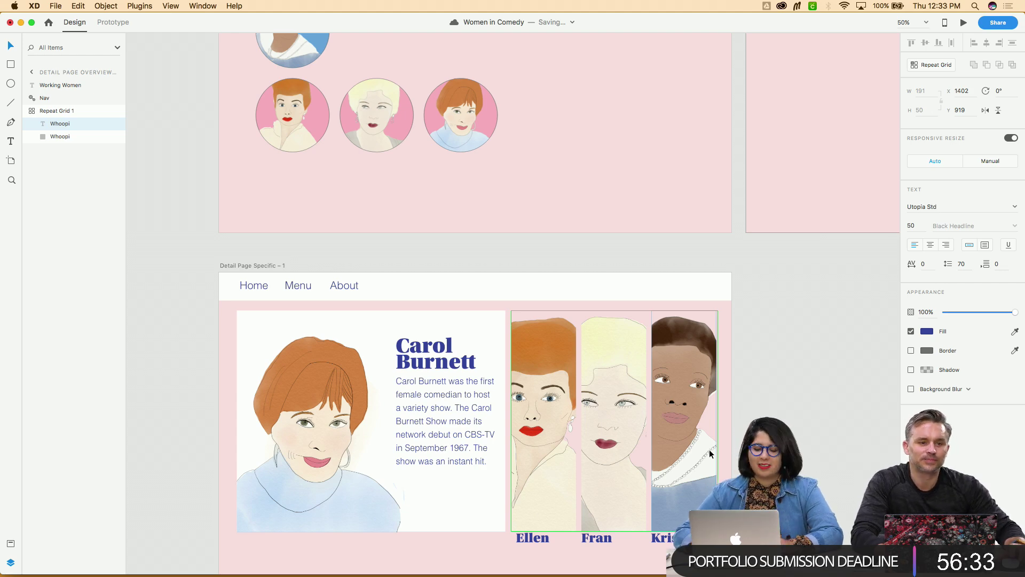
pyautogui.scroll(-3, 709, 449)
pyautogui.scroll(10, 710, 450)
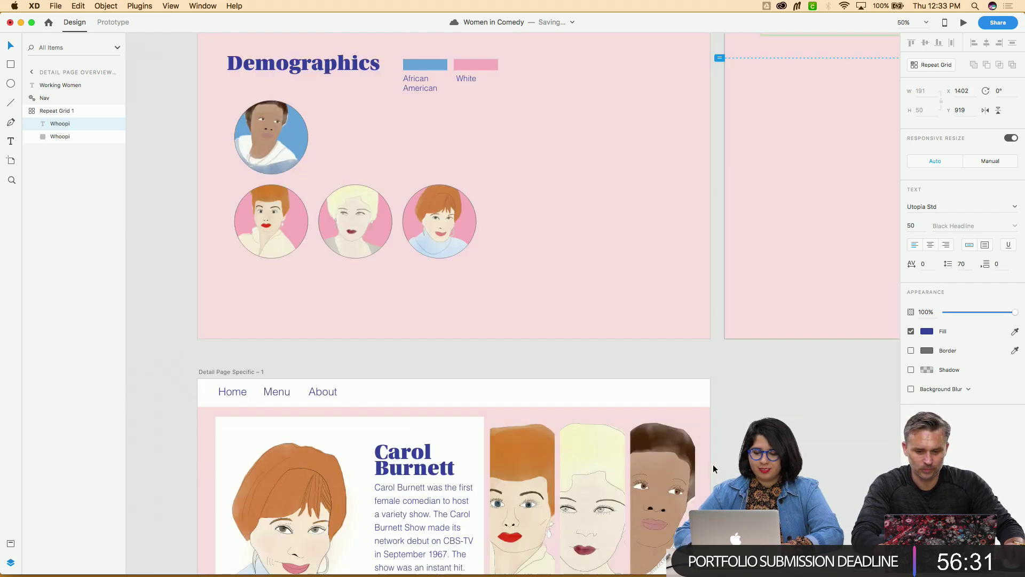
pyautogui.scroll(2, 713, 470)
pyautogui.press('super+minus')
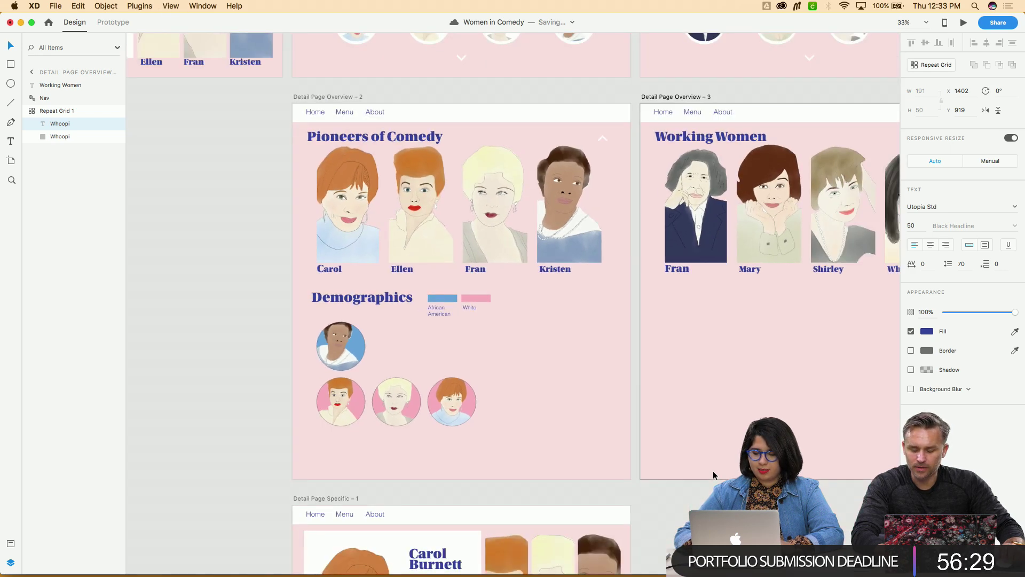
pyautogui.scroll(-2, 713, 470)
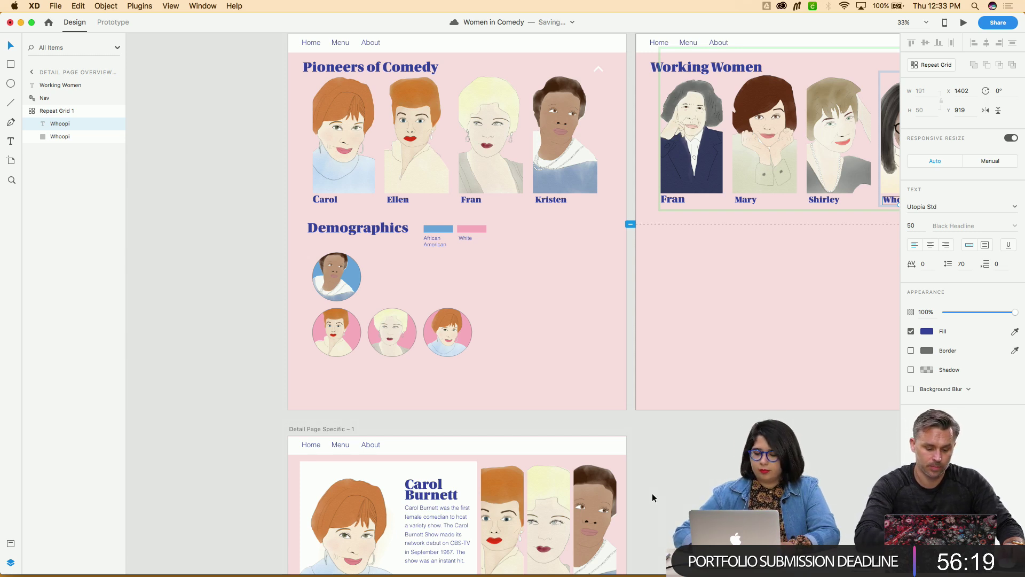
pyautogui.click(485, 363)
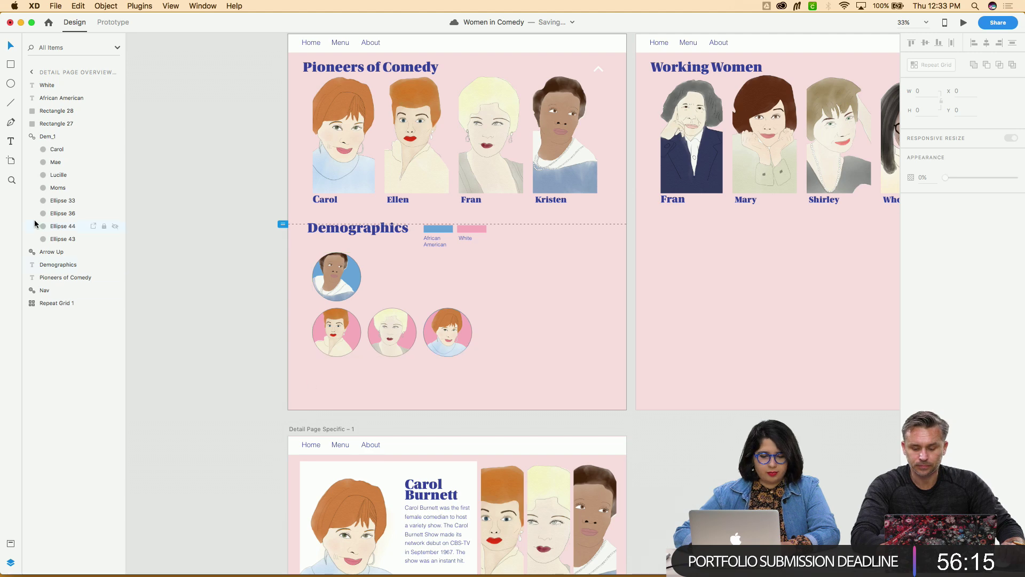
pyautogui.scroll(-1, 114, 376)
pyautogui.scroll(1, 113, 376)
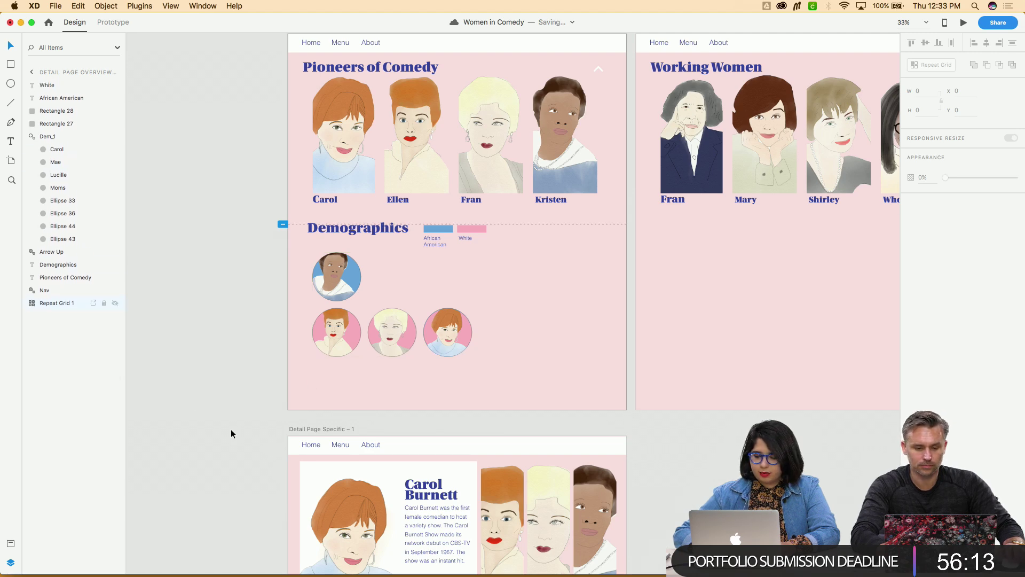
# Duplicate the Detail Page Specific – 1 artboard and place the copy beside it, beneath the Working Women overview
pyautogui.scroll(-5, 231, 429)
pyautogui.hscroll(5, 231, 428)
pyautogui.scroll(-3, 231, 428)
pyautogui.hscroll(3, 231, 428)
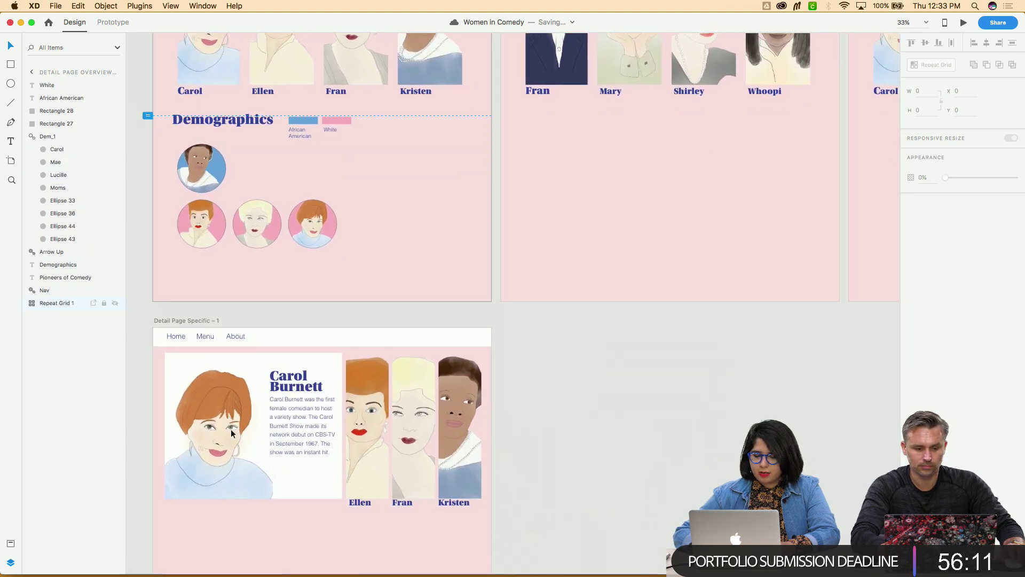
pyautogui.click(198, 314)
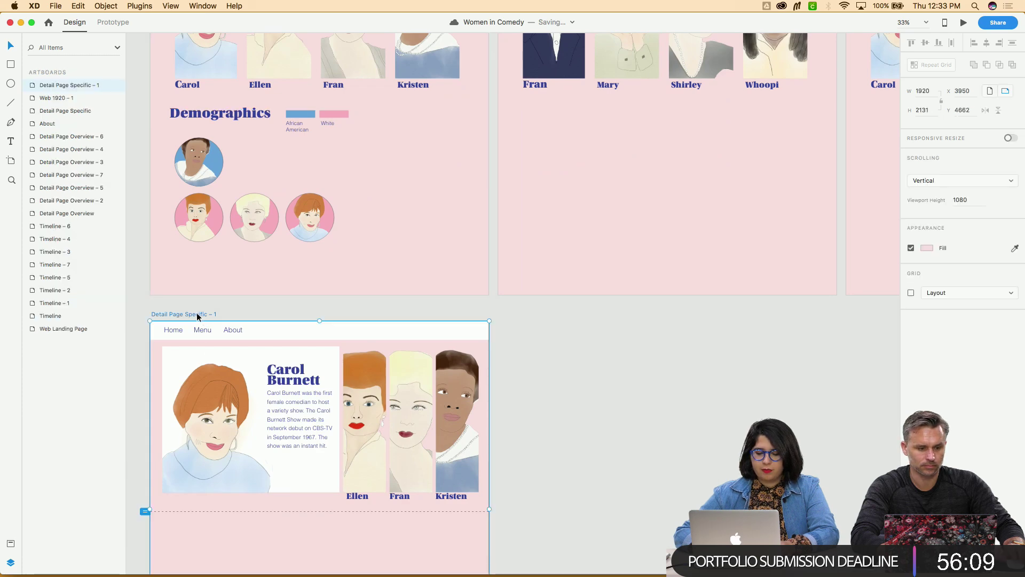
pyautogui.moveTo(197, 314); pyautogui.dragTo(544, 310)
pyautogui.click(543, 297)
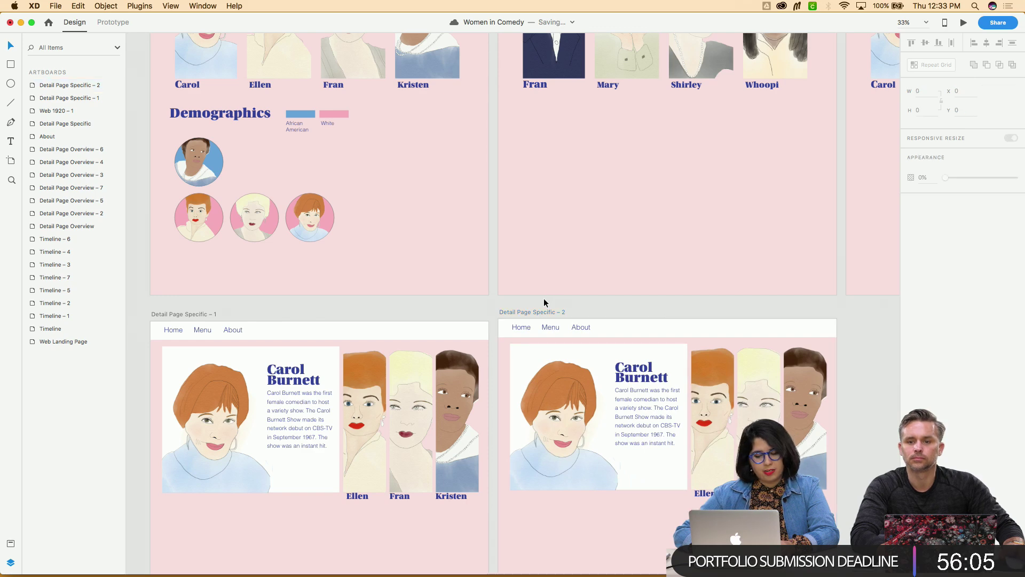
# Try to replace the "Carol Burnett" heading on the Detail Page Specific – 2 artboard with "Leibowitz"
pyautogui.scroll(2, 619, 372)
pyautogui.hscroll(1, 618, 373)
pyautogui.scroll(-1, 619, 375)
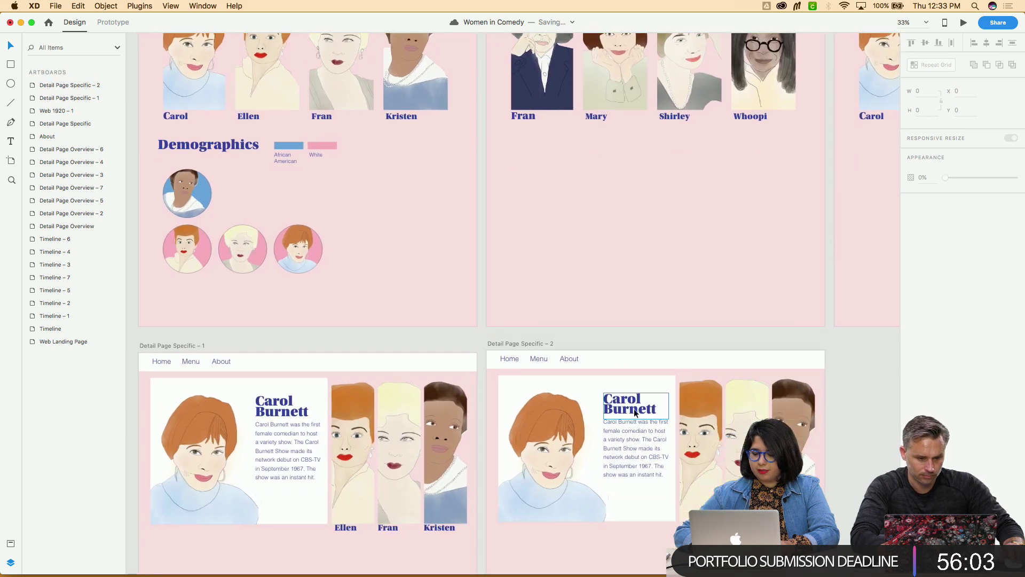
pyautogui.doubleClick(631, 408)
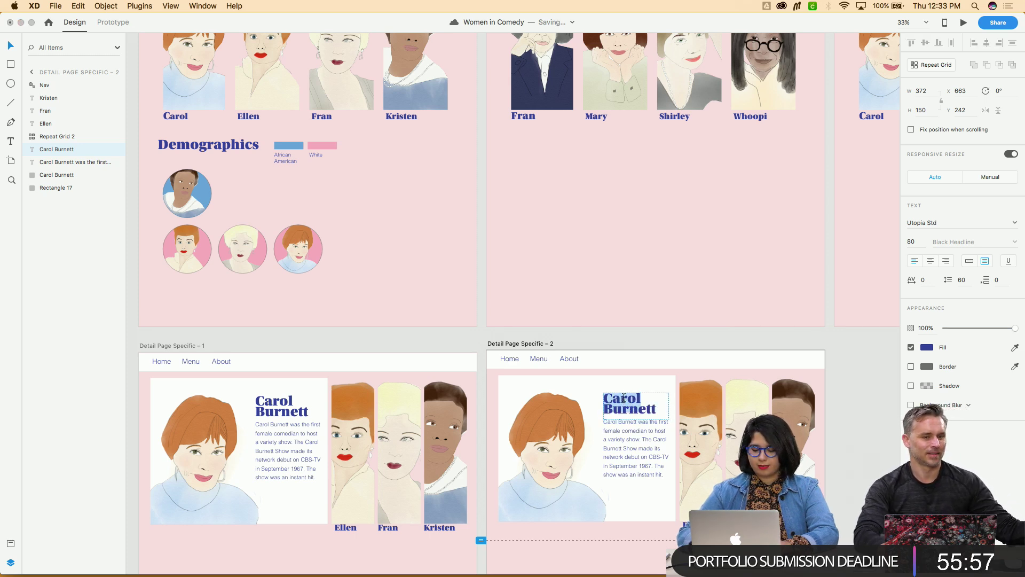
pyautogui.write('Fr')
pyautogui.press('BackSpace')
pyautogui.press('BackSpace')
pyautogui.write('F')
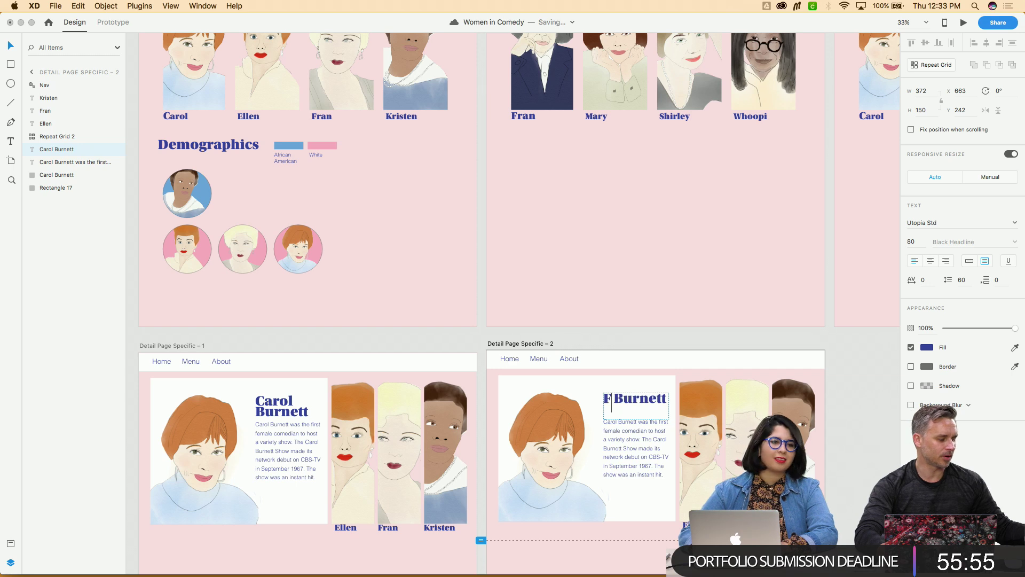
pyautogui.write('r')
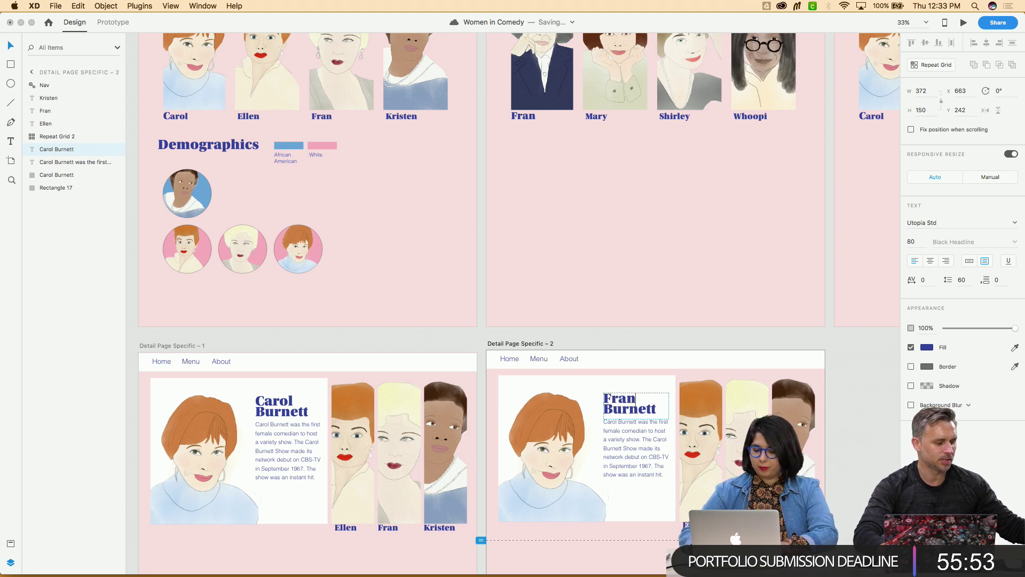
pyautogui.write('an')
pyautogui.press('super+a')
pyautogui.write('Le')
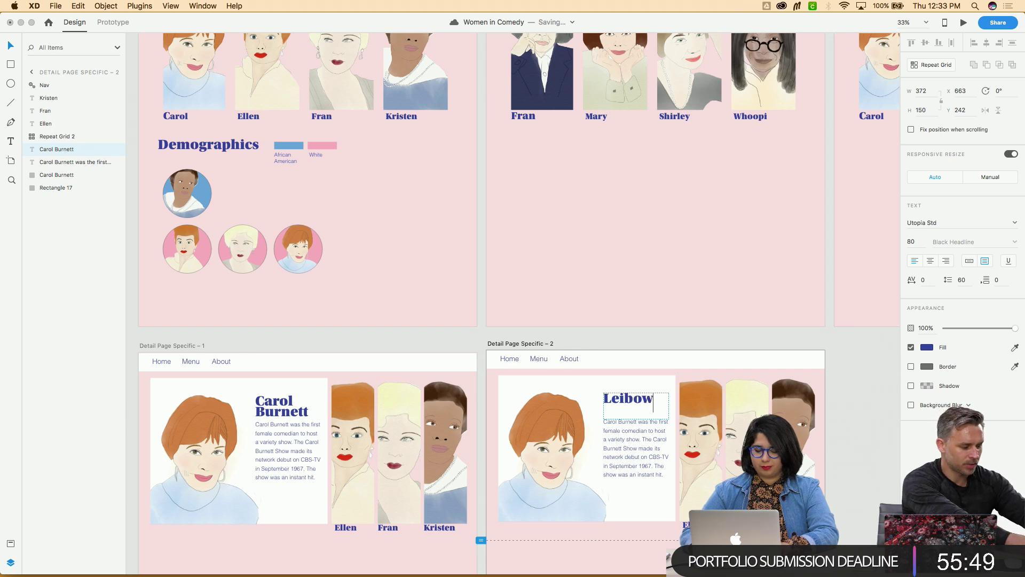
pyautogui.press('Escape')
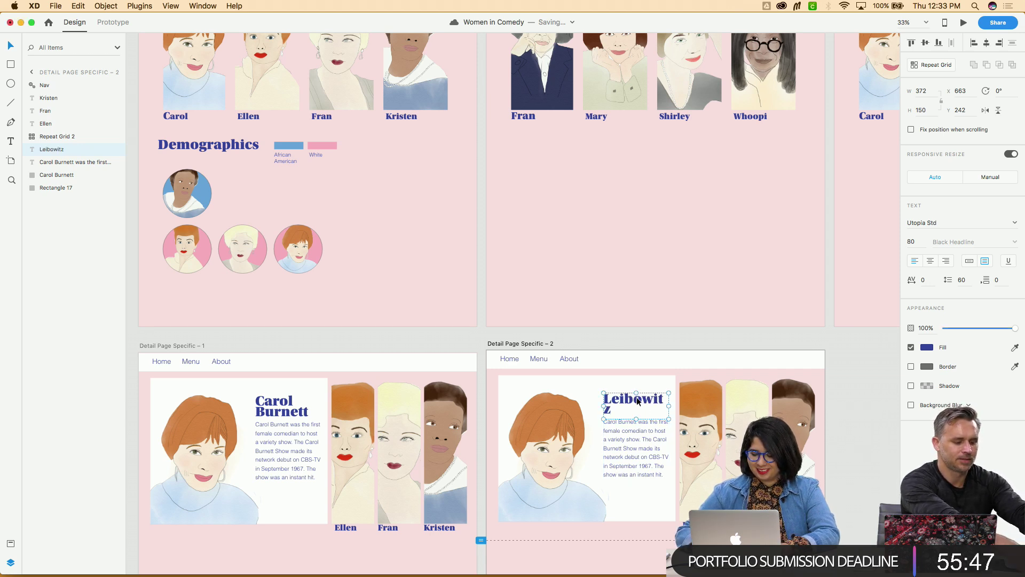
# Shorten the heading's text box from above, and undo the resize together with the heading's text edits
pyautogui.moveTo(637, 392)
pyautogui.mouseDown()
pyautogui.moveTo(634, 359)
pyautogui.moveTo(635, 395)
pyautogui.mouseUp()
pyautogui.press('super+z')
pyautogui.press('super+z')
pyautogui.press('super+z')
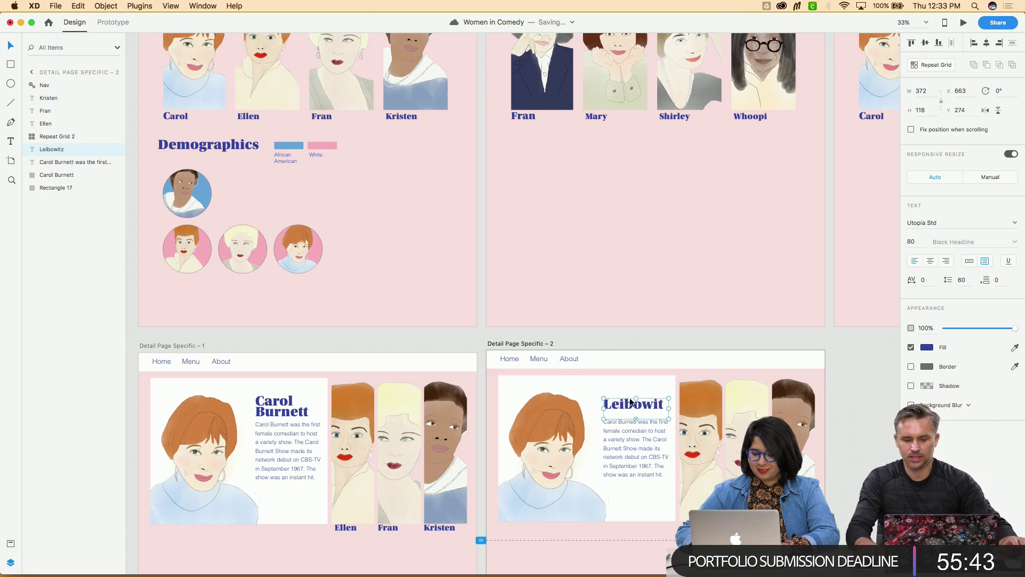
# Change the Detail Page Specific – 2 heading to "Fran Leibowits" and widen its text box to about 391
pyautogui.doubleClick(640, 410)
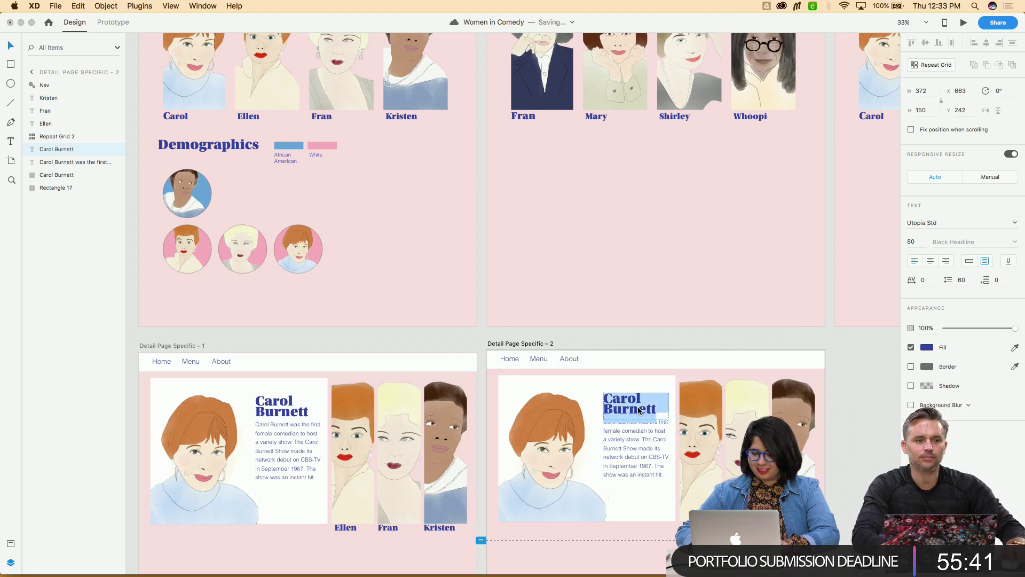
pyautogui.click(630, 407)
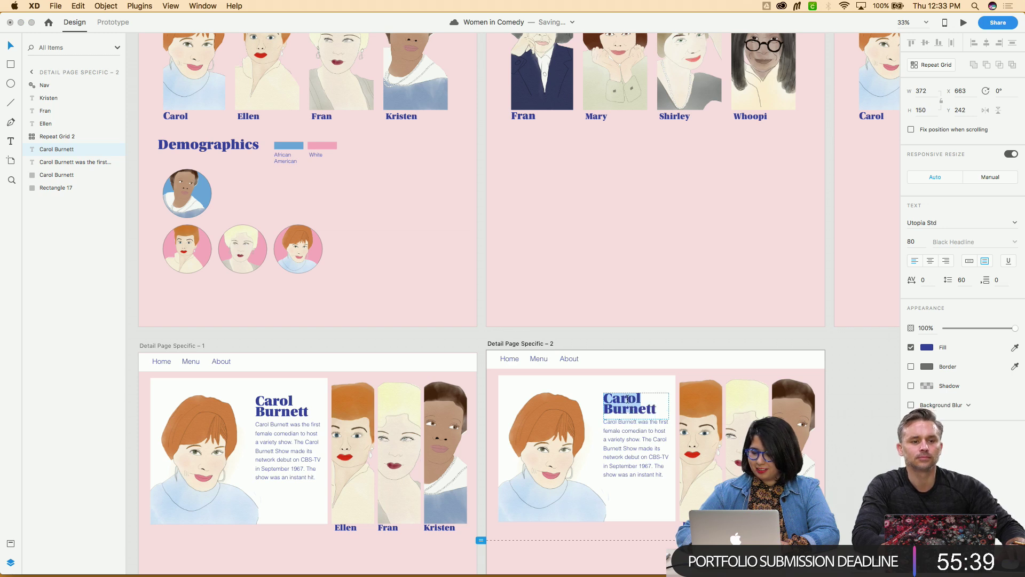
pyautogui.write('Fran')
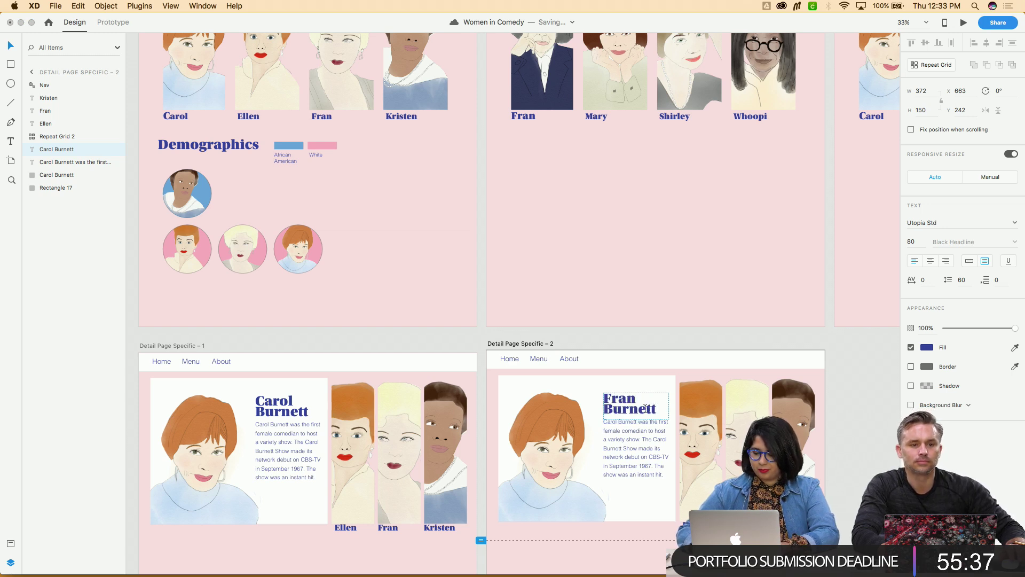
pyautogui.press('super+a')
pyautogui.click(631, 410)
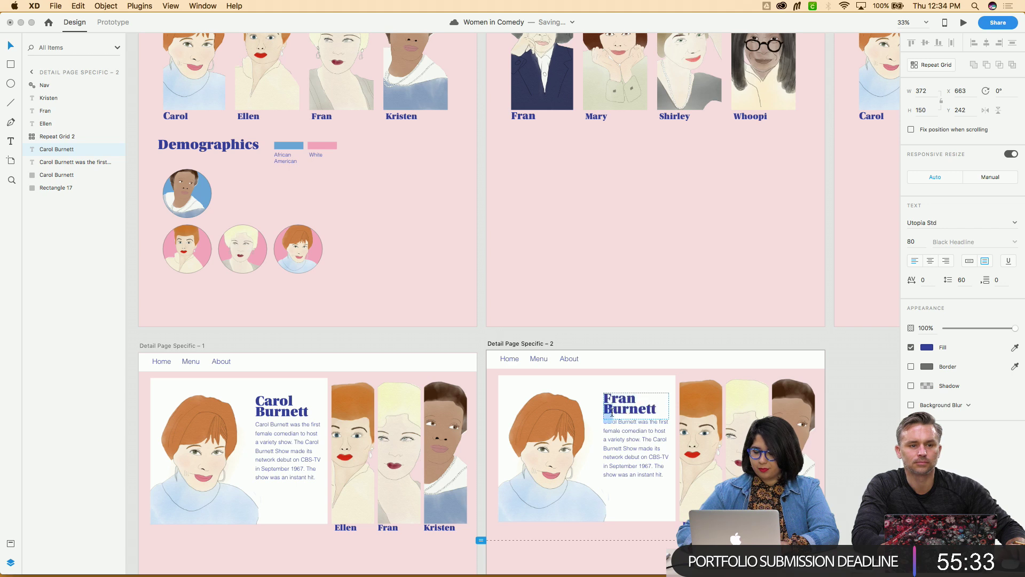
pyautogui.doubleClick(661, 410)
pyautogui.write('Le')
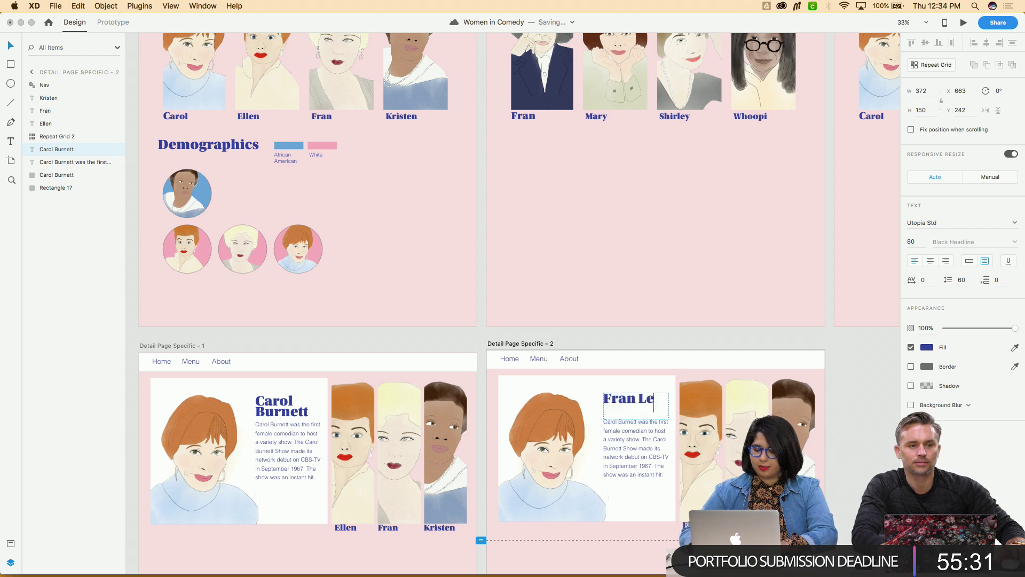
pyautogui.write('ibo')
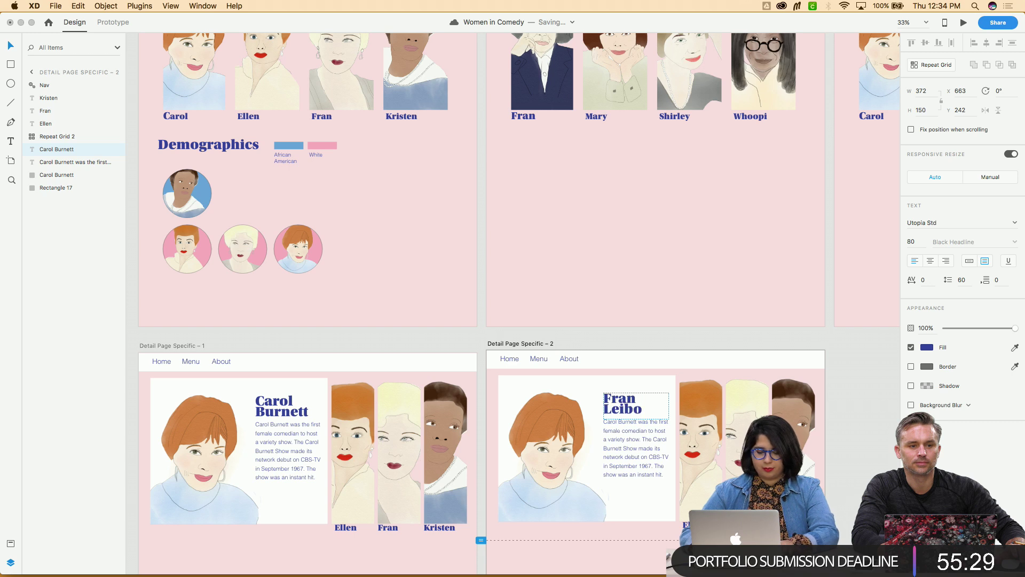
pyautogui.write('witz')
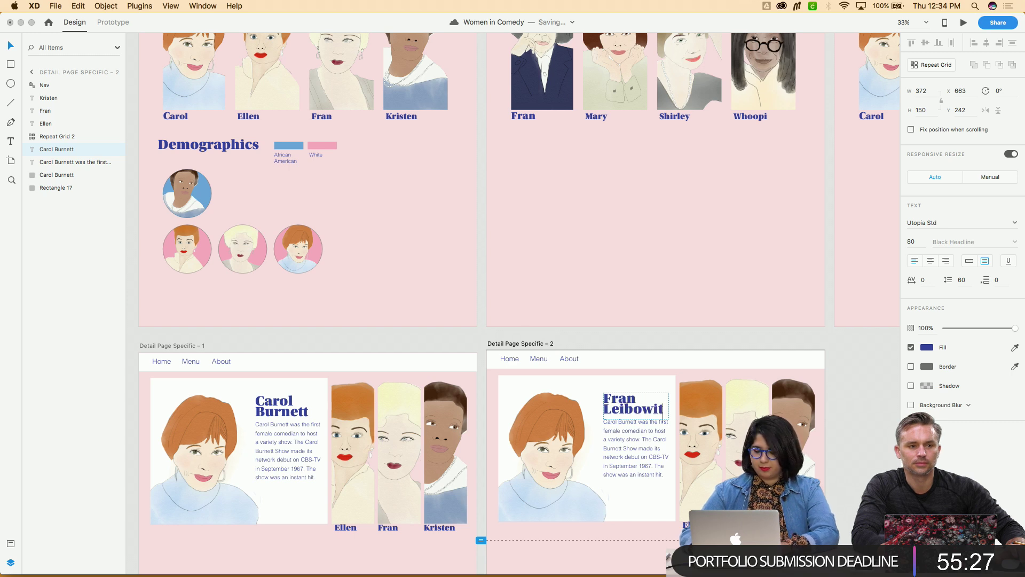
pyautogui.press('Escape')
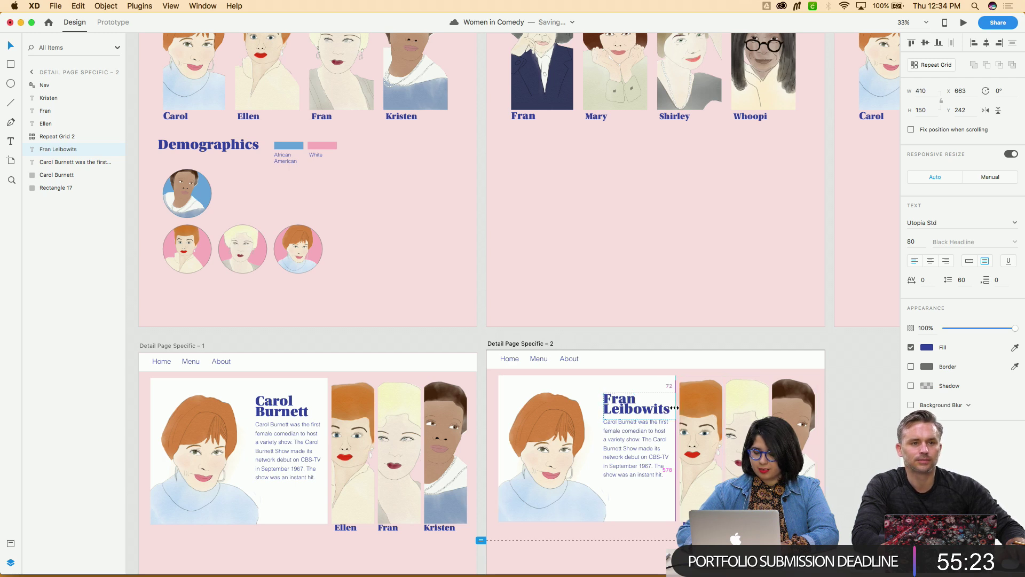
# Correct the spelling of the surname in the Detail Page Specific – 2 heading to "Leibowitz"
pyautogui.doubleClick(667, 412)
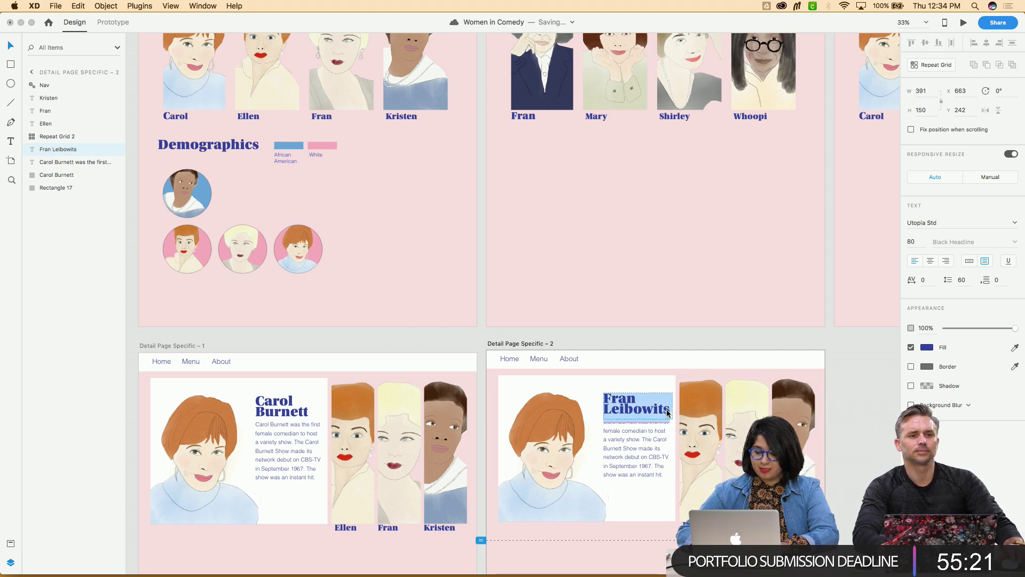
pyautogui.click(666, 413)
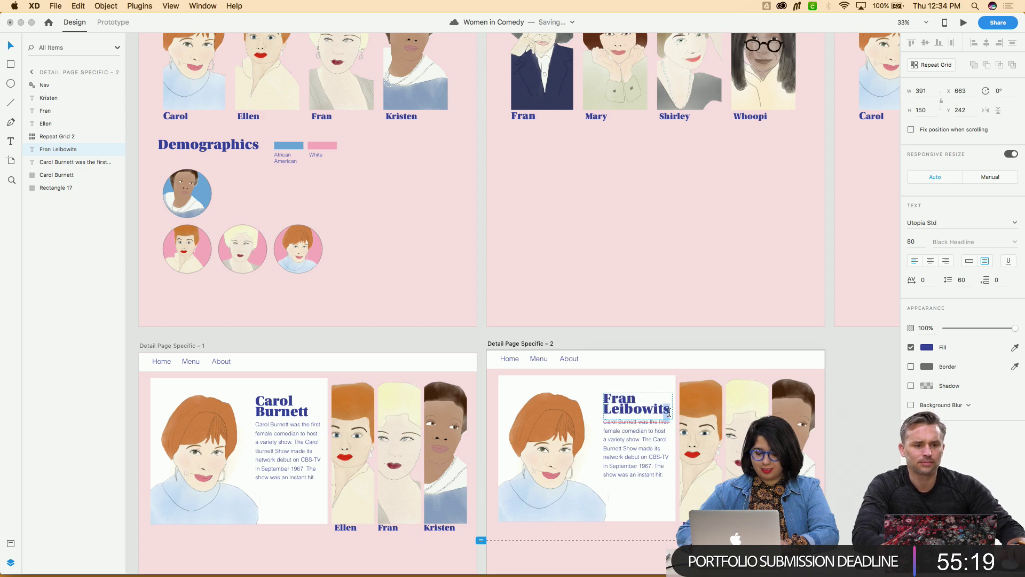
pyautogui.click(618, 505)
pyautogui.click(607, 547)
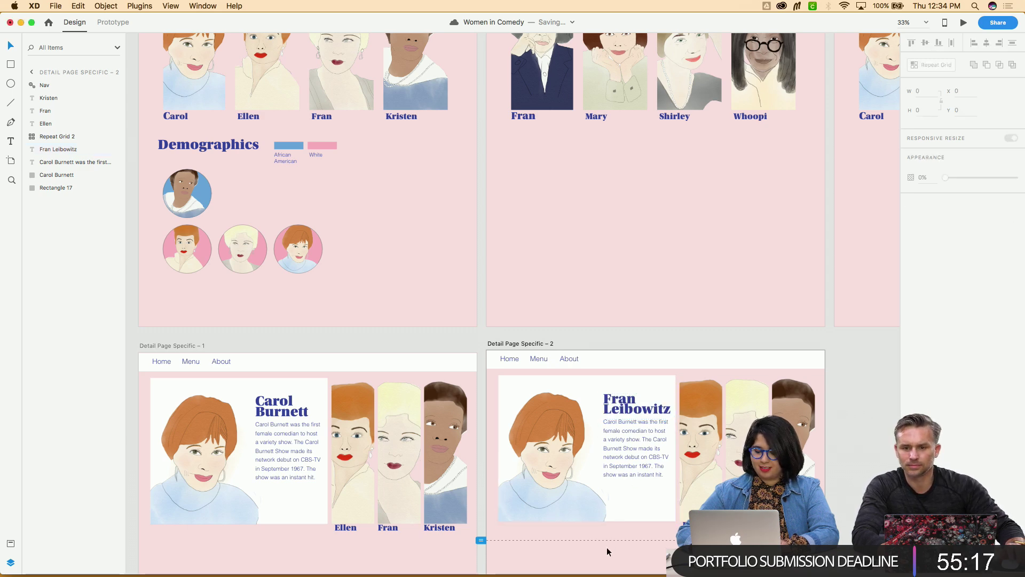
pyautogui.scroll(-5, 607, 547)
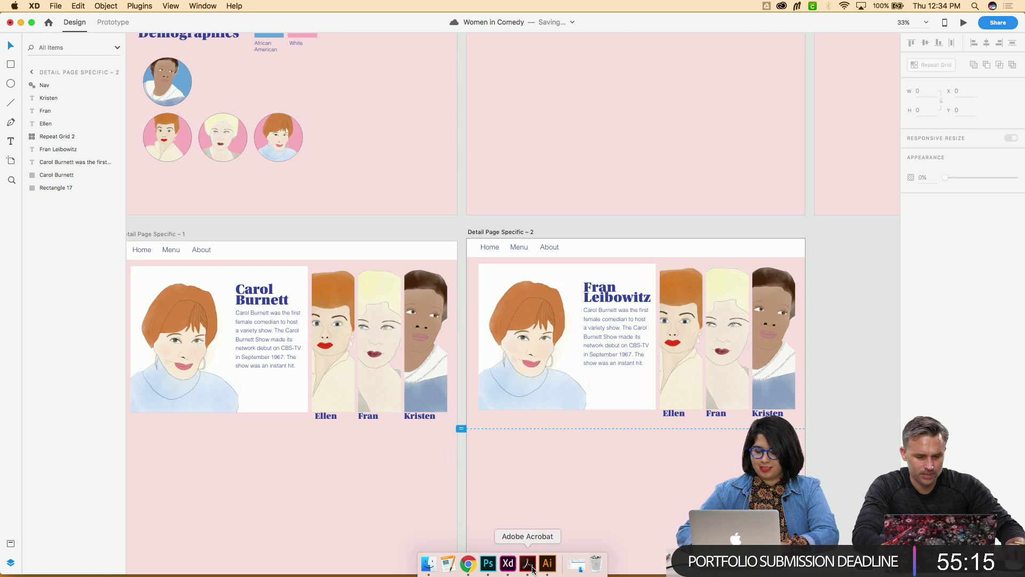
pyautogui.click(431, 573)
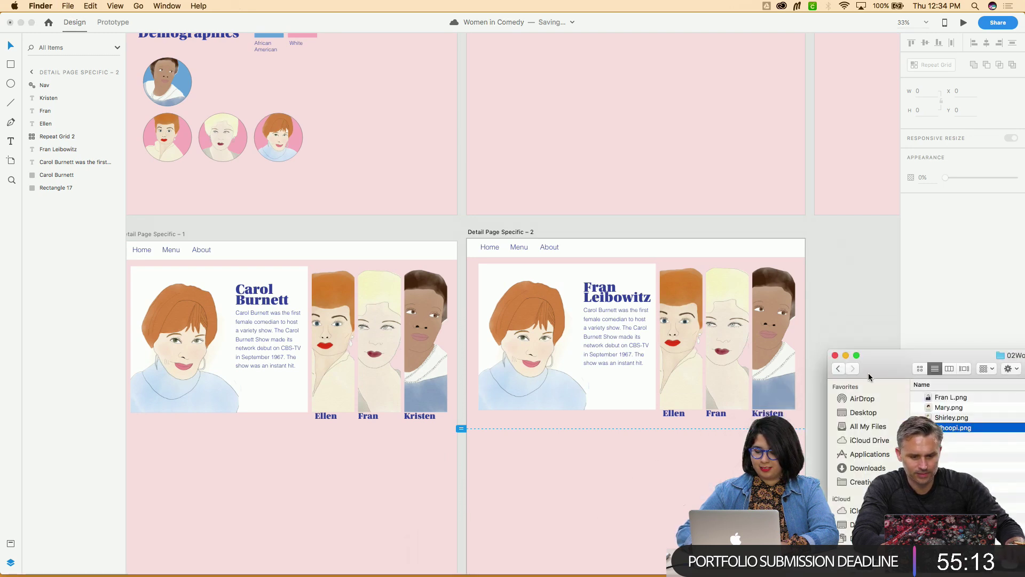
pyautogui.moveTo(876, 369); pyautogui.dragTo(833, 167)
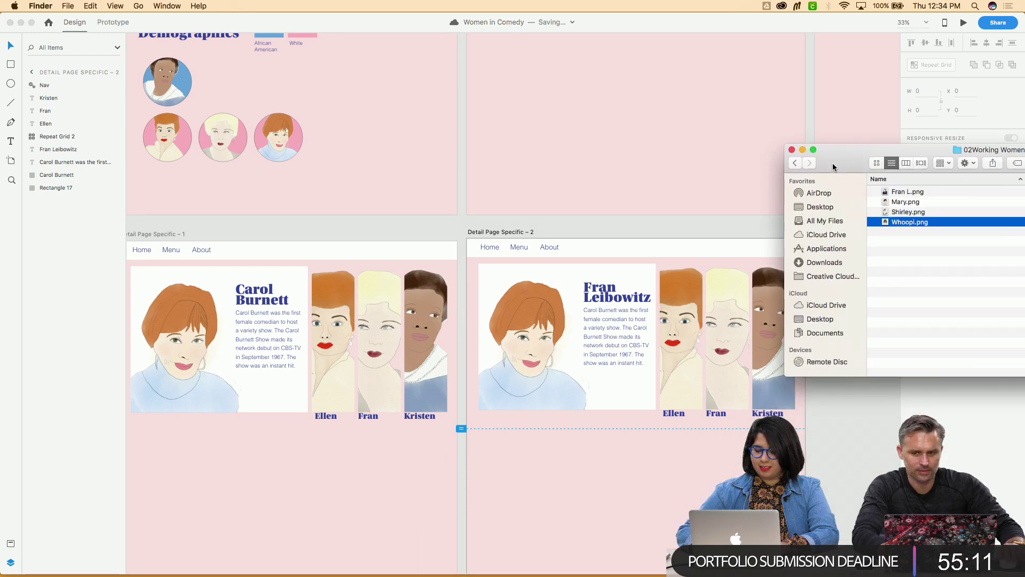
pyautogui.moveTo(909, 195); pyautogui.dragTo(561, 344)
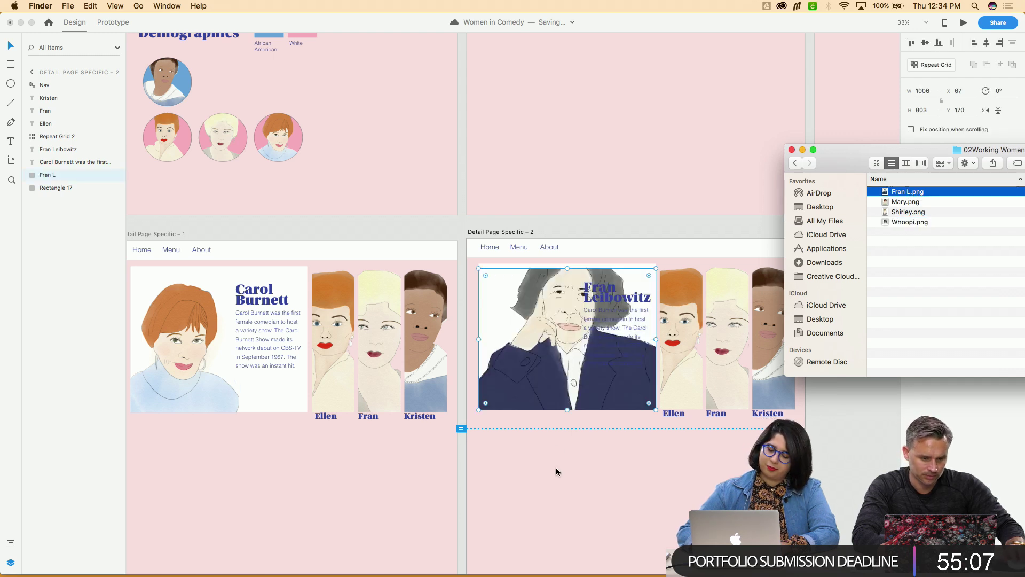
# Shift the Fran L image inside its frame down and to the left so the head fits within it
pyautogui.click(576, 460)
pyautogui.doubleClick(576, 347)
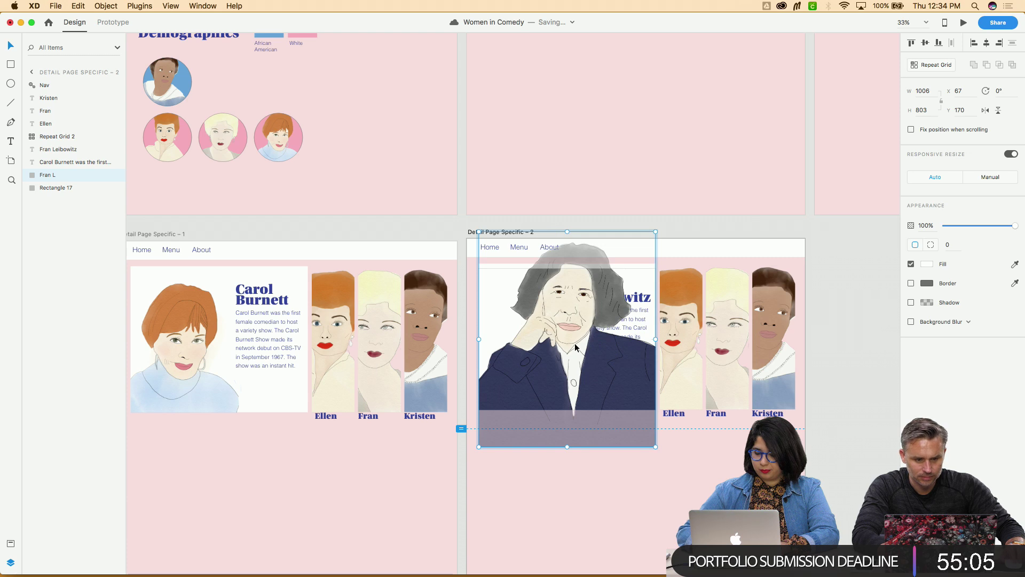
pyautogui.moveTo(575, 347); pyautogui.dragTo(550, 368)
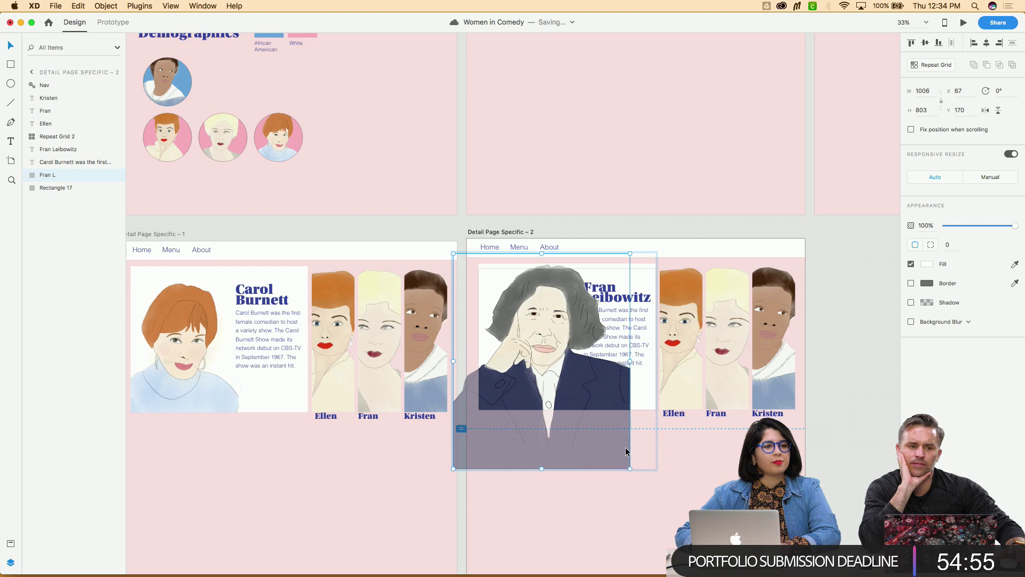
pyautogui.press('Escape')
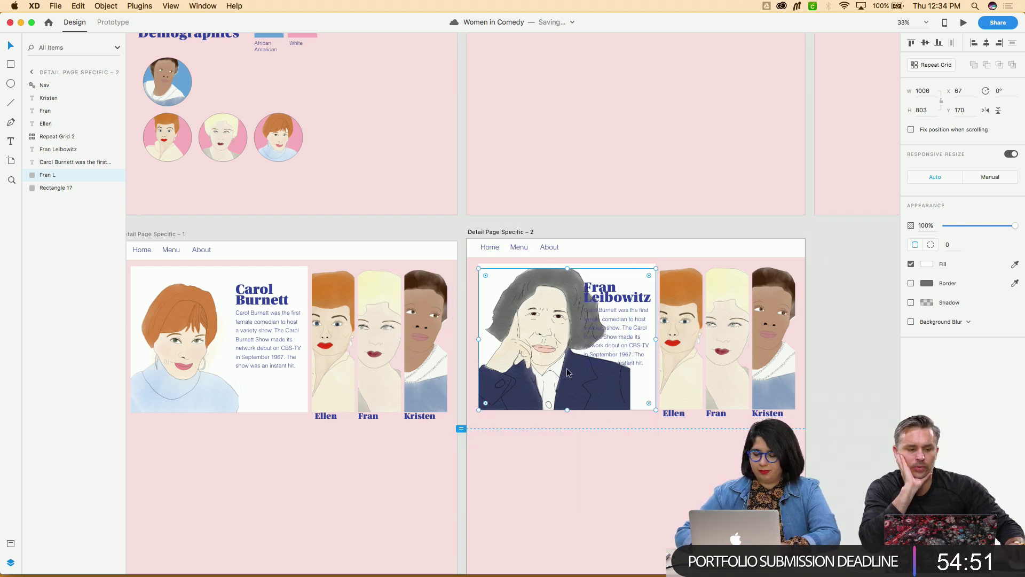
# Nudge the framed Fran L portrait to the left, to X 54
pyautogui.press('Left')
pyautogui.press('Left')
pyautogui.press('Left')
pyautogui.press('Left')
pyautogui.press('Left')
pyautogui.press('Left')
pyautogui.press('Left')
pyautogui.press('Left')
pyautogui.press('Left')
pyautogui.press('Left')
pyautogui.press('Left')
pyautogui.press('Left')
pyautogui.press('Left')
pyautogui.press('Left')
pyautogui.press('Left')
pyautogui.press('Left')
pyautogui.press('Left')
pyautogui.press('Left')
pyautogui.press('Left')
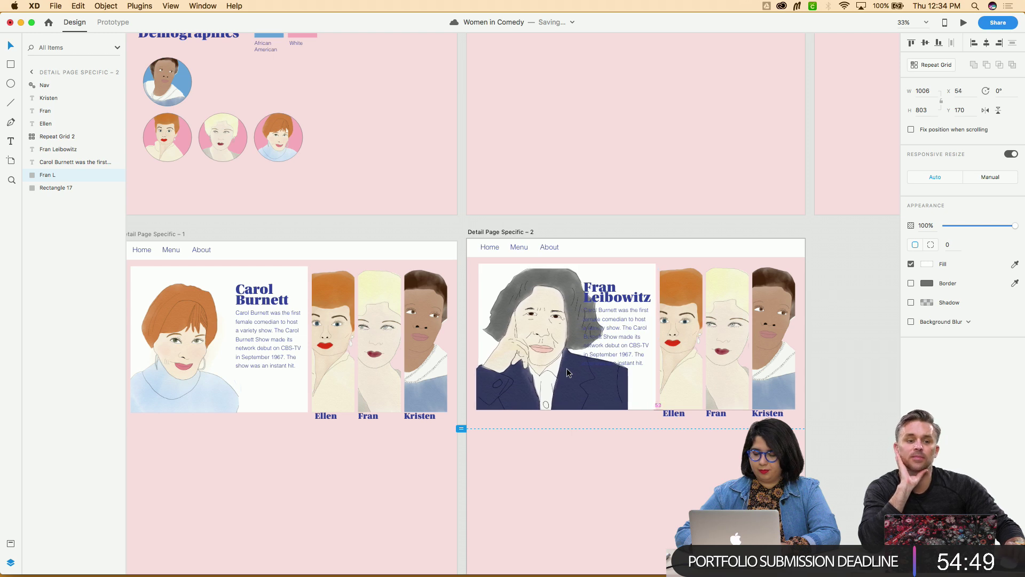
pyautogui.press('Left')
pyautogui.press('Left')
pyautogui.press('Left')
pyautogui.press('Left')
pyautogui.press('Left')
pyautogui.press('Left')
pyautogui.press('Left')
# Scale the Fran L image down inside its frame and shift it left so it clears the heading and body text
pyautogui.doubleClick(550, 372)
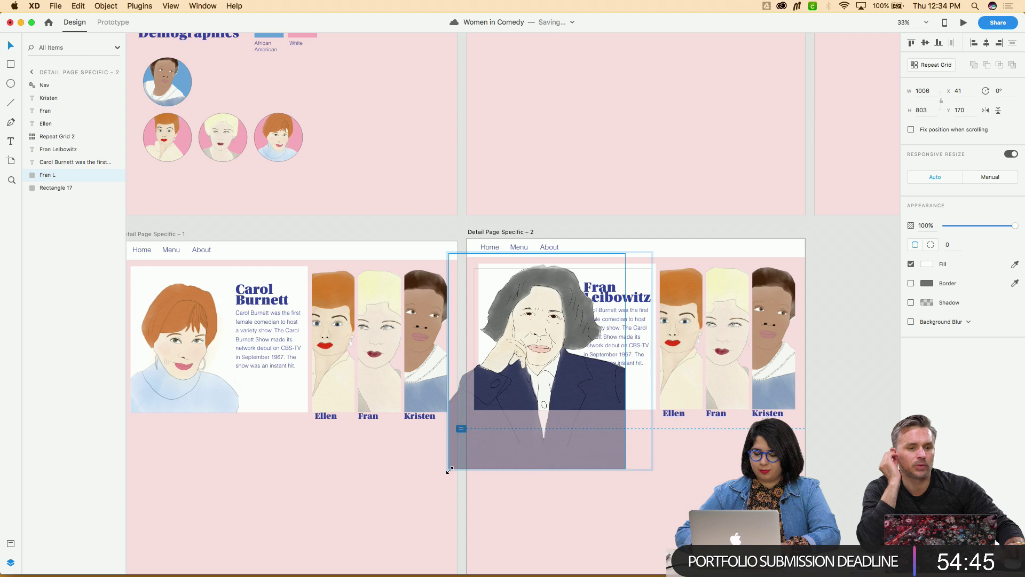
pyautogui.moveTo(449, 470); pyautogui.dragTo(467, 457)
pyautogui.moveTo(548, 356); pyautogui.dragTo(531, 357)
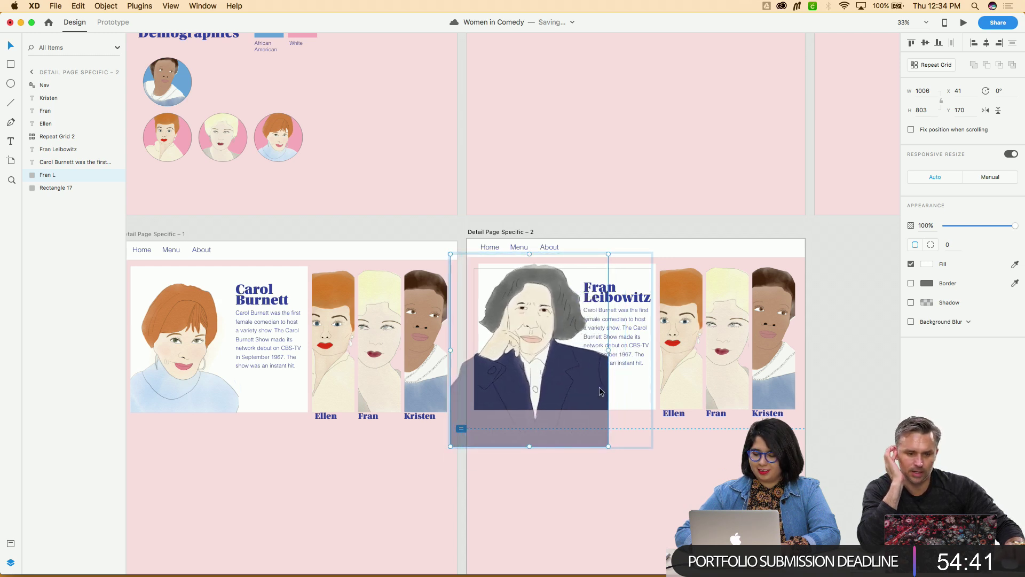
pyautogui.moveTo(608, 446); pyautogui.dragTo(584, 436)
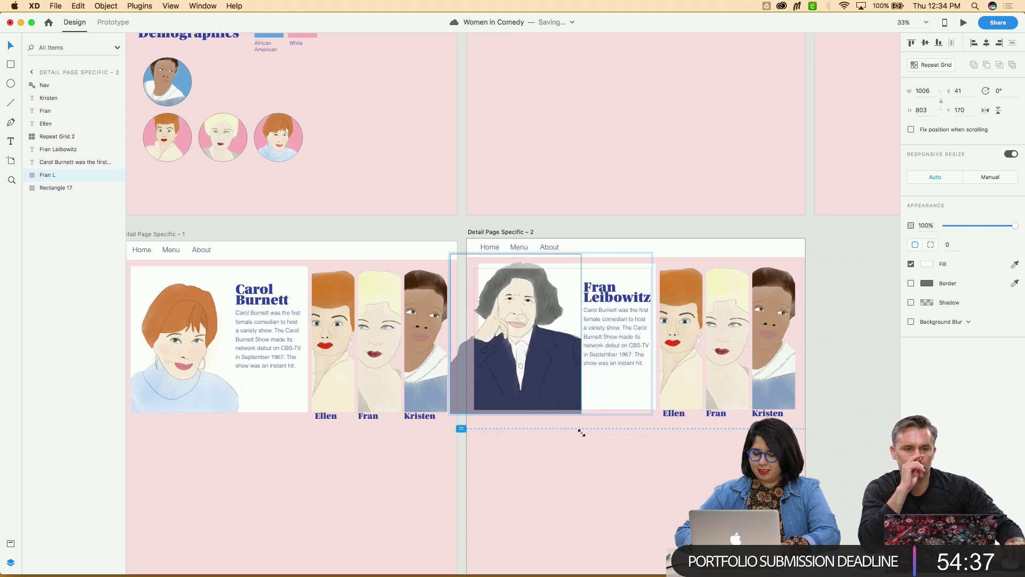
pyautogui.click(592, 493)
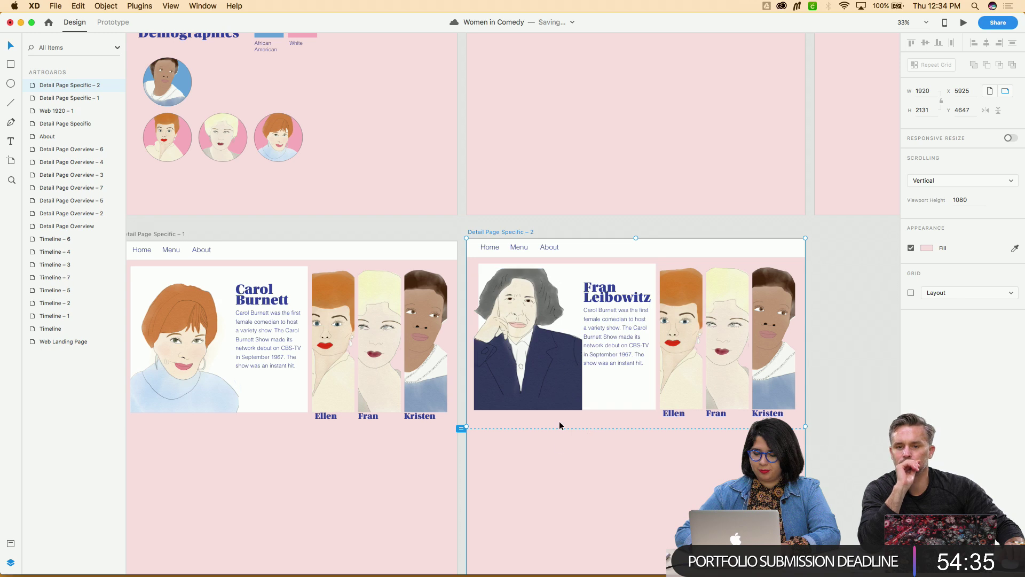
pyautogui.click(552, 360)
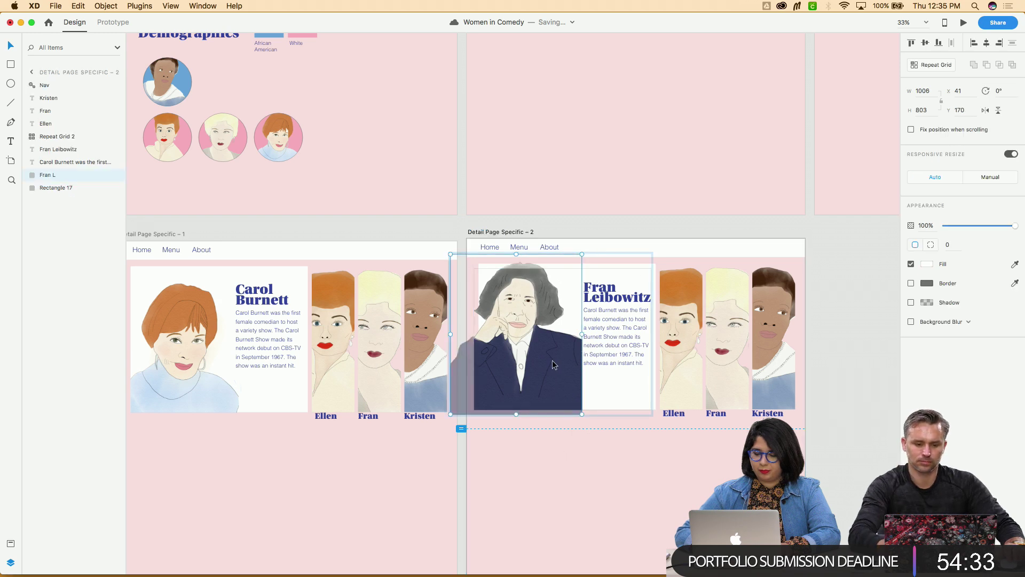
pyautogui.hotkey('shift', 'Down')
pyautogui.hotkey('shift', 'Down')
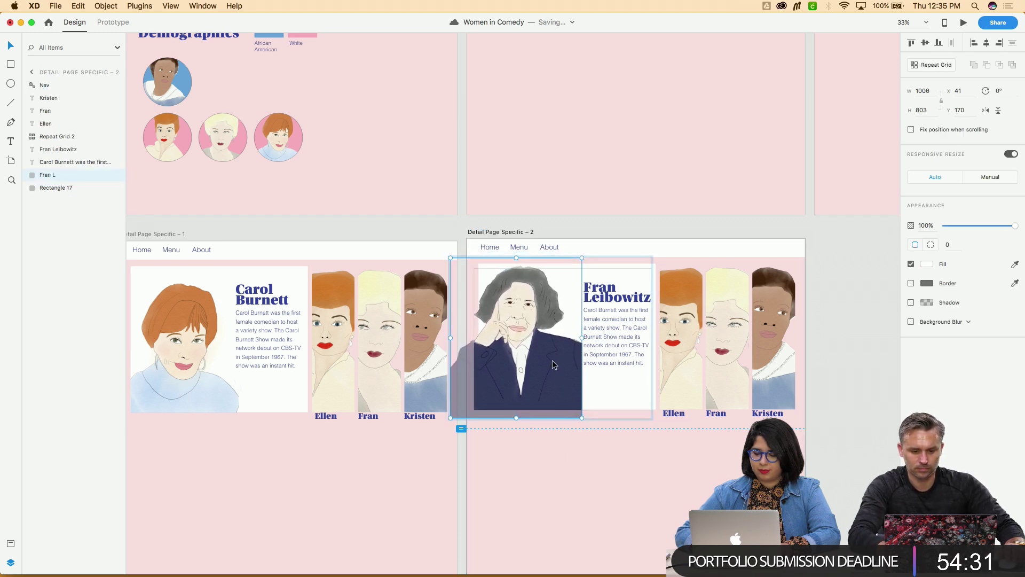
pyautogui.press('Down')
pyautogui.press('Down')
pyautogui.press('Down')
pyautogui.press('Down')
pyautogui.press('Down')
pyautogui.press('Down')
pyautogui.press('Down')
pyautogui.press('Down')
pyautogui.press('Down')
pyautogui.press('Down')
pyautogui.press('Down')
pyautogui.press('Down')
pyautogui.press('Down')
pyautogui.press('Down')
pyautogui.press('Down')
pyautogui.press('Down')
pyautogui.press('Down')
pyautogui.press('Down')
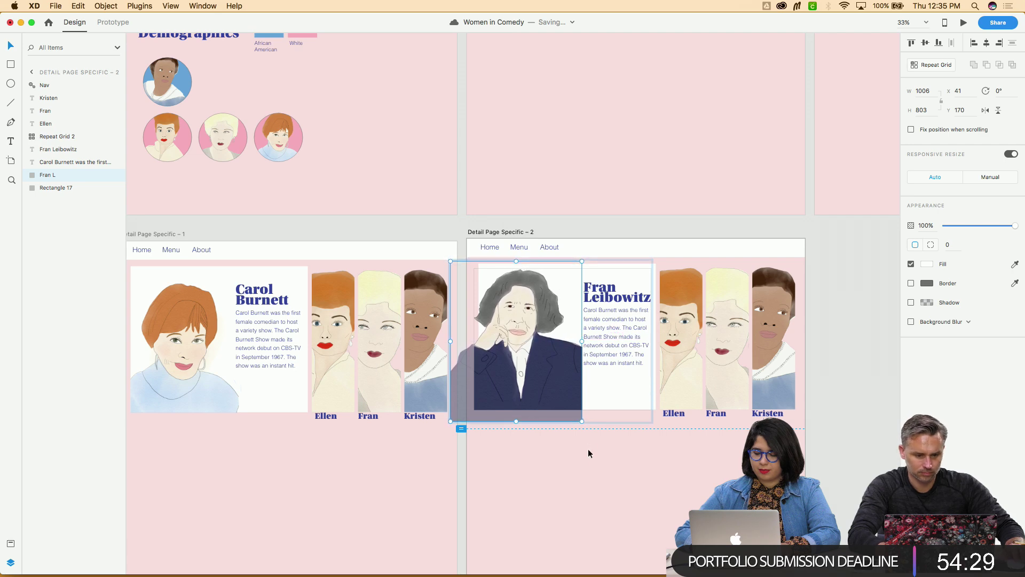
pyautogui.click(568, 472)
# Replace the name "Carol Burnett" at the start of the Detail Page Specific – 2 paragraph with "Fran Leibowitz"
pyautogui.click(608, 334)
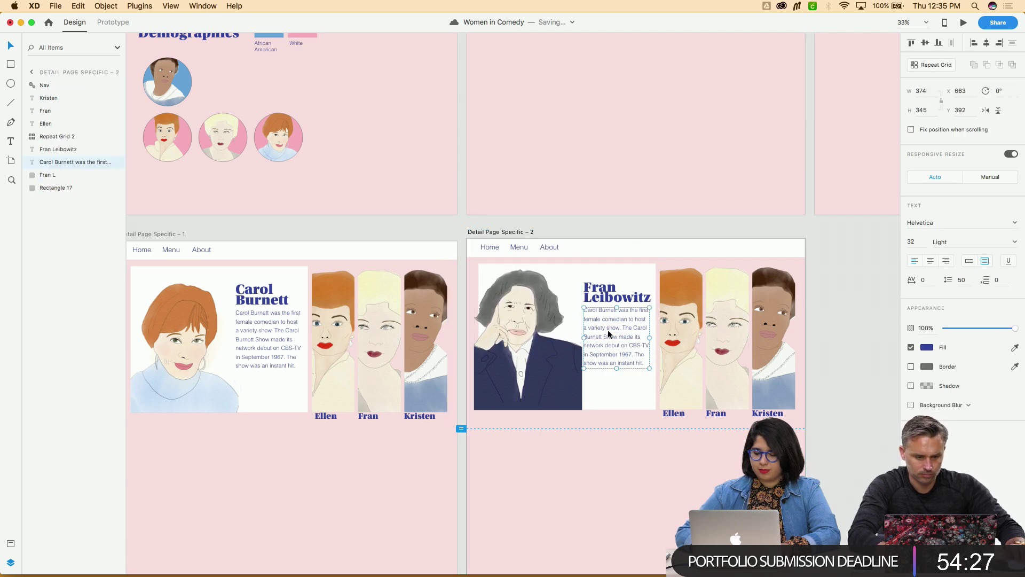
pyautogui.press('super+equal')
pyautogui.press('super+equal')
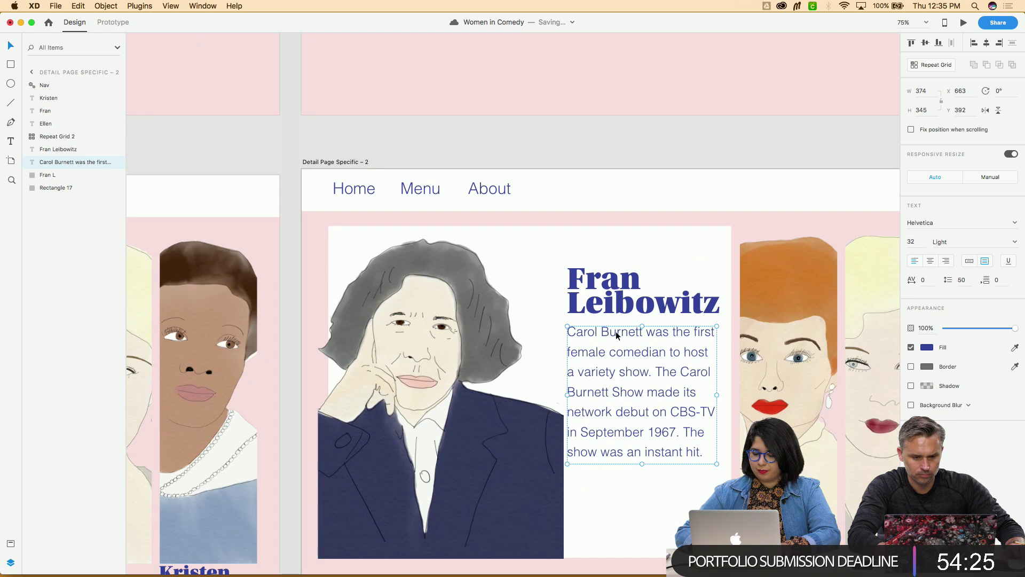
pyautogui.doubleClick(616, 332)
pyautogui.click(629, 333)
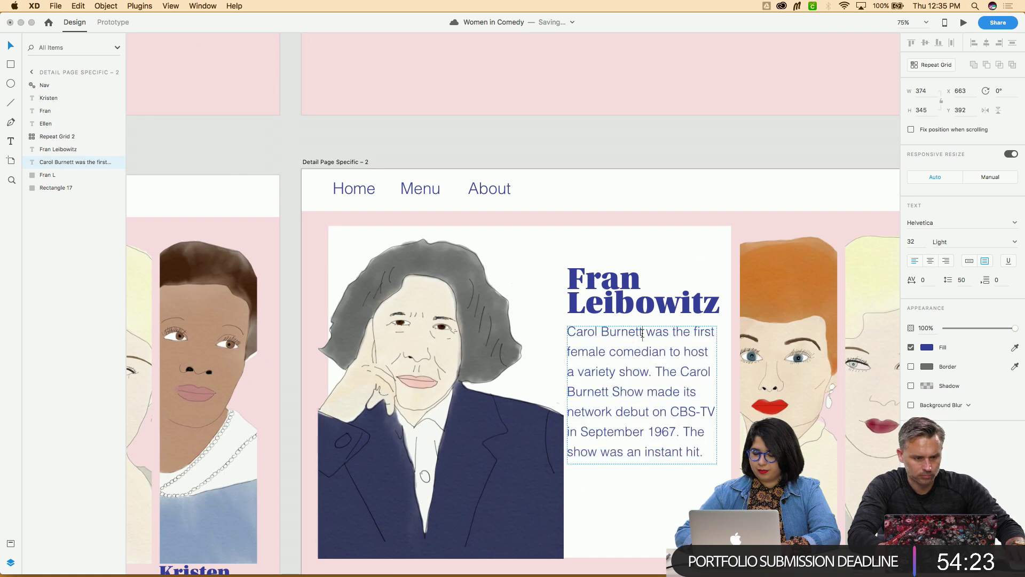
pyautogui.moveTo(642, 333); pyautogui.dragTo(554, 340)
pyautogui.write('Fran L')
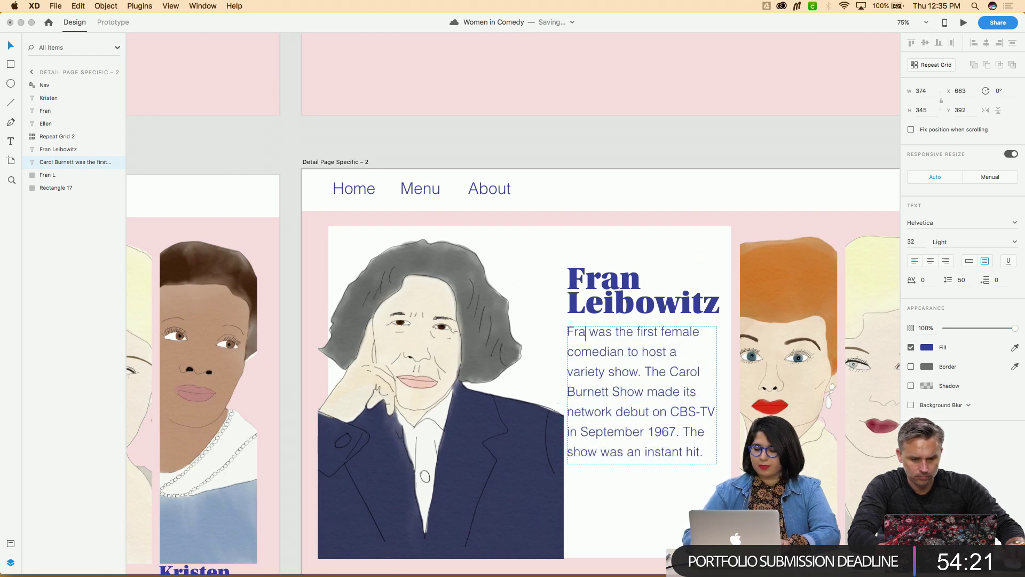
pyautogui.write('eibo')
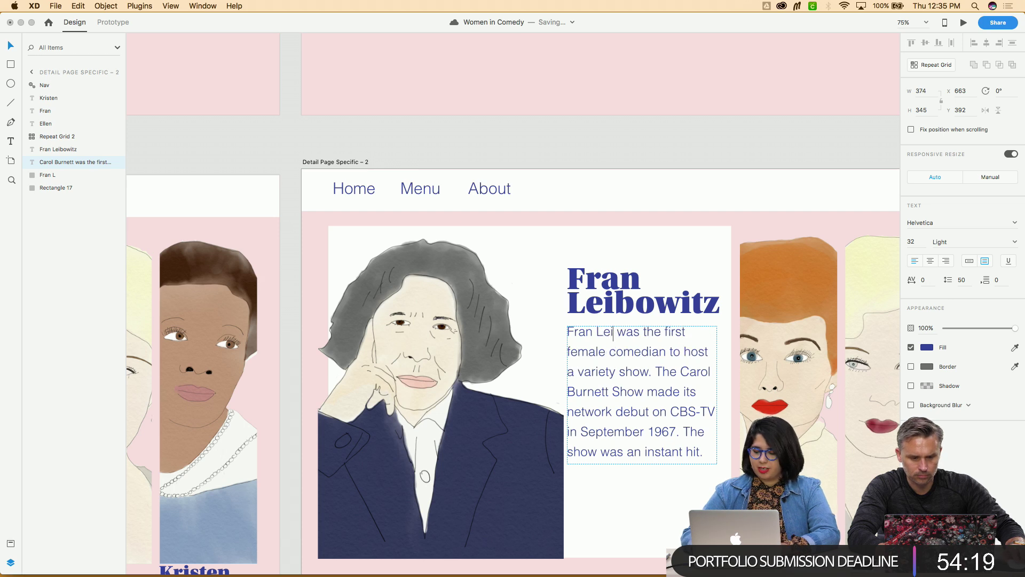
pyautogui.write('witz')
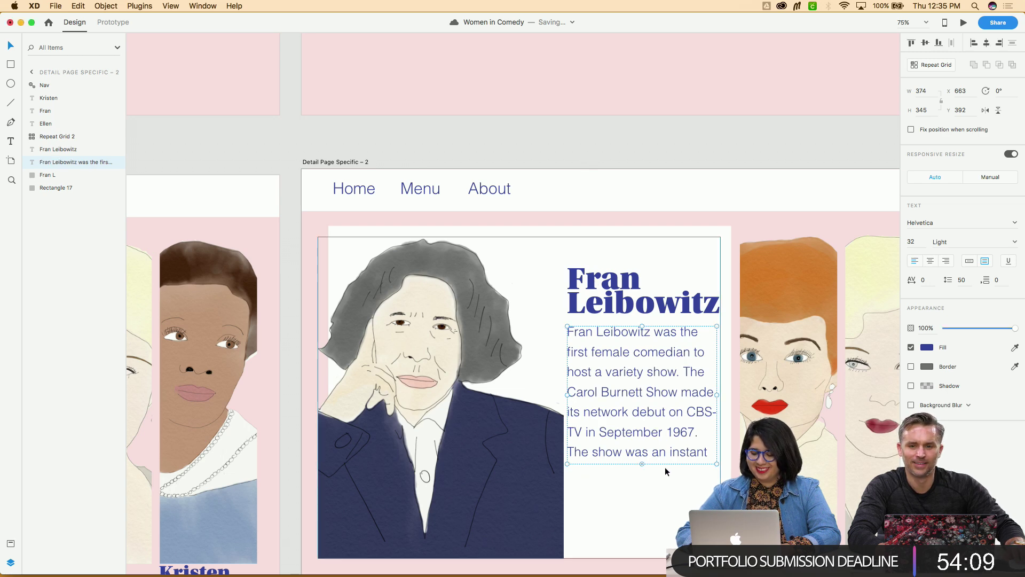
pyautogui.click(652, 506)
pyautogui.press('Escape')
# Replace the first narrow portrait on Detail Page Specific – 2 with Mary.png from the 02Working Women folder in Finder
pyautogui.scroll(-5, 652, 507)
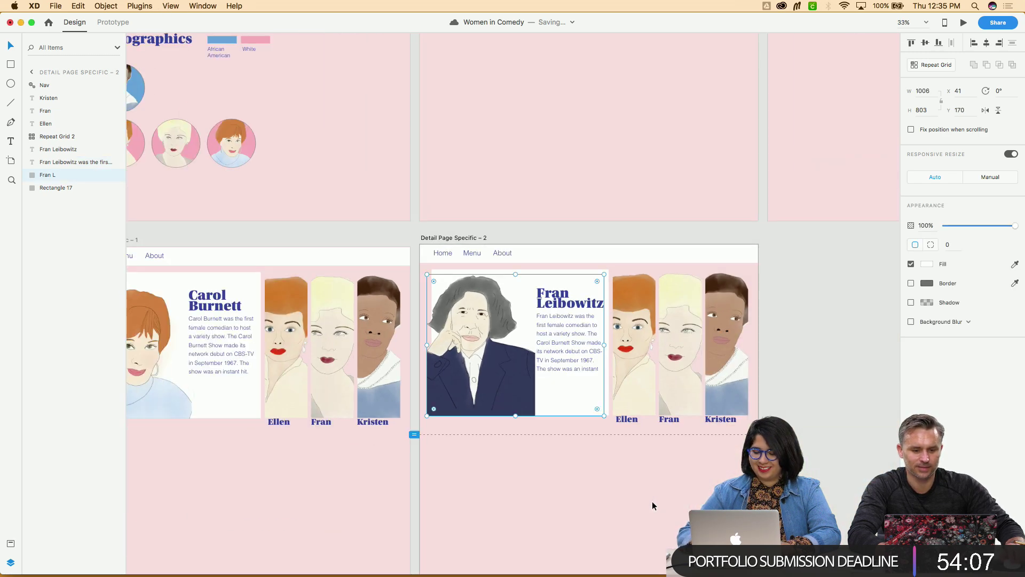
pyautogui.hscroll(2, 652, 503)
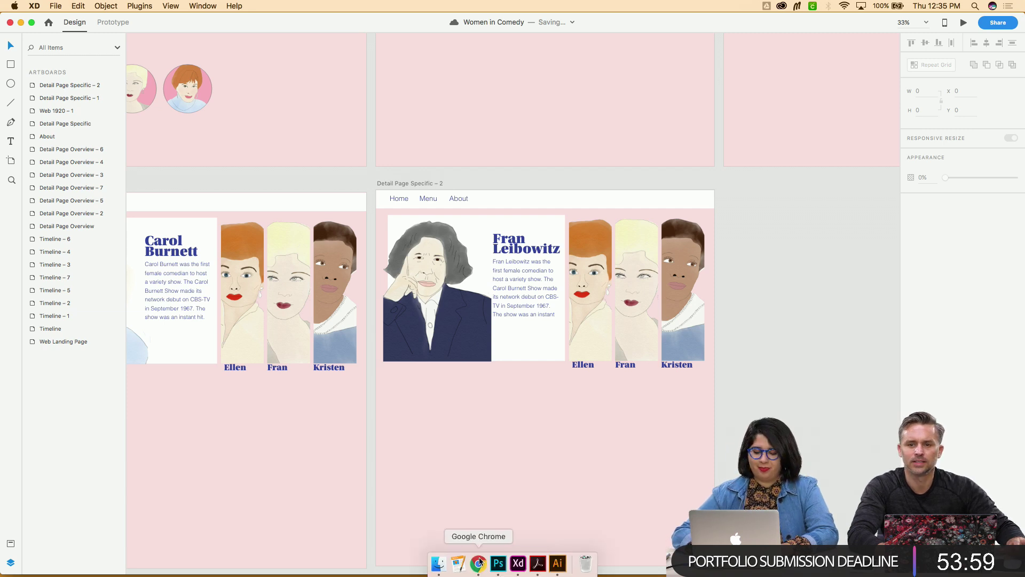
pyautogui.click(438, 564)
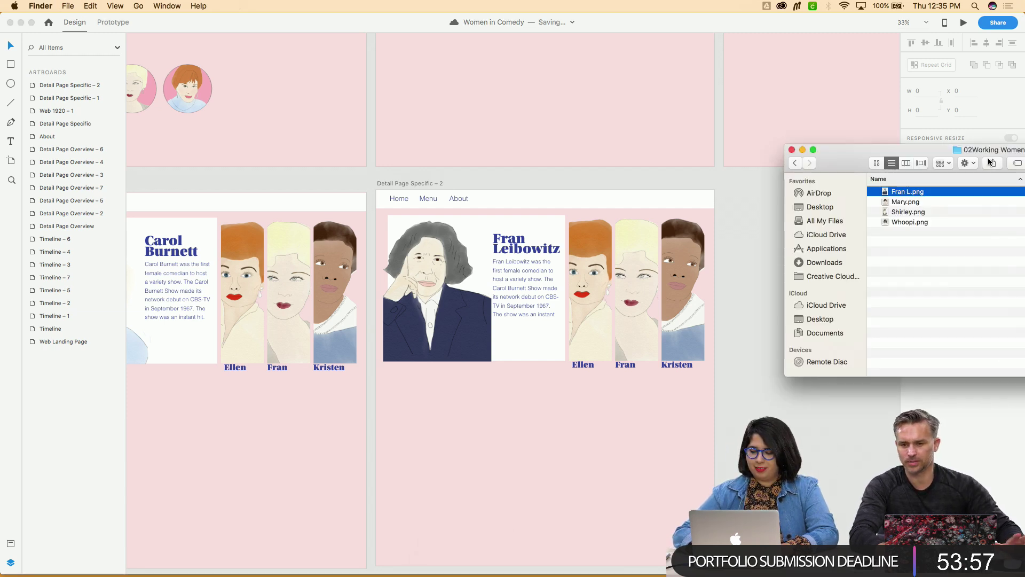
pyautogui.moveTo(989, 159); pyautogui.dragTo(856, 402)
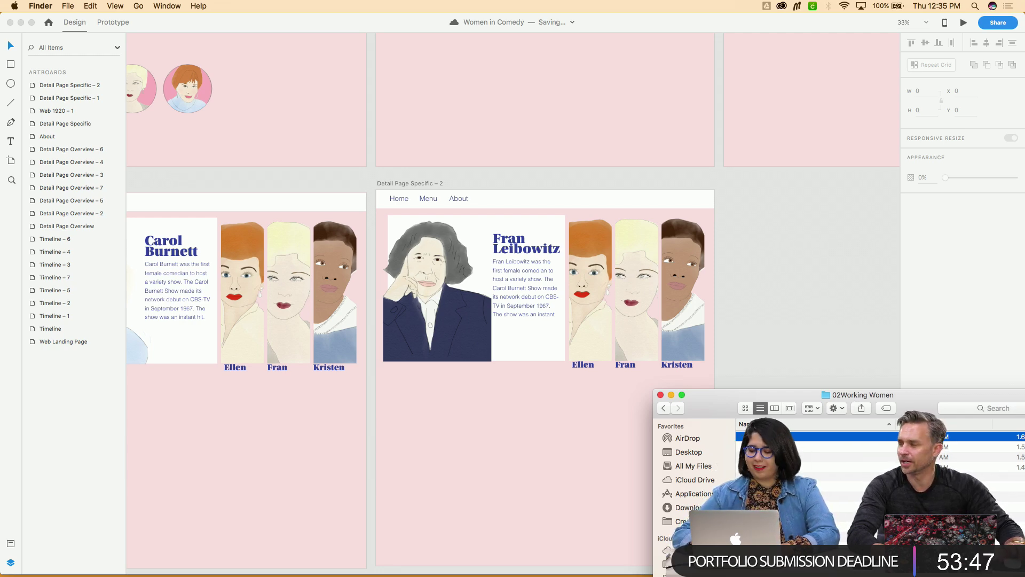
pyautogui.scroll(5, 741, 286)
pyautogui.scroll(-6, 742, 286)
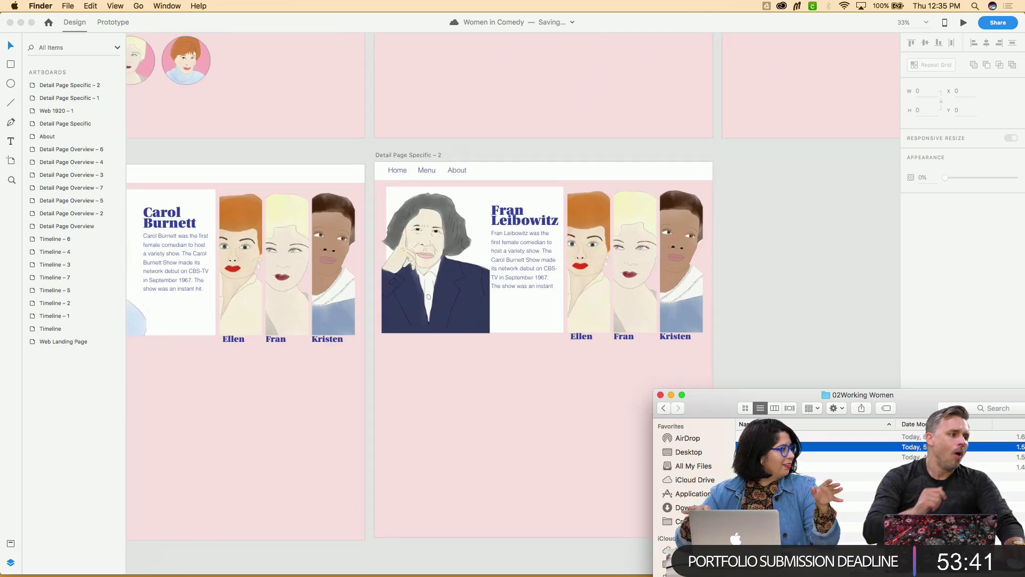
pyautogui.moveTo(817, 446); pyautogui.dragTo(581, 298)
pyautogui.click(760, 339)
pyautogui.click(760, 339)
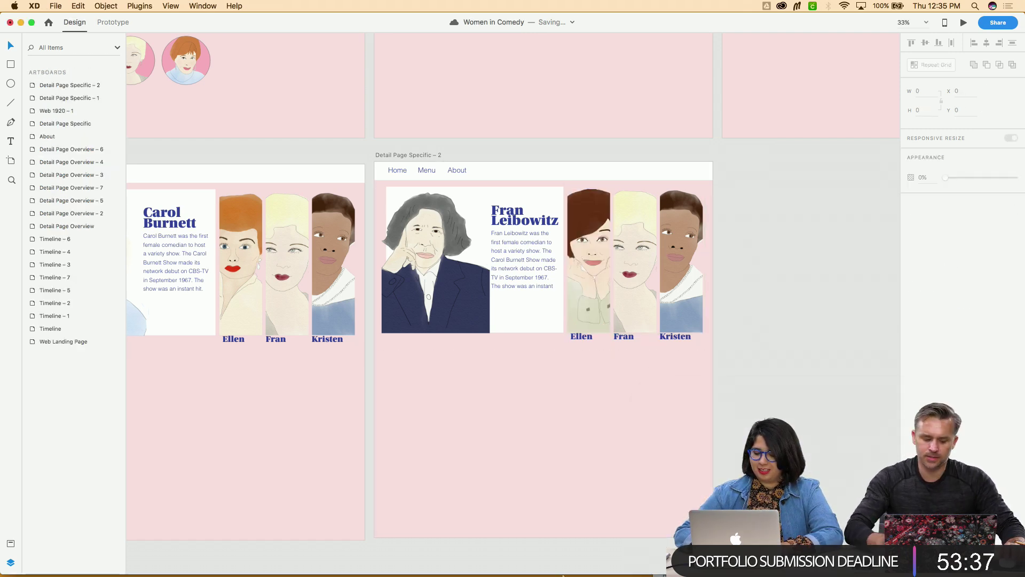
pyautogui.click(433, 570)
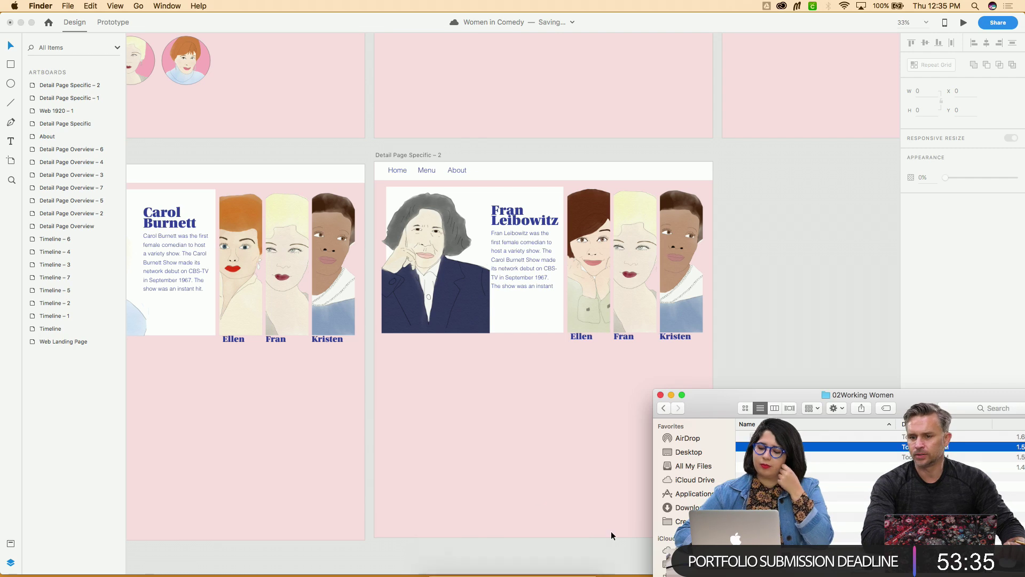
pyautogui.click(919, 457)
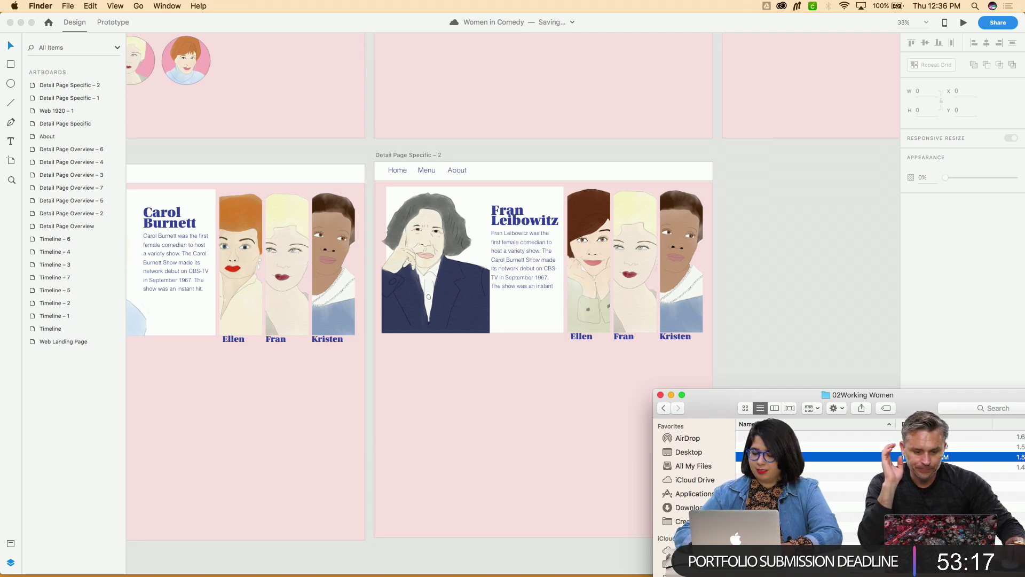
pyautogui.click(625, 336)
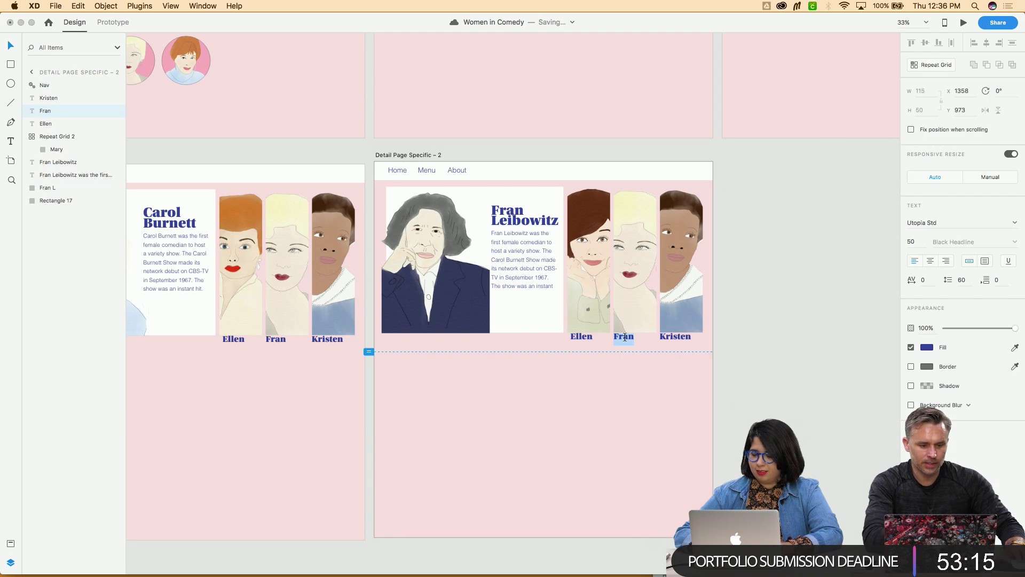
pyautogui.doubleClick(625, 337)
pyautogui.press('super+c')
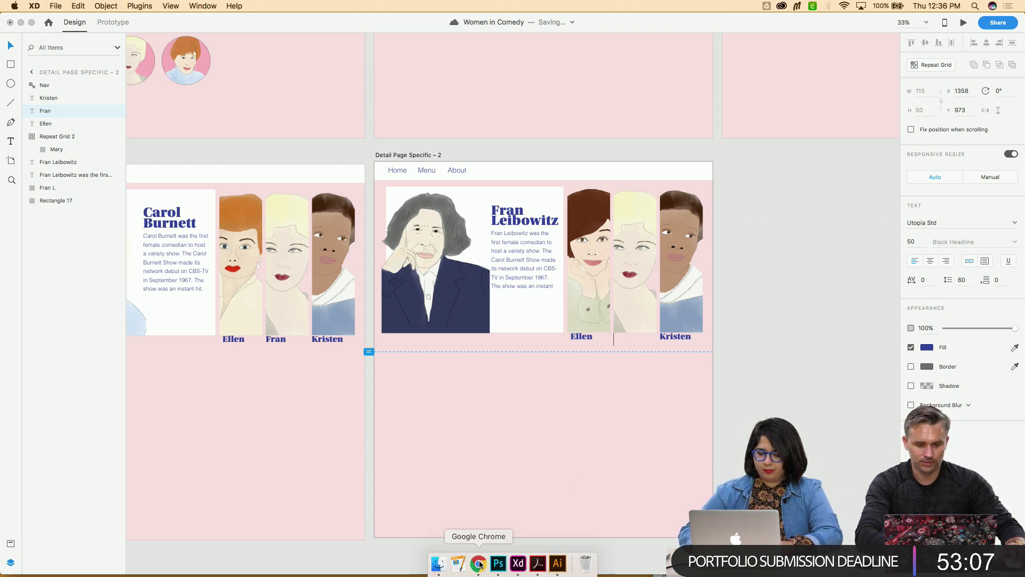
pyautogui.click(439, 564)
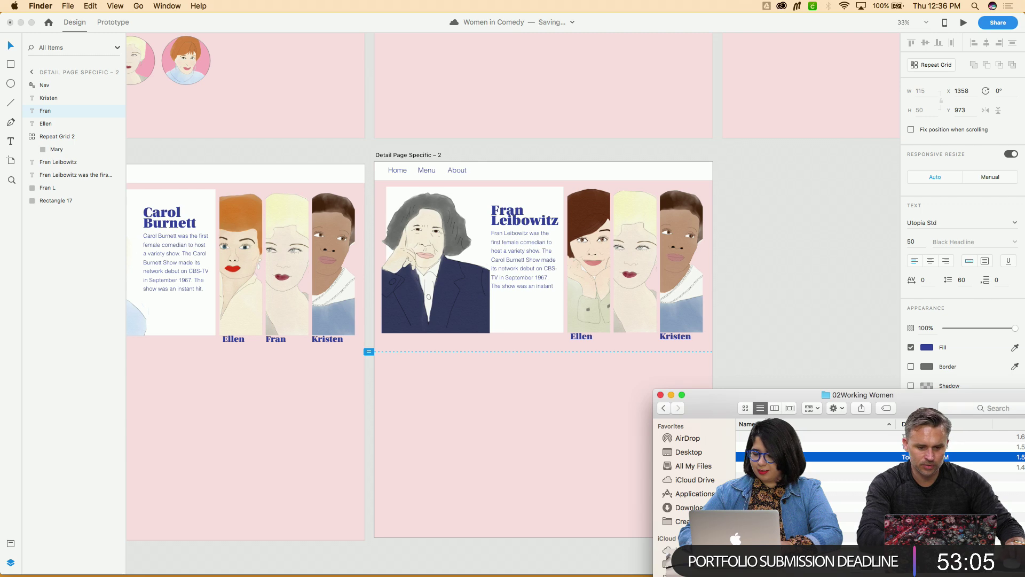
pyautogui.doubleClick(582, 338)
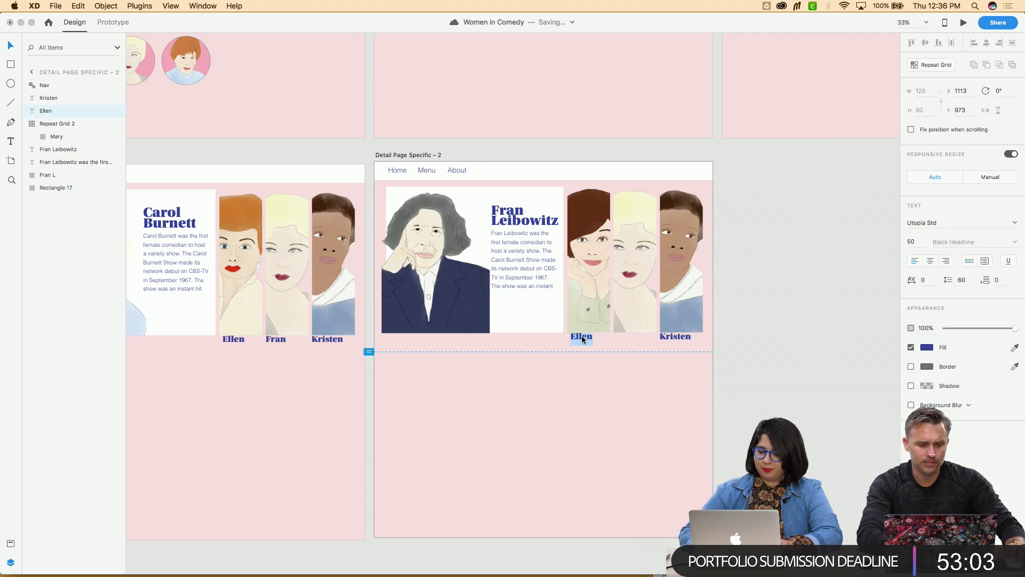
pyautogui.press('super+z')
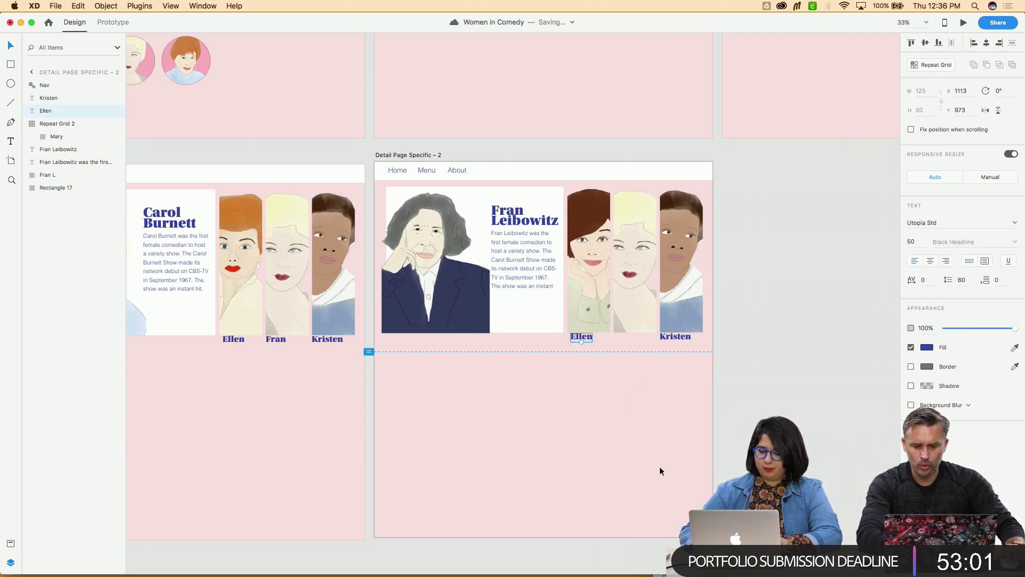
pyautogui.press('super+v')
# Change the labels under the first and second narrow portraits on Detail Page Specific – 2 to "Mary" and "Shirley"
pyautogui.doubleClick(582, 338)
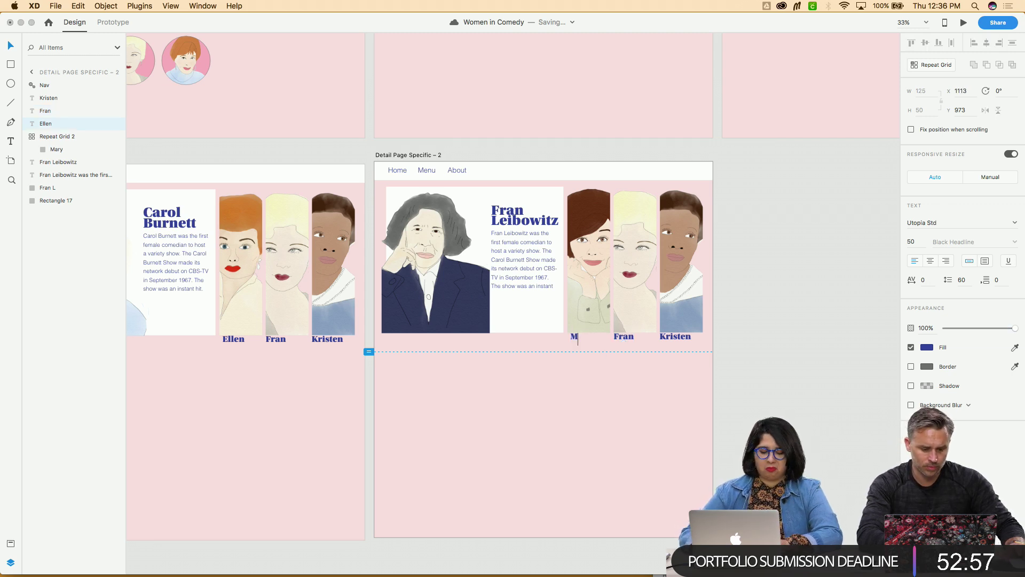
pyautogui.press('Escape')
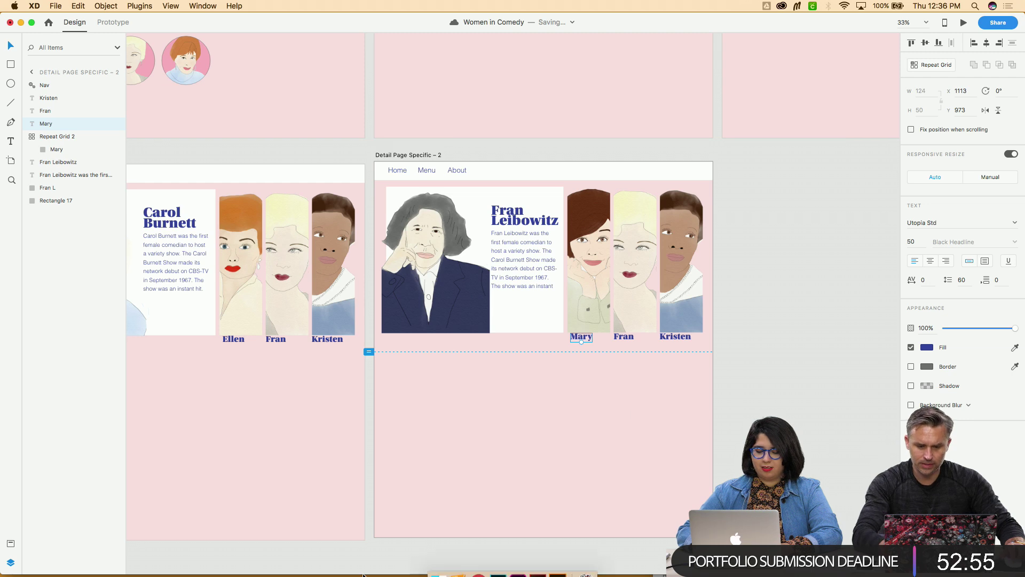
pyautogui.click(434, 567)
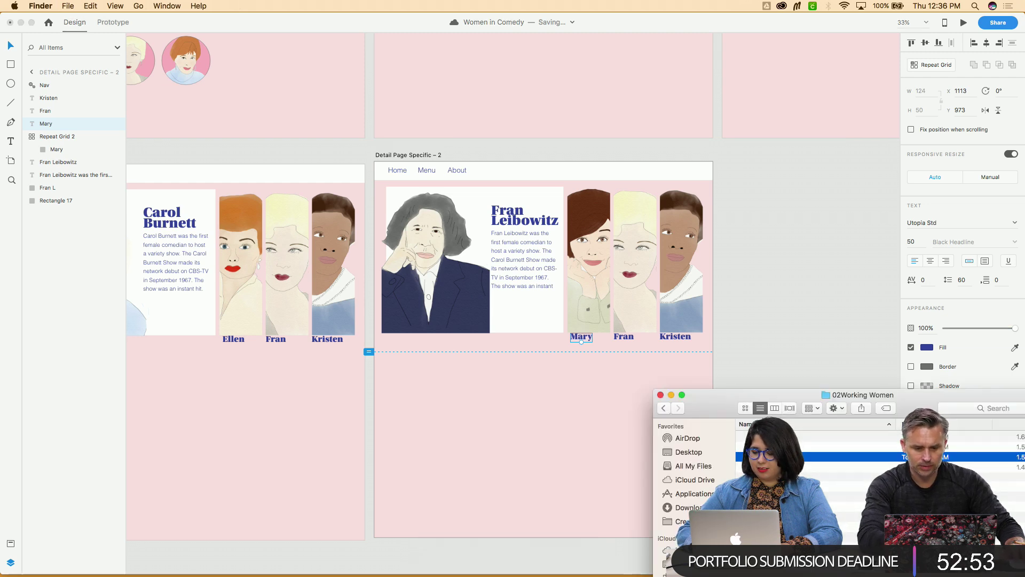
pyautogui.click(628, 340)
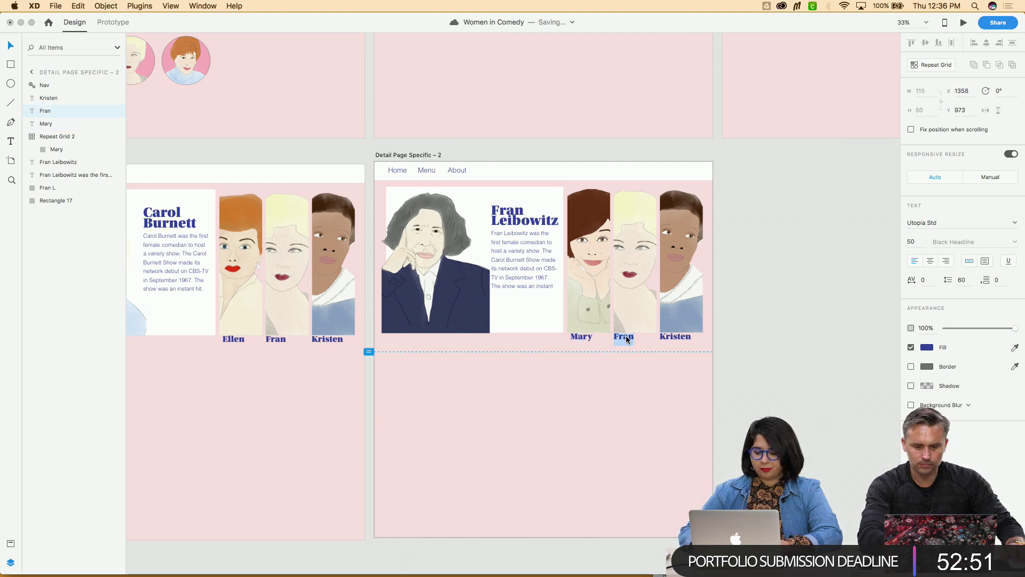
pyautogui.doubleClick(625, 336)
pyautogui.write('Shirley')
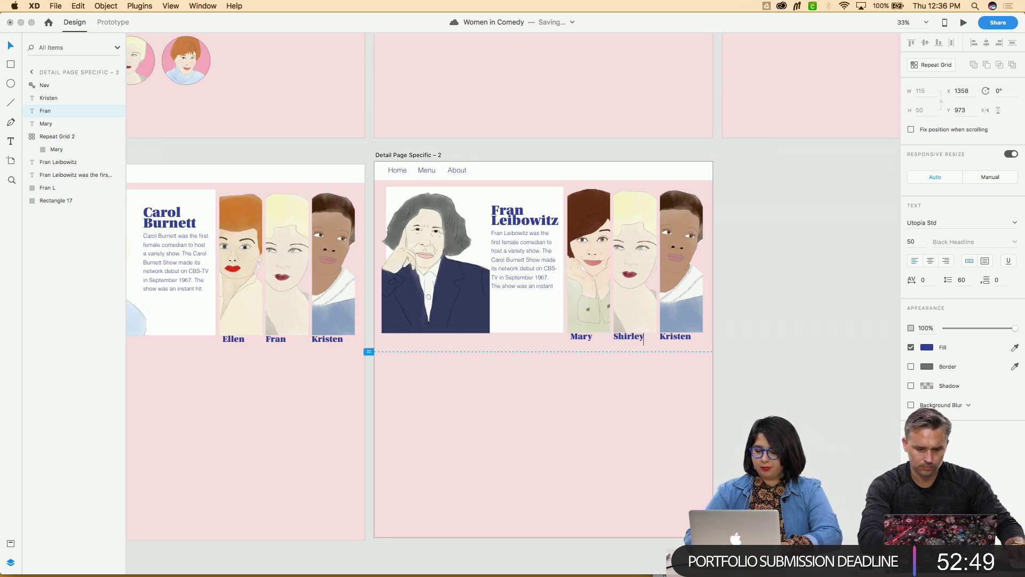
pyautogui.press('Escape')
# Change the label under the third narrow portrait on Detail Page Specific – 2 to "Whoopi"
pyautogui.moveTo(476, 567)
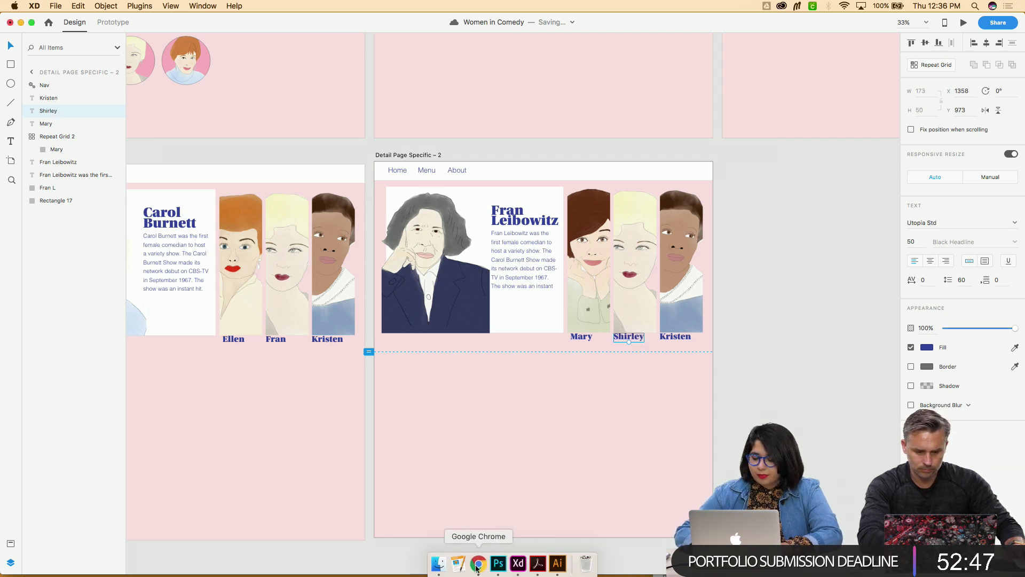
pyautogui.click(438, 563)
pyautogui.click(678, 334)
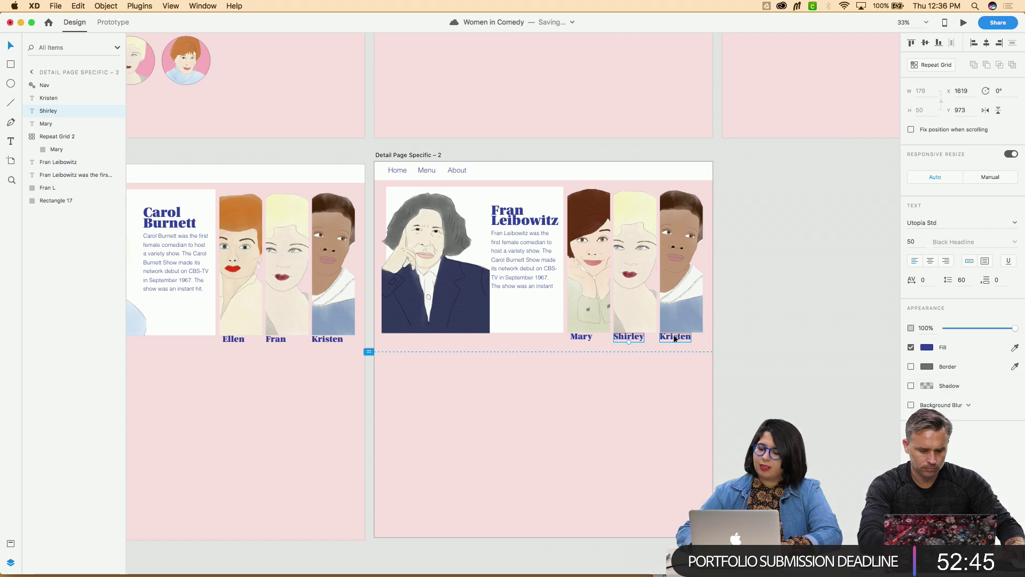
pyautogui.doubleClick(678, 337)
pyautogui.write('Whoopi')
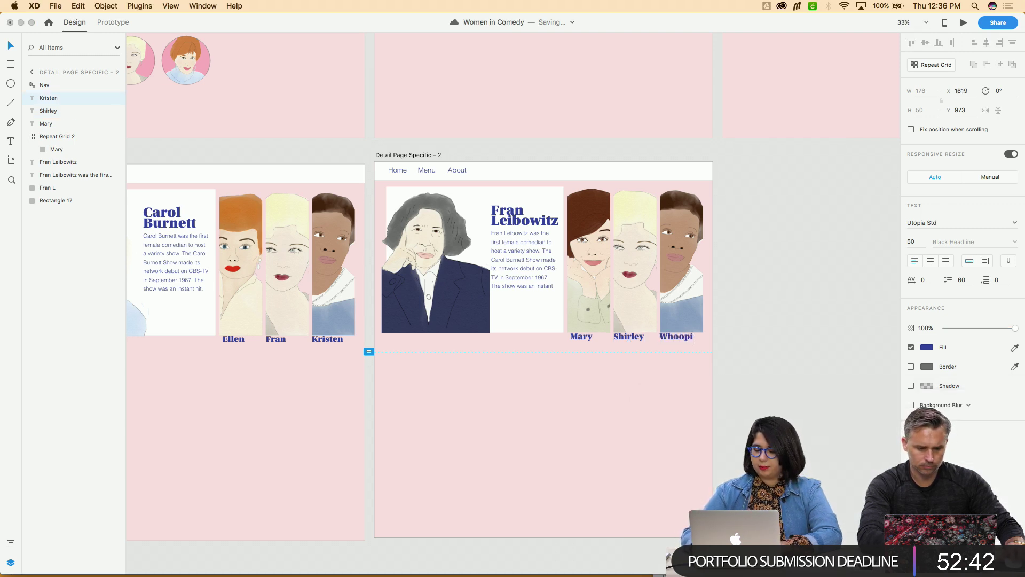
pyautogui.press('Escape')
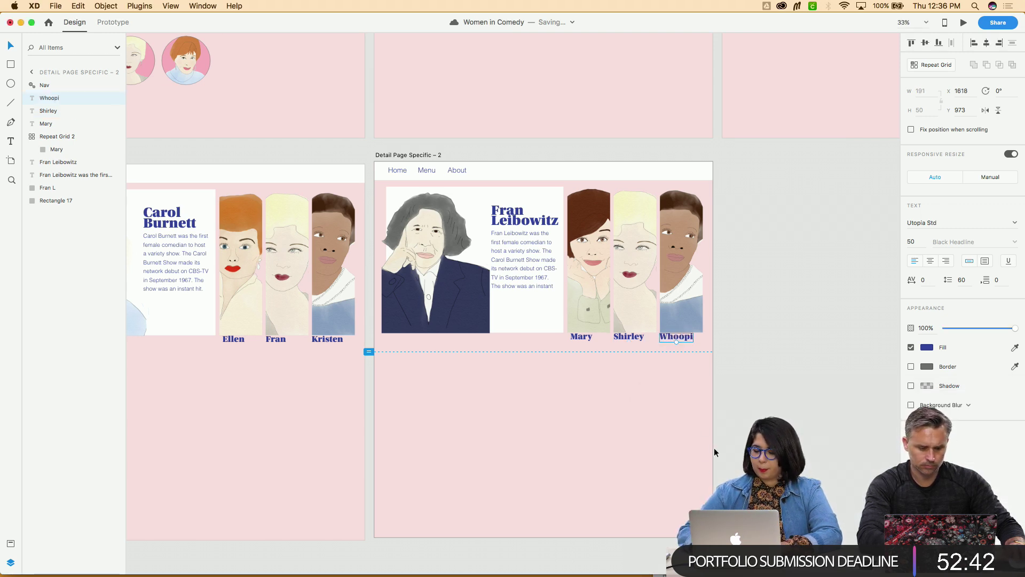
# Replace the second narrow portrait on Detail Page Specific – 2 with the Shirley image from the 02Working Women folder in Finder
pyautogui.click(439, 563)
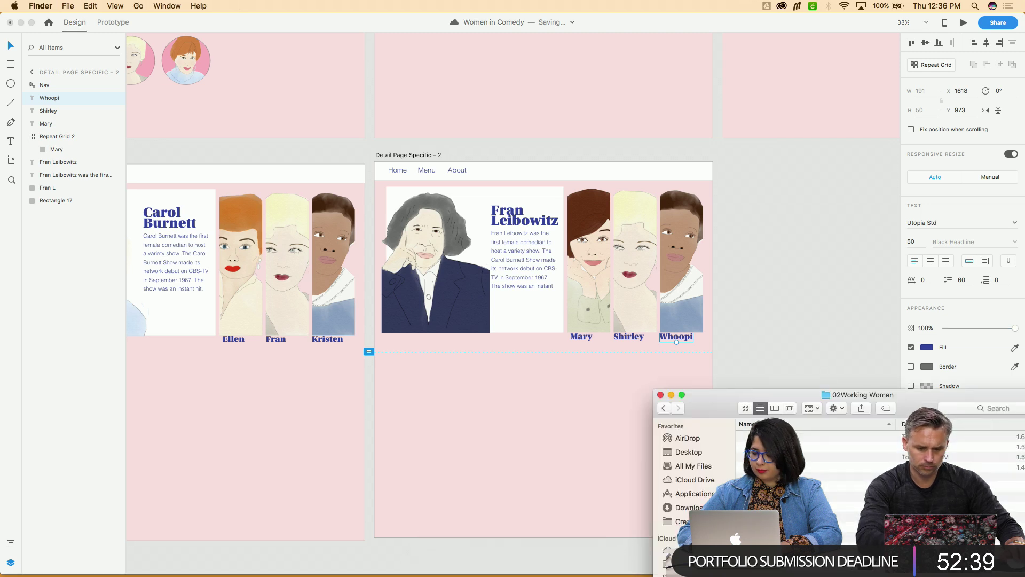
pyautogui.click(827, 456)
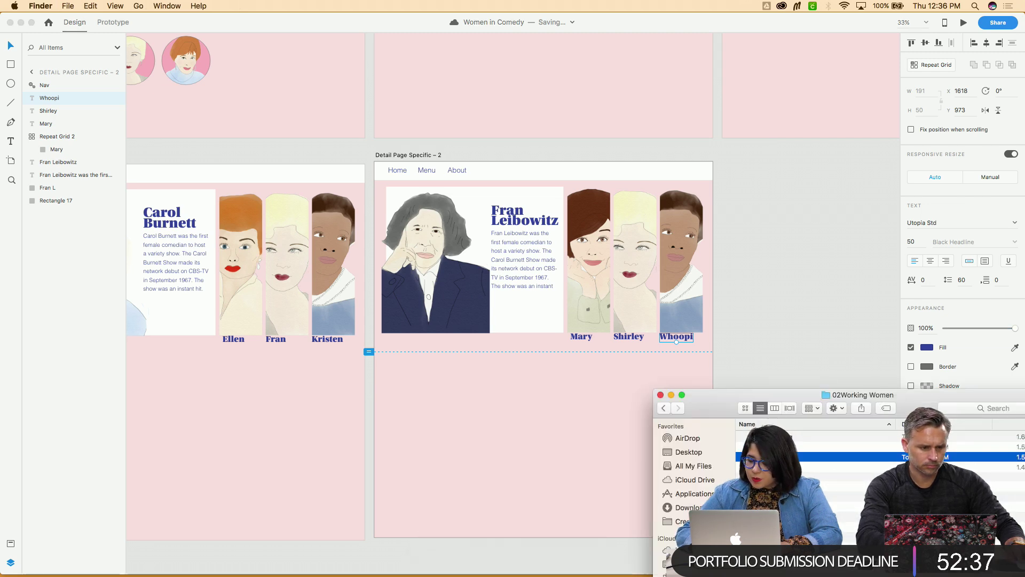
pyautogui.moveTo(828, 457); pyautogui.dragTo(636, 262)
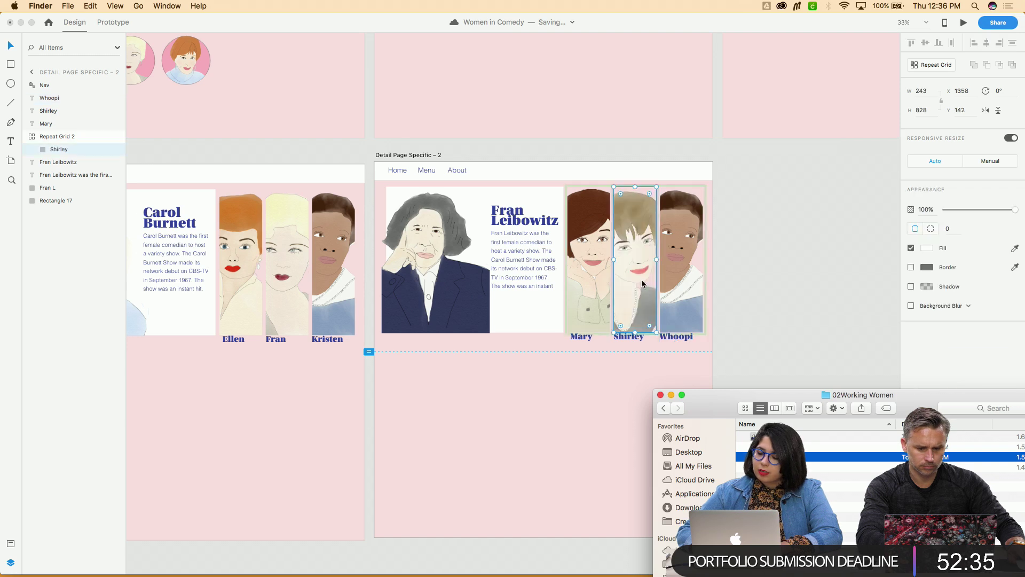
pyautogui.click(628, 411)
pyautogui.press('Escape')
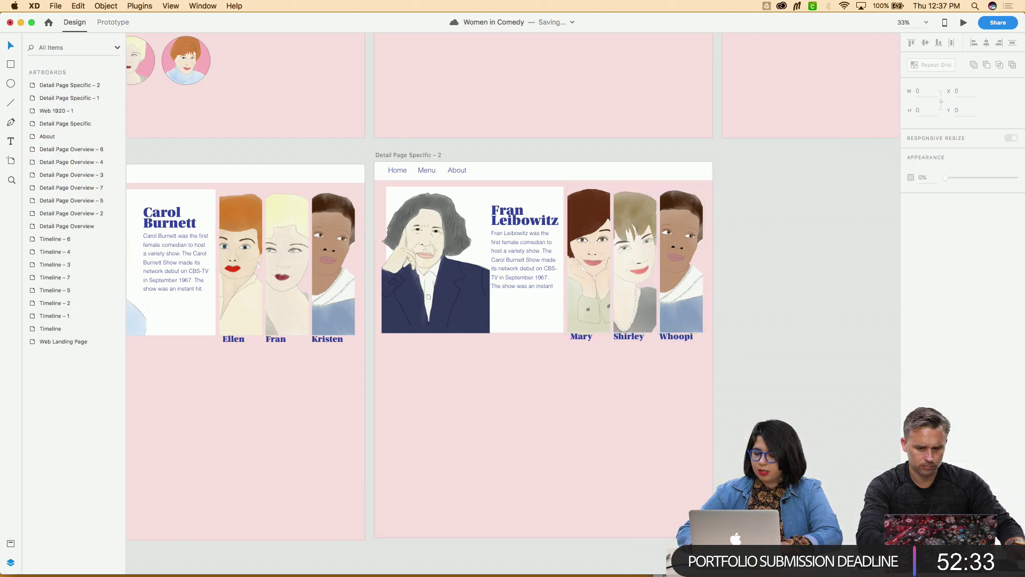
# Replace the third narrow portrait on Detail Page Specific – 2 with the Whoopi image from the 02Working Women folder in Finder
pyautogui.moveTo(498, 567)
pyautogui.click(439, 564)
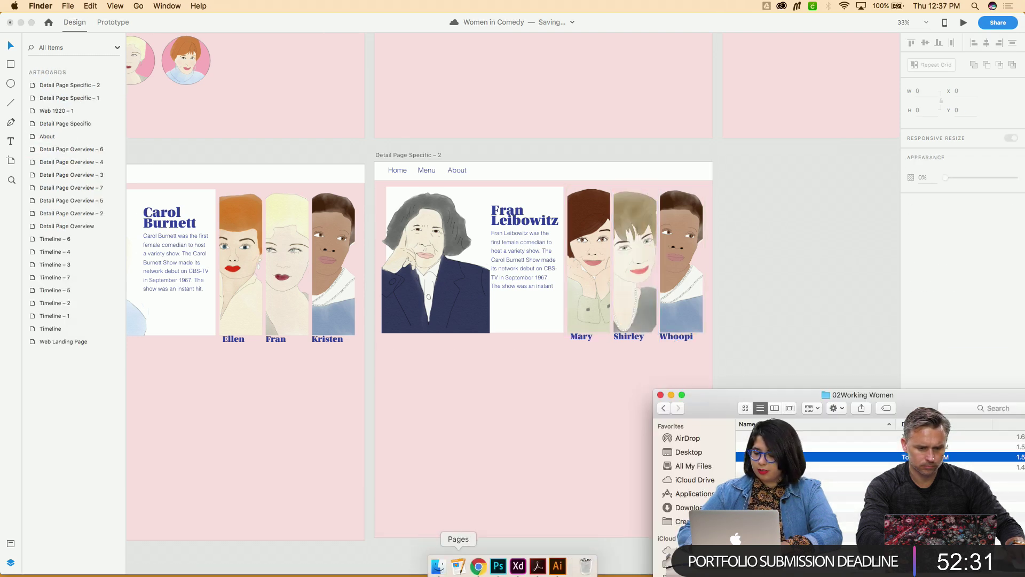
pyautogui.moveTo(728, 369); pyautogui.dragTo(671, 291)
pyautogui.click(754, 292)
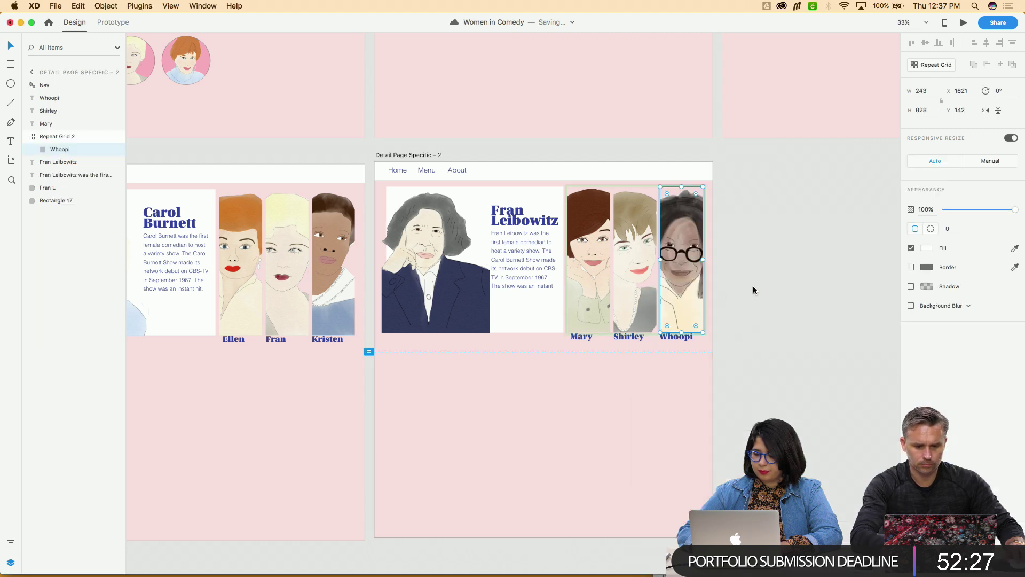
# Select all the portraits and ellipses inside the Dem_1 group under Demographics on the Pioneers of Comedy page and scale them down slightly
pyautogui.hscroll(-5, 753, 290)
pyautogui.scroll(10, 753, 286)
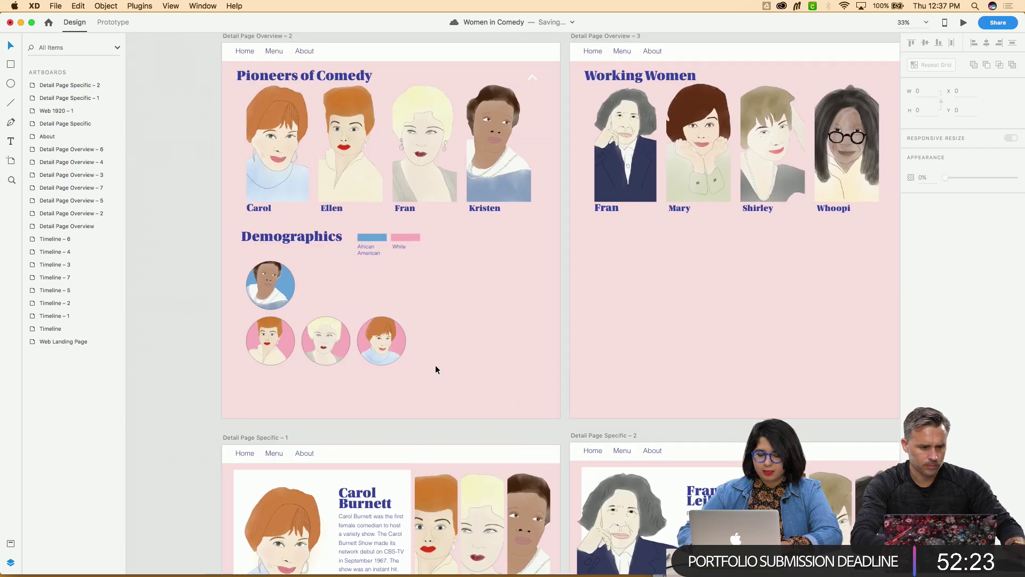
pyautogui.hscroll(2, 408, 399)
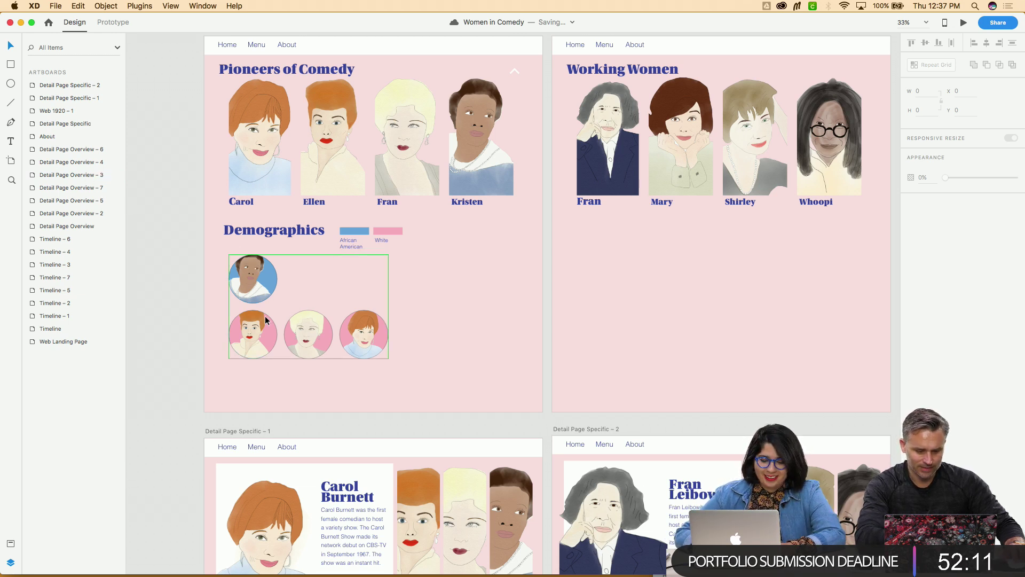
pyautogui.click(239, 275)
pyautogui.doubleClick(249, 284)
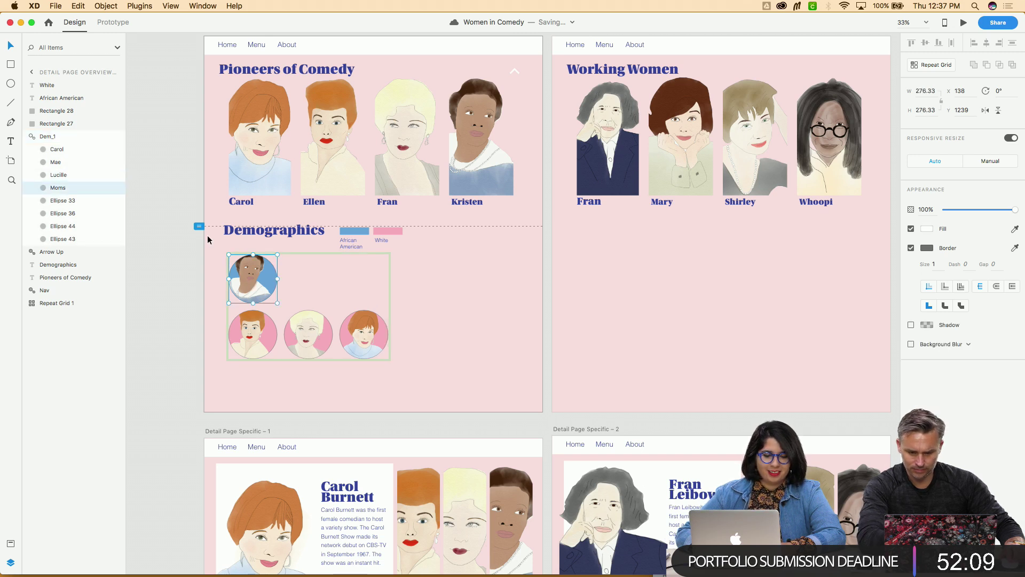
pyautogui.keyDown('shift'); pyautogui.click(56, 175); pyautogui.keyUp('shift')
pyautogui.keyDown('shift'); pyautogui.click(52, 166); pyautogui.keyUp('shift')
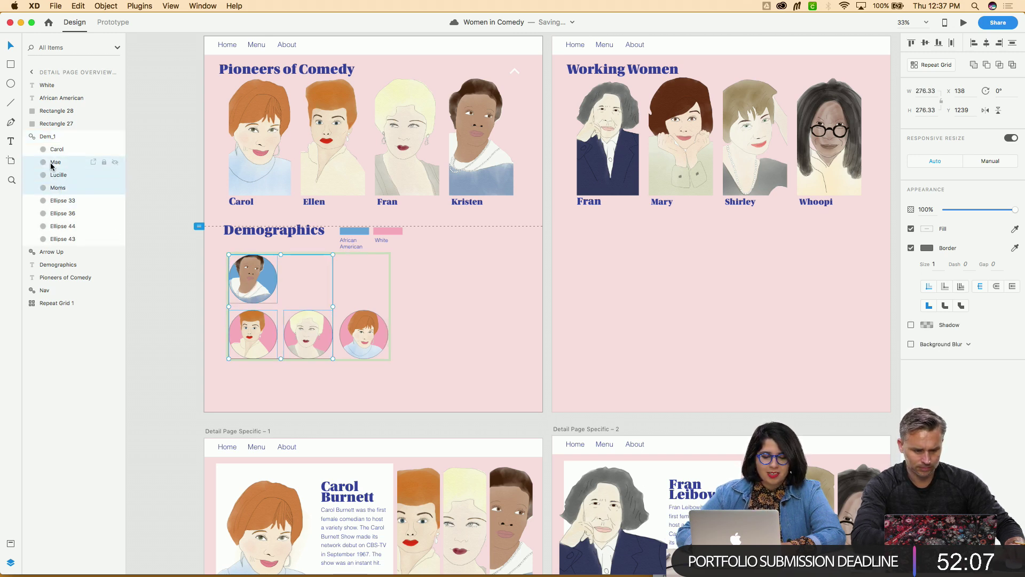
pyautogui.keyDown('shift'); pyautogui.click(64, 201); pyautogui.keyUp('shift')
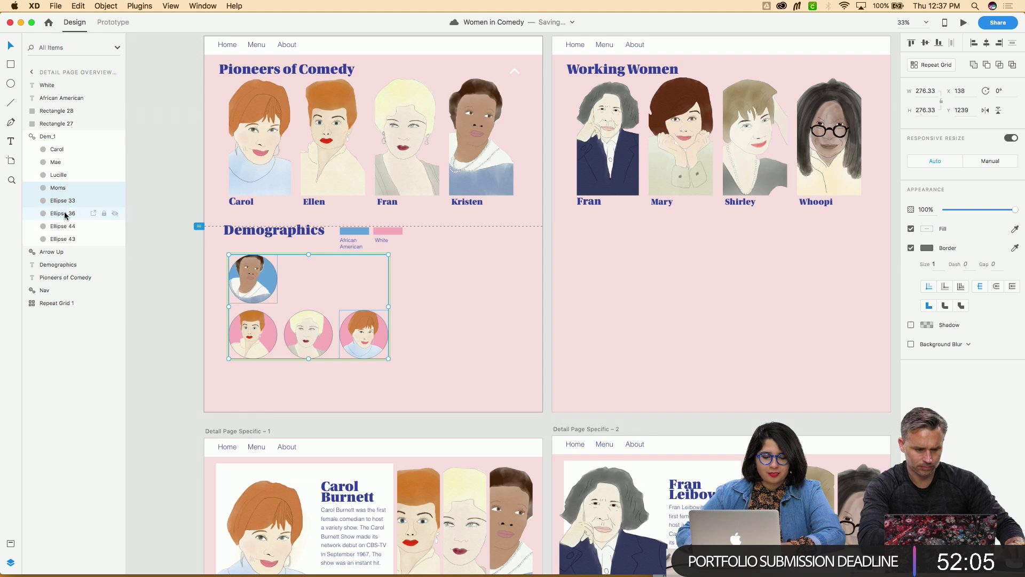
pyautogui.click(70, 238)
pyautogui.keyDown('shift'); pyautogui.click(62, 228); pyautogui.keyUp('shift')
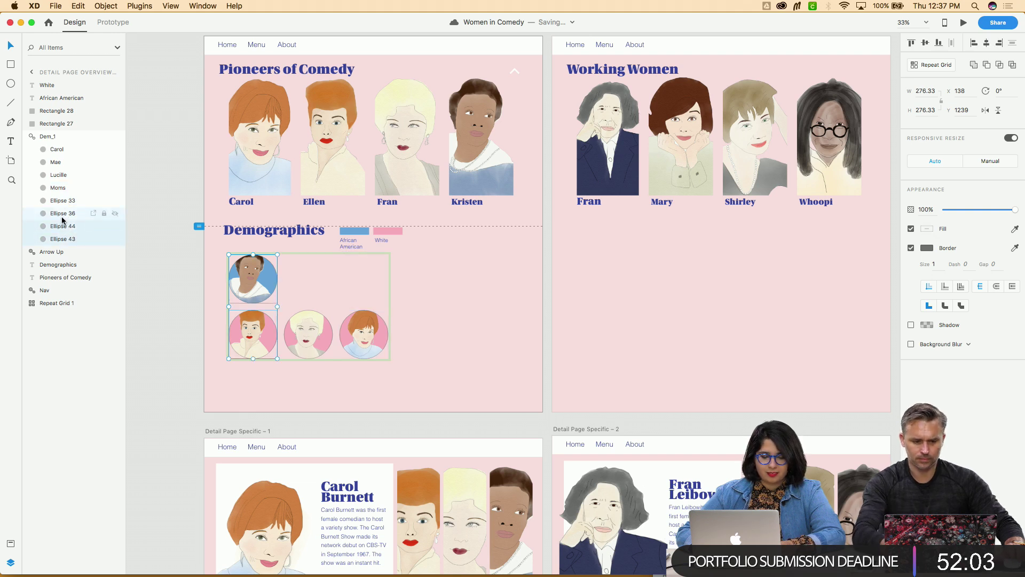
pyautogui.keyDown('shift'); pyautogui.click(62, 214); pyautogui.keyUp('shift')
pyautogui.keyDown('shift'); pyautogui.click(61, 204); pyautogui.keyUp('shift')
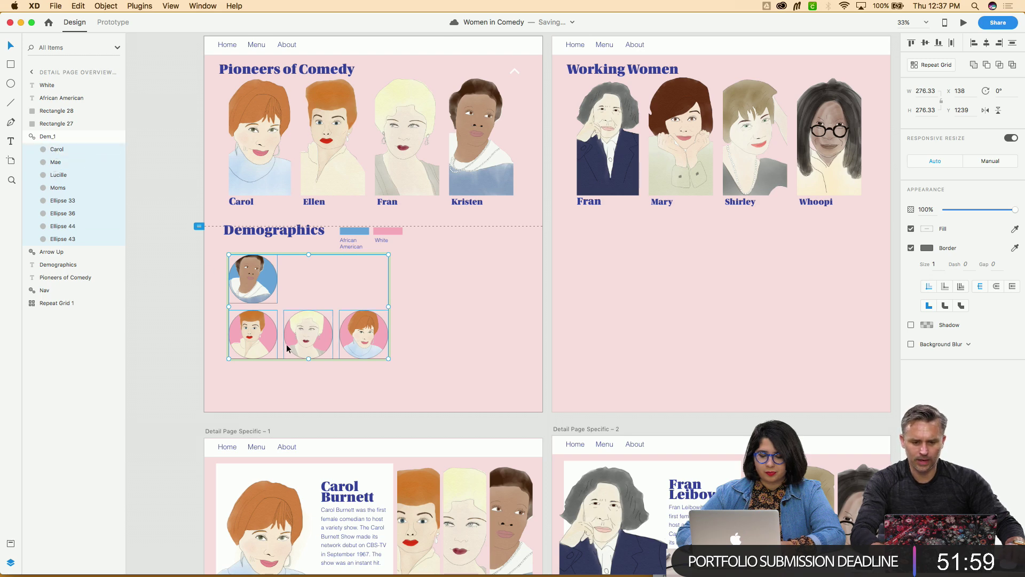
pyautogui.moveTo(388, 357); pyautogui.dragTo(359, 346)
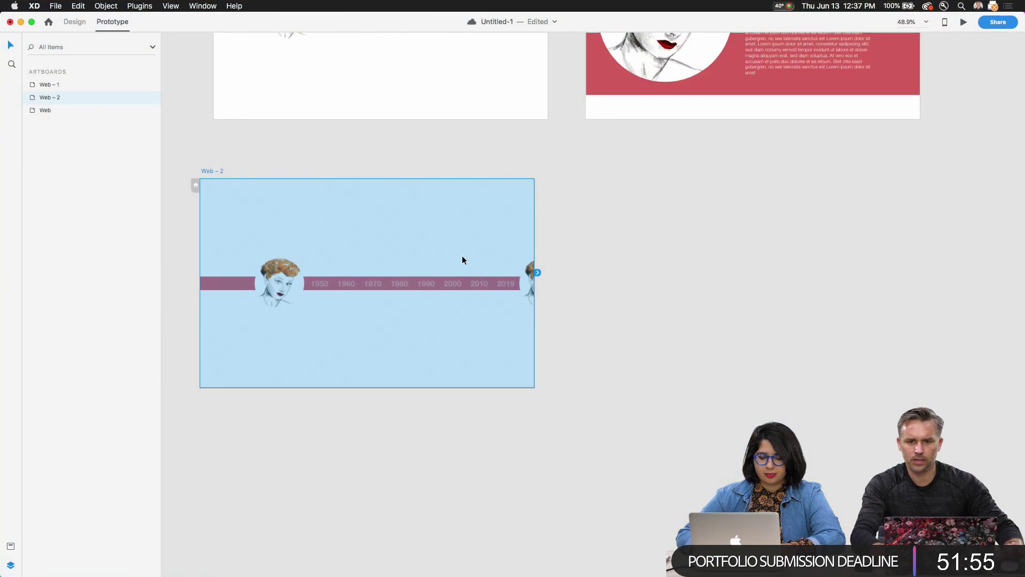
# Switch the Untitled-1 document to design mode and move the second Lucille Ball portrait on Web – 2 to X 1174
pyautogui.scroll(3, 265, 269)
pyautogui.moveTo(241, 237); pyautogui.dragTo(335, 241)
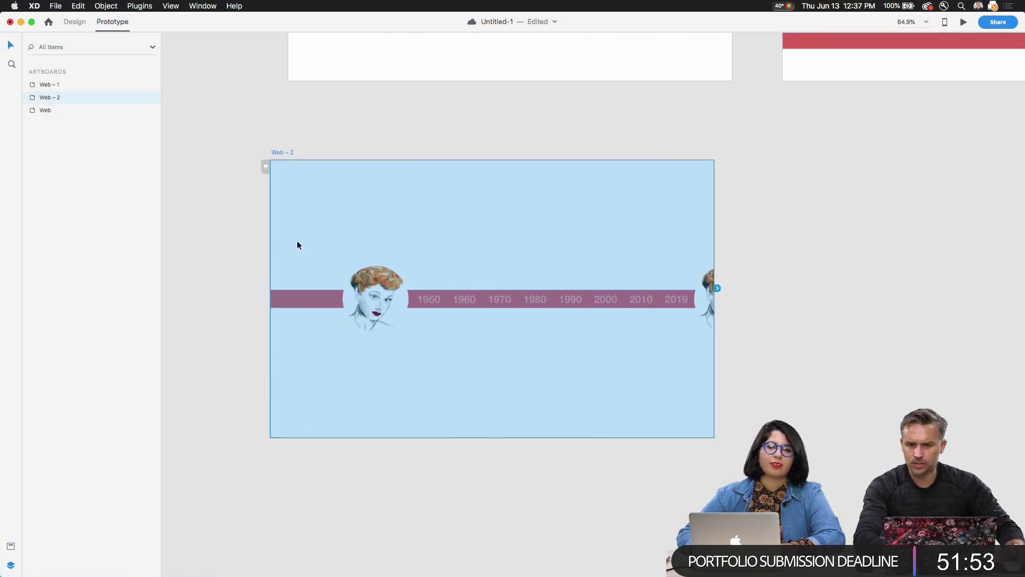
pyautogui.scroll(2, 297, 240)
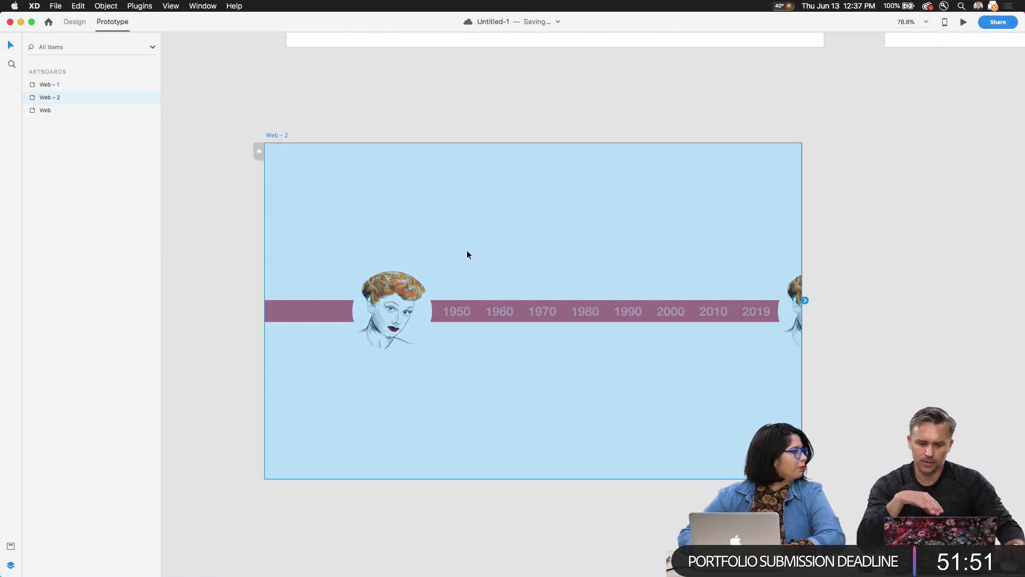
pyautogui.click(615, 255)
pyautogui.click(75, 22)
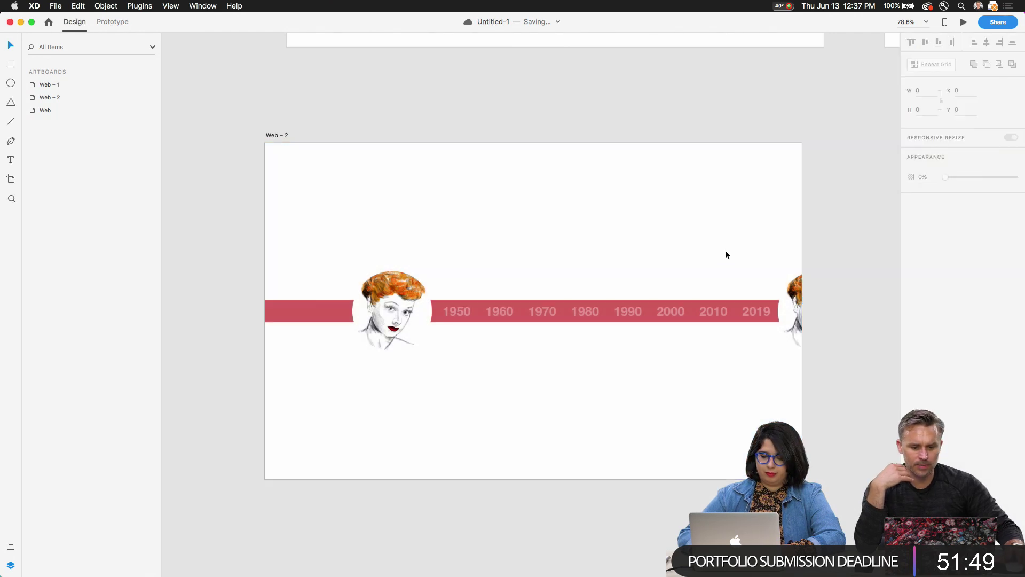
pyautogui.moveTo(799, 315)
pyautogui.mouseDown()
pyautogui.moveTo(375, 310)
pyautogui.moveTo(785, 310)
pyautogui.mouseUp()
pyautogui.click(524, 245)
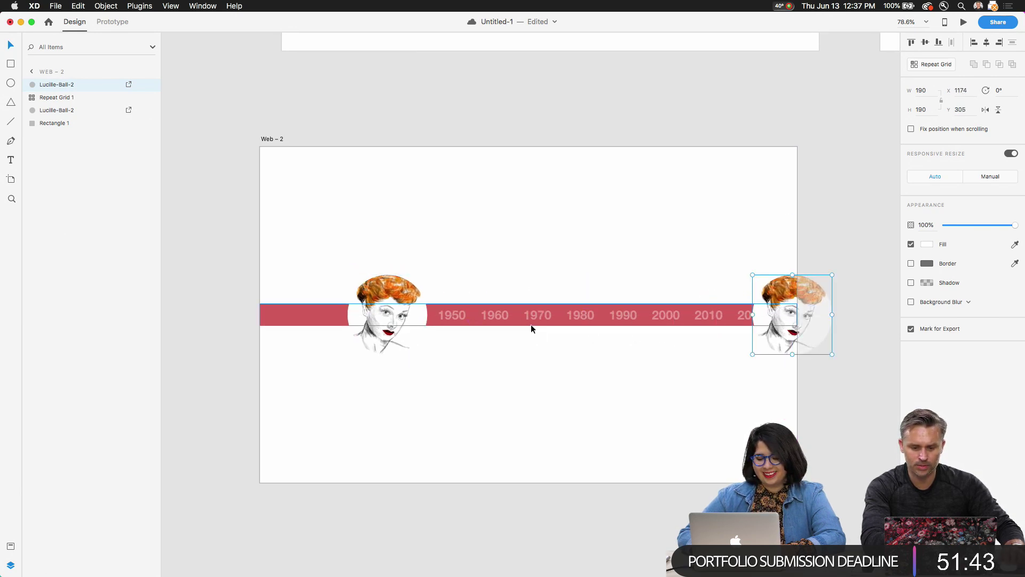
# Widen the spacing between the year labels in the Web – 2 repeat grid and delete the portrait at the timeline's right end
pyautogui.click(514, 318)
pyautogui.moveTo(515, 318)
pyautogui.mouseDown()
pyautogui.moveTo(540, 317)
pyautogui.moveTo(526, 317)
pyautogui.mouseUp()
pyautogui.click(526, 261)
pyautogui.click(765, 304)
pyautogui.press('Delete')
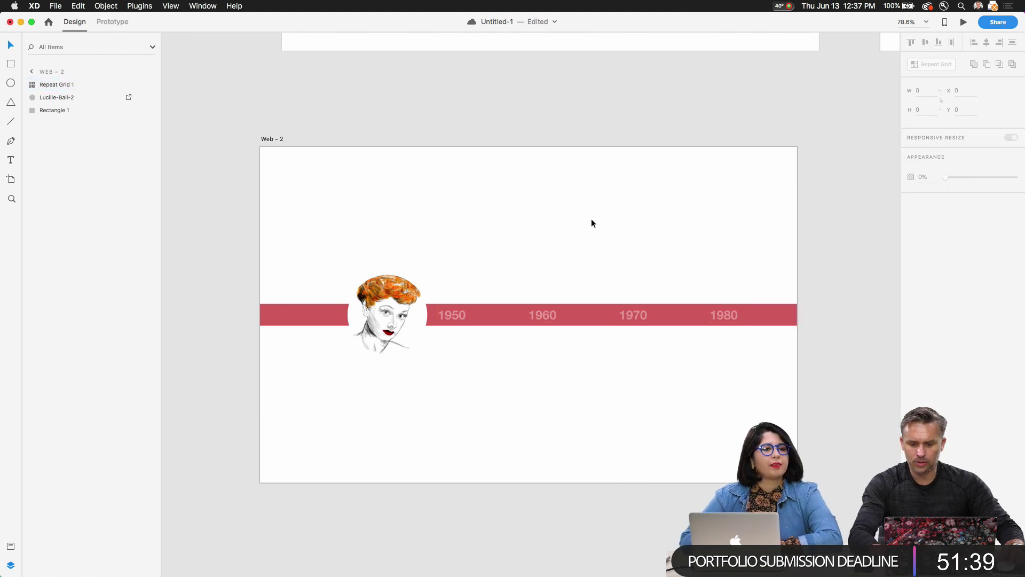
# Duplicate the Lucille Ball portrait on Web – 2 and place the copy at the timeline's right end, at X 1265
pyautogui.click(326, 307)
pyautogui.click(598, 327)
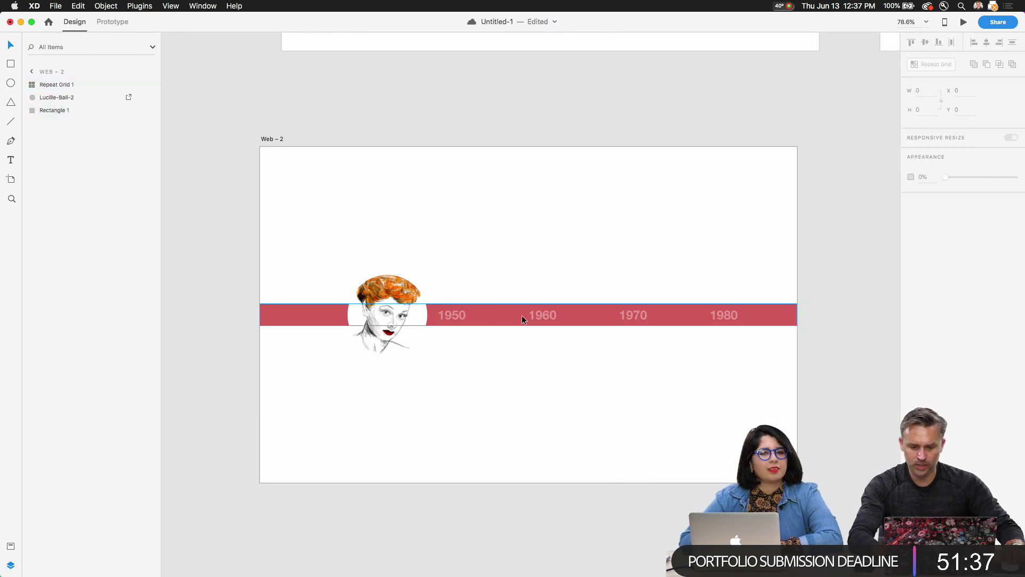
pyautogui.click(538, 319)
pyautogui.moveTo(582, 210); pyautogui.dragTo(532, 214)
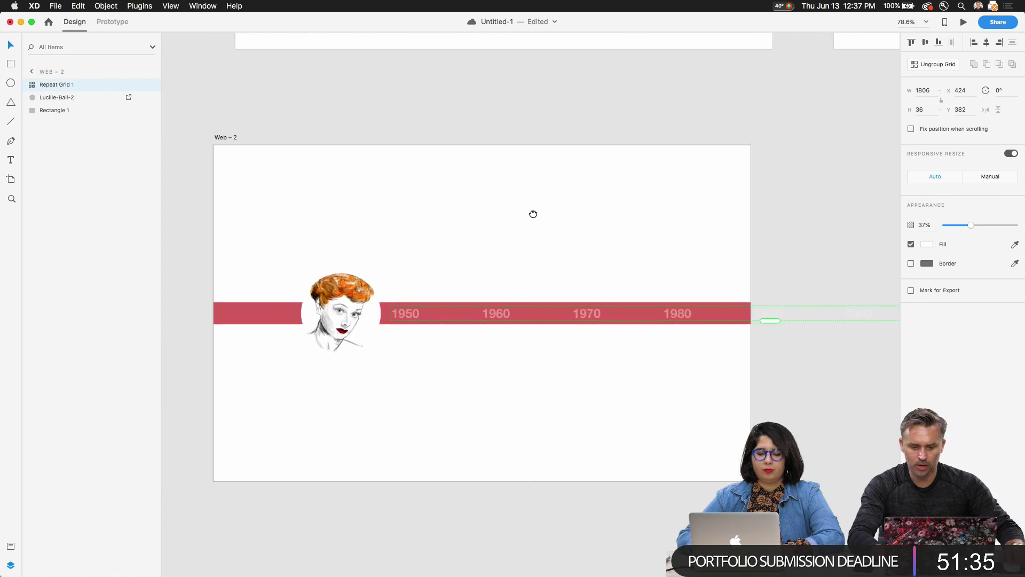
pyautogui.click(323, 306)
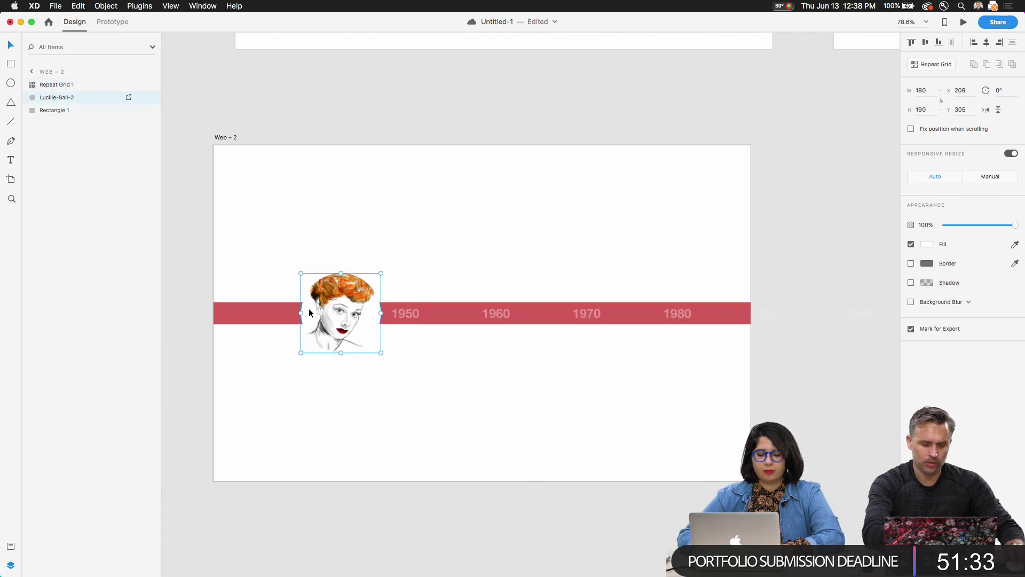
pyautogui.press('super+d')
pyautogui.moveTo(310, 310); pyautogui.dragTo(764, 344)
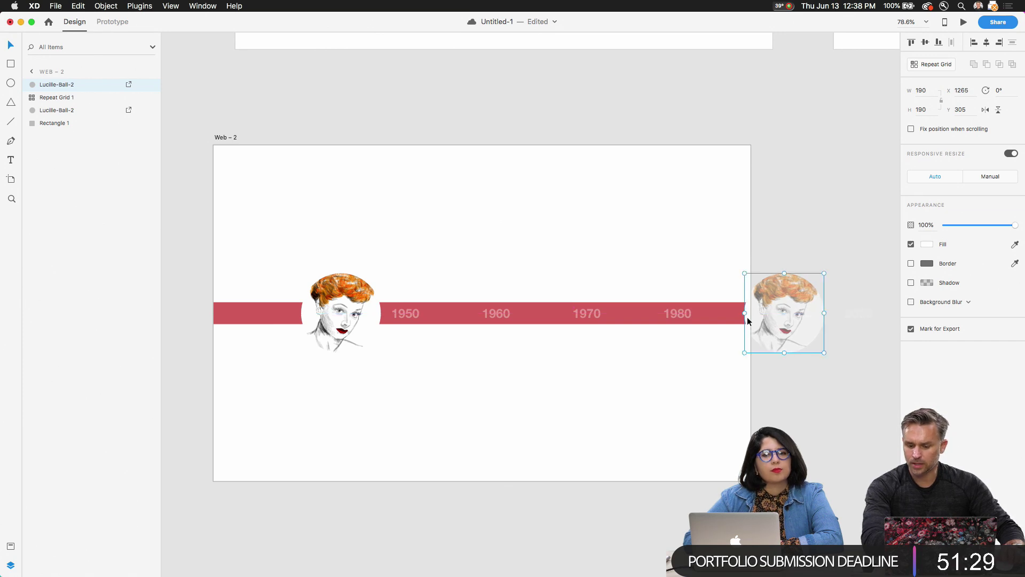
# Duplicate the Web – 2 artboard and place the copy beside it at X 2268, Y 1016
pyautogui.click(225, 137)
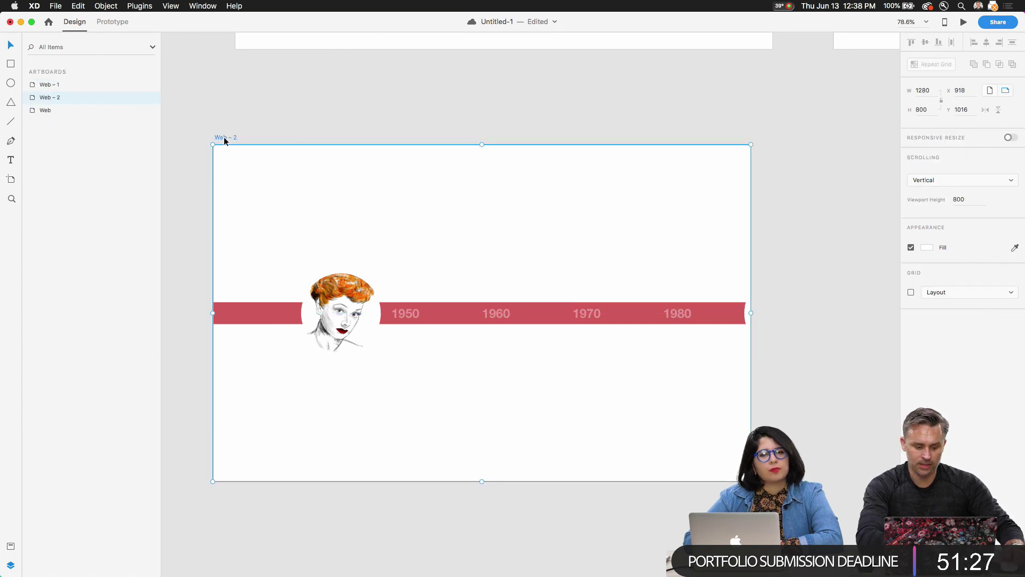
pyautogui.press('super+d')
pyautogui.hscroll(5, 225, 140)
pyautogui.scroll(-3, 228, 140)
pyautogui.moveTo(270, 119); pyautogui.dragTo(570, 159)
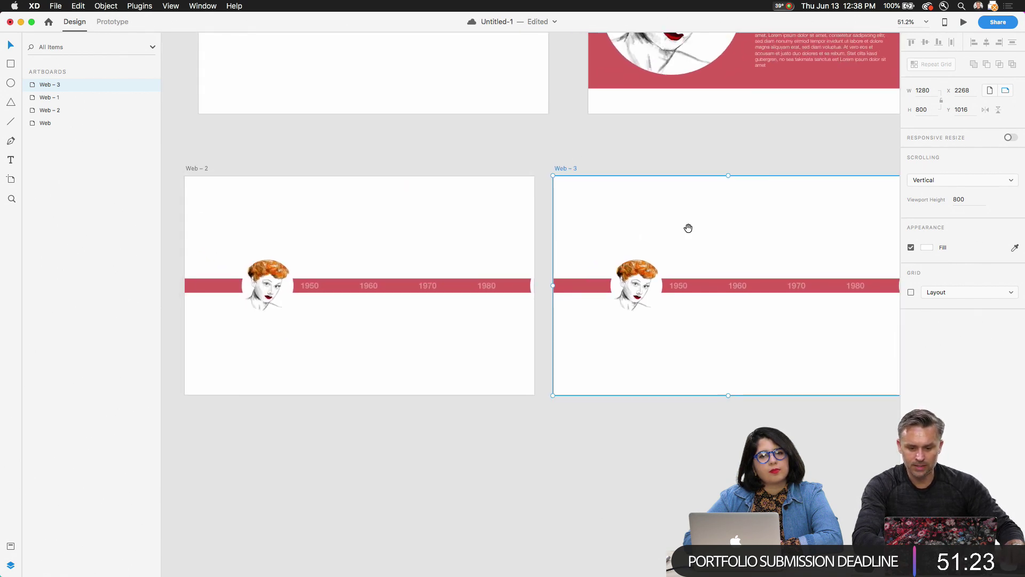
# Shift the portraits and year labels on Web – 3 left until the second portrait sits between 2000 and 2019
pyautogui.moveTo(688, 228); pyautogui.dragTo(600, 227)
pyautogui.moveTo(550, 297); pyautogui.dragTo(452, 297)
pyautogui.moveTo(843, 284); pyautogui.dragTo(551, 287)
pyautogui.click(553, 238)
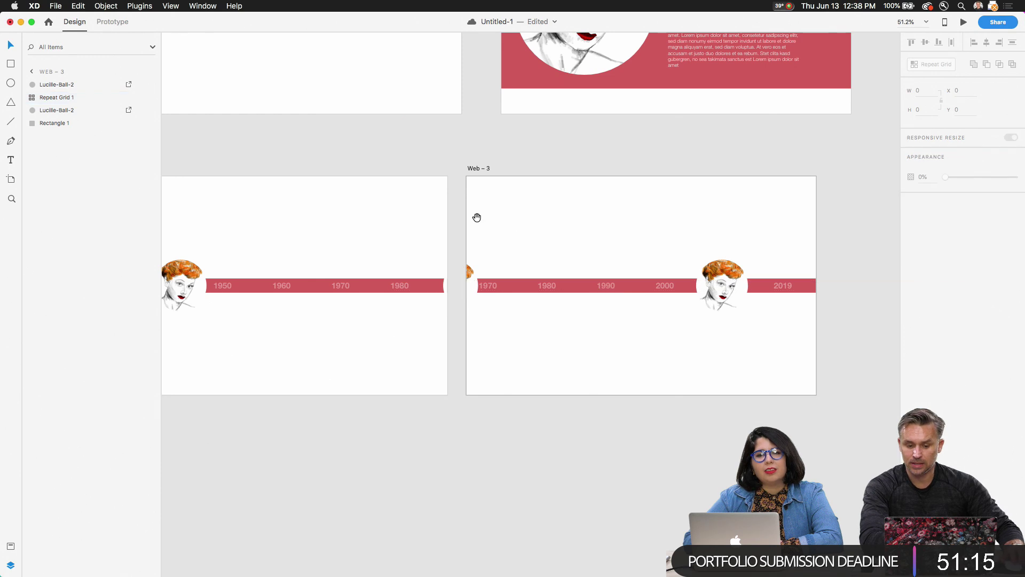
# Link the Web – 2 artboard to Web – 3 in prototype mode with a Drag trigger and the Auto-Animate action
pyautogui.moveTo(476, 217); pyautogui.dragTo(641, 204)
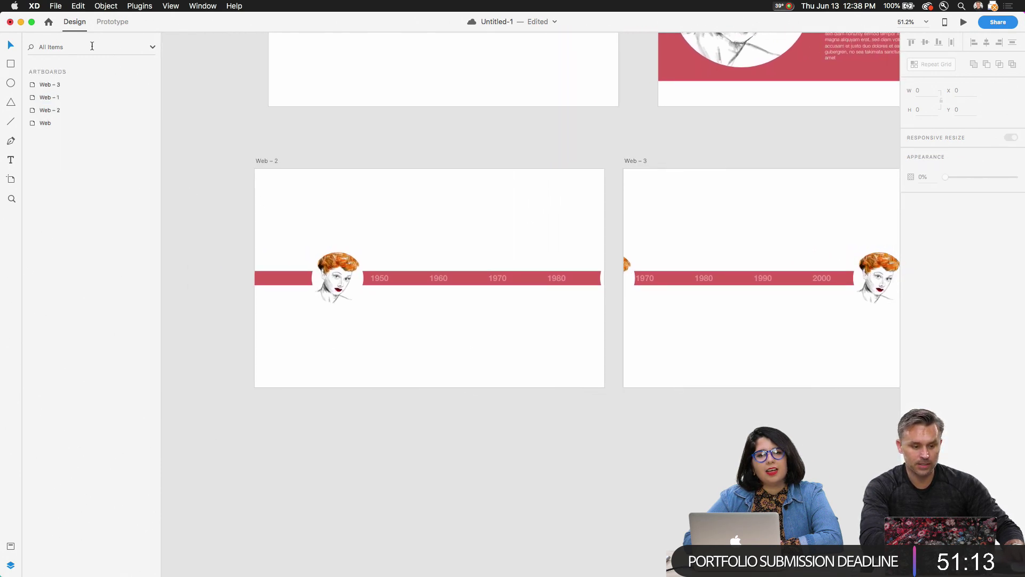
pyautogui.hotkey('ctrl', 'Tab')
pyautogui.click(266, 162)
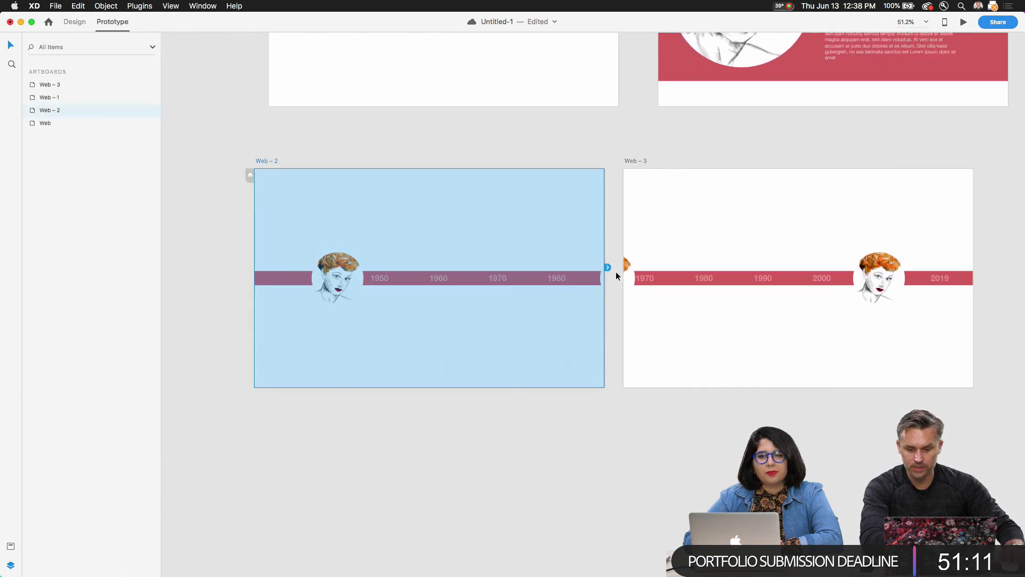
pyautogui.moveTo(608, 268); pyautogui.dragTo(632, 309)
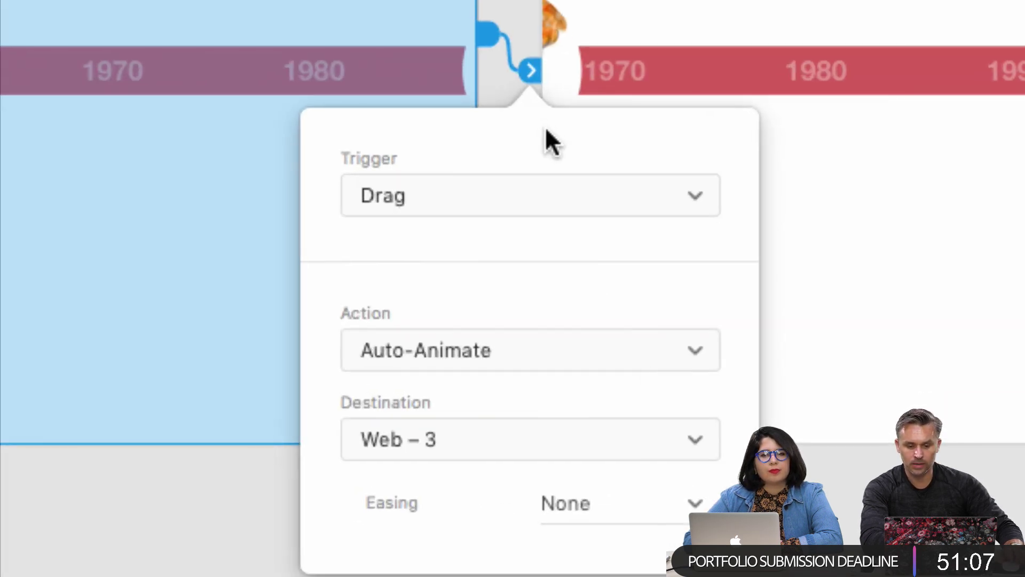
pyautogui.click(623, 314)
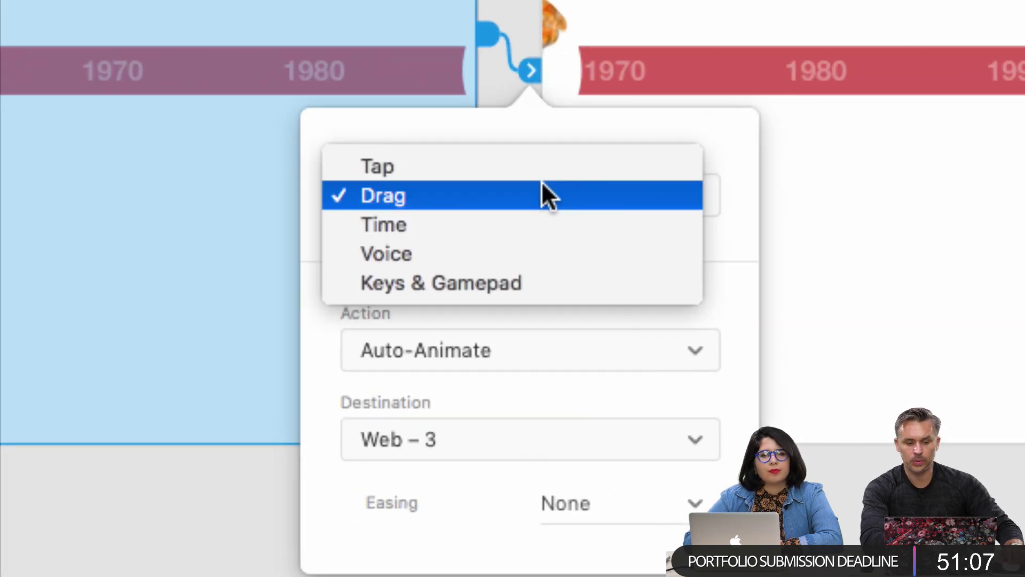
pyautogui.click(552, 163)
pyautogui.click(587, 194)
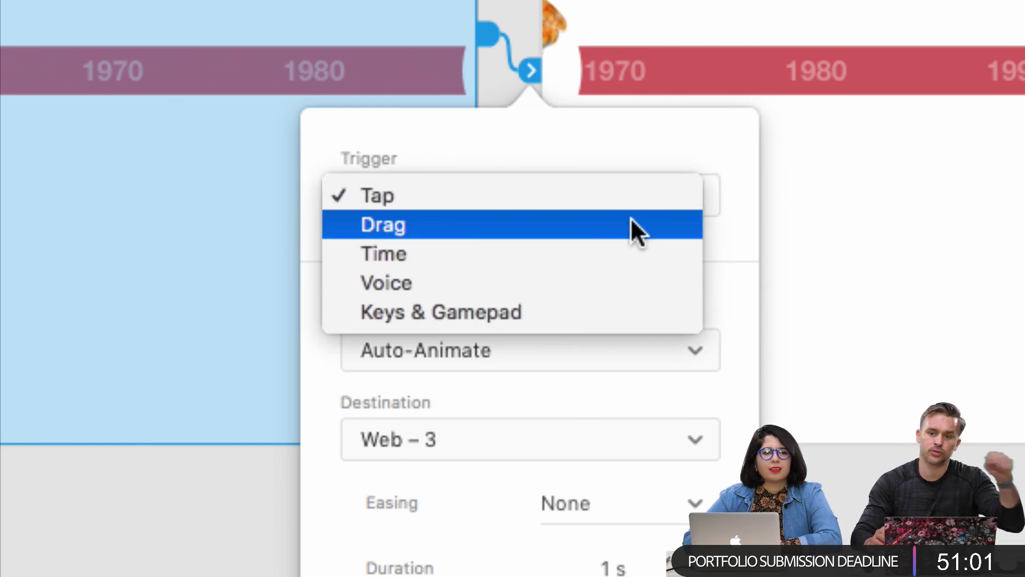
pyautogui.click(630, 216)
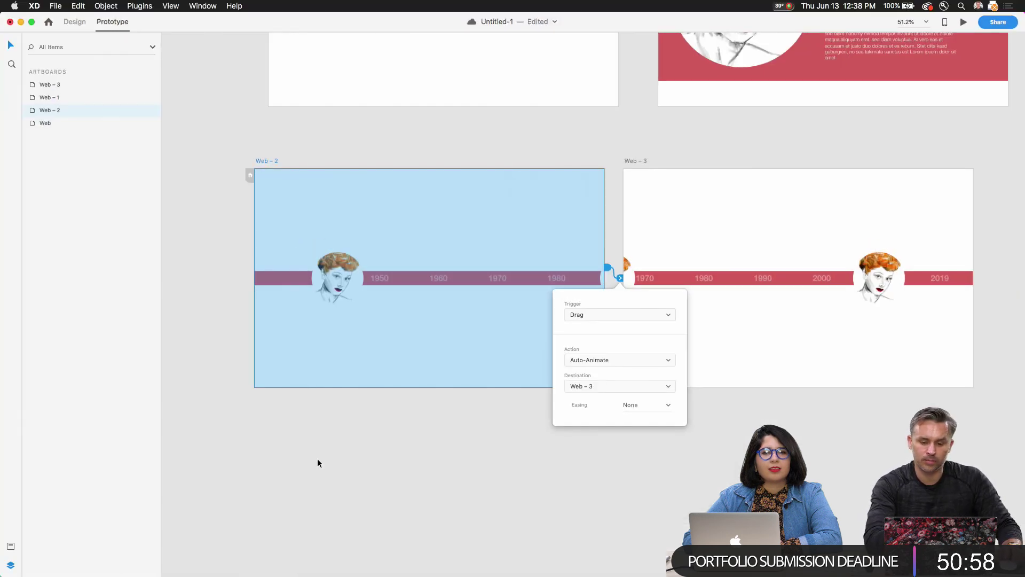
pyautogui.click(197, 151)
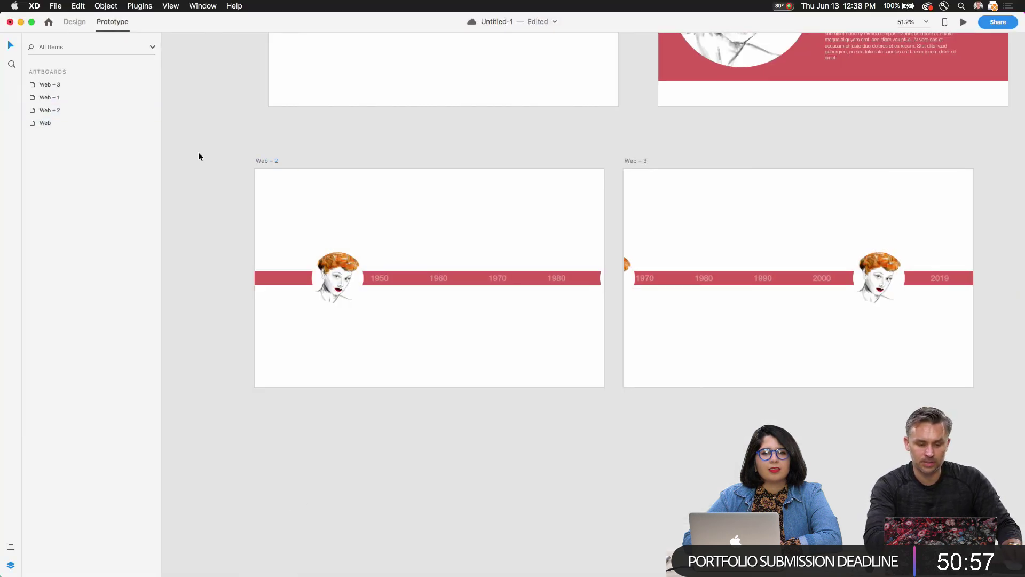
# Preview the prototype from Web – 2 and swipe the timeline left to test the drag transition
pyautogui.click(260, 162)
pyautogui.click(964, 23)
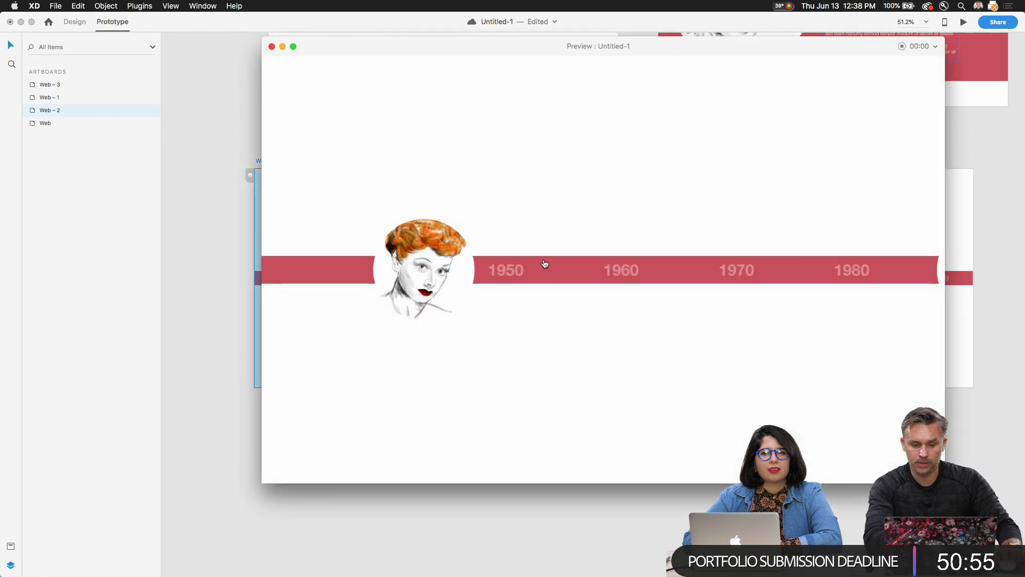
pyautogui.moveTo(810, 316); pyautogui.dragTo(406, 318)
pyautogui.moveTo(734, 339); pyautogui.dragTo(210, 327)
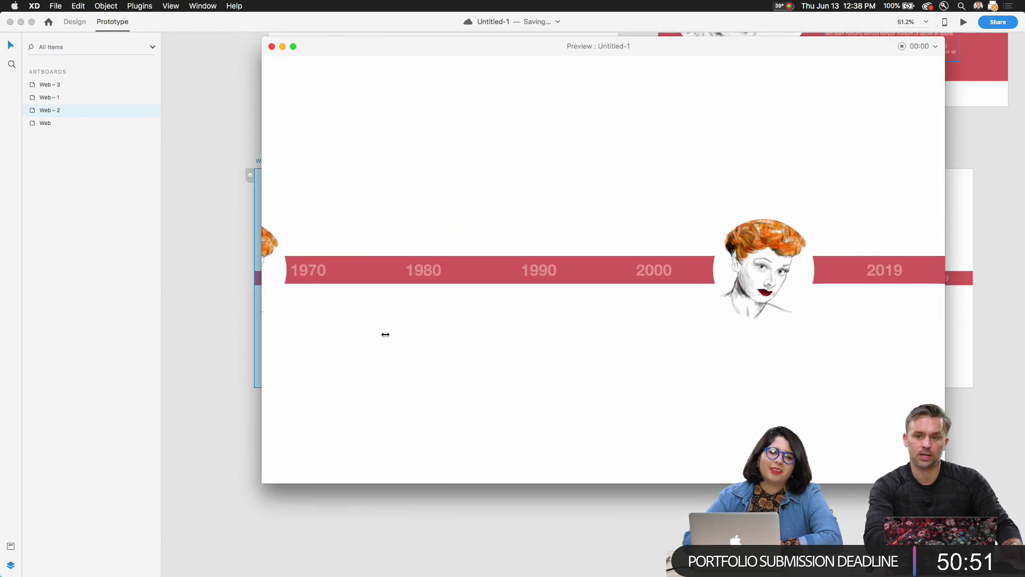
# Swipe the previewed timeline back and forth to test the drag transition, and close the preview
pyautogui.moveTo(384, 334); pyautogui.dragTo(456, 338)
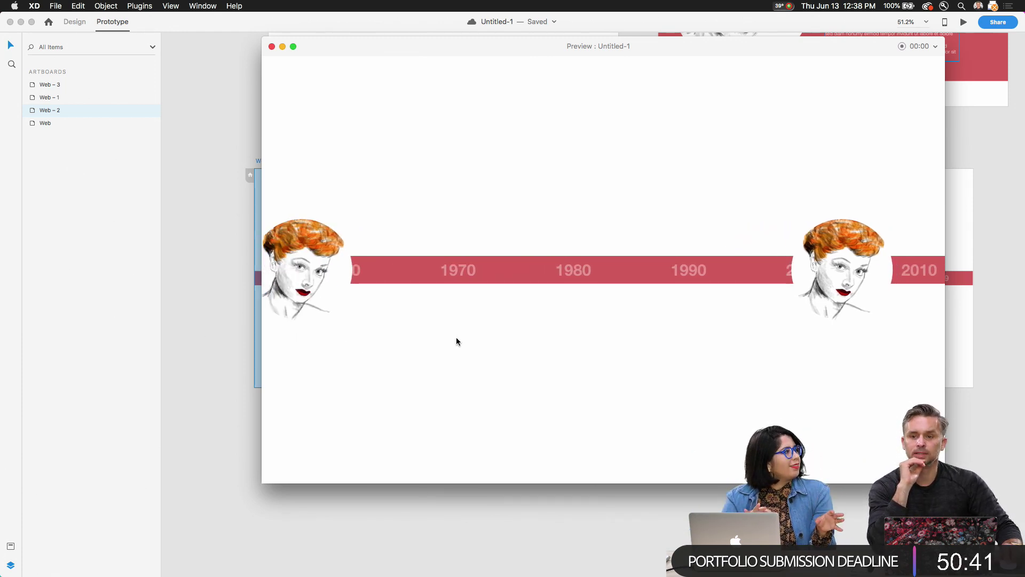
pyautogui.moveTo(456, 338); pyautogui.dragTo(204, 325)
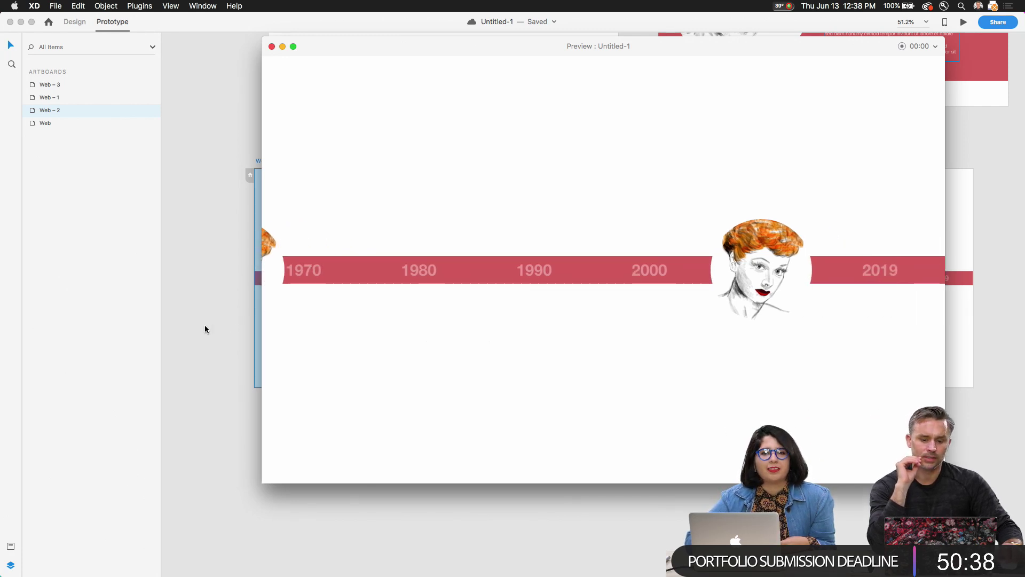
pyautogui.click(271, 47)
pyautogui.click(309, 158)
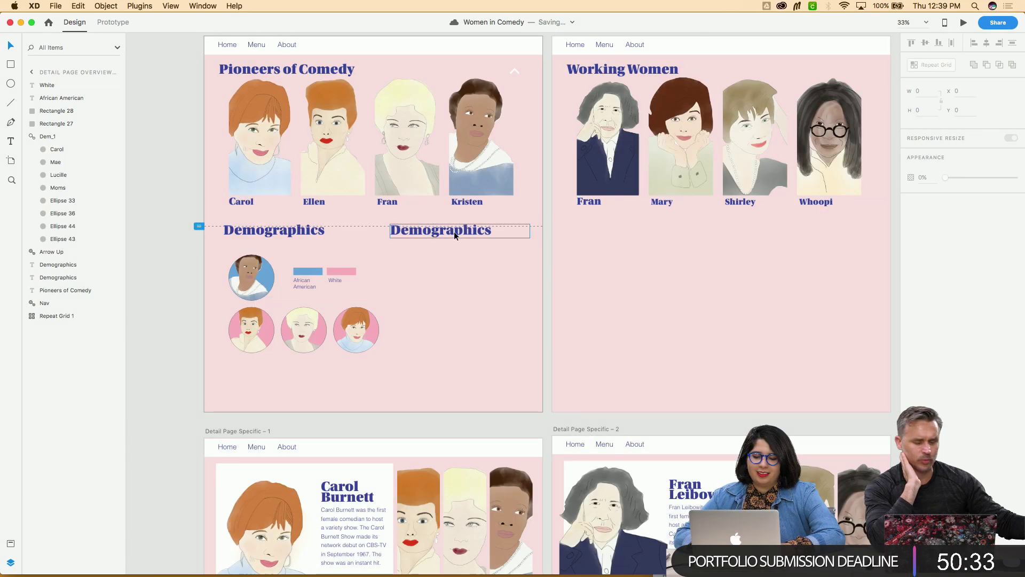
# Replace the second Demographics heading's text with "Search Results" and shift the heading right to X 1153
pyautogui.doubleClick(449, 231)
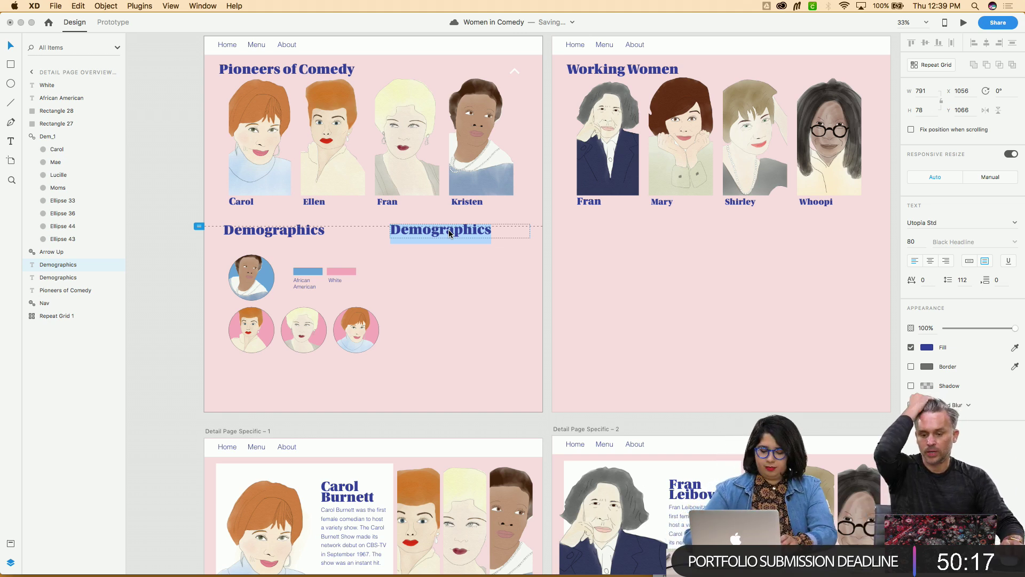
pyautogui.write('Sea')
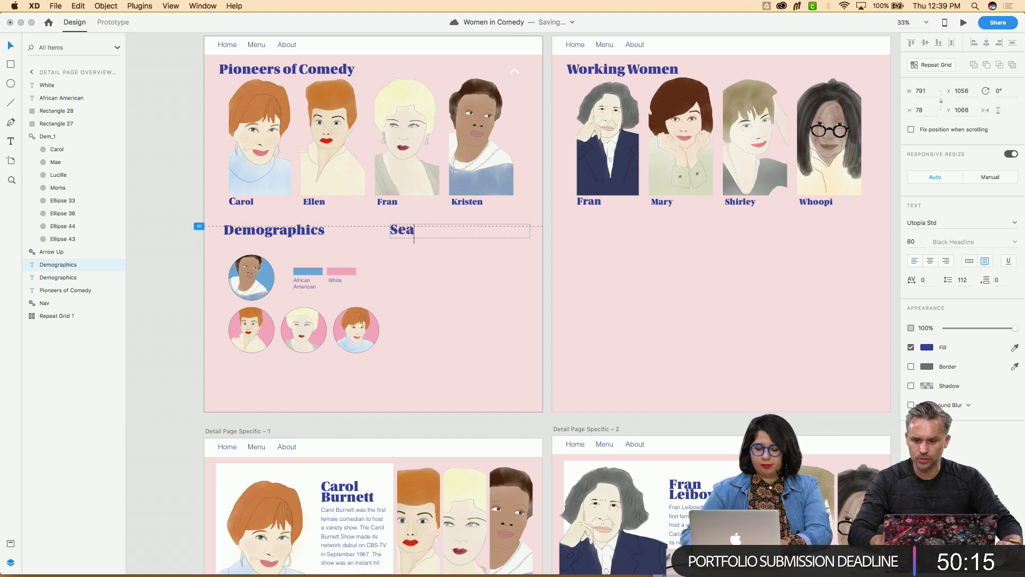
pyautogui.write('rch Result')
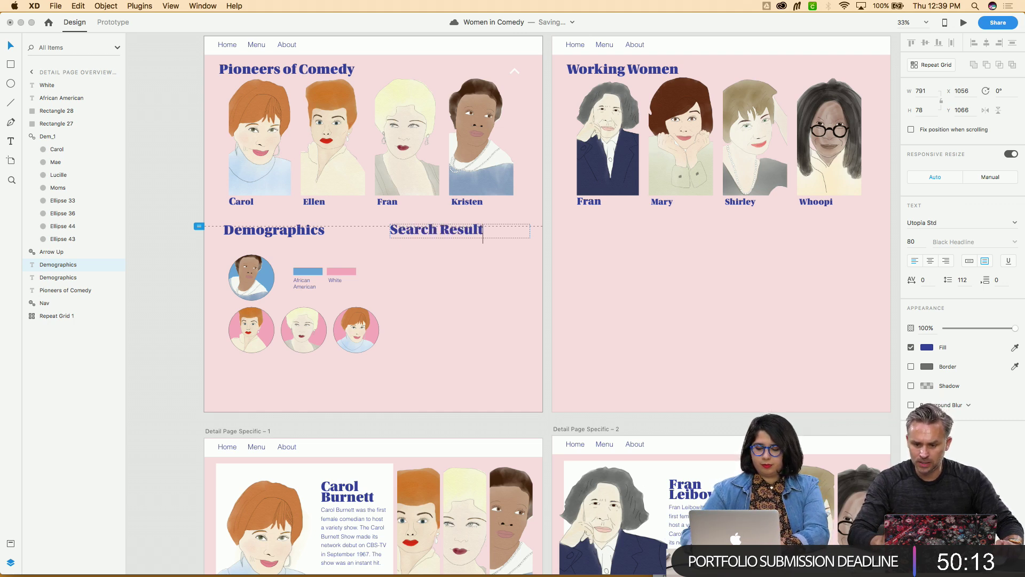
pyautogui.write('s')
pyautogui.press('Escape')
pyautogui.press('Escape')
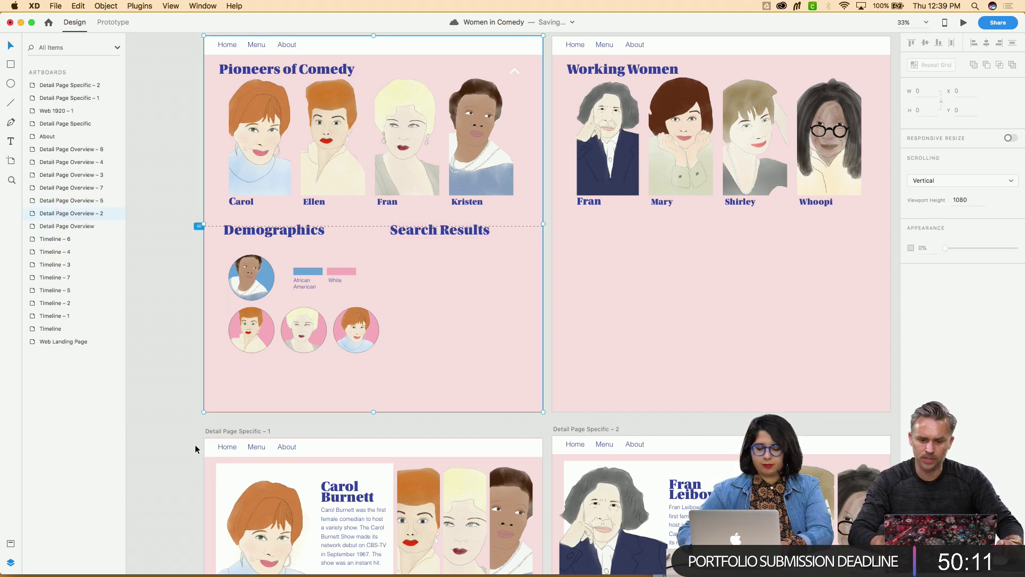
pyautogui.click(194, 445)
pyautogui.scroll(-3, 195, 444)
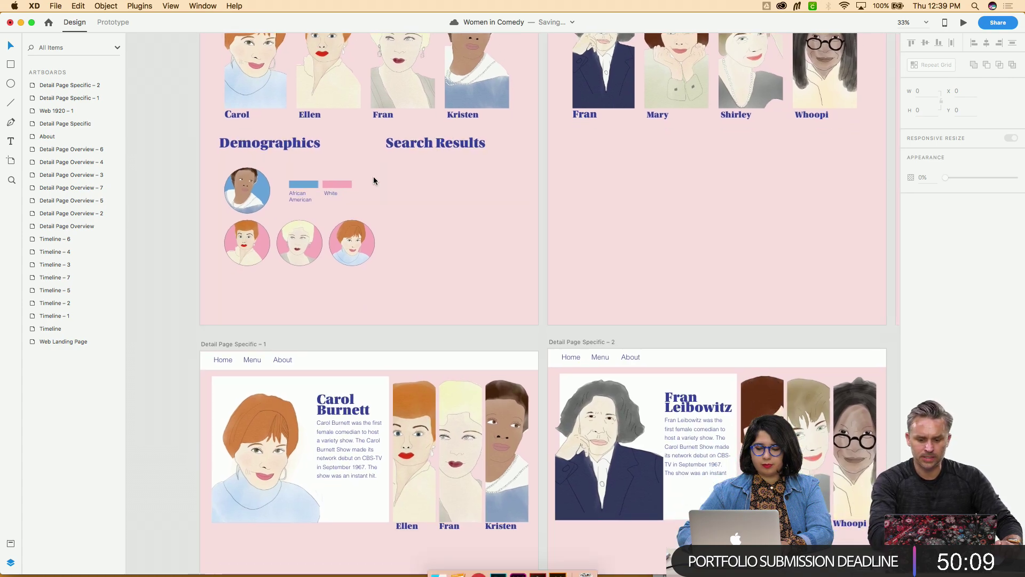
pyautogui.moveTo(417, 143); pyautogui.dragTo(434, 143)
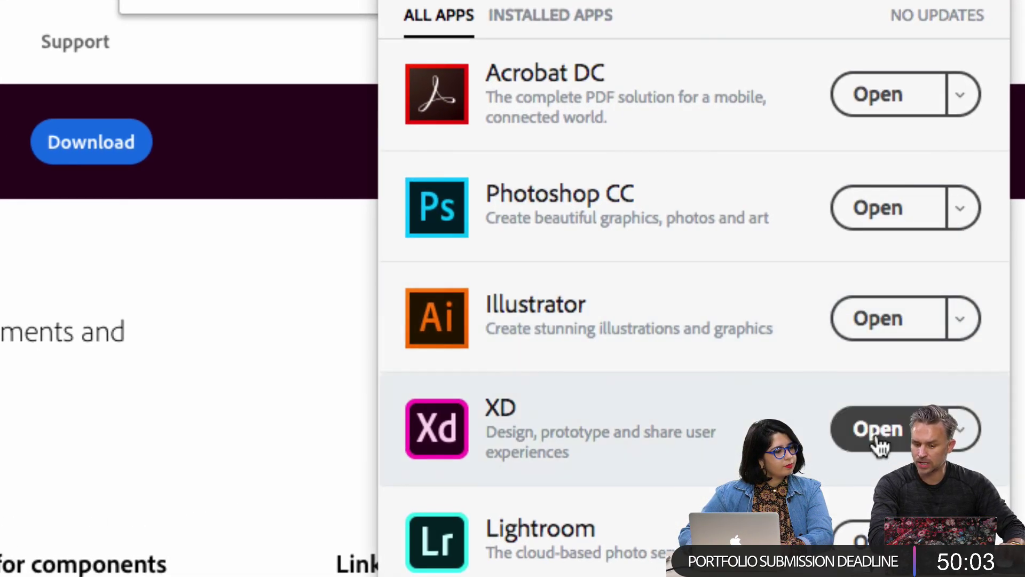
# Look through the Creative Cloud app list down to the animation and audio apps, and dismiss it
pyautogui.scroll(-10, 716, 449)
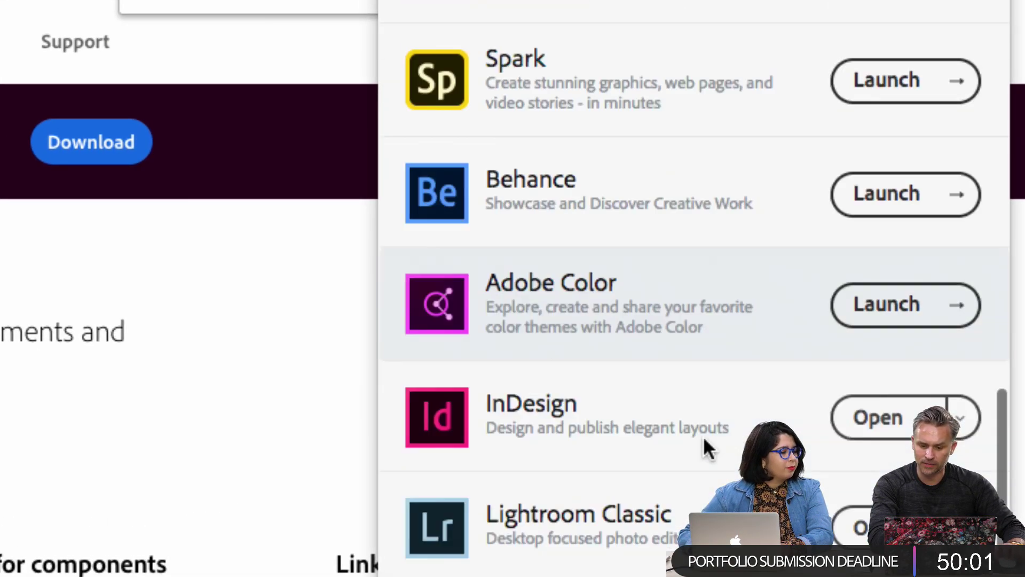
pyautogui.scroll(-6, 704, 441)
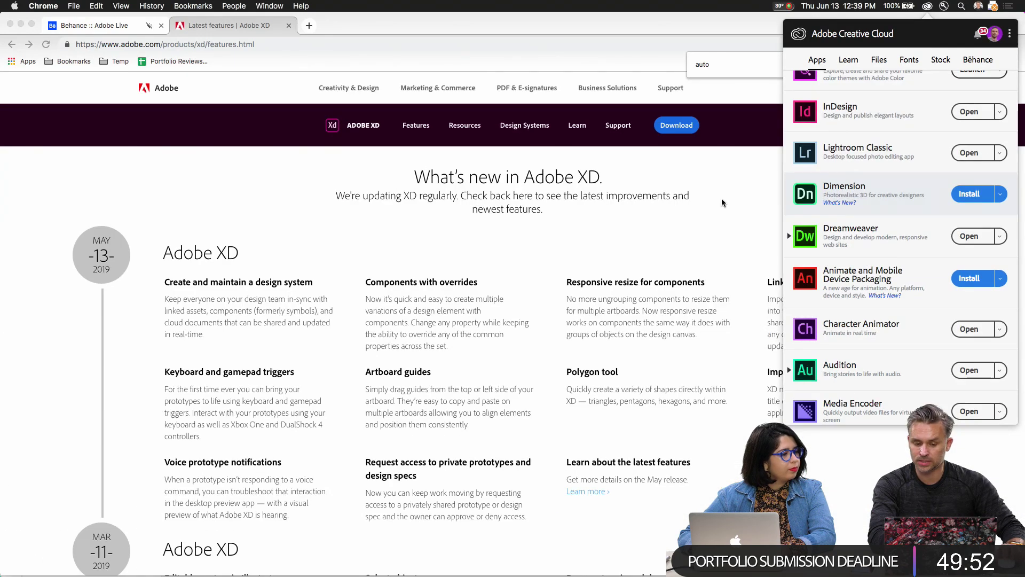
pyautogui.click(205, 330)
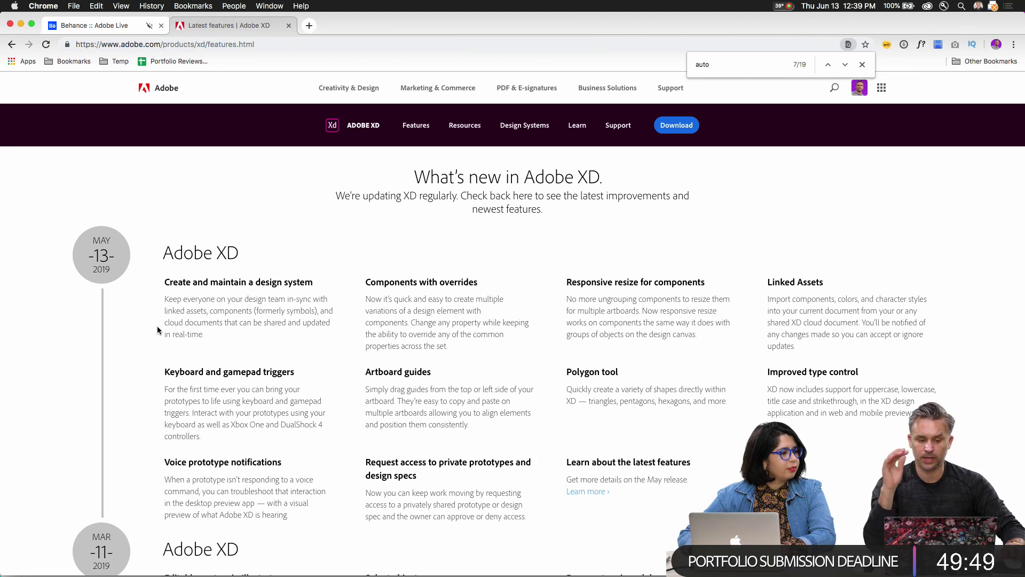
# Examine the release notes on Adobe XD's What's New page, including the matches for "auto"
pyautogui.scroll(-5, 291, 294)
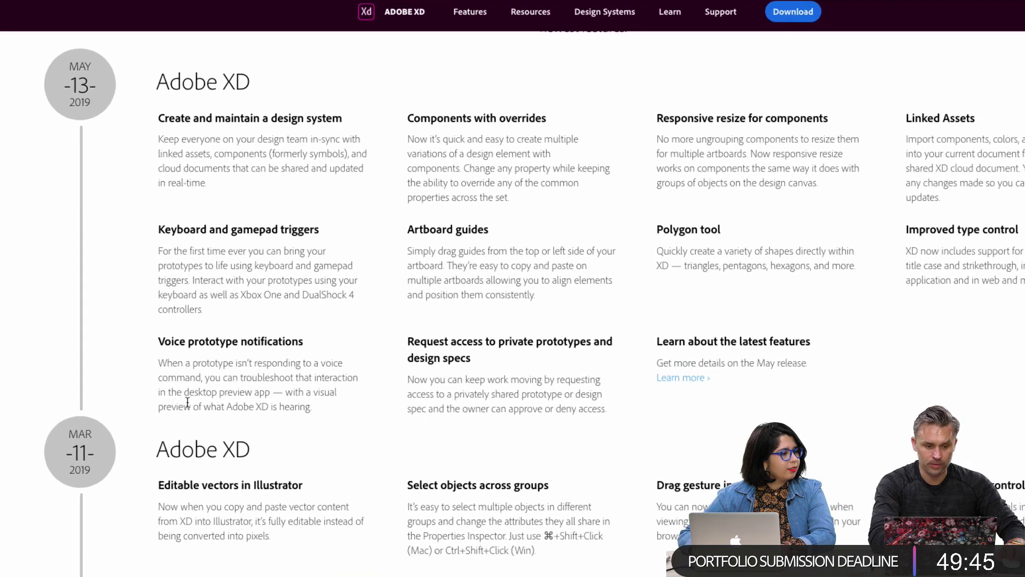
pyautogui.scroll(-1, 314, 394)
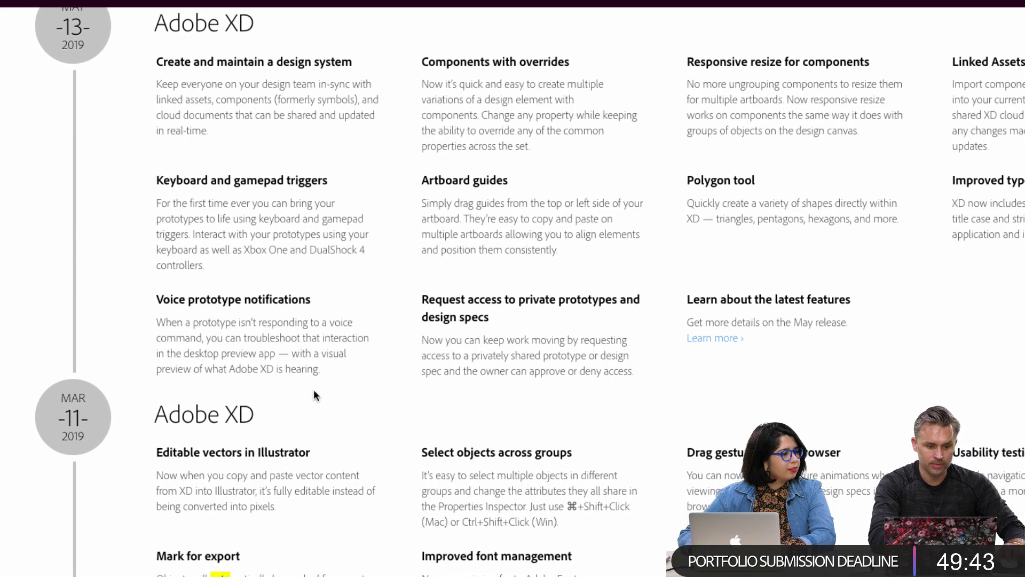
pyautogui.scroll(1, 314, 393)
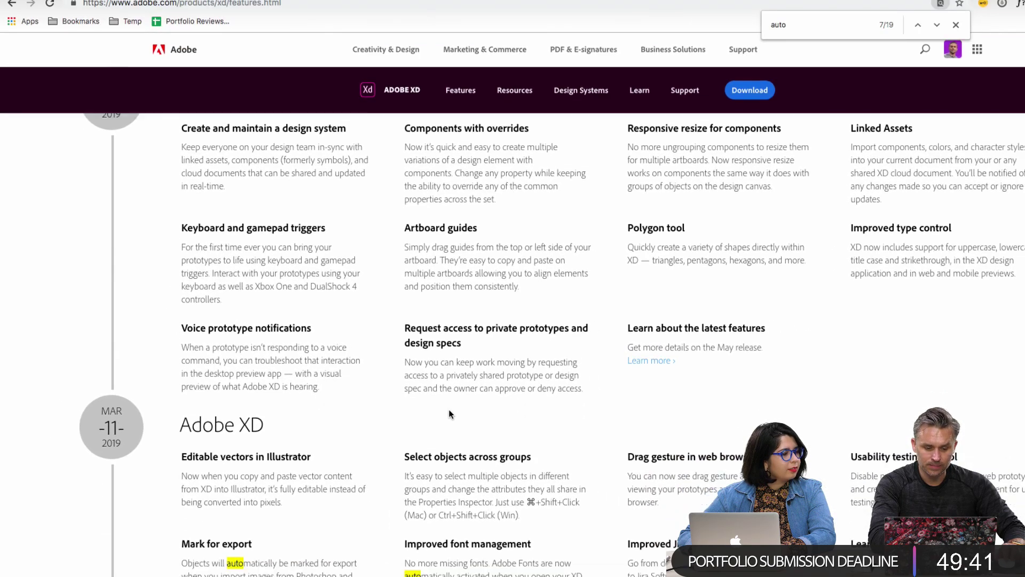
pyautogui.press('Return')
pyautogui.scroll(-10, 448, 409)
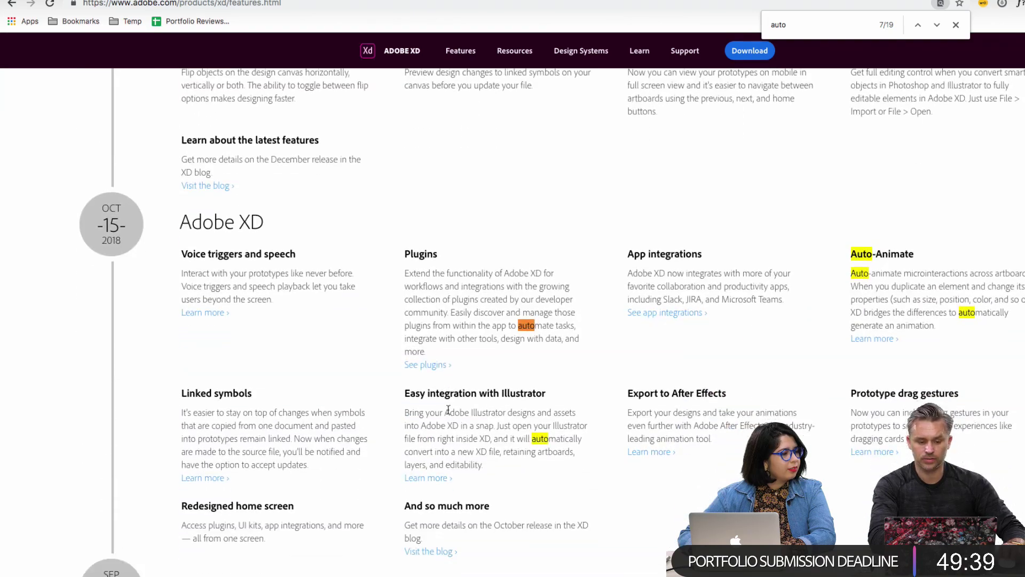
pyautogui.scroll(20, 448, 409)
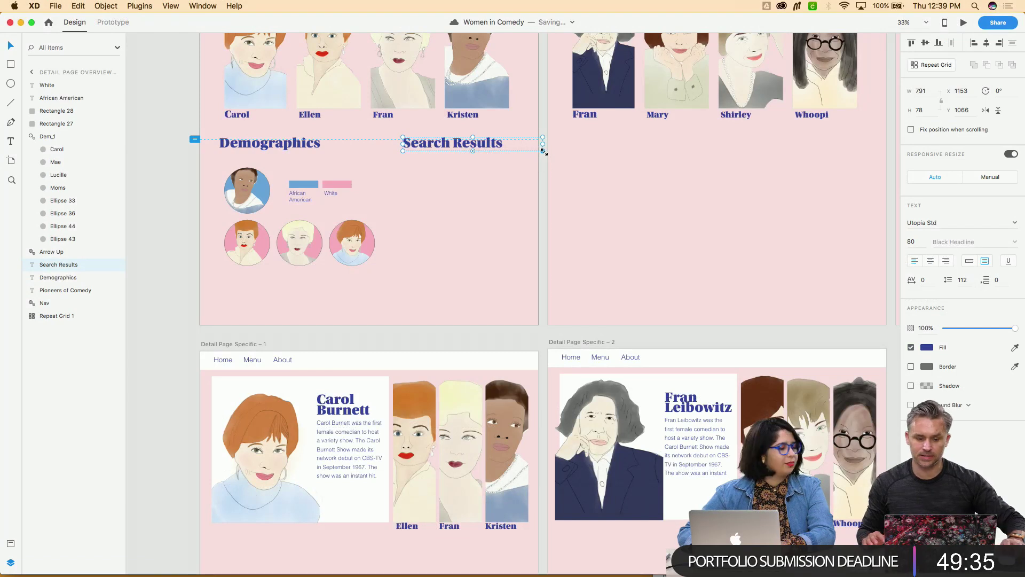
# Narrow the Search Results text box so that it fits inside the artboard
pyautogui.moveTo(543, 146); pyautogui.dragTo(514, 152)
pyautogui.press('Escape')
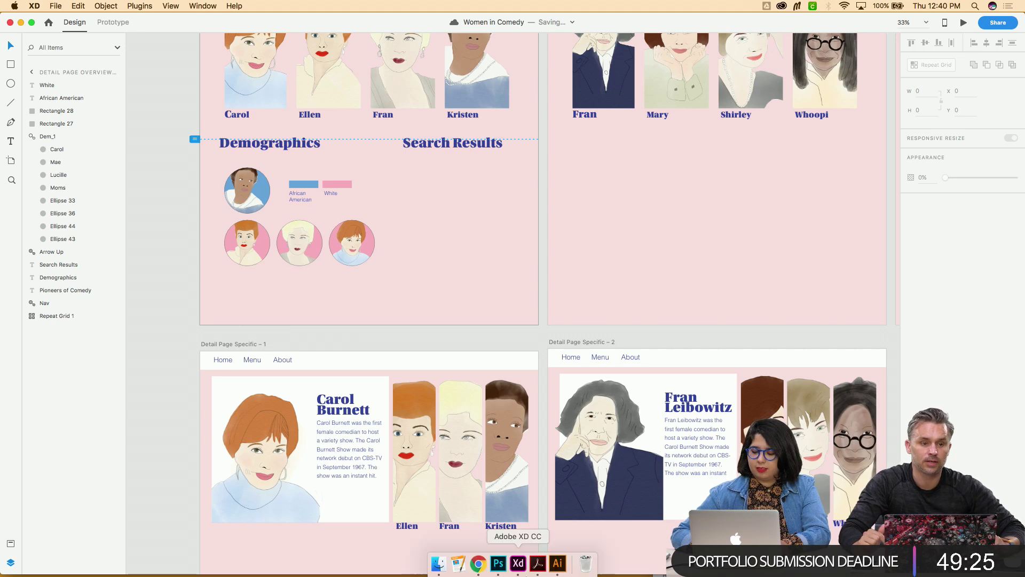
# Switch to Finder and open the Charts folder inside the Adobe Live folder
pyautogui.click(469, 560)
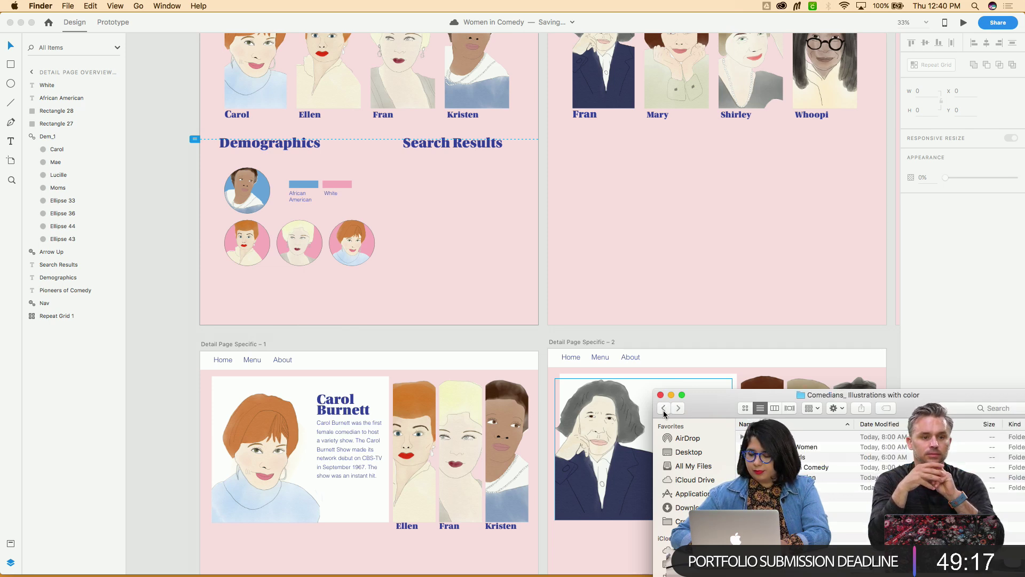
pyautogui.moveTo(726, 414); pyautogui.dragTo(742, 326)
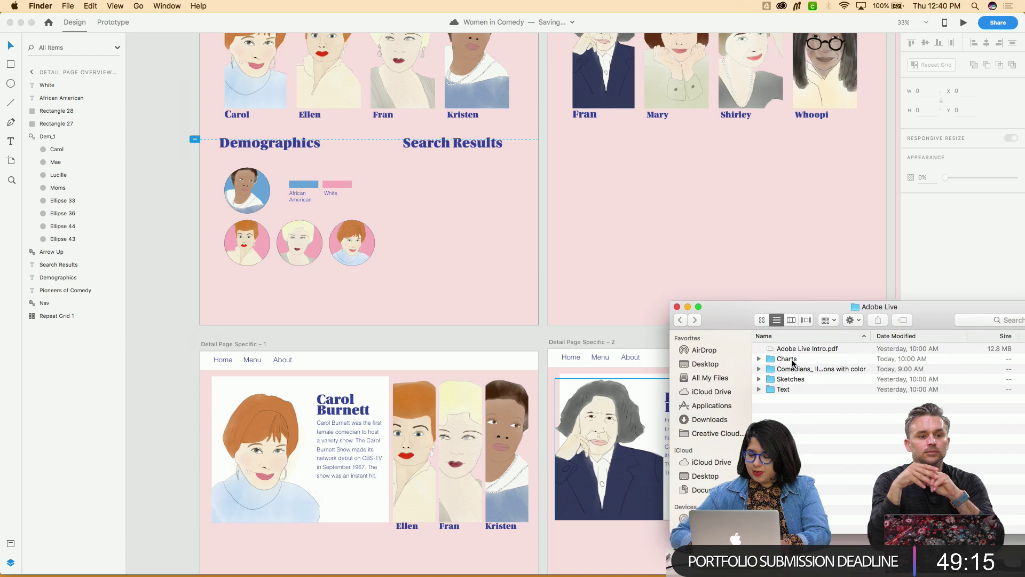
pyautogui.click(787, 364)
pyautogui.doubleClick(787, 364)
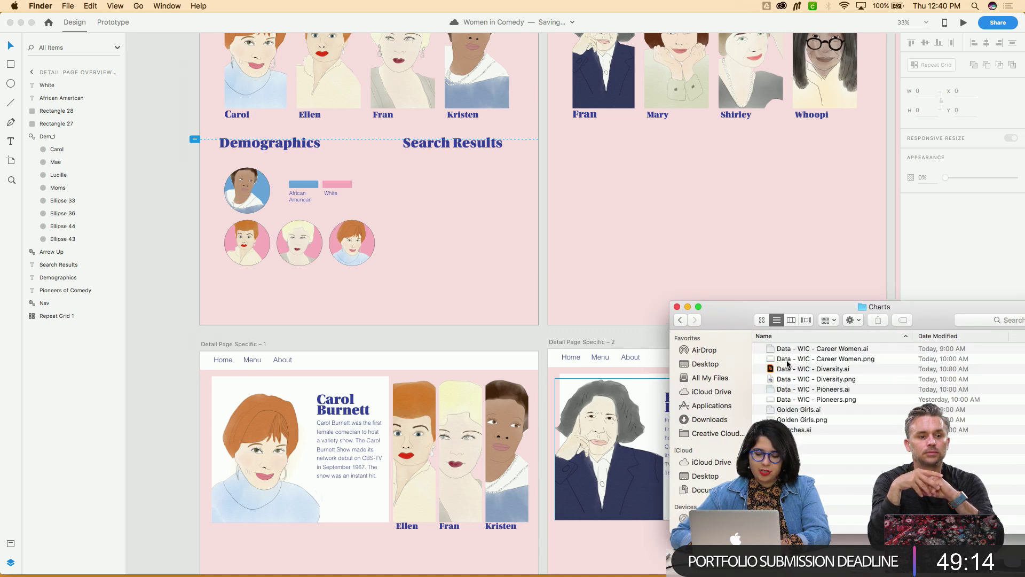
# Import Data - WiC - Pioneers.png into the Pioneers of Comedy artboard and move it below Search Results, at X 1114, Y 1253
pyautogui.click(826, 353)
pyautogui.click(825, 357)
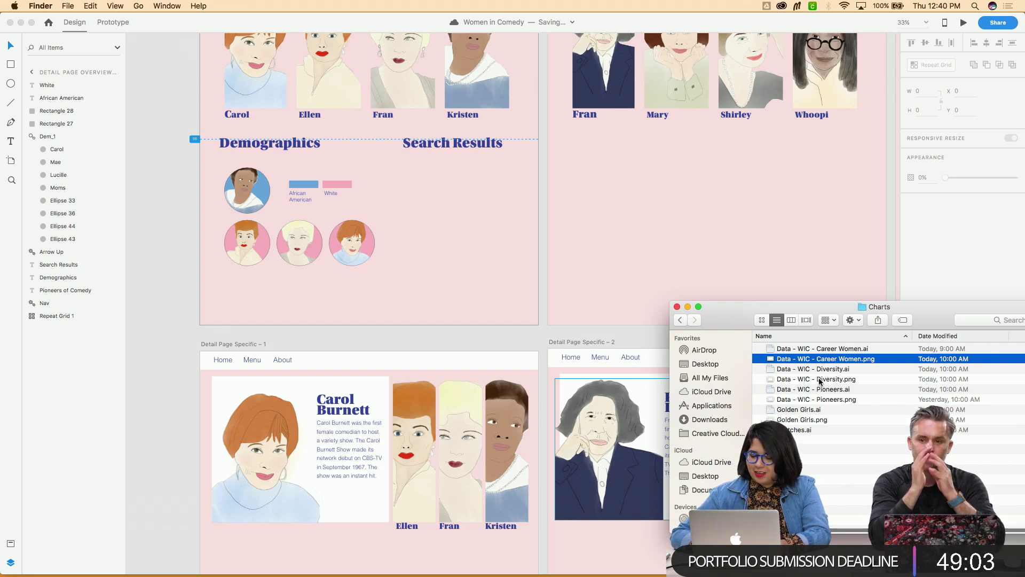
pyautogui.click(823, 400)
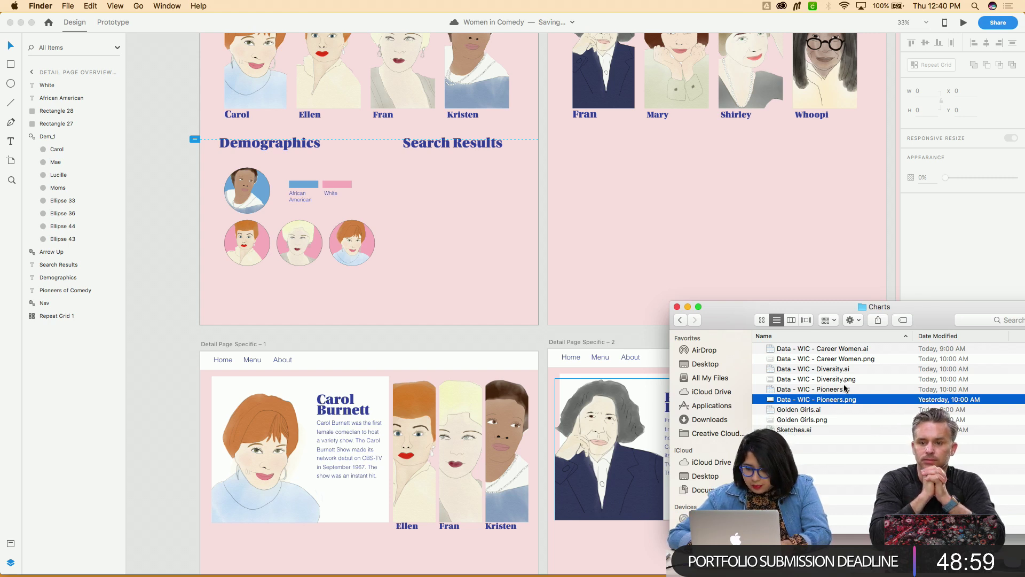
pyautogui.moveTo(835, 405); pyautogui.dragTo(478, 241)
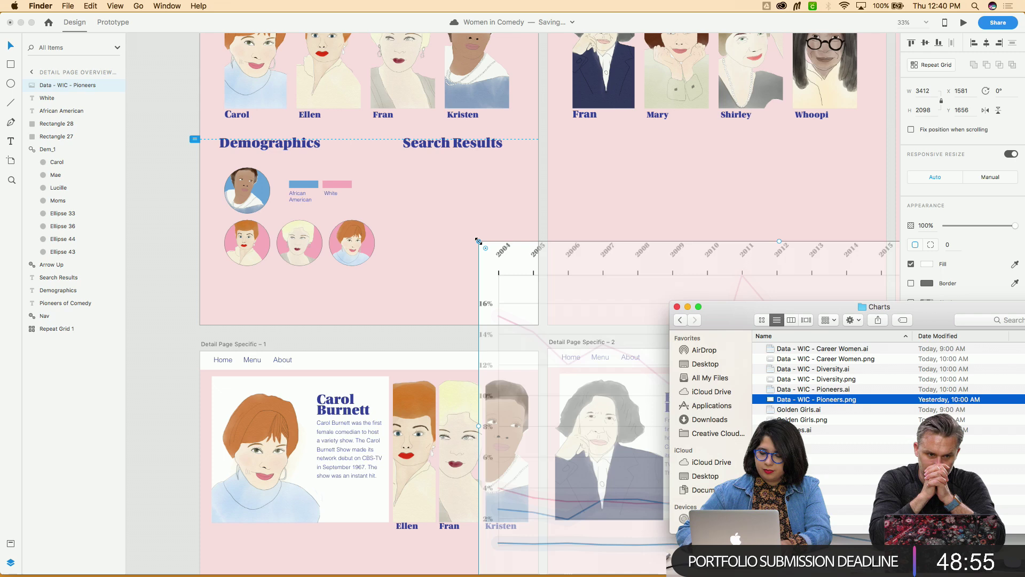
pyautogui.click(514, 274)
pyautogui.moveTo(512, 275); pyautogui.dragTo(430, 203)
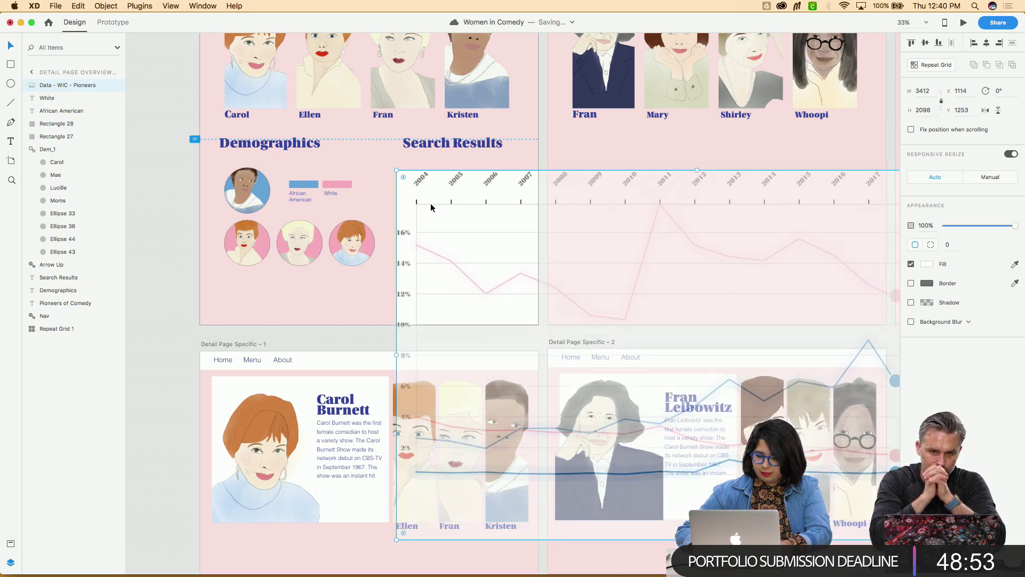
# Scale the Pioneers chart down to 877 × 539 and place it under the Search Results heading at X 1124, Y 1213
pyautogui.moveTo(395, 170); pyautogui.dragTo(721, 369)
pyautogui.moveTo(772, 409); pyautogui.dragTo(449, 202)
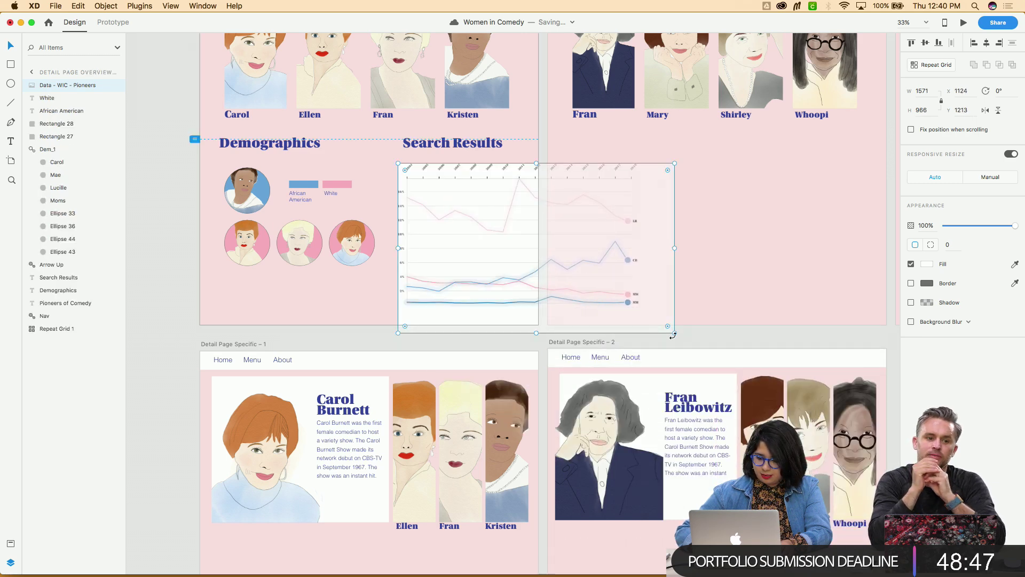
pyautogui.moveTo(674, 334); pyautogui.dragTo(552, 305)
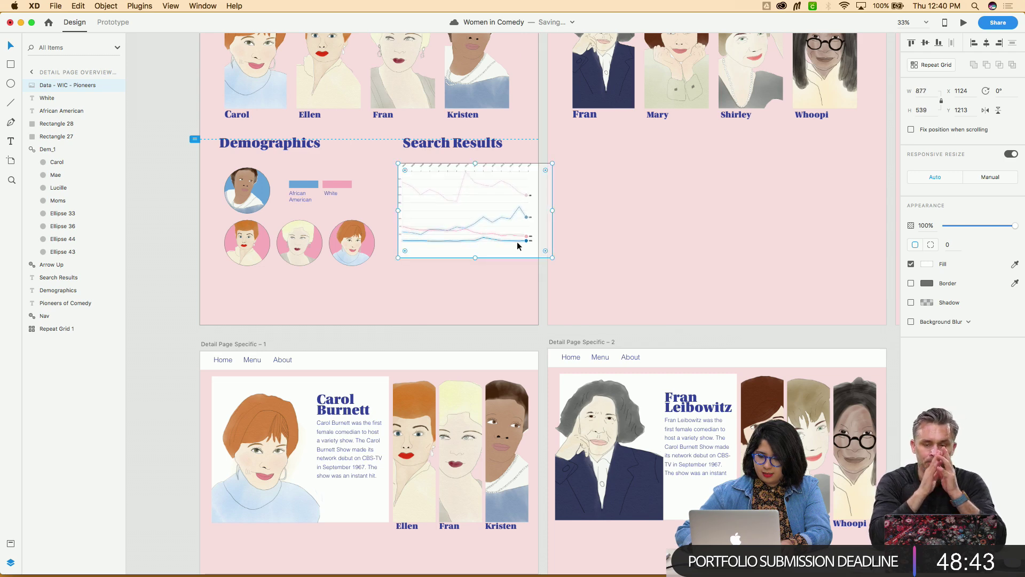
# Enlarge the Pioneers chart until its left edge nearly reaches the rightmost demographics portrait
pyautogui.scroll(5, 487, 294)
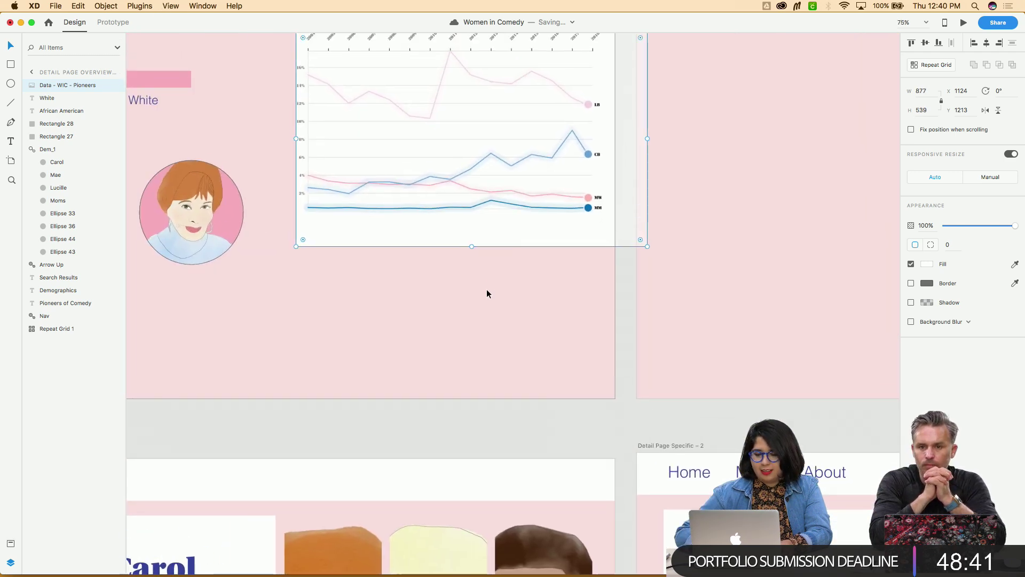
pyautogui.scroll(5, 509, 209)
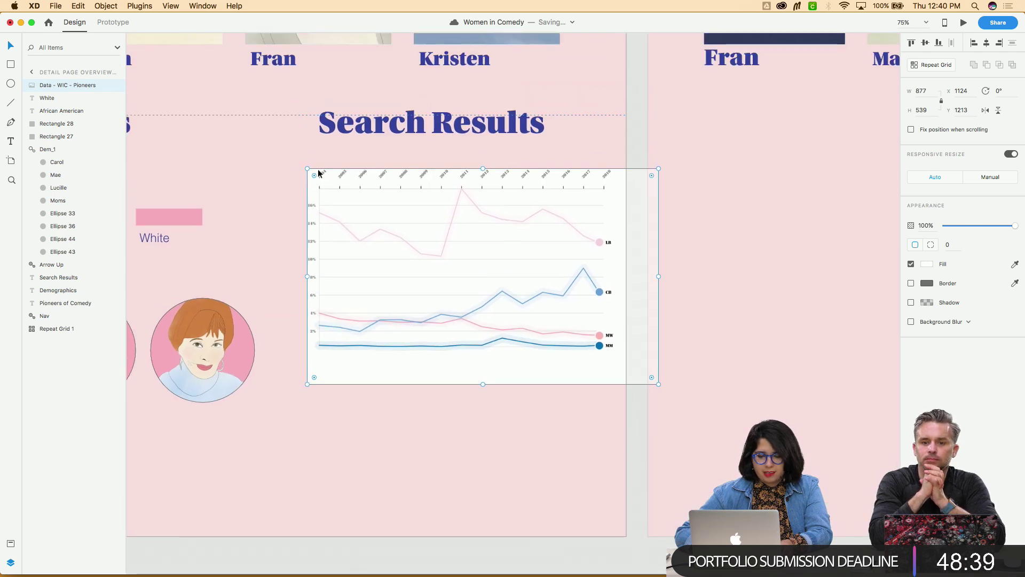
pyautogui.moveTo(308, 169); pyautogui.dragTo(281, 152)
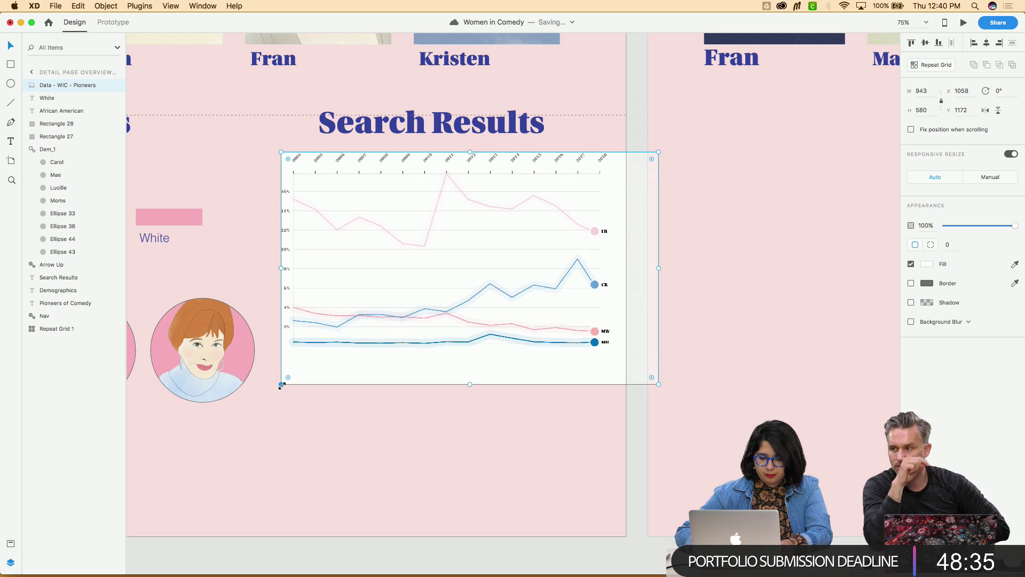
pyautogui.moveTo(280, 382); pyautogui.dragTo(258, 424)
pyautogui.hscroll(-4, 258, 427)
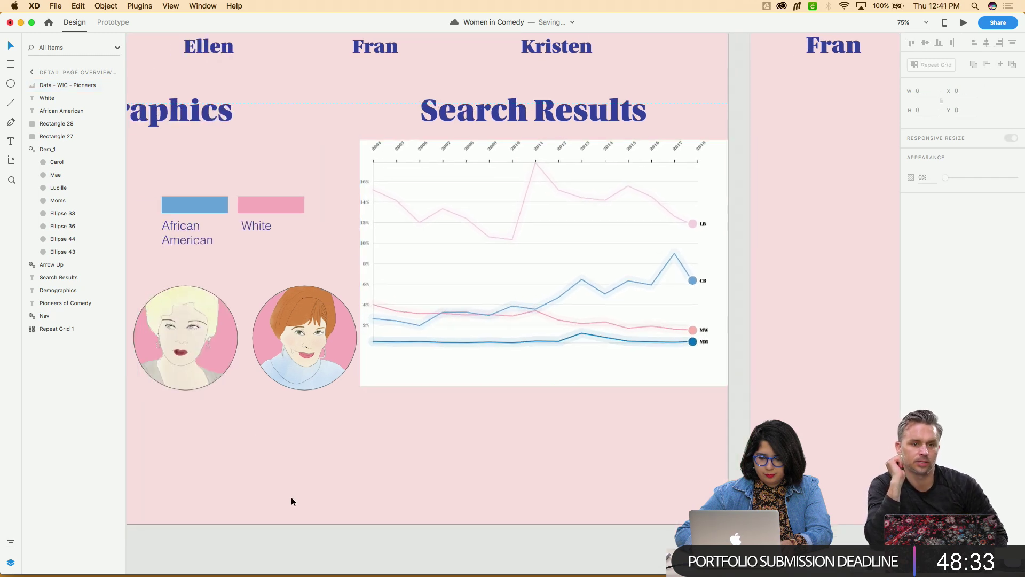
# Delete the Pioneers chart image from the Search Results section
pyautogui.press('Delete')
pyautogui.hscroll(-6, 581, 330)
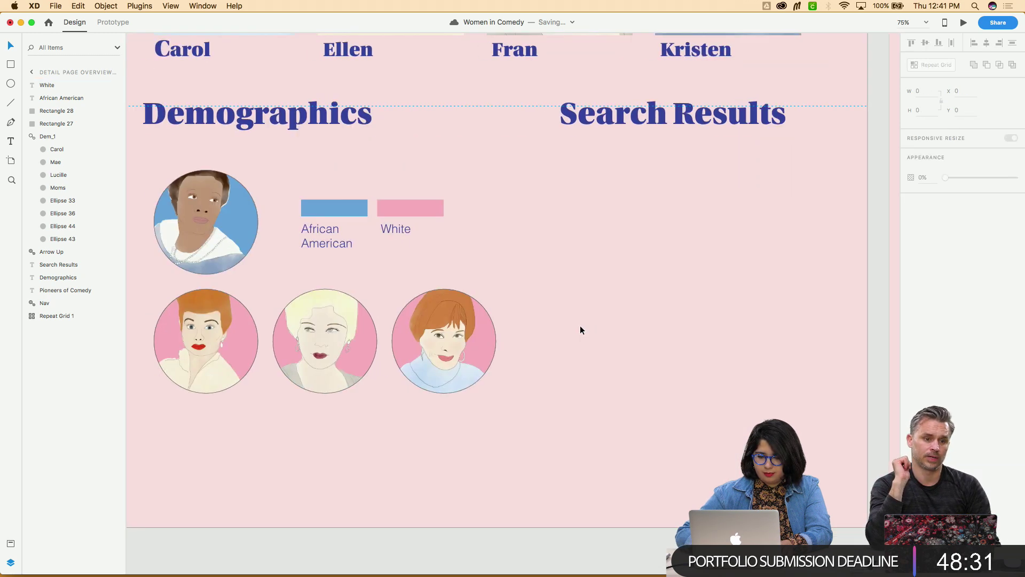
pyautogui.press('super+minus')
pyautogui.press('super+minus')
pyautogui.scroll(2, 580, 325)
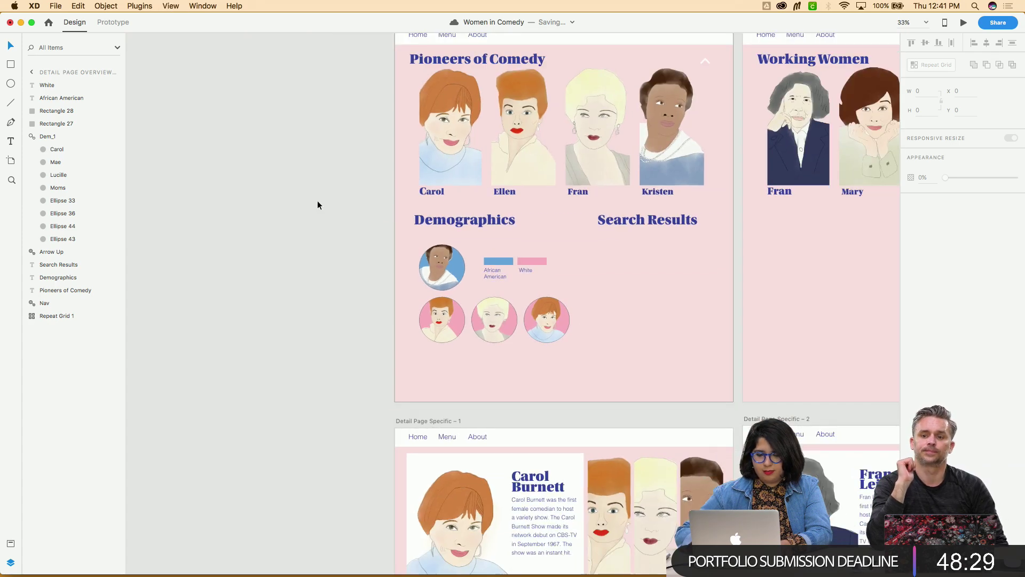
# Add a white 1920 × 1066 rectangle over the lower half of the Pioneers of Comedy artboard at Y 1065, behind all other layers
pyautogui.click(10, 64)
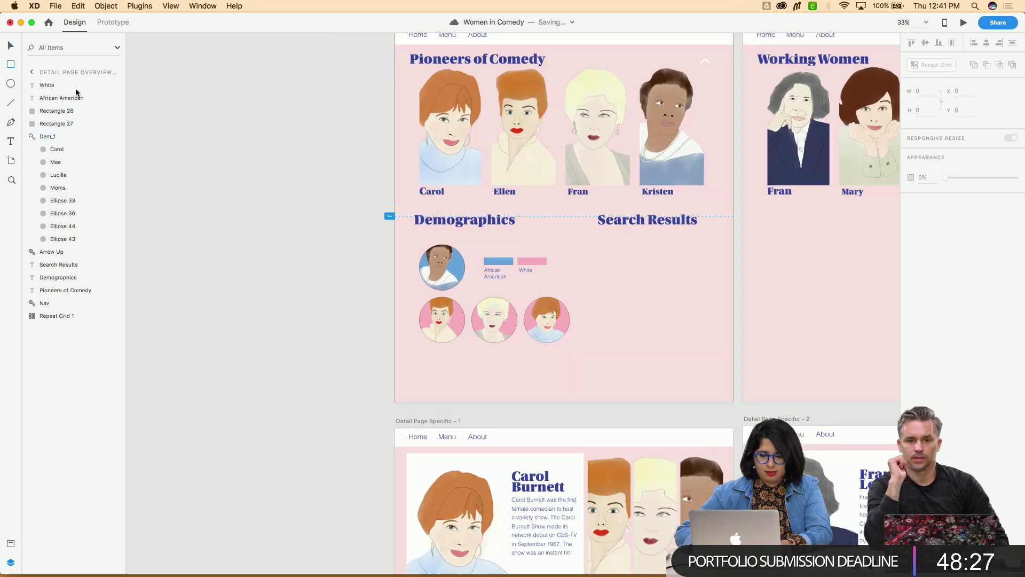
pyautogui.hscroll(5, 339, 279)
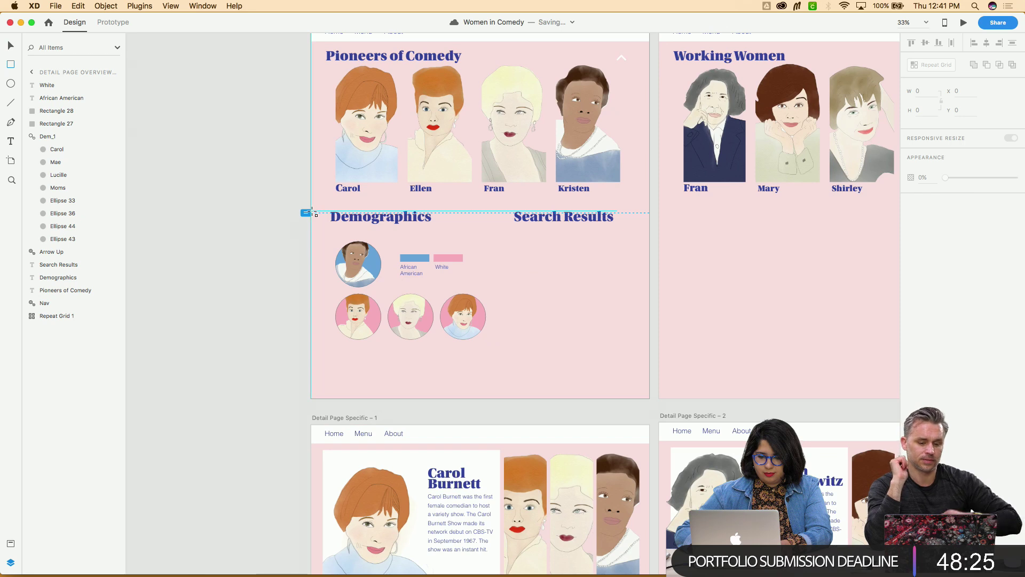
pyautogui.moveTo(313, 212)
pyautogui.mouseDown()
pyautogui.moveTo(526, 318)
pyautogui.moveTo(650, 398)
pyautogui.mouseUp()
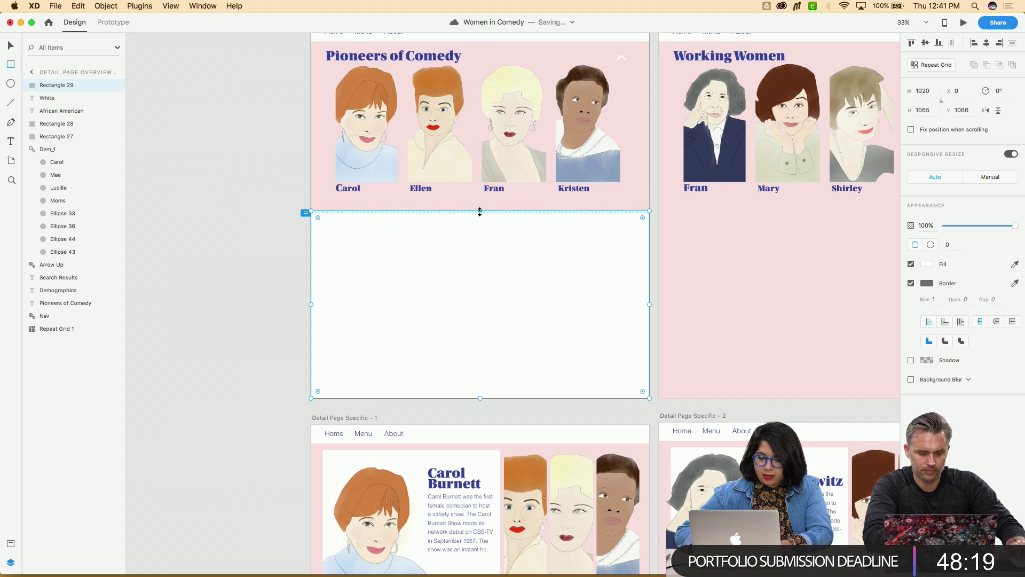
pyautogui.moveTo(480, 212); pyautogui.dragTo(479, 209)
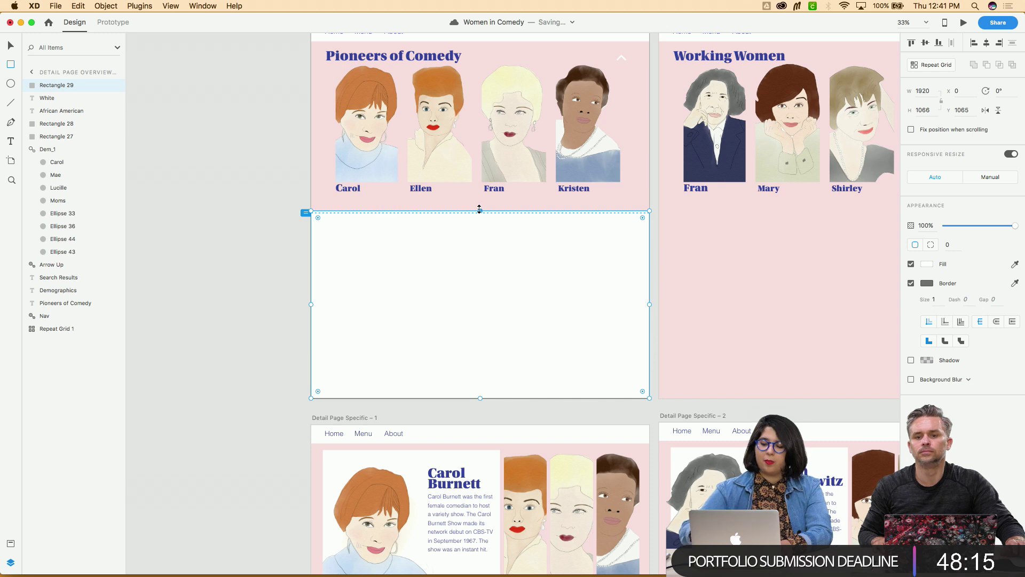
pyautogui.moveTo(51, 80); pyautogui.dragTo(55, 195)
pyautogui.moveTo(55, 240); pyautogui.dragTo(56, 332)
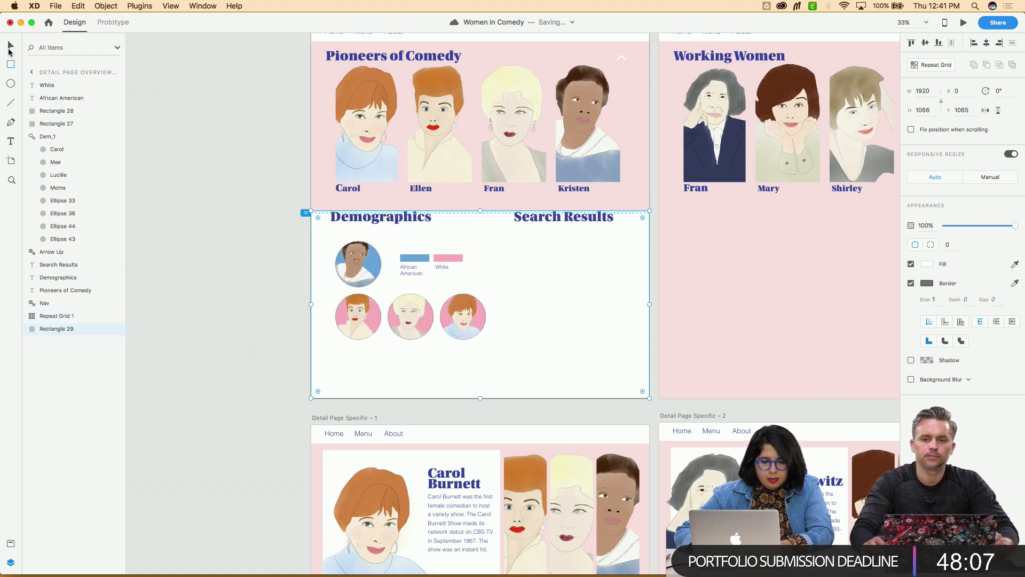
# Move the Demographics and Search Results headings down to Y 1113 inside the white section
pyautogui.click(137, 259)
pyautogui.click(355, 222)
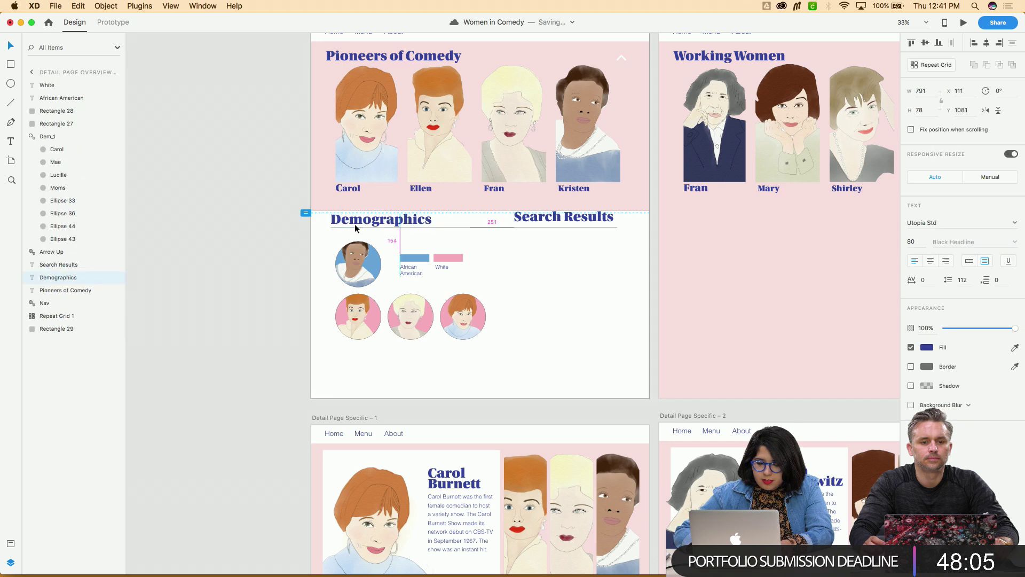
pyautogui.moveTo(355, 229); pyautogui.dragTo(356, 232)
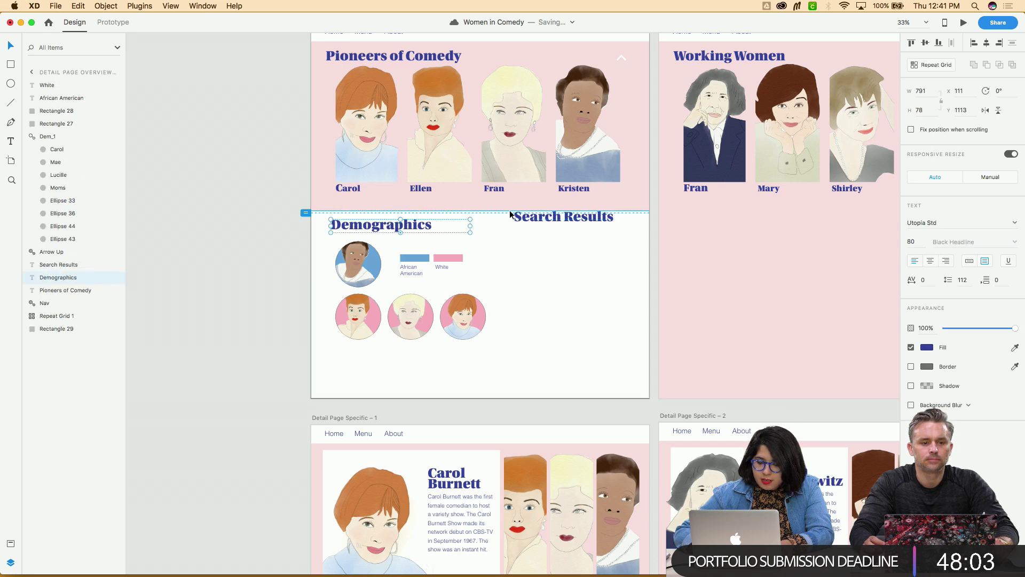
pyautogui.click(588, 216)
pyautogui.moveTo(588, 217); pyautogui.dragTo(589, 231)
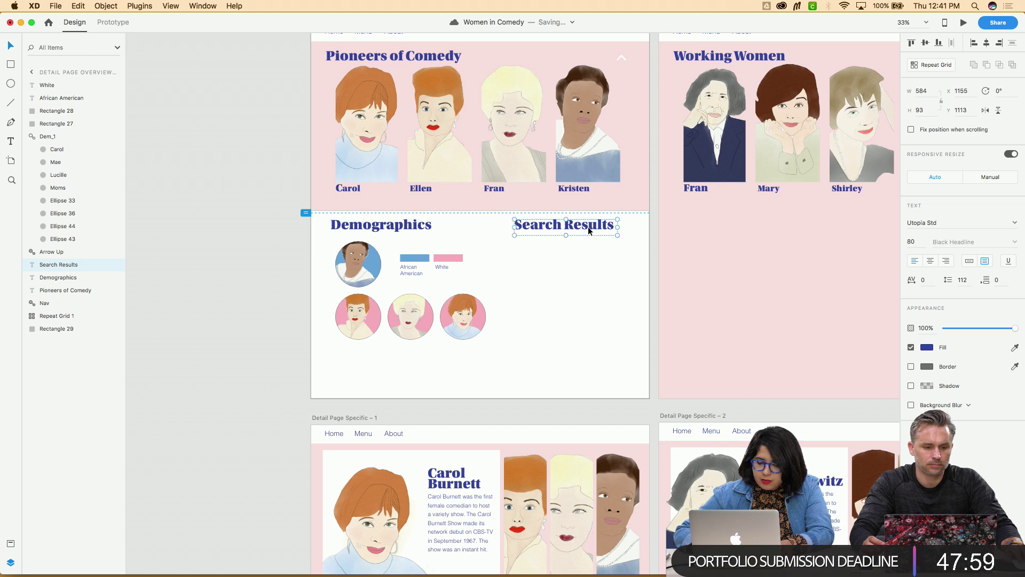
pyautogui.click(562, 293)
pyautogui.click(277, 378)
# Scale all four demographics portraits and their background ellipses down together to circles 212.81 wide
pyautogui.hscroll(3, 277, 377)
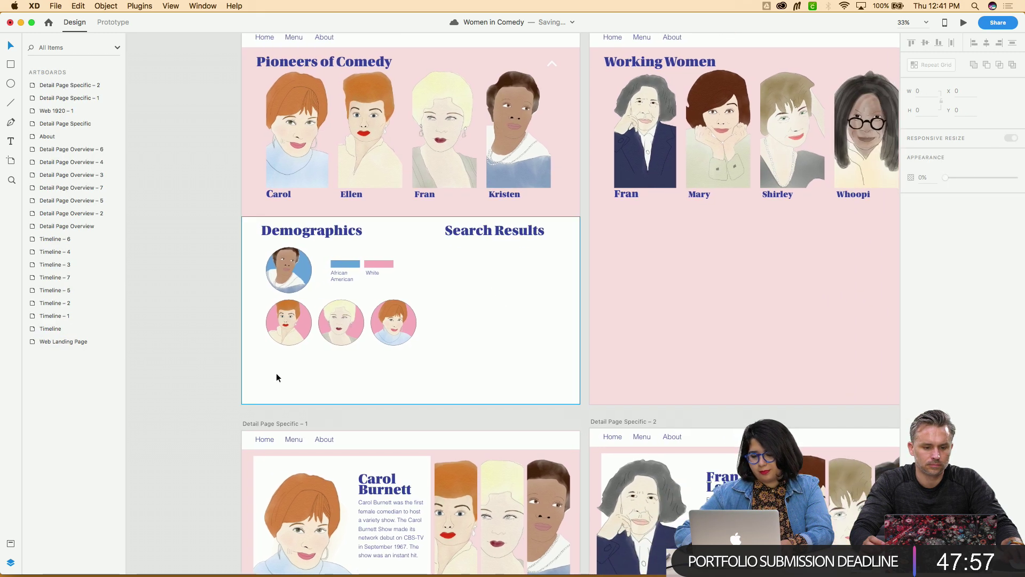
pyautogui.click(289, 322)
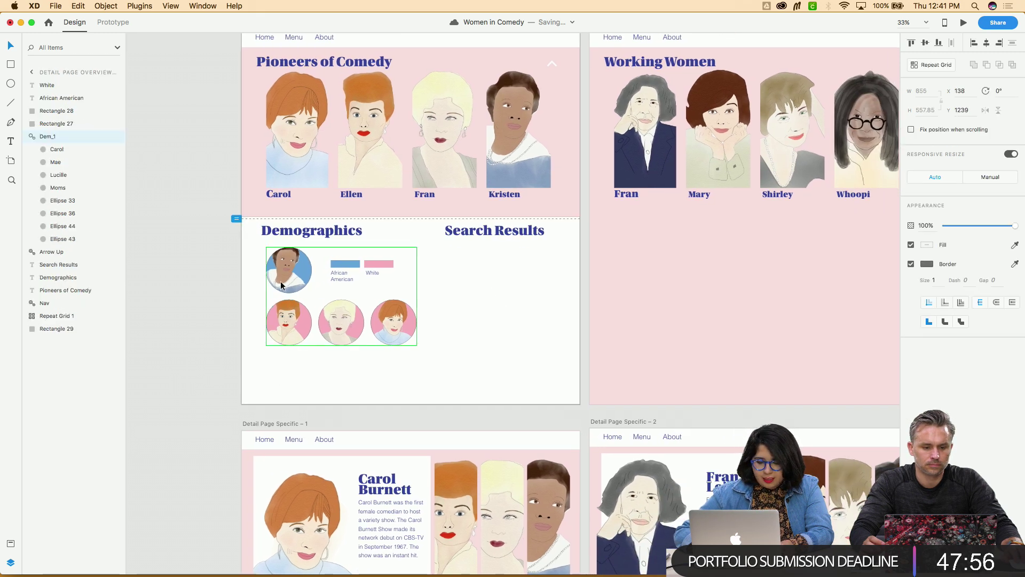
pyautogui.click(51, 154)
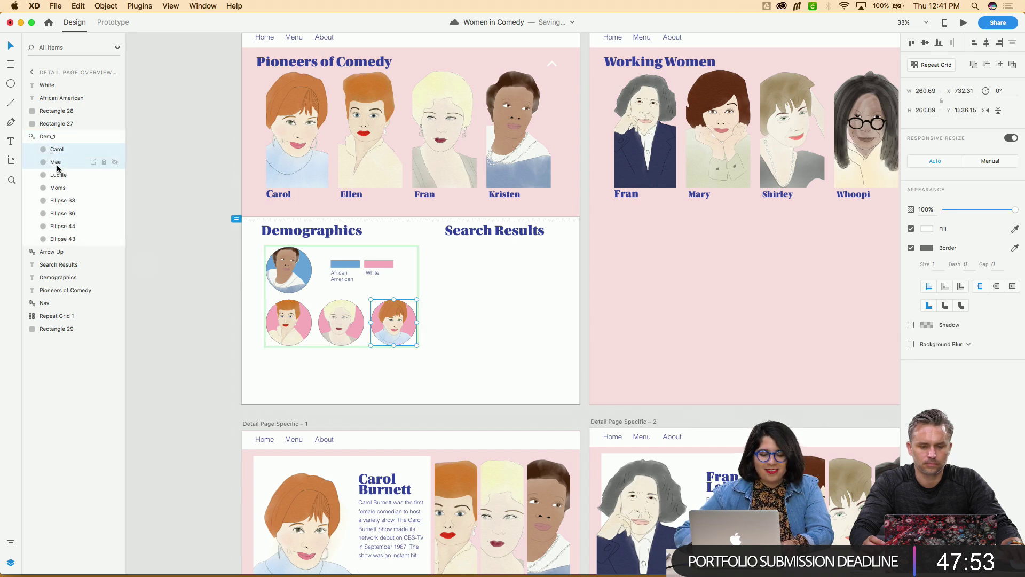
pyautogui.keyDown('shift'); pyautogui.click(56, 163); pyautogui.keyUp('shift')
pyautogui.keyDown('shift'); pyautogui.click(59, 176); pyautogui.keyUp('shift')
pyautogui.keyDown('shift'); pyautogui.click(60, 190); pyautogui.keyUp('shift')
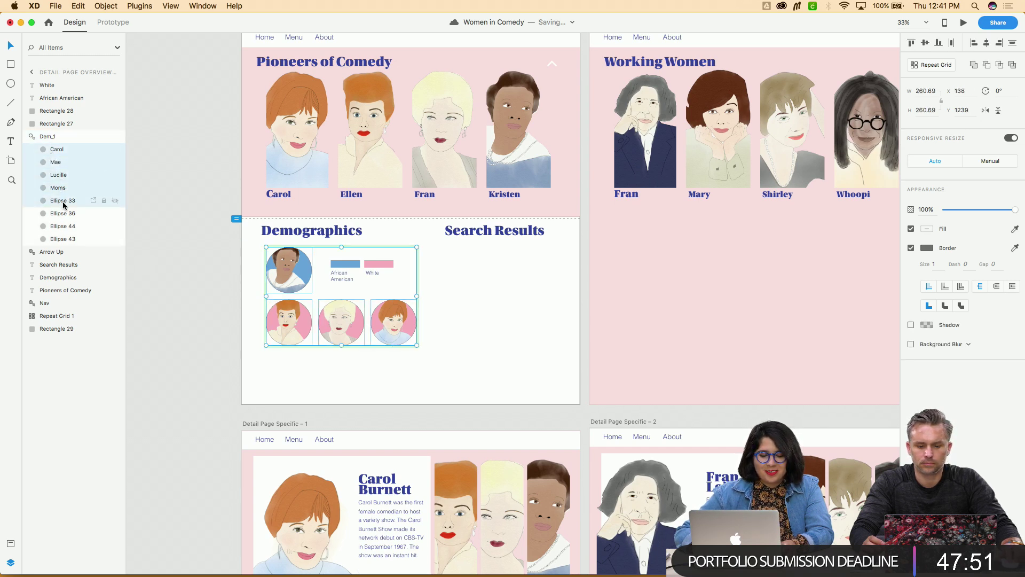
pyautogui.keyDown('shift'); pyautogui.click(64, 214); pyautogui.keyUp('shift')
pyautogui.keyDown('shift'); pyautogui.click(65, 229); pyautogui.keyUp('shift')
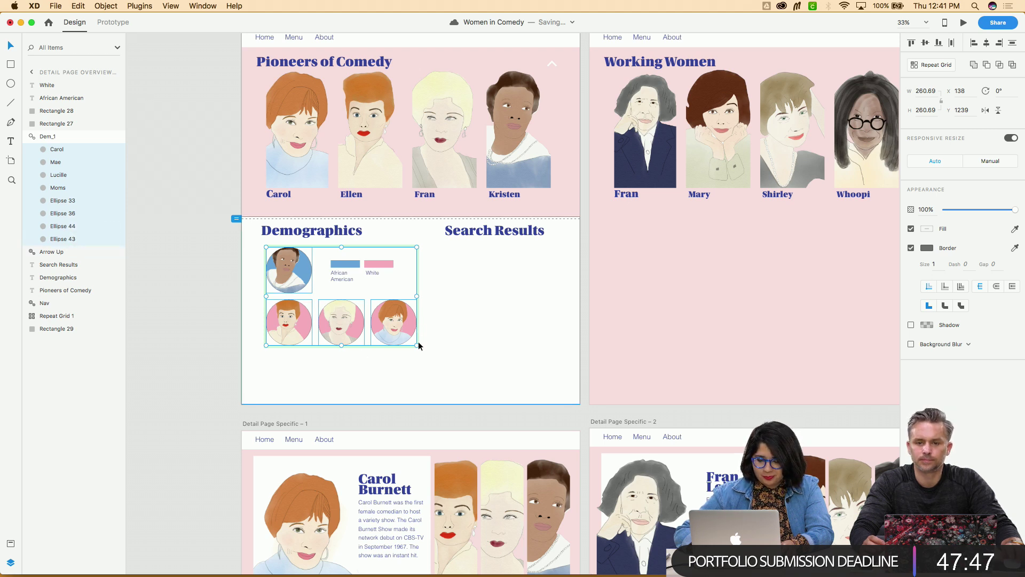
pyautogui.moveTo(417, 345); pyautogui.dragTo(410, 340)
pyautogui.moveTo(399, 336); pyautogui.dragTo(388, 329)
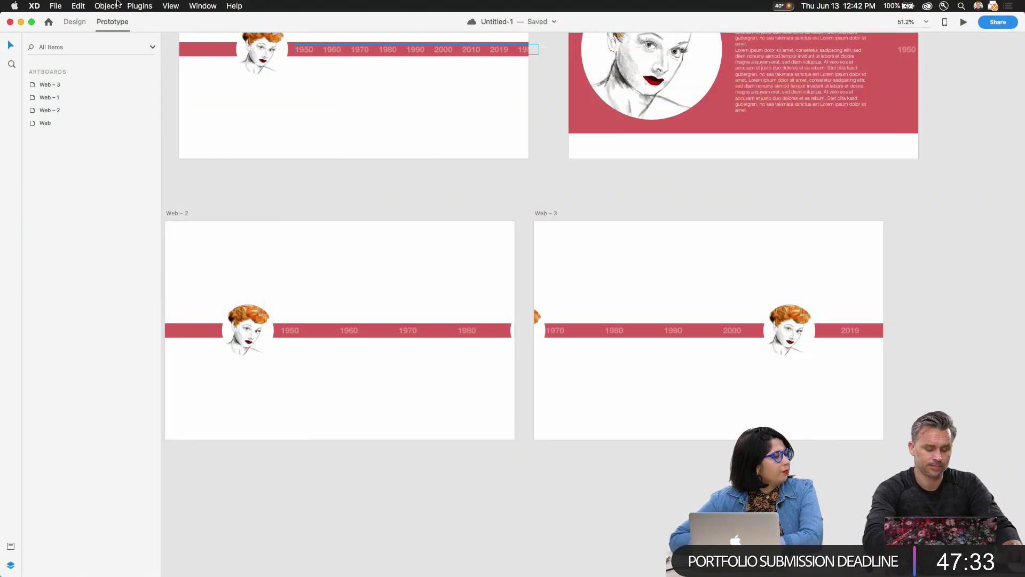
pyautogui.click(139, 5)
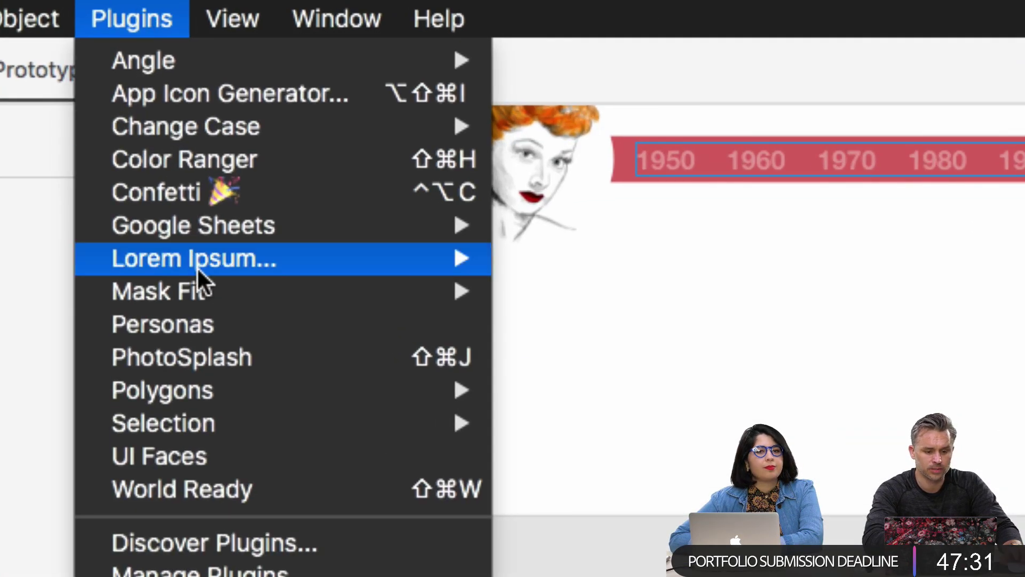
pyautogui.moveTo(157, 218)
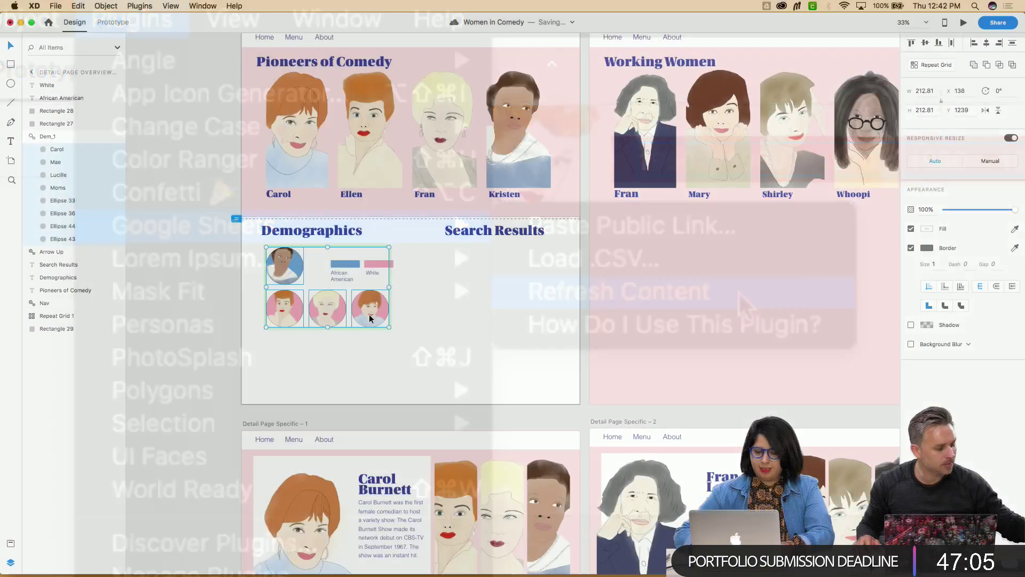
# Reduce the blue legend bar's height to 21 and move the African American label up beneath it to X 507, Y 1339
pyautogui.scroll(5, 362, 314)
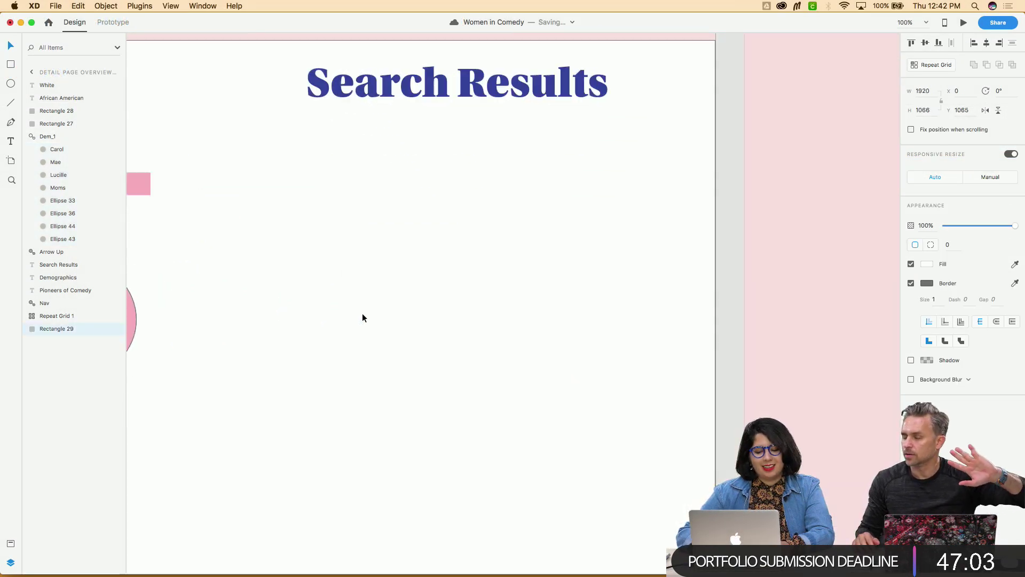
pyautogui.hscroll(-5, 363, 317)
pyautogui.scroll(2, 363, 317)
pyautogui.click(471, 223)
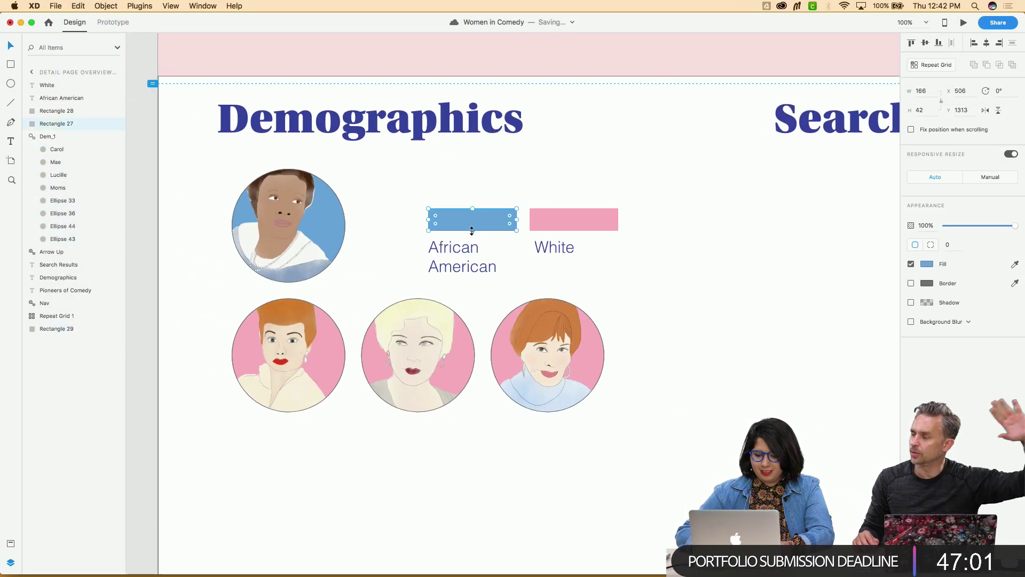
pyautogui.moveTo(472, 227); pyautogui.dragTo(472, 220)
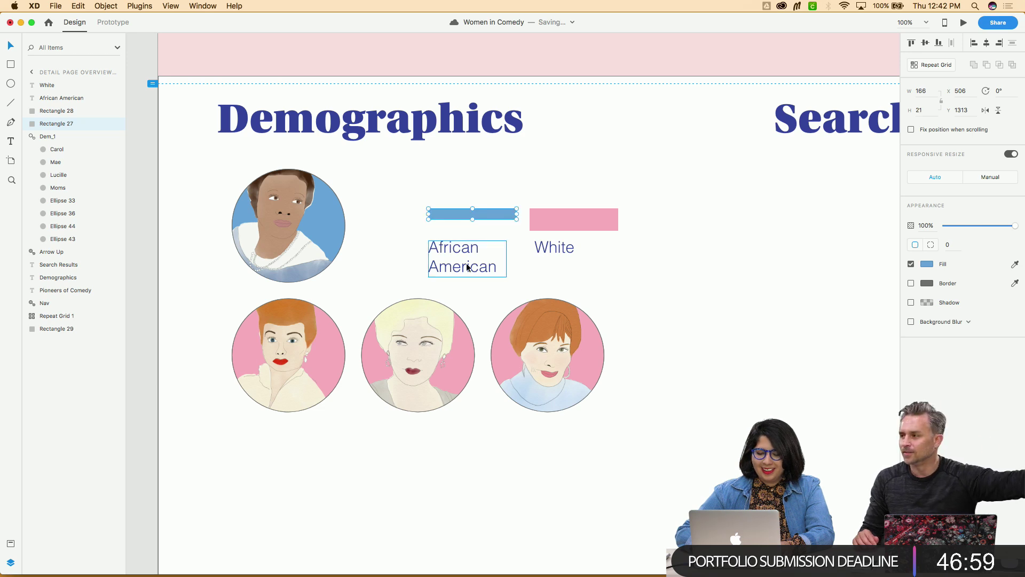
pyautogui.moveTo(471, 265); pyautogui.dragTo(469, 249)
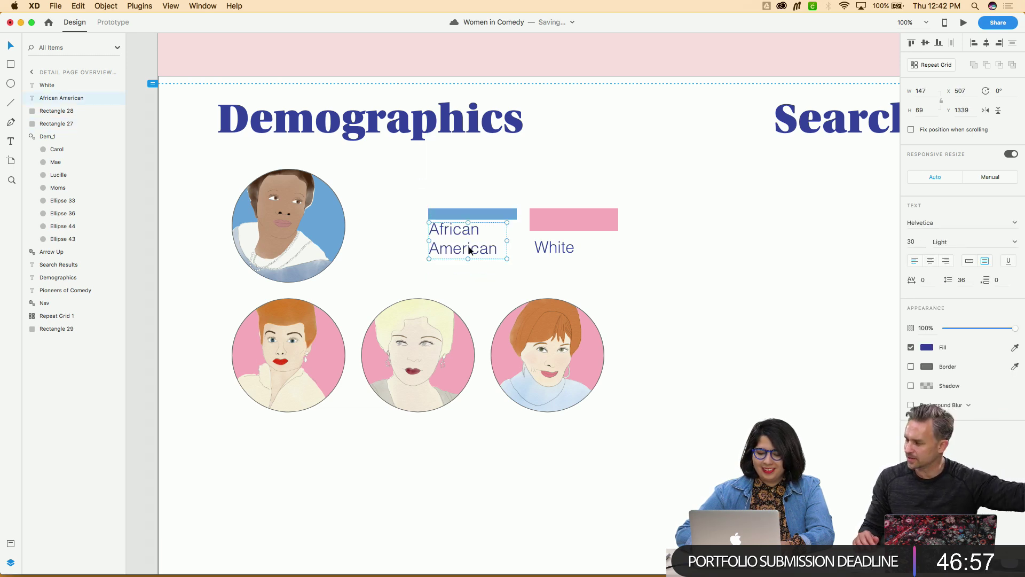
# Make the pink legend bar thinner and move the White label up beneath it to X 696, Y 1351
pyautogui.click(561, 222)
pyautogui.moveTo(574, 233); pyautogui.dragTo(550, 242)
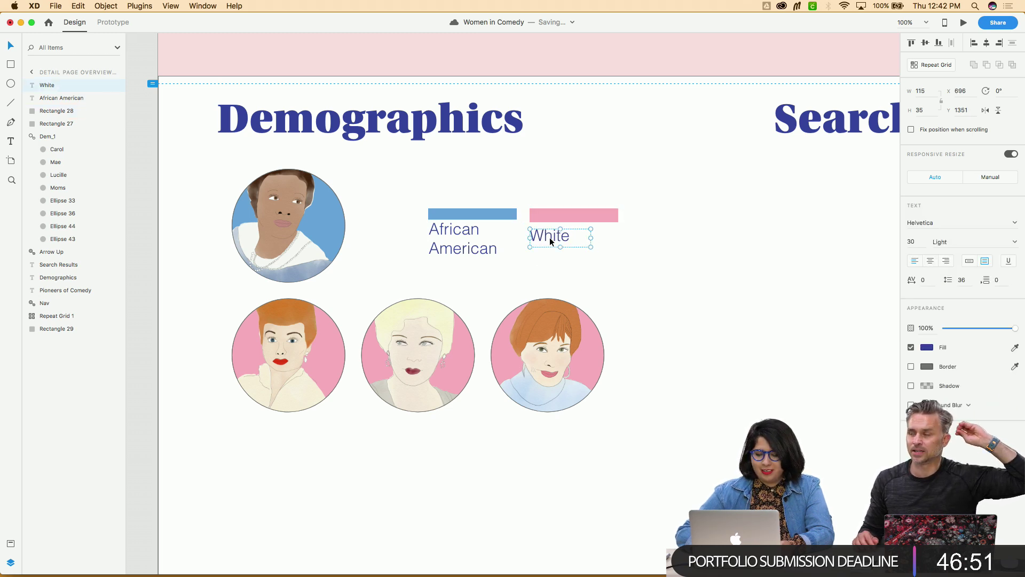
pyautogui.click(507, 293)
# Move both legend bars and their labels up together to X 507, Y 1239, level with the top of the first portrait
pyautogui.click(478, 246)
pyautogui.keyDown('shift'); pyautogui.click(477, 212); pyautogui.keyUp('shift')
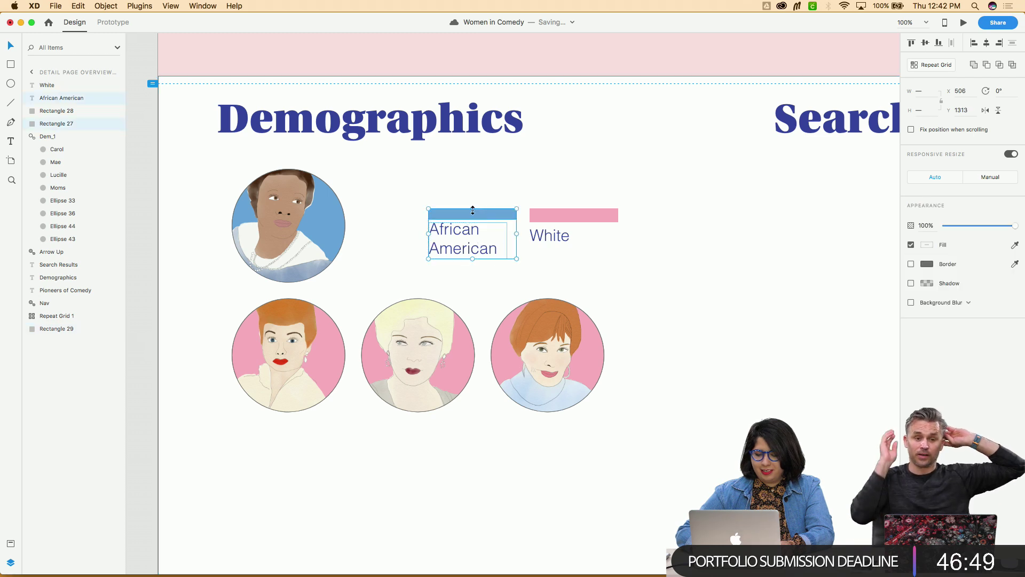
pyautogui.keyDown('shift'); pyautogui.click(550, 235); pyautogui.keyUp('shift')
pyautogui.keyDown('shift'); pyautogui.click(561, 215); pyautogui.keyUp('shift')
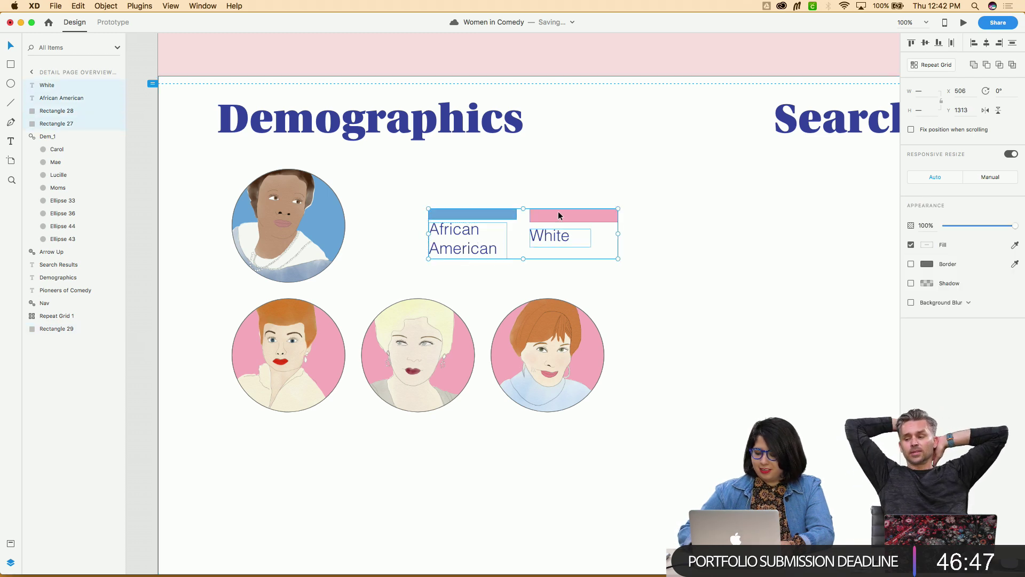
pyautogui.press('Up')
pyautogui.press('Up')
pyautogui.press('Up')
pyautogui.press('Up')
pyautogui.press('Up')
pyautogui.press('Up')
pyautogui.press('Up')
pyautogui.press('Up')
pyautogui.moveTo(558, 210); pyautogui.dragTo(557, 175)
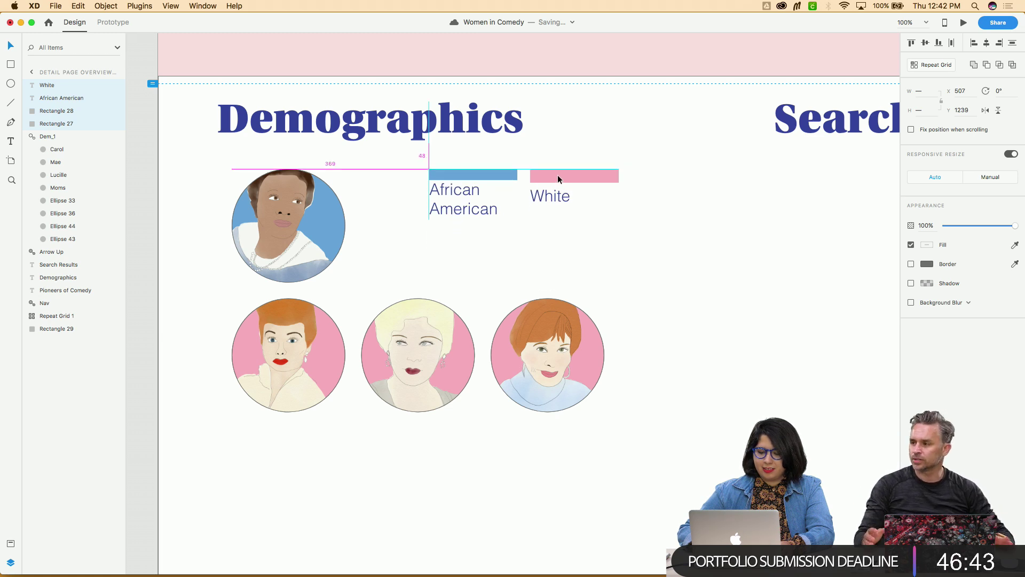
pyautogui.click(608, 261)
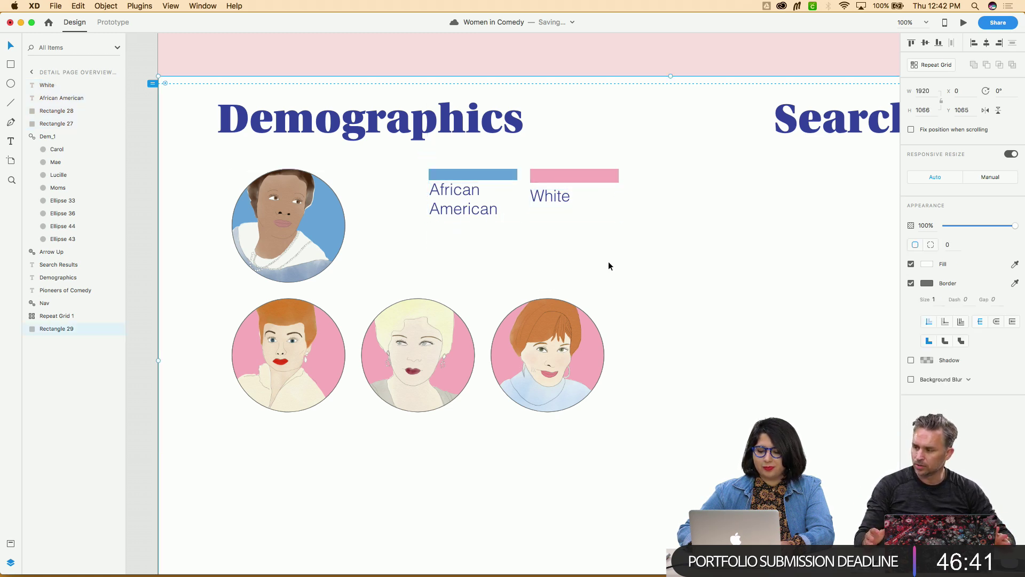
# Shrink the blue legend bar to 112 × 13 and replace the pink bar with a copy of it at X 675, Y 1239
pyautogui.click(511, 173)
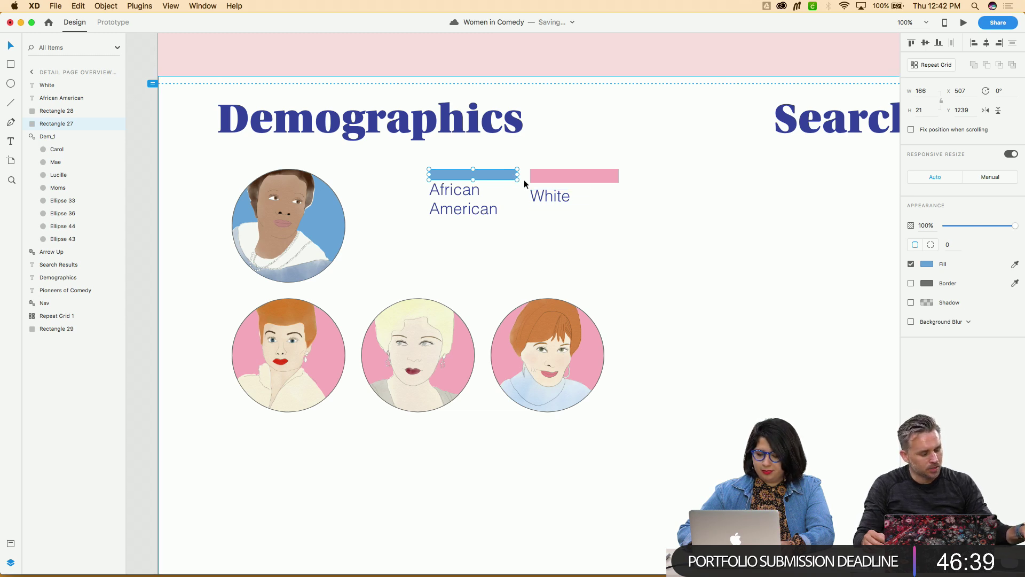
pyautogui.moveTo(517, 179); pyautogui.dragTo(558, 172)
pyautogui.click(567, 178)
pyautogui.press('Delete')
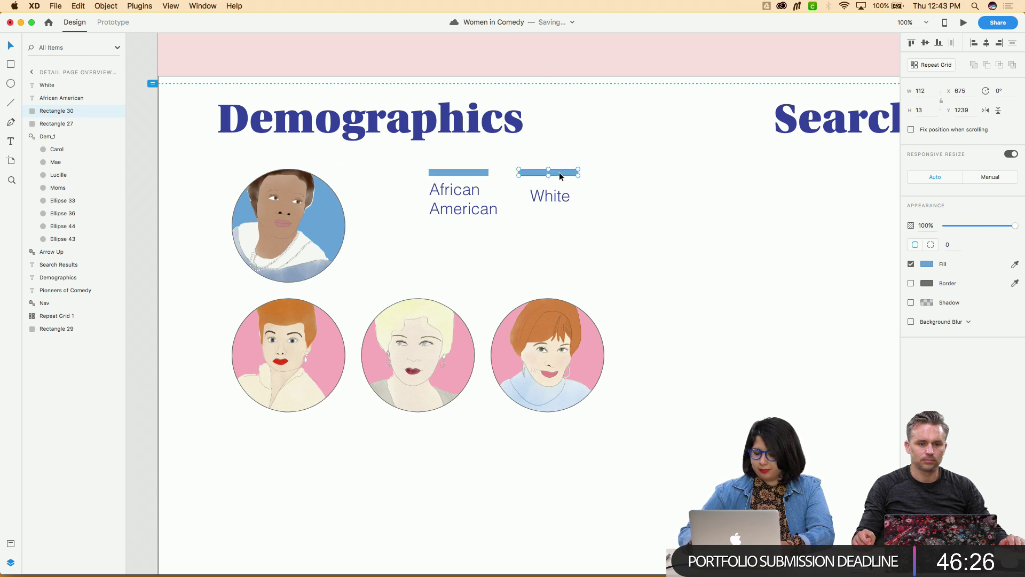
# Fill the copied legend bar with the pink sampled from the background of Carol's demographics portrait
pyautogui.click(1014, 266)
pyautogui.click(591, 375)
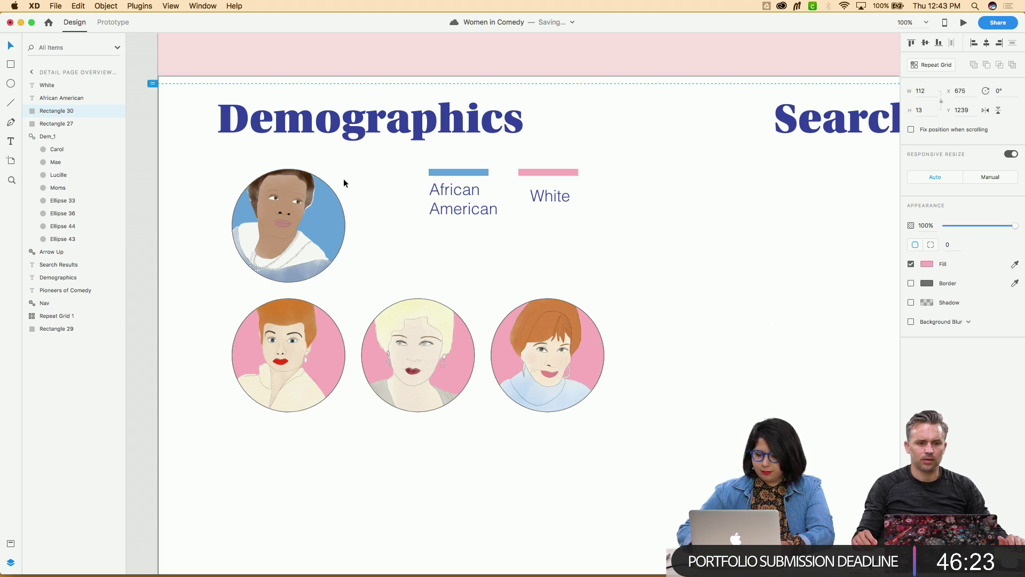
pyautogui.click(222, 220)
# Import Data - WIC - Pioneers.png from the Charts folder into the section below the Pioneers of Comedy portraits
pyautogui.hscroll(3, 243, 288)
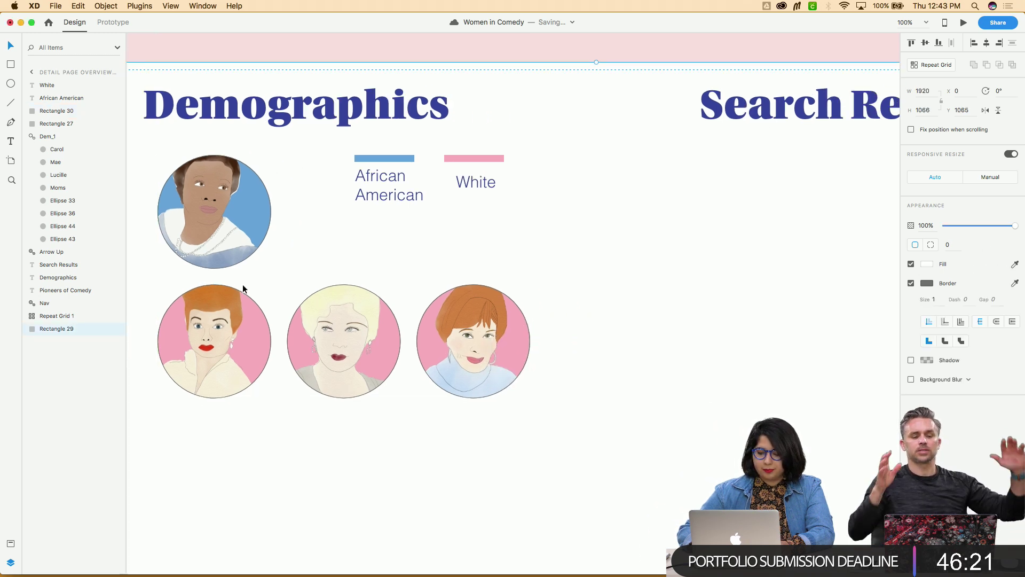
pyautogui.scroll(3, 243, 288)
pyautogui.scroll(-2, 243, 289)
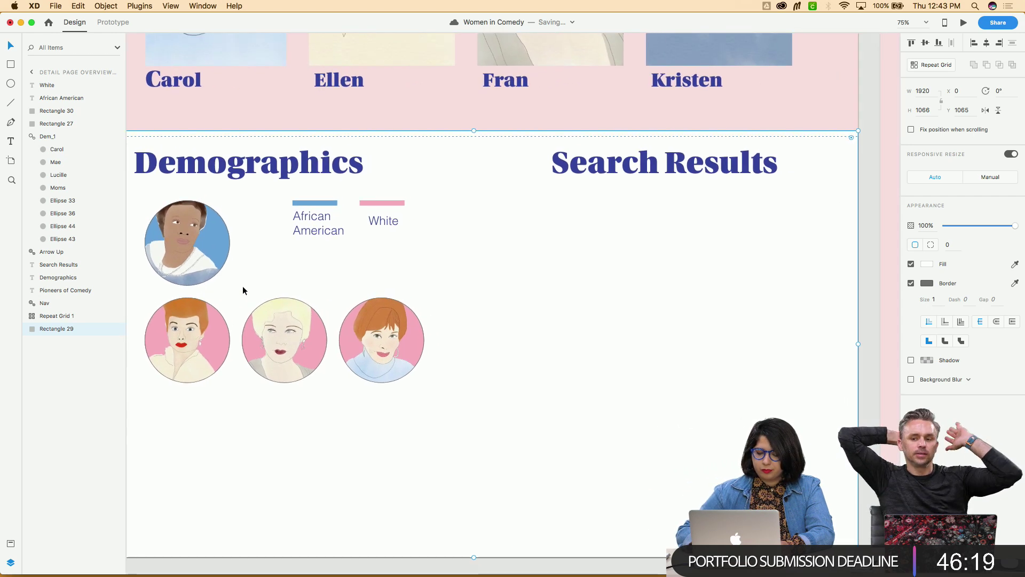
pyautogui.click(437, 570)
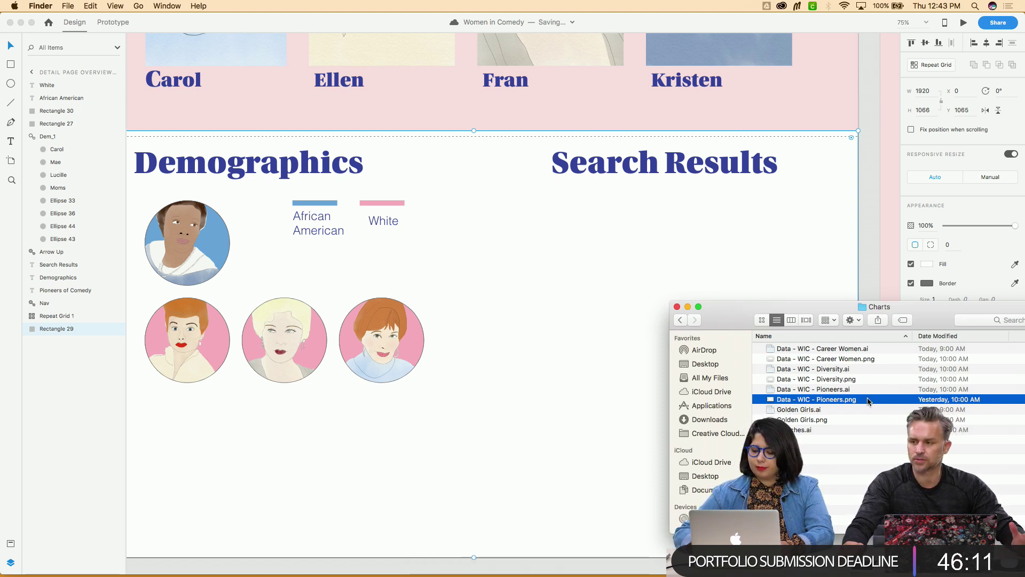
pyautogui.moveTo(868, 402); pyautogui.dragTo(886, 385)
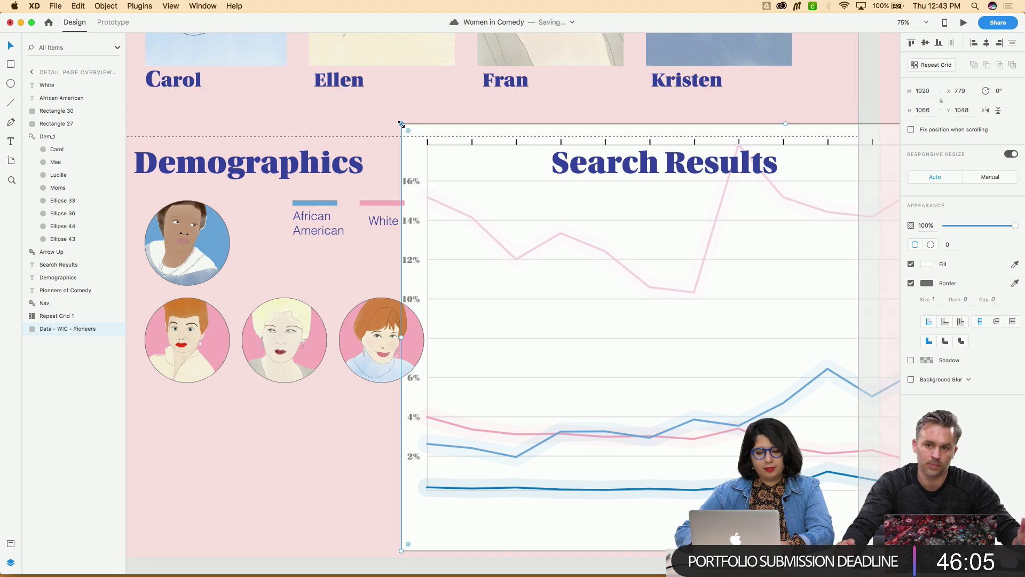
# Scale the Pioneers chart down to 1035 × 575 and place it under Search Results at X 885, Y 1352
pyautogui.moveTo(401, 124); pyautogui.dragTo(646, 313)
pyautogui.moveTo(780, 394); pyautogui.dragTo(510, 322)
pyautogui.moveTo(426, 236); pyautogui.dragTo(444, 245)
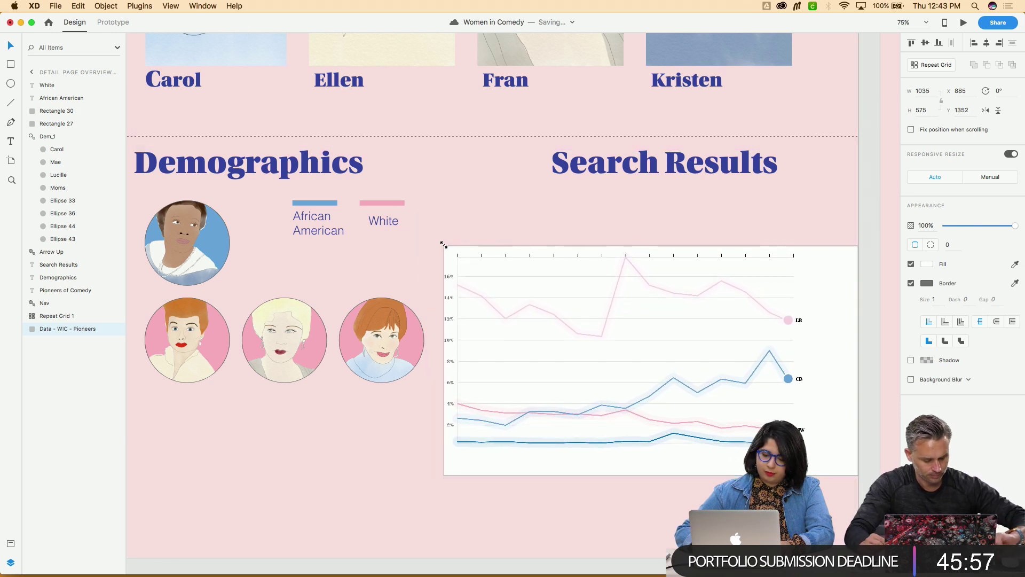
pyautogui.click(457, 200)
# Draw a 1920 × 1065 white rectangle at X 0, Y 1066 on the Pioneers of Comedy page and place it behind all other layers
pyautogui.press('super+0')
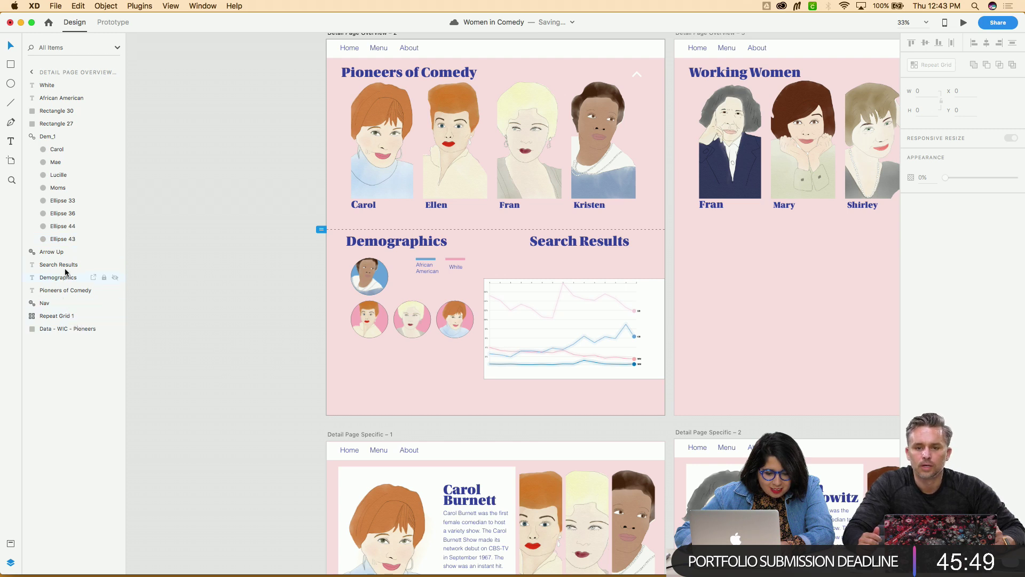
pyautogui.click(57, 111)
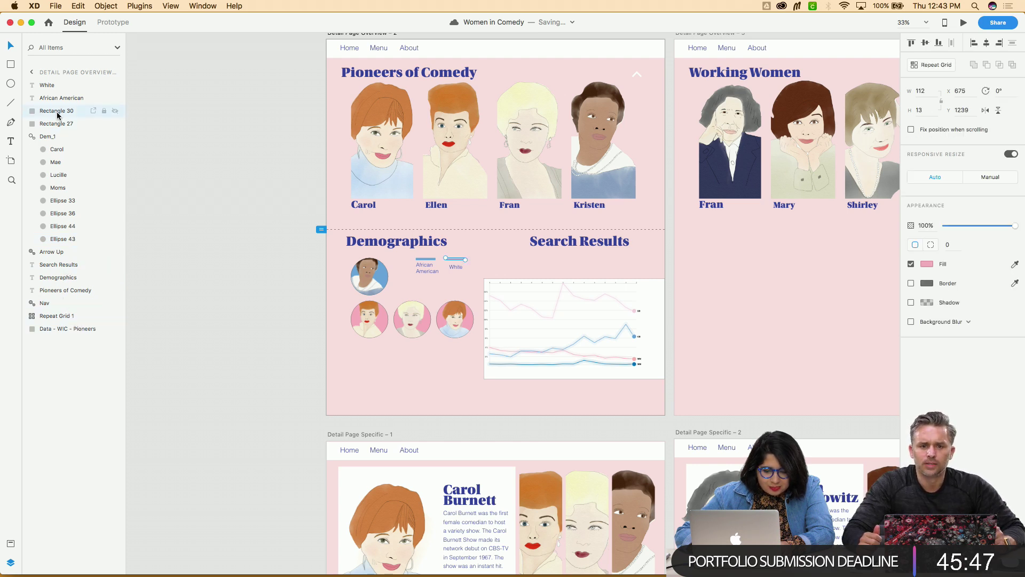
pyautogui.click(211, 305)
pyautogui.click(11, 64)
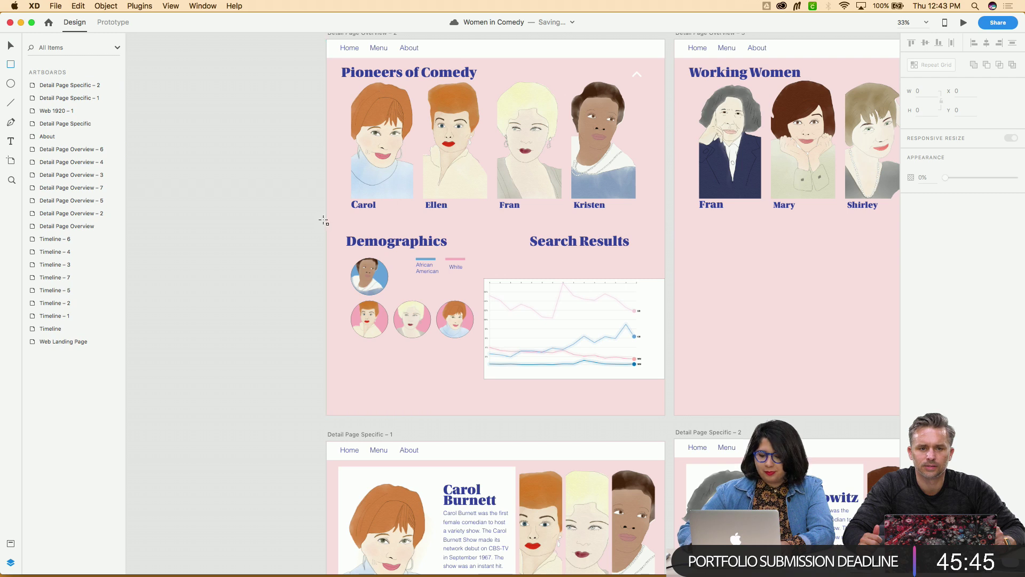
pyautogui.moveTo(326, 229)
pyautogui.mouseDown()
pyautogui.moveTo(527, 367)
pyautogui.moveTo(672, 421)
pyautogui.mouseUp()
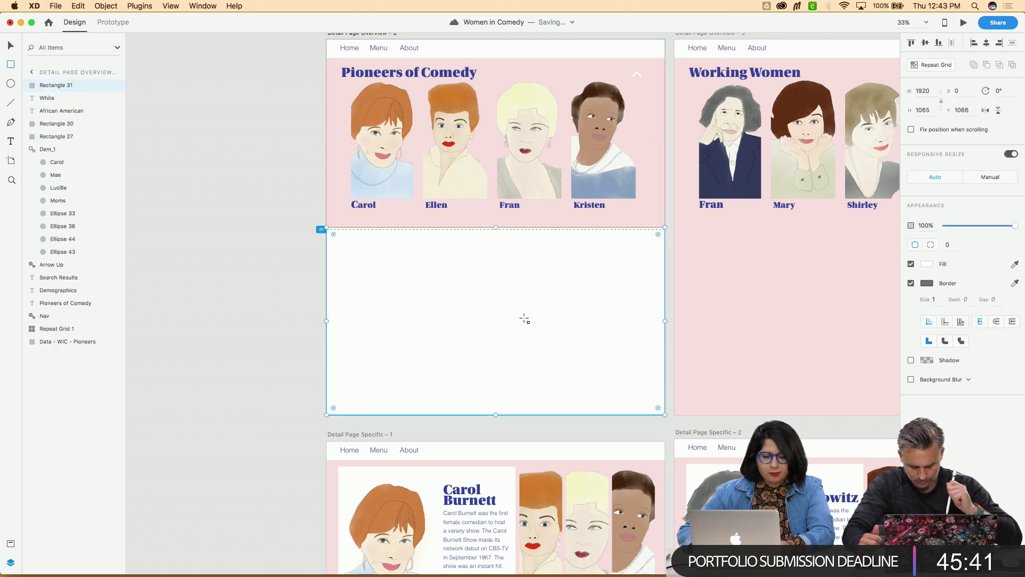
pyautogui.moveTo(32, 87); pyautogui.dragTo(44, 347)
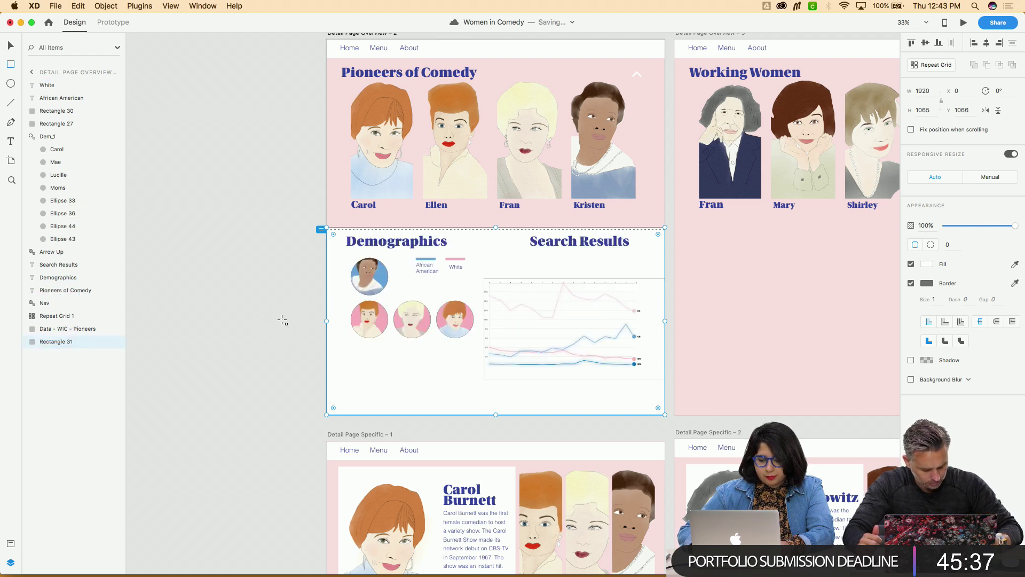
pyautogui.click(174, 308)
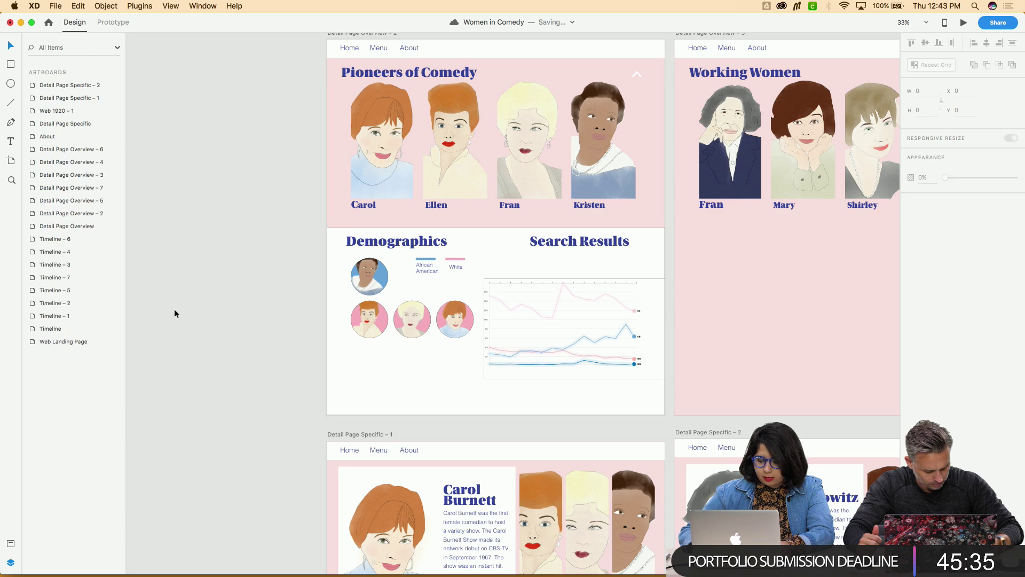
# Scale the Search Results chart down to 978 × 543 and place it at X 931, Y 1352
pyautogui.press('super+equal')
pyautogui.press('super+equal')
pyautogui.hscroll(2, 175, 308)
pyautogui.scroll(-1, 175, 309)
pyautogui.click(386, 341)
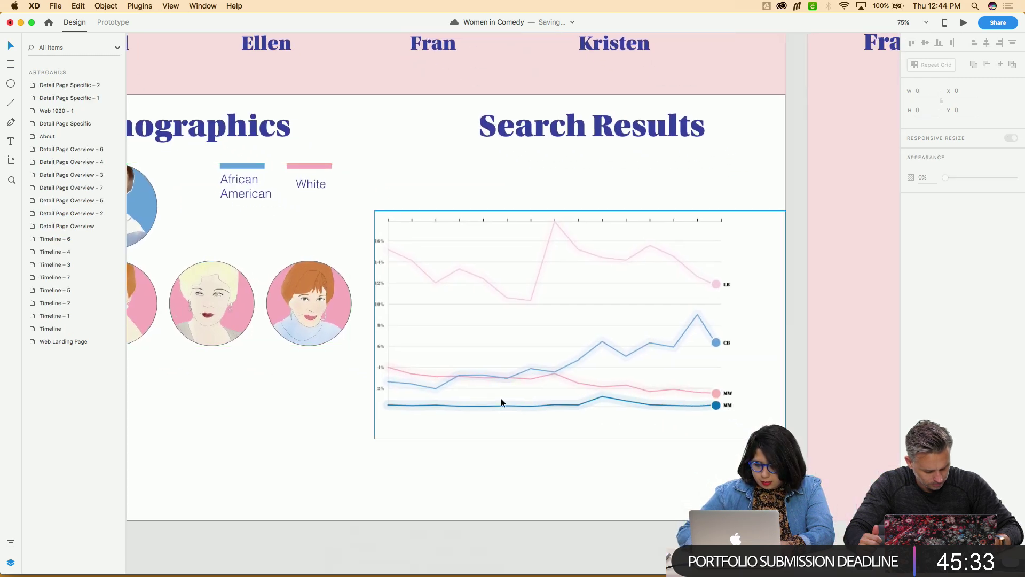
pyautogui.moveTo(785, 439); pyautogui.dragTo(770, 428)
pyautogui.moveTo(708, 393); pyautogui.dragTo(720, 391)
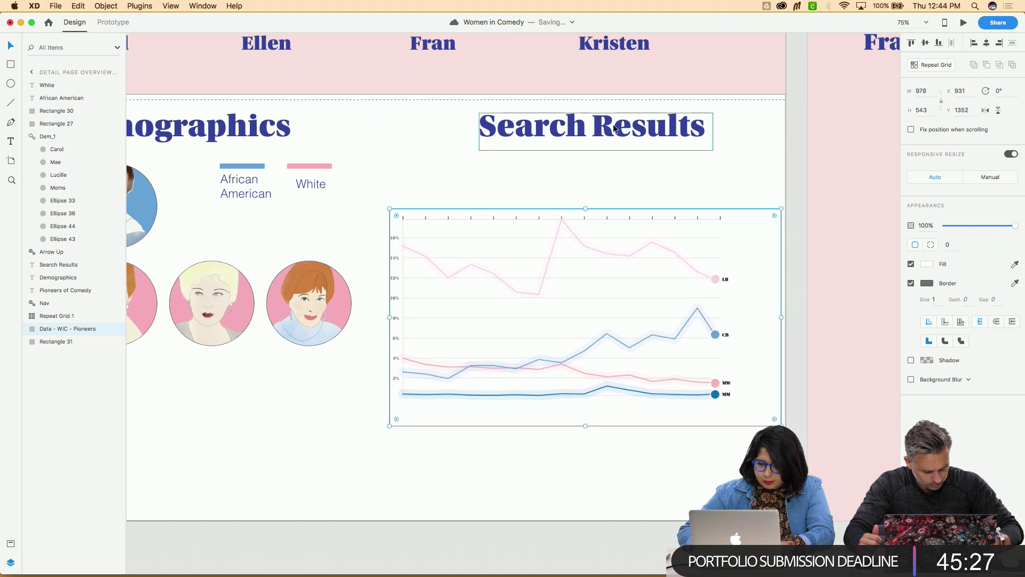
# Move the Search Results heading to X 931, Y 1106, aligned with the chart's left edge
pyautogui.moveTo(612, 130); pyautogui.dragTo(521, 130)
pyautogui.click(521, 167)
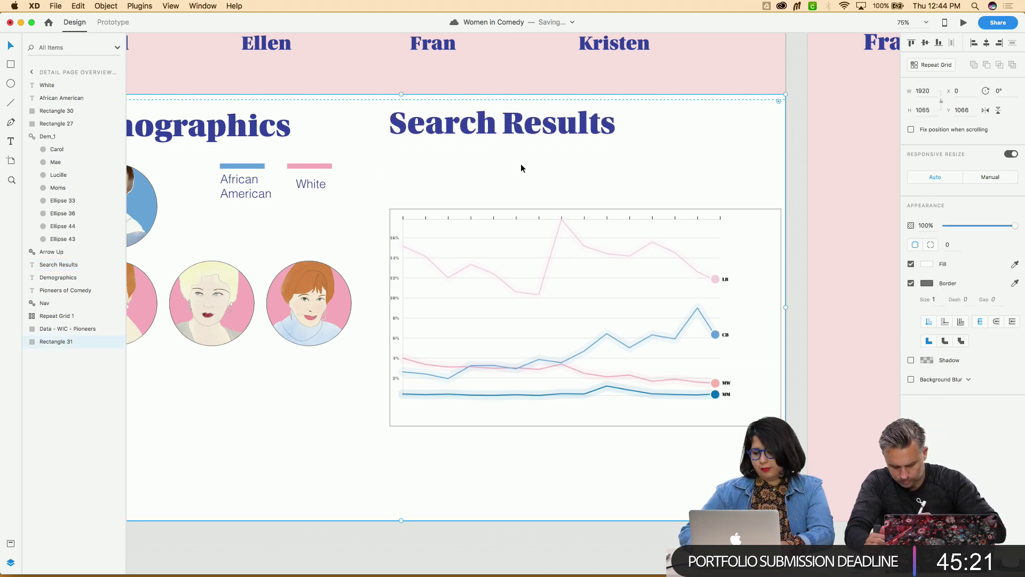
pyautogui.press('super+minus')
pyautogui.press('super+minus')
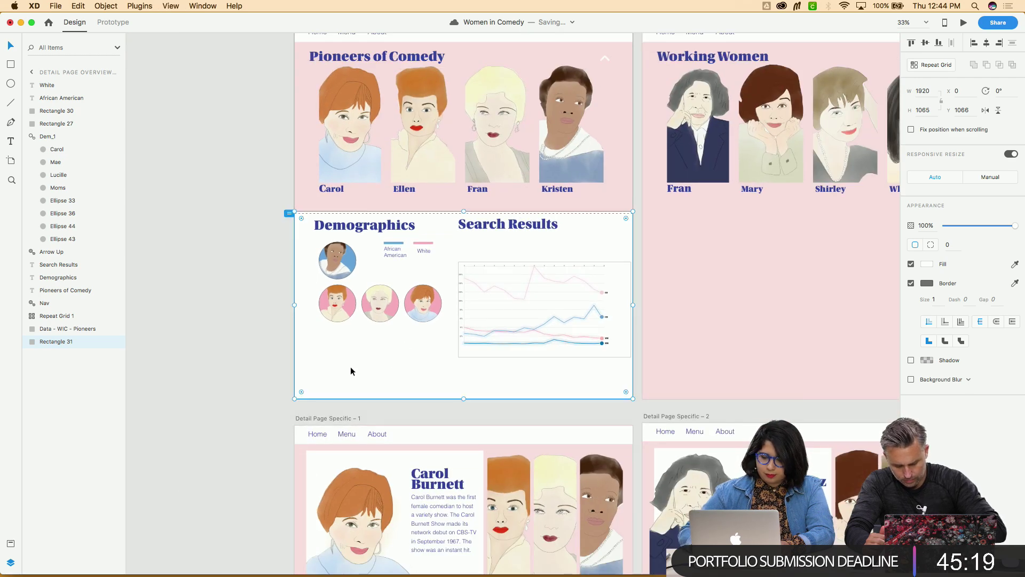
pyautogui.click(255, 394)
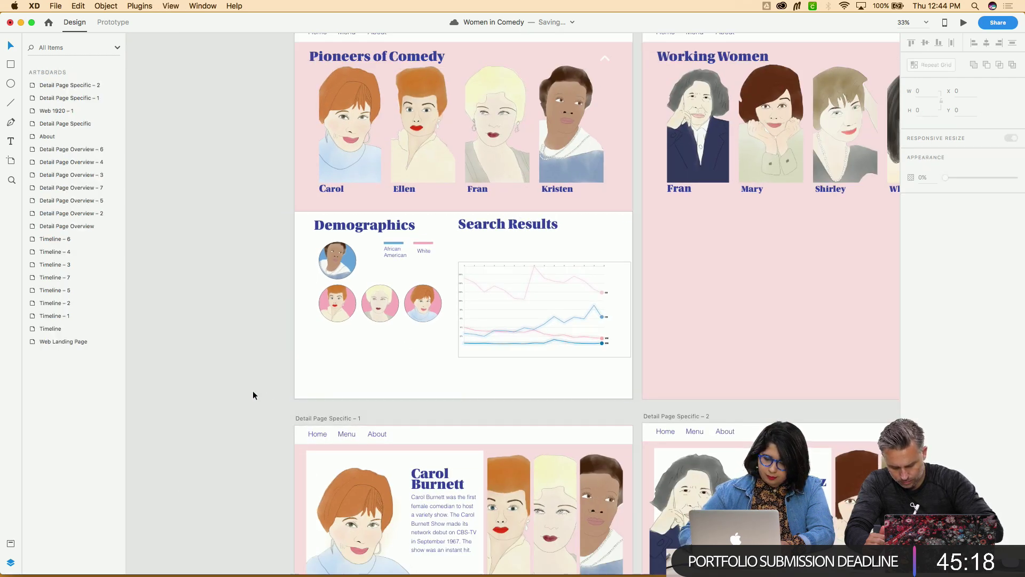
pyautogui.press('super+equal')
pyautogui.press('super+equal')
pyautogui.press('super+equal')
pyautogui.press('super+equal')
pyautogui.press('super+equal')
pyautogui.click(348, 349)
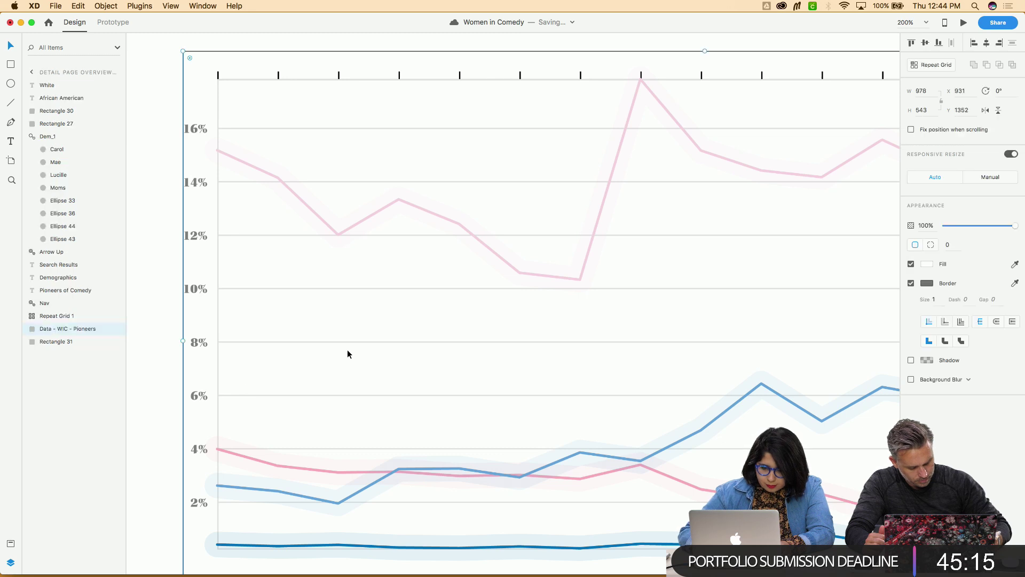
pyautogui.press('BackSpace')
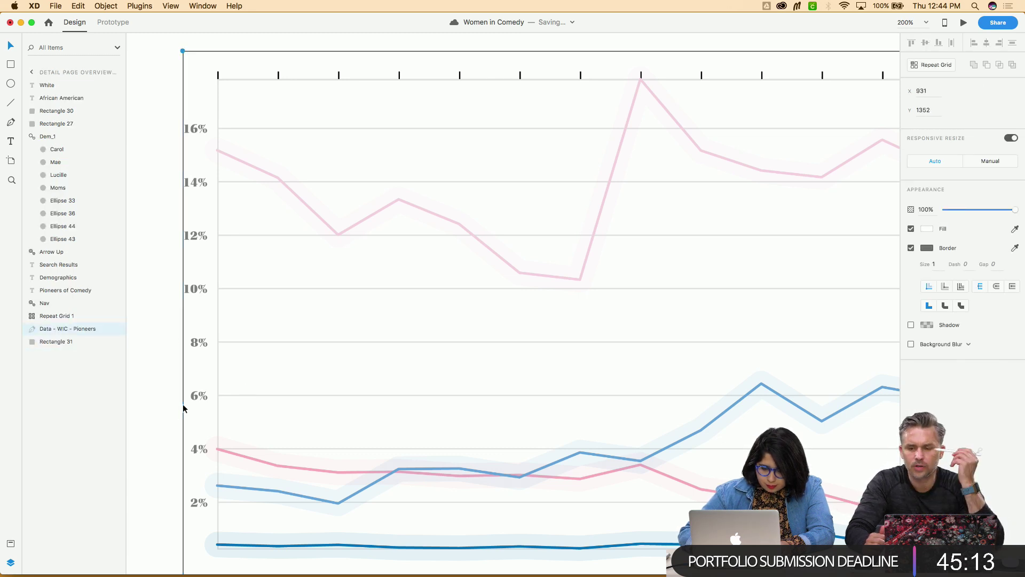
pyautogui.press('super+z')
pyautogui.press('super+minus')
pyautogui.press('super+minus')
pyautogui.press('super+minus')
pyautogui.press('super+minus')
pyautogui.press('super+minus')
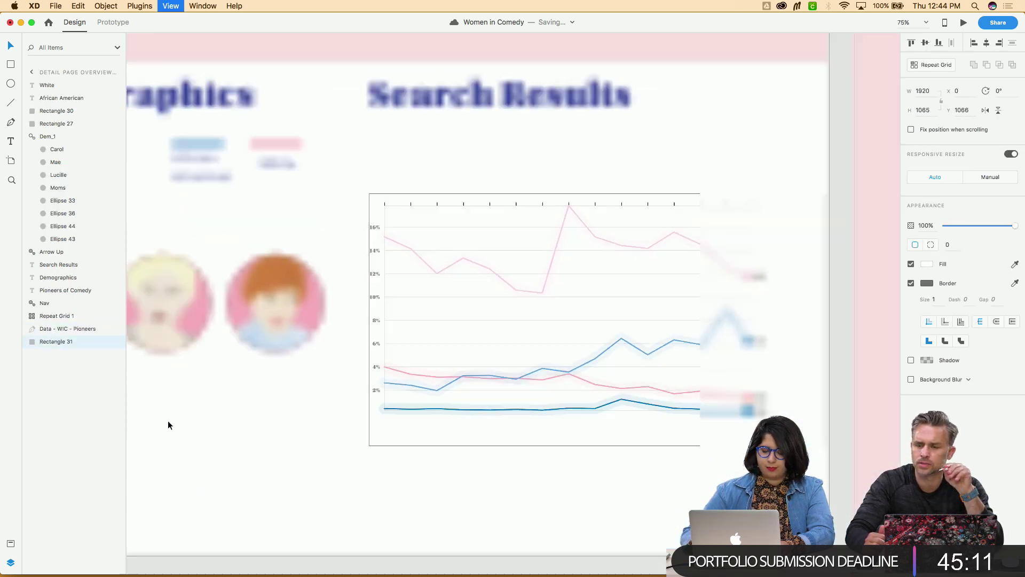
# Shift the Pioneers chart to X 902 at the same height beneath the Search Results heading
pyautogui.scroll(2, 168, 421)
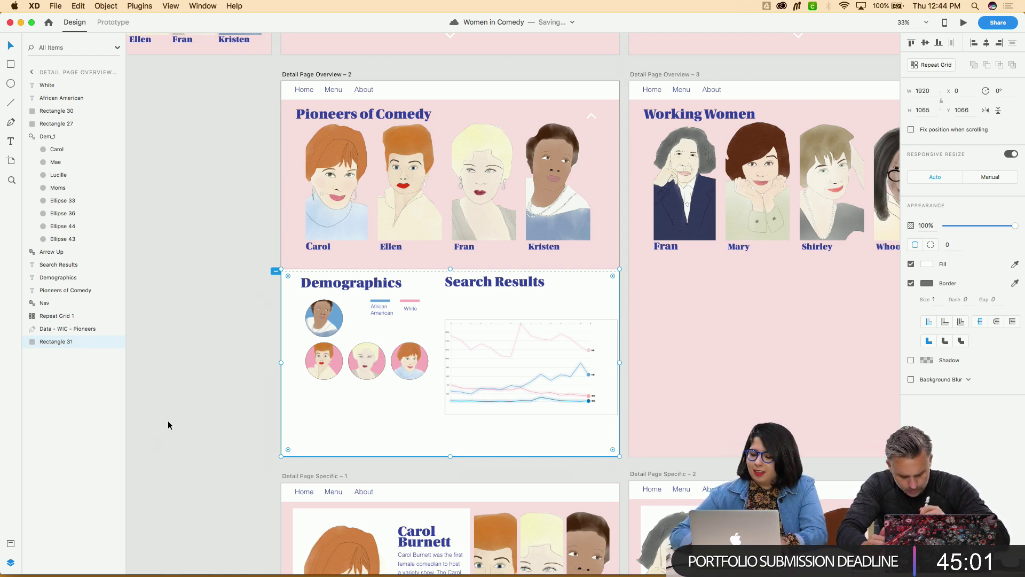
pyautogui.click(231, 447)
pyautogui.hscroll(3, 231, 447)
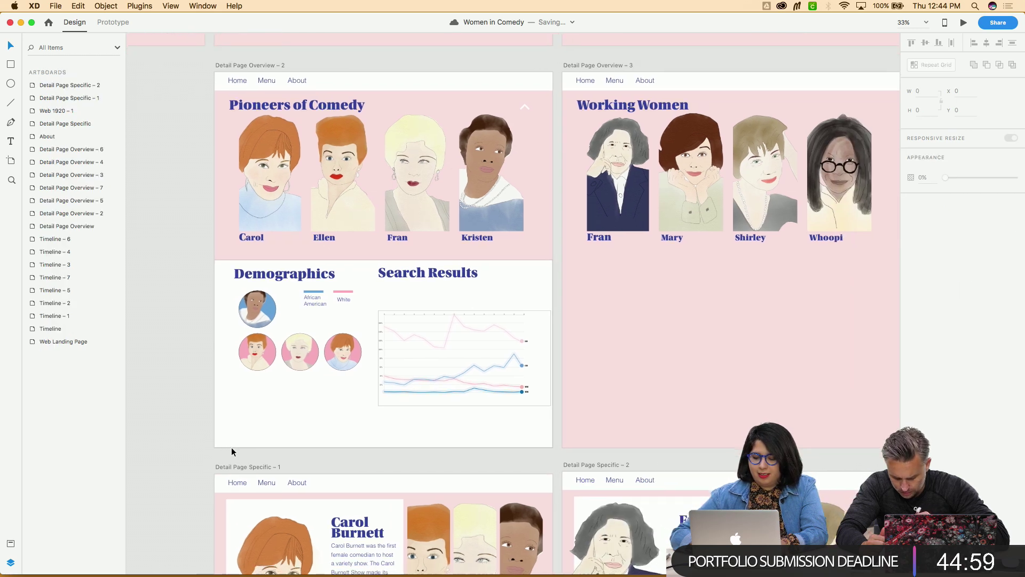
pyautogui.click(305, 417)
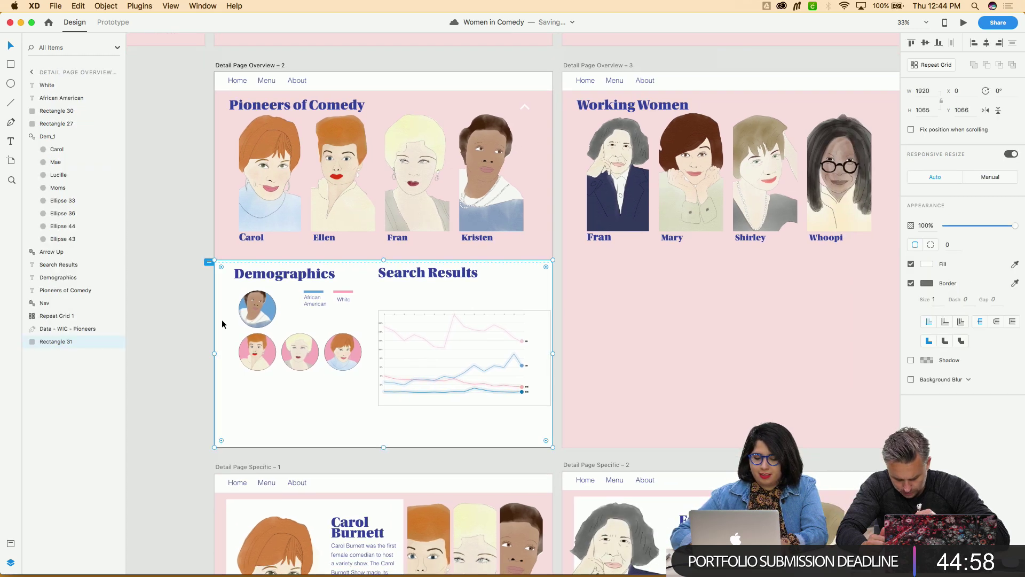
pyautogui.click(162, 356)
pyautogui.hscroll(3, 162, 357)
pyautogui.press('super+minus')
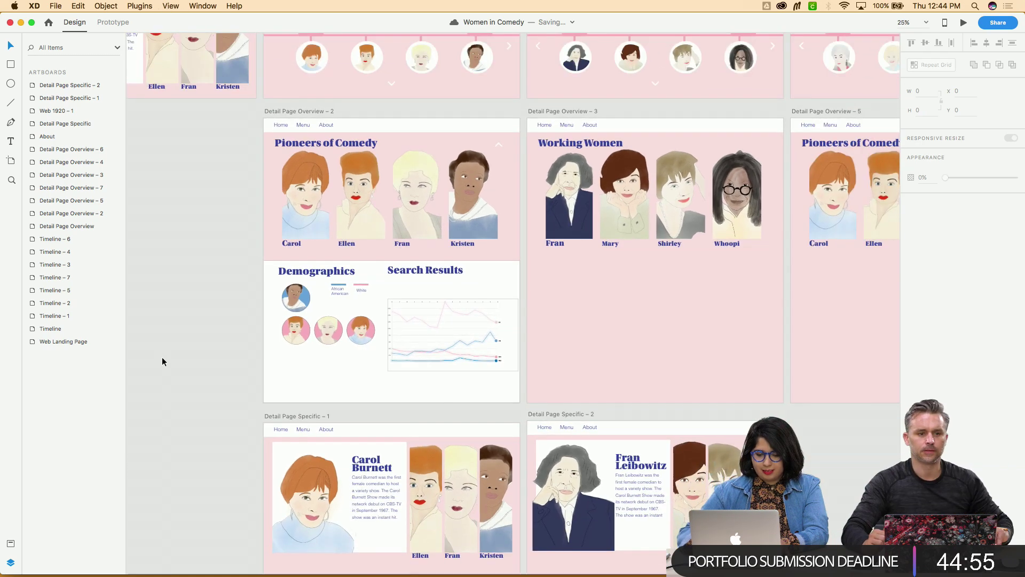
pyautogui.click(420, 326)
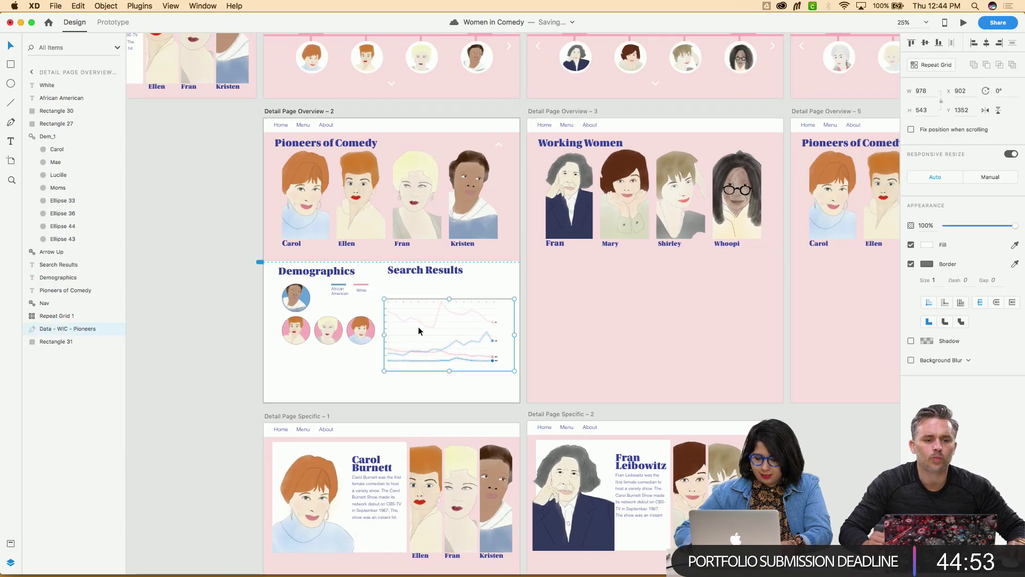
pyautogui.click(422, 273)
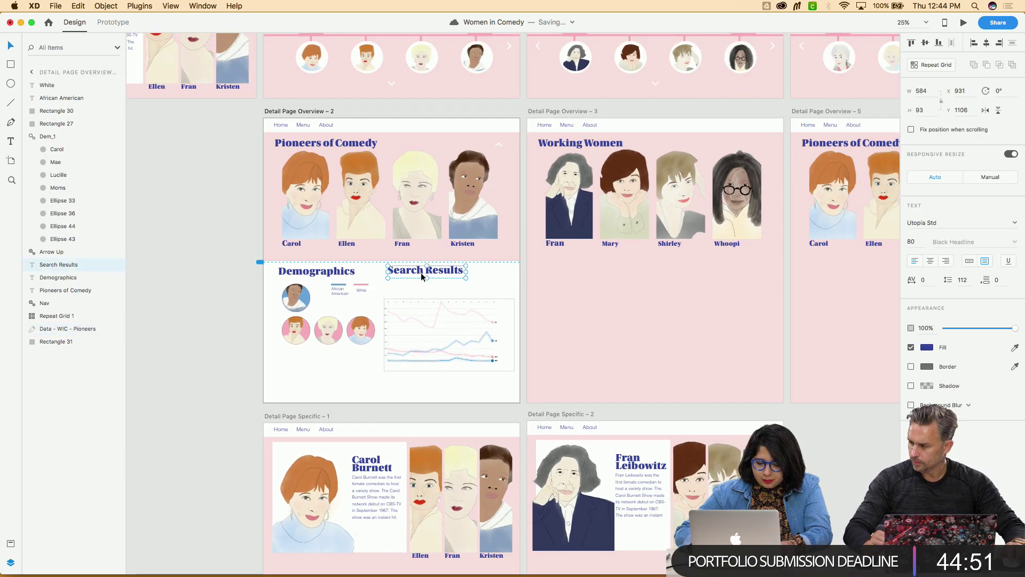
pyautogui.click(408, 288)
pyautogui.click(217, 303)
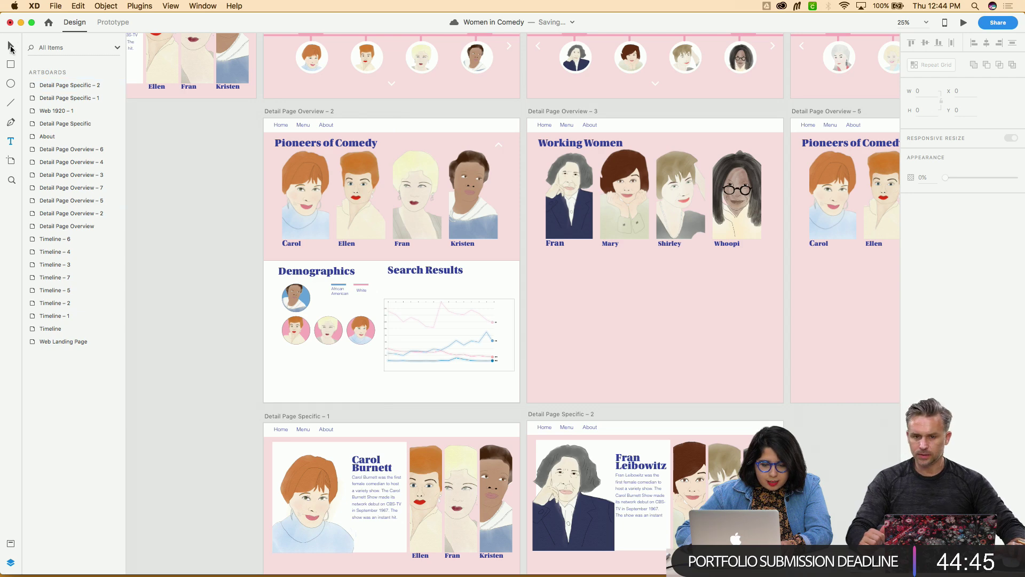
pyautogui.press('super+equal')
pyautogui.press('super+equal')
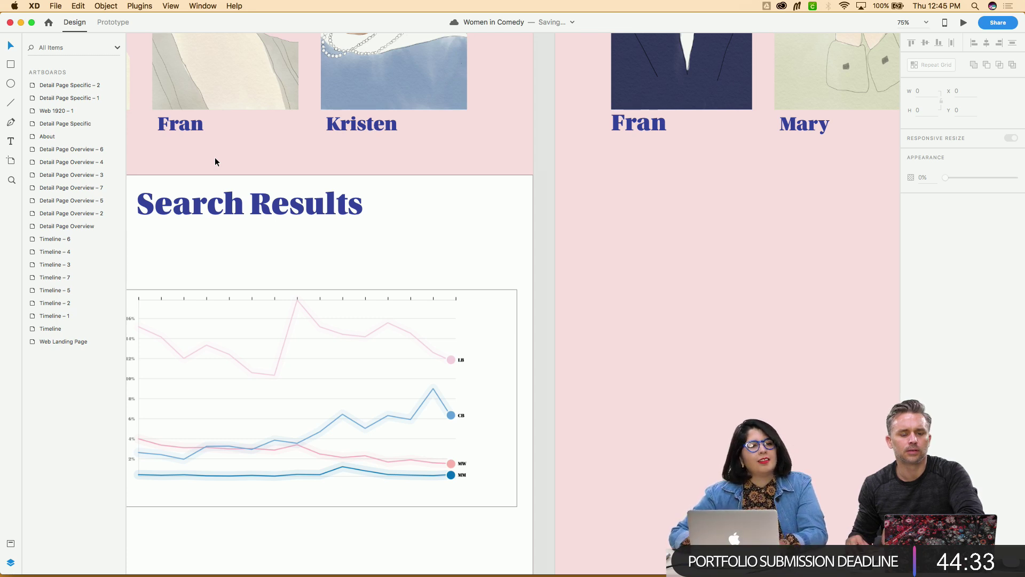
pyautogui.scroll(-1, 216, 158)
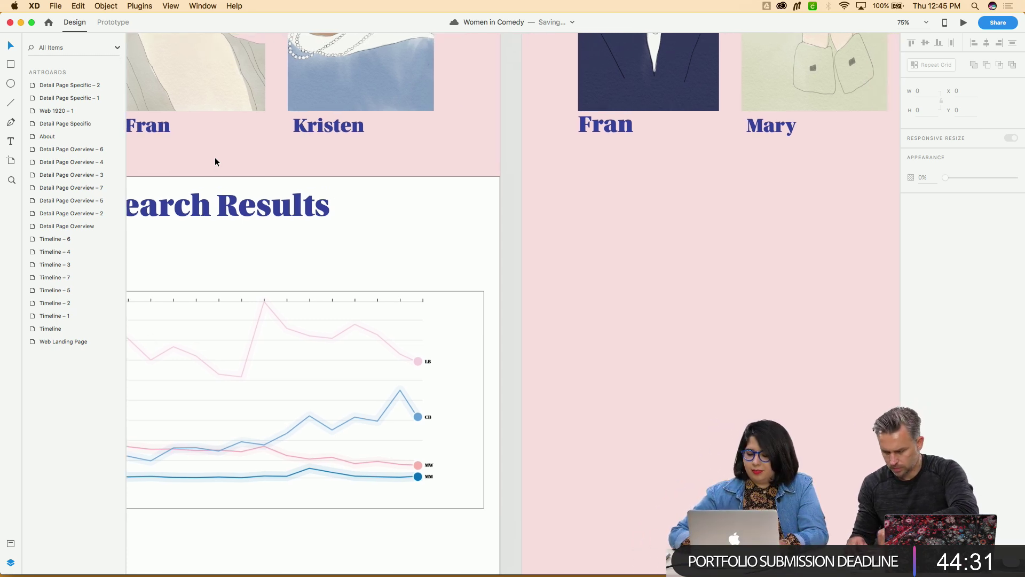
pyautogui.press('super+minus')
pyautogui.press('super+minus')
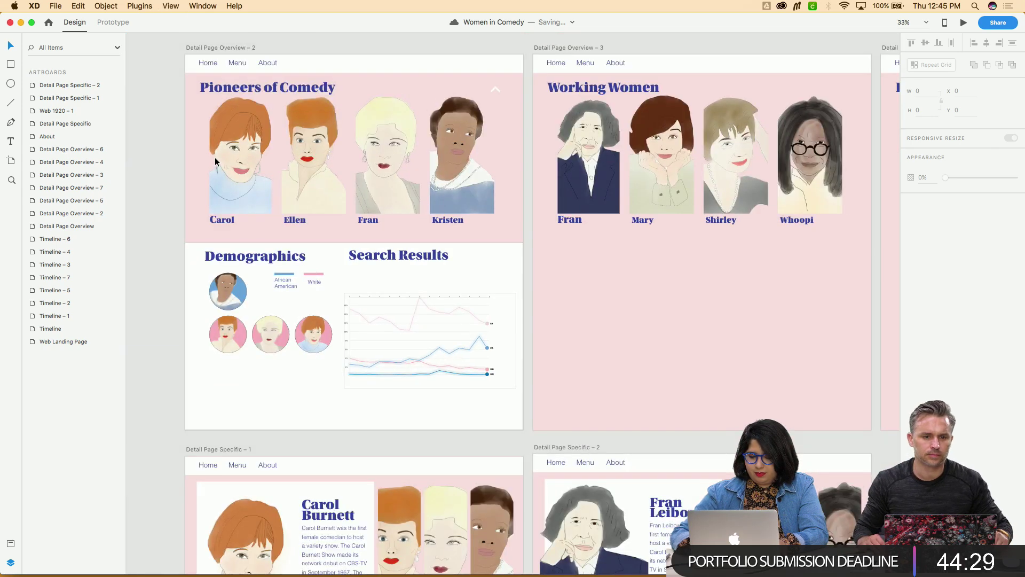
pyautogui.click(211, 321)
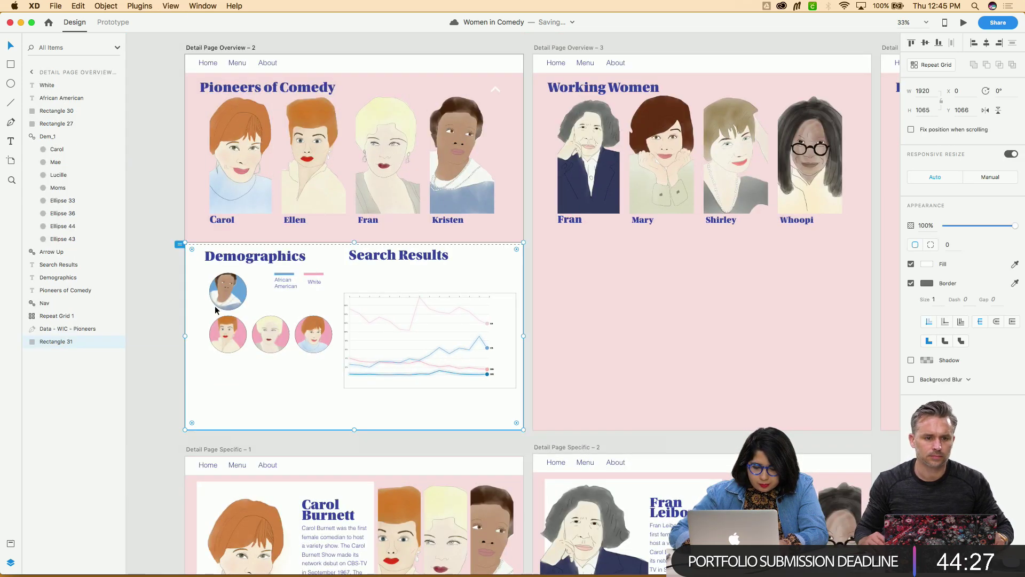
pyautogui.keyDown('shift'); pyautogui.click(234, 262); pyautogui.keyUp('shift')
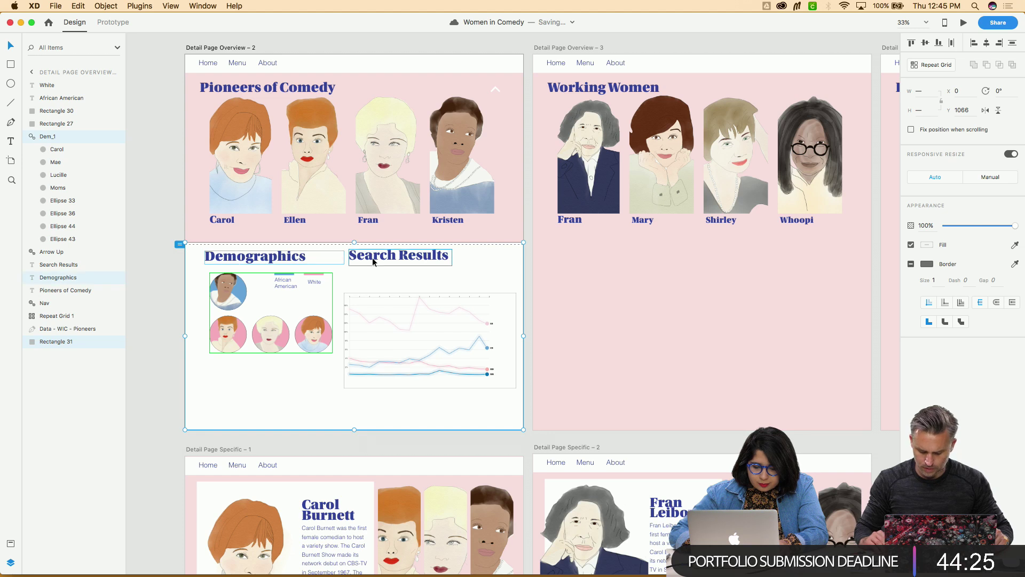
pyautogui.keyDown('shift'); pyautogui.click(374, 258); pyautogui.keyUp('shift')
pyautogui.keyDown('shift'); pyautogui.click(386, 328); pyautogui.keyUp('shift')
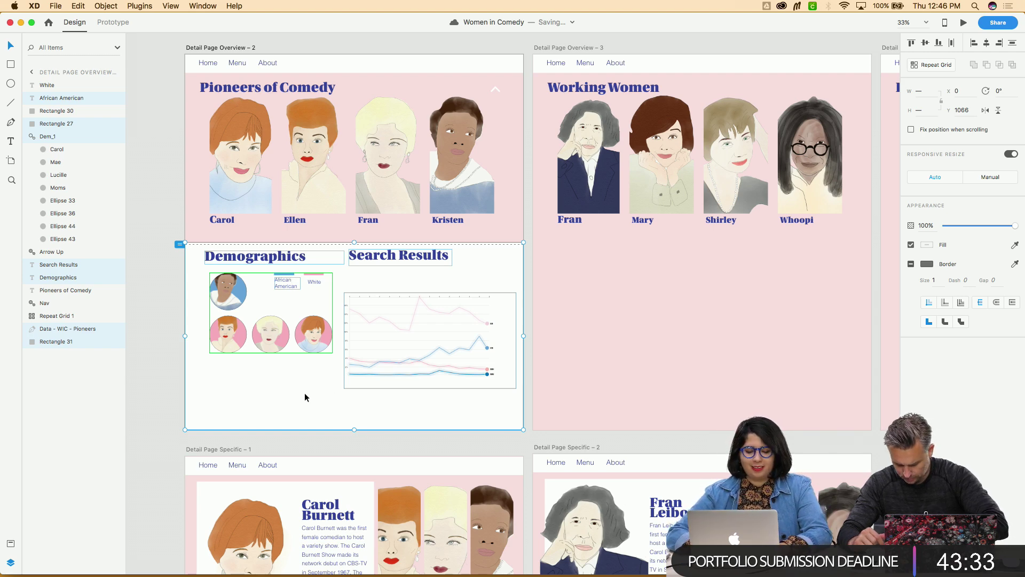
pyautogui.click(153, 332)
pyautogui.click(243, 328)
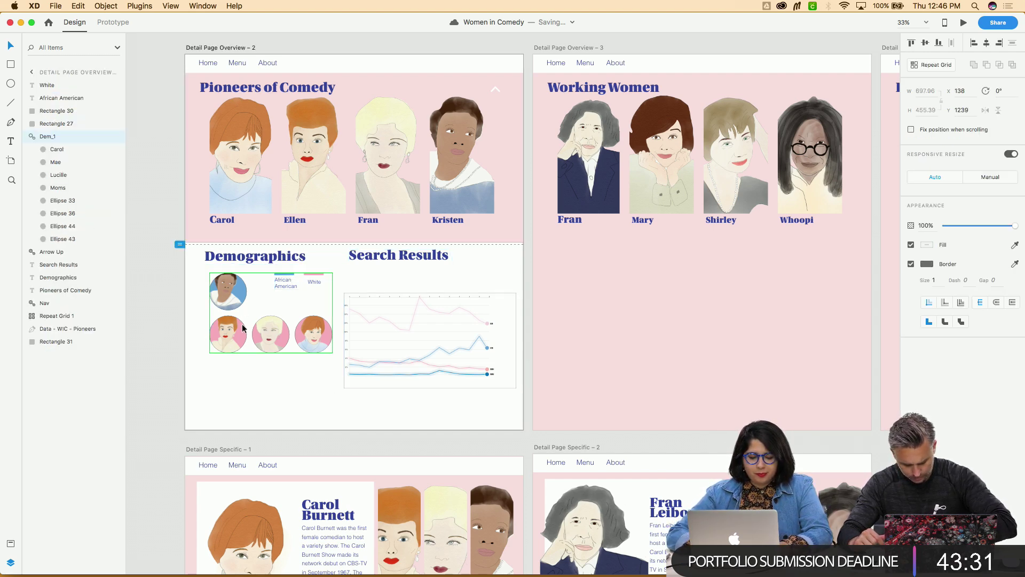
pyautogui.doubleClick(233, 334)
pyautogui.keyDown('shift'); pyautogui.click(233, 301); pyautogui.keyUp('shift')
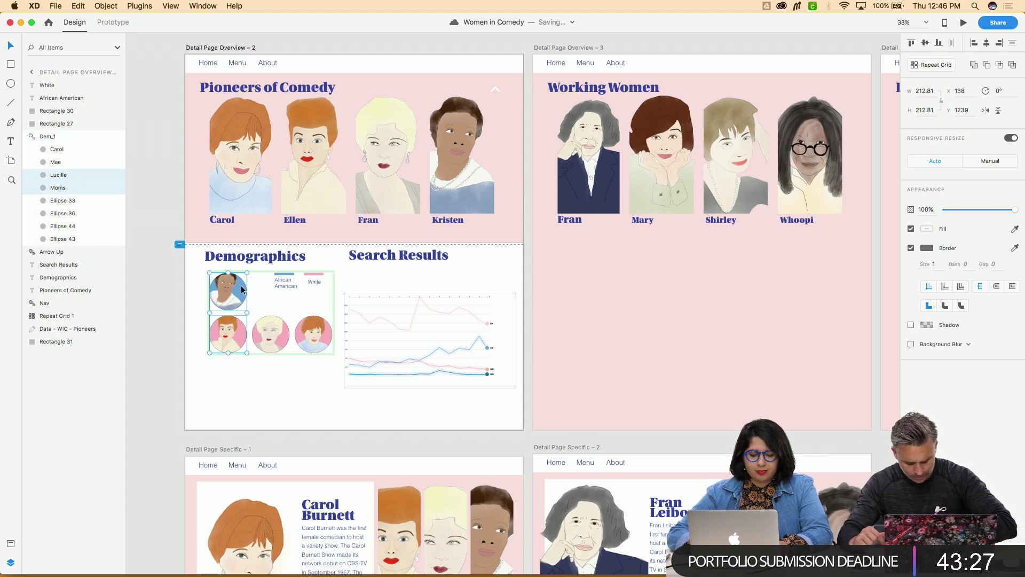
pyautogui.keyDown('shift'); pyautogui.click(277, 345); pyautogui.keyUp('shift')
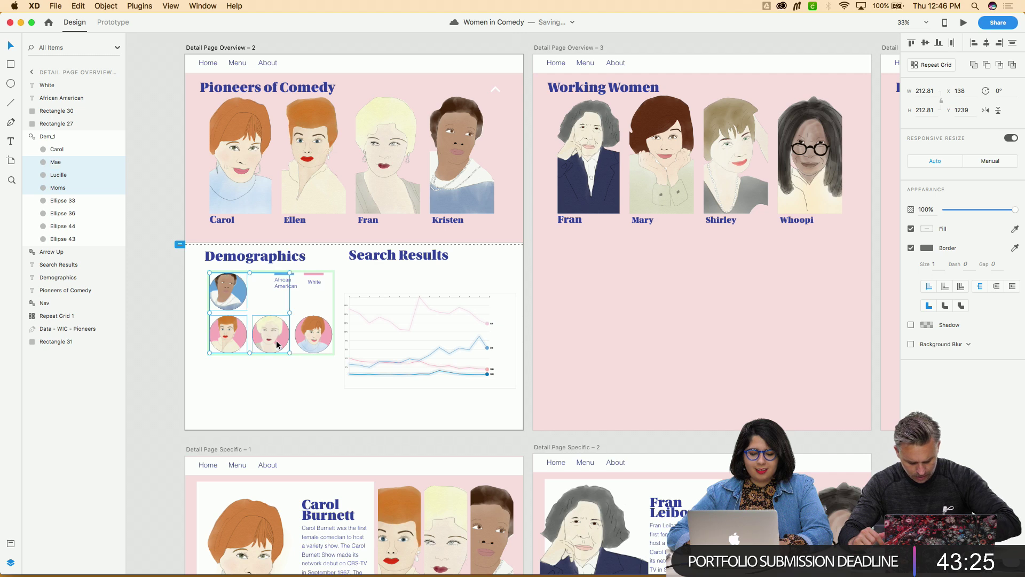
pyautogui.keyDown('shift'); pyautogui.click(283, 343); pyautogui.keyUp('shift')
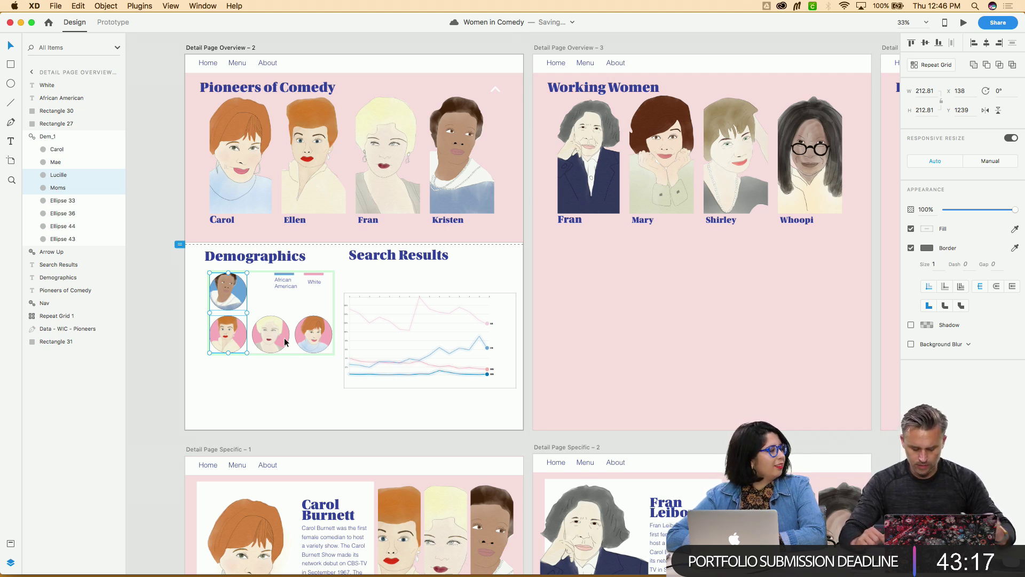
pyautogui.click(318, 401)
pyautogui.click(165, 358)
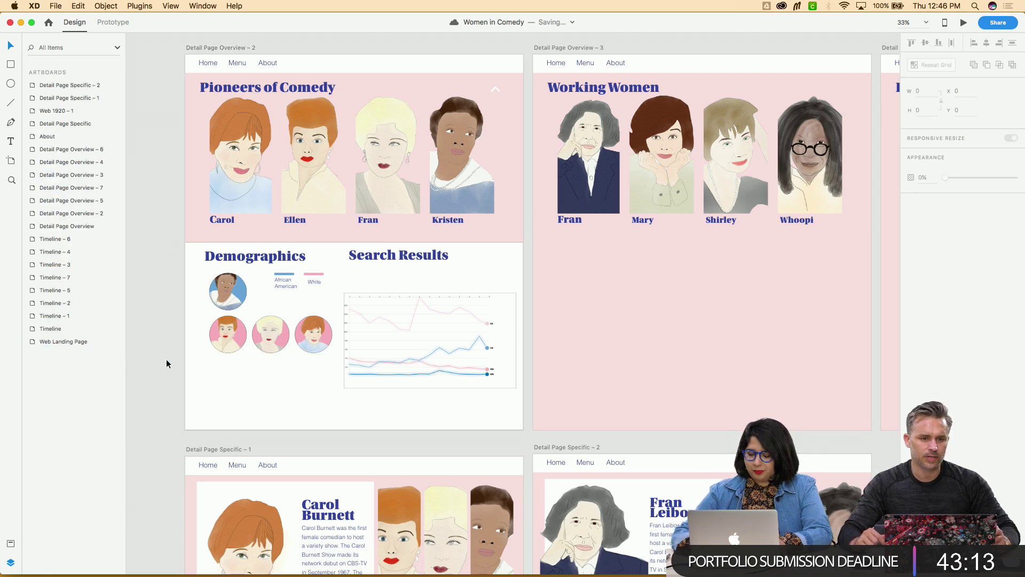
# Copy the Demographics heading from the Pioneers of Comedy page to the Working Women artboard, Detail Page Overview – 3, at X 111, Y 1113
pyautogui.press('super+minus')
pyautogui.hscroll(2, 166, 359)
pyautogui.hscroll(1, 167, 360)
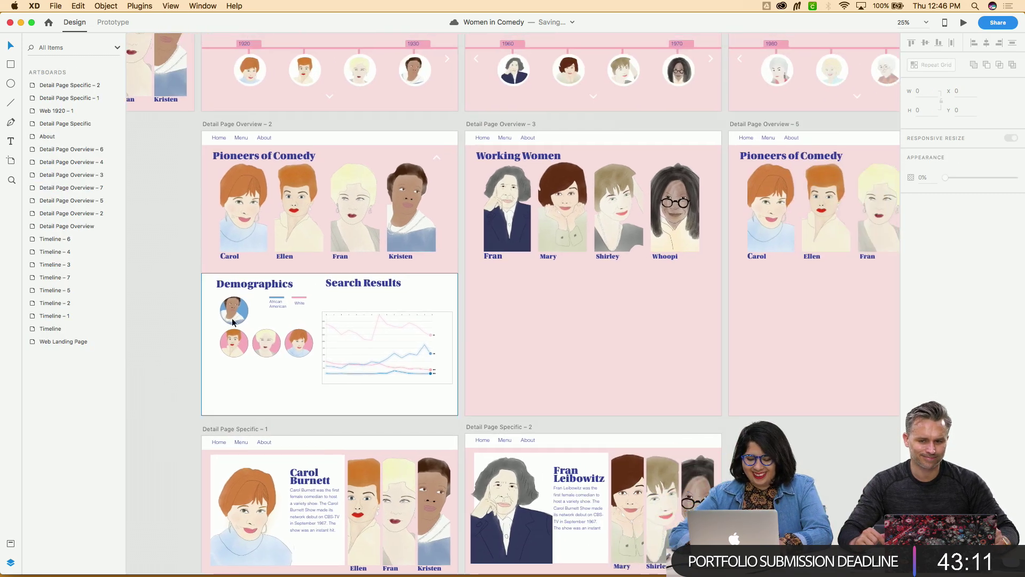
pyautogui.click(238, 292)
pyautogui.press('super+c')
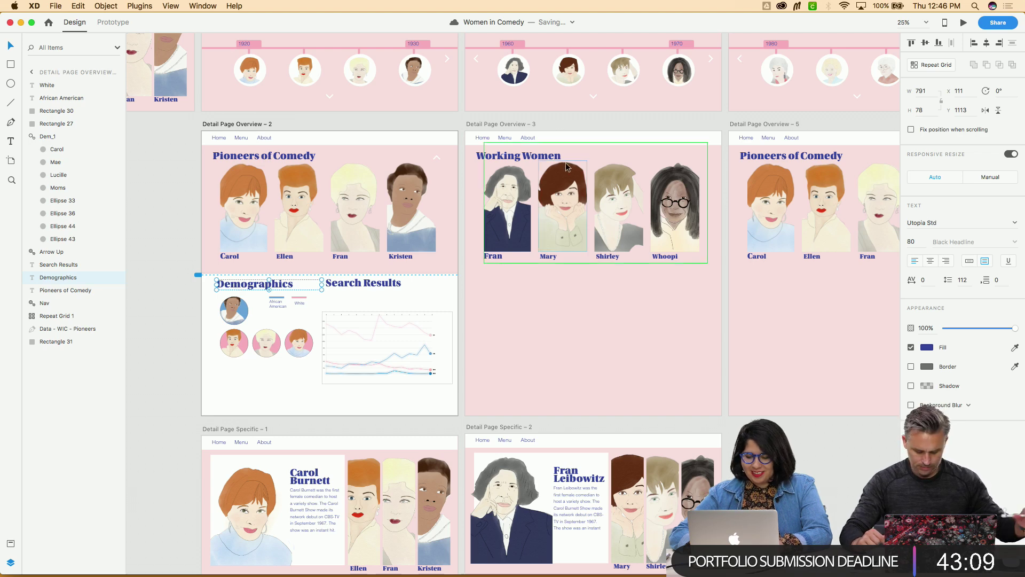
pyautogui.click(503, 124)
pyautogui.press('super+v')
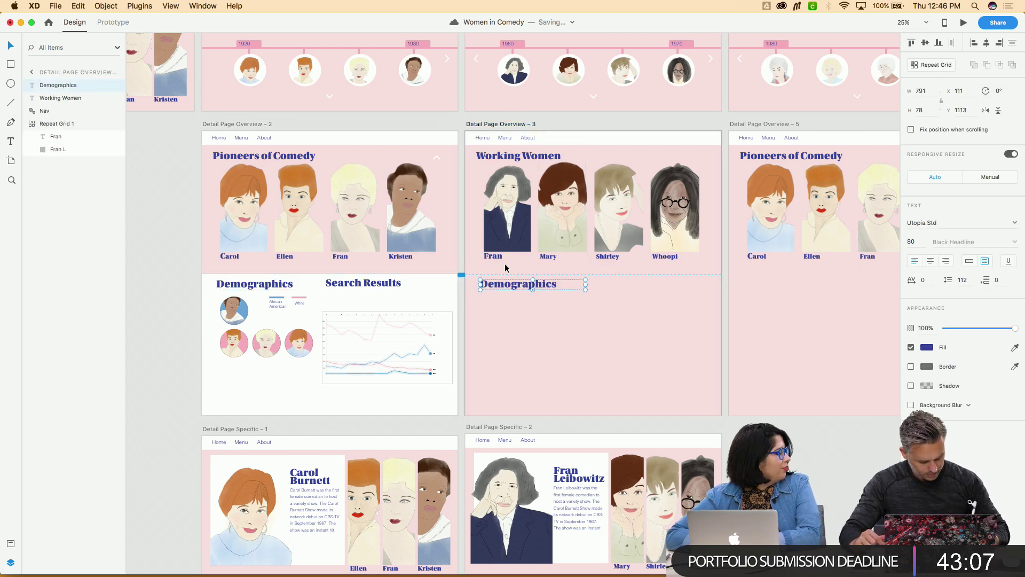
# Copy the white background rectangle from the Pioneers of Comedy page to the Working Women artboard, Detail Page Overview – 3, at the same position
pyautogui.click(524, 355)
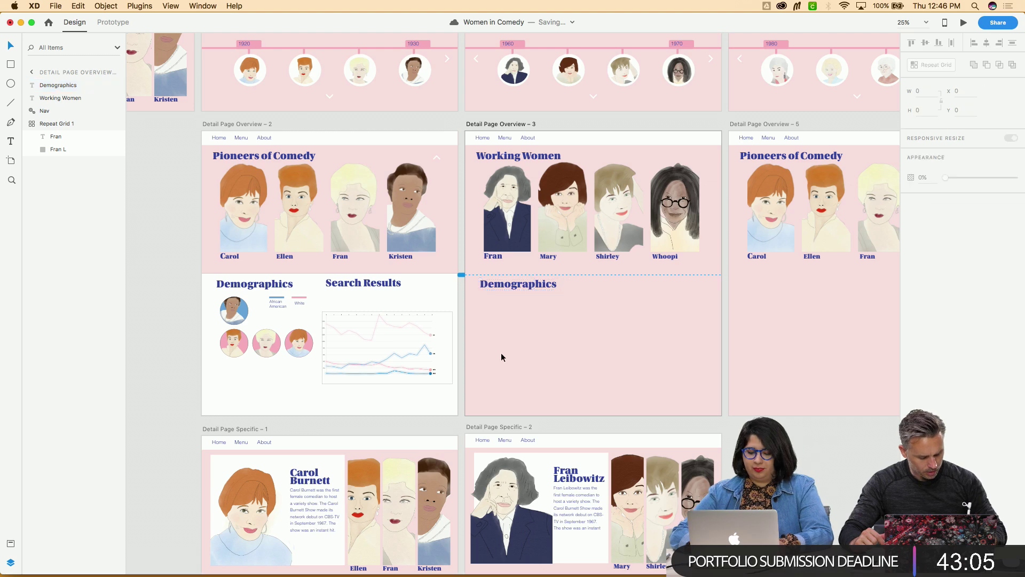
pyautogui.click(210, 337)
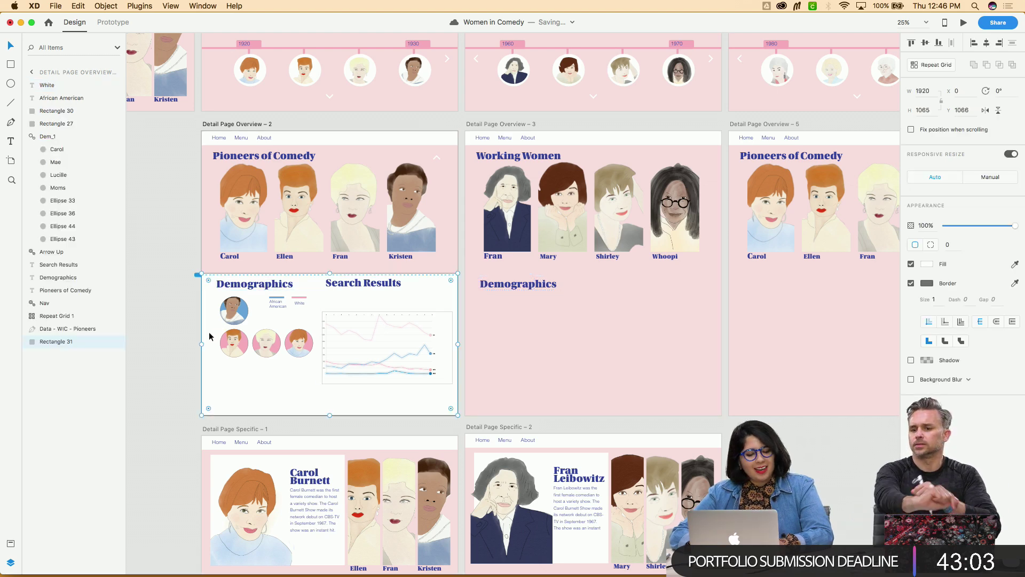
pyautogui.click(492, 124)
pyautogui.press('super+v')
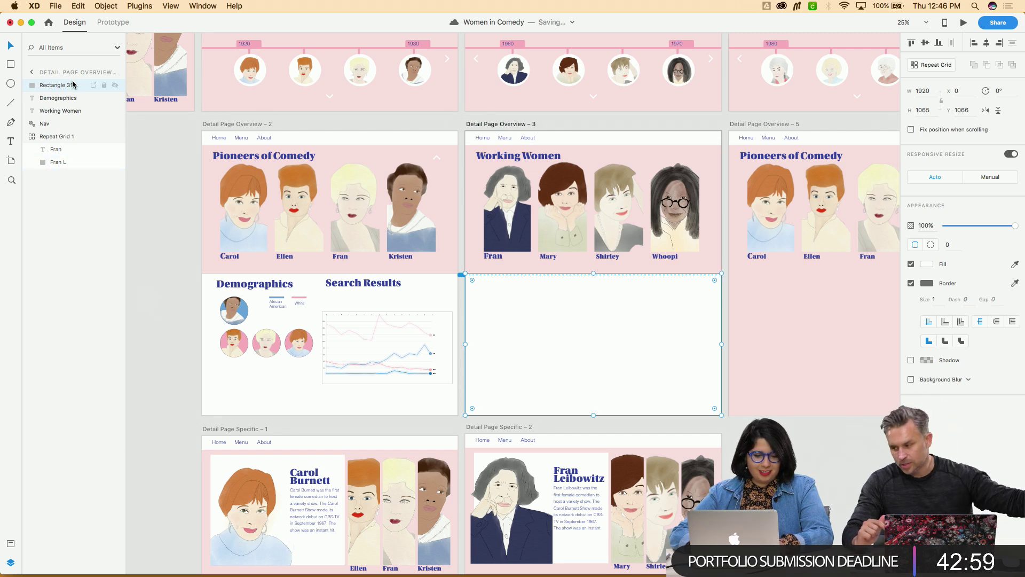
# Place the white rectangle behind the Demographics heading in the Working Women artboard's layer order
pyautogui.moveTo(72, 85); pyautogui.dragTo(134, 160)
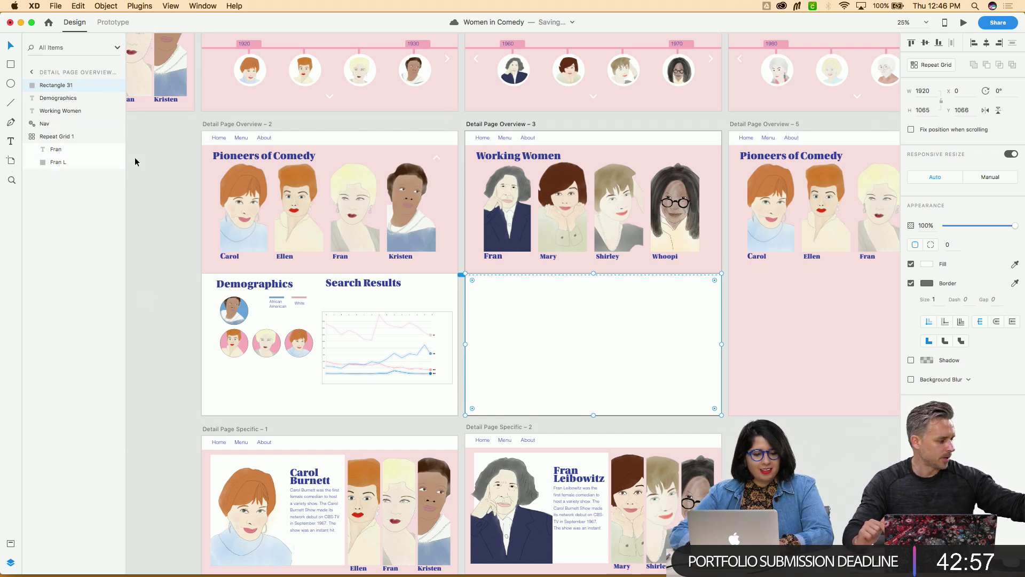
pyautogui.click(134, 161)
pyautogui.click(545, 361)
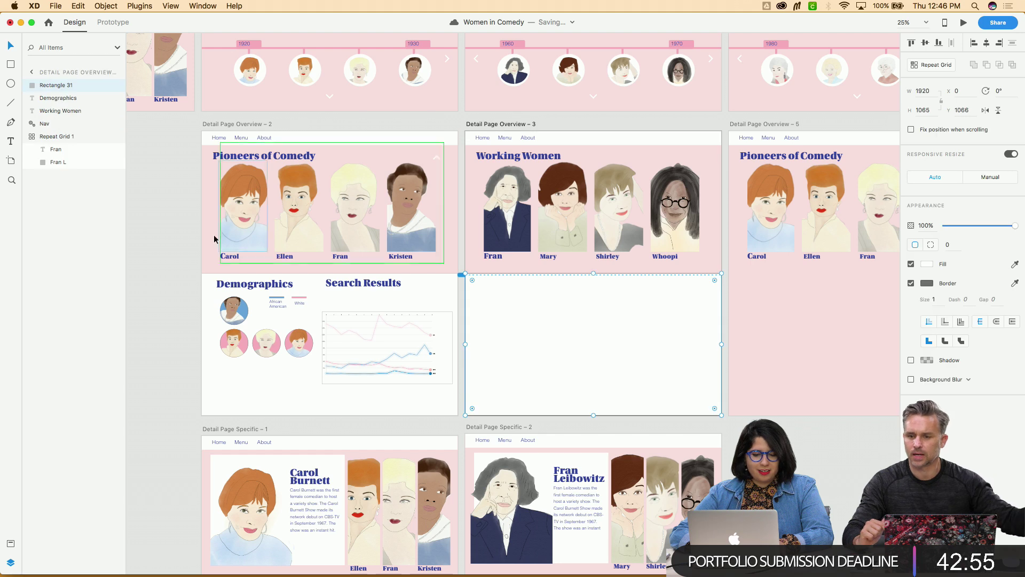
pyautogui.moveTo(53, 94); pyautogui.dragTo(49, 133)
pyautogui.click(146, 306)
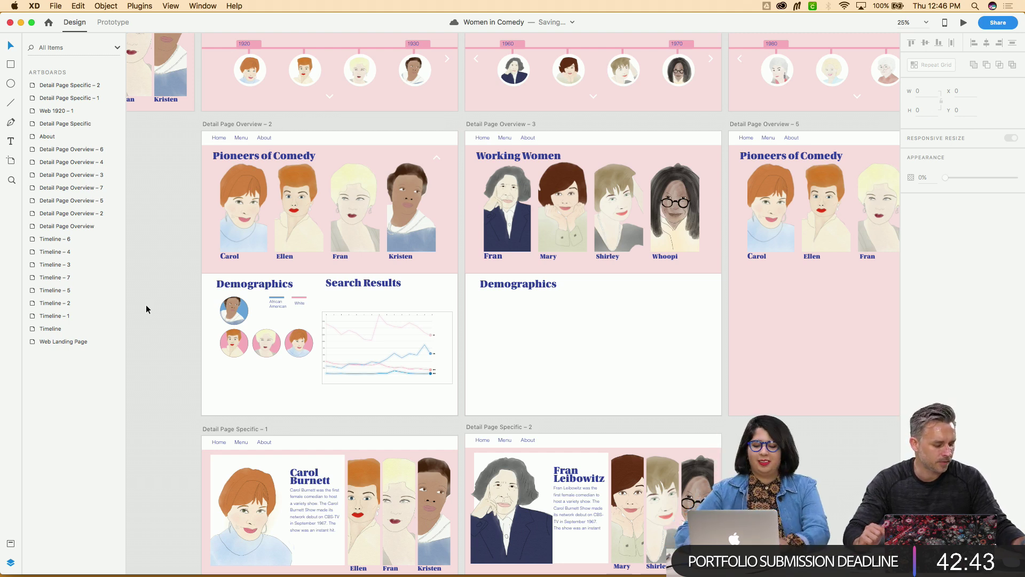
pyautogui.scroll(2, 147, 306)
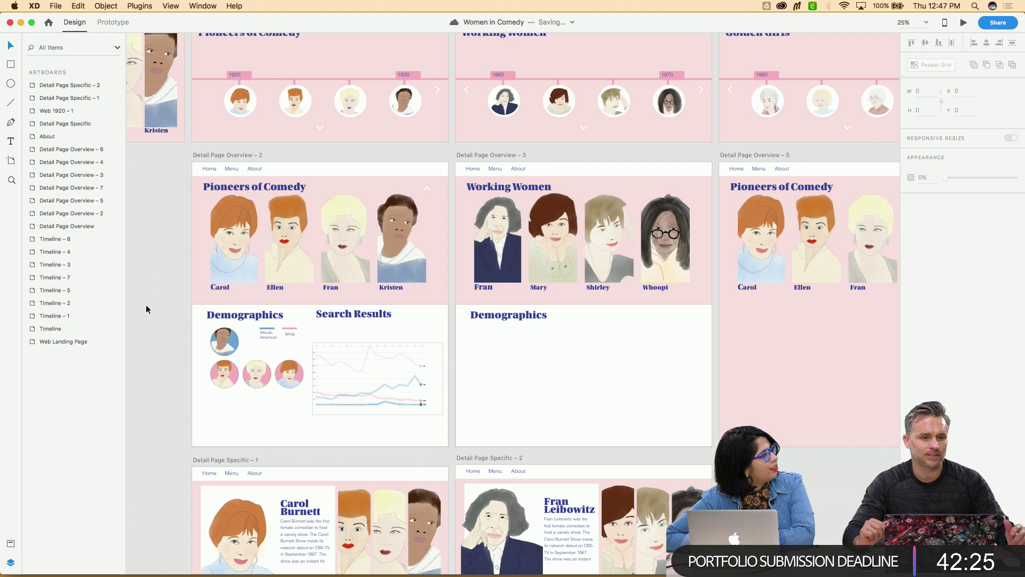
pyautogui.scroll(-2, 146, 304)
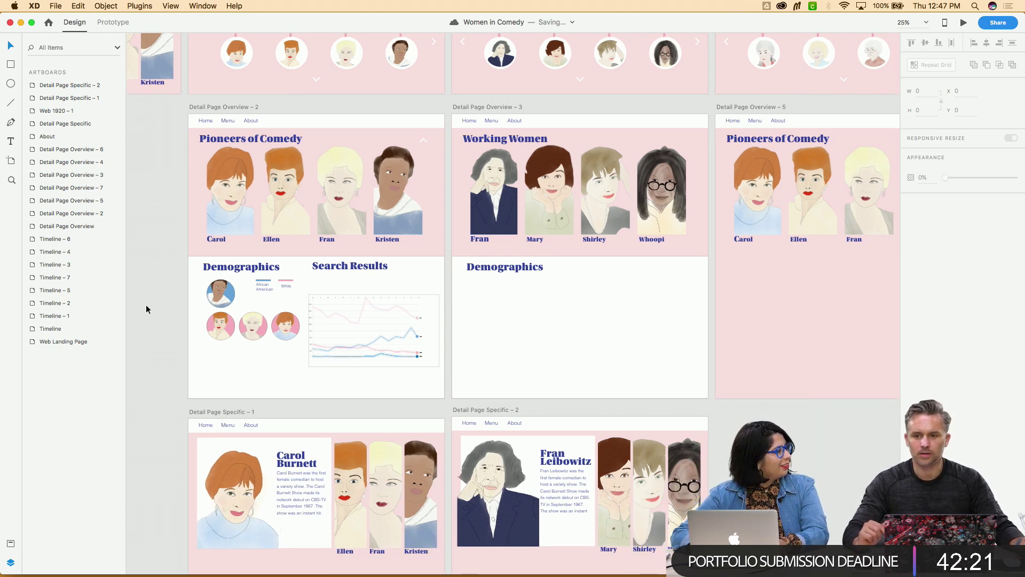
pyautogui.hscroll(-1, 146, 305)
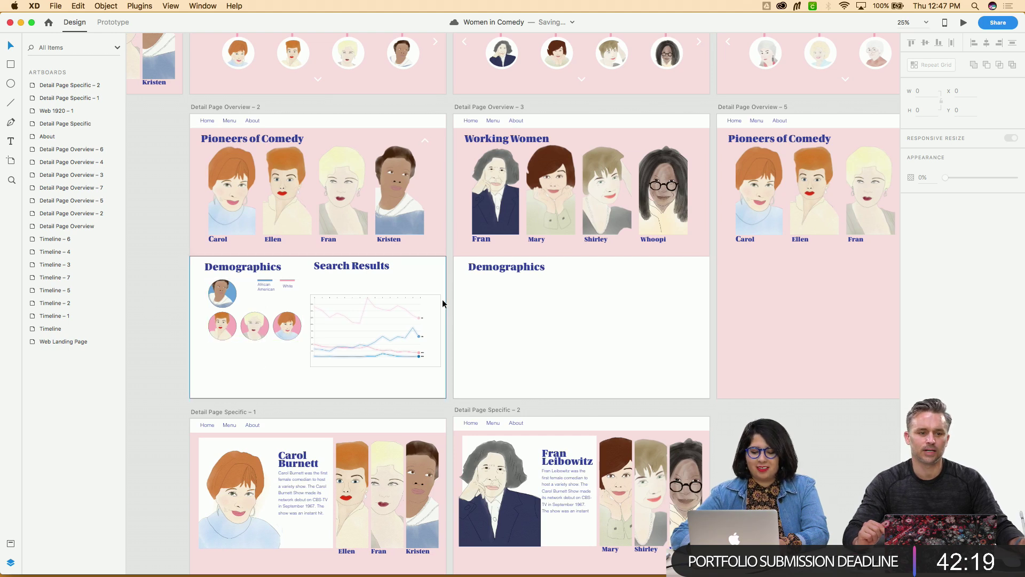
pyautogui.click(496, 313)
pyautogui.click(226, 316)
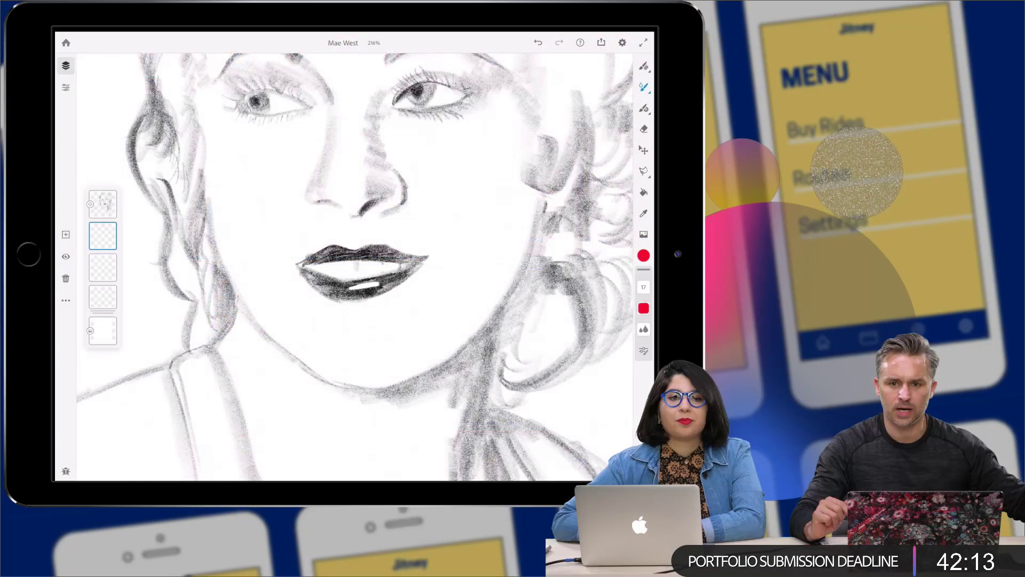
# In Adobe Fresco's Mae West drawing, move the selected empty layer above the pencil sketch layer
pyautogui.scroll(1, 355, 267)
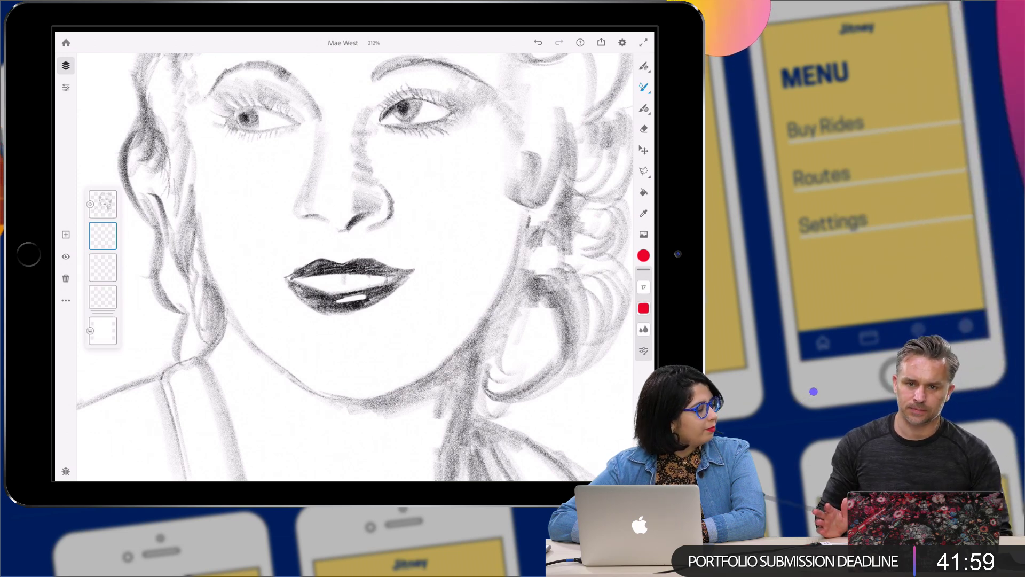
pyautogui.scroll(5, 350, 283)
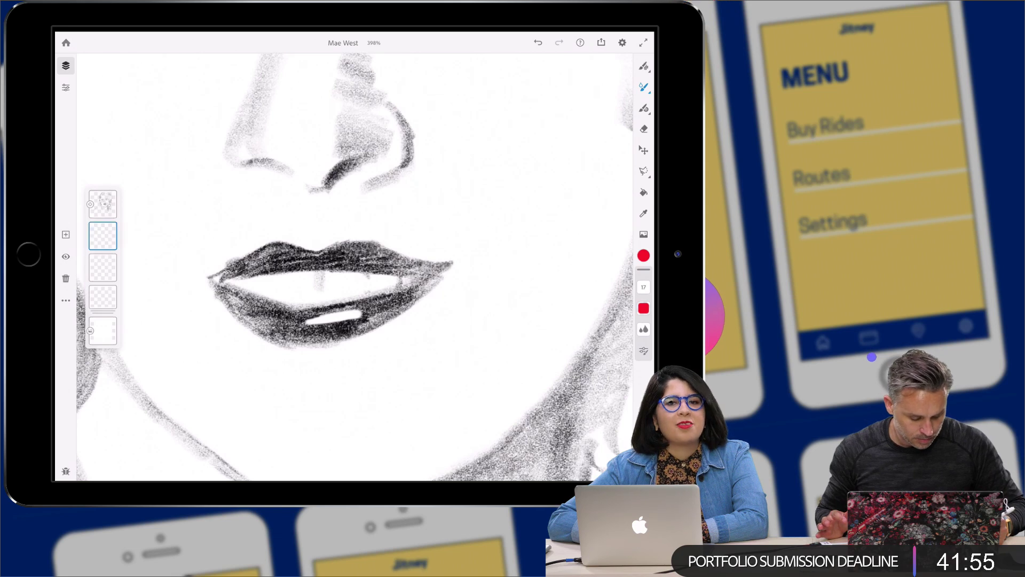
pyautogui.moveTo(103, 236); pyautogui.dragTo(102, 204)
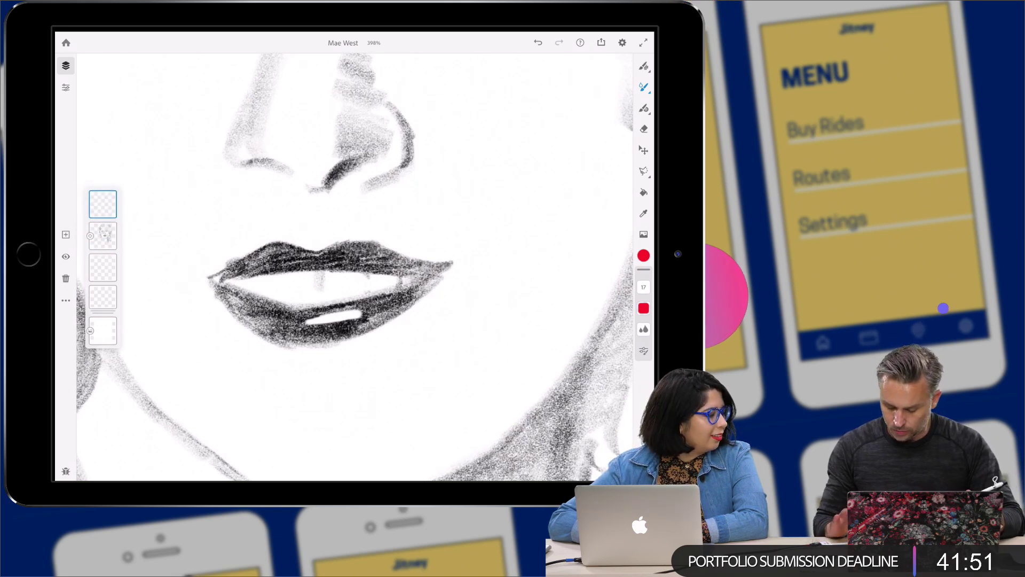
# Choose a pale peach skin tone at 100% opacity as the brush colour
pyautogui.click(643, 256)
pyautogui.moveTo(612, 204); pyautogui.dragTo(602, 184)
pyautogui.click(577, 196)
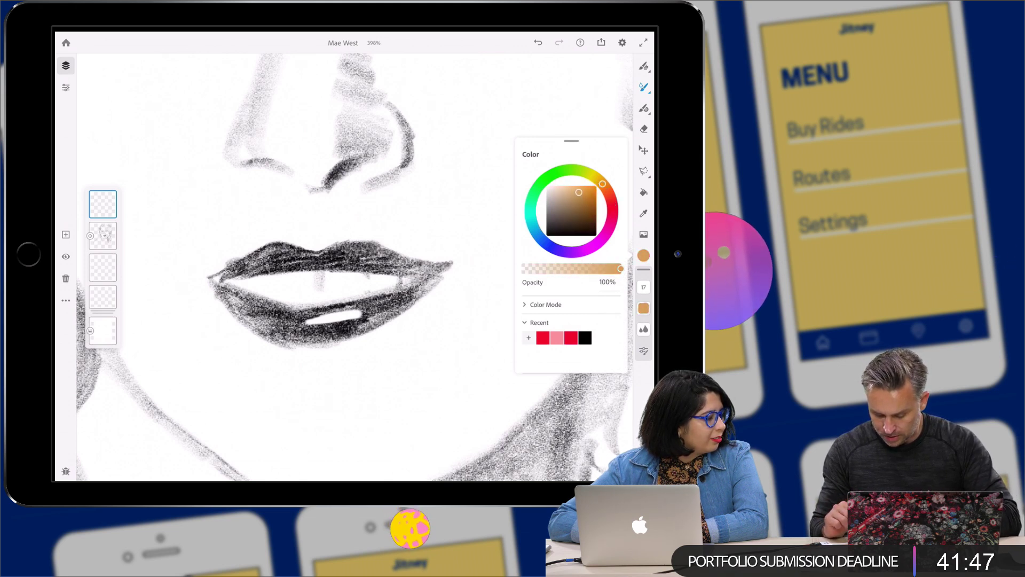
pyautogui.moveTo(602, 183)
pyautogui.mouseDown()
pyautogui.moveTo(608, 192)
pyautogui.moveTo(561, 189)
pyautogui.mouseUp()
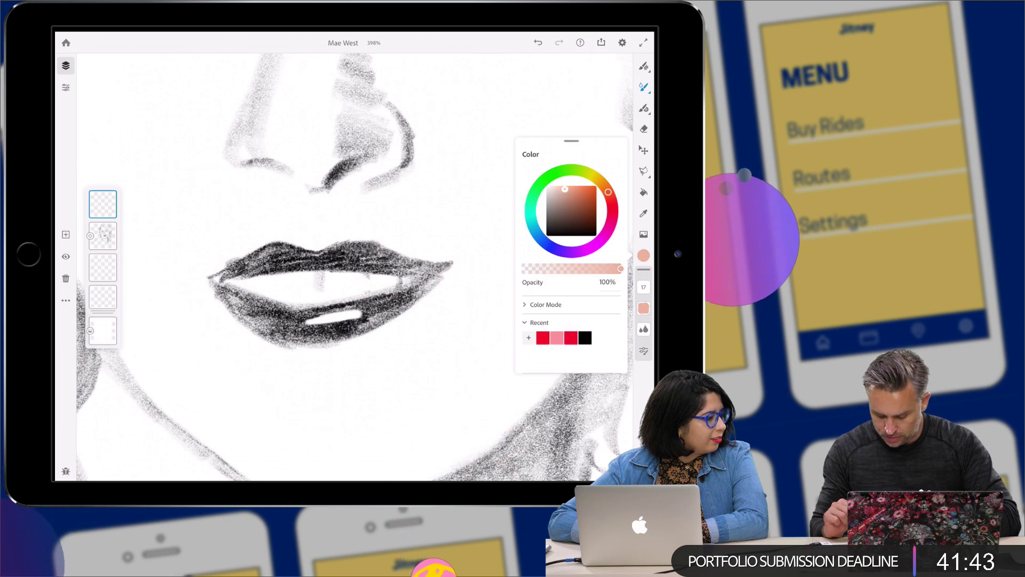
pyautogui.click(643, 256)
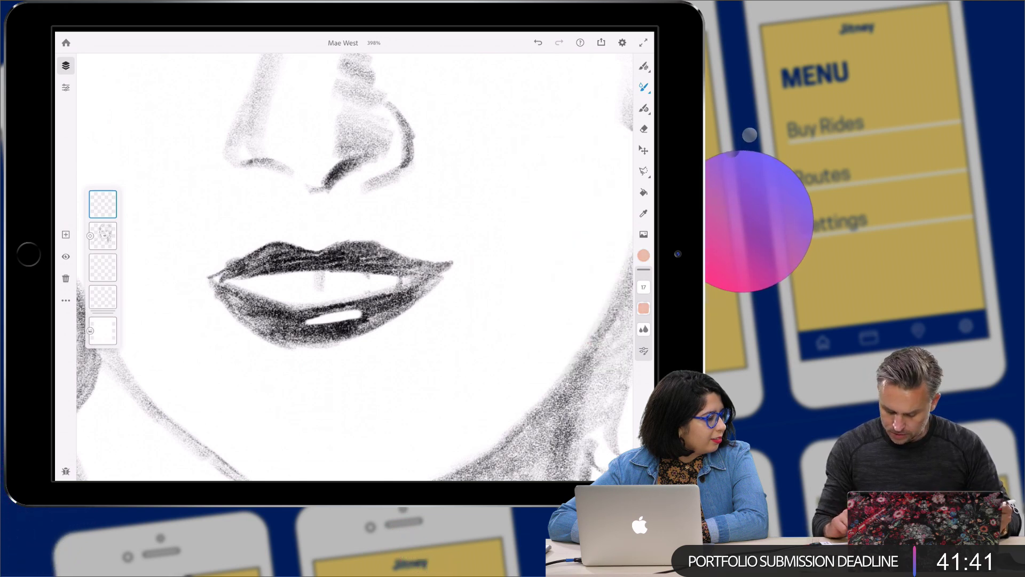
# Set the watercolor brush size to 146 and paint a large peach patch over the cheek beside the nose and mouth
pyautogui.moveTo(643, 287); pyautogui.dragTo(623, 314)
pyautogui.moveTo(534, 128); pyautogui.dragTo(422, 219)
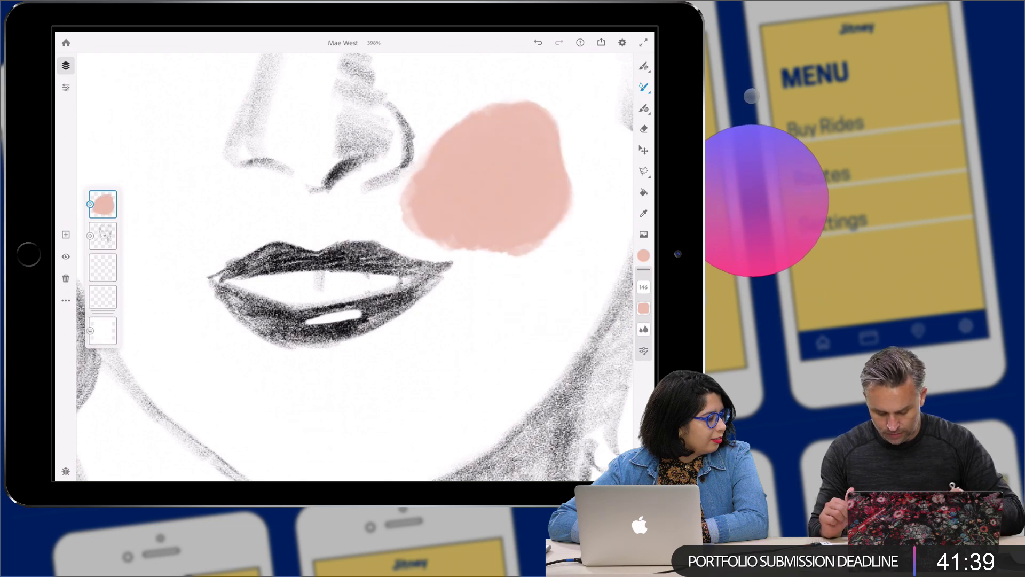
pyautogui.scroll(5, 427, 182)
pyautogui.moveTo(497, 315); pyautogui.dragTo(444, 438)
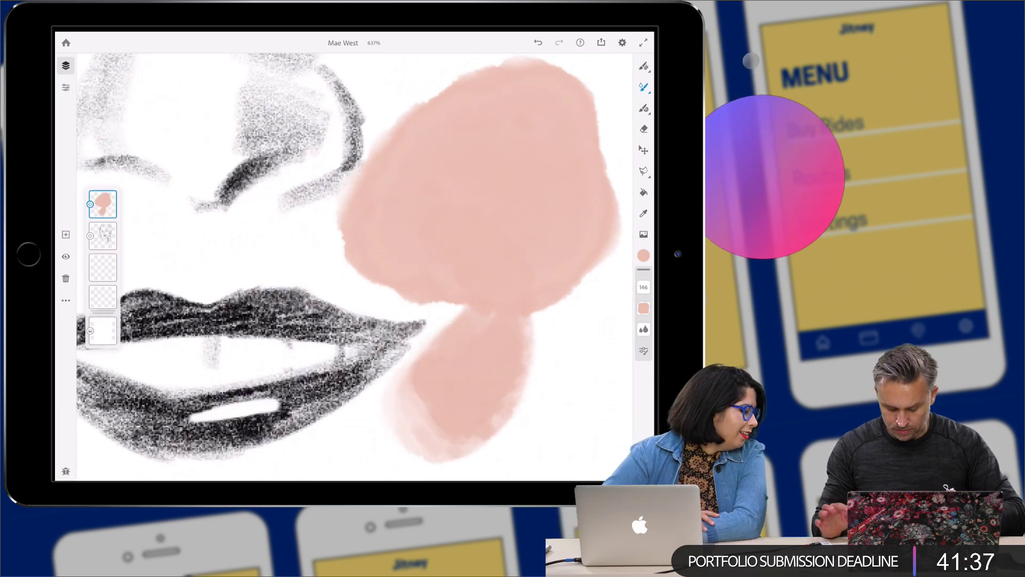
pyautogui.moveTo(341, 246)
pyautogui.mouseDown()
pyautogui.moveTo(267, 256)
pyautogui.moveTo(235, 240)
pyautogui.mouseUp()
pyautogui.moveTo(459, 123); pyautogui.dragTo(400, 80)
pyautogui.moveTo(454, 304); pyautogui.dragTo(401, 368)
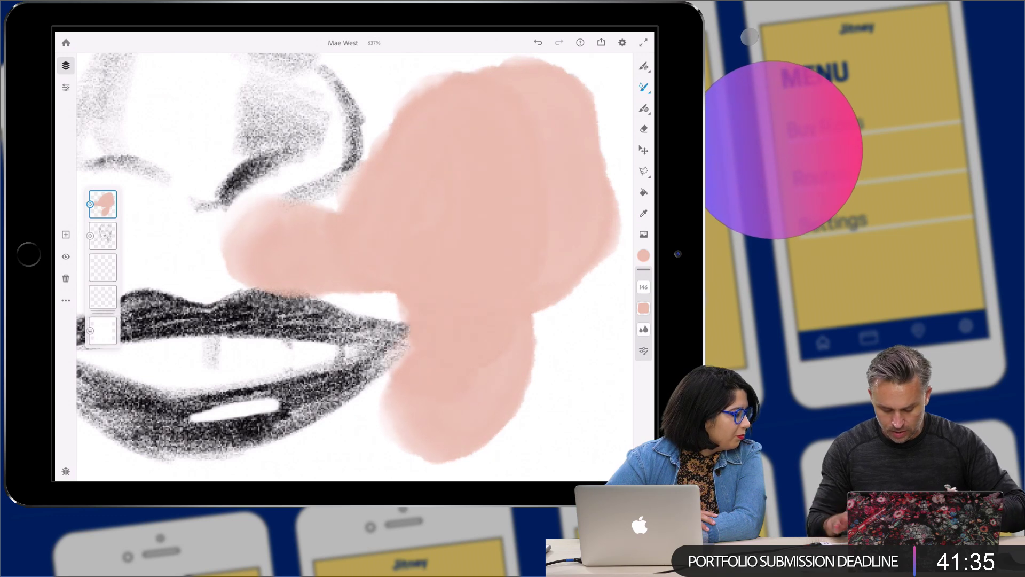
pyautogui.moveTo(470, 69); pyautogui.dragTo(363, 107)
pyautogui.moveTo(587, 160)
pyautogui.mouseDown()
pyautogui.moveTo(534, 374)
pyautogui.moveTo(427, 465)
pyautogui.mouseUp()
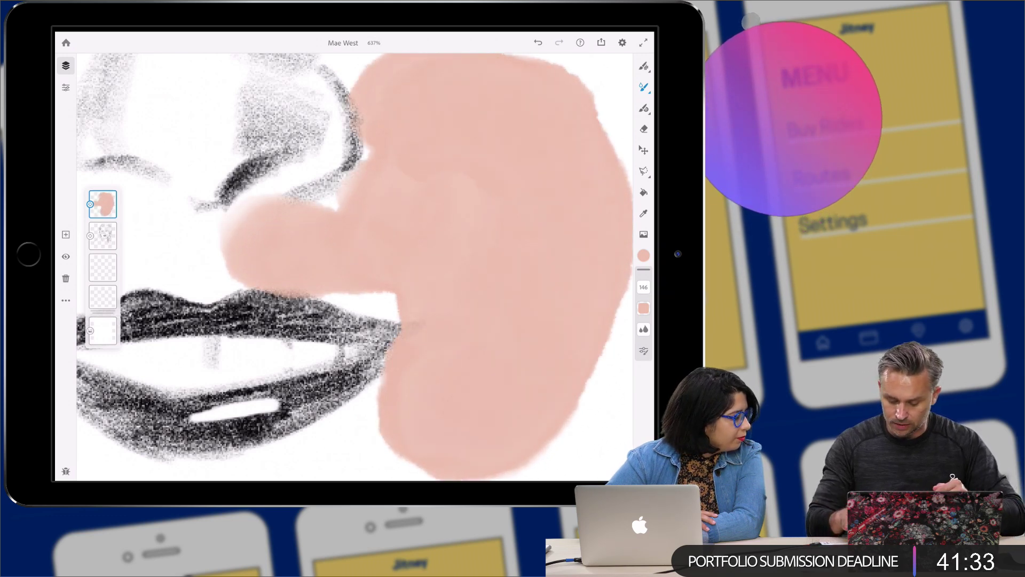
pyautogui.scroll(-3, 347, 256)
# Choose a rose pink brush colour and blend a soft watercolor blush into the upper part of the peach cheek patch
pyautogui.click(644, 256)
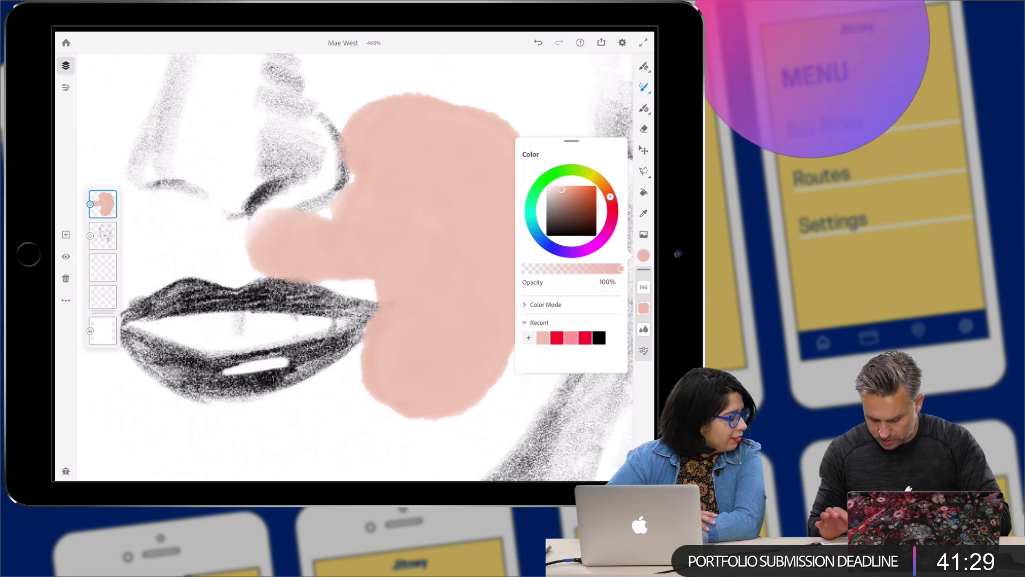
pyautogui.moveTo(609, 192)
pyautogui.mouseDown()
pyautogui.moveTo(612, 204)
pyautogui.moveTo(571, 191)
pyautogui.mouseUp()
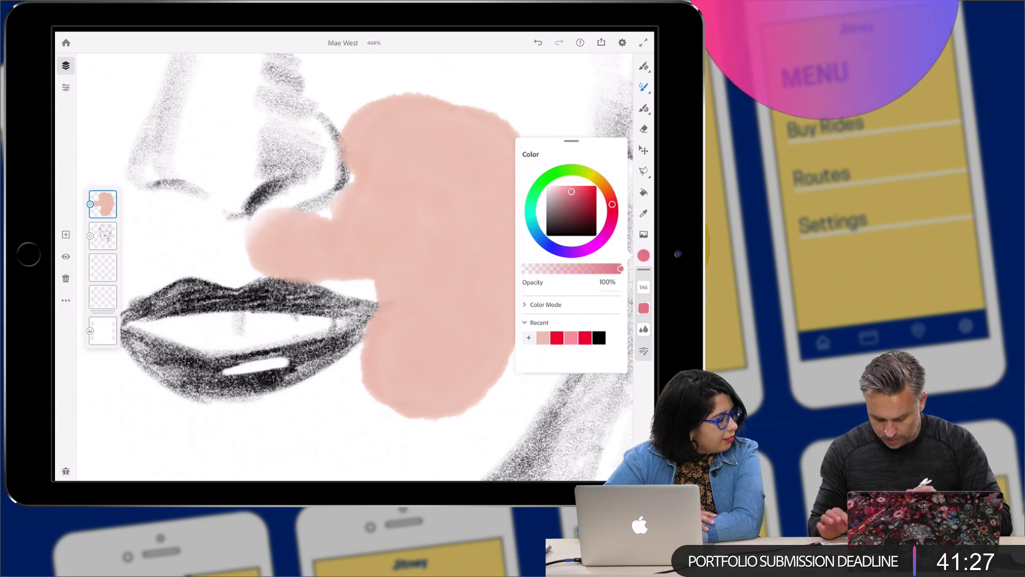
pyautogui.click(434, 180)
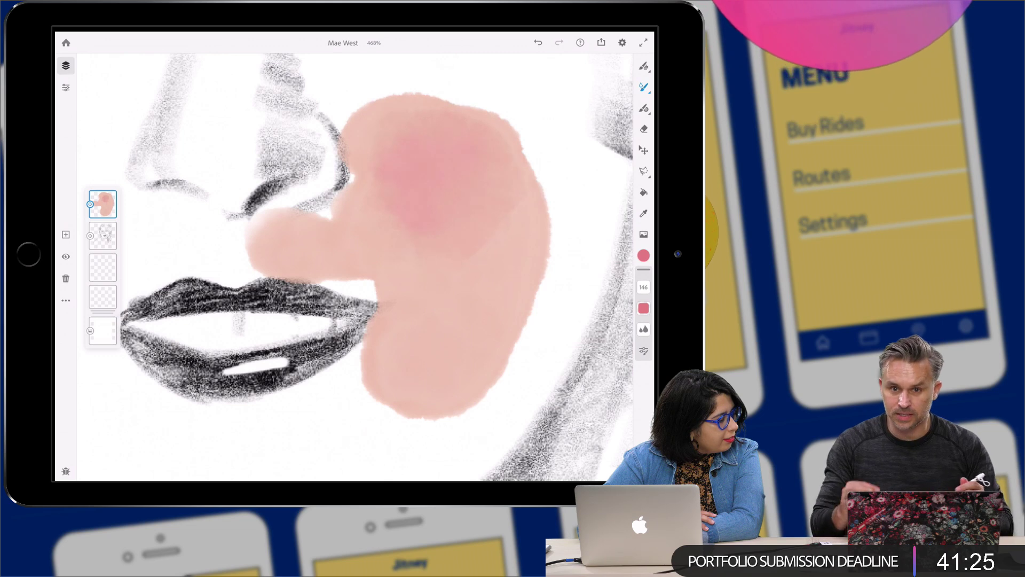
pyautogui.scroll(5, 390, 162)
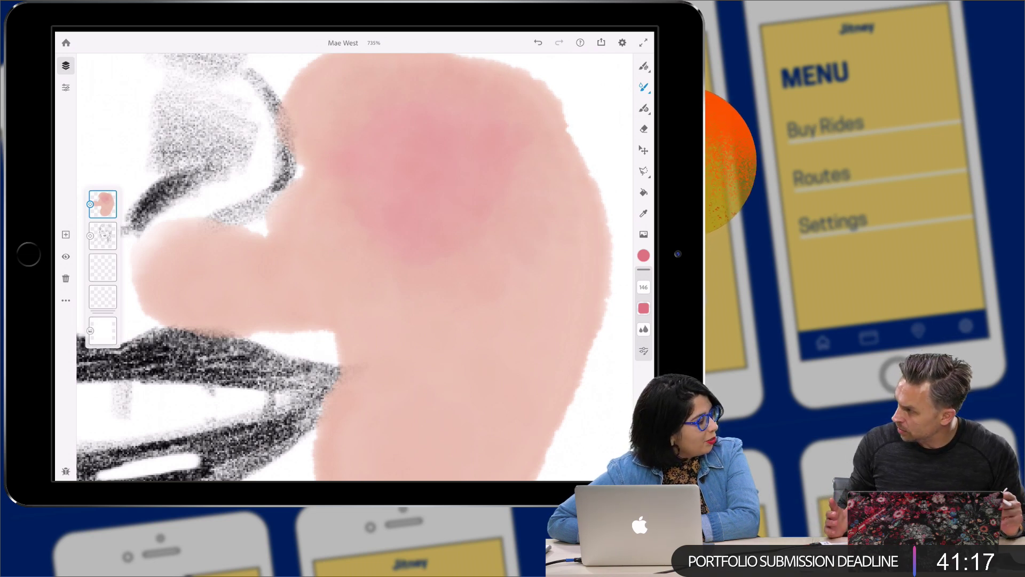
# Add a new layer on top, hide the watercolor cheek layer, and make the new layer active
pyautogui.click(644, 87)
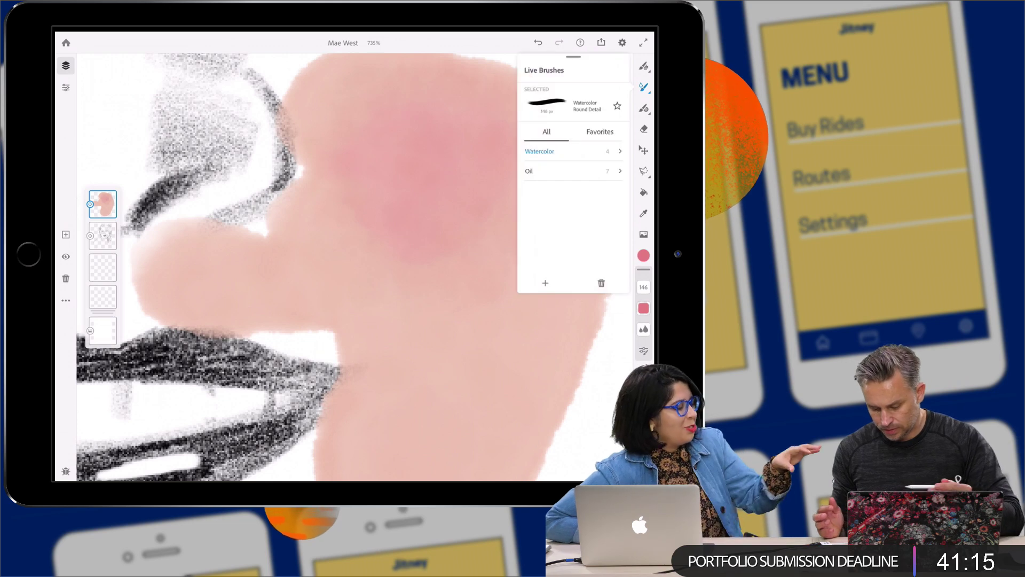
pyautogui.click(644, 87)
pyautogui.scroll(-5, 345, 267)
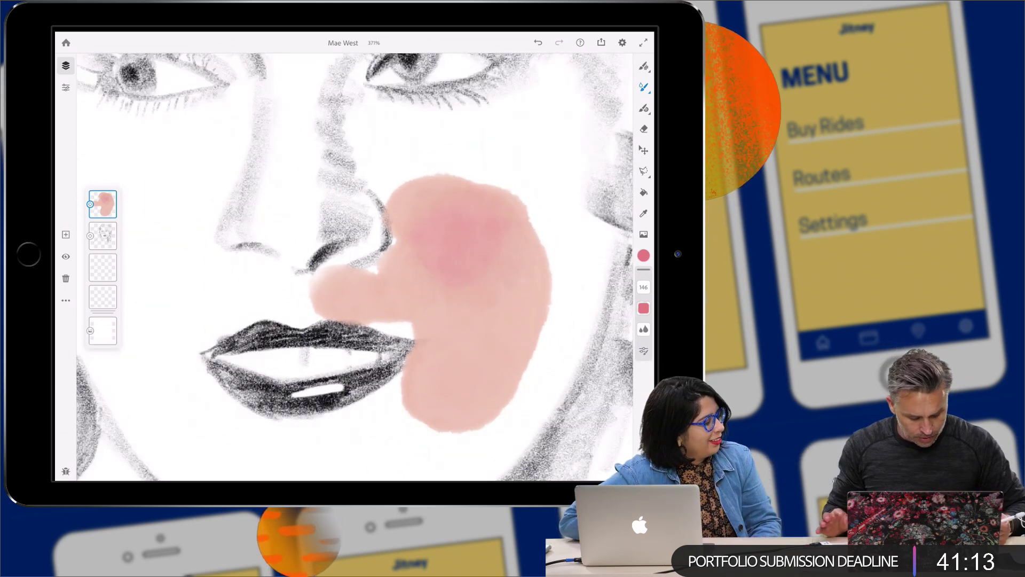
pyautogui.click(65, 235)
pyautogui.click(103, 220)
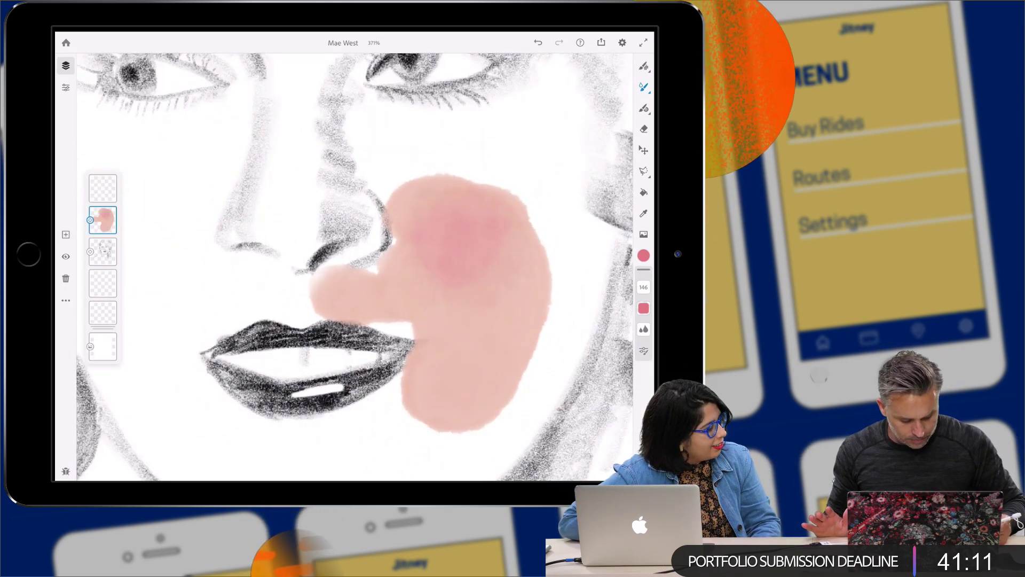
pyautogui.click(66, 257)
pyautogui.click(102, 188)
pyautogui.click(644, 87)
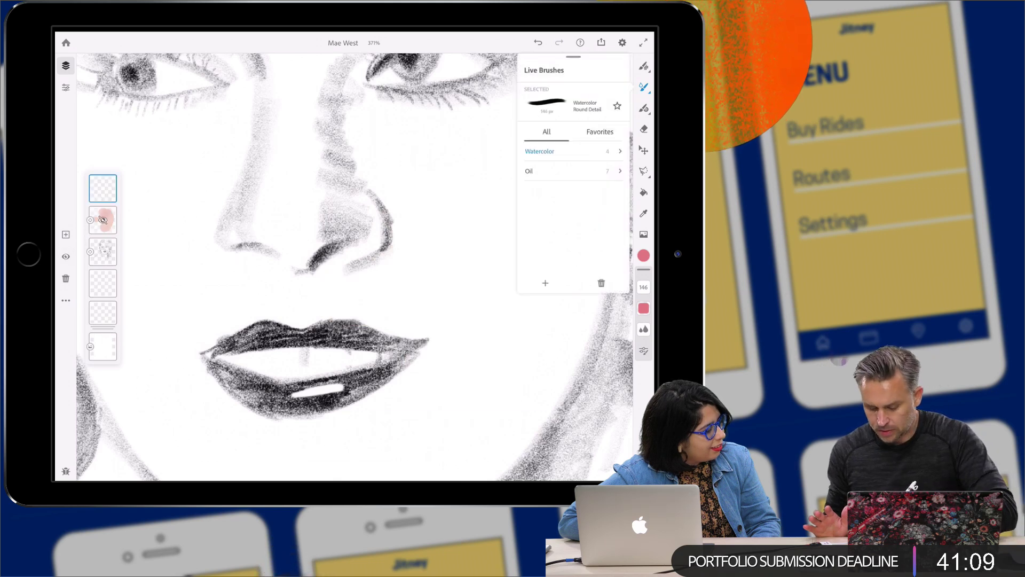
pyautogui.click(540, 151)
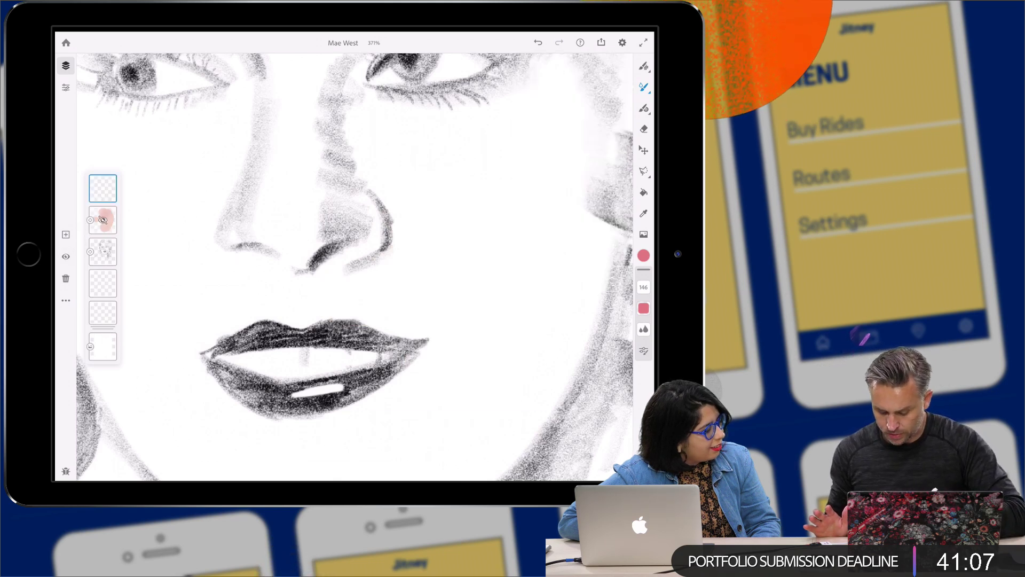
pyautogui.click(481, 235)
pyautogui.moveTo(485, 235); pyautogui.dragTo(497, 239)
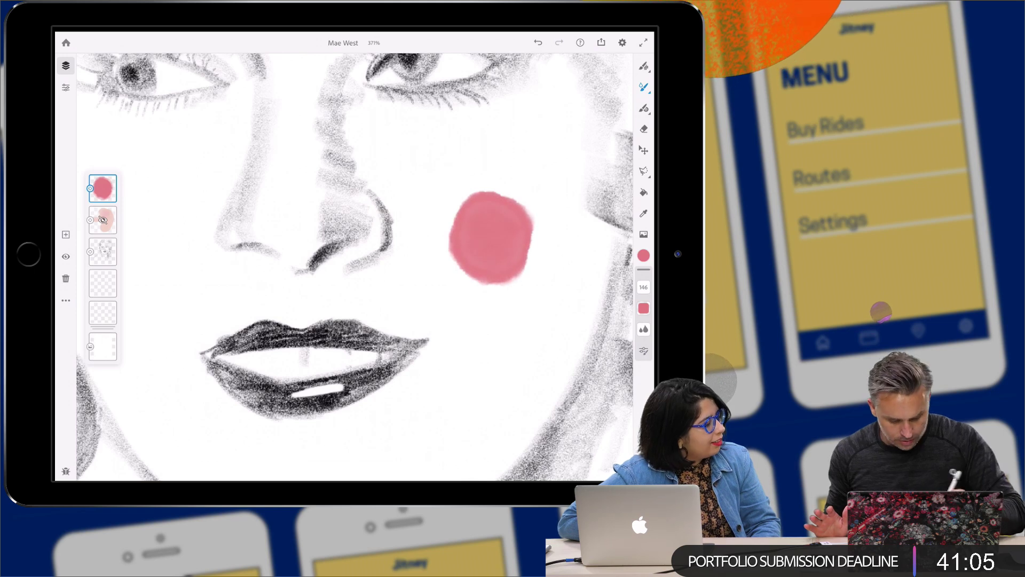
pyautogui.hotkey('ctrl', 'z')
# Choose the Oilpaint Round live brush and paint a thick rose pink patch on the cheek
pyautogui.click(644, 86)
pyautogui.click(566, 170)
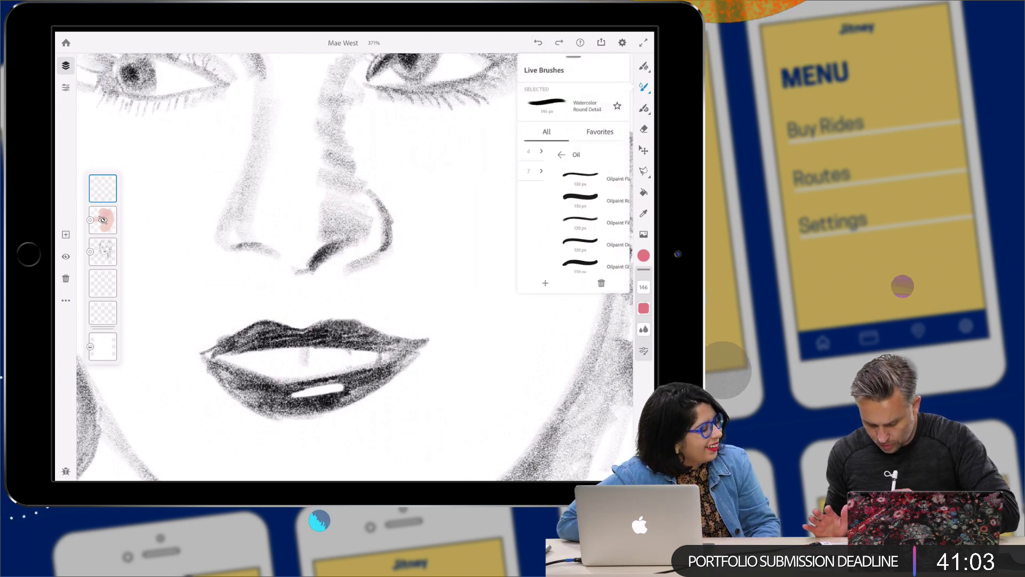
pyautogui.click(571, 200)
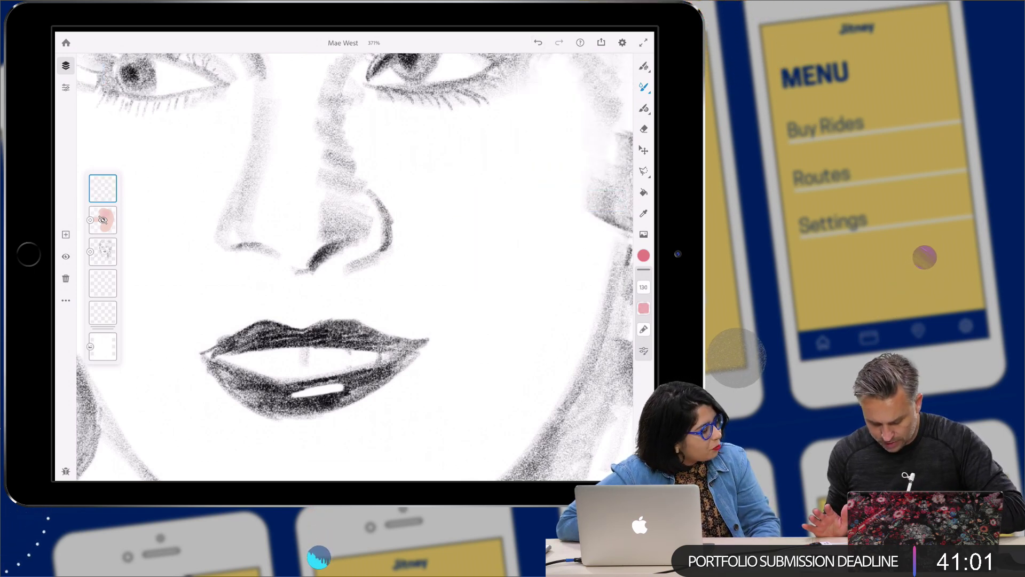
pyautogui.moveTo(454, 202)
pyautogui.mouseDown()
pyautogui.moveTo(513, 278)
pyautogui.moveTo(470, 294)
pyautogui.moveTo(433, 203)
pyautogui.moveTo(438, 288)
pyautogui.moveTo(529, 246)
pyautogui.moveTo(513, 176)
pyautogui.mouseUp()
# Reuse the recent pale peach colour and paint an oil stroke beside the nose that blends into the rose patch
pyautogui.click(643, 255)
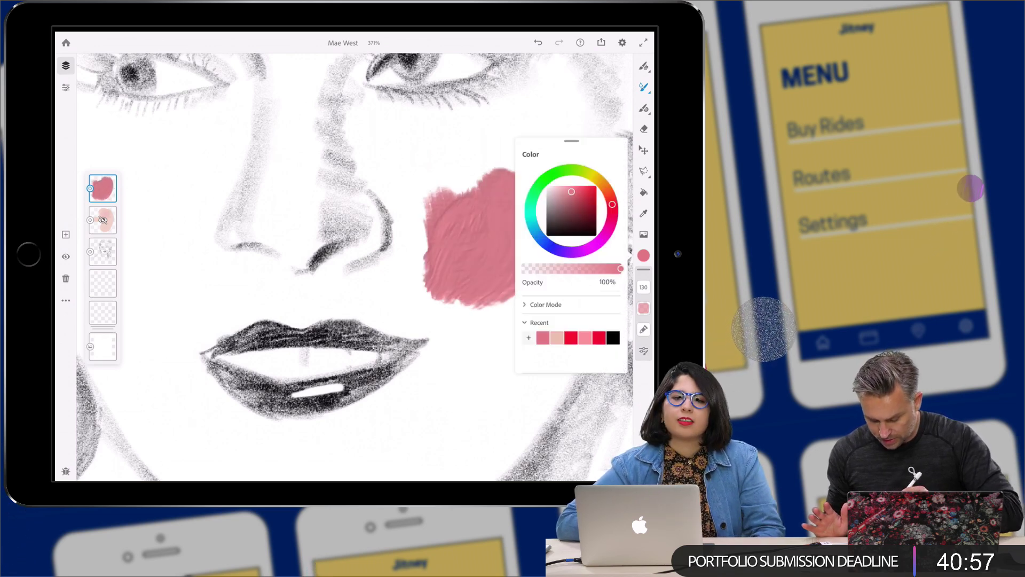
pyautogui.click(556, 338)
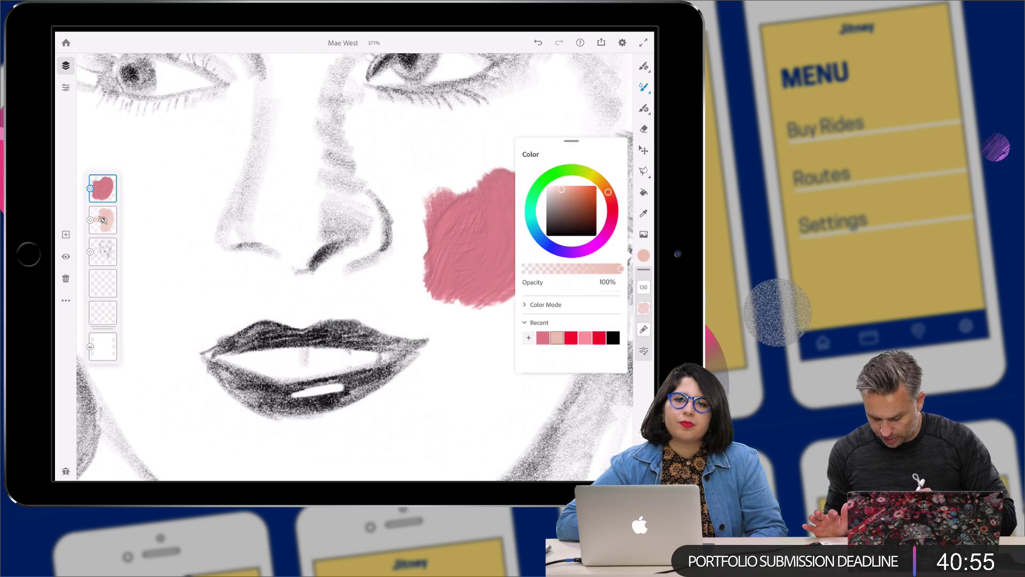
pyautogui.click(643, 255)
pyautogui.moveTo(406, 187)
pyautogui.mouseDown()
pyautogui.moveTo(428, 315)
pyautogui.moveTo(480, 336)
pyautogui.mouseUp()
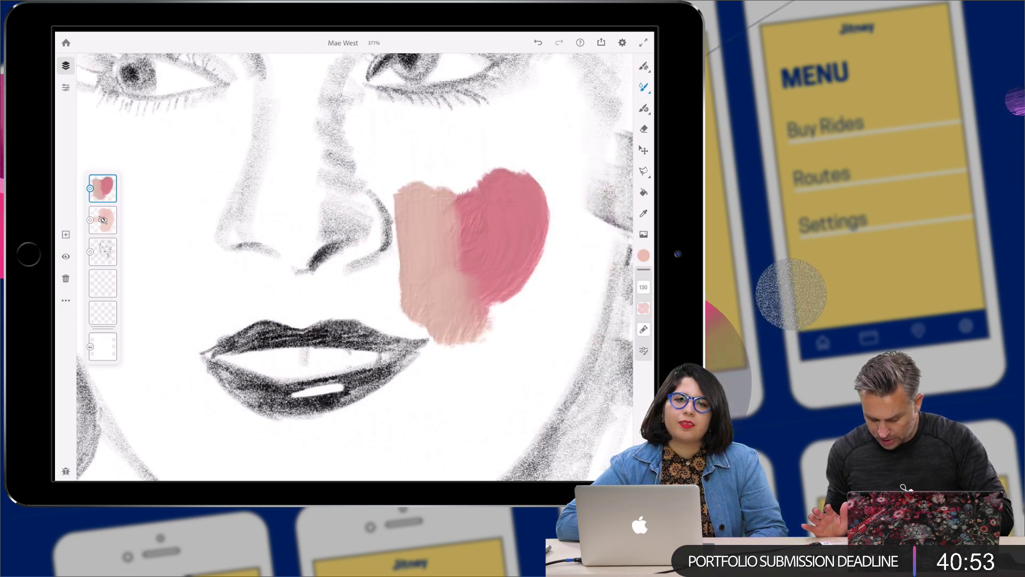
# Open the brush settings for Oilpaint Round
pyautogui.click(644, 351)
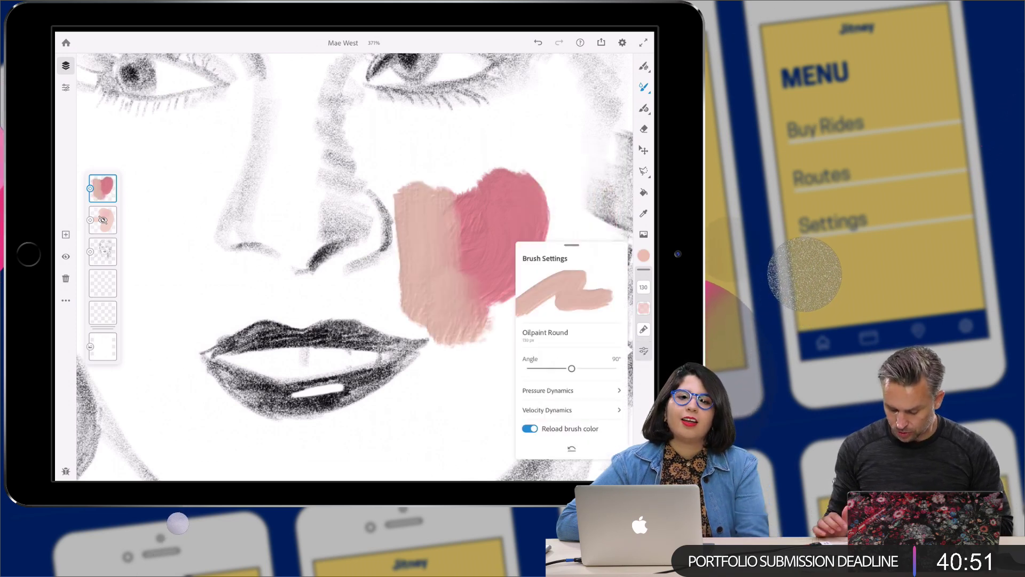
# Turn off brush colour reloading for the Oilpaint Round brush and blend the skin tone into the pink patch across the cheek
pyautogui.click(530, 428)
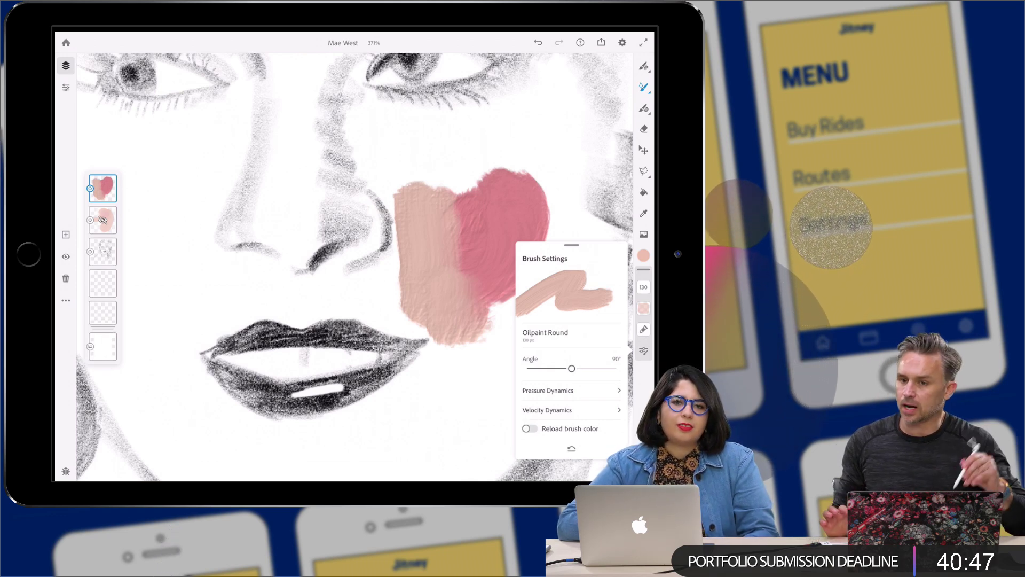
pyautogui.moveTo(422, 203)
pyautogui.mouseDown()
pyautogui.moveTo(470, 150)
pyautogui.moveTo(512, 139)
pyautogui.moveTo(523, 171)
pyautogui.moveTo(560, 208)
pyautogui.moveTo(574, 235)
pyautogui.moveTo(491, 331)
pyautogui.mouseUp()
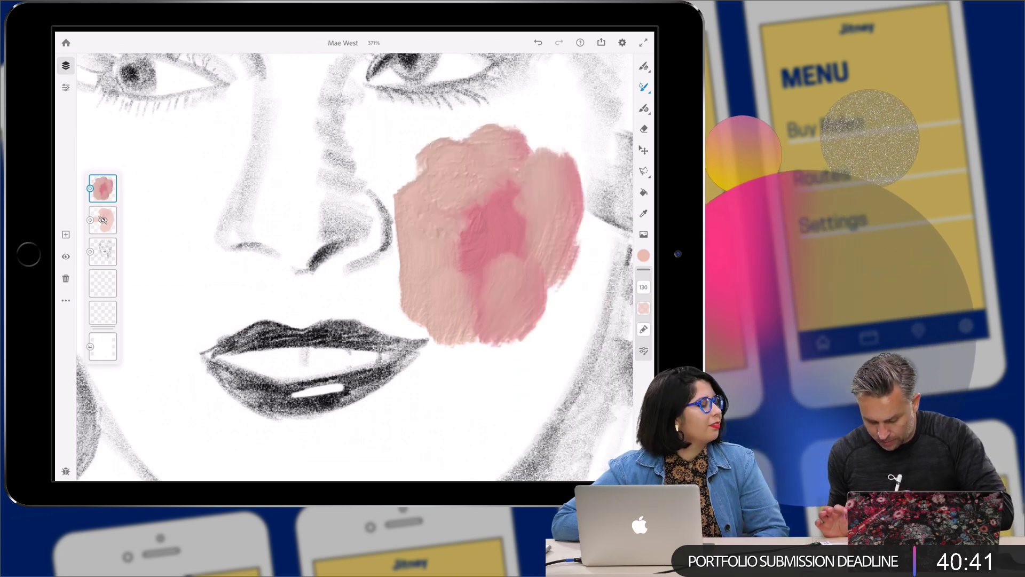
pyautogui.moveTo(585, 241)
pyautogui.mouseDown()
pyautogui.moveTo(513, 385)
pyautogui.moveTo(459, 368)
pyautogui.mouseUp()
pyautogui.moveTo(475, 305); pyautogui.dragTo(427, 369)
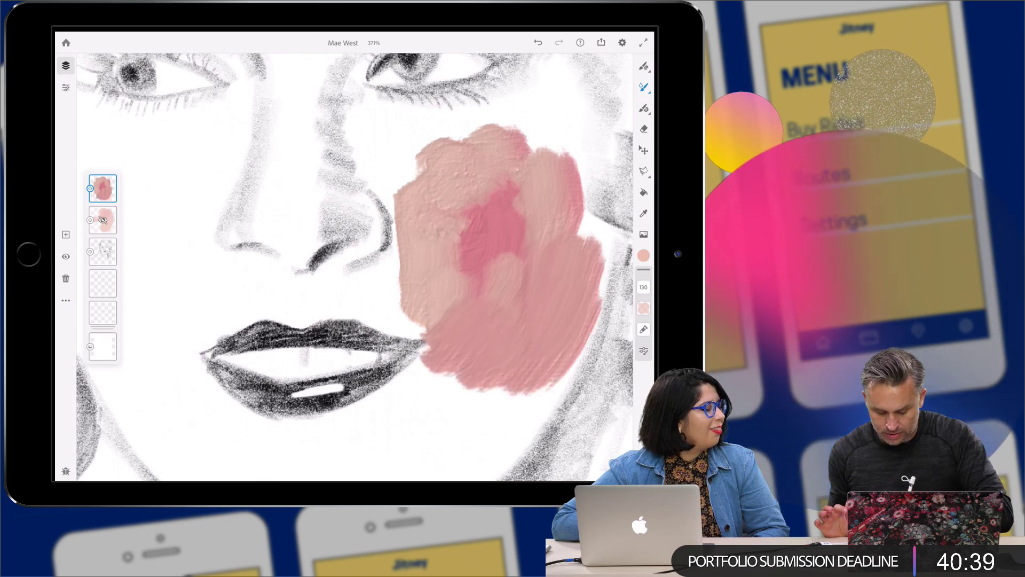
pyautogui.moveTo(481, 240)
pyautogui.mouseDown()
pyautogui.moveTo(518, 182)
pyautogui.moveTo(476, 267)
pyautogui.moveTo(438, 230)
pyautogui.mouseUp()
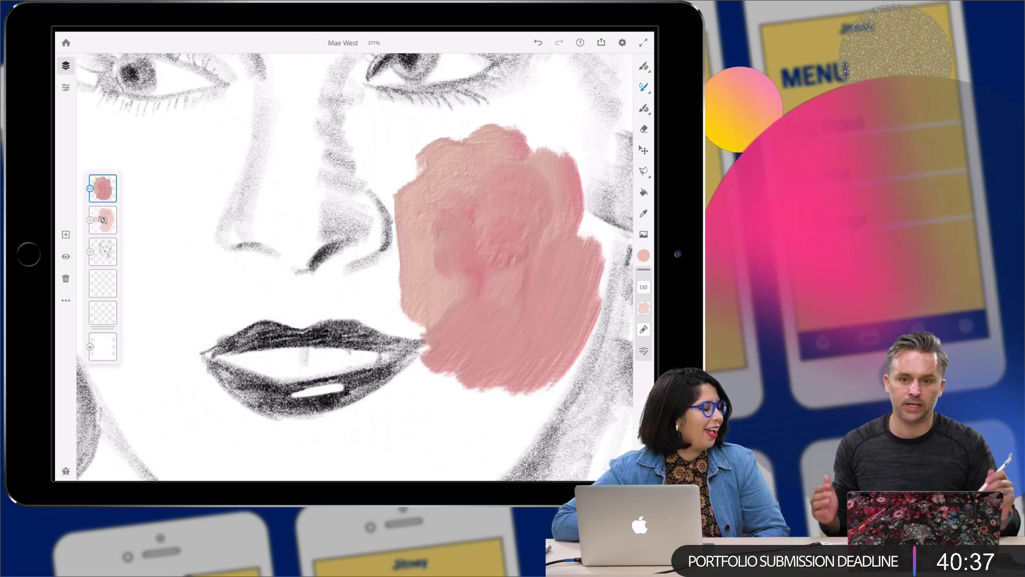
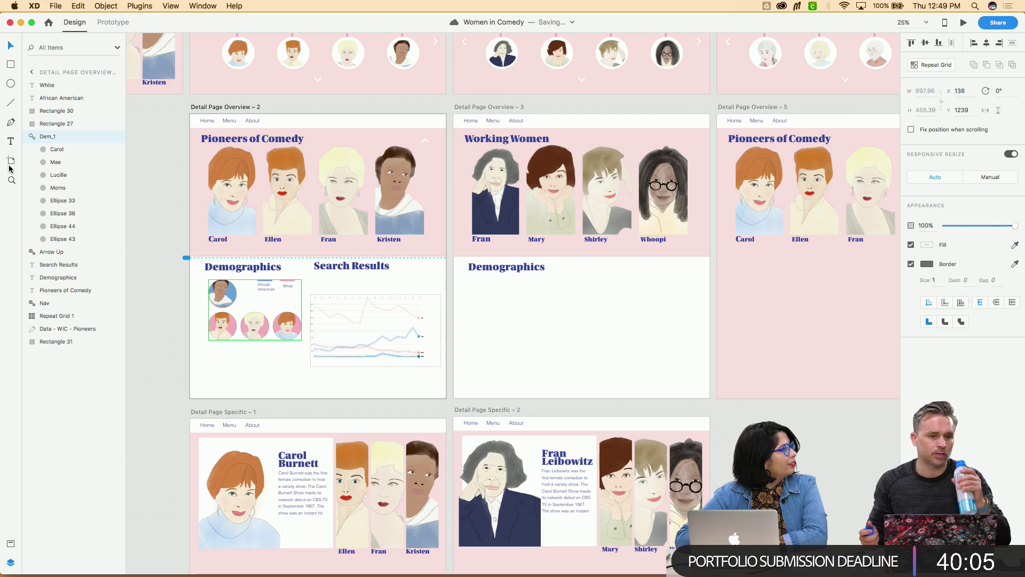
# Switch to the Women in Comedy file in Adobe XD and look over the detail, timeline and landing page artboards
pyautogui.click(512, 354)
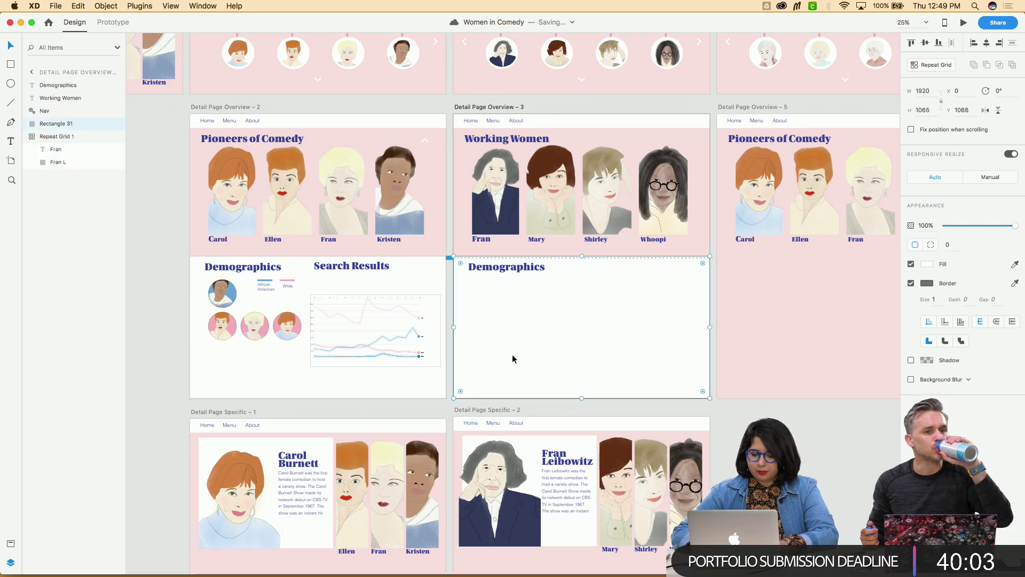
pyautogui.scroll(2, 512, 354)
pyautogui.scroll(5, 511, 354)
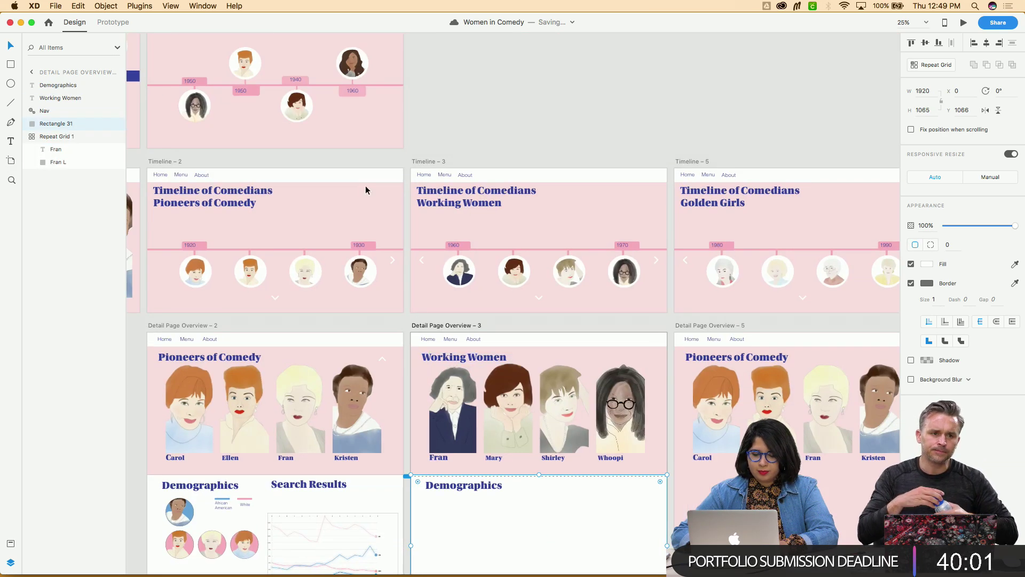
pyautogui.press('Escape')
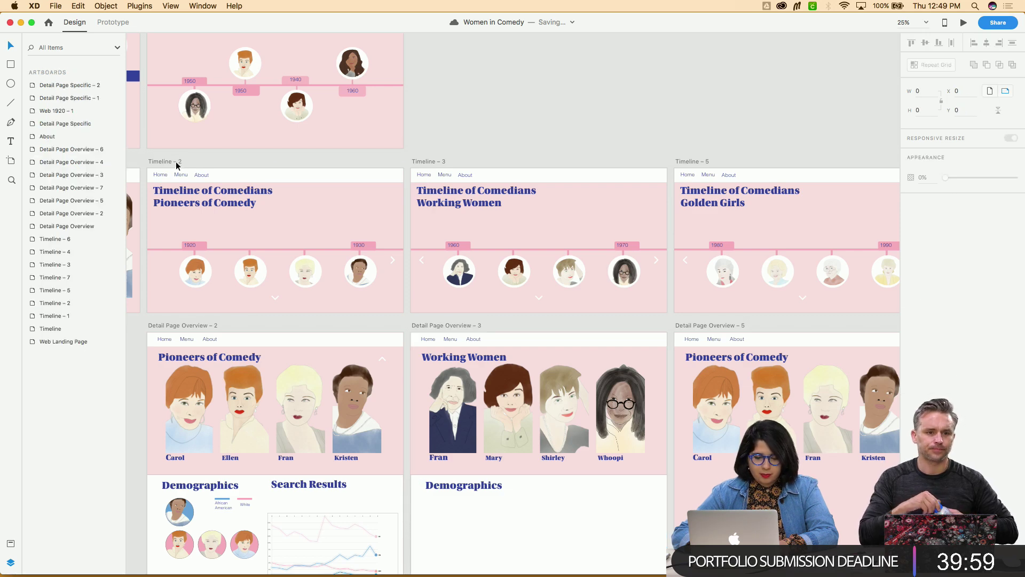
pyautogui.click(177, 163)
pyautogui.scroll(2, 491, 152)
pyautogui.scroll(-3, 490, 153)
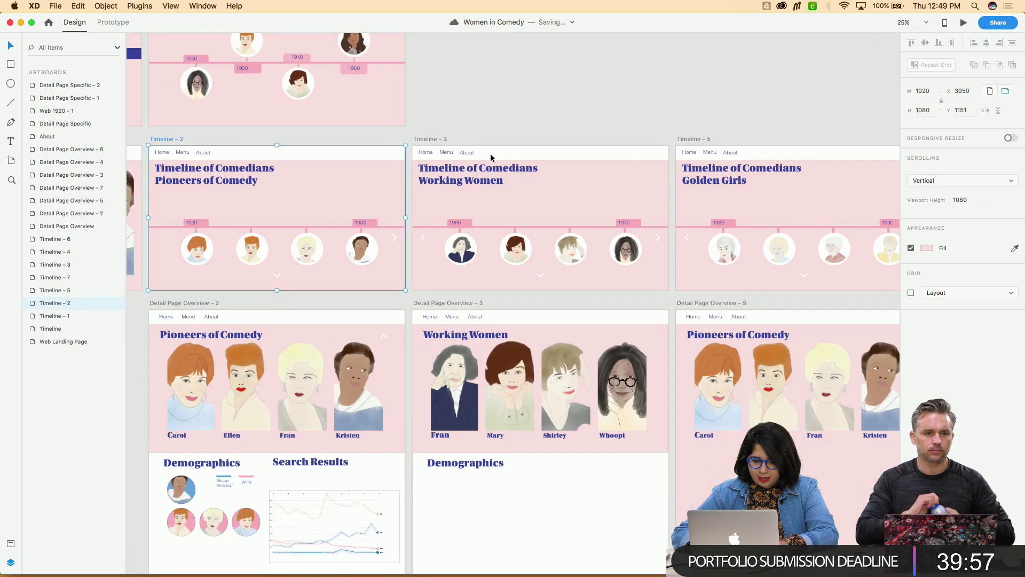
pyautogui.scroll(-3, 490, 153)
pyautogui.hscroll(-3, 490, 153)
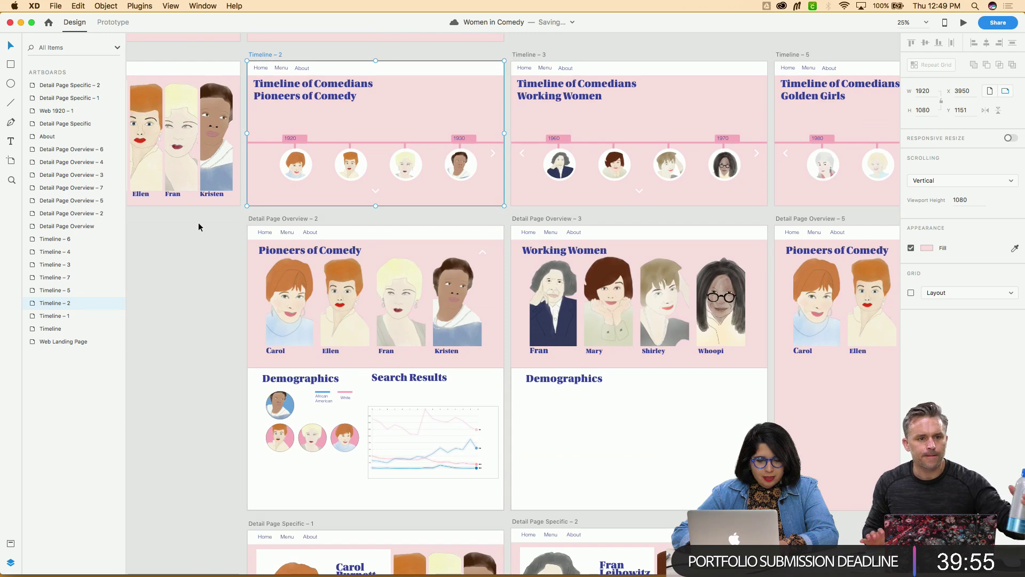
pyautogui.hscroll(-7, 198, 227)
pyautogui.scroll(3, 198, 227)
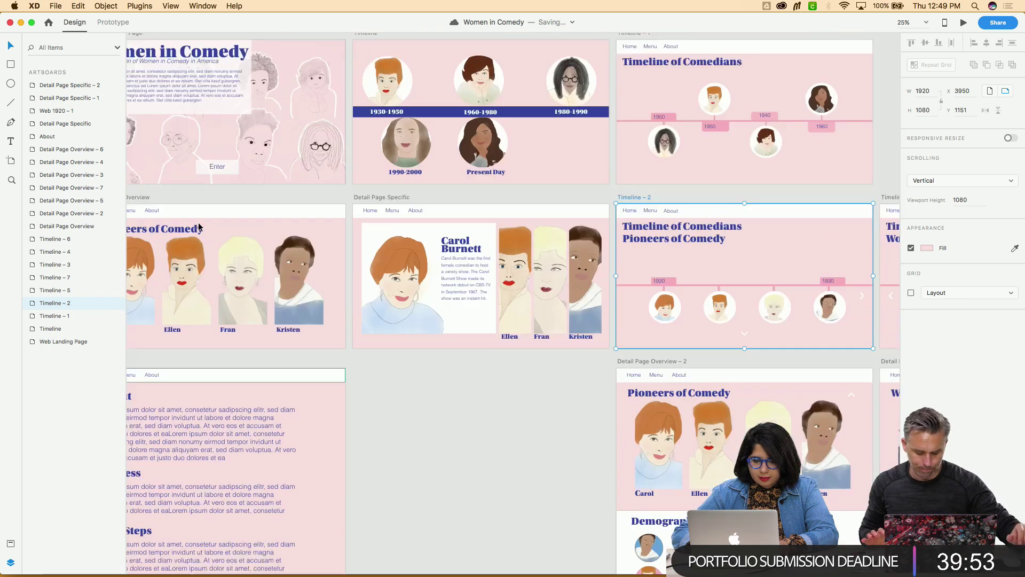
pyautogui.scroll(5, 199, 227)
pyautogui.scroll(-2, 197, 222)
pyautogui.hscroll(-2, 198, 222)
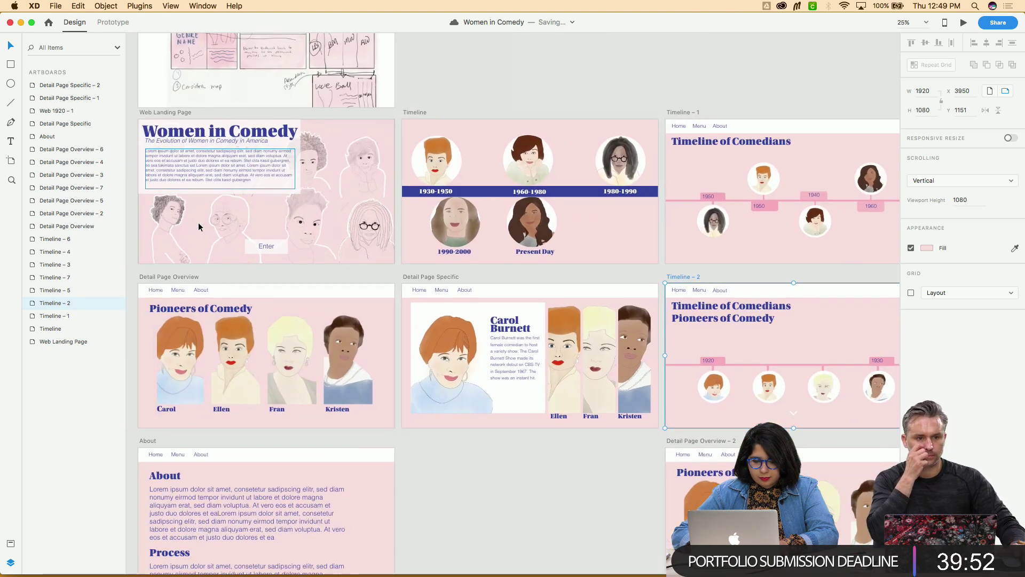
# Switch to prototyping and link the Enter button on the Web Landing Page to the Timeline – 2 artboard
pyautogui.click(261, 136)
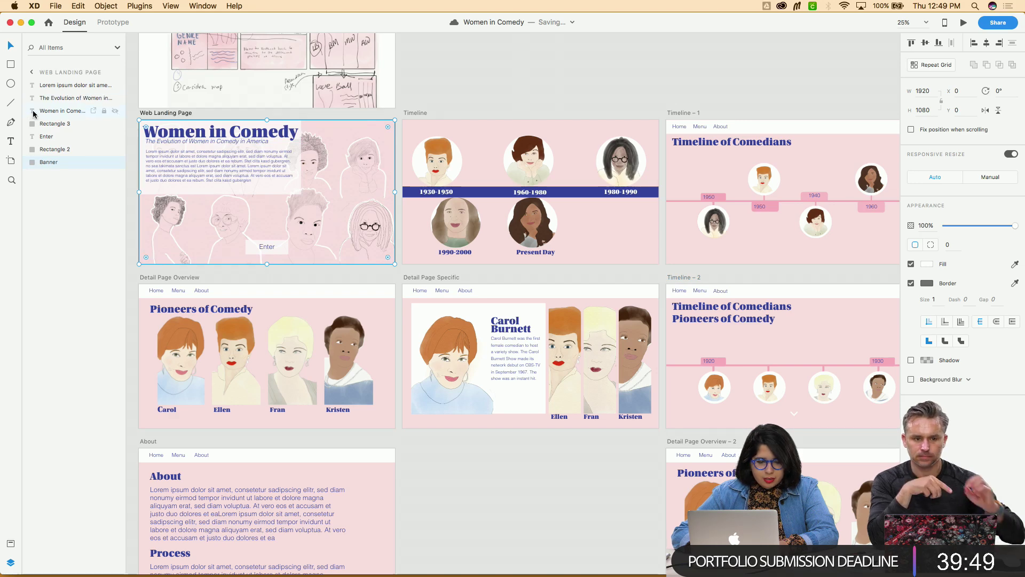
pyautogui.click(105, 23)
pyautogui.scroll(-2, 355, 168)
pyautogui.hscroll(2, 355, 169)
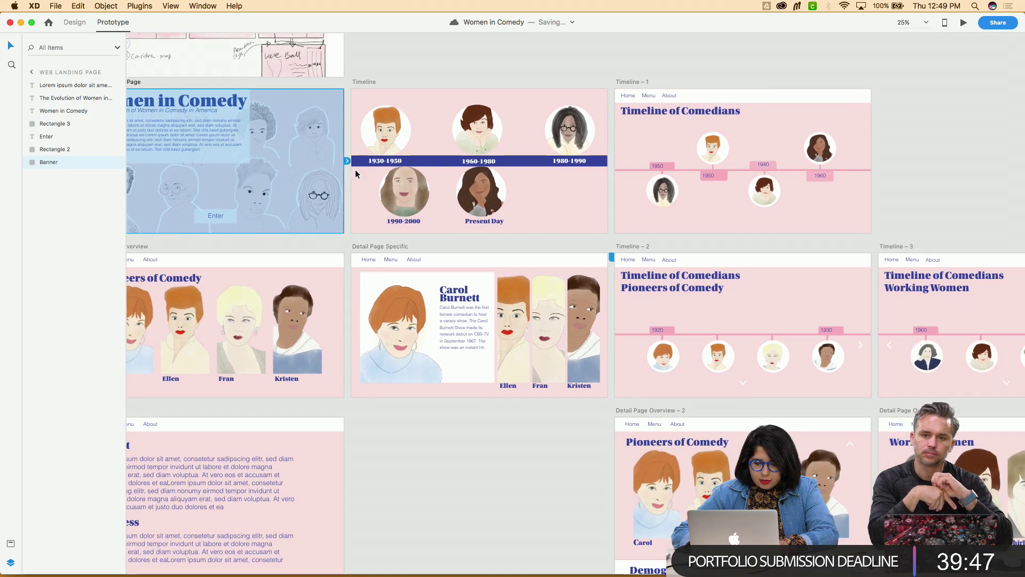
pyautogui.moveTo(347, 161); pyautogui.dragTo(630, 306)
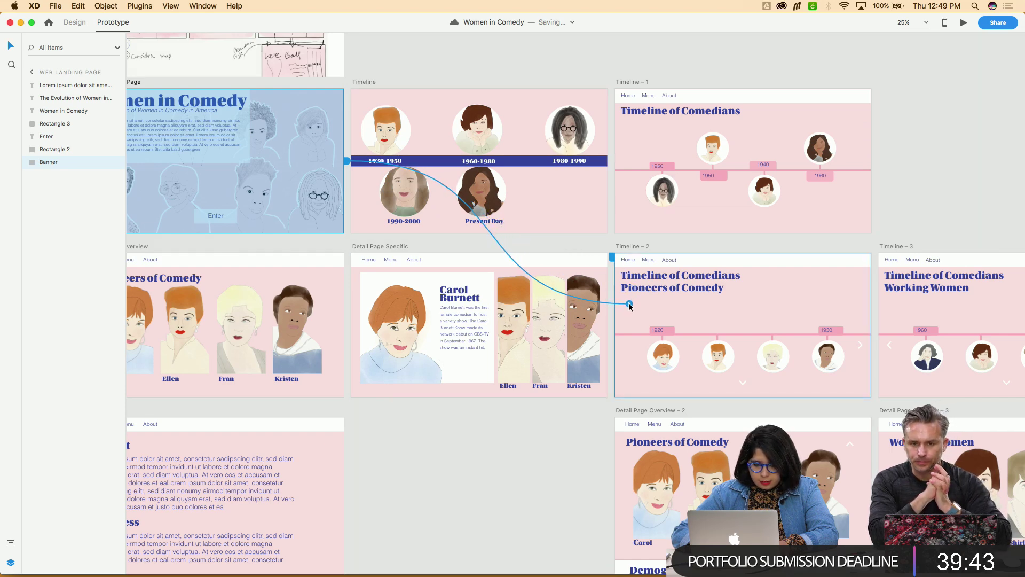
pyautogui.click(378, 499)
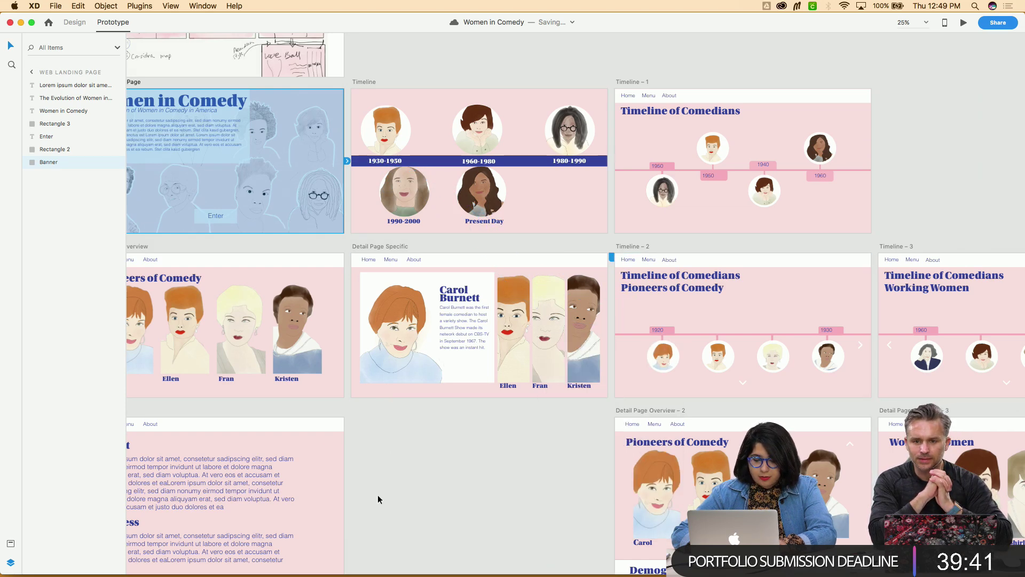
pyautogui.click(226, 216)
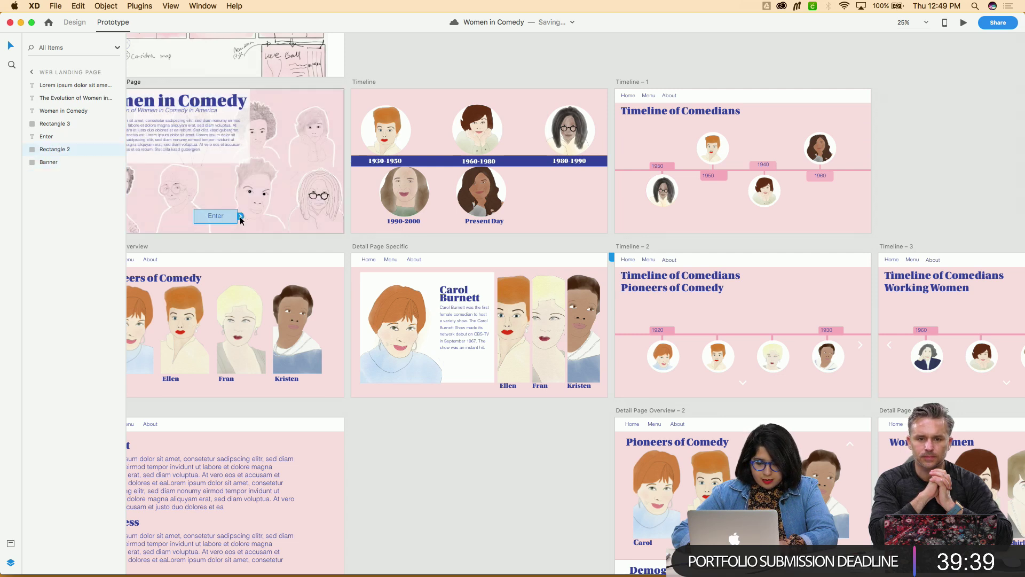
pyautogui.moveTo(241, 216); pyautogui.dragTo(636, 329)
pyautogui.click(576, 415)
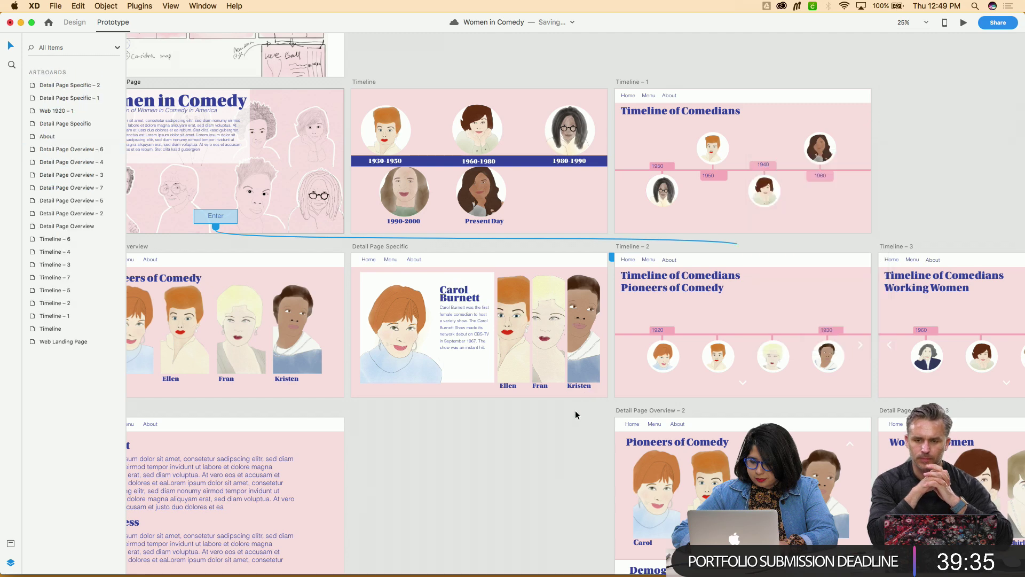
# Examine the prototype links of the down and forward arrows on Timeline – 2 and the forward arrow on Timeline – 3
pyautogui.hscroll(5, 560, 390)
pyautogui.scroll(4, 550, 371)
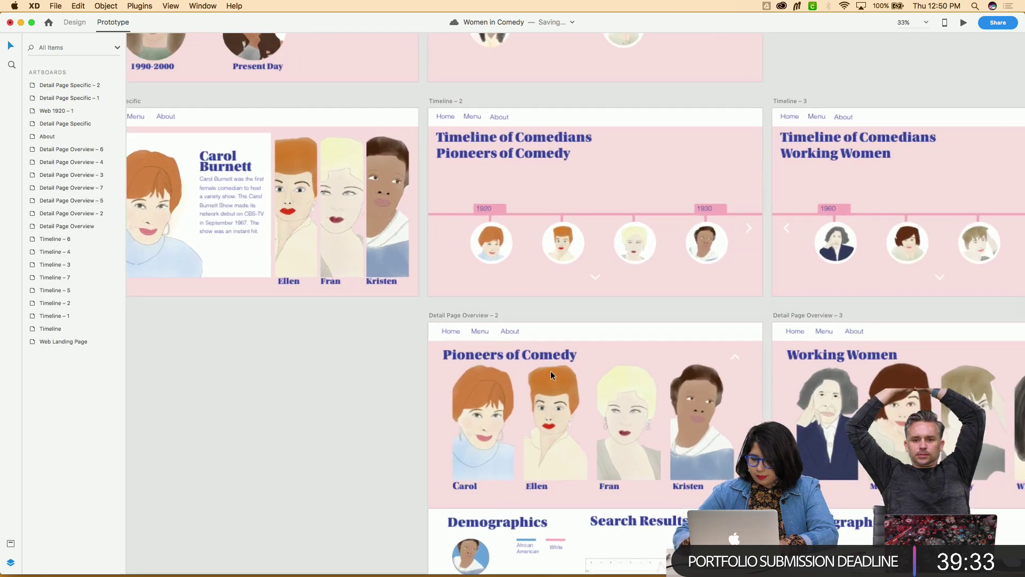
pyautogui.scroll(5, 550, 370)
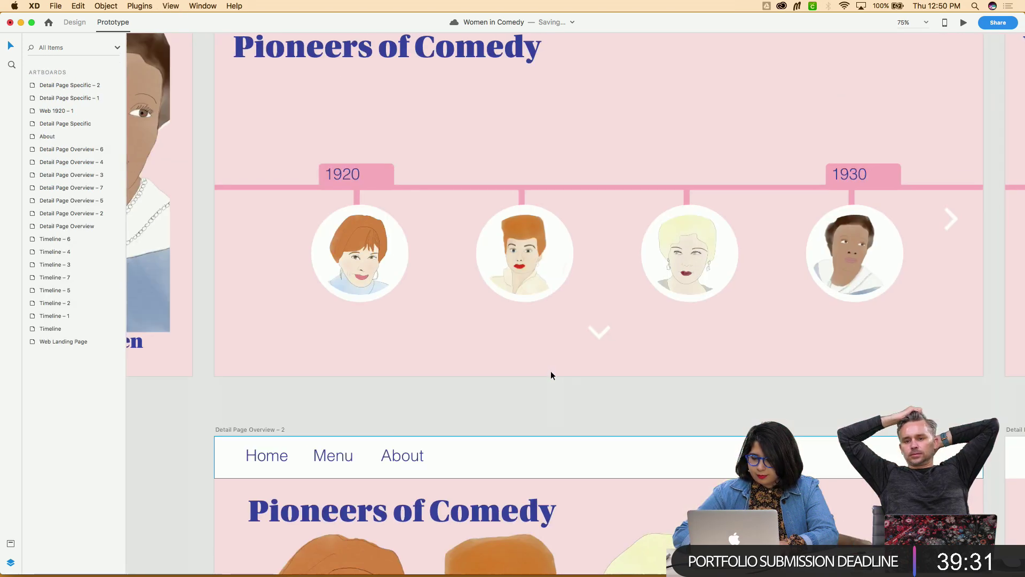
pyautogui.scroll(-5, 550, 370)
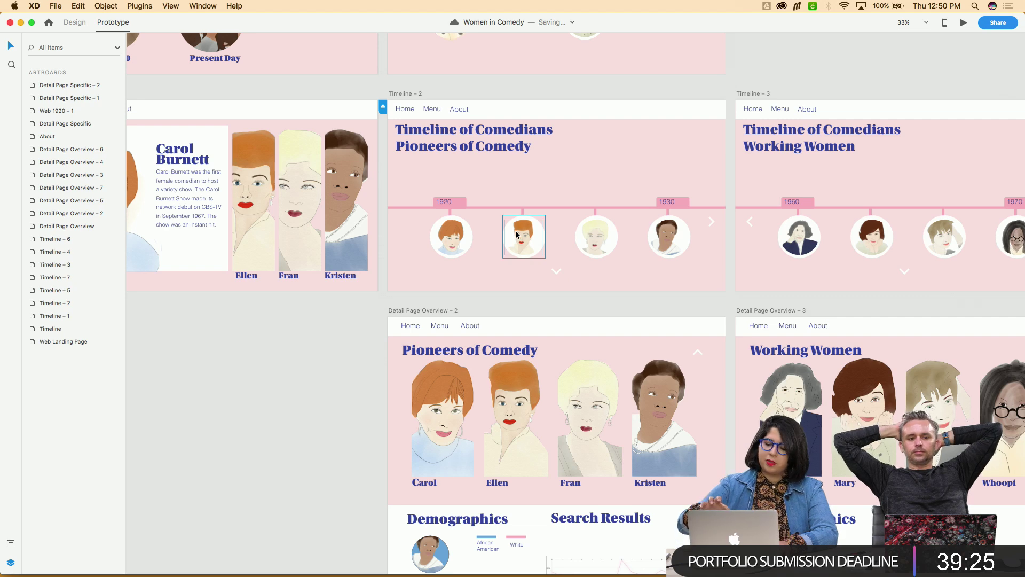
pyautogui.click(559, 279)
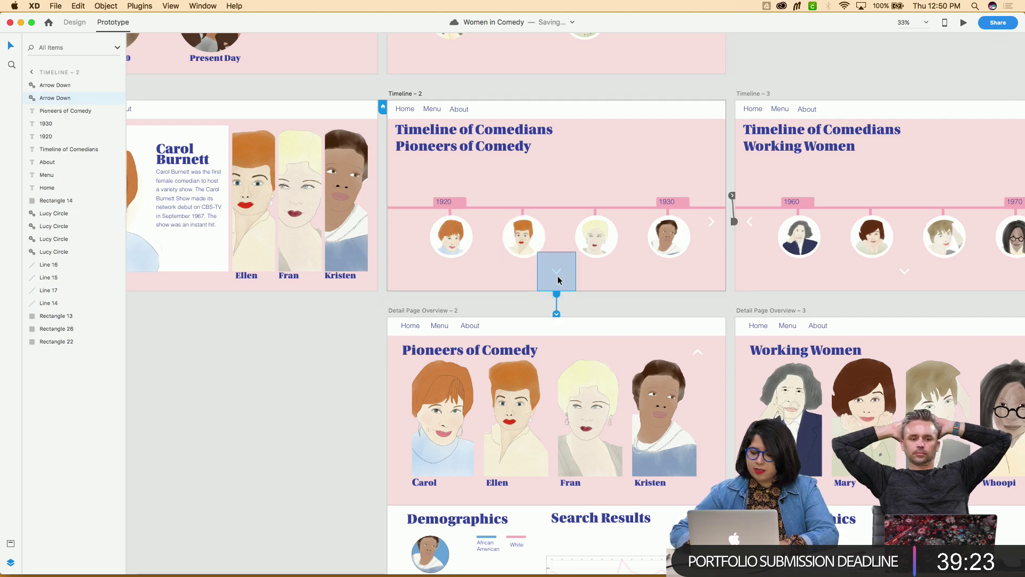
pyautogui.scroll(-5, 556, 315)
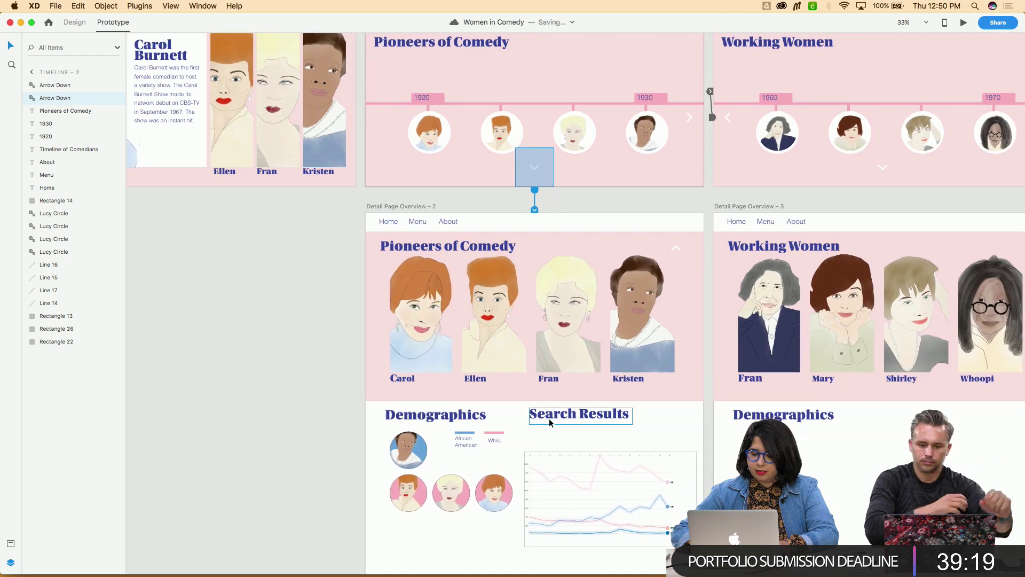
pyautogui.scroll(-5, 550, 423)
pyautogui.scroll(10, 550, 422)
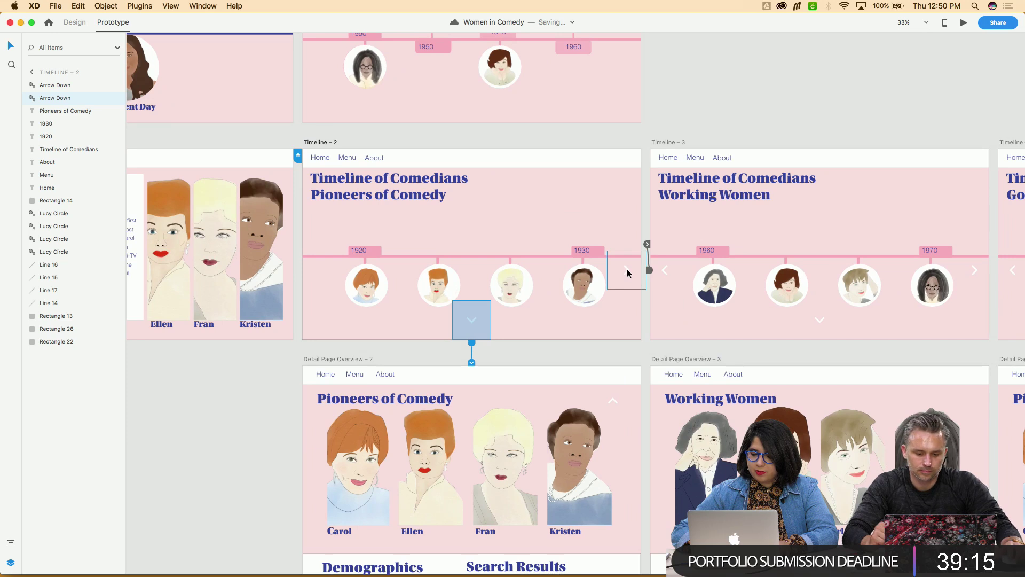
pyautogui.click(629, 272)
pyautogui.click(648, 242)
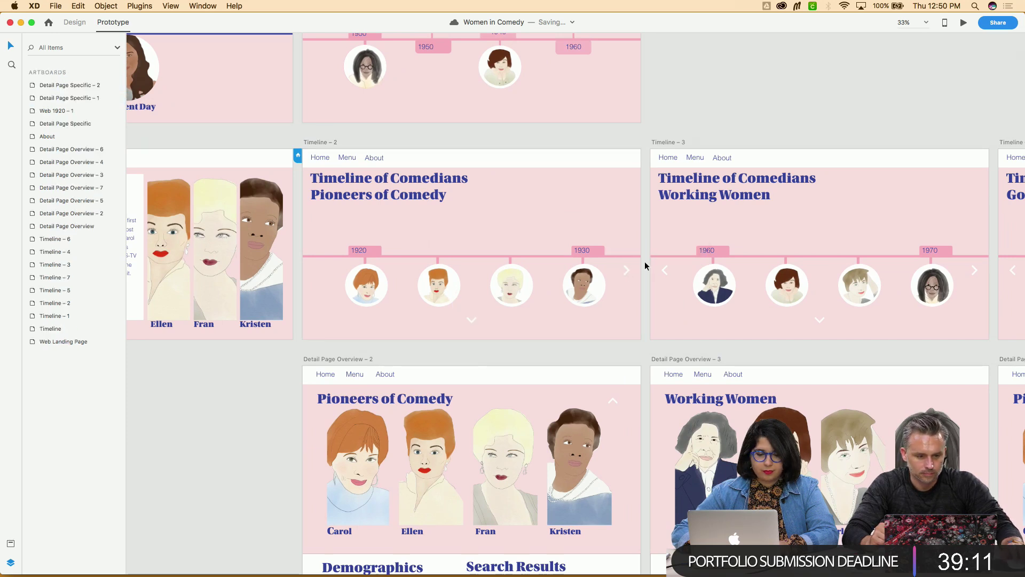
pyautogui.click(629, 271)
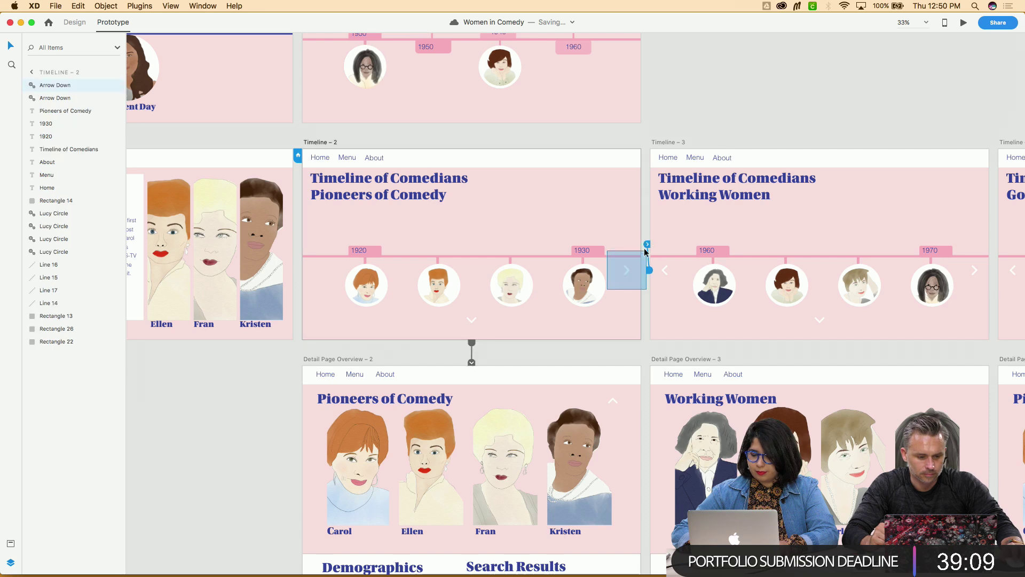
pyautogui.hscroll(10, 644, 248)
pyautogui.click(731, 275)
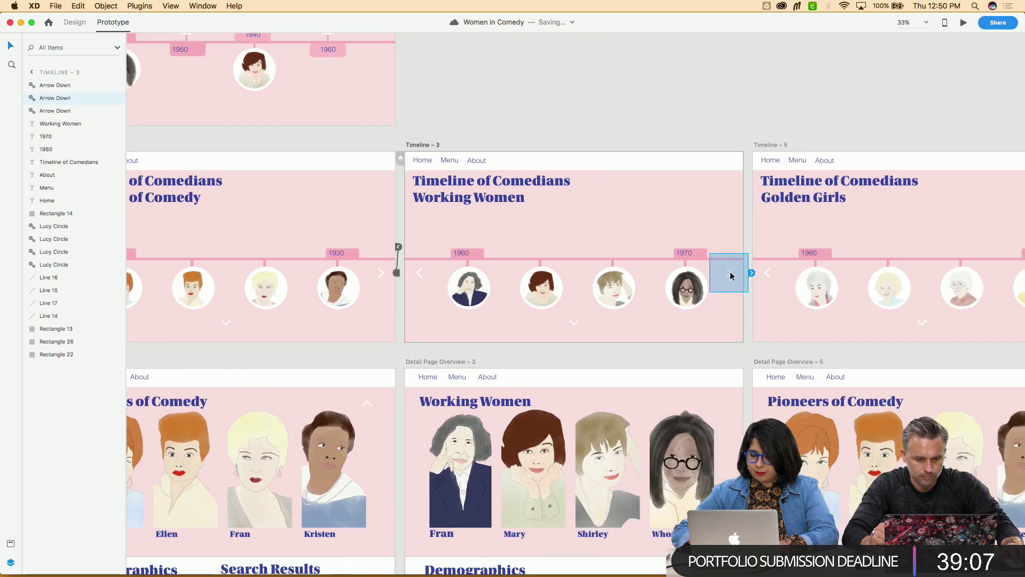
# Review the transition settings of the back arrow on Timeline – 3 and paste a duplicate of that arrow in place
pyautogui.click(396, 273)
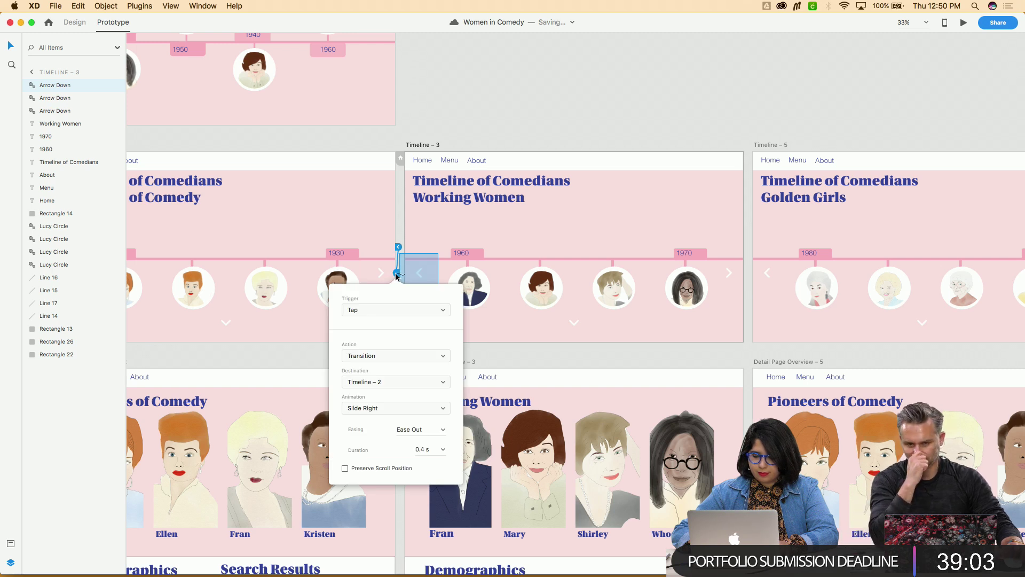
pyautogui.click(398, 247)
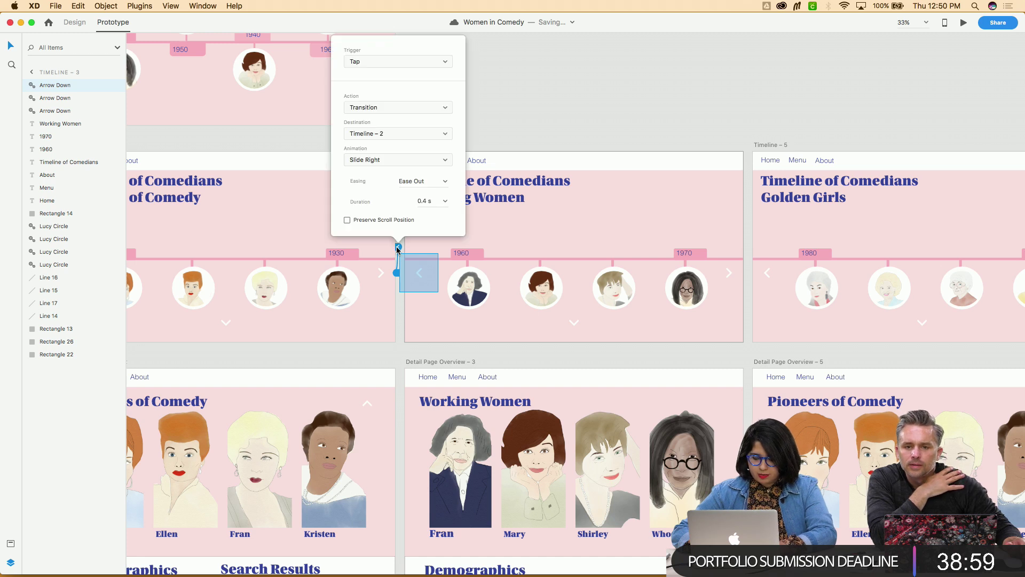
pyautogui.click(715, 203)
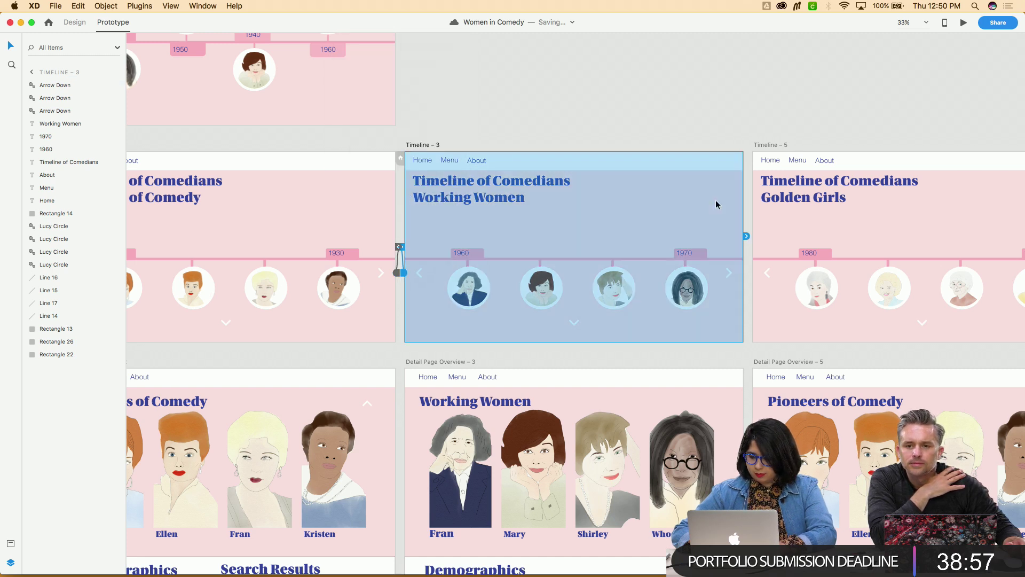
pyautogui.press('cmd+v')
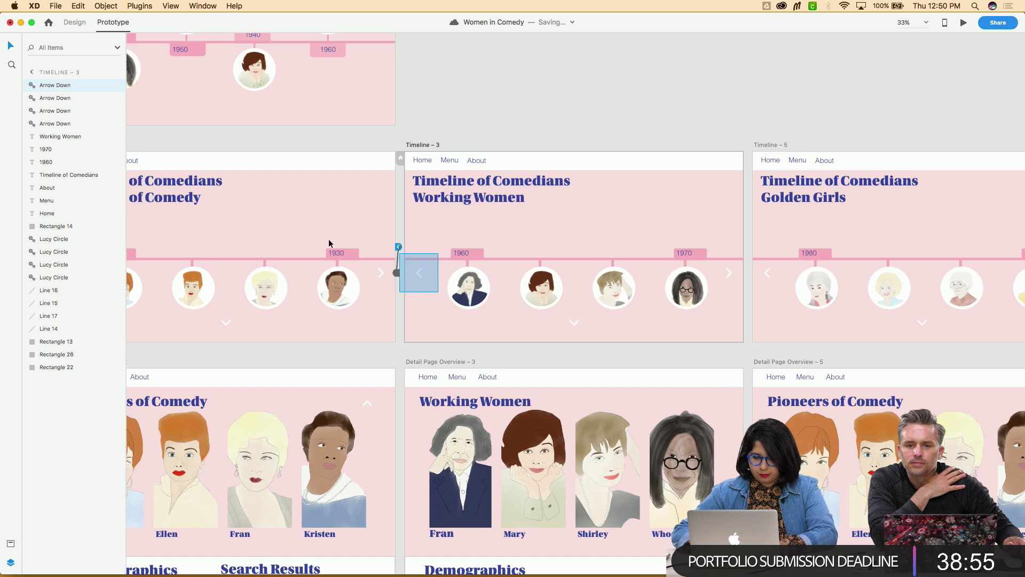
# Link the forward arrow on Timeline – 3 to Timeline – 5 as a tap transition with the Slide Right animation
pyautogui.click(730, 275)
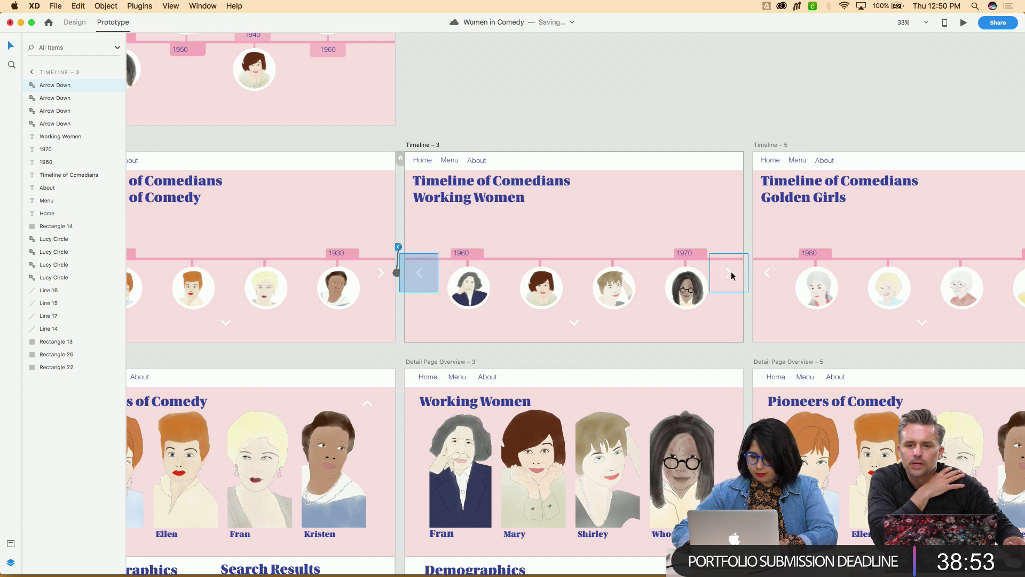
pyautogui.moveTo(751, 274); pyautogui.dragTo(768, 277)
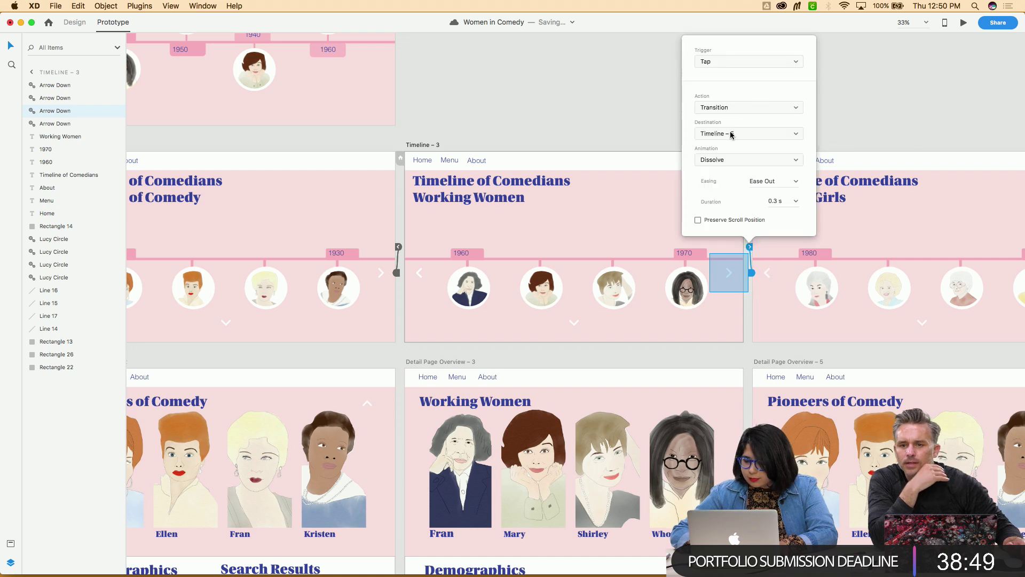
pyautogui.click(746, 160)
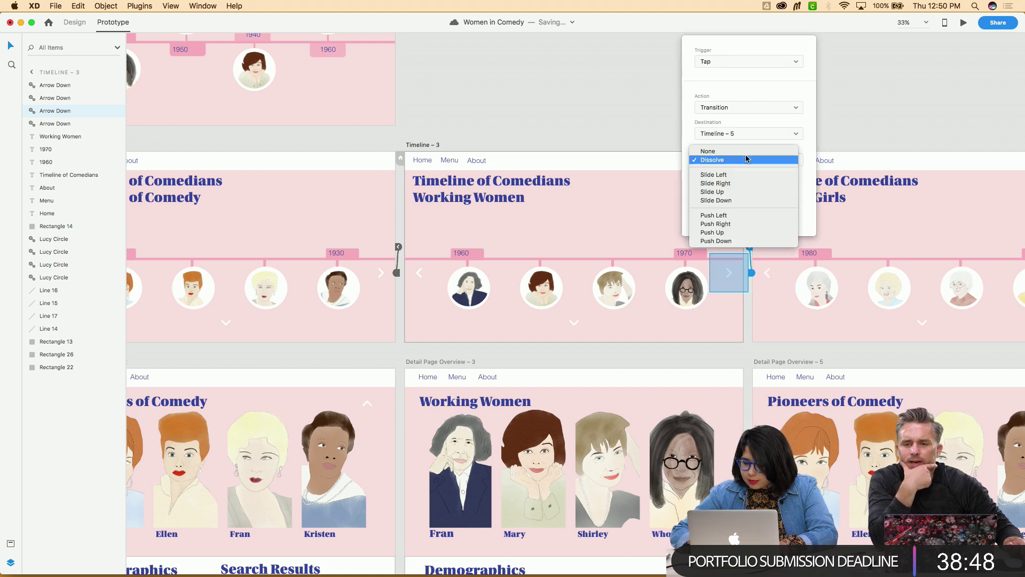
pyautogui.click(741, 184)
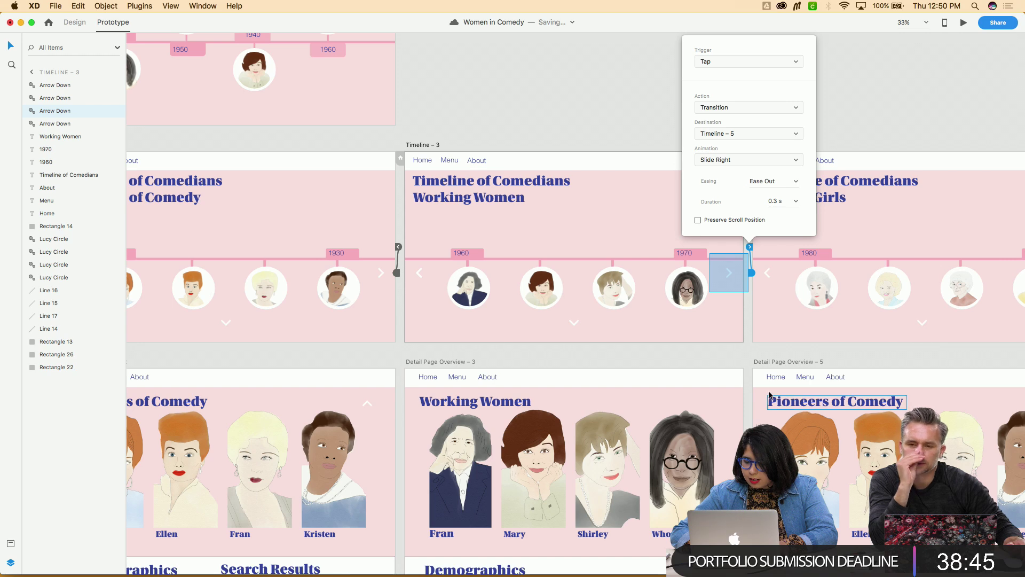
# Delete the stray down arrow above the 1990 marker on the Timeline – 5 artboard
pyautogui.click(748, 355)
pyautogui.hscroll(10, 747, 355)
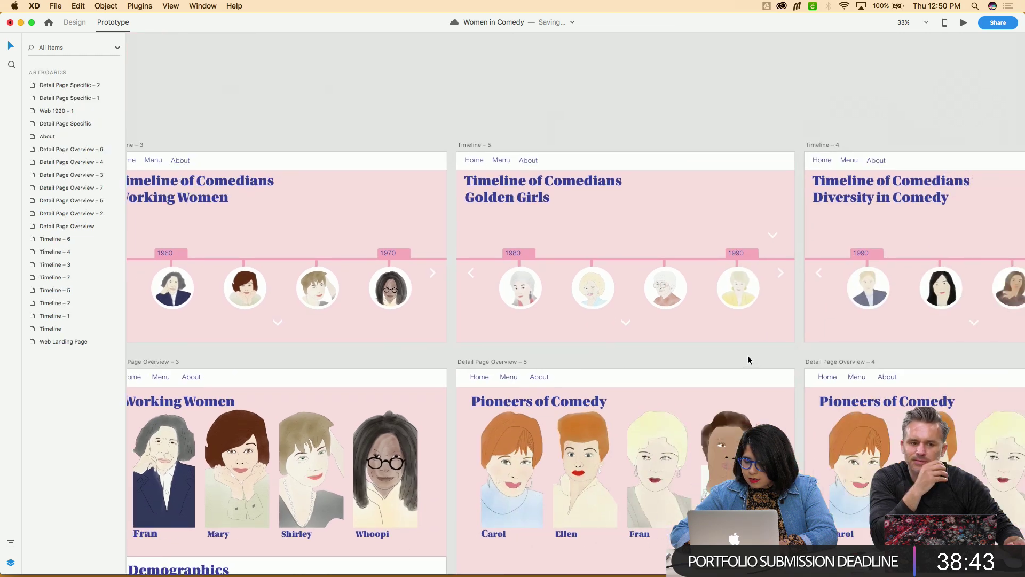
pyautogui.click(778, 234)
pyautogui.press('Delete')
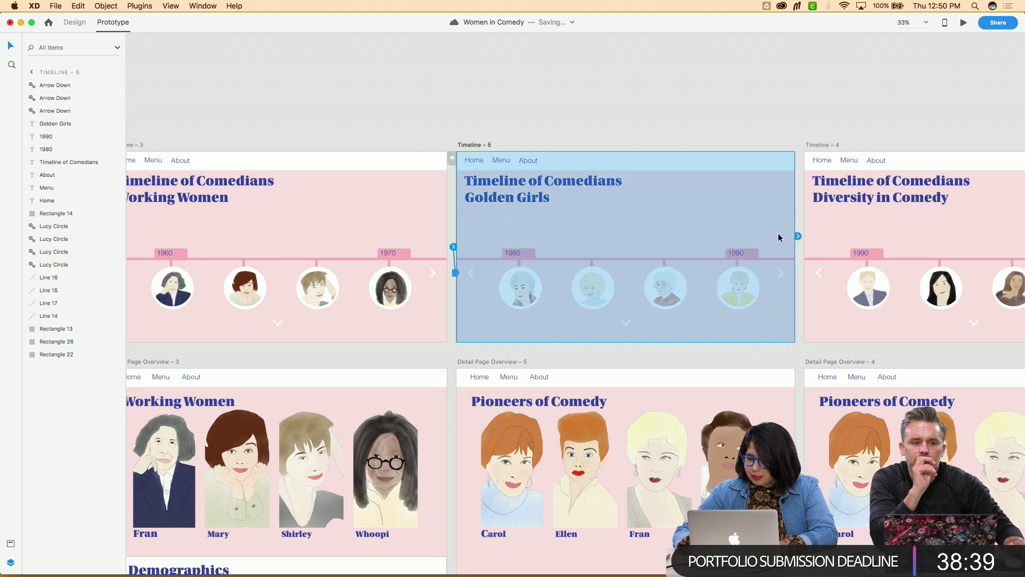
# Try to link the forward arrows on Timeline – 5, Timeline – 4 and Timeline – 7 with tap transitions
pyautogui.click(784, 277)
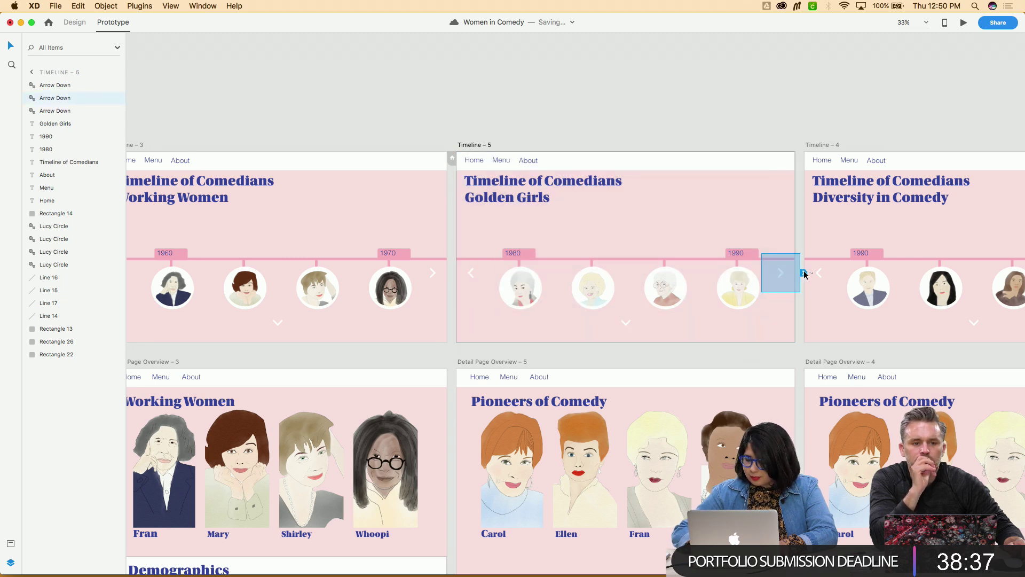
pyautogui.hscroll(6, 804, 274)
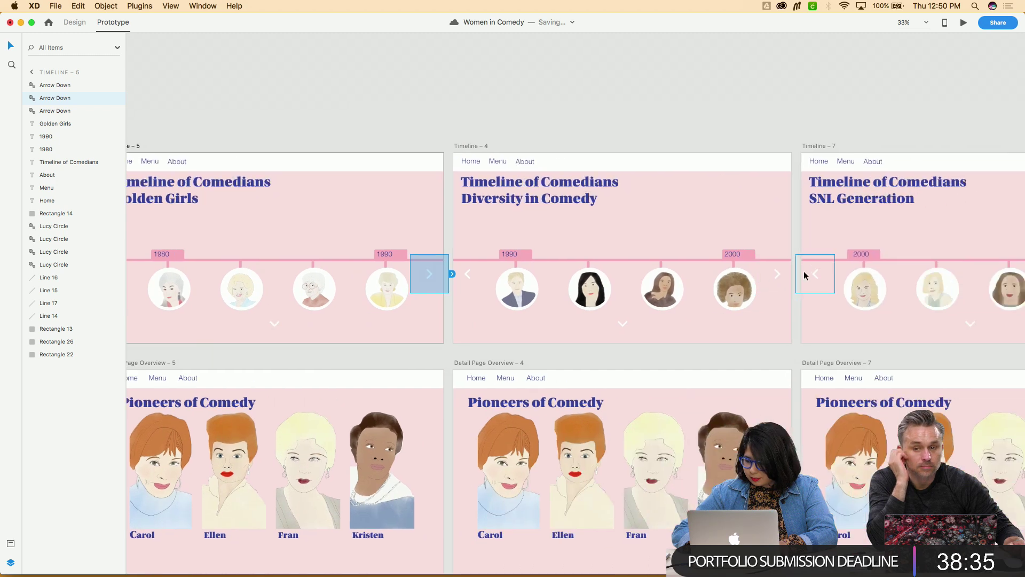
pyautogui.click(787, 274)
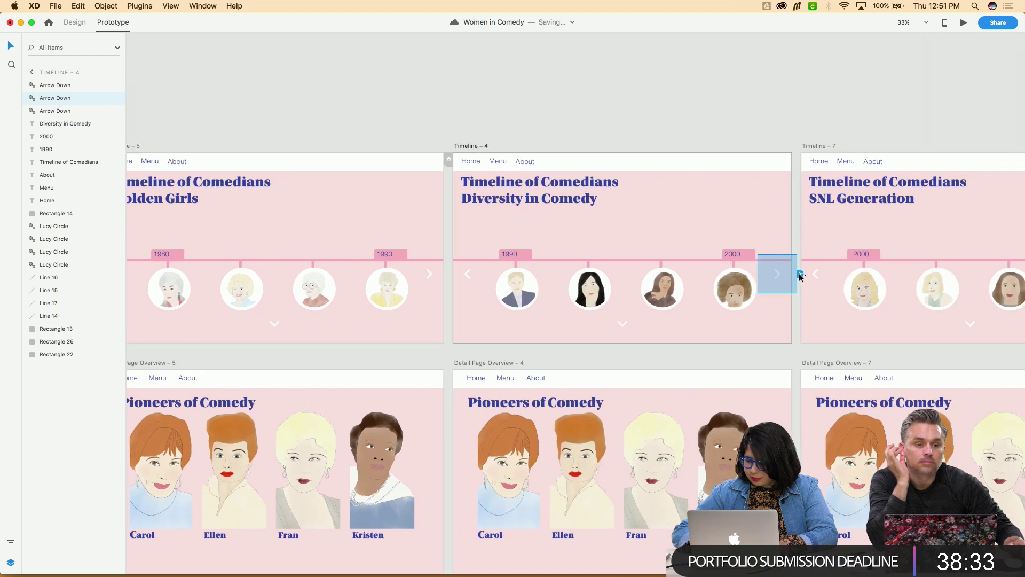
pyautogui.click(800, 275)
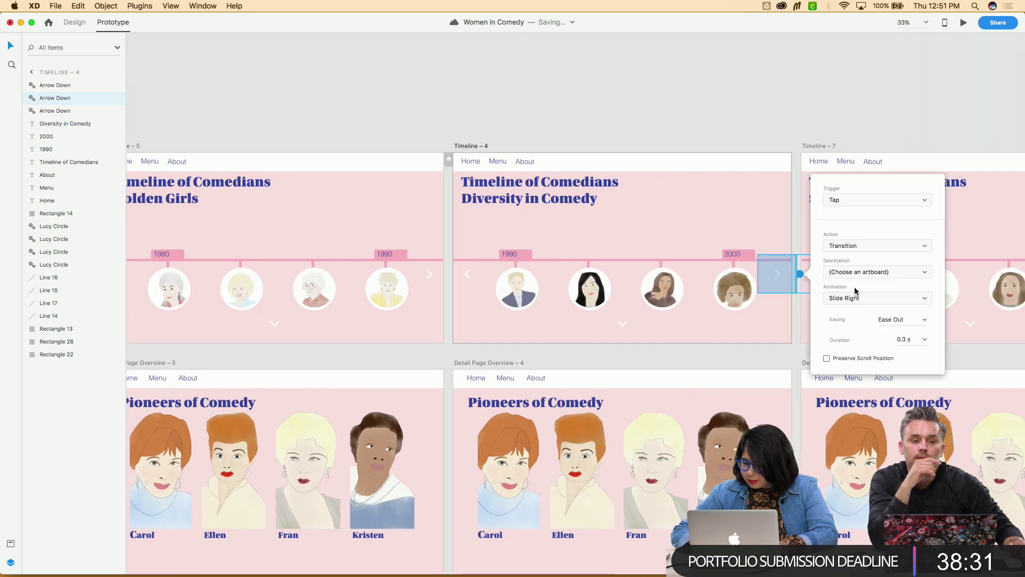
pyautogui.click(796, 338)
pyautogui.hscroll(8, 796, 339)
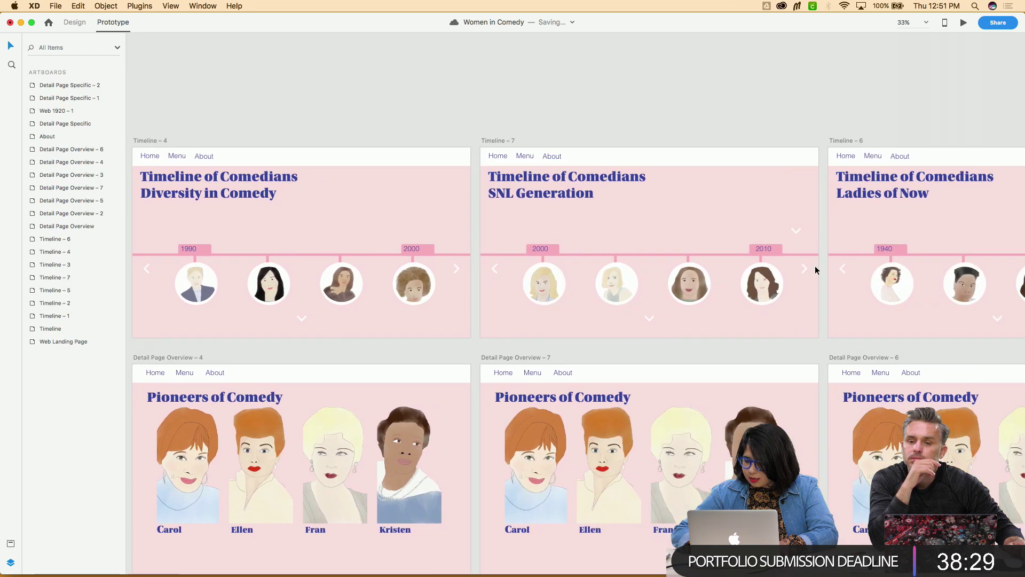
pyautogui.click(807, 269)
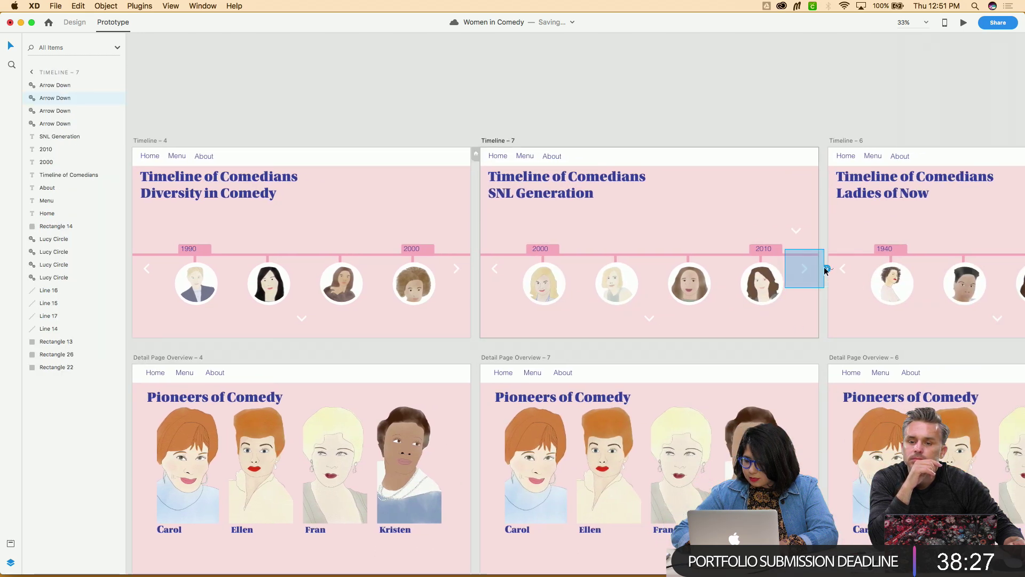
pyautogui.click(826, 269)
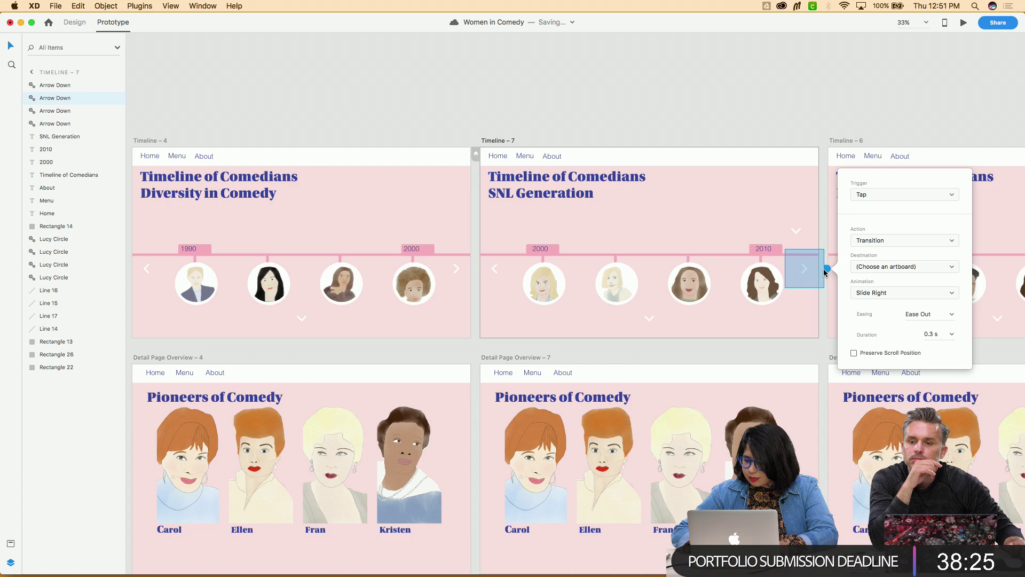
# Preview the prototype starting from the Timeline – 7 artboard and close the preview
pyautogui.hscroll(10, 825, 273)
pyautogui.hscroll(-13, 823, 272)
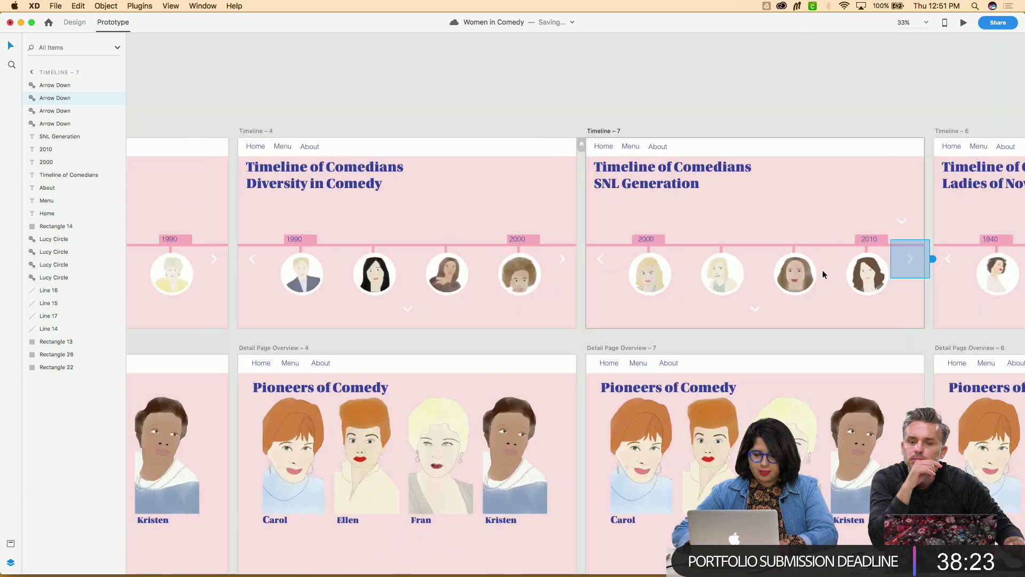
pyautogui.hscroll(-10, 822, 271)
pyautogui.scroll(15, 992, 104)
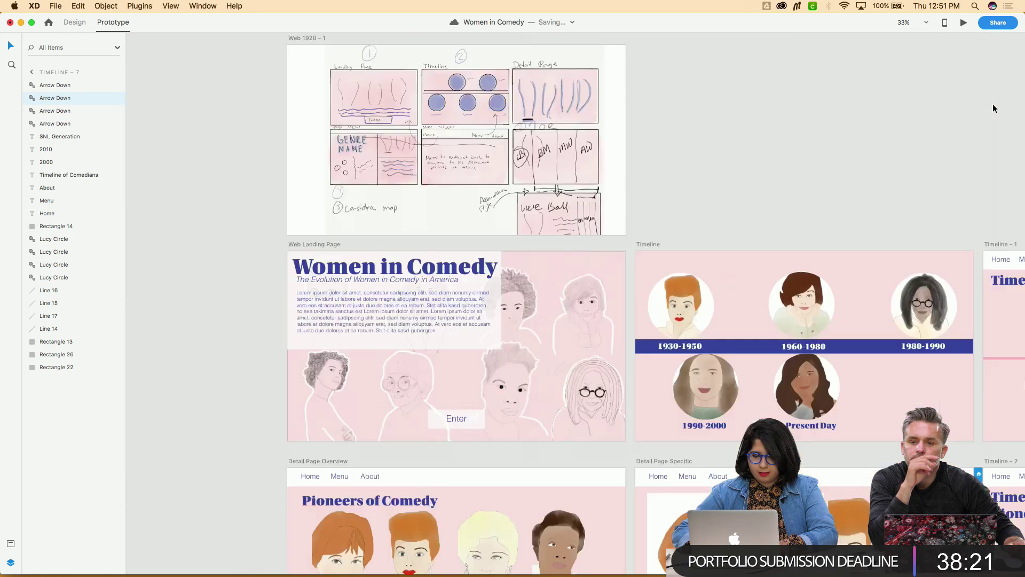
pyautogui.scroll(10, 992, 103)
pyautogui.hscroll(-4, 992, 104)
pyautogui.scroll(-7, 992, 104)
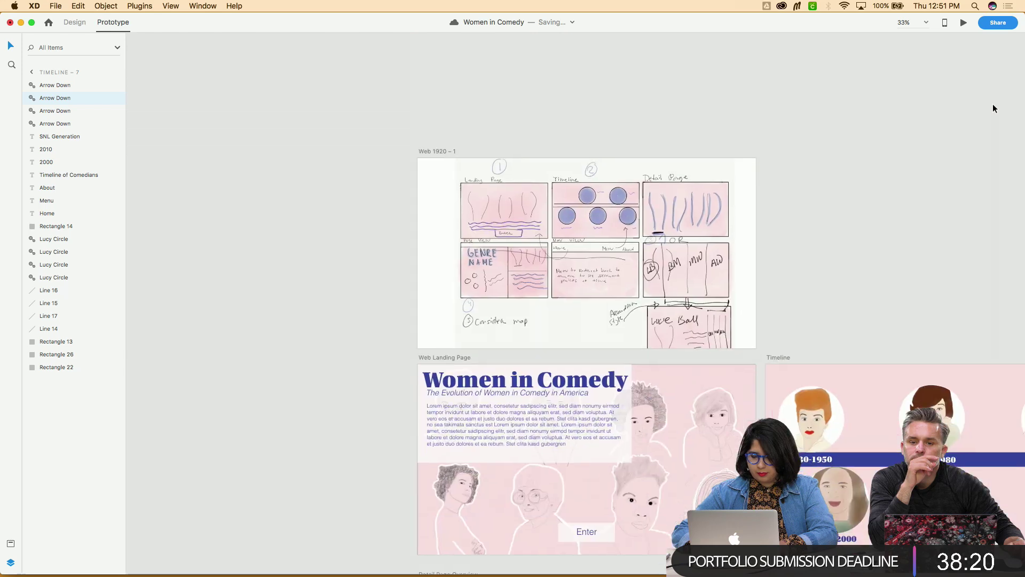
pyautogui.click(964, 23)
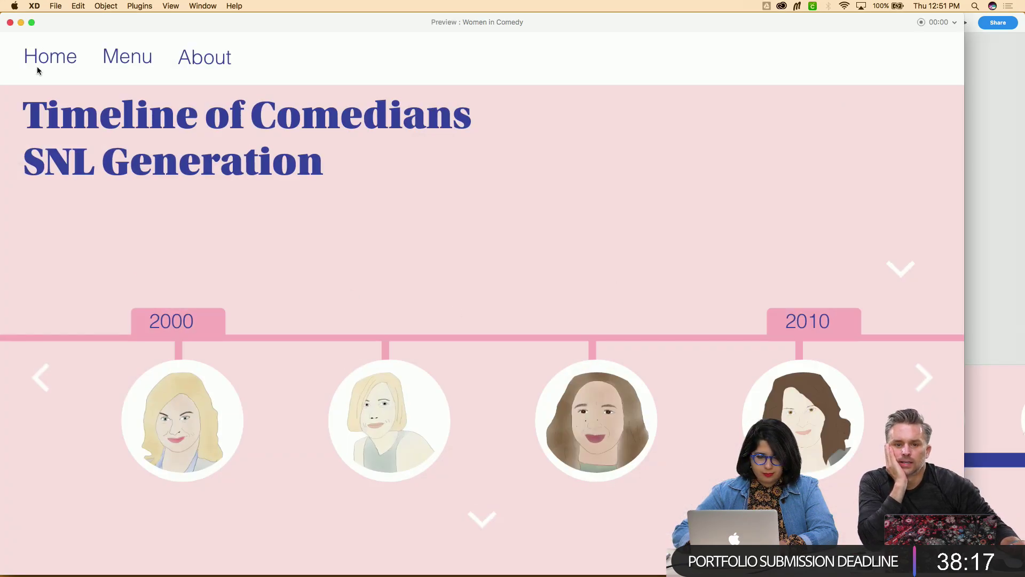
pyautogui.click(10, 22)
# Make Timeline – 1 the prototype's home artboard and link its Home text to Web Landing Page as a tap transition with Slide Right
pyautogui.scroll(5, 421, 233)
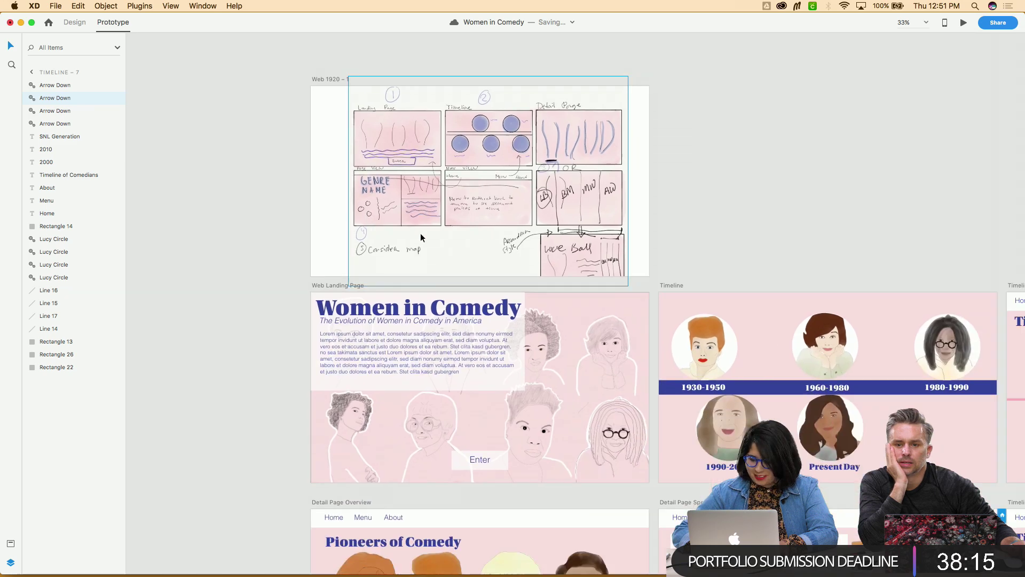
pyautogui.hscroll(3, 427, 234)
pyautogui.scroll(-1, 428, 234)
pyautogui.click(626, 231)
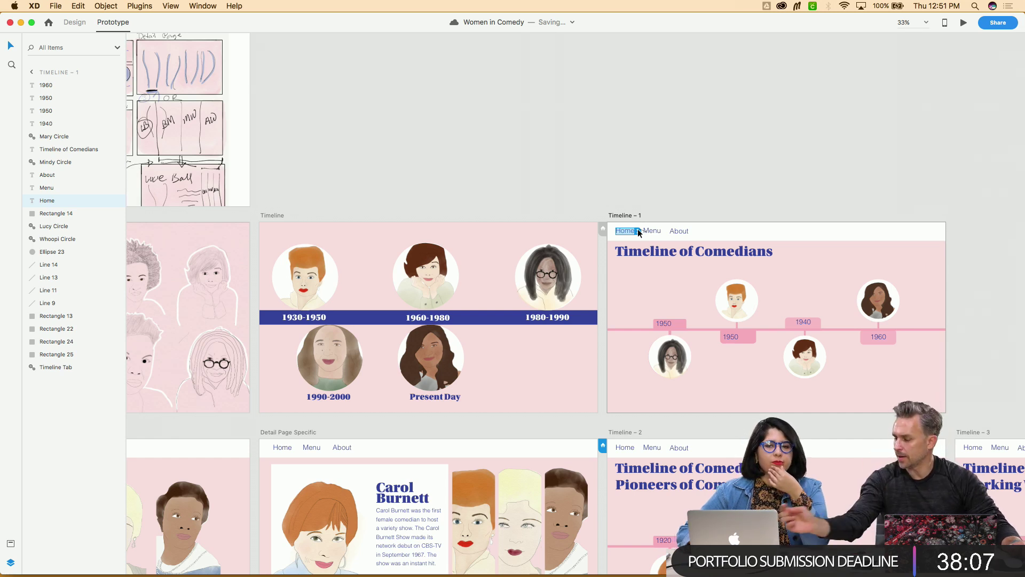
pyautogui.scroll(-3, 638, 228)
pyautogui.hscroll(1, 638, 228)
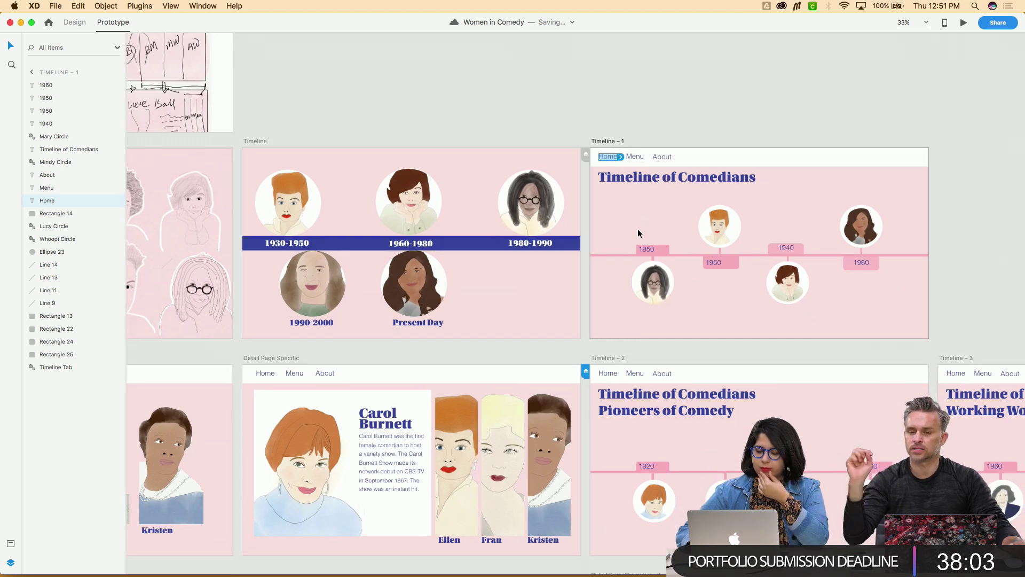
pyautogui.scroll(-1, 638, 228)
pyautogui.hscroll(1, 638, 228)
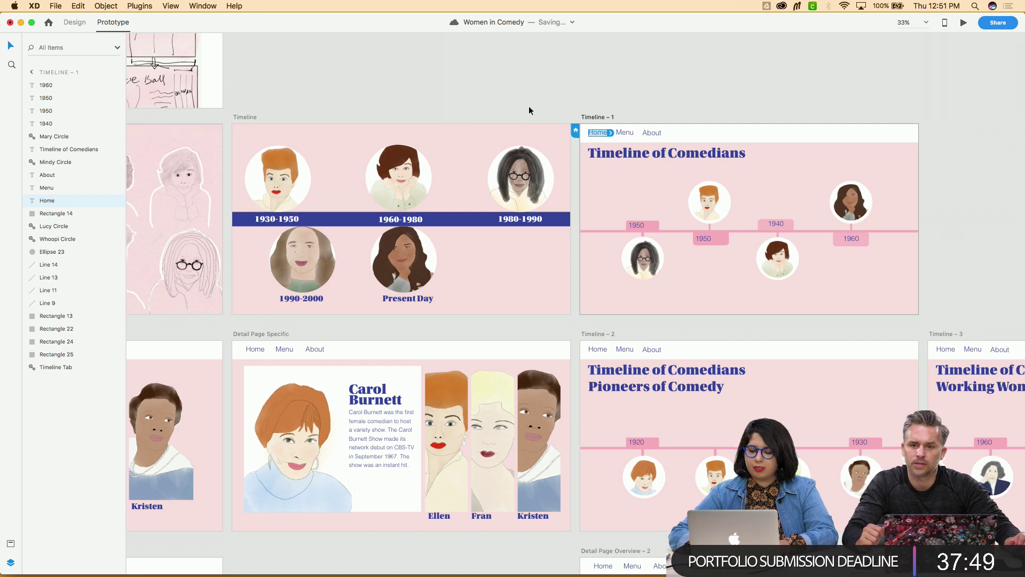
pyautogui.hscroll(-3, 528, 106)
pyautogui.scroll(2, 529, 106)
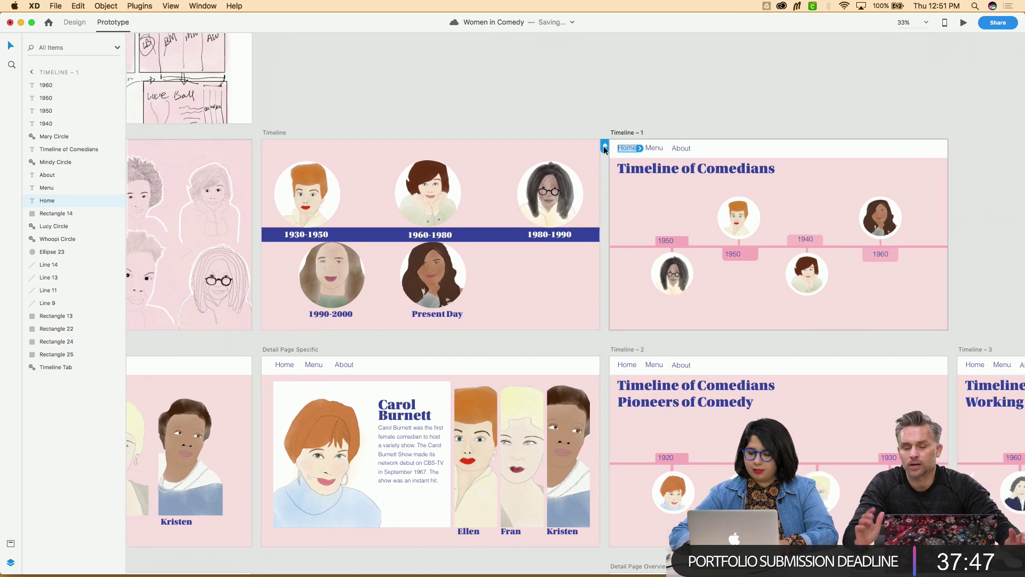
pyautogui.hscroll(-5, 604, 145)
pyautogui.scroll(2, 604, 146)
pyautogui.hscroll(-2, 604, 150)
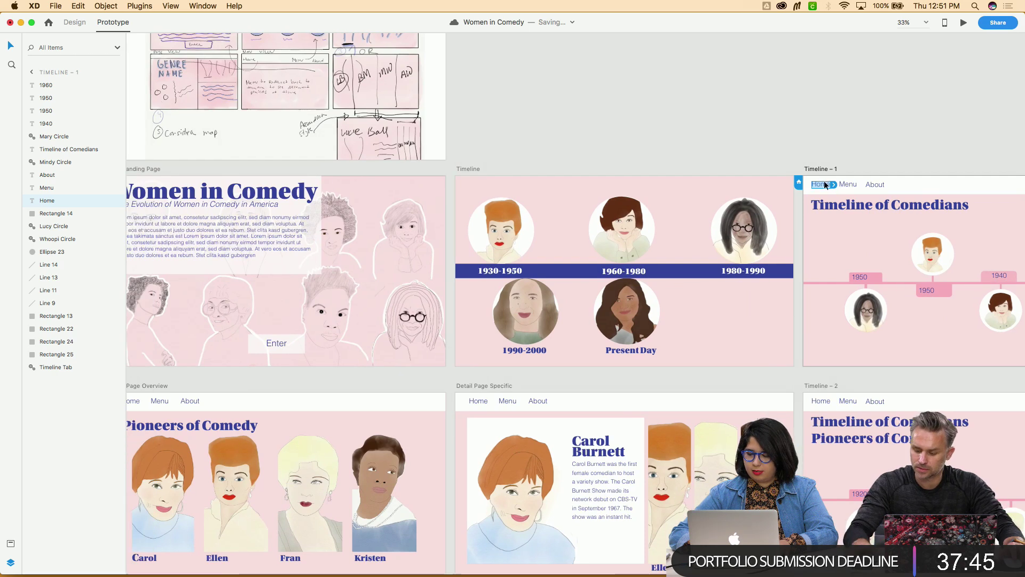
pyautogui.moveTo(831, 183); pyautogui.dragTo(350, 191)
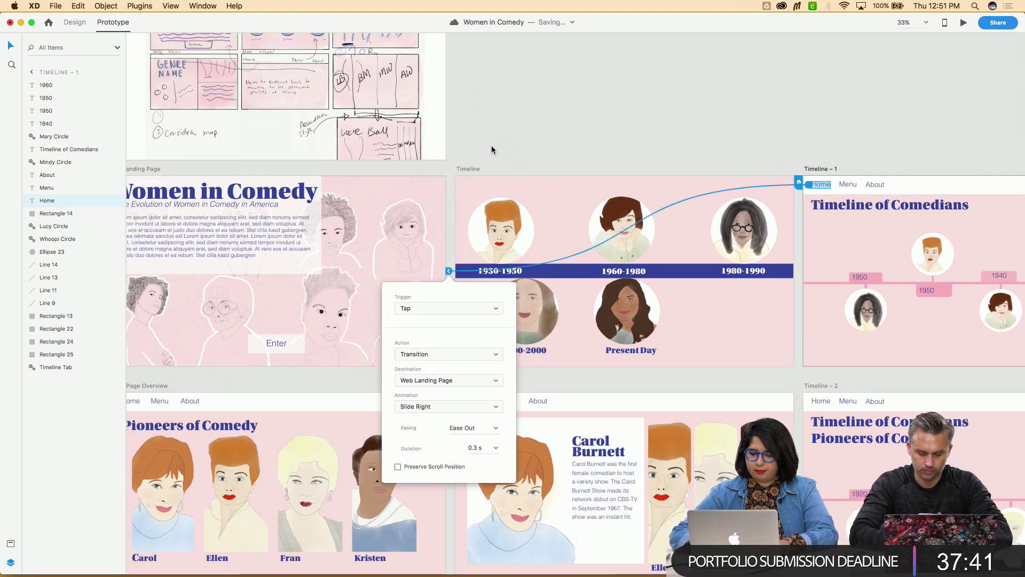
pyautogui.click(549, 126)
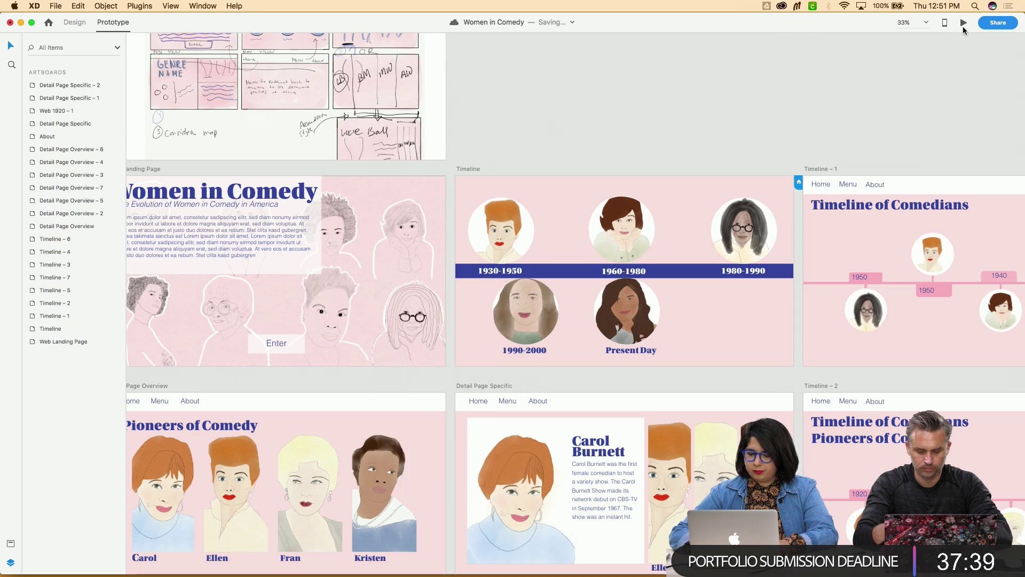
# Preview from Web Landing Page in a widened window, test Enter, the down arrow and Carol's portrait, and close the preview
pyautogui.hscroll(-4, 568, 235)
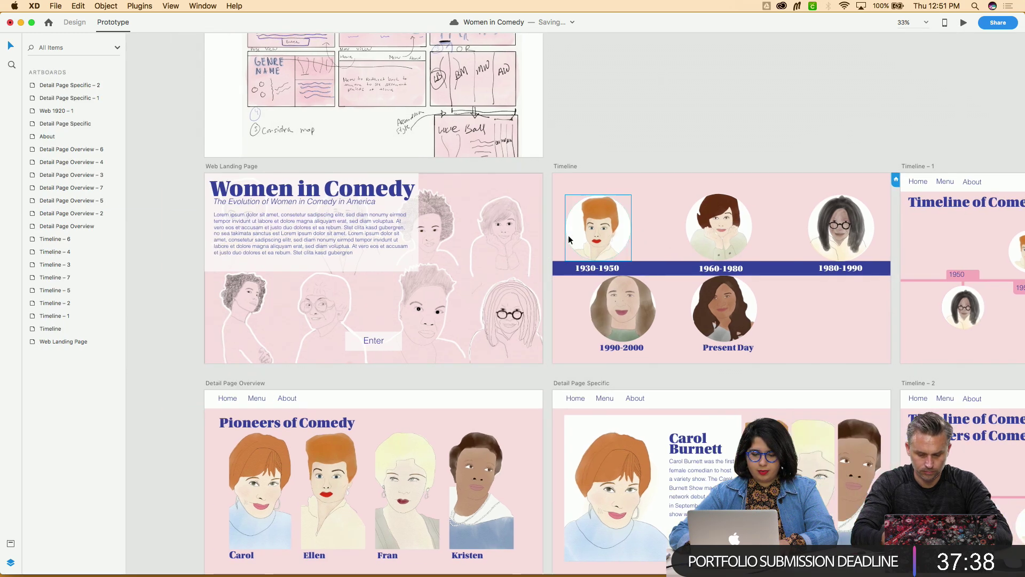
pyautogui.click(244, 167)
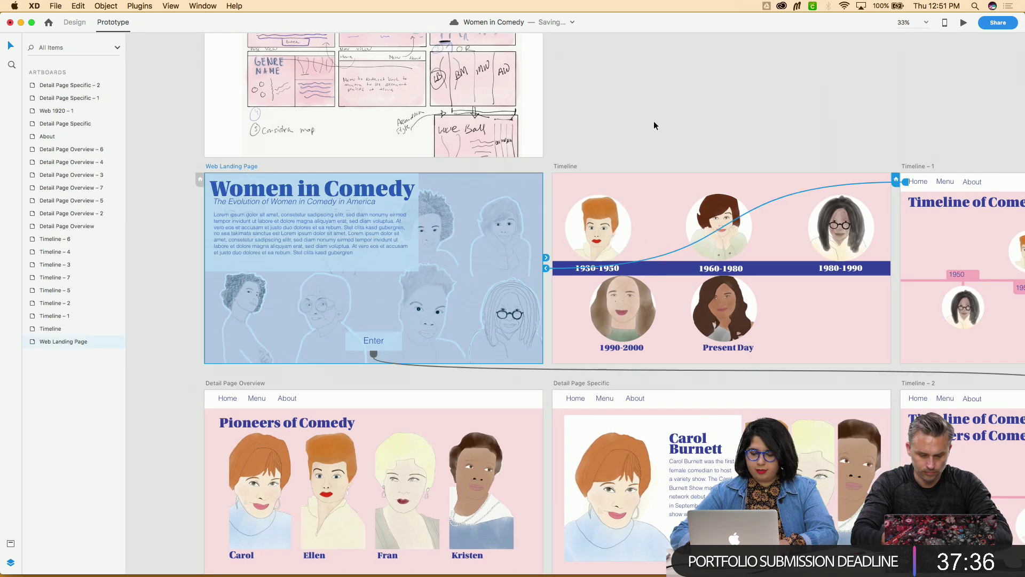
pyautogui.click(964, 23)
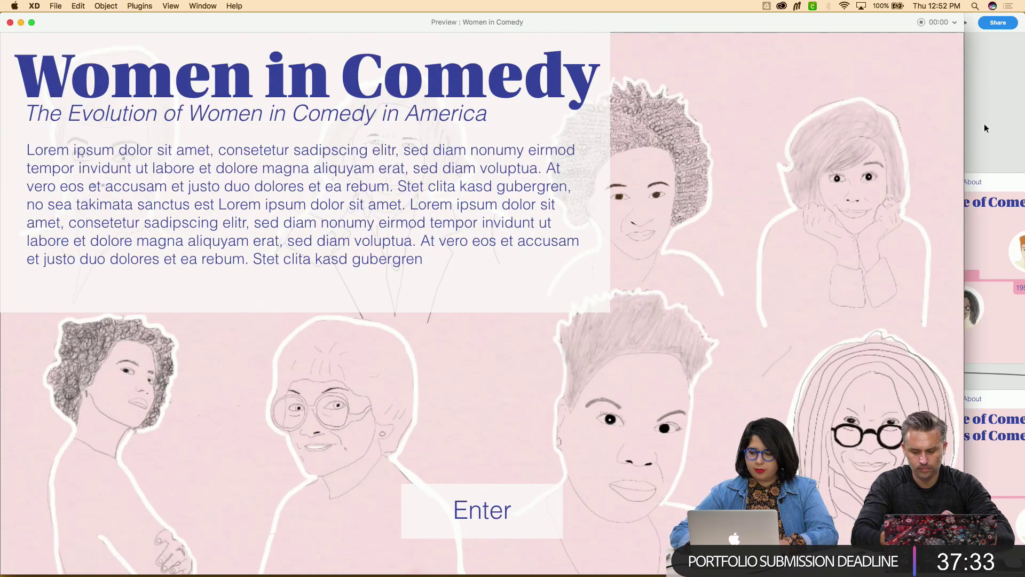
pyautogui.moveTo(964, 128); pyautogui.dragTo(1023, 141)
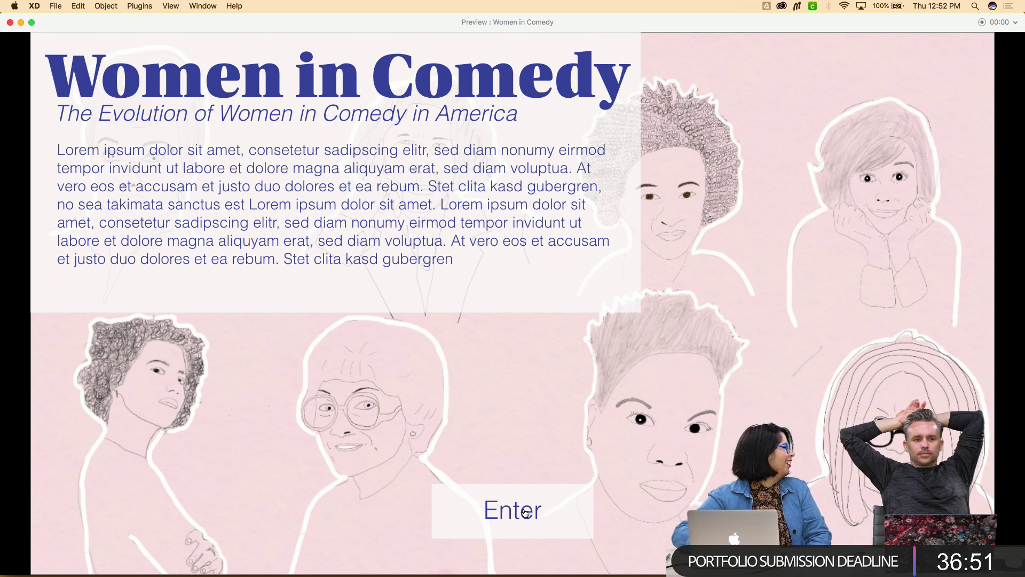
pyautogui.click(508, 515)
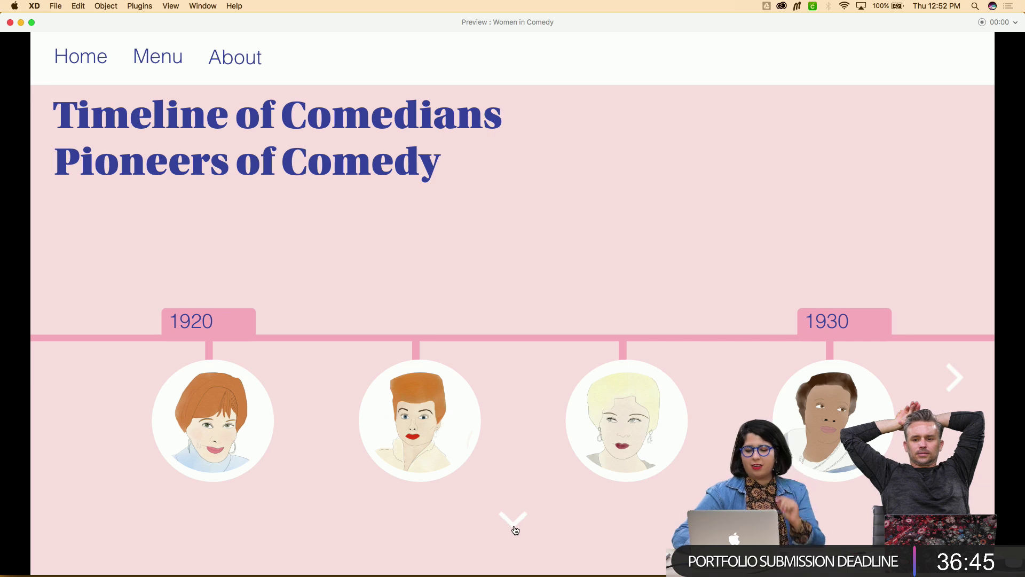
pyautogui.click(514, 528)
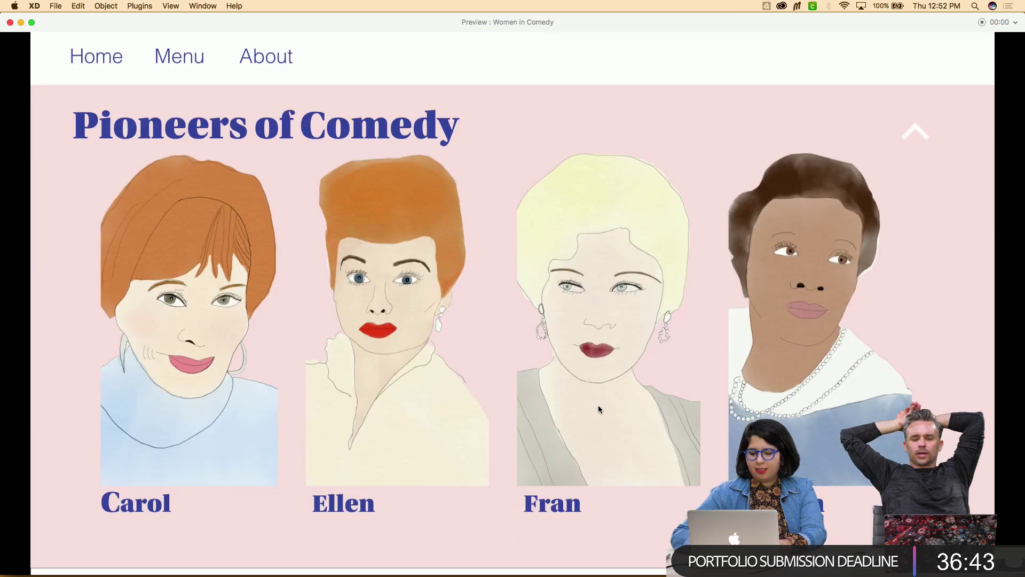
pyautogui.click(151, 478)
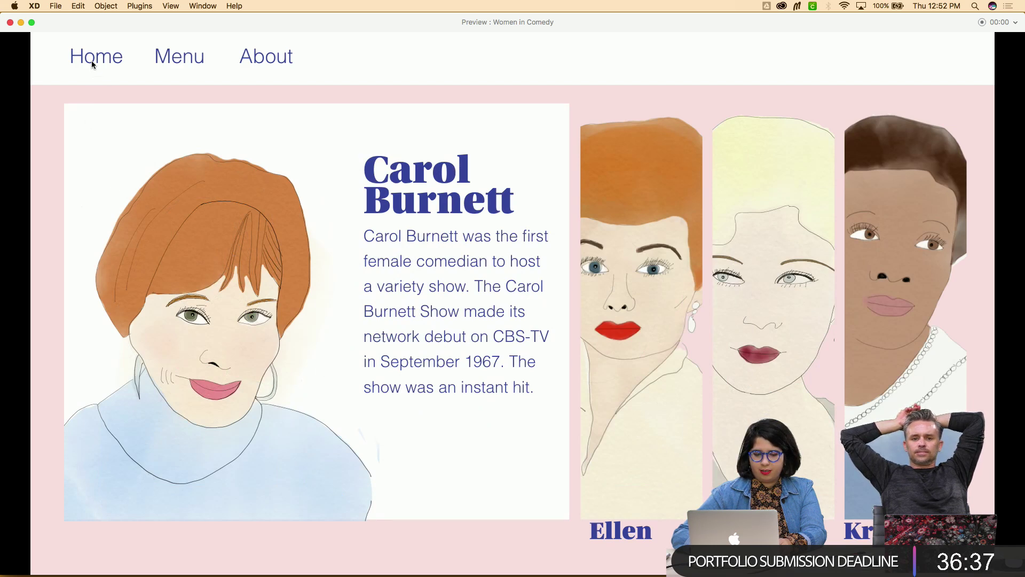
pyautogui.click(10, 22)
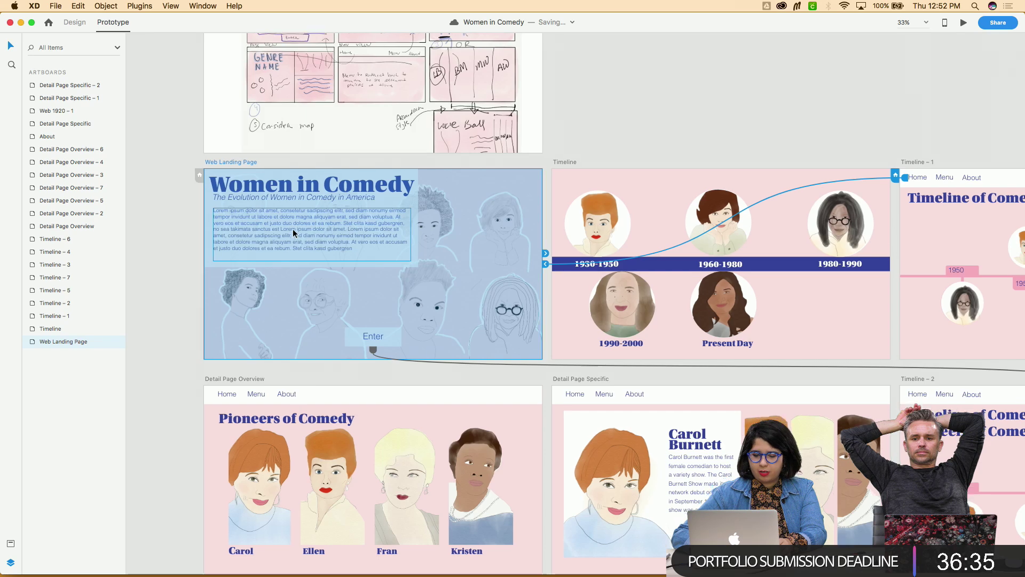
# Link the About text in Detail Page Overview's navigation to the About artboard as a tap transition with Slide Right
pyautogui.scroll(-5, 292, 232)
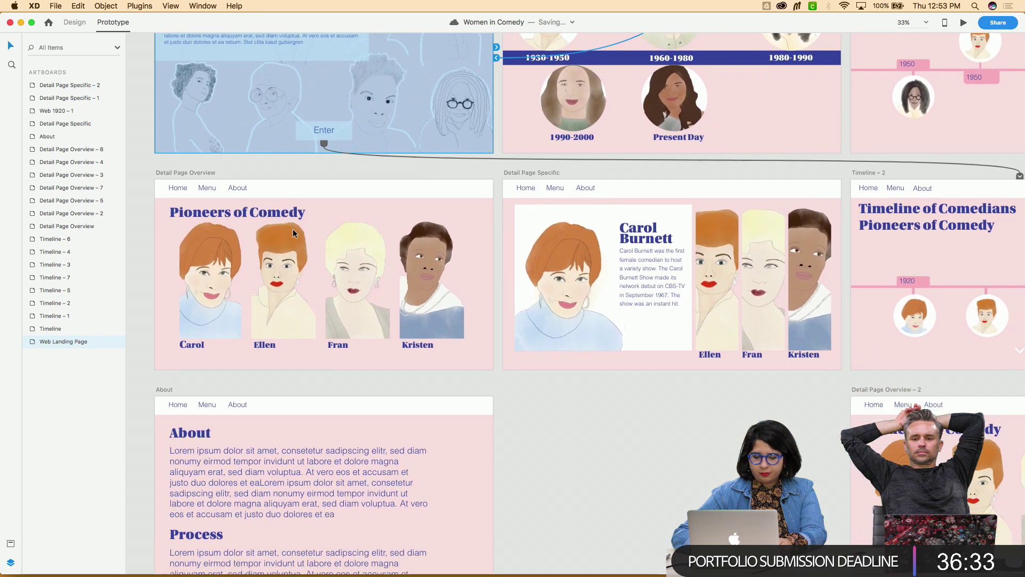
pyautogui.scroll(-4, 293, 233)
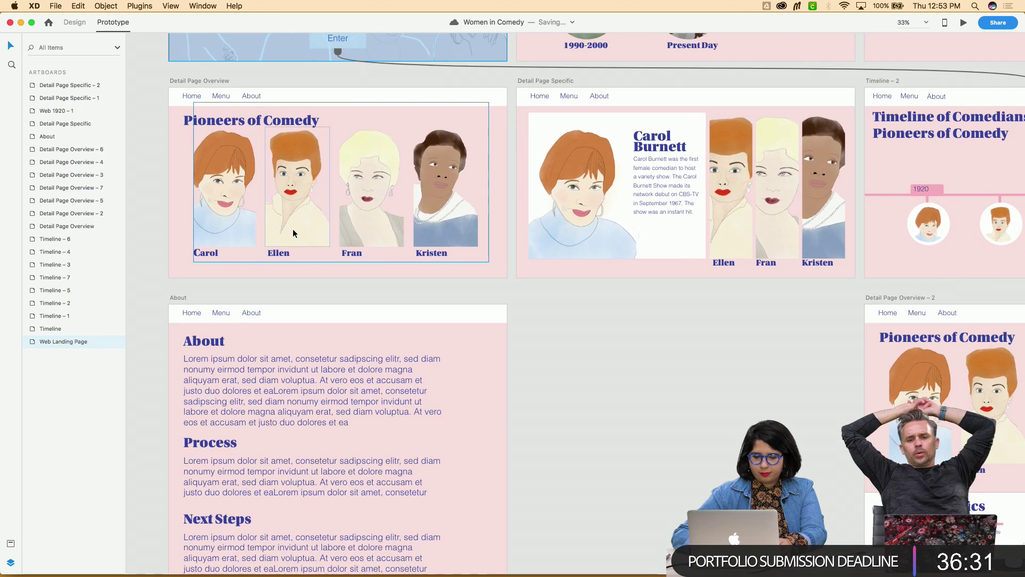
pyautogui.click(255, 100)
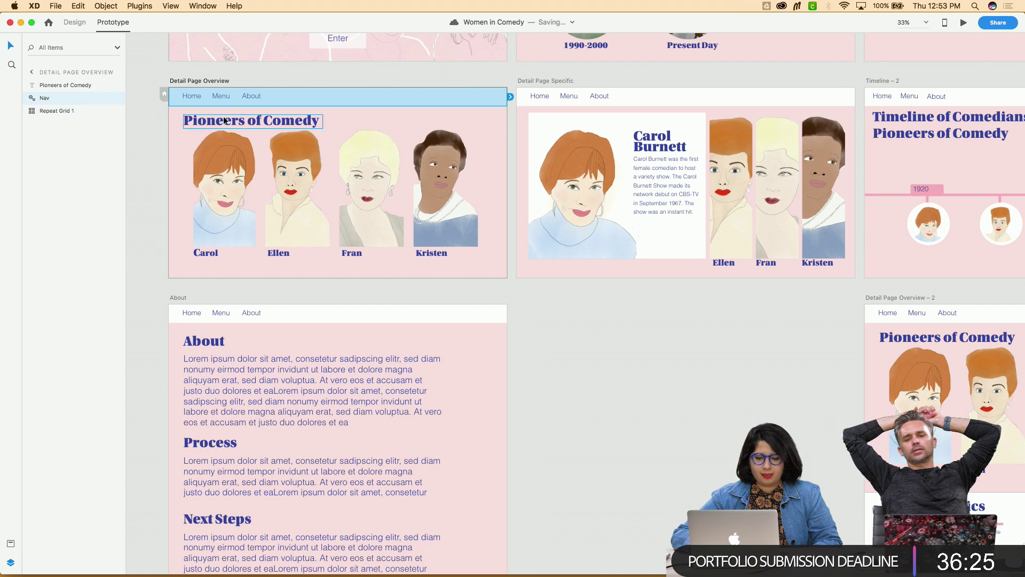
pyautogui.doubleClick(251, 97)
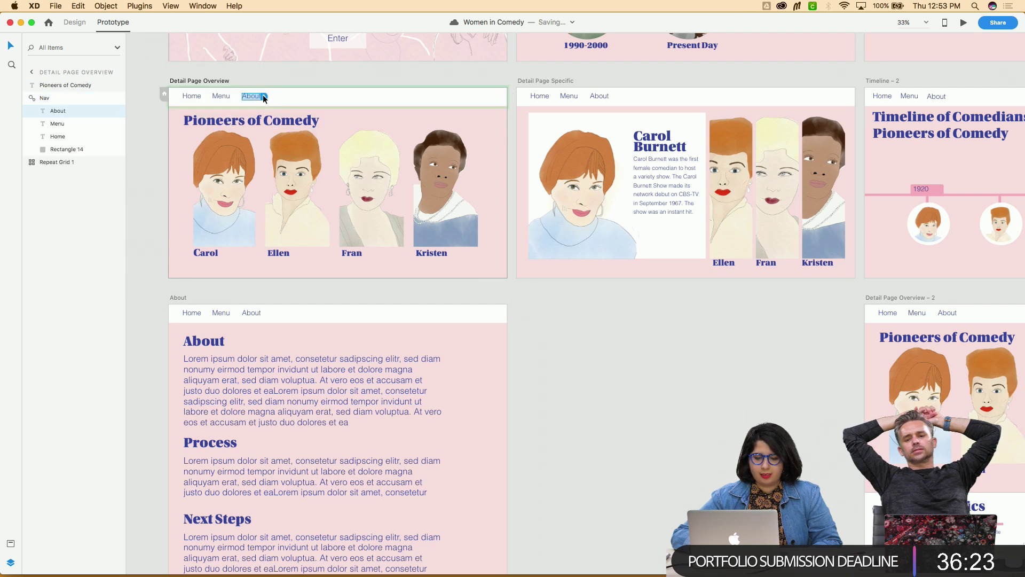
pyautogui.moveTo(263, 97); pyautogui.dragTo(198, 384)
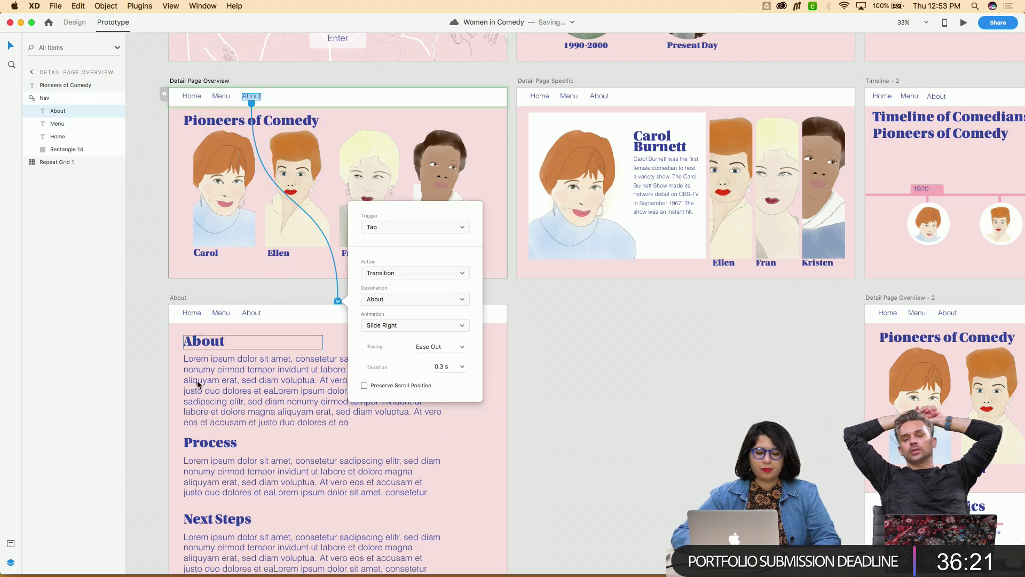
pyautogui.click(156, 412)
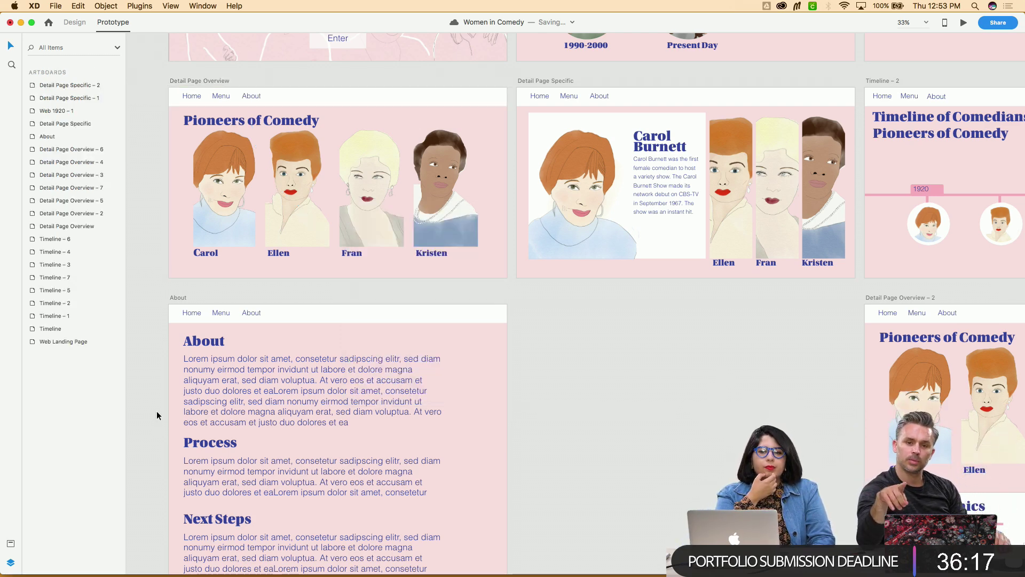
# Delete the entire navigation group from the Detail Page Overview artboard
pyautogui.scroll(3, 156, 415)
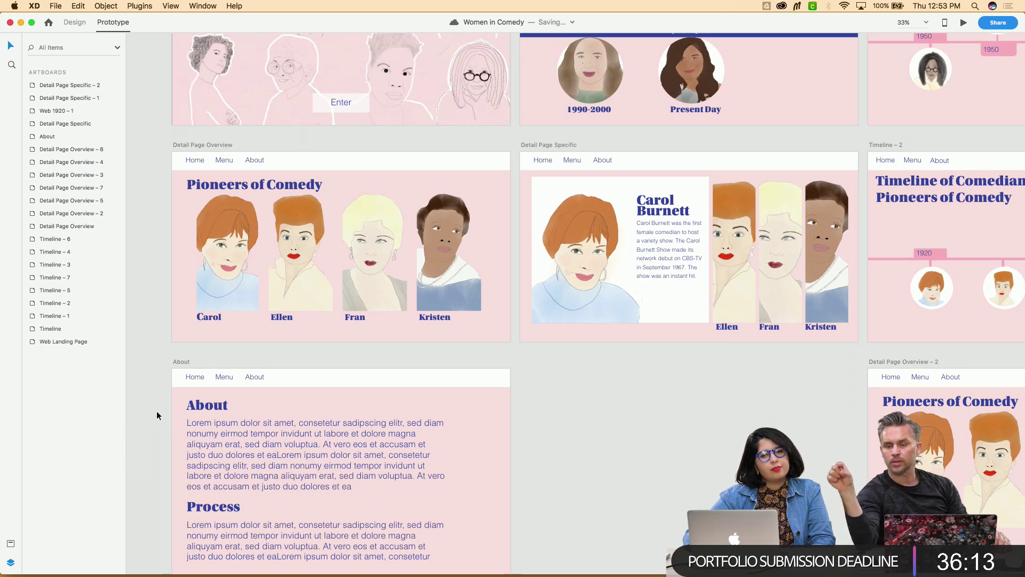
pyautogui.scroll(2, 156, 411)
pyautogui.click(326, 193)
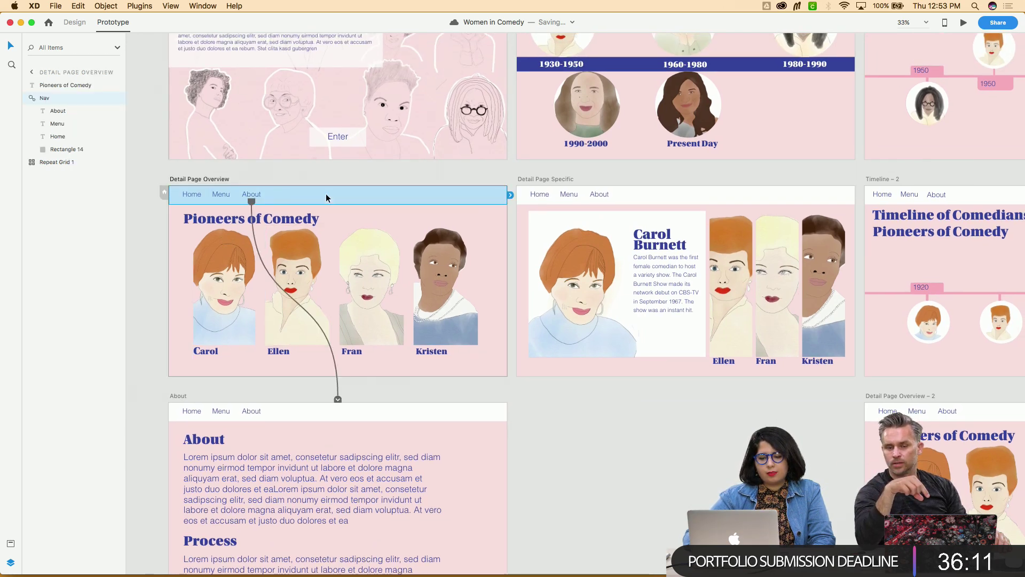
pyautogui.scroll(6, 188, 206)
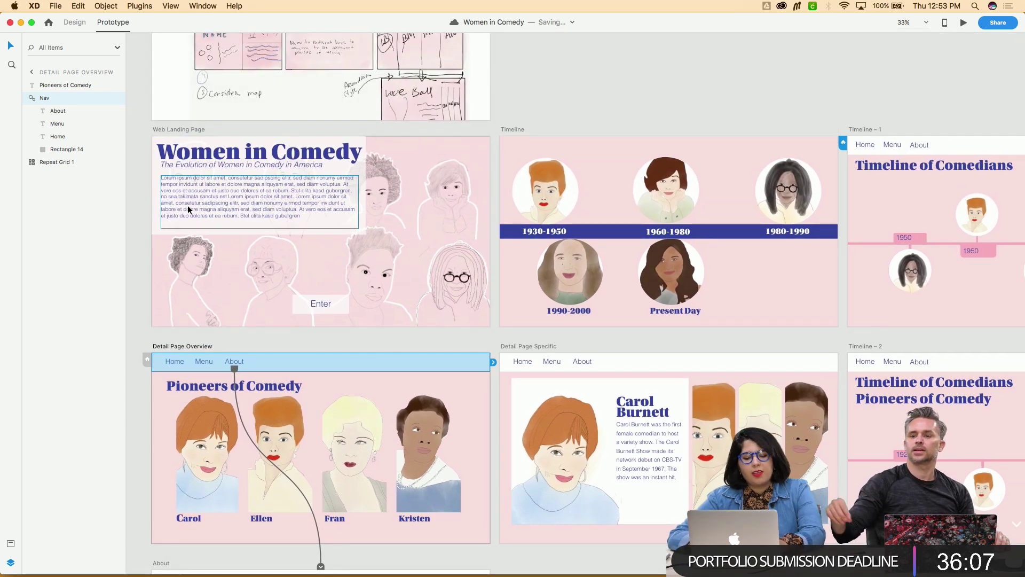
pyautogui.scroll(-10, 187, 206)
pyautogui.scroll(3, 188, 202)
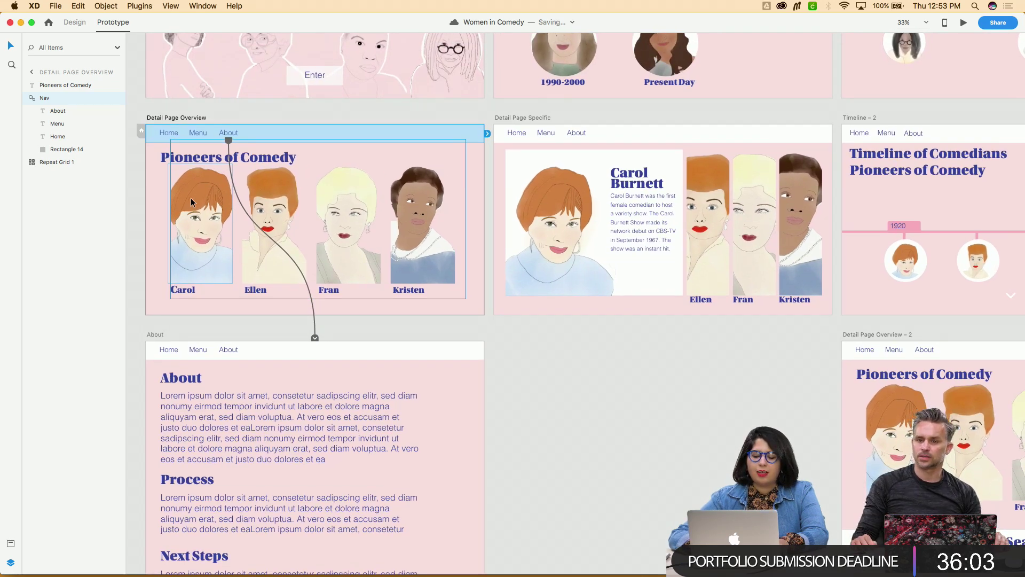
pyautogui.scroll(3, 188, 202)
pyautogui.click(543, 435)
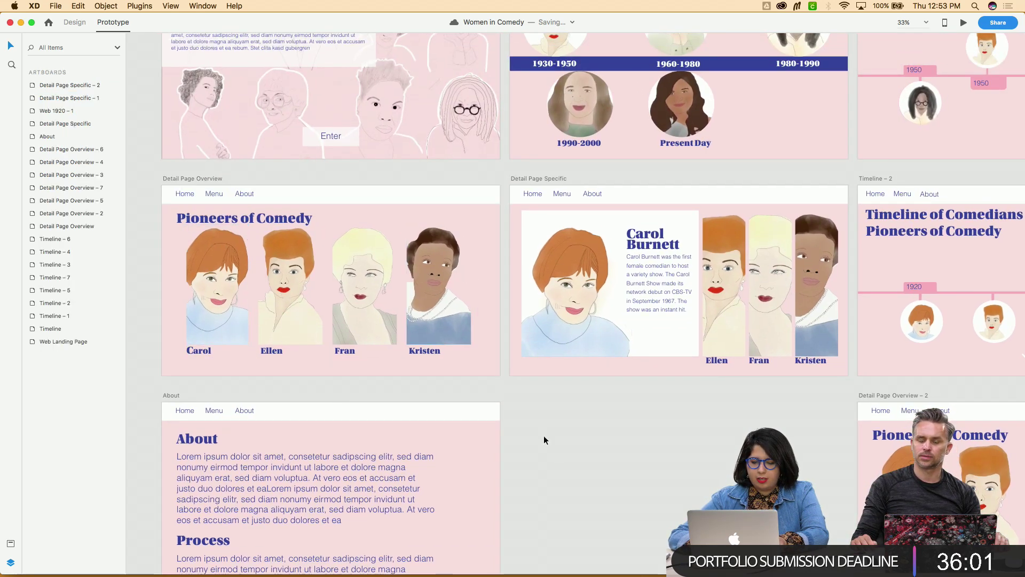
pyautogui.click(462, 197)
pyautogui.press('Delete')
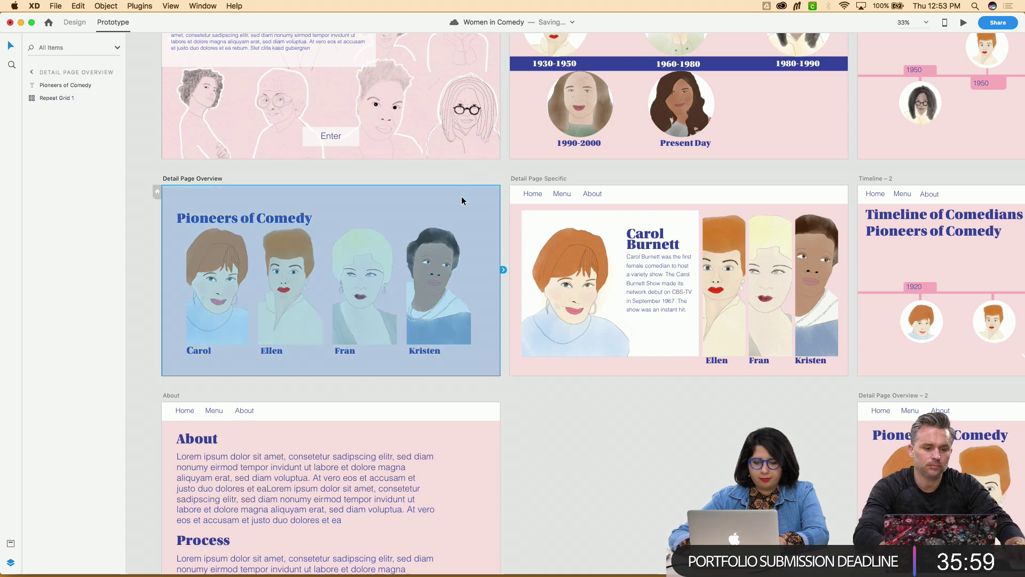
# Delete the navigation bar with its texts from the Detail Page Specific artboard
pyautogui.scroll(3, 635, 198)
pyautogui.hscroll(5, 636, 198)
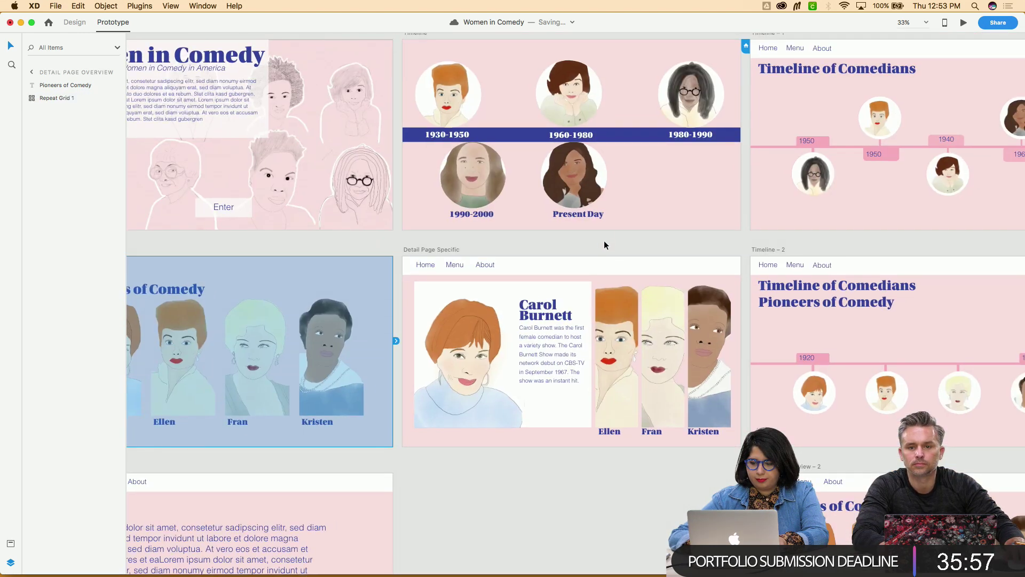
pyautogui.click(598, 264)
pyautogui.hscroll(3, 598, 265)
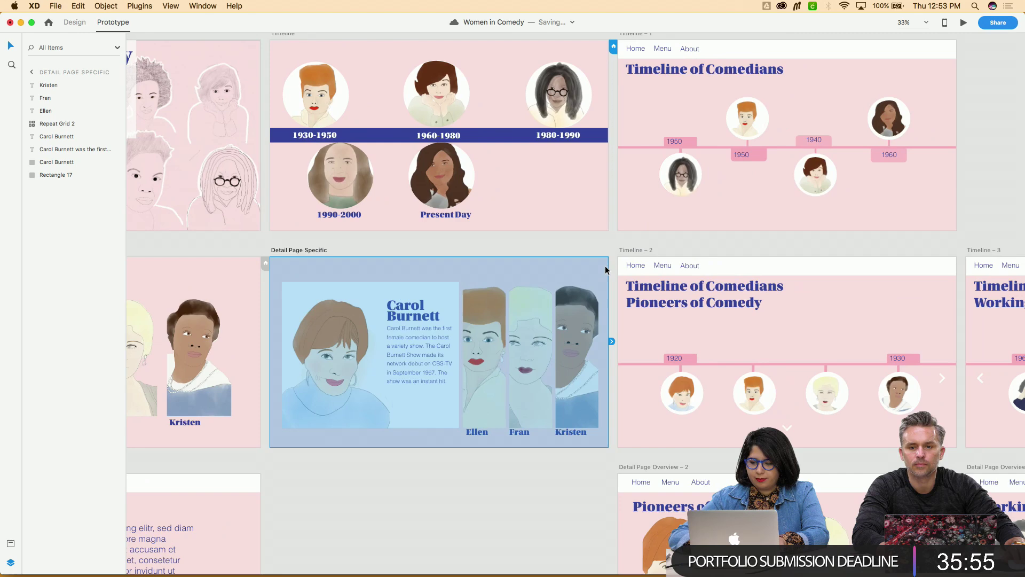
# Delete the white navigation background bars from Timeline – 2, Timeline – 3, Timeline – 5 and Timeline – 4, leaving their text links in place
pyautogui.click(751, 265)
pyautogui.hscroll(5, 750, 265)
pyautogui.click(901, 250)
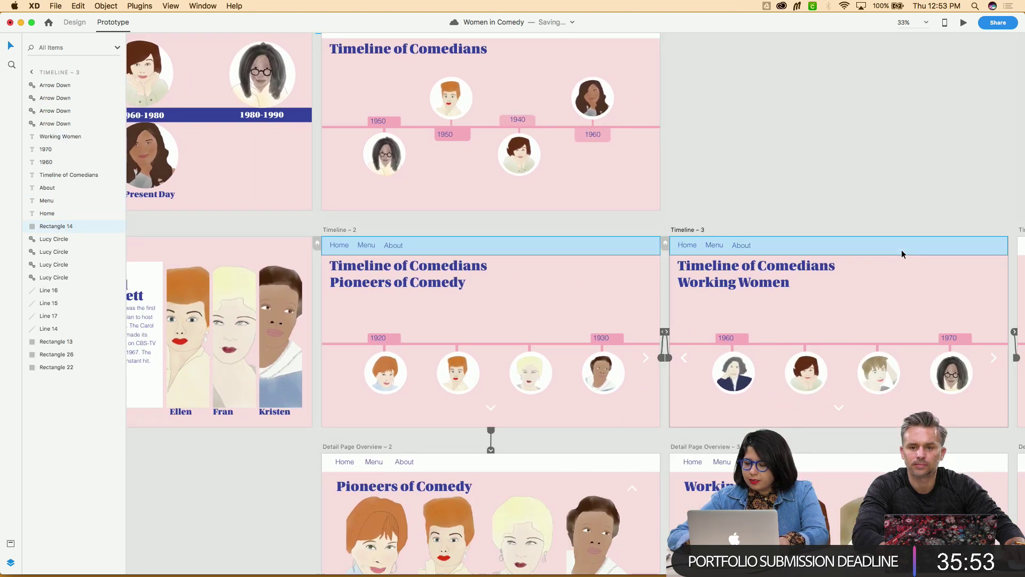
pyautogui.hscroll(4, 901, 249)
pyautogui.click(936, 244)
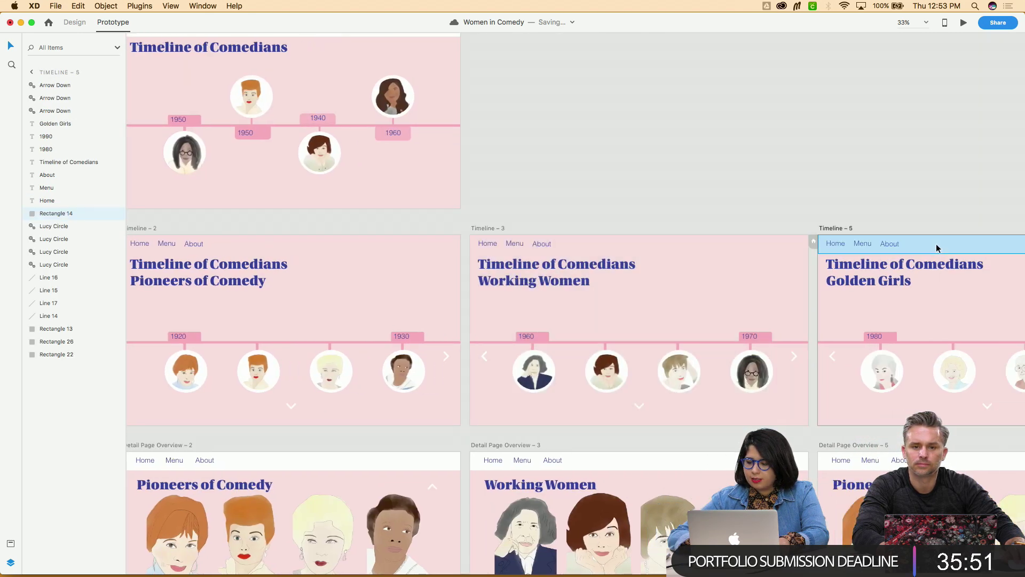
pyautogui.click(936, 245)
pyautogui.hscroll(5, 936, 245)
pyautogui.hscroll(5, 936, 243)
pyautogui.click(937, 247)
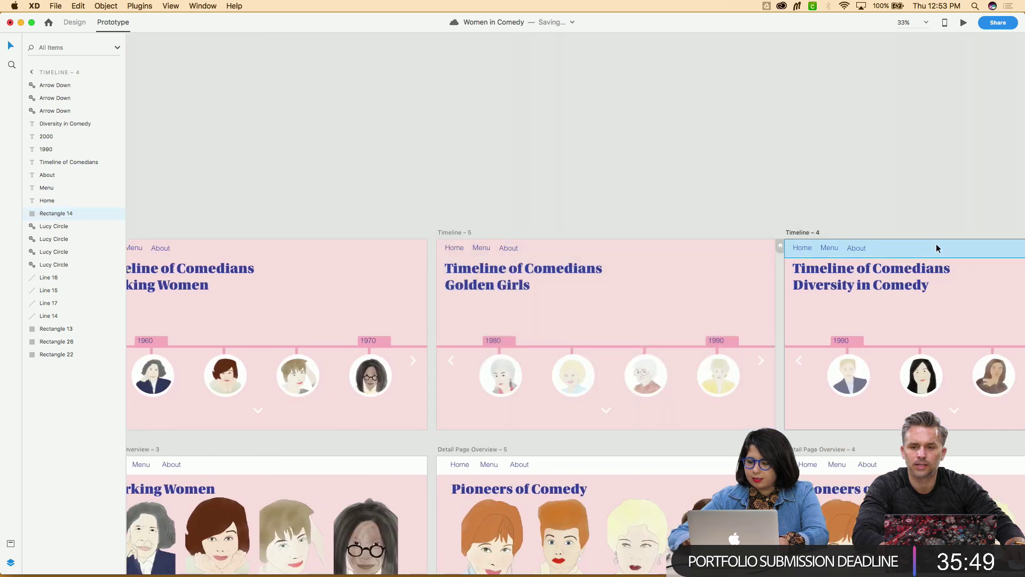
pyautogui.click(939, 248)
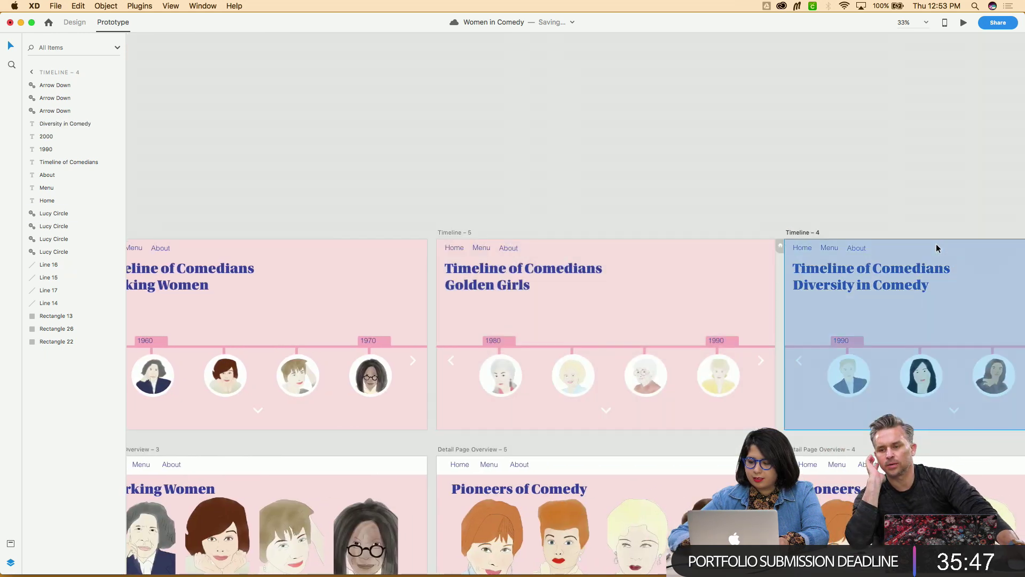
# Make Timeline – 4 the prototype's home artboard and clear the selection
pyautogui.hscroll(1, 938, 248)
pyautogui.scroll(-1, 938, 249)
pyautogui.click(843, 195)
pyautogui.click(768, 234)
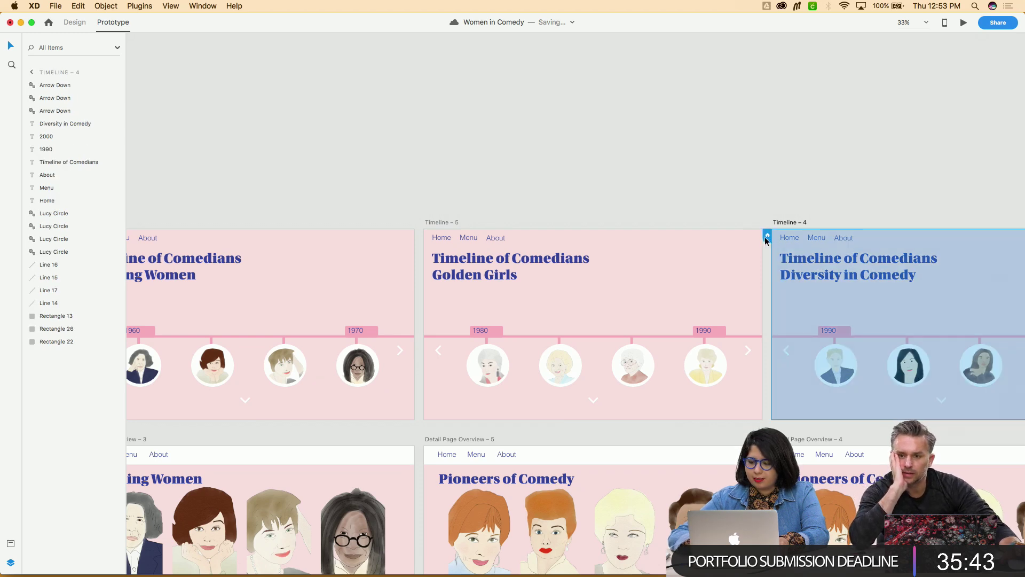
pyautogui.click(765, 236)
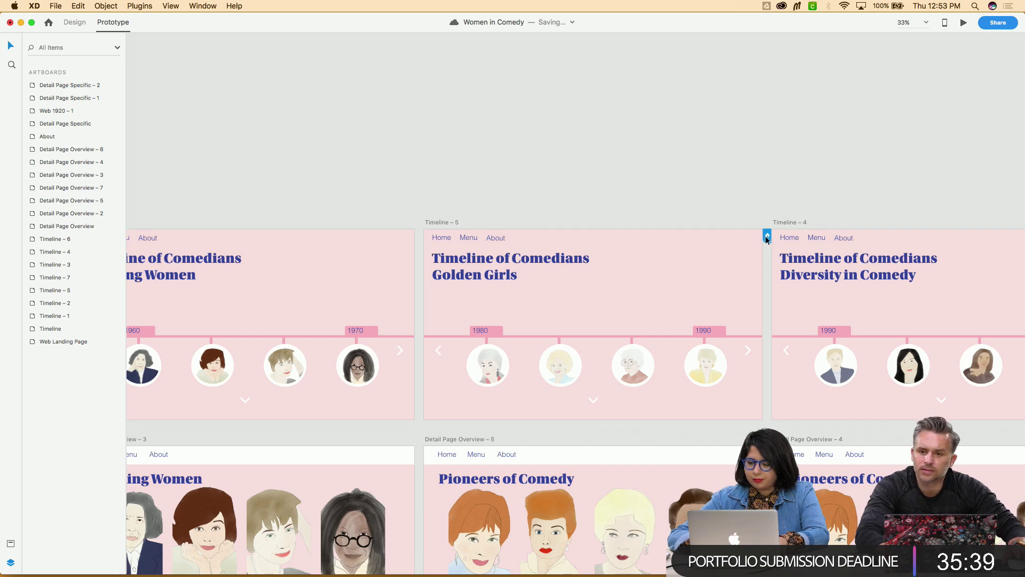
# Delete the Home, Menu and About texts from the Timeline – 5 artboard
pyautogui.press('super+equal')
pyautogui.hscroll(6, 766, 240)
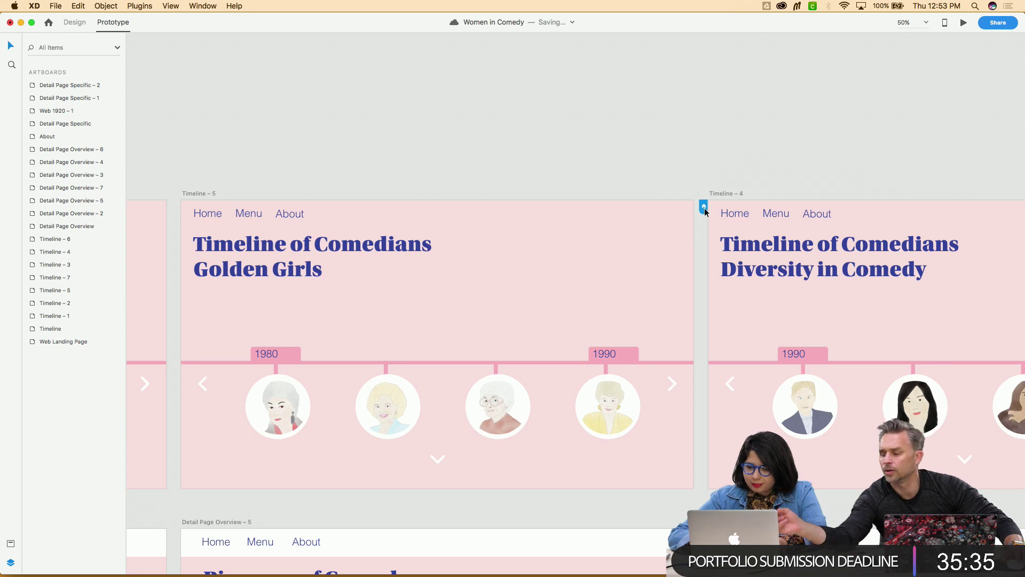
pyautogui.hscroll(-2, 517, 235)
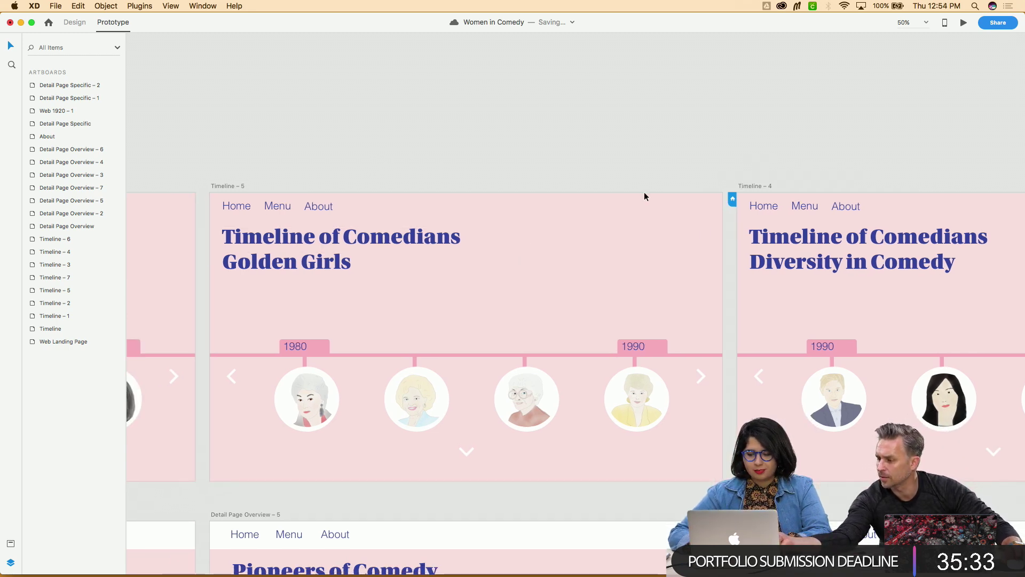
pyautogui.click(306, 210)
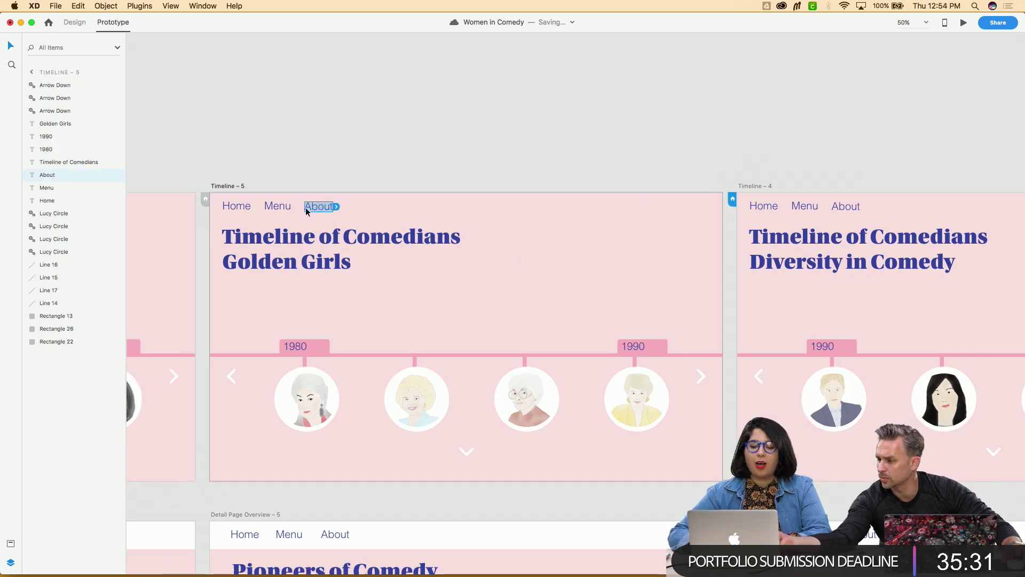
pyautogui.keyDown('shift'); pyautogui.click(278, 207); pyautogui.keyUp('shift')
pyautogui.keyDown('shift'); pyautogui.click(233, 208); pyautogui.keyUp('shift')
pyautogui.press('Delete')
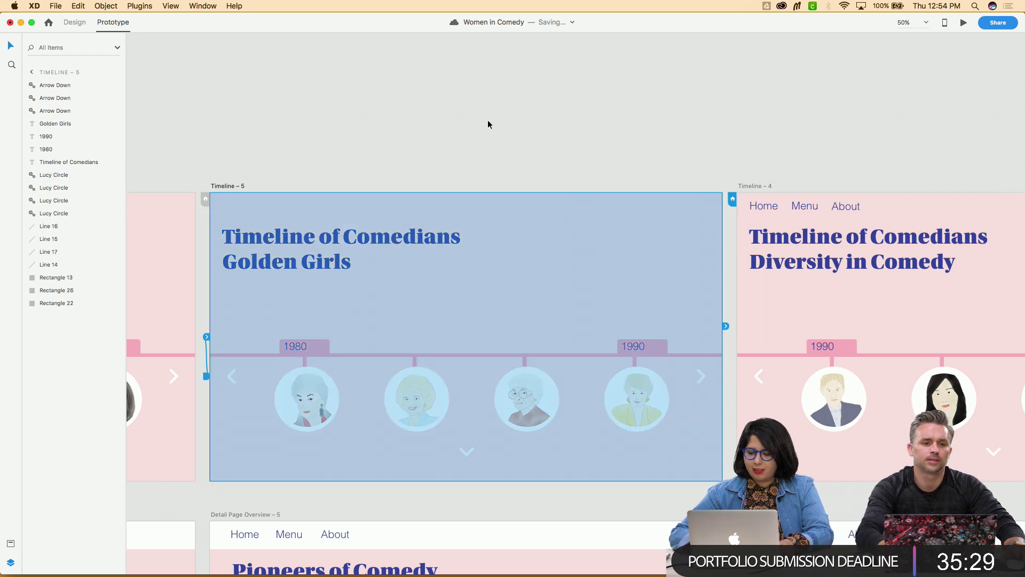
# Delete the Home, Menu and About texts from the Timeline – 4 artboard
pyautogui.click(488, 124)
pyautogui.click(765, 209)
pyautogui.keyDown('shift'); pyautogui.click(806, 208); pyautogui.keyUp('shift')
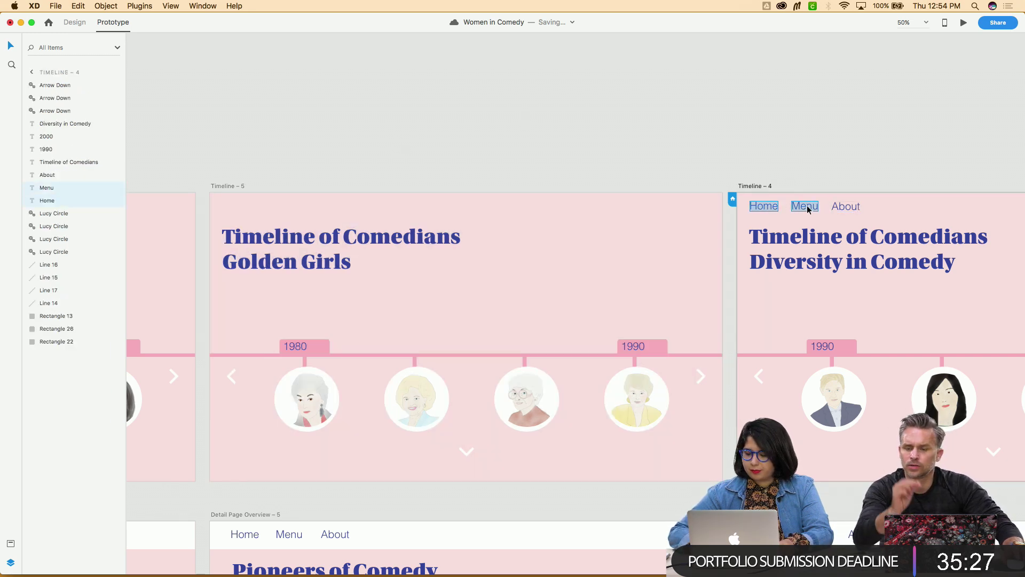
pyautogui.keyDown('shift'); pyautogui.click(835, 207); pyautogui.keyUp('shift')
pyautogui.press('Delete')
# Delete the white navigation bar together with its Home, Menu and About texts from Timeline – 7
pyautogui.press('super+minus')
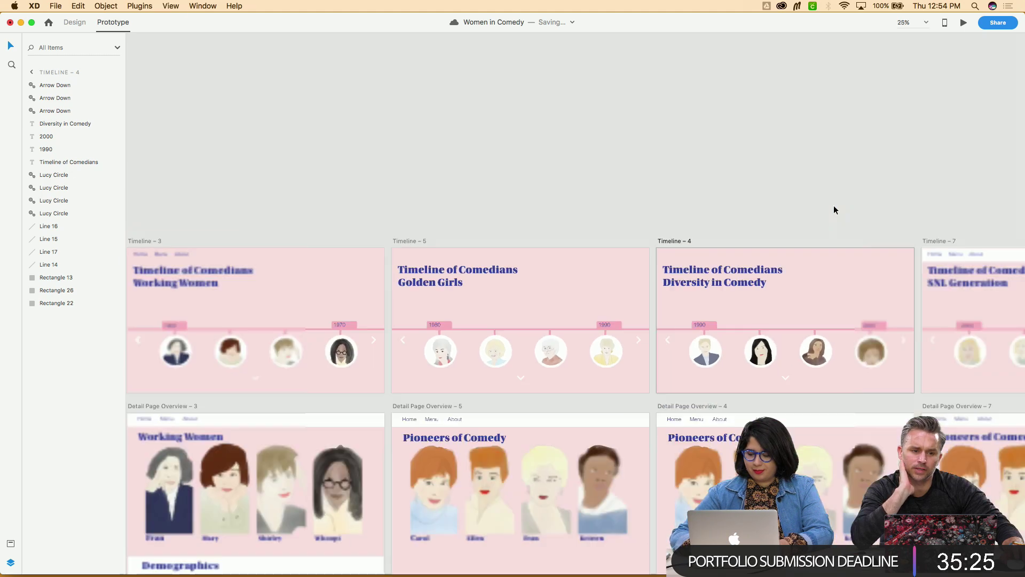
pyautogui.scroll(-5, 836, 210)
pyautogui.hscroll(8, 836, 210)
pyautogui.click(836, 109)
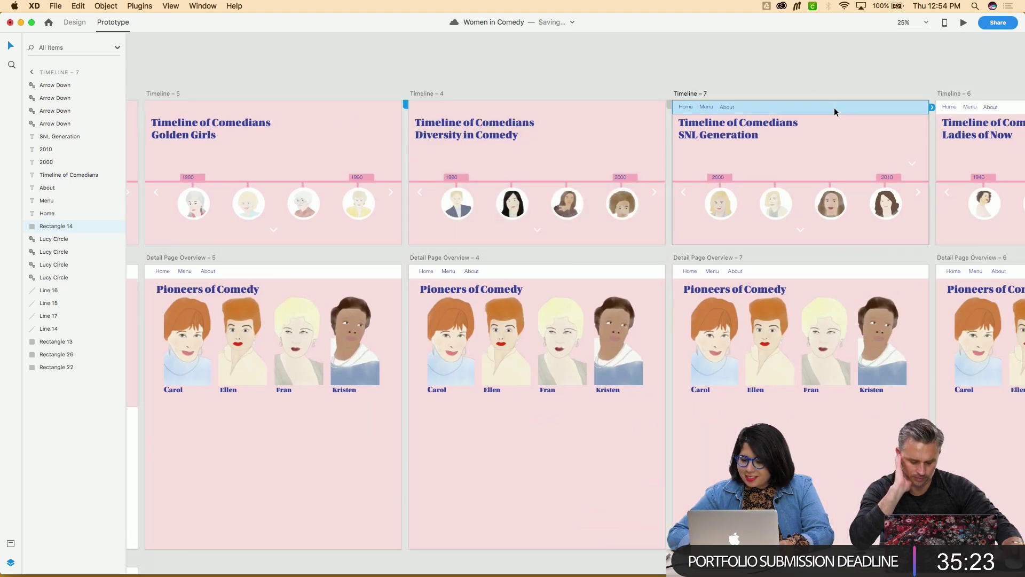
pyautogui.keyDown('shift'); pyautogui.click(726, 107); pyautogui.keyUp('shift')
pyautogui.keyDown('shift'); pyautogui.click(706, 107); pyautogui.keyUp('shift')
pyautogui.keyDown('shift'); pyautogui.click(687, 108); pyautogui.keyUp('shift')
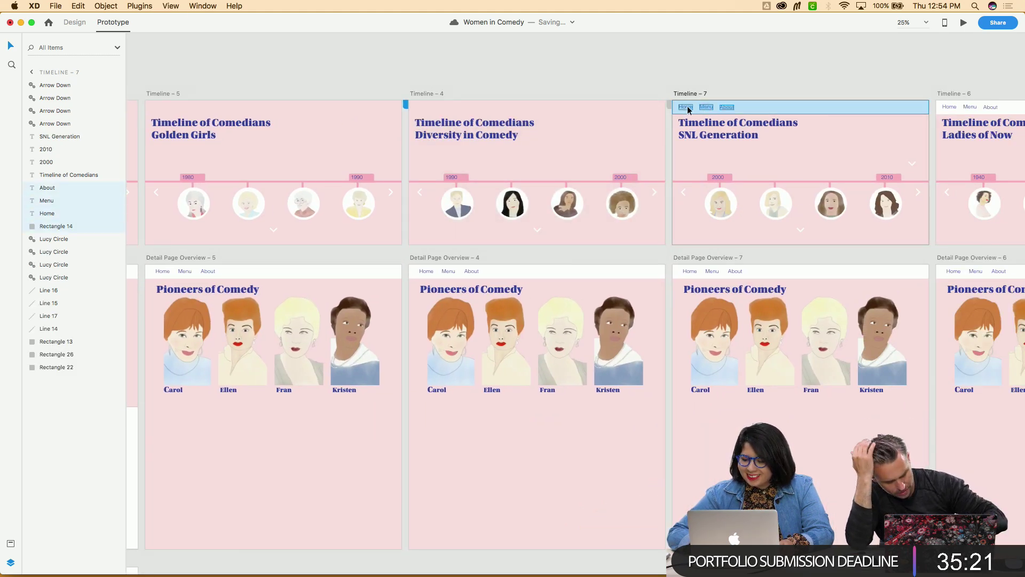
pyautogui.press('Delete')
# Delete the white navigation bar and its Home, Menu and About texts from Timeline – 6
pyautogui.hscroll(5, 715, 90)
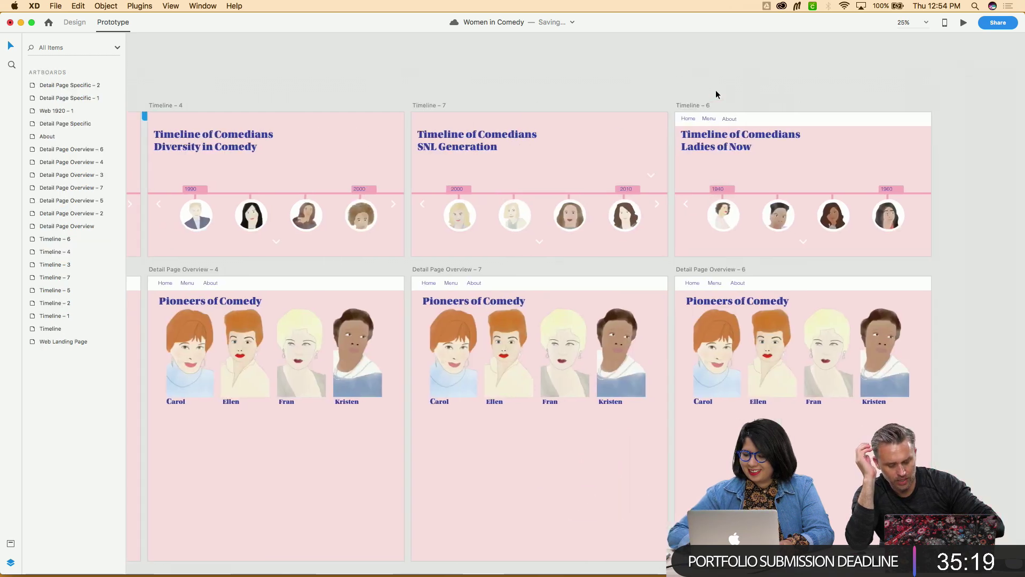
pyautogui.hscroll(5, 716, 90)
pyautogui.click(636, 120)
pyautogui.keyDown('shift'); pyautogui.click(625, 121); pyautogui.keyUp('shift')
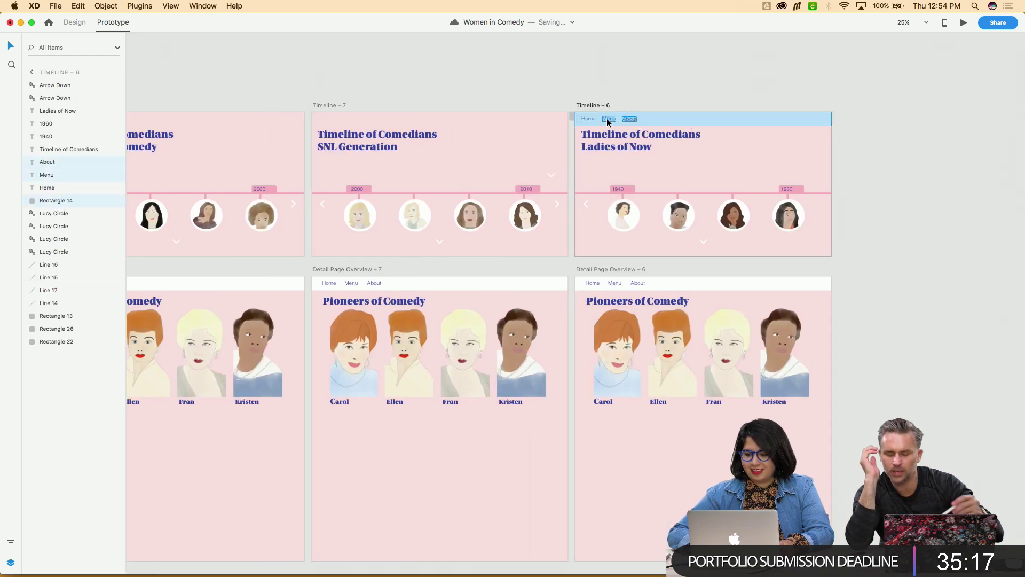
pyautogui.press('Delete')
pyautogui.click(595, 82)
# Delete the white background rectangle inside the navigation group of Detail Page Overview – 2
pyautogui.hscroll(-5, 595, 82)
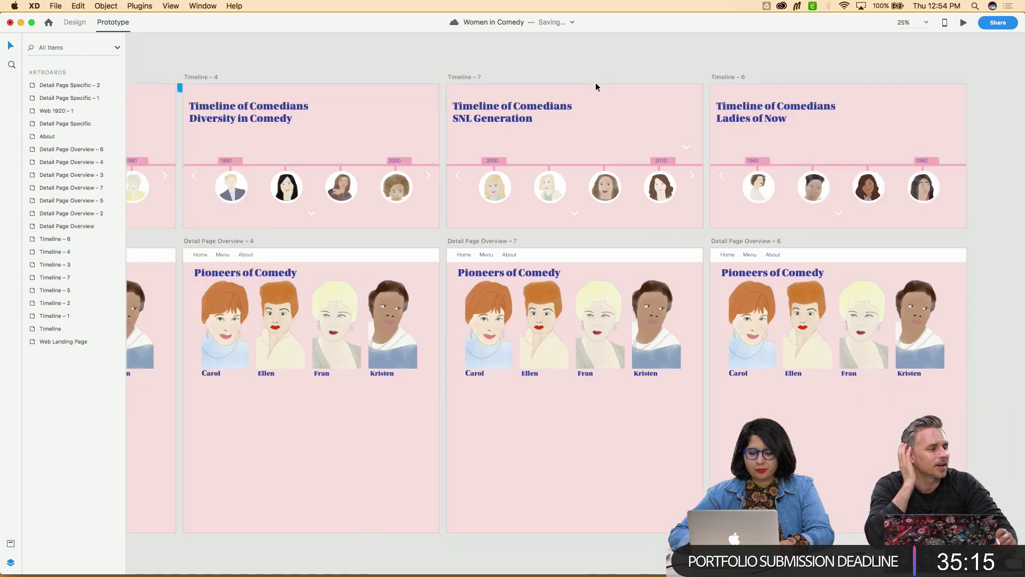
pyautogui.hscroll(-15, 595, 82)
pyautogui.hscroll(6, 594, 82)
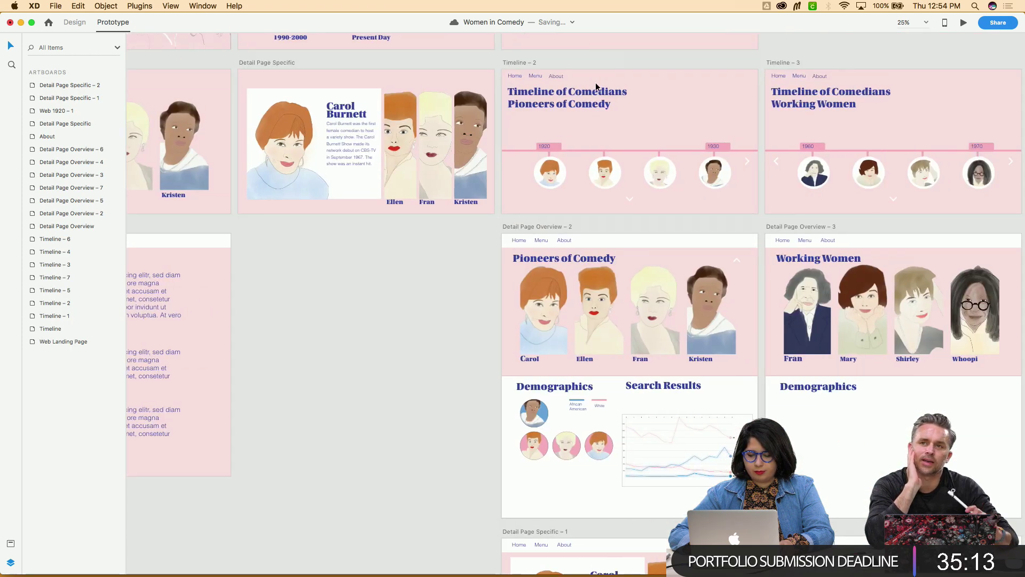
pyautogui.click(461, 243)
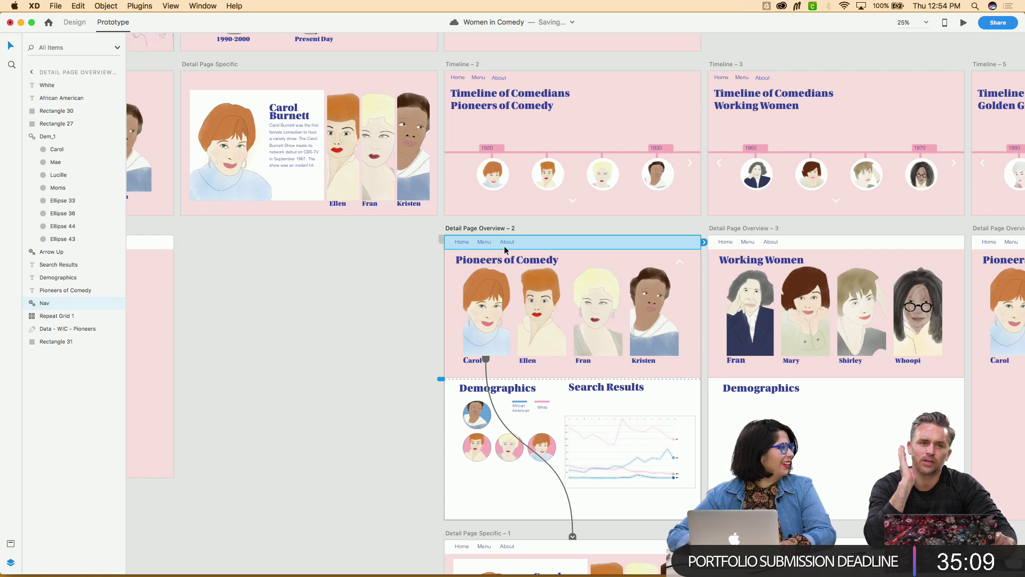
pyautogui.doubleClick(553, 247)
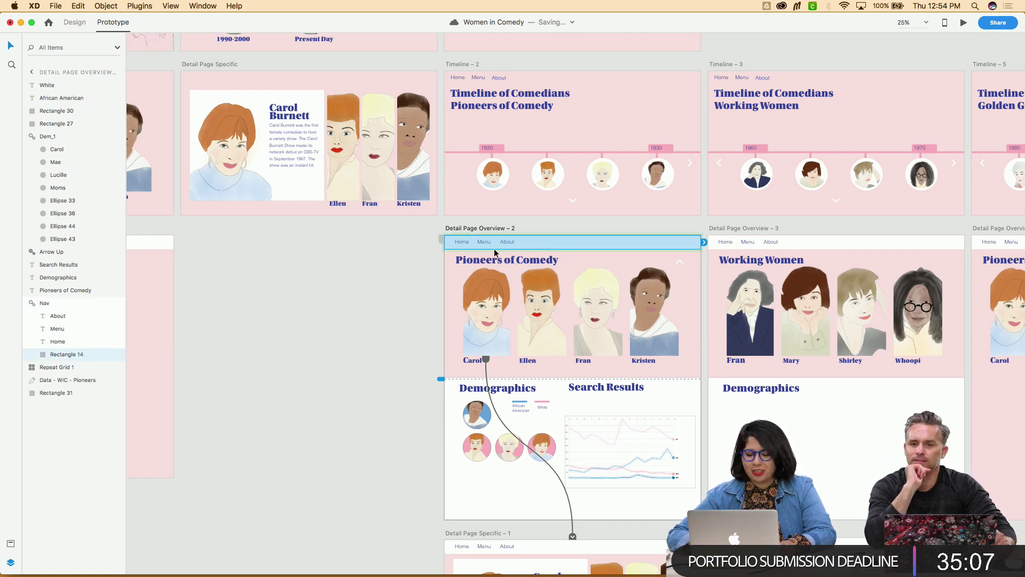
pyautogui.press('Delete')
pyautogui.click(401, 290)
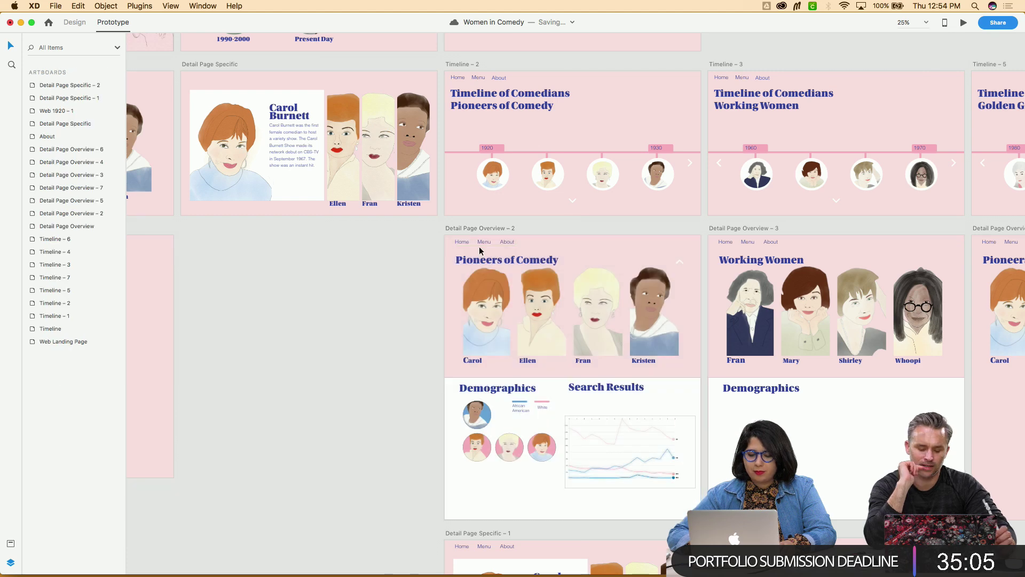
# Remove the remaining Home, Menu and About texts from Detail Page Overview – 2
pyautogui.click(464, 244)
pyautogui.press('Escape')
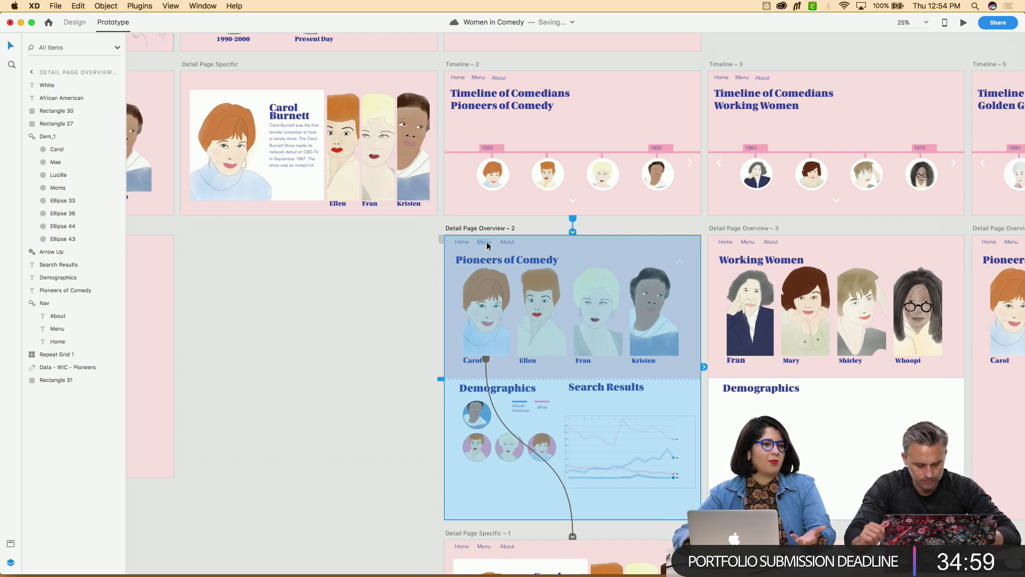
pyautogui.press('Escape')
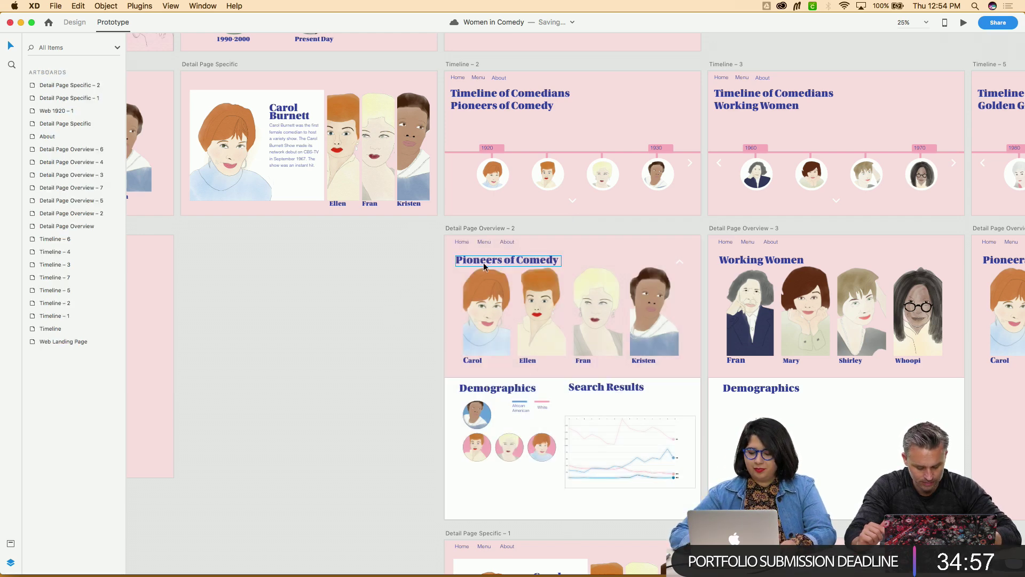
pyautogui.click(463, 244)
pyautogui.press('Escape')
pyautogui.click(391, 348)
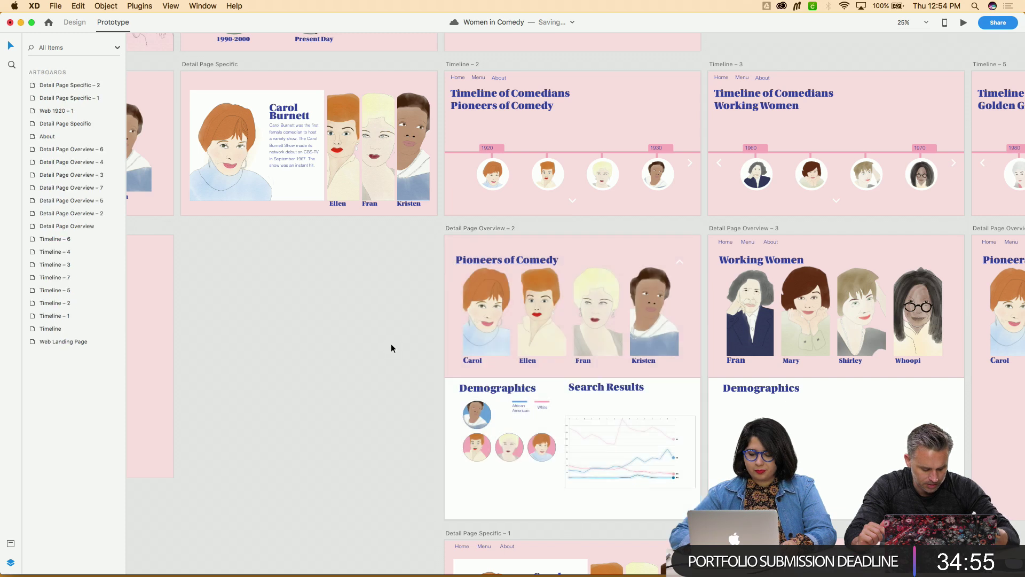
# Delete the Home, Menu and About texts inside the navigation group of Detail Page Overview – 3
pyautogui.hscroll(6, 391, 348)
pyautogui.click(537, 236)
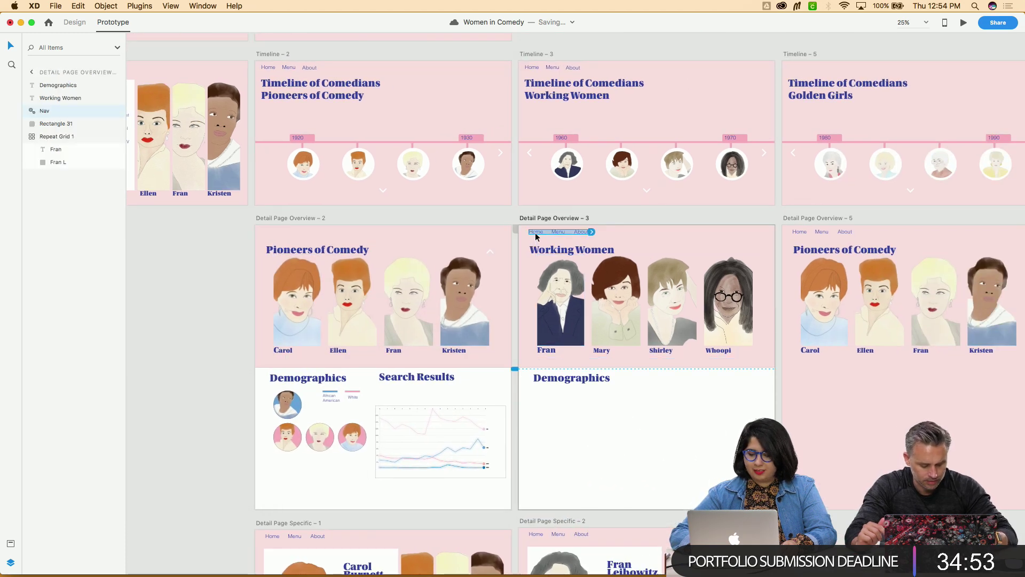
pyautogui.doubleClick(536, 237)
pyautogui.keyDown('shift'); pyautogui.click(561, 234); pyautogui.keyUp('shift')
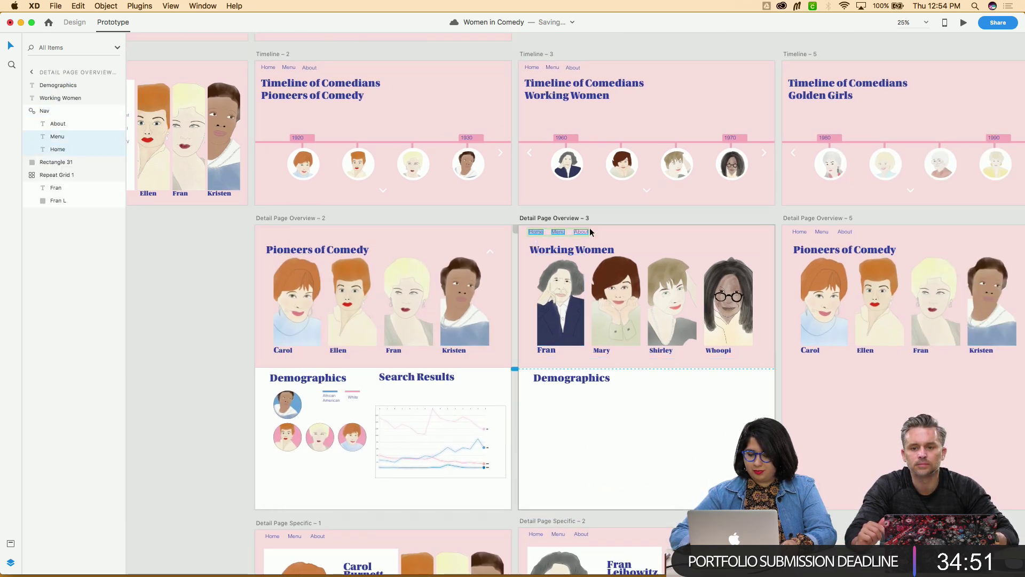
pyautogui.keyDown('shift'); pyautogui.click(584, 234); pyautogui.keyUp('shift')
pyautogui.press('Delete')
pyautogui.hscroll(20, 746, 252)
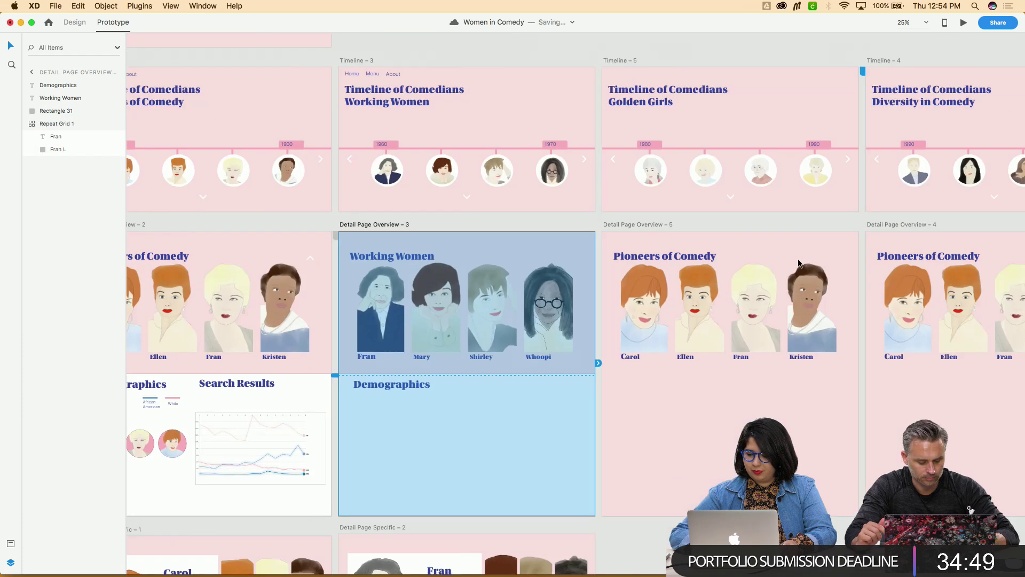
# Select the Home text in the navigation bar of Timeline – 1 and check where its prototype link leads
pyautogui.hscroll(-20, 798, 259)
pyautogui.scroll(-3, 798, 259)
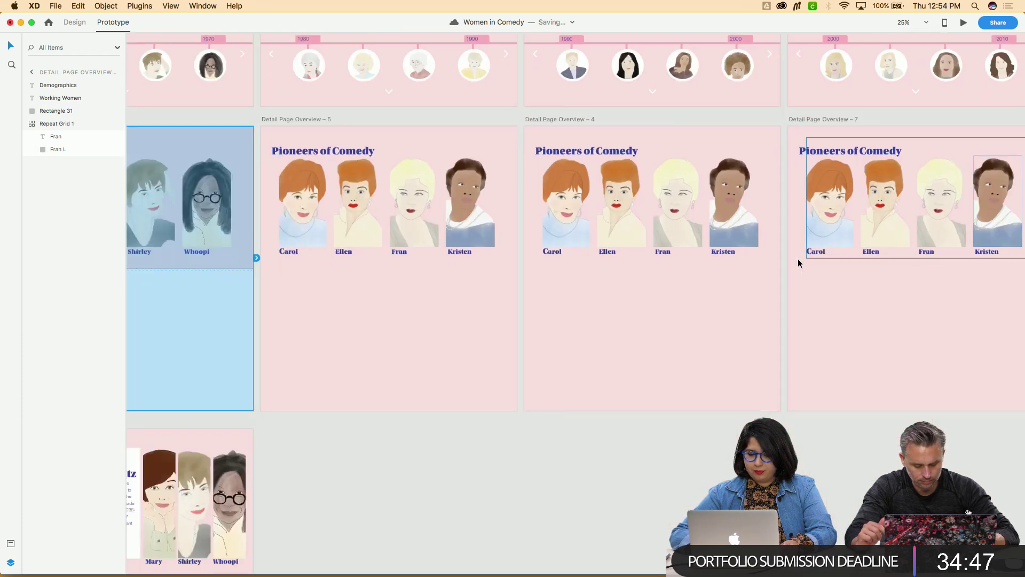
pyautogui.scroll(-5, 797, 258)
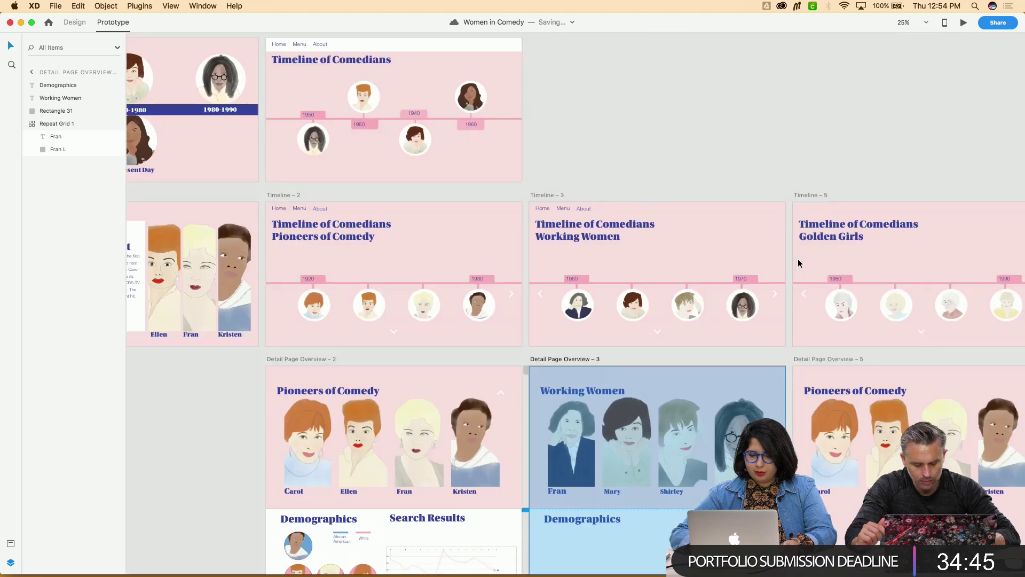
pyautogui.press('super+equal')
pyautogui.press('super+equal')
pyautogui.press('super+equal')
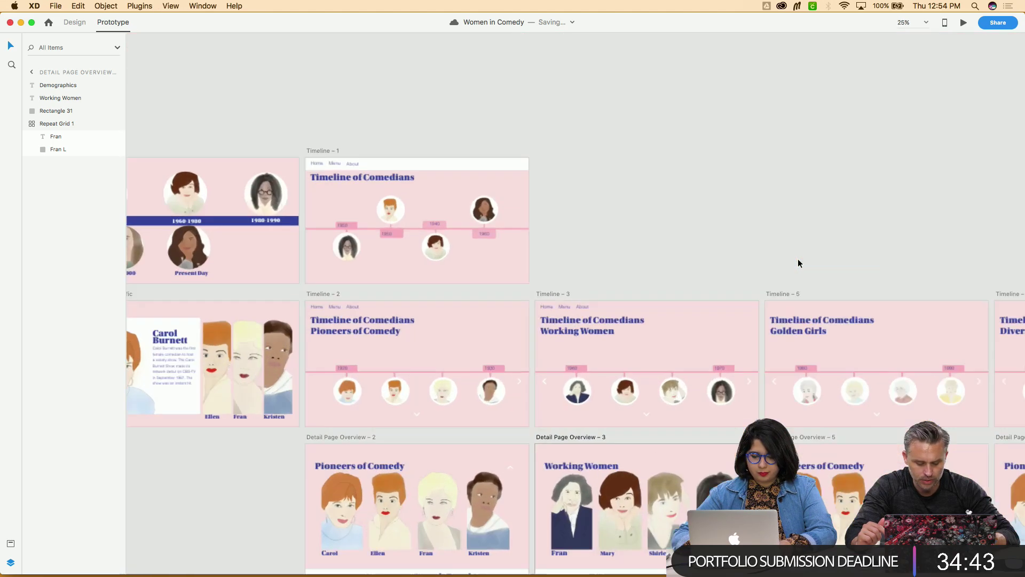
pyautogui.scroll(5, 798, 258)
pyautogui.hscroll(-6, 798, 258)
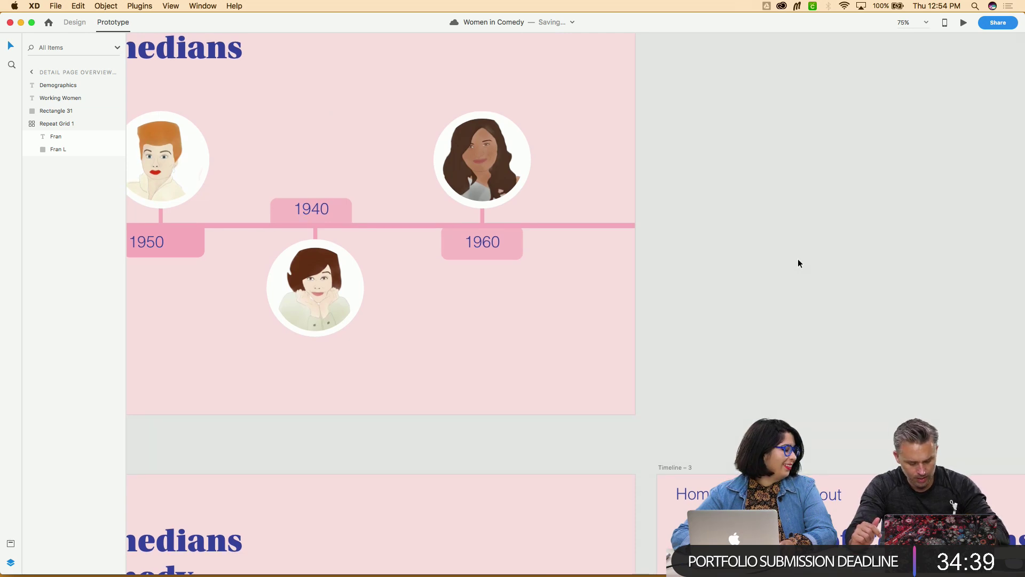
pyautogui.scroll(10, 798, 259)
pyautogui.hscroll(-7, 798, 258)
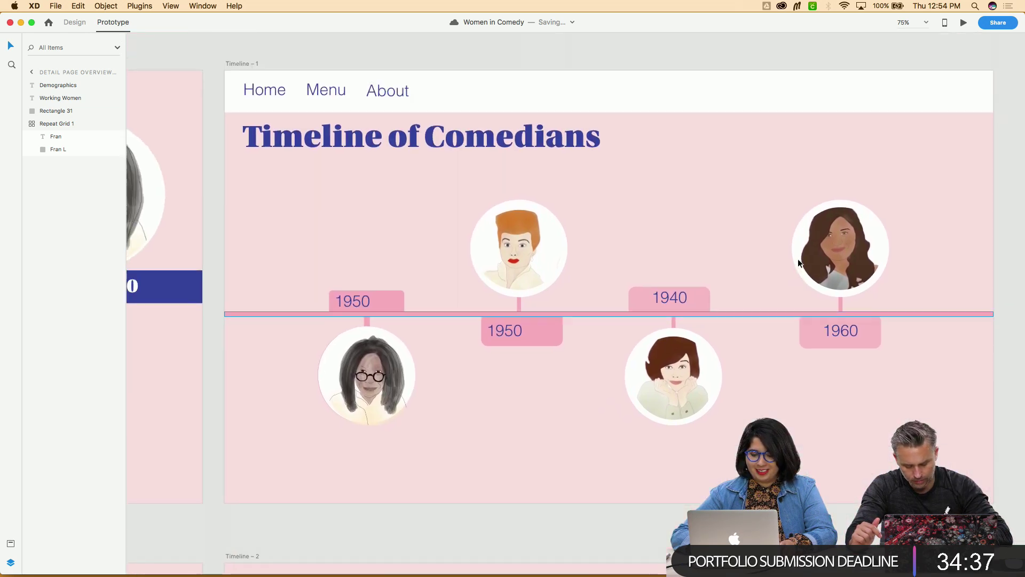
pyautogui.scroll(-5, 806, 267)
pyautogui.click(264, 63)
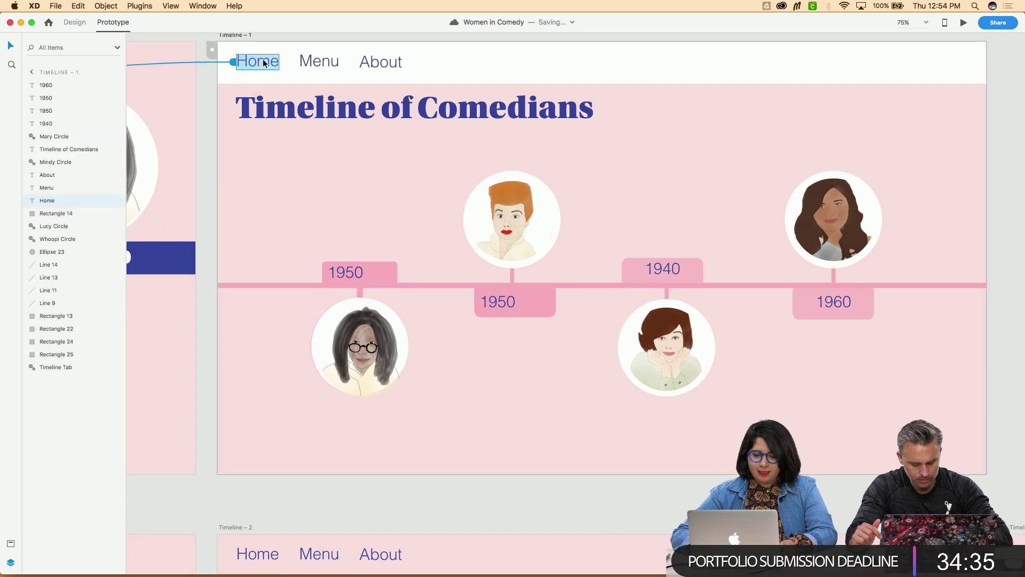
pyautogui.hscroll(-10, 229, 43)
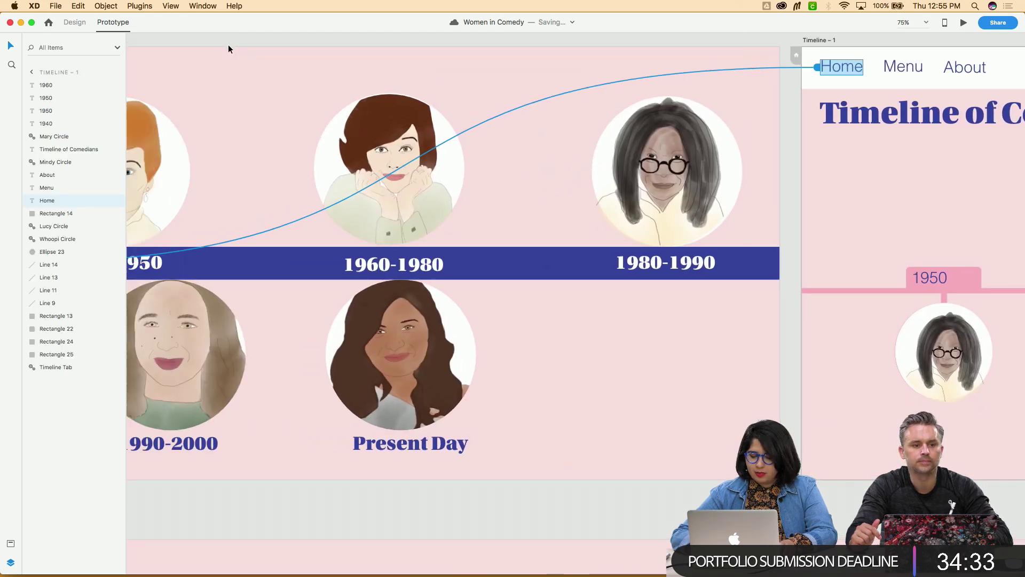
pyautogui.press('super+minus')
pyautogui.press('super+minus')
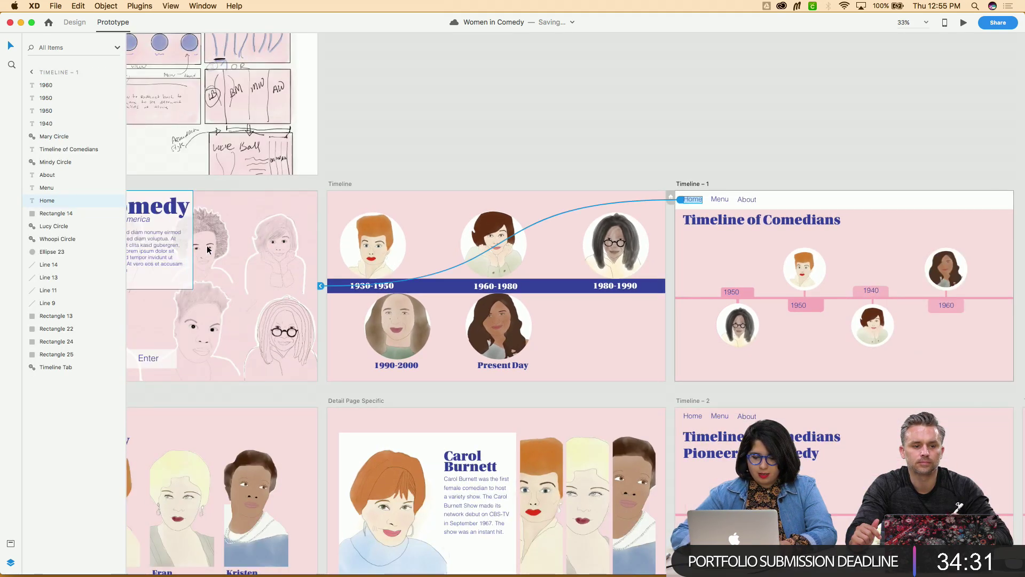
# Link the About text in the navigation bar of Timeline – 1 to the About artboard
pyautogui.click(718, 200)
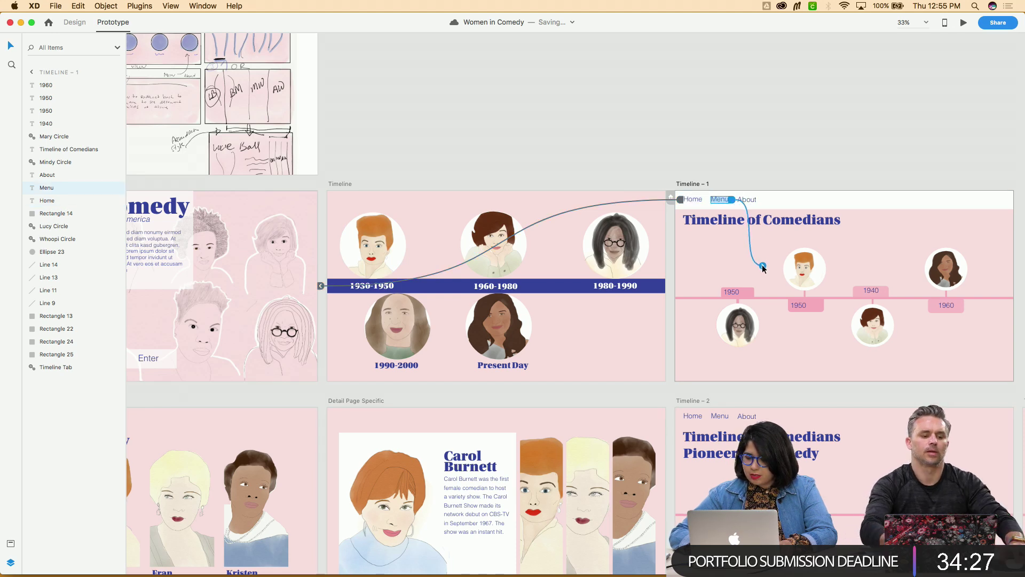
pyautogui.click(746, 201)
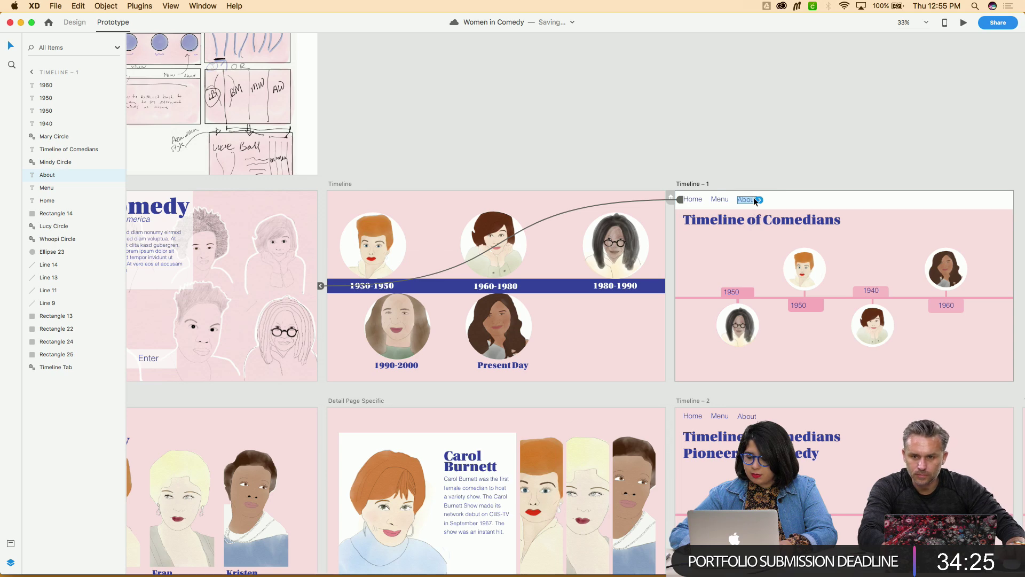
pyautogui.scroll(-3, 767, 201)
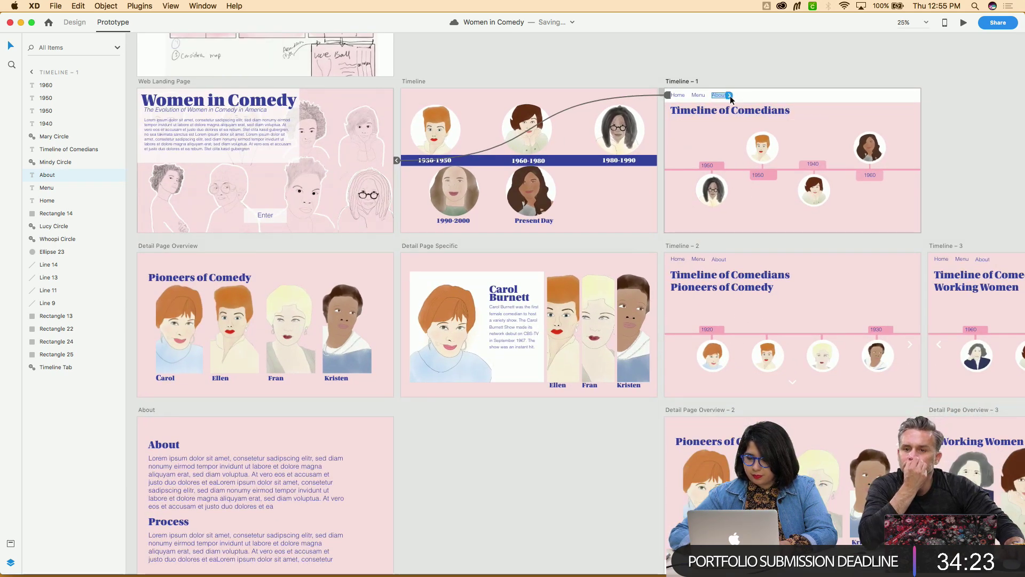
pyautogui.moveTo(729, 95); pyautogui.dragTo(379, 447)
pyautogui.click(544, 479)
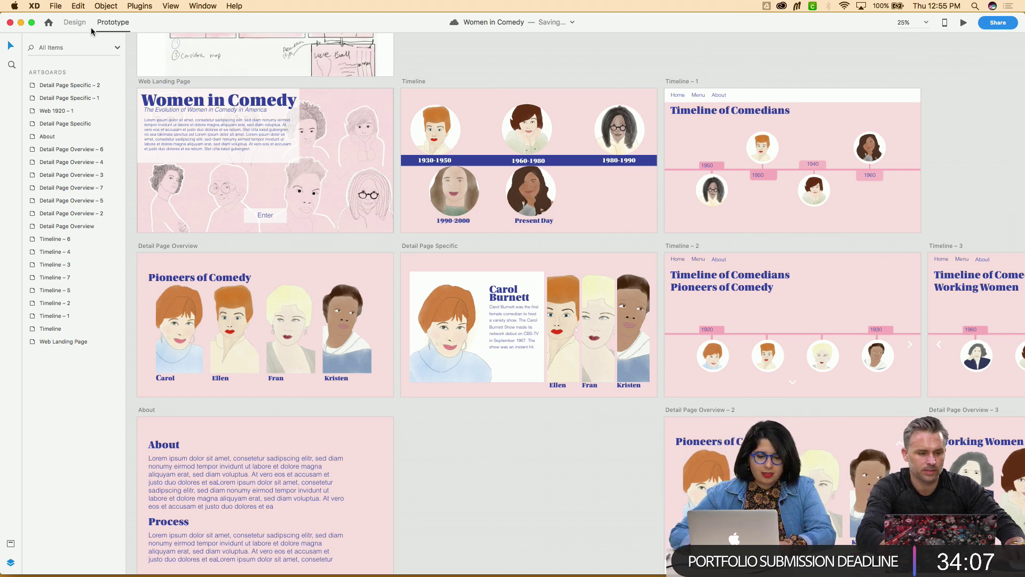
# Group the white navigation bar with its Home, Menu and About texts on Timeline – 1 and turn the group into a symbol
pyautogui.click(66, 24)
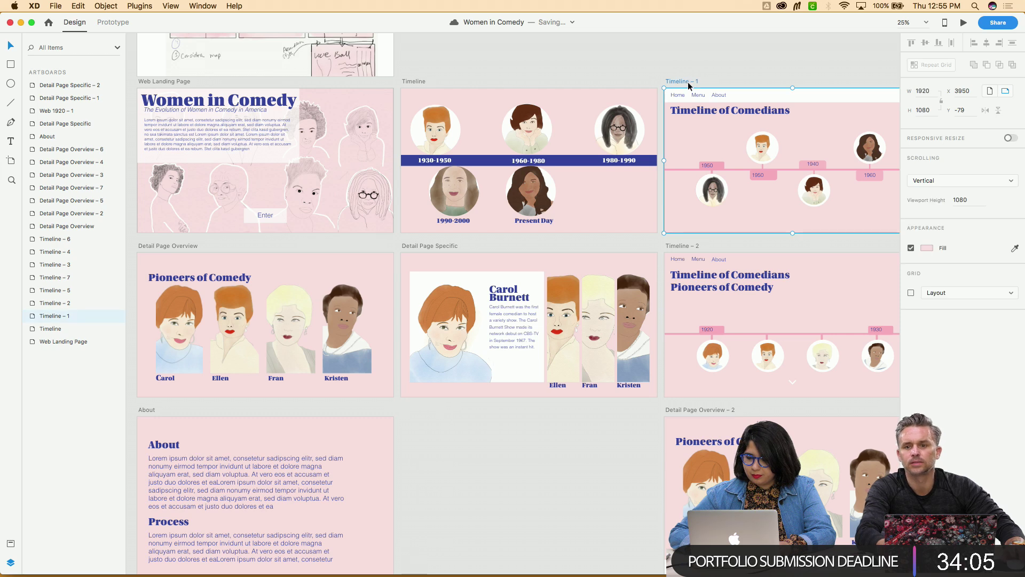
pyautogui.click(795, 98)
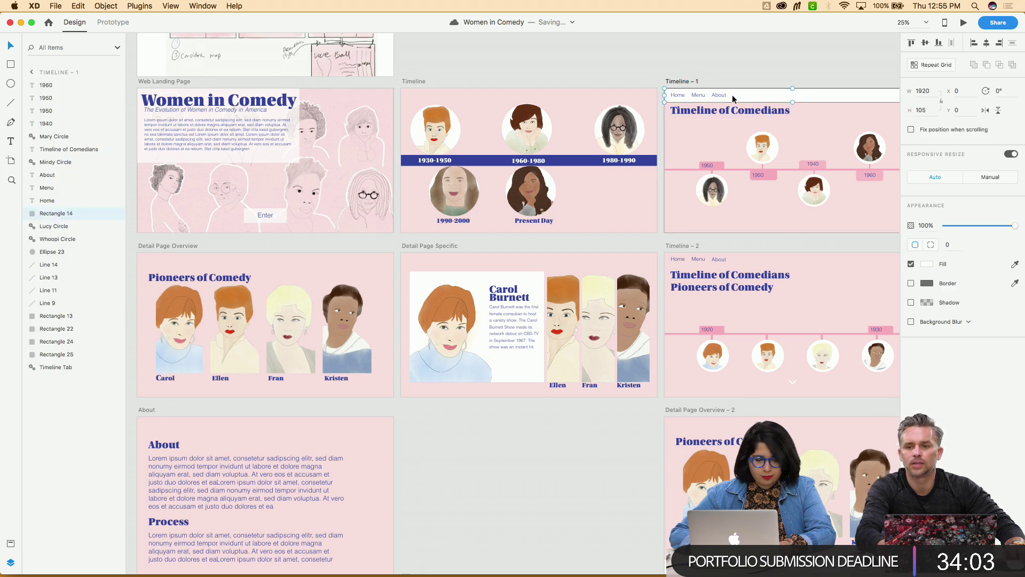
pyautogui.keyDown('shift'); pyautogui.click(718, 95); pyautogui.keyUp('shift')
pyautogui.keyDown('shift'); pyautogui.click(698, 95); pyautogui.keyUp('shift')
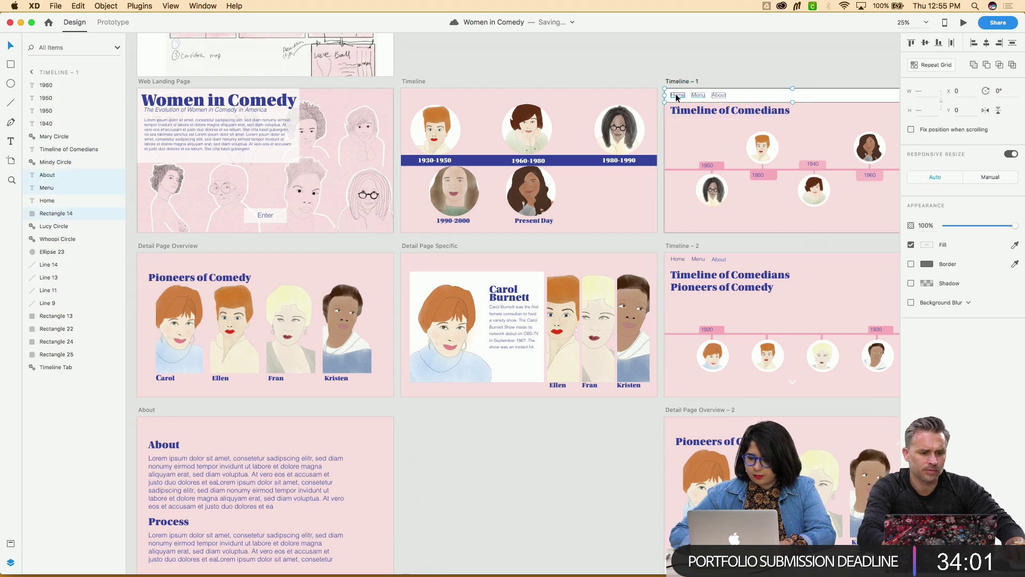
pyautogui.rightClick(752, 94)
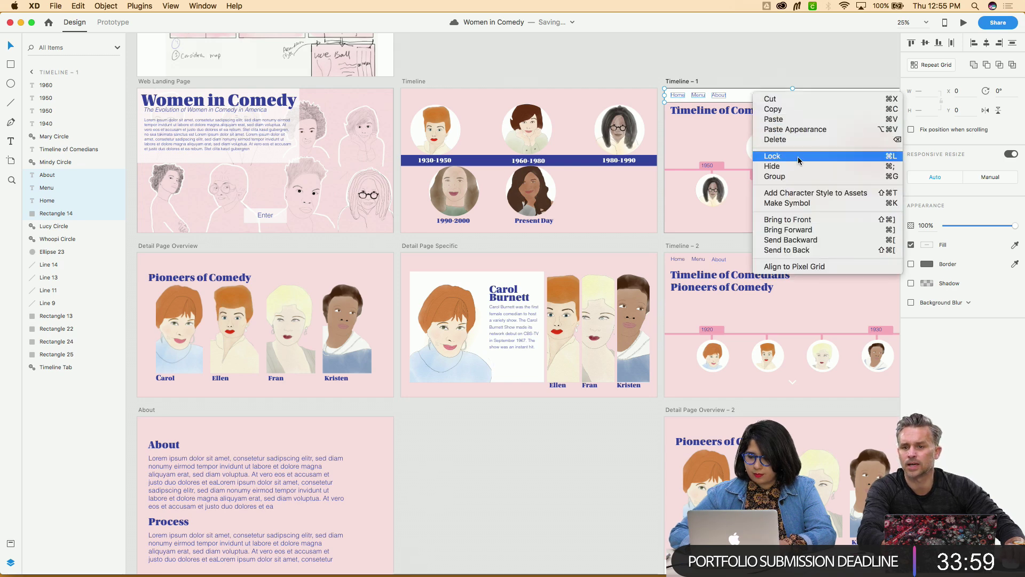
pyautogui.click(797, 176)
pyautogui.rightClick(787, 94)
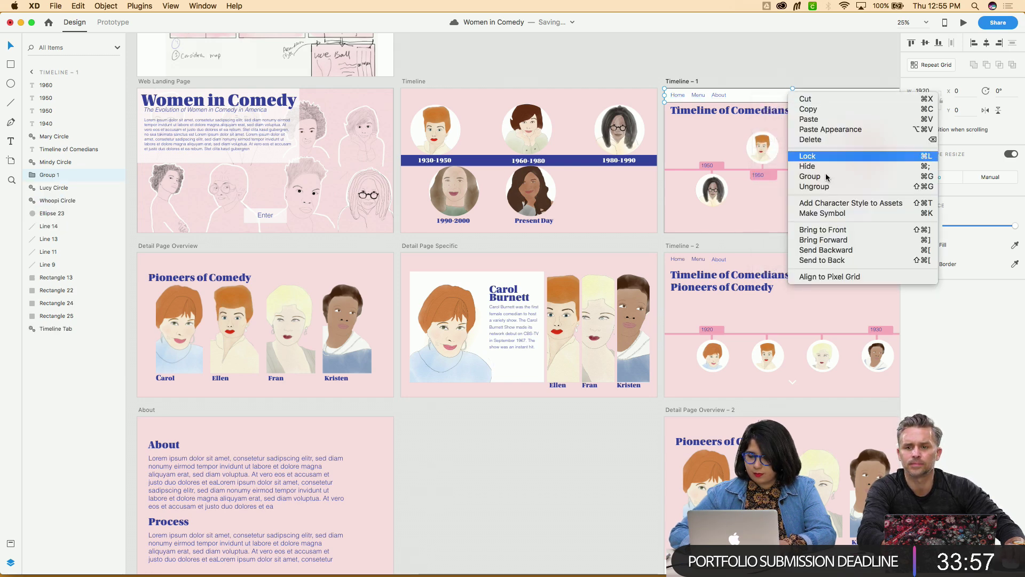
pyautogui.click(807, 213)
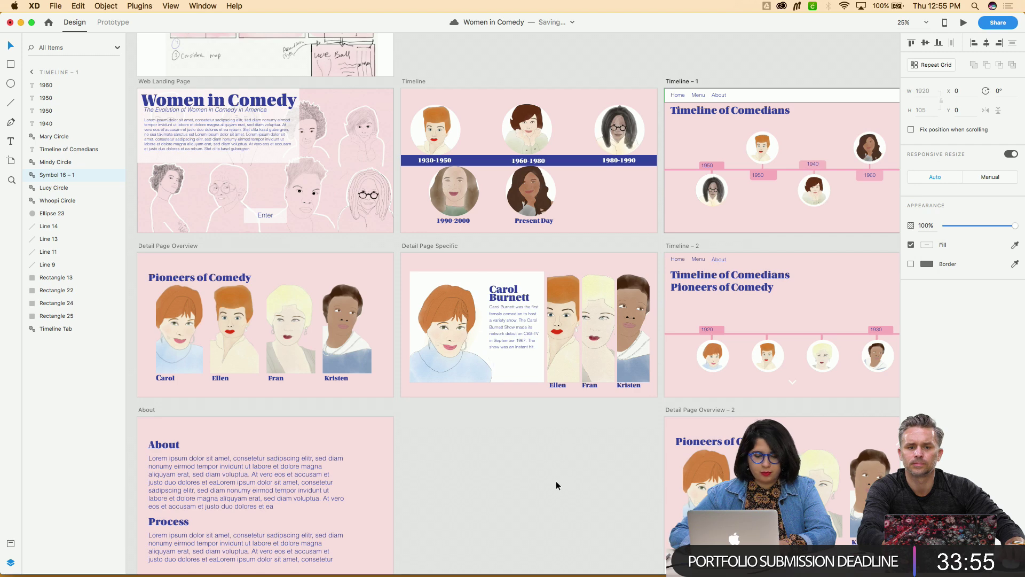
# Return to prototype mode and check the existing links of the Timeline – 1 artboard
pyautogui.scroll(-3, 556, 478)
pyautogui.hscroll(3, 555, 479)
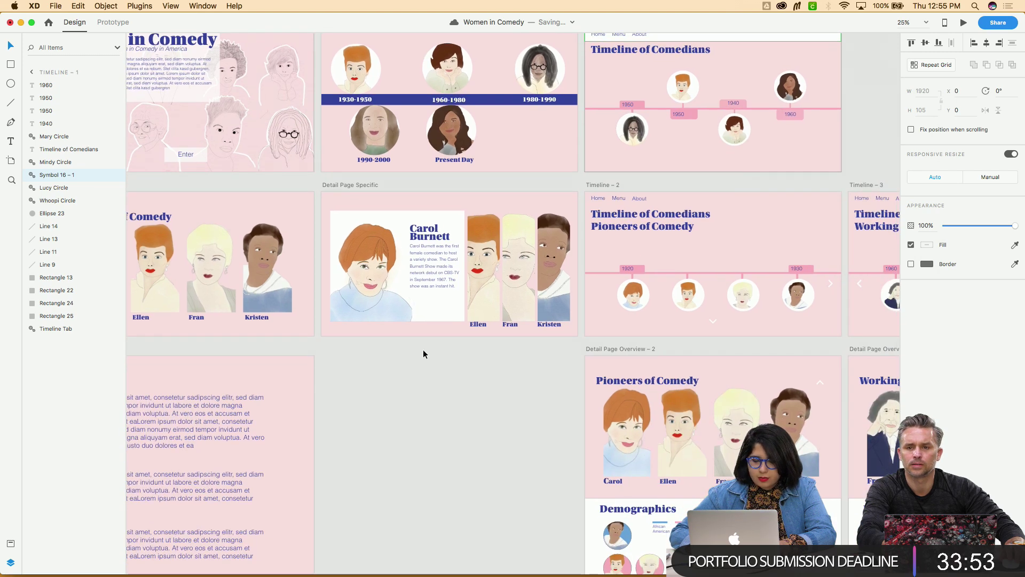
pyautogui.hscroll(-5, 423, 349)
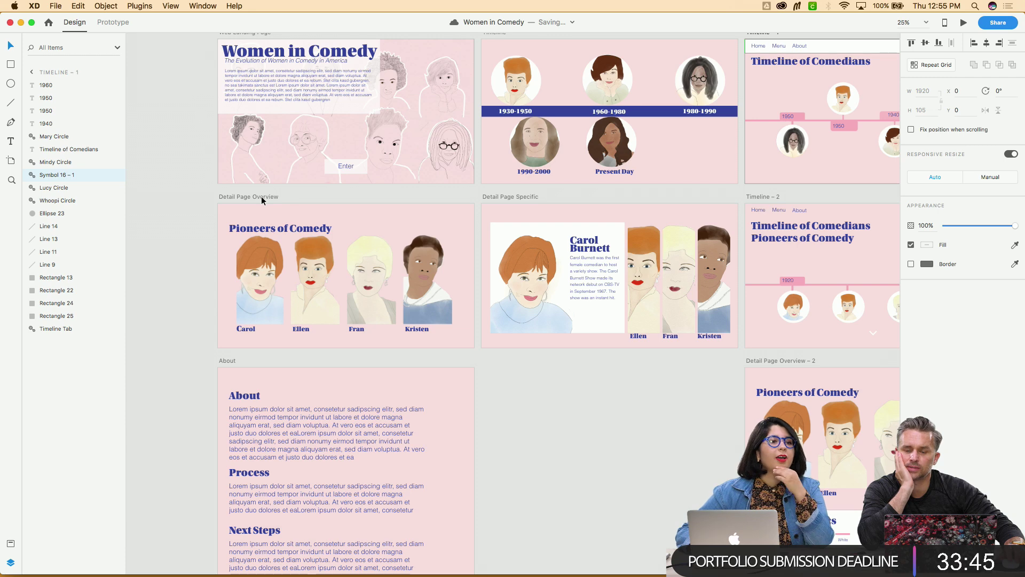
pyautogui.click(261, 197)
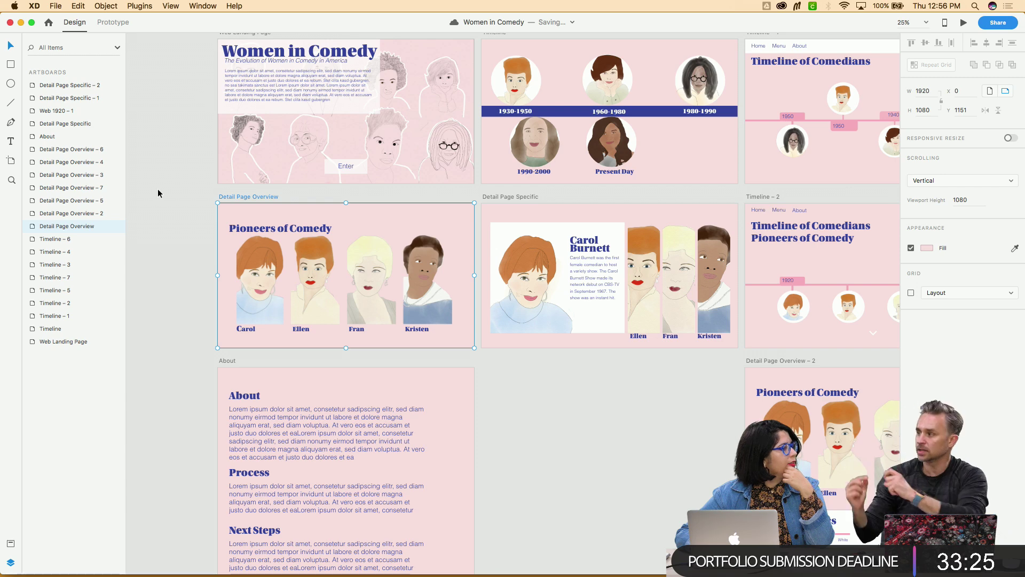
pyautogui.click(113, 24)
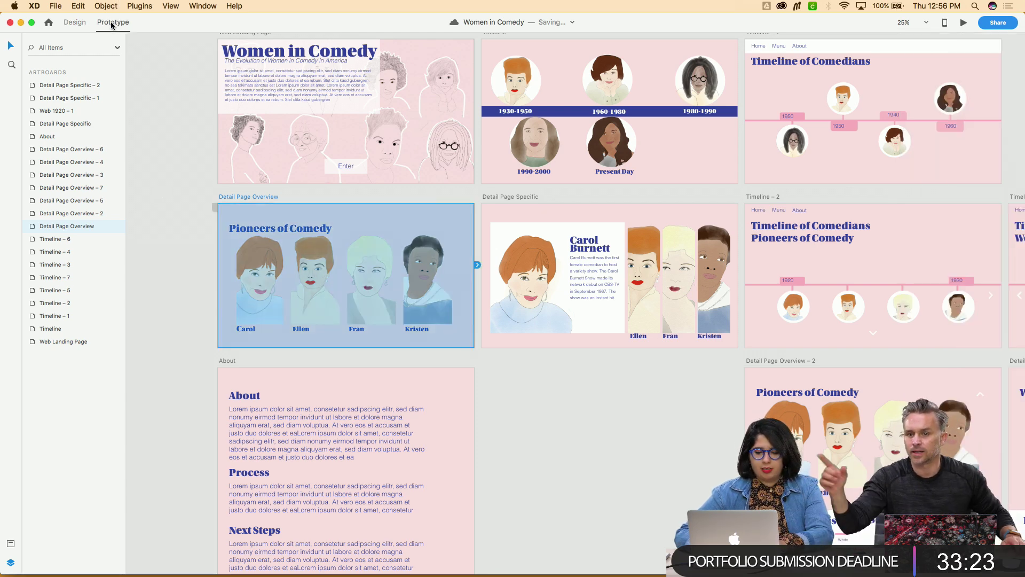
pyautogui.hscroll(5, 354, 135)
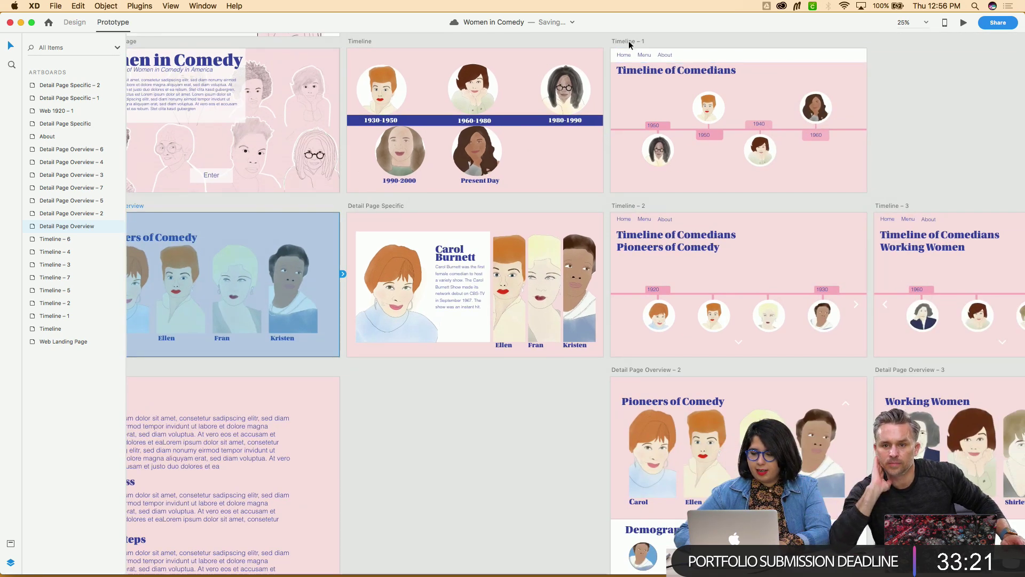
pyautogui.click(629, 41)
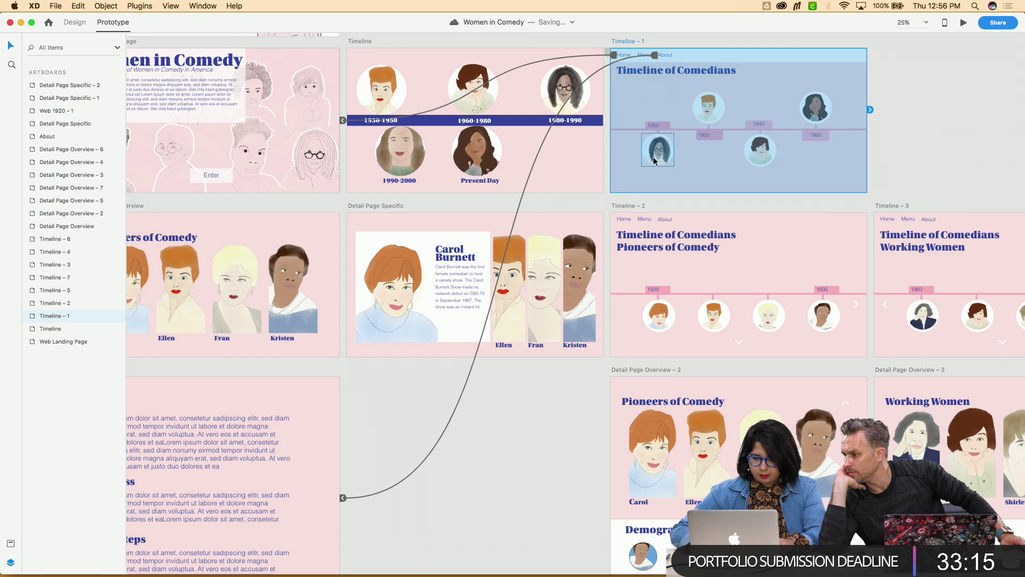
# Try to draw a prototype link from the Menu text inside the navigation symbol of Timeline – 1
pyautogui.click(644, 57)
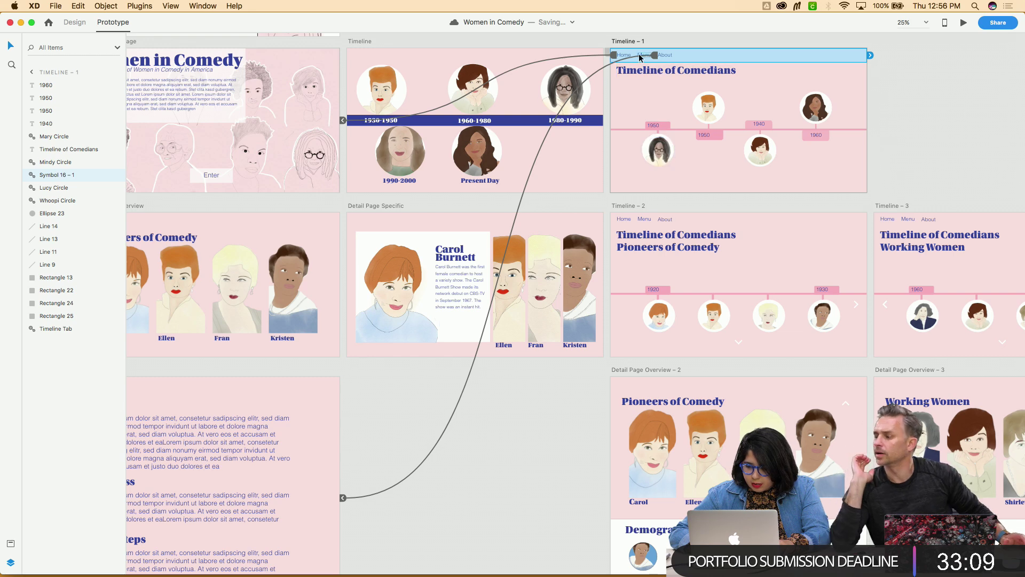
pyautogui.press('super+x')
pyautogui.press('super+v')
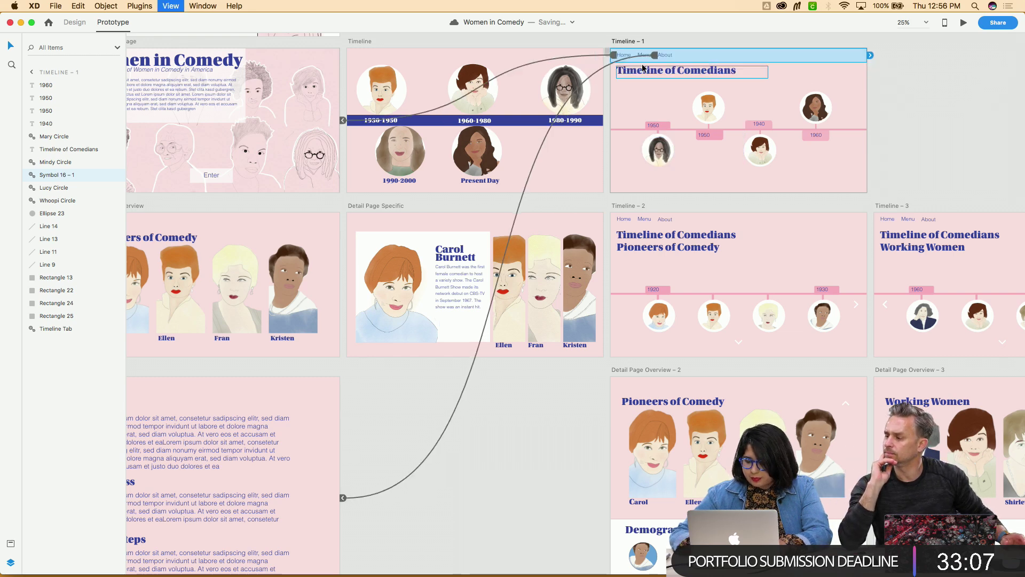
pyautogui.scroll(5, 643, 68)
pyautogui.scroll(2, 630, 86)
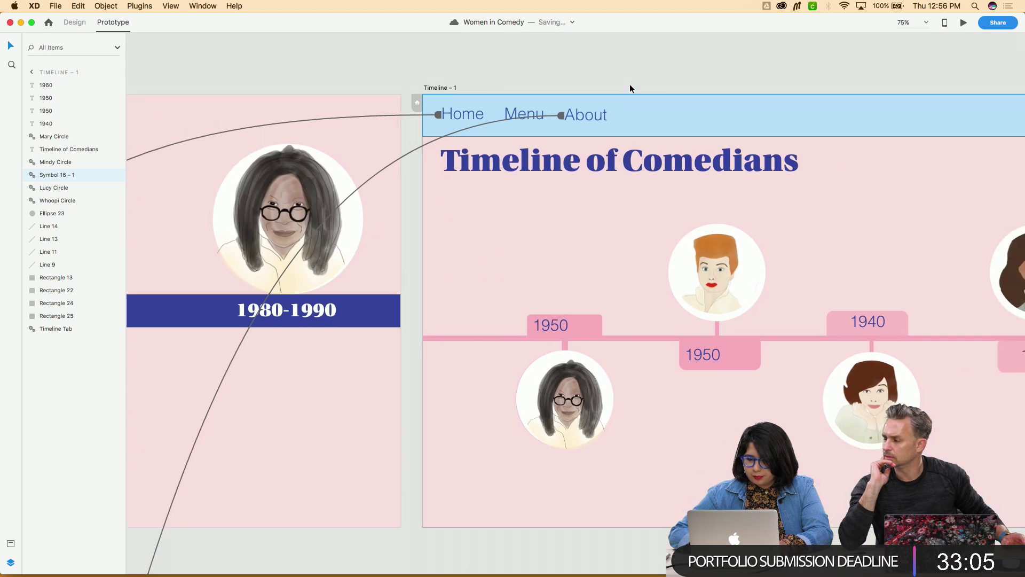
pyautogui.doubleClick(529, 115)
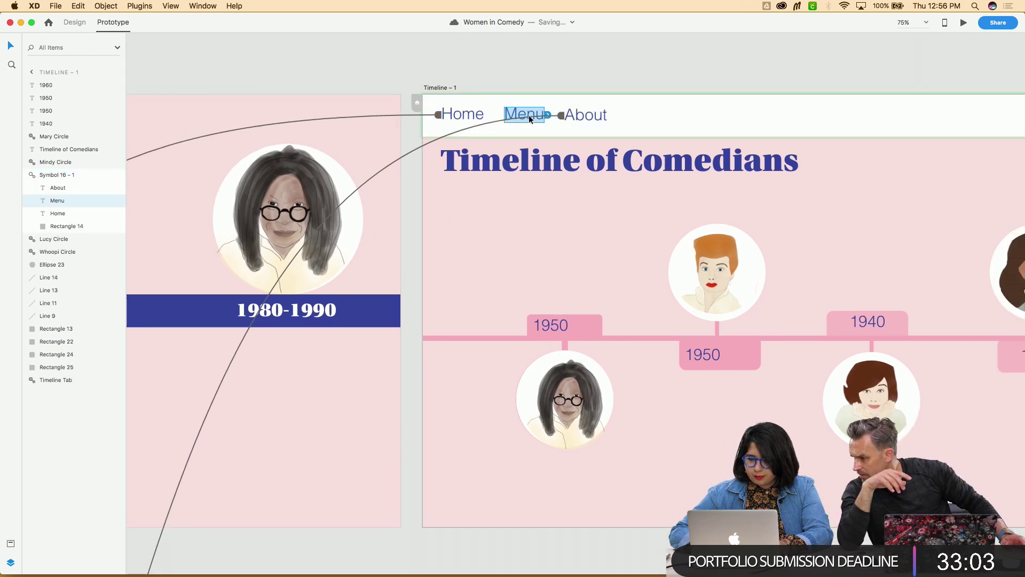
pyautogui.moveTo(546, 114); pyautogui.dragTo(503, 242)
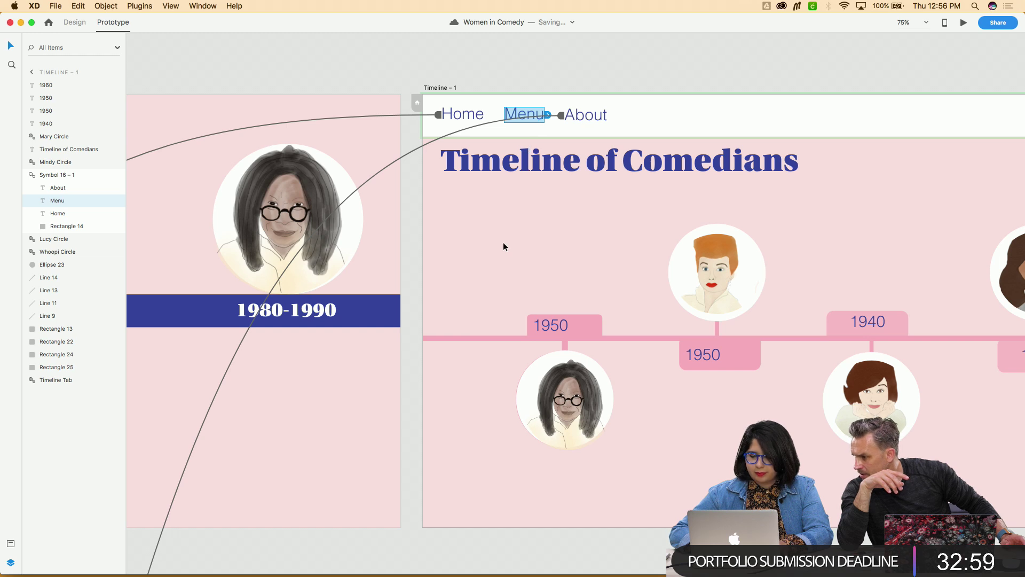
# Examine the tap transition settings of the Menu text and the artboards offered as its destination
pyautogui.scroll(-3, 503, 242)
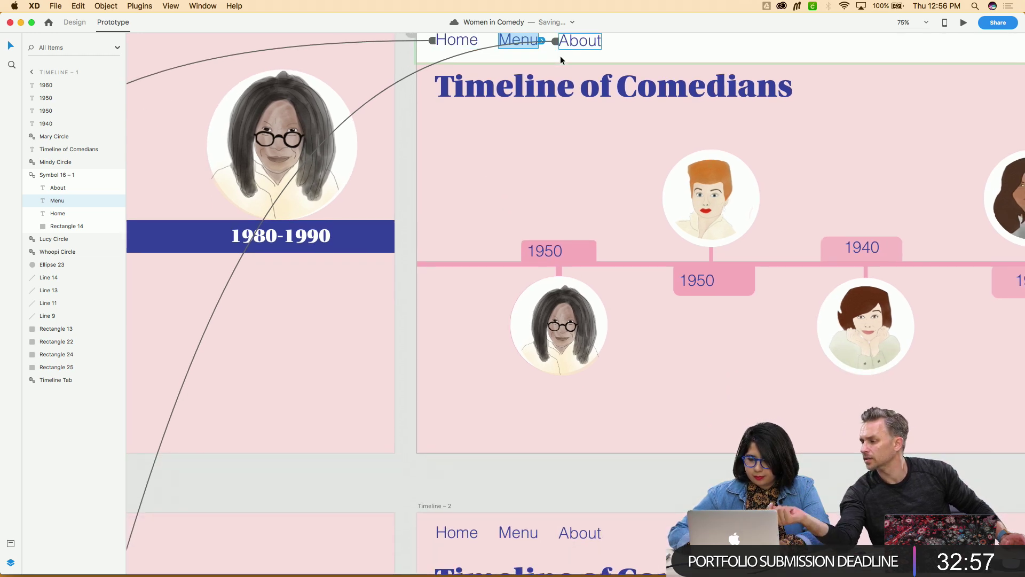
pyautogui.click(540, 41)
pyautogui.click(540, 38)
pyautogui.click(540, 39)
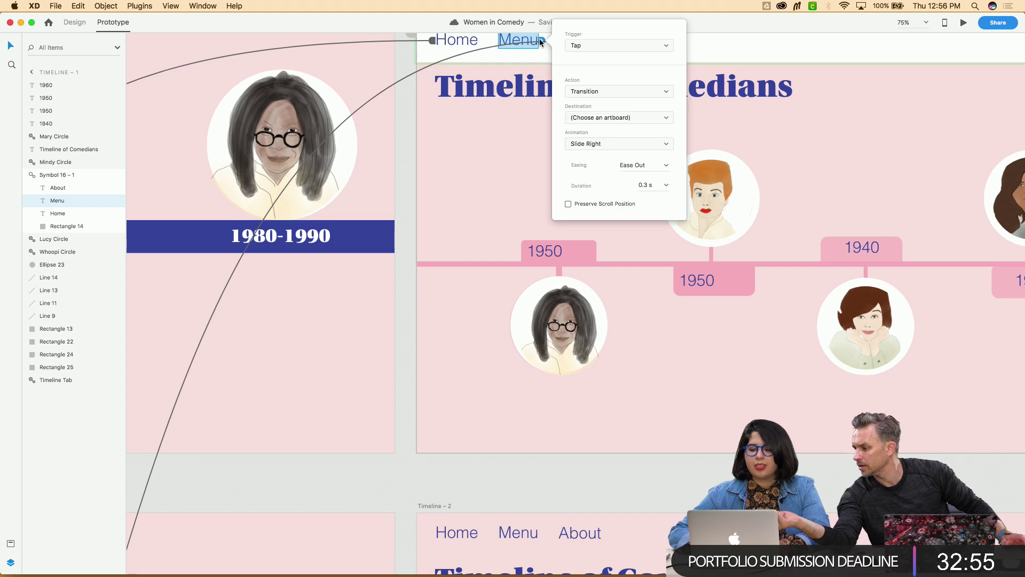
pyautogui.click(599, 118)
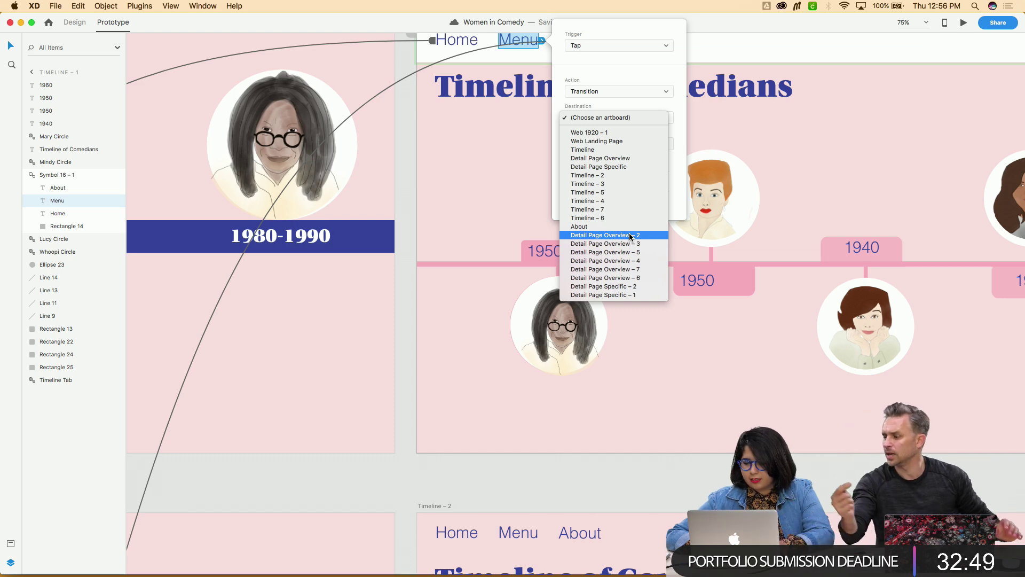
# Rename the Timeline – 2 artboard as Menu
pyautogui.scroll(-6, 600, 458)
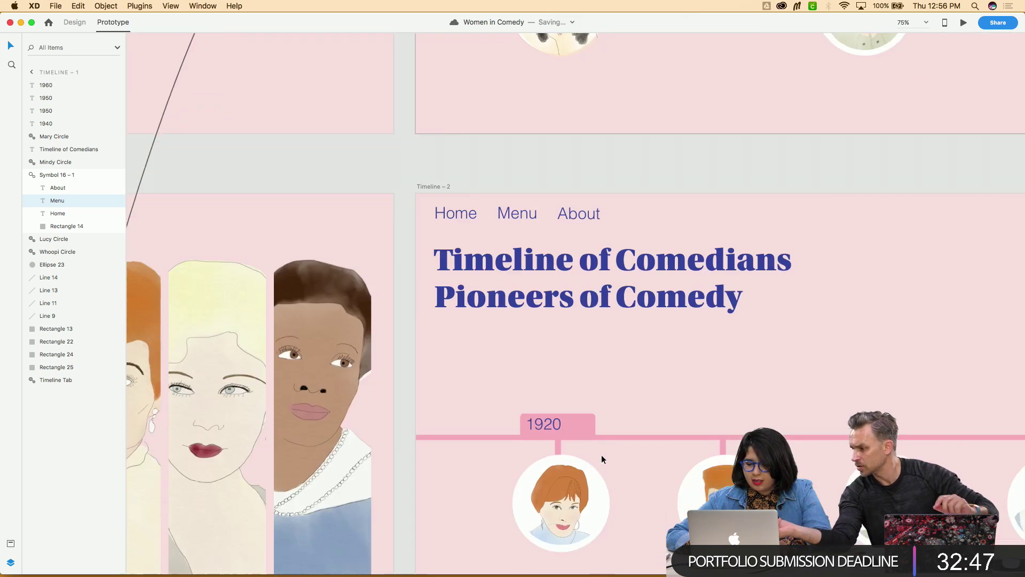
pyautogui.scroll(-5, 601, 454)
pyautogui.hscroll(5, 602, 454)
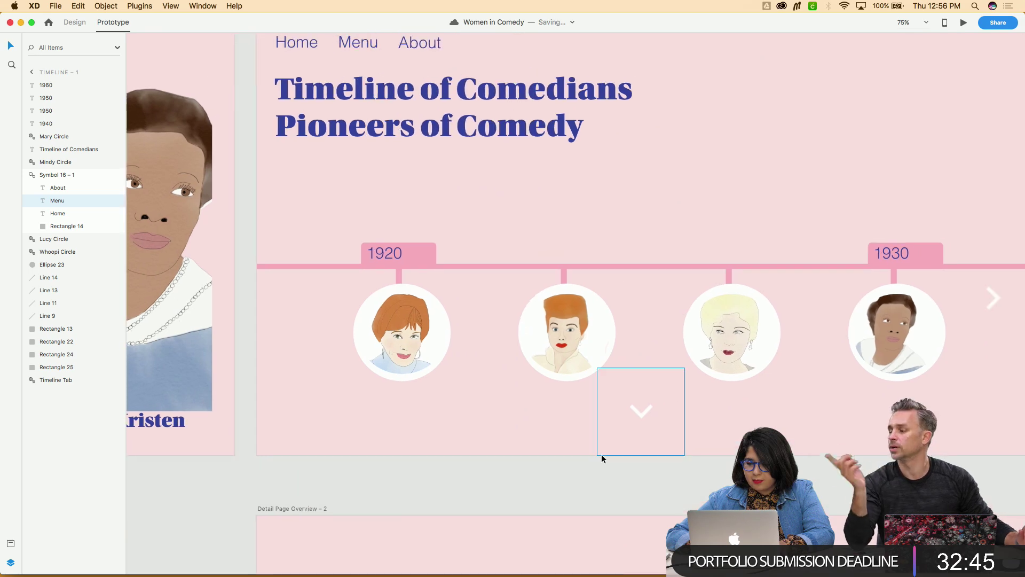
pyautogui.scroll(4, 602, 454)
pyautogui.hscroll(-2, 601, 454)
pyautogui.doubleClick(315, 124)
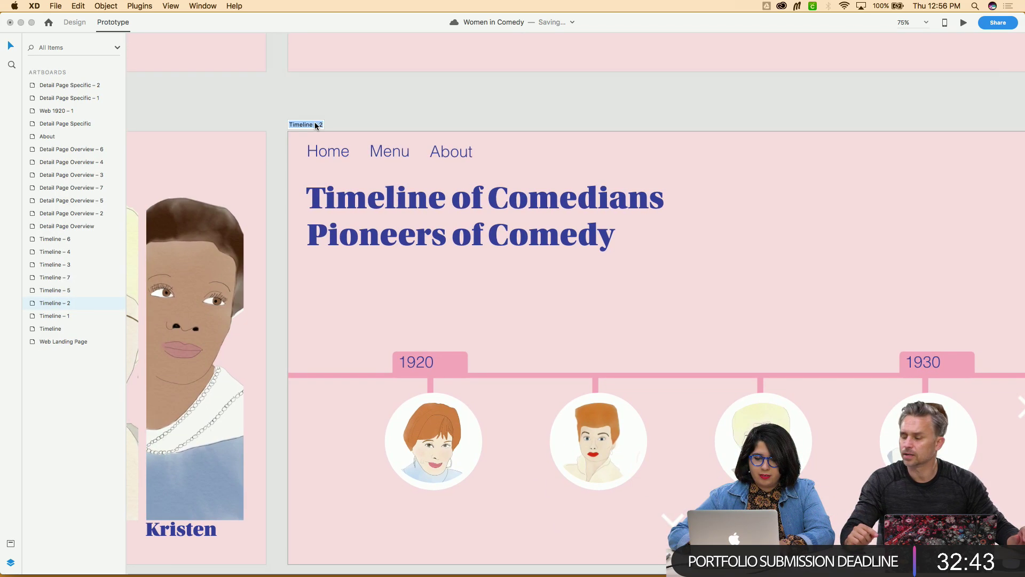
pyautogui.write('Menu')
pyautogui.press('Return')
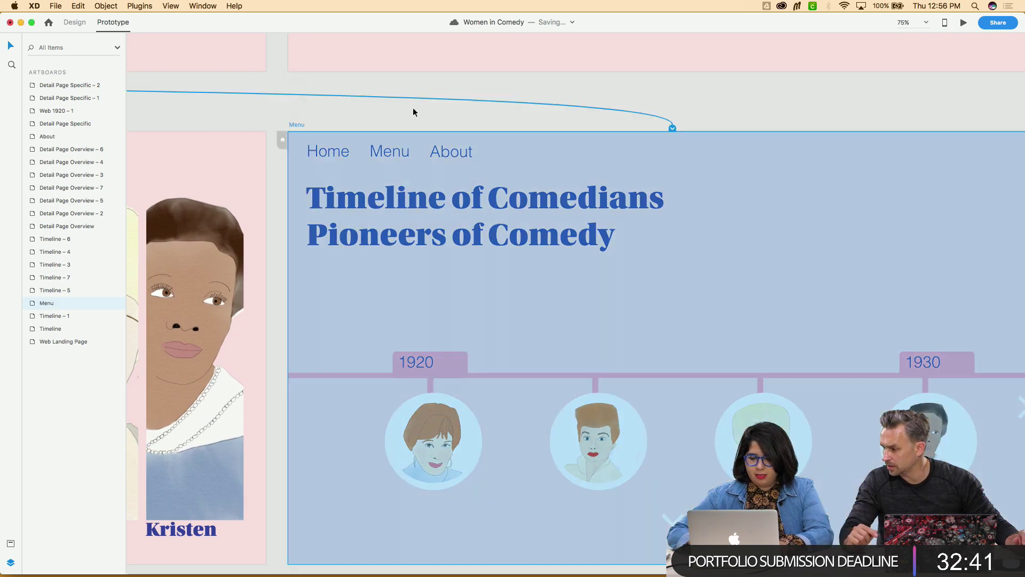
# Link the Menu text inside the Timeline – 1 navigation symbol to the Menu artboard with a tap transition
pyautogui.scroll(15, 413, 107)
pyautogui.scroll(-3, 412, 107)
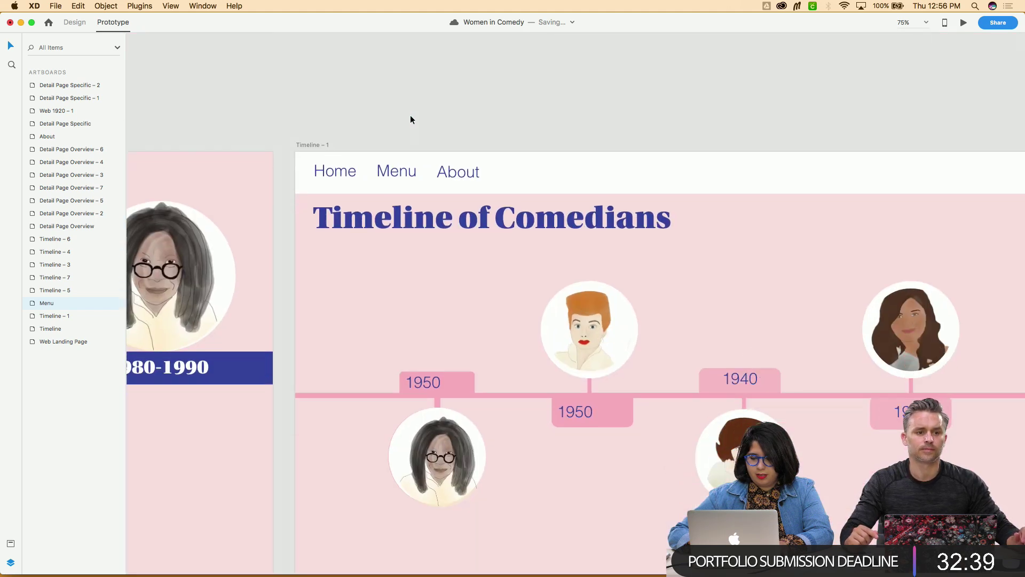
pyautogui.click(395, 155)
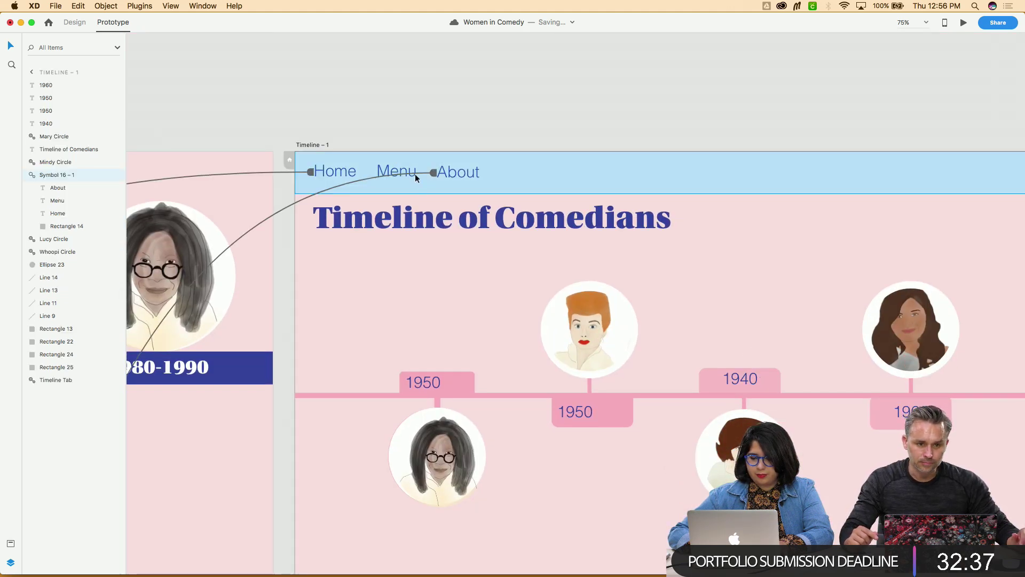
pyautogui.doubleClick(411, 172)
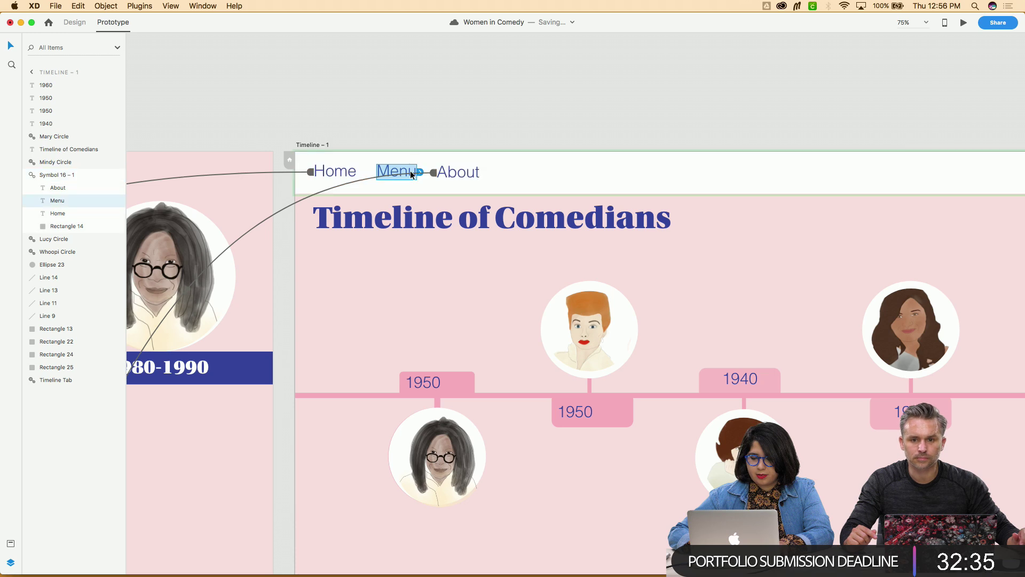
pyautogui.click(418, 172)
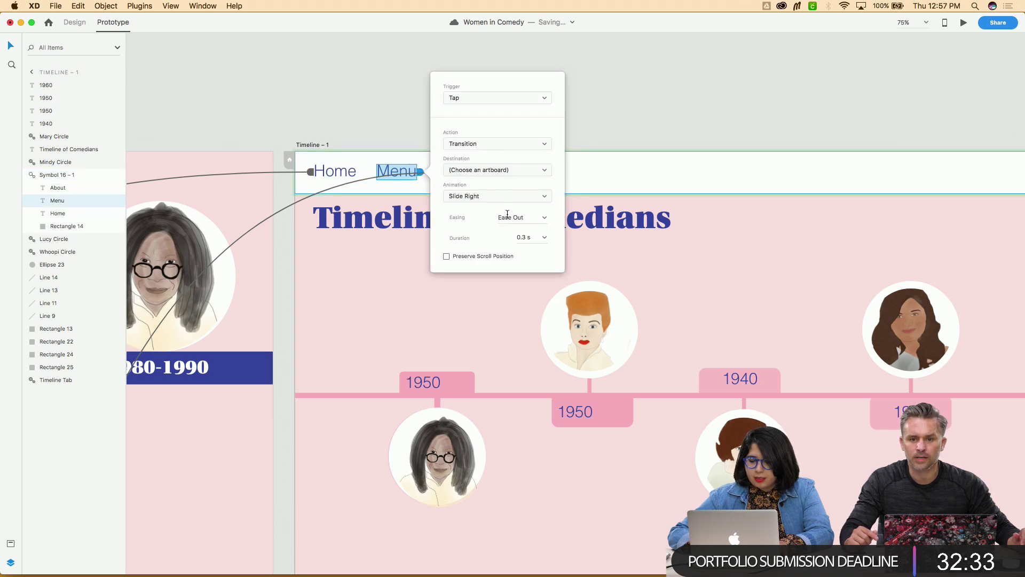
pyautogui.click(492, 170)
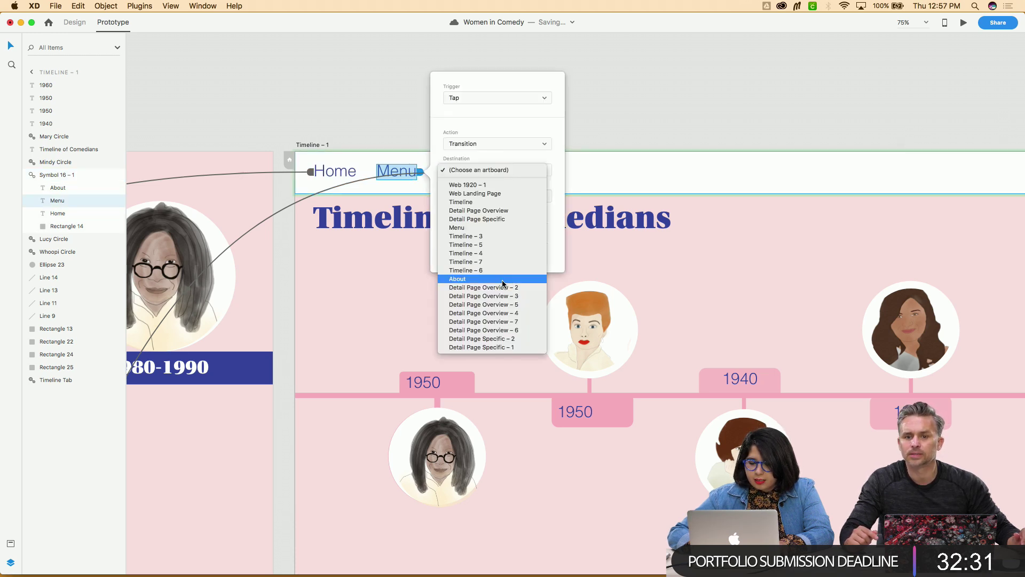
pyautogui.click(479, 228)
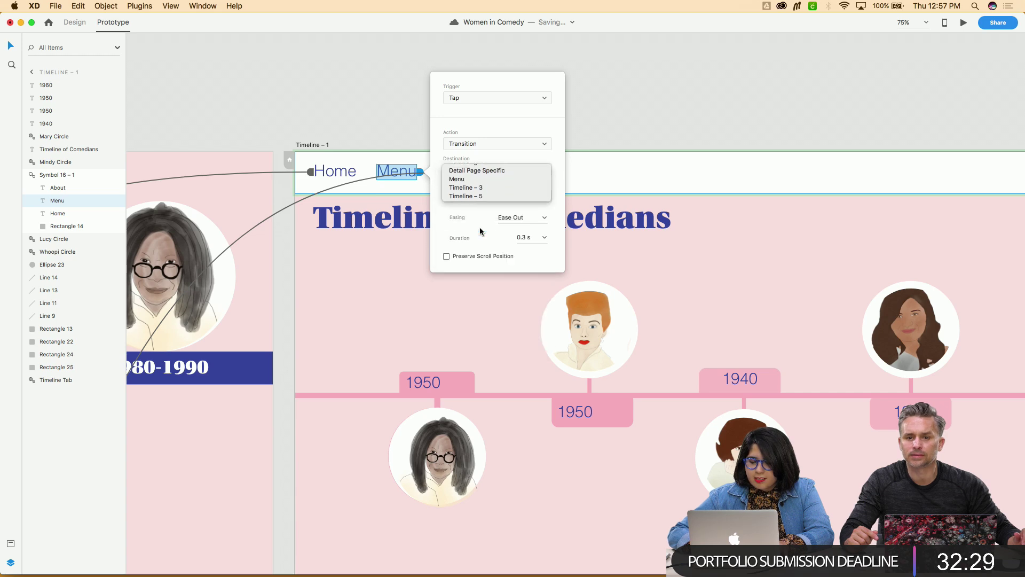
pyautogui.click(533, 117)
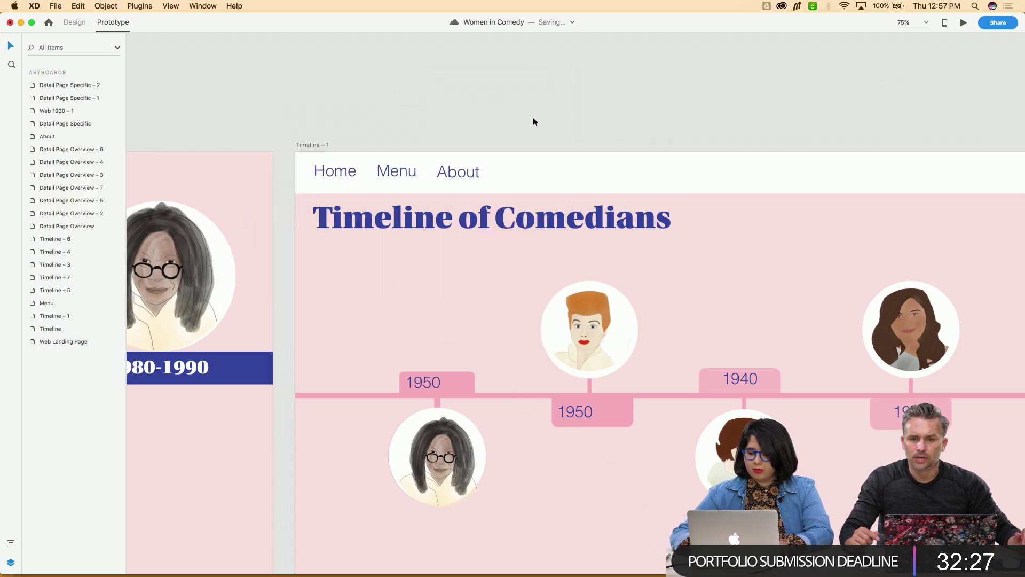
# Copy the linked navigation bar symbol from Timeline – 1 and paste it onto the Detail Page Specific artboard
pyautogui.press('super+minus')
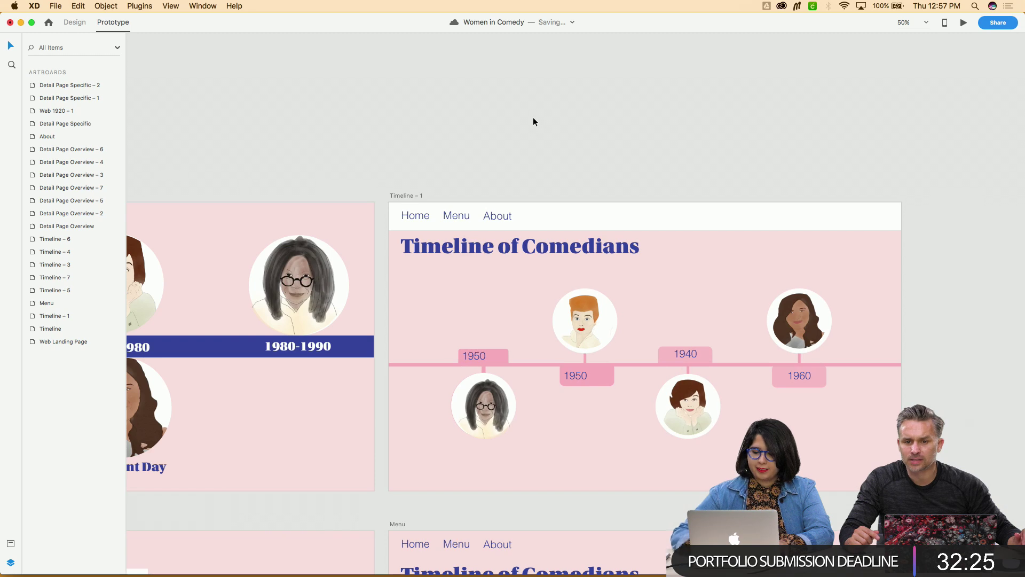
pyautogui.scroll(-3, 532, 122)
pyautogui.click(541, 144)
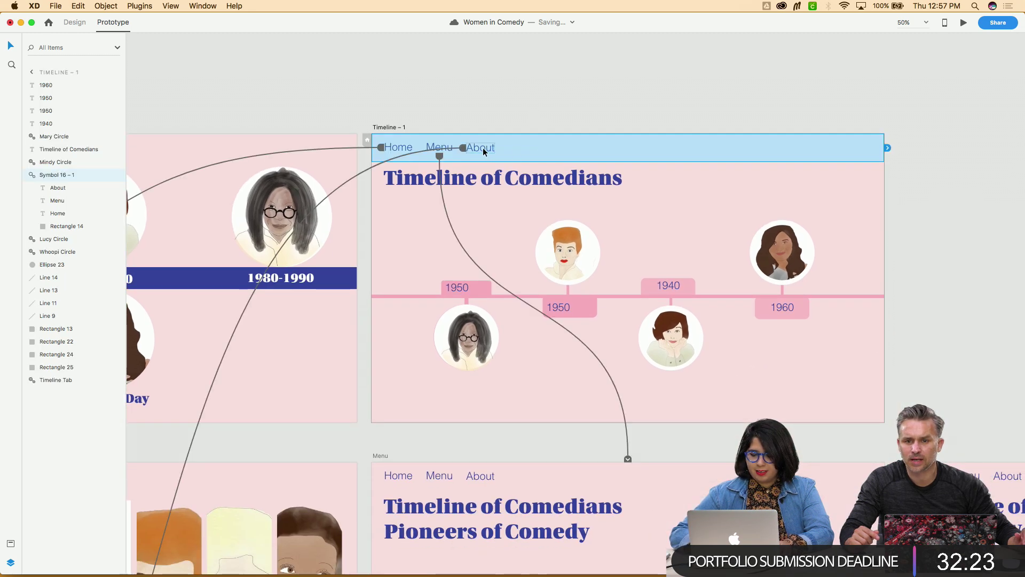
pyautogui.click(534, 121)
pyautogui.click(538, 153)
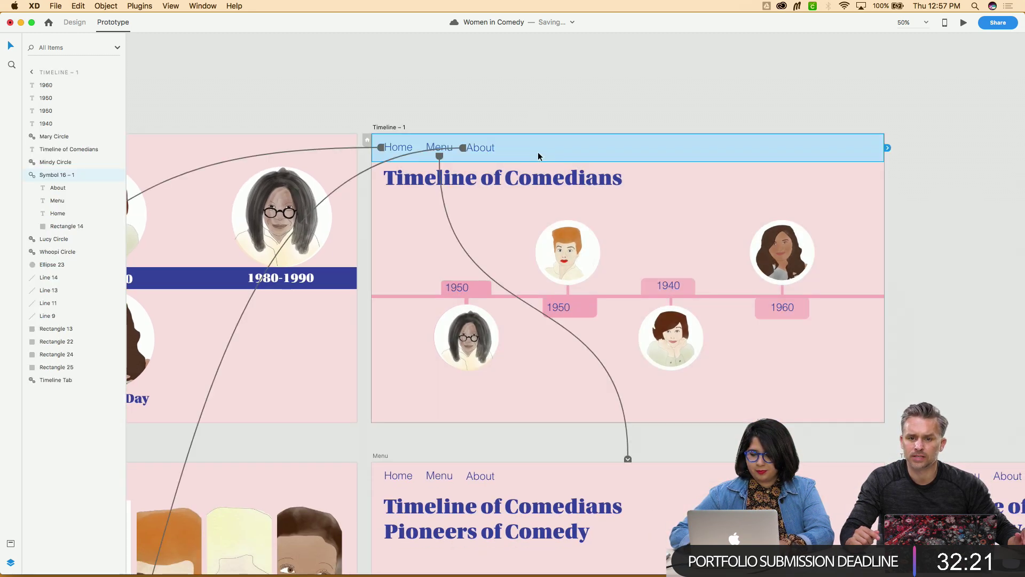
pyautogui.scroll(-3, 538, 155)
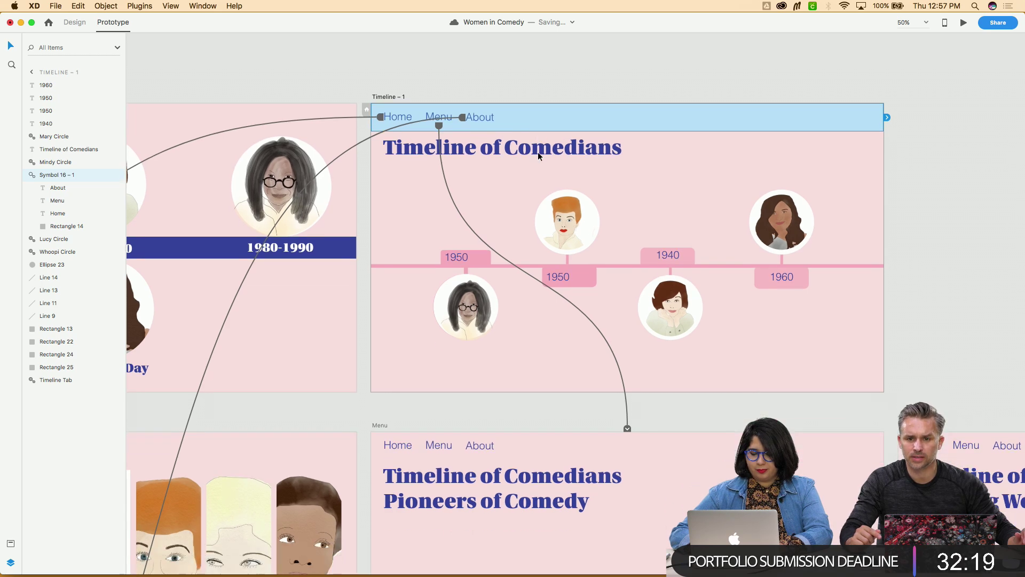
pyautogui.press('super+minus')
pyautogui.hscroll(-3, 459, 223)
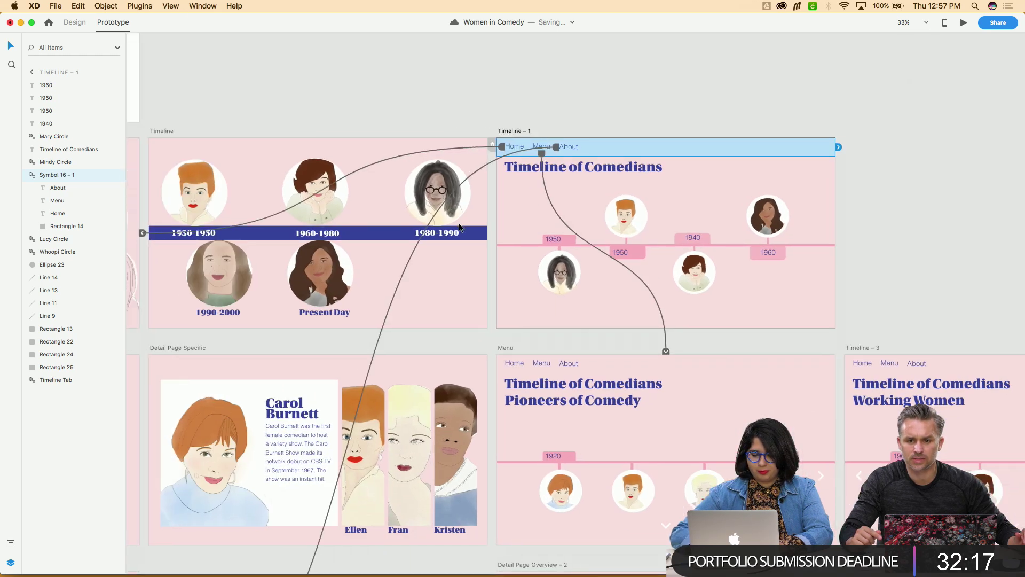
pyautogui.click(212, 346)
pyautogui.press('super+v')
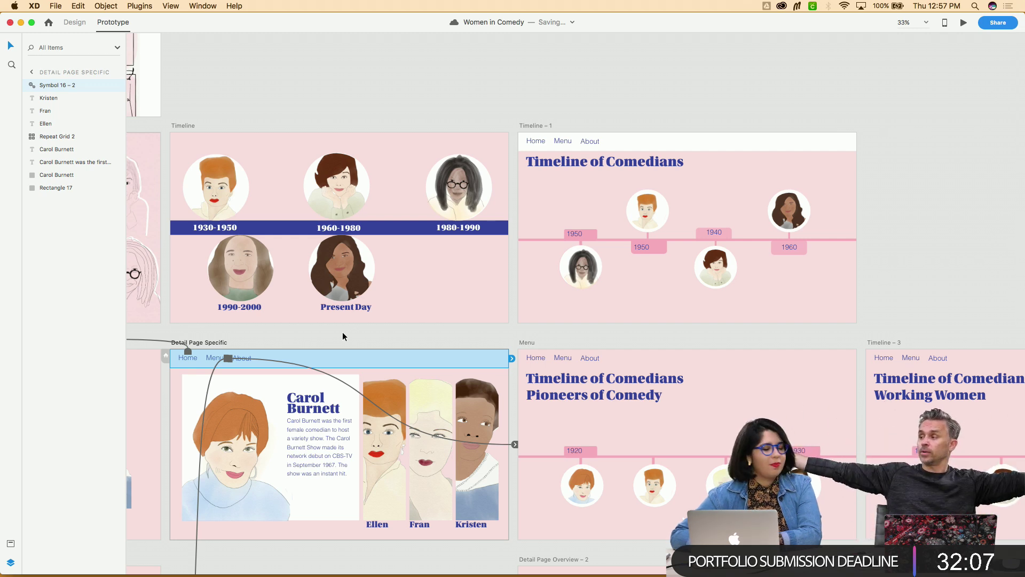
# Paste the navigation bar symbol onto the Menu artboard and Timeline – 3, – 4, – 5, – 6 and – 7 at once
pyautogui.click(531, 342)
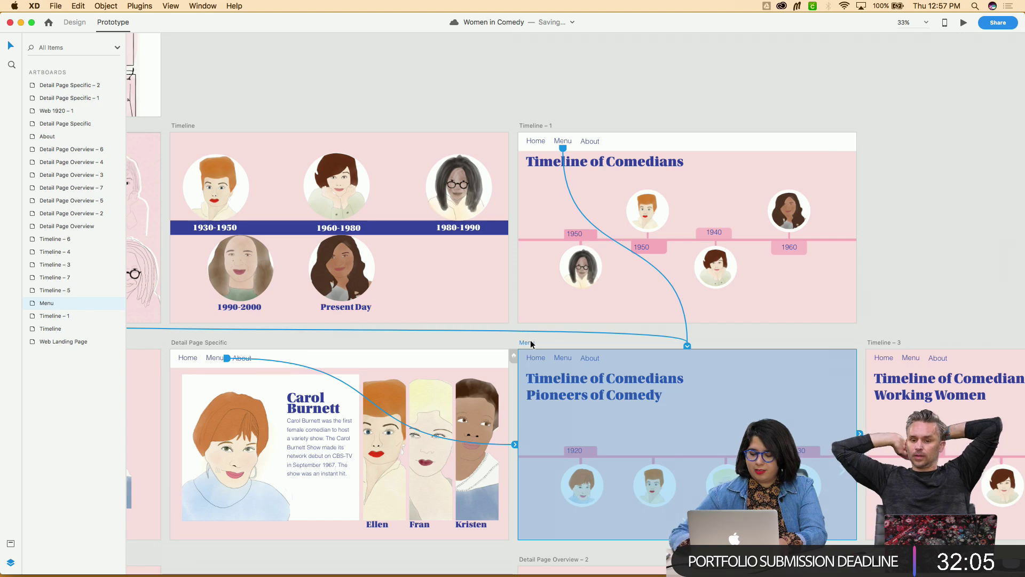
pyautogui.press('super+minus')
pyautogui.press('super+minus')
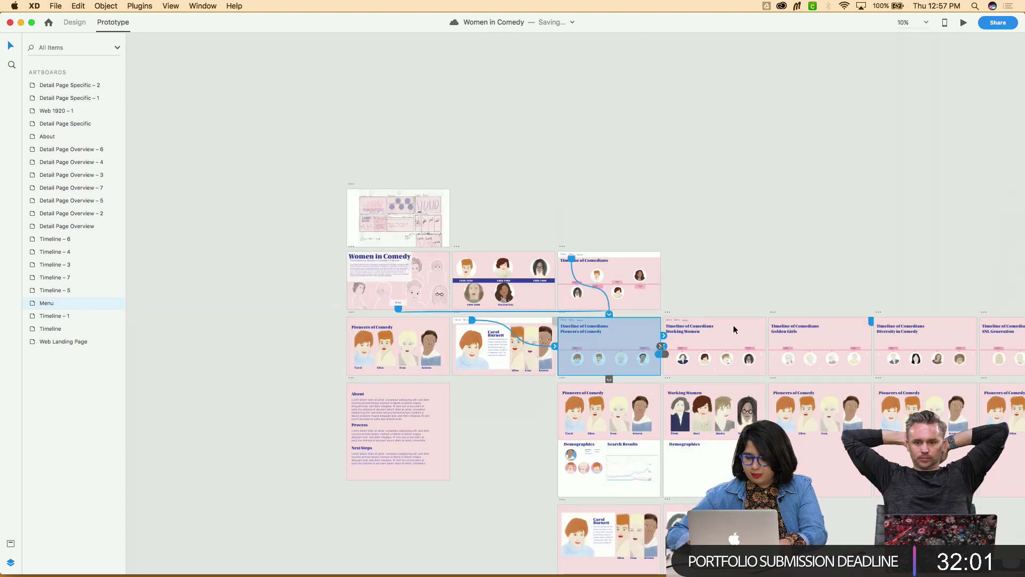
pyautogui.press('super+plus')
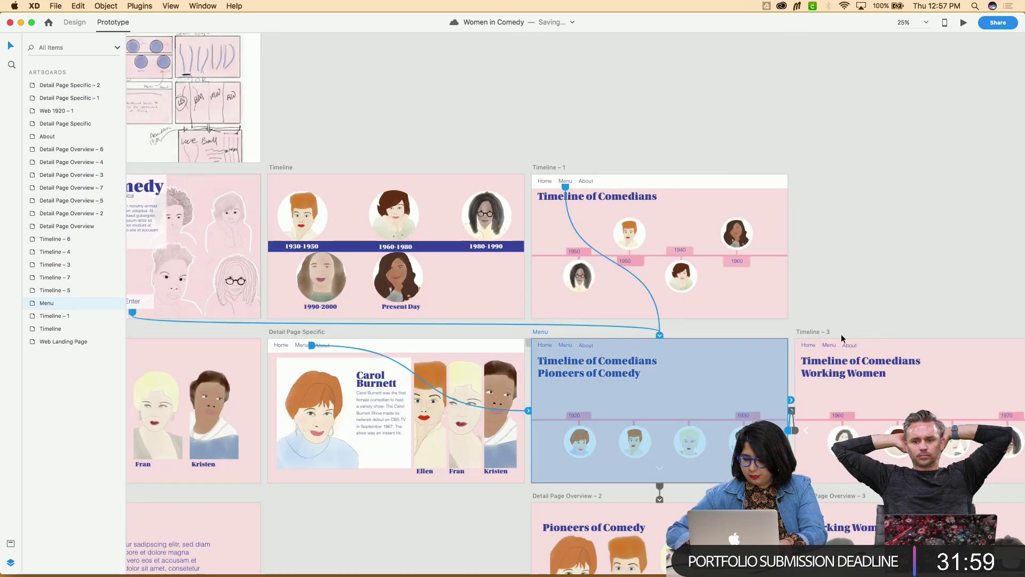
pyautogui.keyDown('shift'); pyautogui.click(821, 333); pyautogui.keyUp('shift')
pyautogui.hscroll(5, 822, 332)
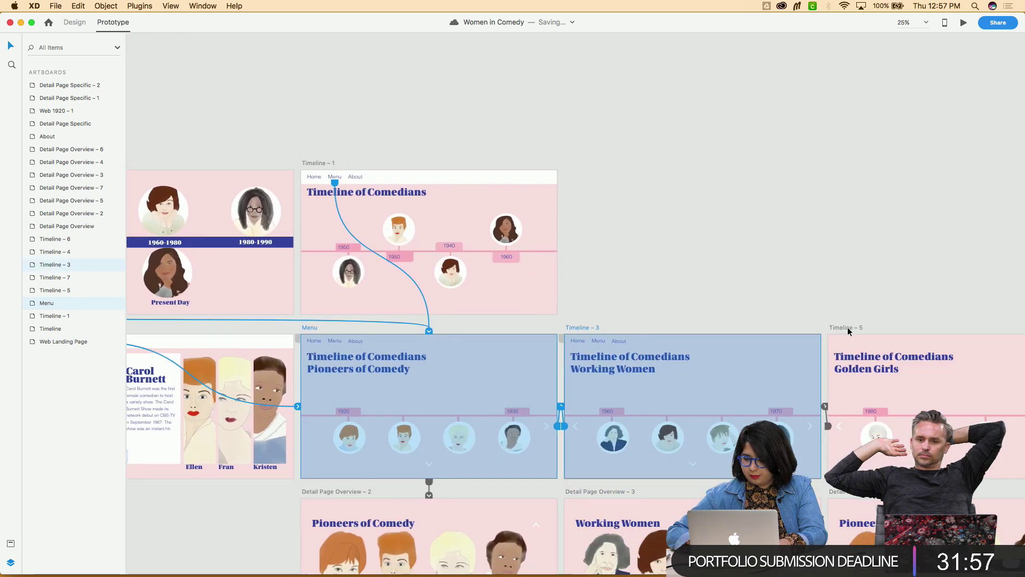
pyautogui.keyDown('shift'); pyautogui.click(848, 327); pyautogui.keyUp('shift')
pyautogui.hscroll(10, 847, 327)
pyautogui.keyDown('shift'); pyautogui.click(665, 334); pyautogui.keyUp('shift')
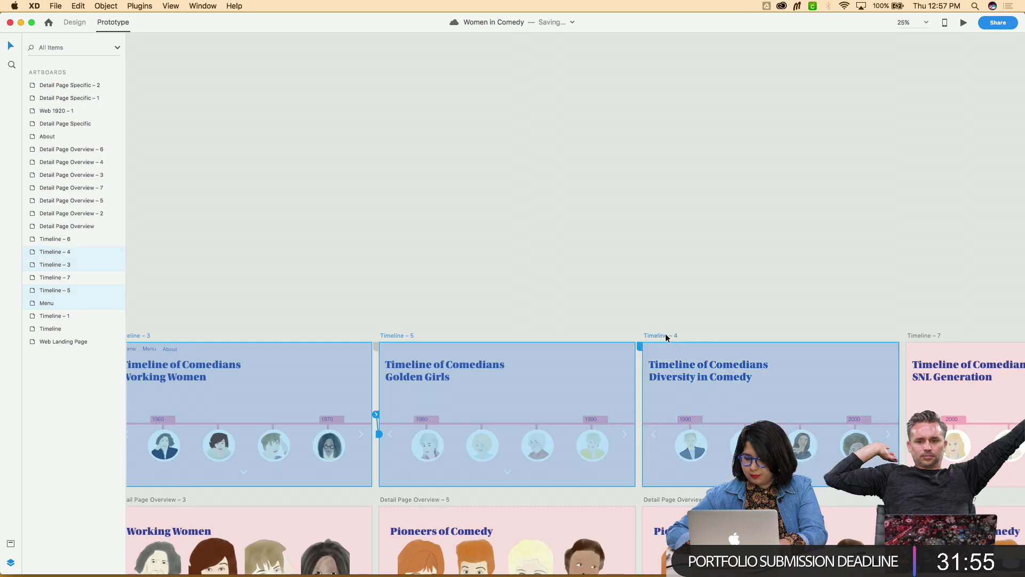
pyautogui.keyDown('shift'); pyautogui.click(924, 334); pyautogui.keyUp('shift')
pyautogui.press('super+minus')
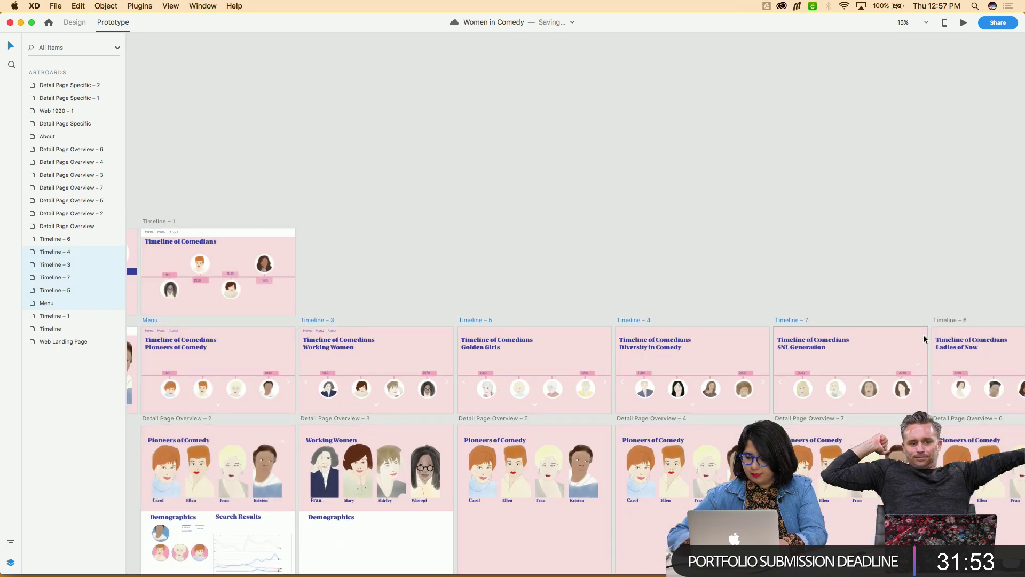
pyautogui.scroll(-1, 927, 310)
pyautogui.keyDown('shift'); pyautogui.click(930, 289); pyautogui.keyUp('shift')
pyautogui.scroll(-3, 929, 291)
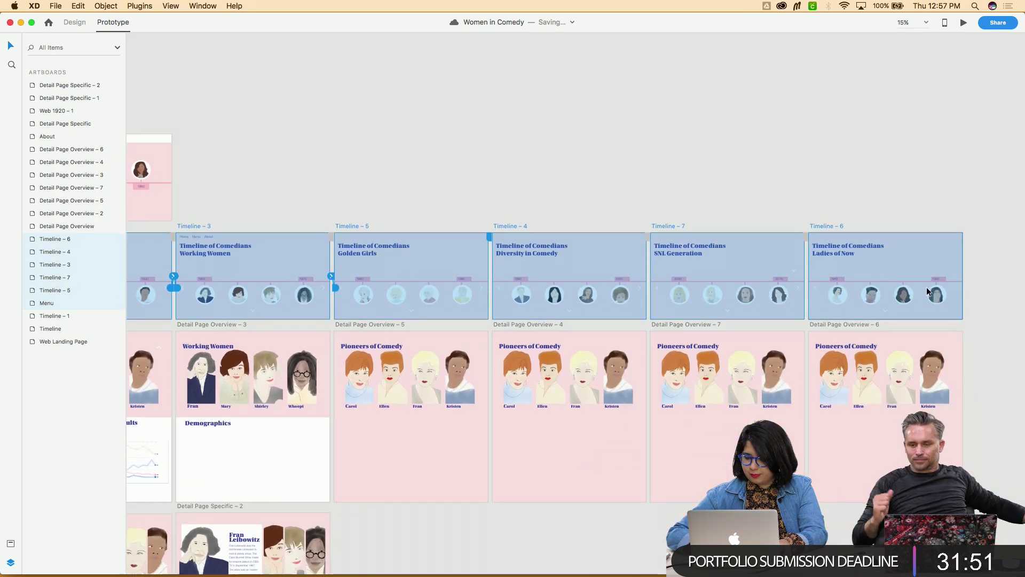
pyautogui.hscroll(-2, 929, 291)
pyautogui.press('super+v')
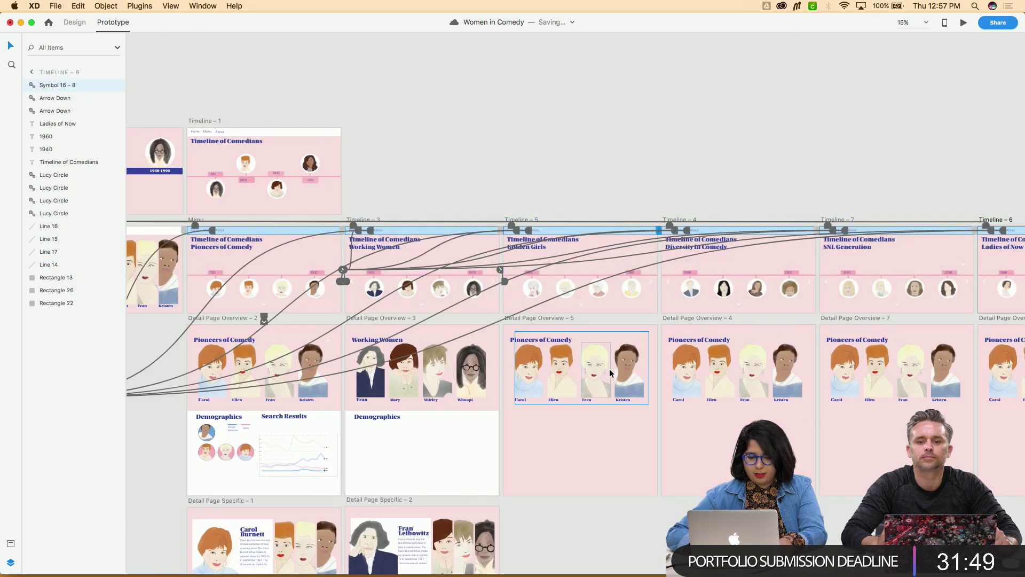
# Paste the navigation bar symbol onto Detail Page Overview – 2 through – 7 and Detail Page Specific – 1 and – 2 together
pyautogui.click(224, 317)
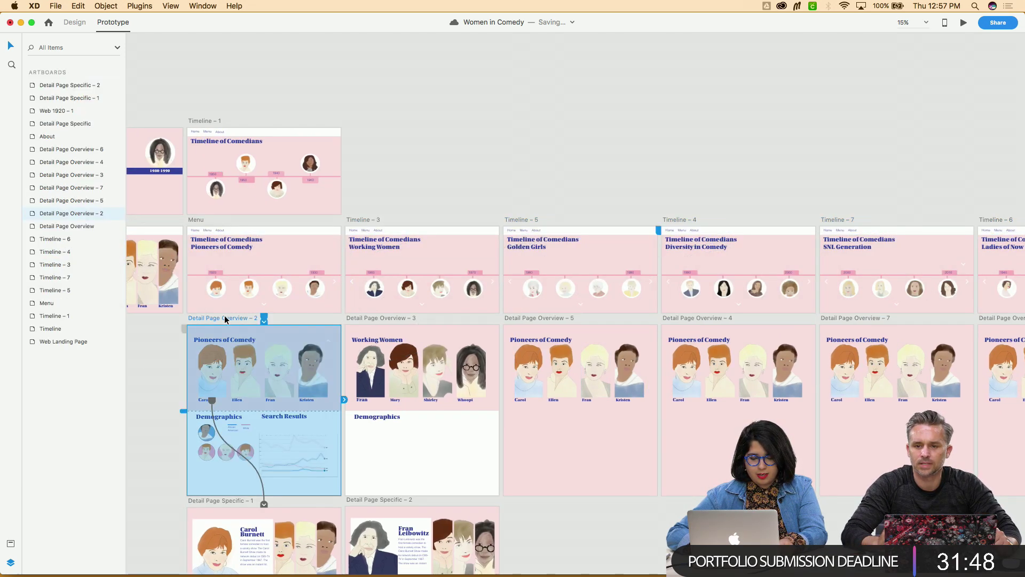
pyautogui.keyDown('shift'); pyautogui.click(373, 318); pyautogui.keyUp('shift')
pyautogui.keyDown('shift'); pyautogui.click(534, 318); pyautogui.keyUp('shift')
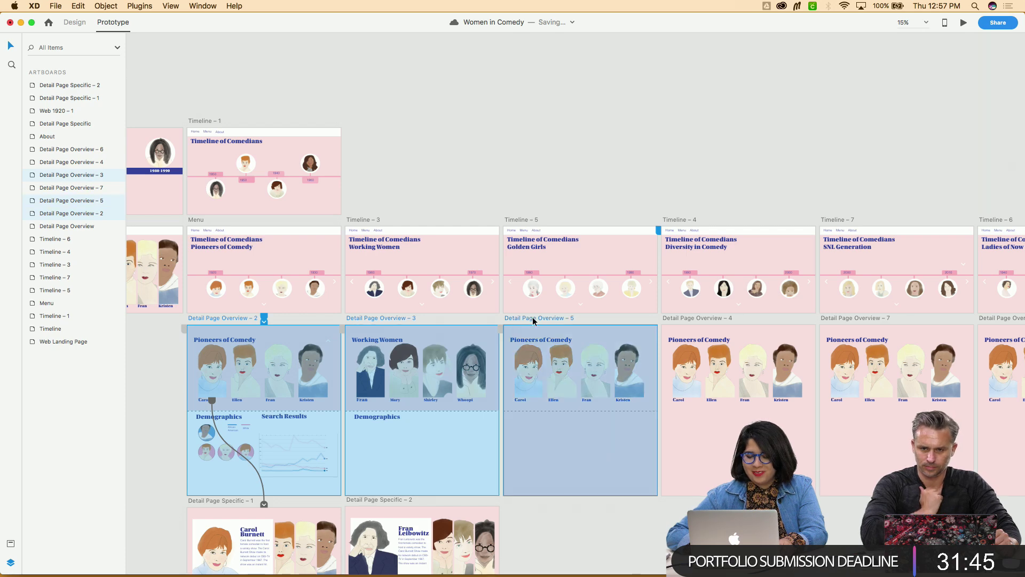
pyautogui.keyDown('shift'); pyautogui.click(691, 320); pyautogui.keyUp('shift')
pyautogui.keyDown('shift'); pyautogui.click(861, 319); pyautogui.keyUp('shift')
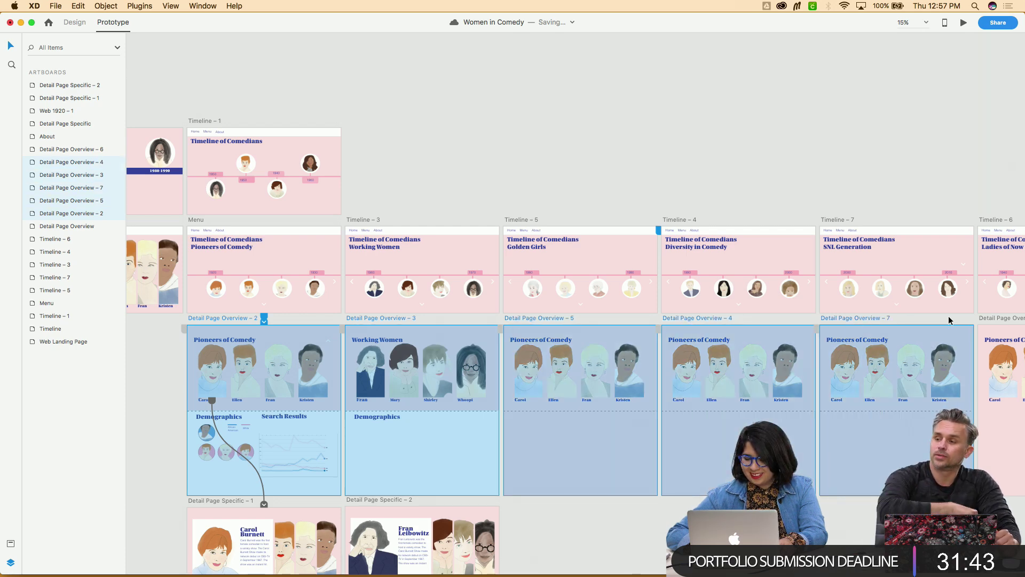
pyautogui.keyDown('shift'); pyautogui.click(1004, 320); pyautogui.keyUp('shift')
pyautogui.hscroll(3, 1004, 321)
pyautogui.hscroll(-4, 1005, 321)
pyautogui.scroll(-2, 1004, 321)
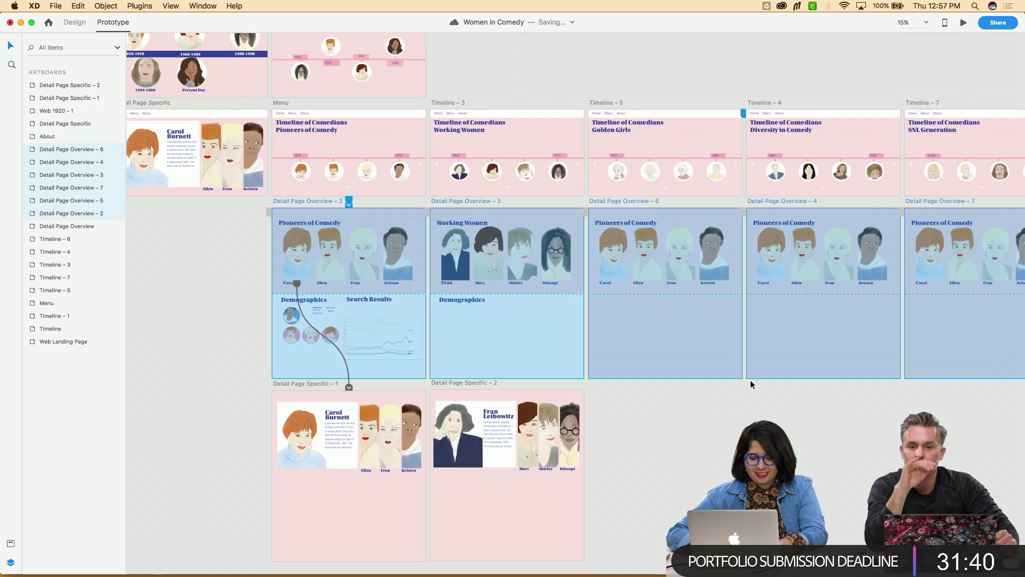
pyautogui.keyDown('shift'); pyautogui.click(333, 394); pyautogui.keyUp('shift')
pyautogui.keyDown('shift'); pyautogui.click(465, 382); pyautogui.keyUp('shift')
pyautogui.press('super+a')
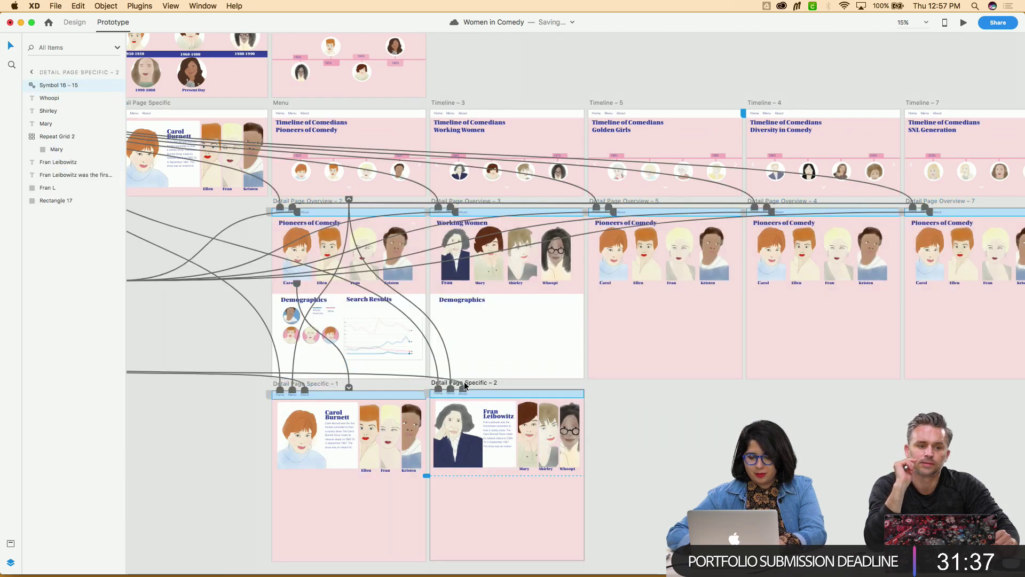
# Preview the prototype from the Web Landing Page, testing its Enter link and the About link in the navigation bar
pyautogui.click(645, 449)
pyautogui.scroll(3, 646, 449)
pyautogui.hscroll(-8, 646, 449)
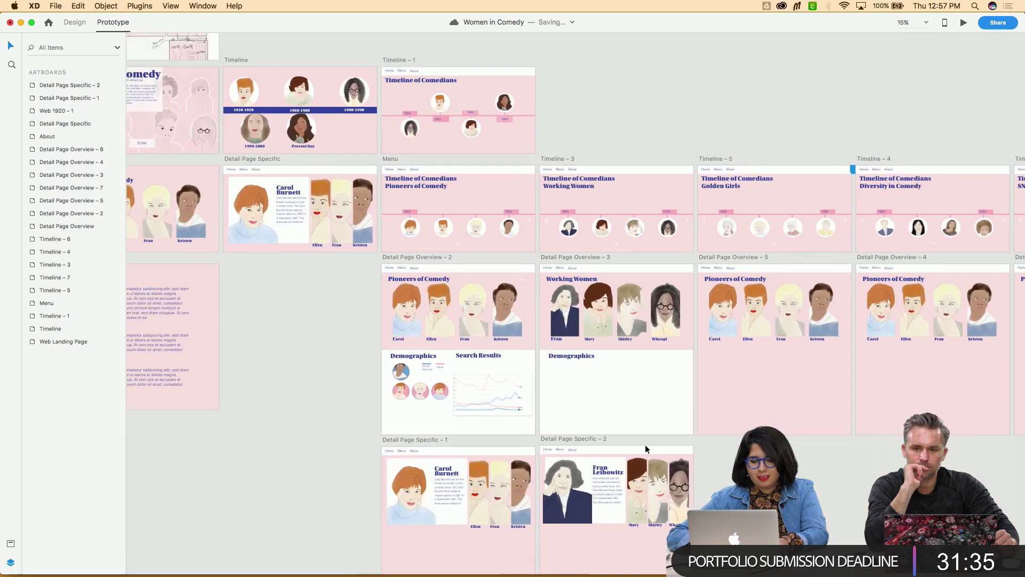
pyautogui.scroll(2, 646, 448)
pyautogui.hscroll(-2, 645, 448)
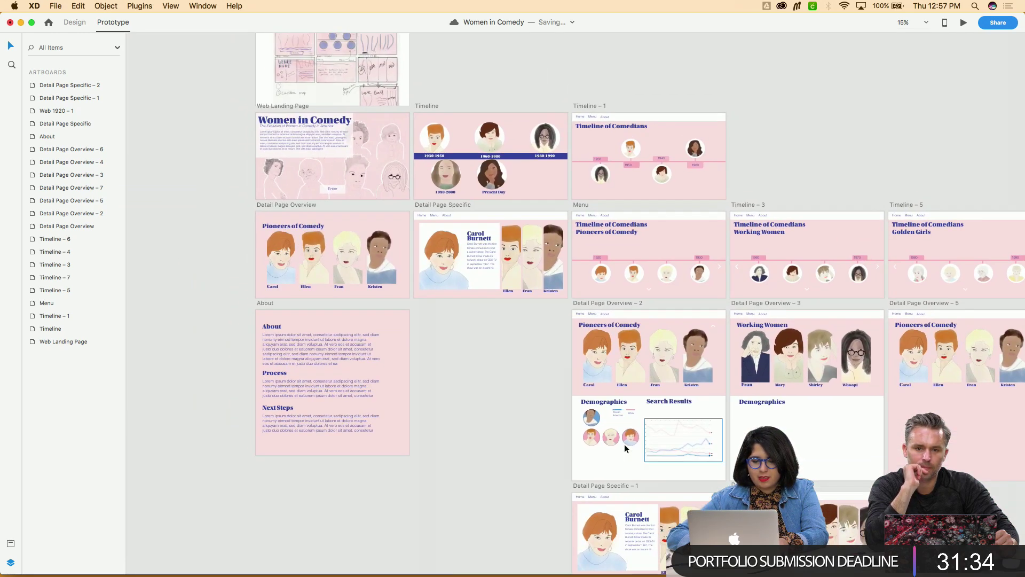
pyautogui.click(292, 107)
pyautogui.click(964, 22)
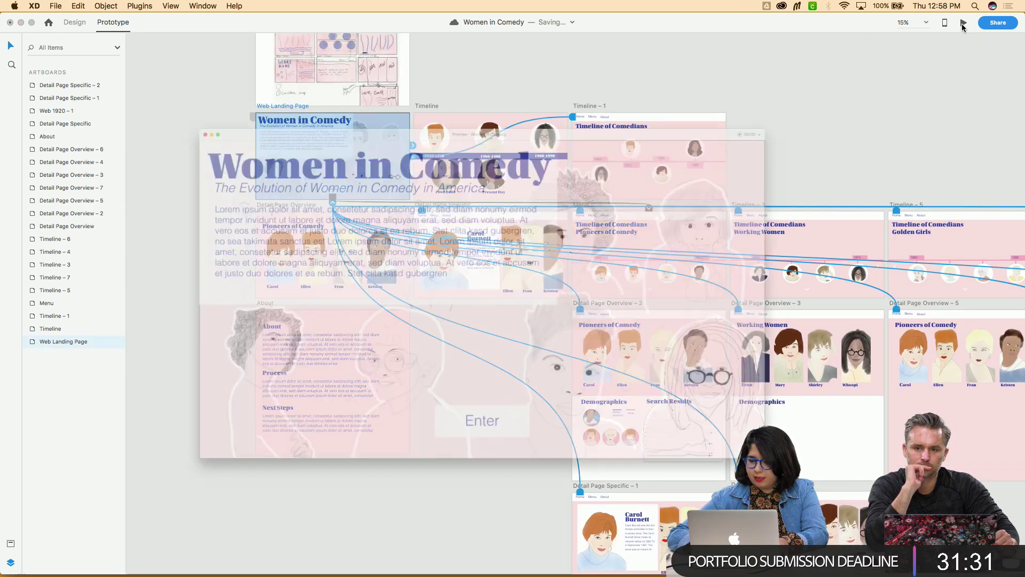
pyautogui.click(502, 513)
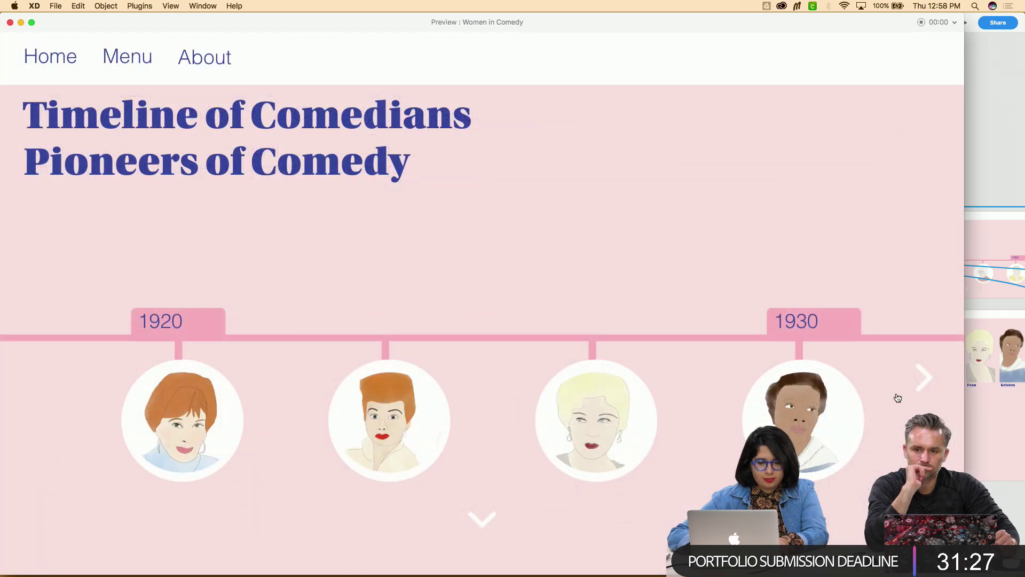
pyautogui.click(204, 60)
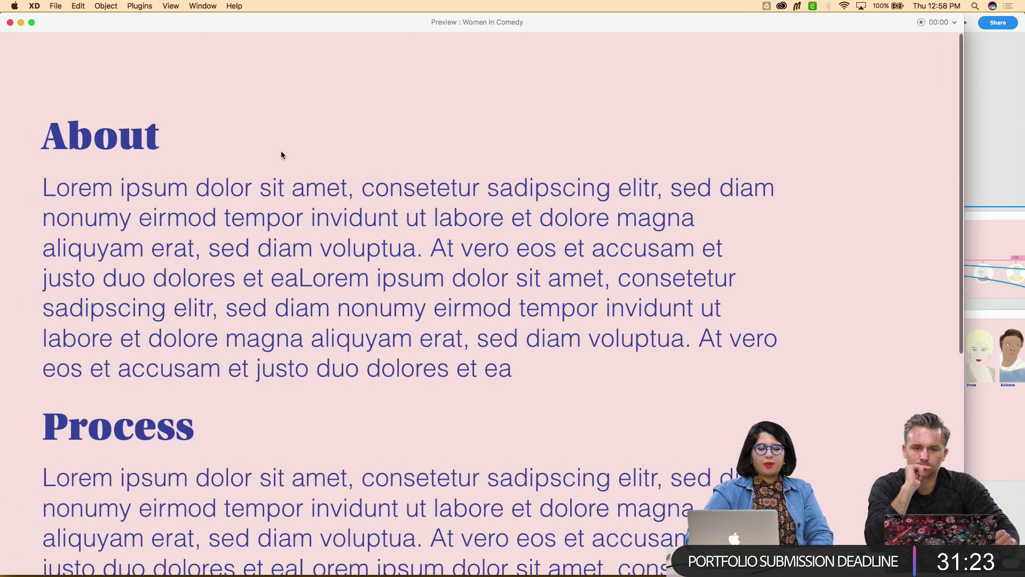
# Review the About page in the preview from its heading through Process and Next Steps, and leave the preview
pyautogui.scroll(-1, 281, 155)
pyautogui.scroll(1, 282, 155)
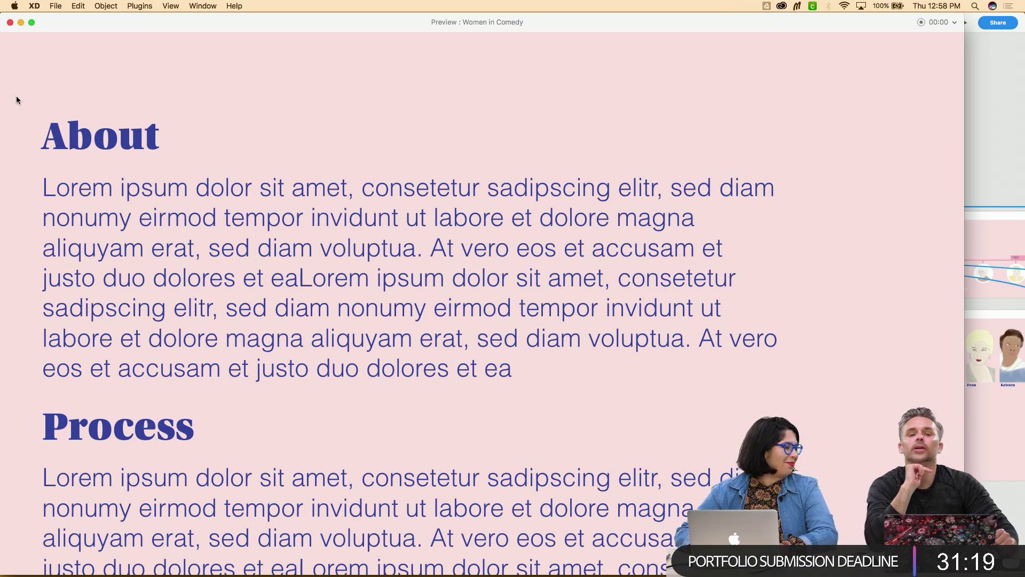
pyautogui.scroll(-5, 37, 152)
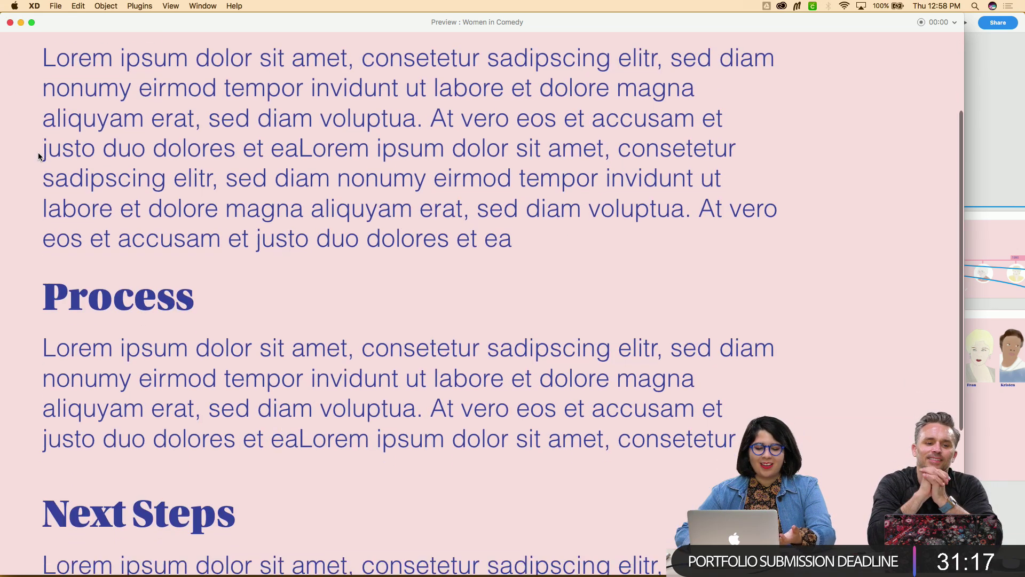
pyautogui.scroll(3, 38, 153)
pyautogui.scroll(1, 37, 153)
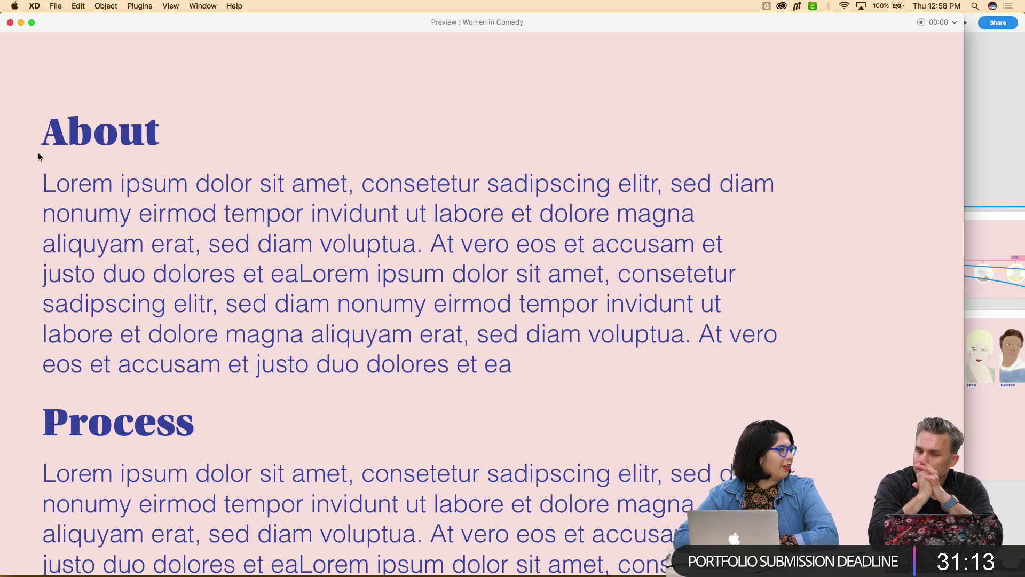
pyautogui.scroll(-3, 38, 155)
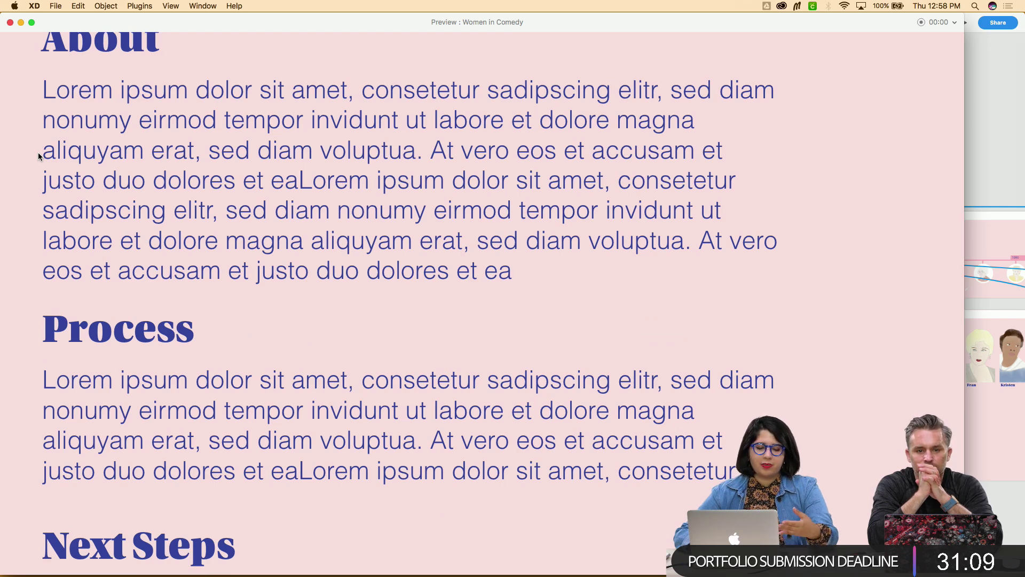
pyautogui.scroll(3, 38, 155)
pyautogui.scroll(-2, 38, 155)
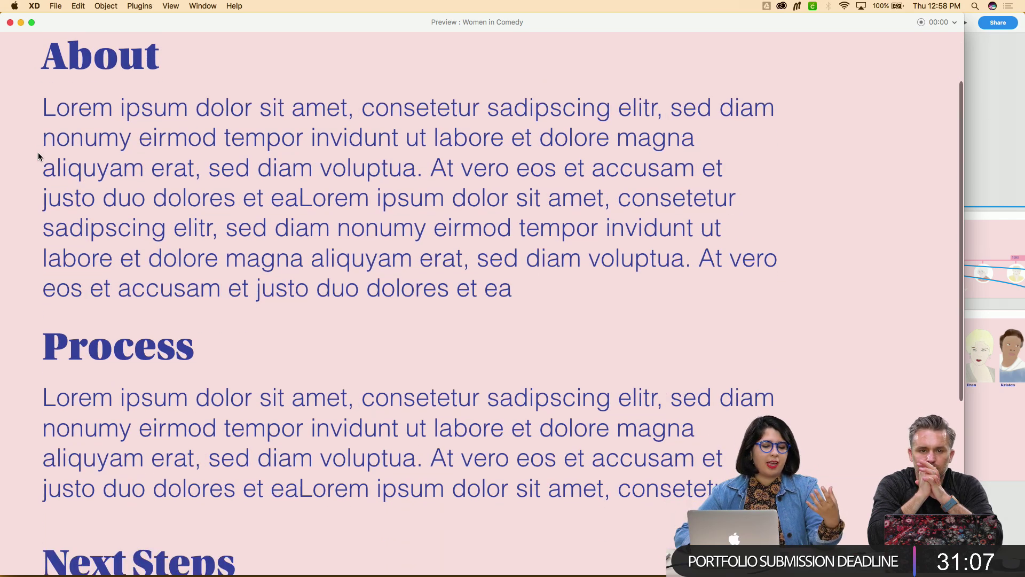
pyautogui.scroll(1, 38, 155)
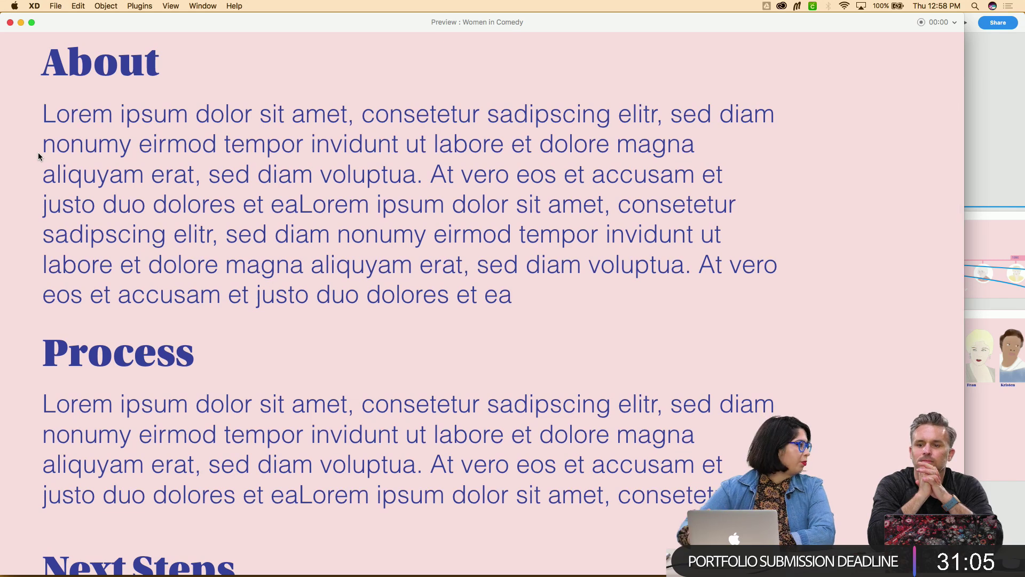
pyautogui.scroll(-5, 38, 155)
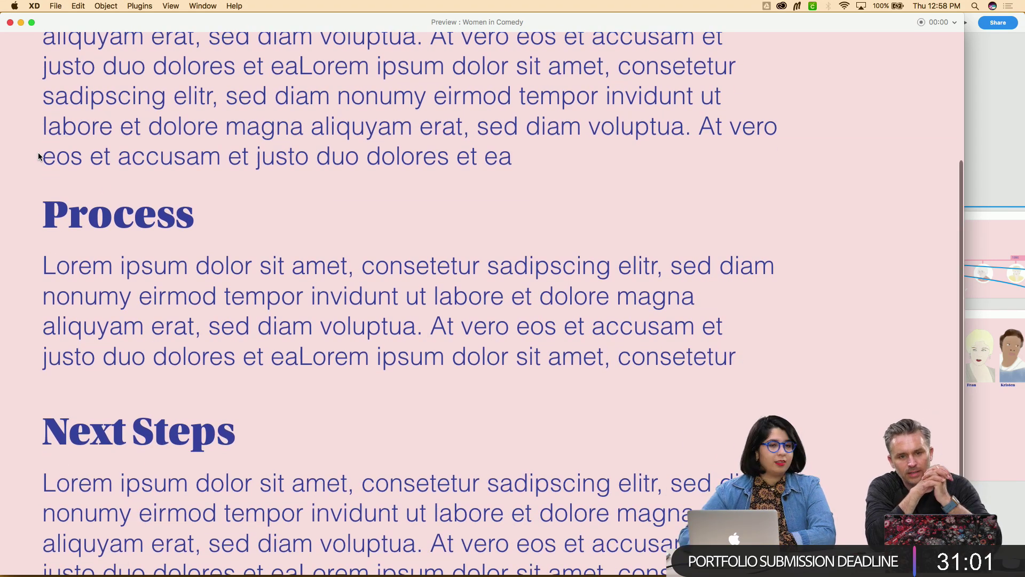
pyautogui.scroll(-3, 37, 155)
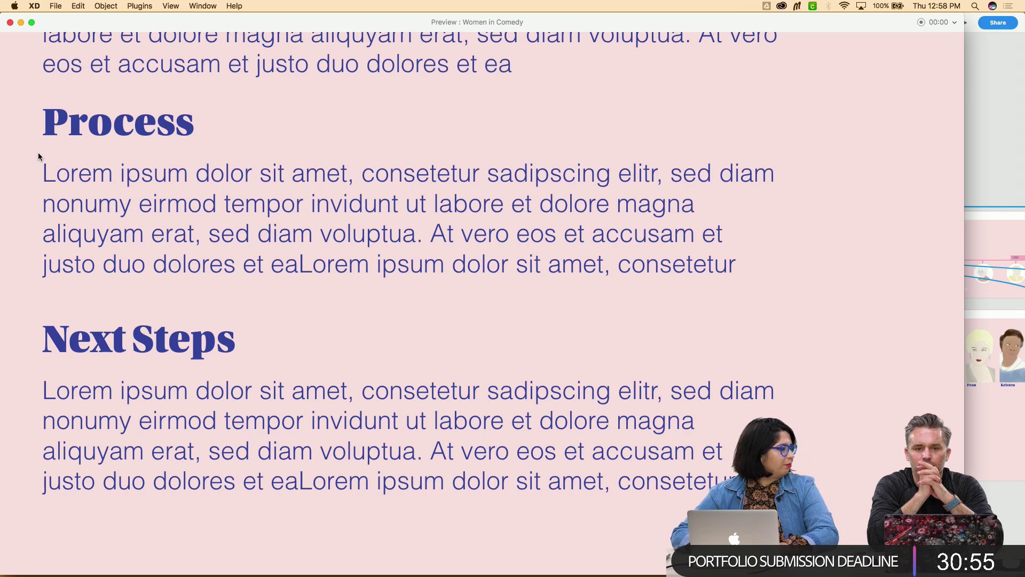
pyautogui.scroll(10, 49, 212)
pyautogui.scroll(2, 50, 212)
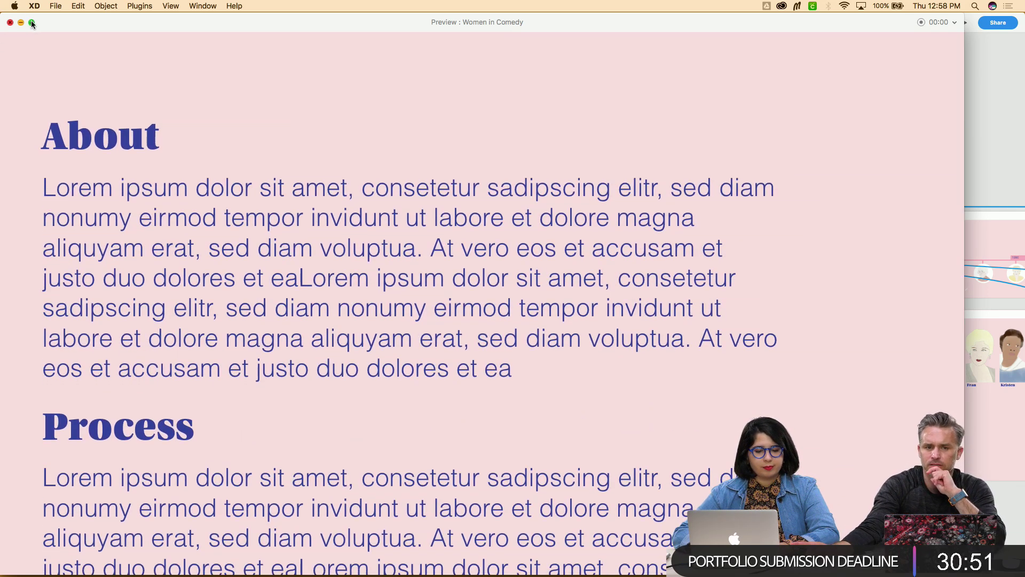
pyautogui.scroll(-3, 60, 169)
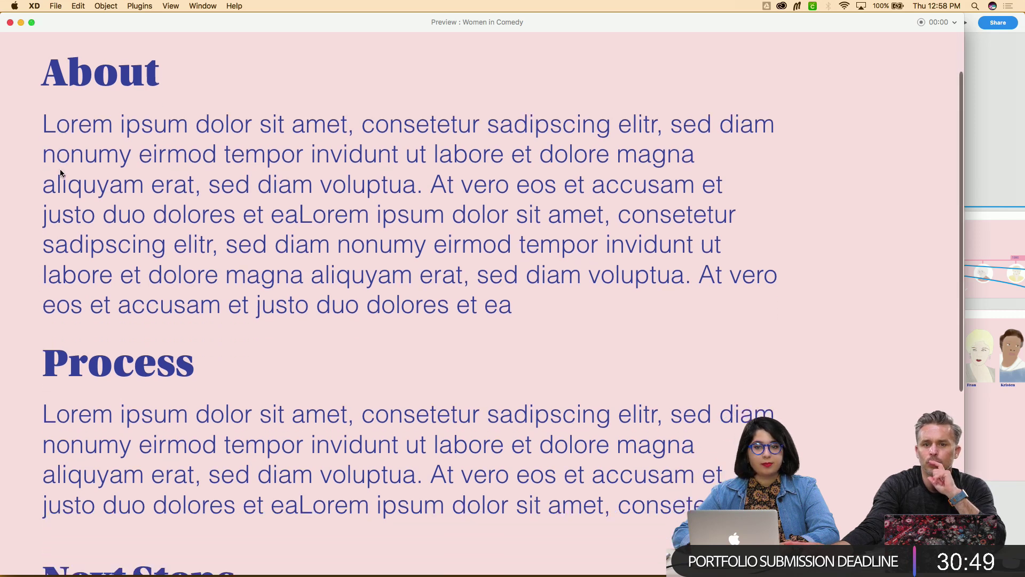
pyautogui.scroll(-5, 60, 169)
pyautogui.scroll(6, 58, 166)
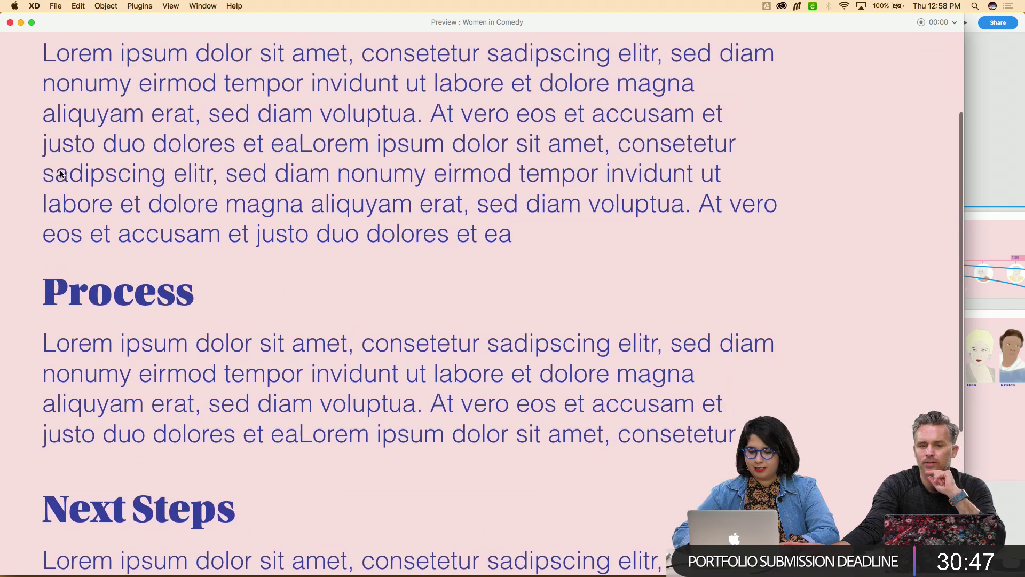
pyautogui.click(21, 23)
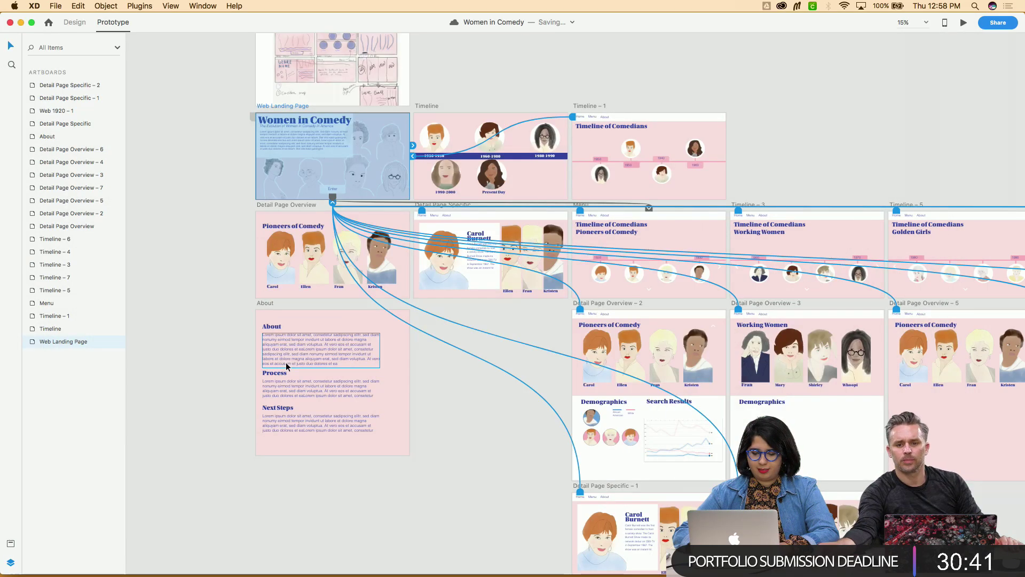
# Examine the About artboard's size and vertical scrolling settings in Design mode and compare them with Detail Page Overview – 2
pyautogui.scroll(5, 286, 367)
pyautogui.hscroll(-6, 286, 367)
pyautogui.scroll(-3, 286, 366)
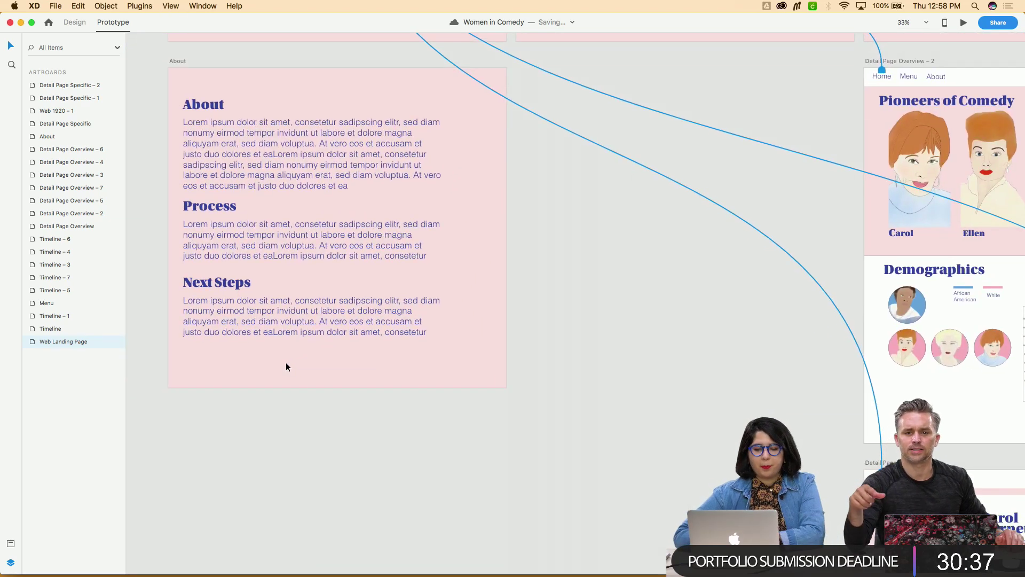
pyautogui.click(176, 62)
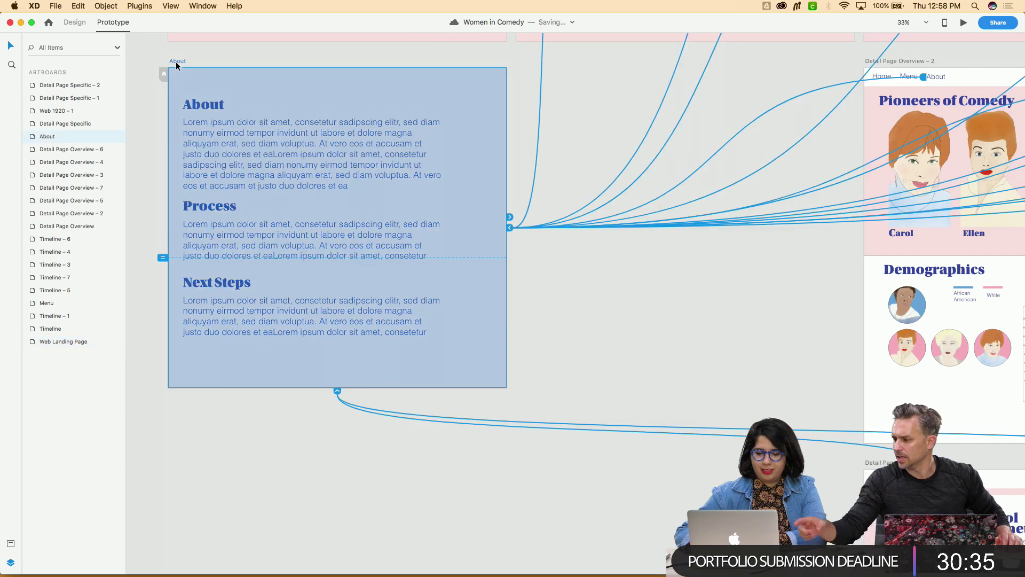
pyautogui.click(79, 23)
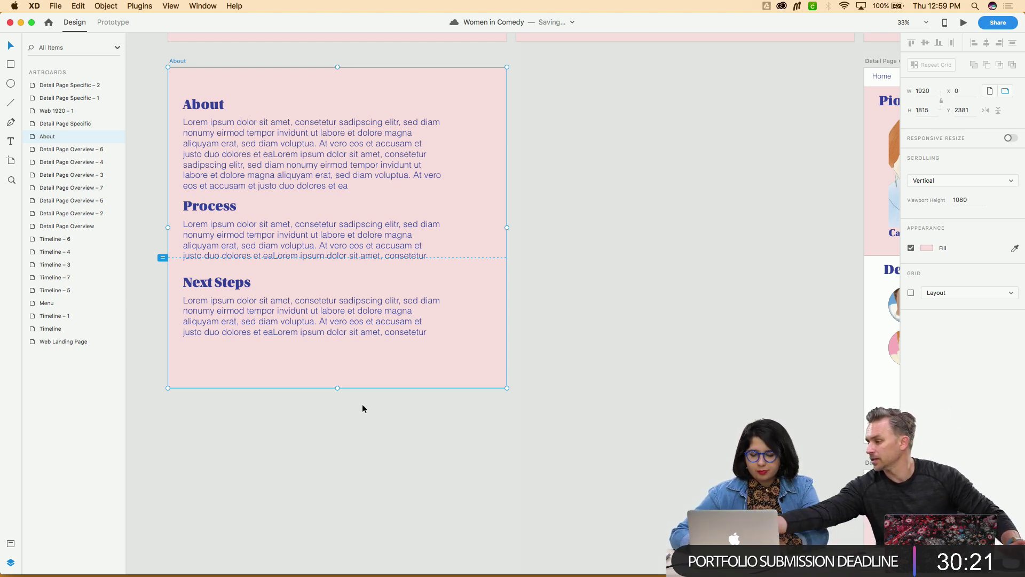
pyautogui.hscroll(5, 362, 408)
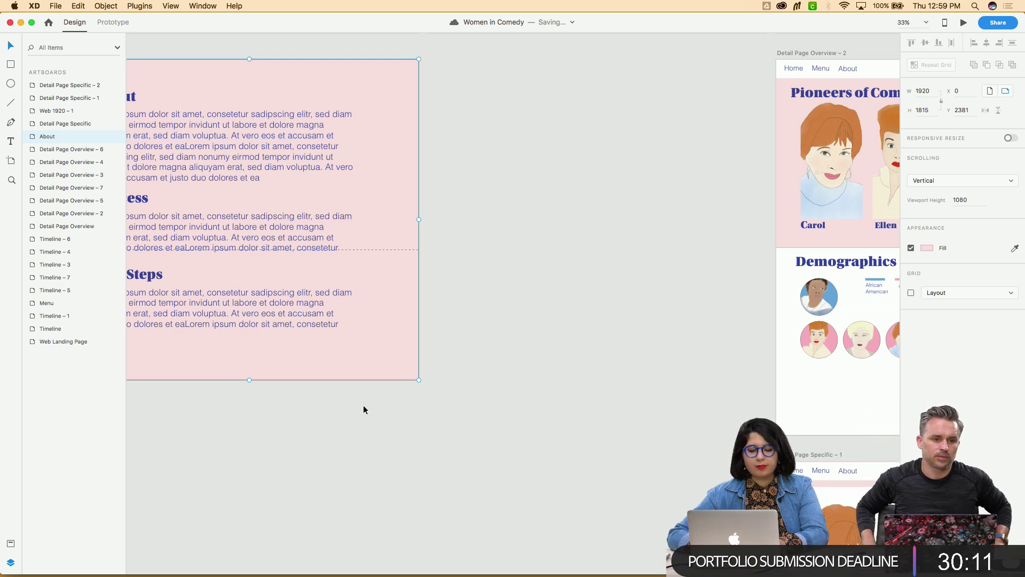
pyautogui.hscroll(-5, 364, 409)
pyautogui.hscroll(5, 363, 409)
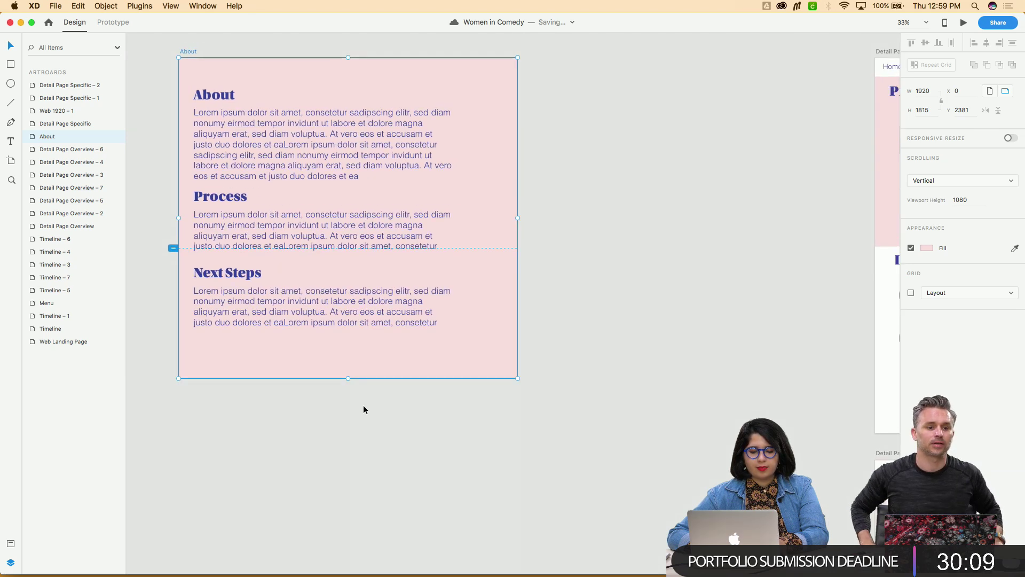
pyautogui.scroll(2, 363, 409)
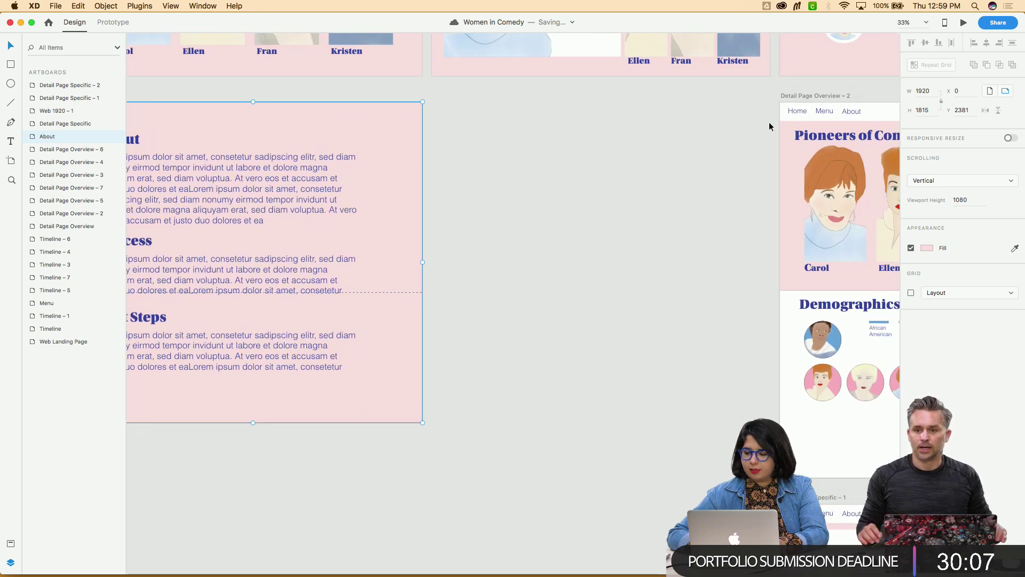
pyautogui.click(798, 95)
pyautogui.hscroll(5, 731, 139)
pyautogui.scroll(2, 731, 140)
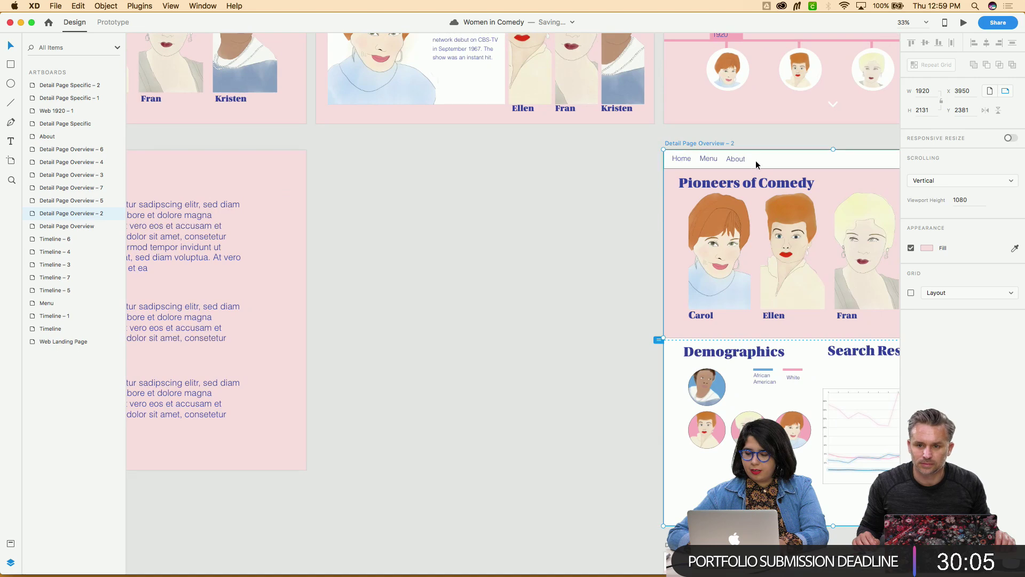
pyautogui.hscroll(-14, 326, 244)
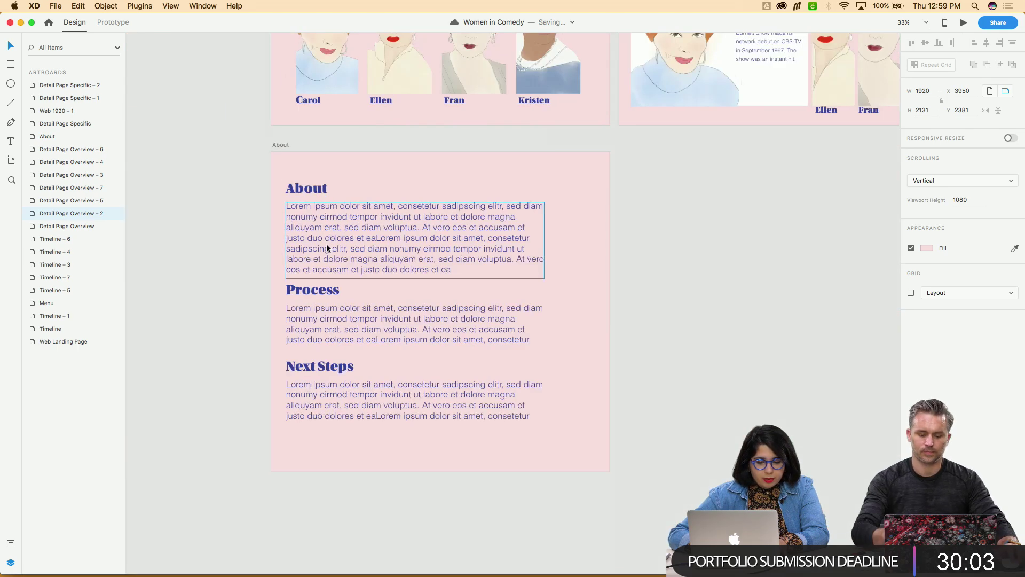
# Place the navigation bar symbol, Symbol 16, across the top edge of the About artboard at X 0, Y 0
pyautogui.click(280, 145)
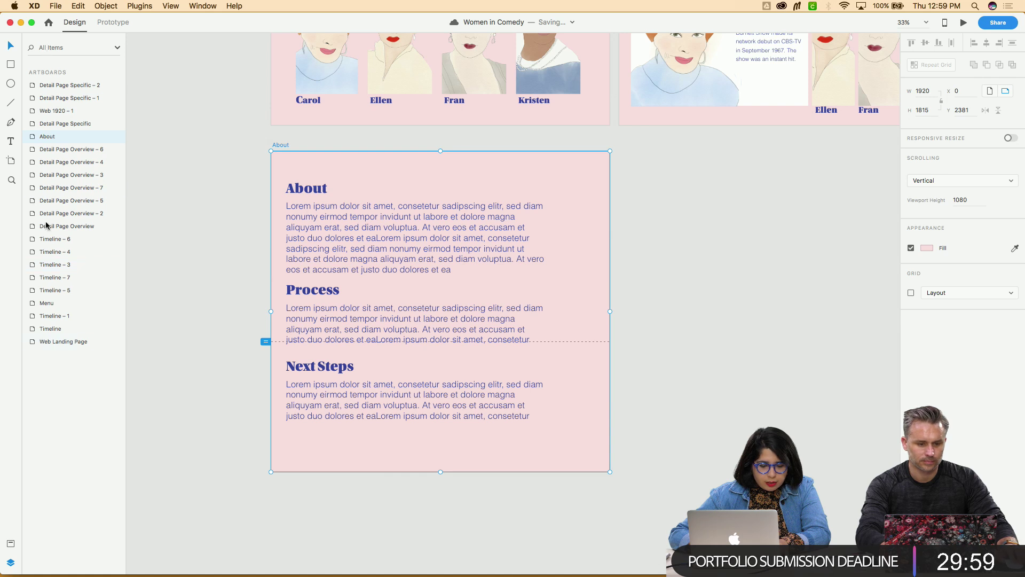
pyautogui.click(11, 543)
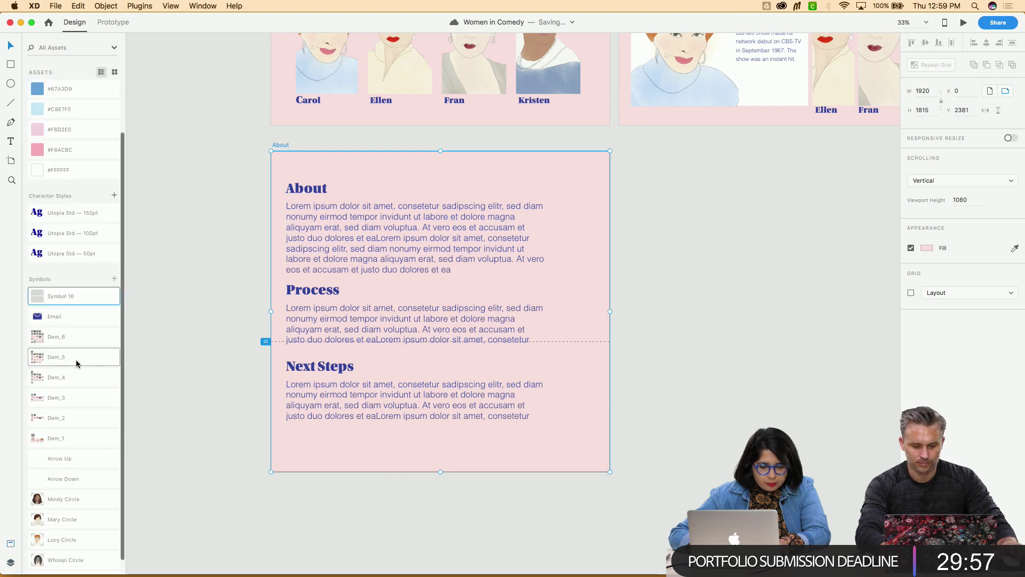
pyautogui.scroll(2, 67, 302)
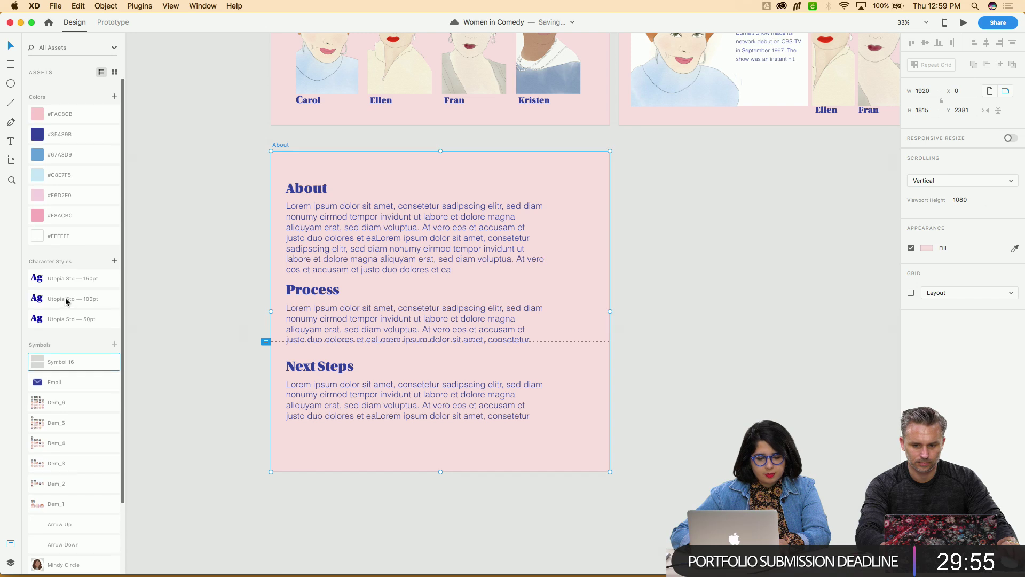
pyautogui.doubleClick(51, 323)
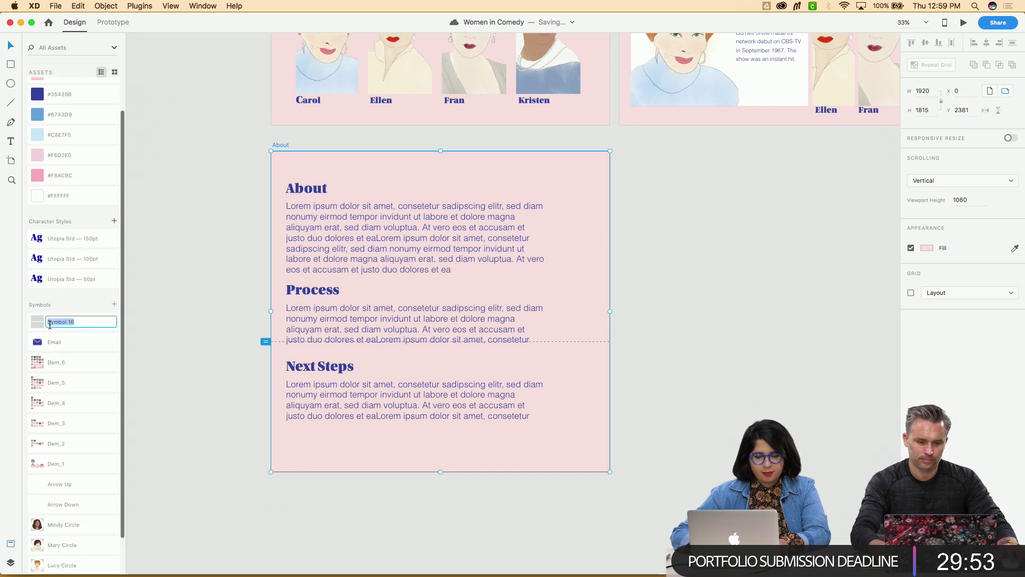
pyautogui.click(37, 327)
pyautogui.moveTo(37, 327); pyautogui.dragTo(318, 165)
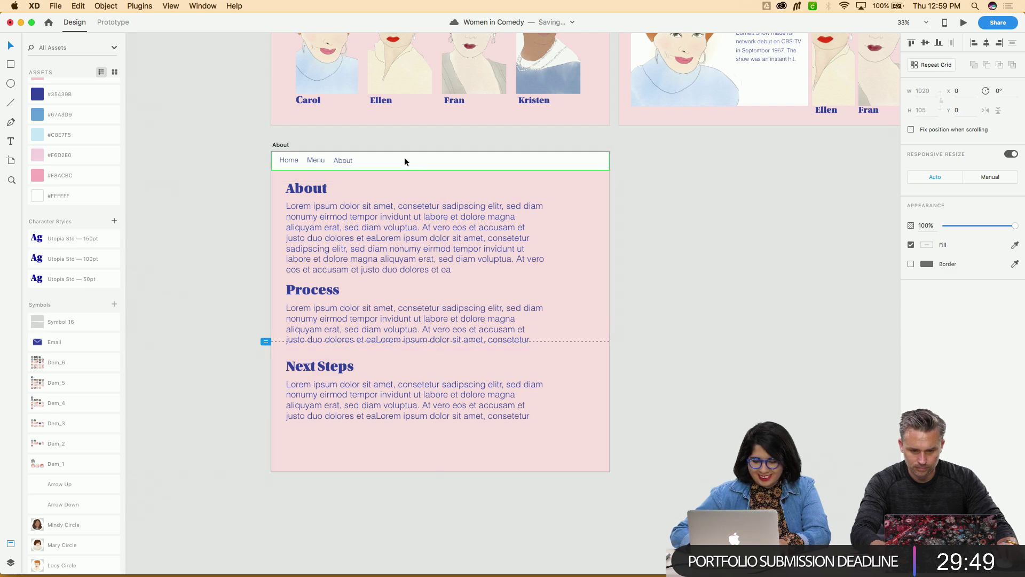
# Look over the landing, timeline, menu and detail page artboards to check which ones carry the navigation bar
pyautogui.click(245, 242)
pyautogui.scroll(2, 245, 241)
pyautogui.hscroll(1, 245, 241)
pyautogui.scroll(1, 245, 241)
pyautogui.scroll(-2, 245, 242)
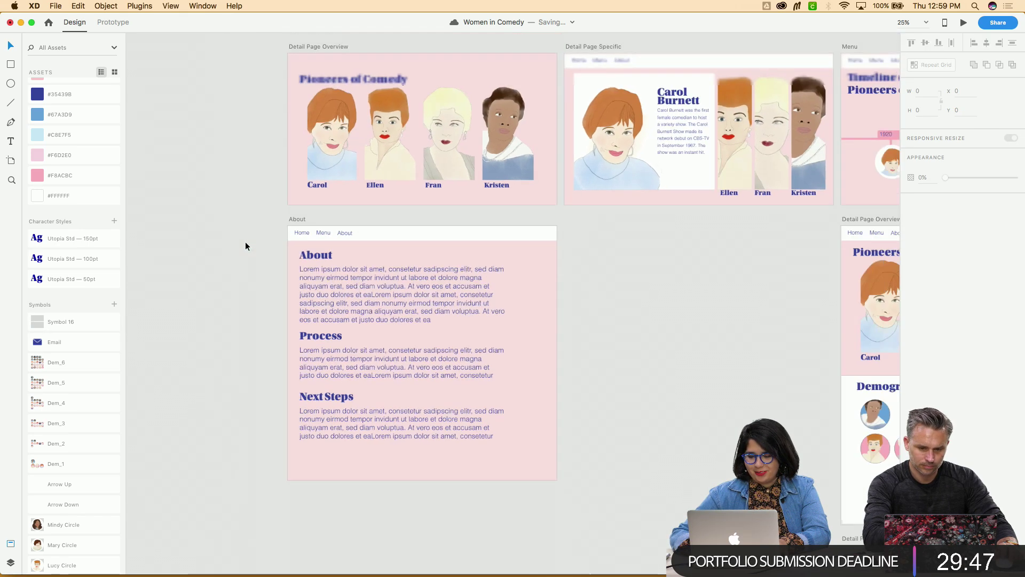
pyautogui.scroll(3, 245, 241)
pyautogui.scroll(3, 245, 241)
pyautogui.hscroll(5, 245, 242)
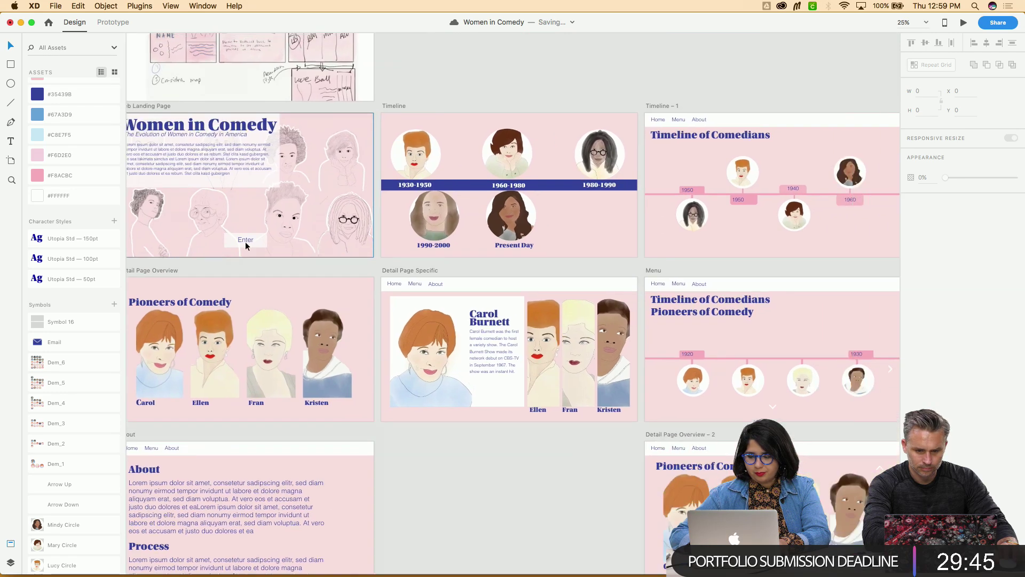
pyautogui.hscroll(3, 245, 243)
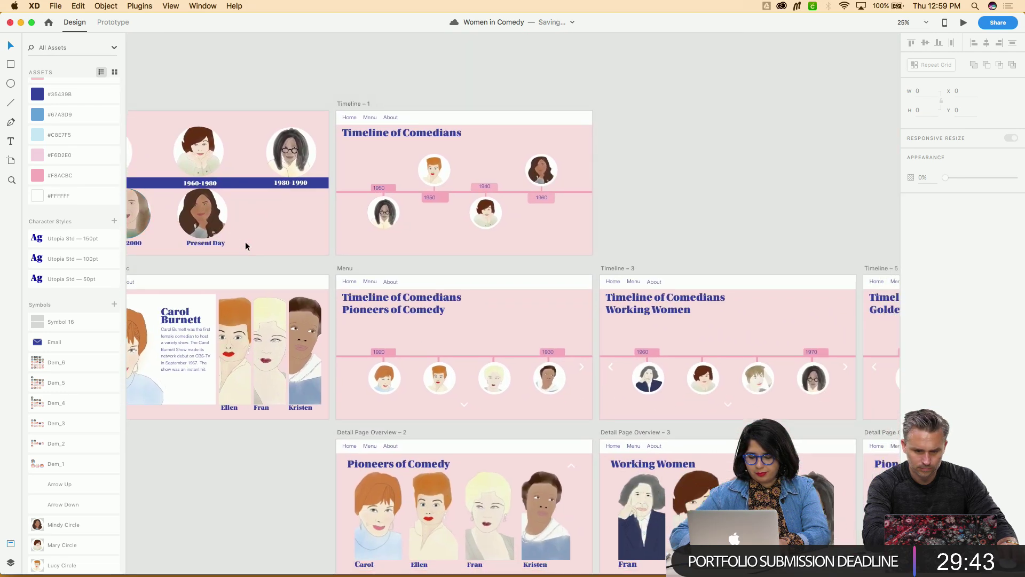
# Place the Dem_2 symbol below the Demographics heading on Detail Page Overview – 3, at about X 127, Y 1245
pyautogui.scroll(-6, 245, 243)
pyautogui.hscroll(3, 245, 246)
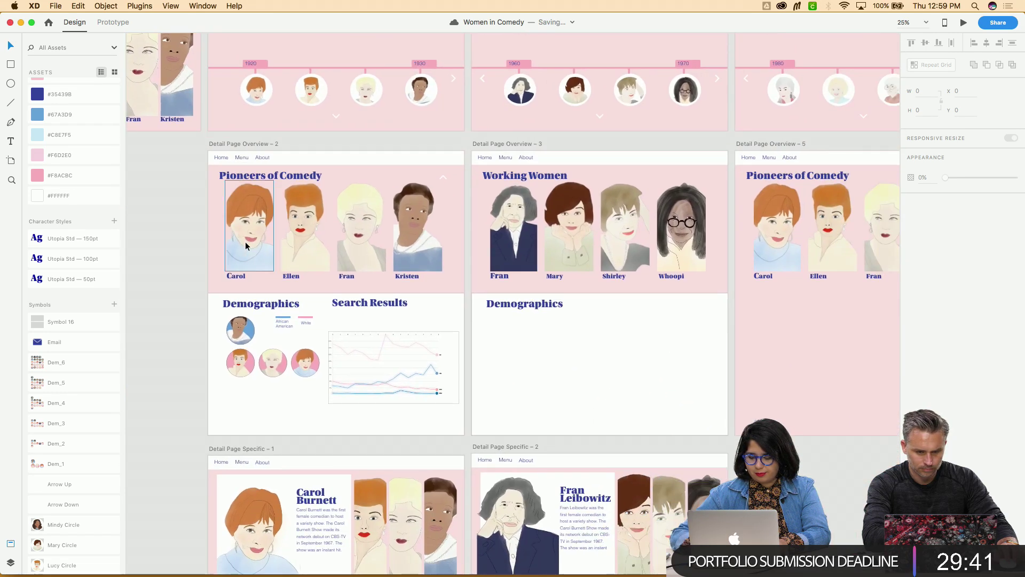
pyautogui.scroll(4, 245, 246)
pyautogui.scroll(-3, 424, 408)
pyautogui.hscroll(5, 424, 408)
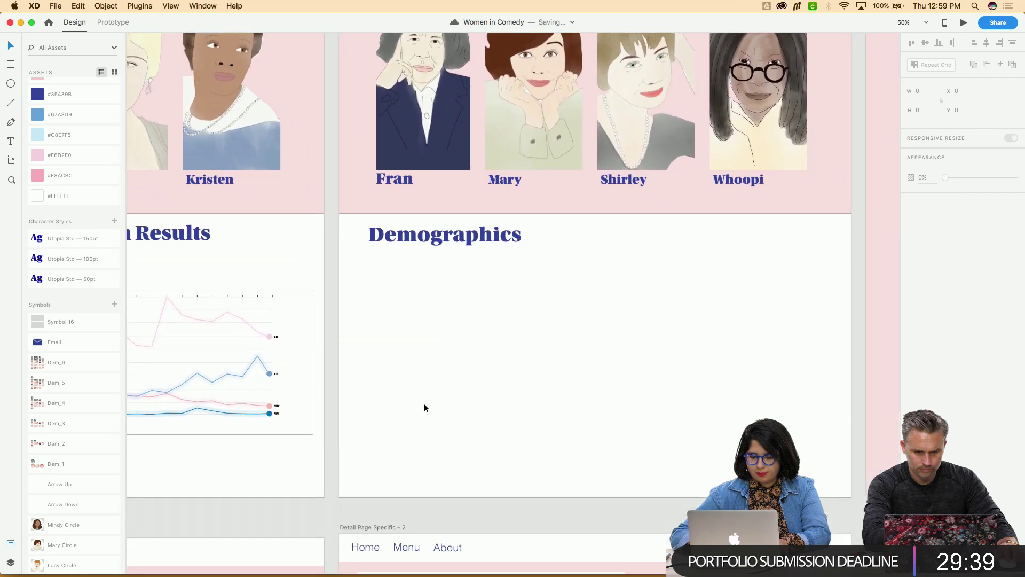
pyautogui.hscroll(2, 425, 408)
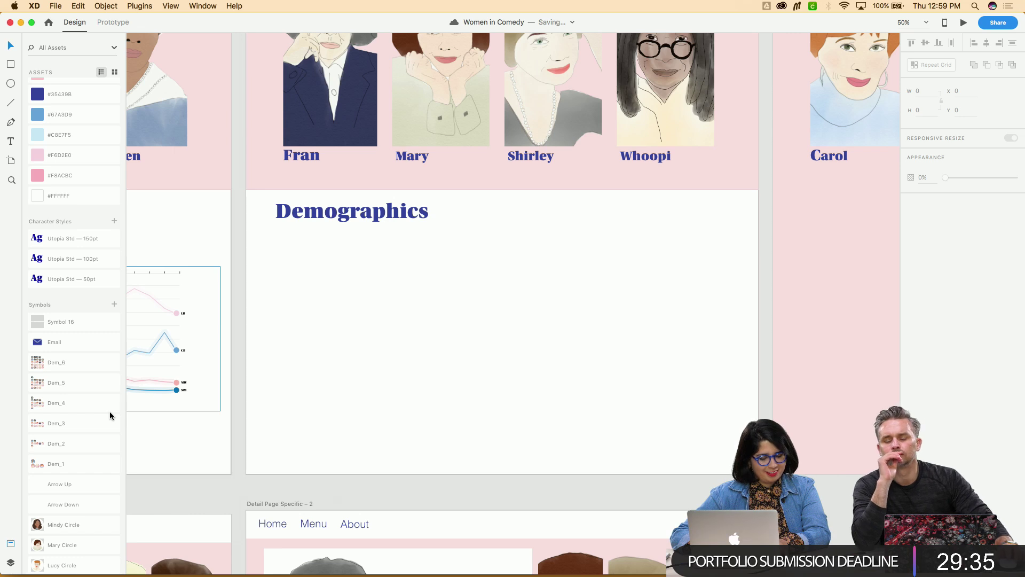
pyautogui.scroll(-1, 59, 447)
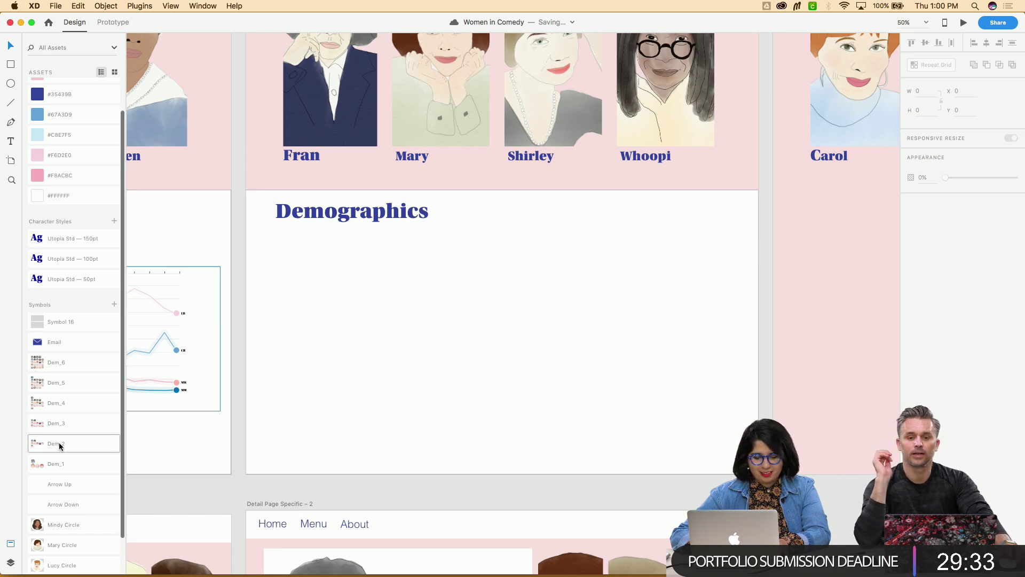
pyautogui.moveTo(49, 449); pyautogui.dragTo(344, 307)
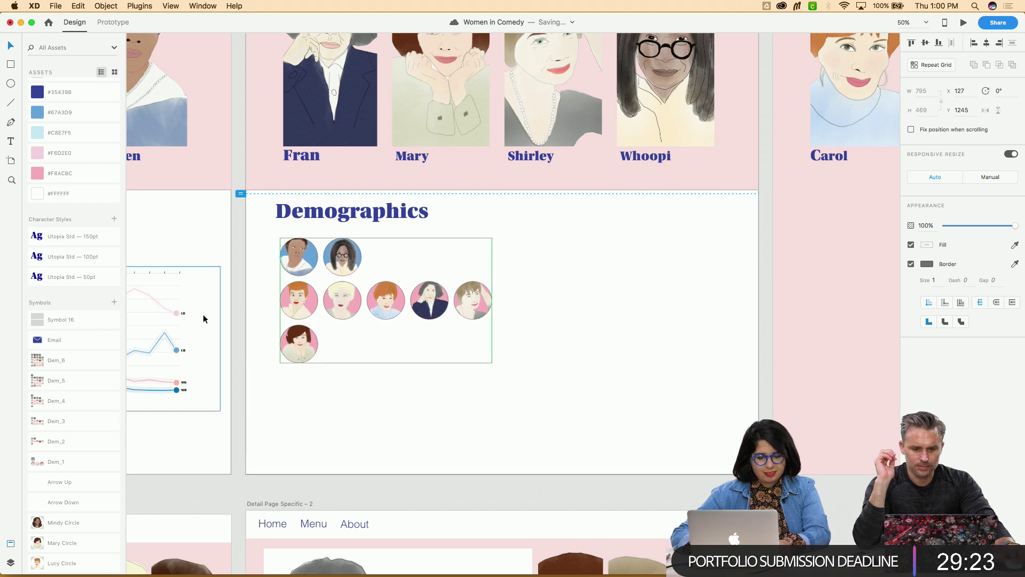
# Select all portrait and ellipse layers inside Dem_2 on Detail Page Overview – 3 and scale them up together to about 216 px each
pyautogui.click(14, 565)
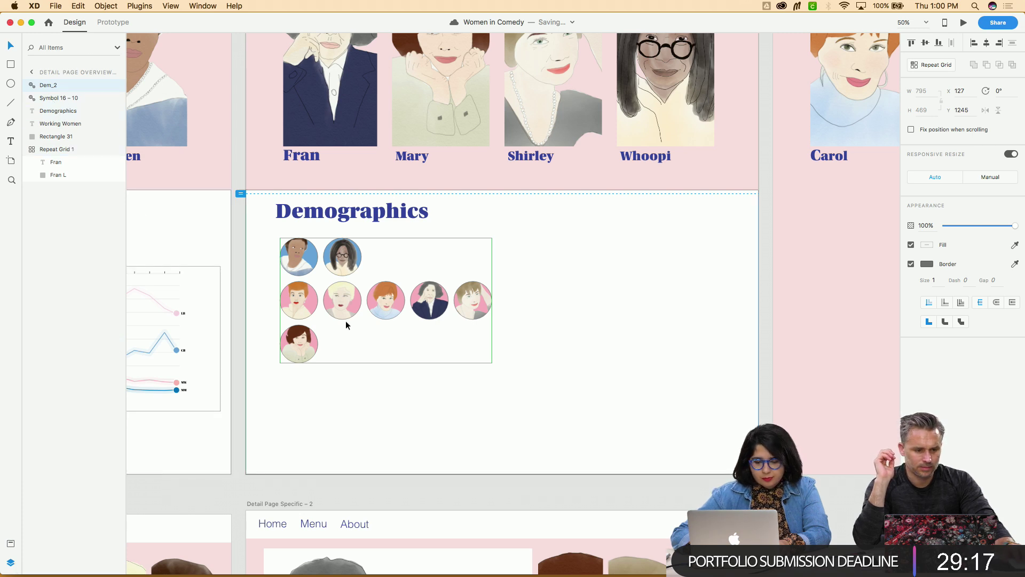
pyautogui.doubleClick(43, 87)
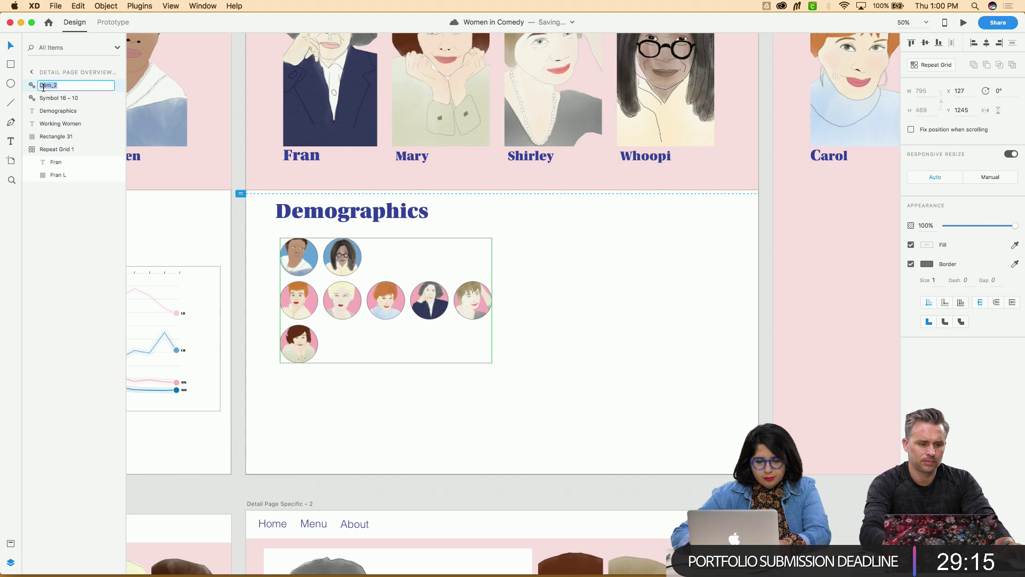
pyautogui.press('Return')
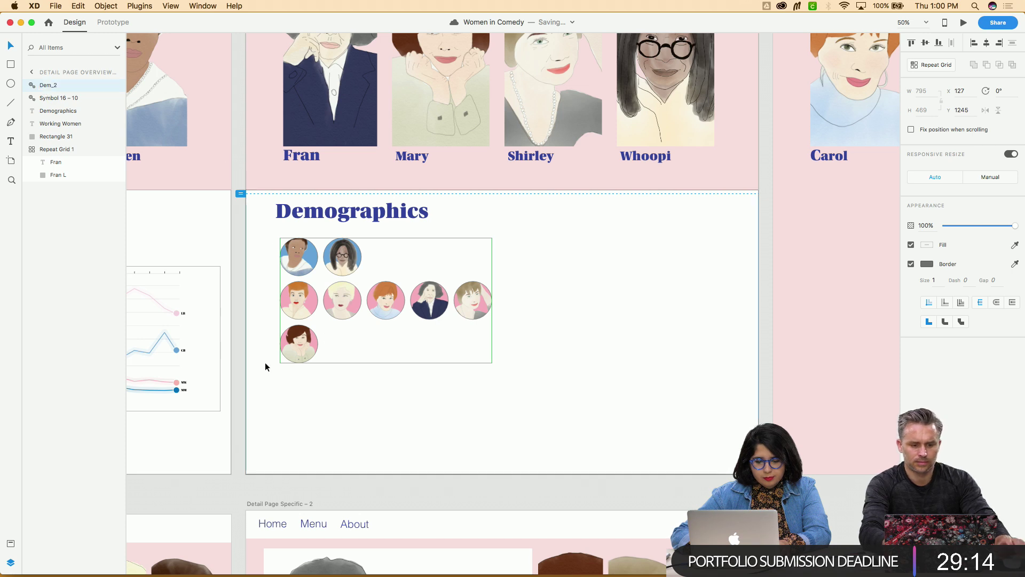
pyautogui.doubleClick(312, 343)
pyautogui.keyDown('shift'); pyautogui.click(58, 111); pyautogui.keyUp('shift')
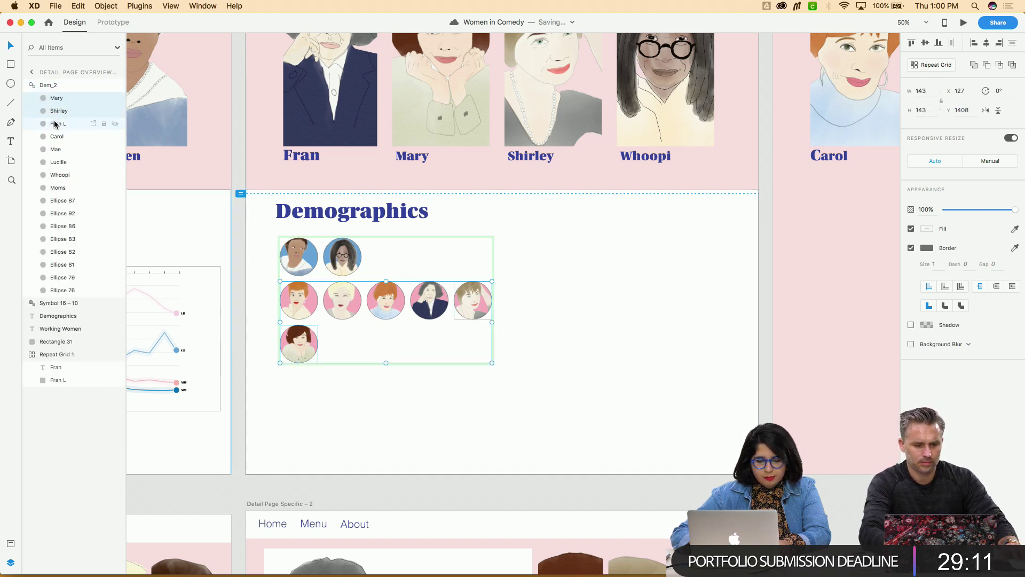
pyautogui.keyDown('shift'); pyautogui.click(57, 137); pyautogui.keyUp('shift')
pyautogui.keyDown('shift'); pyautogui.click(56, 149); pyautogui.keyUp('shift')
pyautogui.keyDown('shift'); pyautogui.click(57, 162); pyautogui.keyUp('shift')
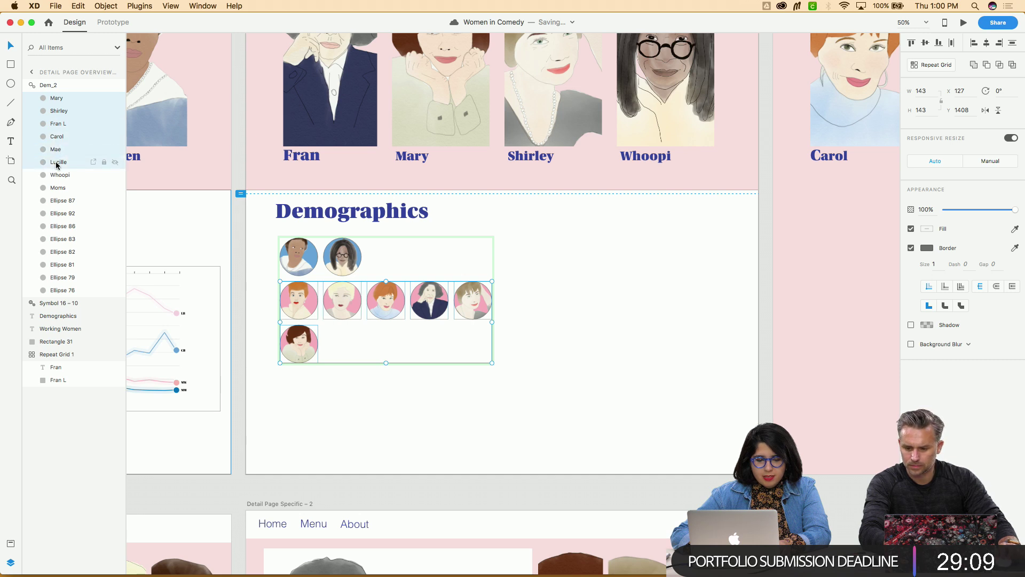
pyautogui.keyDown('shift'); pyautogui.click(59, 174); pyautogui.keyUp('shift')
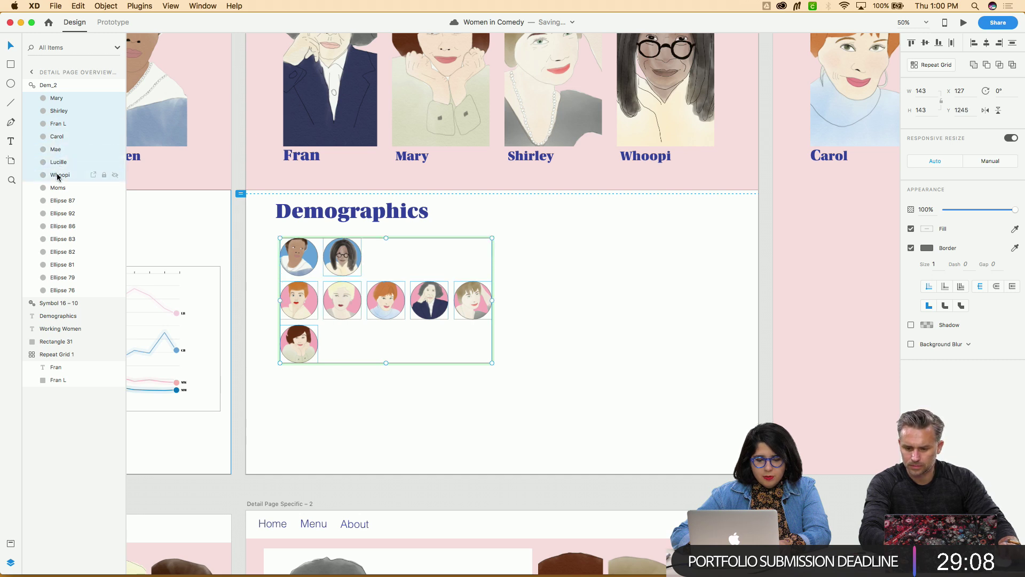
pyautogui.keyDown('shift'); pyautogui.click(61, 213); pyautogui.keyUp('shift')
pyautogui.keyDown('shift'); pyautogui.click(63, 226); pyautogui.keyUp('shift')
pyautogui.keyDown('shift'); pyautogui.click(66, 239); pyautogui.keyUp('shift')
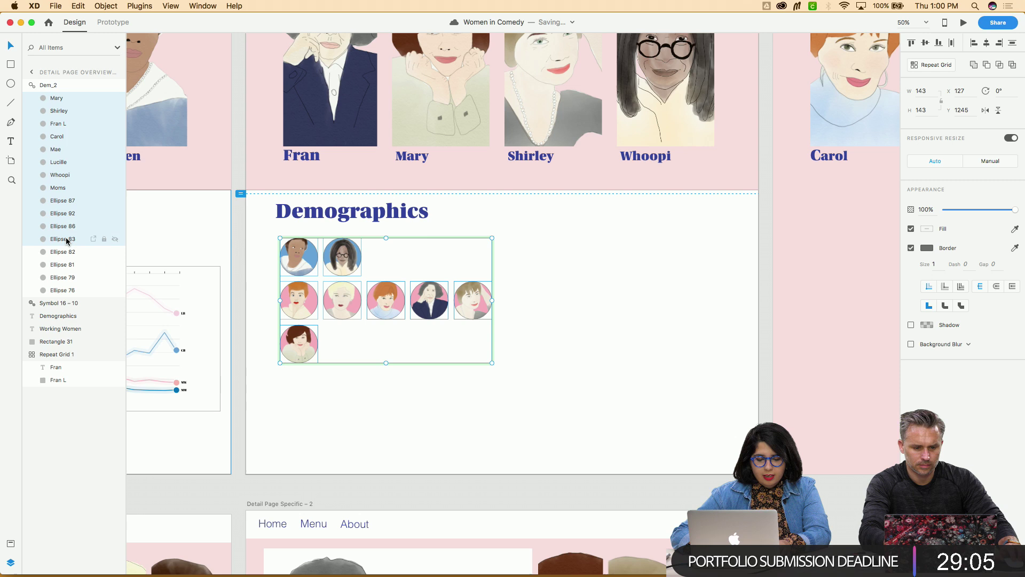
pyautogui.keyDown('shift'); pyautogui.click(68, 265); pyautogui.keyUp('shift')
pyautogui.keyDown('shift'); pyautogui.click(69, 278); pyautogui.keyUp('shift')
pyautogui.keyDown('shift'); pyautogui.click(70, 290); pyautogui.keyUp('shift')
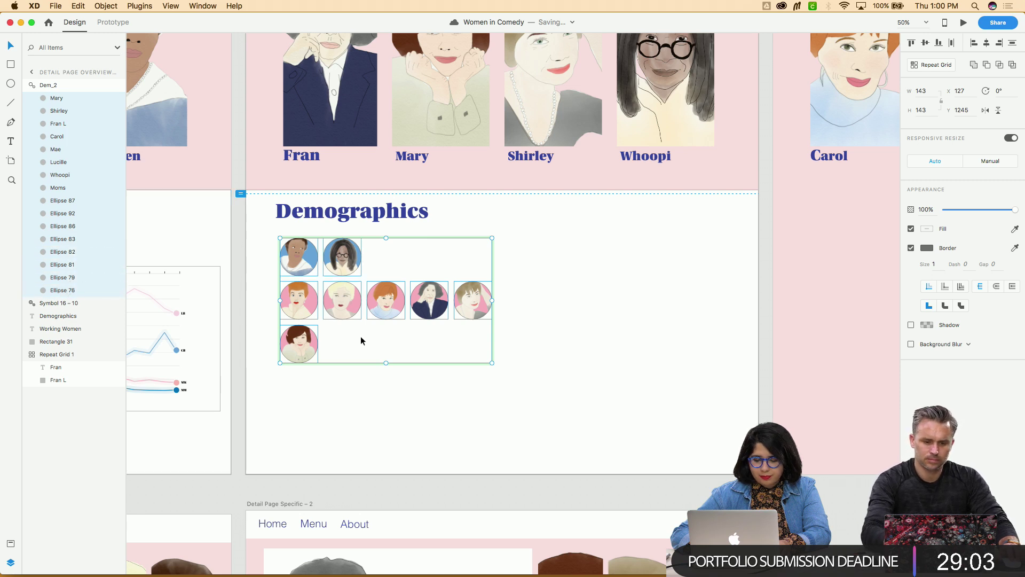
pyautogui.scroll(2, 458, 347)
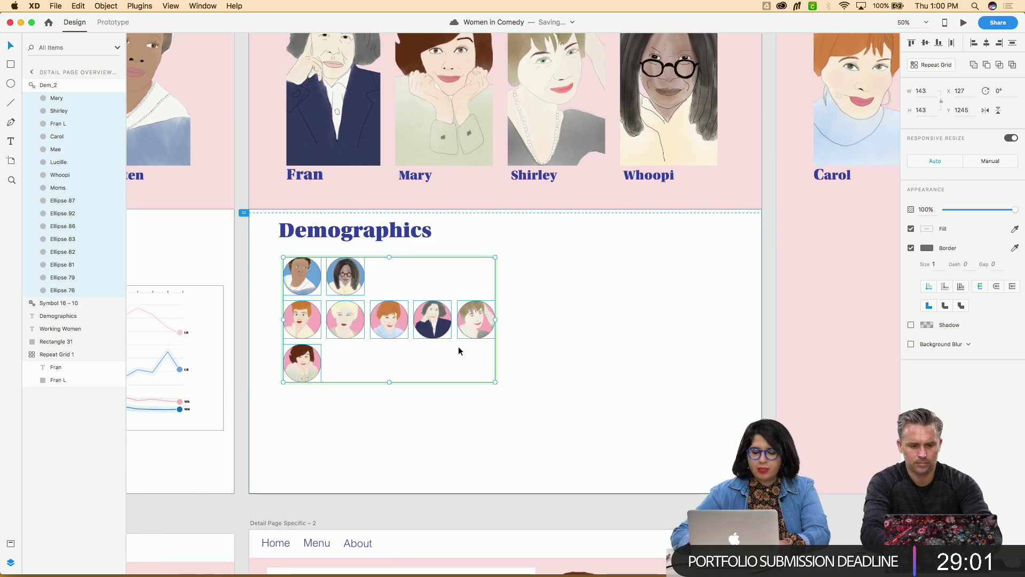
pyautogui.moveTo(496, 382); pyautogui.dragTo(603, 487)
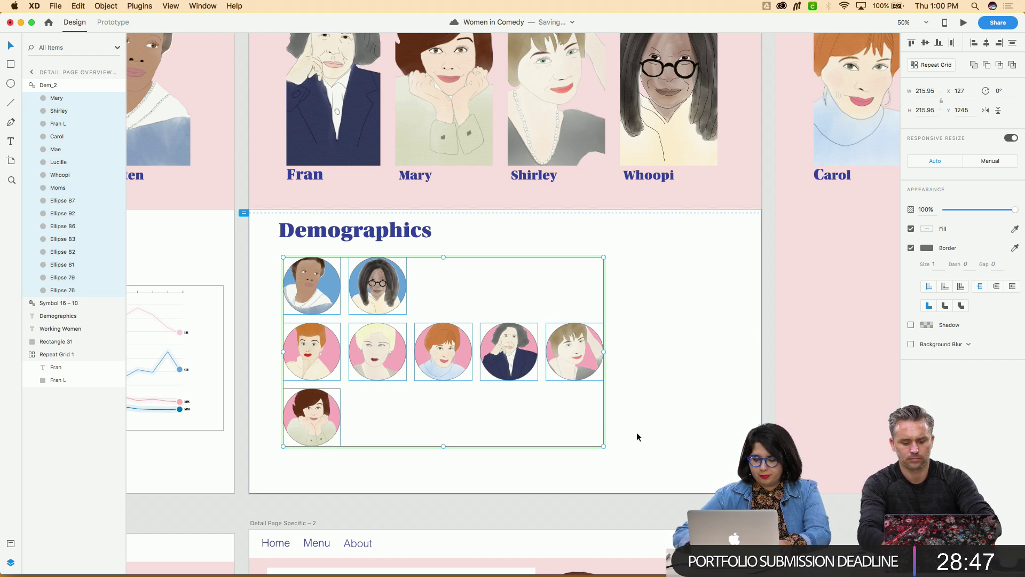
# Scale the Dem_2 portrait circles down to about 176 px each, compare them with Detail Page Overview – 2, and enlarge them slightly
pyautogui.moveTo(604, 446); pyautogui.dragTo(544, 416)
pyautogui.hscroll(-10, 544, 417)
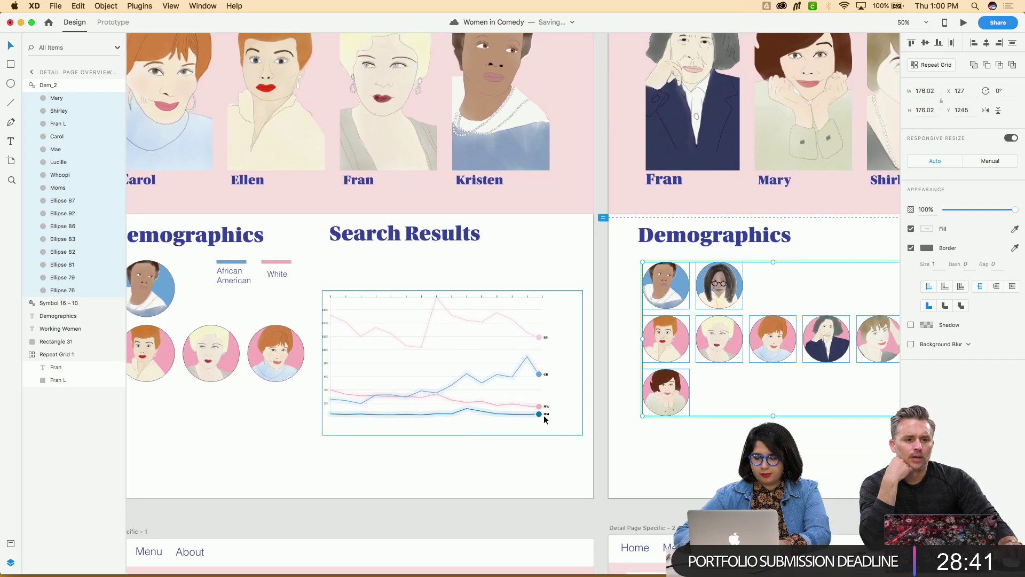
pyautogui.hscroll(3, 544, 416)
pyautogui.moveTo(815, 408); pyautogui.dragTo(830, 420)
pyautogui.click(803, 464)
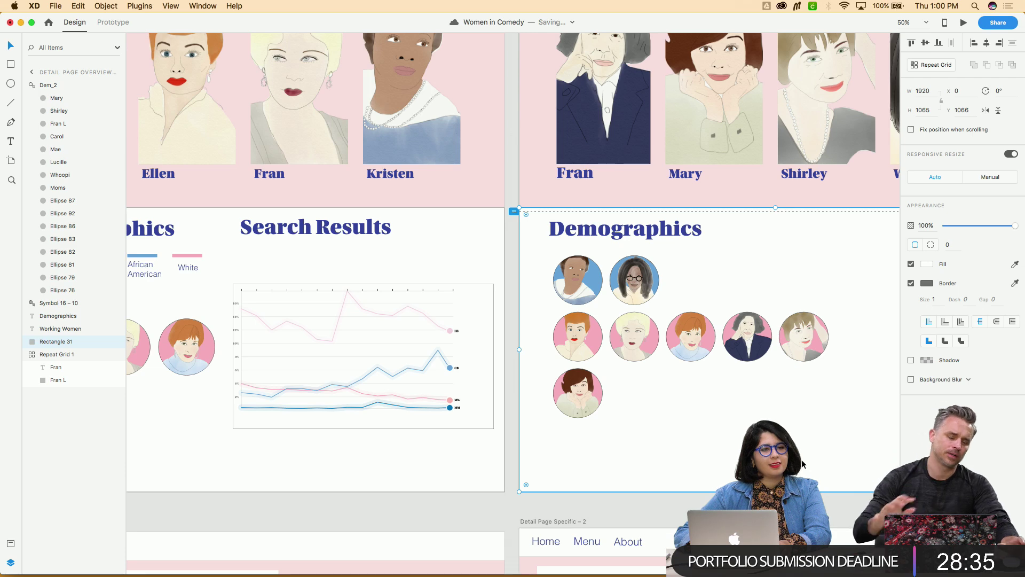
# Copy the Search Results heading from Detail Page Overview – 2 to Detail Page Overview – 3 at X 931, Y 1106
pyautogui.hscroll(2, 803, 464)
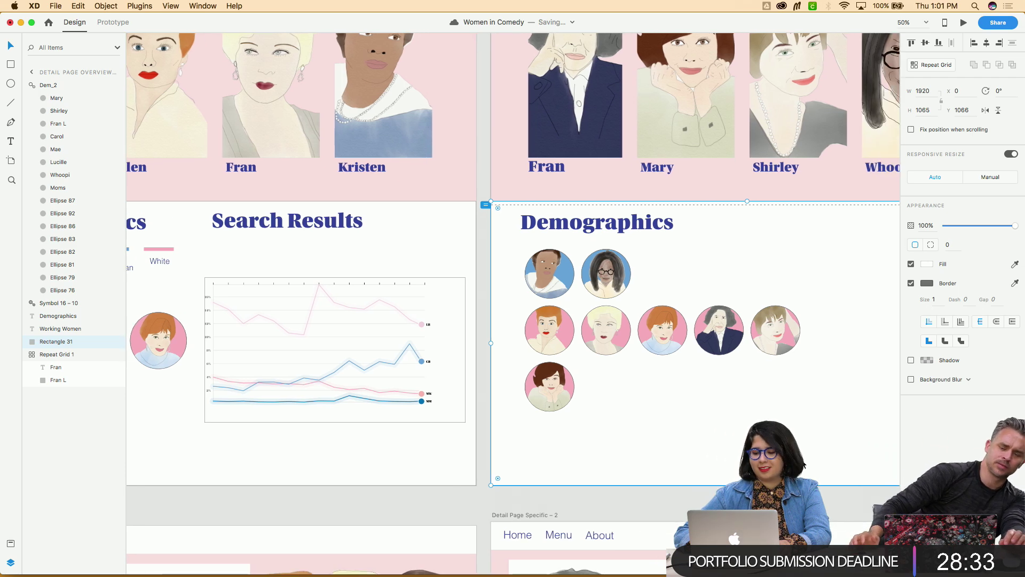
pyautogui.hscroll(3, 802, 464)
pyautogui.click(286, 216)
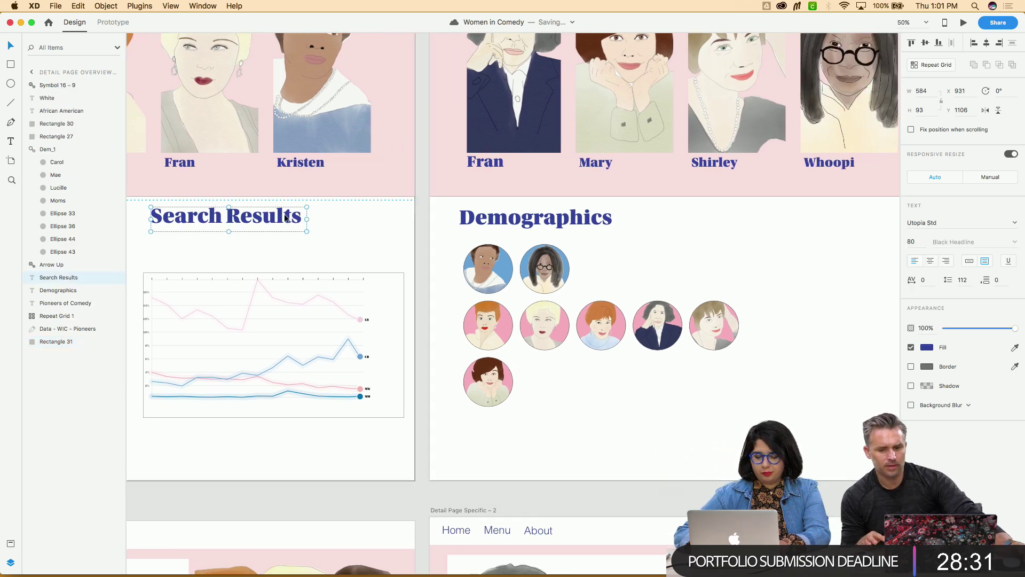
pyautogui.scroll(5, 286, 216)
pyautogui.hscroll(4, 286, 216)
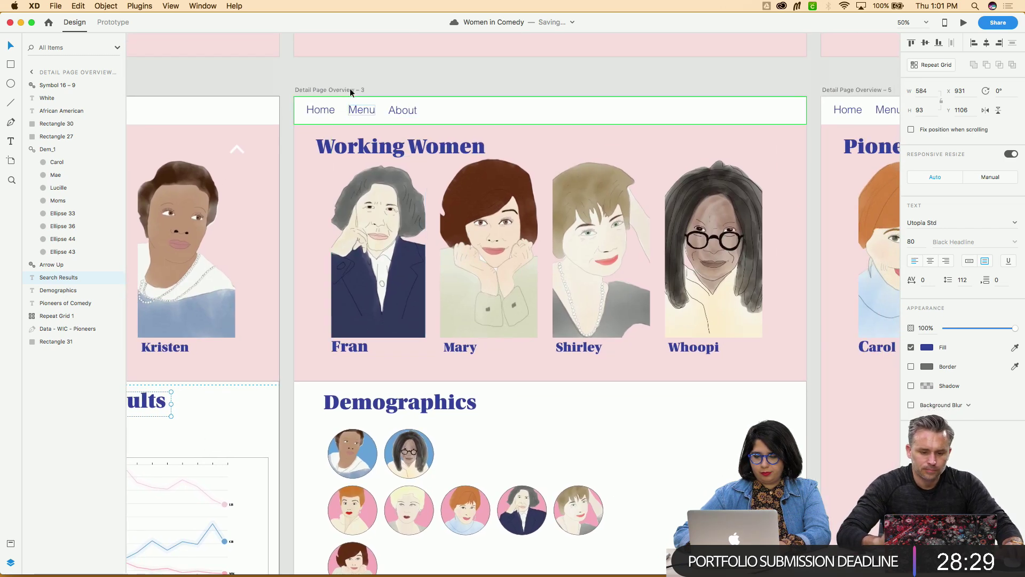
pyautogui.click(348, 90)
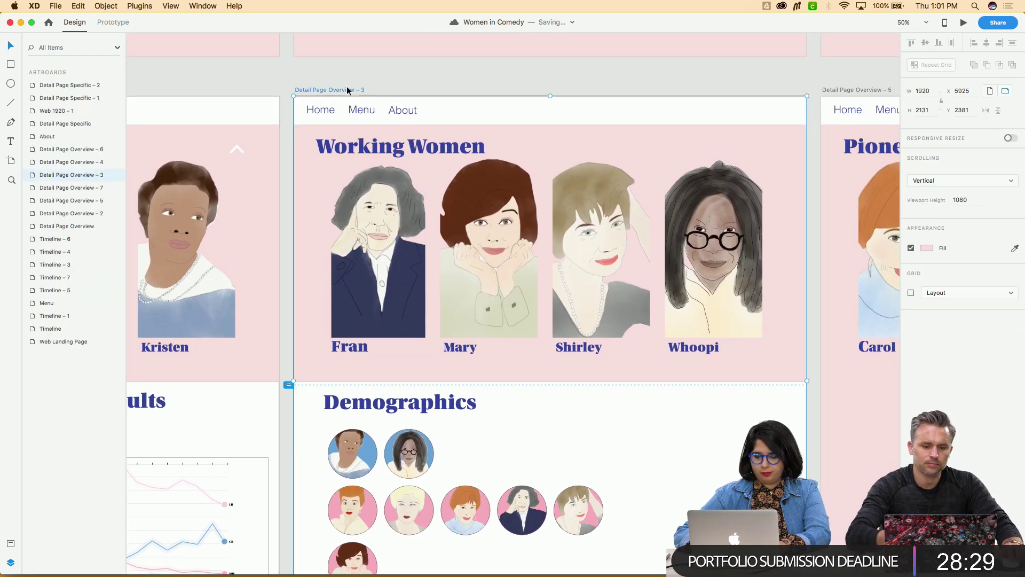
pyautogui.press('super+v')
pyautogui.click(726, 483)
pyautogui.scroll(-5, 726, 484)
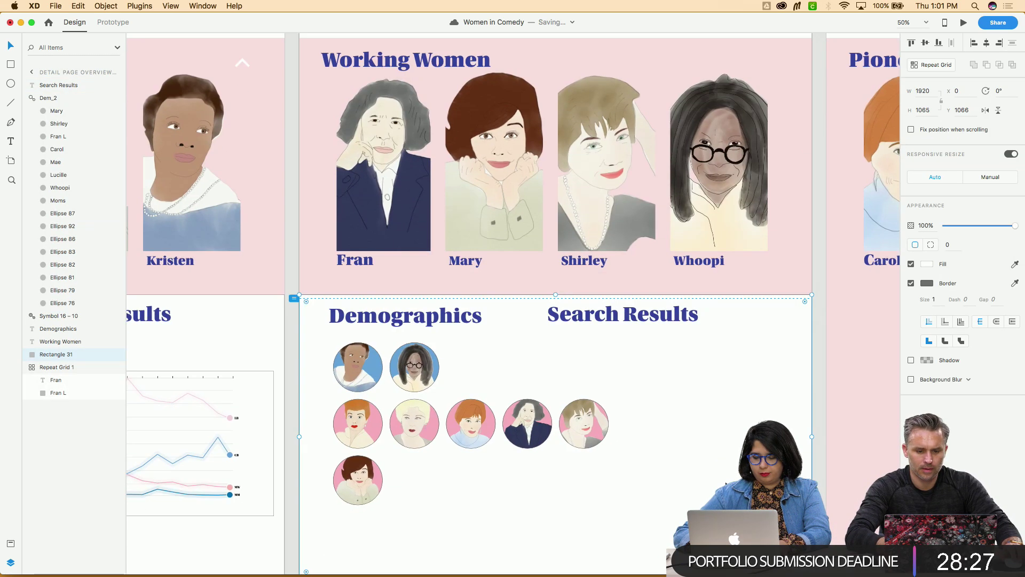
# Select all portrait and ellipse layers inside Dem_1 on Detail Page Overview – 2 and scale them down together to about 196 px each
pyautogui.press('super+minus')
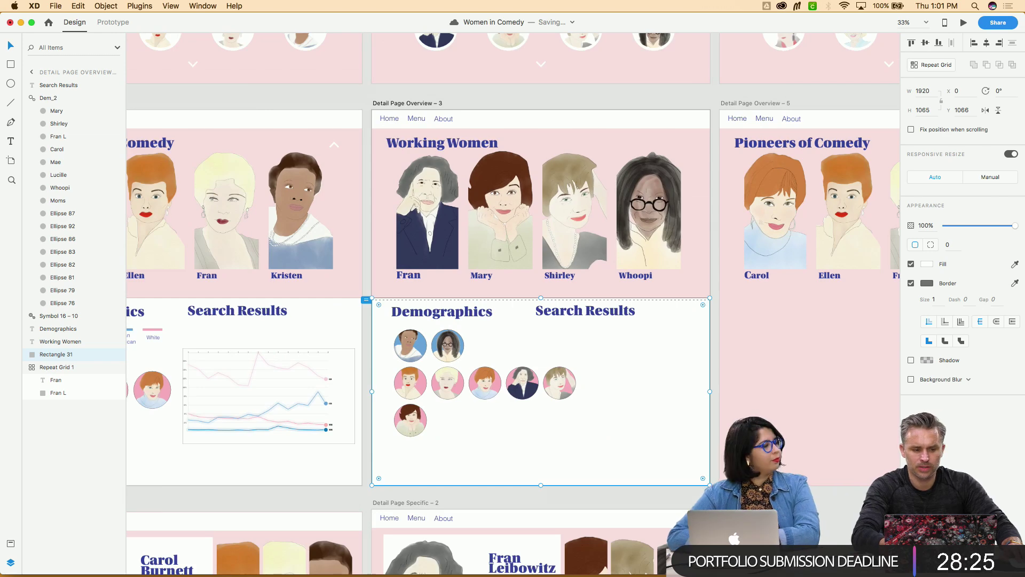
pyautogui.scroll(-5, 513, 304)
pyautogui.hscroll(-7, 512, 304)
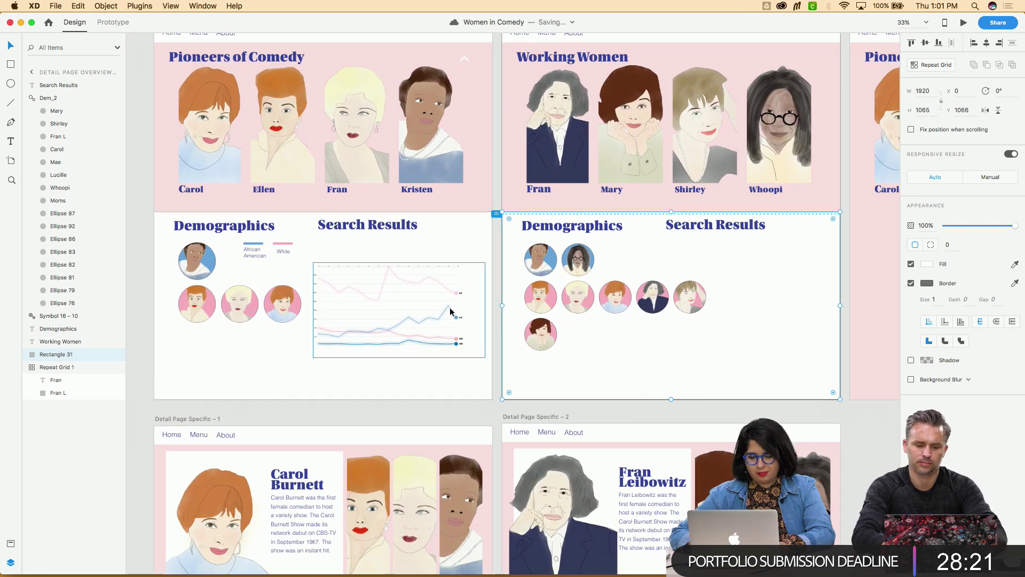
pyautogui.click(292, 306)
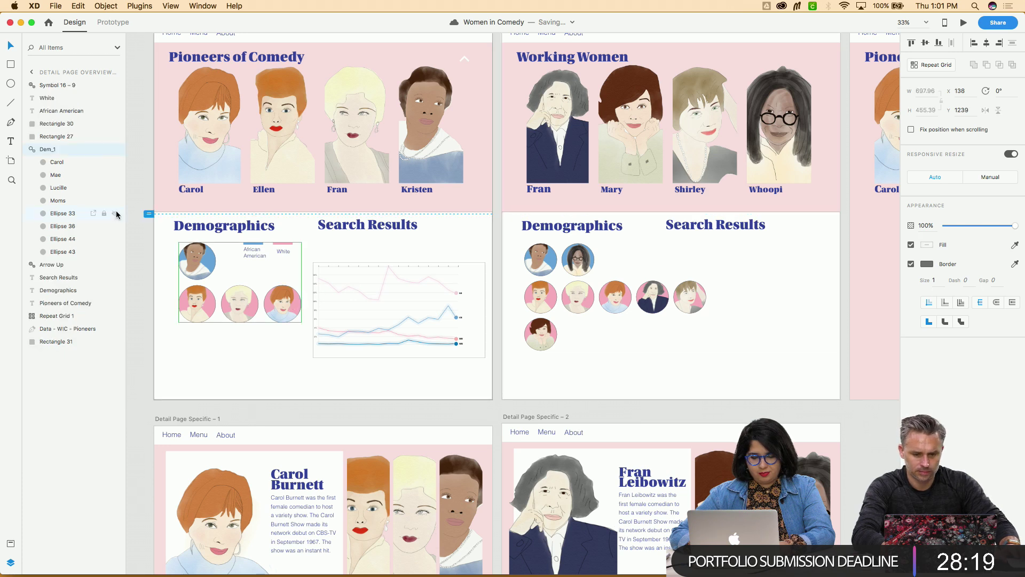
pyautogui.click(65, 163)
pyautogui.keyDown('shift'); pyautogui.click(60, 175); pyautogui.keyUp('shift')
pyautogui.keyDown('shift'); pyautogui.click(59, 188); pyautogui.keyUp('shift')
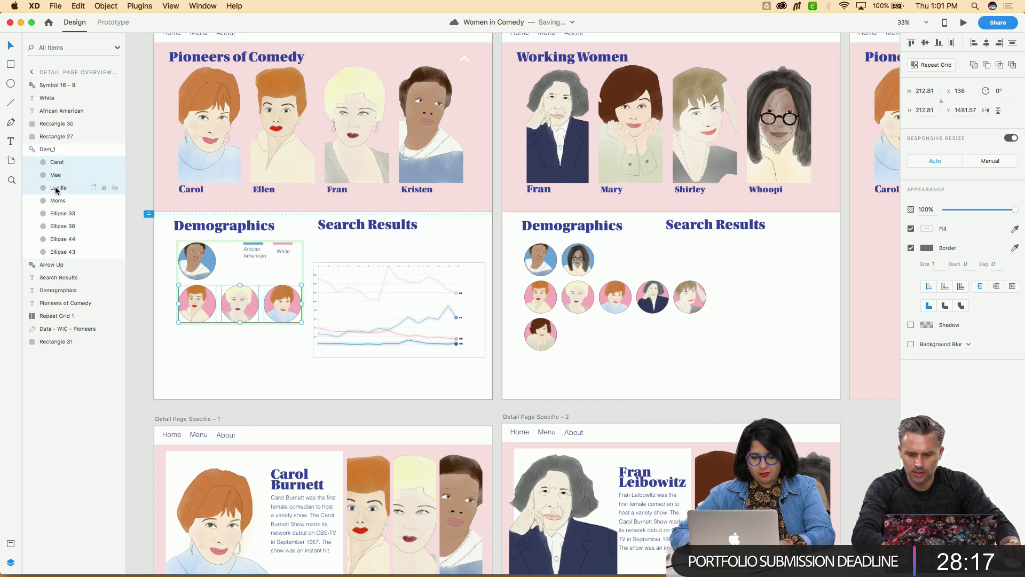
pyautogui.keyDown('shift'); pyautogui.click(60, 203); pyautogui.keyUp('shift')
pyautogui.keyDown('shift'); pyautogui.click(60, 214); pyautogui.keyUp('shift')
pyautogui.keyDown('shift'); pyautogui.click(62, 226); pyautogui.keyUp('shift')
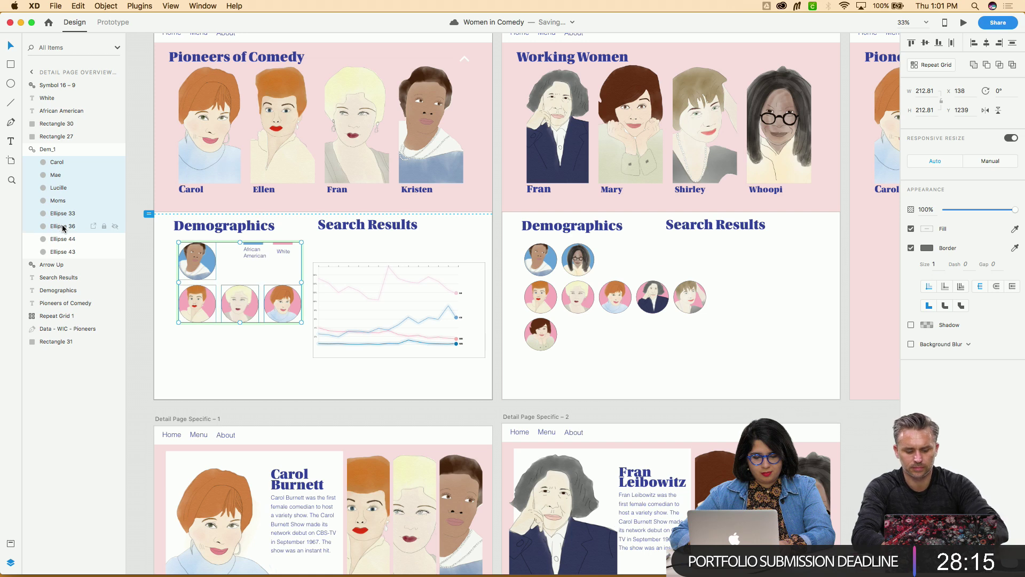
pyautogui.keyDown('shift'); pyautogui.click(64, 240); pyautogui.keyUp('shift')
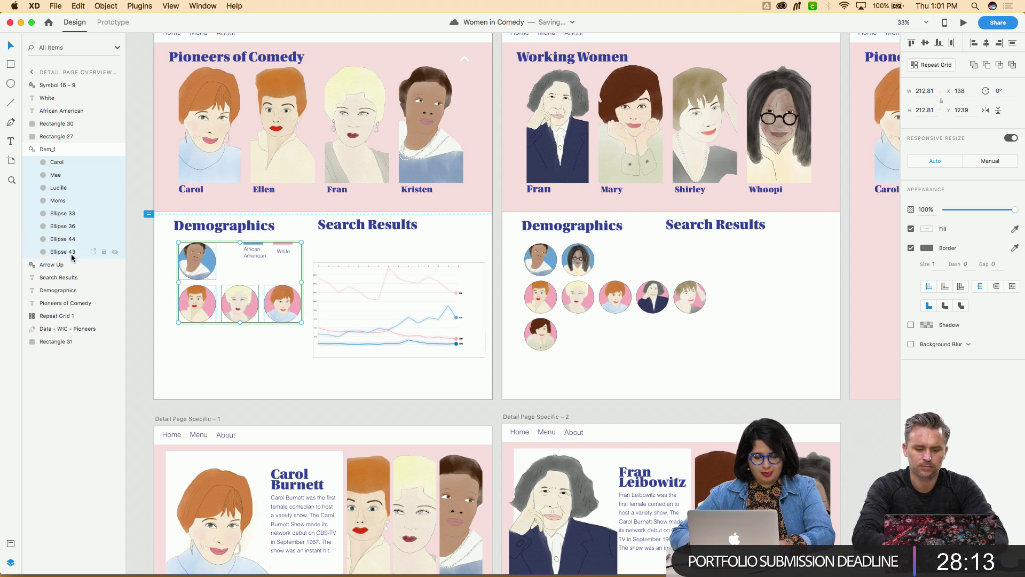
pyautogui.moveTo(301, 322); pyautogui.dragTo(292, 320)
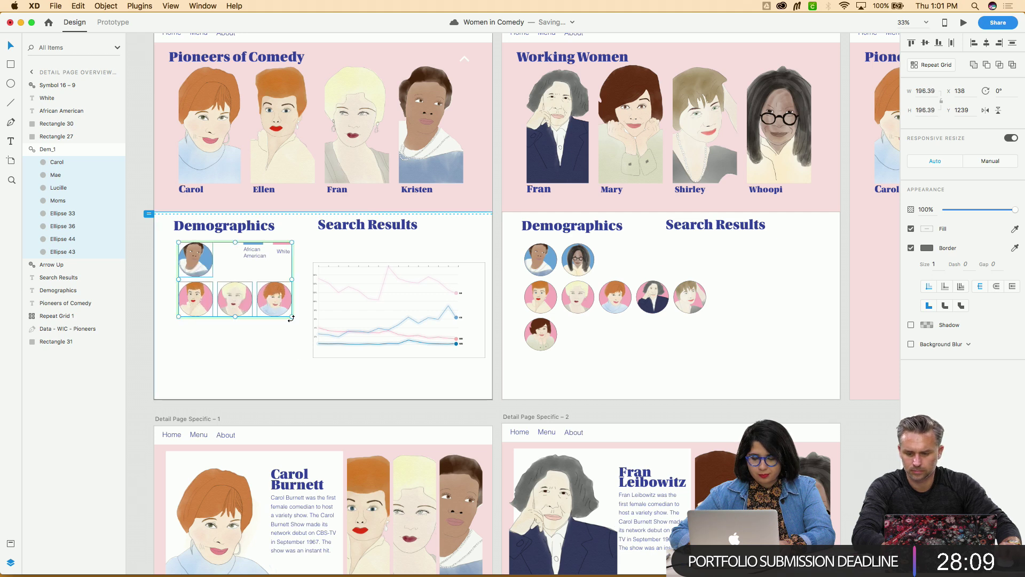
# Copy the African American and White legend labels with their colour bars from Detail Page Overview – 2 to Detail Page Overview – 3
pyautogui.click(255, 261)
pyautogui.keyDown('shift'); pyautogui.click(252, 242); pyautogui.keyUp('shift')
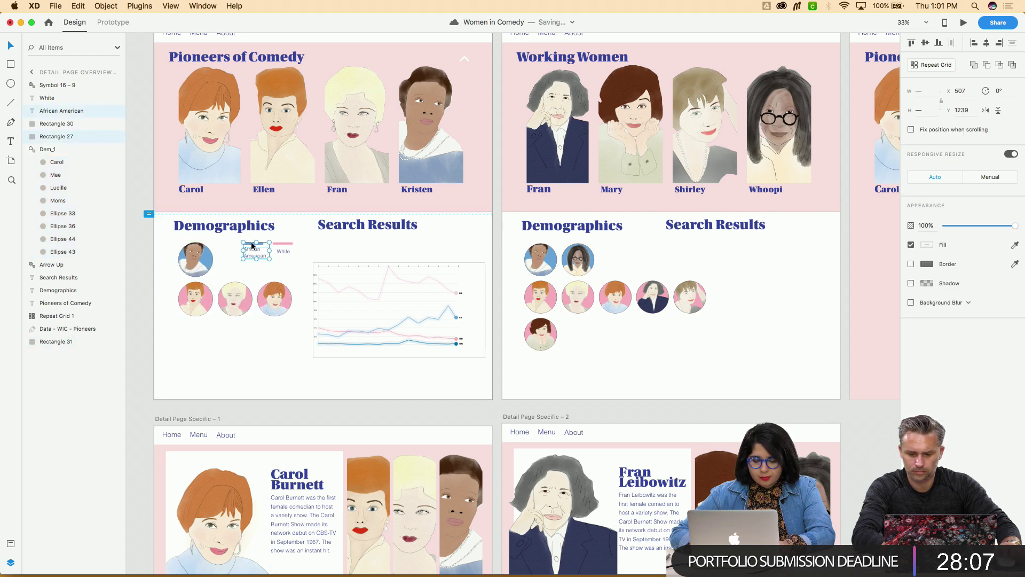
pyautogui.keyDown('shift'); pyautogui.click(282, 247); pyautogui.keyUp('shift')
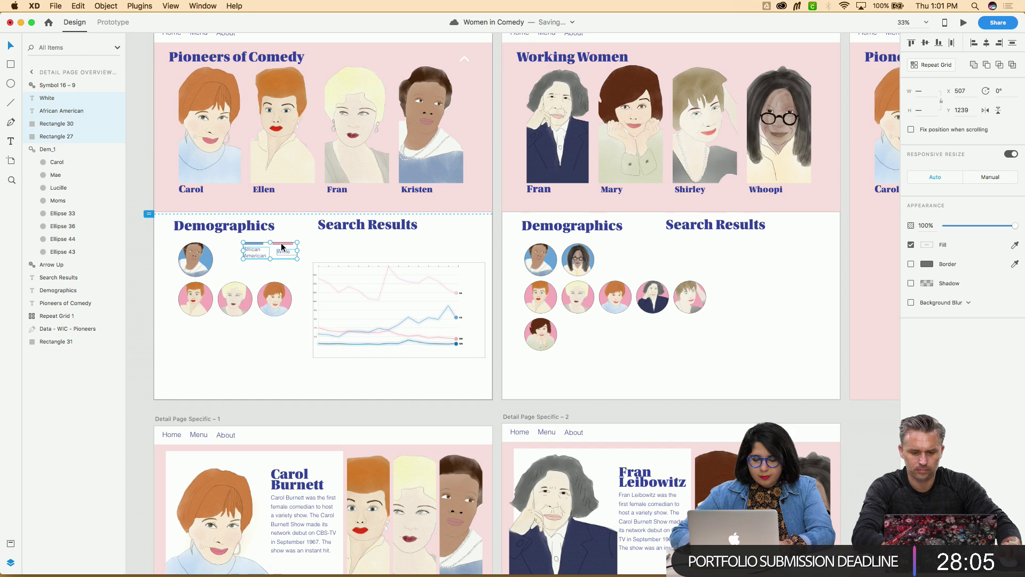
pyautogui.scroll(2, 470, 198)
pyautogui.hscroll(-2, 469, 198)
pyautogui.press('super+c')
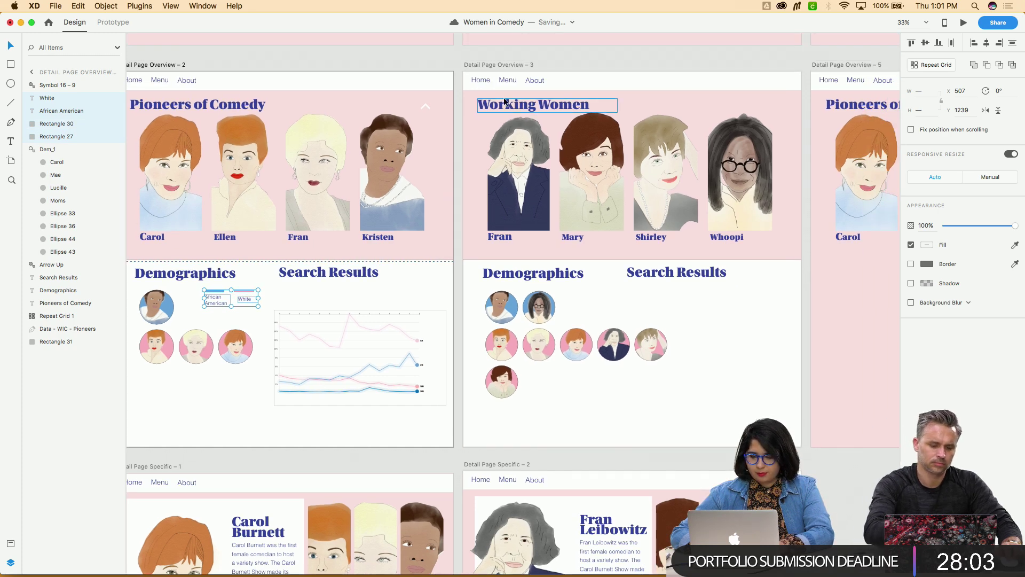
pyautogui.click(499, 64)
pyautogui.press('super+v')
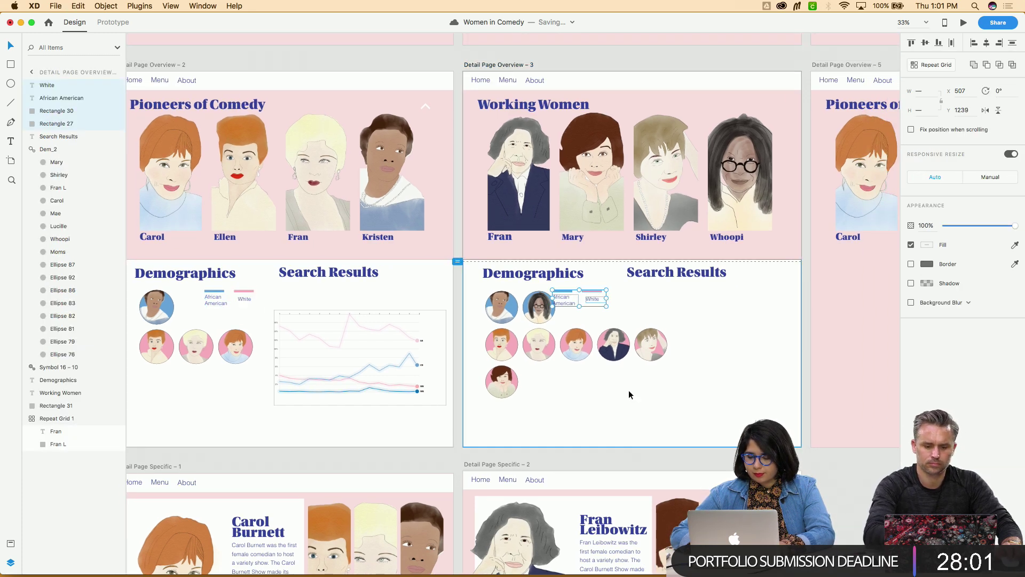
# Nudge the pasted legend horizontally to X 545 so it clears the upper row of portraits on Detail Page Overview – 3
pyautogui.press('Right')
pyautogui.press('Right')
pyautogui.press('Right')
pyautogui.press('Right')
pyautogui.press('Right')
pyautogui.press('Right')
pyautogui.press('Right')
pyautogui.press('Right')
pyautogui.press('Right')
pyautogui.press('Right')
pyautogui.press('Right')
pyautogui.press('Right')
pyautogui.press('Right')
pyautogui.press('Right')
pyautogui.press('Right')
pyautogui.press('Right')
pyautogui.press('Right')
pyautogui.press('Right')
pyautogui.press('Right')
pyautogui.press('Right')
pyautogui.press('Right')
pyautogui.press('Right')
pyautogui.press('Right')
pyautogui.press('Right')
pyautogui.press('Right')
pyautogui.press('Right')
pyautogui.press('Right')
pyautogui.press('Right')
pyautogui.press('Right')
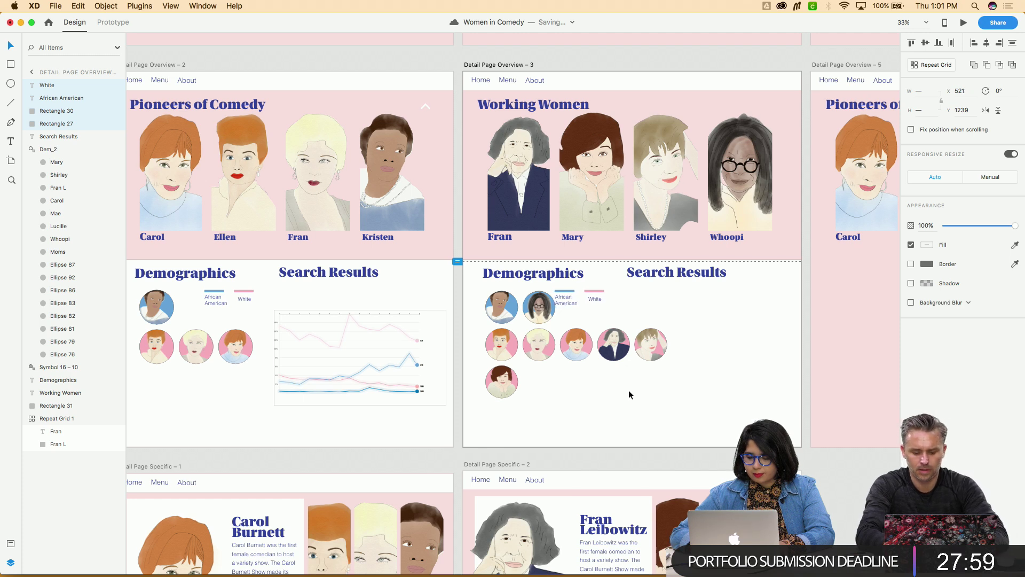
pyautogui.press('Right')
pyautogui.press('Right')
pyautogui.press('Right')
pyautogui.press('Right')
pyautogui.press('Right')
pyautogui.press('Right')
pyautogui.press('Right')
pyautogui.press('Right')
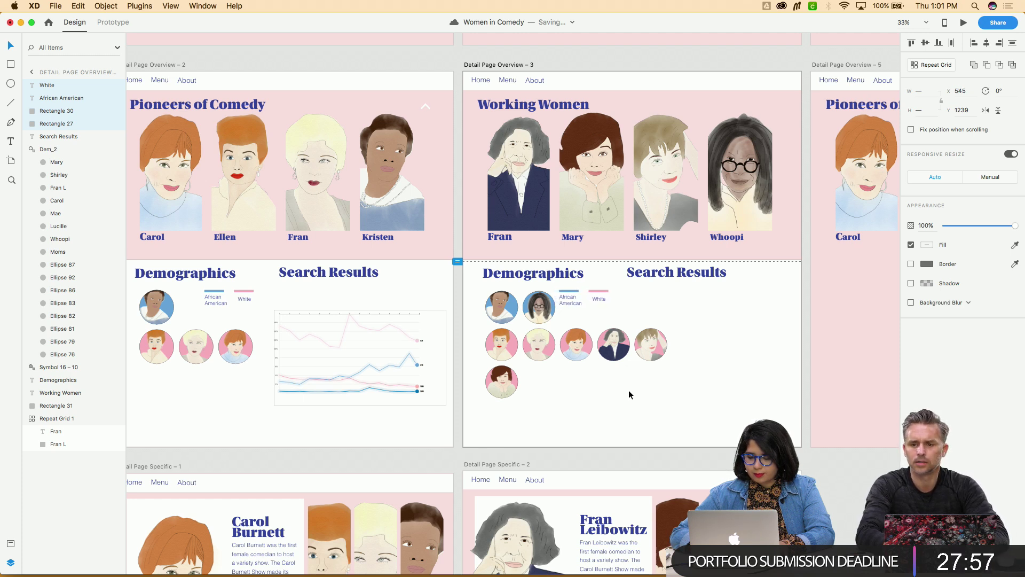
pyautogui.click(633, 410)
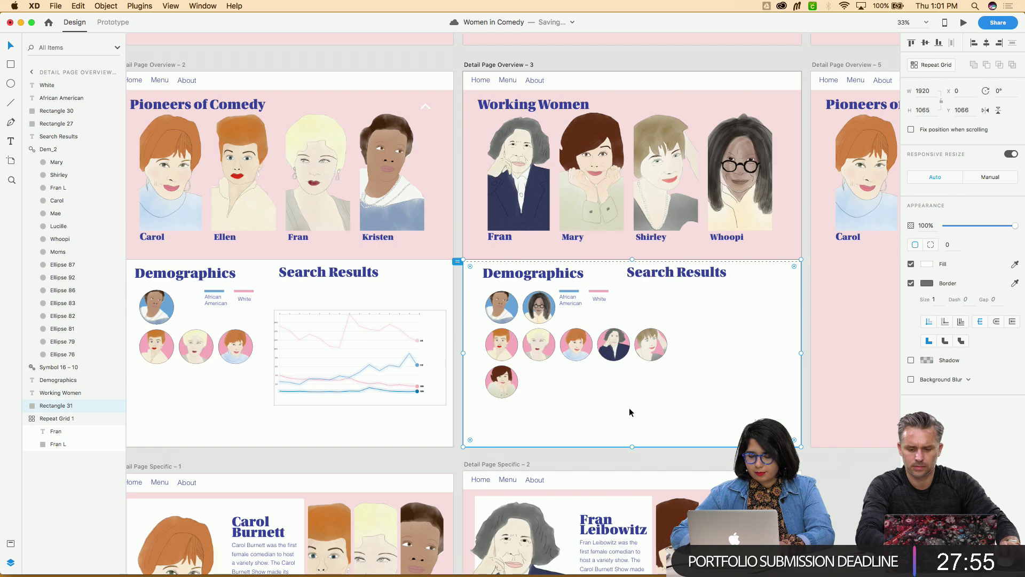
pyautogui.hscroll(-5, 630, 411)
pyautogui.scroll(-1, 630, 412)
pyautogui.hscroll(1, 629, 408)
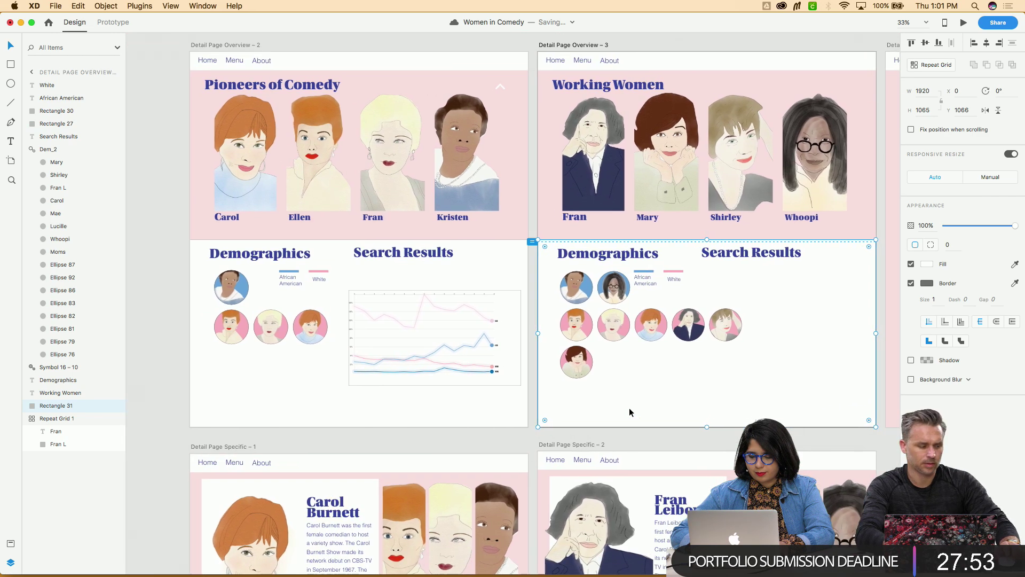
pyautogui.click(431, 366)
pyautogui.scroll(5, 620, 327)
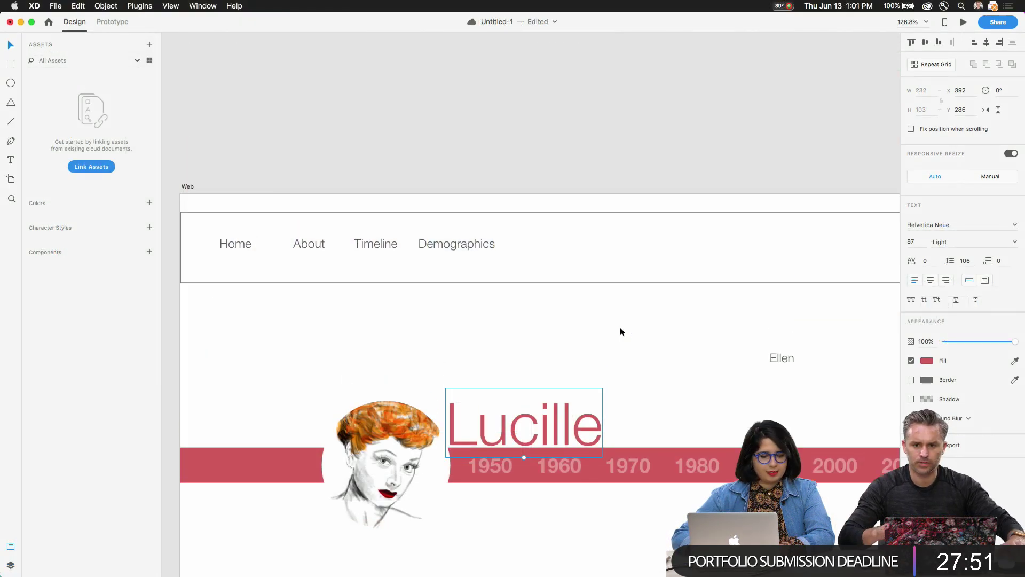
pyautogui.scroll(-5, 700, 324)
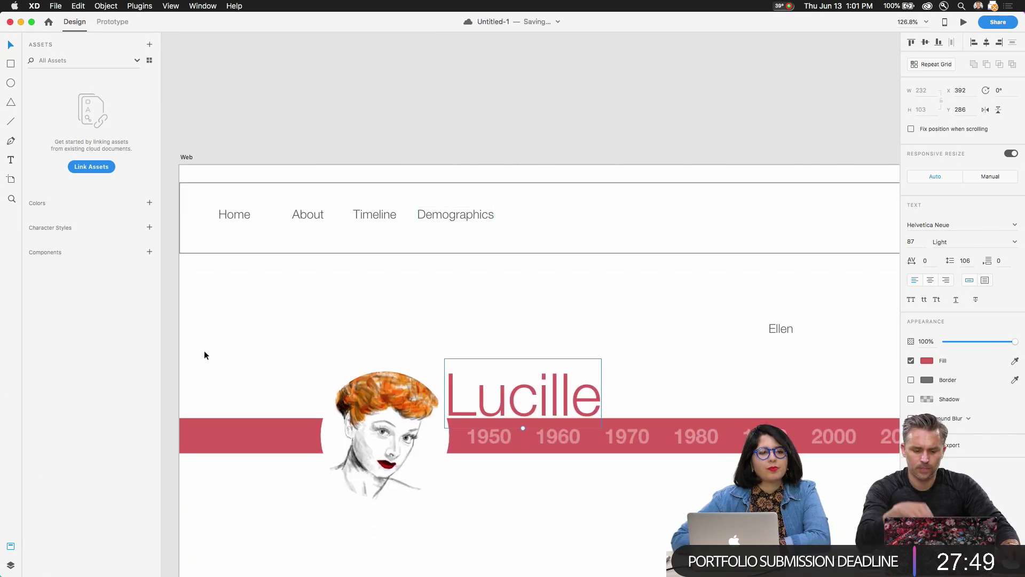
pyautogui.click(233, 342)
pyautogui.scroll(-3, 233, 341)
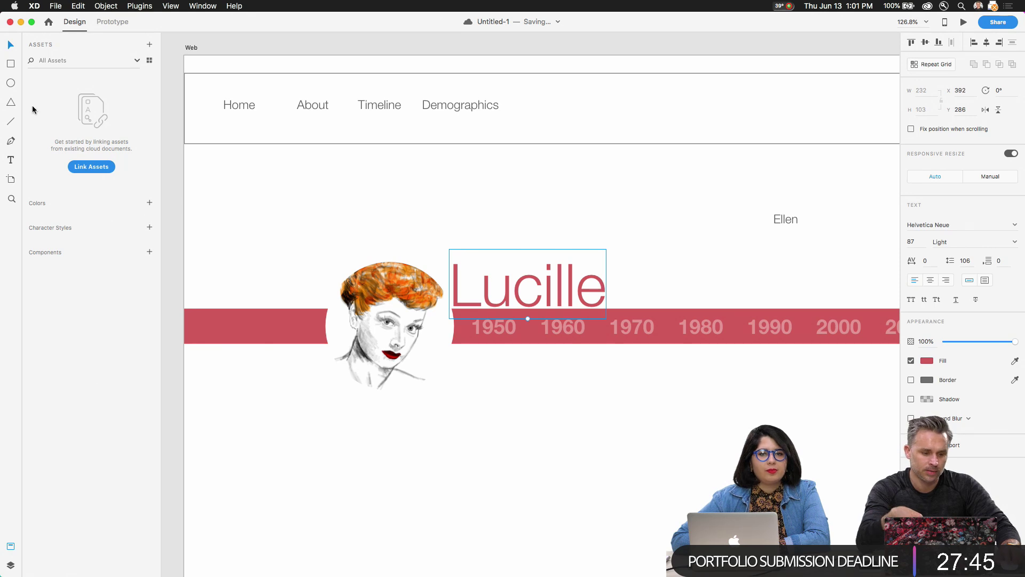
# Save the text formatting of the Lucille heading and of the small Ellen label as character styles
pyautogui.click(149, 228)
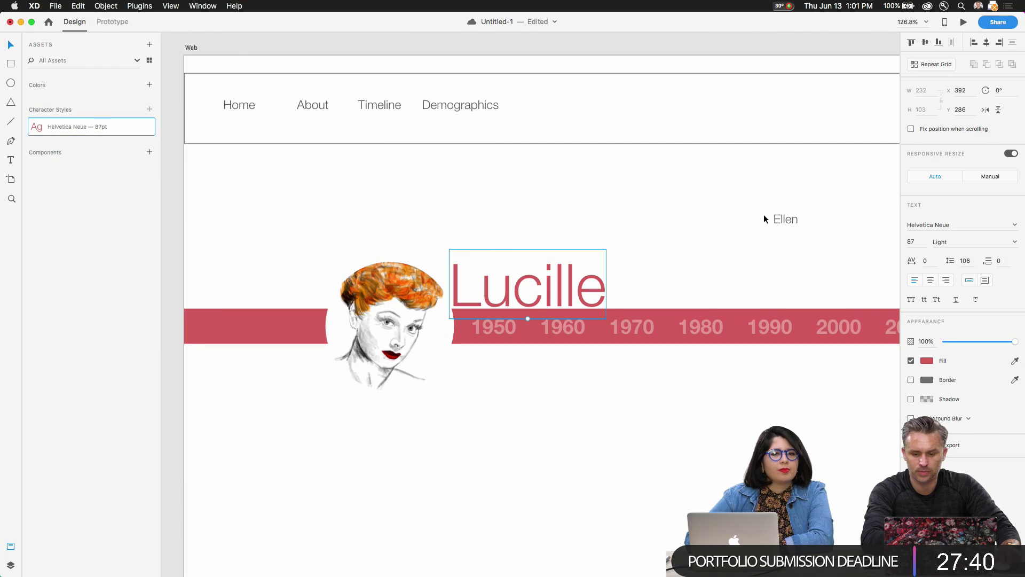
pyautogui.click(769, 219)
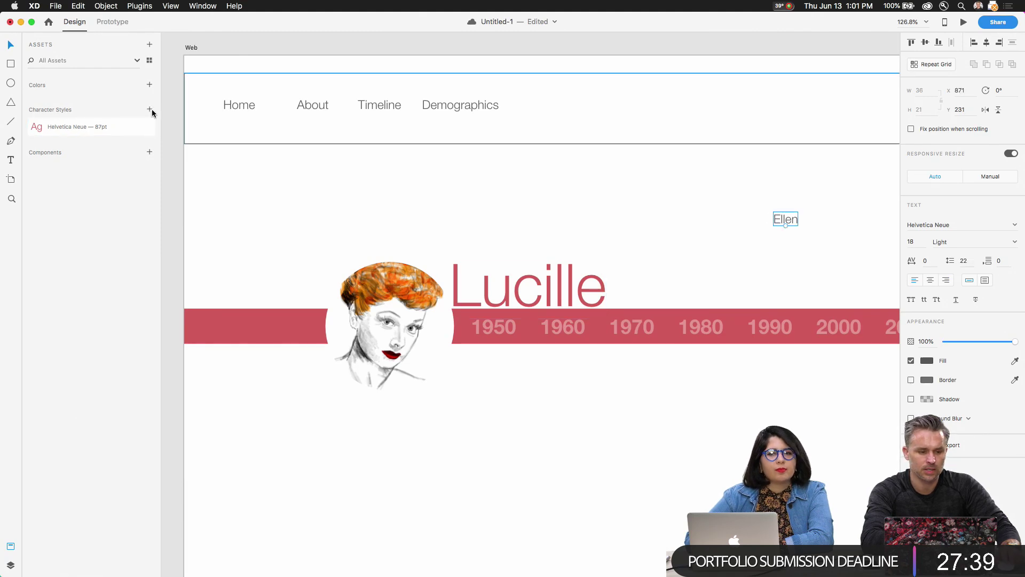
pyautogui.click(150, 109)
pyautogui.click(401, 175)
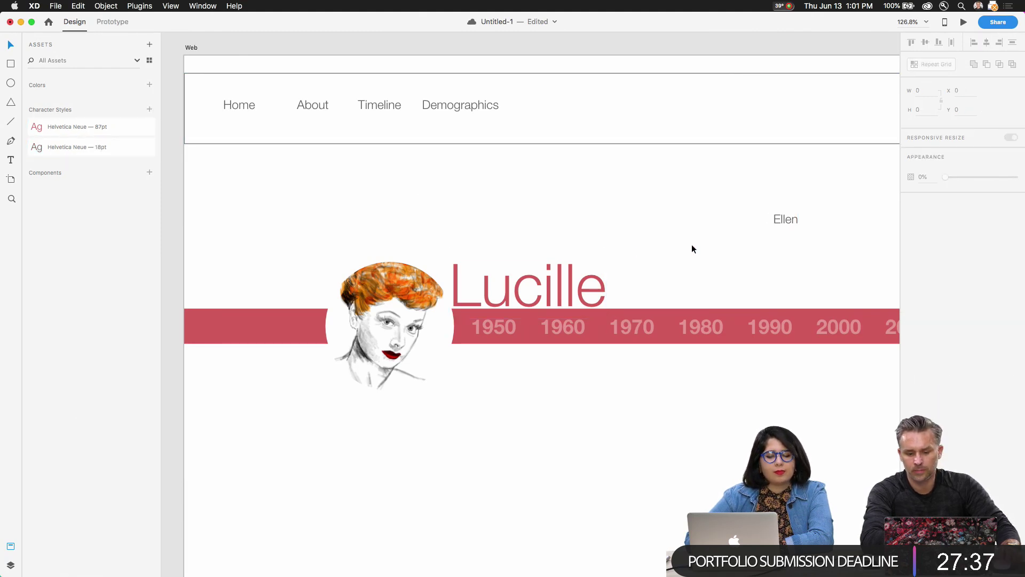
# Duplicate the small Ellen label into a row of three above the timeline and change the middle copy's text to Mary
pyautogui.moveTo(695, 227); pyautogui.dragTo(655, 226)
pyautogui.scroll(3, 655, 226)
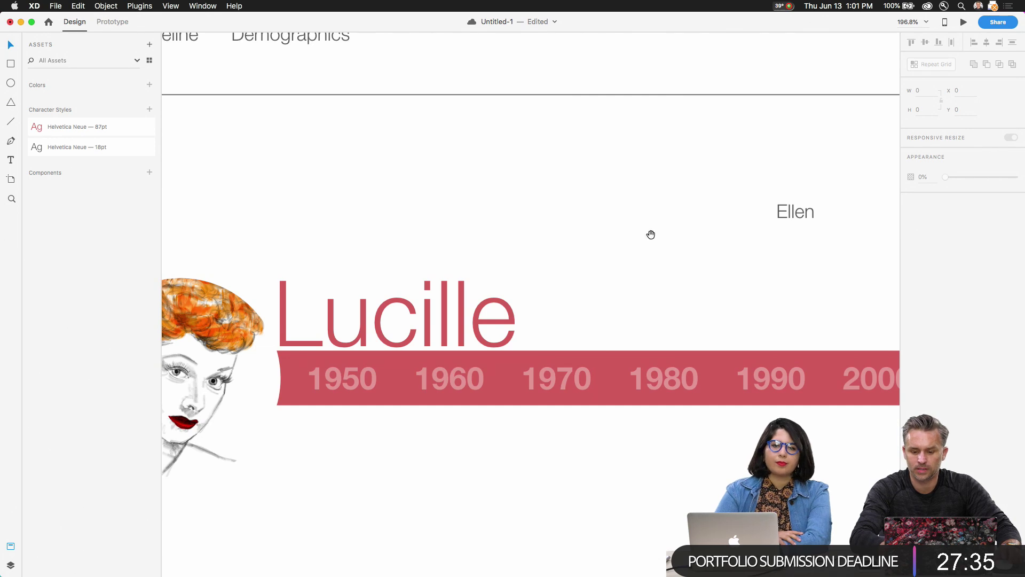
pyautogui.click(788, 219)
pyautogui.moveTo(788, 219); pyautogui.dragTo(783, 191)
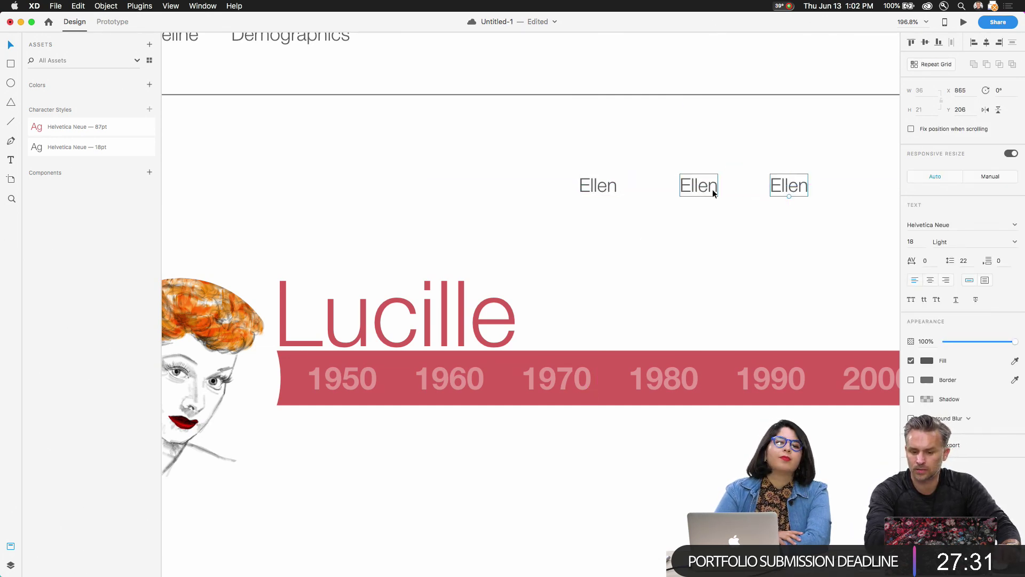
pyautogui.doubleClick(713, 190)
pyautogui.write('Mary')
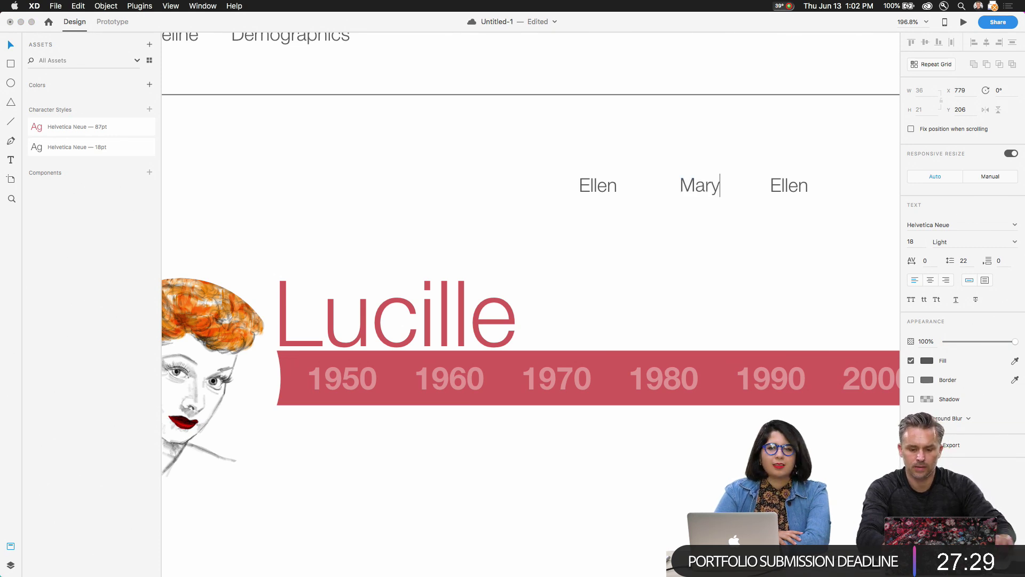
pyautogui.press('Escape')
# Copy the Lucille heading's appearance onto the first Ellen label and move that label down beside Lucille above the timeline bar
pyautogui.click(443, 315)
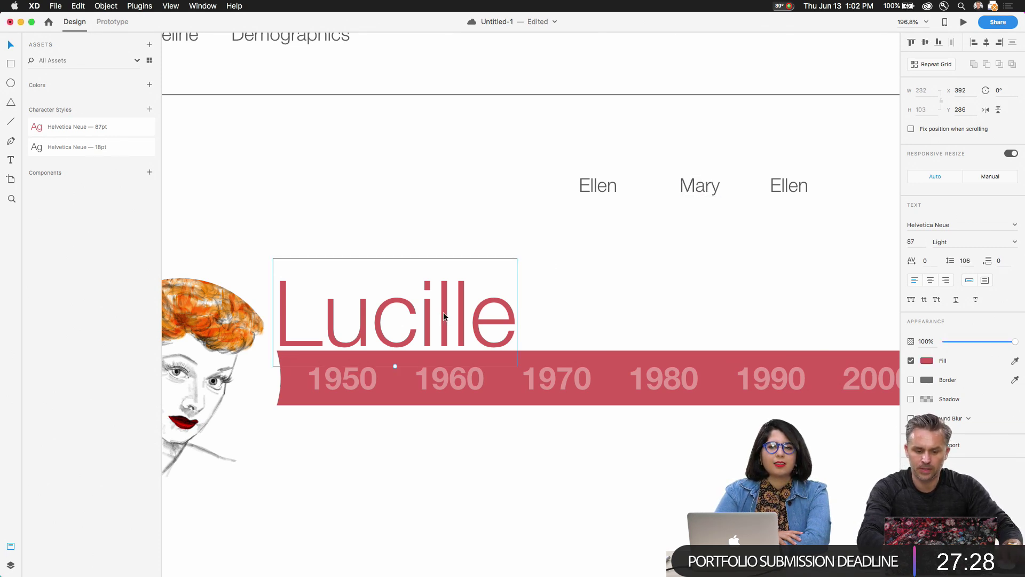
pyautogui.click(78, 5)
pyautogui.click(624, 209)
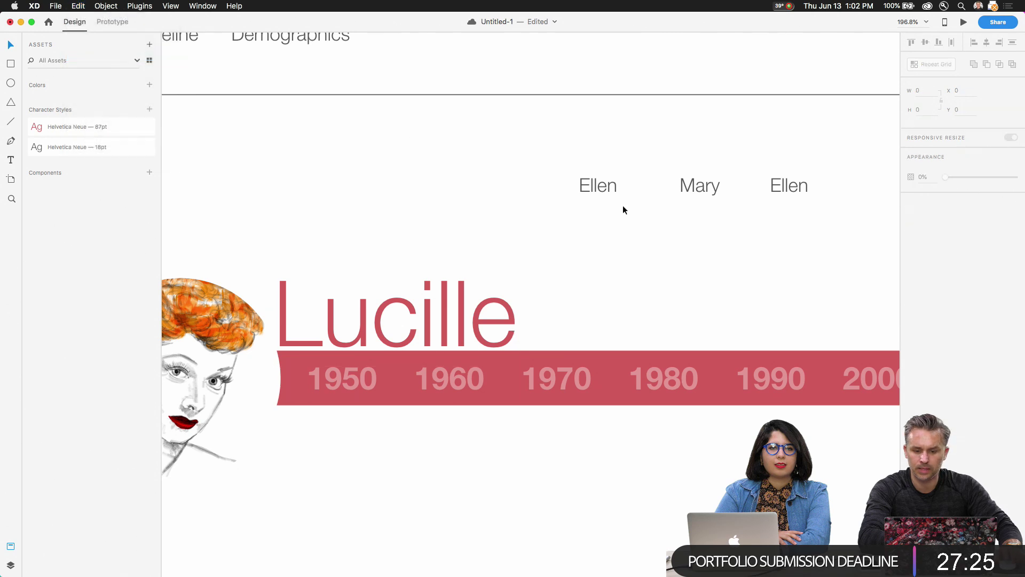
pyautogui.rightClick(592, 191)
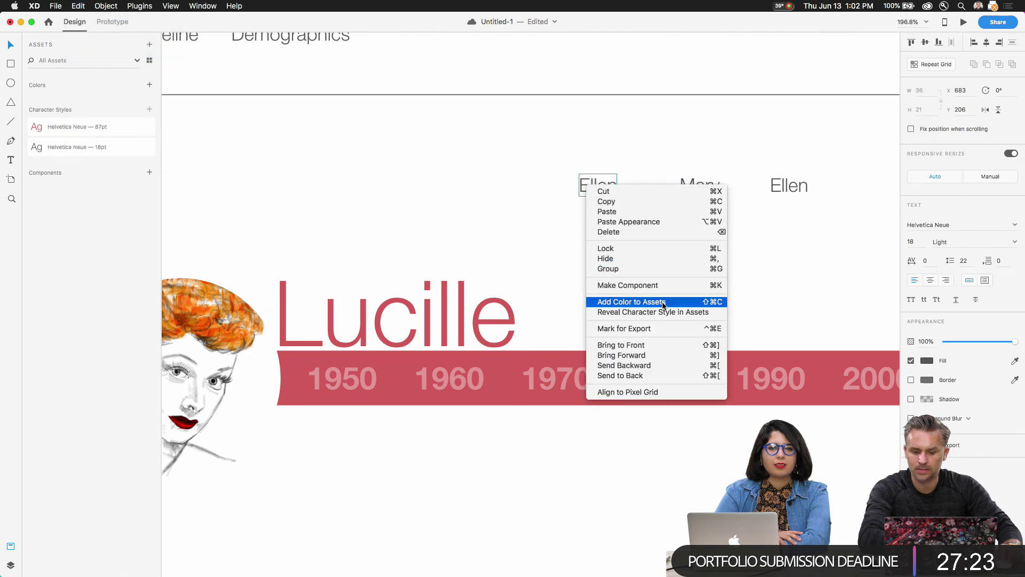
pyautogui.click(668, 221)
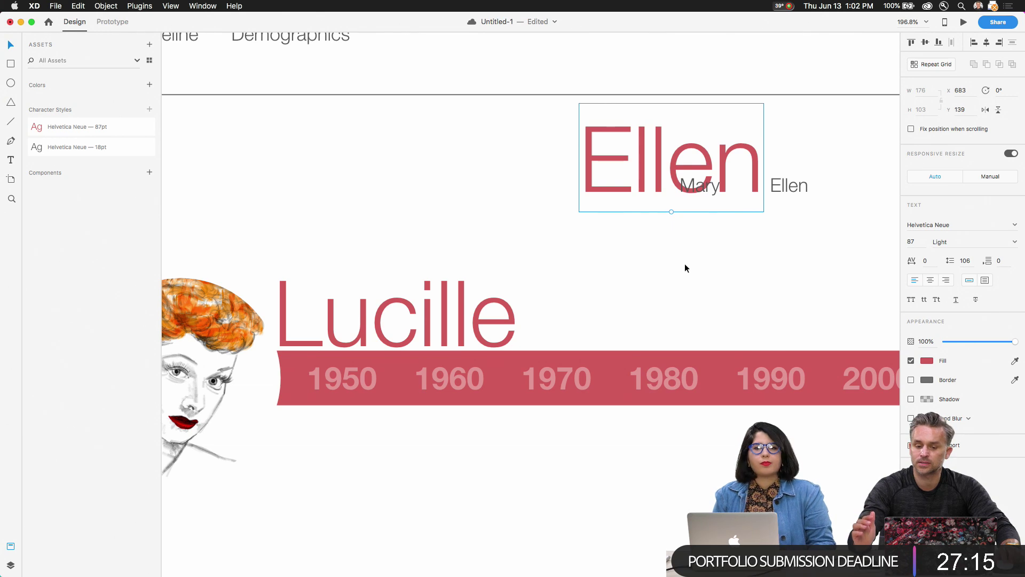
pyautogui.moveTo(594, 188); pyautogui.dragTo(598, 337)
pyautogui.click(395, 196)
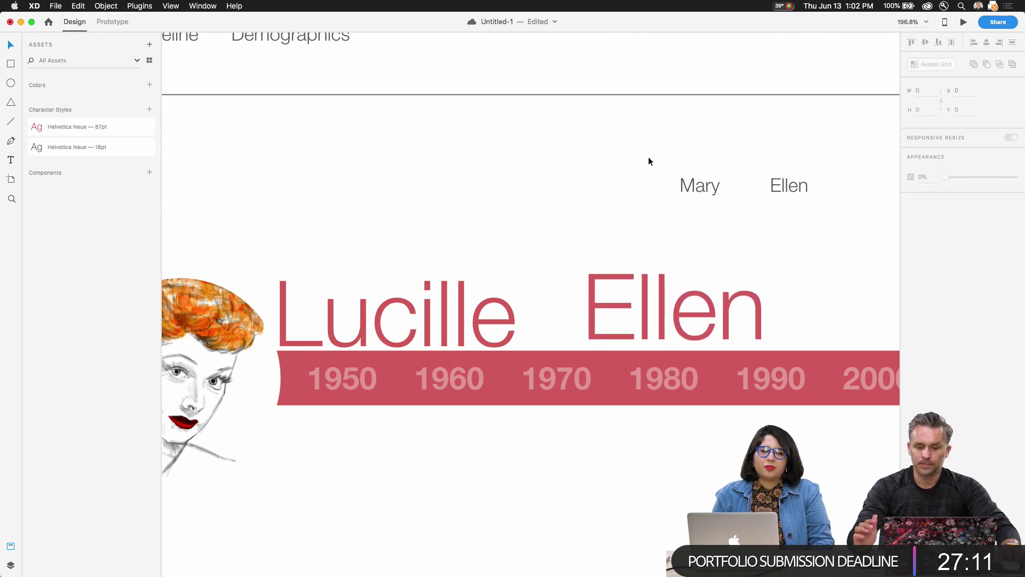
pyautogui.click(701, 185)
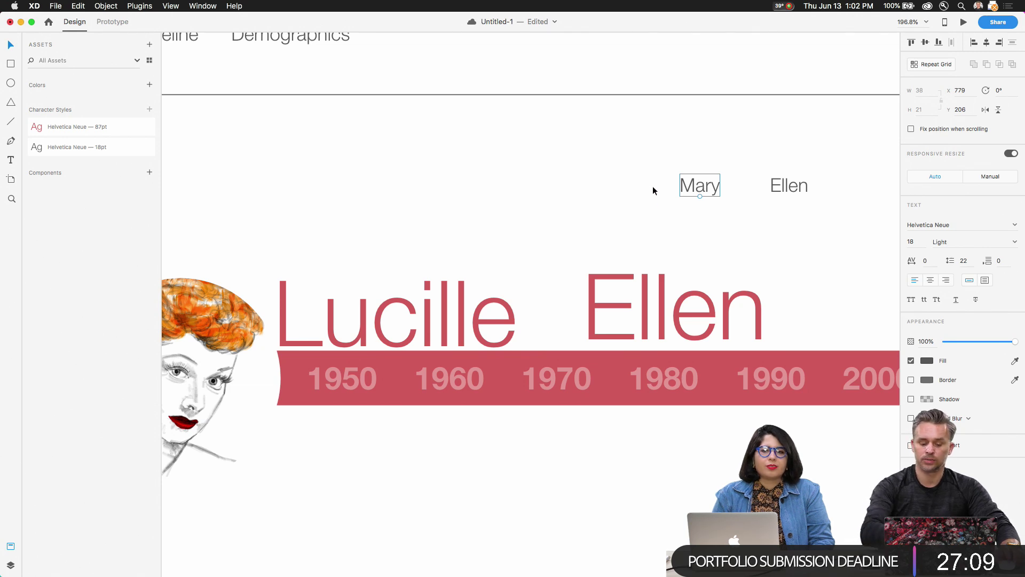
pyautogui.click(623, 292)
pyautogui.click(786, 187)
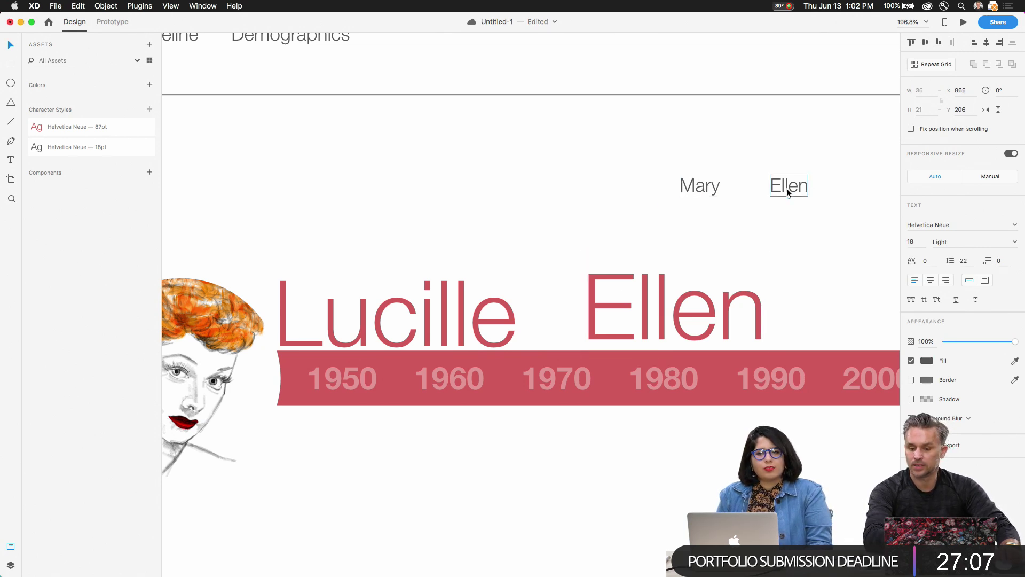
pyautogui.click(543, 162)
pyautogui.click(596, 305)
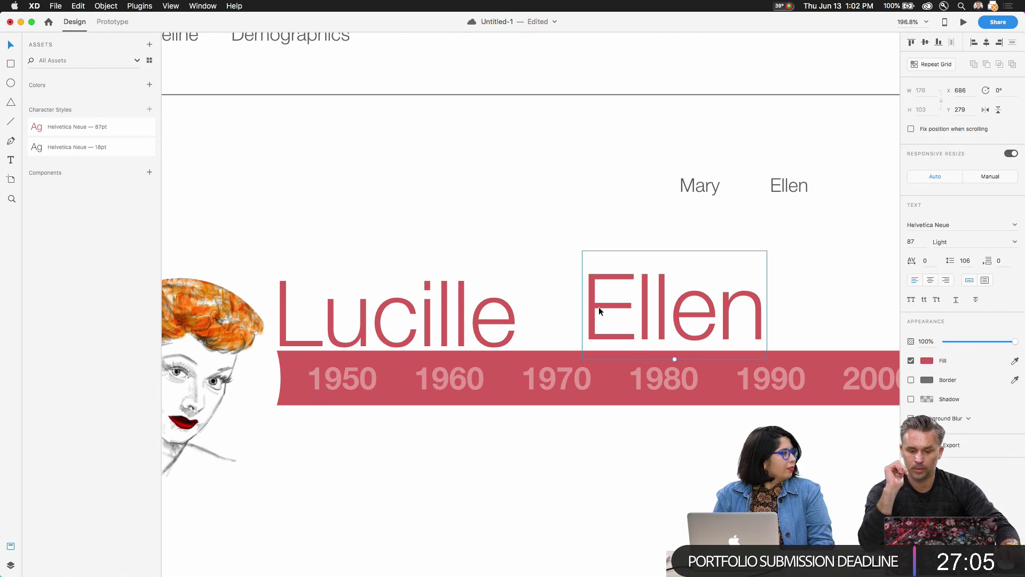
pyautogui.rightClick(598, 306)
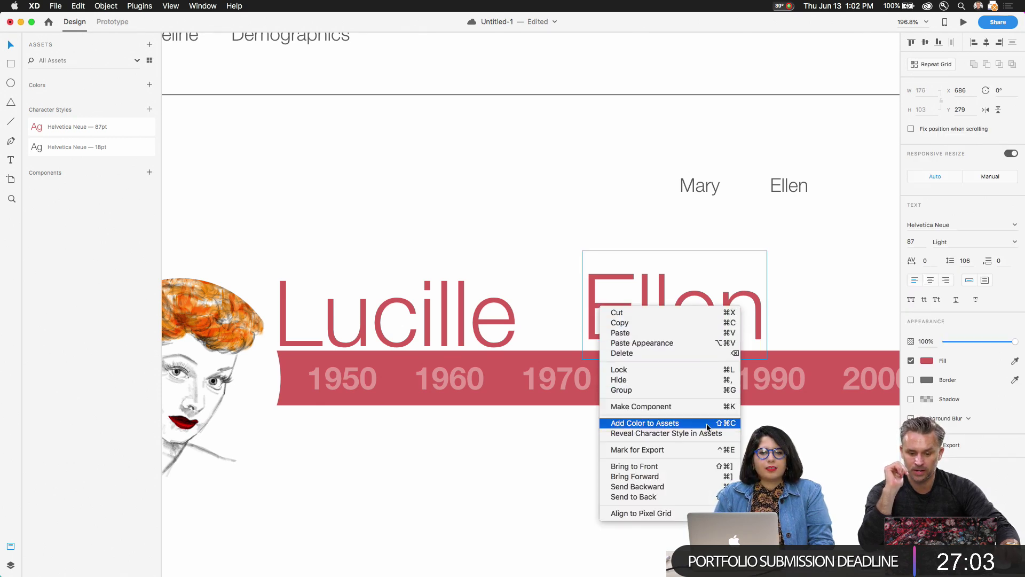
pyautogui.click(498, 198)
pyautogui.scroll(-5, 331, 234)
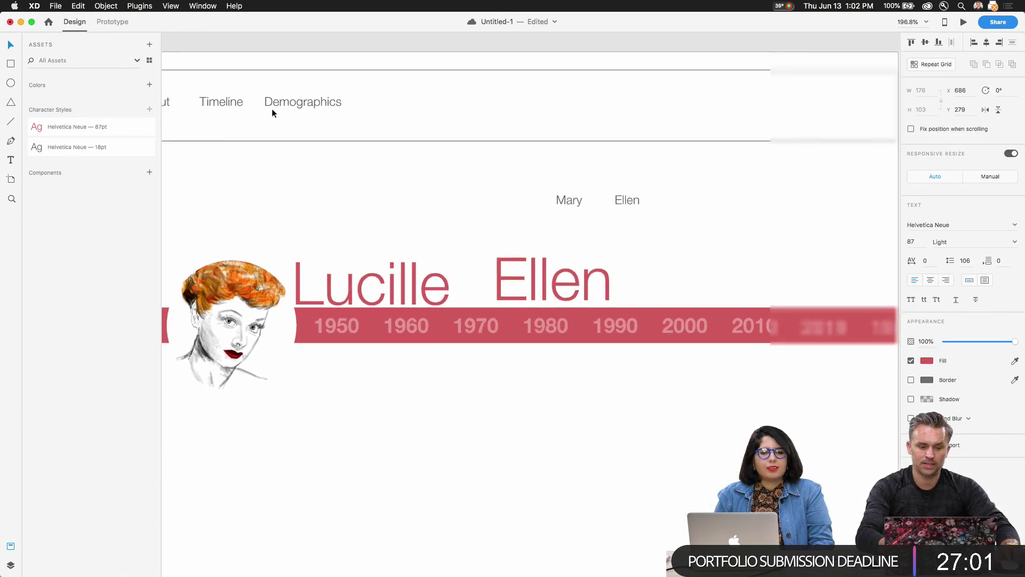
# In Prototype mode, link the large Ellen text to the Web – 1 artboard and try to paste an interaction onto Lucille
pyautogui.click(112, 21)
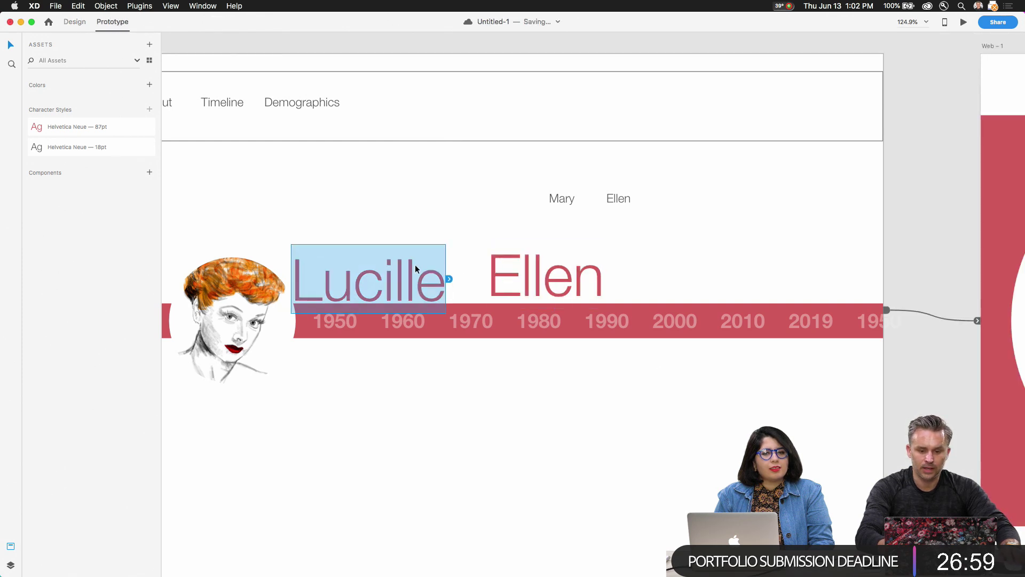
pyautogui.moveTo(608, 276); pyautogui.dragTo(999, 284)
pyautogui.click(341, 287)
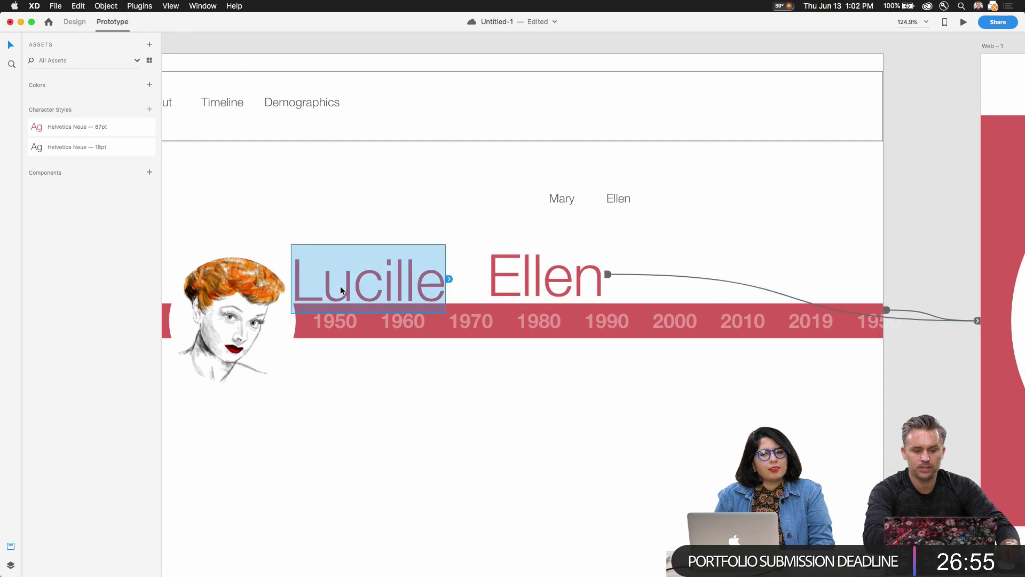
pyautogui.rightClick(341, 286)
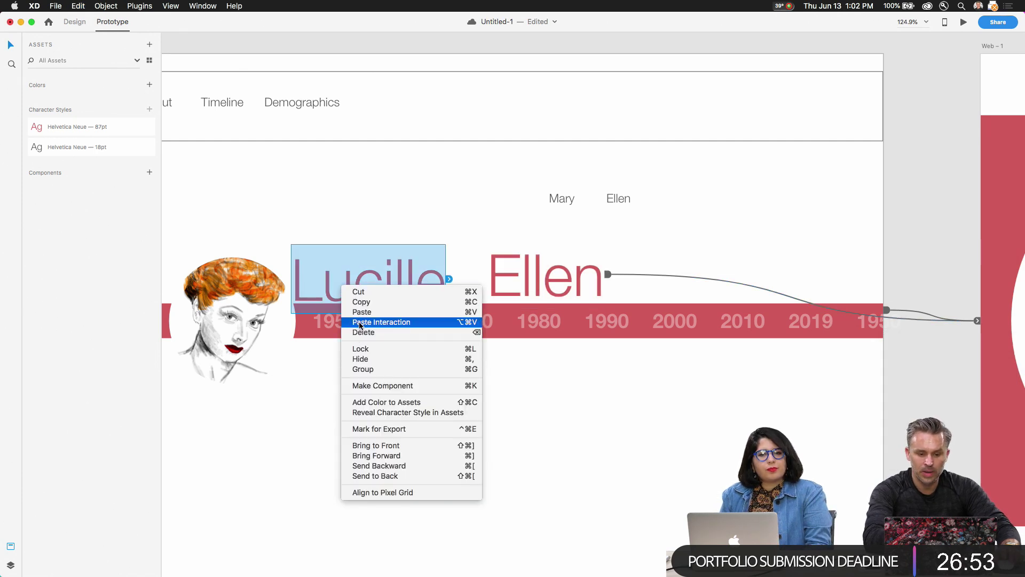
pyautogui.click(432, 323)
pyautogui.click(463, 206)
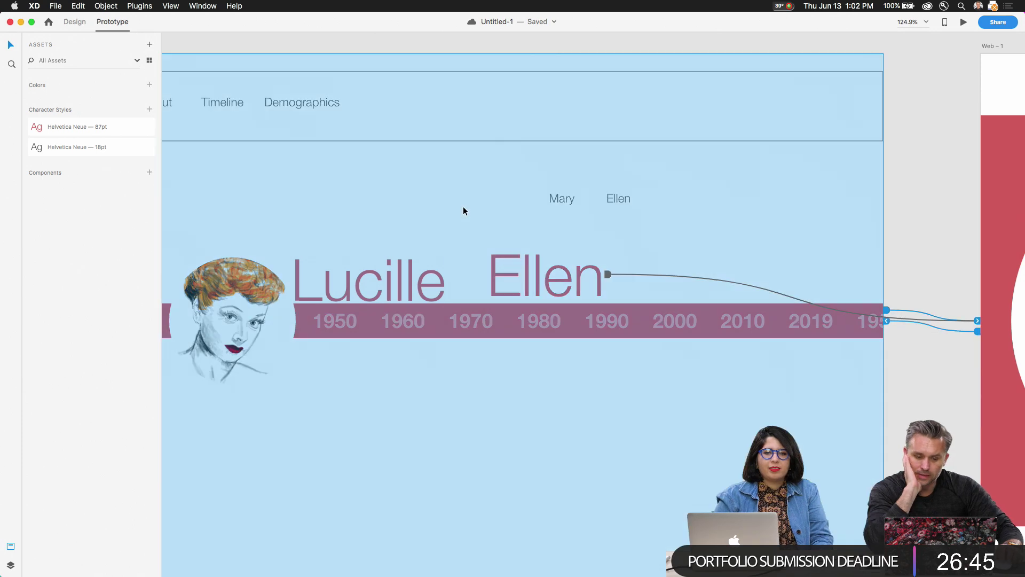
# Return to Design mode and delete the large Ellen text beside Lucille
pyautogui.click(75, 23)
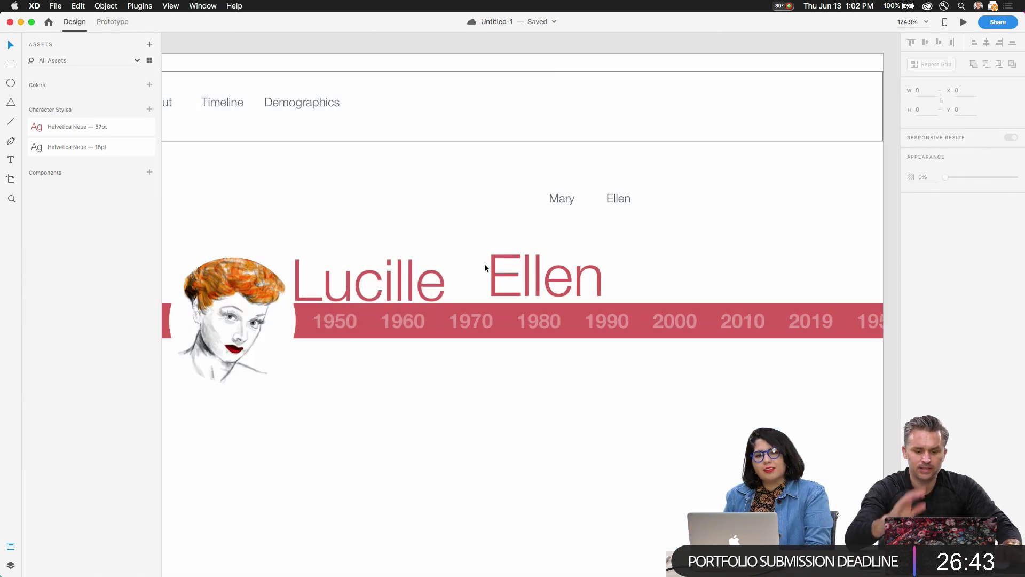
pyautogui.click(496, 274)
pyautogui.press('Delete')
# Change the font weight of the Lucille heading to Thin
pyautogui.click(359, 265)
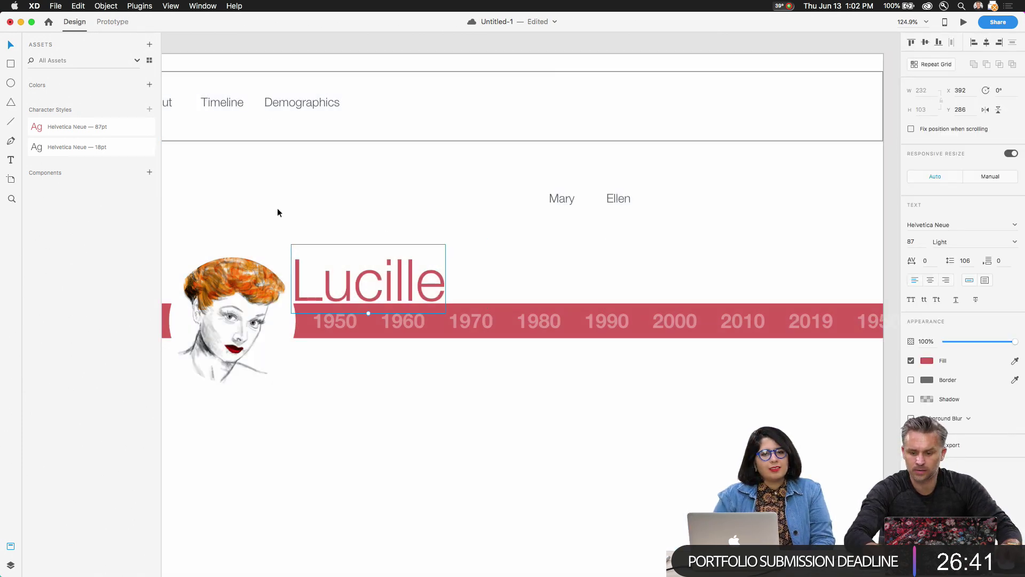
pyautogui.hscroll(2, 480, 213)
pyautogui.click(1014, 242)
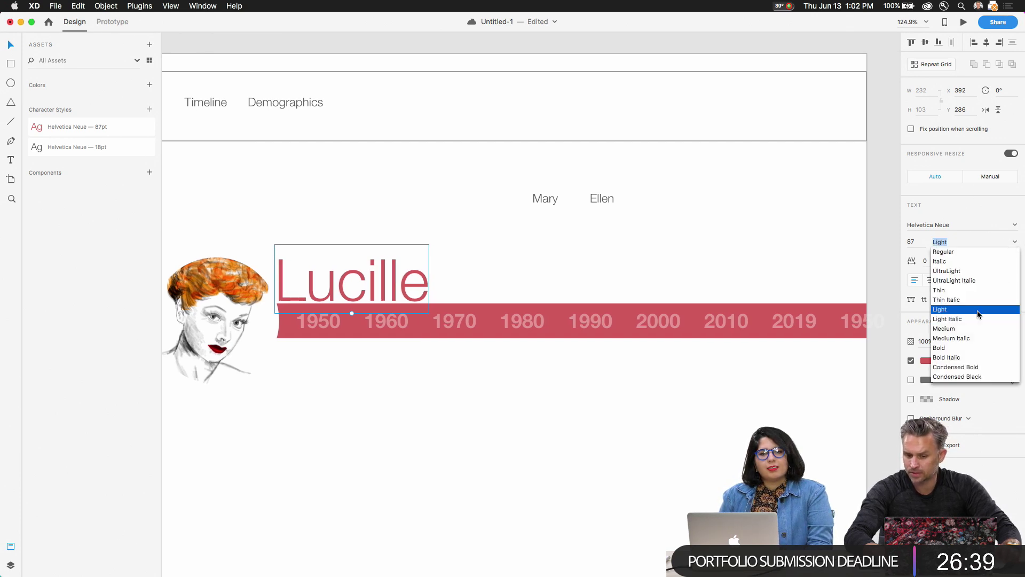
pyautogui.click(975, 291)
pyautogui.click(285, 204)
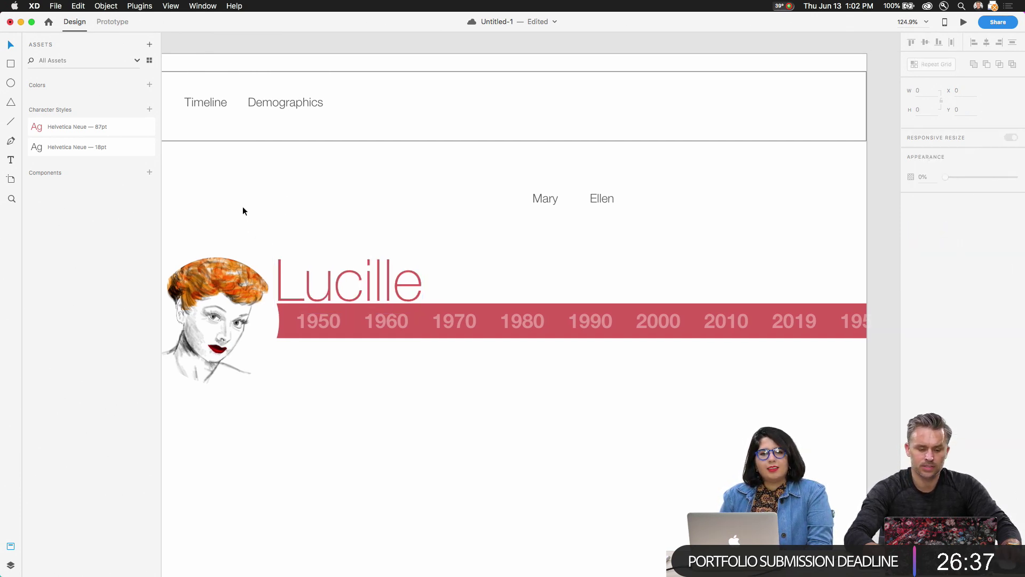
# Copy the thin Lucille heading's appearance onto the Mary label and move Mary down toward the timeline bar
pyautogui.hscroll(-5, 243, 211)
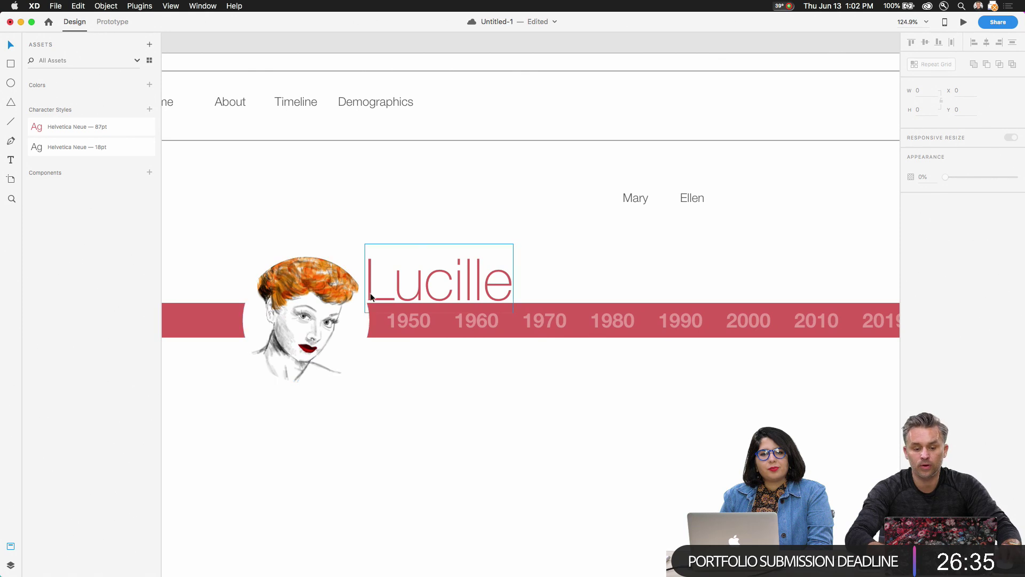
pyautogui.moveTo(602, 167); pyautogui.dragTo(753, 251)
pyautogui.click(532, 276)
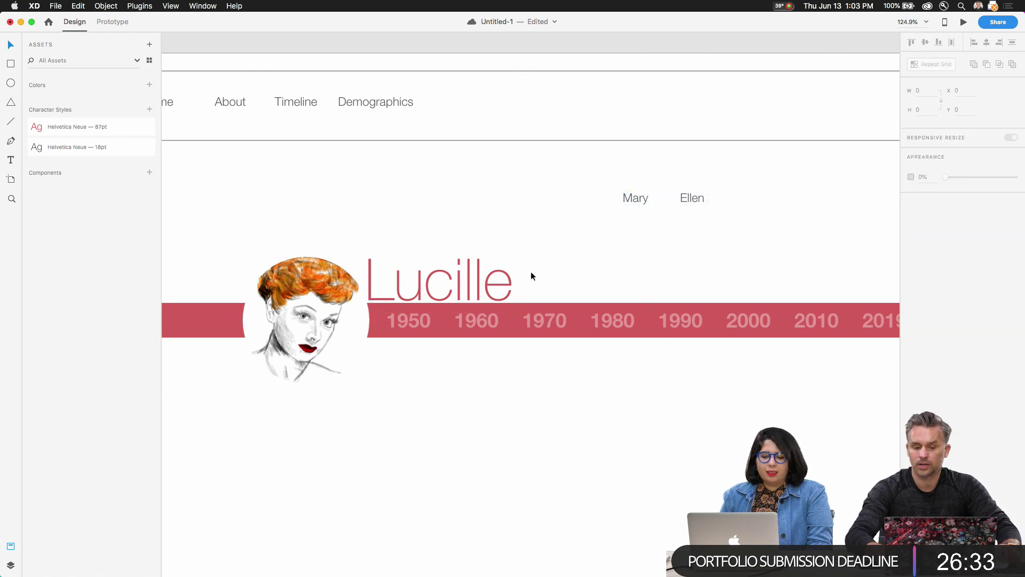
pyautogui.click(492, 279)
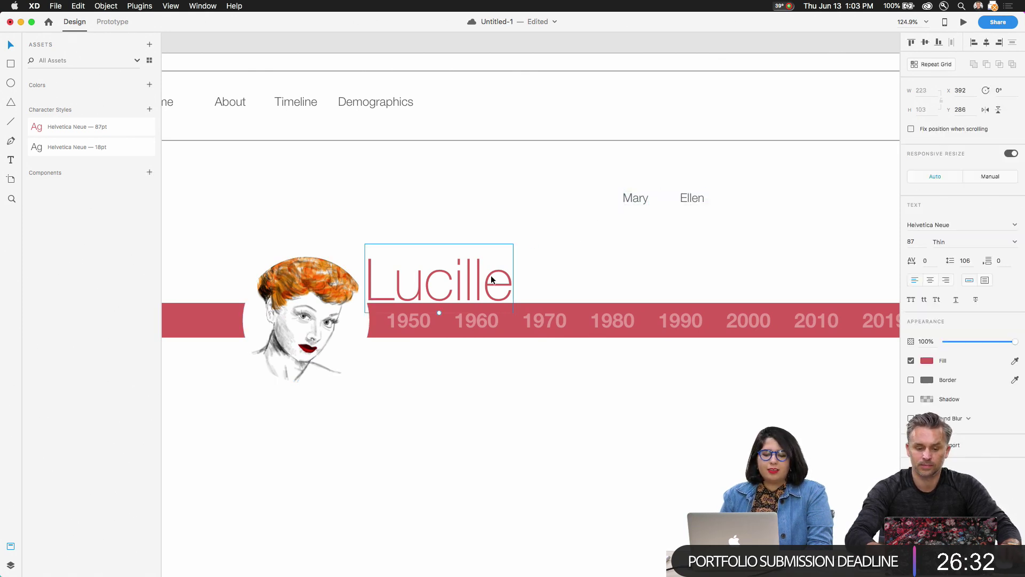
pyautogui.rightClick(630, 197)
pyautogui.click(689, 233)
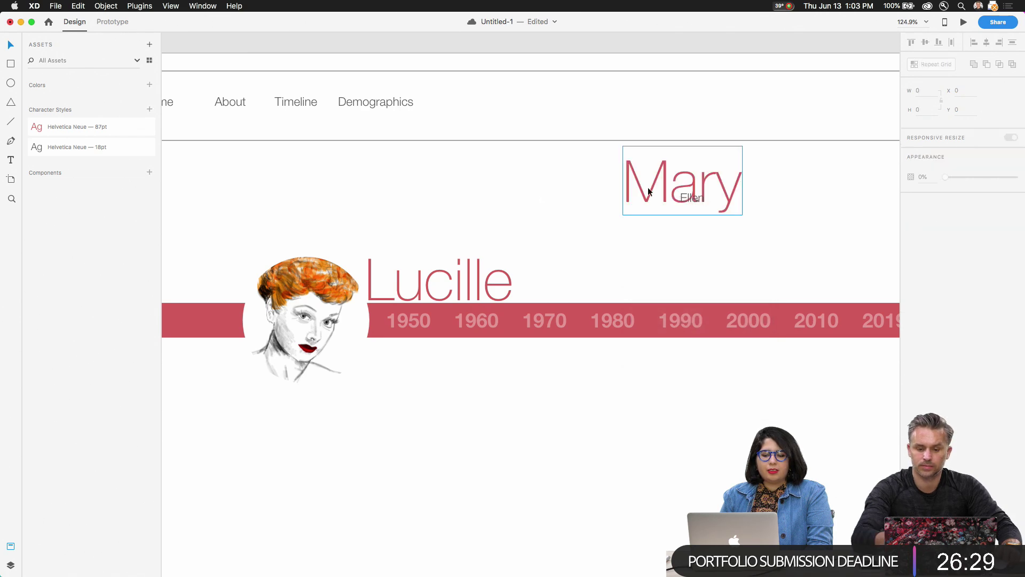
pyautogui.moveTo(648, 187); pyautogui.dragTo(721, 281)
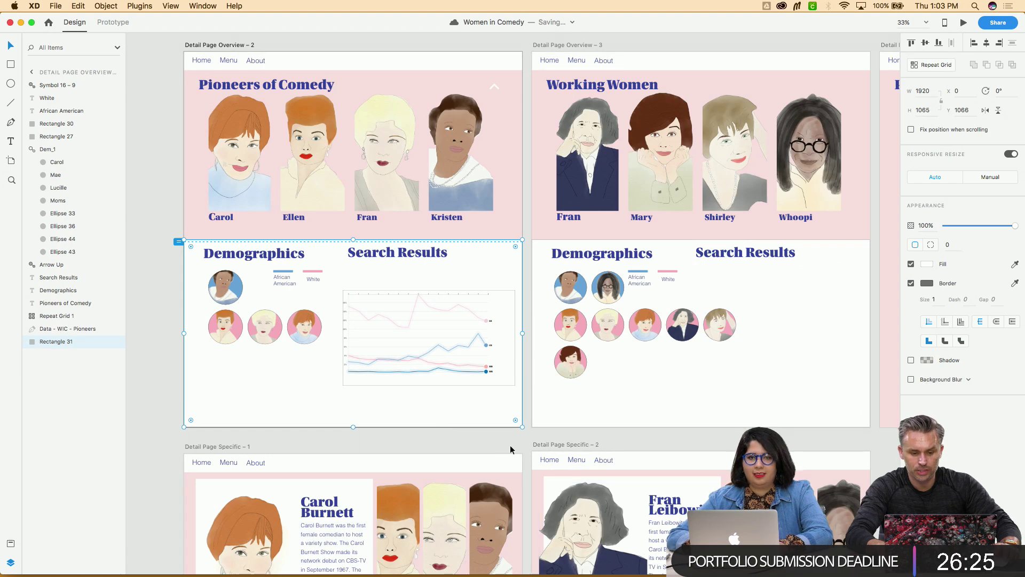
# In the Women in Comedy document, move the Search Results heading on Detail Page Overview – 3 to X 1177, Y 1113, then delete it
pyautogui.click(159, 415)
pyautogui.scroll(3, 158, 416)
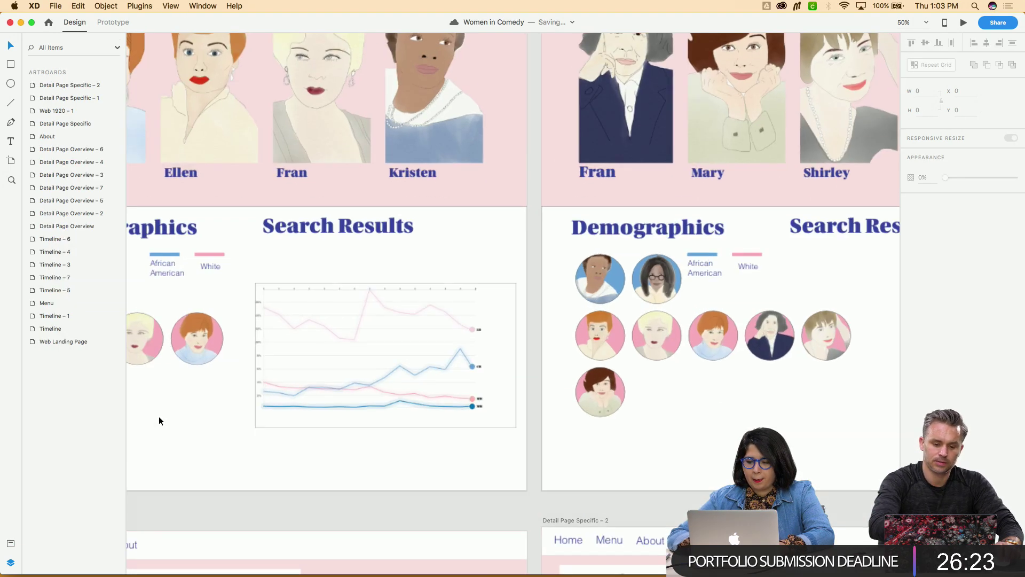
pyautogui.hscroll(10, 159, 415)
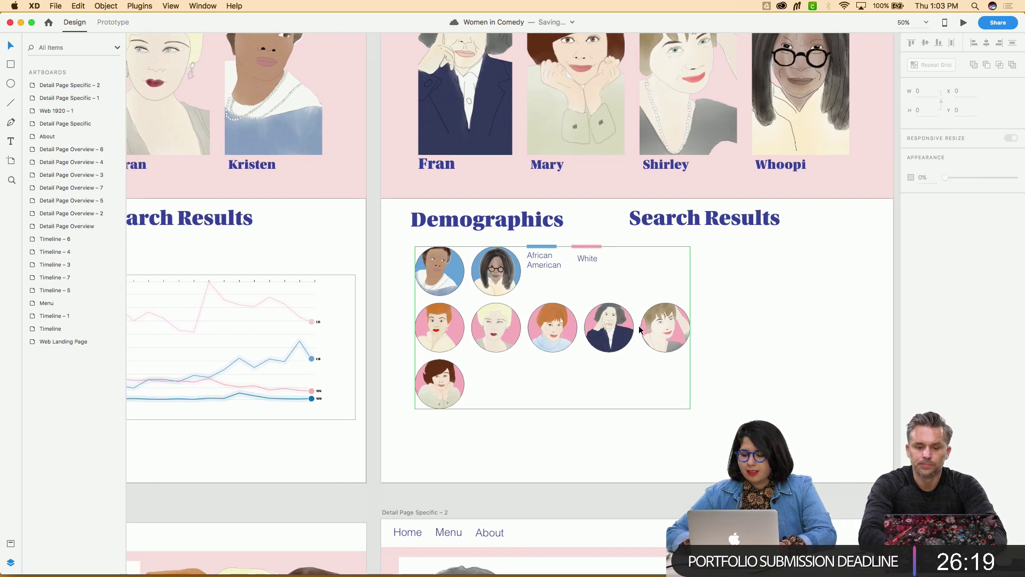
pyautogui.hscroll(-10, 556, 316)
pyautogui.hscroll(5, 614, 333)
pyautogui.hscroll(8, 614, 333)
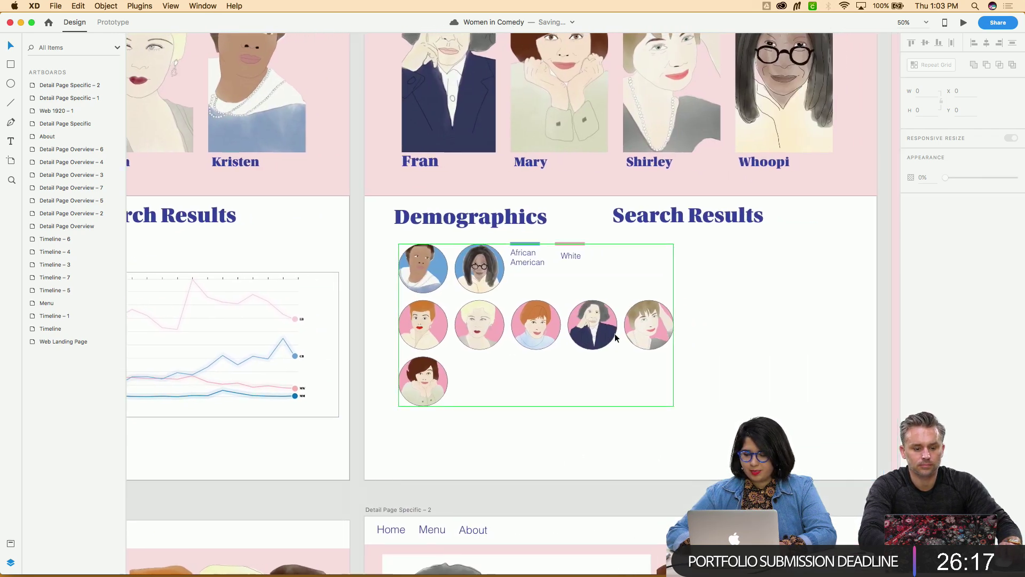
pyautogui.moveTo(688, 216); pyautogui.dragTo(715, 223)
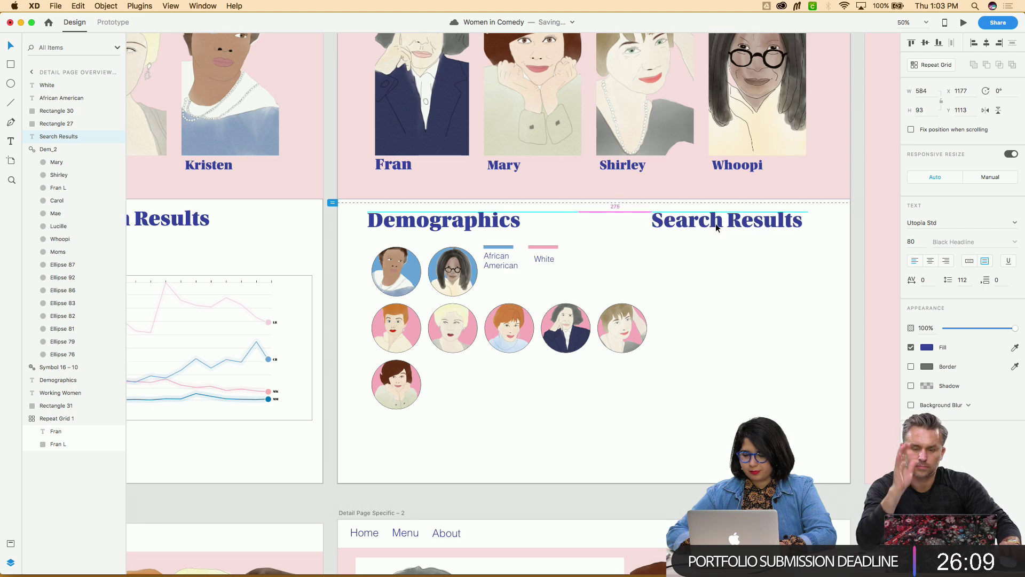
pyautogui.press('Delete')
# Copy the Search Results heading from Detail Page Overview – 2 and paste it into Detail Page Overview – 3 at X 931, Y 1106
pyautogui.click(171, 232)
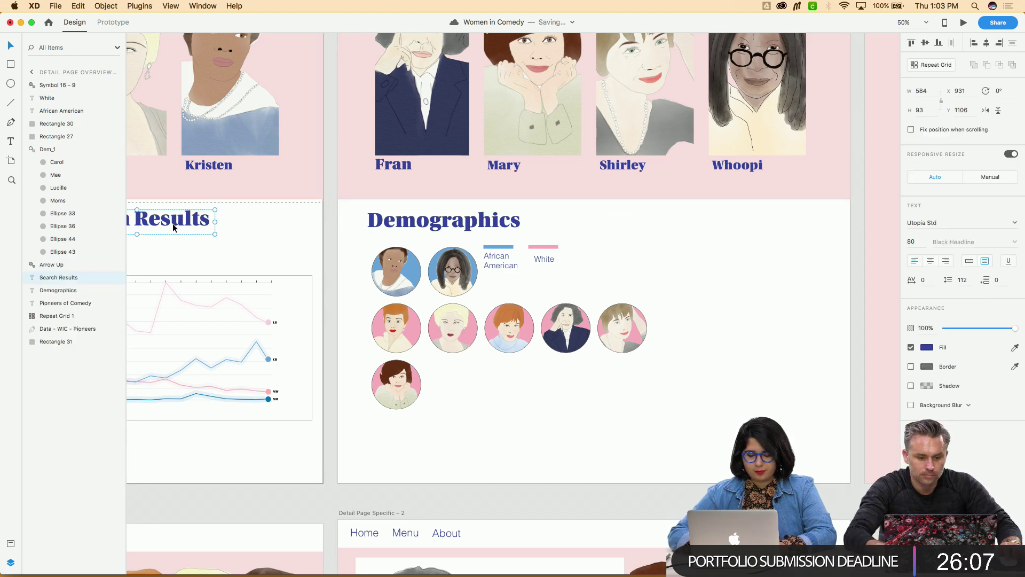
pyautogui.scroll(5, 323, 277)
pyautogui.click(358, 105)
pyautogui.write('Search Results')
pyautogui.scroll(-6, 470, 353)
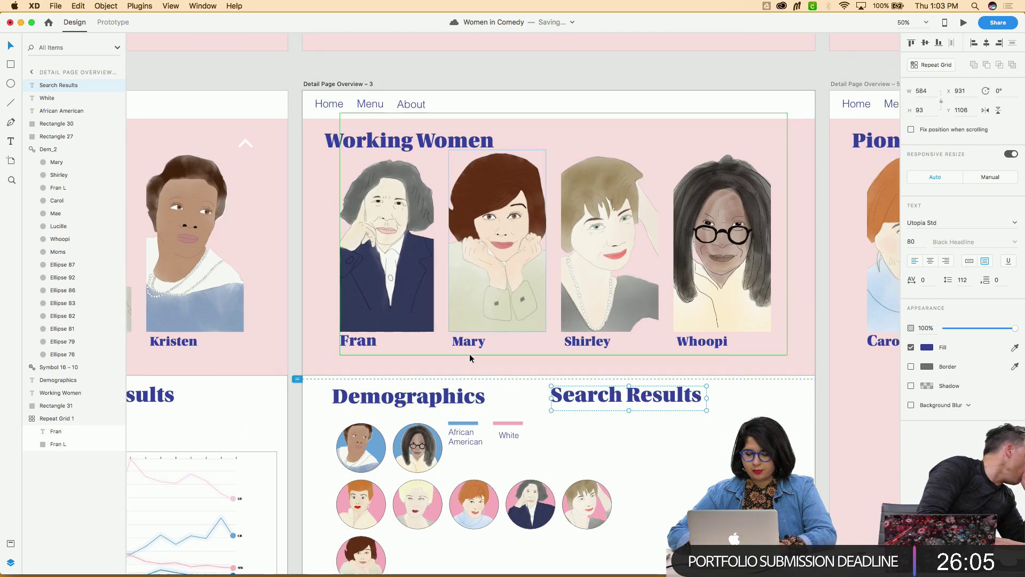
# Select all portraits and ellipses in the Dem_2 group on Detail Page Overview – 3 and shrink them proportionally to circles of about 132.17
pyautogui.click(639, 435)
pyautogui.hscroll(-5, 617, 413)
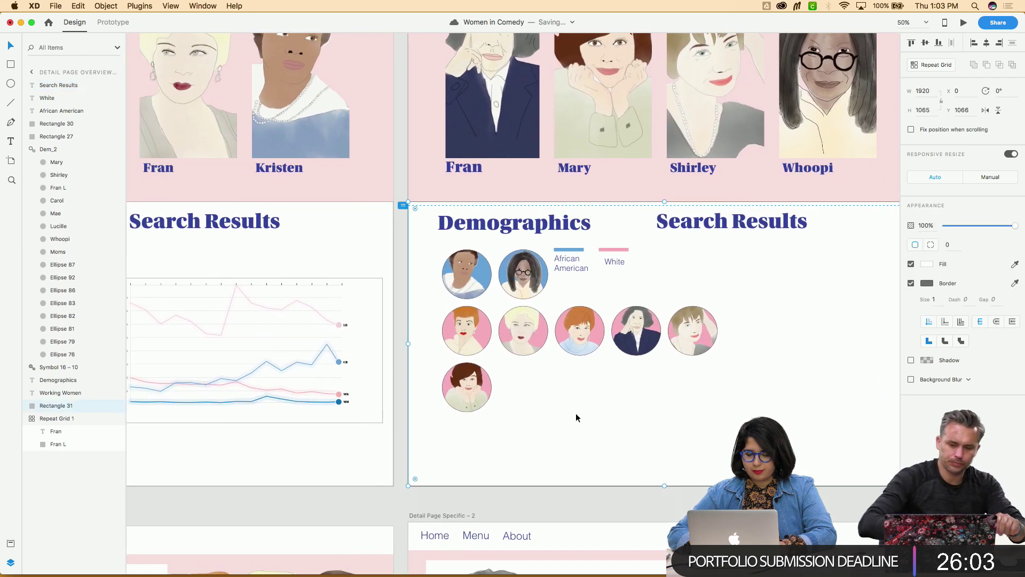
pyautogui.click(476, 406)
pyautogui.doubleClick(475, 405)
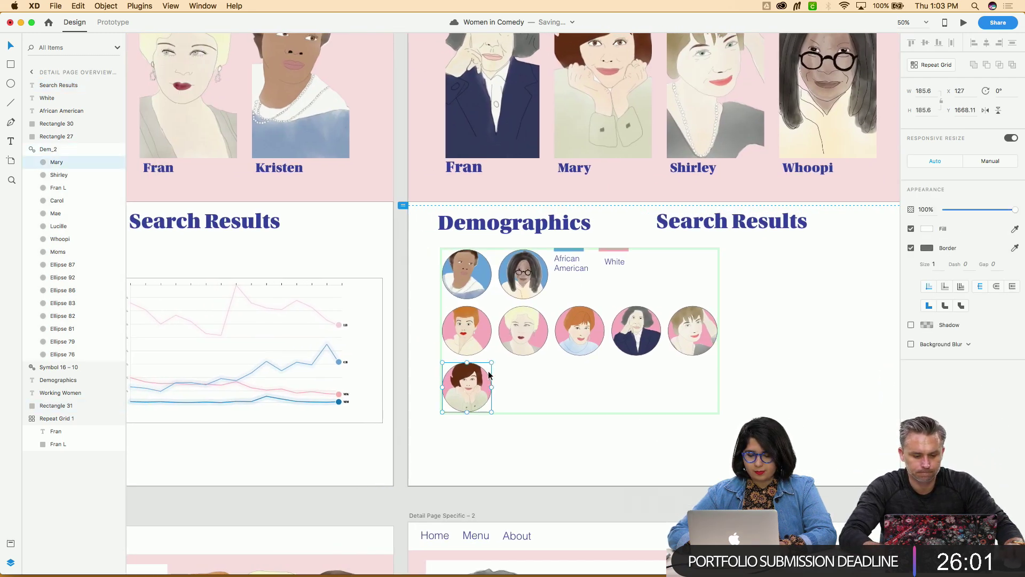
pyautogui.keyDown('shift'); pyautogui.click(59, 174); pyautogui.keyUp('shift')
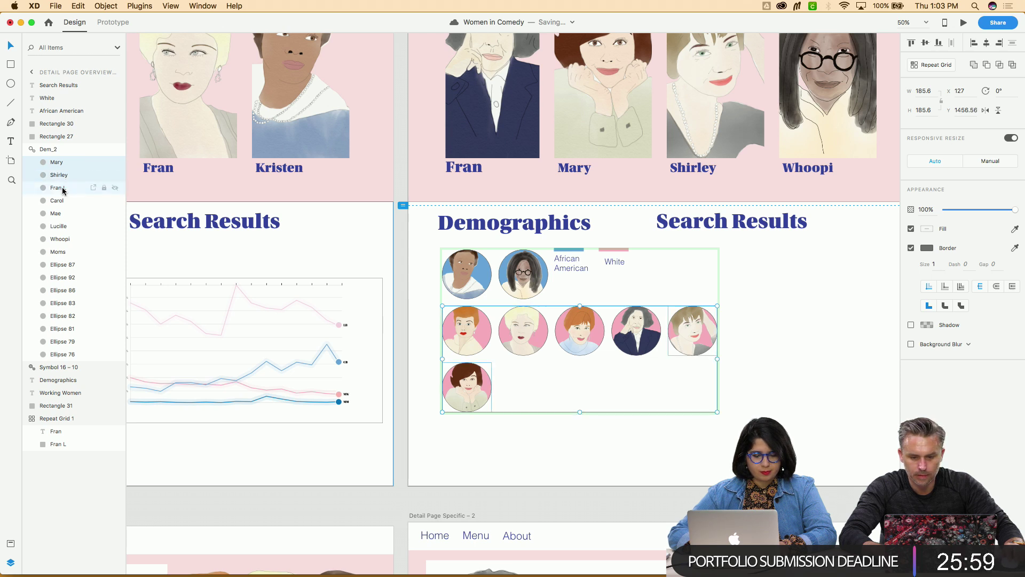
pyautogui.keyDown('shift'); pyautogui.click(63, 188); pyautogui.keyUp('shift')
pyautogui.keyDown('shift'); pyautogui.click(56, 200); pyautogui.keyUp('shift')
pyautogui.keyDown('shift'); pyautogui.click(56, 213); pyautogui.keyUp('shift')
pyautogui.keyDown('shift'); pyautogui.click(58, 225); pyautogui.keyUp('shift')
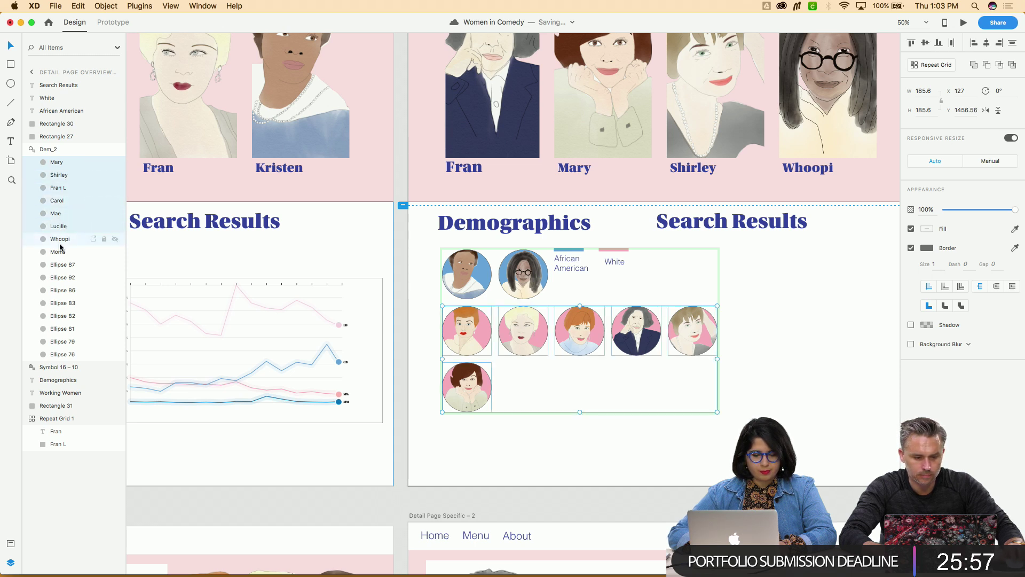
pyautogui.keyDown('shift'); pyautogui.click(59, 239); pyautogui.keyUp('shift')
pyautogui.keyDown('shift'); pyautogui.click(58, 252); pyautogui.keyUp('shift')
pyautogui.keyDown('shift'); pyautogui.click(60, 264); pyautogui.keyUp('shift')
pyautogui.keyDown('shift'); pyautogui.click(60, 278); pyautogui.keyUp('shift')
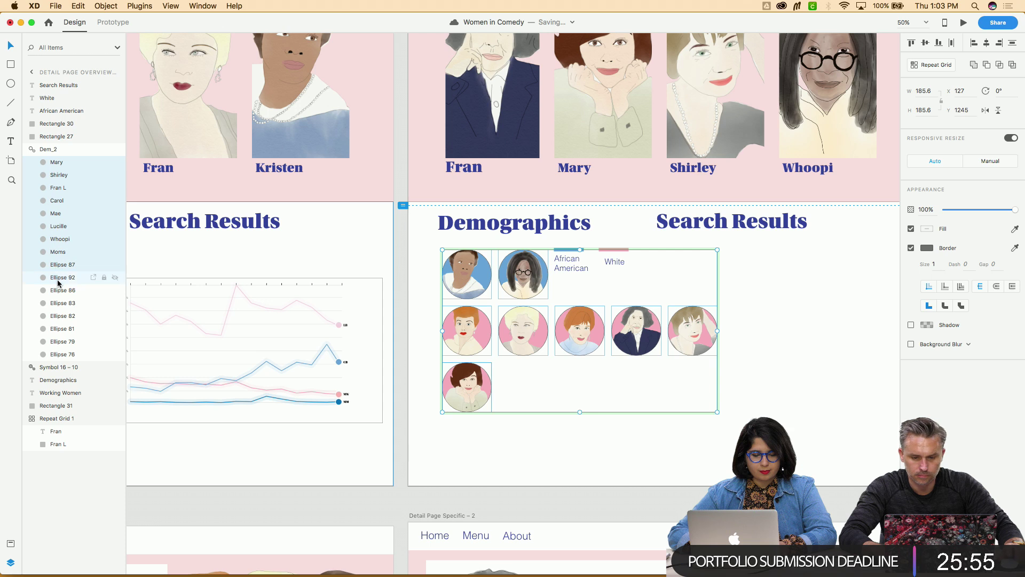
pyautogui.keyDown('shift'); pyautogui.click(59, 290); pyautogui.keyUp('shift')
pyautogui.keyDown('shift'); pyautogui.click(59, 303); pyautogui.keyUp('shift')
pyautogui.keyDown('shift'); pyautogui.click(60, 316); pyautogui.keyUp('shift')
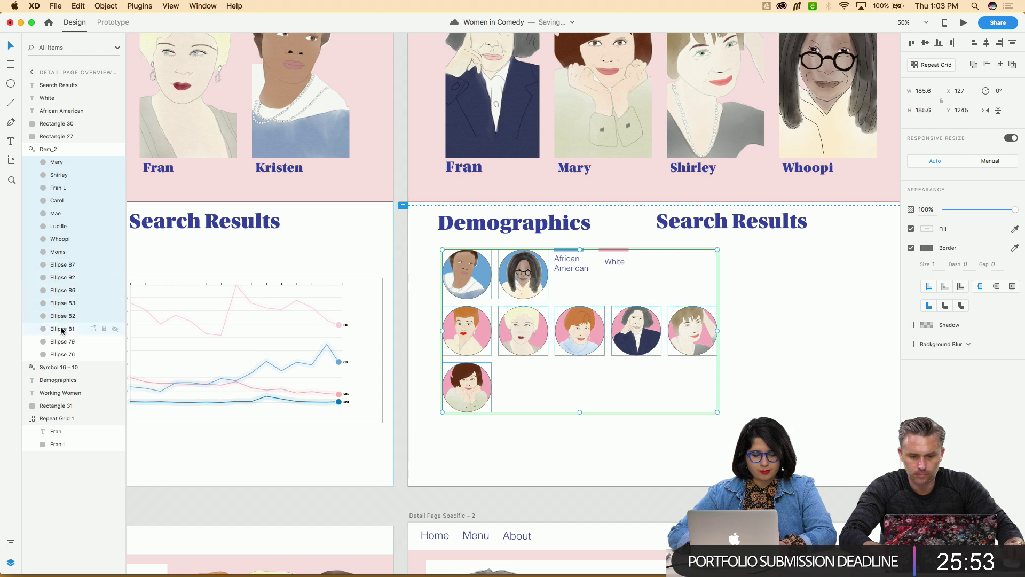
pyautogui.keyDown('shift'); pyautogui.click(60, 328); pyautogui.keyUp('shift')
pyautogui.keyDown('shift'); pyautogui.click(62, 344); pyautogui.keyUp('shift')
pyautogui.keyDown('shift'); pyautogui.click(60, 354); pyautogui.keyUp('shift')
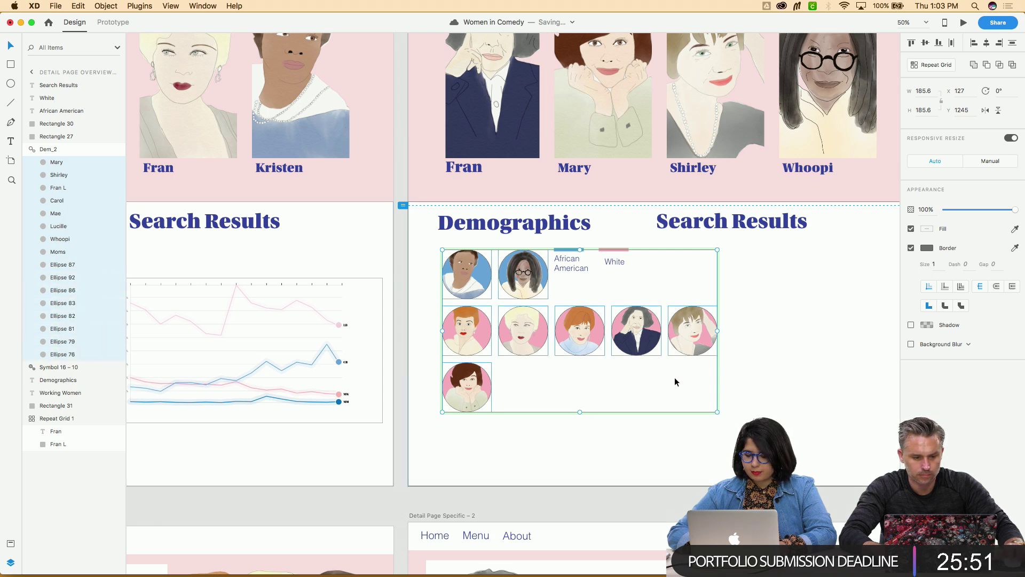
pyautogui.moveTo(716, 413); pyautogui.dragTo(638, 375)
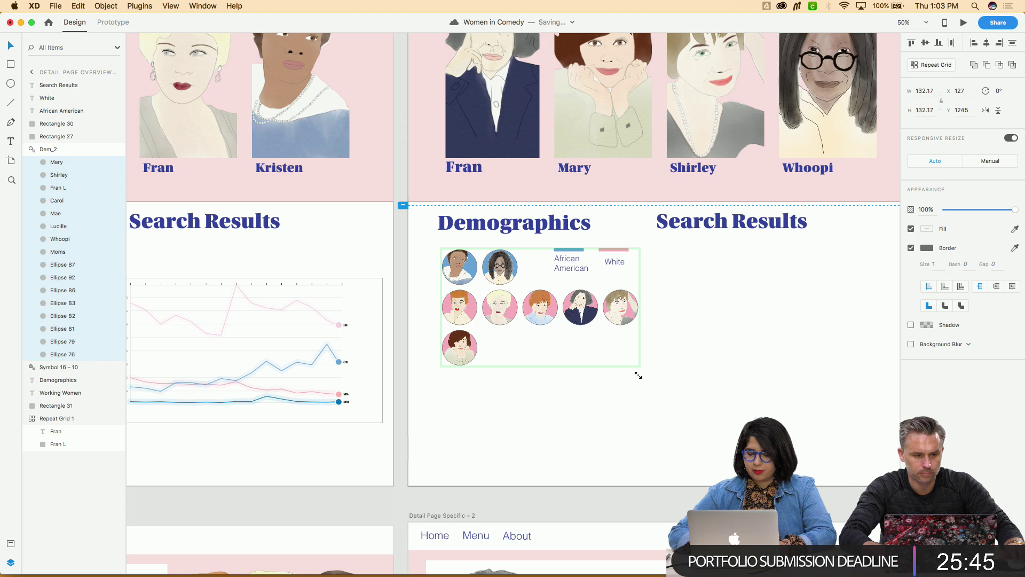
pyautogui.click(606, 424)
# Select all four portraits and their ellipses in the Dem_1 group on Detail Page Overview – 2 and scale them down proportionally
pyautogui.hscroll(-6, 605, 426)
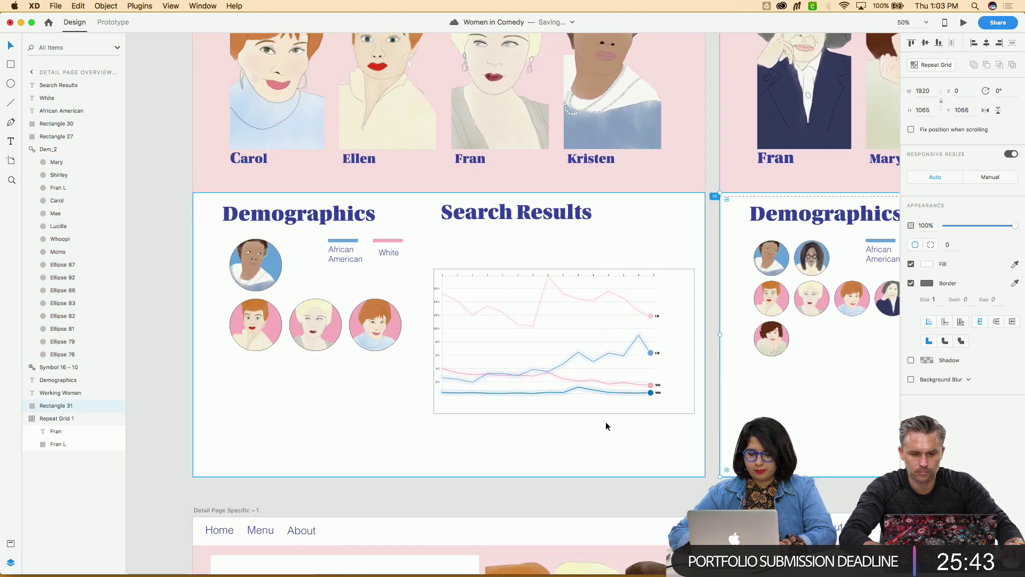
pyautogui.click(249, 267)
pyautogui.doubleClick(250, 268)
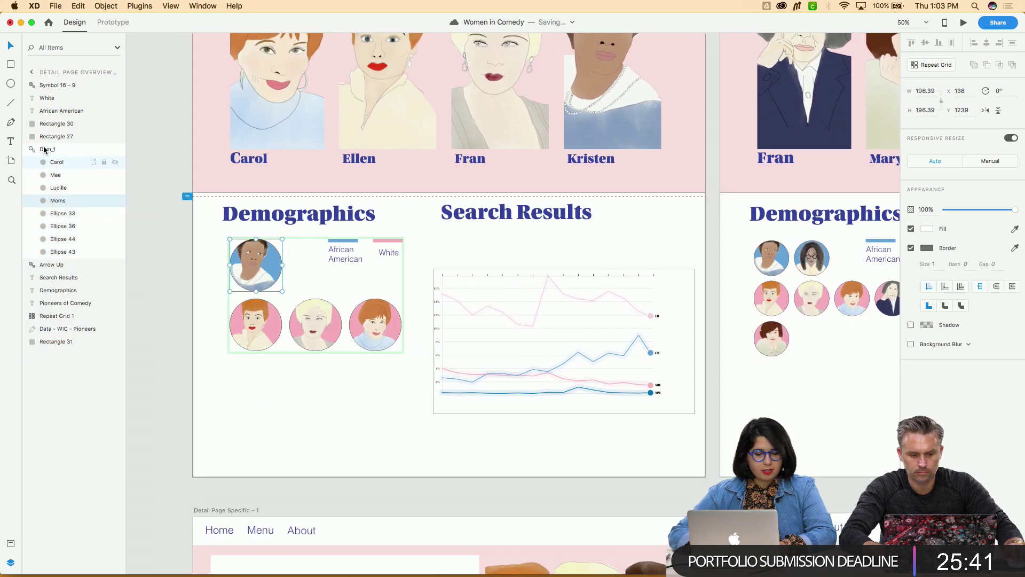
pyautogui.keyDown('shift'); pyautogui.click(49, 162); pyautogui.keyUp('shift')
pyautogui.keyDown('shift'); pyautogui.click(56, 213); pyautogui.keyUp('shift')
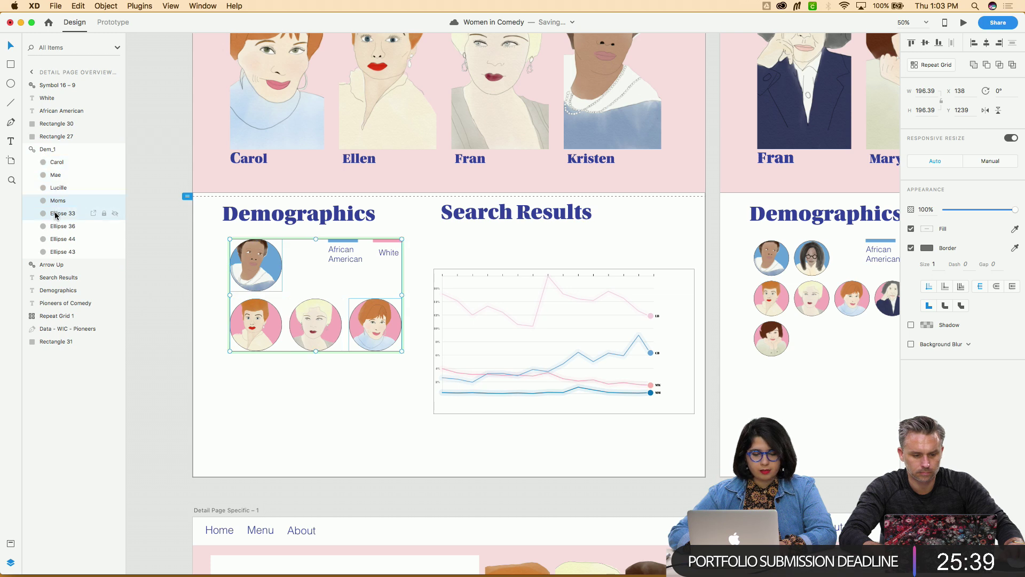
pyautogui.keyDown('shift'); pyautogui.click(59, 227); pyautogui.keyUp('shift')
pyautogui.keyDown('shift'); pyautogui.click(60, 176); pyautogui.keyUp('shift')
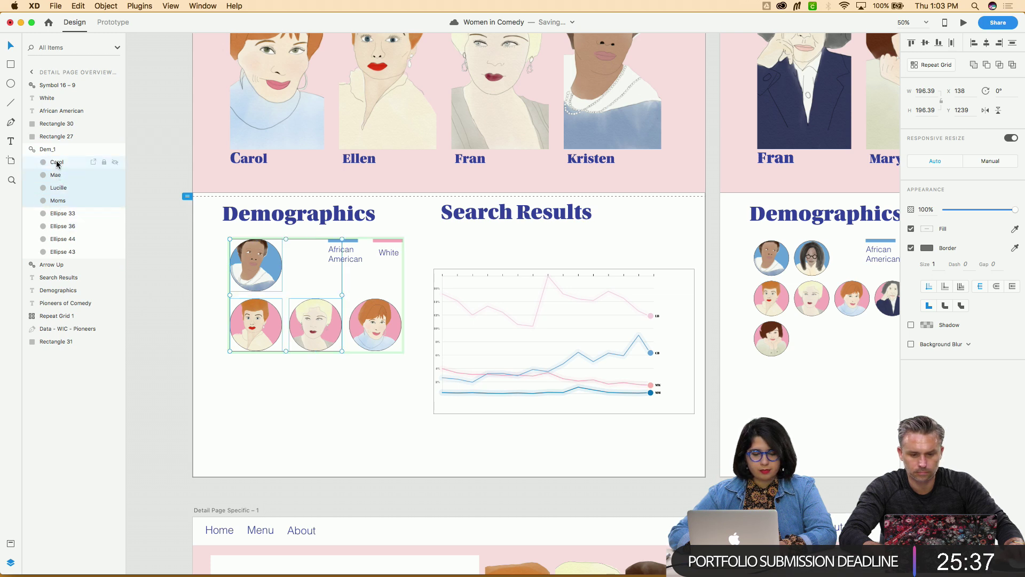
pyautogui.click(50, 163)
pyautogui.keyDown('shift'); pyautogui.click(58, 201); pyautogui.keyUp('shift')
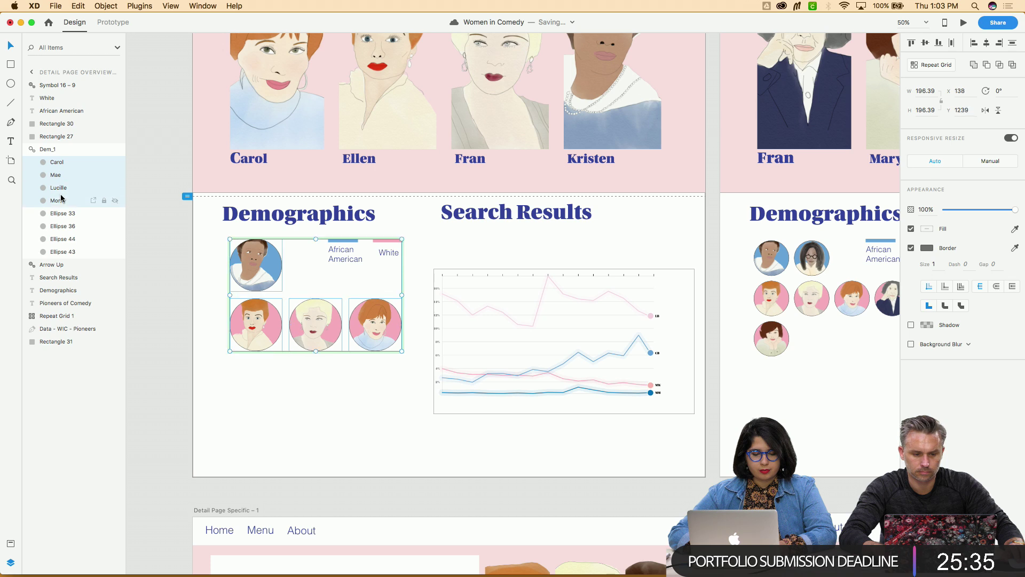
pyautogui.keyDown('shift'); pyautogui.click(64, 226); pyautogui.keyUp('shift')
pyautogui.keyDown('shift'); pyautogui.click(65, 240); pyautogui.keyUp('shift')
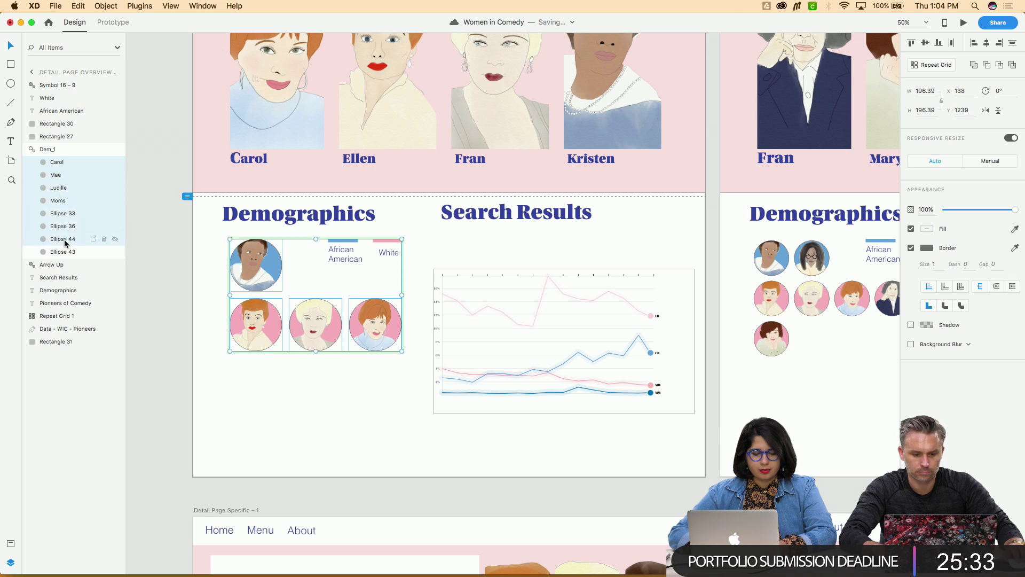
pyautogui.keyDown('shift'); pyautogui.click(65, 252); pyautogui.keyUp('shift')
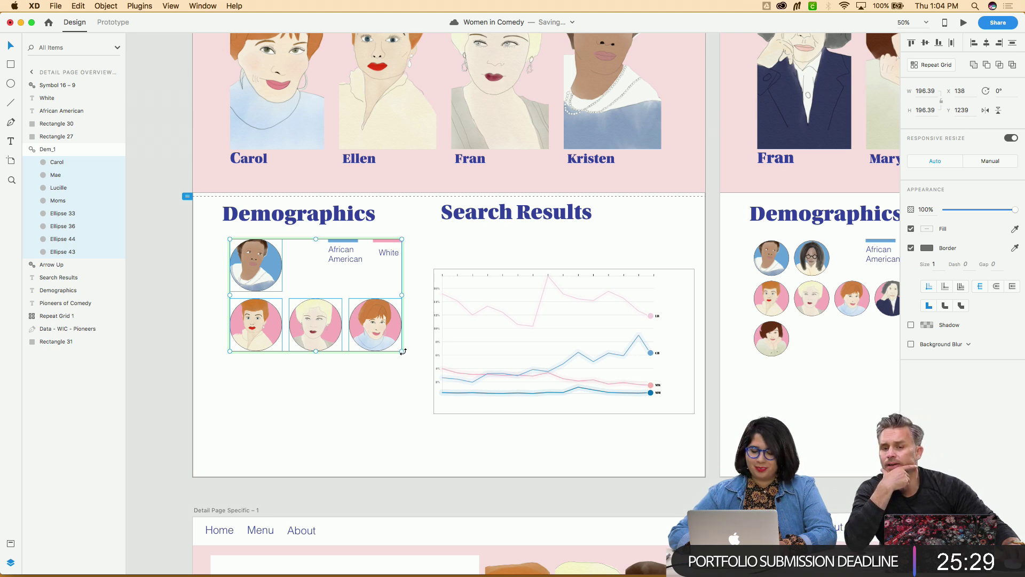
pyautogui.moveTo(403, 351); pyautogui.dragTo(355, 329)
pyautogui.click(360, 372)
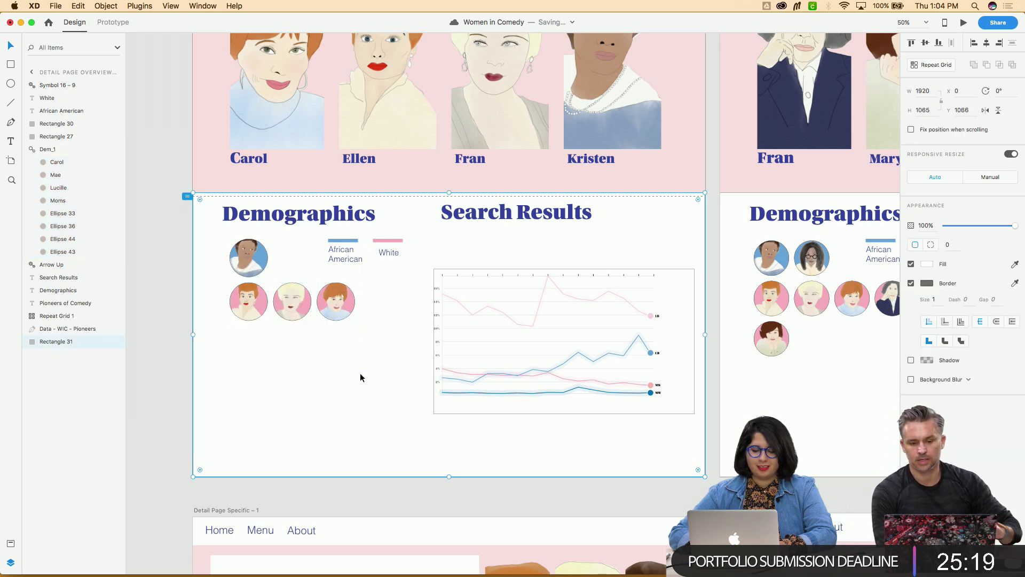
# Switch to the Charts folder in Finder and select Data - WIC - Career Women.png
pyautogui.hscroll(5, 360, 373)
pyautogui.hscroll(2, 361, 374)
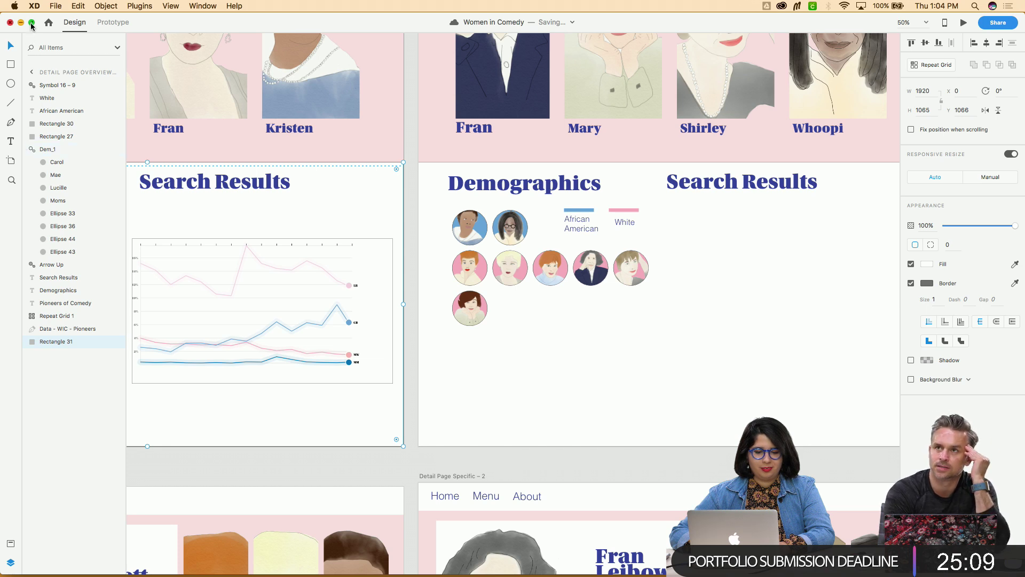
pyautogui.click(434, 564)
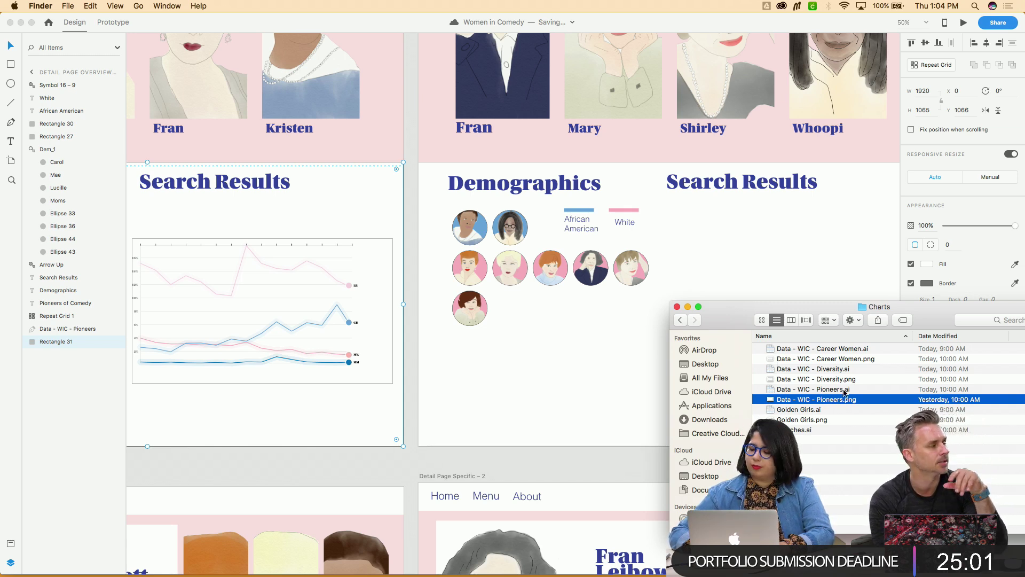
pyautogui.click(845, 359)
pyautogui.click(816, 419)
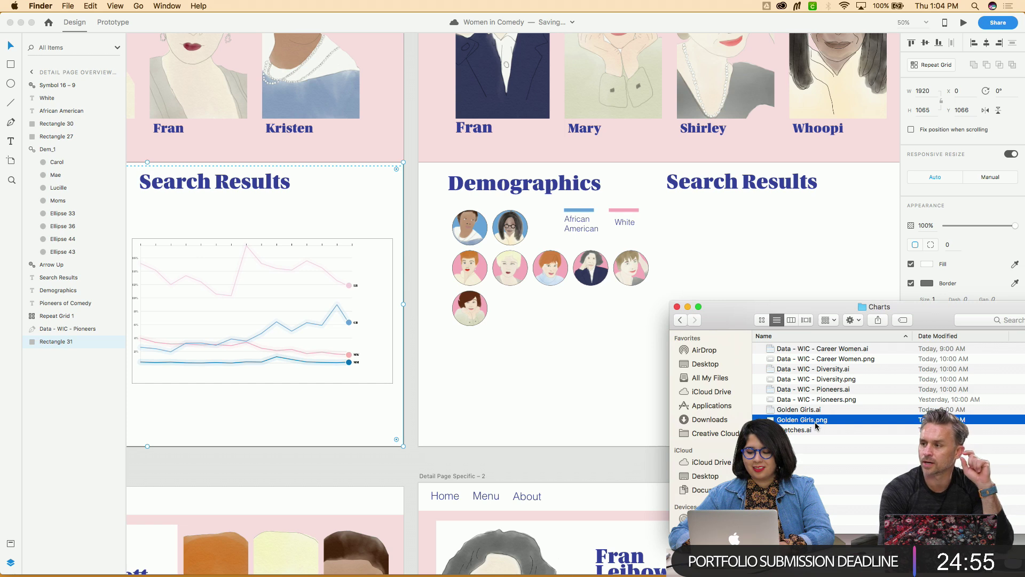
pyautogui.click(842, 368)
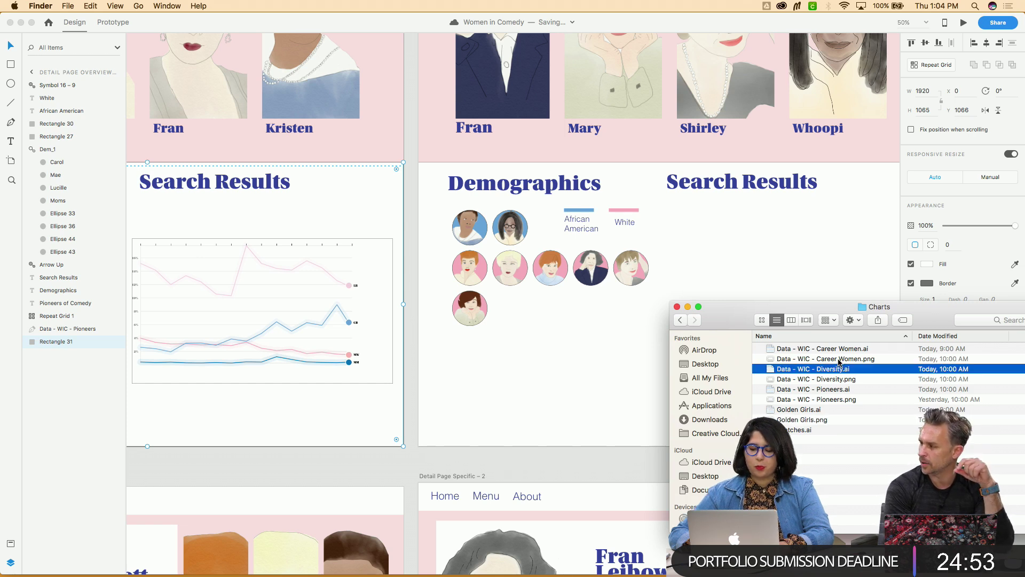
pyautogui.click(839, 361)
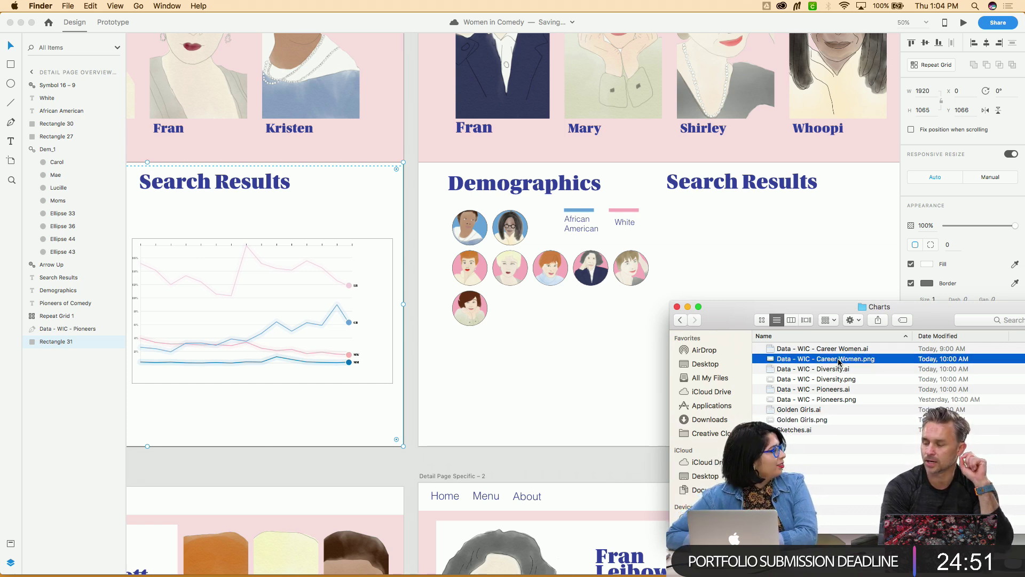
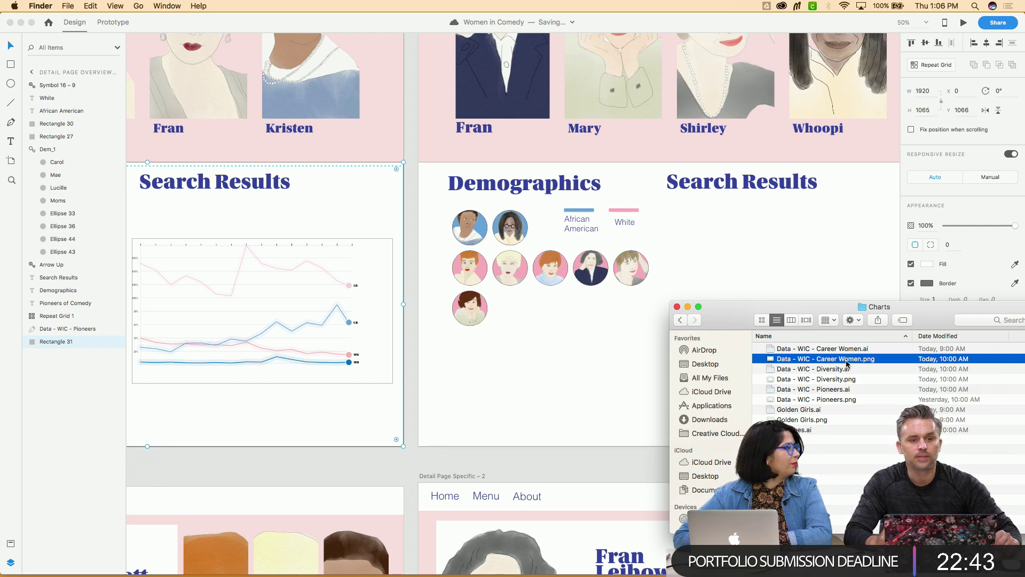
# Try placing the Career Women chart on Detail Page Overview – 3 and shrinking it, and undo both changes
pyautogui.moveTo(847, 364); pyautogui.dragTo(807, 270)
pyautogui.click(698, 283)
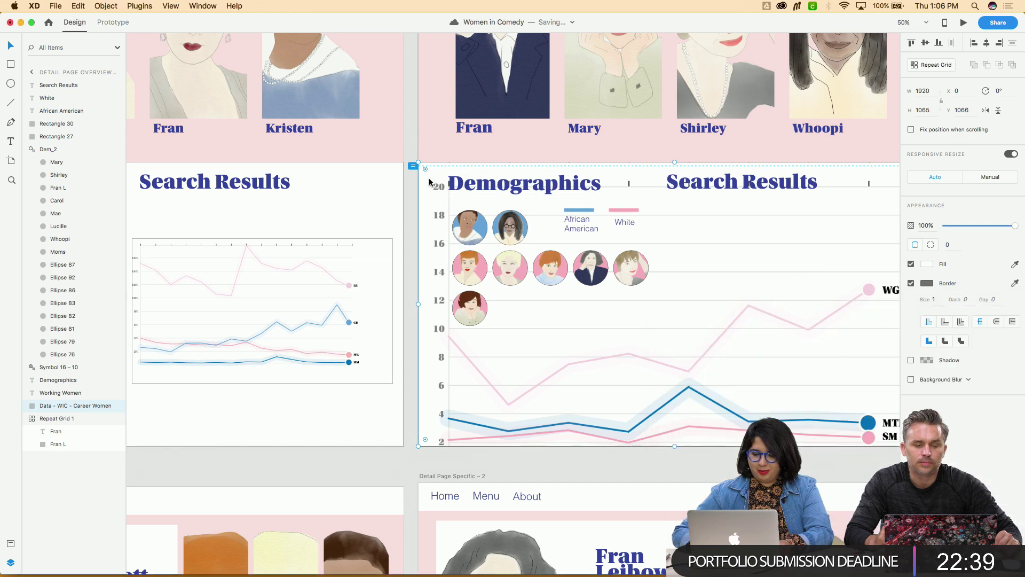
pyautogui.moveTo(418, 162); pyautogui.dragTo(656, 267)
pyautogui.press('super+z')
pyautogui.press('super+z')
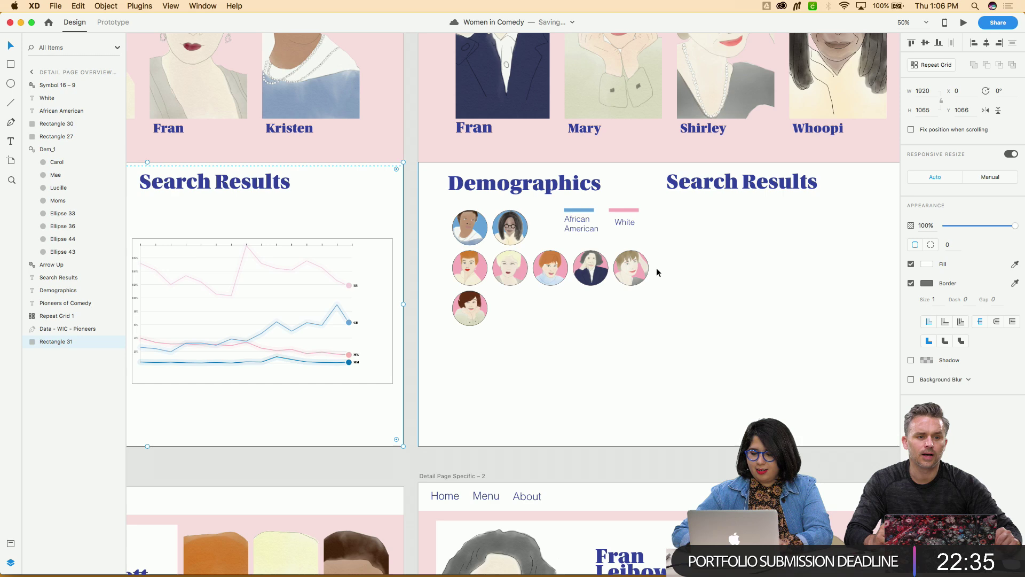
# Bring Data - WIC - Career Women.png from the Charts folder in Finder onto the white lower rectangle of Detail Page Overview – 3
pyautogui.click(594, 453)
pyautogui.click(427, 565)
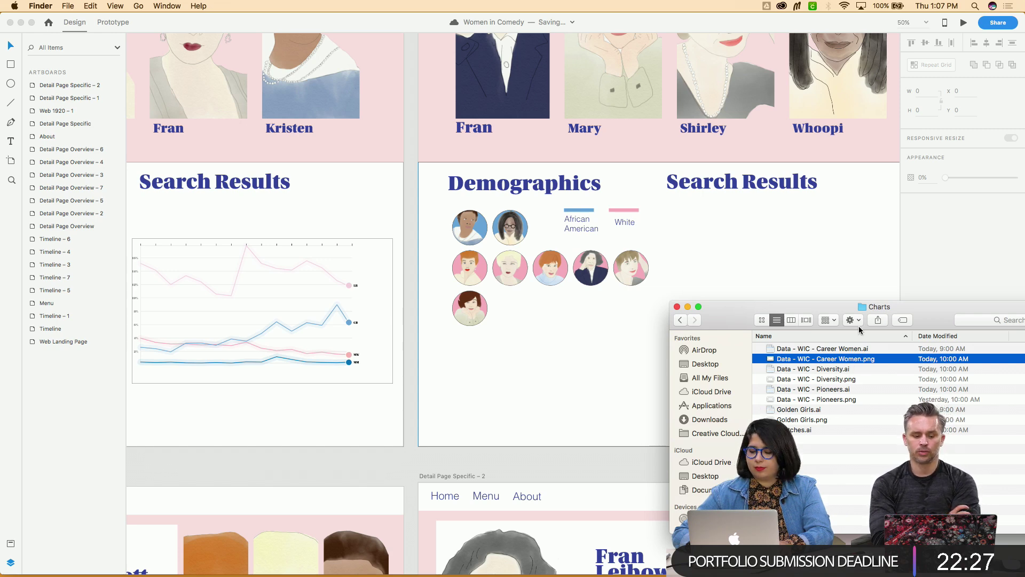
pyautogui.moveTo(903, 305); pyautogui.dragTo(484, 282)
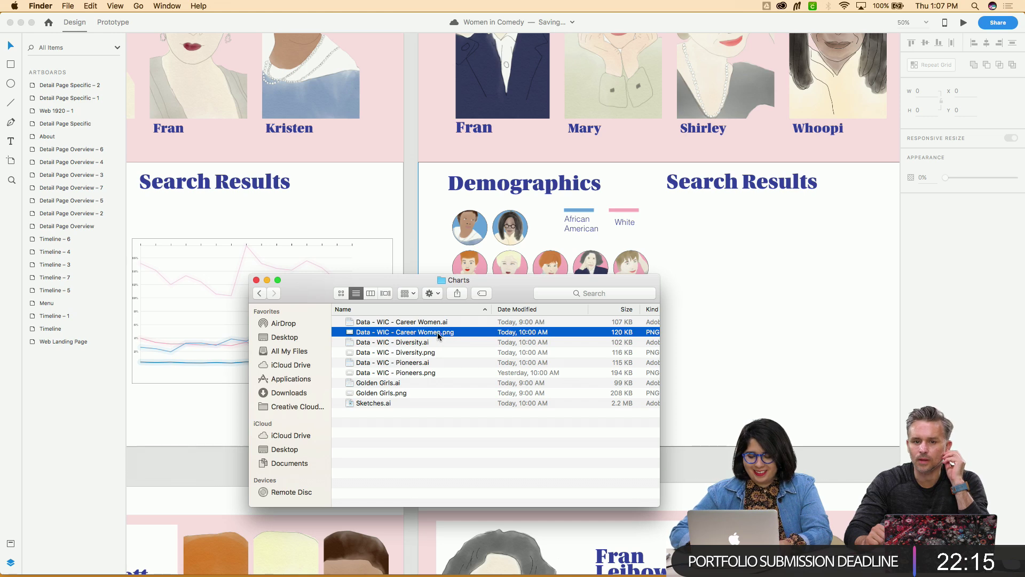
pyautogui.moveTo(437, 332); pyautogui.dragTo(764, 360)
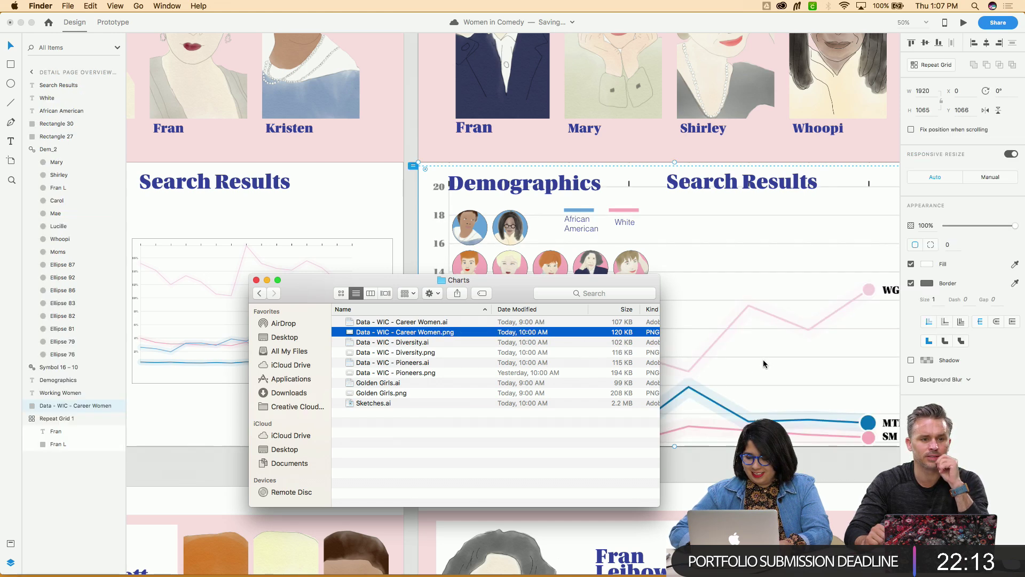
pyautogui.click(764, 360)
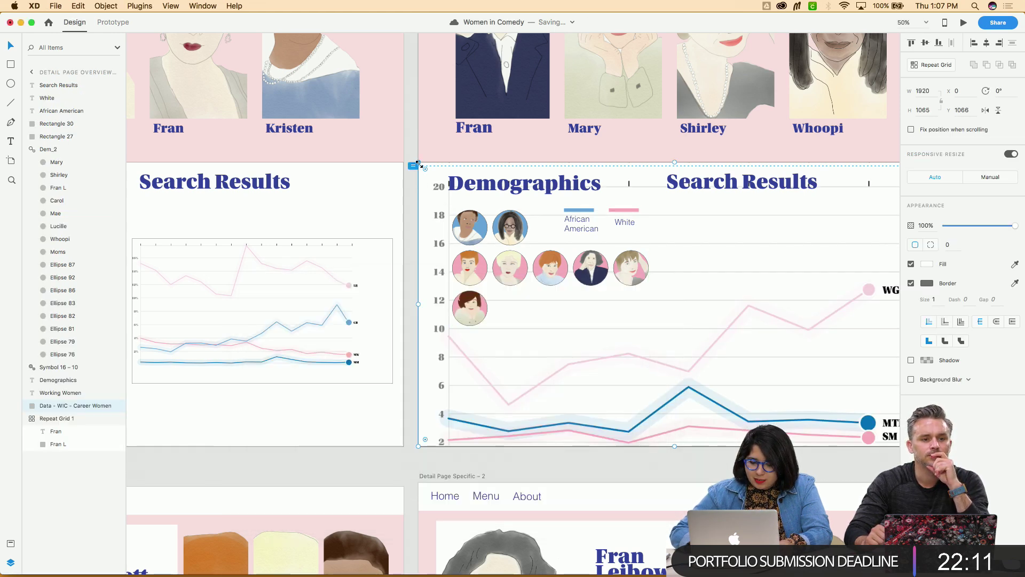
# Scale the Career Women chart to 966 × 536 and position it below the Search Results heading at X 917, Y 1252
pyautogui.moveTo(418, 163); pyautogui.dragTo(687, 311)
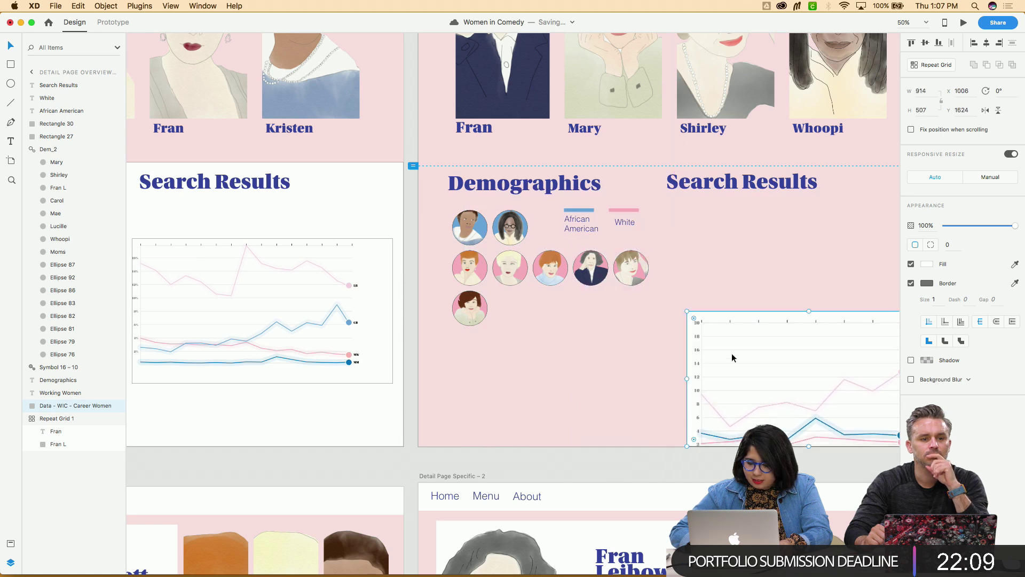
pyautogui.moveTo(732, 353); pyautogui.dragTo(719, 262)
pyautogui.hscroll(3, 719, 261)
pyautogui.press('super+equal')
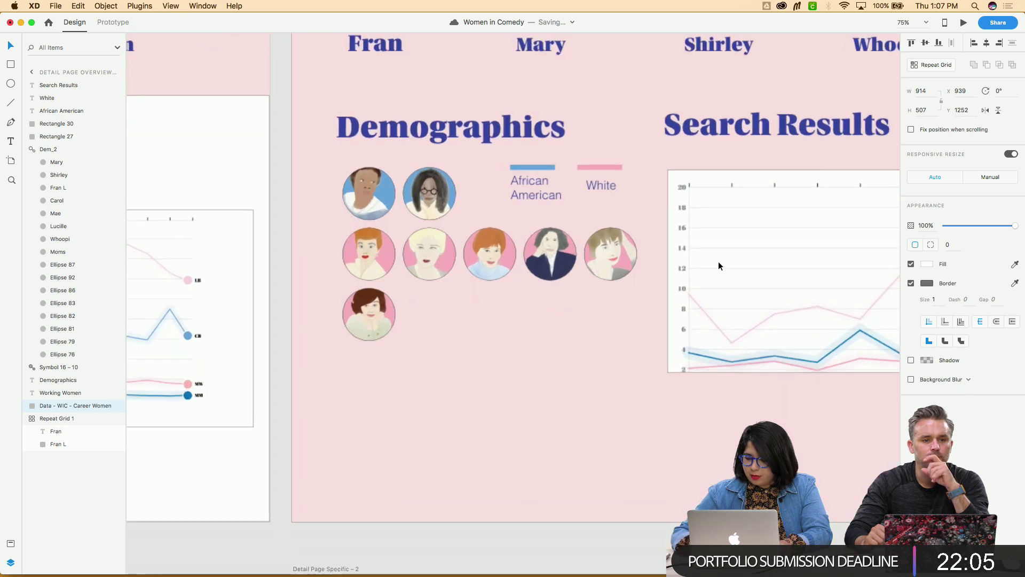
pyautogui.hscroll(5, 719, 261)
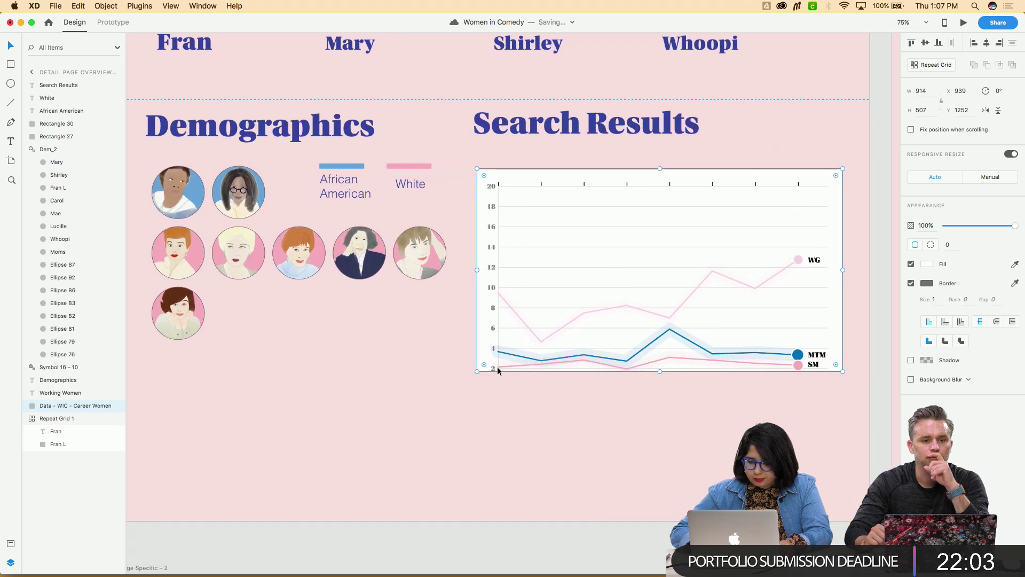
pyautogui.moveTo(477, 371); pyautogui.dragTo(467, 415)
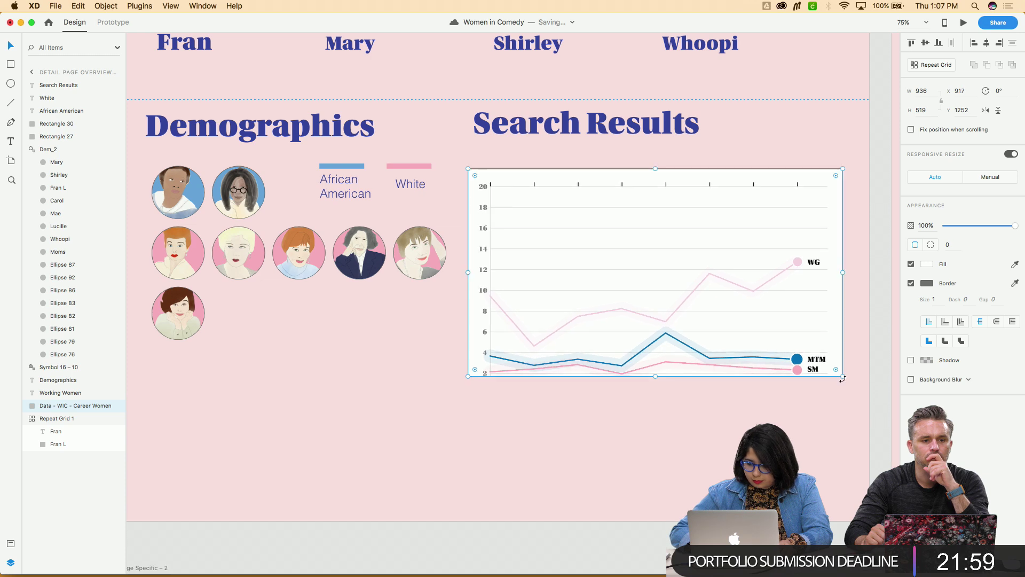
pyautogui.moveTo(844, 375); pyautogui.dragTo(854, 399)
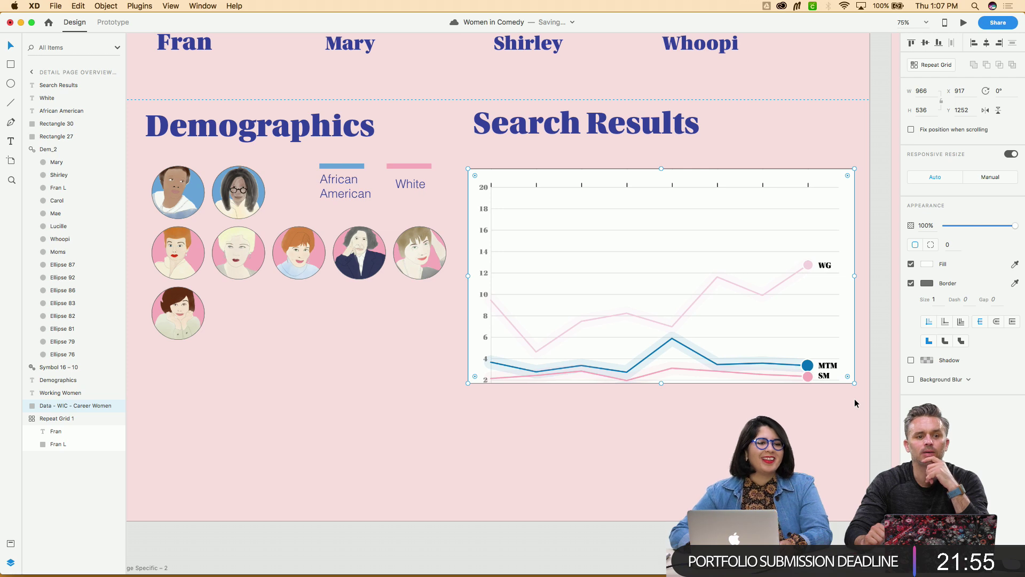
pyautogui.click(785, 454)
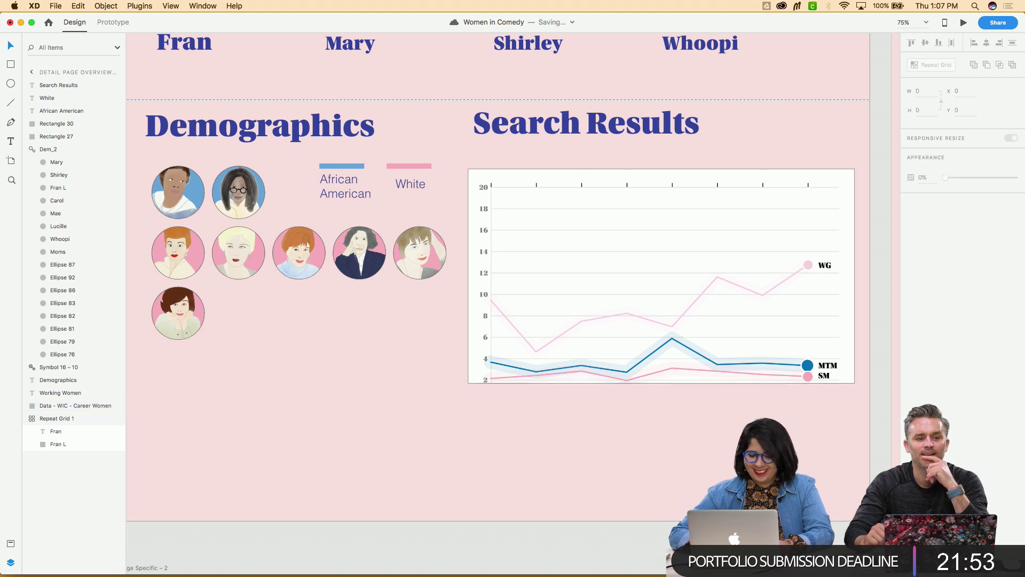
pyautogui.hscroll(-3, 681, 474)
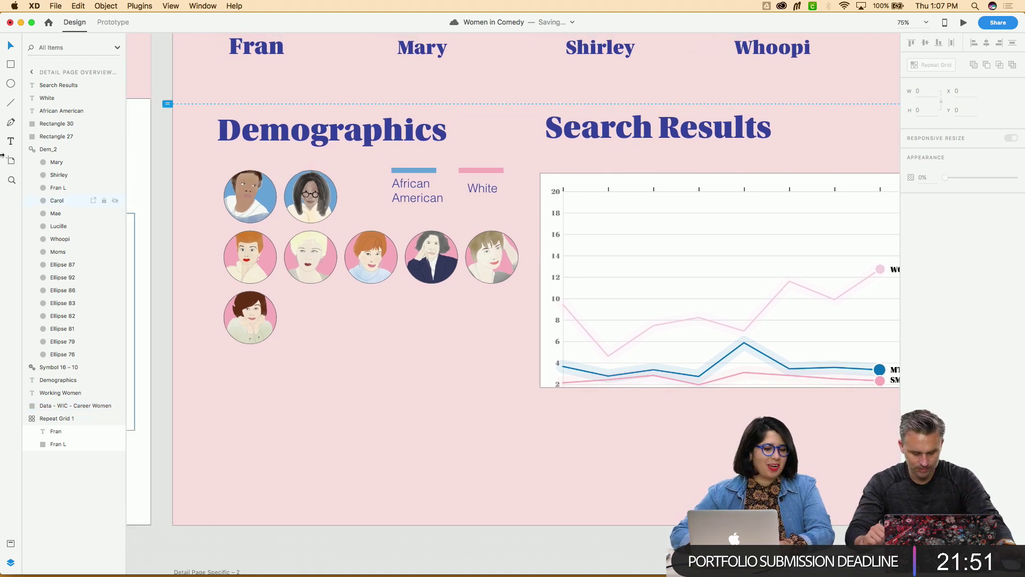
# Draw a white rectangle about 1873 × 1004 over the Demographics and Search Results area of Detail Page Overview – 3
pyautogui.click(10, 64)
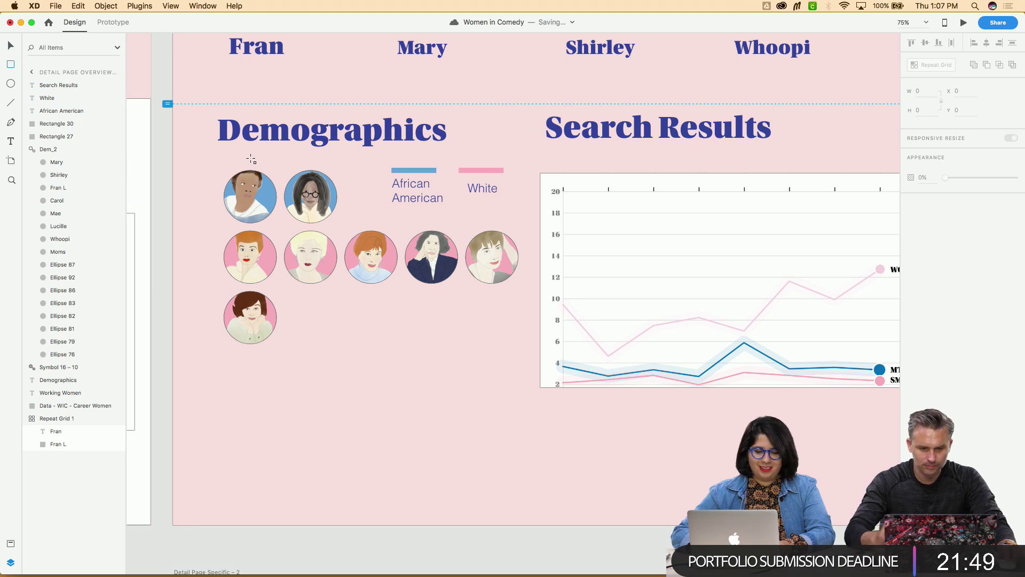
pyautogui.moveTo(299, 104); pyautogui.dragTo(341, 191)
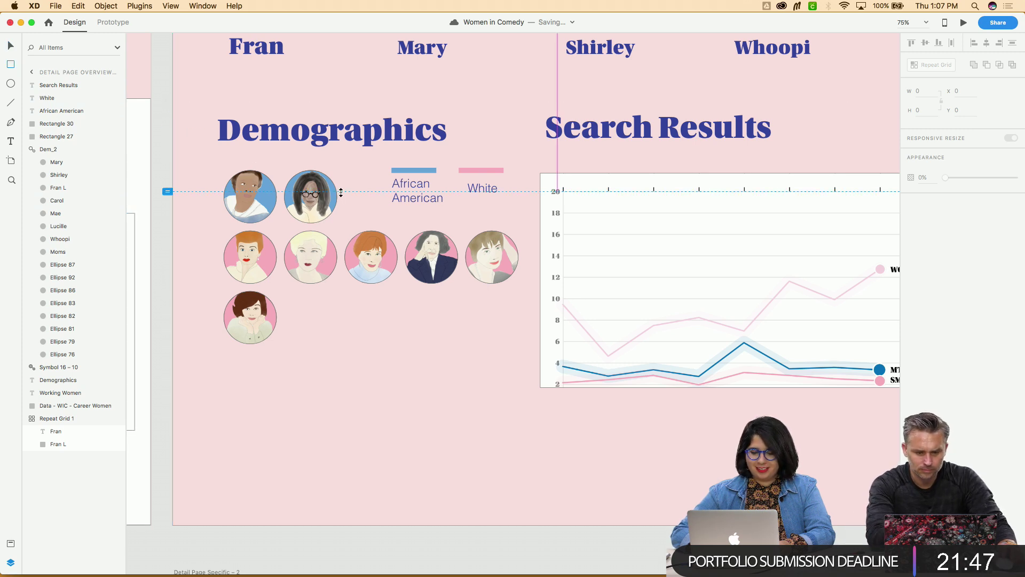
pyautogui.press('super+z')
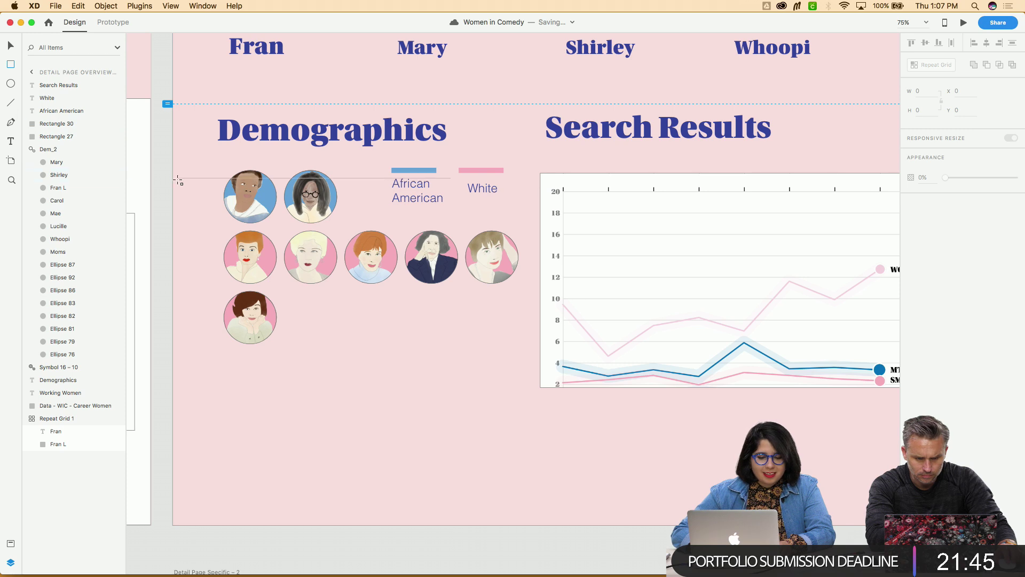
pyautogui.moveTo(167, 123); pyautogui.dragTo(452, 251)
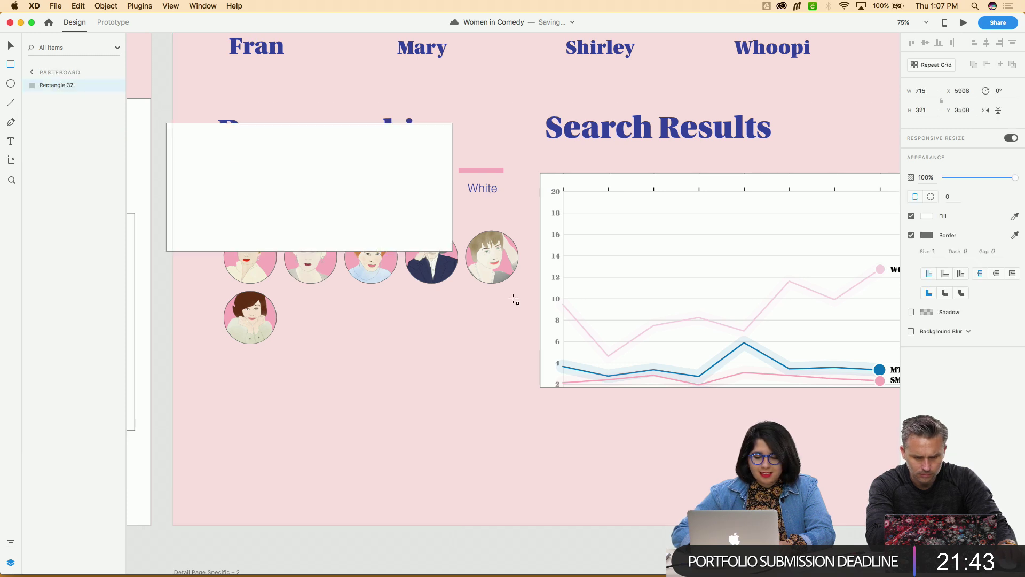
pyautogui.moveTo(513, 300)
pyautogui.mouseDown()
pyautogui.moveTo(865, 522)
pyautogui.moveTo(916, 525)
pyautogui.mouseUp()
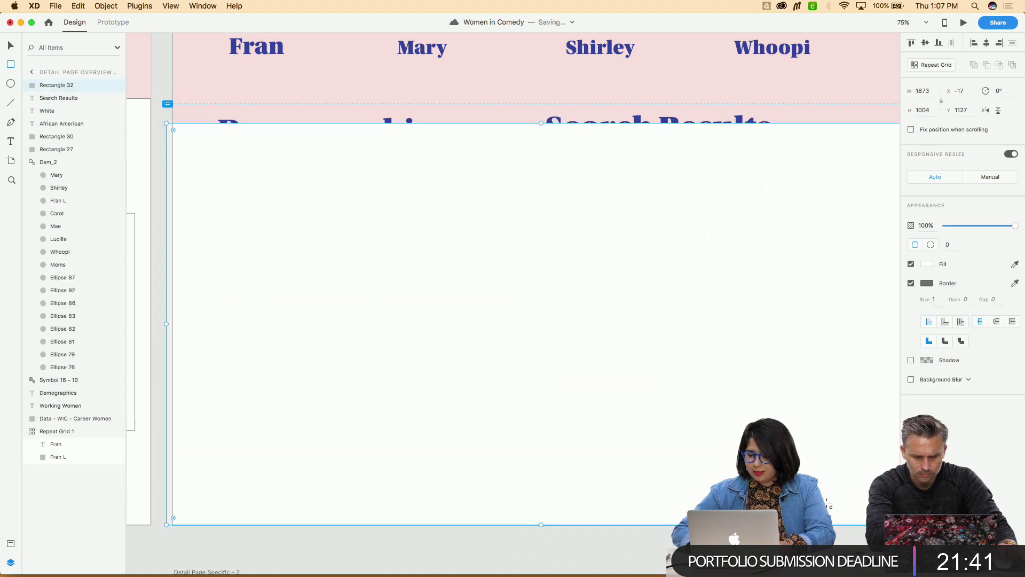
# Extend the white rectangle to 1943 × 1052, reaching the artboard's right edge and up to Y 1079
pyautogui.hscroll(5, 828, 504)
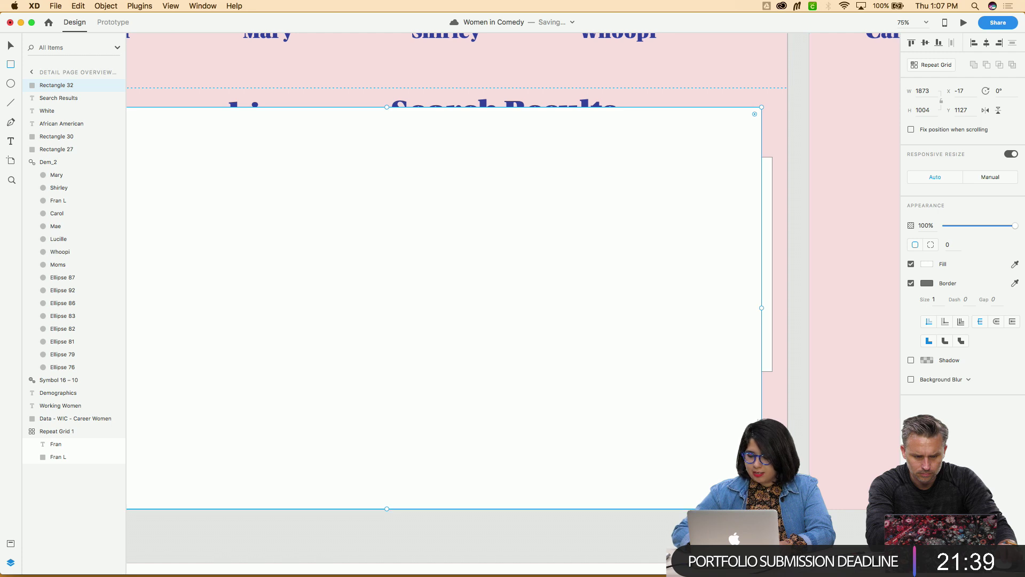
pyautogui.moveTo(761, 308); pyautogui.dragTo(790, 308)
pyautogui.hscroll(-3, 438, 173)
pyautogui.scroll(2, 438, 173)
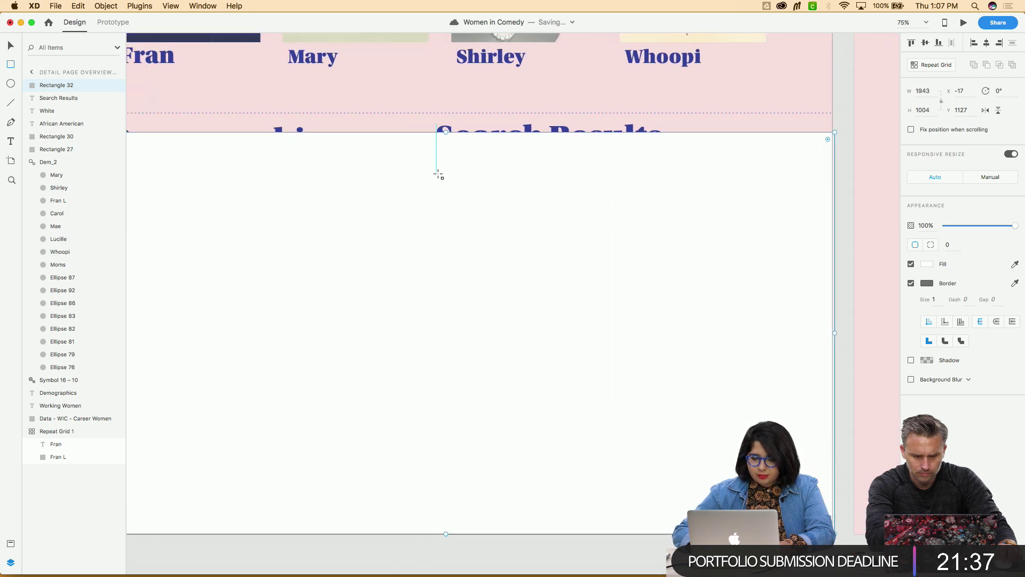
pyautogui.moveTo(445, 132); pyautogui.dragTo(445, 113)
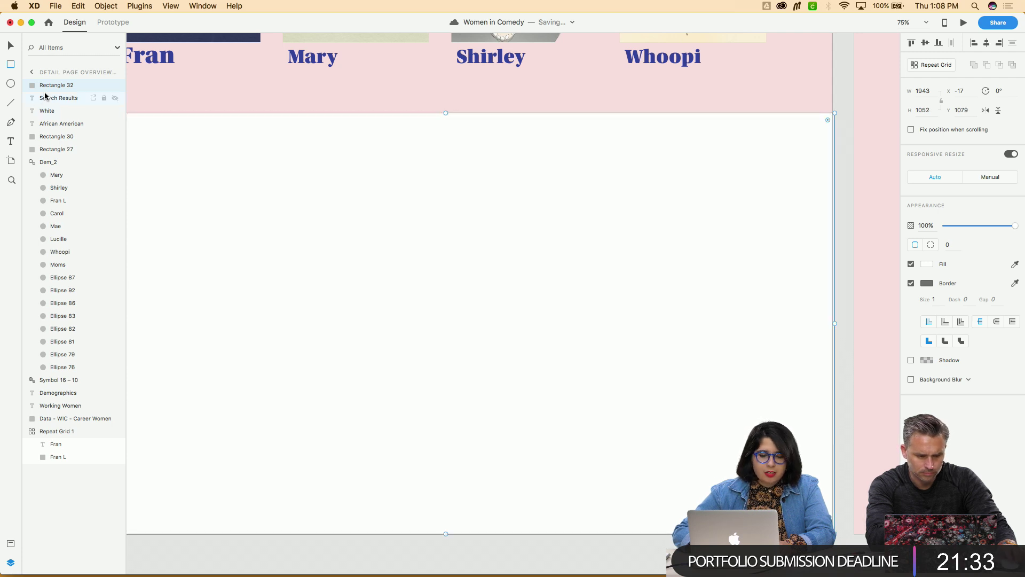
# Reorder the white rectangle in the layer stack so it lies beneath the headings, portraits and Career Women chart
pyautogui.moveTo(51, 86); pyautogui.dragTo(46, 417)
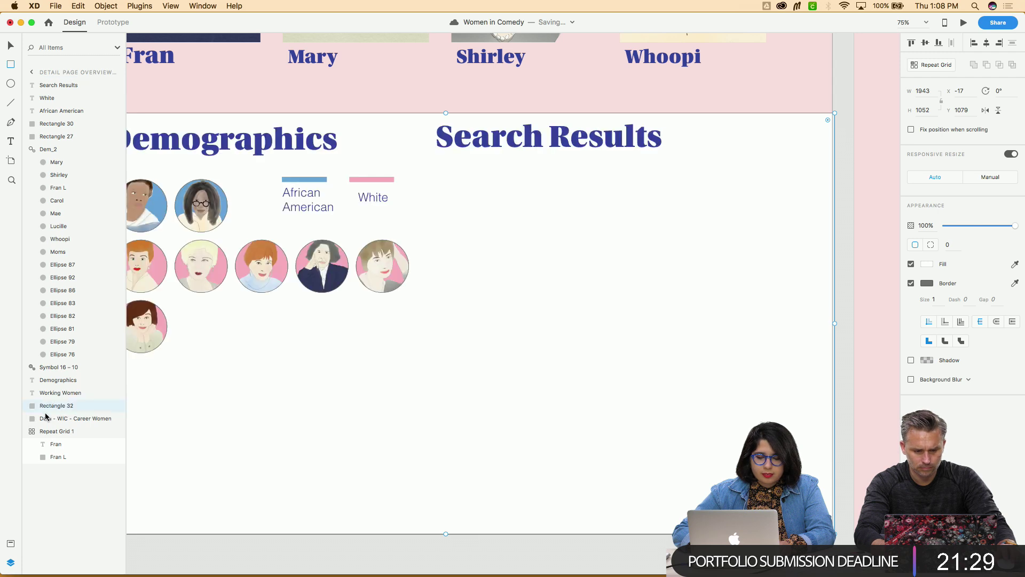
pyautogui.hscroll(-2, 130, 429)
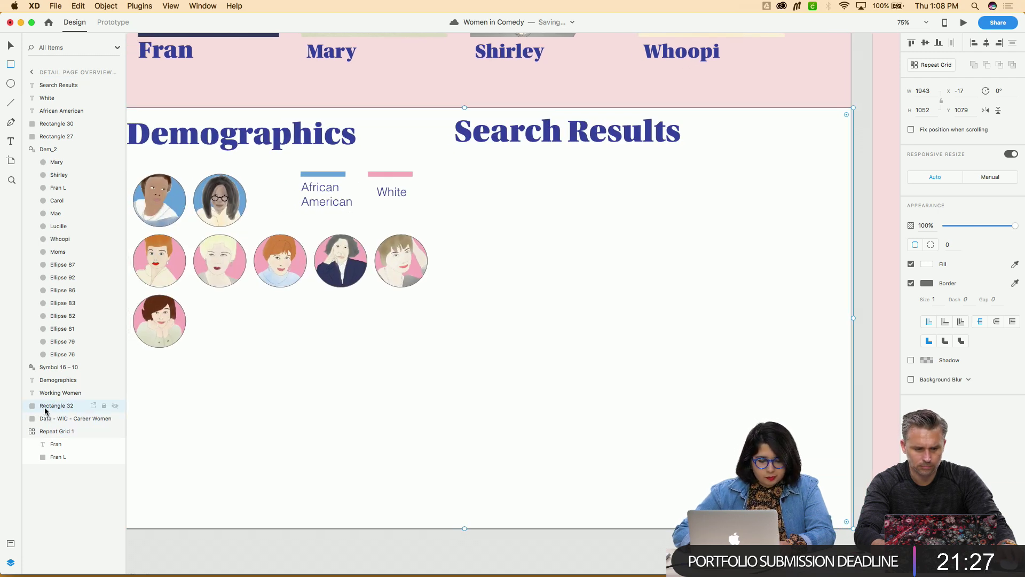
pyautogui.moveTo(46, 407); pyautogui.dragTo(45, 434)
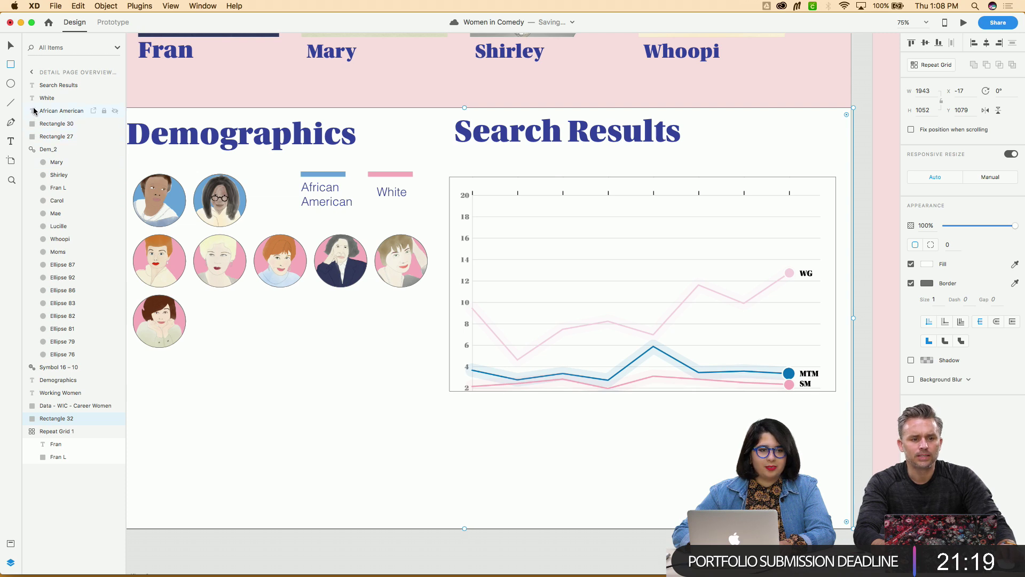
pyautogui.press('v')
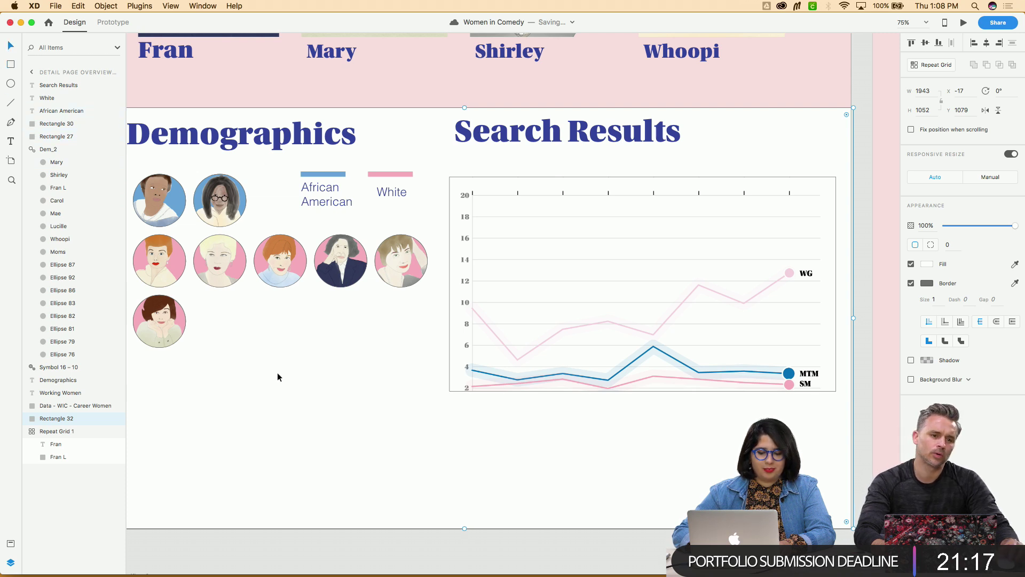
# Remove the border from the white background rectangle on Detail Page Overview – 3
pyautogui.click(290, 547)
pyautogui.hscroll(-1, 291, 547)
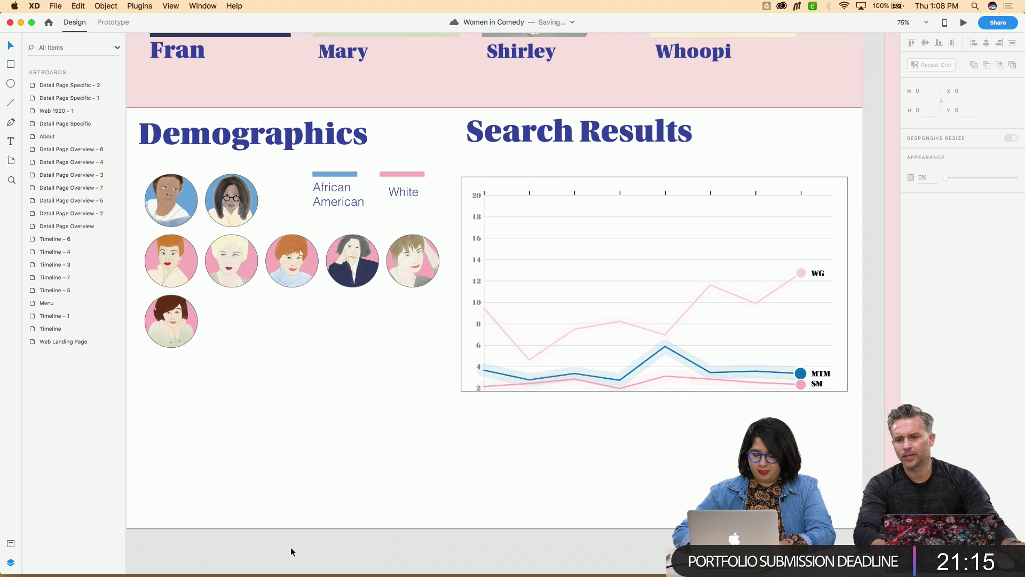
pyautogui.click(338, 480)
pyautogui.click(911, 283)
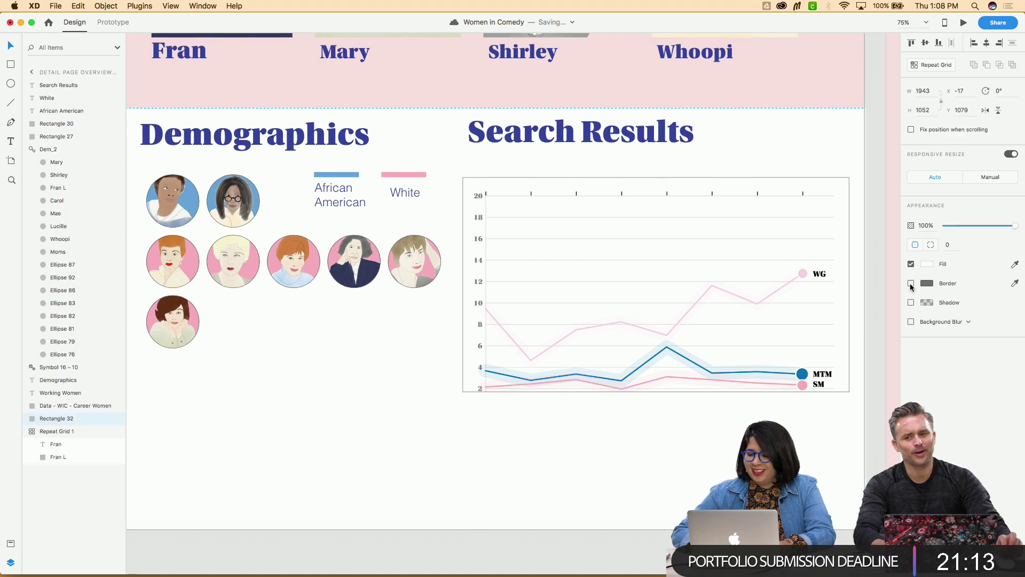
pyautogui.moveTo(865, 331); pyautogui.dragTo(864, 318)
pyautogui.click(877, 319)
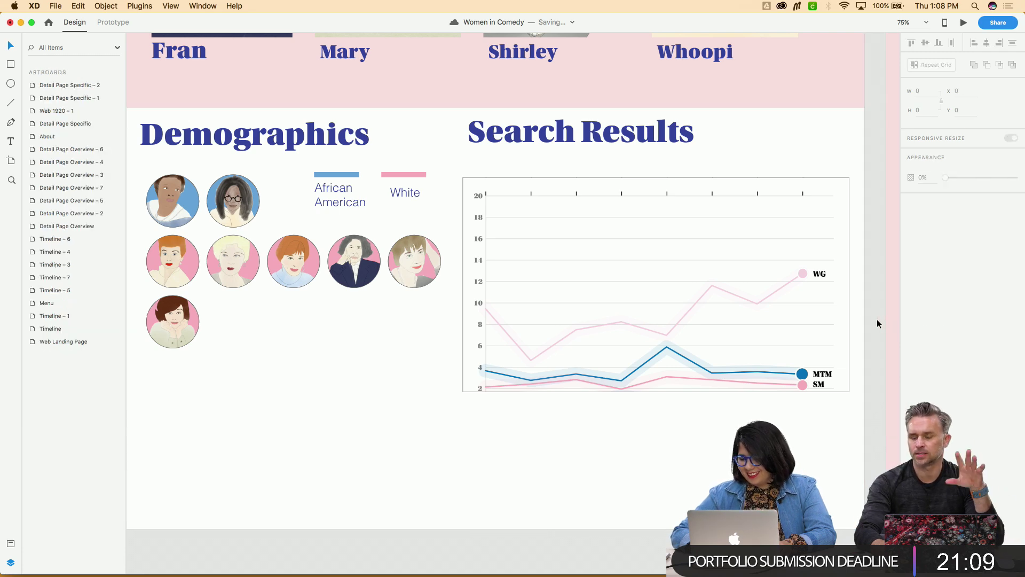
# Enlarge the Career Women chart to 981 × 544 and move it to X 918, Y 1314 on Detail Page Overview – 3
pyautogui.hscroll(-3, 807, 415)
pyautogui.scroll(1, 807, 415)
pyautogui.press('super+minus')
pyautogui.press('super+minus')
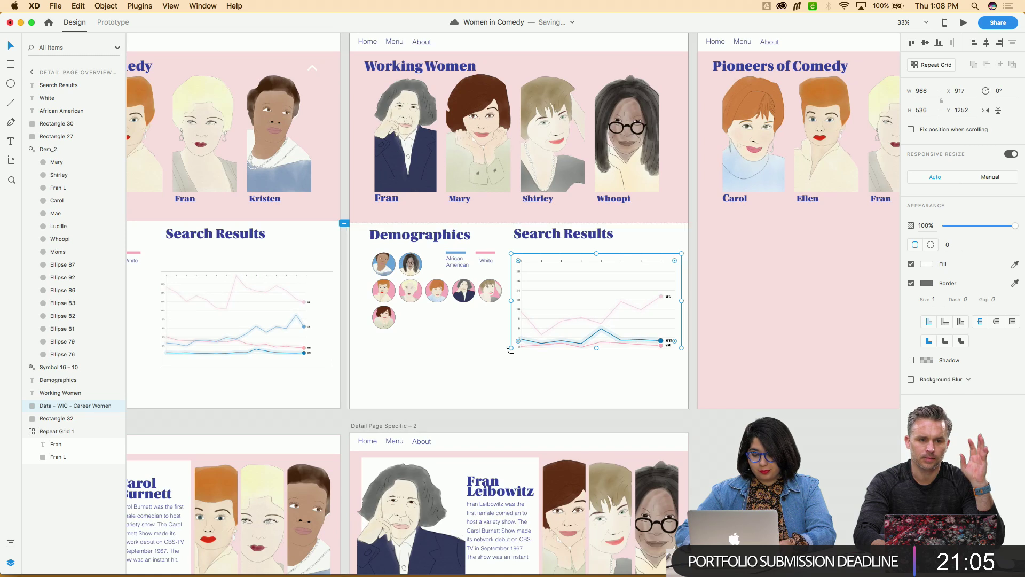
pyautogui.moveTo(510, 350); pyautogui.dragTo(508, 357)
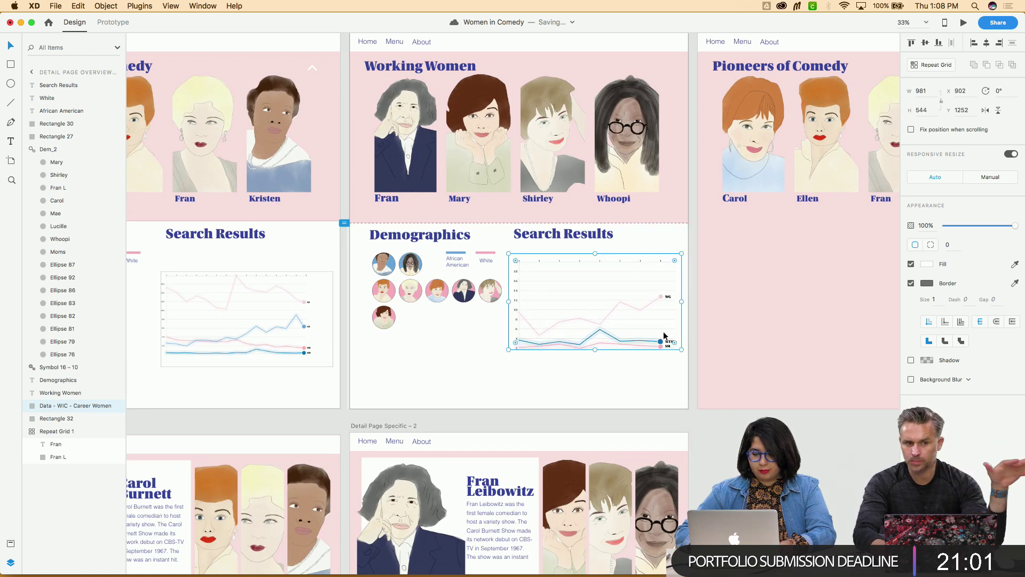
pyautogui.moveTo(664, 335); pyautogui.dragTo(667, 348)
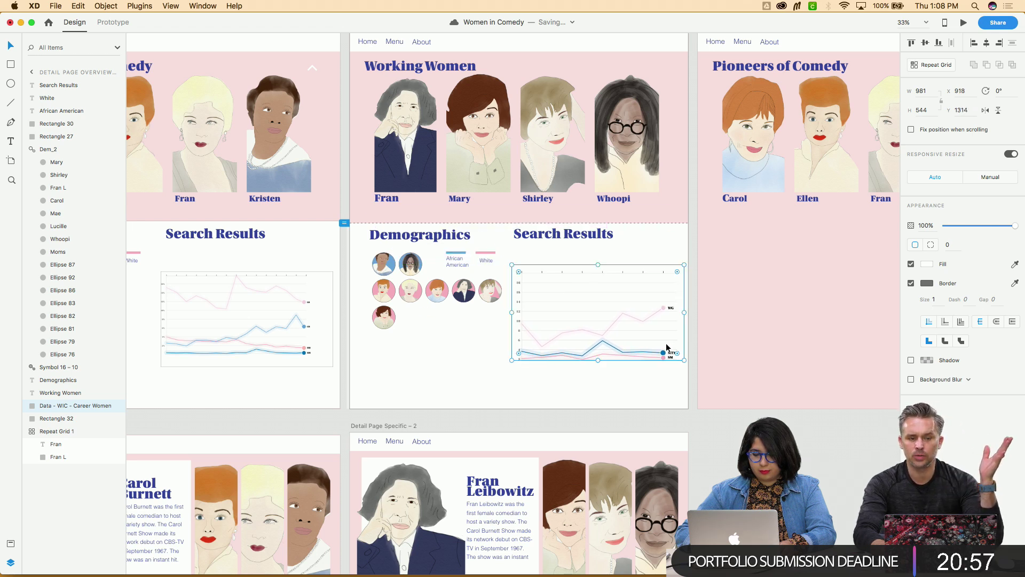
pyautogui.click(649, 417)
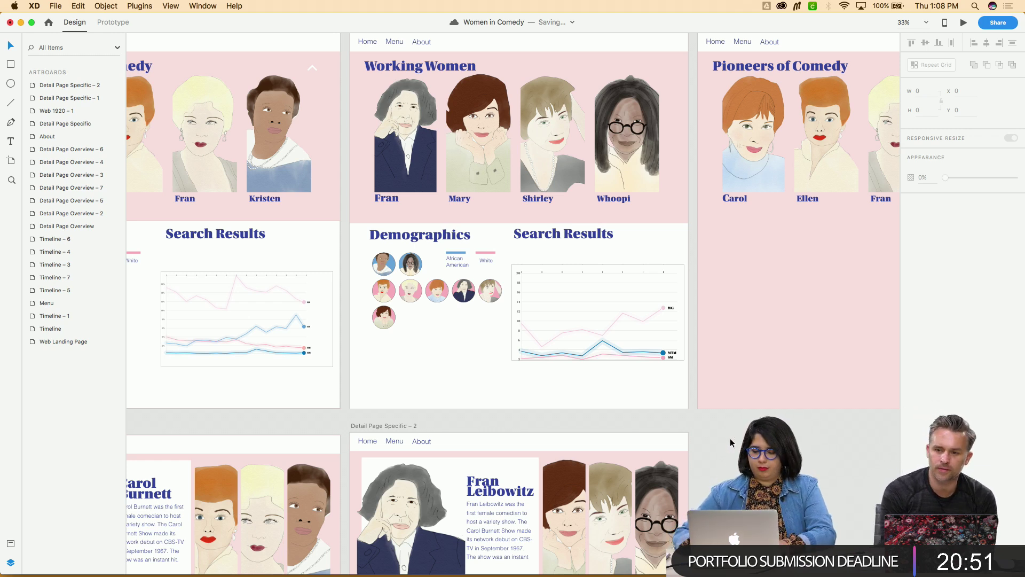
# Nudge the Pioneers chart on Detail Page Overview – 2 to X 906, Y 1352
pyautogui.click(322, 342)
pyautogui.moveTo(322, 342); pyautogui.dragTo(323, 342)
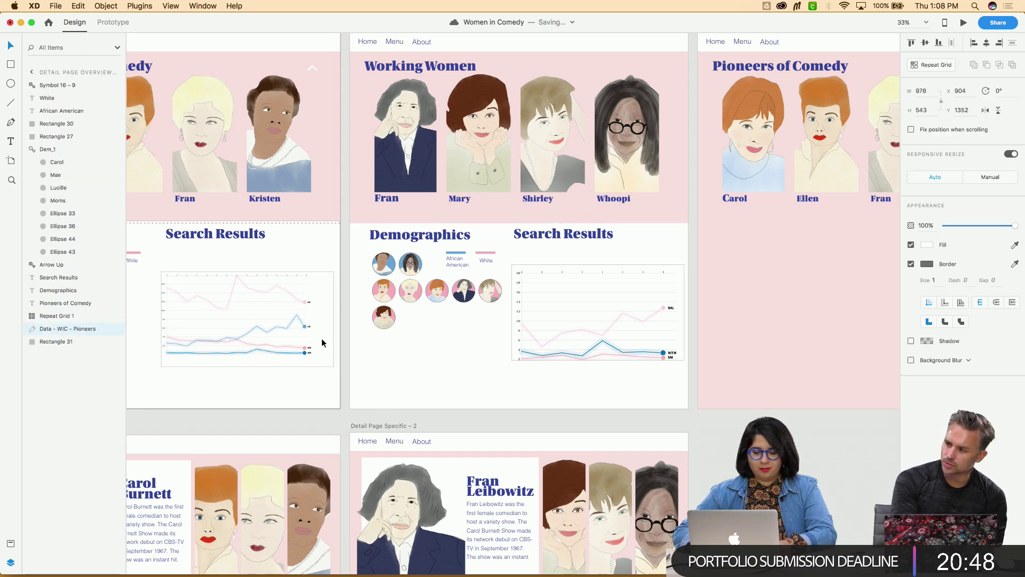
pyautogui.click(347, 396)
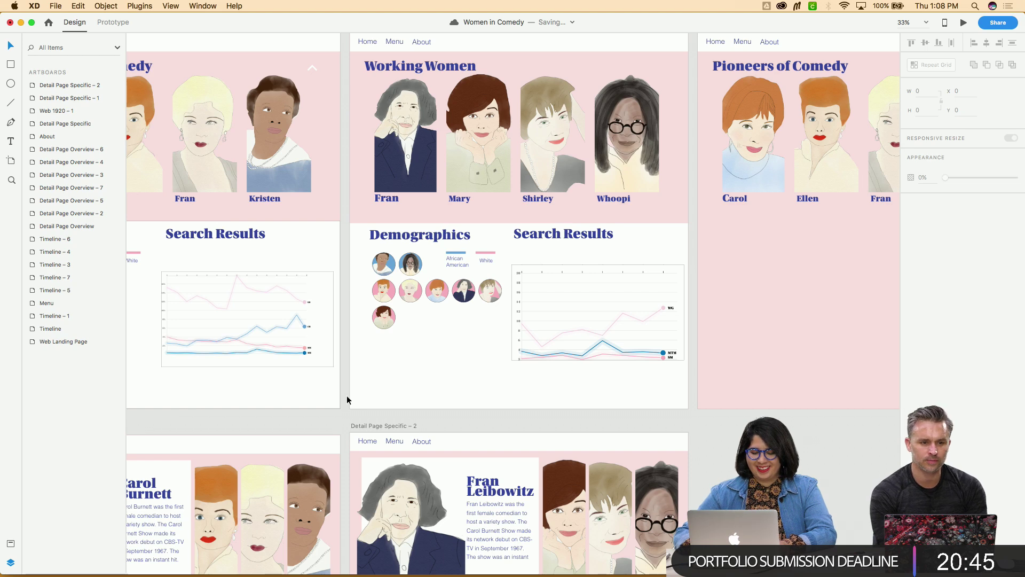
pyautogui.click(293, 359)
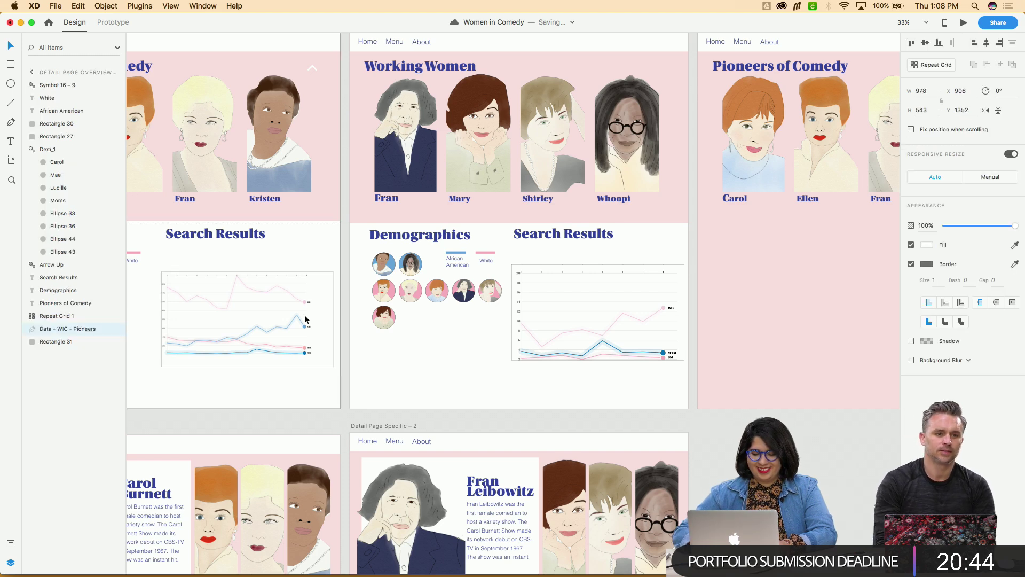
pyautogui.click(587, 391)
pyautogui.scroll(-5, 587, 390)
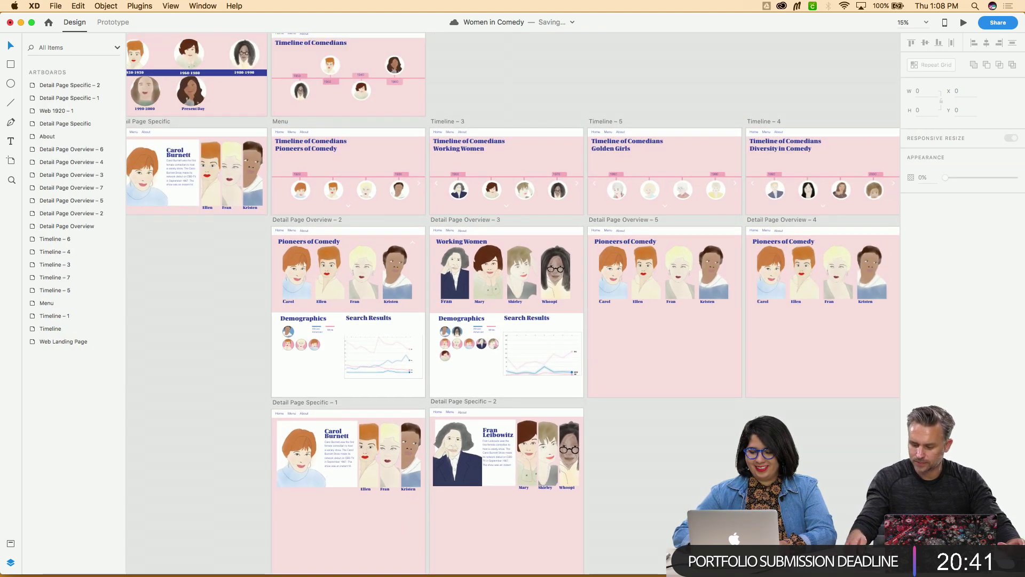
pyautogui.scroll(3, 618, 372)
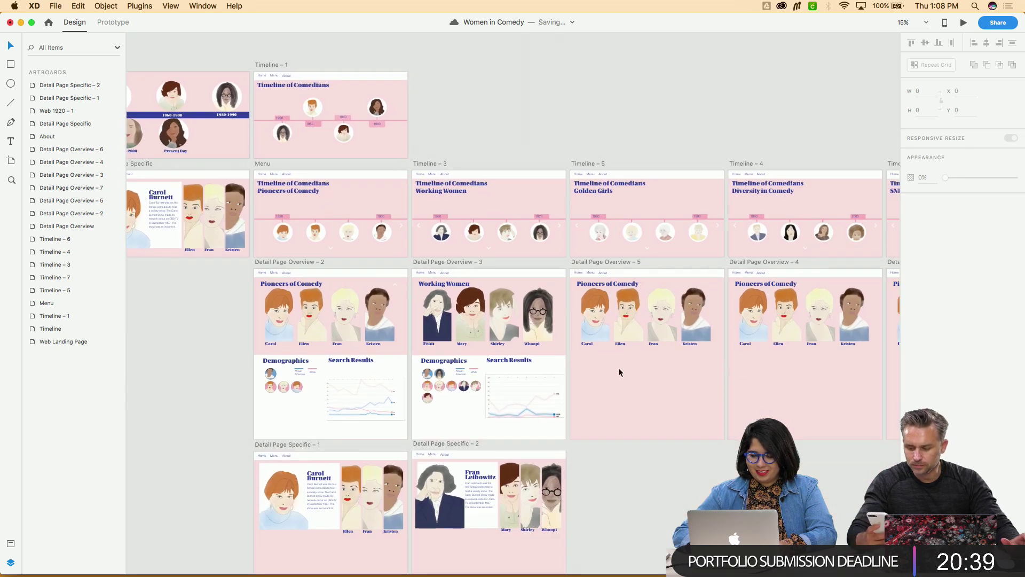
pyautogui.scroll(5, 421, 369)
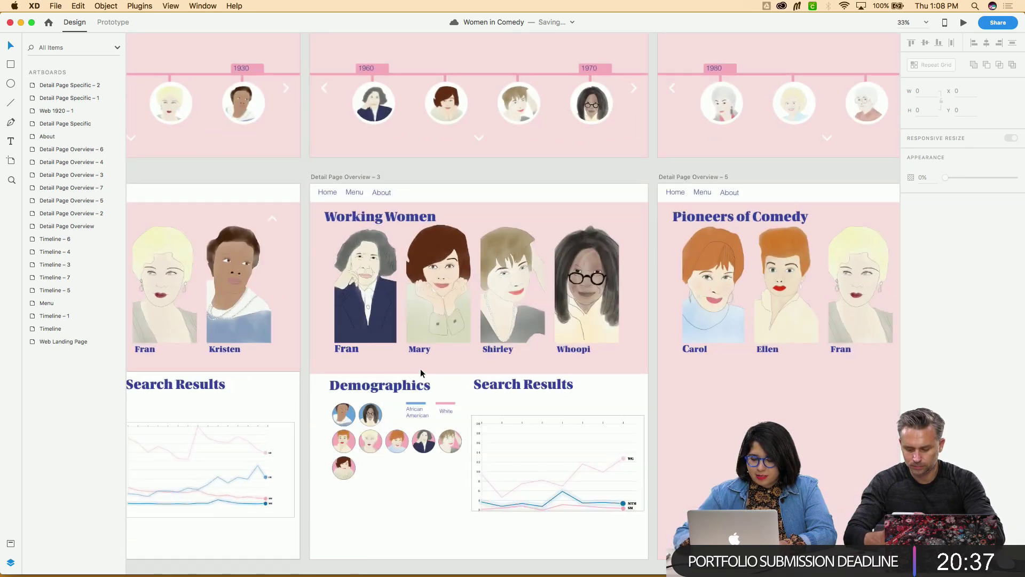
pyautogui.scroll(-3, 421, 368)
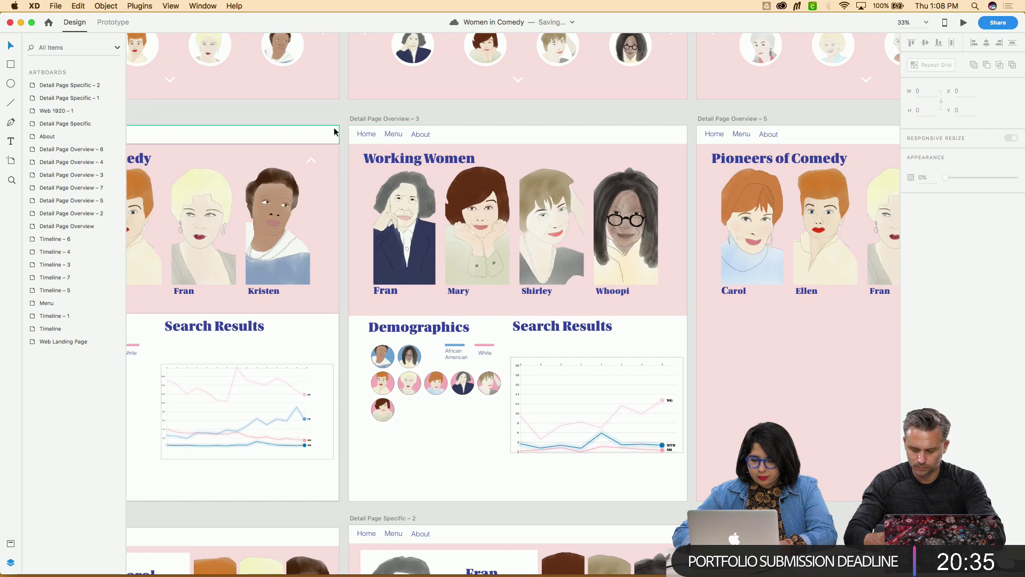
# Switch to prototyping, preview the project starting from Web Landing Page, and widen the preview window to the full screen width
pyautogui.scroll(5, 334, 129)
pyautogui.click(113, 22)
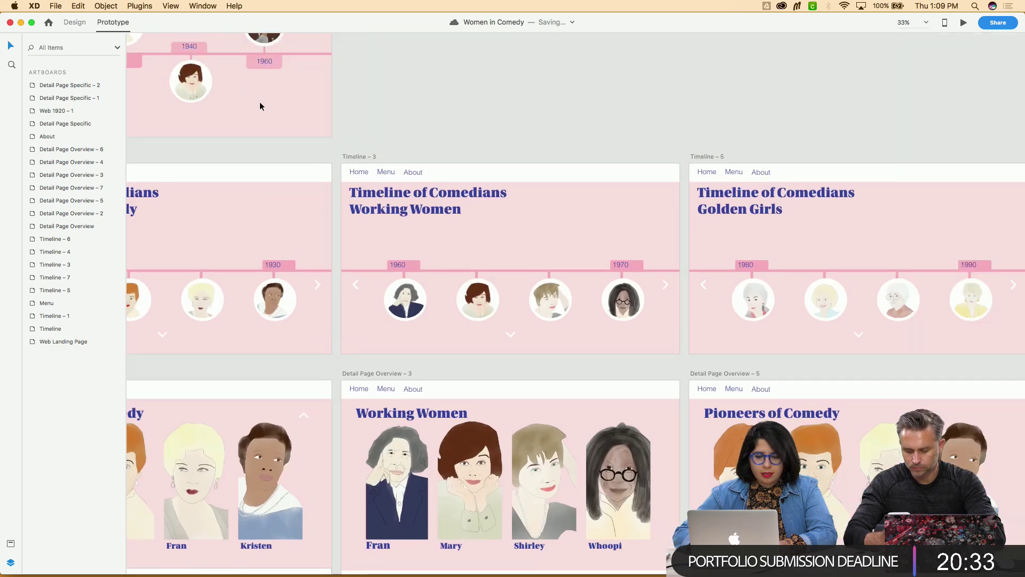
pyautogui.hscroll(-10, 260, 106)
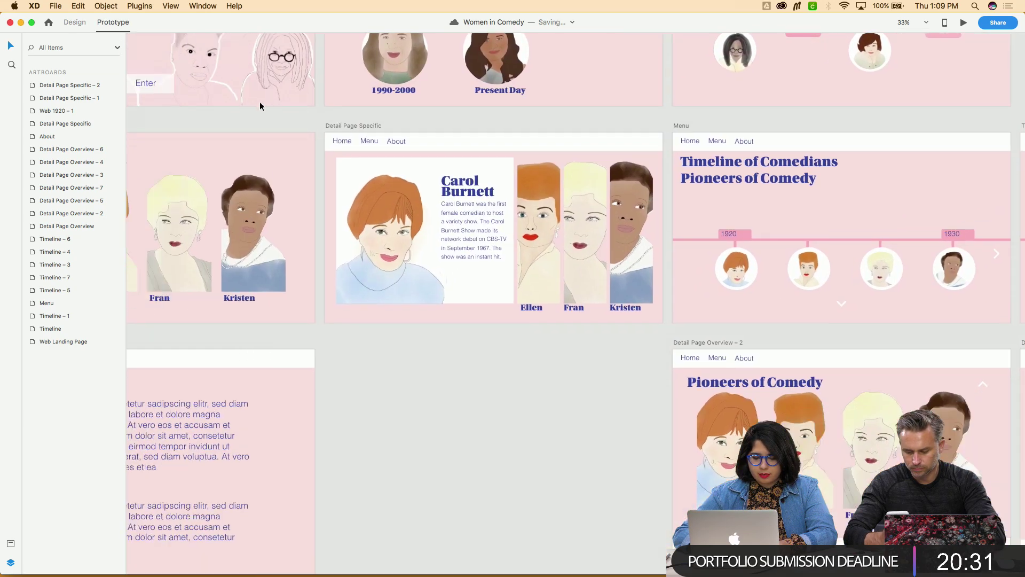
pyautogui.hscroll(-5, 260, 106)
pyautogui.scroll(4, 261, 105)
pyautogui.click(261, 104)
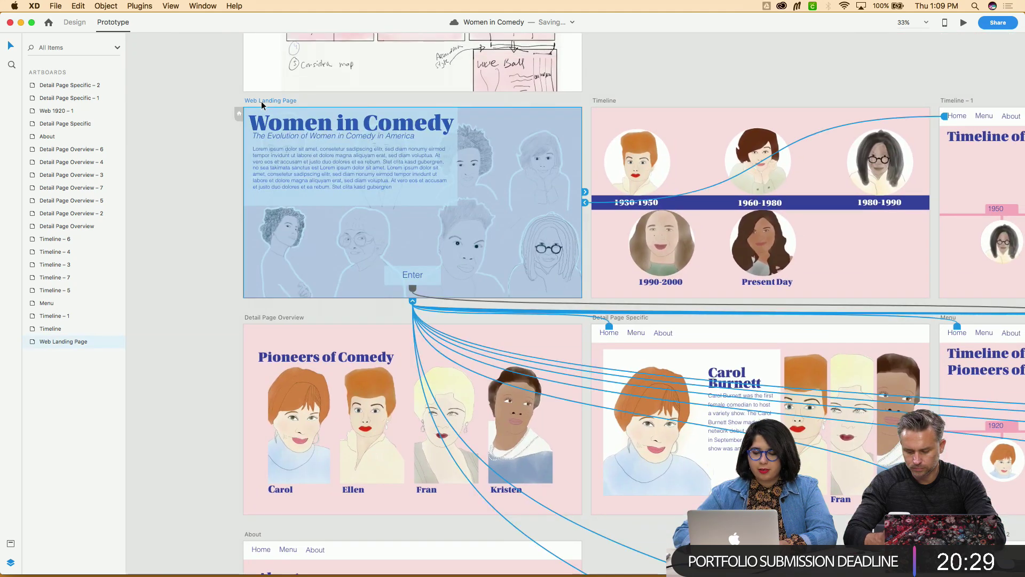
pyautogui.click(964, 23)
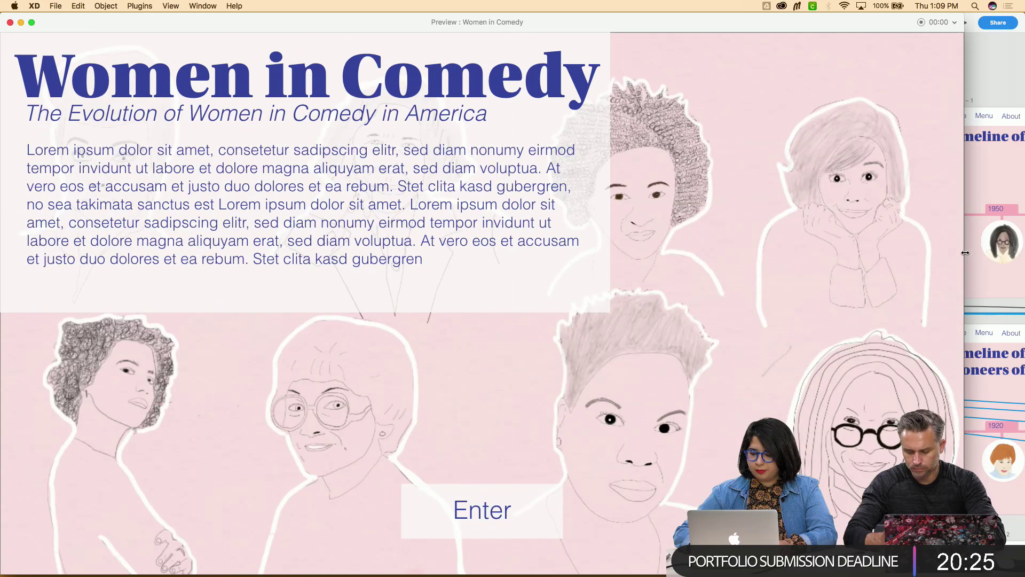
pyautogui.moveTo(965, 253); pyautogui.dragTo(1024, 252)
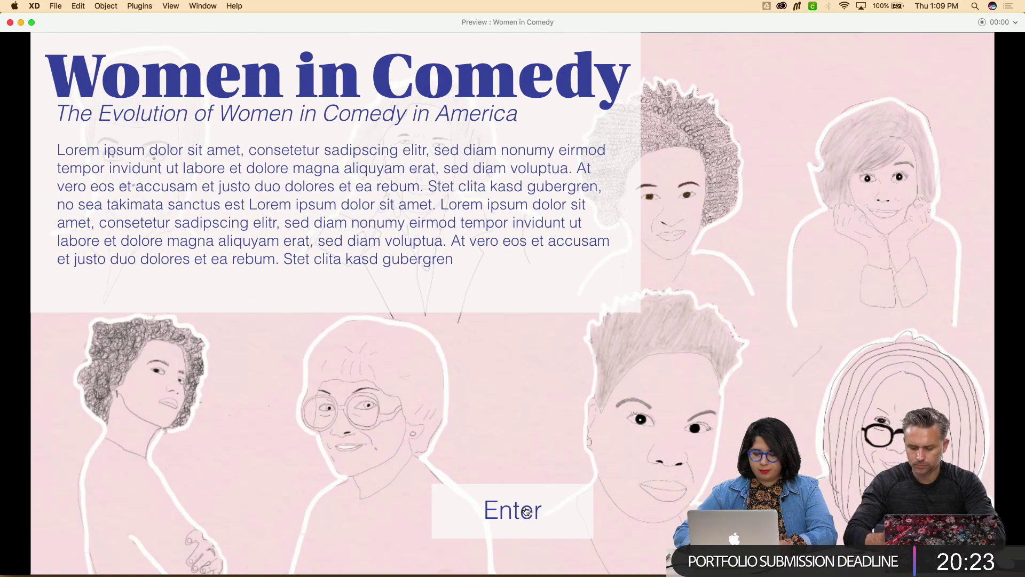
# Follow the prototype links from the landing page through the Pioneers timeline and its overview to Carol Burnett's detail page
pyautogui.click(526, 511)
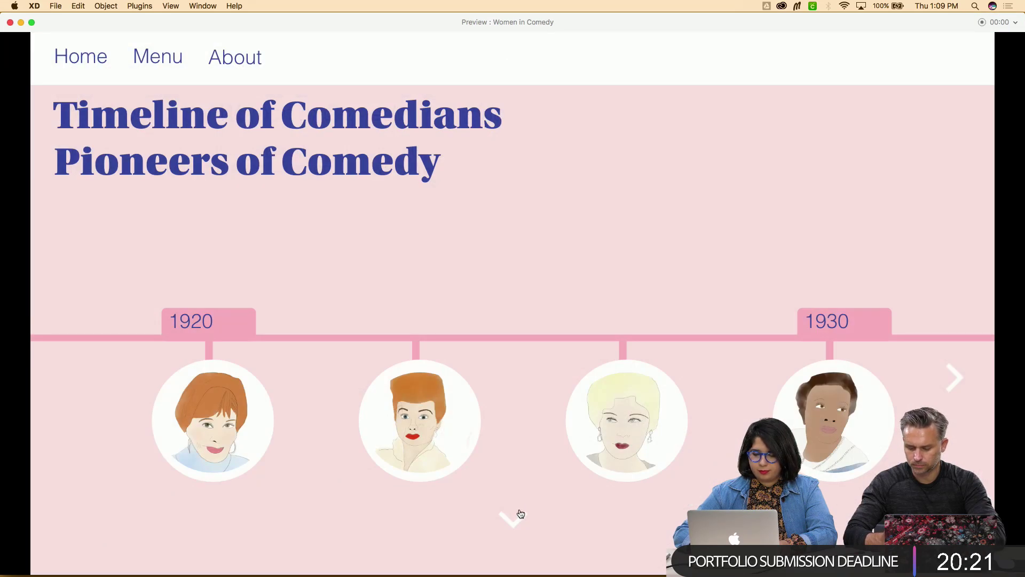
pyautogui.click(519, 514)
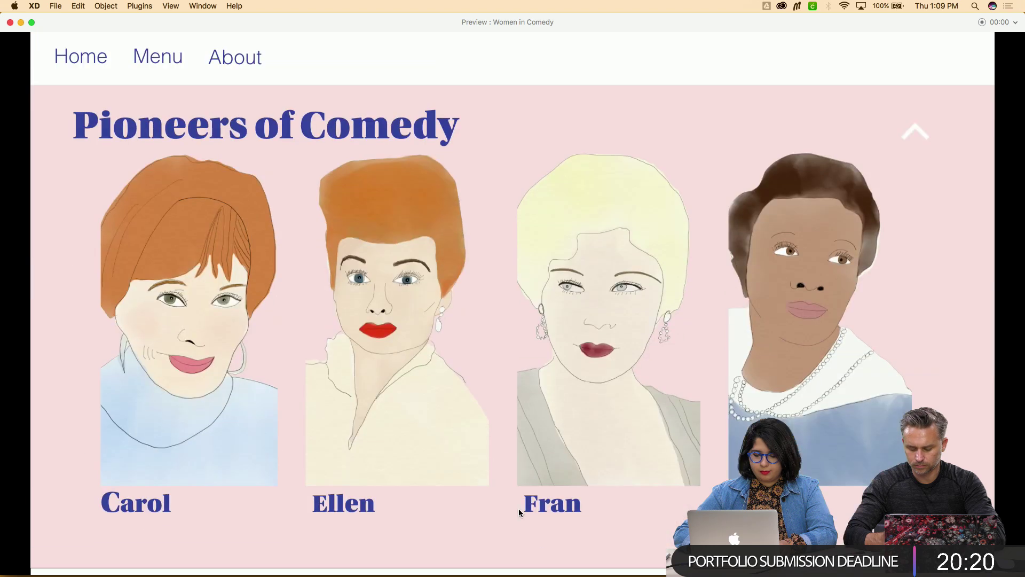
pyautogui.click(202, 455)
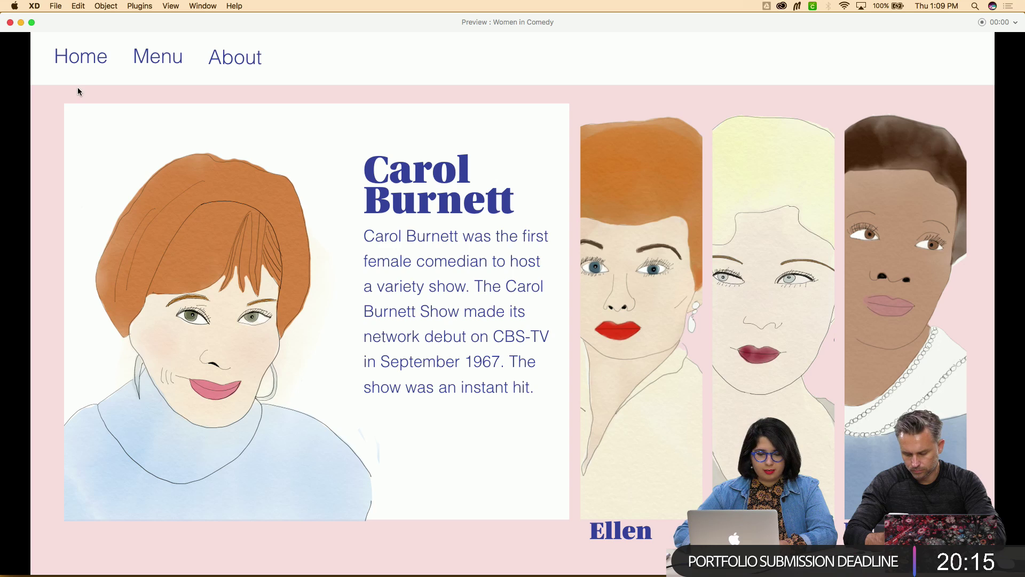
# Preview the comedians timeline from the site's Menu link and page through its eras with the on-page arrows up to Golden Girls
pyautogui.click(148, 61)
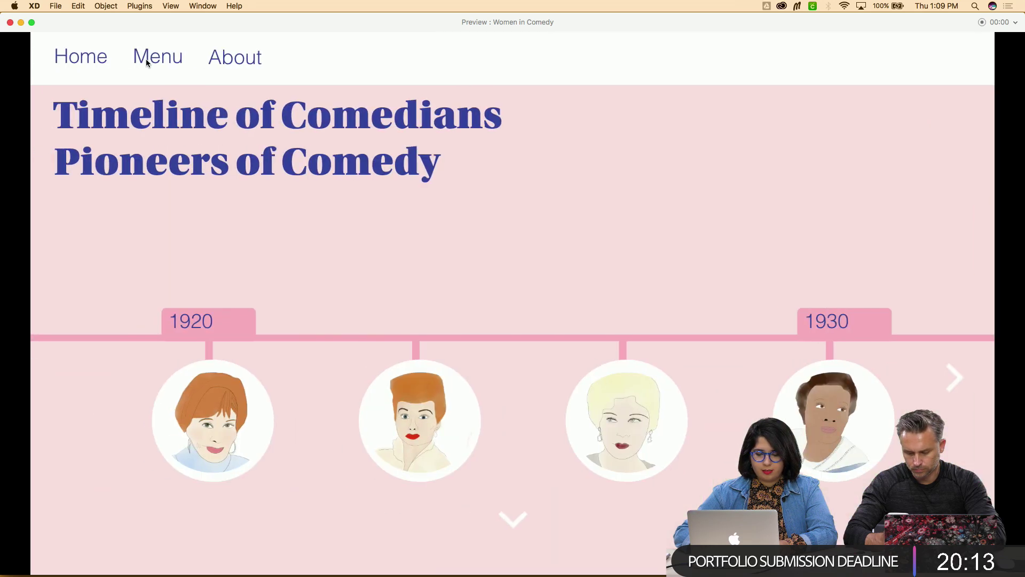
pyautogui.click(956, 378)
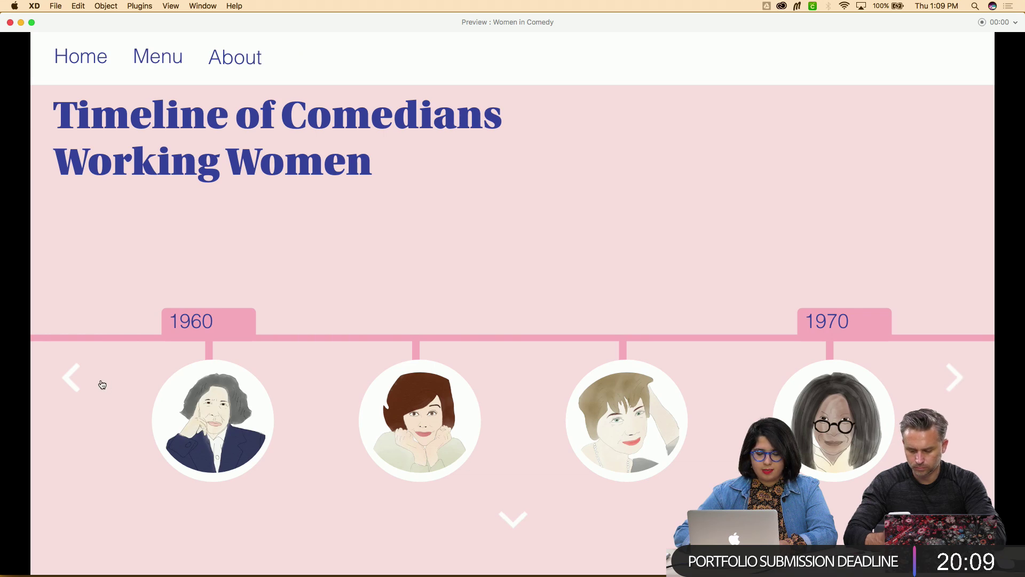
pyautogui.click(70, 378)
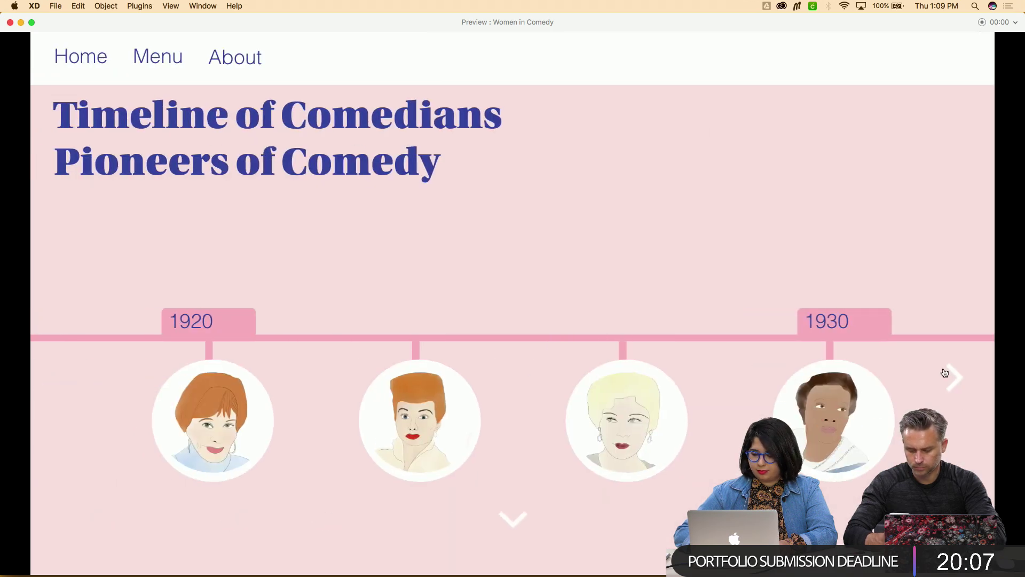
pyautogui.click(945, 374)
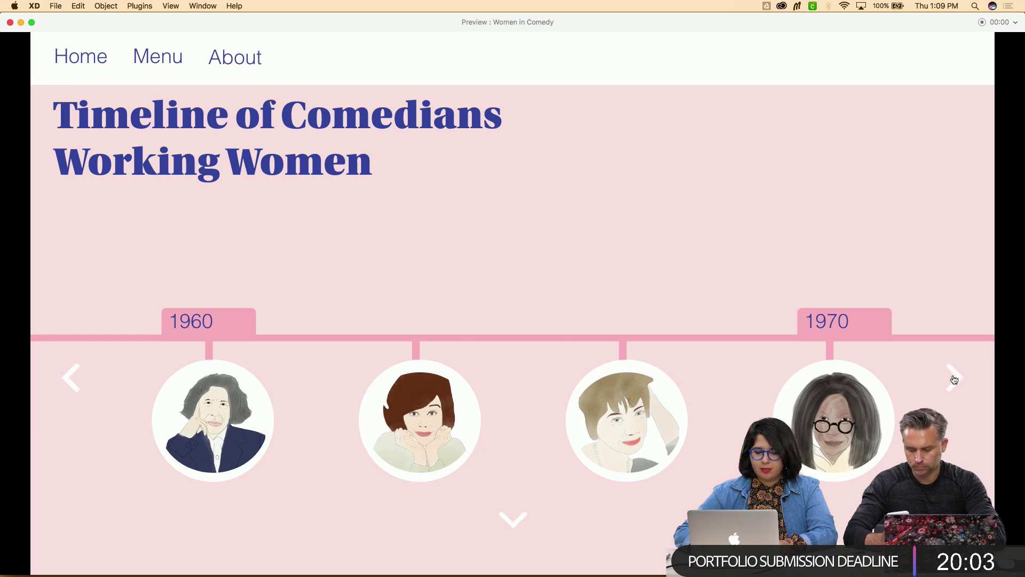
pyautogui.click(953, 379)
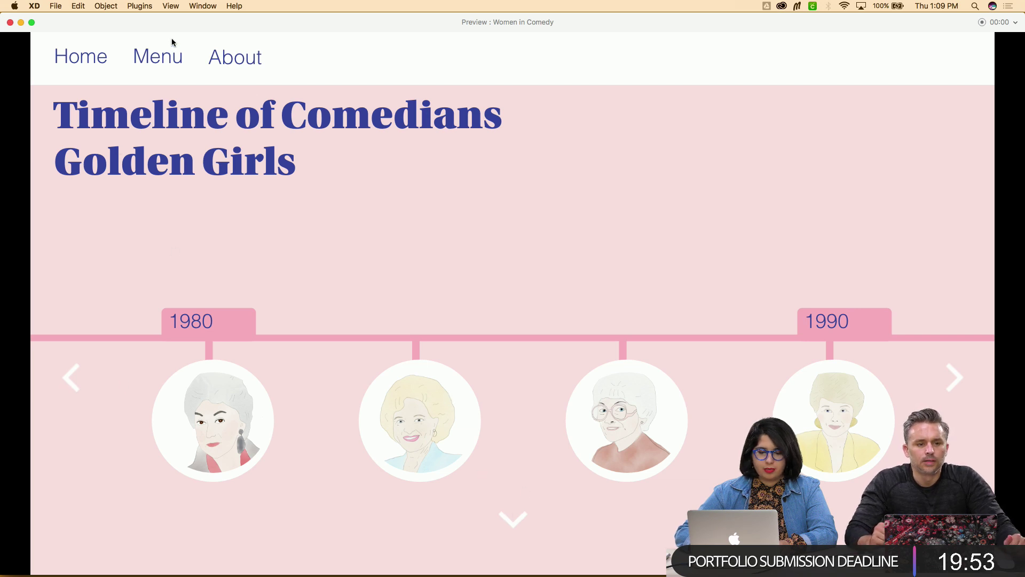
# Test the Menu and Home links of the prototype, and close the preview window
pyautogui.click(159, 59)
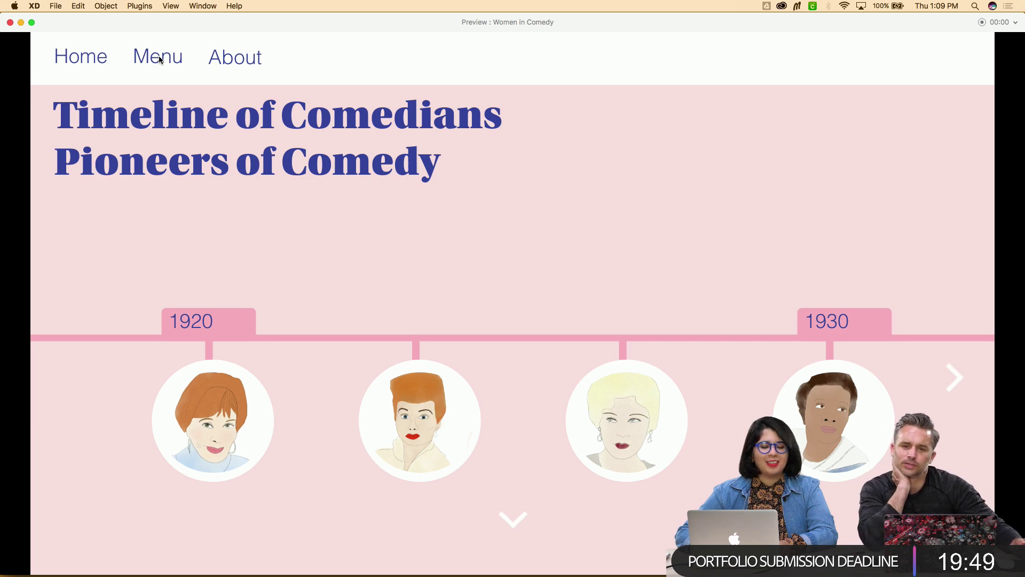
pyautogui.click(103, 59)
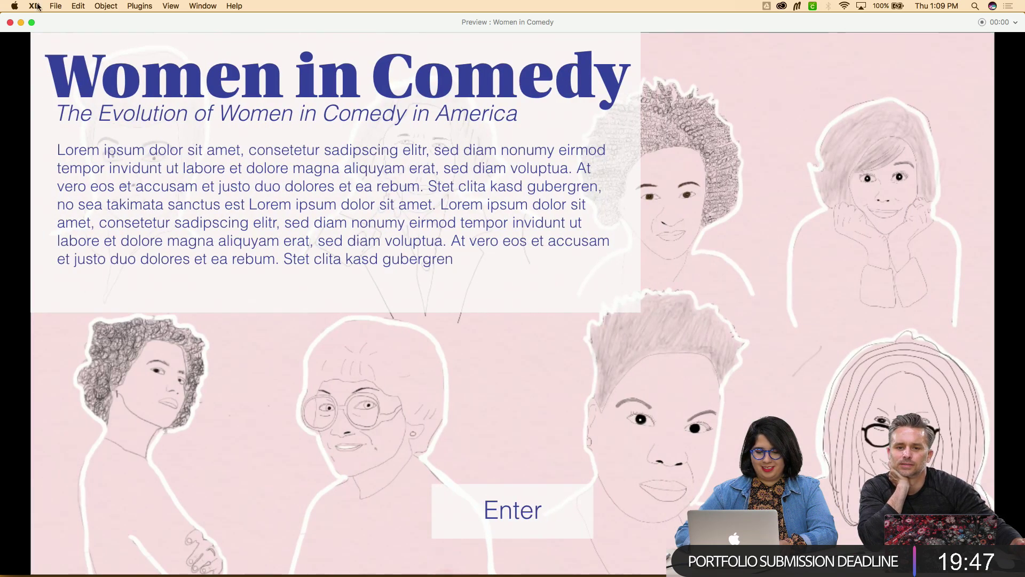
pyautogui.click(10, 22)
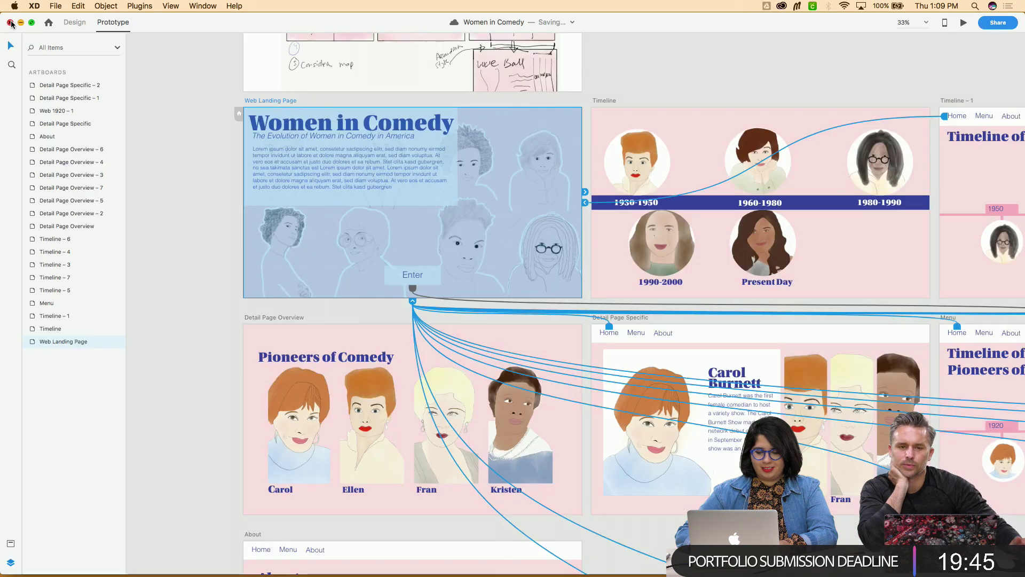
# Examine the Detail Page Overview artboards for Pioneers of Comedy and Working Women, including their Demographics and Search Results sections
pyautogui.hscroll(10, 392, 187)
pyautogui.scroll(-3, 392, 187)
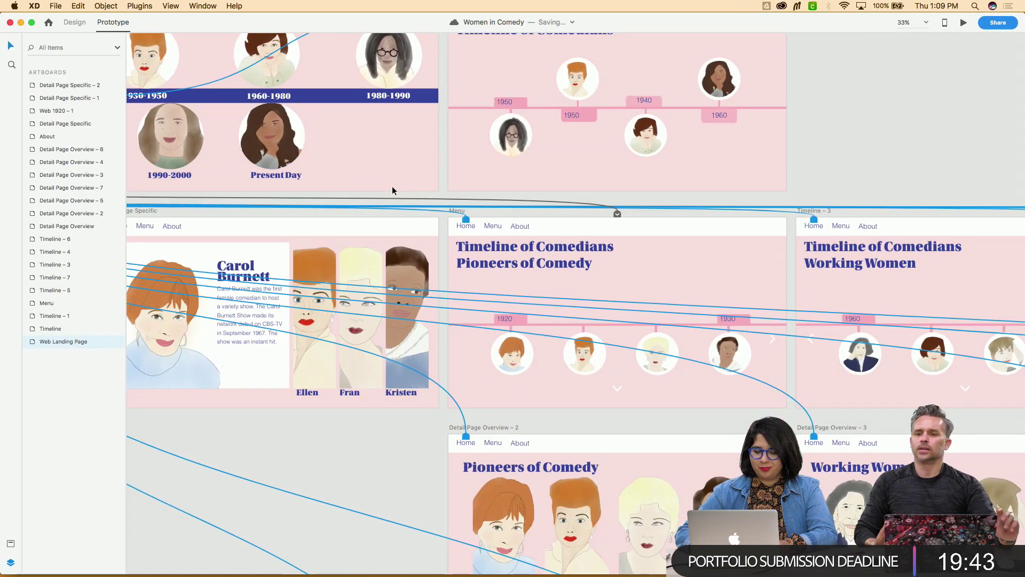
pyautogui.scroll(-10, 392, 186)
pyautogui.hscroll(3, 392, 186)
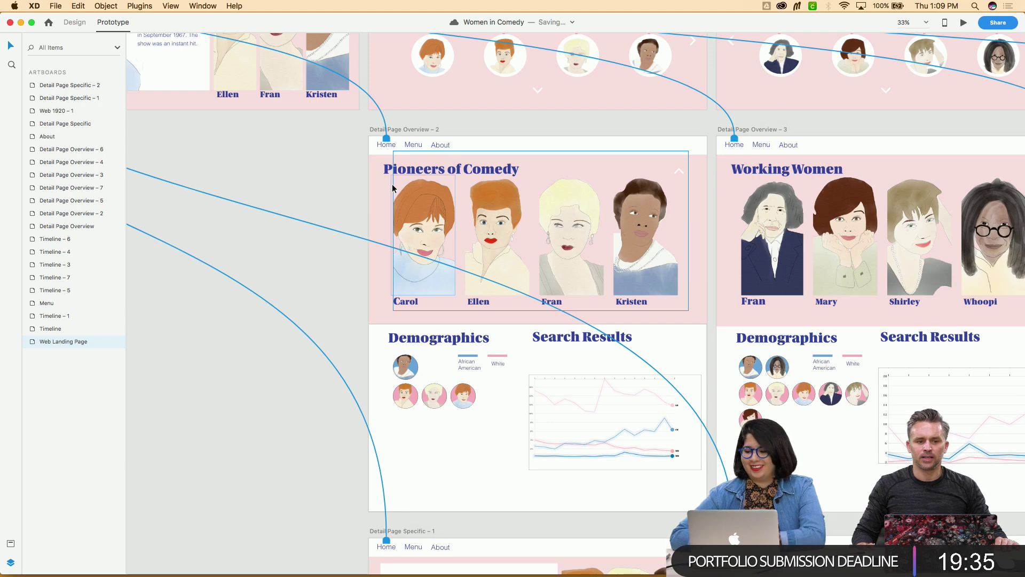
pyautogui.hscroll(3, 392, 185)
pyautogui.scroll(-1, 391, 184)
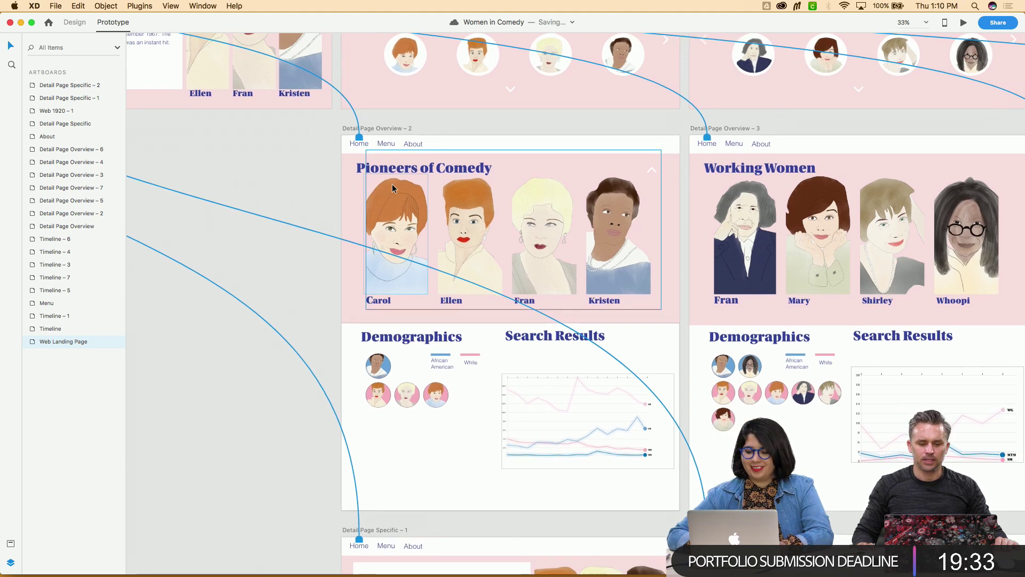
pyautogui.hscroll(2, 392, 187)
pyautogui.scroll(-1, 393, 187)
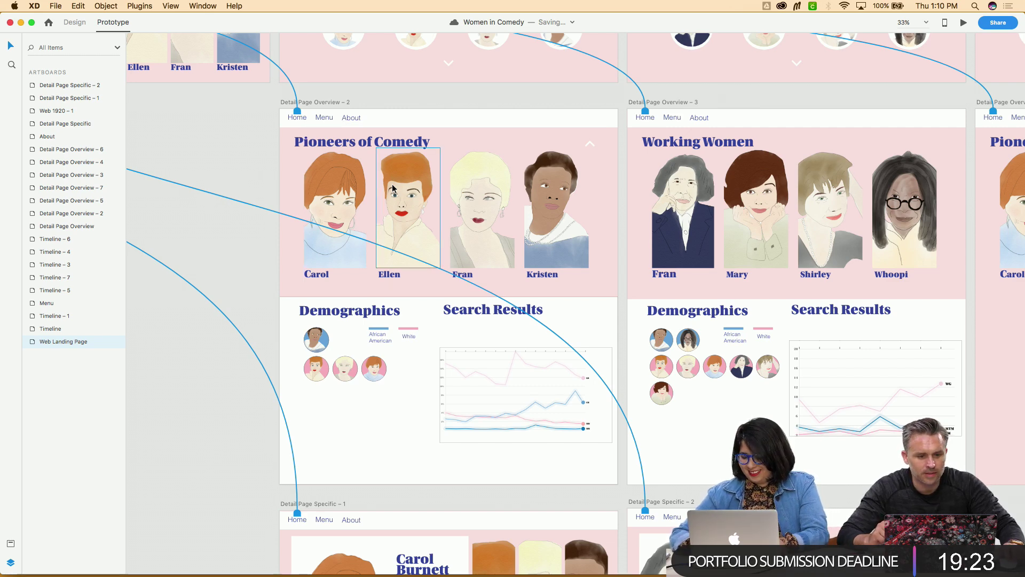
pyautogui.press('super+equal')
pyautogui.hscroll(10, 392, 186)
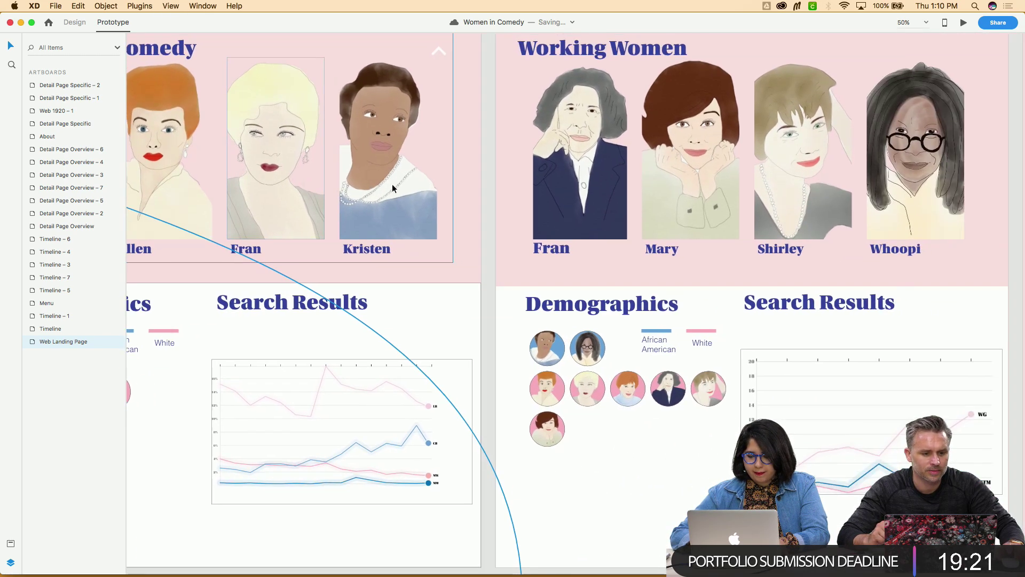
pyautogui.scroll(-2, 392, 185)
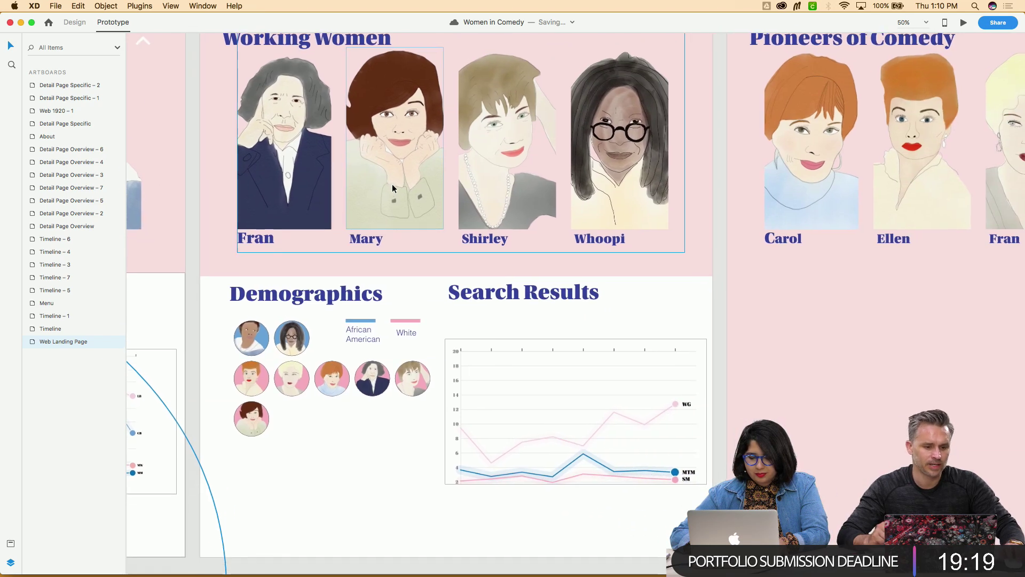
pyautogui.hscroll(2, 392, 188)
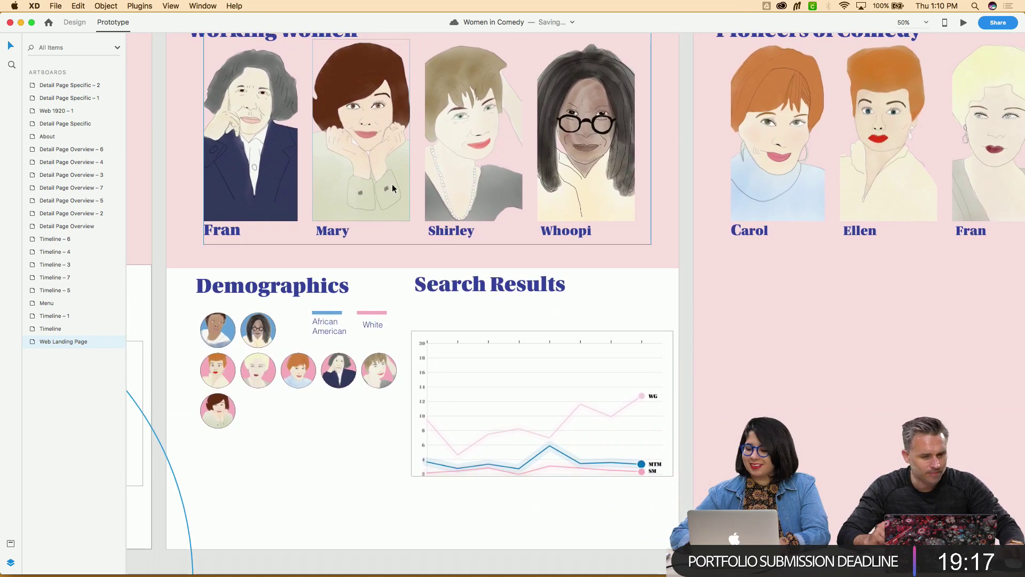
# Inspect the prototype link of the forward arrow on the Working Women timeline artboard
pyautogui.scroll(10, 392, 188)
pyautogui.hscroll(3, 392, 188)
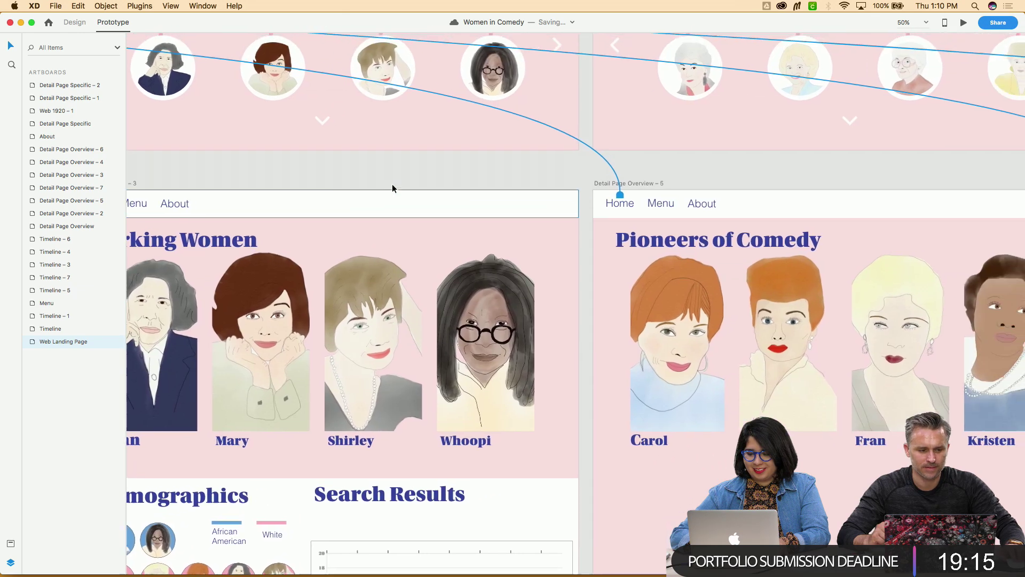
pyautogui.hscroll(-3, 550, 226)
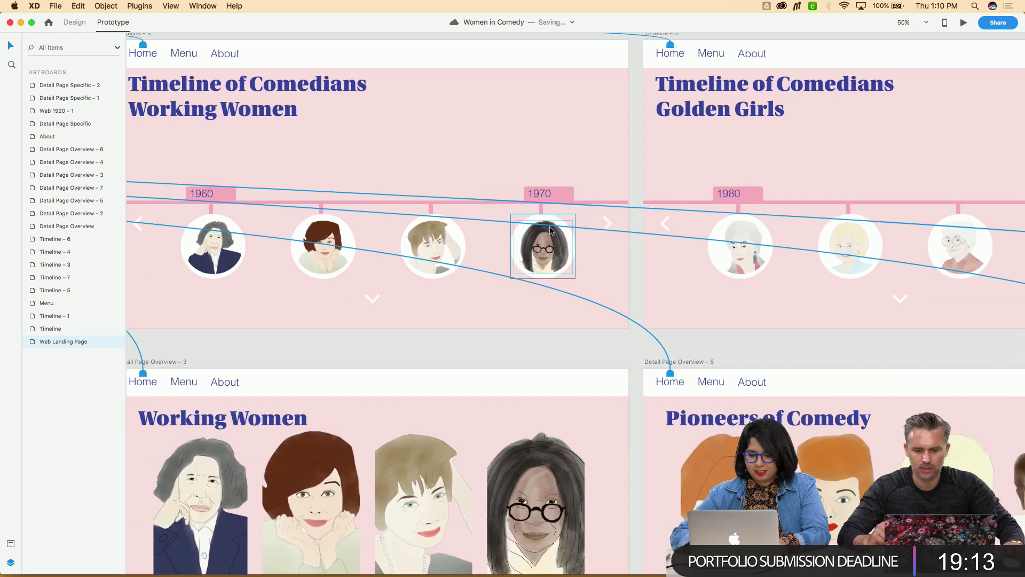
pyautogui.click(603, 225)
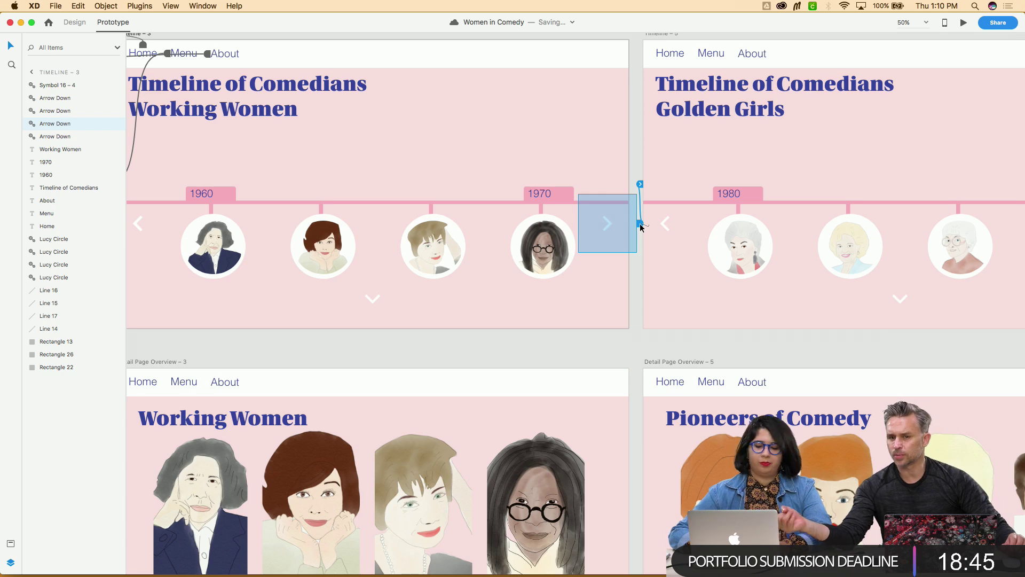
pyautogui.hscroll(2, 634, 227)
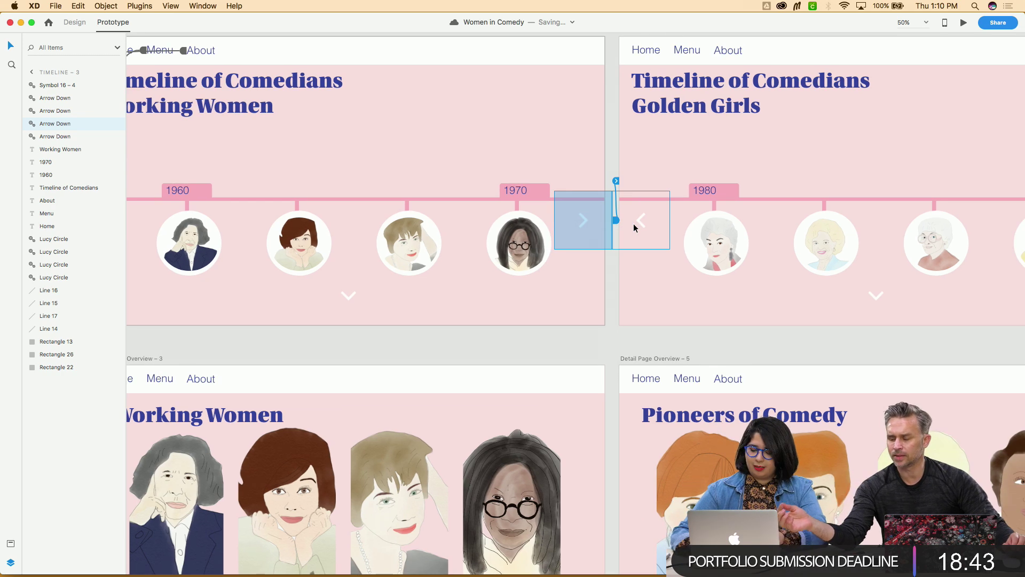
pyautogui.press('super+1')
pyautogui.scroll(3, 634, 223)
pyautogui.hscroll(3, 634, 224)
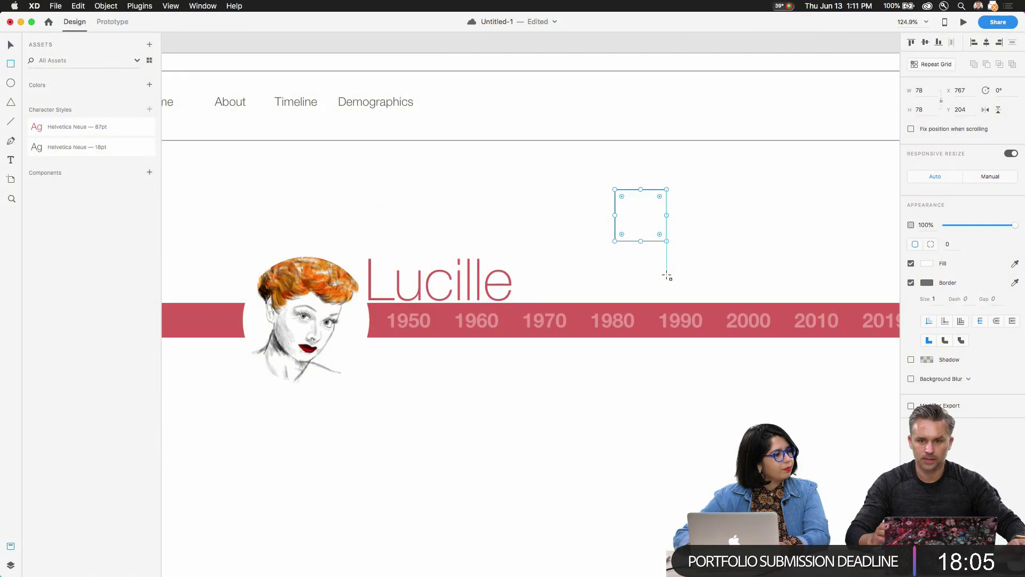
# Draw a right-pointing chevron inside the 78 × 78 square from two diagonal lines, each about 21 × 21
pyautogui.press('super+3')
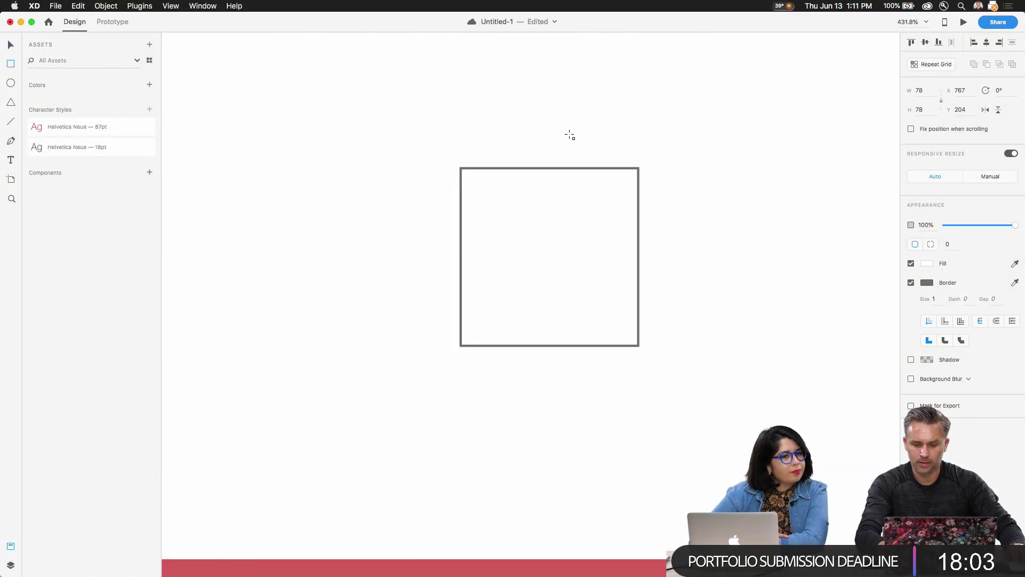
pyautogui.click(11, 121)
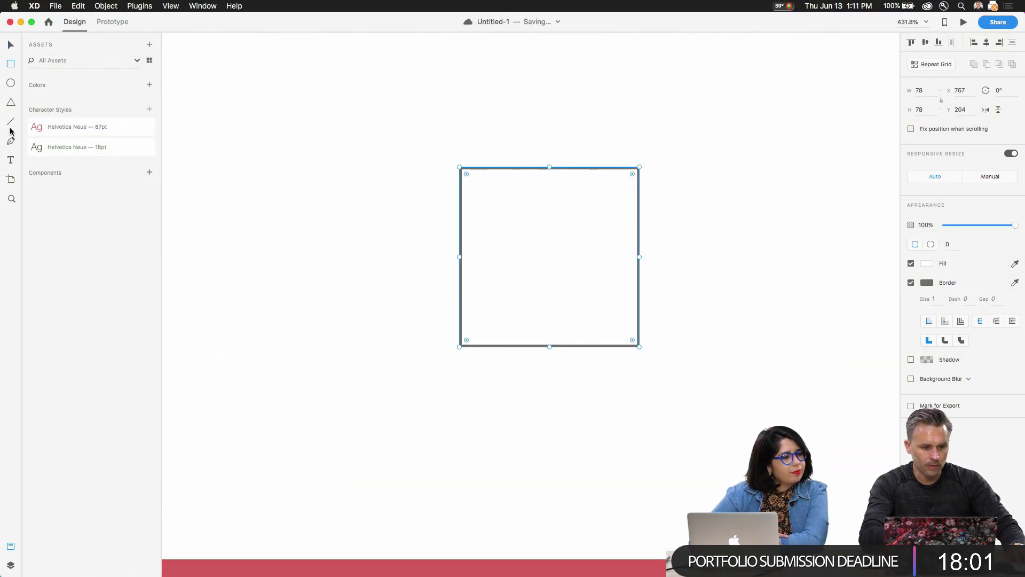
pyautogui.moveTo(531, 210); pyautogui.dragTo(581, 258)
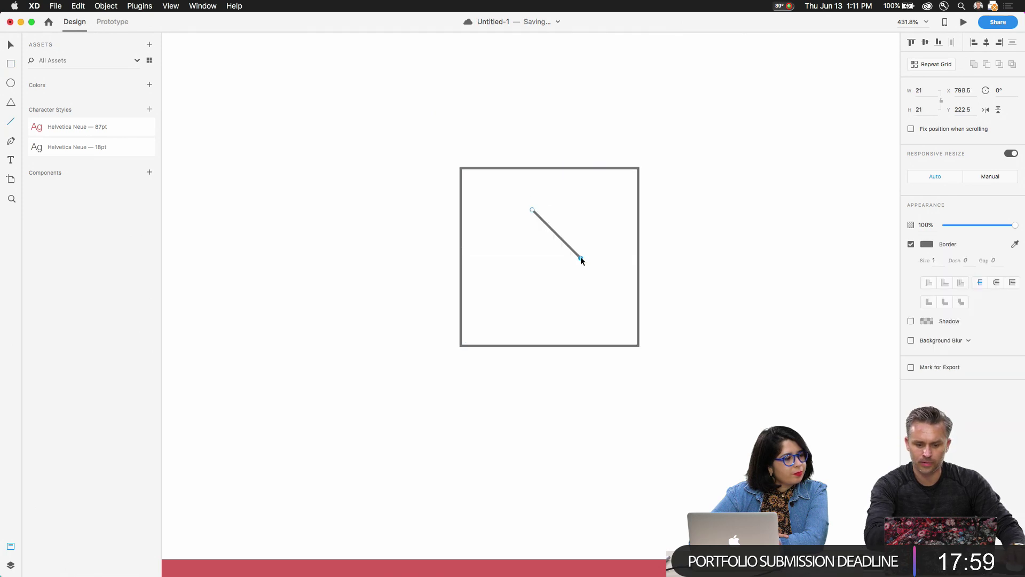
pyautogui.moveTo(532, 305); pyautogui.dragTo(580, 256)
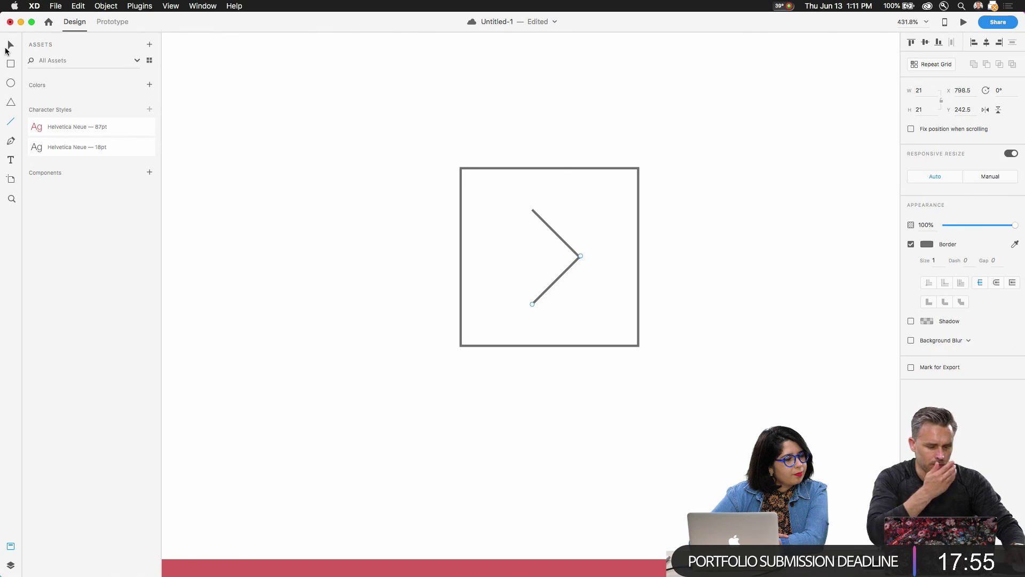
pyautogui.click(10, 46)
pyautogui.click(322, 161)
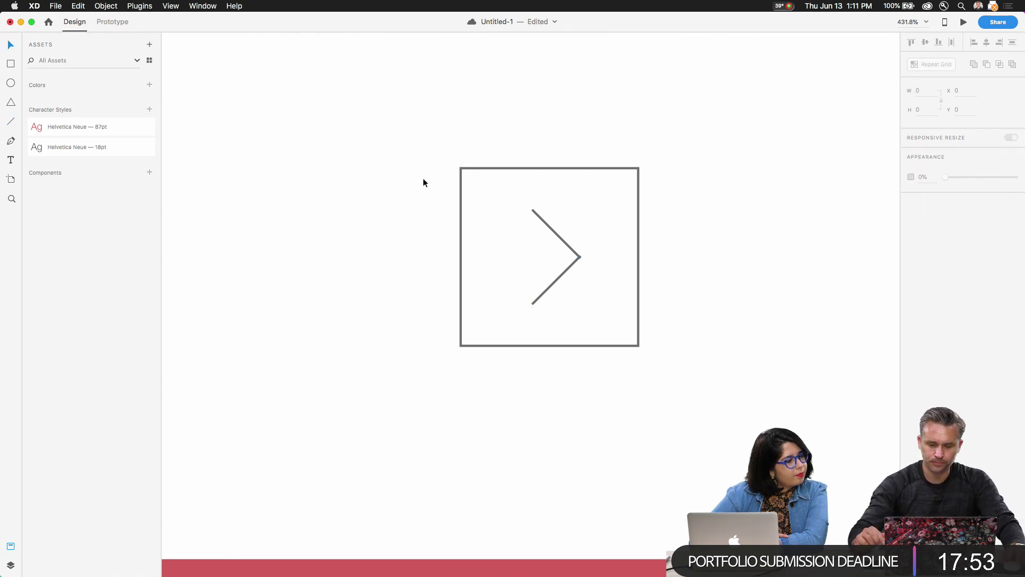
# Remove the square's border and make a component from the square and the chevron lines
pyautogui.click(460, 195)
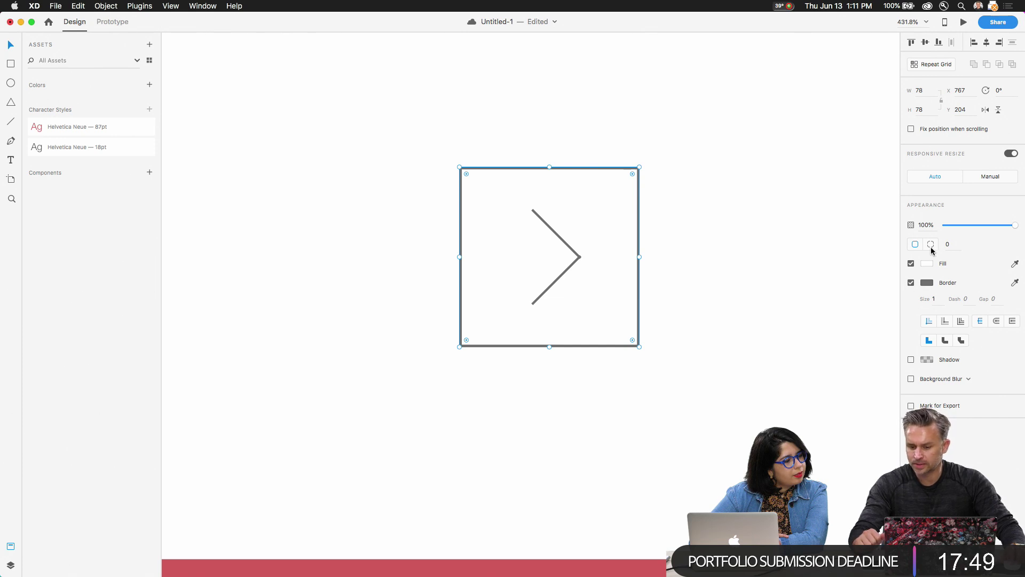
pyautogui.click(911, 283)
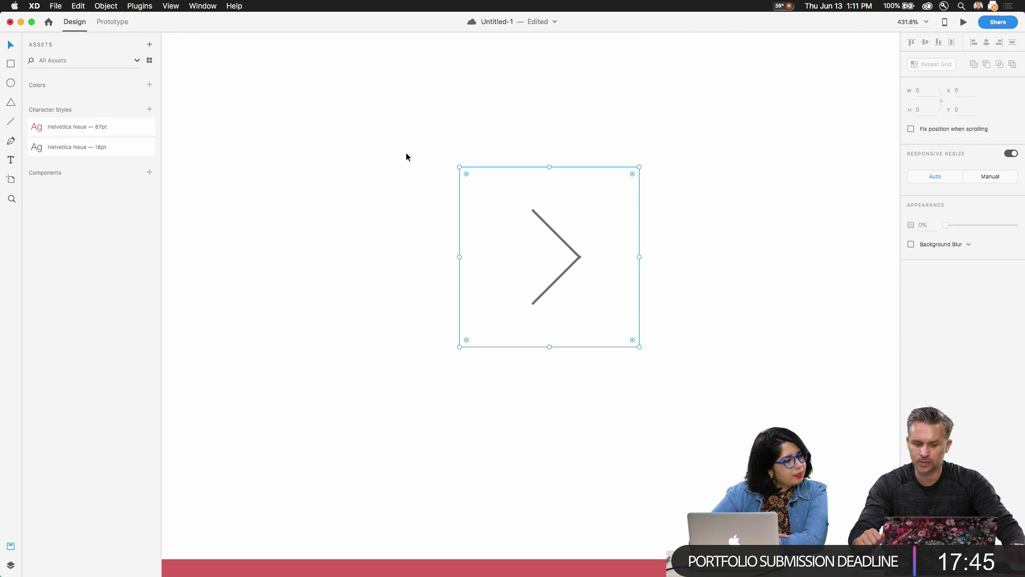
pyautogui.moveTo(408, 155); pyautogui.dragTo(654, 410)
pyautogui.rightClick(567, 228)
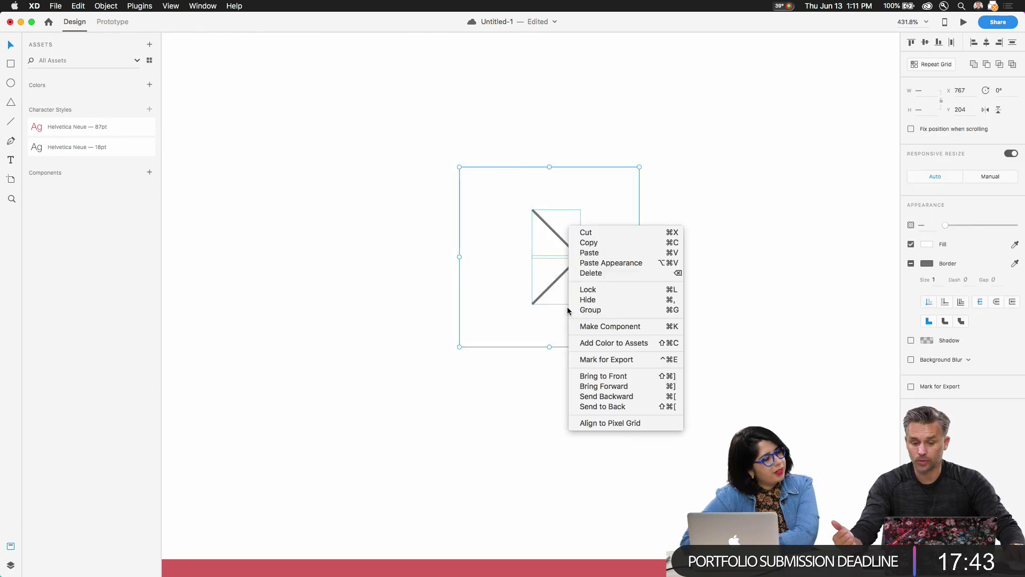
pyautogui.click(457, 272)
pyautogui.click(150, 172)
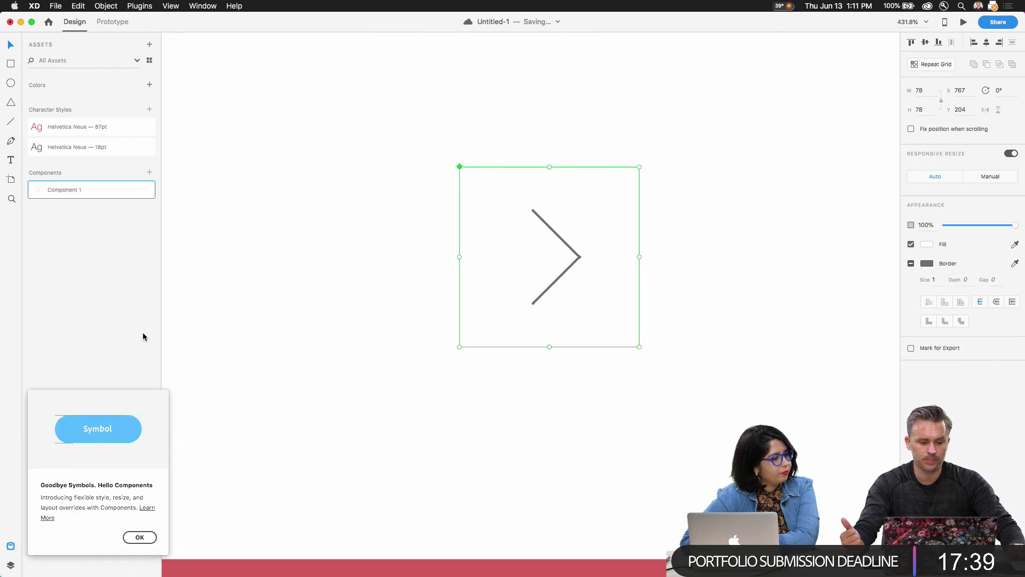
pyautogui.click(135, 537)
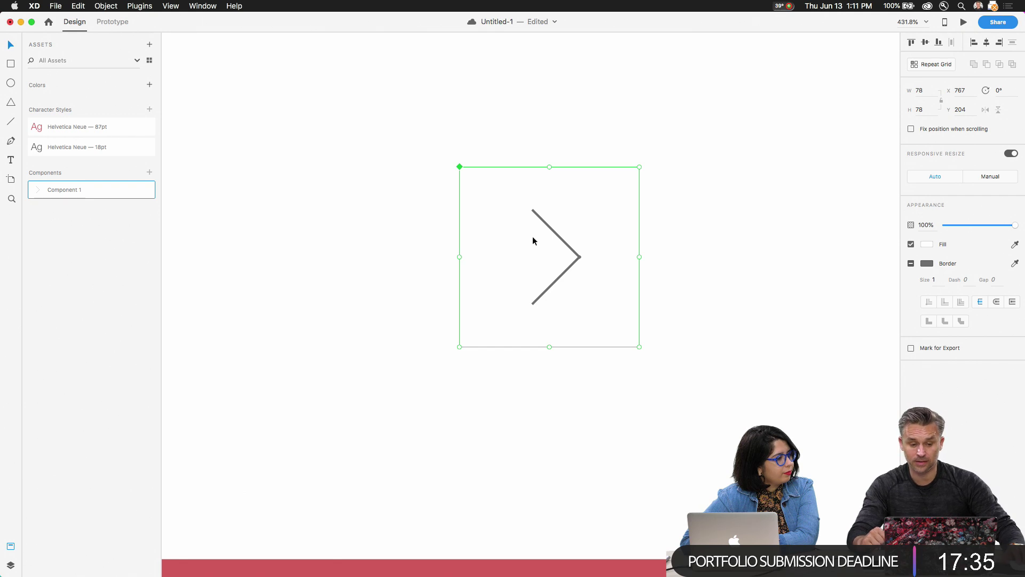
# Place an instance of the arrow component to the left of the original, at X 665 and Y 204
pyautogui.click(394, 248)
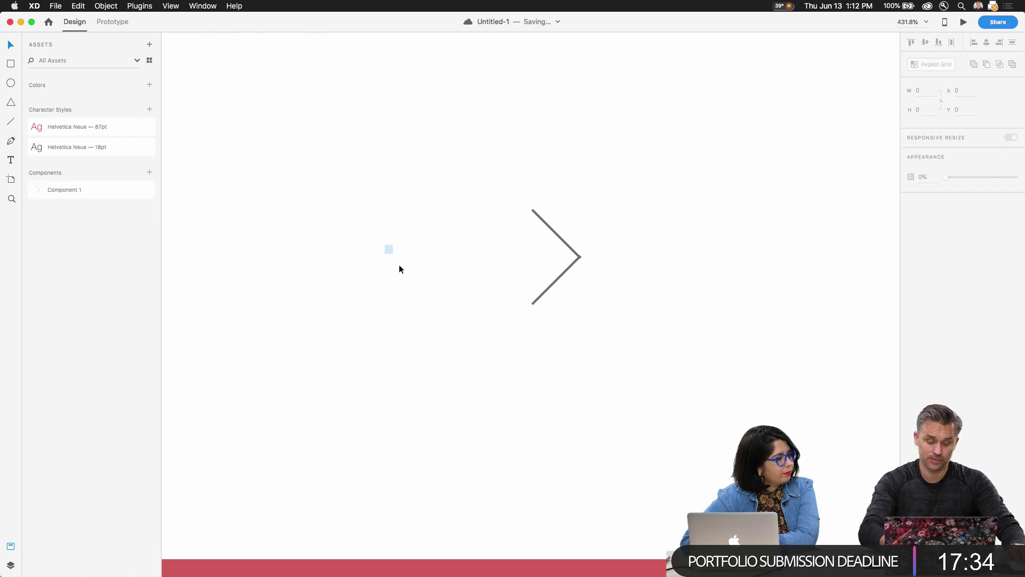
pyautogui.click(547, 235)
pyautogui.scroll(-5, 554, 278)
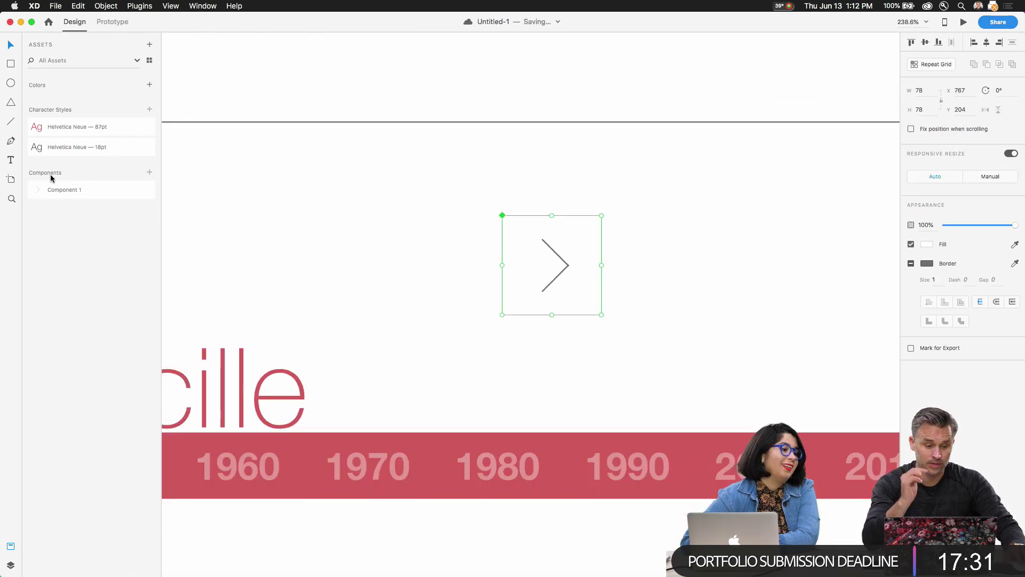
pyautogui.moveTo(54, 188); pyautogui.dragTo(421, 252)
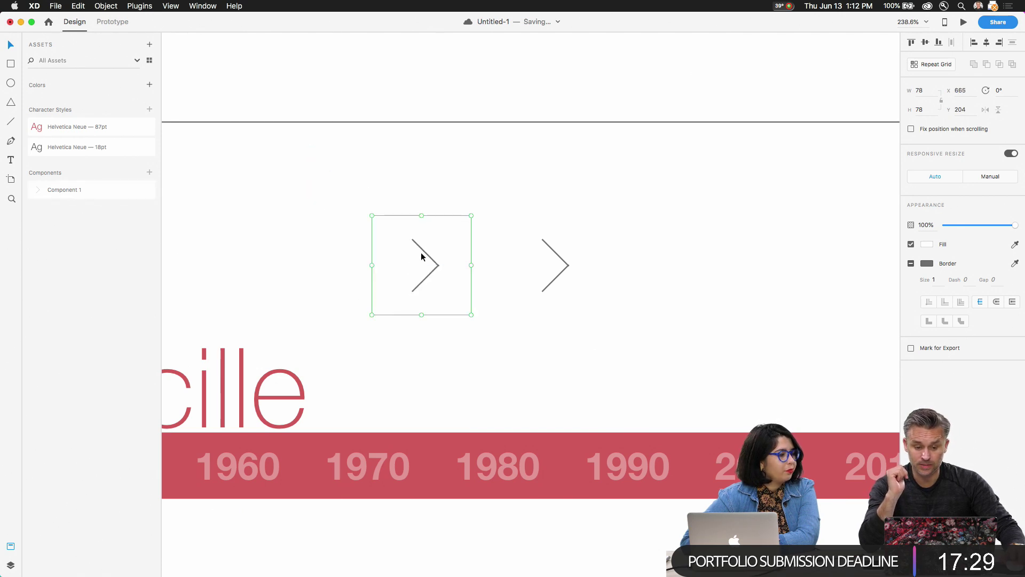
pyautogui.doubleClick(421, 250)
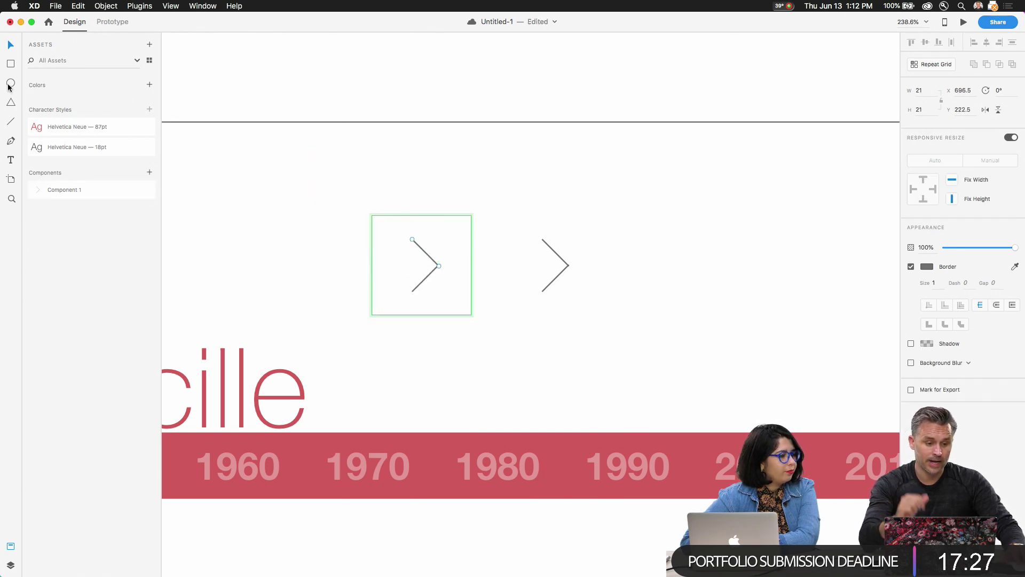
pyautogui.click(293, 203)
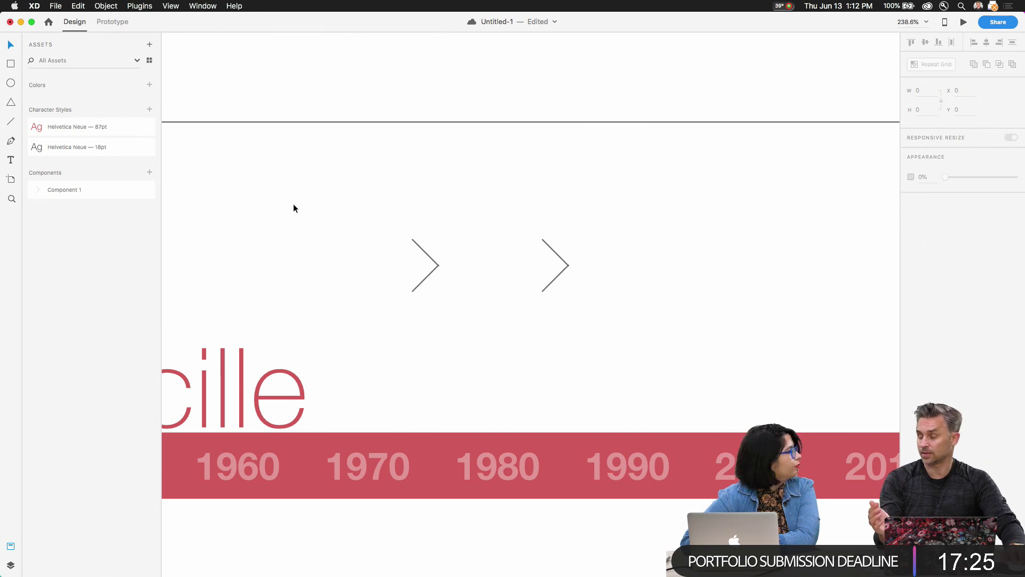
# Delete the copied arrow instance together with the large red name text, and ungroup the remaining arrow component
pyautogui.moveTo(310, 206); pyautogui.dragTo(456, 327)
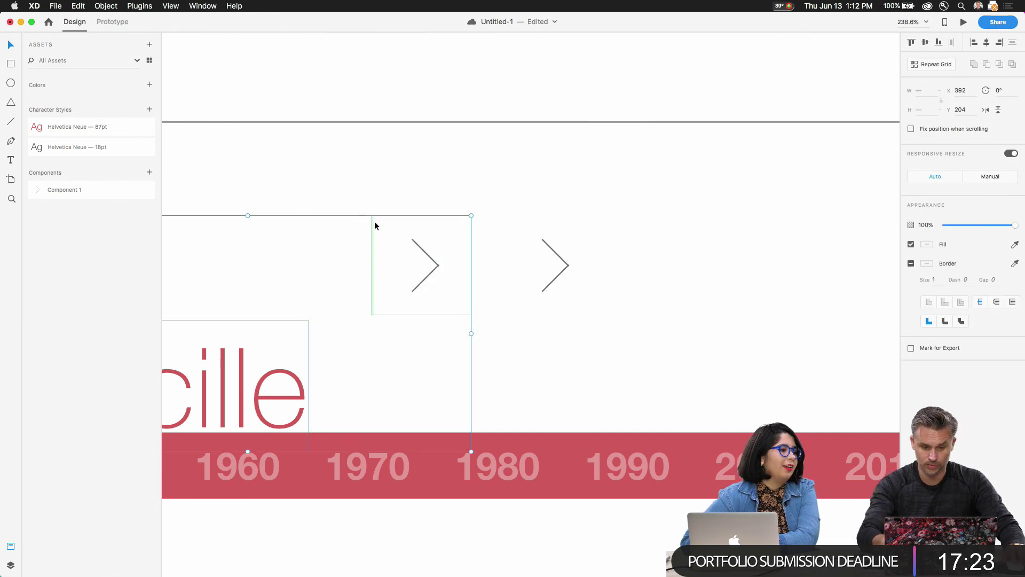
pyautogui.press('Delete')
pyautogui.click(540, 243)
pyautogui.rightClick(540, 242)
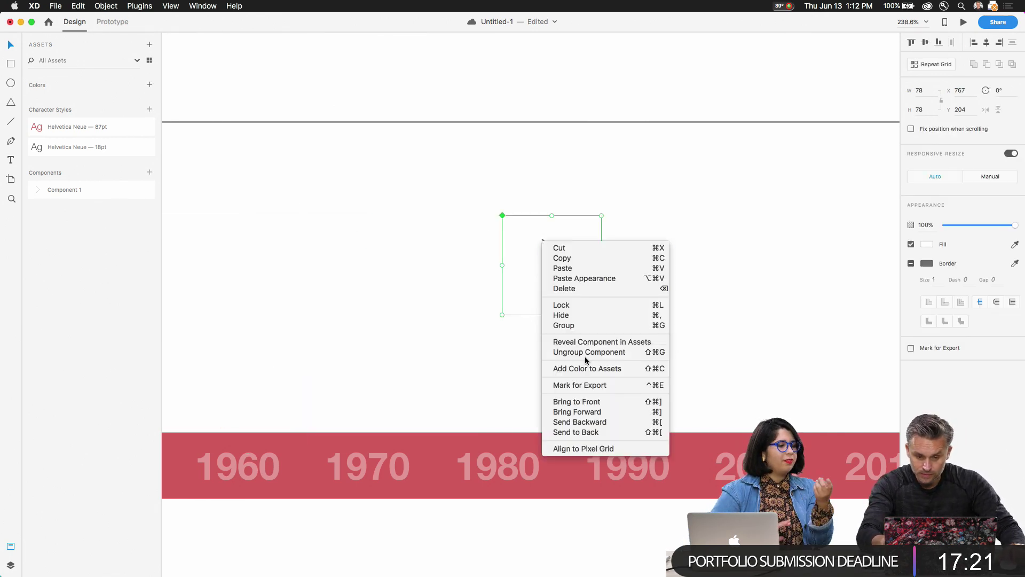
pyautogui.click(585, 352)
# Stretch the invisible square behind the chevron to the left until it is about 269 wide
pyautogui.click(444, 201)
pyautogui.click(513, 255)
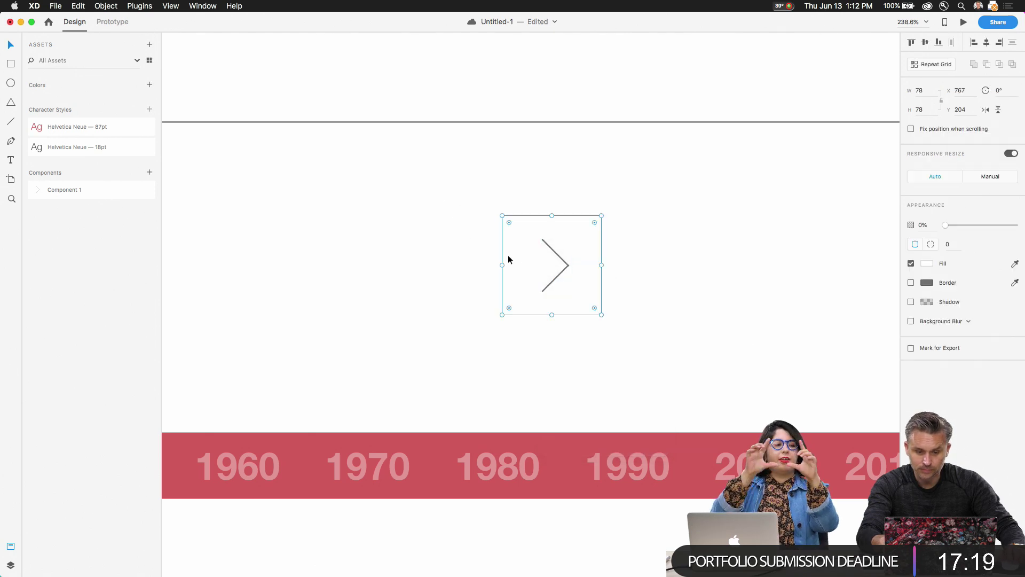
pyautogui.moveTo(502, 263); pyautogui.dragTo(259, 262)
pyautogui.click(485, 171)
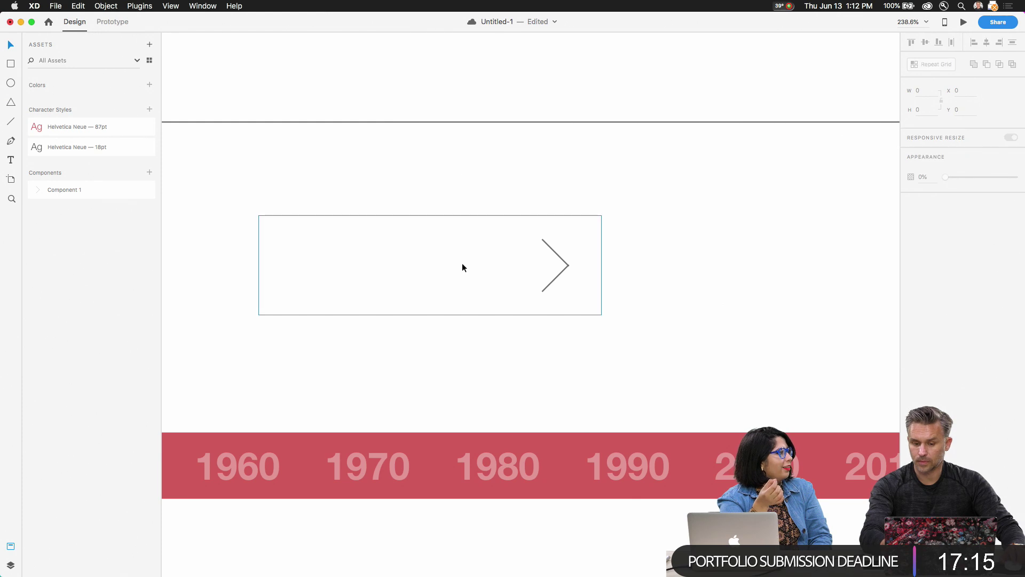
# Add the text "Next" inside the invisible rectangle and place it to the left of the chevron
pyautogui.click(462, 263)
pyautogui.click(10, 159)
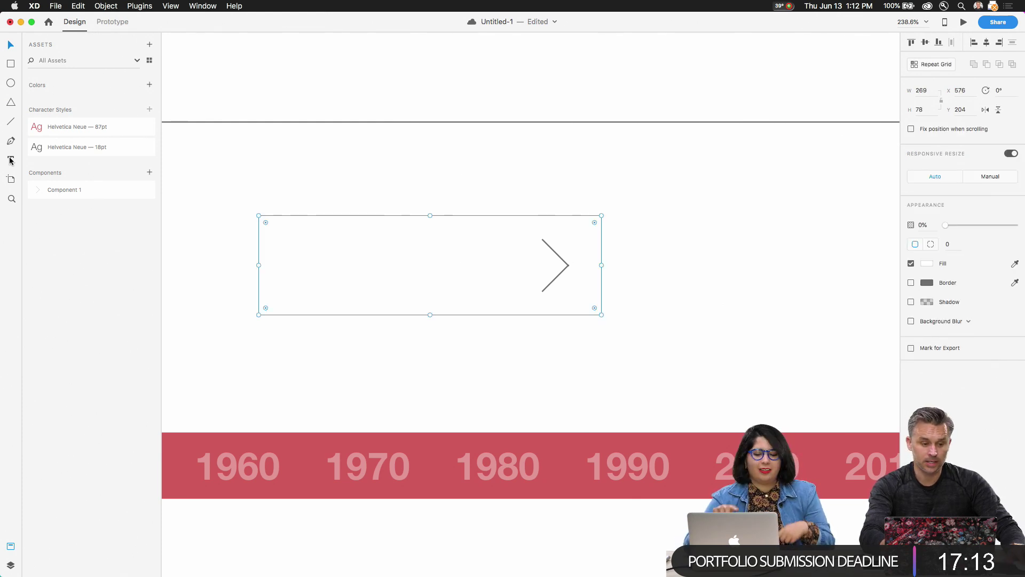
pyautogui.click(310, 270)
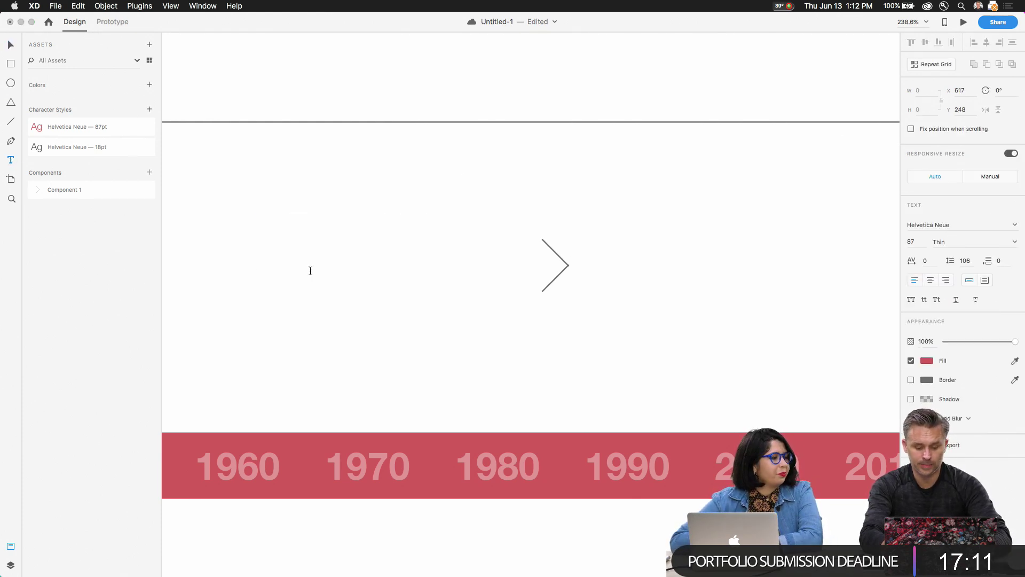
pyautogui.write('Next')
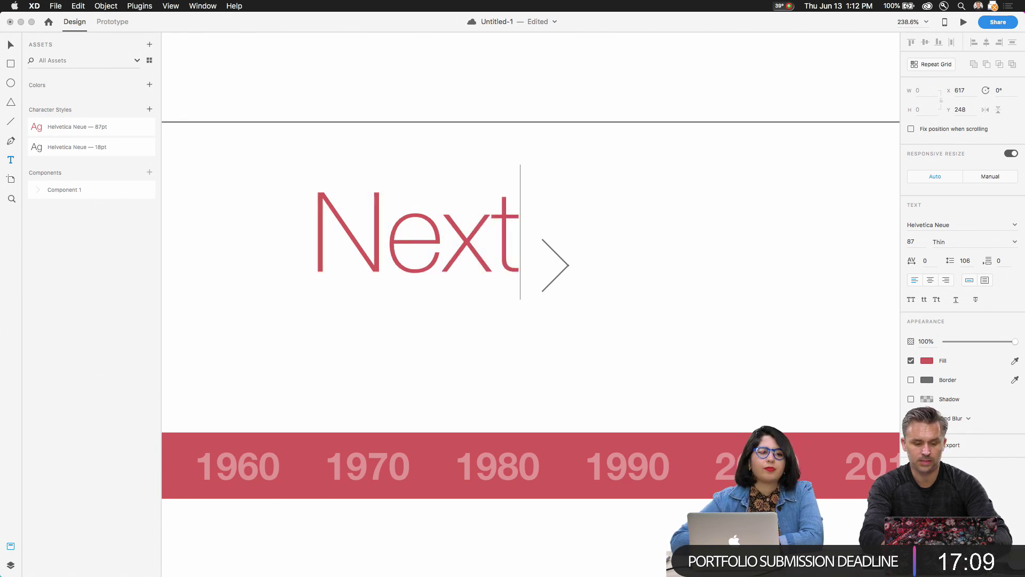
pyautogui.press('Escape')
pyautogui.moveTo(344, 232); pyautogui.dragTo(326, 268)
# Make a component from the "Next" text, the chevron lines and the invisible rectangle
pyautogui.moveTo(249, 174); pyautogui.dragTo(702, 366)
pyautogui.rightClick(439, 256)
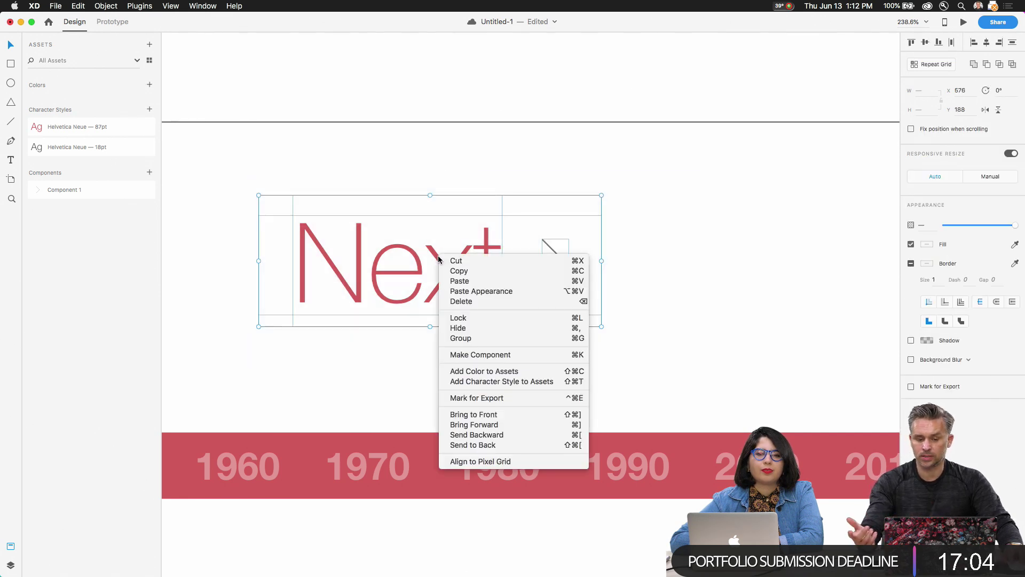
pyautogui.click(487, 355)
# Place an instance of the Next component to the right of the original and change its text to "Forward"
pyautogui.moveTo(42, 190); pyautogui.dragTo(677, 235)
pyautogui.doubleClick(671, 255)
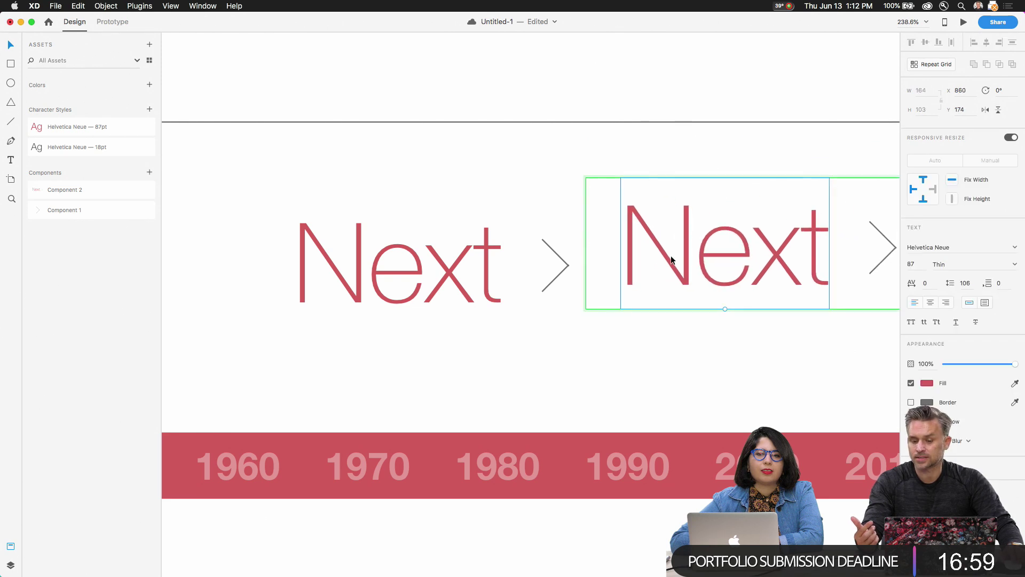
pyautogui.doubleClick(672, 255)
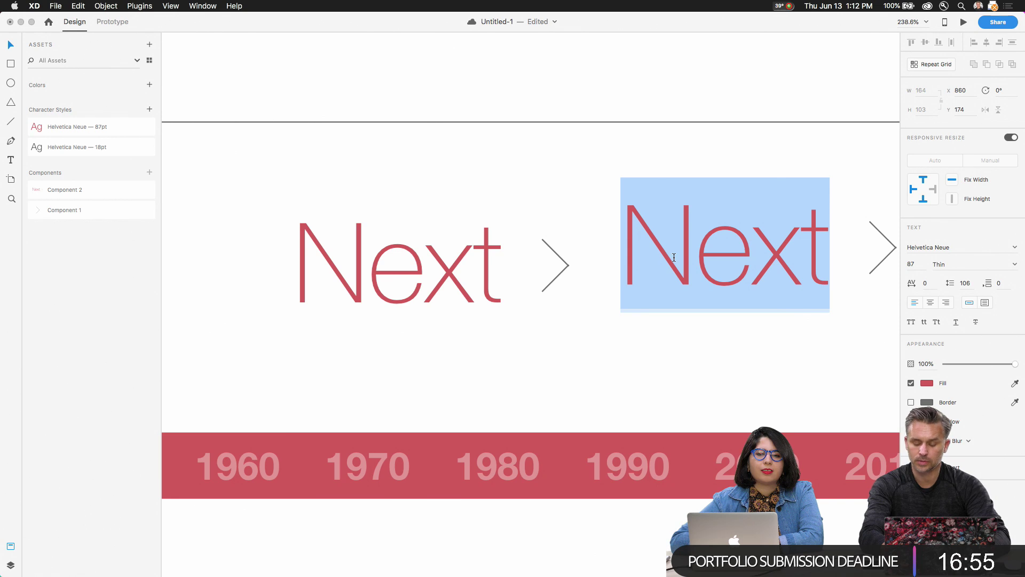
pyautogui.write('Forwa')
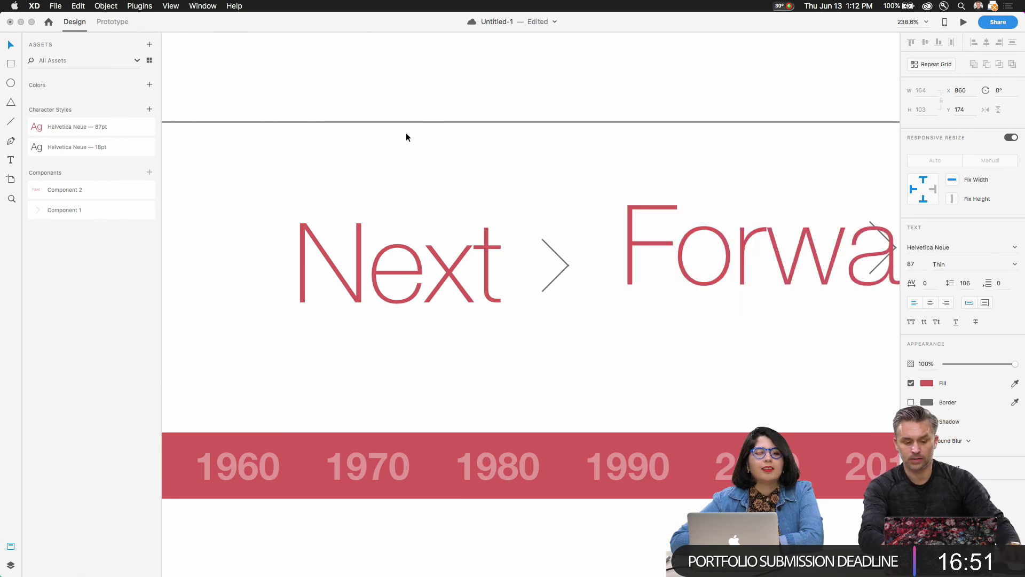
pyautogui.press('Escape')
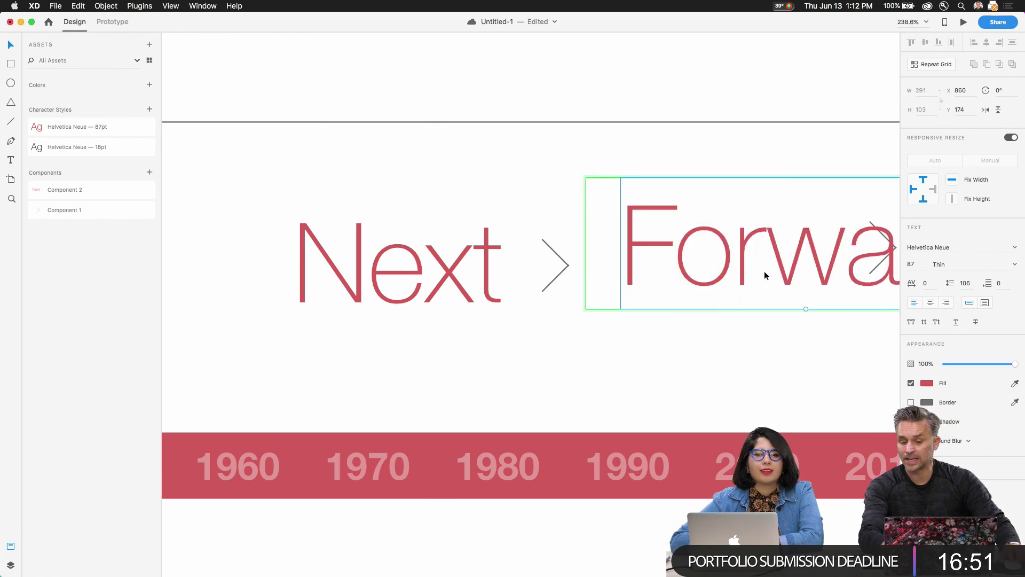
# Shift the "Forward" text within its instance to X 885 and Y 173, and delete the whole instance
pyautogui.moveTo(627, 244); pyautogui.dragTo(675, 259)
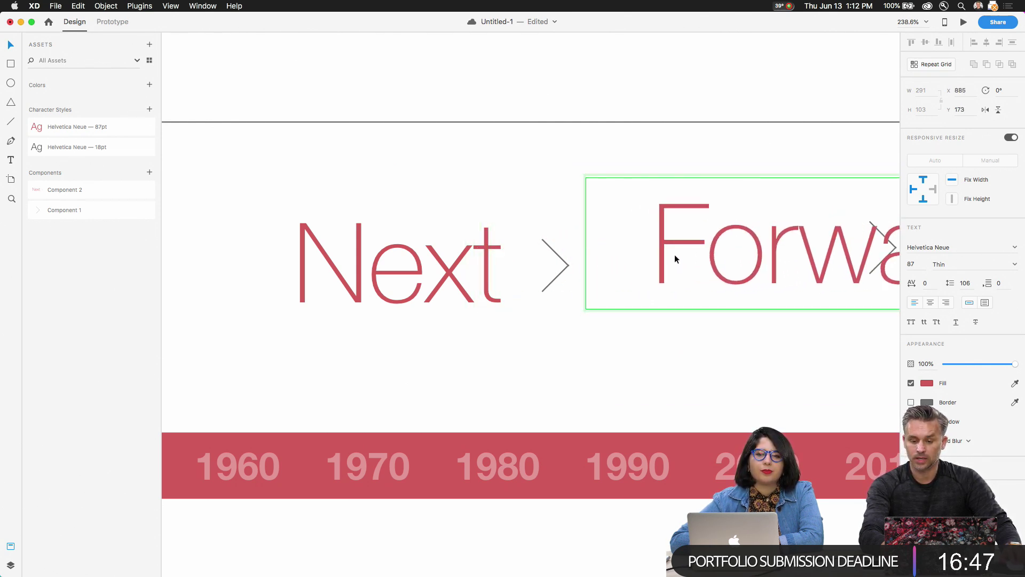
pyautogui.click(508, 177)
pyautogui.click(648, 224)
pyautogui.press('Delete')
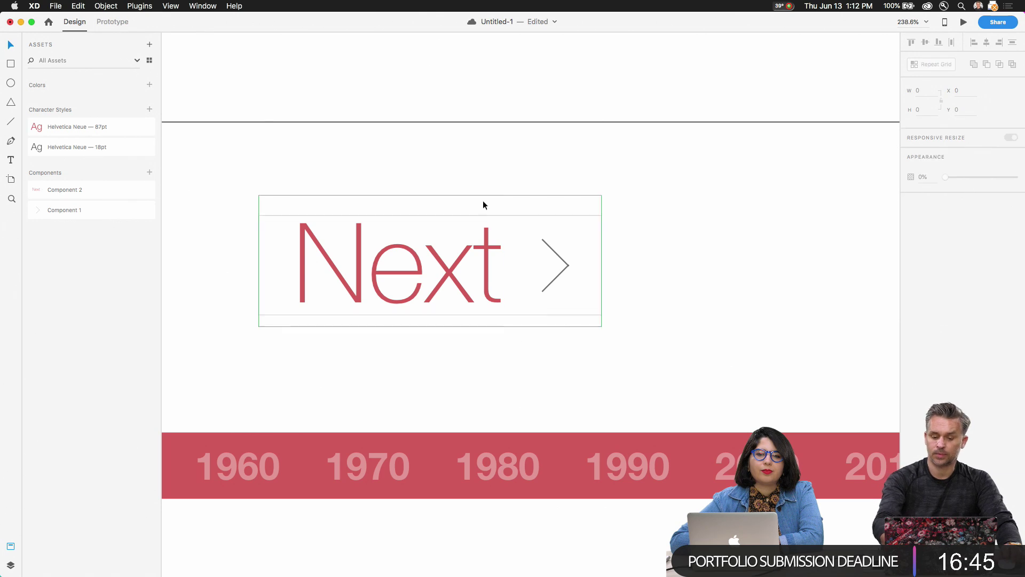
# Narrow the Next component from its right edge to a width of about 260
pyautogui.moveTo(255, 192); pyautogui.dragTo(658, 395)
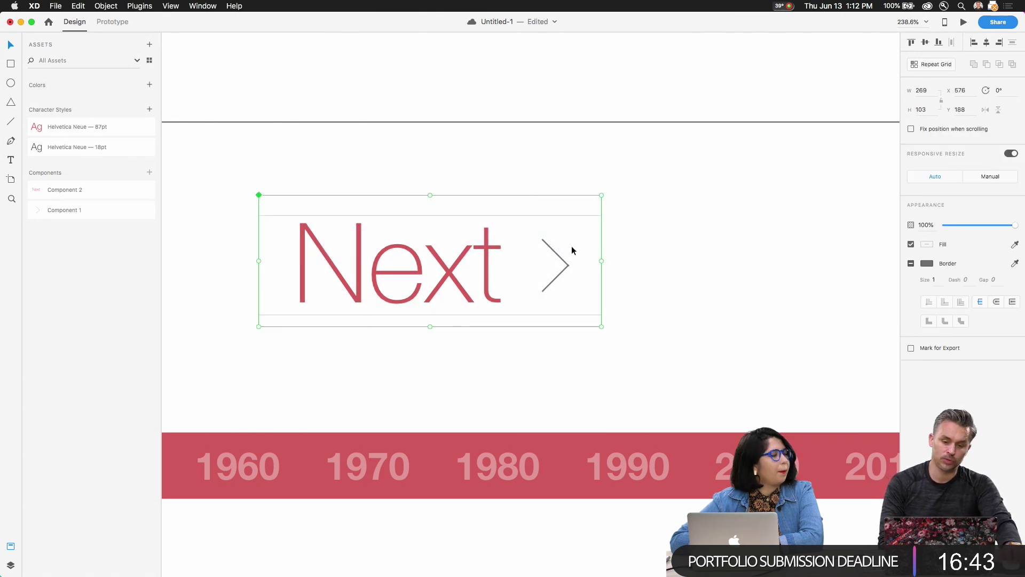
pyautogui.moveTo(602, 261)
pyautogui.mouseDown()
pyautogui.moveTo(782, 268)
pyautogui.moveTo(556, 270)
pyautogui.moveTo(591, 267)
pyautogui.mouseUp()
pyautogui.press('Escape')
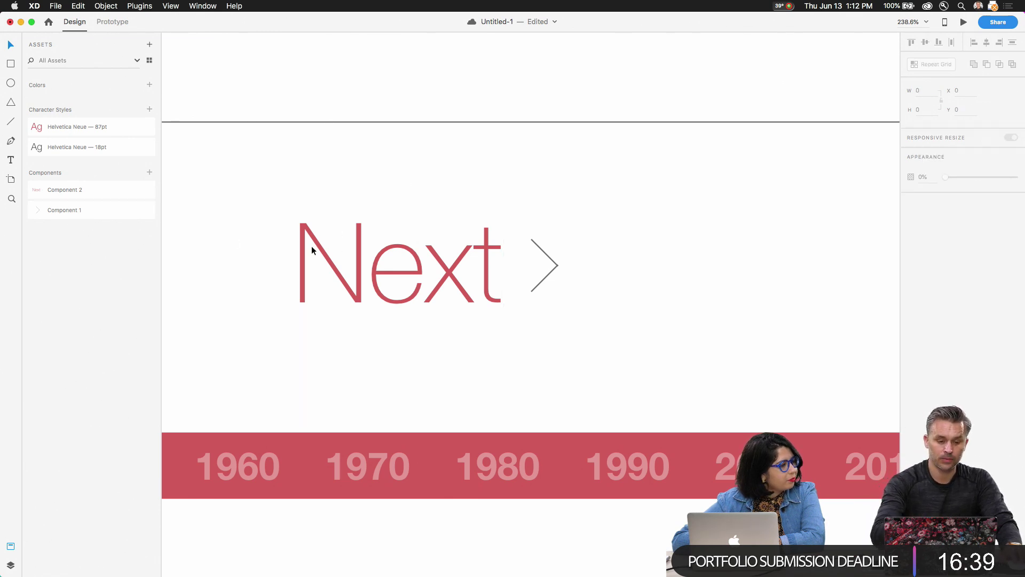
# Try placing a copy of the Next component to the right of the original, and undo it
pyautogui.moveTo(384, 282); pyautogui.dragTo(531, 248)
pyautogui.click(228, 233)
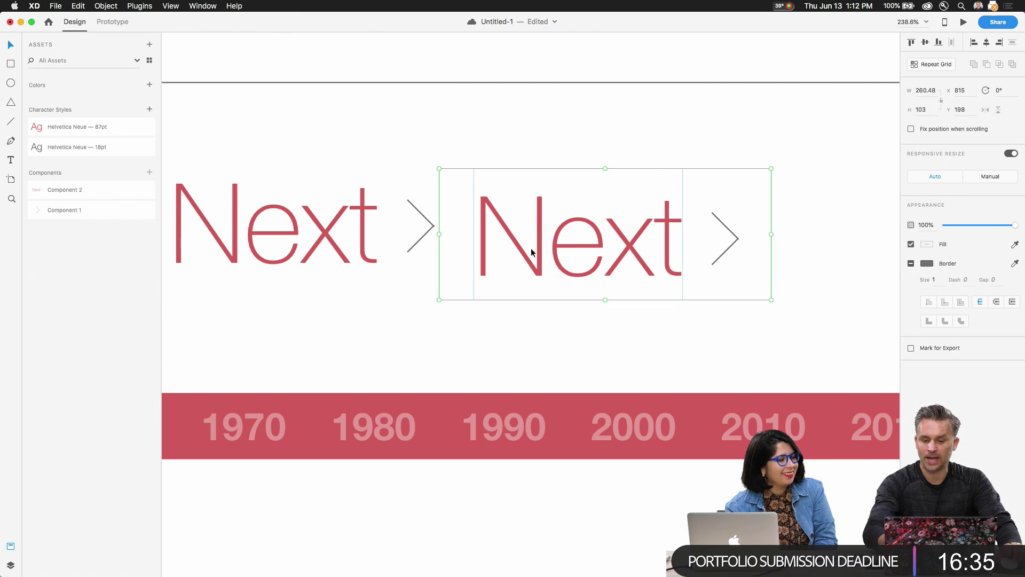
pyautogui.press('super+z')
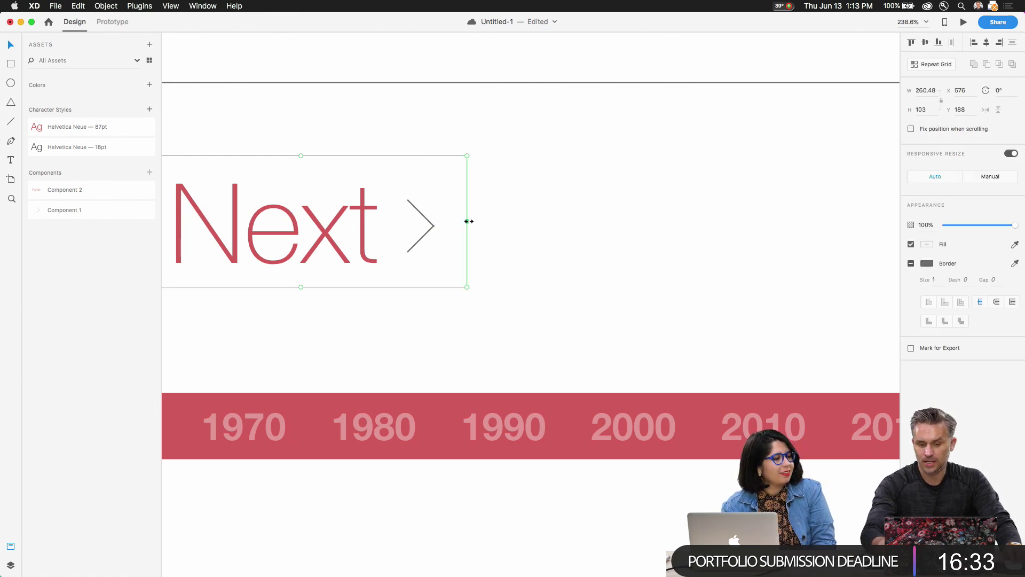
# Widen the Next component to about 465 from its right edge and change its text to "Forward"
pyautogui.hscroll(-3, 276, 135)
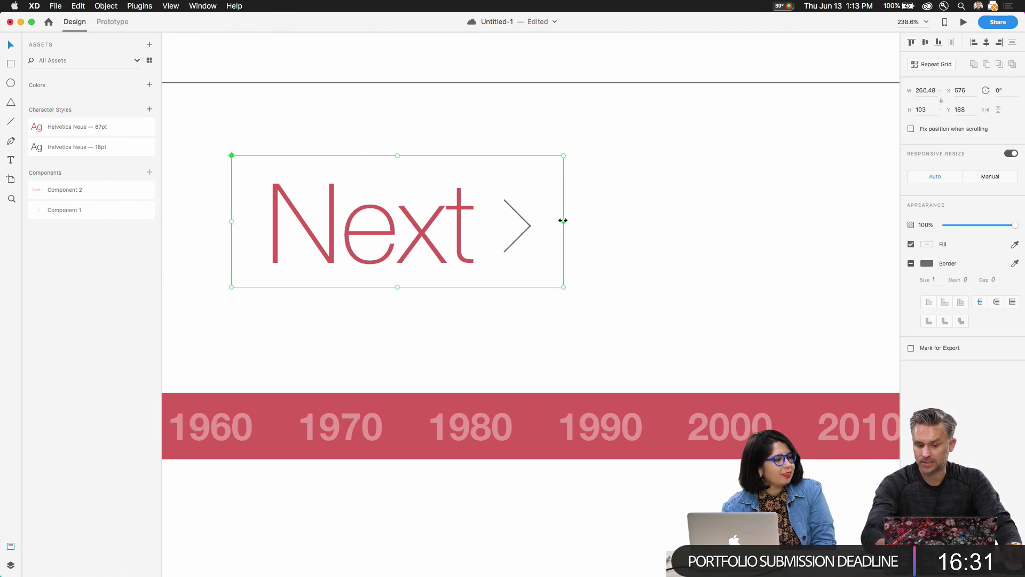
pyautogui.scroll(-2, 563, 213)
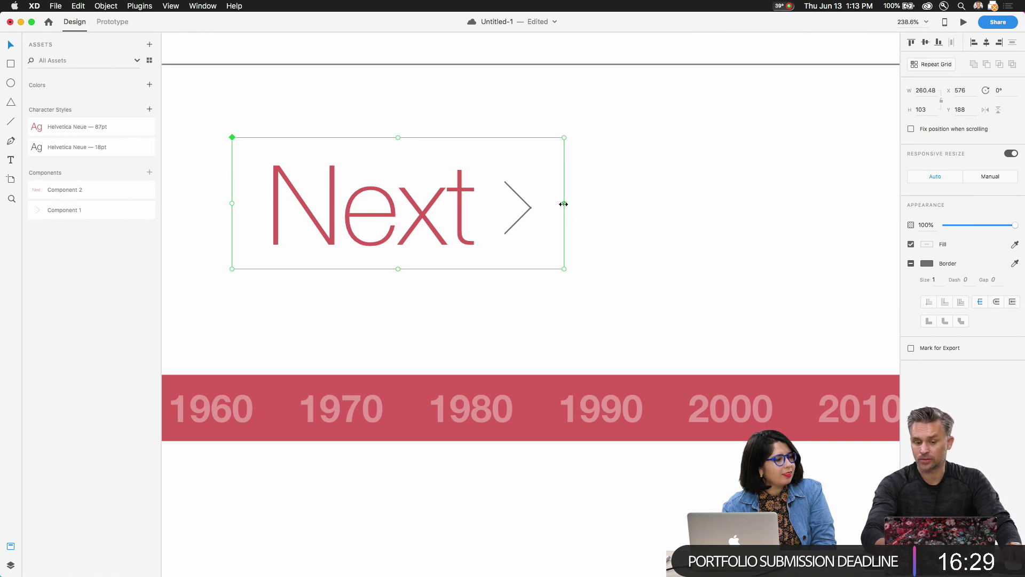
pyautogui.moveTo(563, 202); pyautogui.dragTo(824, 194)
pyautogui.doubleClick(437, 214)
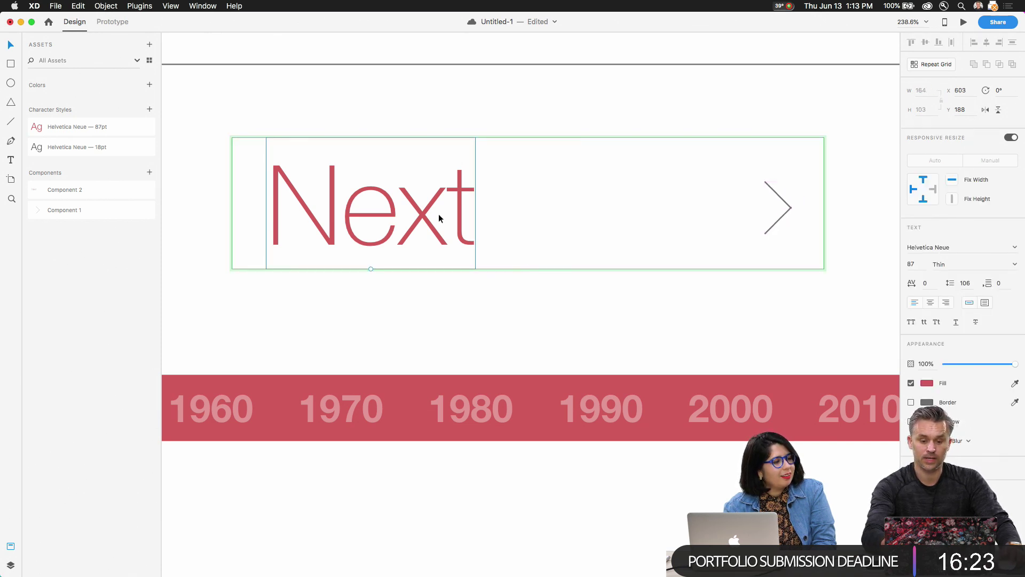
pyautogui.doubleClick(438, 214)
pyautogui.write('Forward')
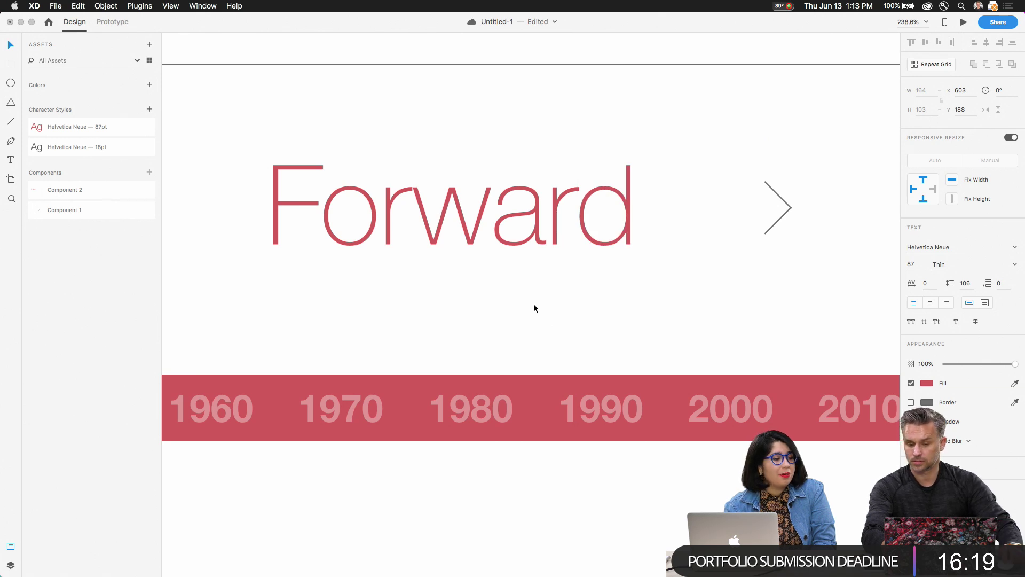
pyautogui.doubleClick(759, 204)
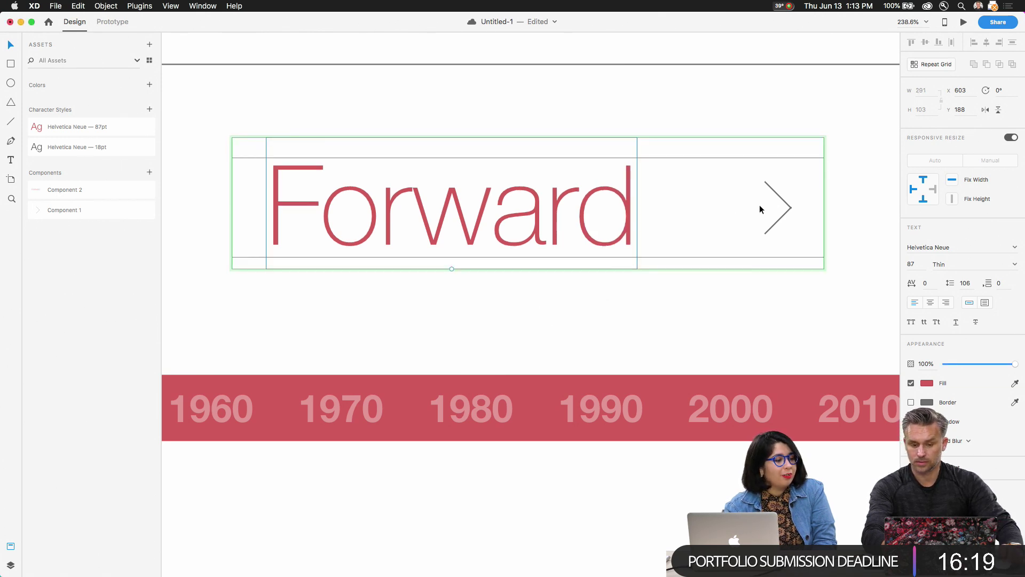
# Narrow the Forward component to a width of about 380 so the chevron sits close to the text
pyautogui.click(847, 155)
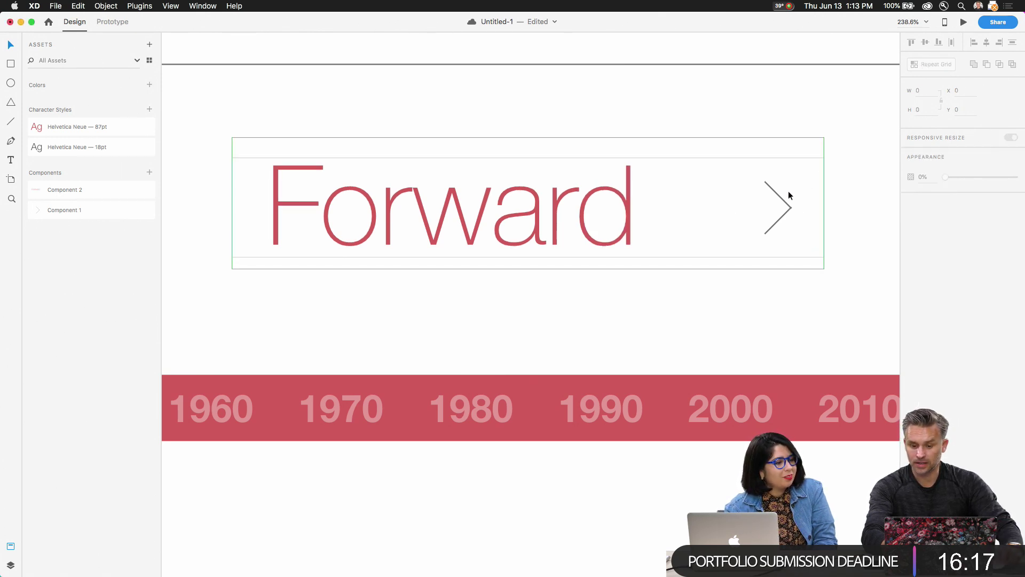
pyautogui.click(791, 193)
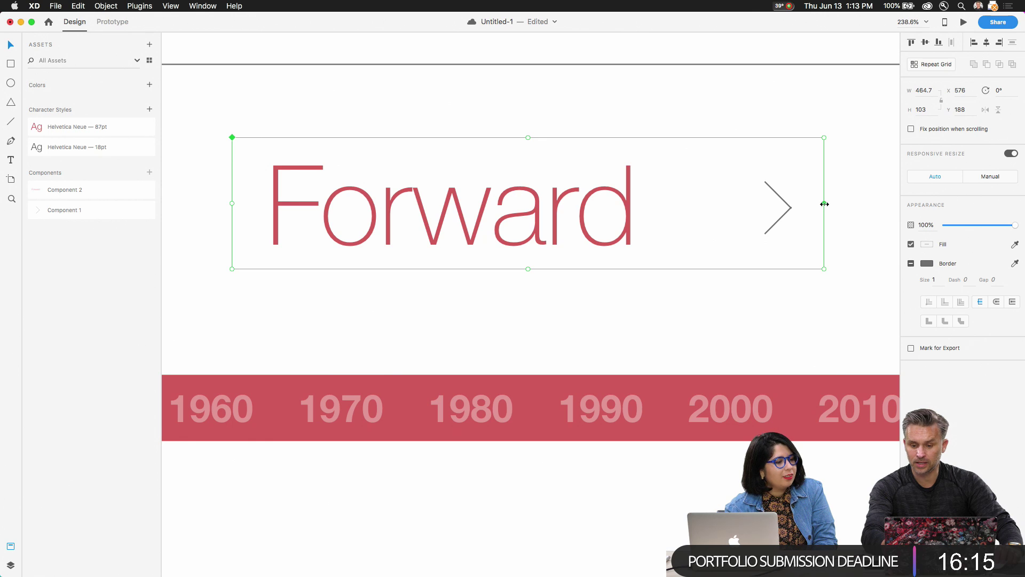
pyautogui.moveTo(824, 204); pyautogui.dragTo(717, 207)
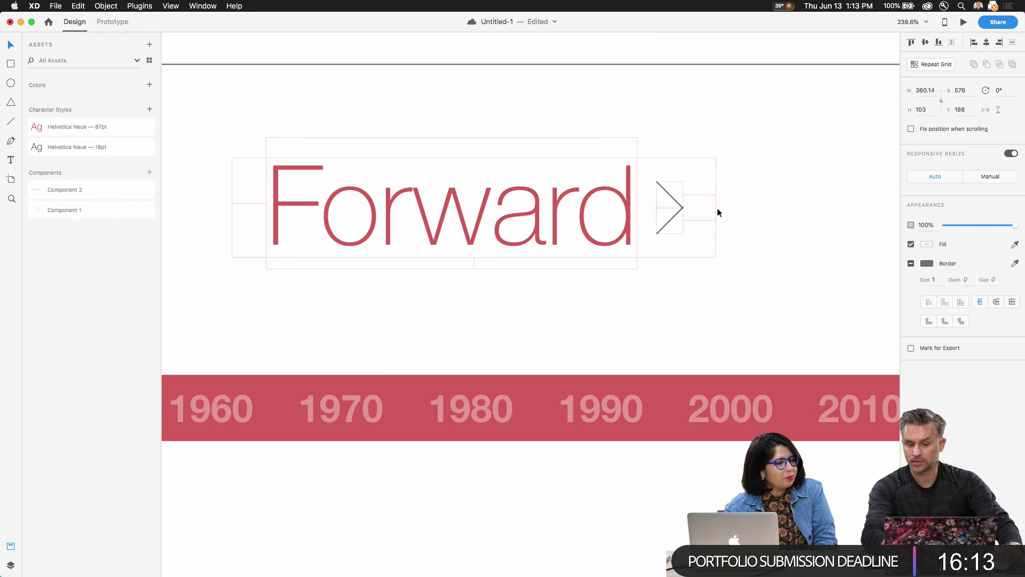
pyautogui.click(654, 331)
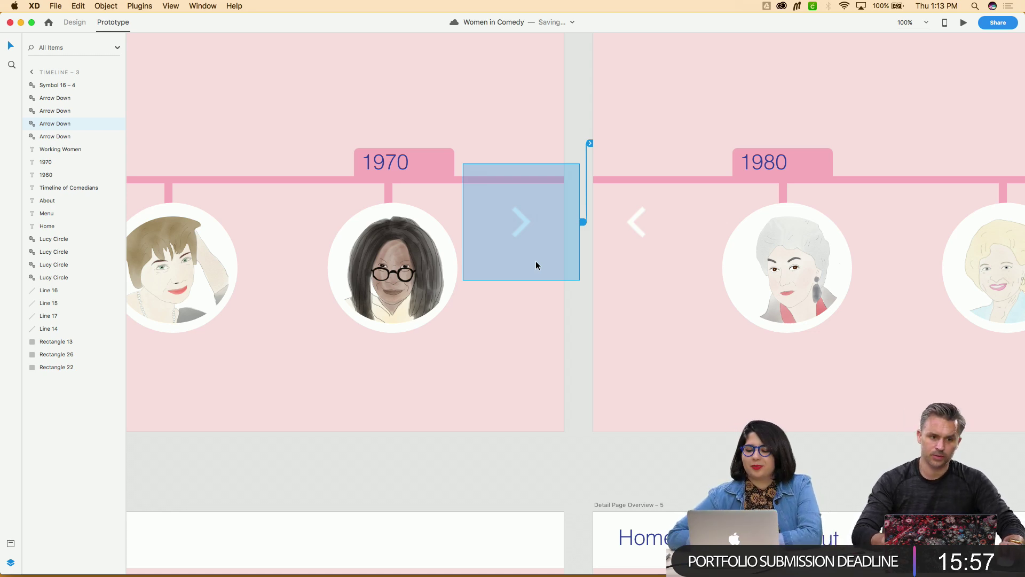
# Go to the start of the Timeline – 3 artboard, select the "Timeline of Comedians" heading and switch to Design mode
pyautogui.hscroll(-3, 536, 266)
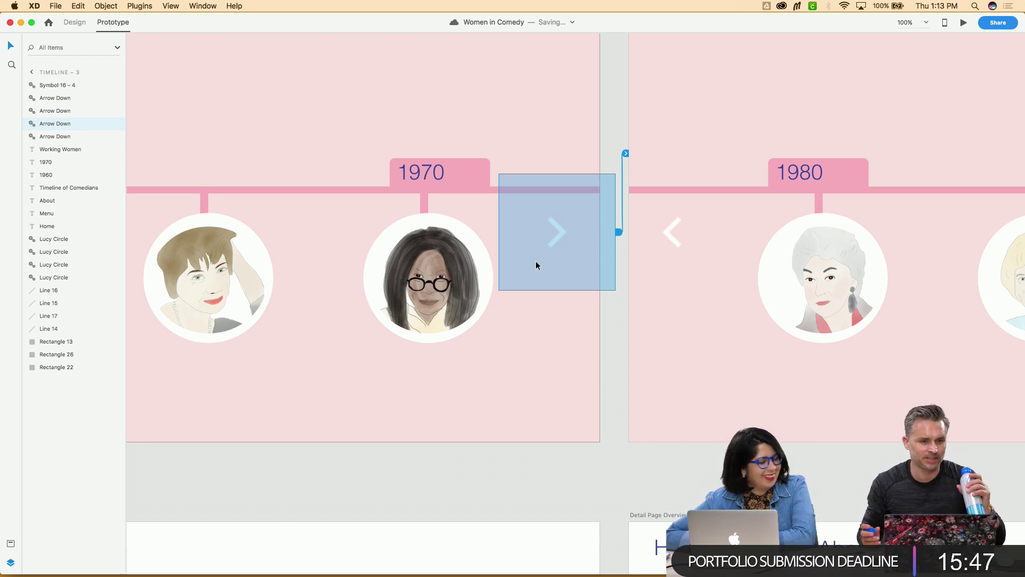
pyautogui.hscroll(-10, 536, 265)
pyautogui.scroll(5, 536, 265)
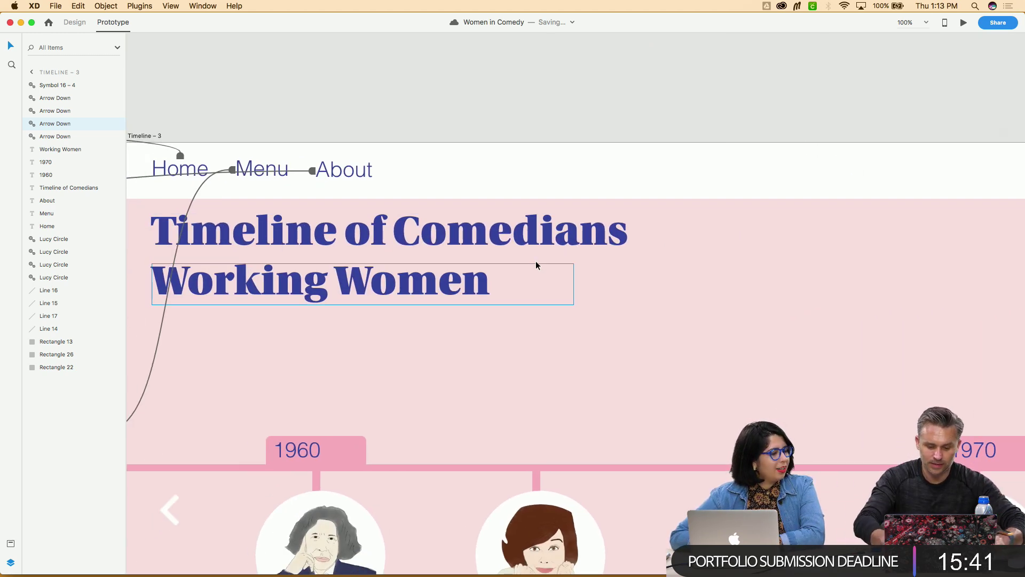
pyautogui.click(470, 235)
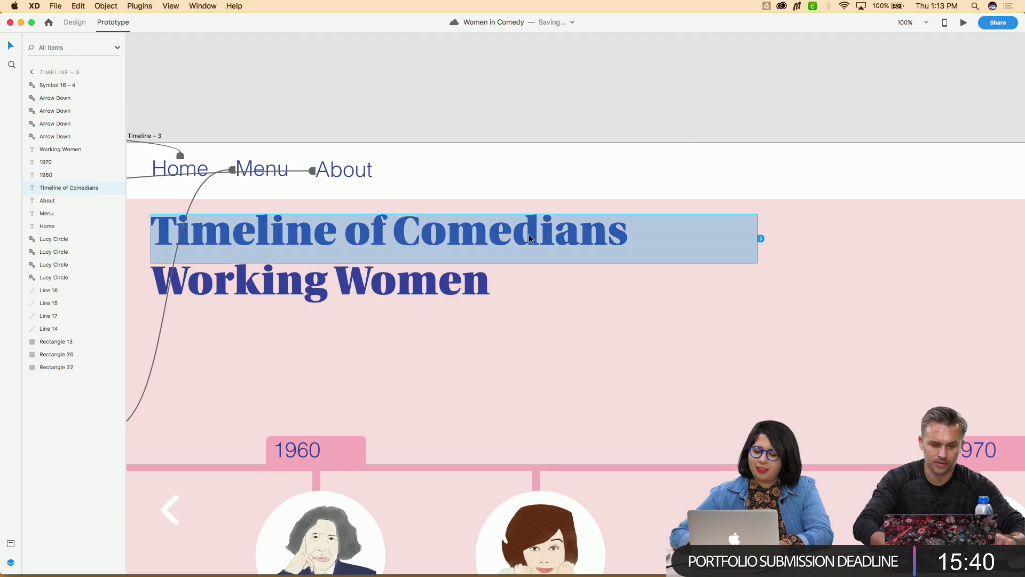
pyautogui.click(76, 23)
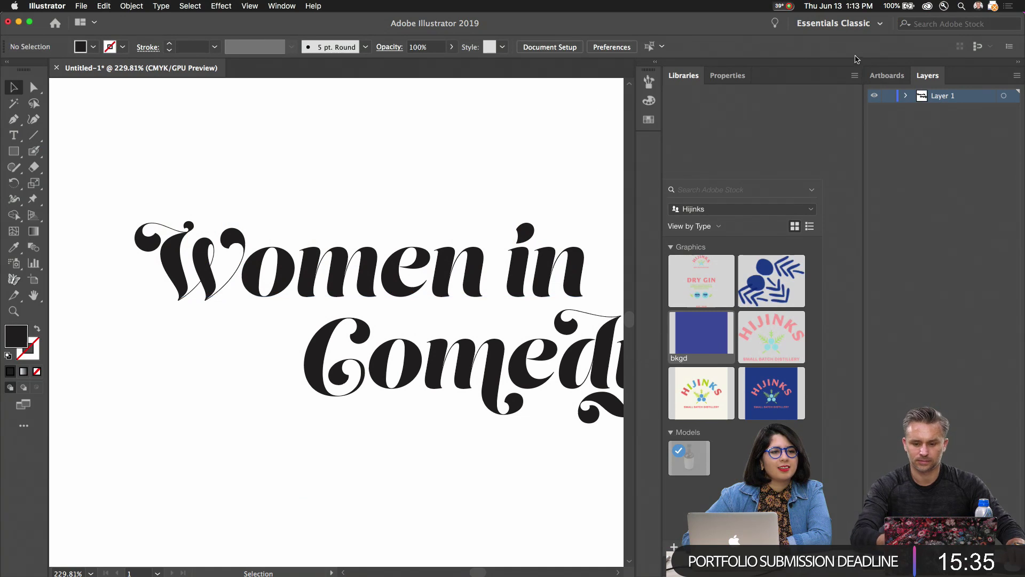
# In Illustrator, collapse the libraries and replace the "m" in "Comedy" with an alternate Lust Script glyph with swashes
pyautogui.click(857, 62)
pyautogui.scroll(-3, 374, 235)
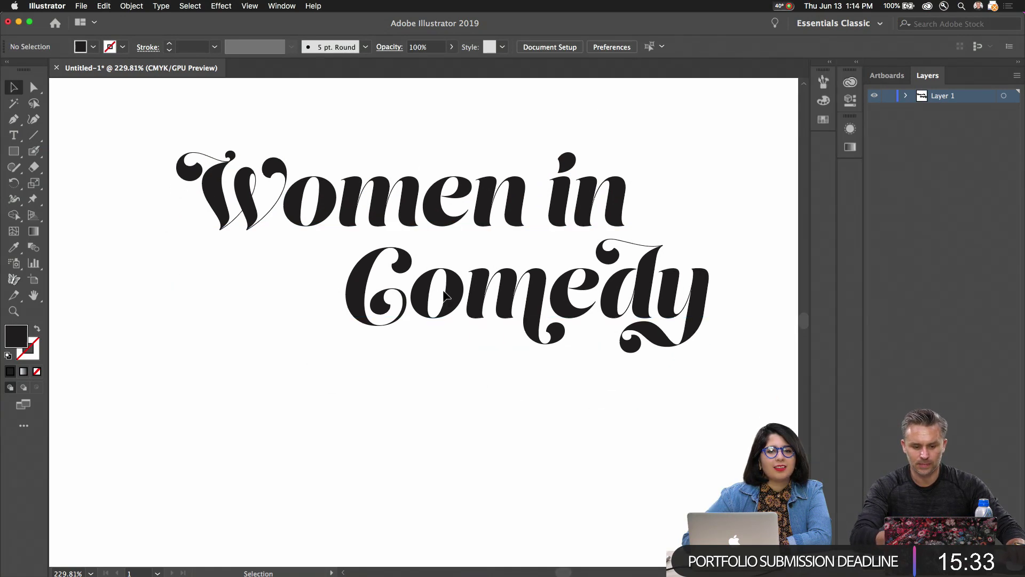
pyautogui.click(504, 304)
pyautogui.doubleClick(504, 305)
pyautogui.moveTo(463, 294); pyautogui.dragTo(547, 321)
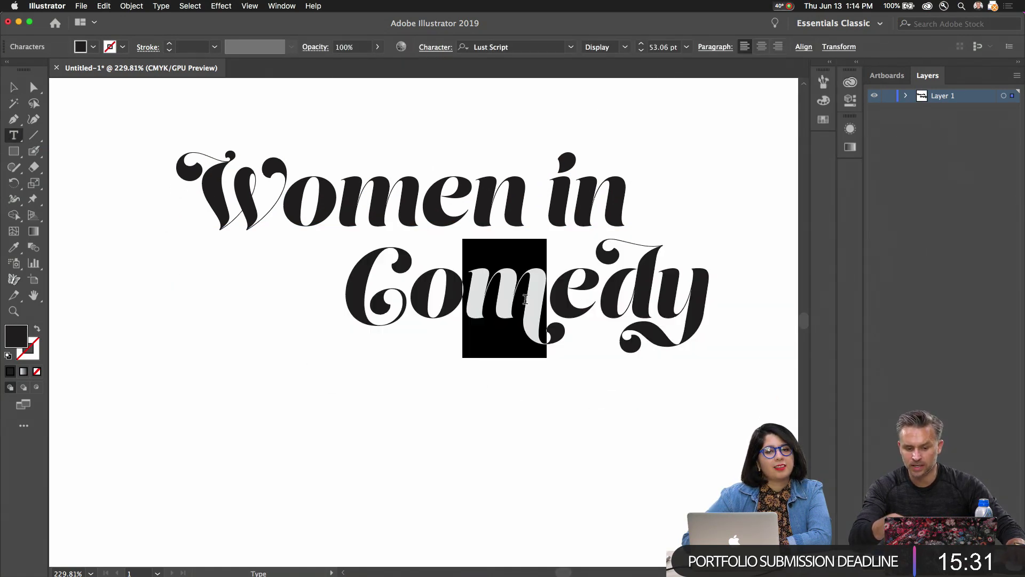
pyautogui.click(588, 368)
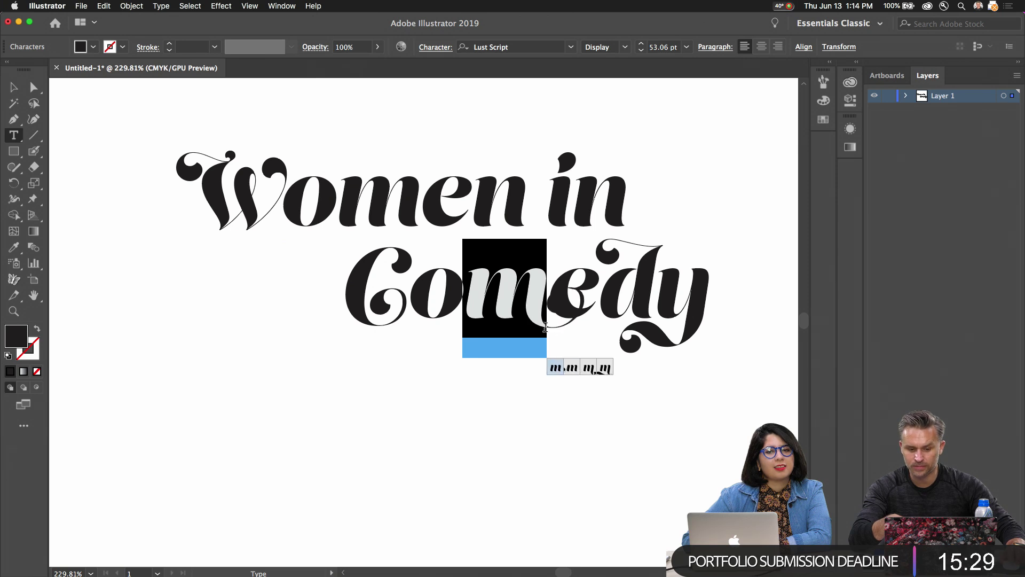
pyautogui.click(603, 368)
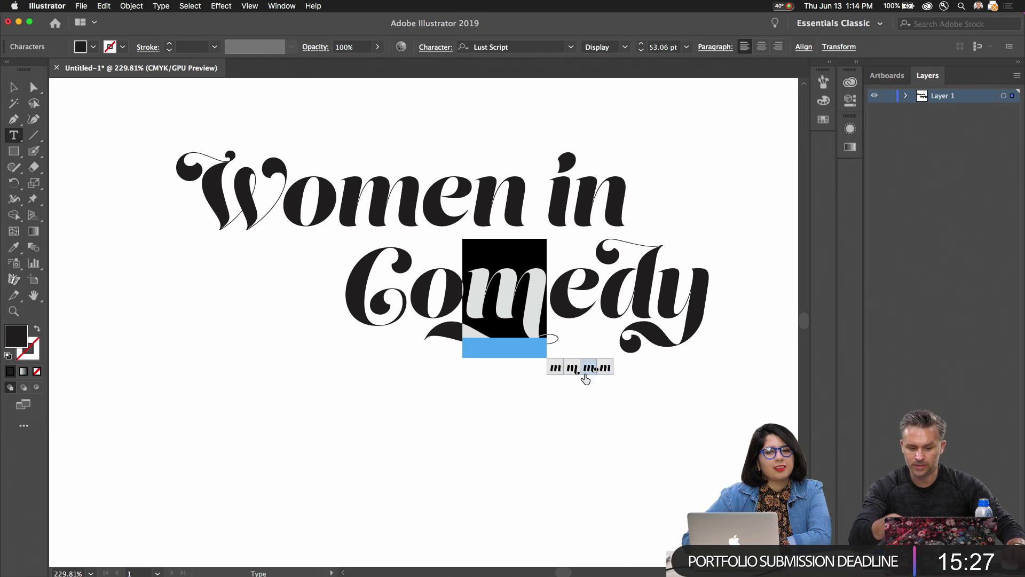
# Finish editing the "Women in Comedy" lettering, deselect it and draw a selection marquee across the whole title
pyautogui.click(408, 299)
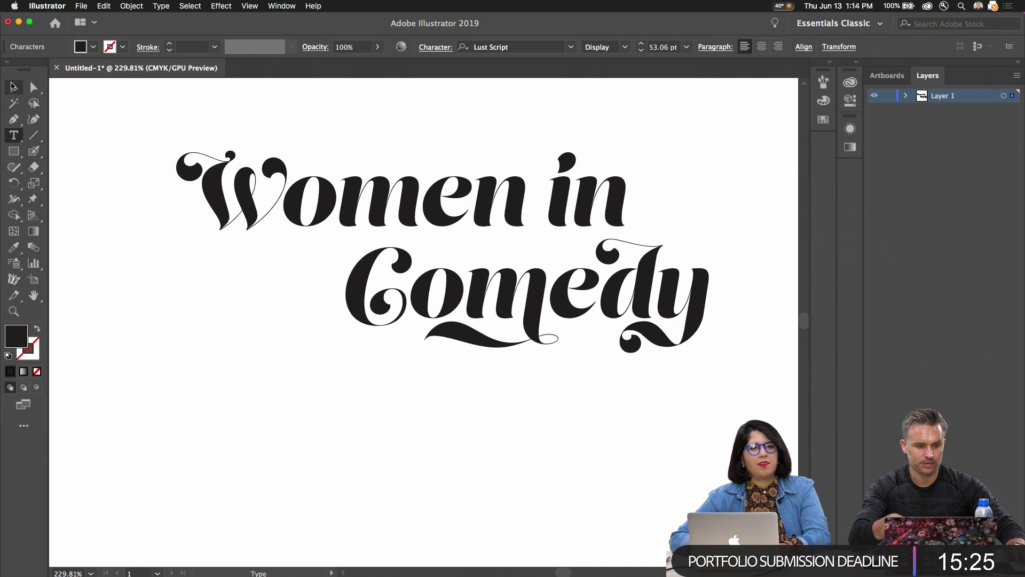
pyautogui.press('Escape')
pyautogui.click(169, 226)
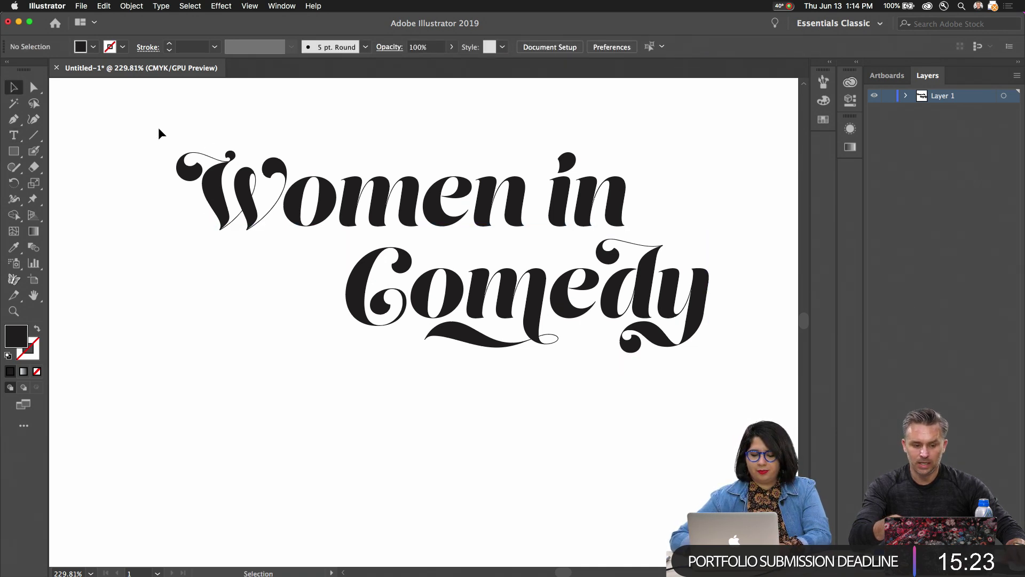
pyautogui.moveTo(158, 129); pyautogui.dragTo(761, 406)
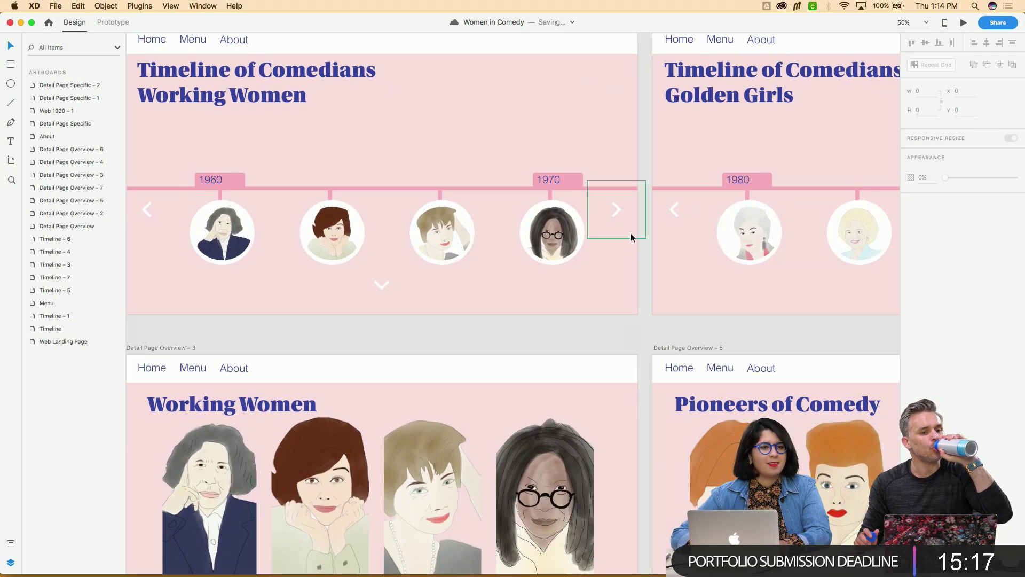
# Switch to XD and select the arrow image inside the next-arrow component on the Timeline – 3 artboard
pyautogui.scroll(-3, 562, 333)
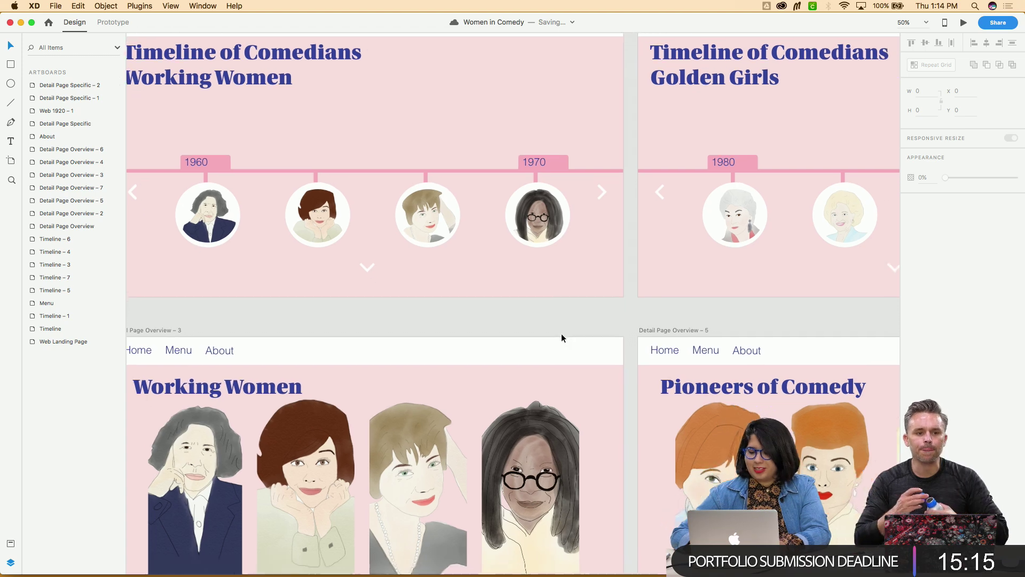
pyautogui.scroll(-1, 562, 333)
pyautogui.scroll(2, 562, 333)
pyautogui.scroll(4, 561, 333)
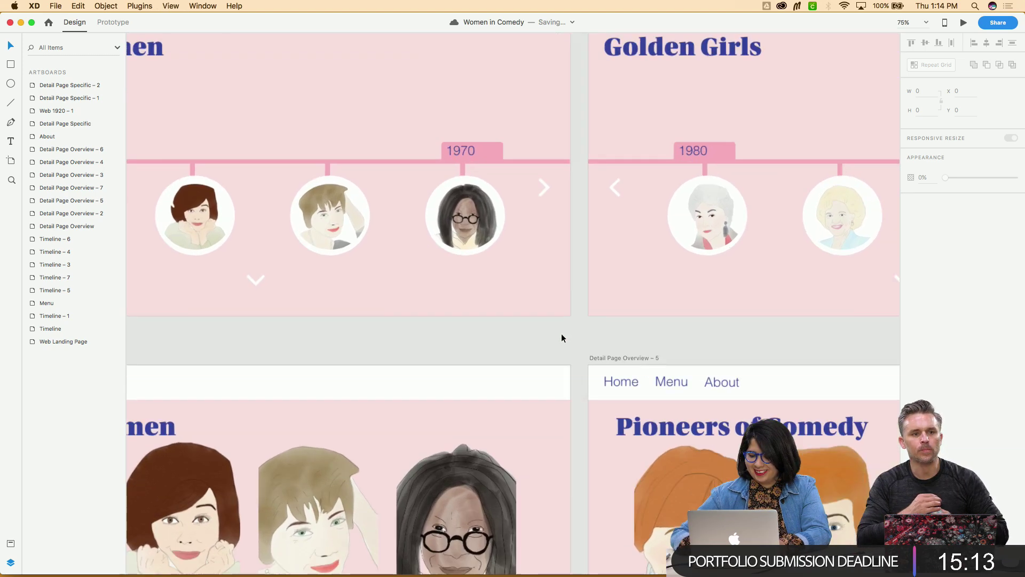
pyautogui.click(551, 162)
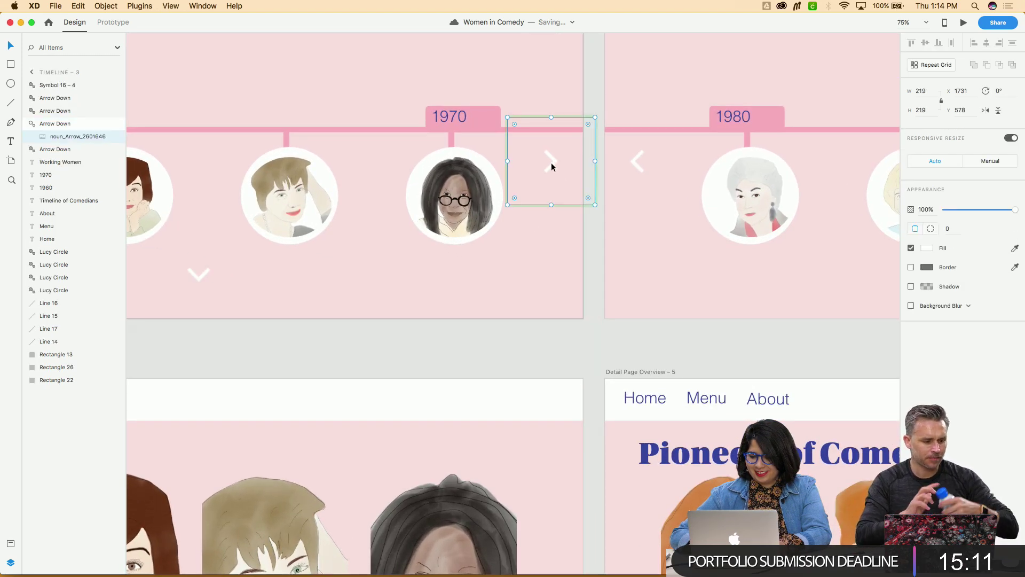
pyautogui.scroll(3, 597, 181)
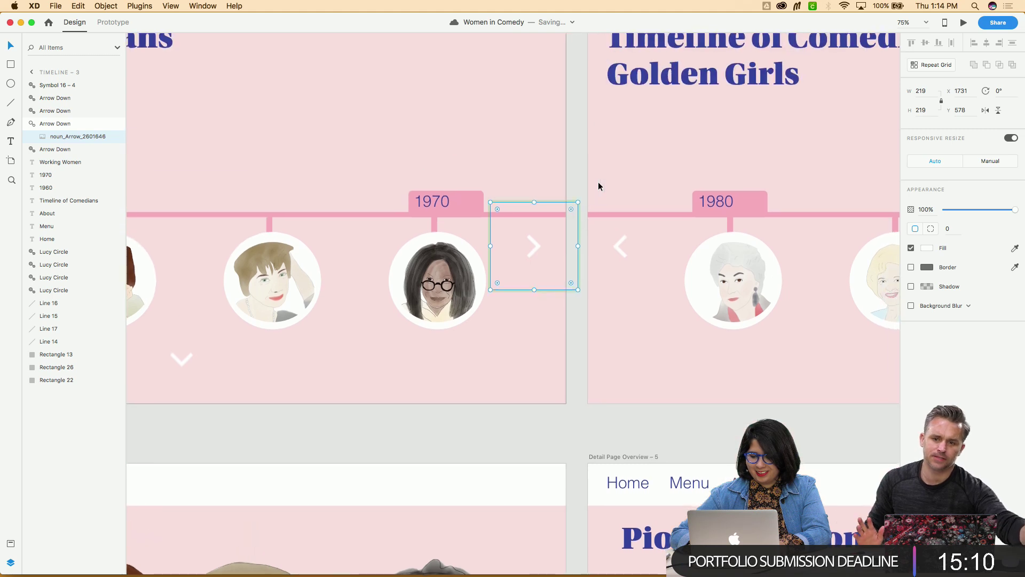
# In Prototype mode, inspect the interaction settings and trigger options of the next arrow on Timeline – 3
pyautogui.click(125, 22)
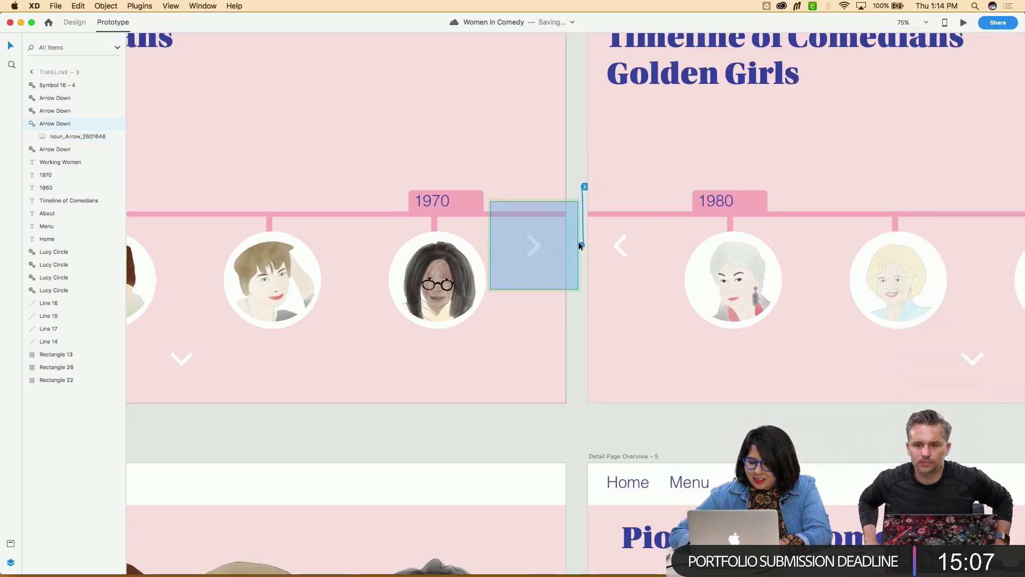
pyautogui.click(578, 241)
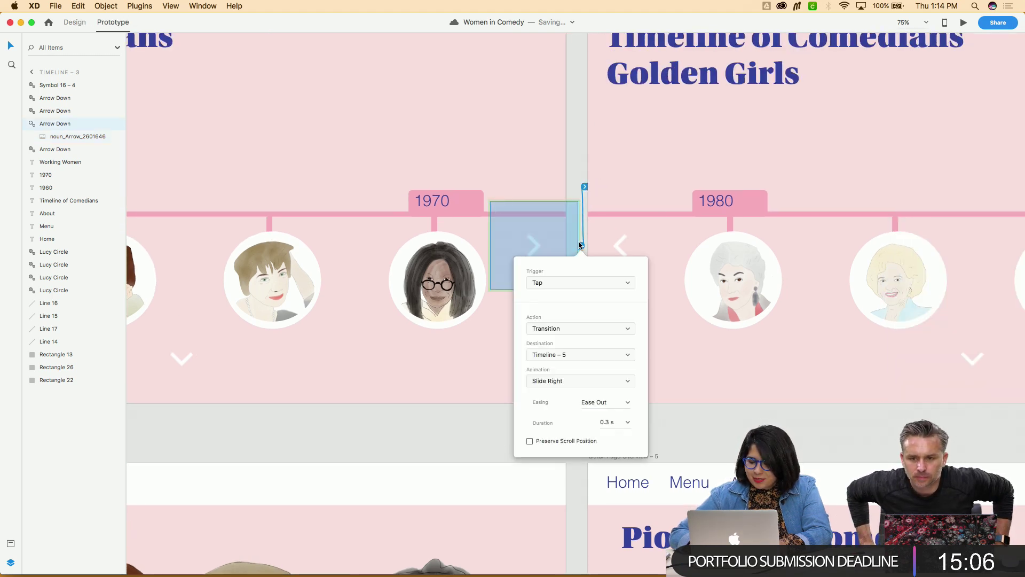
pyautogui.click(569, 282)
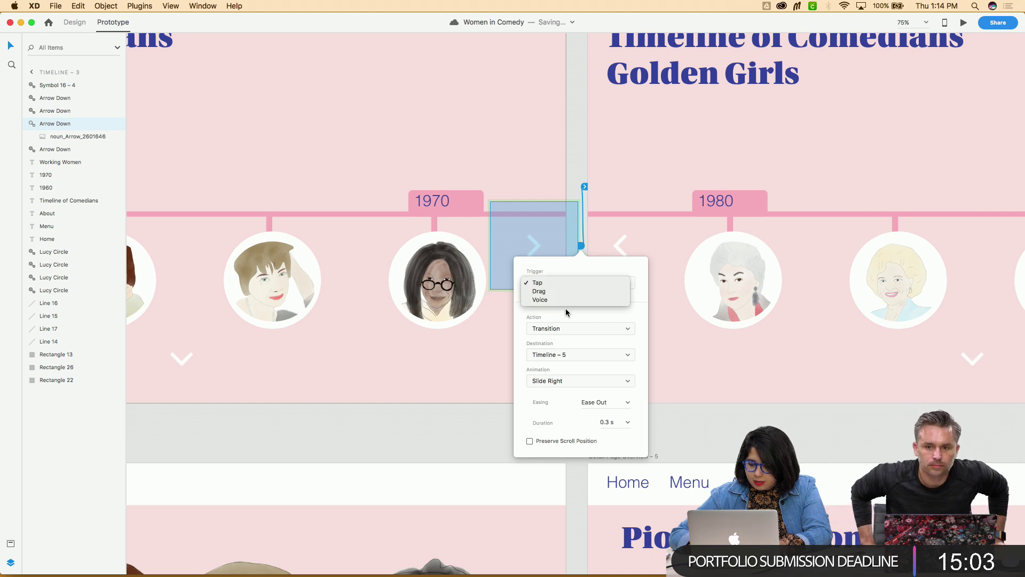
pyautogui.click(508, 383)
# Open the interaction settings of the next arrow on the Timeline – 5 artboard
pyautogui.hscroll(10, 508, 384)
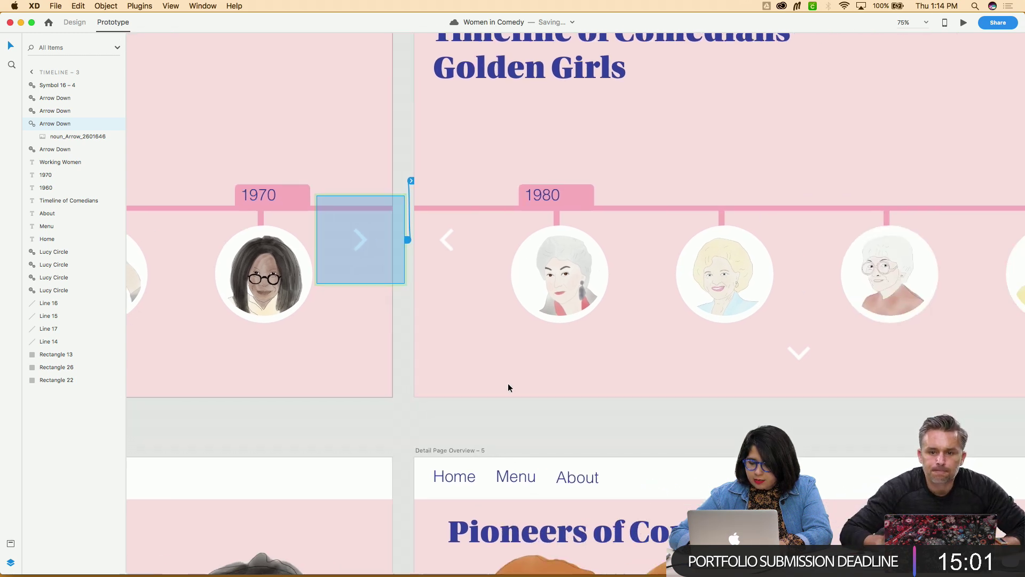
pyautogui.hscroll(5, 508, 383)
pyautogui.click(678, 246)
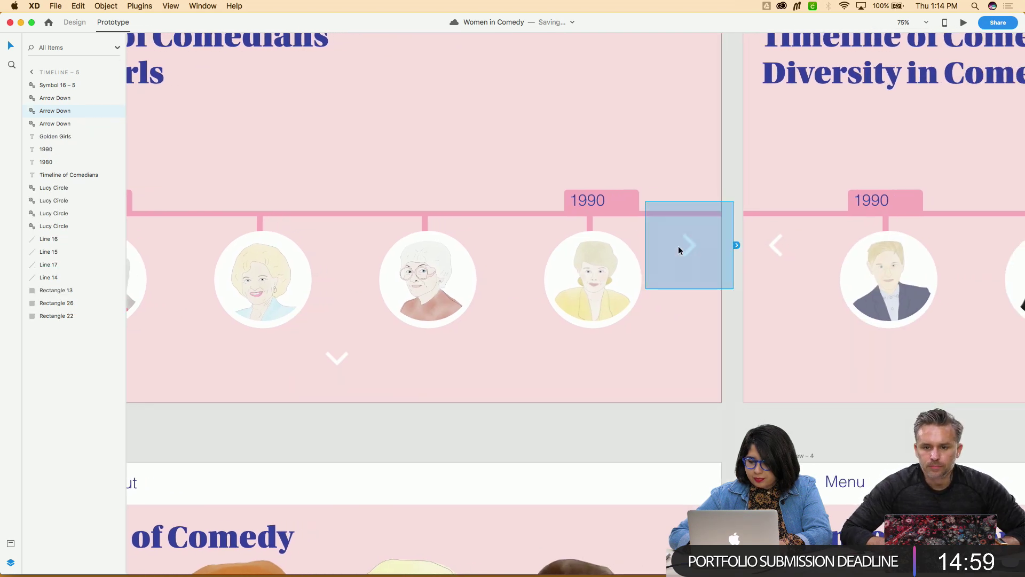
pyautogui.click(737, 247)
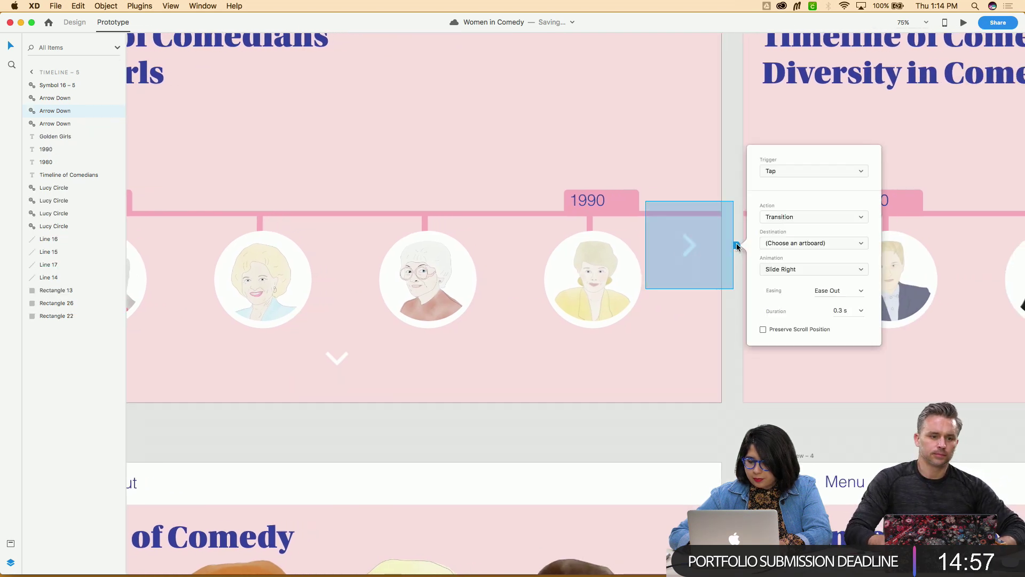
# Examine the trigger and action options for the Timeline – 5 next arrow without changing them
pyautogui.click(796, 216)
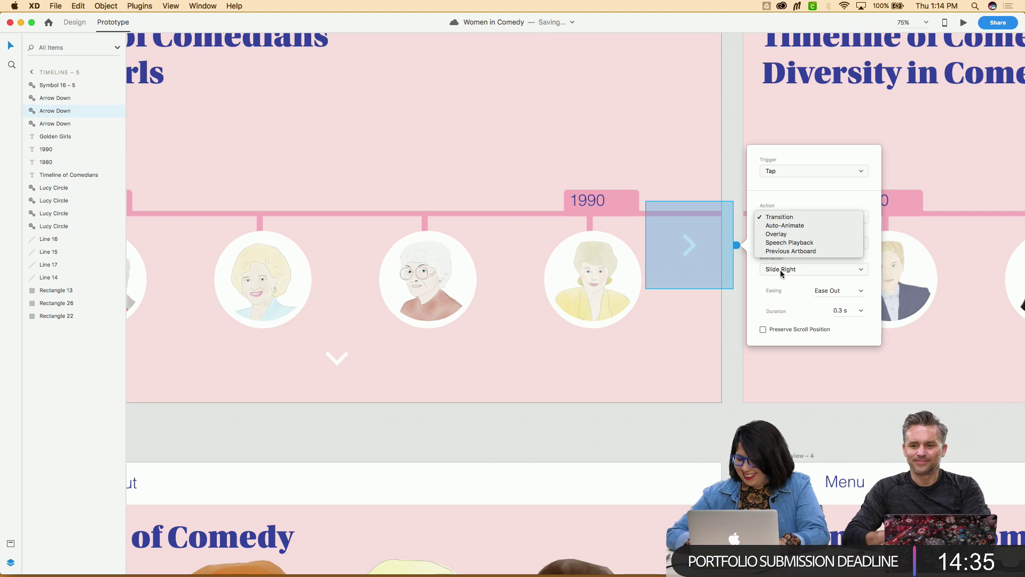
pyautogui.click(792, 295)
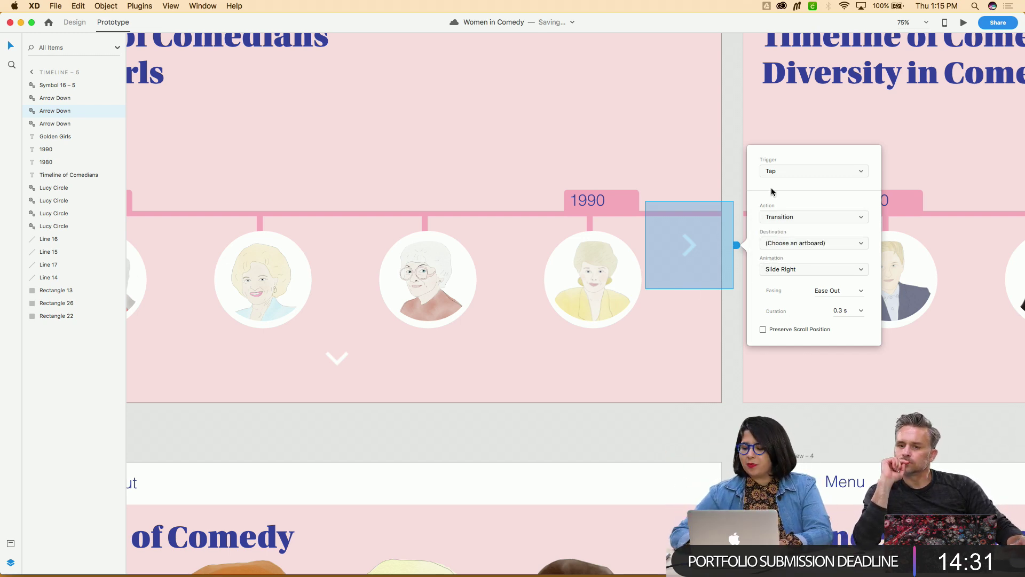
pyautogui.click(775, 171)
pyautogui.click(796, 213)
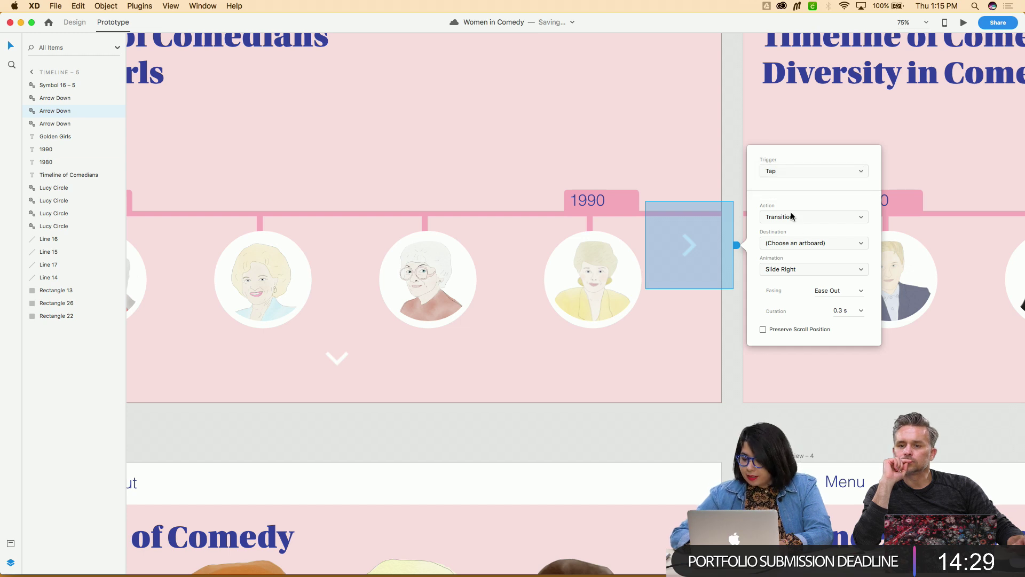
pyautogui.click(795, 217)
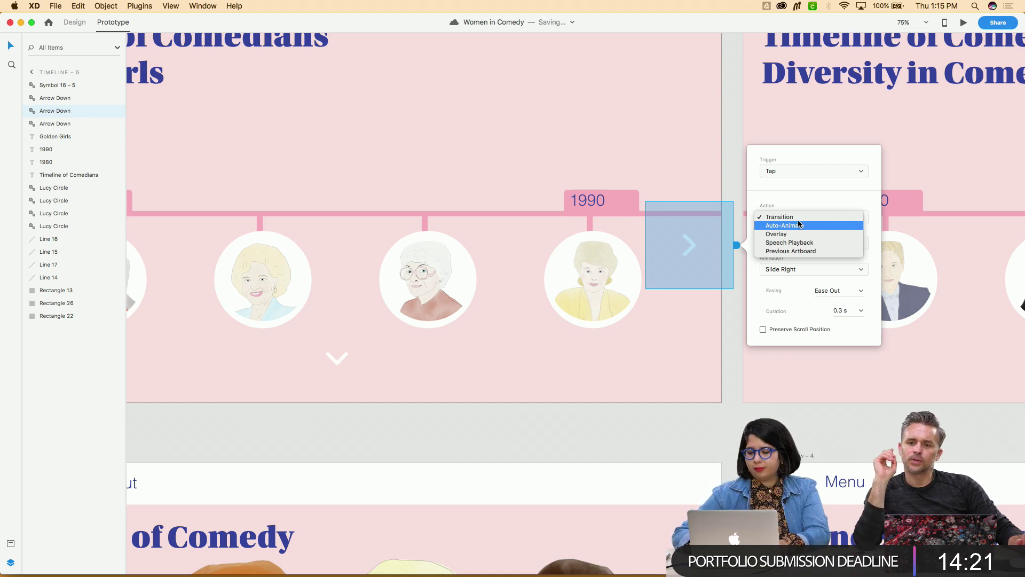
pyautogui.click(798, 193)
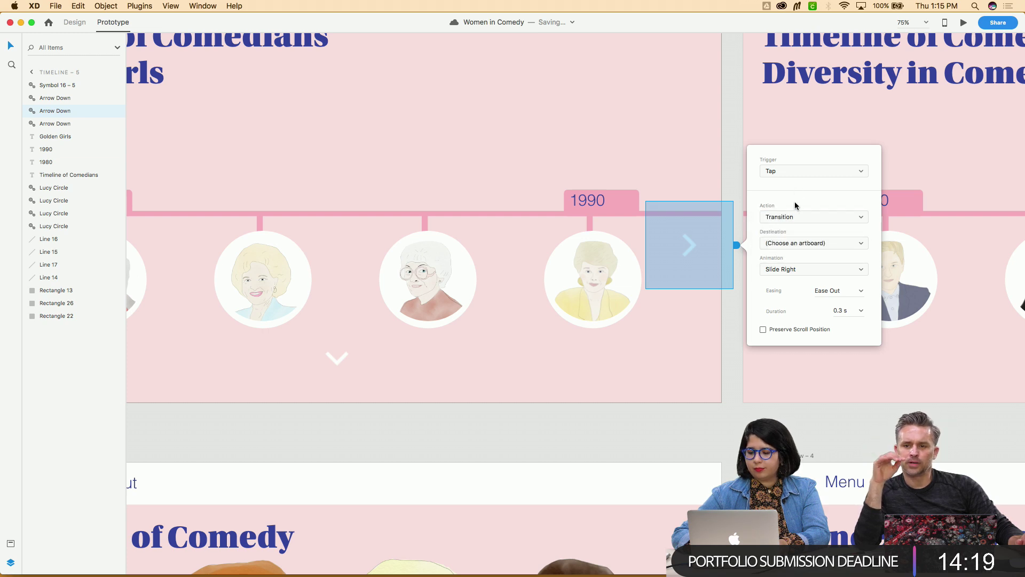
pyautogui.click(795, 217)
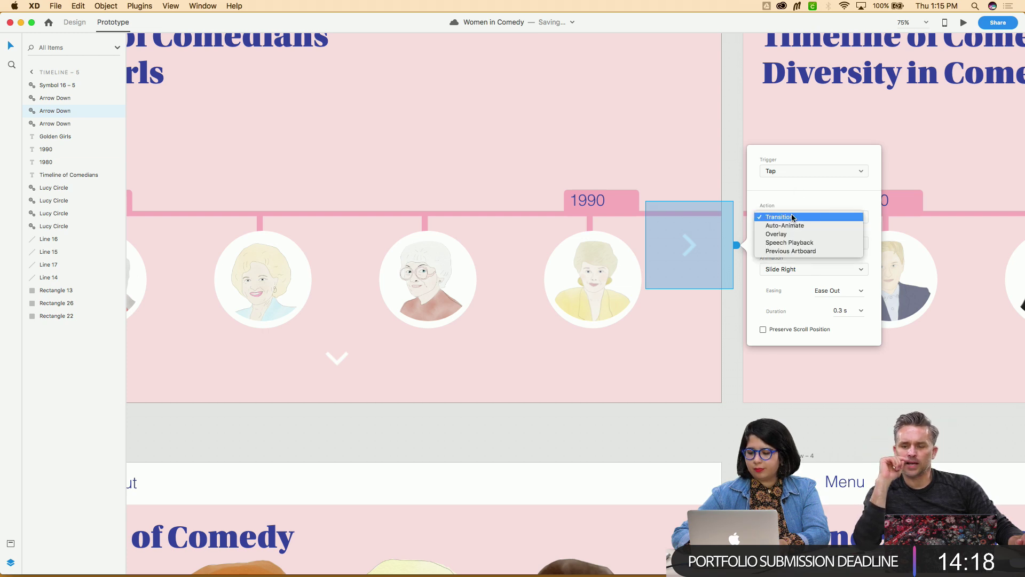
pyautogui.click(780, 309)
# Check the interaction settings of the next arrow on the Timeline – 4 artboard and close them
pyautogui.hscroll(3, 682, 392)
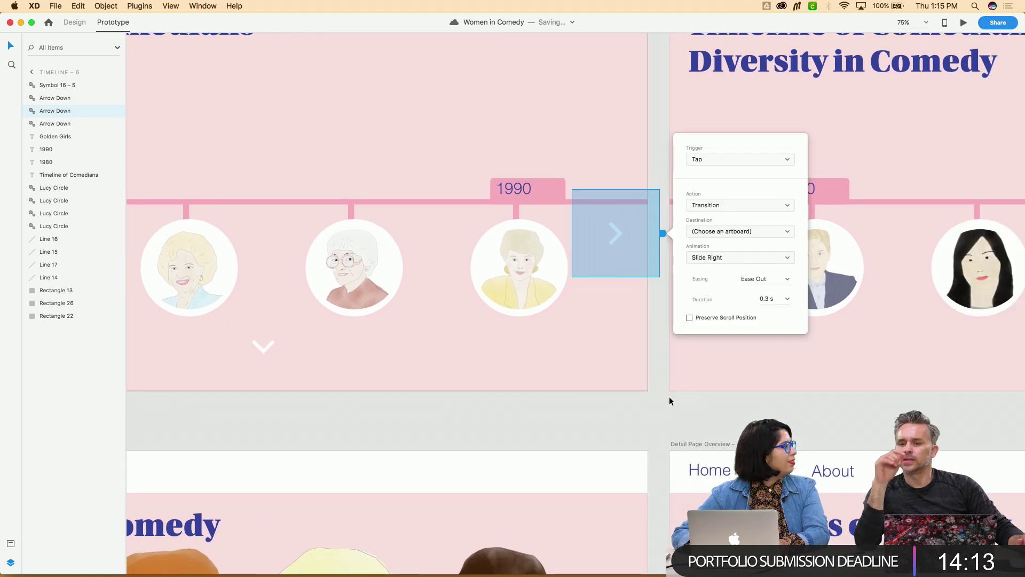
pyautogui.hscroll(15, 668, 396)
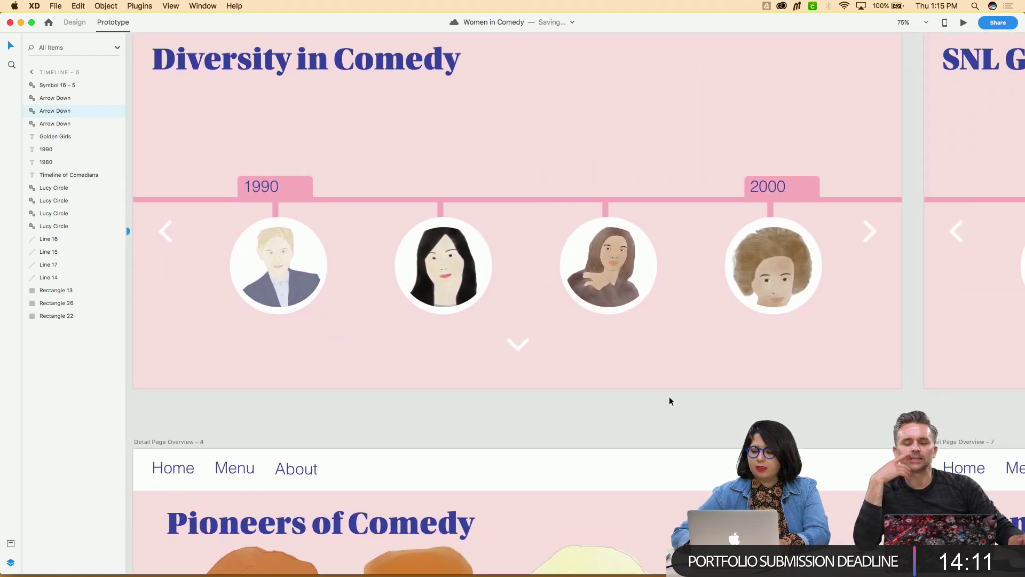
pyautogui.hscroll(5, 670, 400)
pyautogui.click(758, 238)
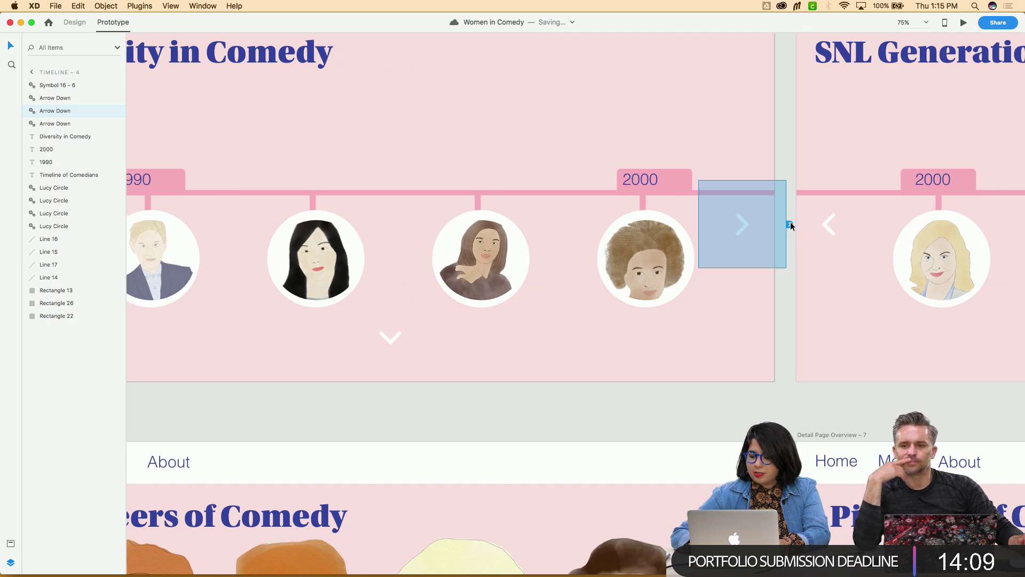
pyautogui.click(790, 223)
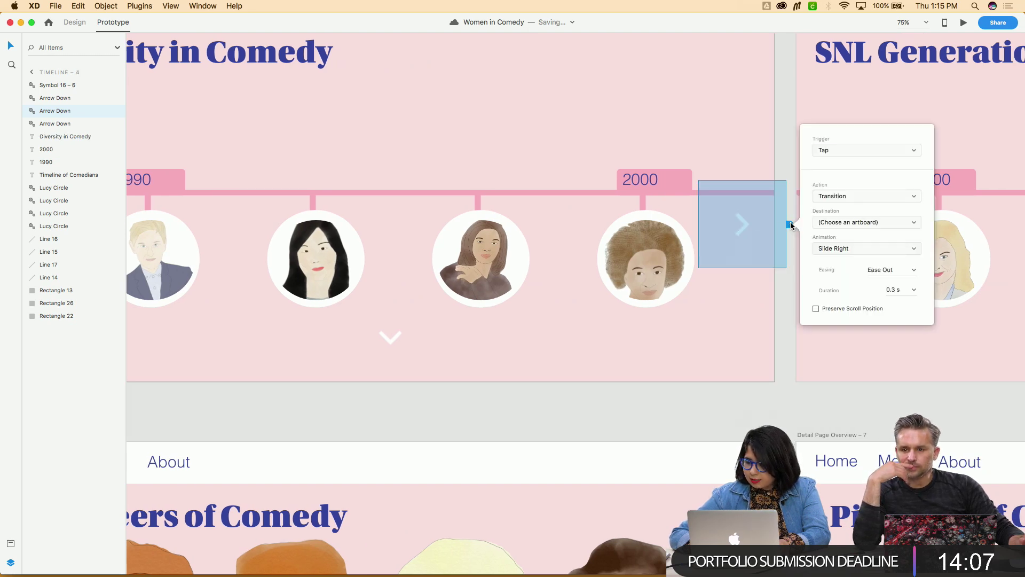
pyautogui.click(787, 318)
# Check the interaction settings of the next arrow on the Timeline – 7 artboard and close them
pyautogui.hscroll(14, 787, 319)
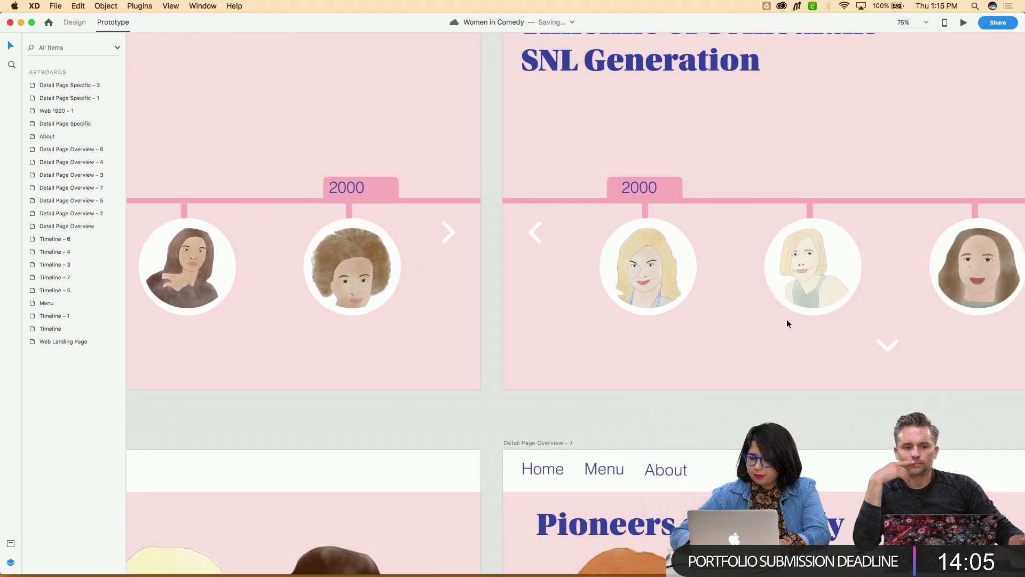
pyautogui.hscroll(6, 786, 319)
pyautogui.click(778, 139)
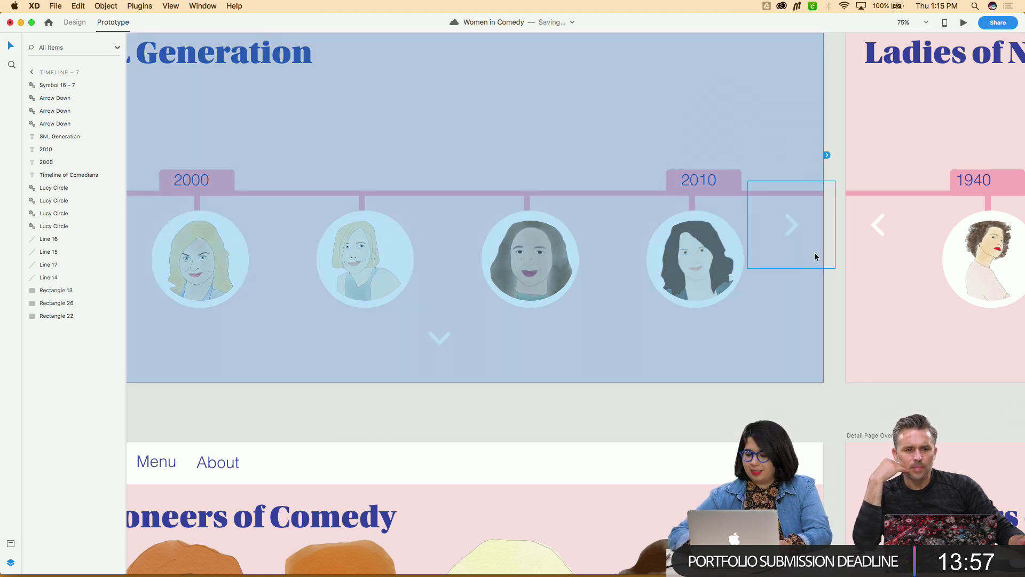
pyautogui.click(836, 255)
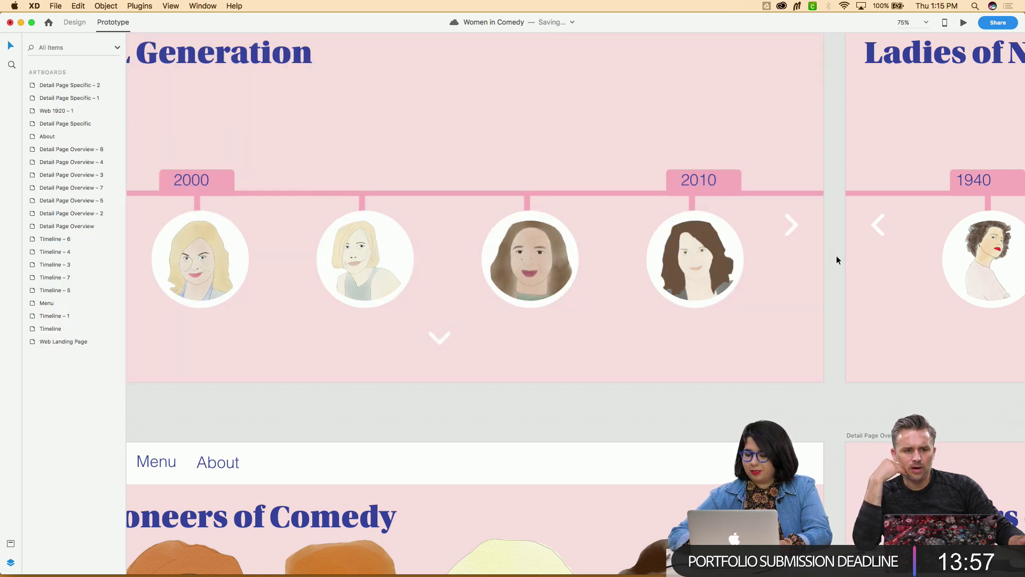
pyautogui.click(793, 230)
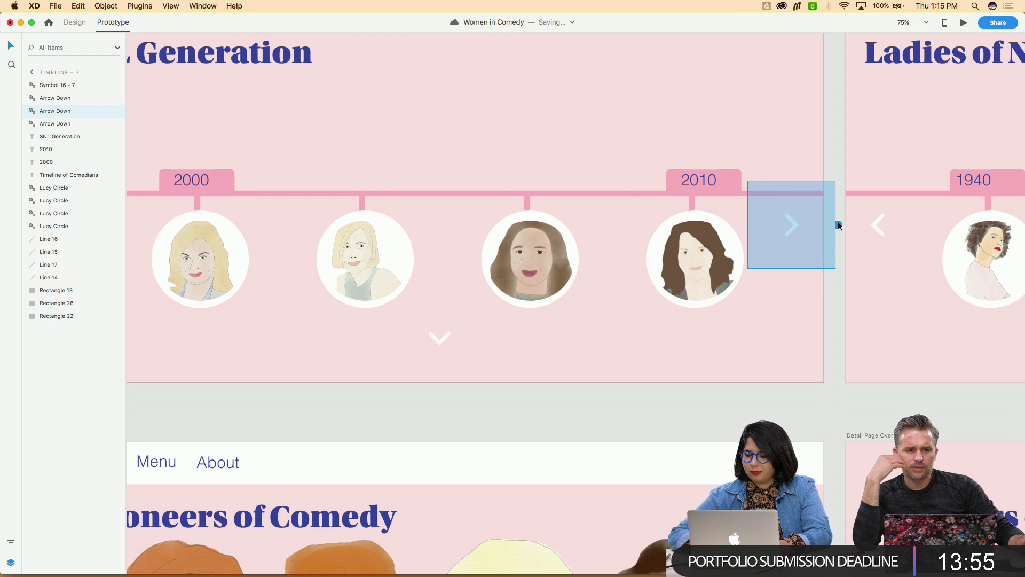
pyautogui.click(838, 224)
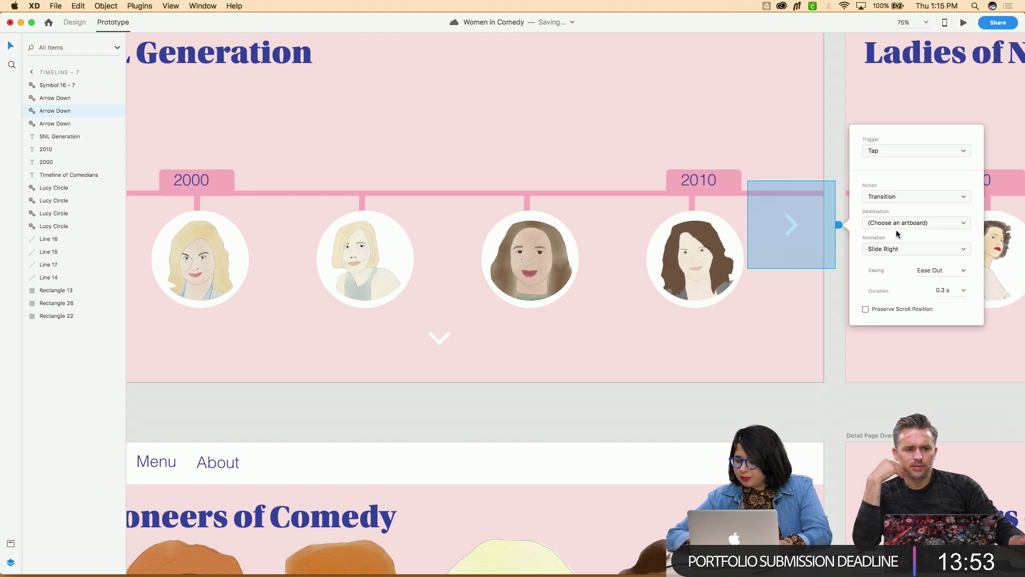
pyautogui.click(845, 310)
# Link the arrow image inside Timeline – 7's next-arrow component to Timeline – 6 with a Tap trigger and Slide Right transition, and reopen its interaction settings
pyautogui.doubleClick(794, 232)
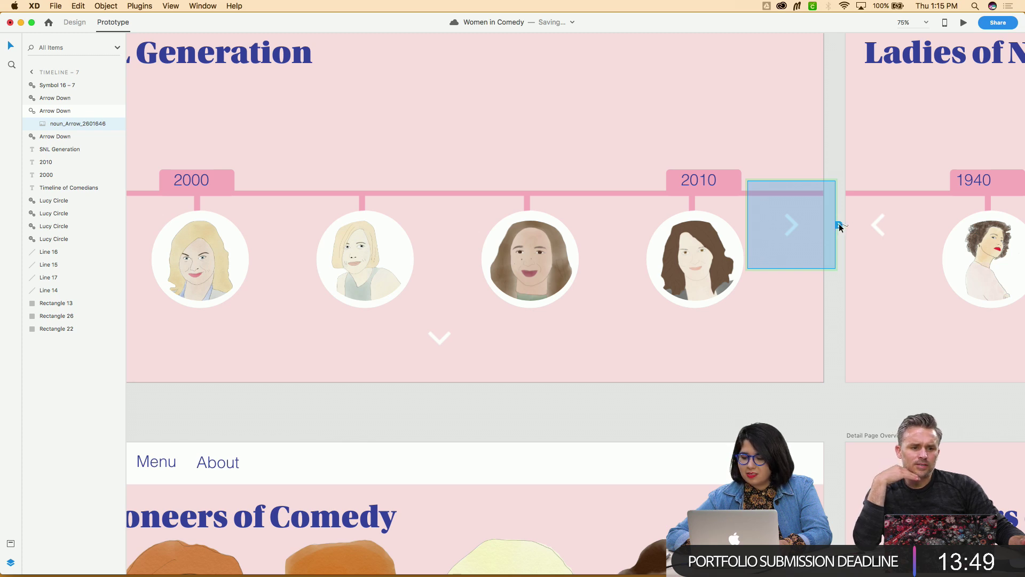
pyautogui.moveTo(839, 226); pyautogui.dragTo(864, 223)
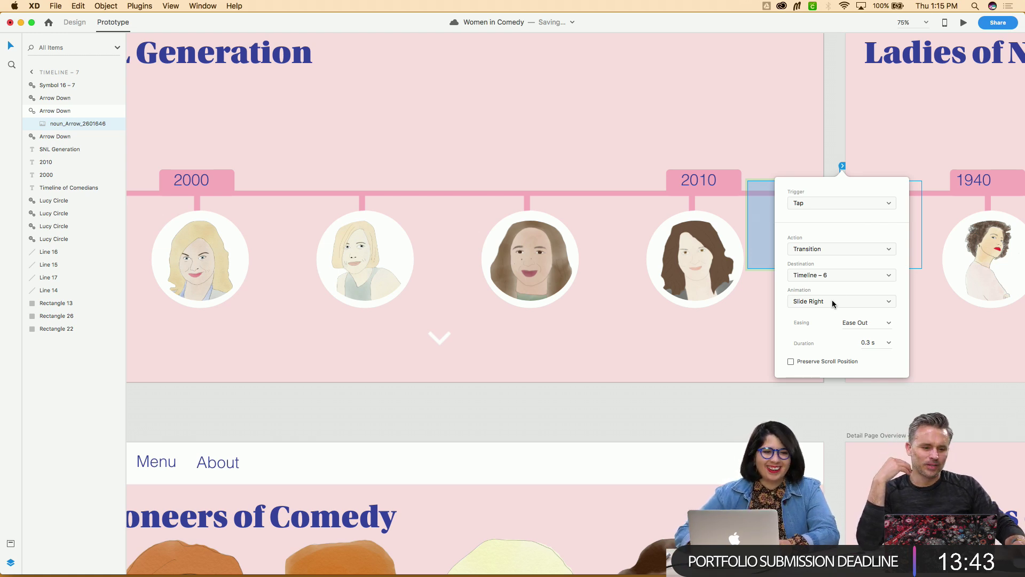
pyautogui.click(829, 396)
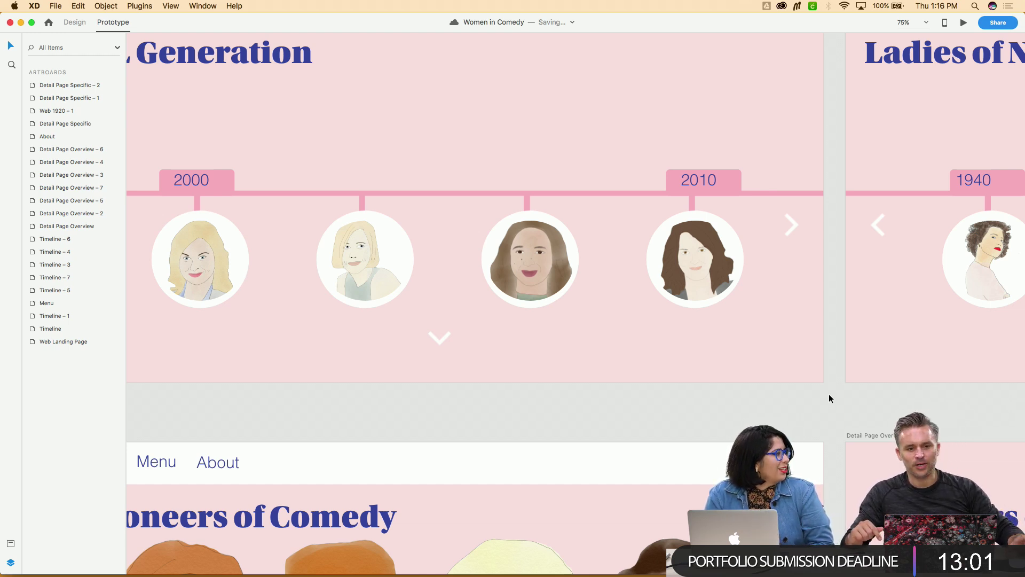
pyautogui.click(795, 227)
pyautogui.click(839, 226)
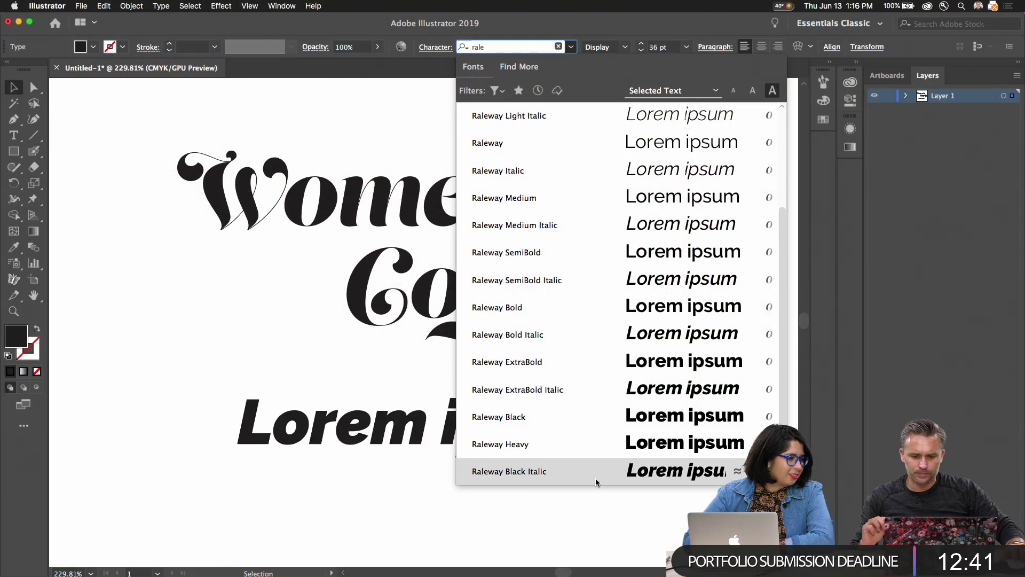
# In Illustrator, browse the Raleway styles previewed on the "Lorem ipsum" text and view the font classification filters
pyautogui.scroll(5, 605, 381)
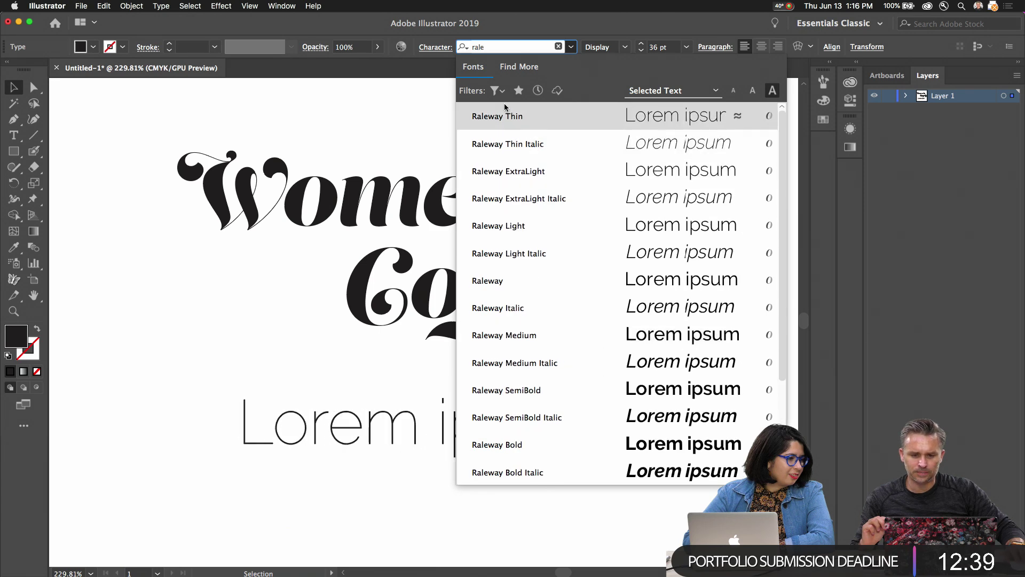
pyautogui.click(495, 90)
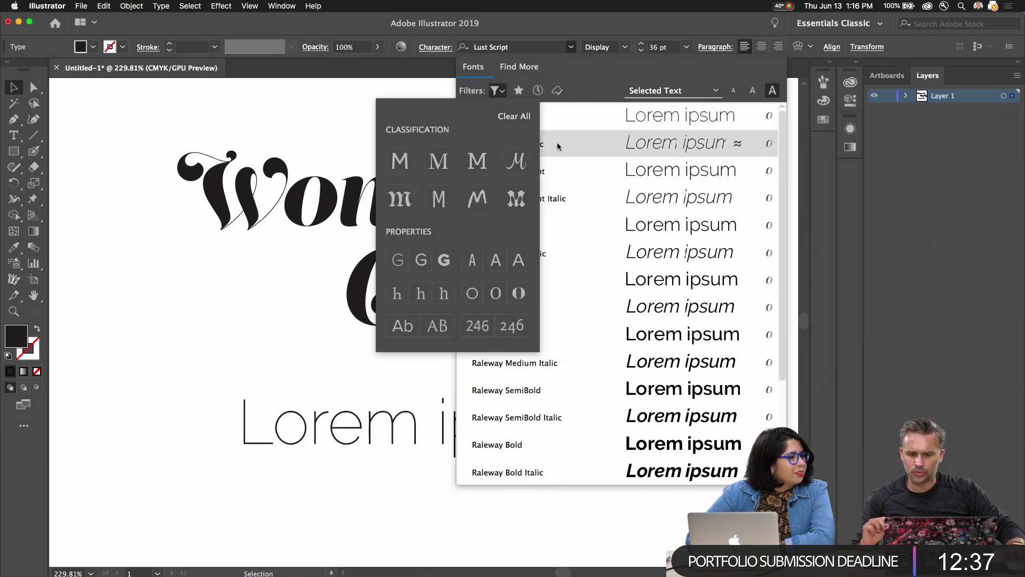
pyautogui.click(617, 170)
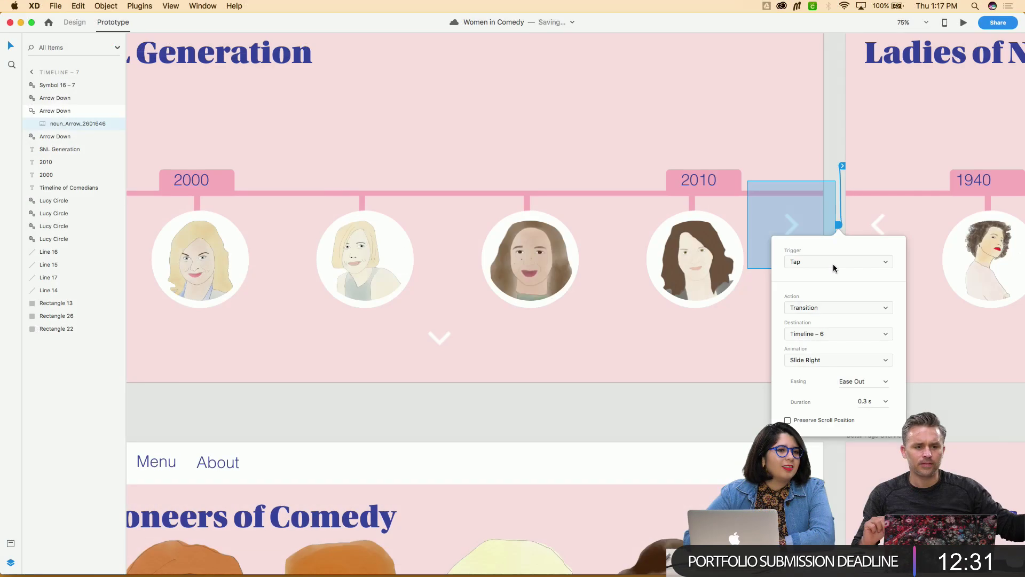
# Close the arrow's interaction settings and review the timeline, detail page and data artboards across the canvas
pyautogui.click(749, 343)
pyautogui.hscroll(10, 748, 343)
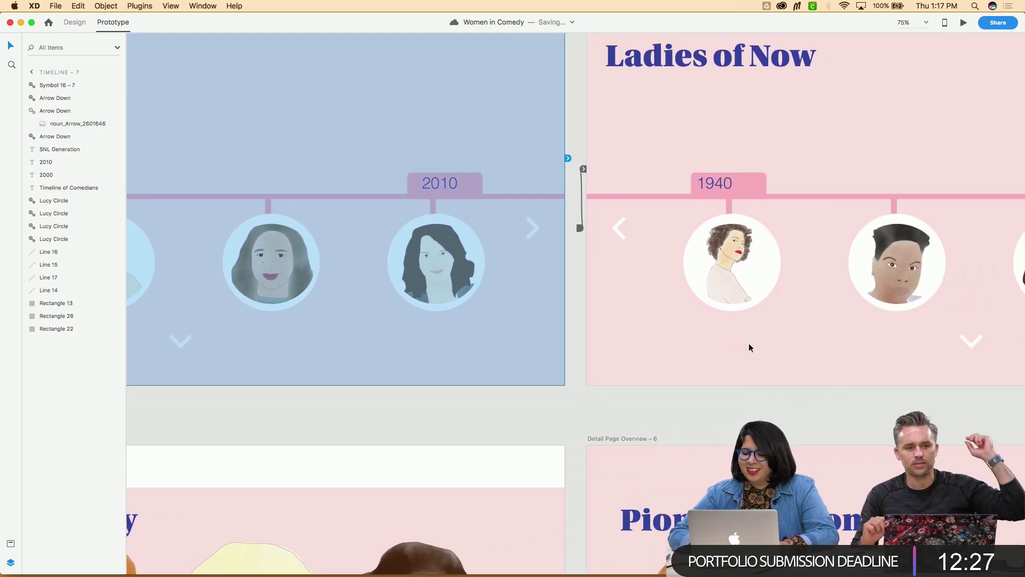
pyautogui.hscroll(10, 748, 347)
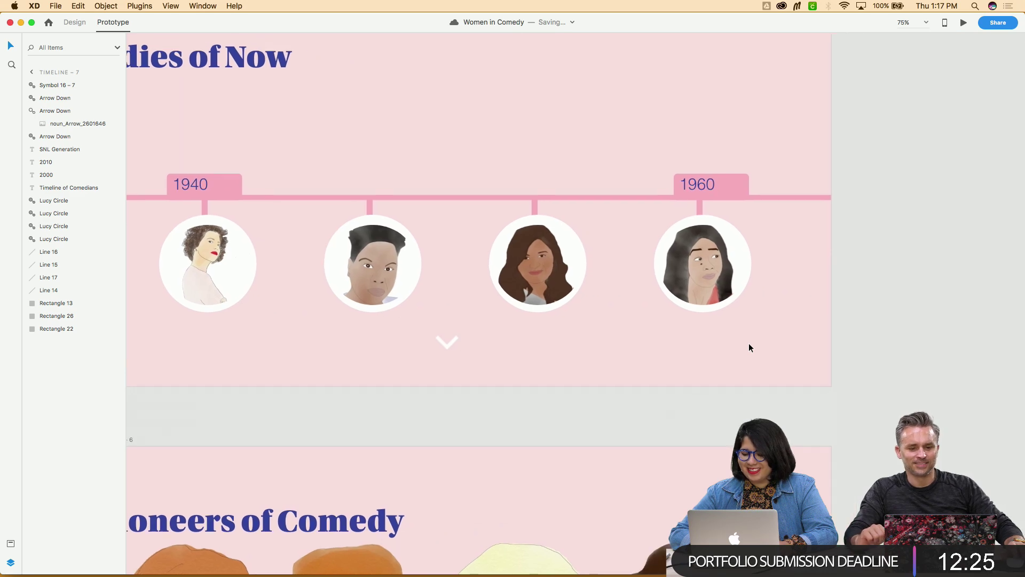
pyautogui.hscroll(-15, 749, 345)
pyautogui.scroll(-10, 749, 345)
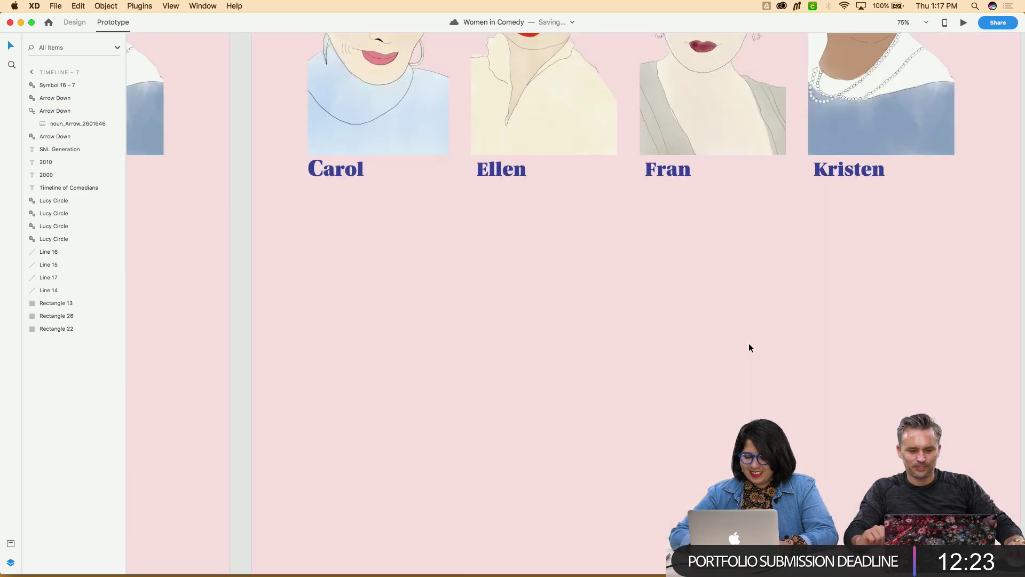
pyautogui.scroll(-8, 749, 346)
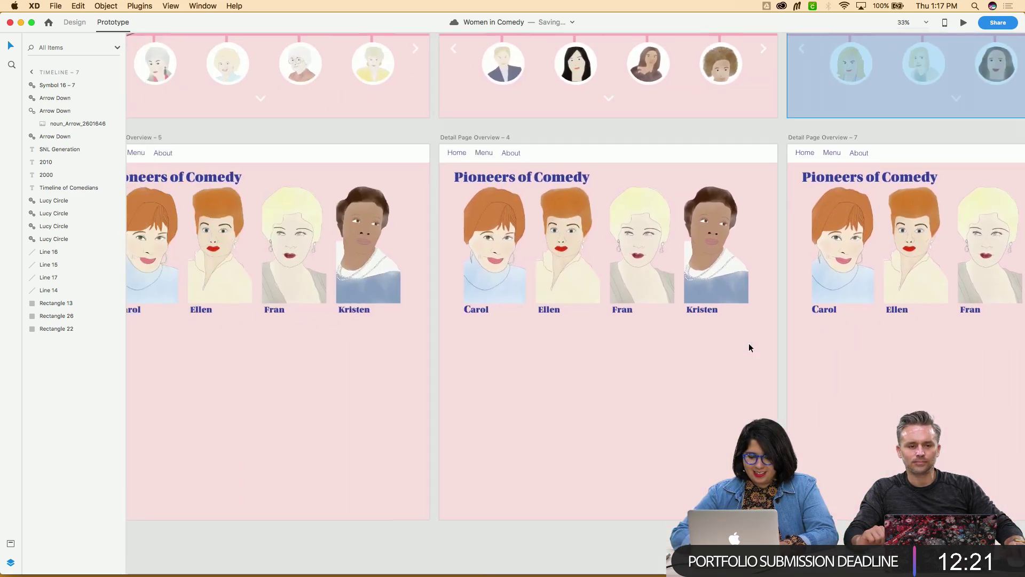
pyautogui.hscroll(-15, 749, 347)
pyautogui.scroll(-6, 748, 347)
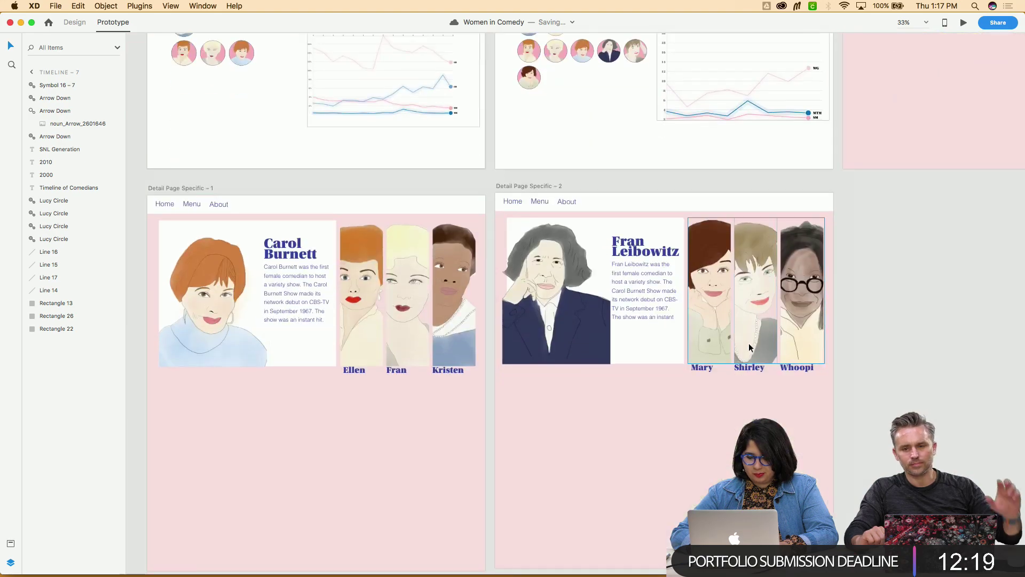
pyautogui.scroll(15, 749, 348)
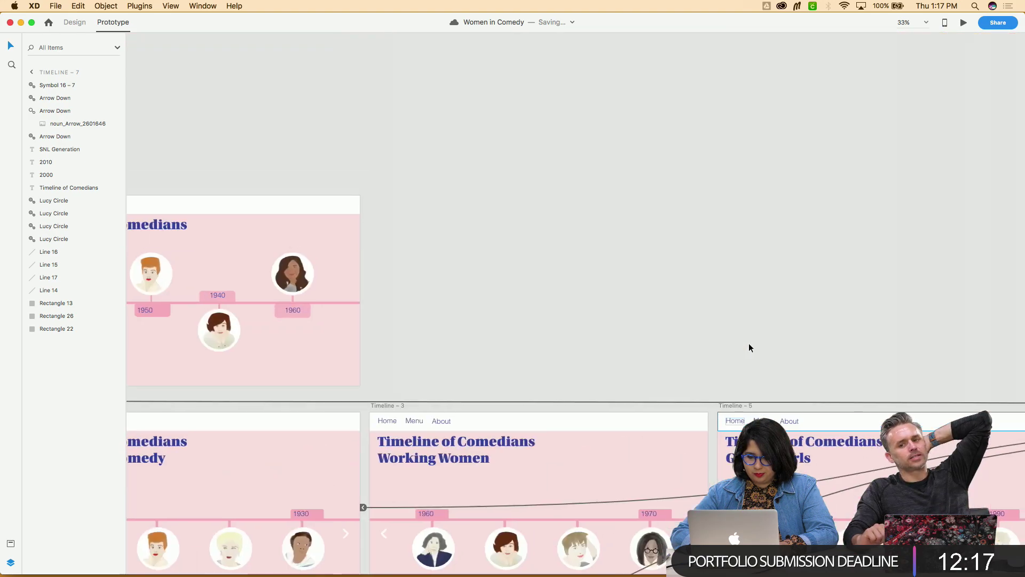
pyautogui.scroll(-10, 750, 346)
pyautogui.hscroll(-15, 750, 347)
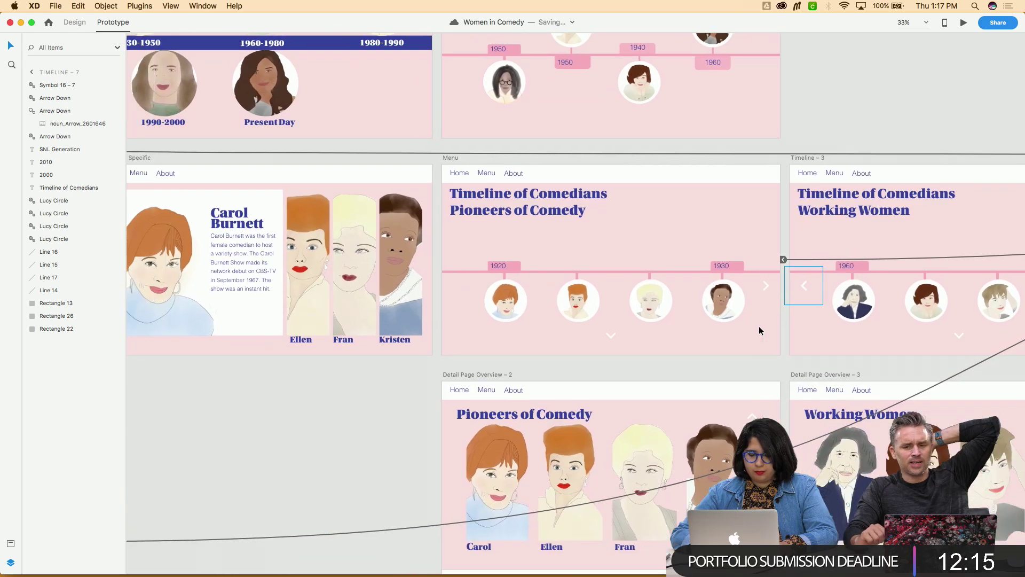
pyautogui.scroll(-2, 760, 330)
pyautogui.hscroll(-3, 760, 330)
pyautogui.hscroll(-8, 456, 284)
pyautogui.scroll(6, 455, 284)
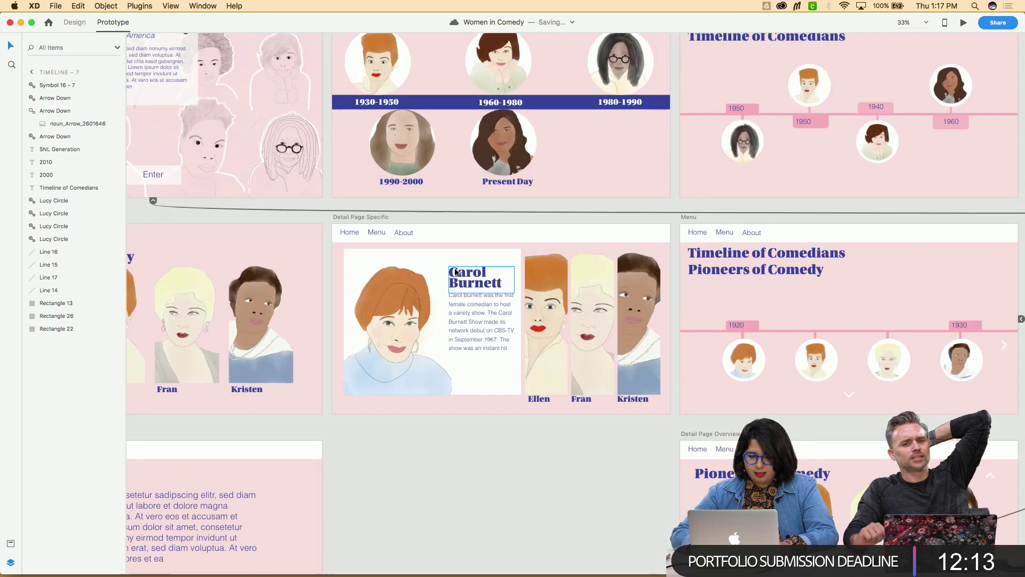
pyautogui.scroll(-2, 455, 272)
pyautogui.hscroll(-3, 456, 272)
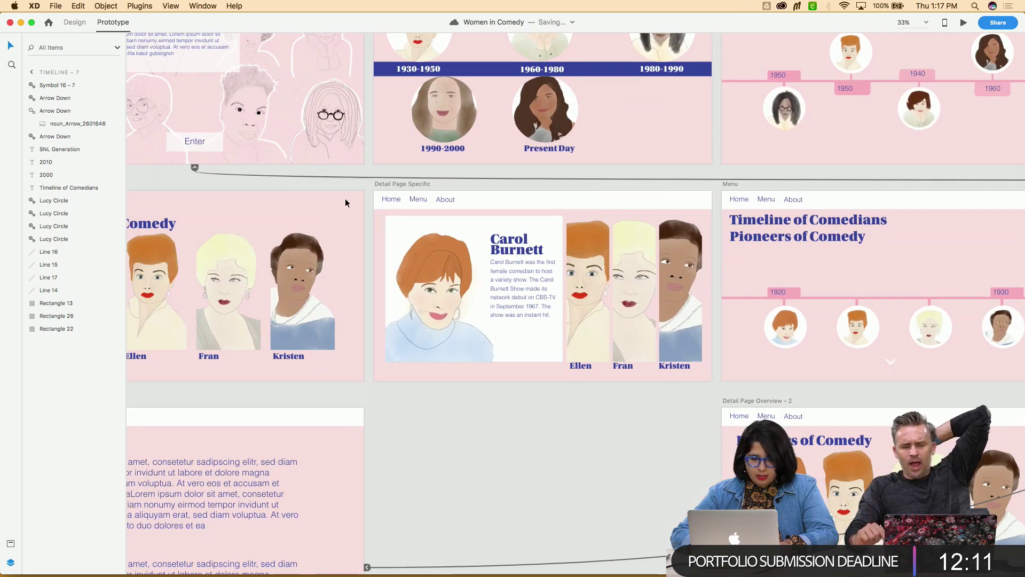
pyautogui.hscroll(15, 345, 202)
pyautogui.scroll(3, 345, 203)
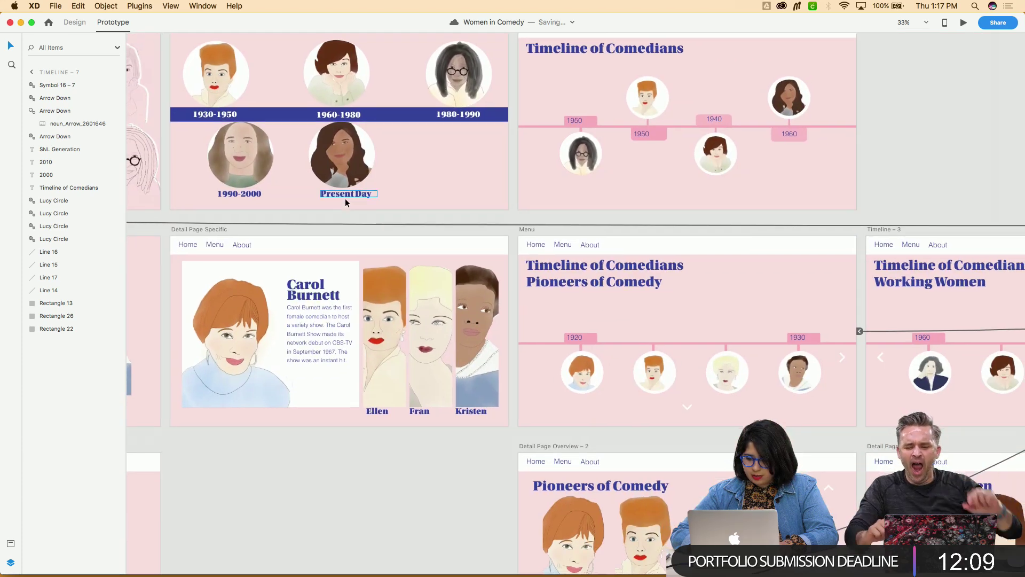
pyautogui.scroll(-5, 345, 200)
pyautogui.hscroll(1, 346, 200)
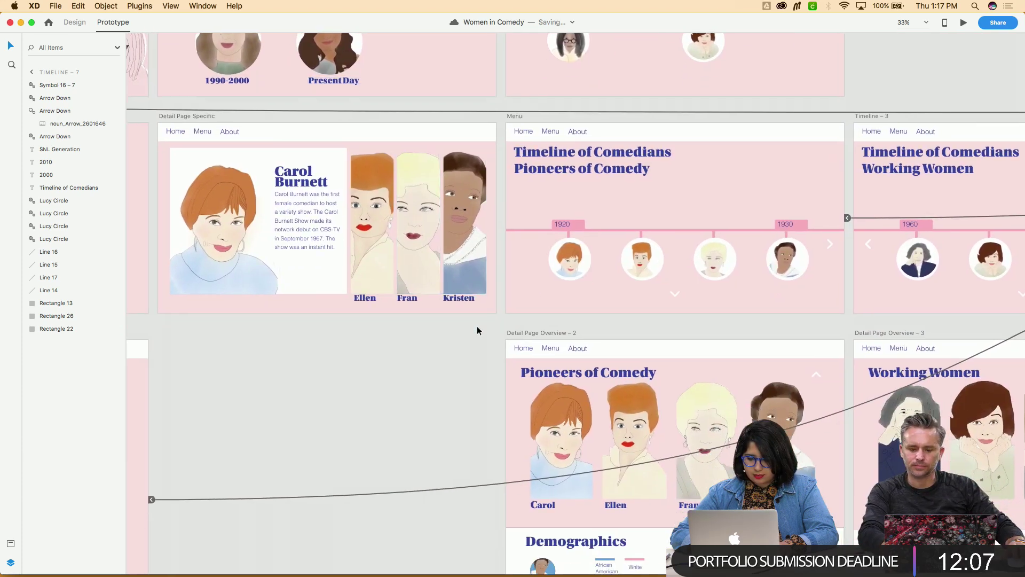
pyautogui.scroll(-5, 477, 330)
pyautogui.hscroll(-8, 477, 330)
pyautogui.hscroll(8, 477, 330)
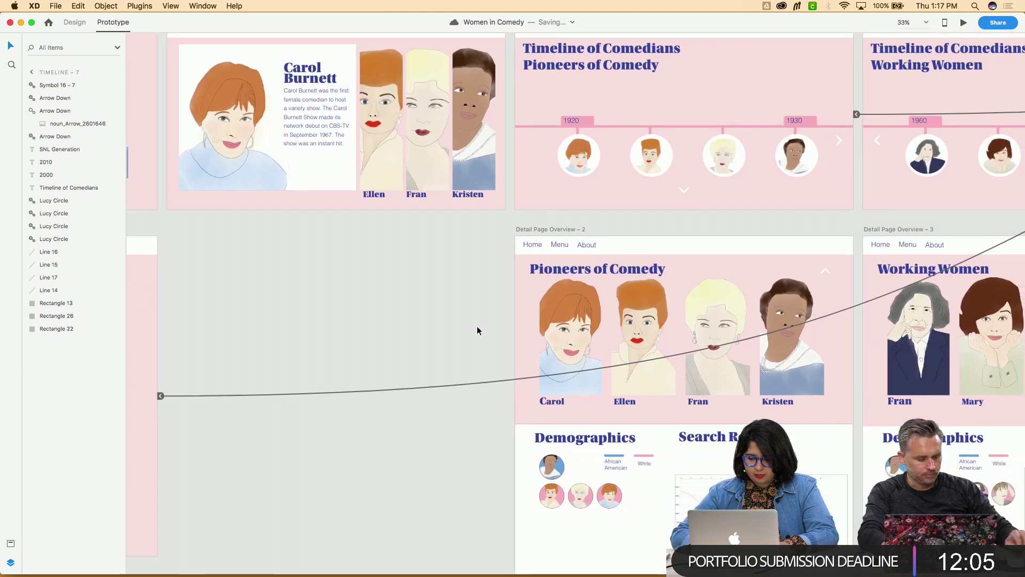
pyautogui.hscroll(15, 477, 330)
pyautogui.scroll(6, 477, 330)
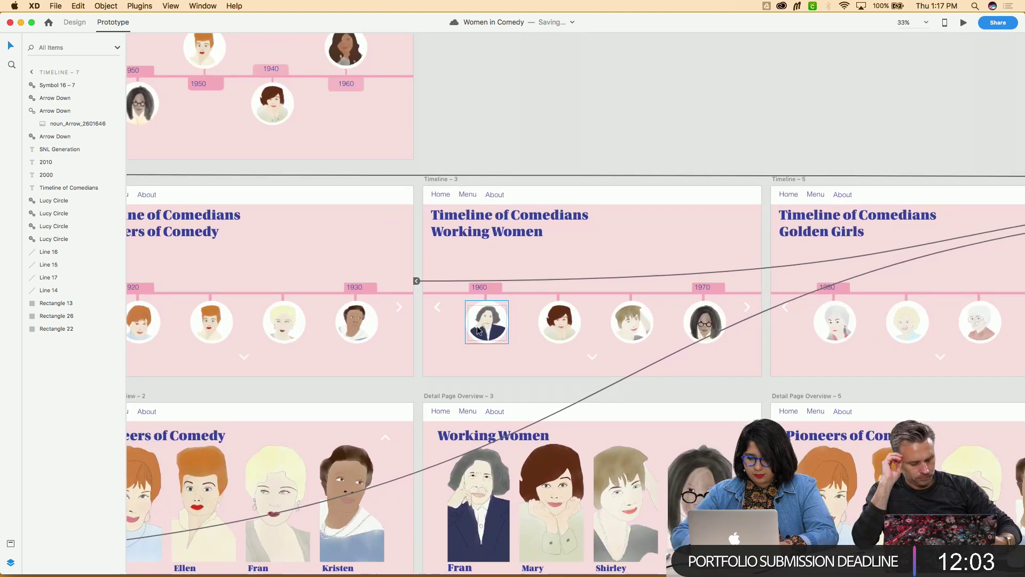
pyautogui.scroll(-5, 476, 330)
pyautogui.hscroll(-15, 477, 330)
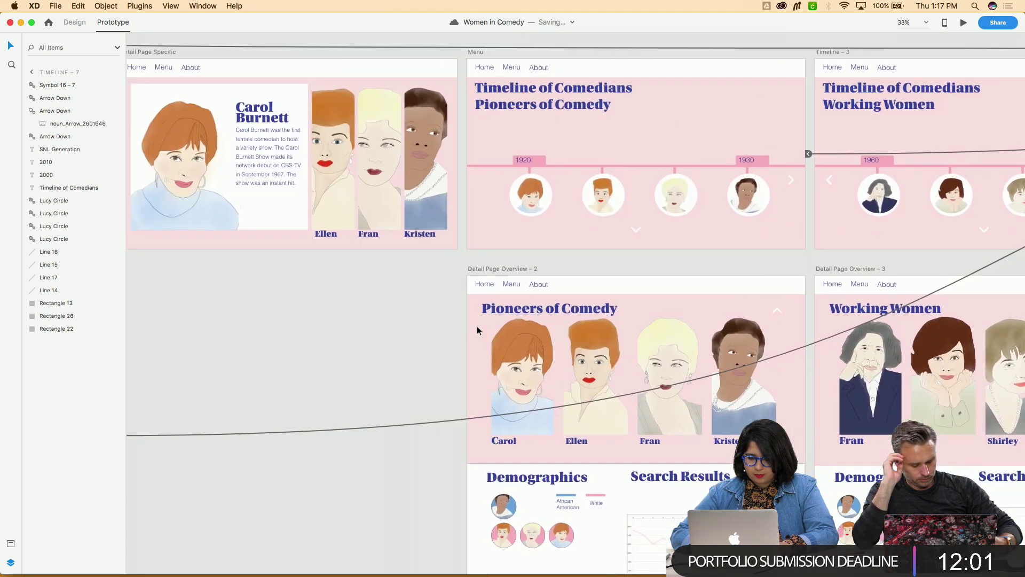
# Examine the prototype links going into and out of the Menu artboard
pyautogui.click(490, 48)
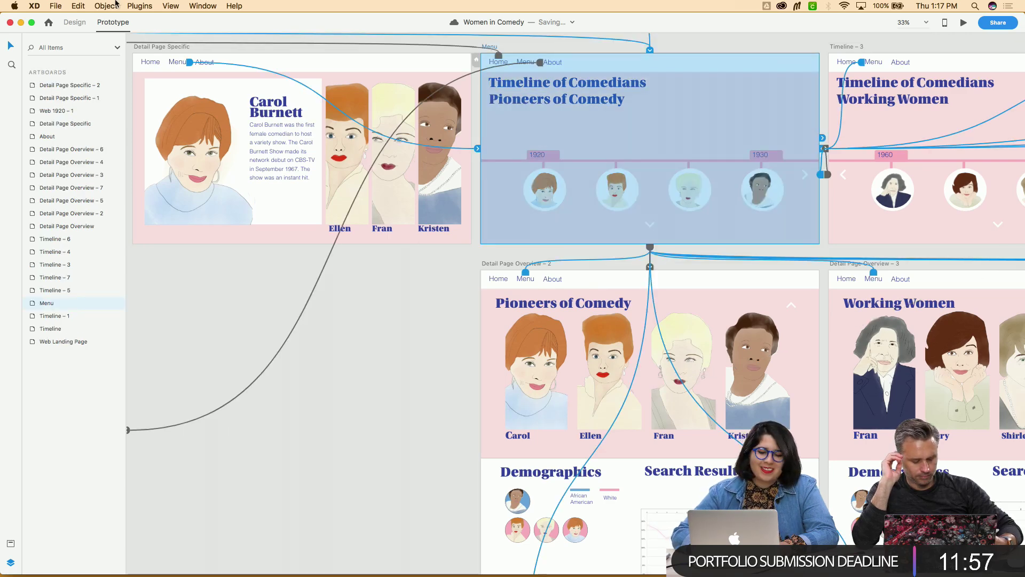
pyautogui.hscroll(-5, 724, 215)
pyautogui.scroll(1, 724, 214)
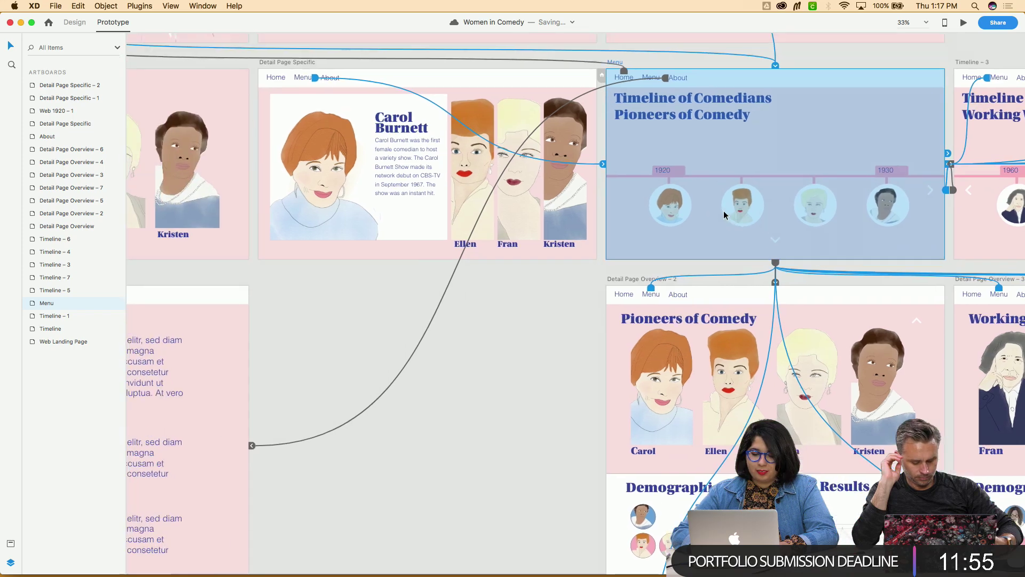
# Preview the prototype from Web Landing Page, advance through the timeline from Pioneers of Comedy to Golden Girls, and close the preview
pyautogui.scroll(12, 723, 215)
pyautogui.hscroll(-12, 723, 215)
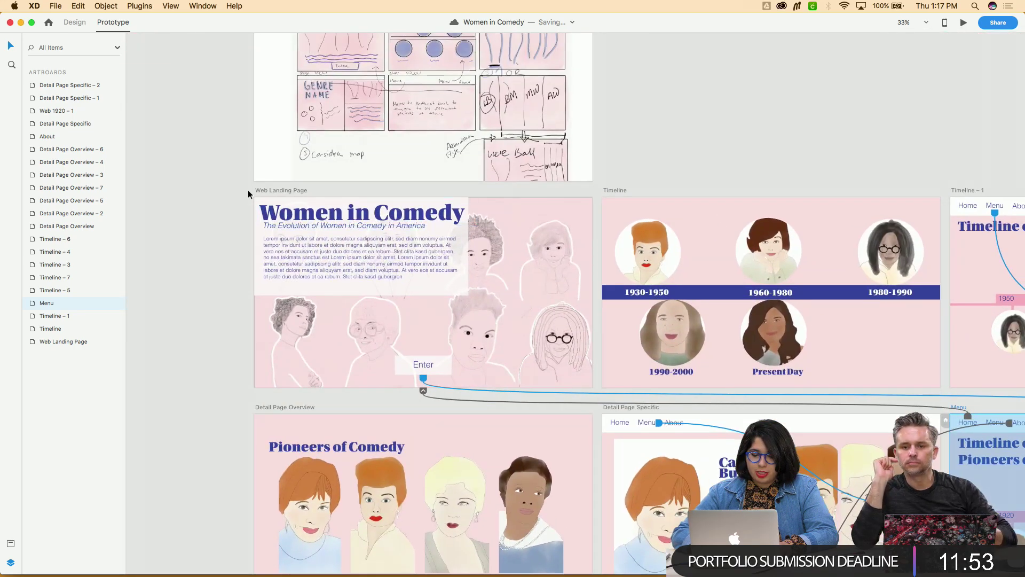
pyautogui.click(261, 191)
pyautogui.click(964, 22)
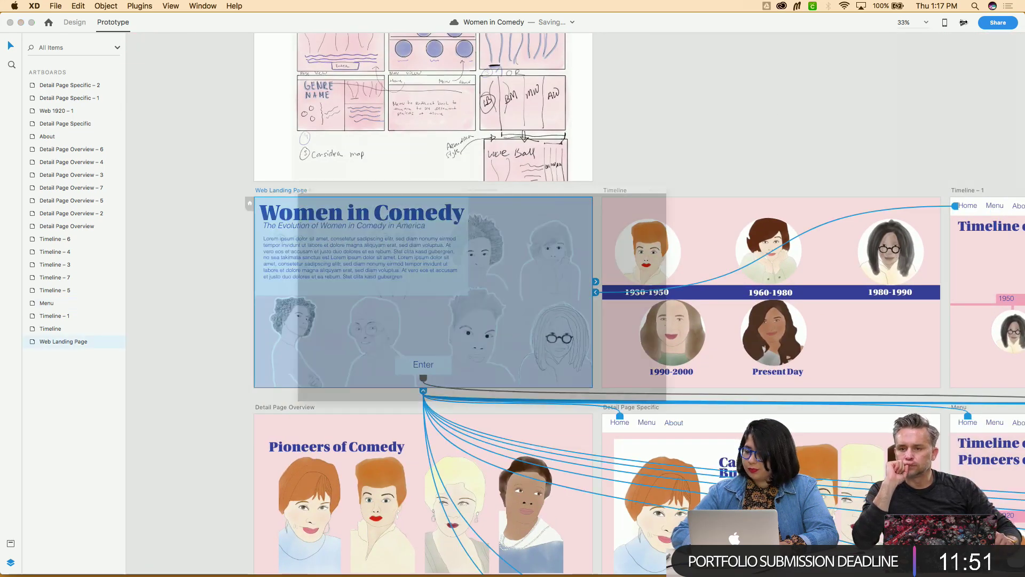
pyautogui.click(482, 511)
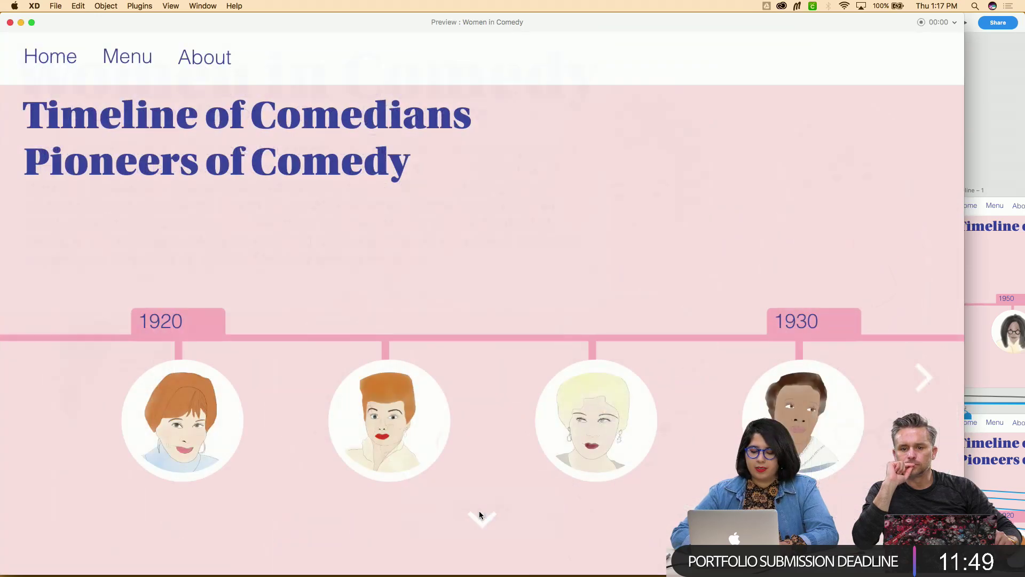
pyautogui.click(924, 379)
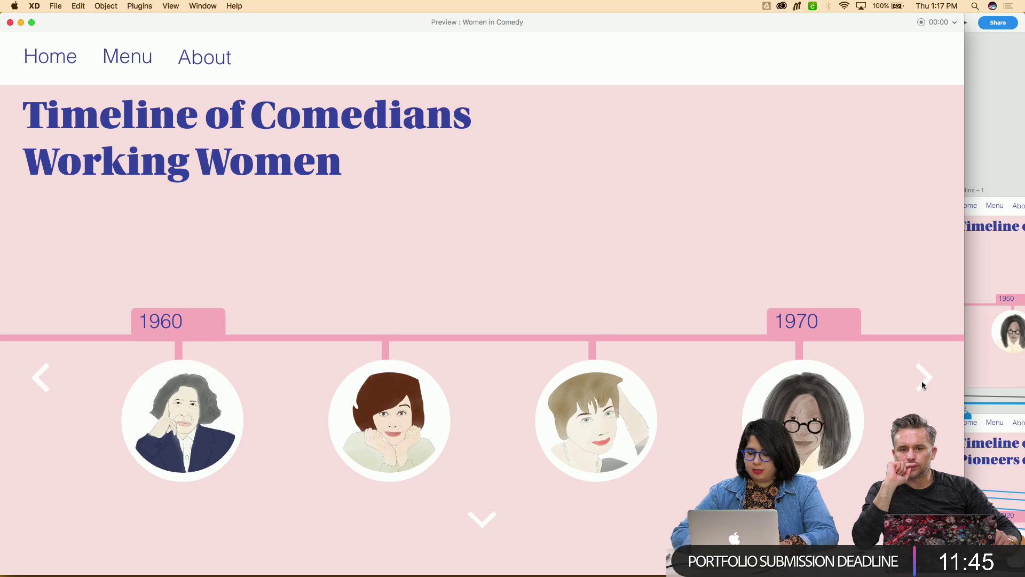
pyautogui.click(922, 382)
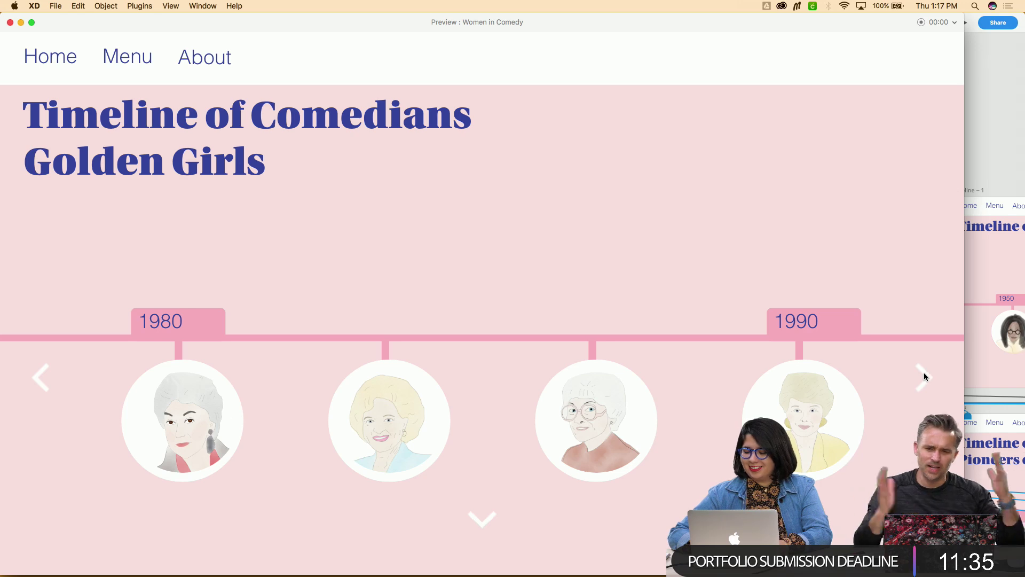
pyautogui.click(9, 22)
# Check the interaction settings of the next arrow on the Timeline – 3 artboard
pyautogui.hscroll(5, 329, 210)
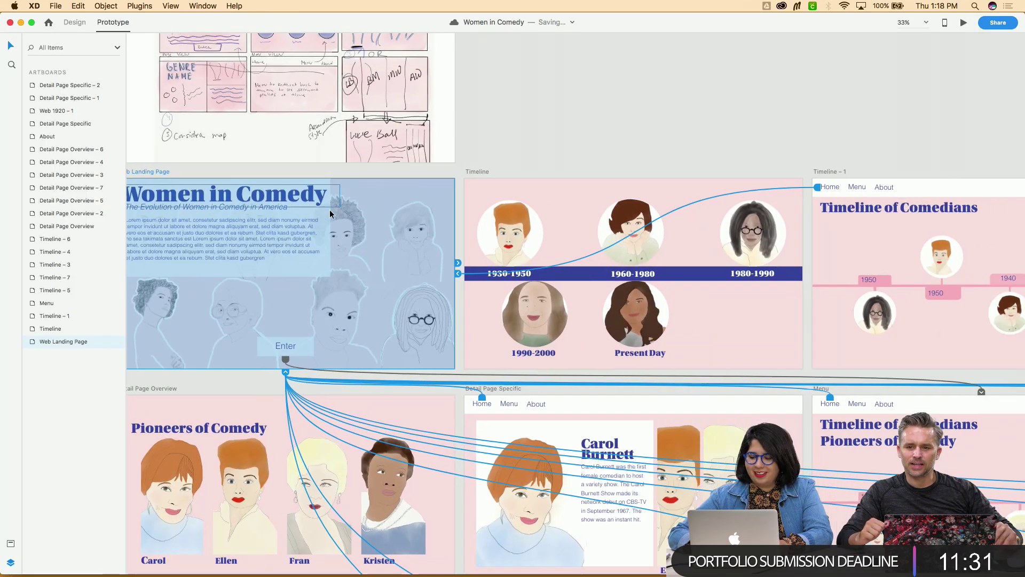
pyautogui.hscroll(10, 330, 214)
pyautogui.scroll(-4, 330, 214)
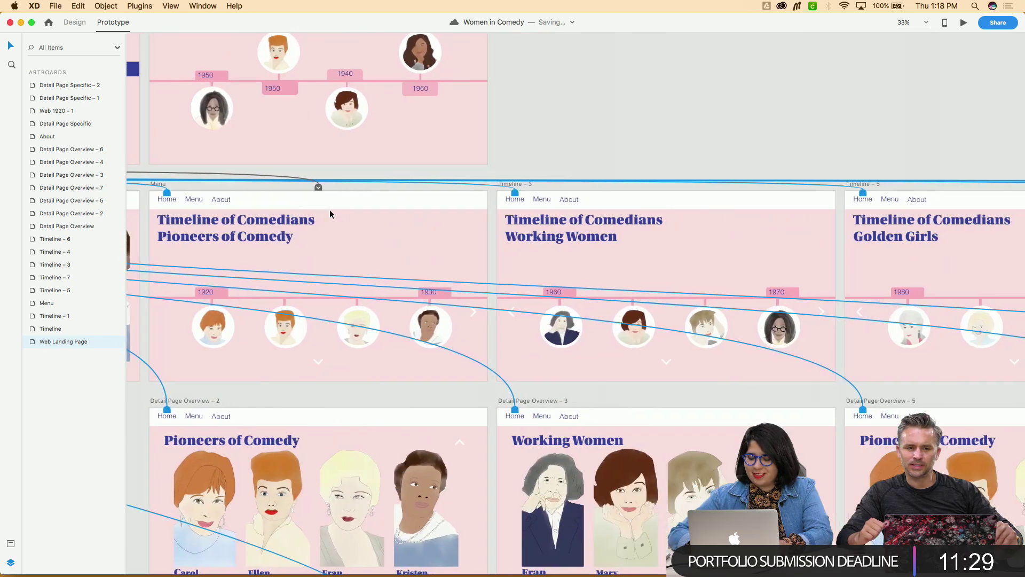
pyautogui.hscroll(5, 330, 214)
pyautogui.scroll(-3, 330, 214)
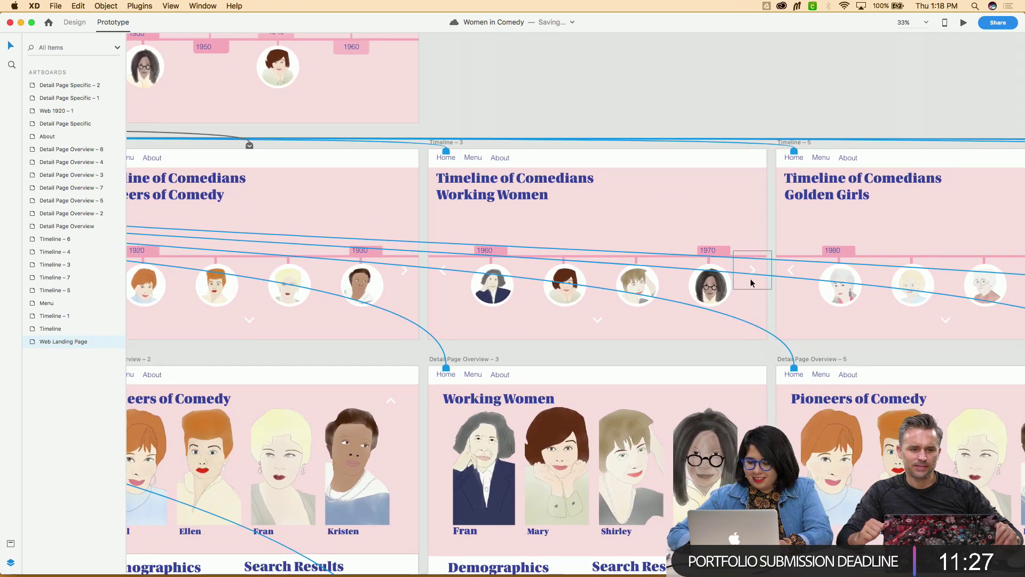
pyautogui.click(753, 275)
pyautogui.click(773, 271)
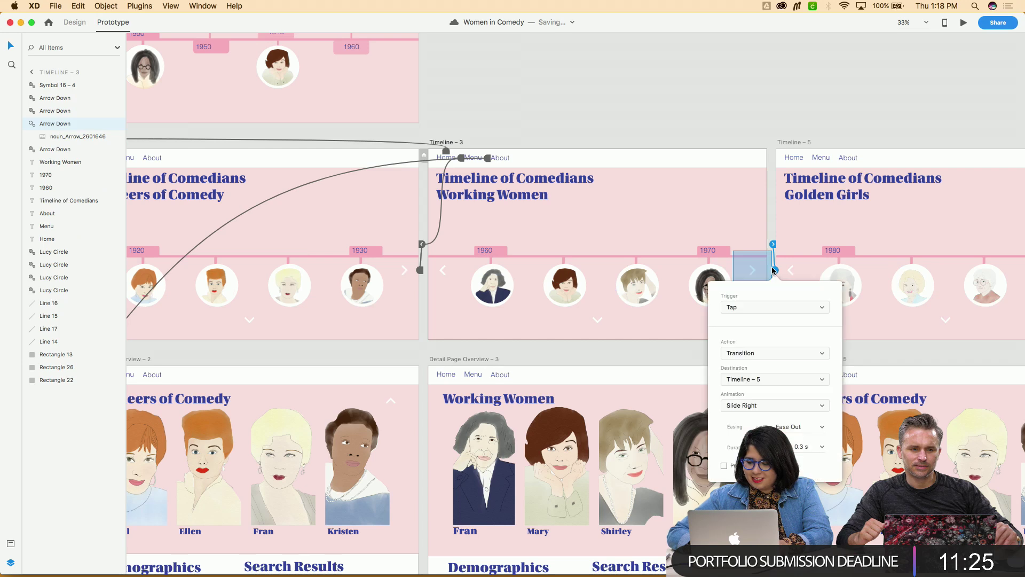
# Change the animation of the Menu artboard's next arrow, which leads to Timeline – 3, to Slide Right
pyautogui.click(417, 289)
pyautogui.click(427, 270)
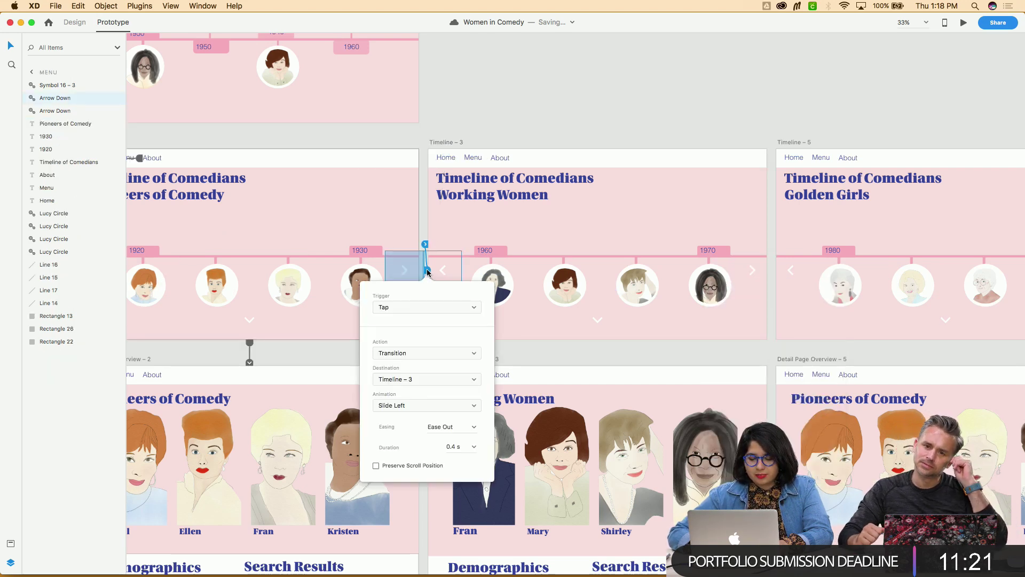
pyautogui.click(417, 407)
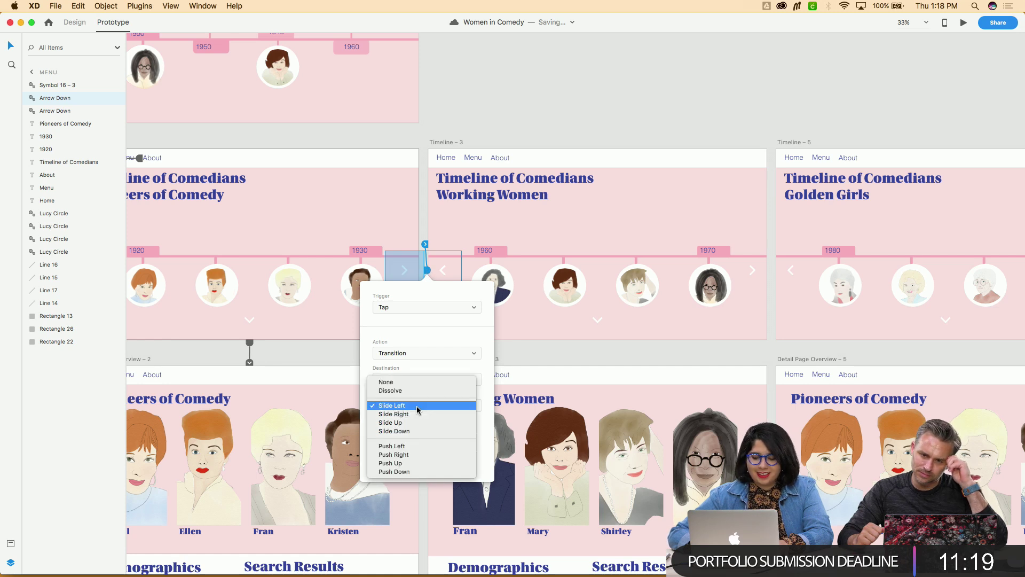
pyautogui.click(417, 415)
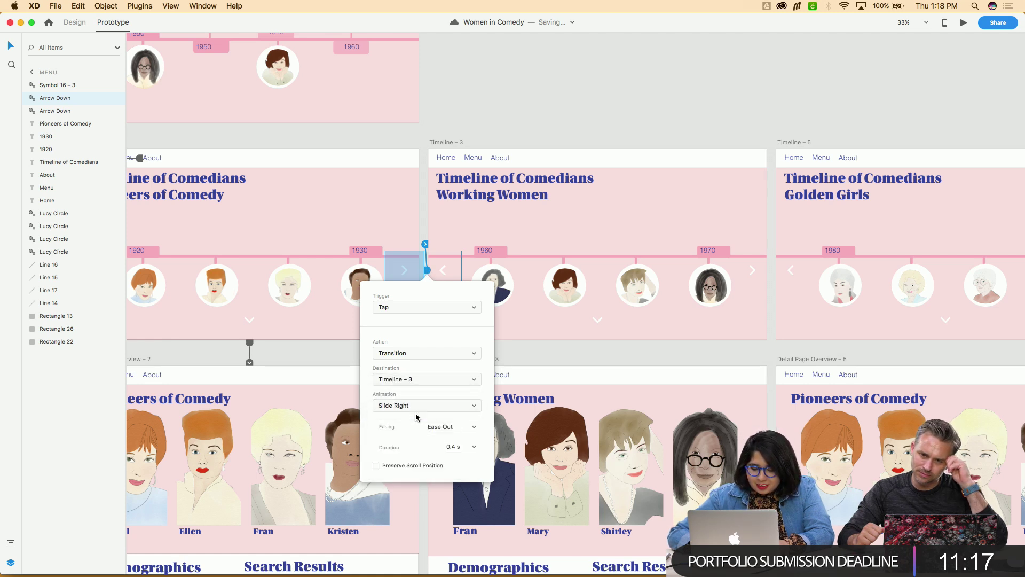
pyautogui.click(542, 351)
# Check the interaction settings of the down arrow on the Menu artboard and close them
pyautogui.hscroll(-5, 541, 353)
pyautogui.scroll(-3, 540, 353)
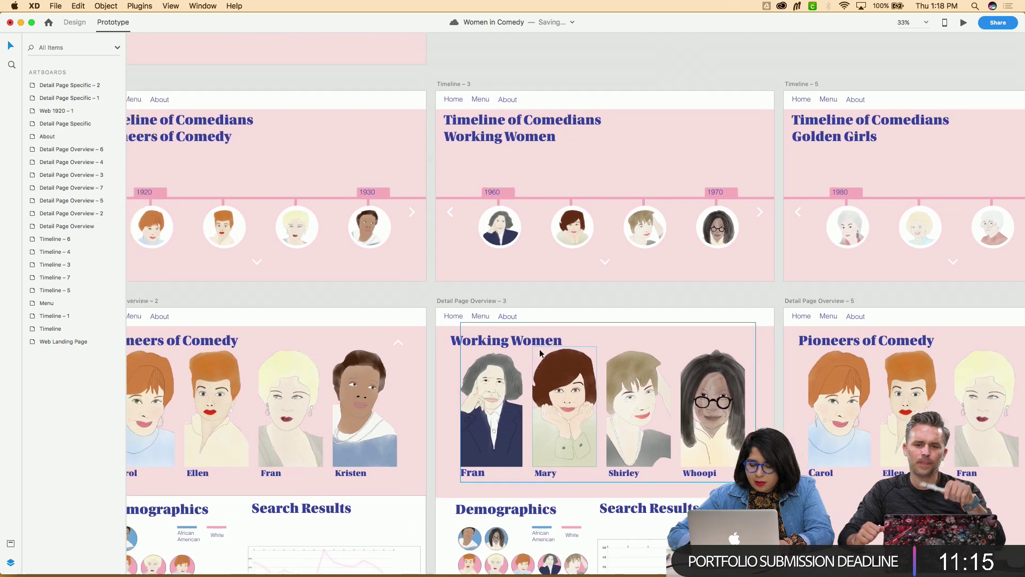
pyautogui.hscroll(-3, 541, 353)
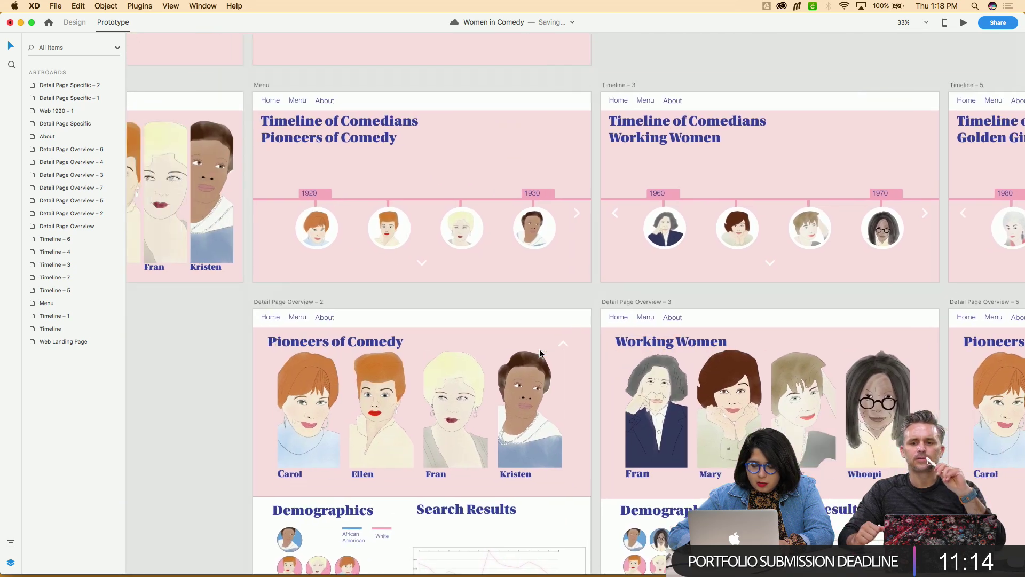
pyautogui.click(422, 265)
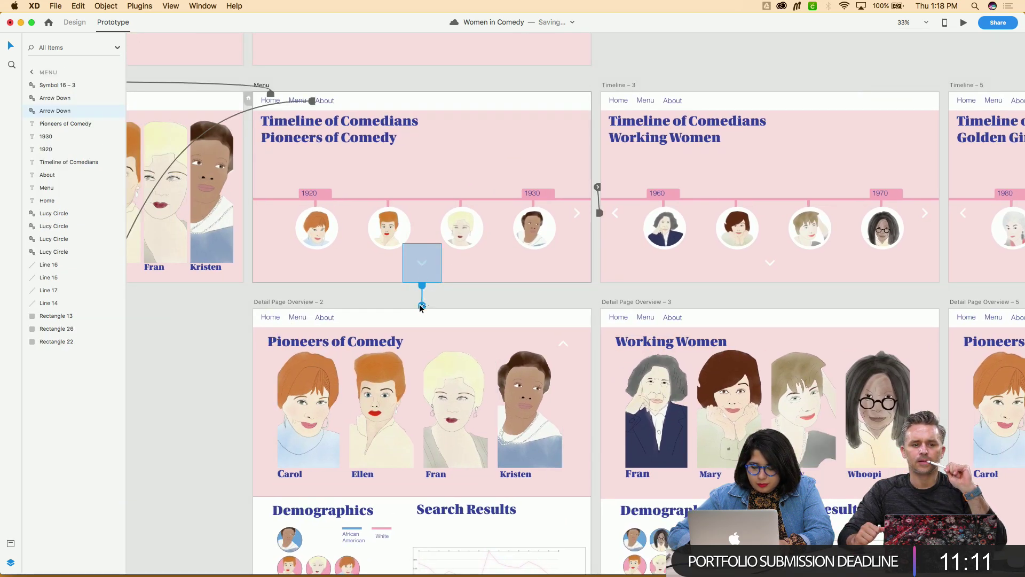
pyautogui.moveTo(421, 307); pyautogui.dragTo(422, 368)
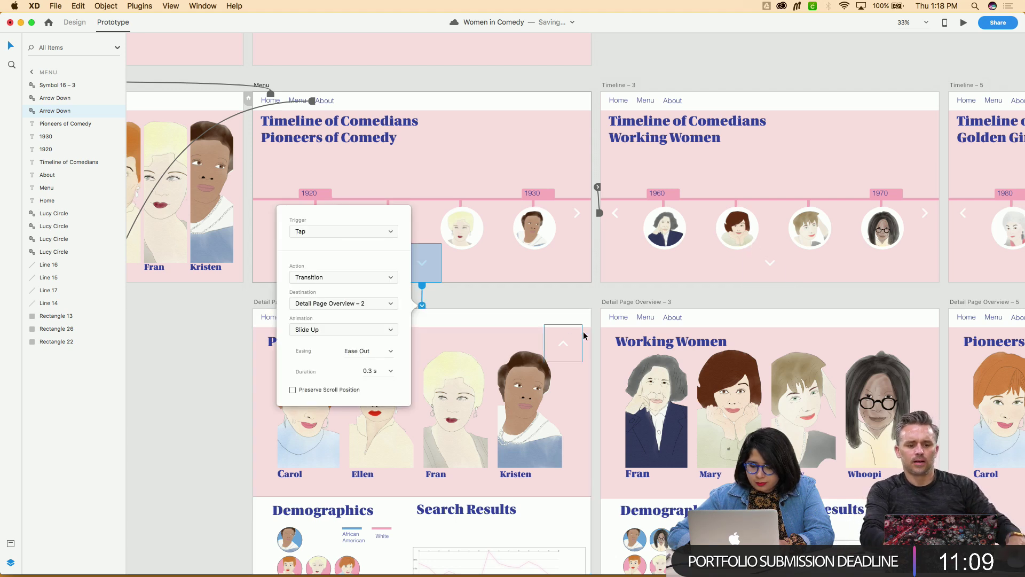
pyautogui.click(501, 306)
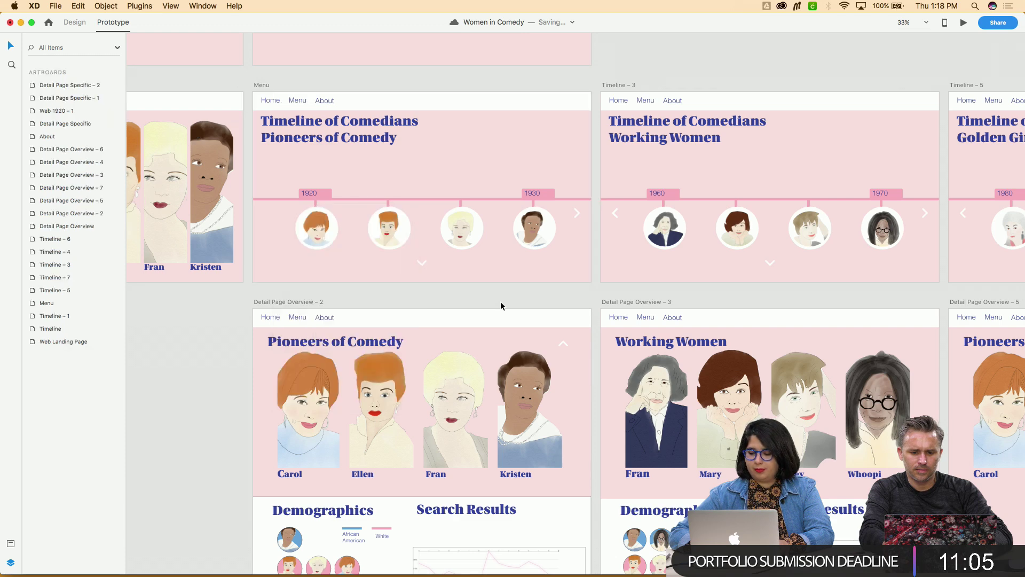
# Link the down arrow on the Timeline – 3 artboard to Detail Page Overview – 3
pyautogui.hscroll(3, 701, 247)
pyautogui.click(676, 261)
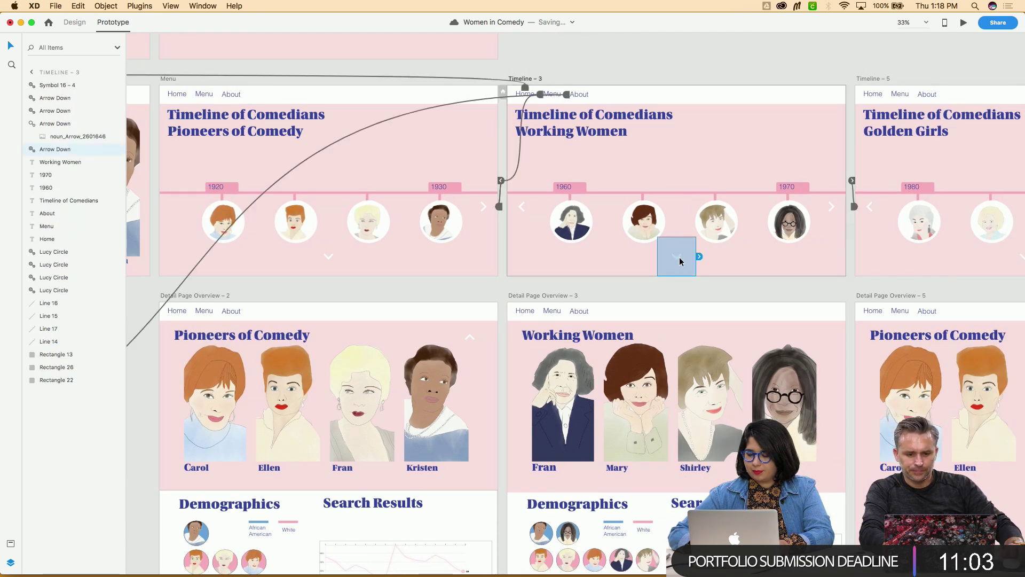
pyautogui.moveTo(698, 258); pyautogui.dragTo(674, 342)
pyautogui.click(742, 290)
pyautogui.scroll(-3, 743, 290)
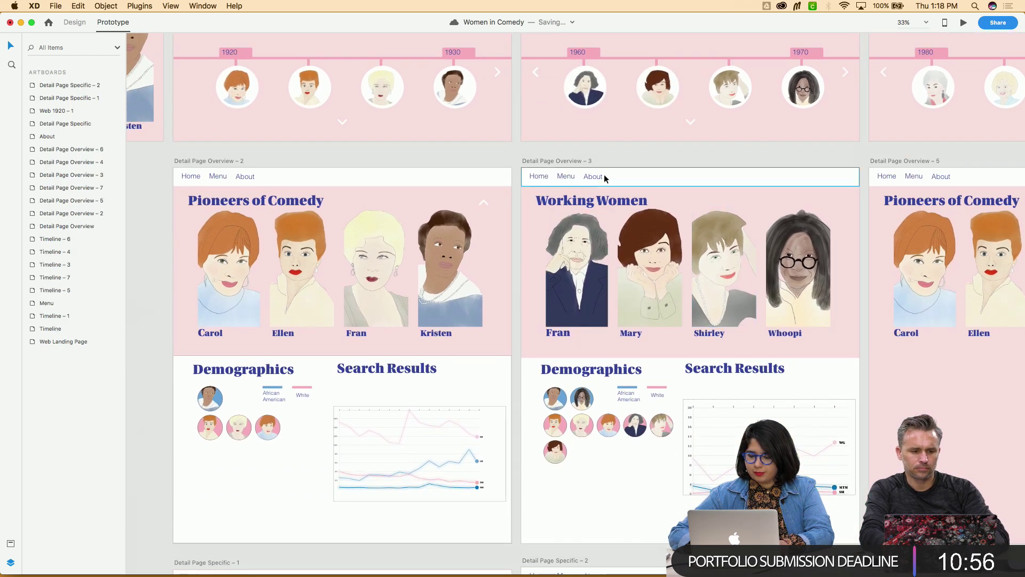
# Examine the down arrow on Timeline – 5 and the detail artboards, and select the heading on Detail Page Overview – 5
pyautogui.click(591, 179)
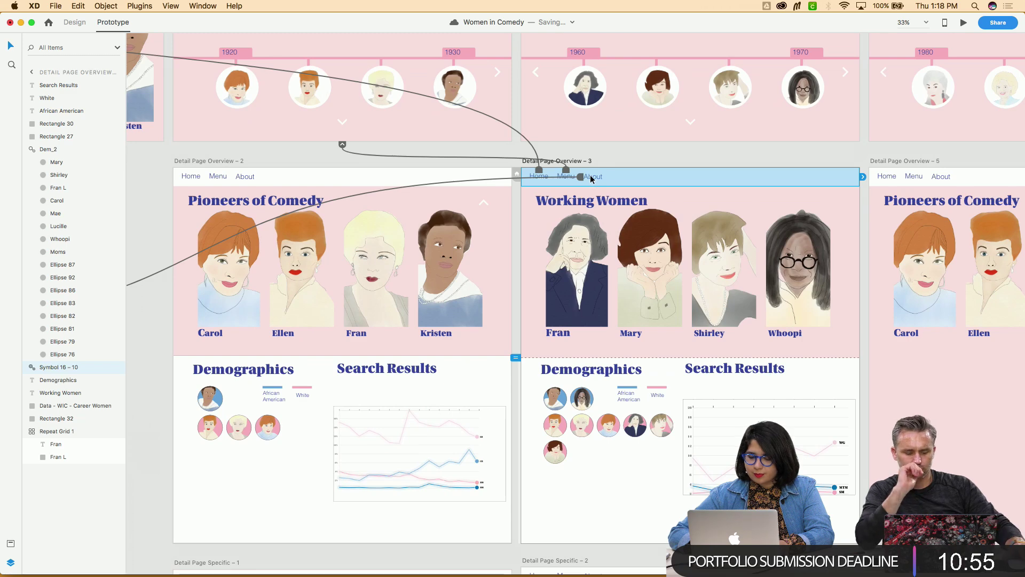
pyautogui.hscroll(-5, 591, 175)
pyautogui.hscroll(10, 591, 176)
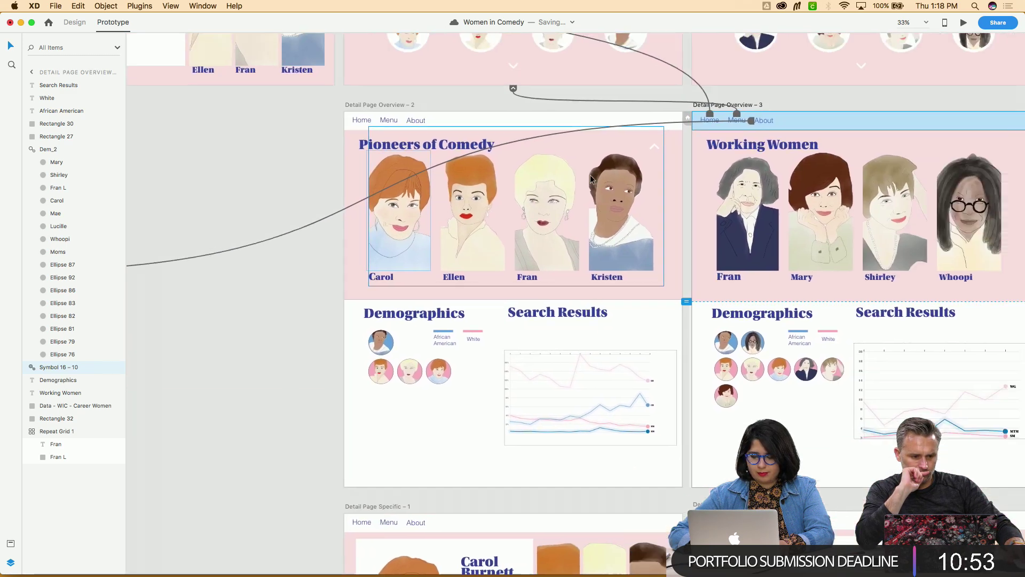
pyautogui.hscroll(5, 590, 175)
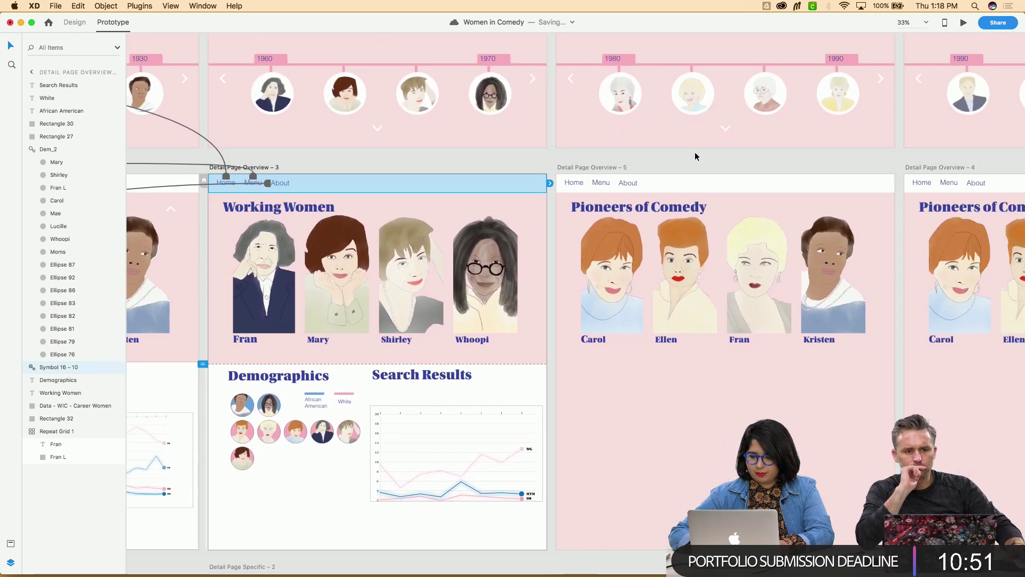
pyautogui.click(700, 150)
pyautogui.scroll(2, 760, 127)
pyautogui.hscroll(2, 761, 127)
pyautogui.click(692, 161)
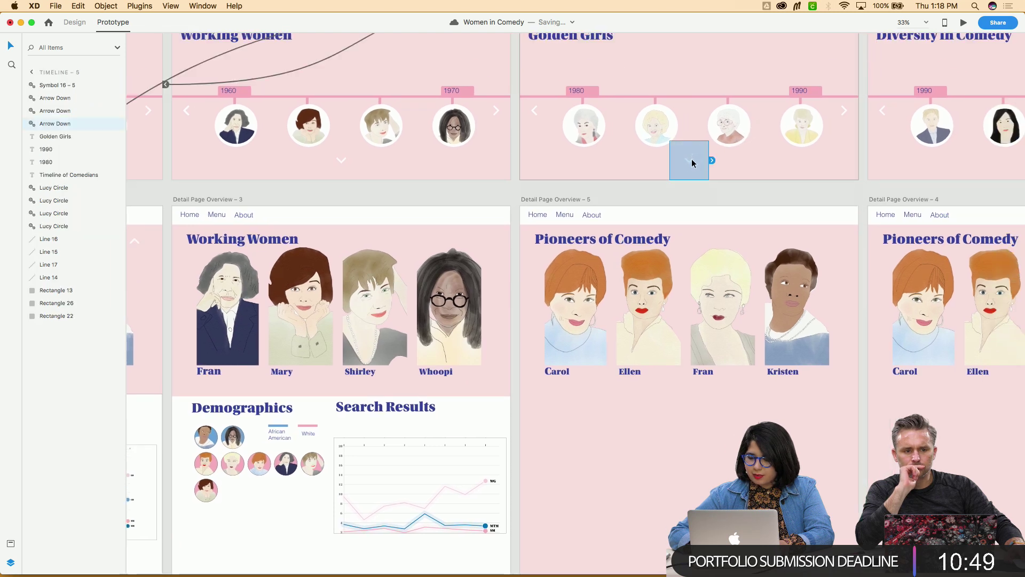
pyautogui.scroll(-2, 688, 169)
pyautogui.hscroll(-2, 688, 169)
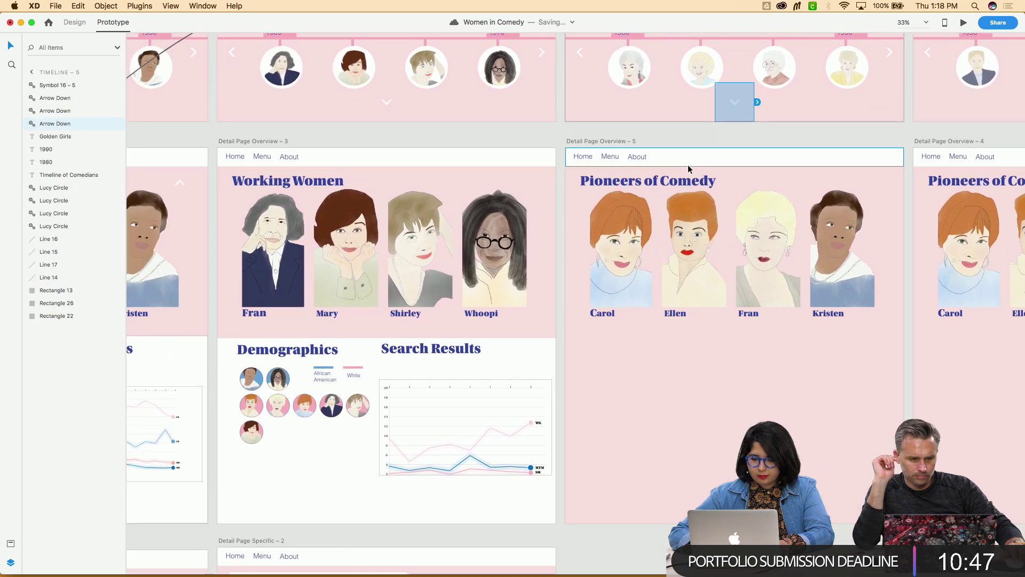
pyautogui.hscroll(-3, 687, 164)
pyautogui.scroll(5, 688, 165)
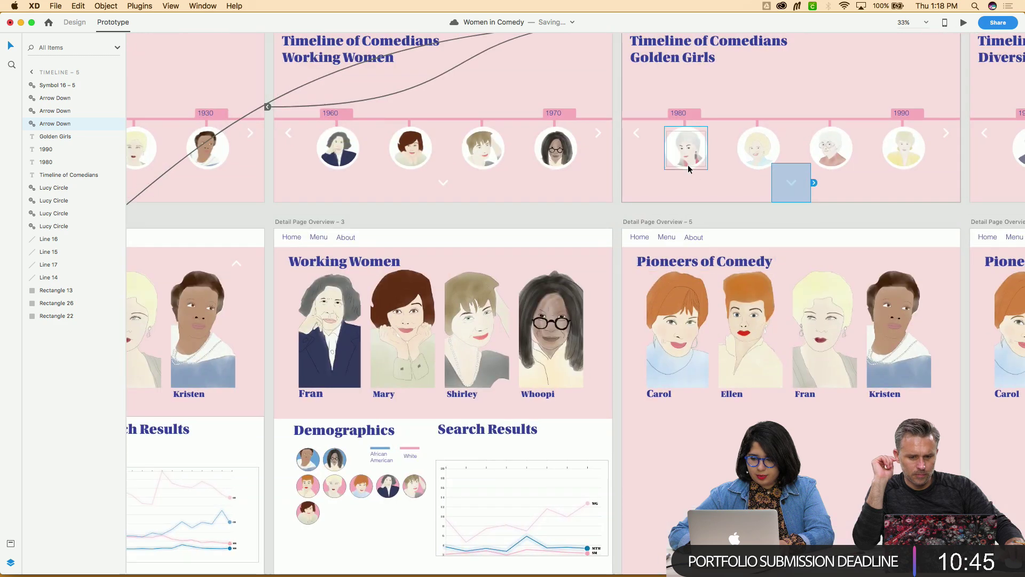
pyautogui.click(667, 304)
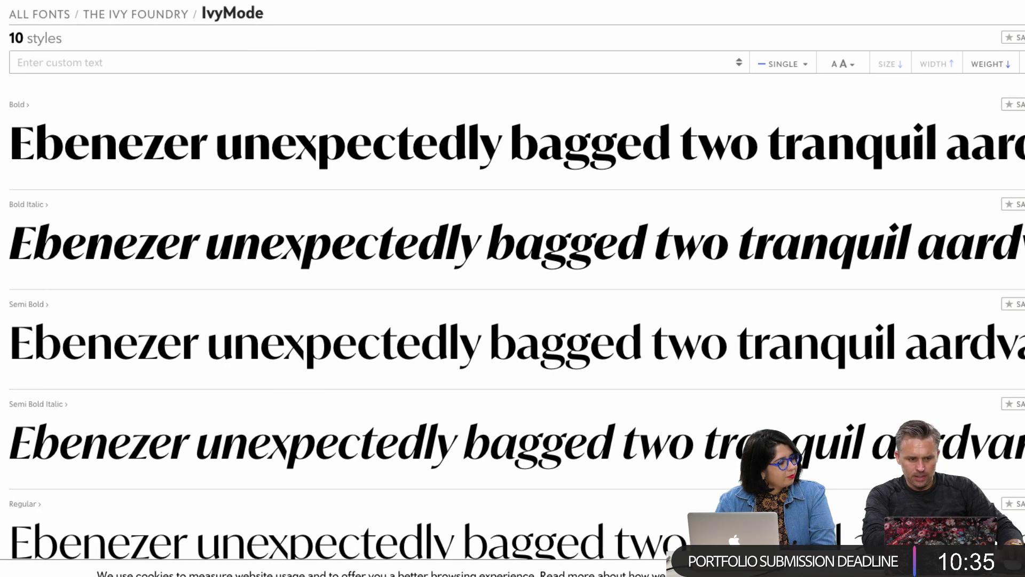
# Browse the weights and italic styles of the IvyMode font on the font website
pyautogui.scroll(-5, 676, 368)
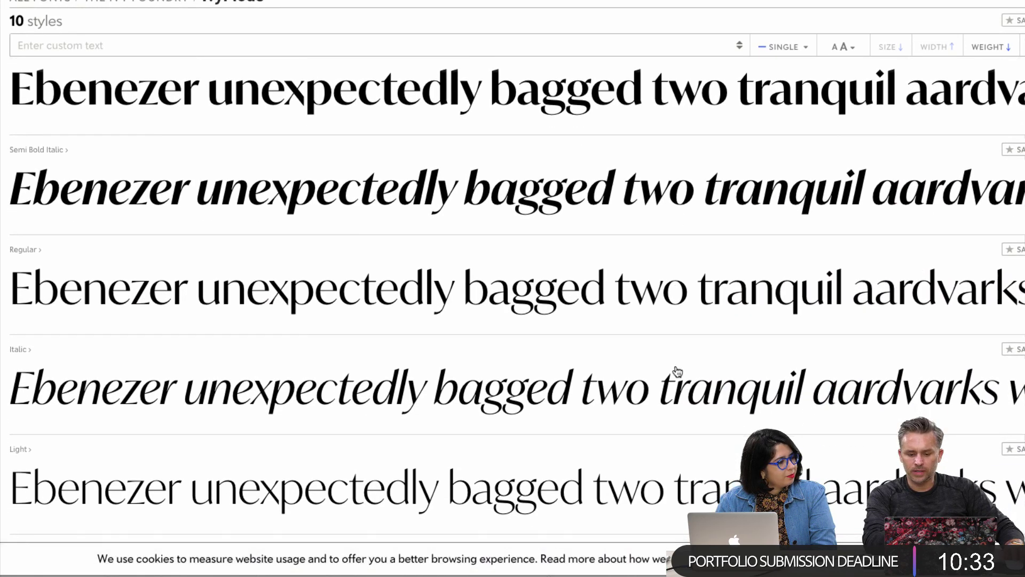
pyautogui.scroll(-6, 678, 370)
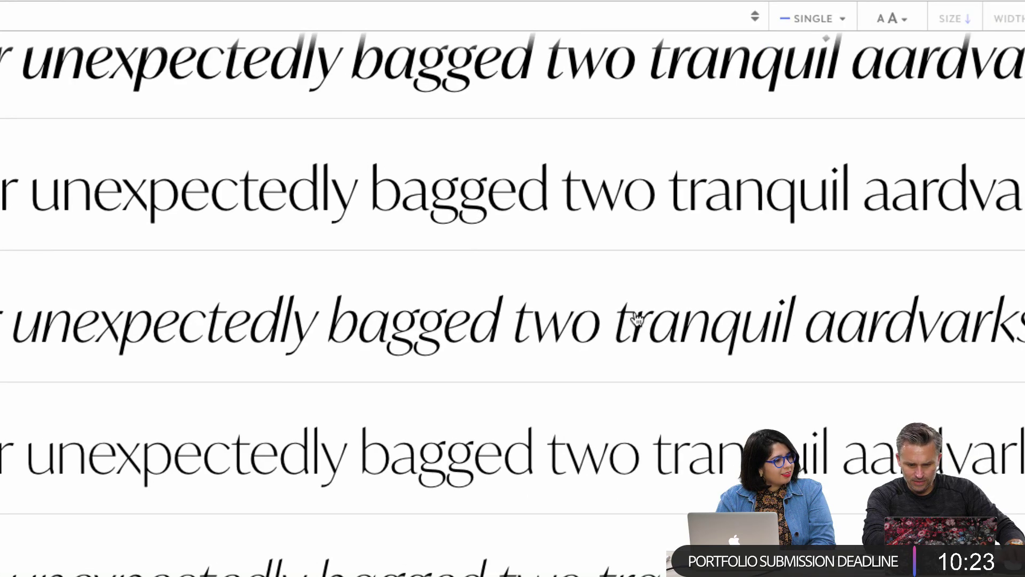
pyautogui.scroll(-20, 641, 322)
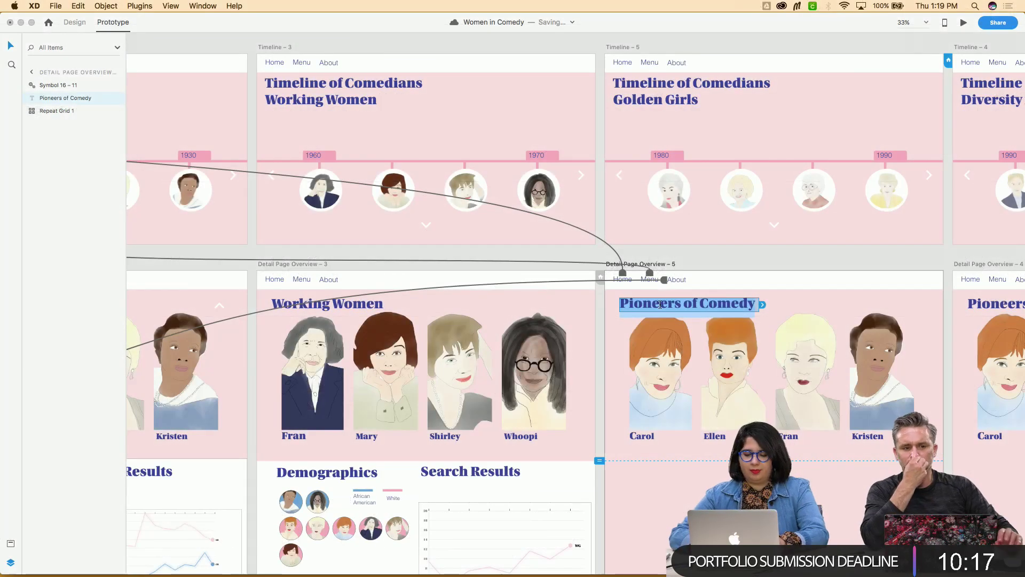
# Replace the heading text on Detail Page Overview – 5 with "Golden Girls" and switch to design mode
pyautogui.write('G')
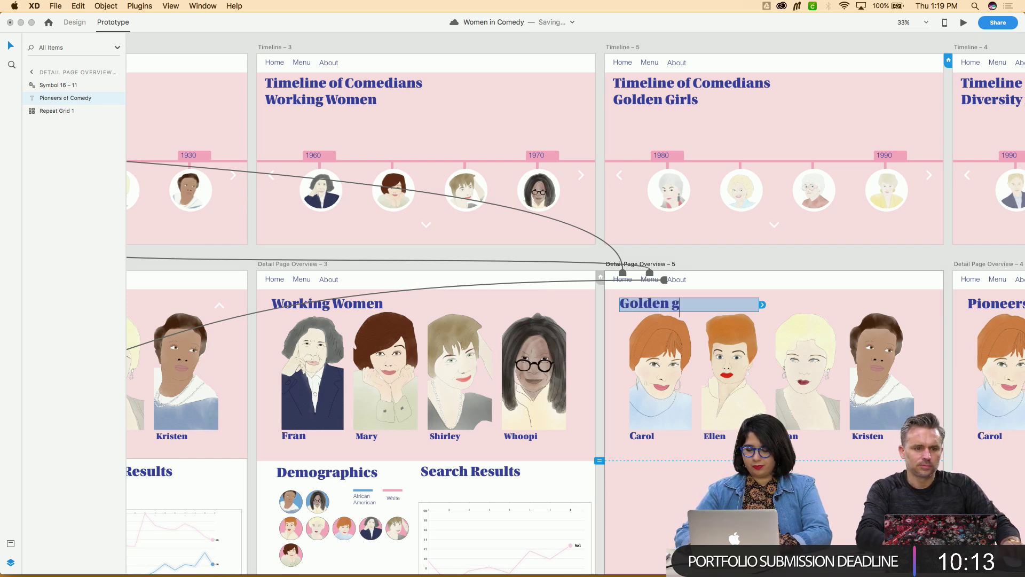
pyautogui.write('olden Gi')
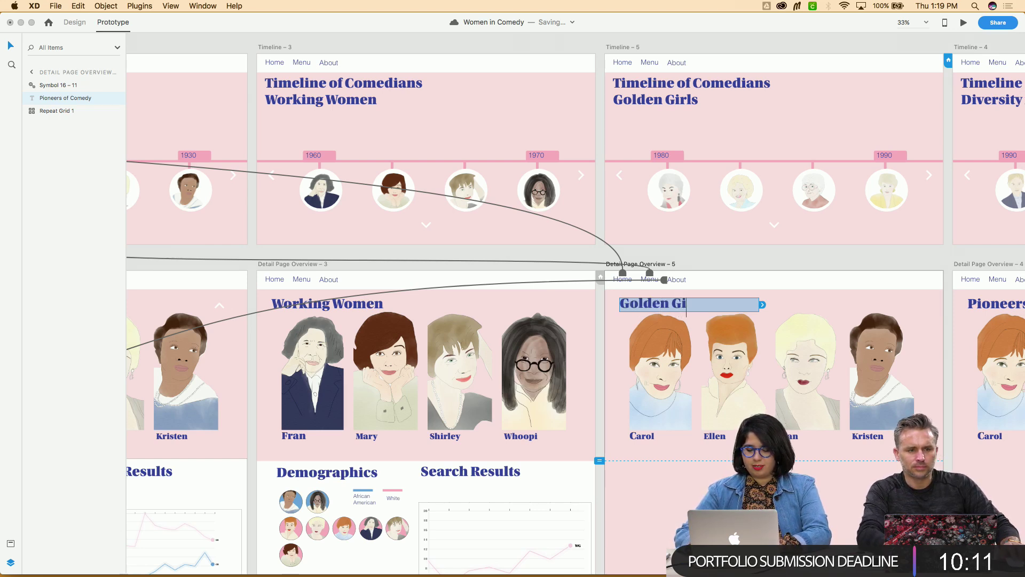
pyautogui.write('rls')
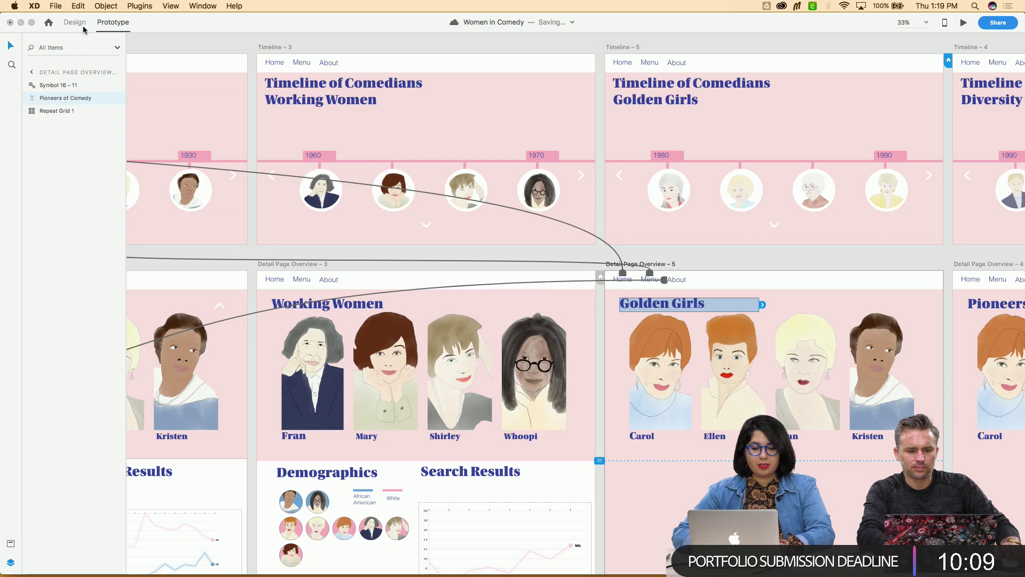
pyautogui.click(83, 30)
pyautogui.click(601, 261)
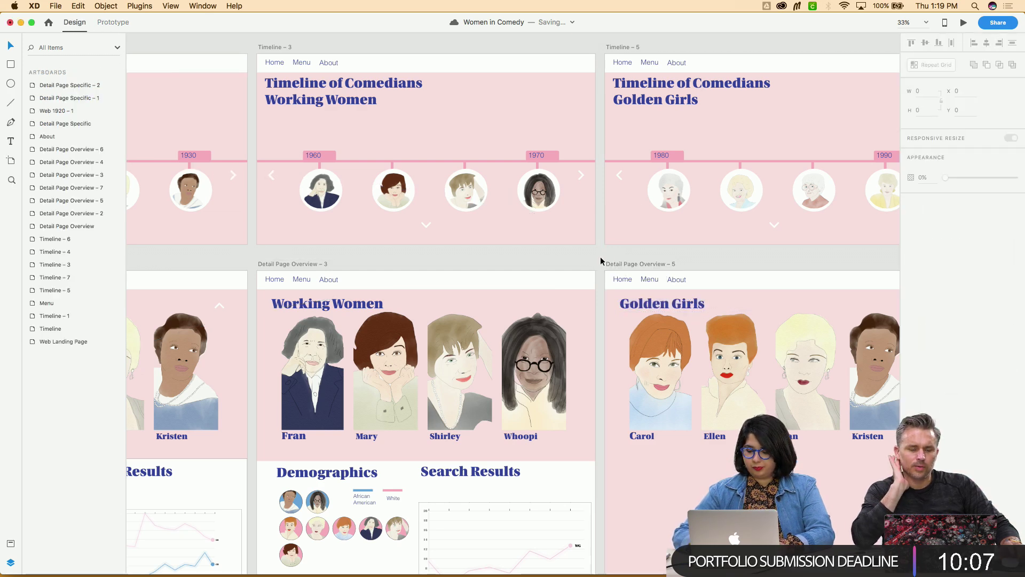
pyautogui.scroll(5, 601, 260)
pyautogui.scroll(-1, 600, 257)
pyautogui.hscroll(1, 601, 256)
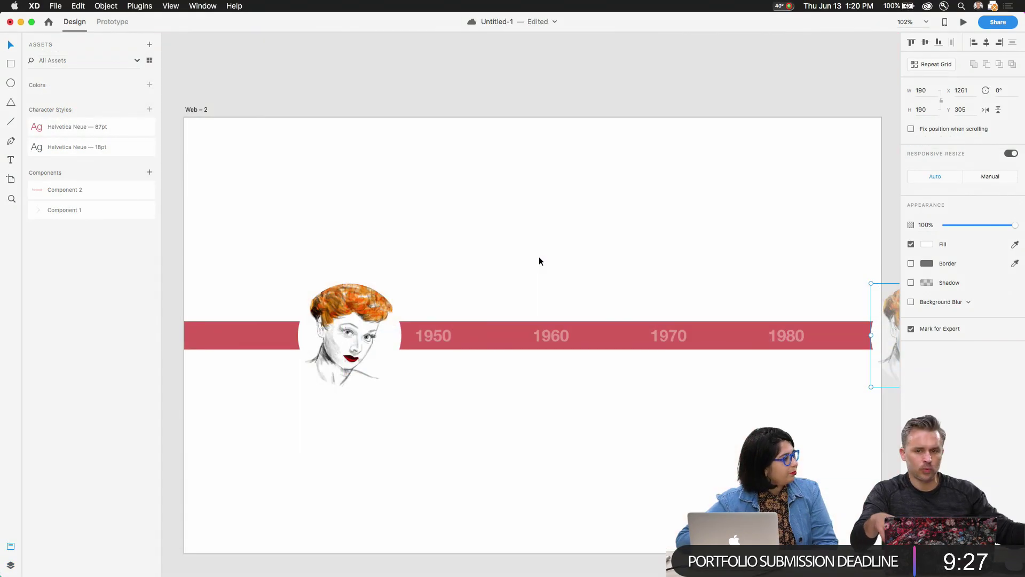
# Move the portrait at the right edge of the Web – 2 artboard inward to an X position of about 1232
pyautogui.click(570, 128)
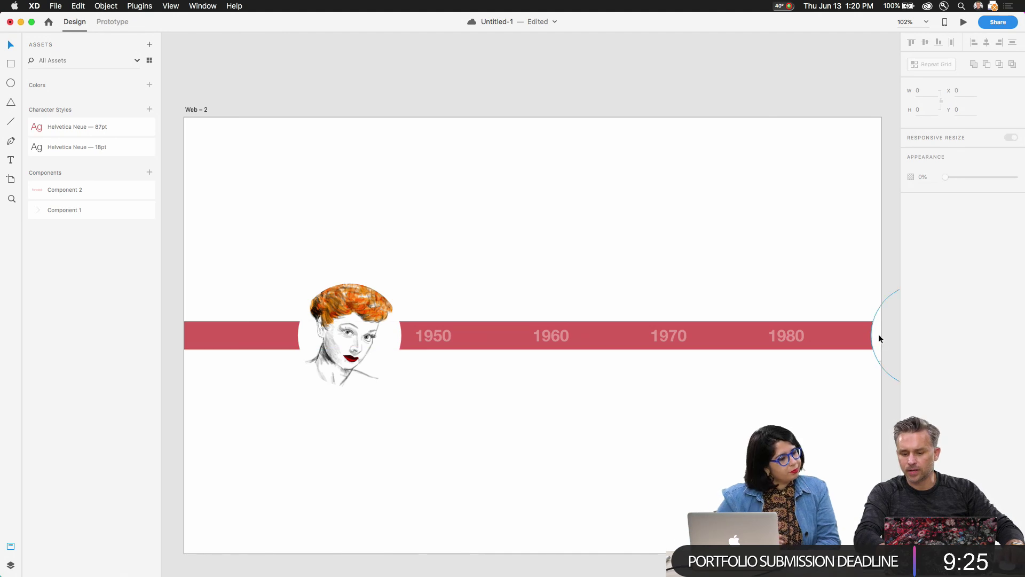
pyautogui.moveTo(875, 335); pyautogui.dragTo(862, 339)
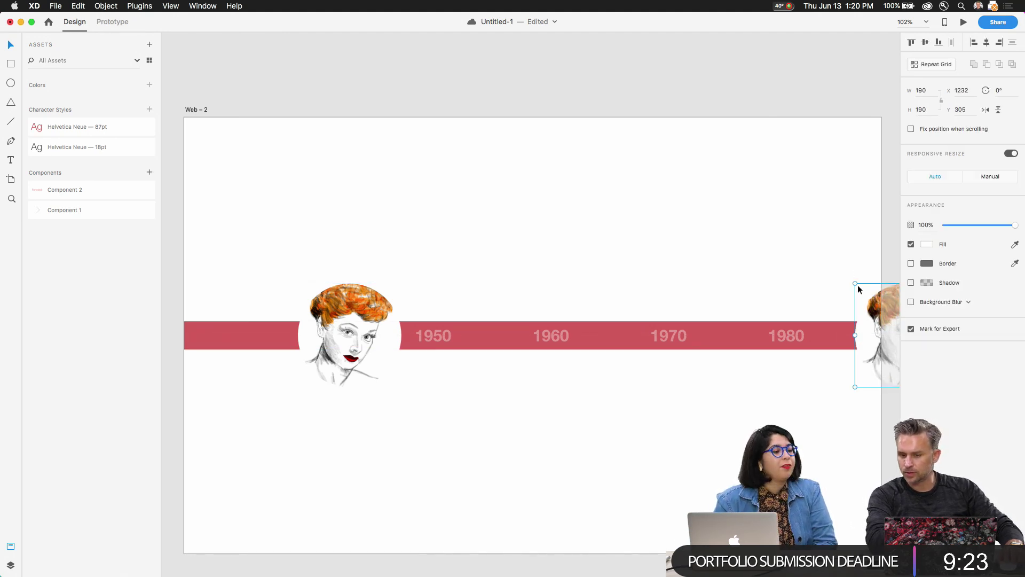
pyautogui.click(832, 254)
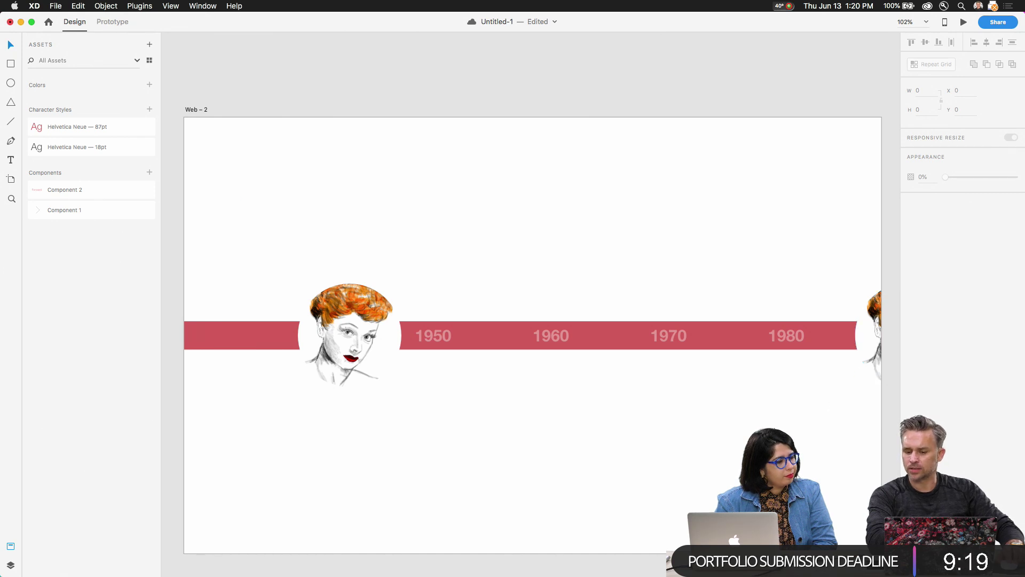
# Switch to prototype mode and review the trigger options of the link from Web – 2 to Web – 3, keeping Drag
pyautogui.click(112, 22)
pyautogui.click(193, 109)
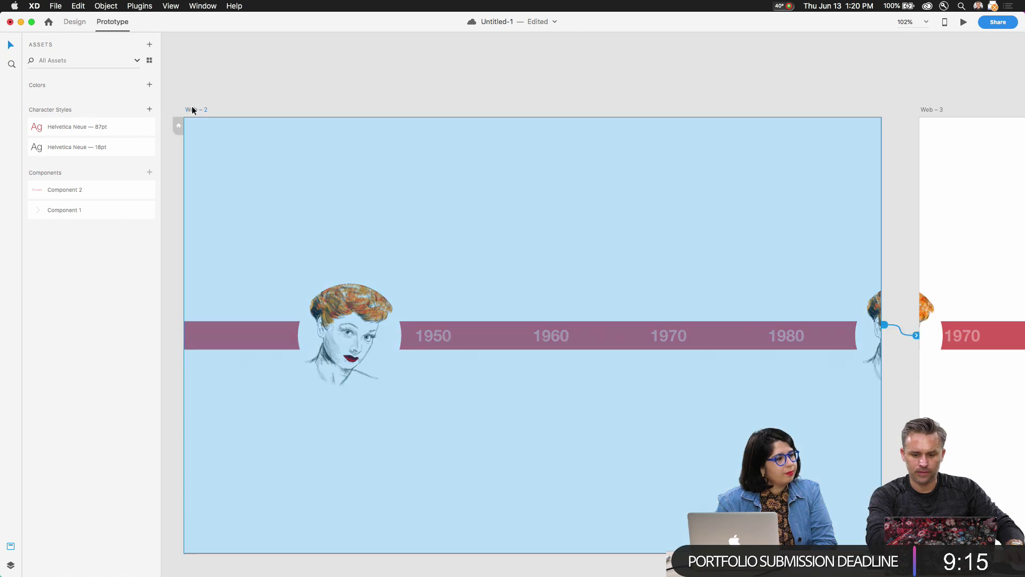
pyautogui.moveTo(884, 335); pyautogui.dragTo(911, 340)
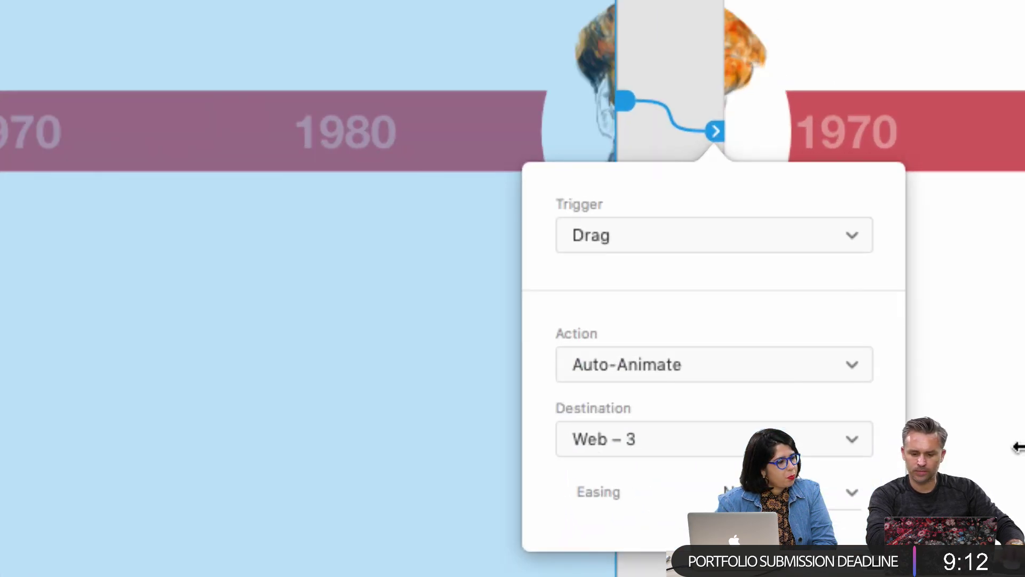
pyautogui.click(803, 233)
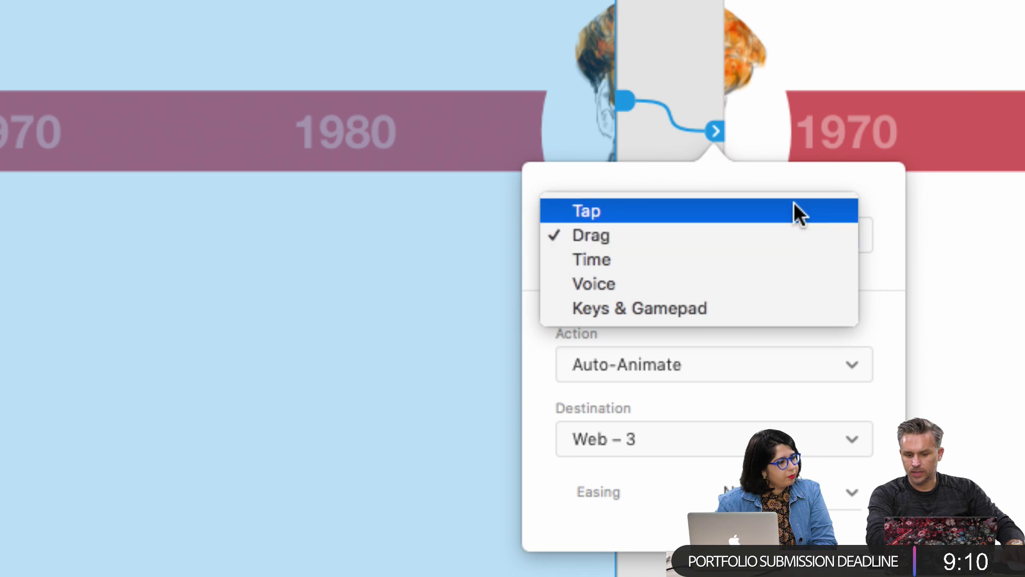
pyautogui.click(801, 236)
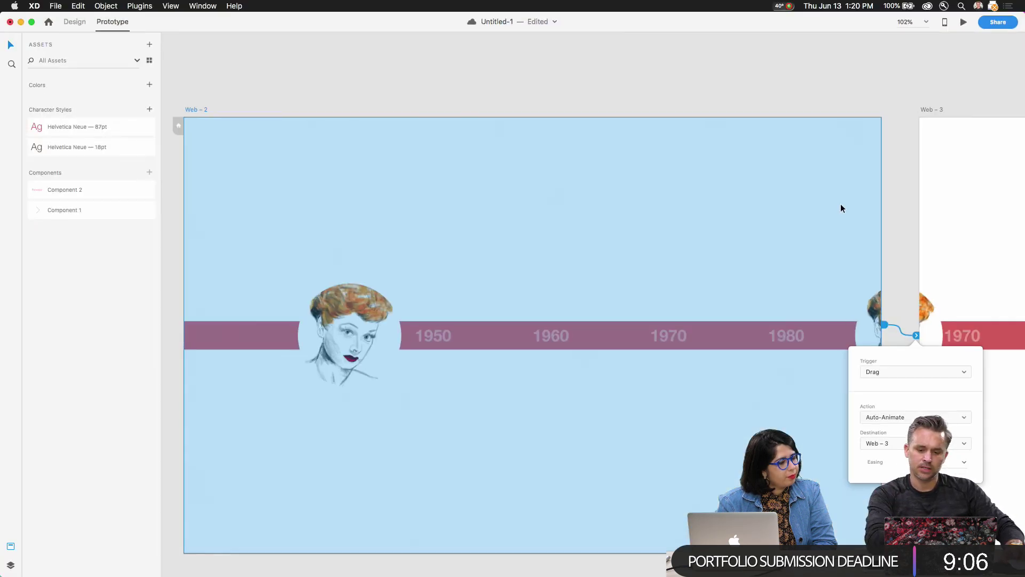
pyautogui.click(755, 99)
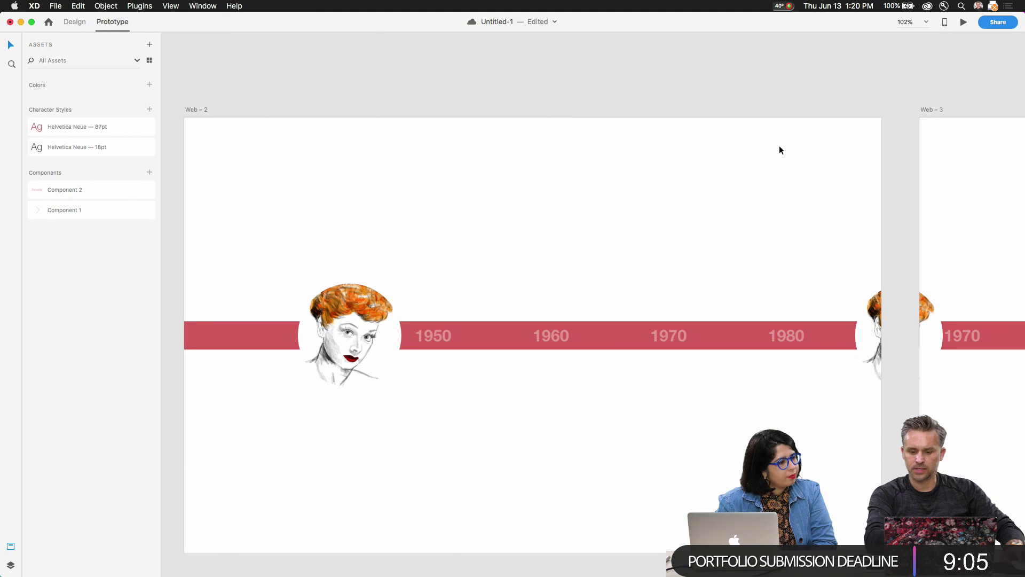
# Examine how the portraits are placed along the timeline across the Web – 2 and Web – 3 artboards
pyautogui.scroll(-5, 780, 146)
pyautogui.moveTo(961, 150); pyautogui.dragTo(554, 216)
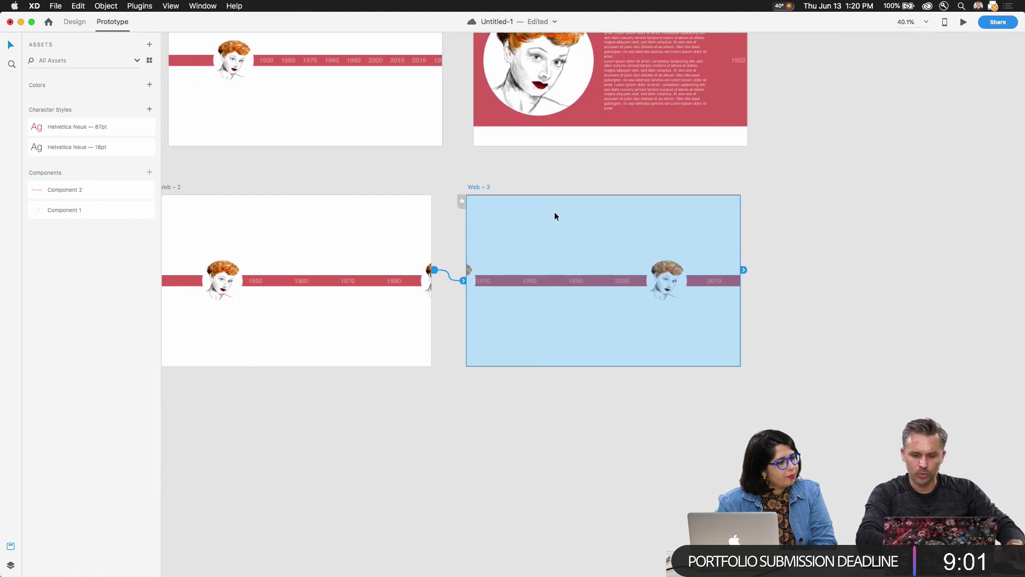
pyautogui.scroll(3, 554, 215)
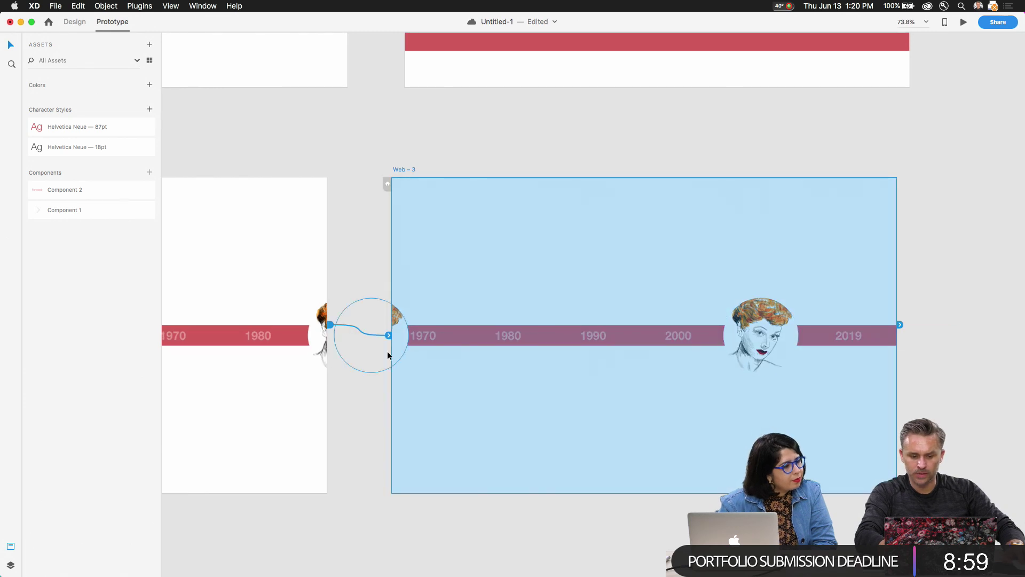
pyautogui.moveTo(469, 266); pyautogui.dragTo(846, 242)
pyautogui.click(748, 315)
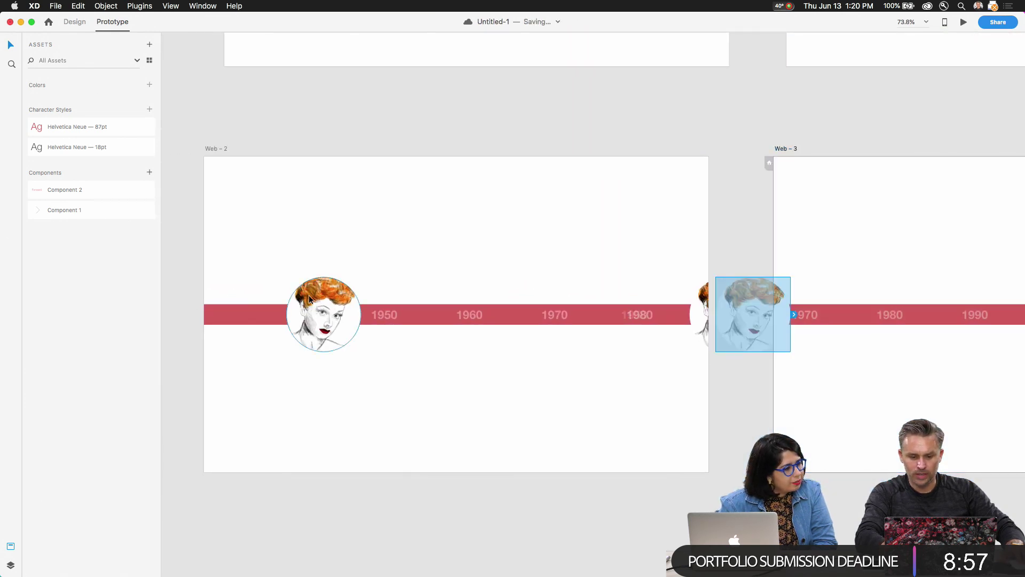
pyautogui.click(323, 314)
pyautogui.click(779, 307)
pyautogui.hscroll(10, 680, 323)
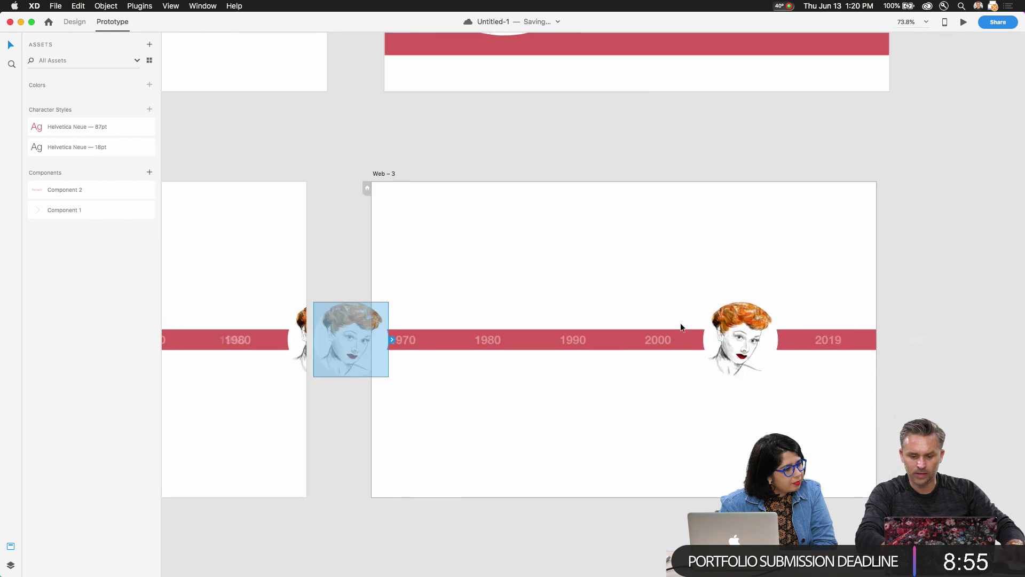
pyautogui.hscroll(-3, 495, 152)
pyautogui.hscroll(-8, 495, 152)
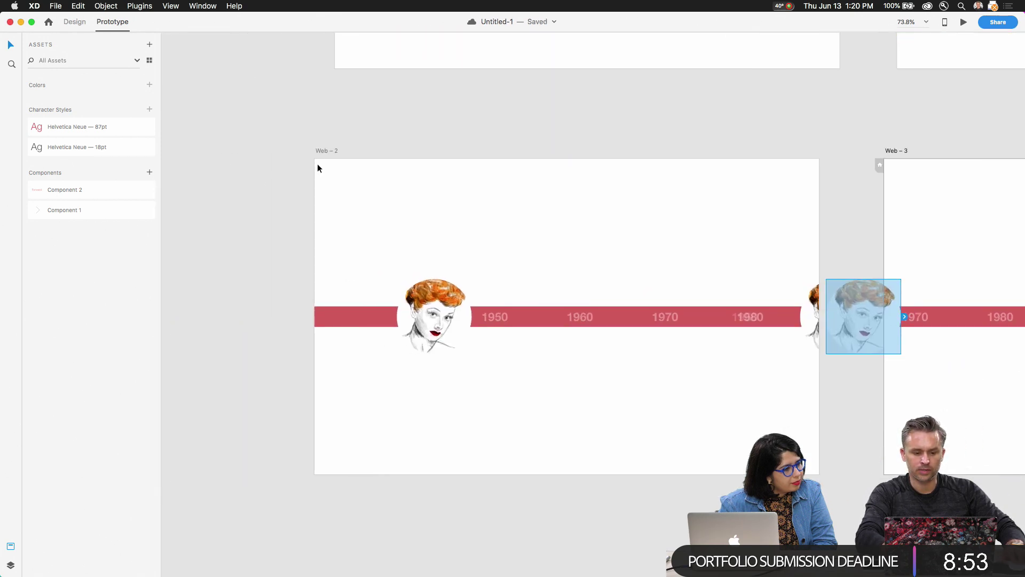
# Preview the drag transition from Web – 2 to Web – 3 and close the preview
pyautogui.click(320, 152)
pyautogui.click(964, 23)
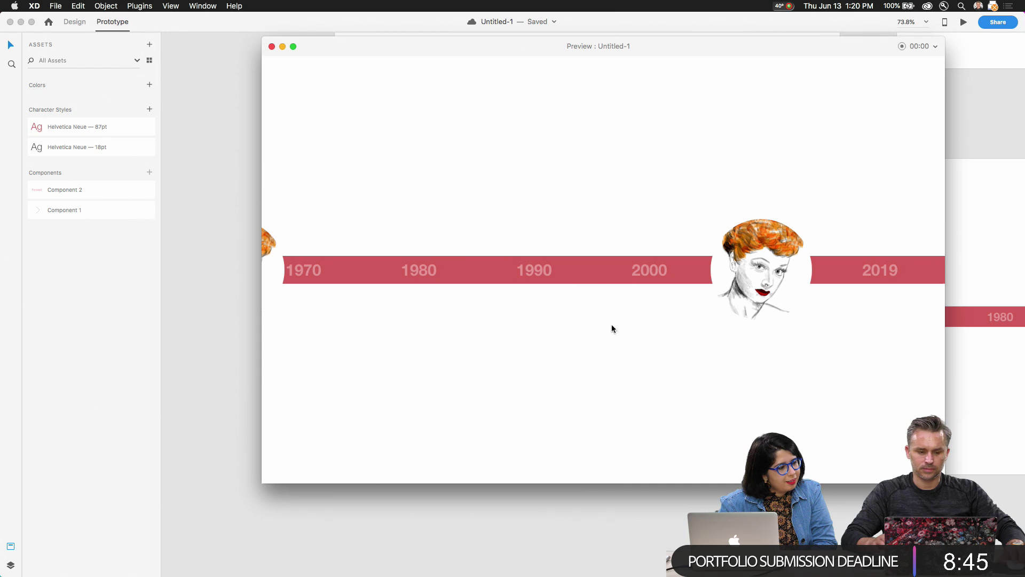
pyautogui.click(271, 47)
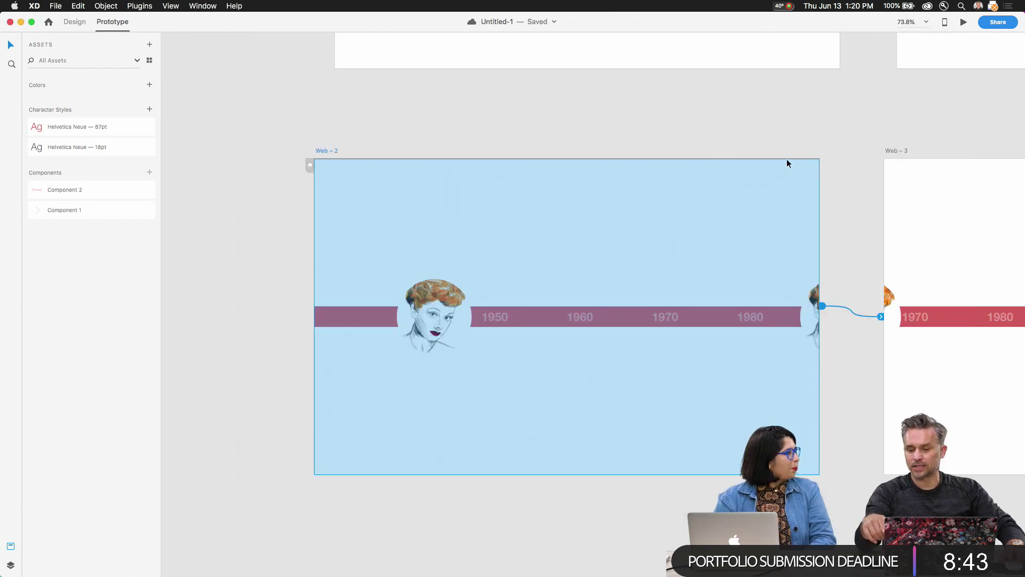
# Link the Web – 3 artboard back to Web – 2 with a Drag trigger, Auto-Animate action and no easing
pyautogui.moveTo(862, 130); pyautogui.dragTo(401, 133)
pyautogui.click(437, 153)
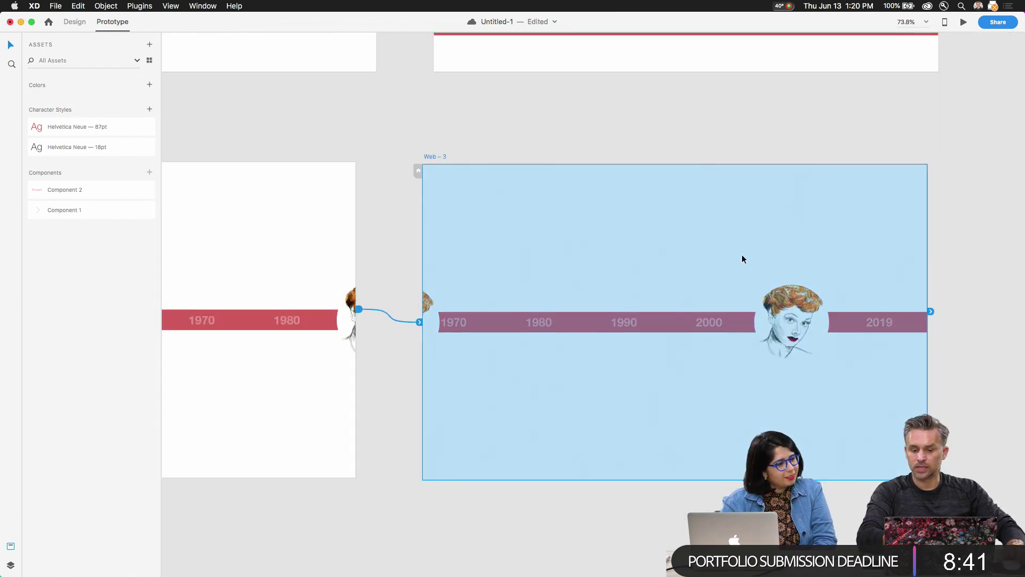
pyautogui.moveTo(930, 312); pyautogui.dragTo(232, 396)
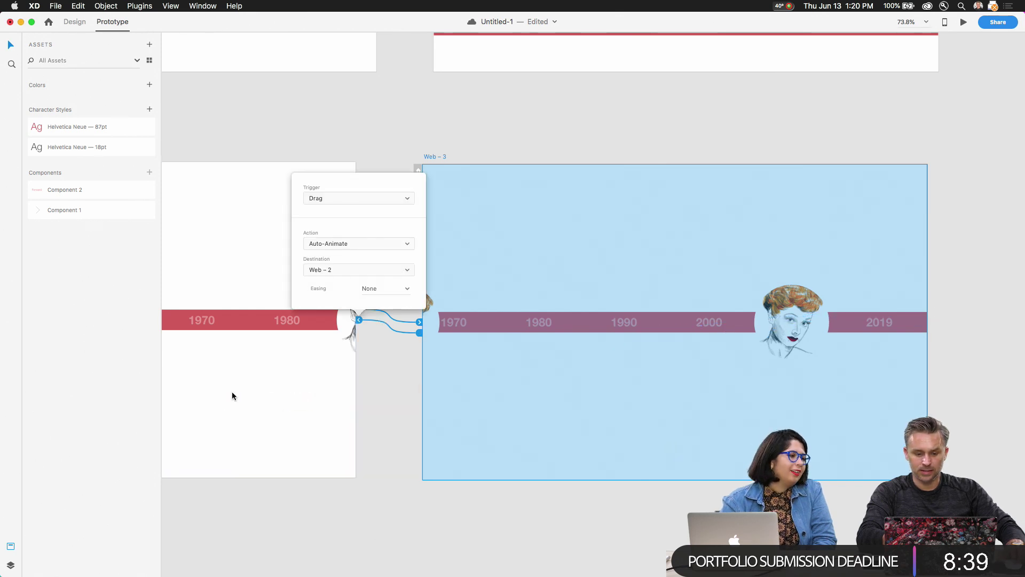
pyautogui.click(242, 139)
# Preview the prototype from Web – 2 and test dragging the timeline back and forth
pyautogui.moveTo(231, 146); pyautogui.dragTo(620, 127)
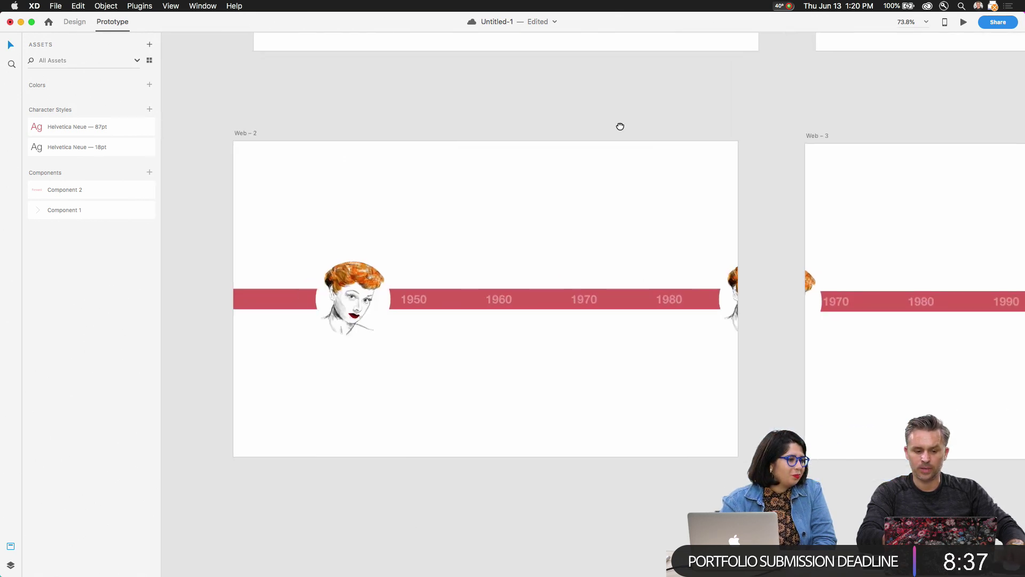
pyautogui.click(294, 141)
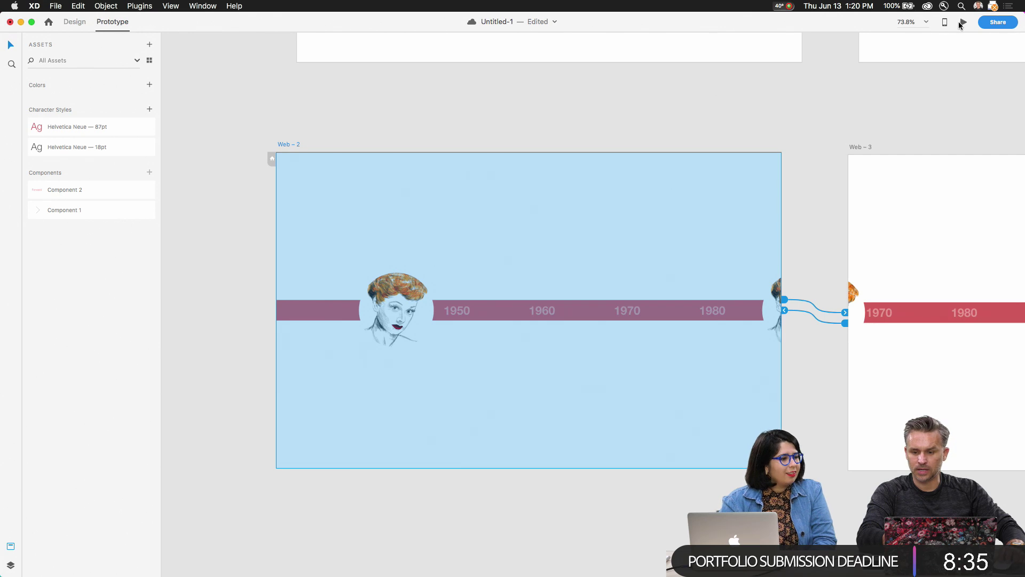
pyautogui.click(963, 22)
pyautogui.moveTo(631, 327); pyautogui.dragTo(701, 325)
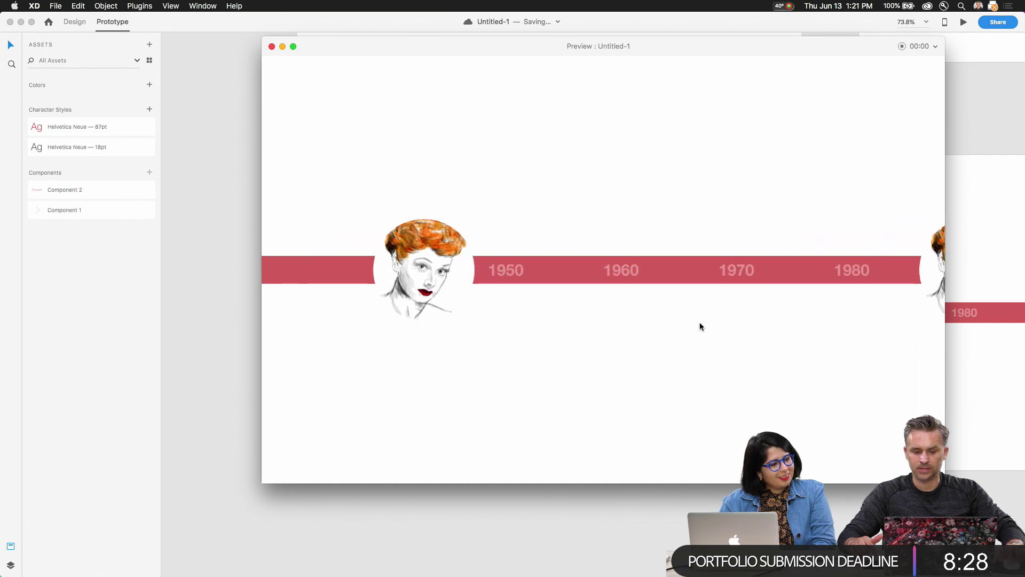
# Preview the prototype from the Web artboard, test the transition to the Web – 1 detail view and back, and close the preview
pyautogui.click(271, 47)
pyautogui.scroll(-3, 384, 477)
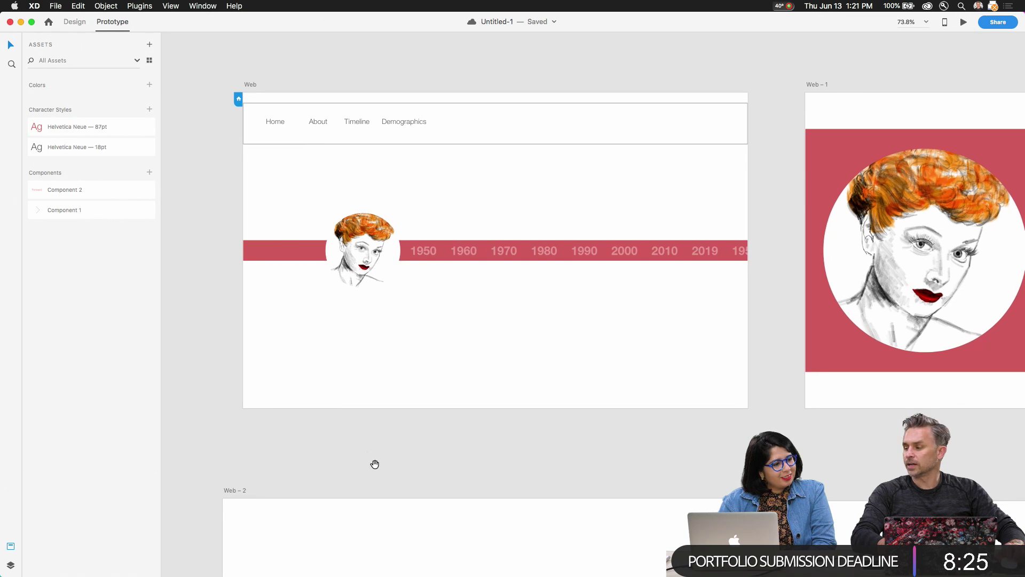
pyautogui.click(248, 84)
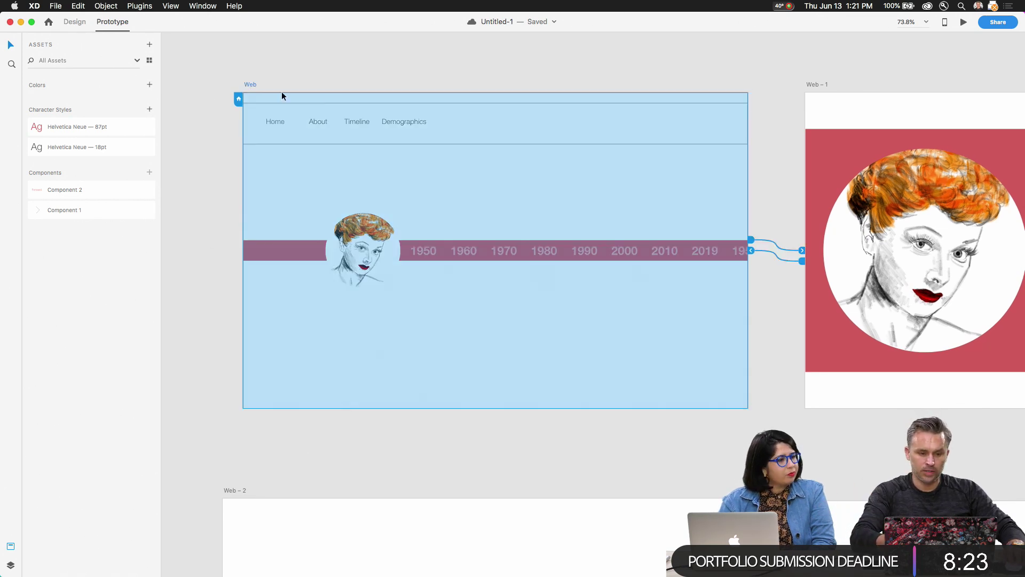
pyautogui.hscroll(5, 378, 124)
pyautogui.moveTo(378, 123); pyautogui.dragTo(446, 124)
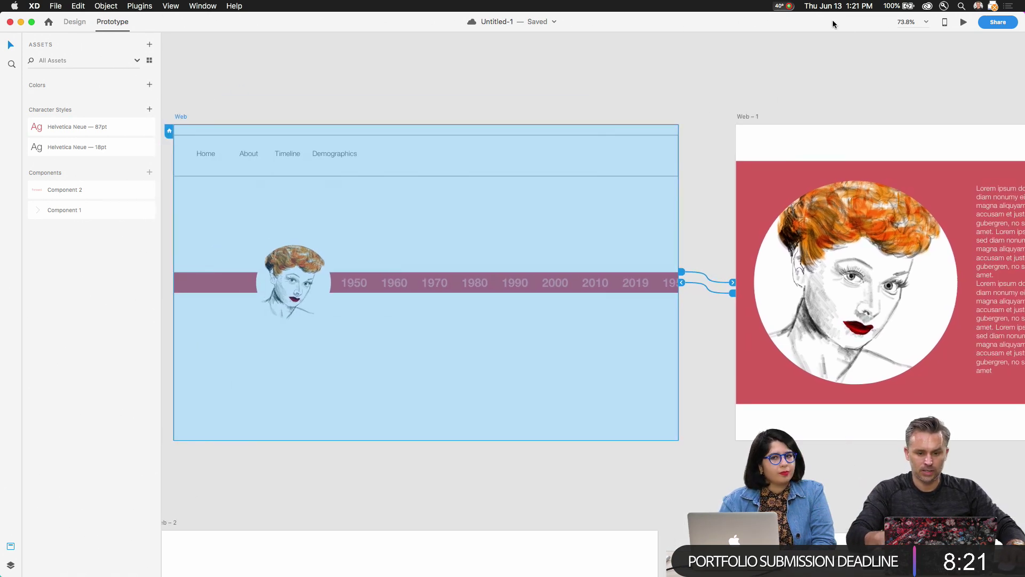
pyautogui.click(962, 23)
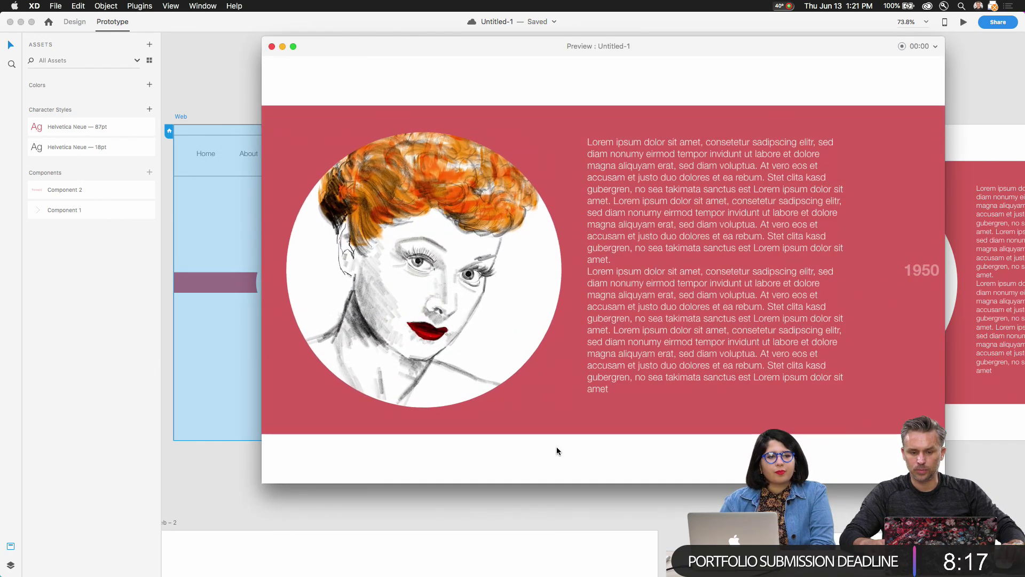
pyautogui.click(591, 328)
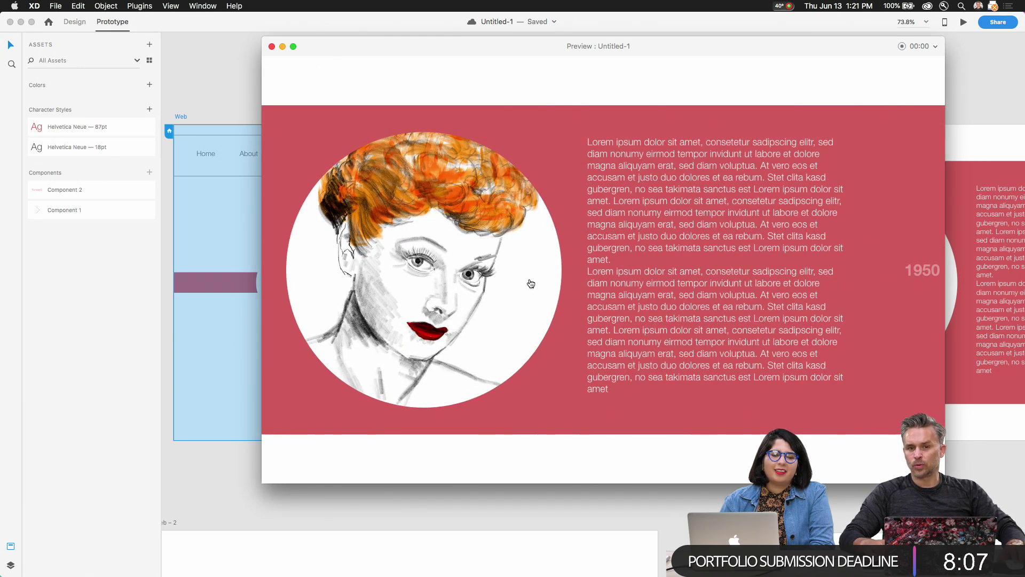
pyautogui.click(620, 291)
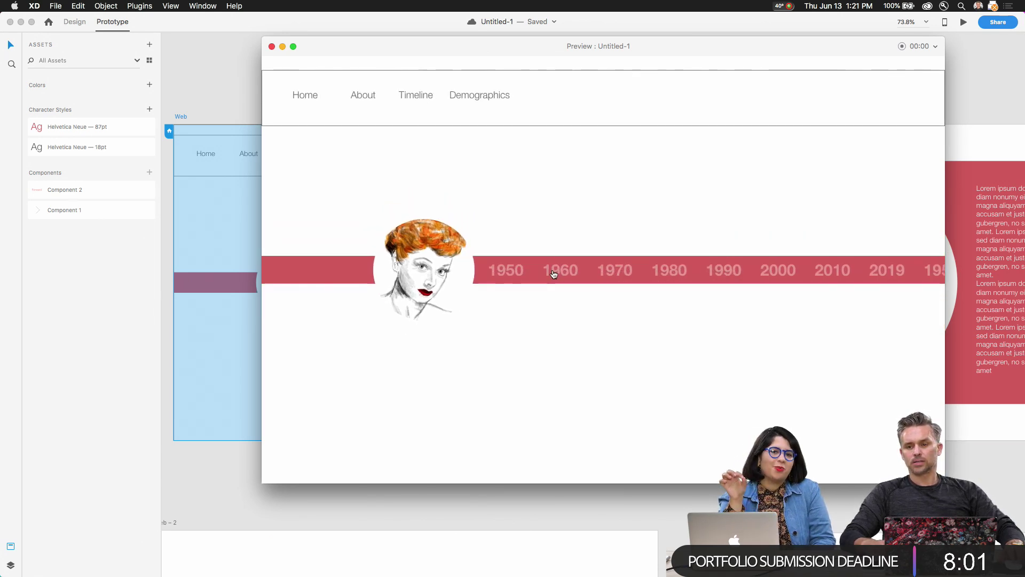
pyautogui.click(553, 273)
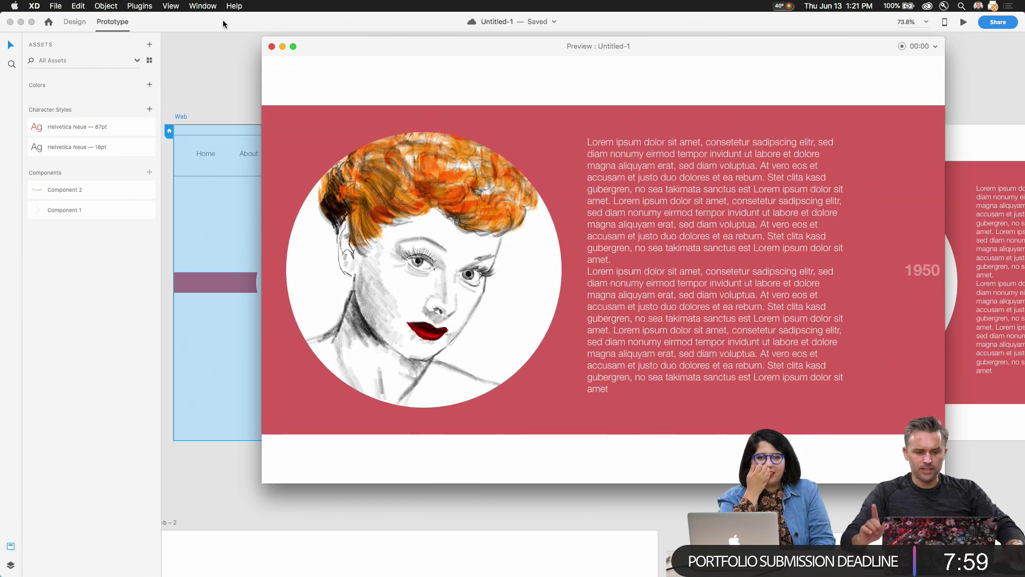
pyautogui.click(272, 47)
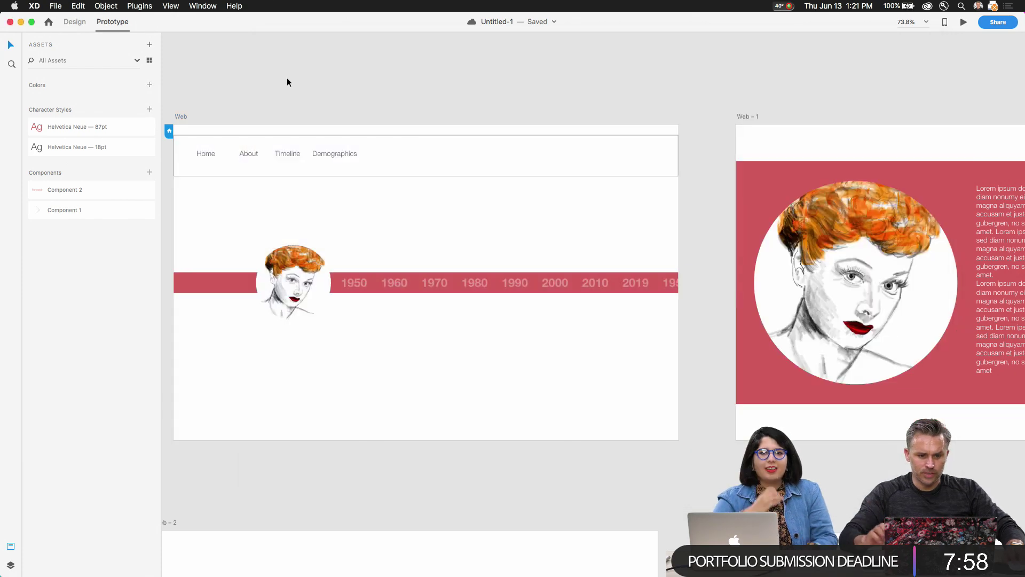
# Change the fill of the large background rectangle on the Web – 1 artboard to orange #D8692E
pyautogui.click(70, 22)
pyautogui.hscroll(10, 395, 111)
pyautogui.click(365, 204)
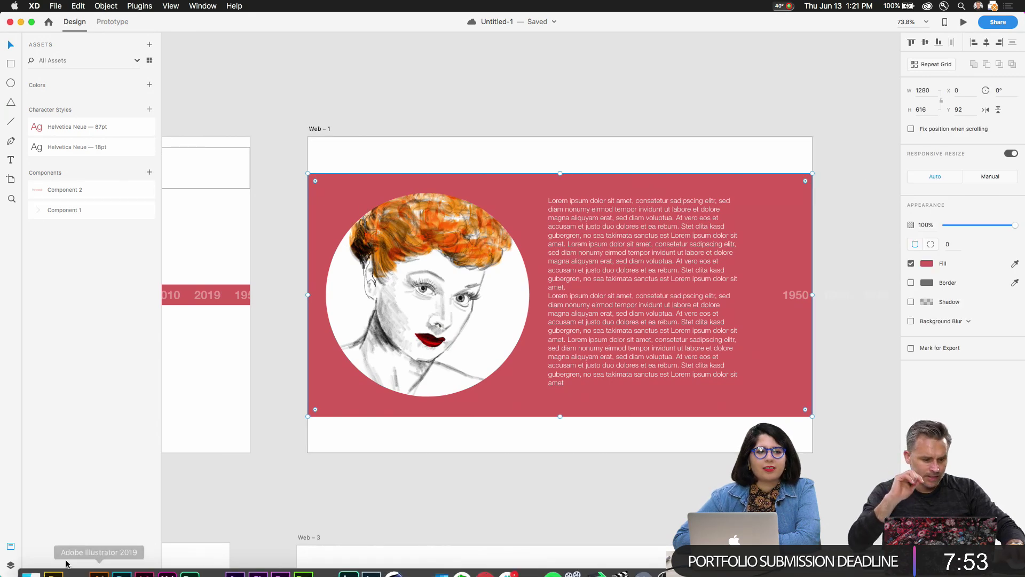
pyautogui.click(9, 564)
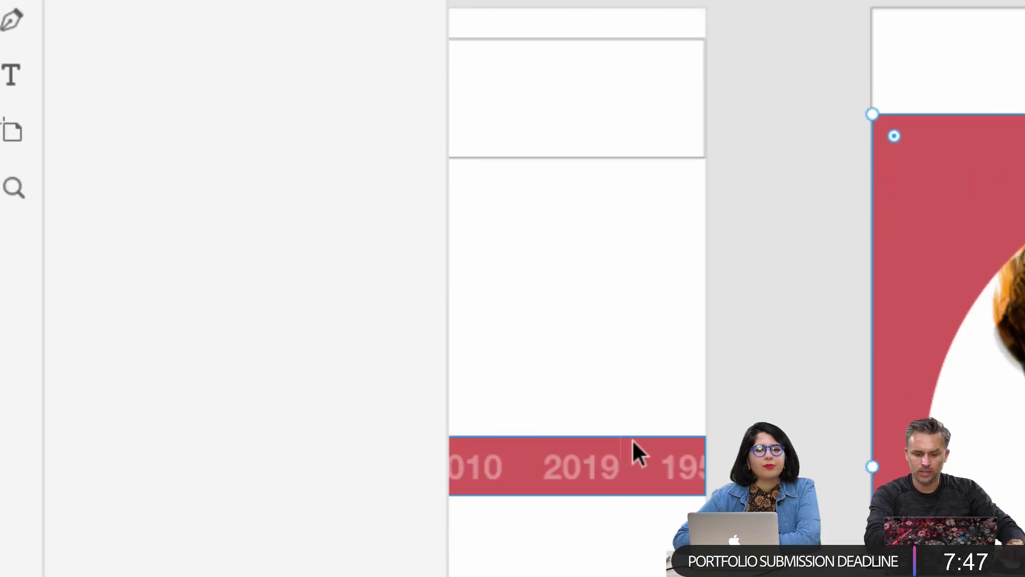
pyautogui.click(632, 439)
pyautogui.click(911, 145)
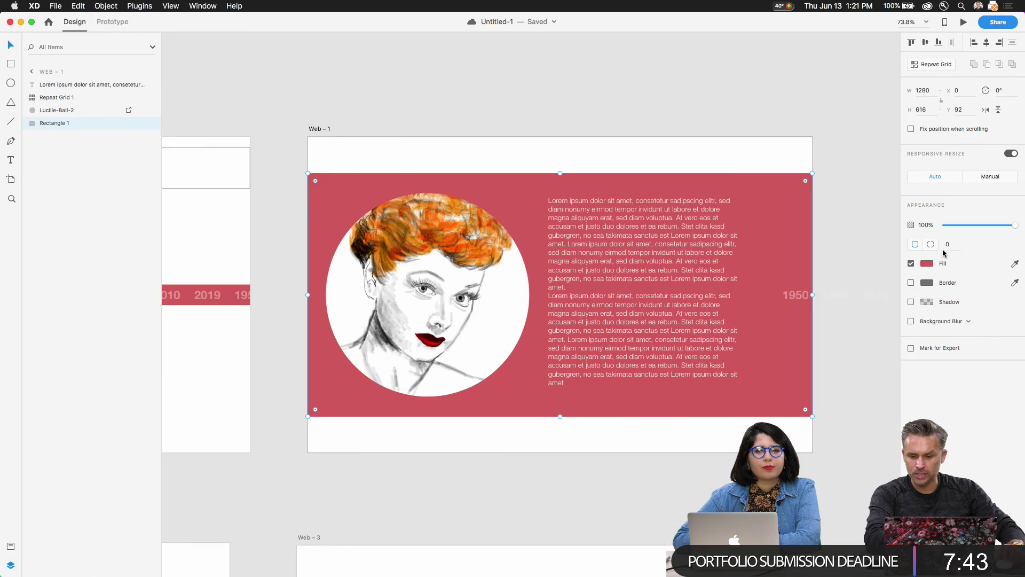
pyautogui.click(928, 265)
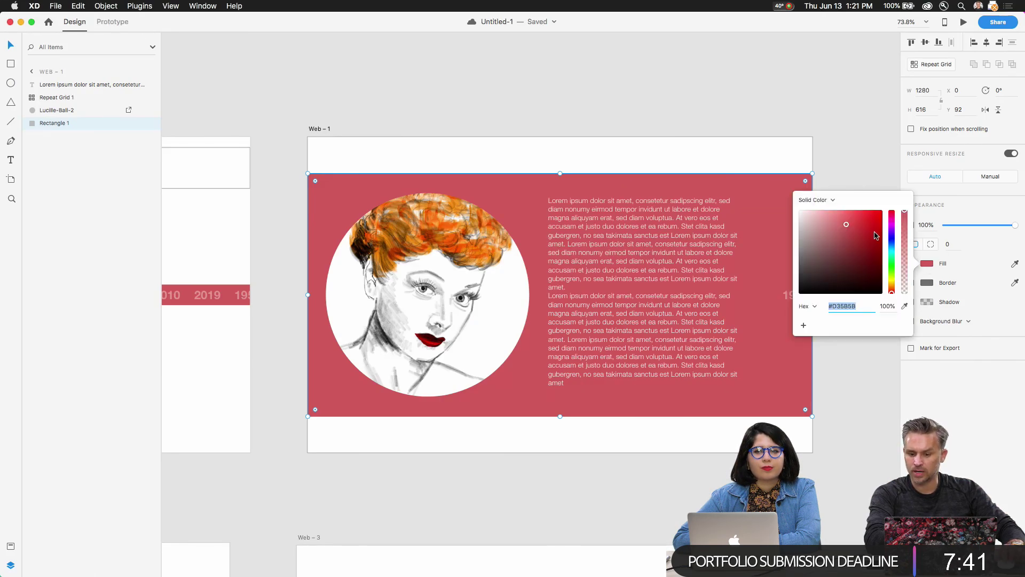
pyautogui.moveTo(890, 283); pyautogui.dragTo(891, 291)
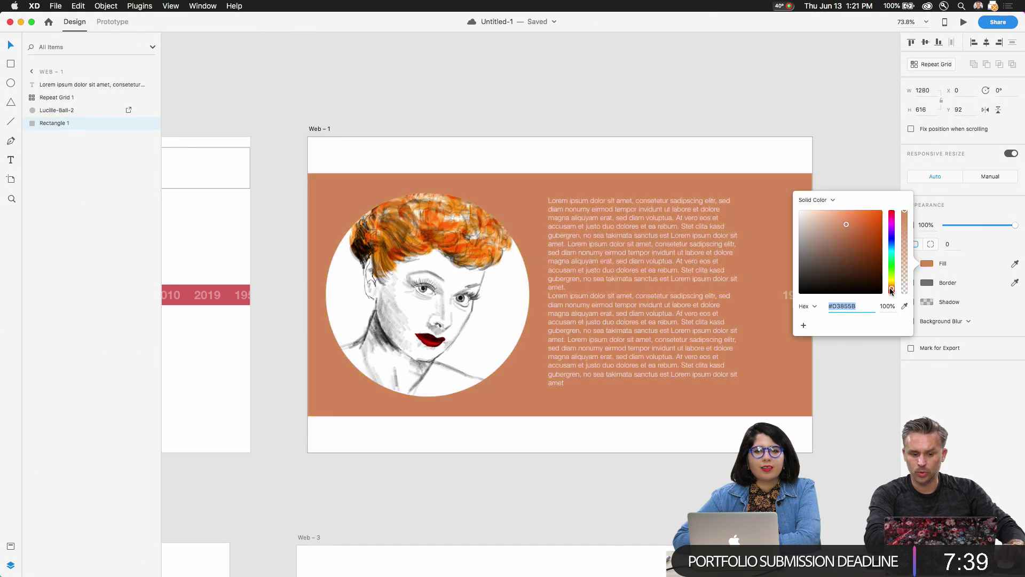
pyautogui.moveTo(853, 219); pyautogui.dragTo(865, 224)
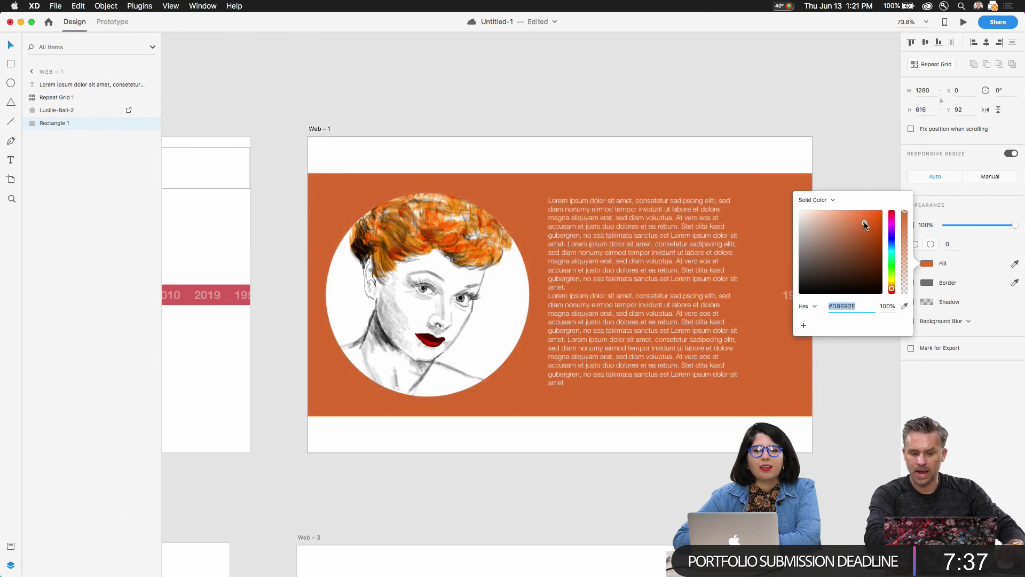
pyautogui.click(658, 131)
# Preview the prototype from the Web artboard to test the timeline bar's colour transition into the detail view, and close the preview
pyautogui.hscroll(-10, 267, 156)
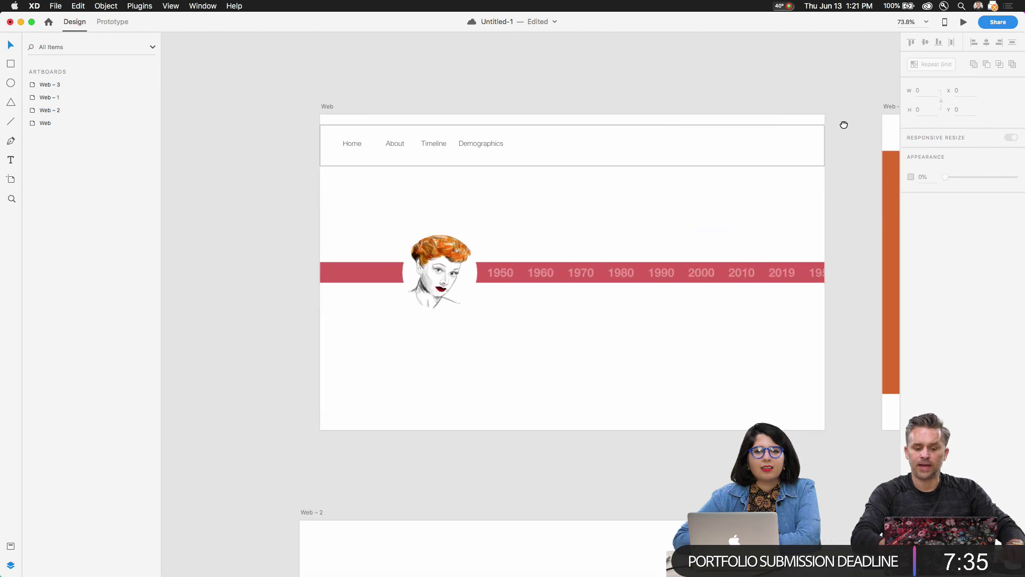
pyautogui.click(231, 112)
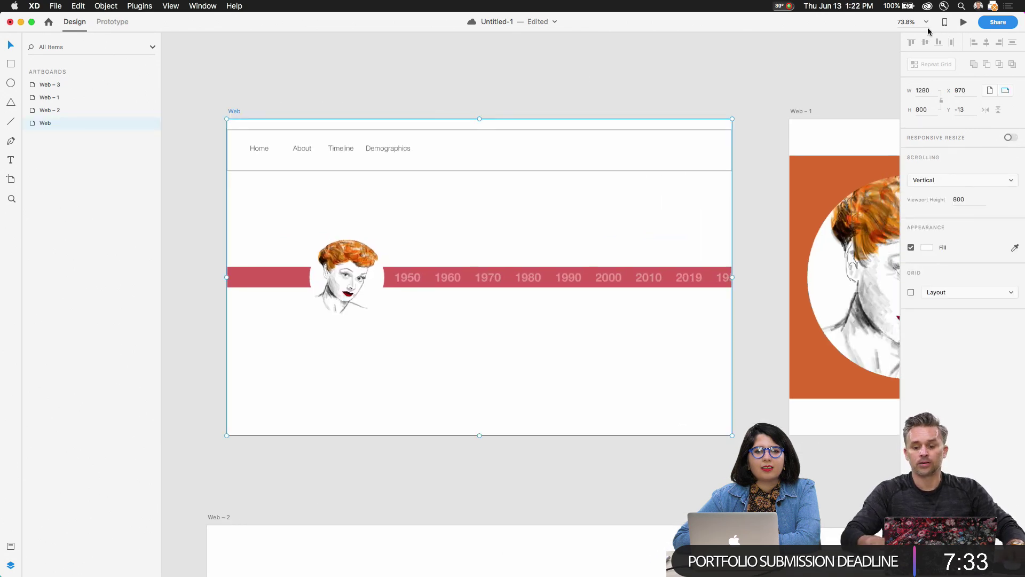
pyautogui.click(964, 22)
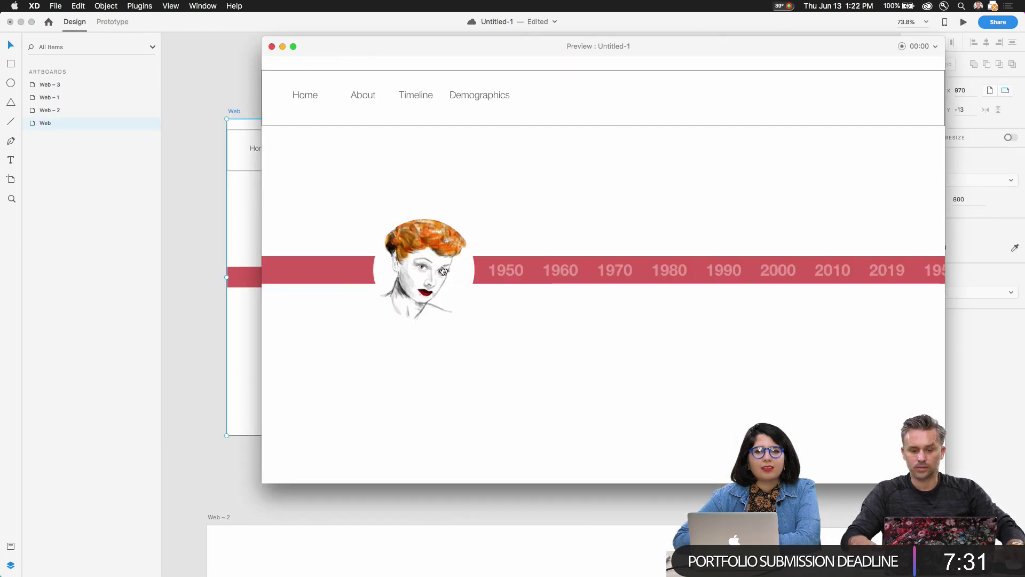
pyautogui.click(479, 274)
pyautogui.click(457, 282)
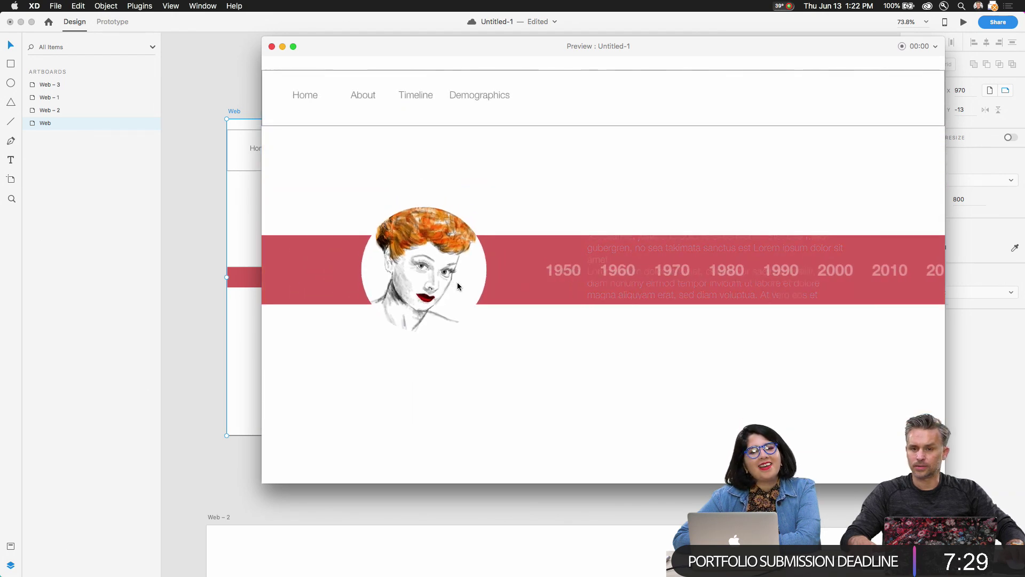
pyautogui.click(440, 276)
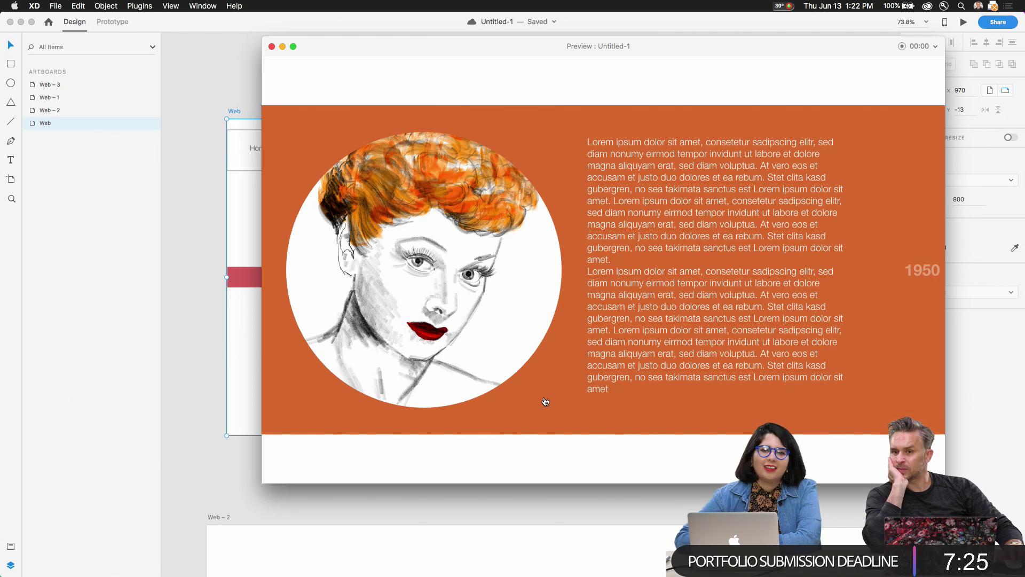
pyautogui.click(482, 291)
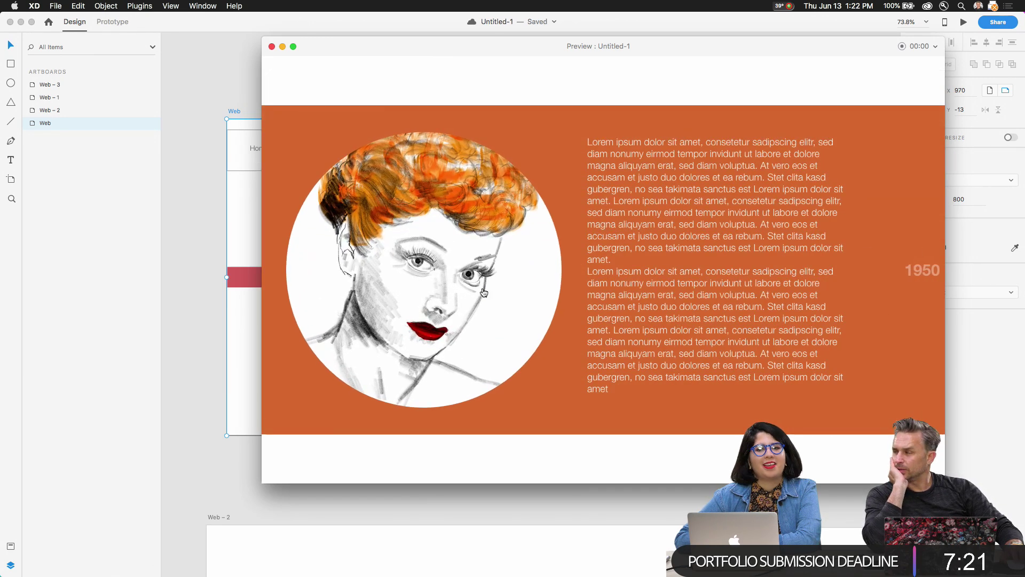
pyautogui.click(483, 287)
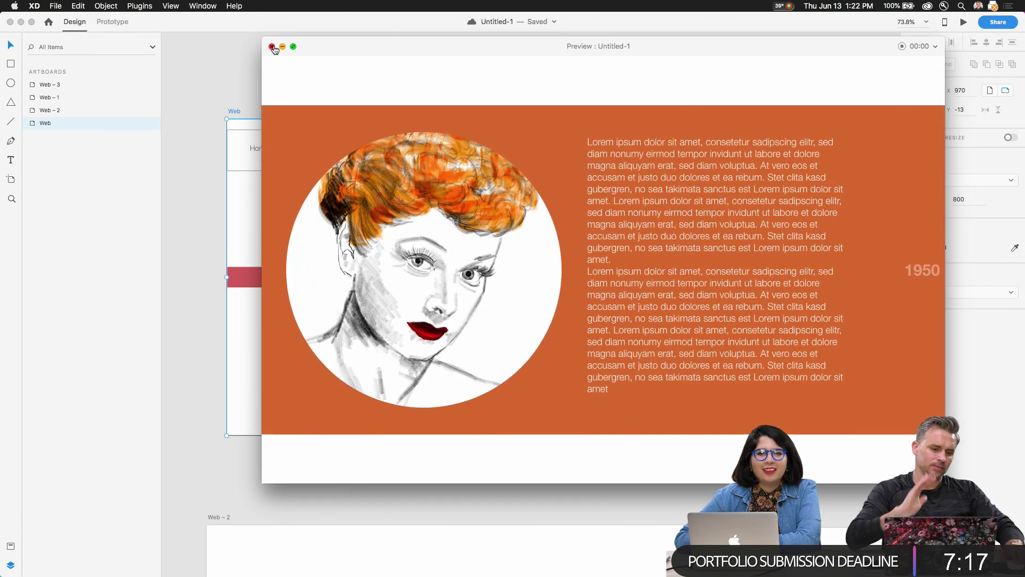
pyautogui.click(272, 46)
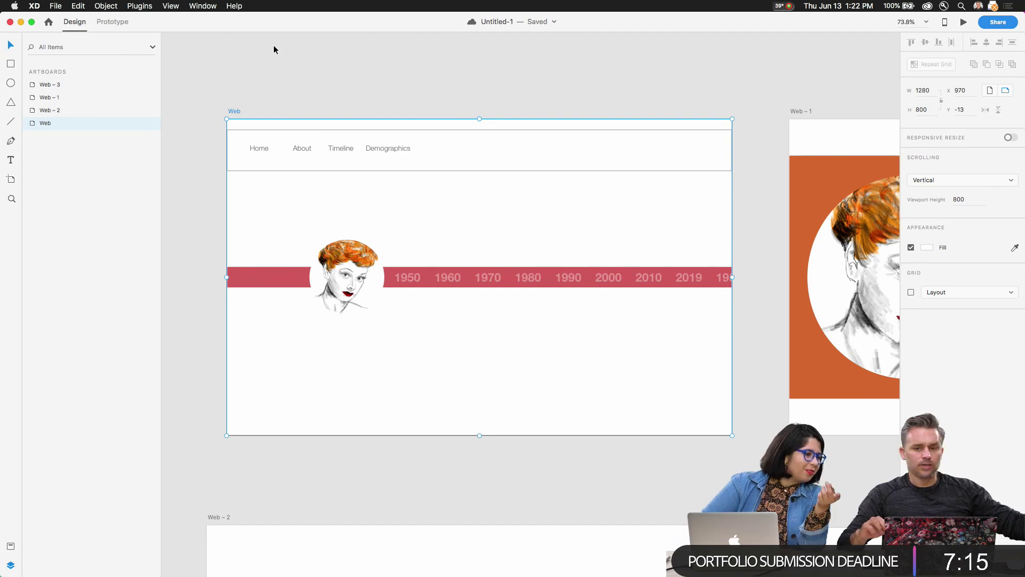
# Examine the year labels and portrait positions along the timeline on the Web – 2 and Web – 3 artboards
pyautogui.click(739, 85)
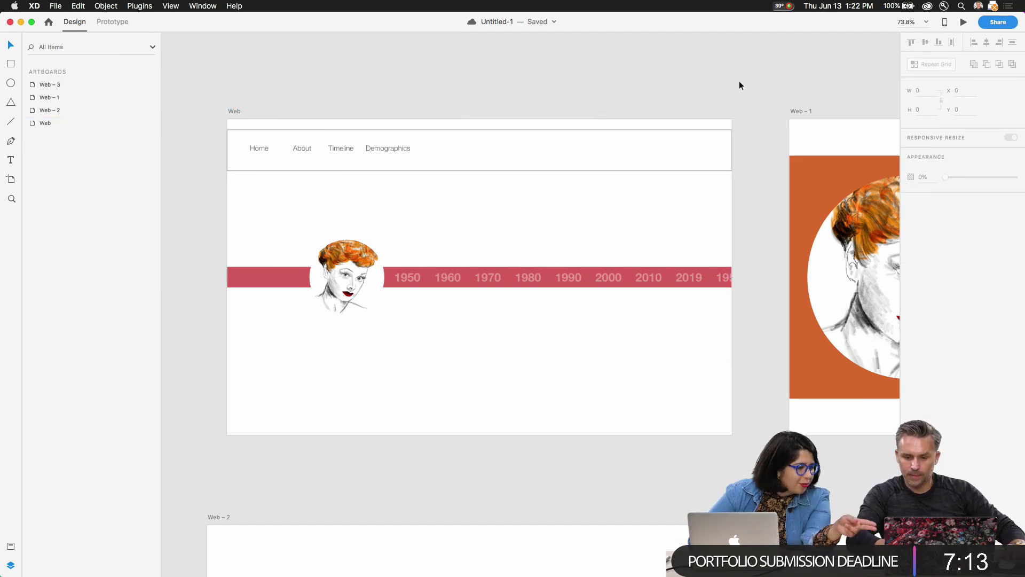
pyautogui.moveTo(634, 374); pyautogui.dragTo(654, 61)
pyautogui.scroll(-1, 624, 283)
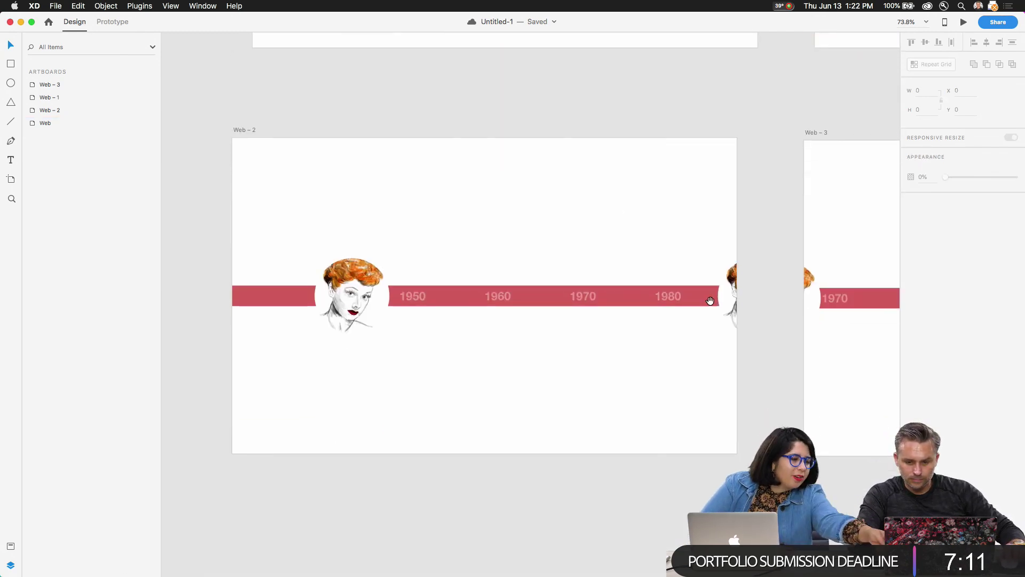
pyautogui.hscroll(2, 680, 300)
pyautogui.scroll(2, 601, 296)
pyautogui.scroll(2, 600, 296)
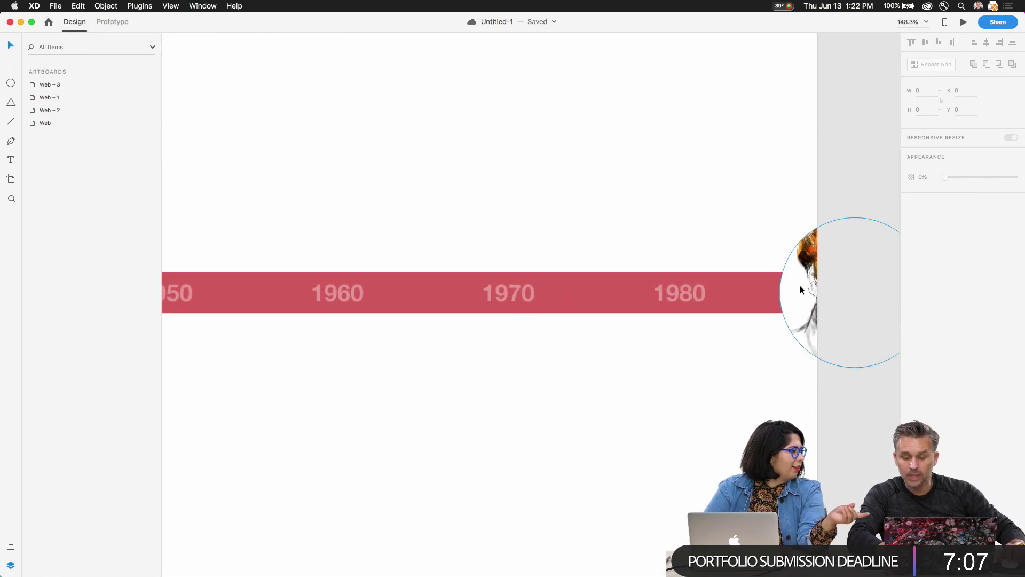
pyautogui.click(734, 175)
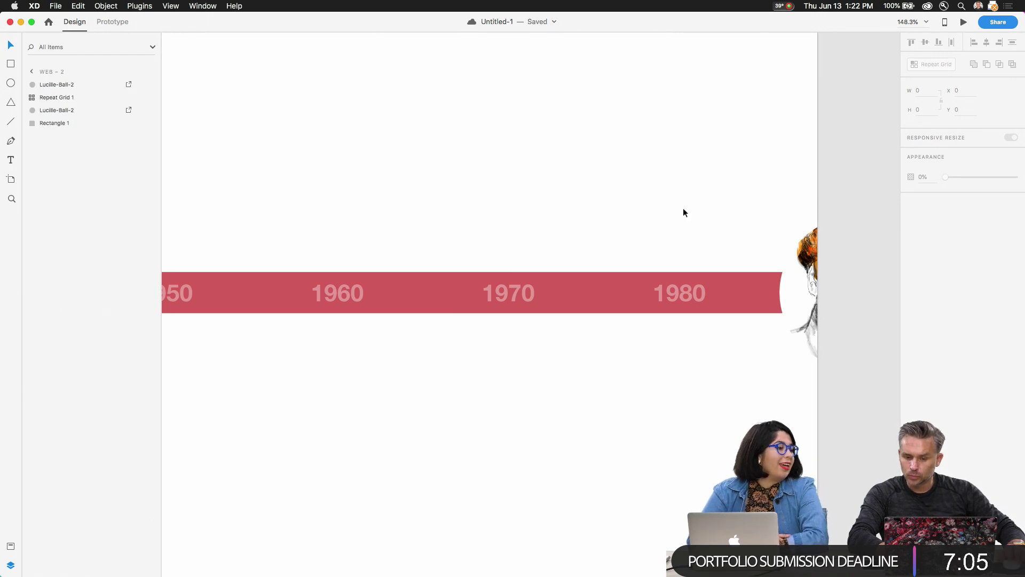
pyautogui.scroll(-3, 549, 445)
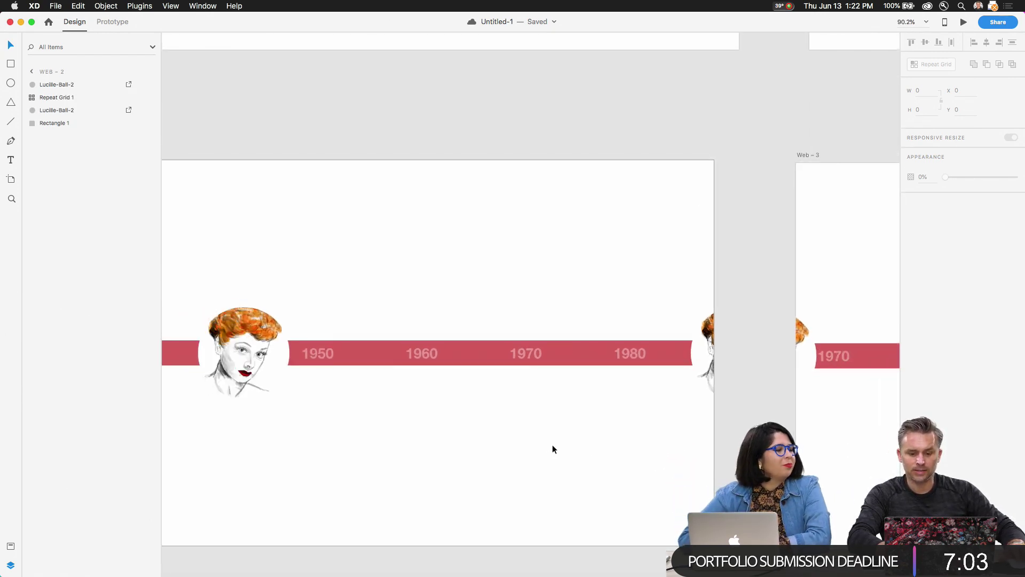
pyautogui.moveTo(450, 468); pyautogui.dragTo(553, 444)
pyautogui.scroll(3, 518, 373)
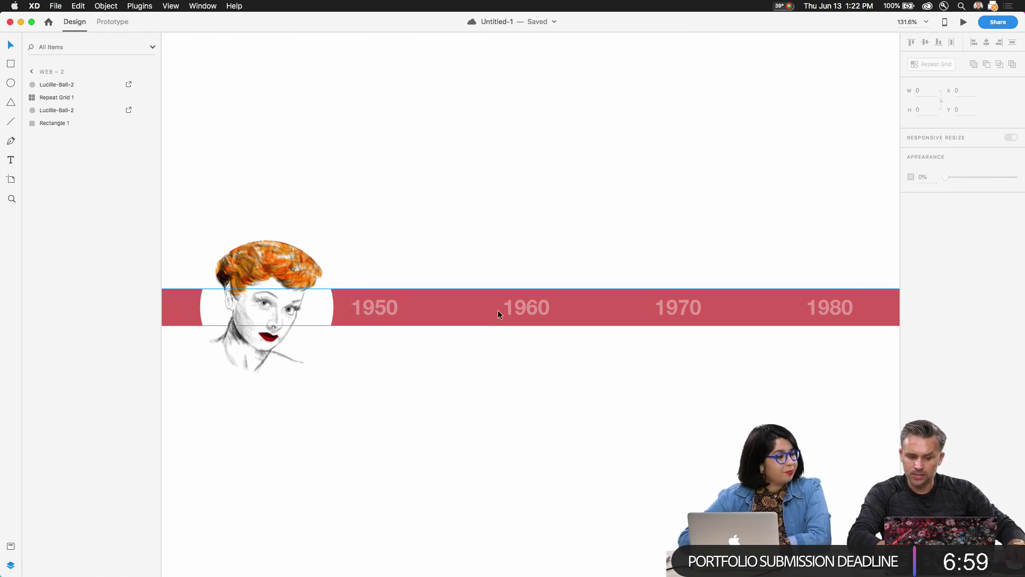
pyautogui.hscroll(15, 761, 410)
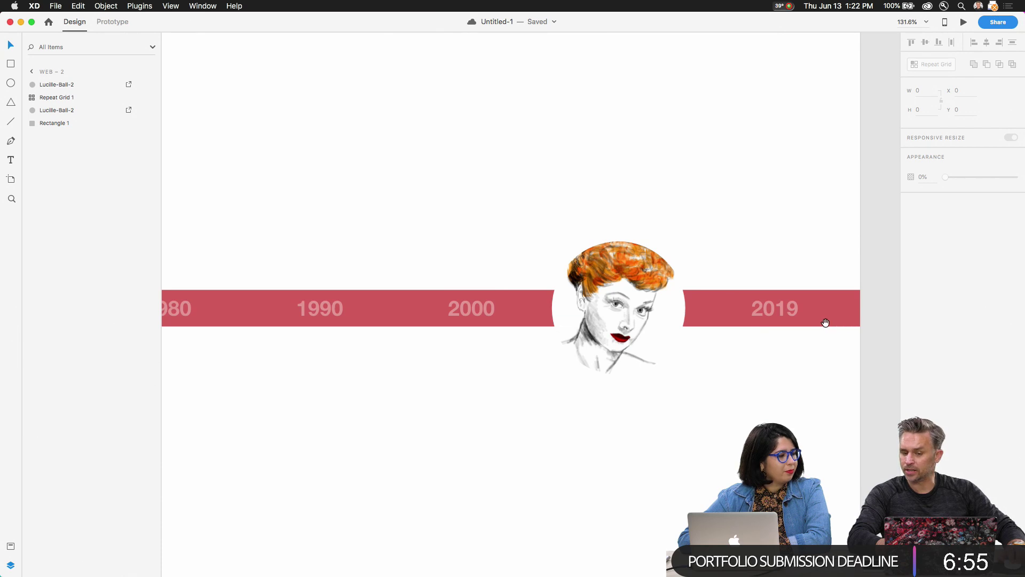
pyautogui.scroll(-3, 476, 437)
pyautogui.scroll(-6, 322, 416)
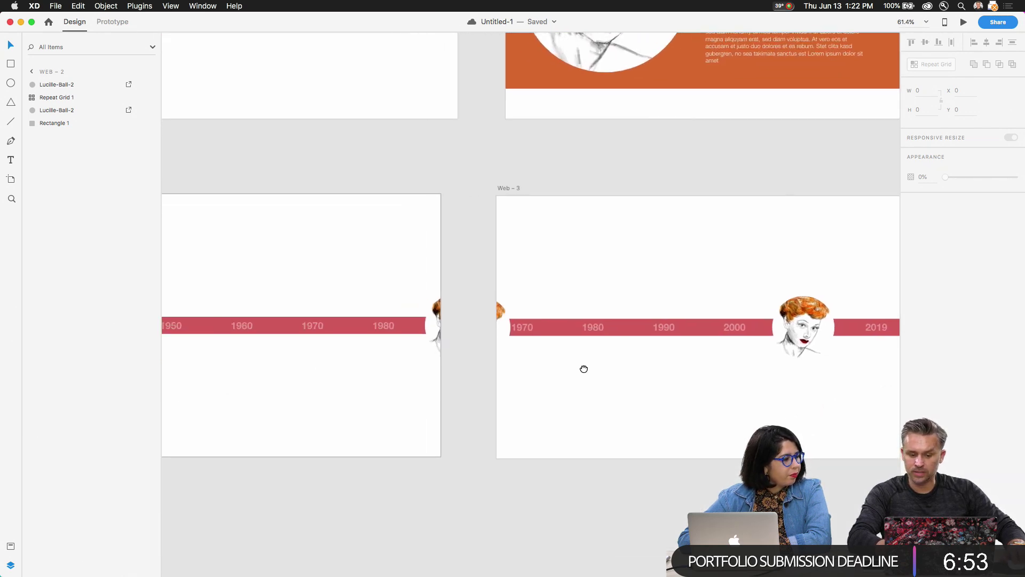
# Move the Web – 3 artboard down, clear of Web – 2's overhanging timeline elements, and inspect the timeline bar on Web – 2
pyautogui.click(328, 335)
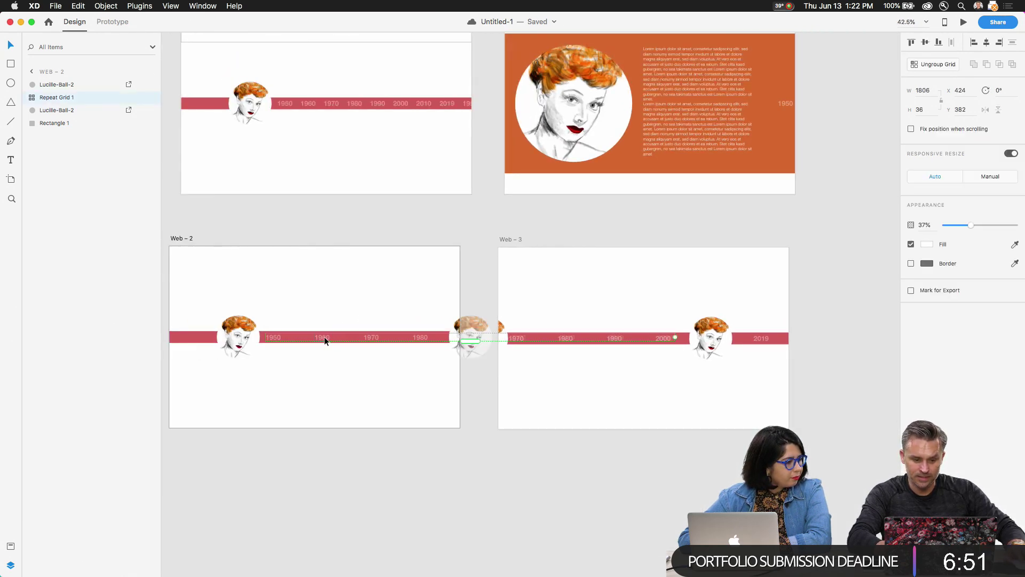
pyautogui.moveTo(506, 239); pyautogui.dragTo(520, 446)
pyautogui.click(333, 338)
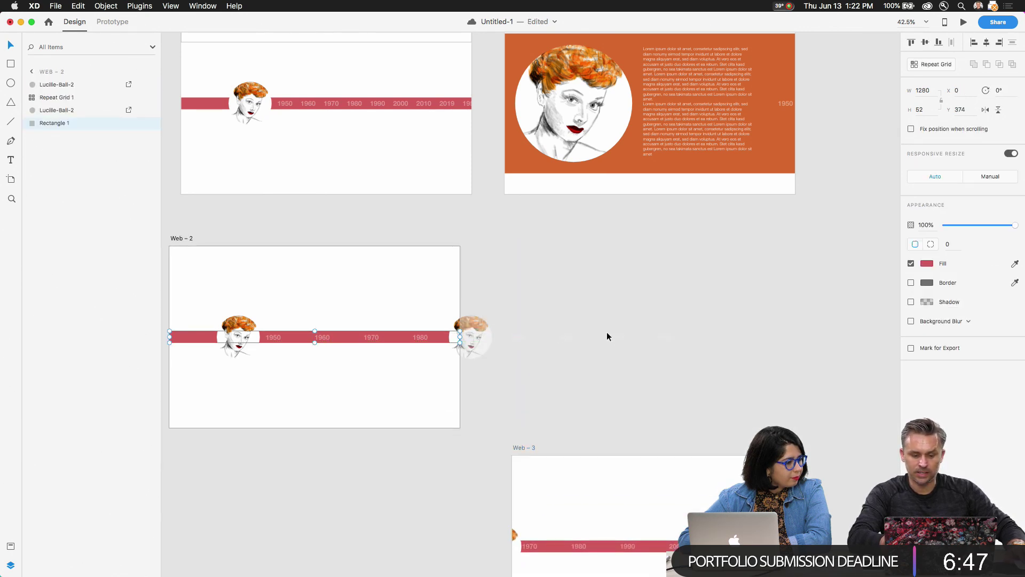
pyautogui.click(575, 545)
pyautogui.click(577, 358)
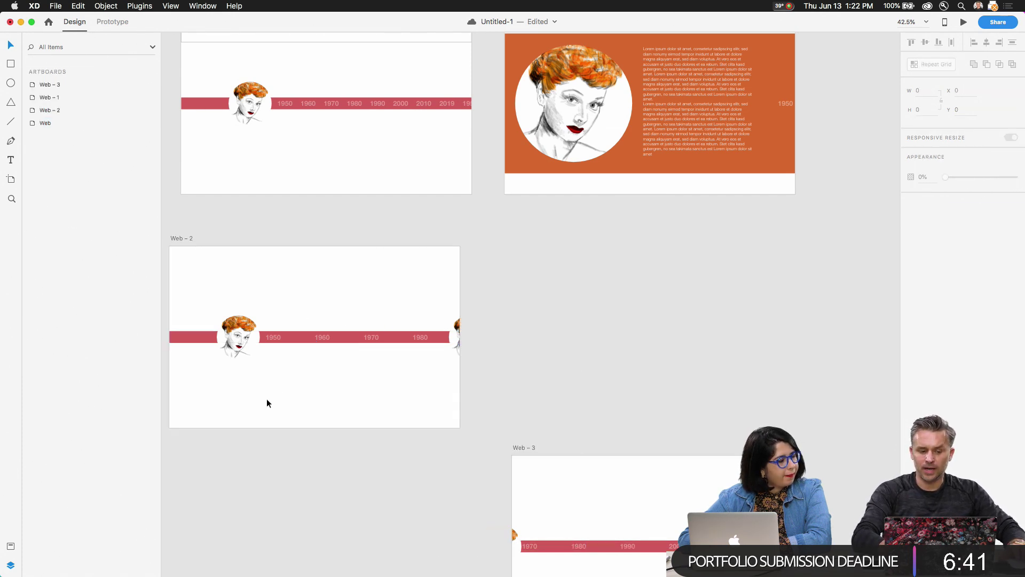
# Inspect the timeline's layers on the Web – 2 artboard, including the repeat grid of year labels
pyautogui.scroll(6, 265, 400)
pyautogui.moveTo(252, 338); pyautogui.dragTo(456, 361)
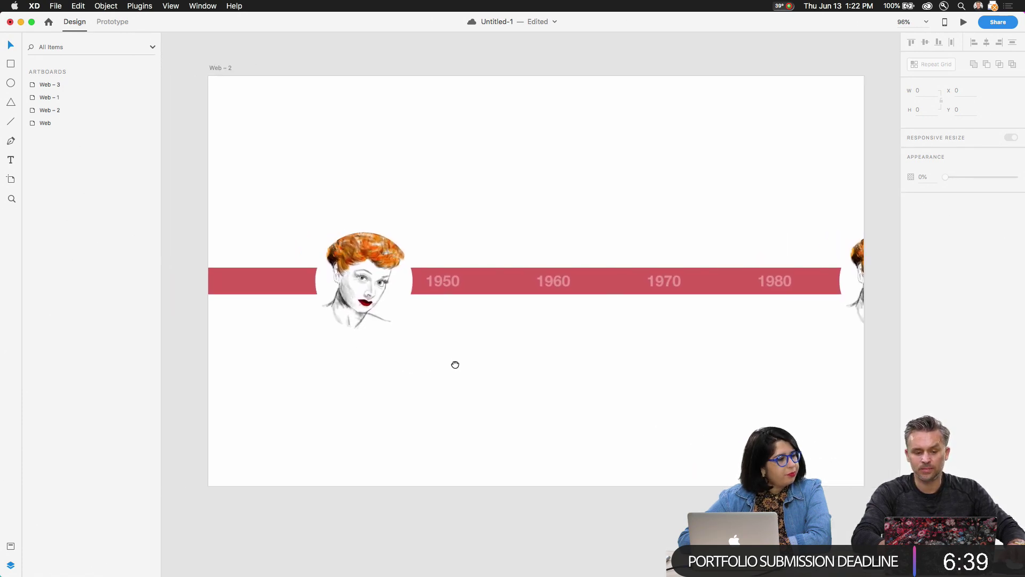
pyautogui.click(108, 21)
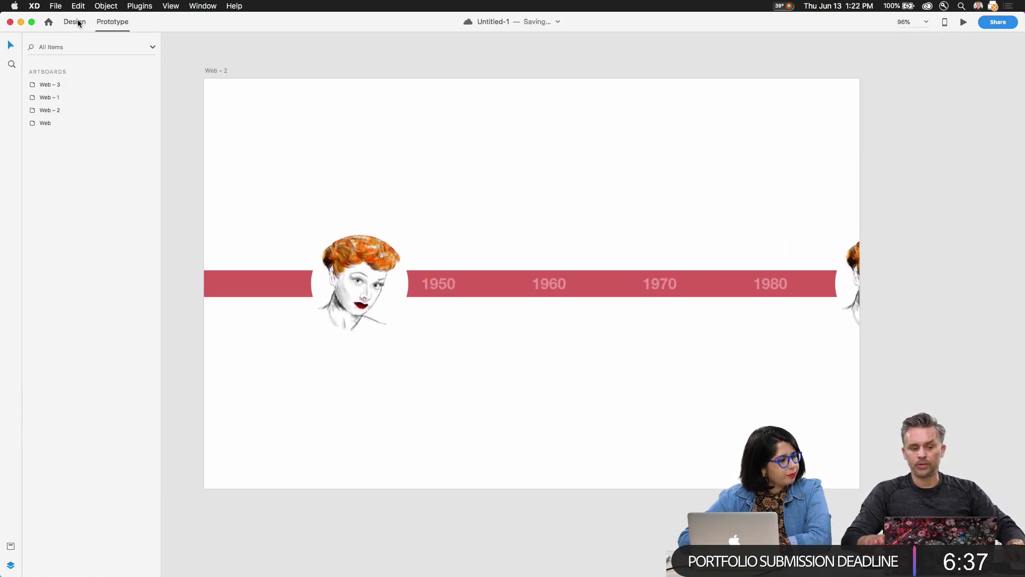
pyautogui.click(75, 22)
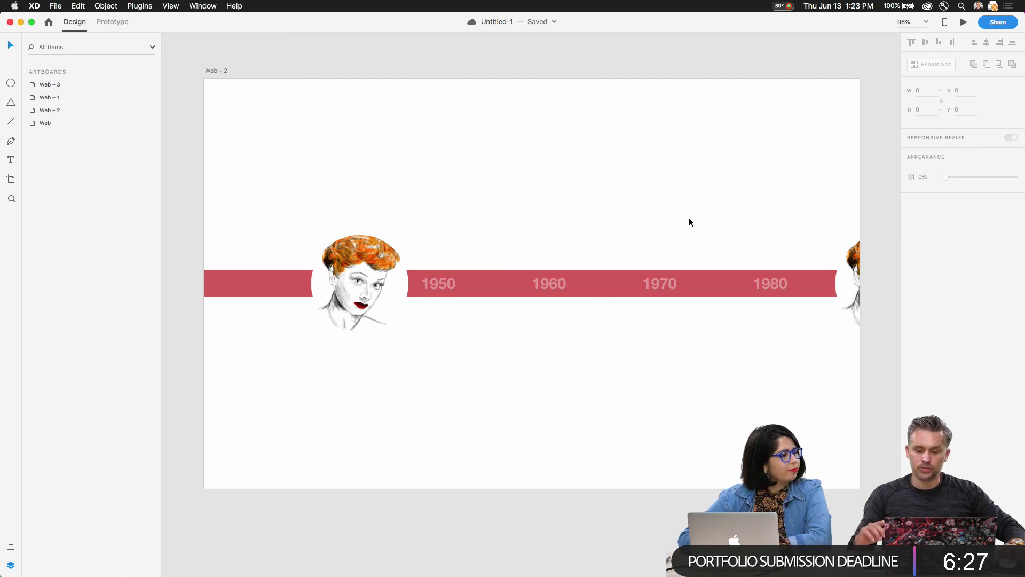
pyautogui.click(546, 290)
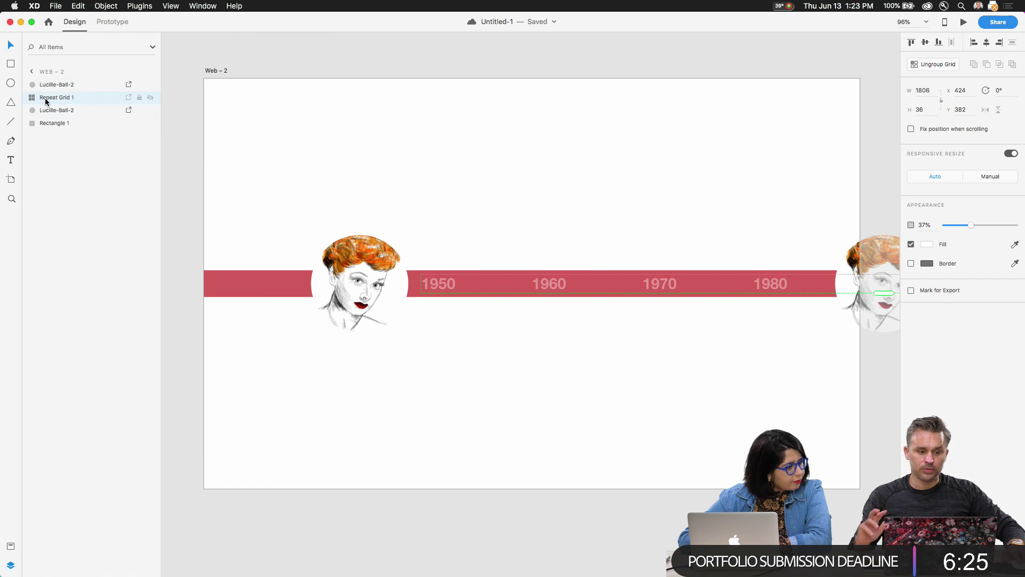
pyautogui.click(443, 209)
# Rename the timeline bar's rectangle layer on the Web artboard to Rectangle 0
pyautogui.scroll(10, 443, 209)
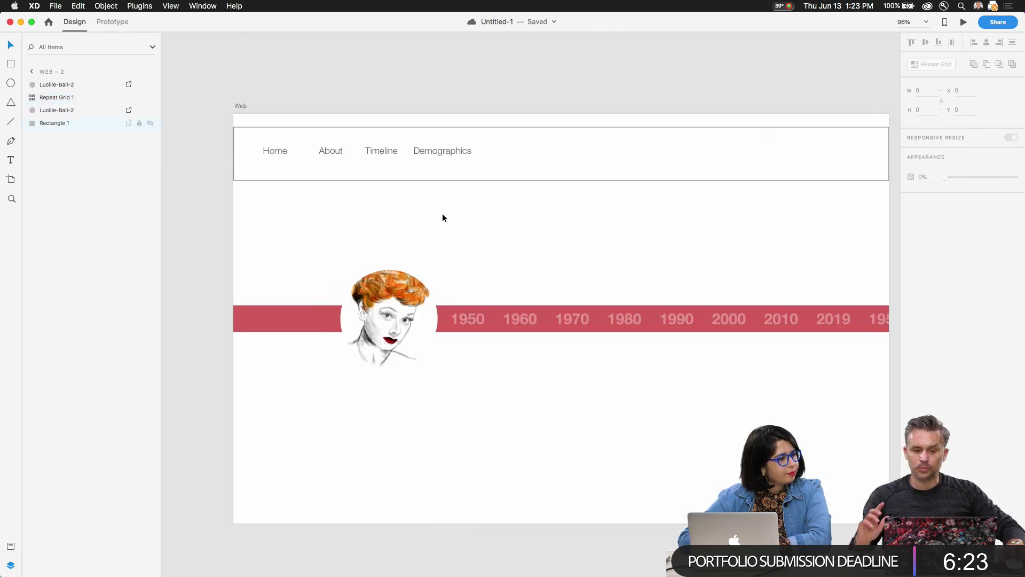
pyautogui.click(274, 319)
pyautogui.doubleClick(46, 174)
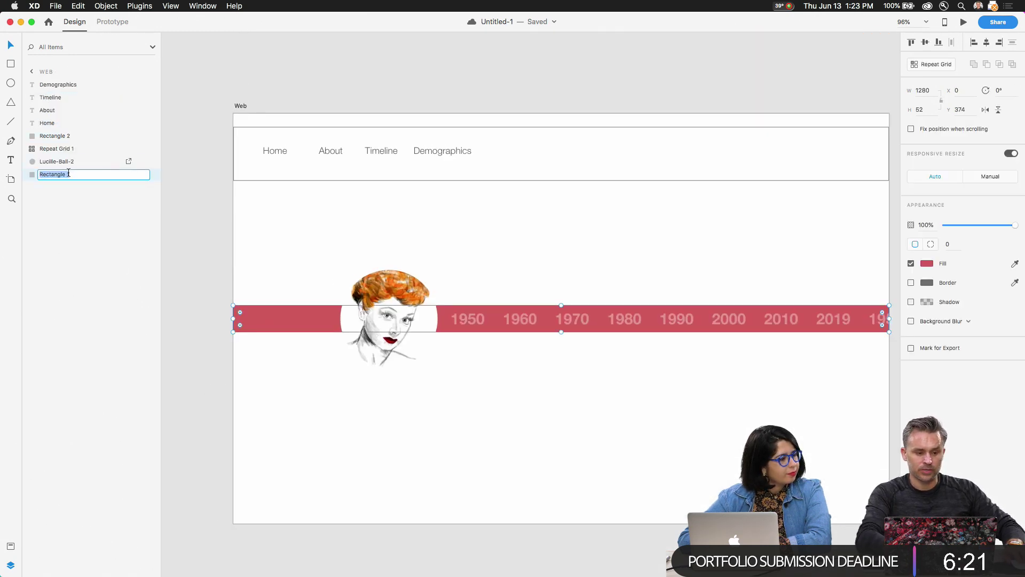
pyautogui.click(78, 175)
pyautogui.press('BackSpace')
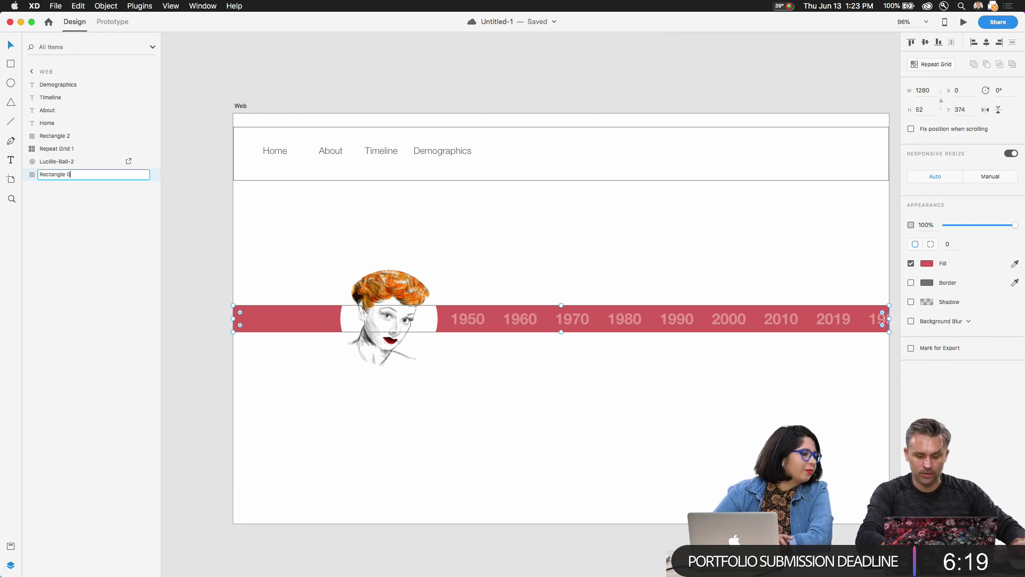
pyautogui.click(301, 243)
# Check the layer name of the large orange background rectangle on the Web – 1 artboard
pyautogui.click(244, 106)
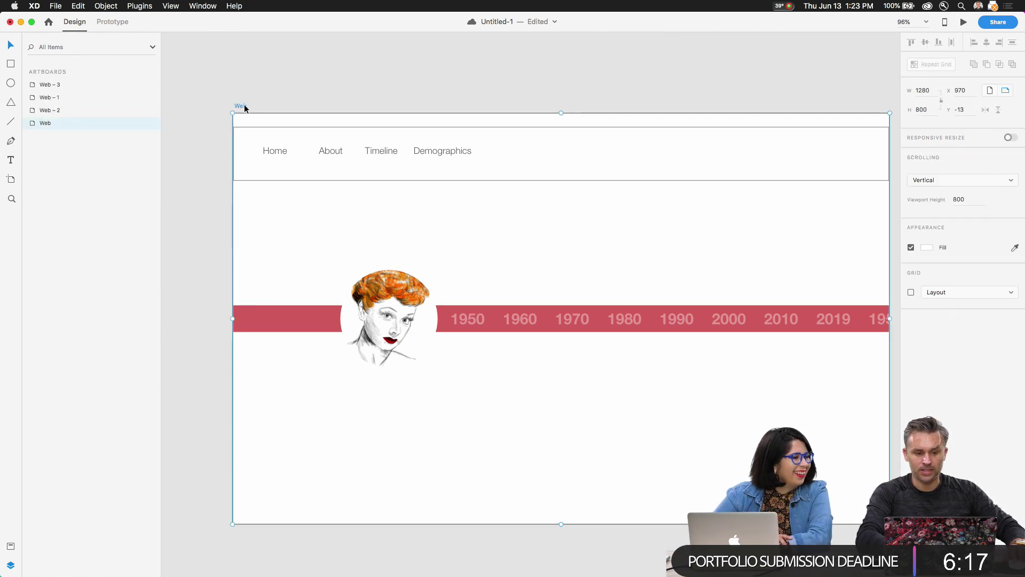
pyautogui.click(645, 284)
pyautogui.hscroll(3, 635, 272)
pyautogui.hscroll(5, 629, 266)
pyautogui.click(672, 184)
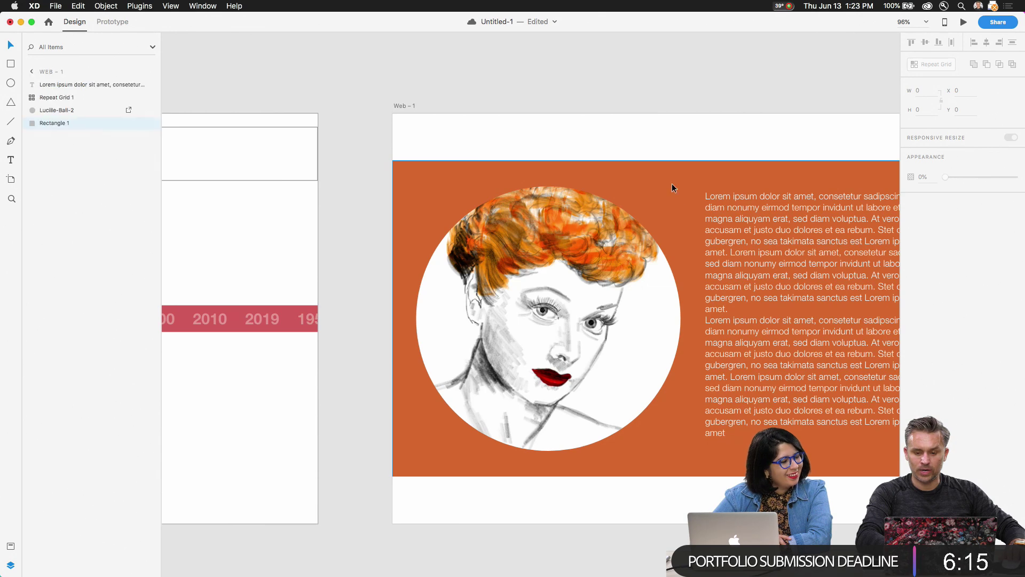
pyautogui.hscroll(-10, 246, 97)
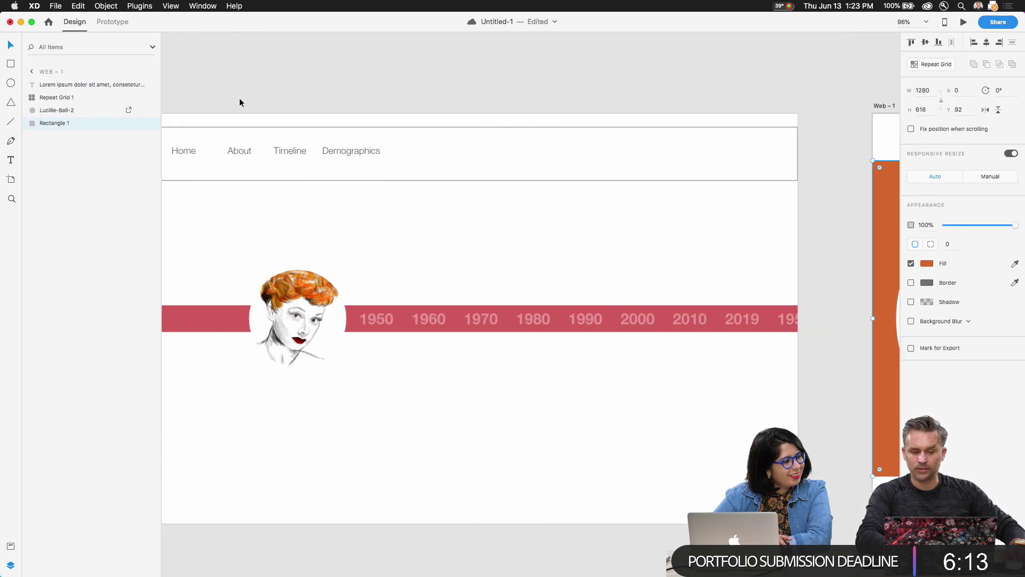
pyautogui.press('Escape')
# Preview the prototype from the Web artboard to test the transition between timeline and detail view, and close the preview
pyautogui.scroll(-5, 357, 156)
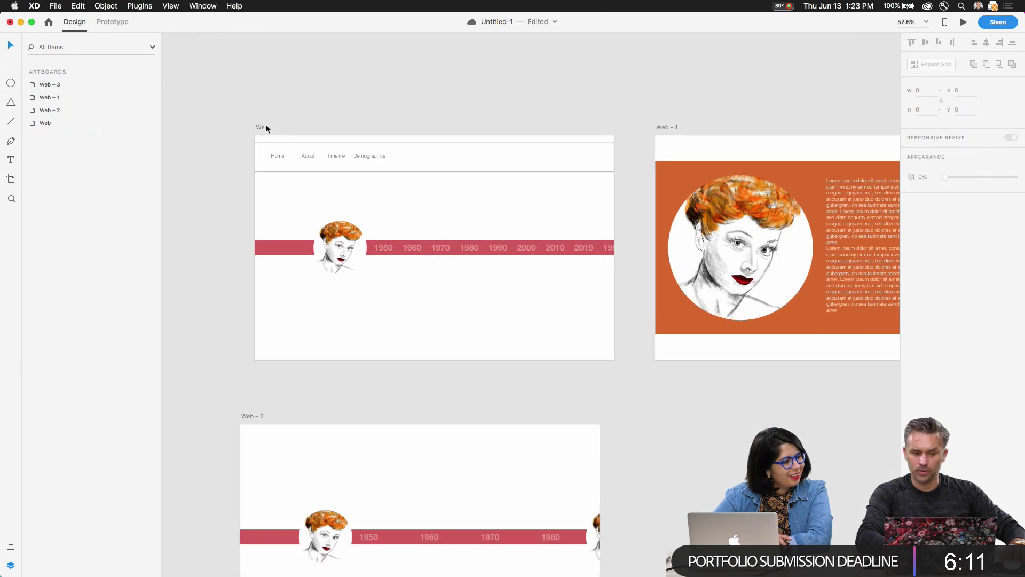
pyautogui.click(261, 127)
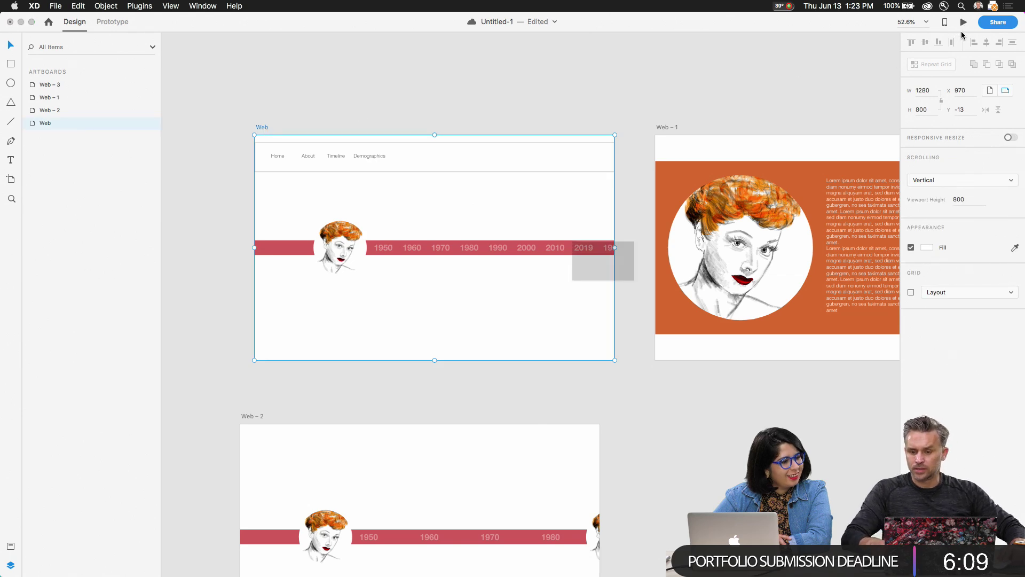
pyautogui.click(963, 23)
pyautogui.click(483, 272)
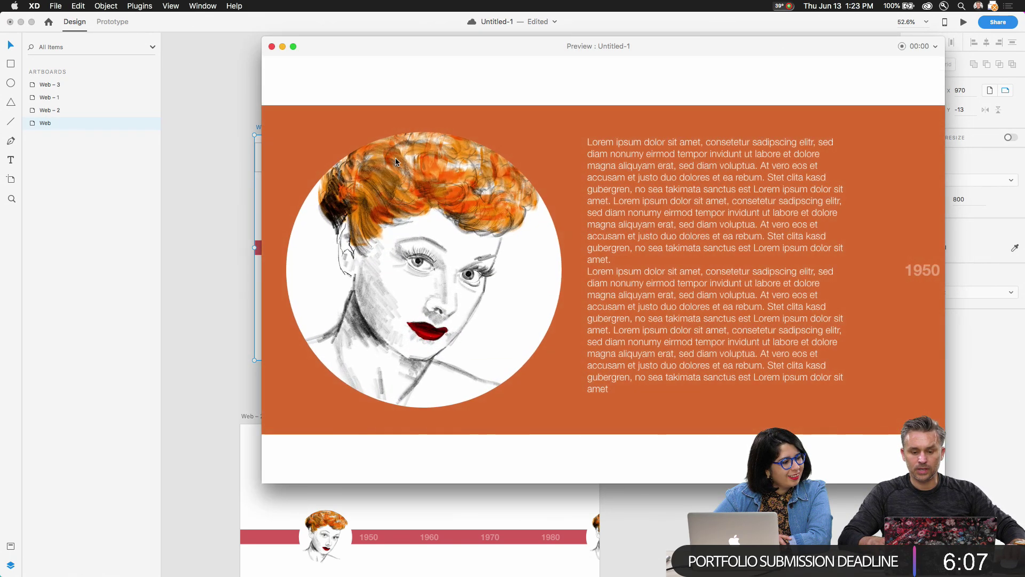
pyautogui.click(477, 256)
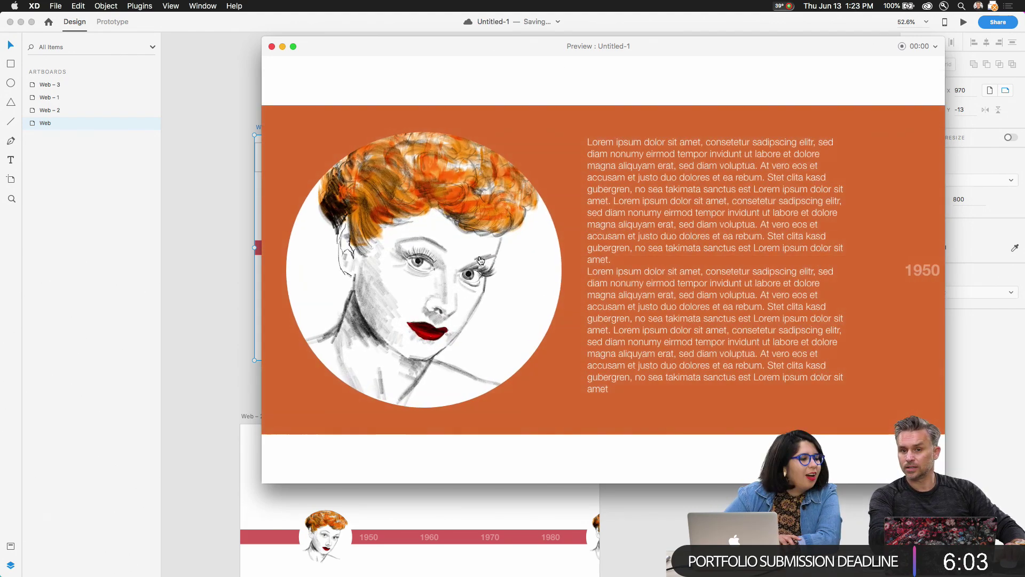
pyautogui.click(479, 256)
pyautogui.click(478, 261)
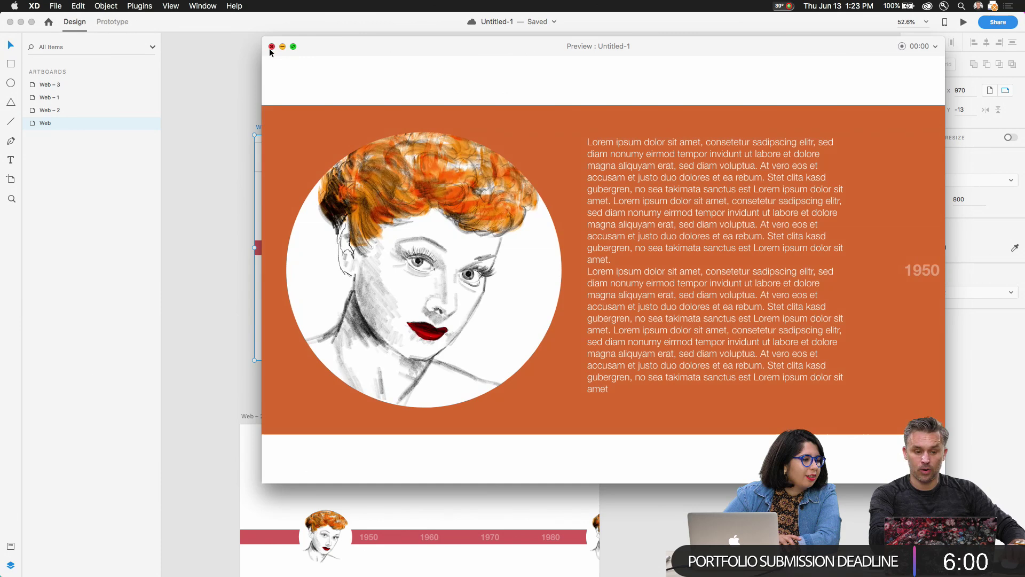
pyautogui.click(271, 46)
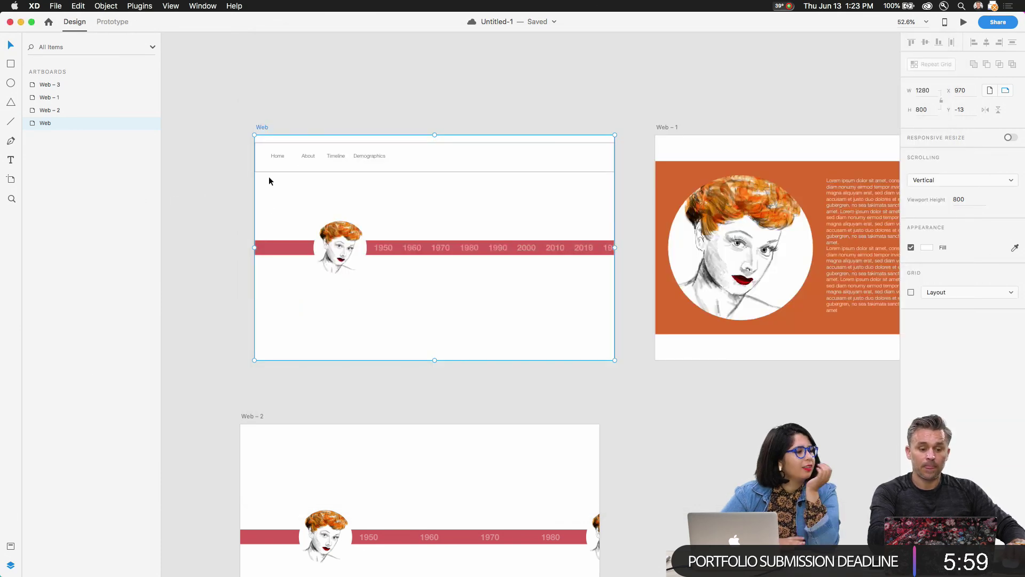
# Rename the timeline bar's layer on the Web artboard as timelinebar and copy that name
pyautogui.scroll(5, 333, 158)
pyautogui.click(250, 226)
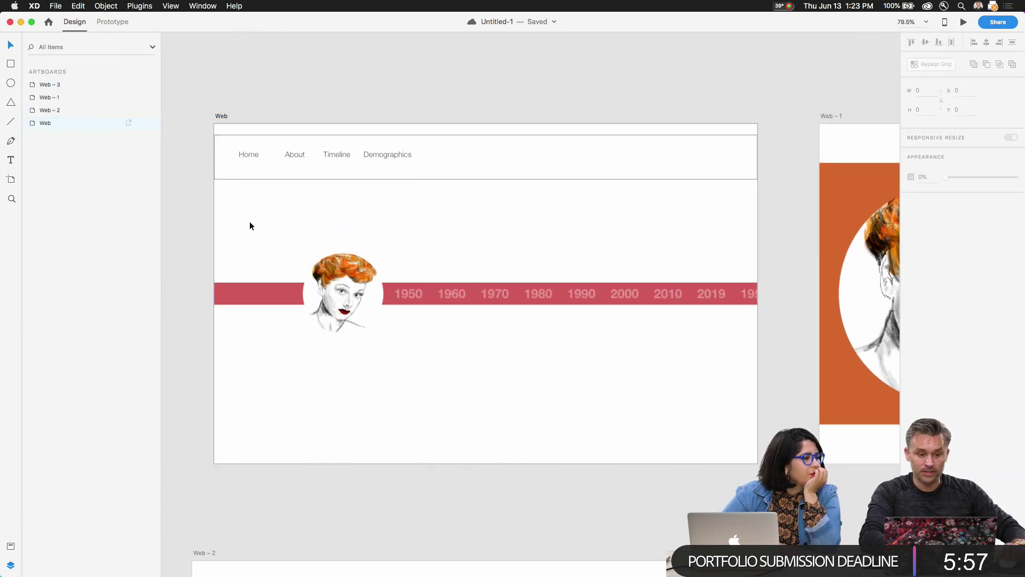
pyautogui.click(261, 294)
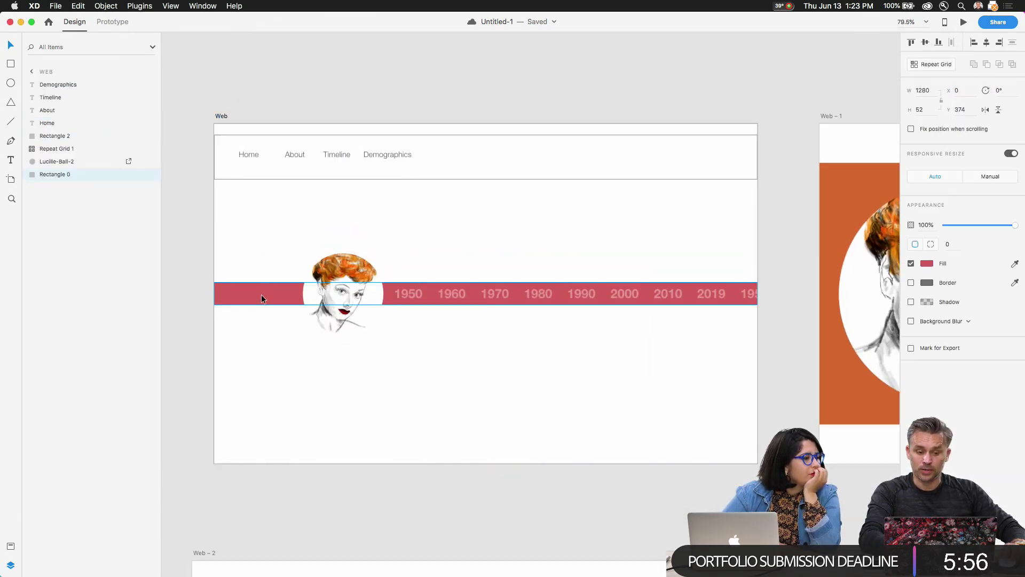
pyautogui.doubleClick(54, 175)
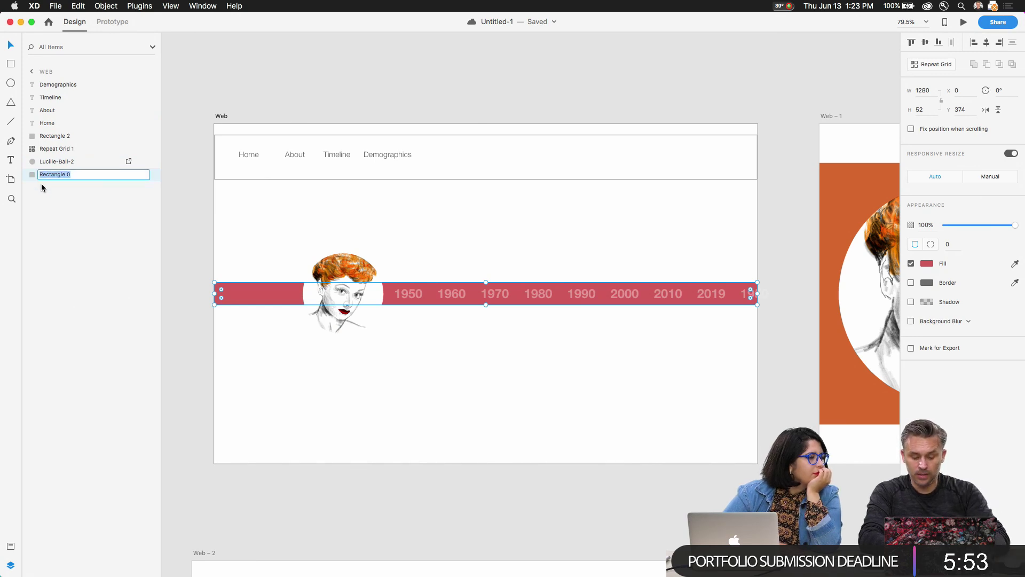
pyautogui.write('timelinebar')
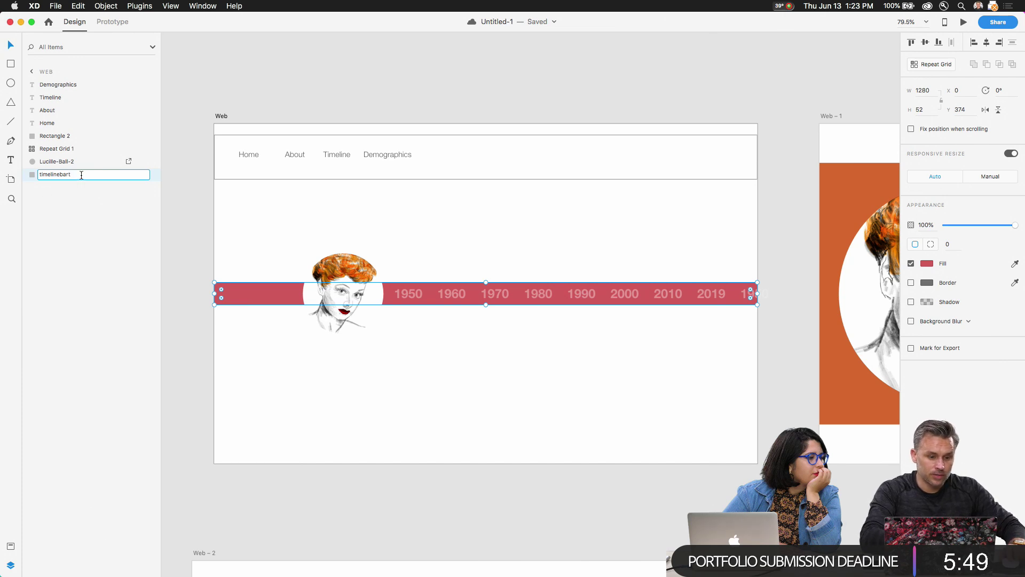
pyautogui.press('super+a')
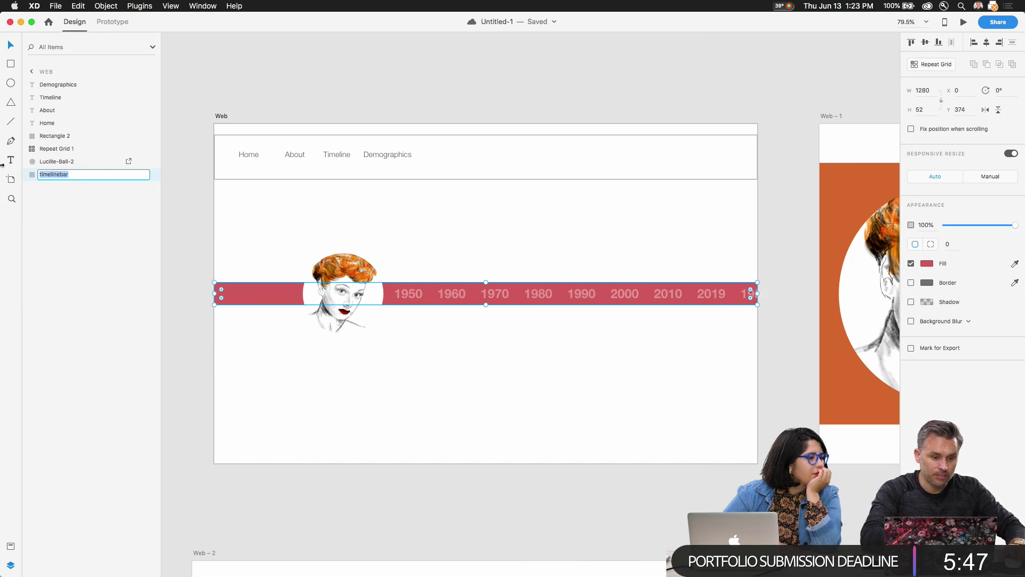
pyautogui.press('super+c')
pyautogui.click(305, 382)
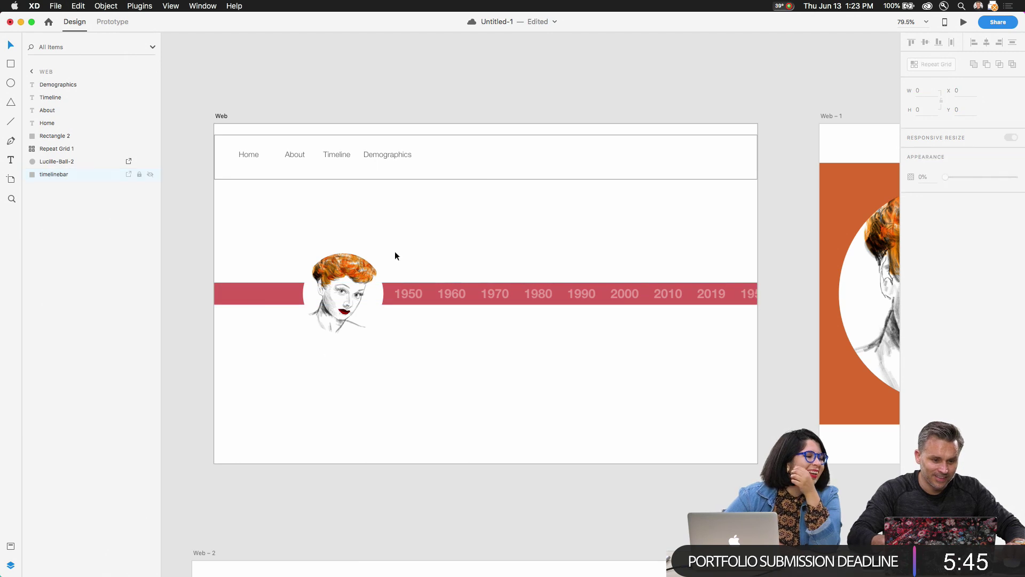
# Rename the large orange rectangle's layer on the Web – 1 artboard to the copied name timelinebar
pyautogui.hscroll(10, 636, 252)
pyautogui.click(390, 199)
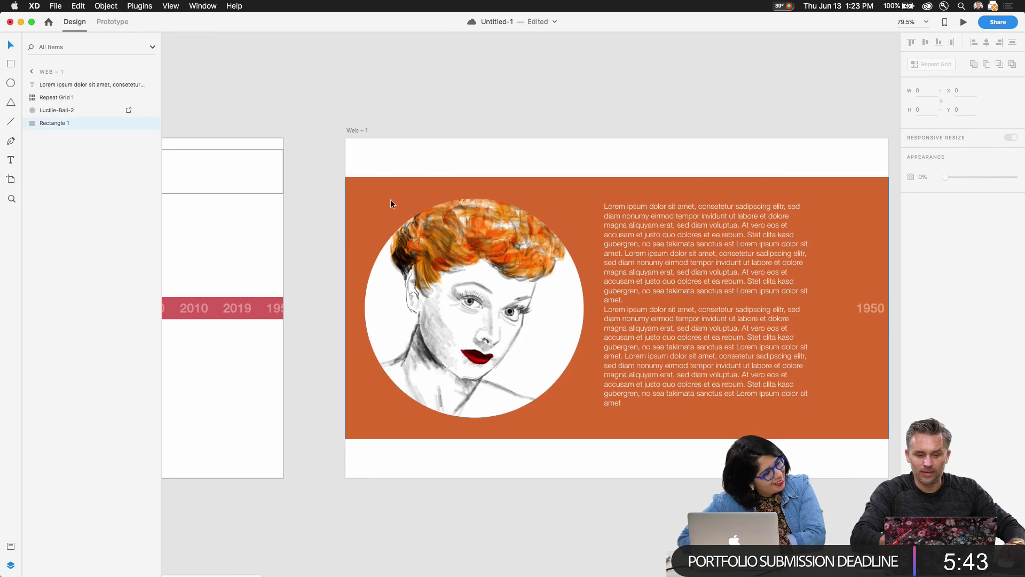
pyautogui.doubleClick(56, 125)
pyautogui.press('super+v')
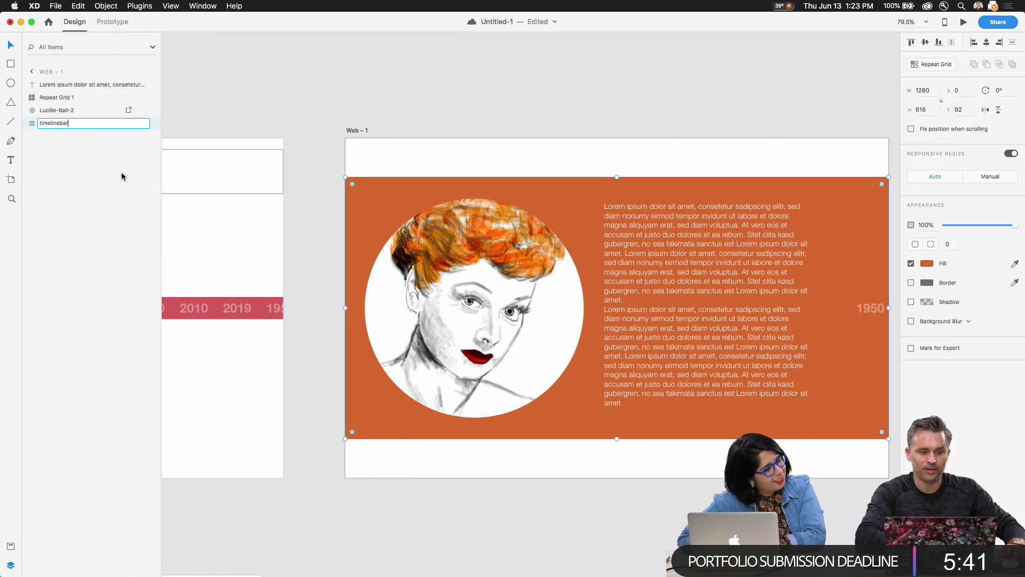
pyautogui.click(225, 114)
# Preview the Web artboard to test the auto-animated growth of the timeline bar with its matching layer names
pyautogui.moveTo(208, 248); pyautogui.dragTo(779, 224)
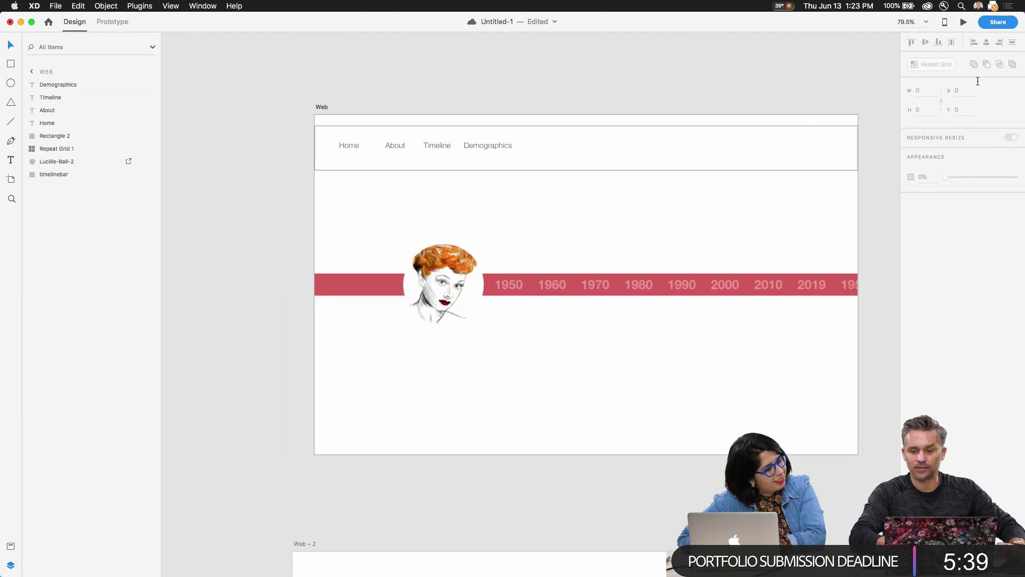
pyautogui.click(964, 20)
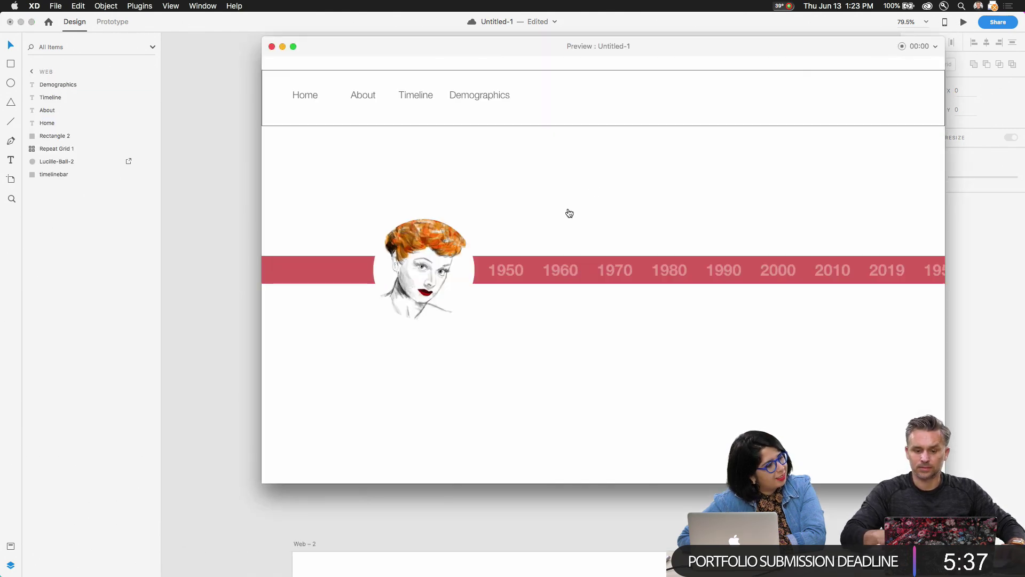
pyautogui.click(556, 269)
pyautogui.click(497, 289)
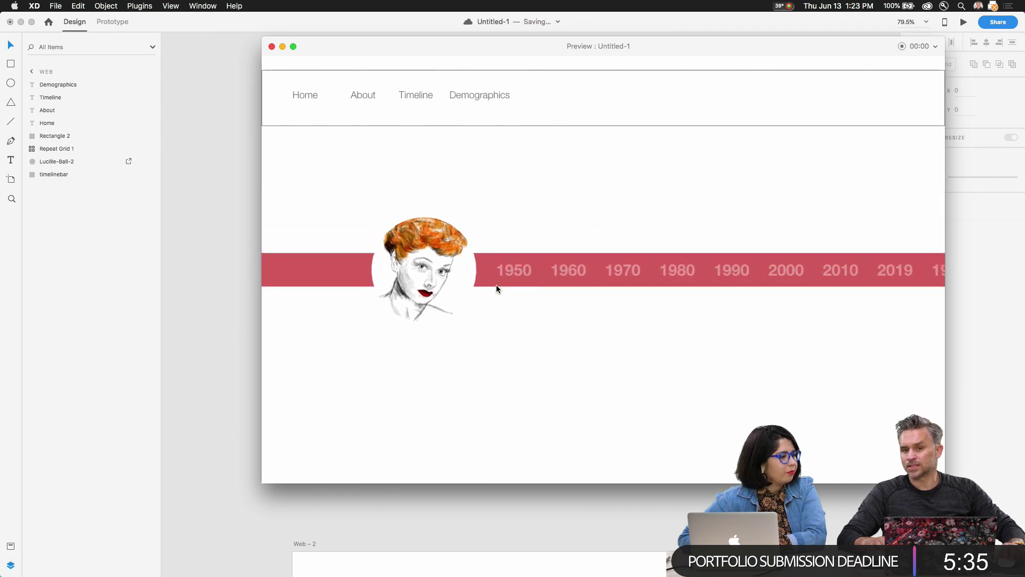
pyautogui.click(516, 288)
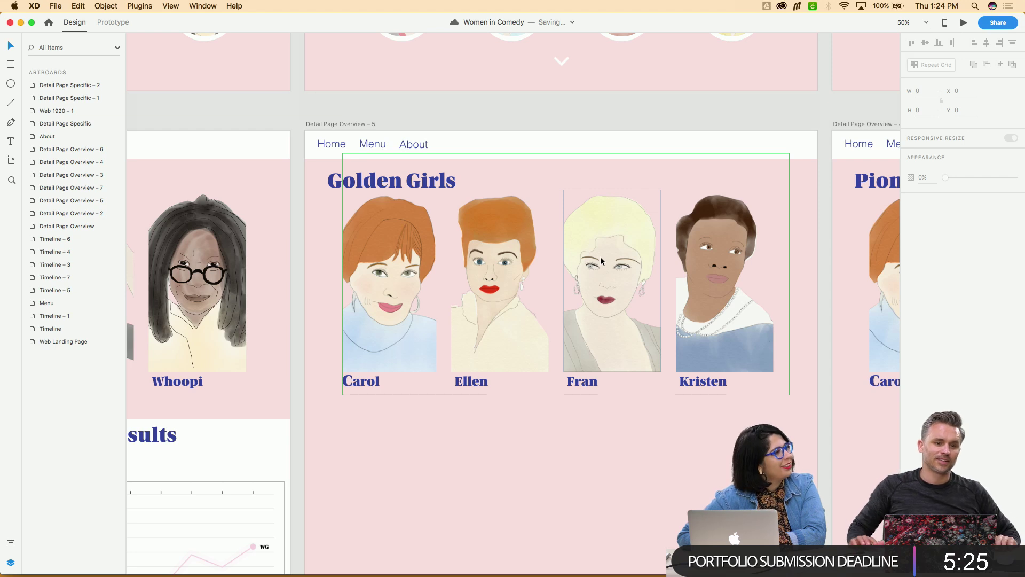
# Switch to Finder, open the 03Golden Girls folder inside the color comedian illustrations, and place its window beside the Golden Girls portraits
pyautogui.scroll(-3, 583, 427)
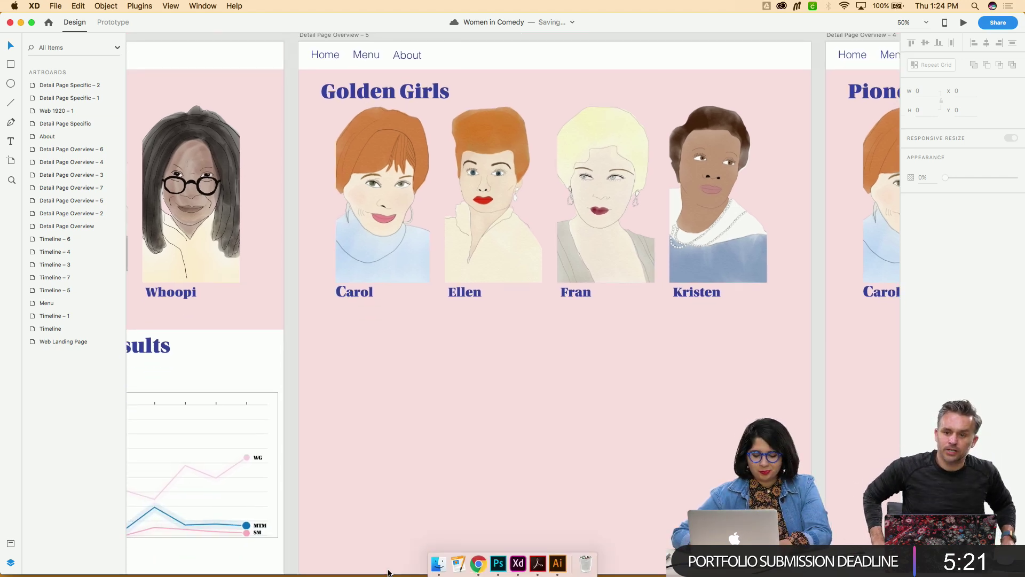
pyautogui.click(441, 567)
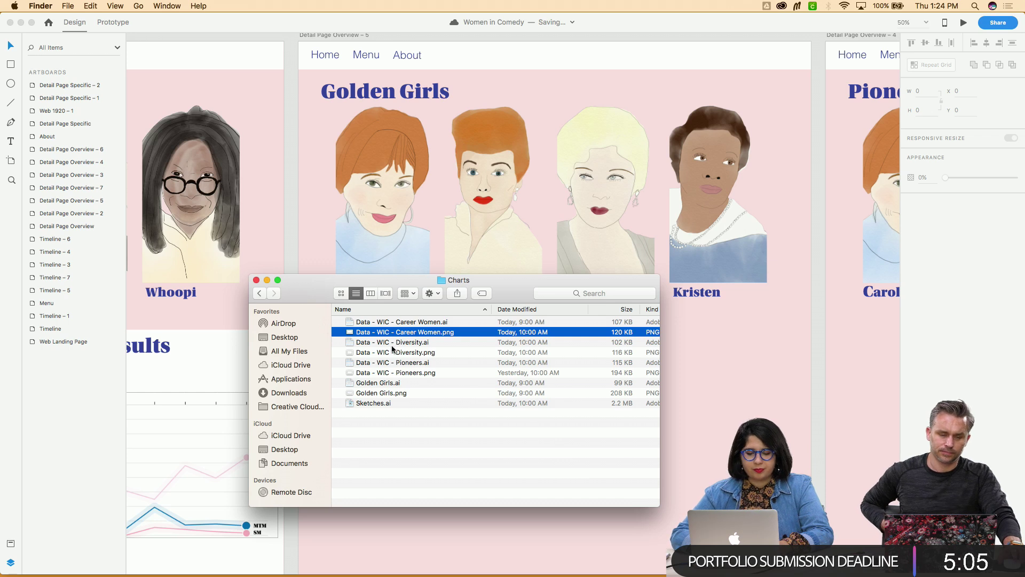
pyautogui.click(259, 292)
pyautogui.click(388, 345)
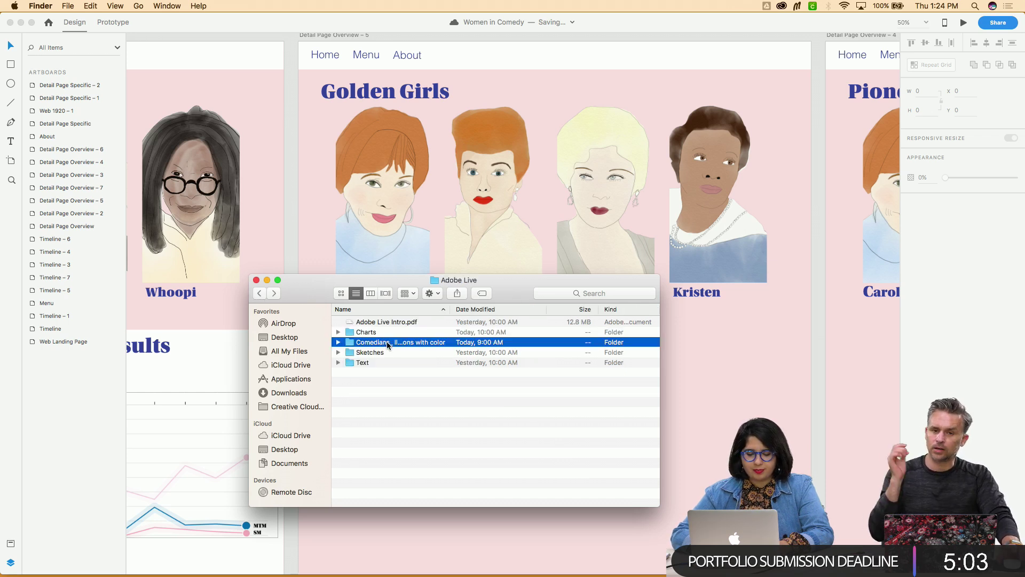
pyautogui.doubleClick(389, 344)
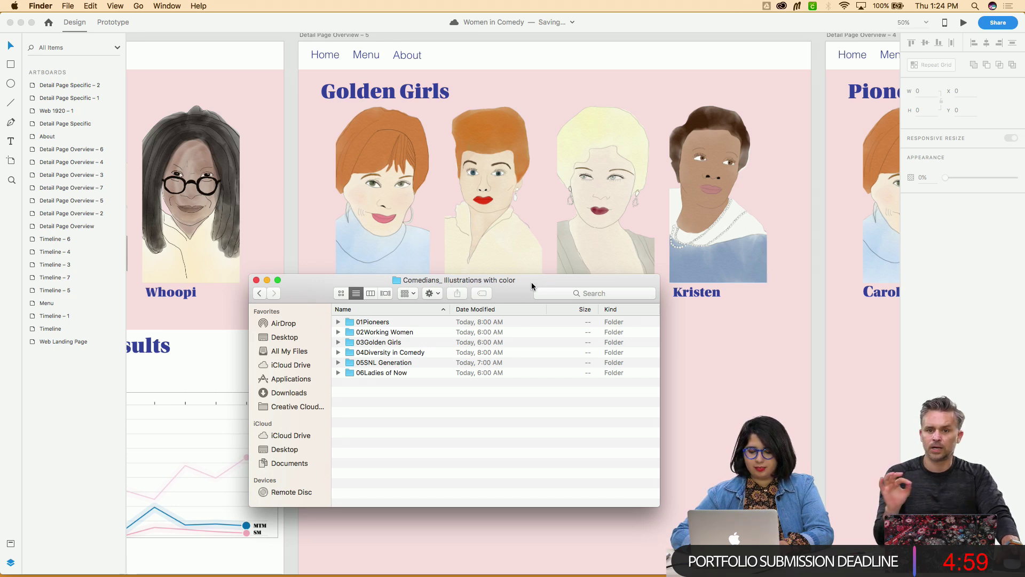
pyautogui.moveTo(532, 286); pyautogui.dragTo(790, 307)
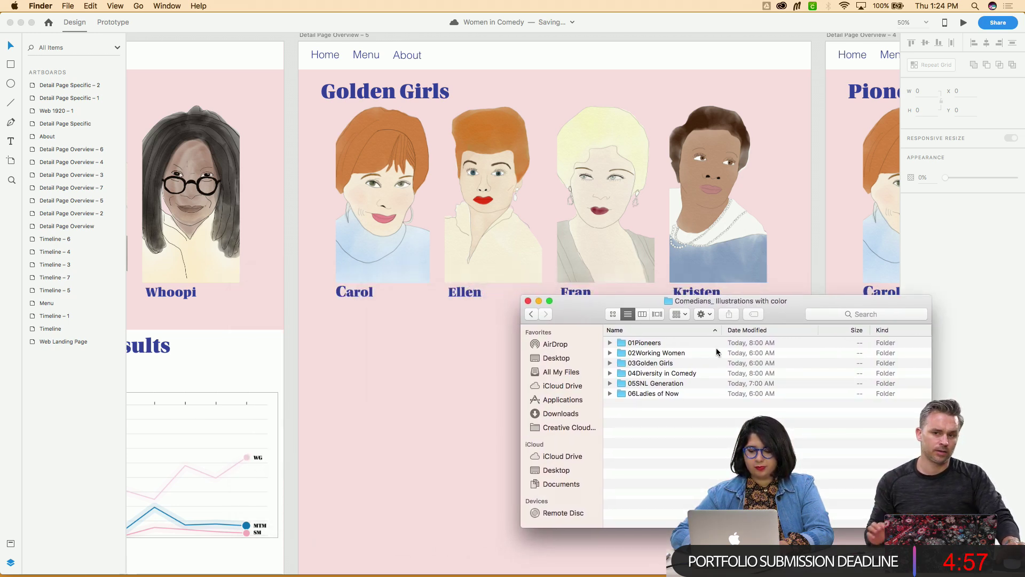
pyautogui.doubleClick(643, 363)
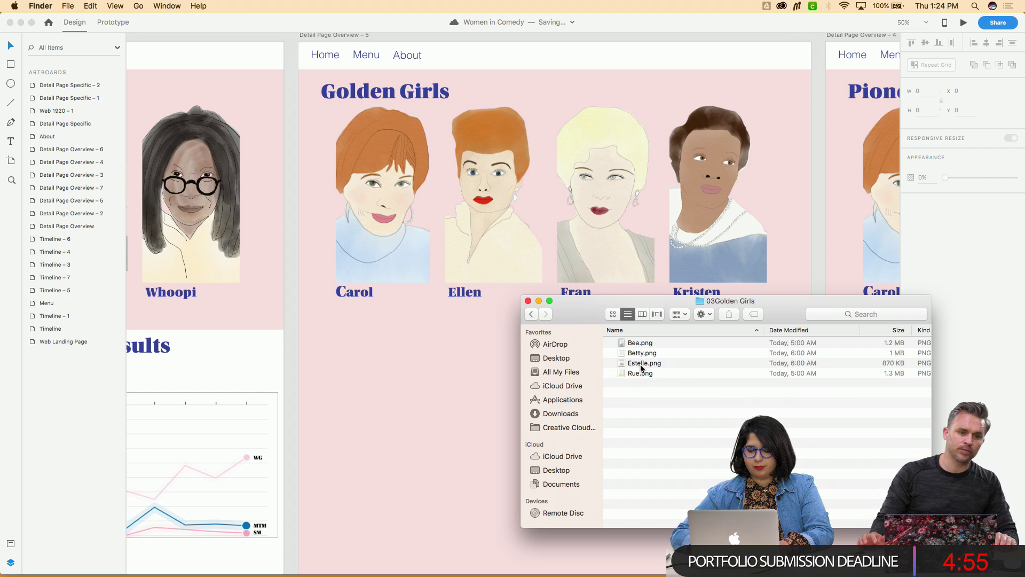
# Replace the first portrait in the repeat grid on the Golden Girls page with Bea.png
pyautogui.click(617, 342)
pyautogui.moveTo(617, 340); pyautogui.dragTo(368, 233)
pyautogui.click(401, 398)
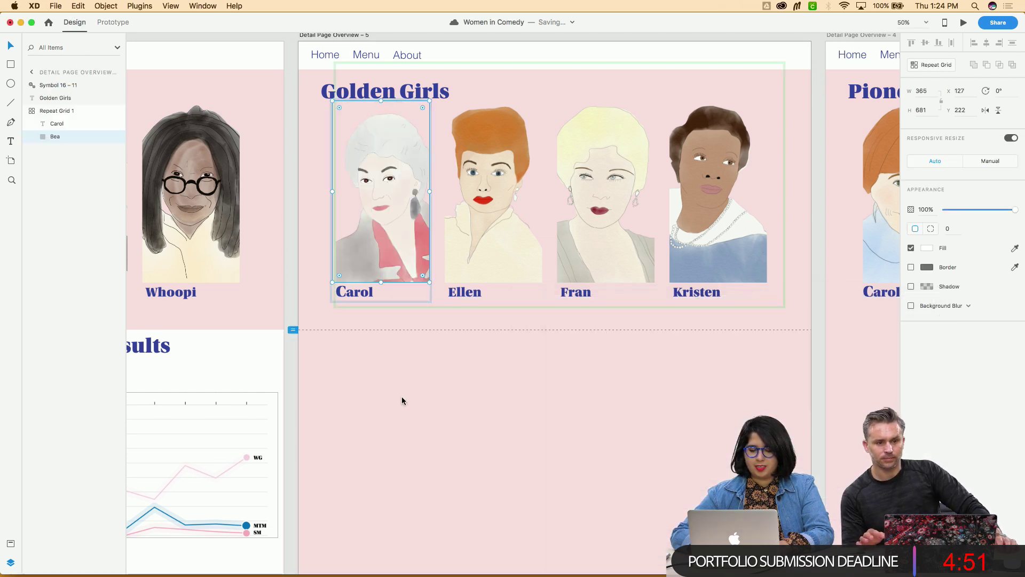
# Switch to Finder and replace the second portrait in the repeat grid on the Golden Girls page with Betty.png
pyautogui.moveTo(282, 575)
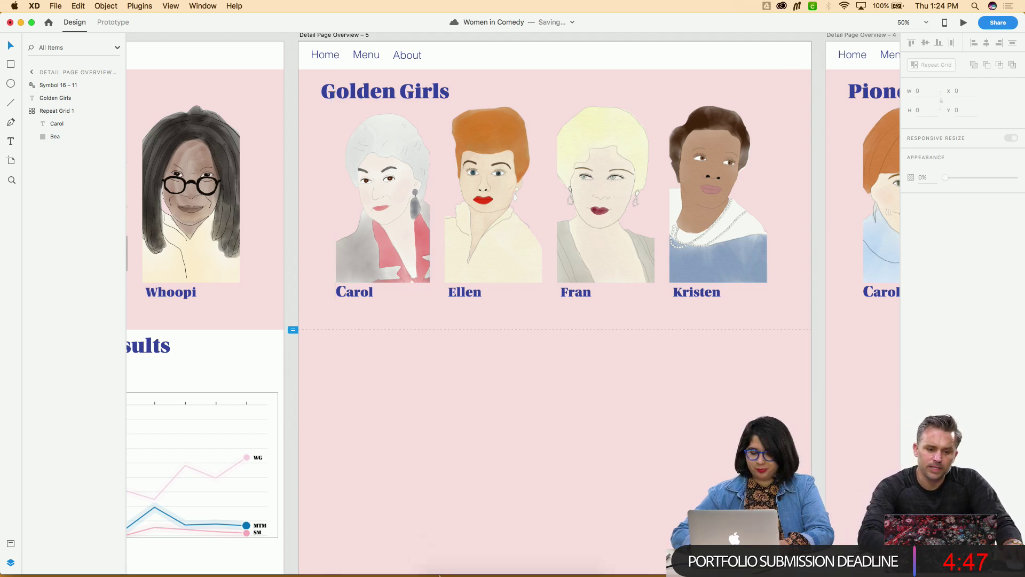
pyautogui.click(438, 564)
pyautogui.click(642, 352)
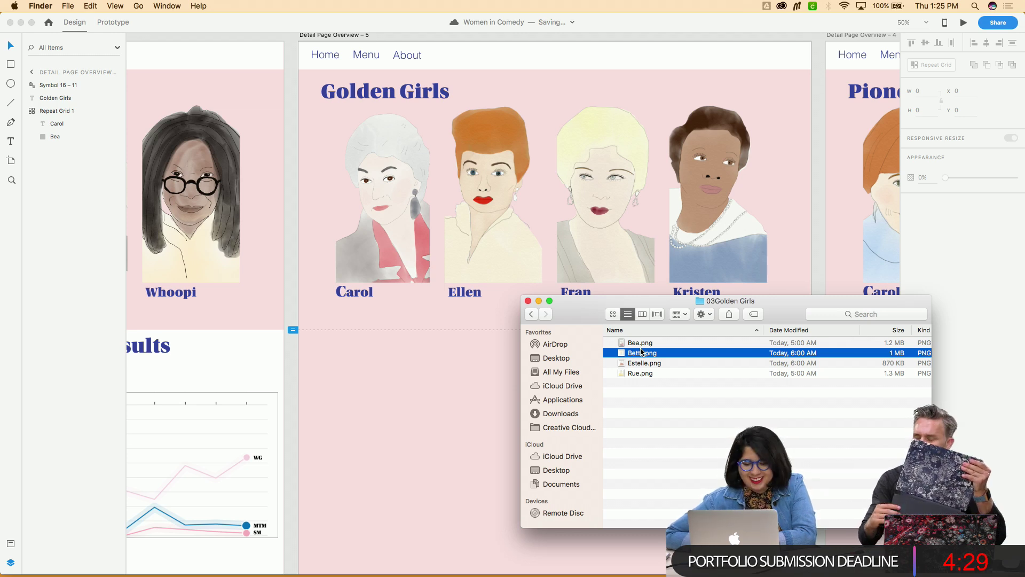
pyautogui.moveTo(642, 355); pyautogui.dragTo(513, 257)
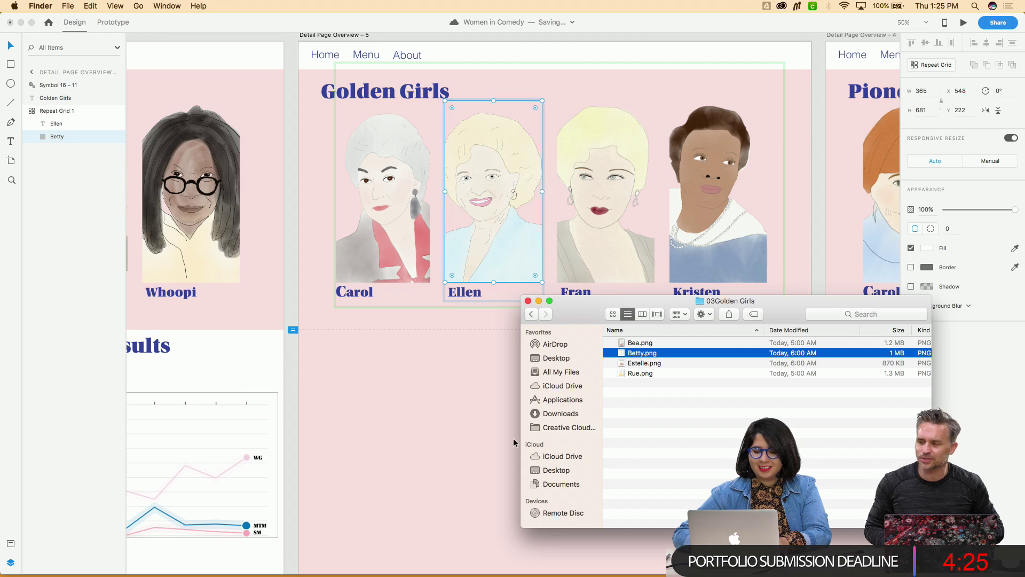
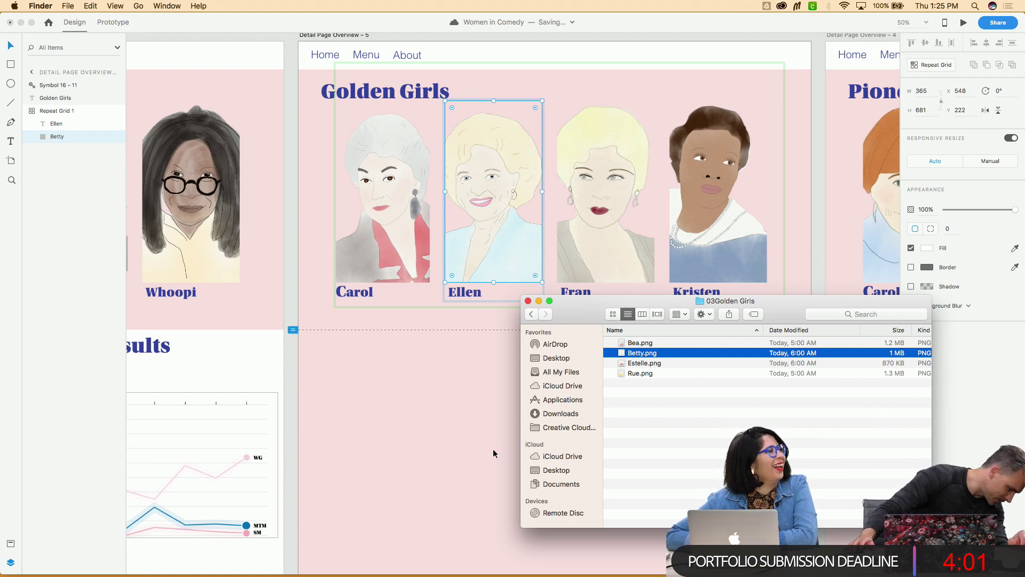
# Replace the third portrait in the repeat grid on the Golden Girls page with Estelle.png from the Finder folder
pyautogui.click(661, 438)
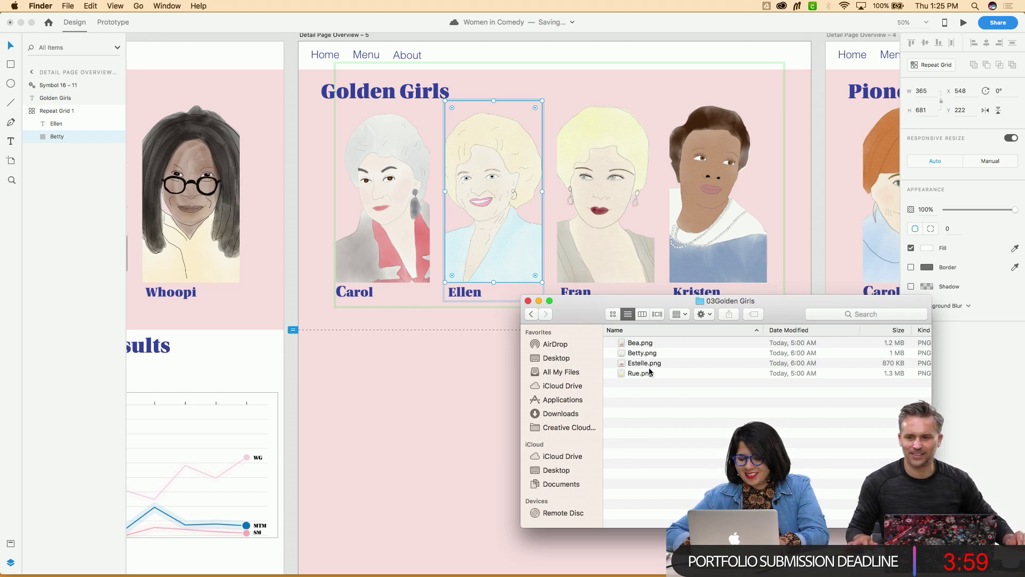
pyautogui.click(649, 372)
pyautogui.click(647, 364)
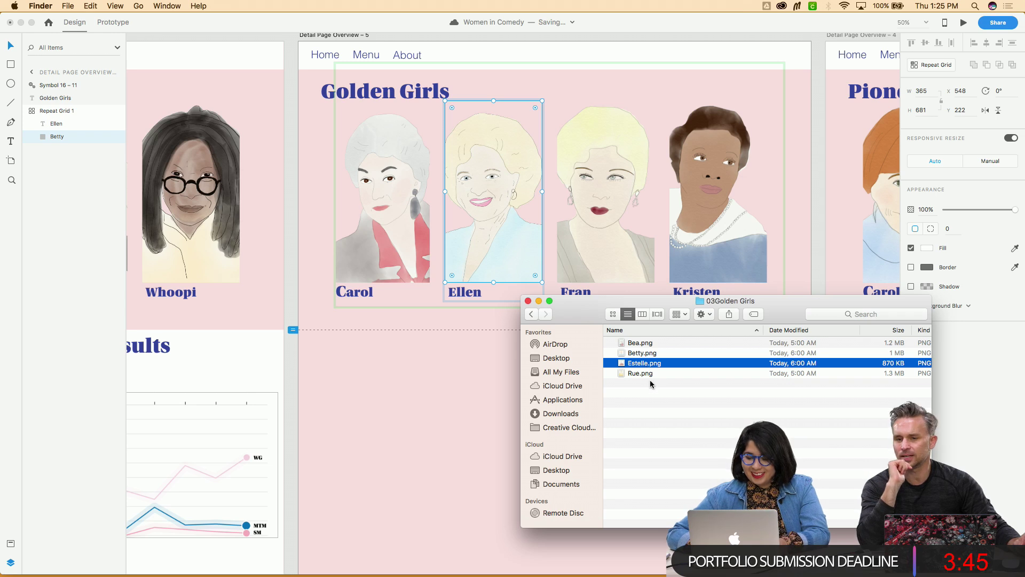
pyautogui.moveTo(650, 383); pyautogui.dragTo(586, 236)
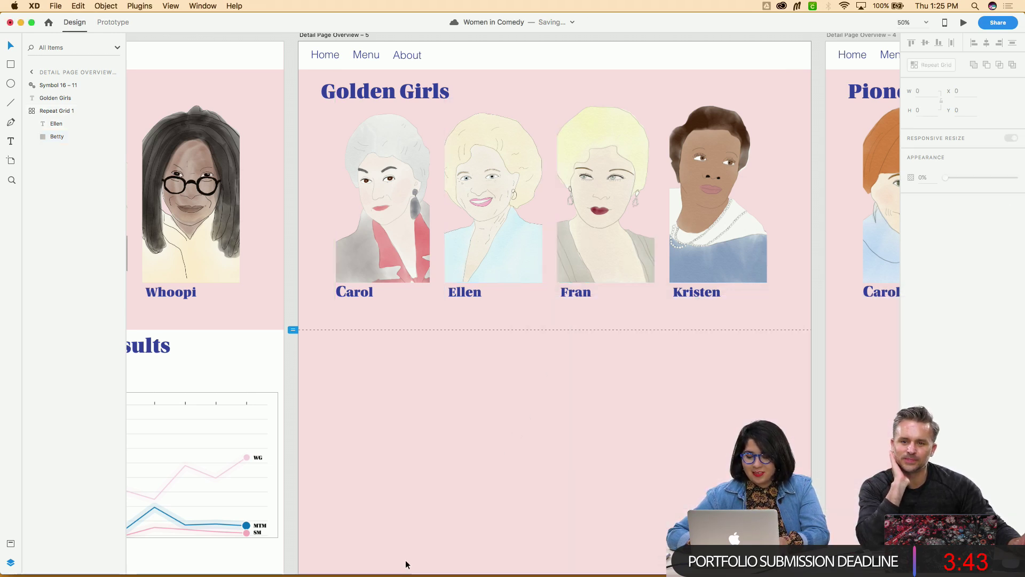
pyautogui.moveTo(353, 575)
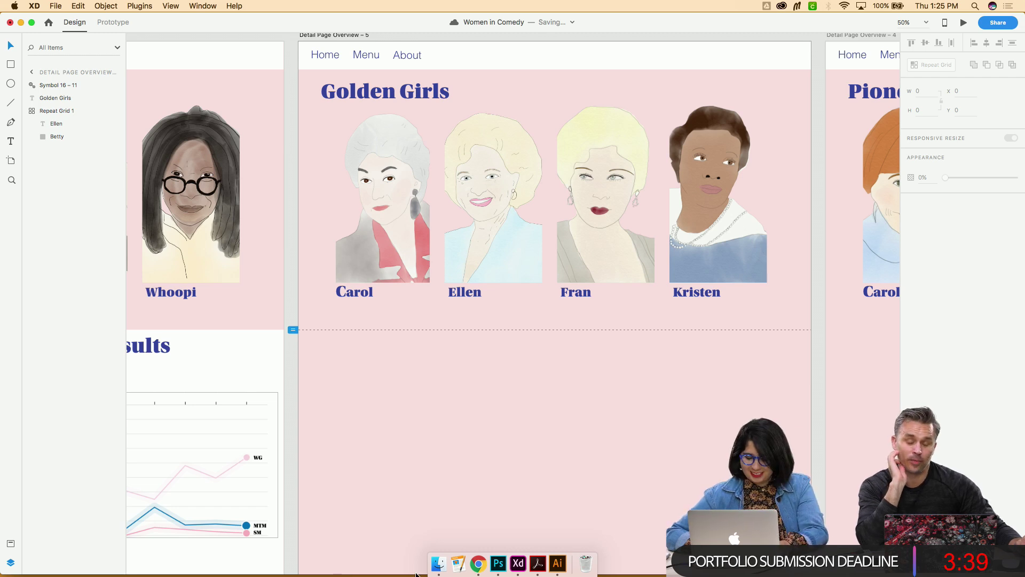
pyautogui.click(437, 563)
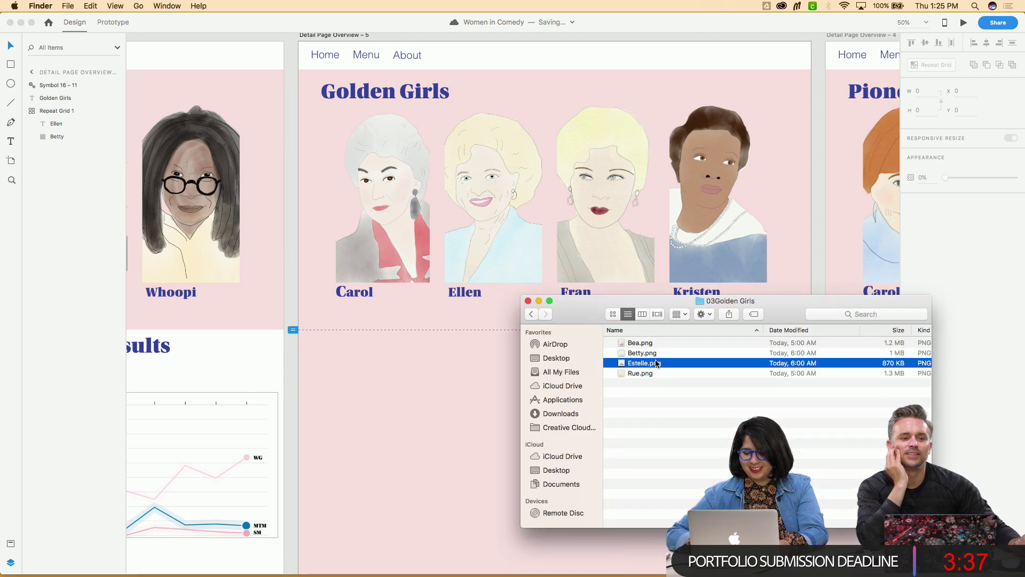
pyautogui.moveTo(657, 363); pyautogui.dragTo(627, 243)
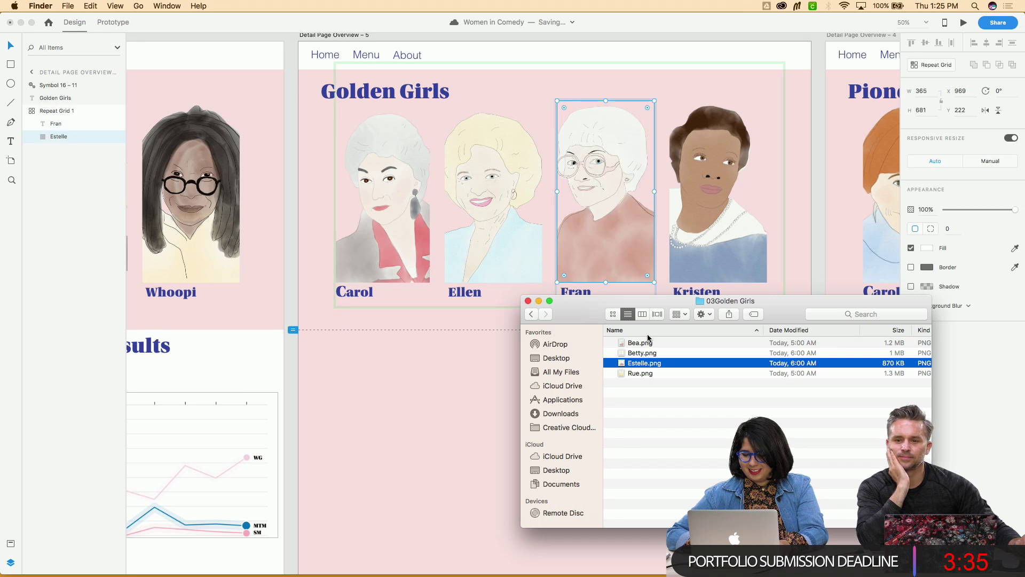
# Replace the fourth Golden Girls portrait with Rue.png and put the Finder window away
pyautogui.click(659, 442)
pyautogui.moveTo(655, 373); pyautogui.dragTo(700, 257)
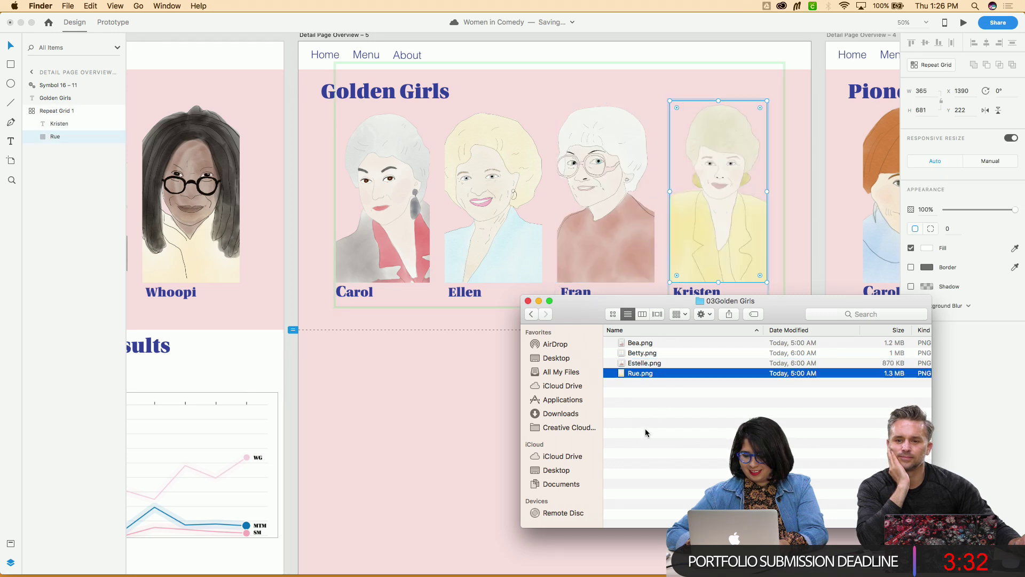
pyautogui.click(539, 302)
# Change the captions under the first two Golden Girls portraits to Bea and Betty
pyautogui.click(354, 291)
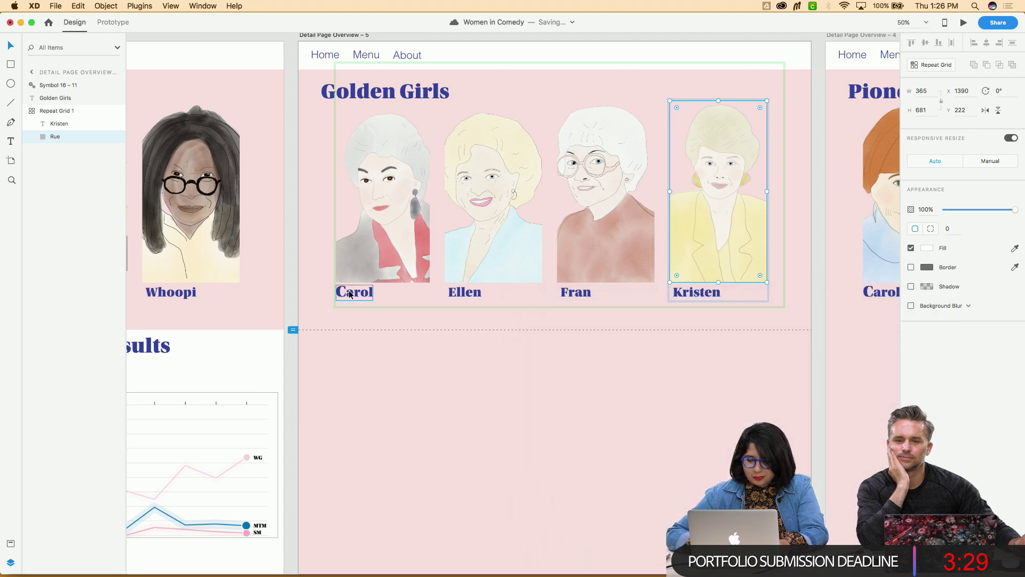
pyautogui.doubleClick(354, 291)
pyautogui.write('Bea')
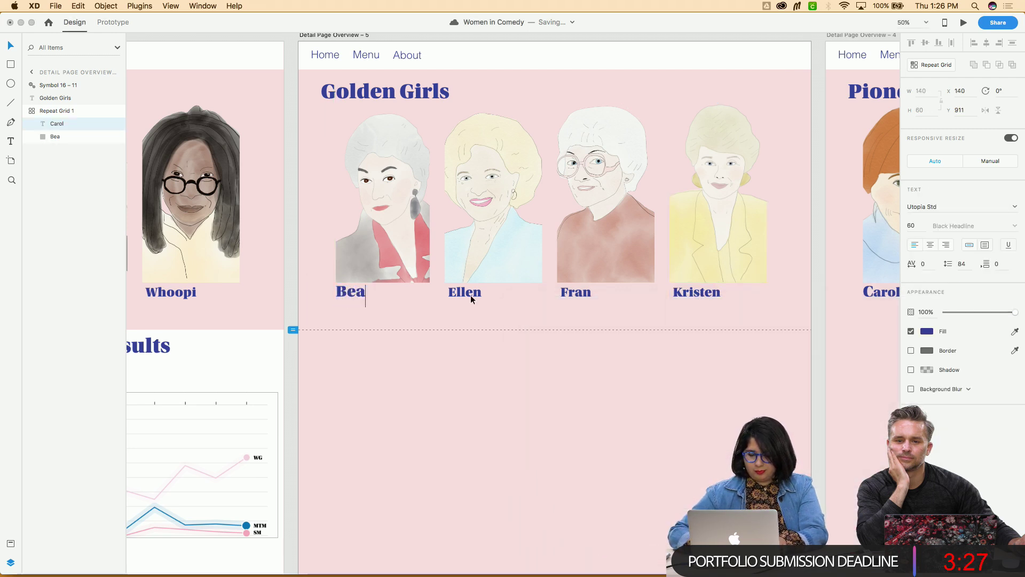
pyautogui.click(466, 297)
pyautogui.doubleClick(467, 297)
pyautogui.write('B')
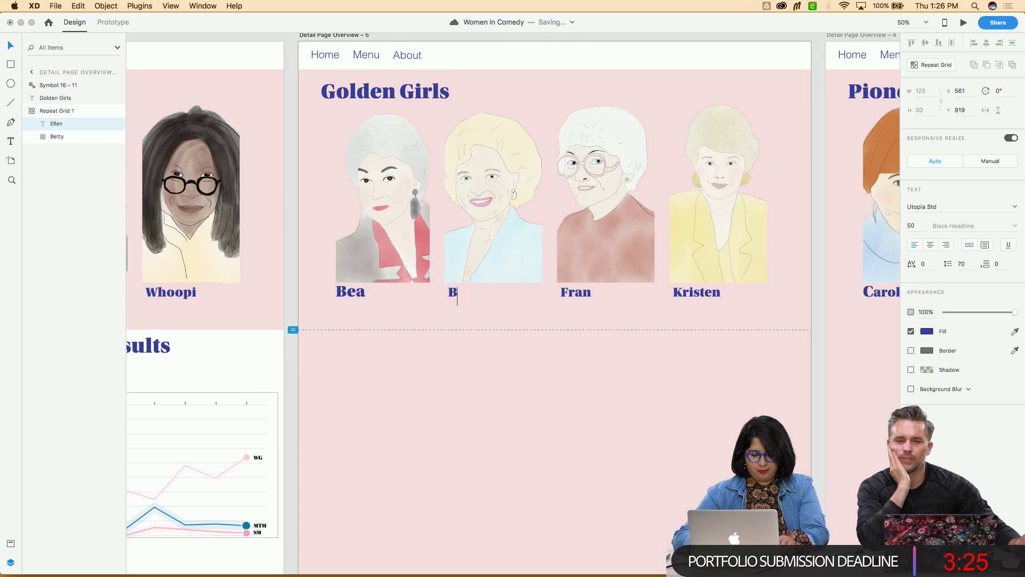
pyautogui.write('etty')
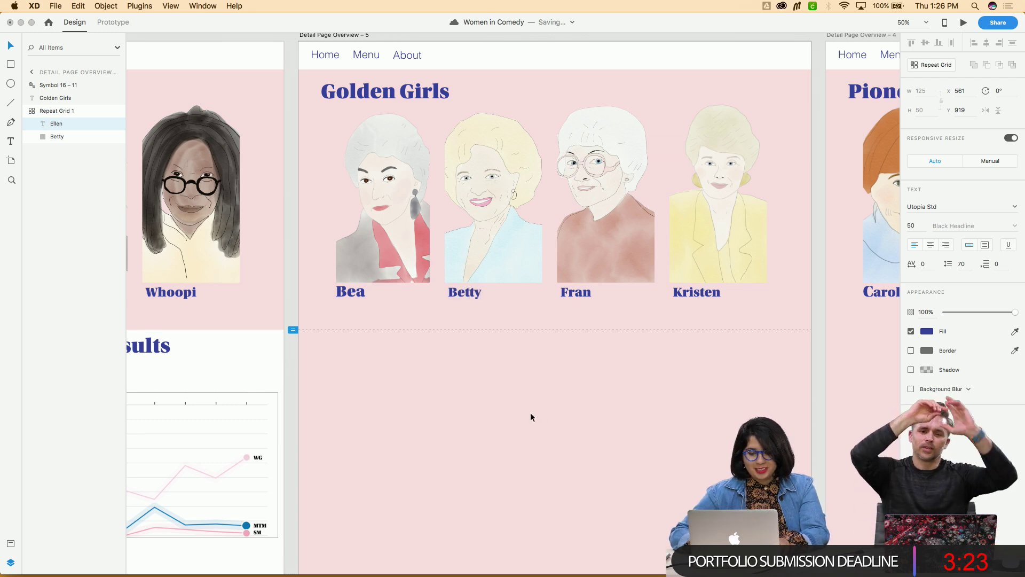
pyautogui.press('Escape')
# Change the captions under the third and fourth Golden Girls portraits to Estelle and Rue
pyautogui.click(579, 292)
pyautogui.doubleClick(579, 292)
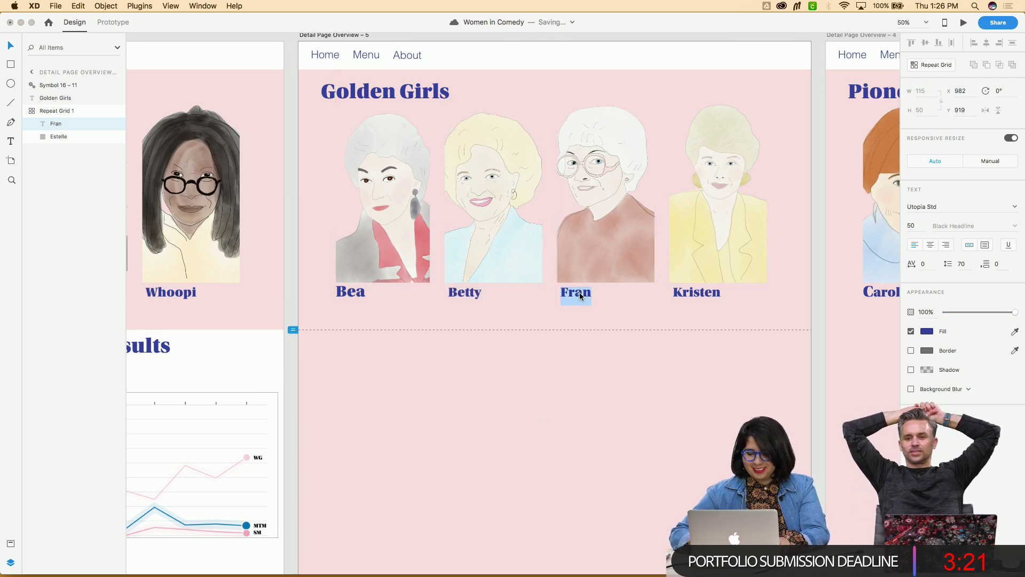
pyautogui.write('Es')
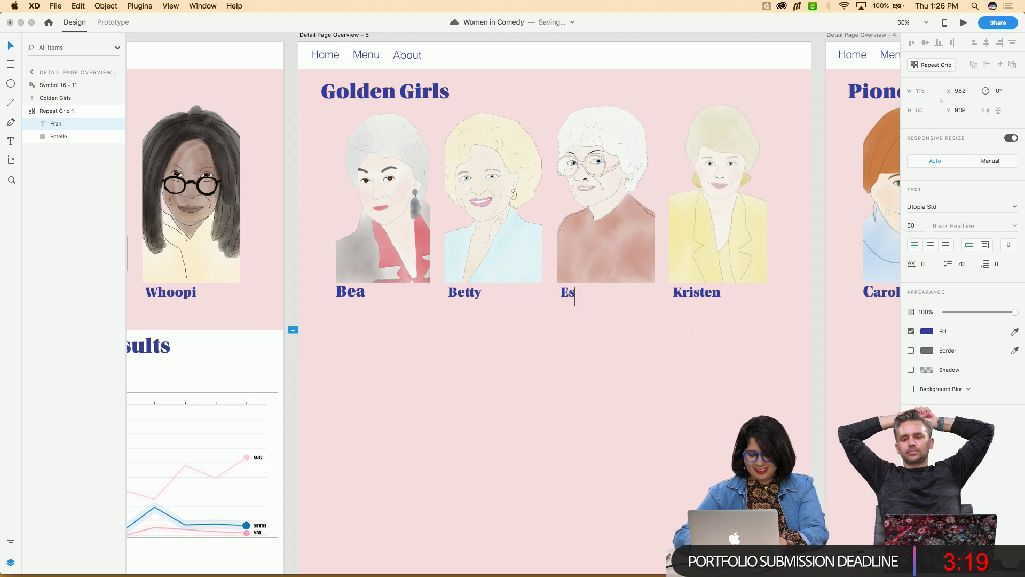
pyautogui.write('telle')
pyautogui.press('Escape')
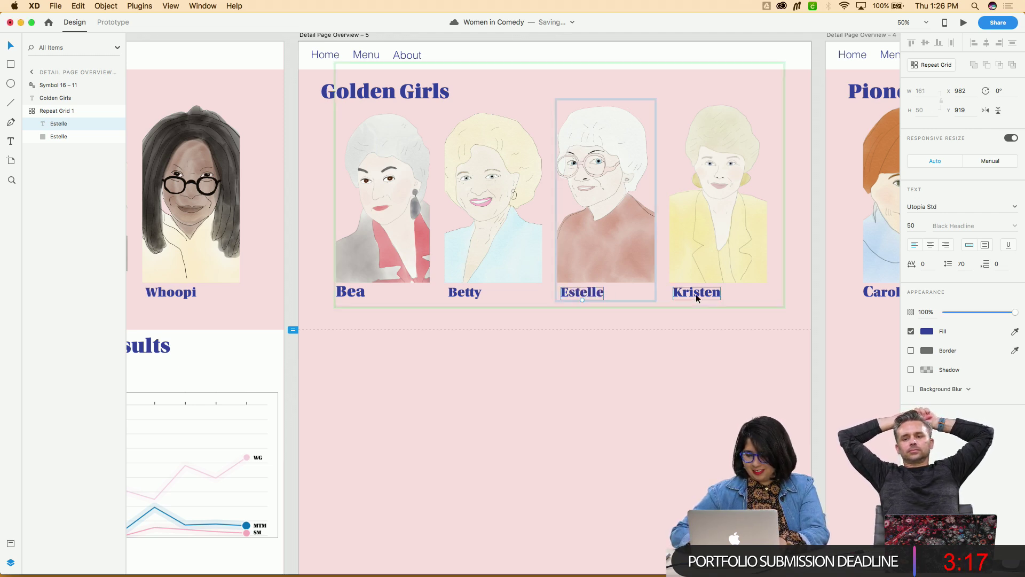
pyautogui.doubleClick(696, 293)
pyautogui.write('Rue')
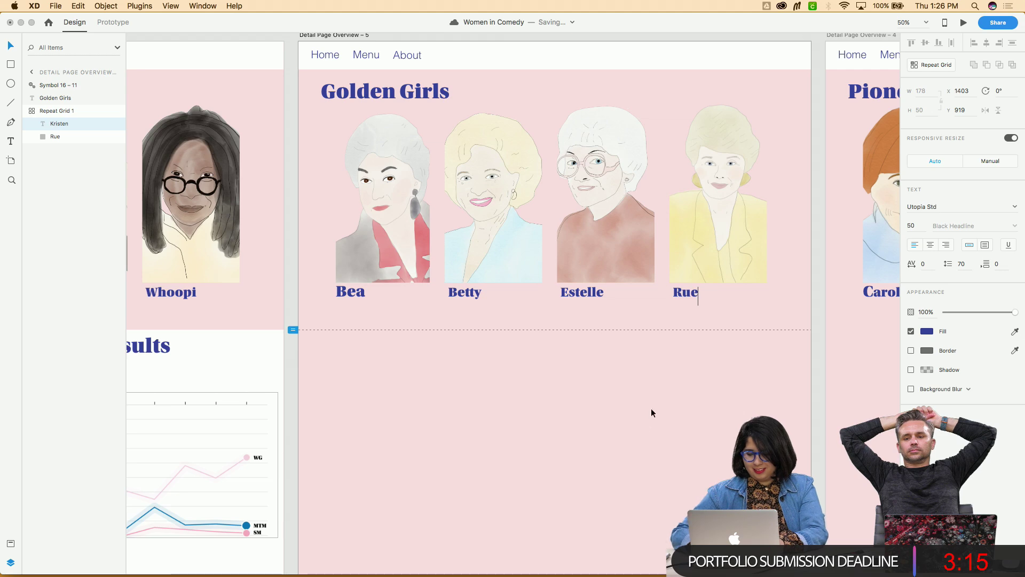
pyautogui.press('Escape')
# Copy the Demographics heading from the Working Women page onto the Golden Girls artboard below the portraits
pyautogui.scroll(-3, 641, 425)
pyautogui.hscroll(-8, 641, 430)
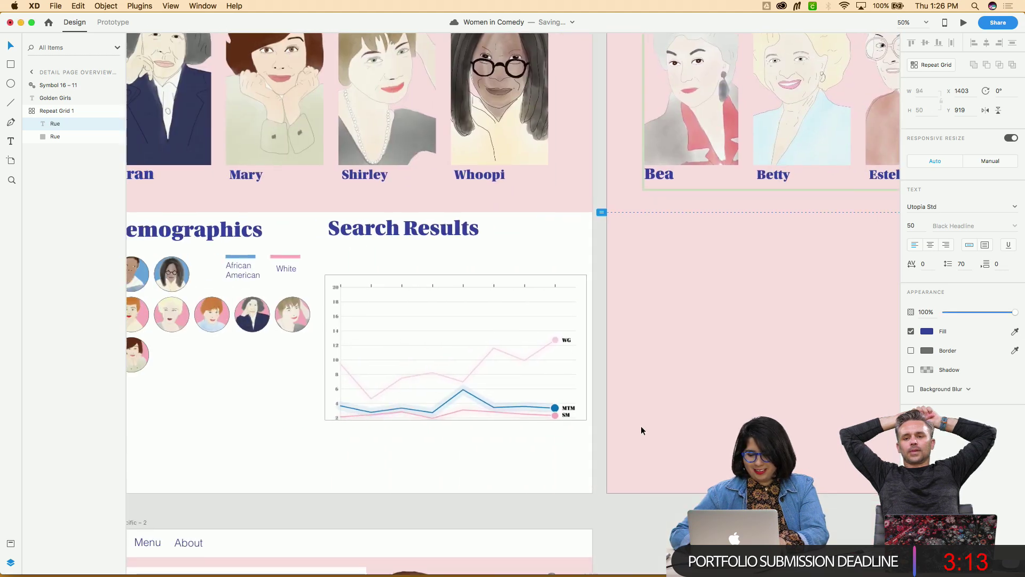
pyautogui.click(374, 234)
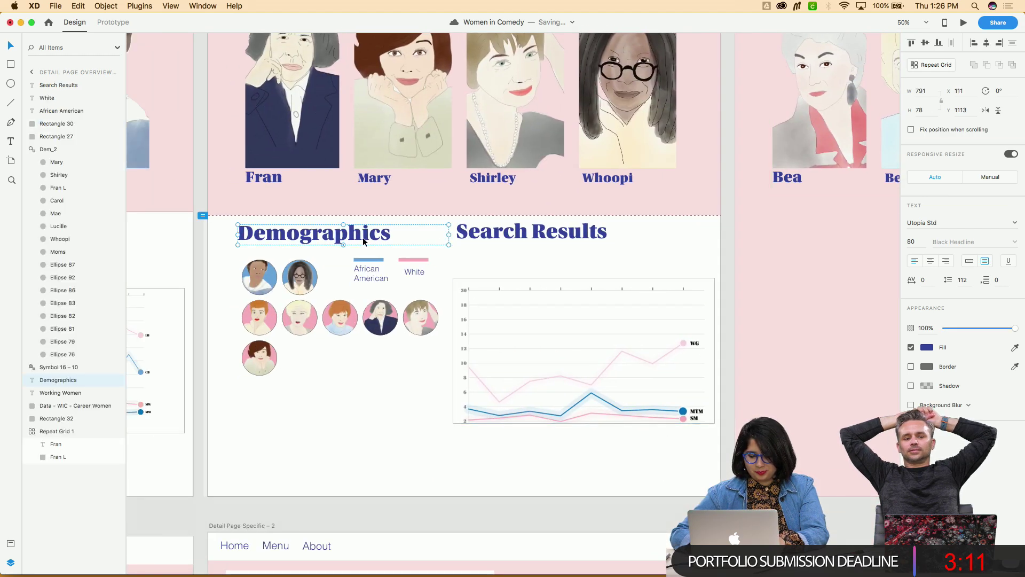
pyautogui.hscroll(5, 708, 312)
pyautogui.scroll(2, 708, 312)
pyautogui.scroll(3, 724, 323)
pyautogui.hscroll(4, 724, 323)
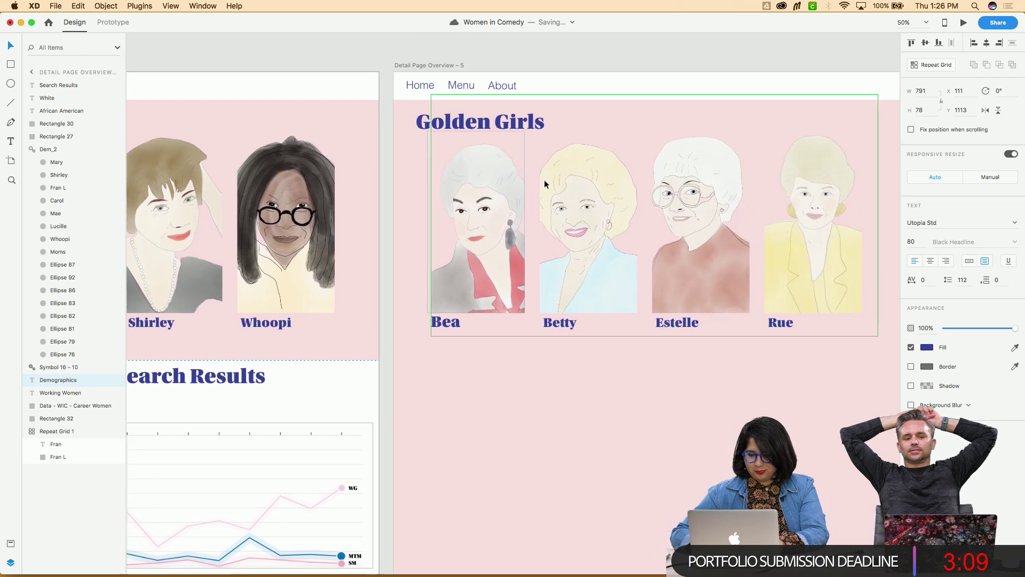
pyautogui.click(434, 76)
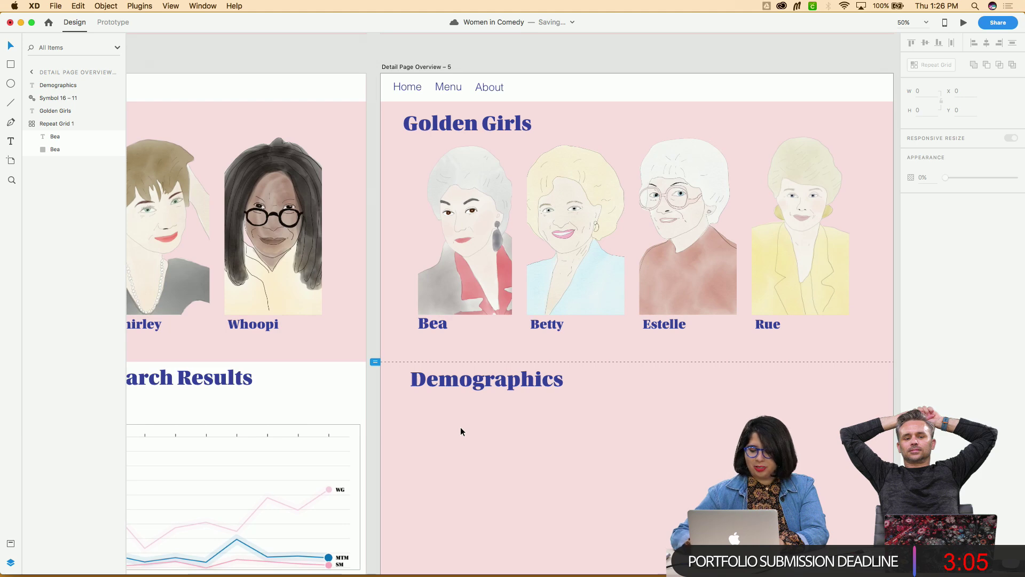
# Show the document assets, browse to the Dem_1 to Dem_6 demographics symbols, and select the Golden Girls artboard
pyautogui.press('super+minus')
pyautogui.scroll(-3, 460, 427)
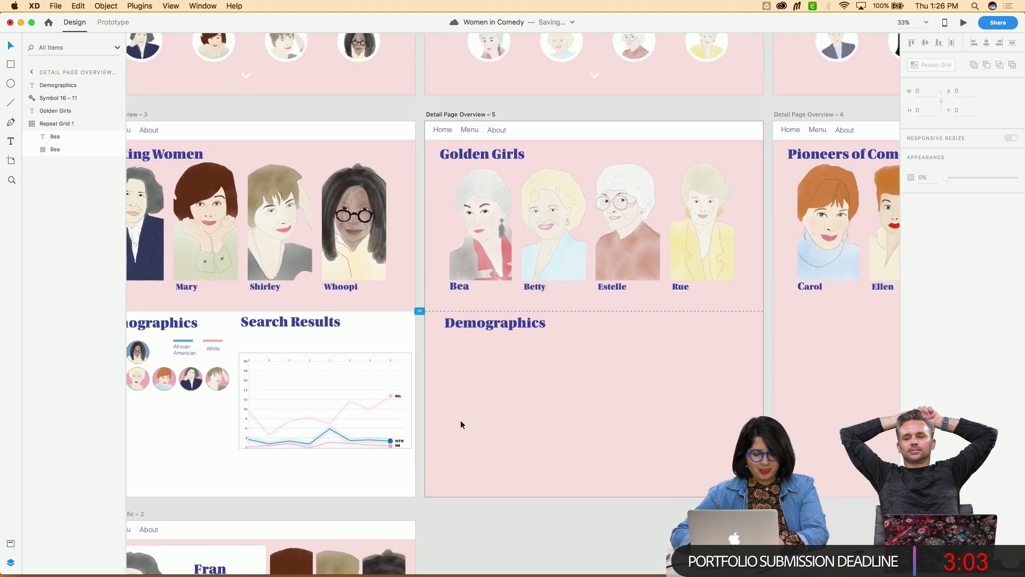
pyautogui.hscroll(-2, 460, 420)
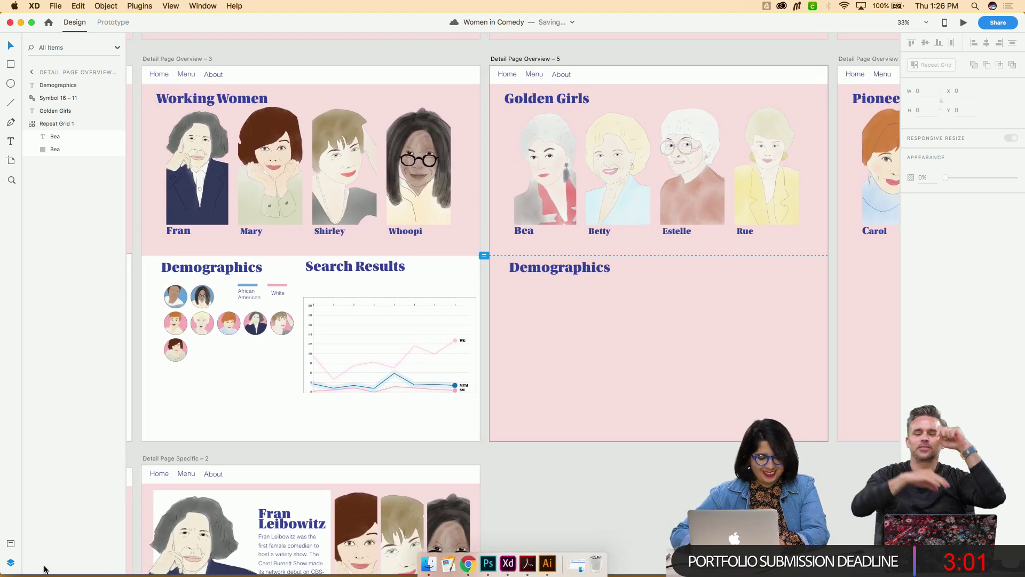
pyautogui.click(10, 544)
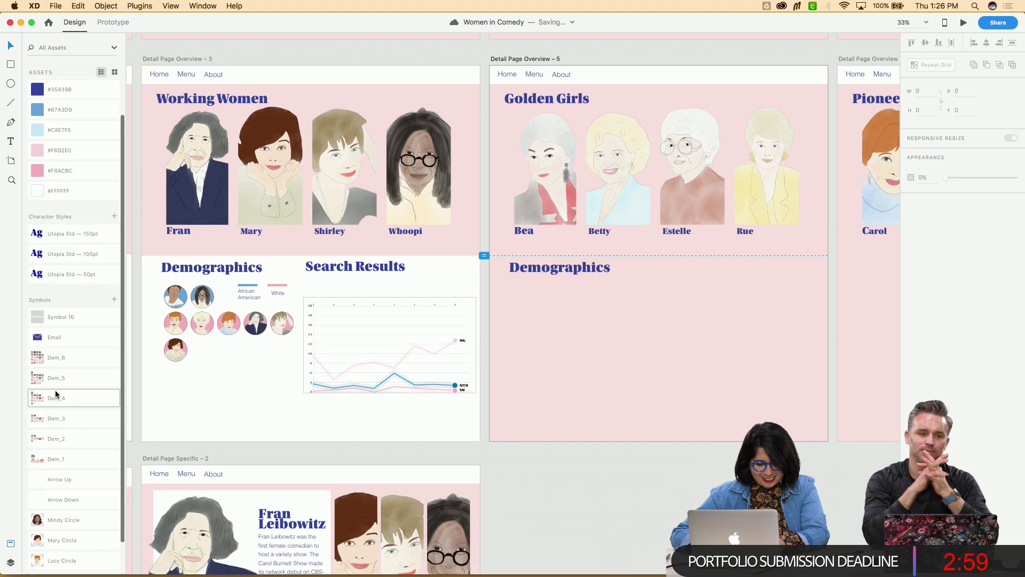
pyautogui.scroll(-2, 56, 390)
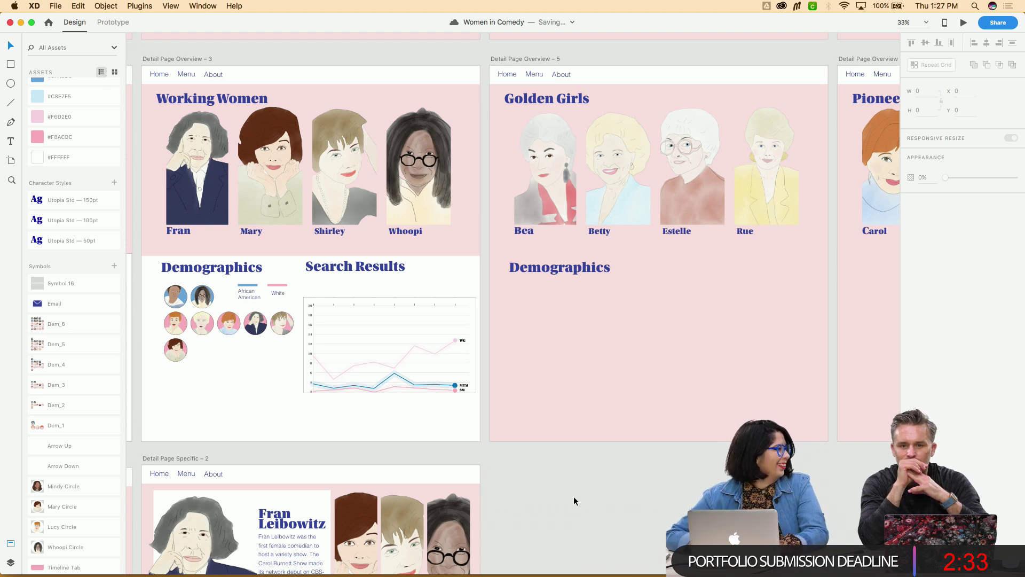
pyautogui.click(551, 58)
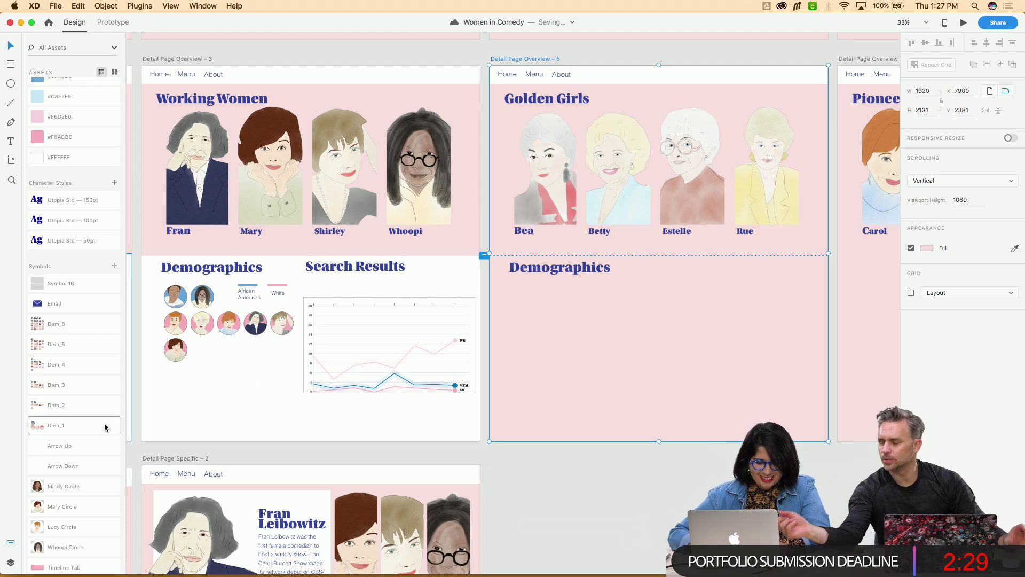
# Select the white background rectangle behind Demographics and Search Results on the Working Women page
pyautogui.scroll(-2, 373, 383)
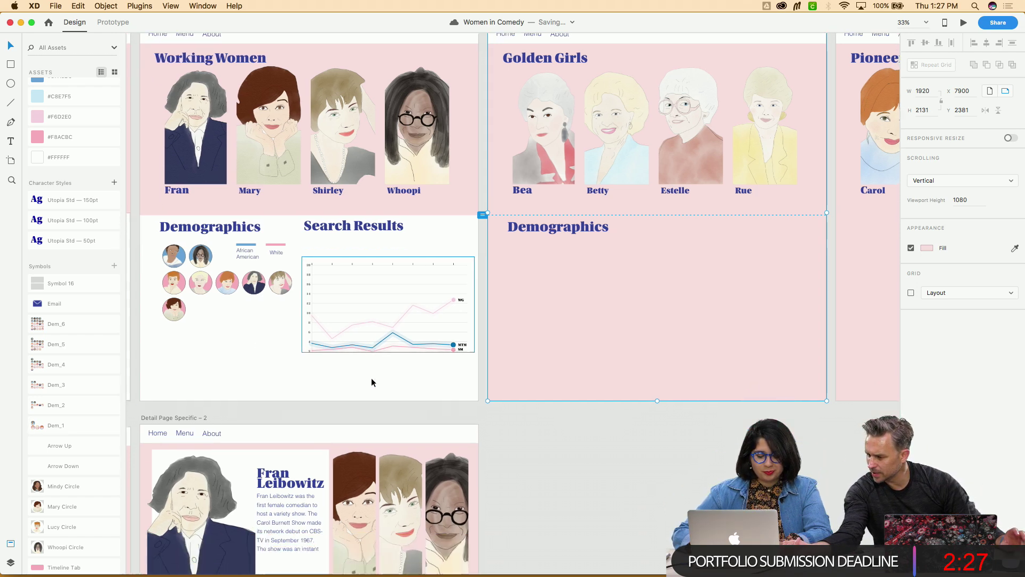
pyautogui.scroll(-3, 371, 377)
pyautogui.click(319, 324)
pyautogui.scroll(1, 315, 337)
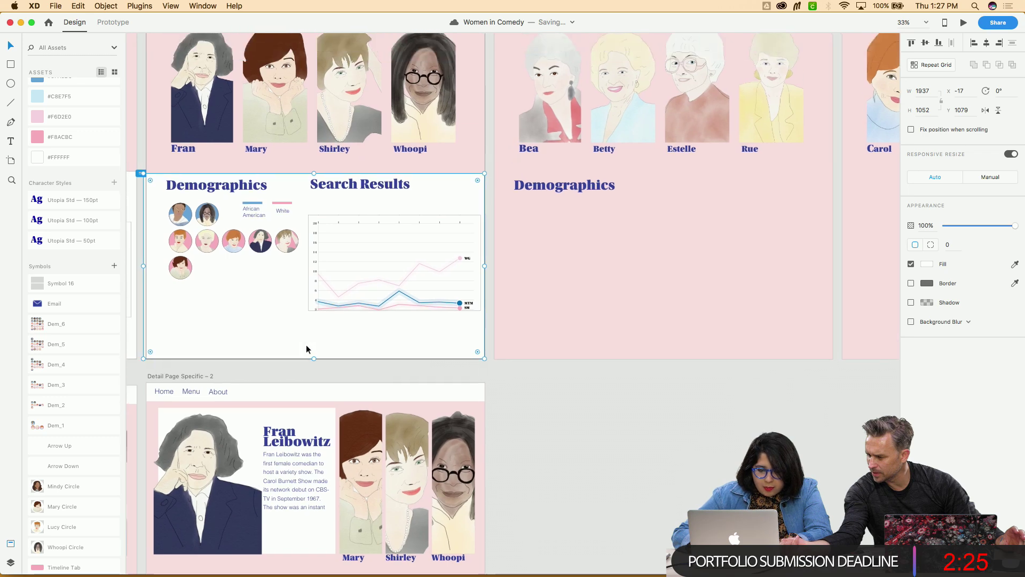
pyautogui.scroll(5, 306, 349)
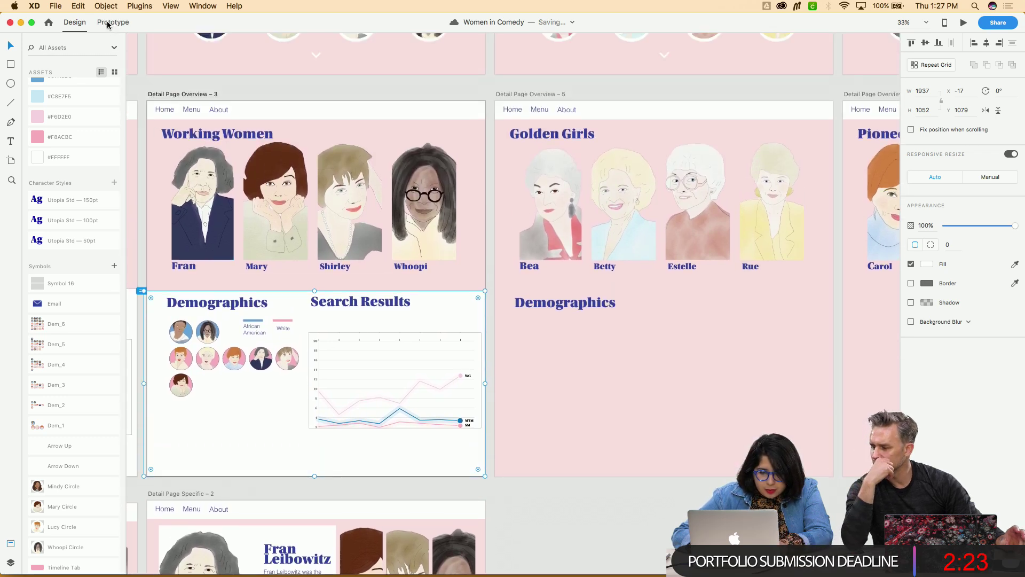
# In Prototype mode, link the Fran portrait on the Working Women page to Detail Page Specific – 2 with a Tap-triggered Slide Right transition
pyautogui.click(107, 23)
pyautogui.scroll(-4, 158, 99)
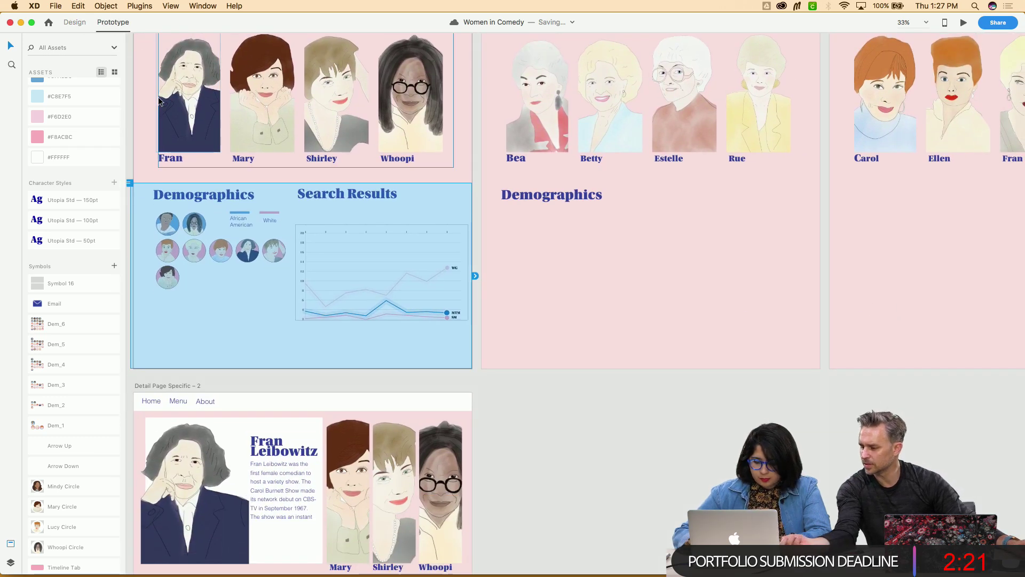
pyautogui.press('super+minus')
pyautogui.scroll(-4, 293, 219)
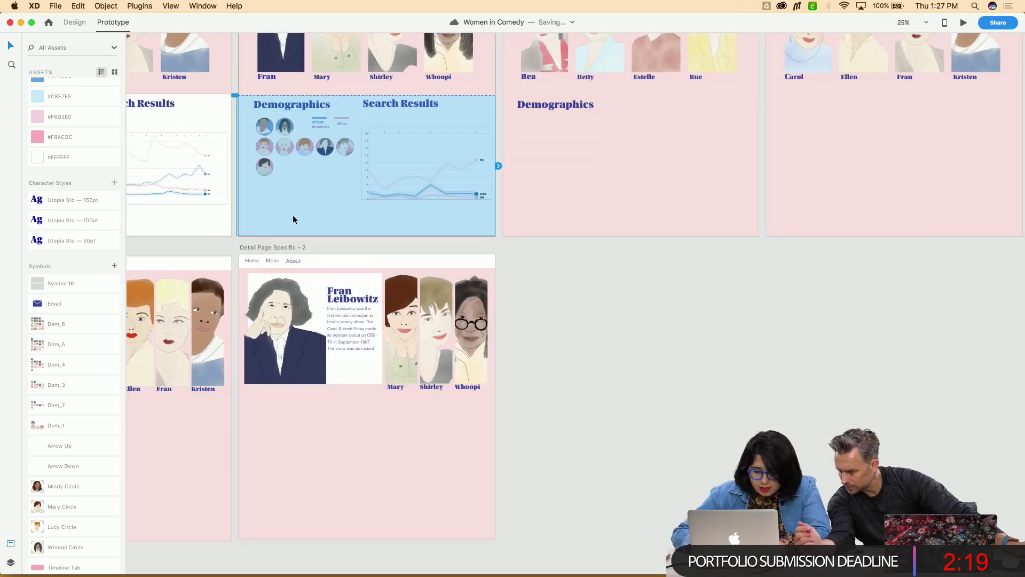
pyautogui.scroll(2, 292, 216)
pyautogui.scroll(6, 305, 261)
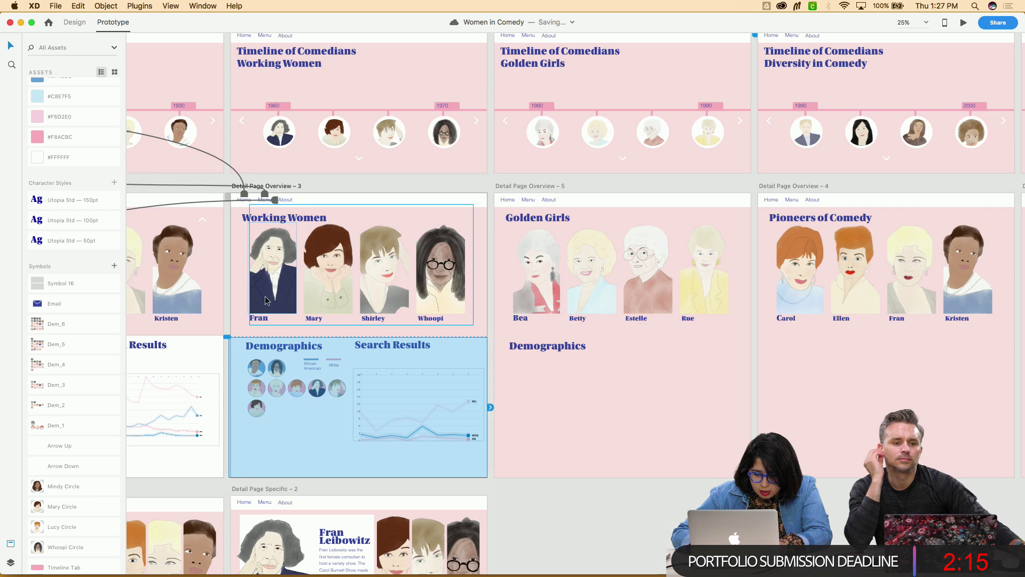
pyautogui.scroll(-3, 265, 301)
pyautogui.click(287, 223)
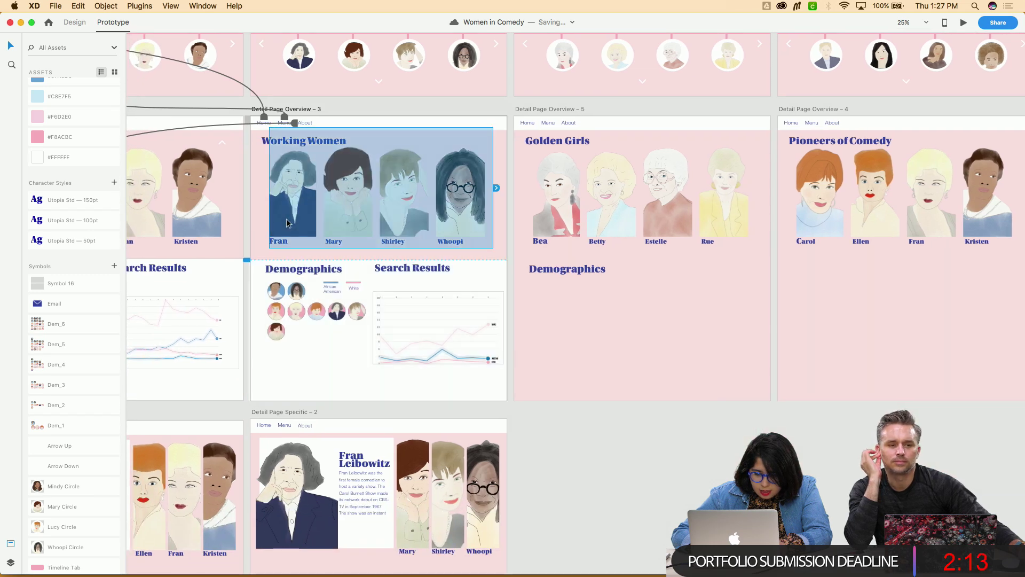
pyautogui.doubleClick(294, 193)
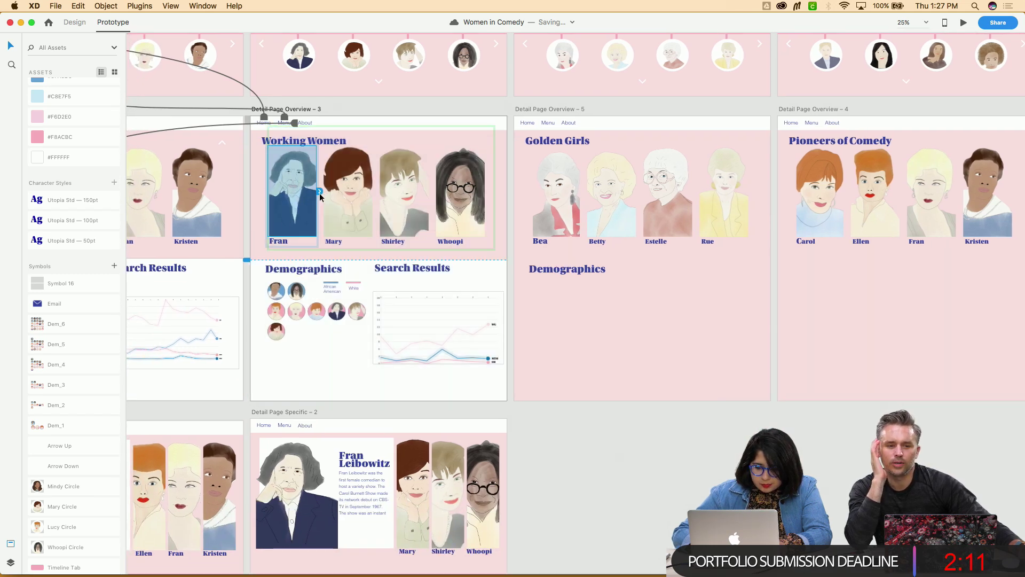
pyautogui.moveTo(319, 193); pyautogui.dragTo(294, 445)
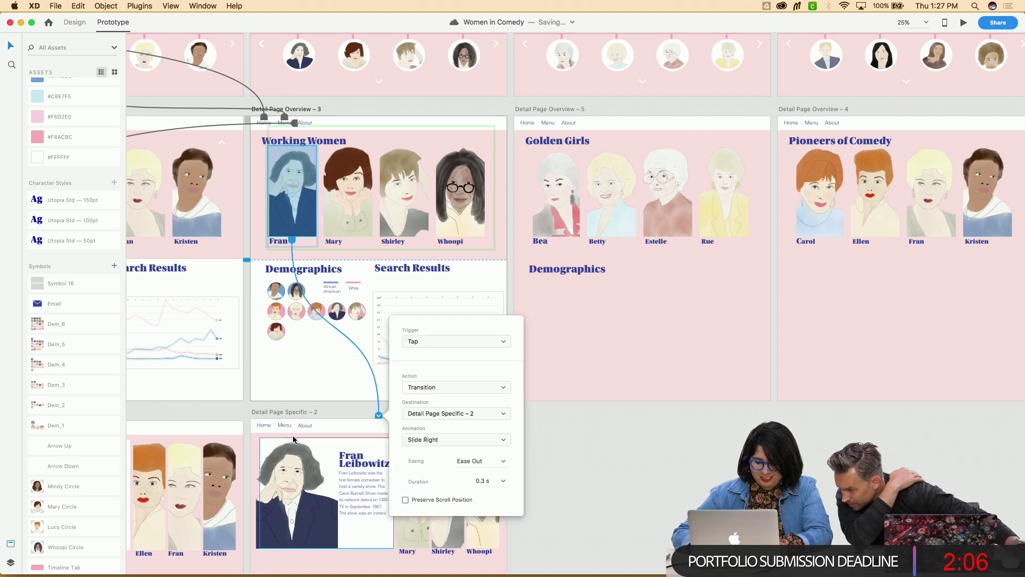
pyautogui.click(610, 517)
# Examine the Fran Leibowitz detail page and the Working Women overview page above it
pyautogui.scroll(-3, 318, 507)
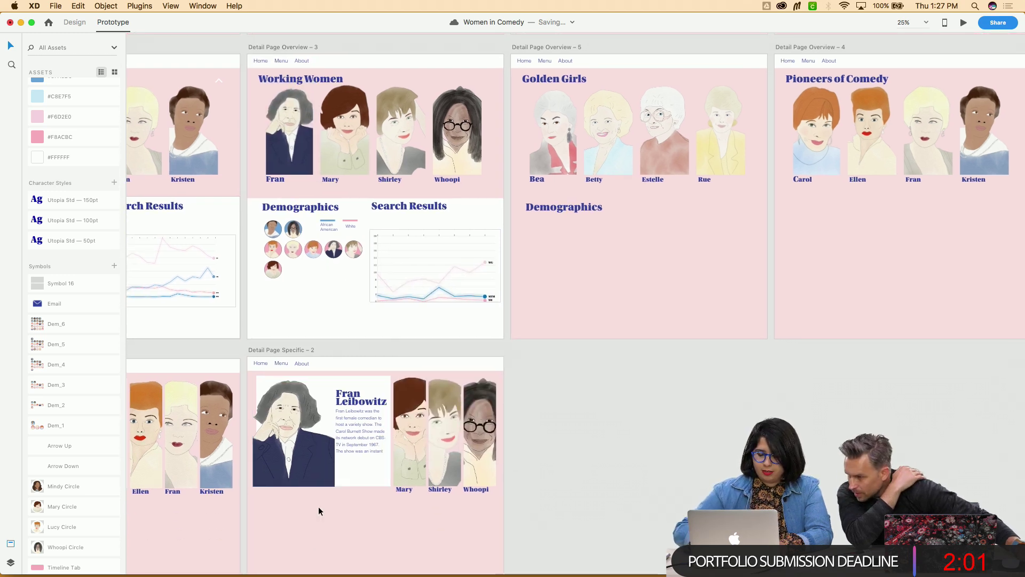
pyautogui.scroll(-8, 318, 511)
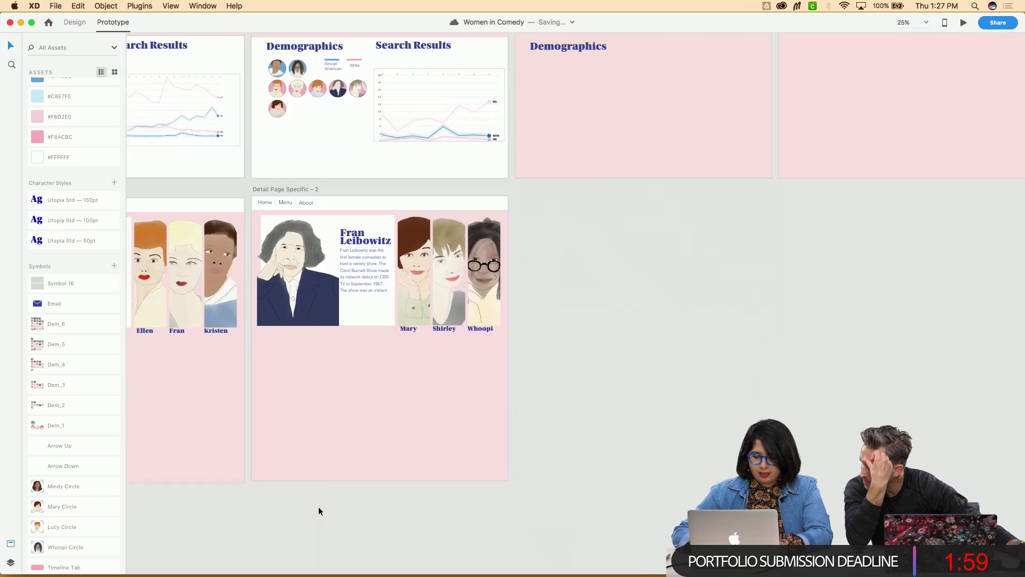
pyautogui.hscroll(-3, 318, 511)
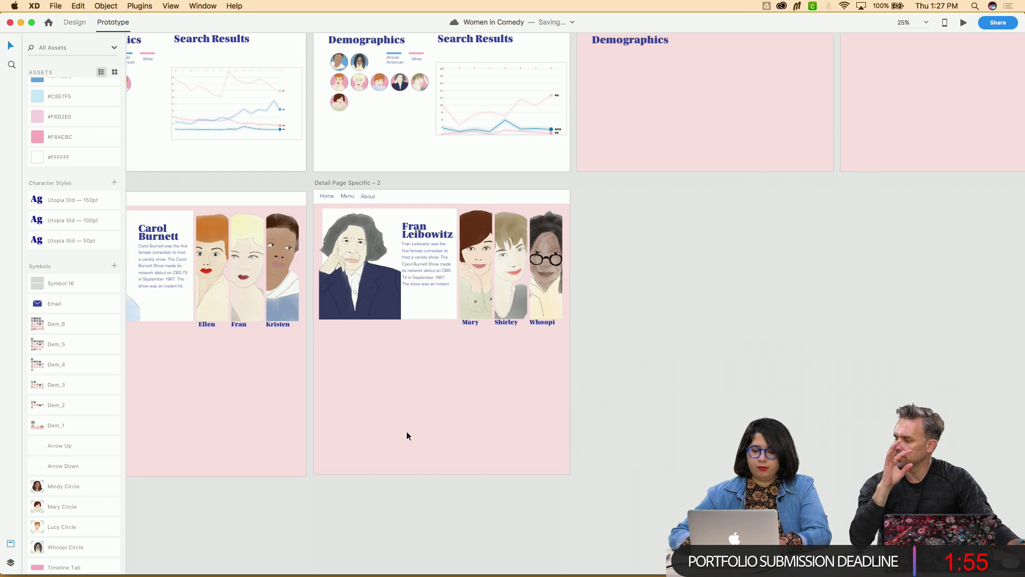
pyautogui.scroll(3, 406, 435)
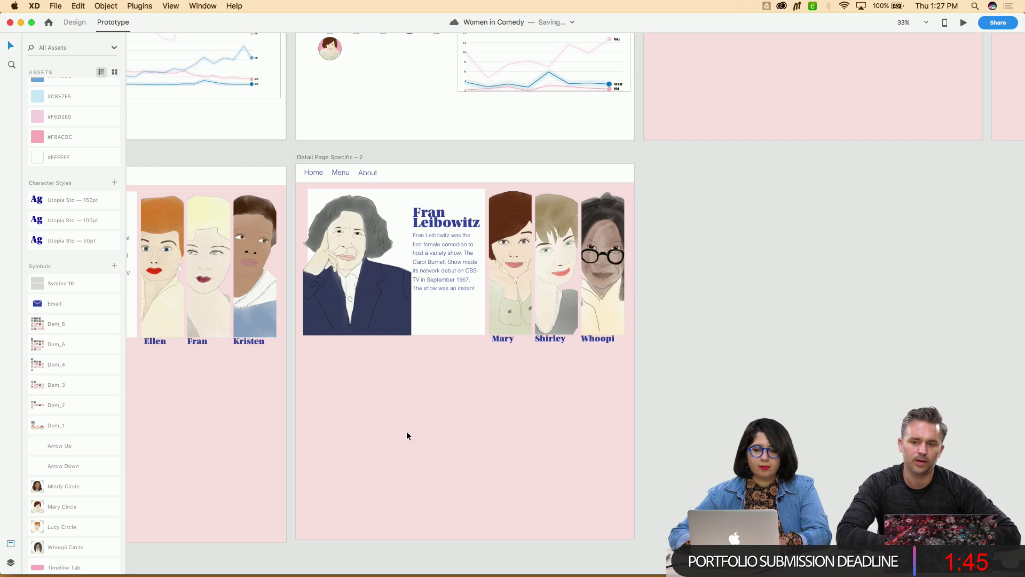
pyautogui.scroll(4, 406, 435)
pyautogui.scroll(3, 384, 469)
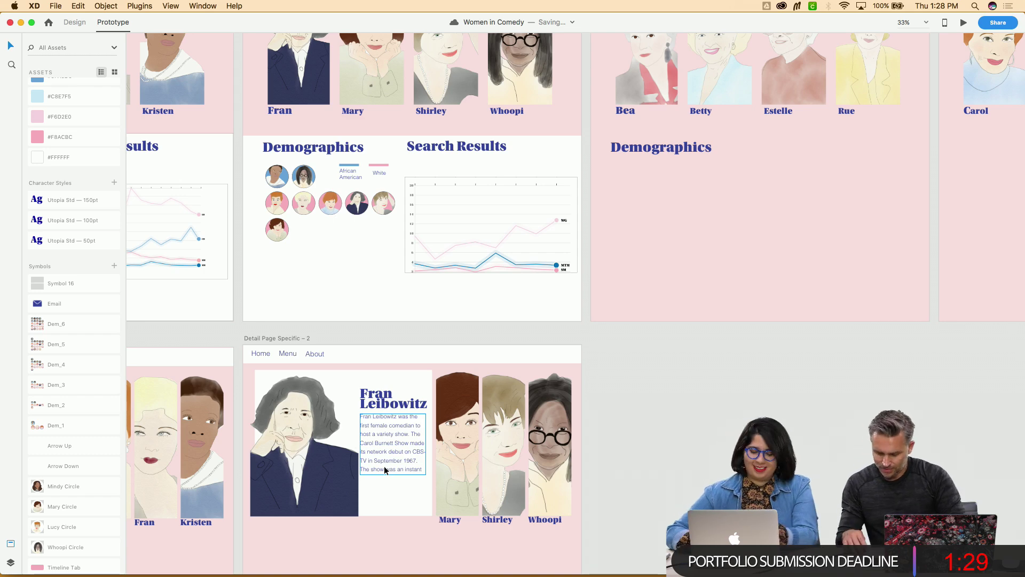
pyautogui.press('super+equal')
pyautogui.scroll(-2, 384, 465)
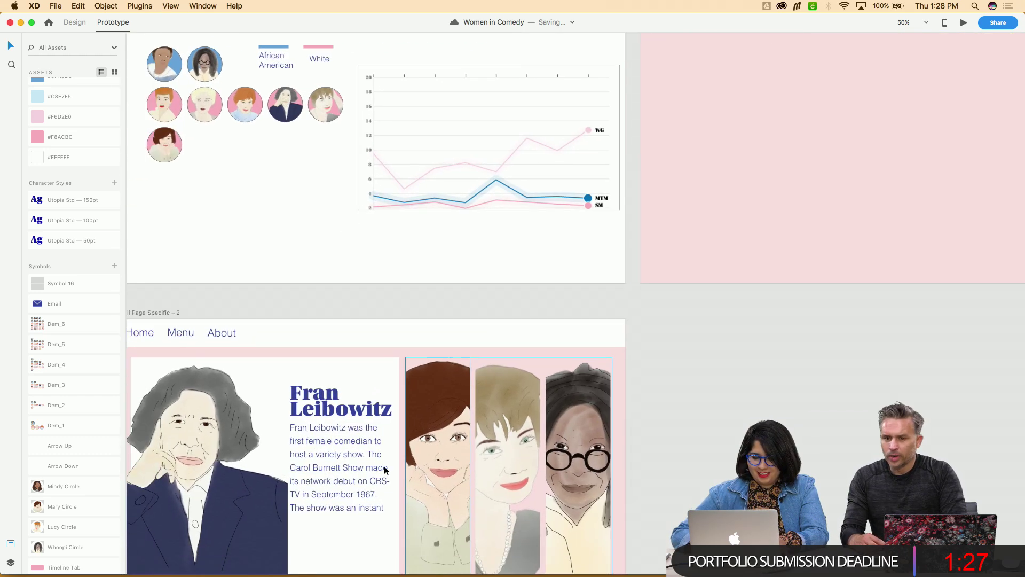
pyautogui.hscroll(-3, 389, 465)
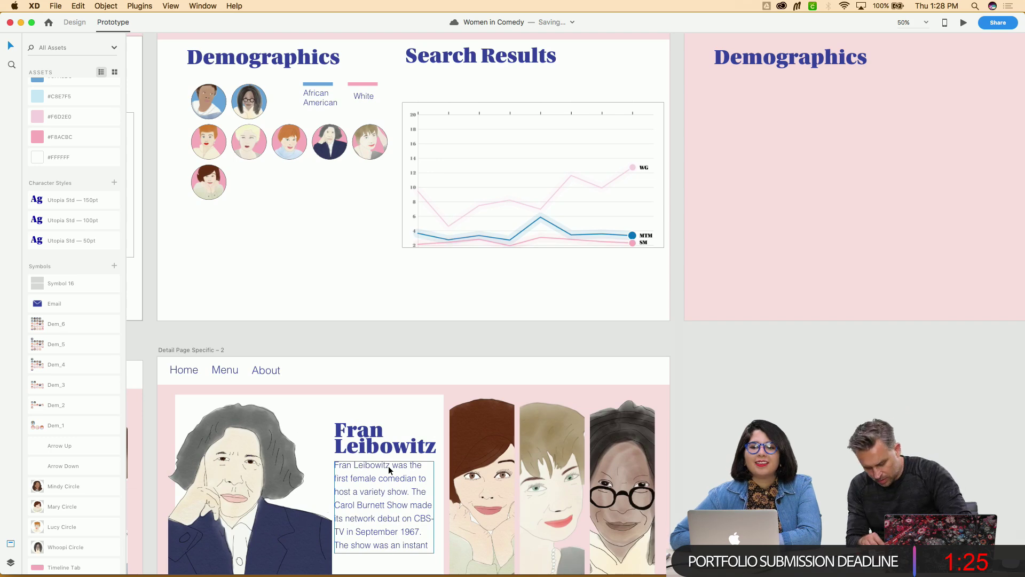
pyautogui.press('super+minus')
pyautogui.scroll(5, 389, 466)
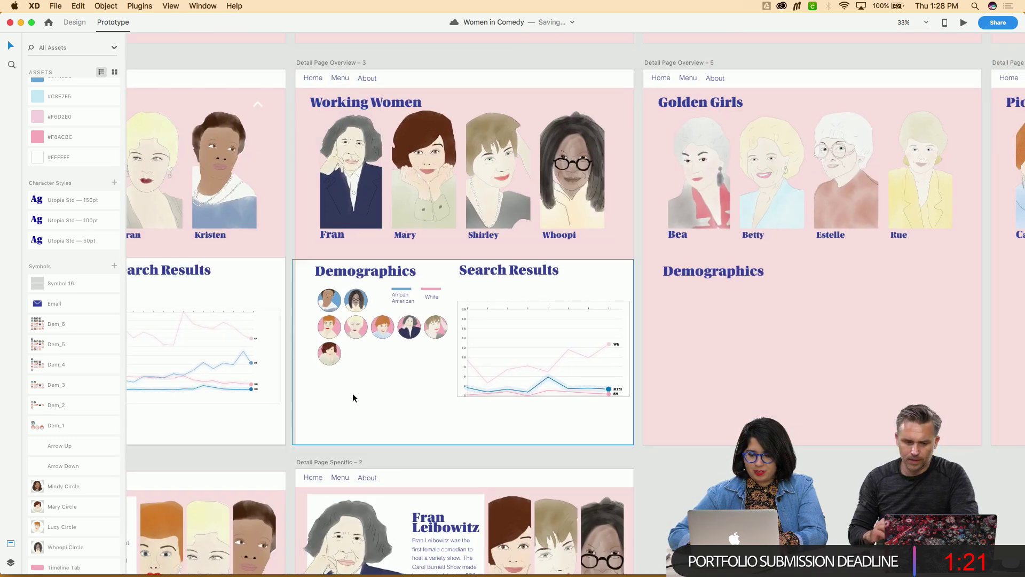
# Select the Golden Girls artboard and return to Design mode
pyautogui.hscroll(5, 353, 395)
pyautogui.scroll(1, 352, 395)
pyautogui.click(604, 363)
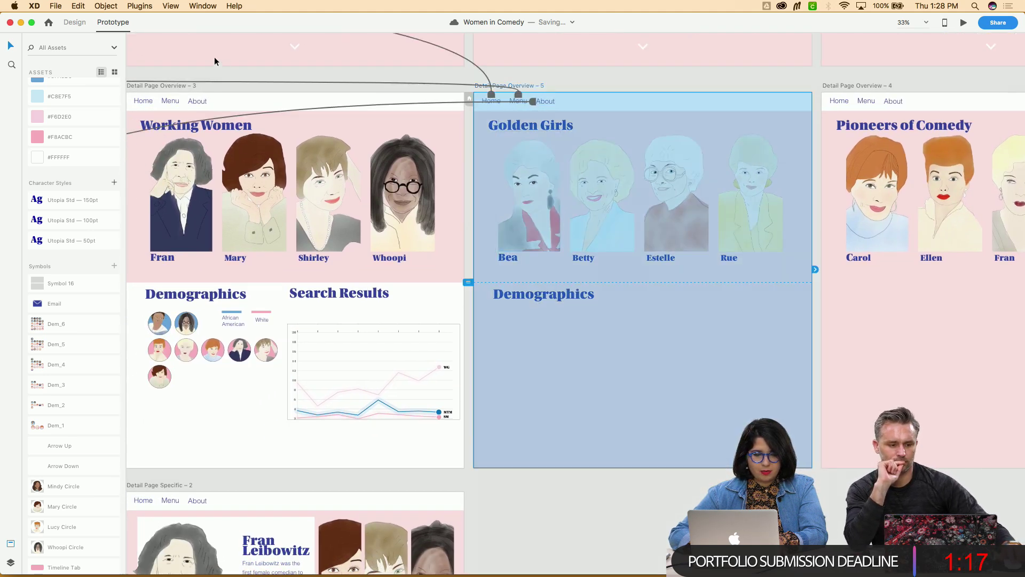
pyautogui.click(74, 21)
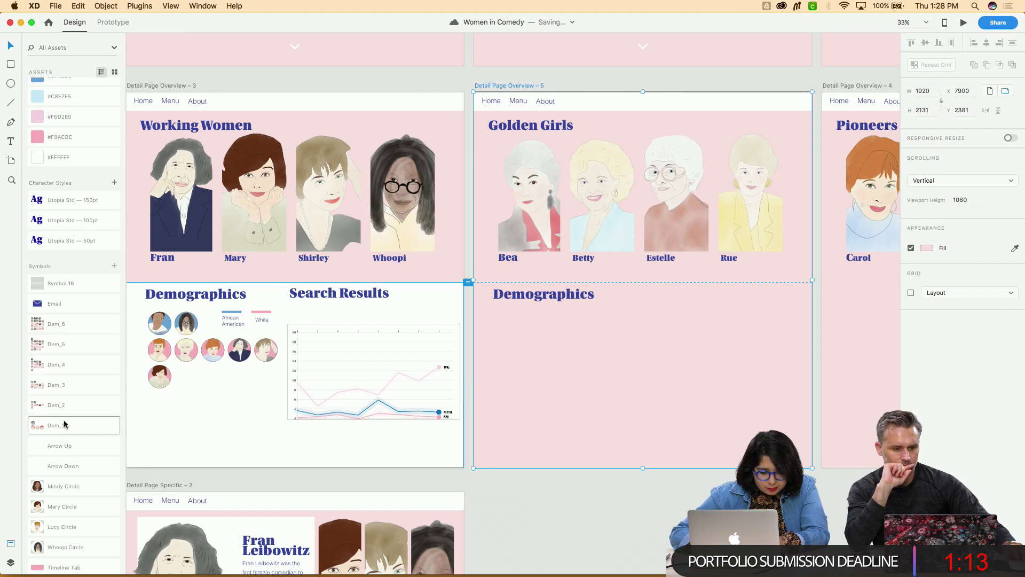
pyautogui.moveTo(59, 391); pyautogui.dragTo(533, 355)
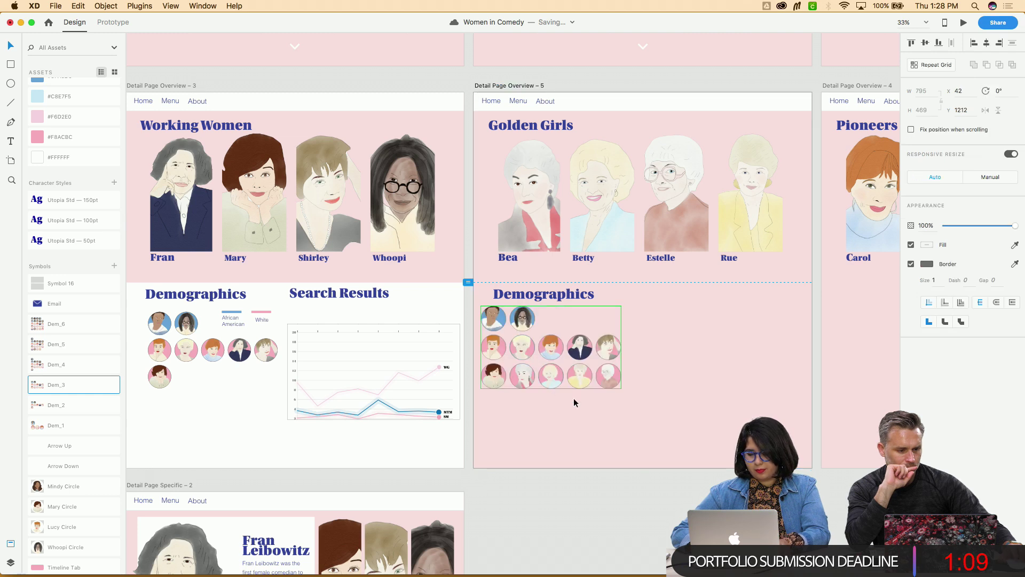
pyautogui.click(576, 440)
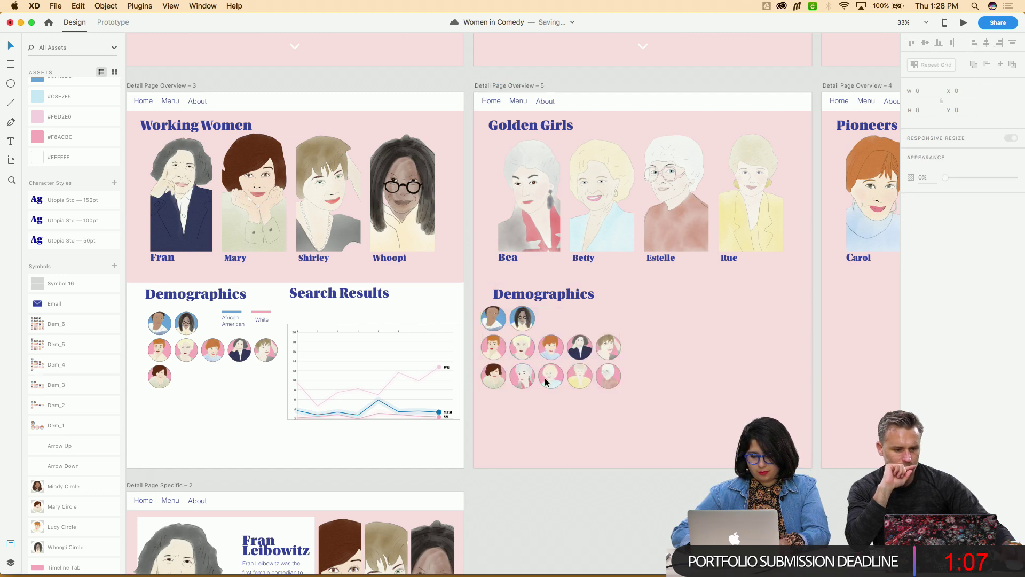
pyautogui.press('Escape')
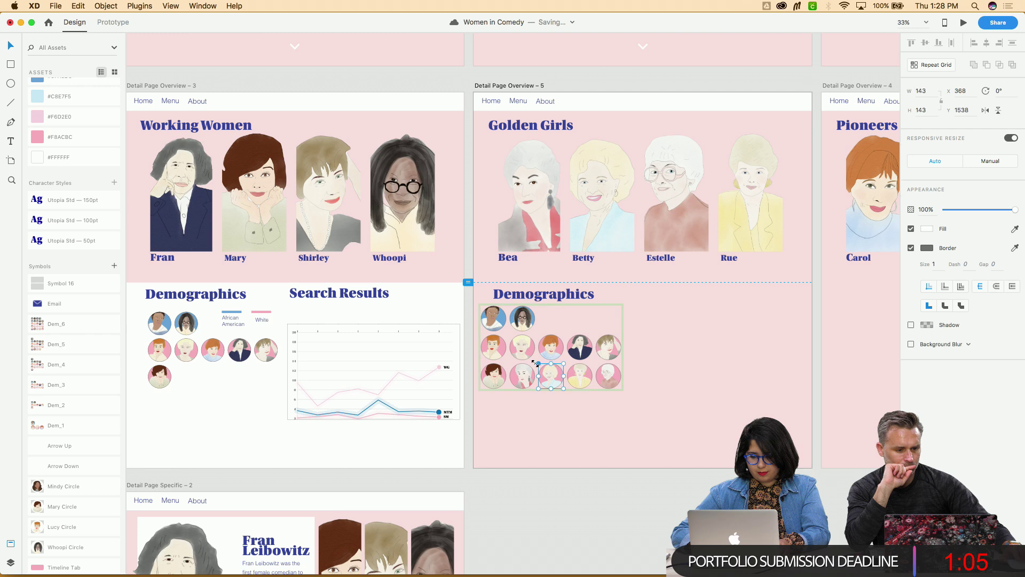
pyautogui.press('Delete')
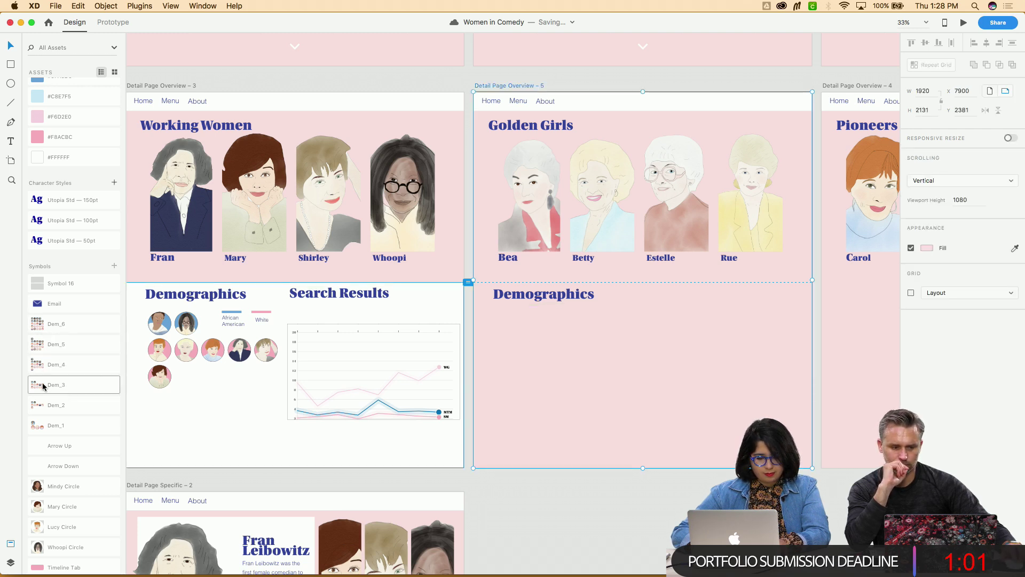
# Place the Dem_3 symbol on the Golden Girls artboard just below the Demographics heading, roughly flush with the heading's left edge
pyautogui.moveTo(44, 385); pyautogui.dragTo(543, 359)
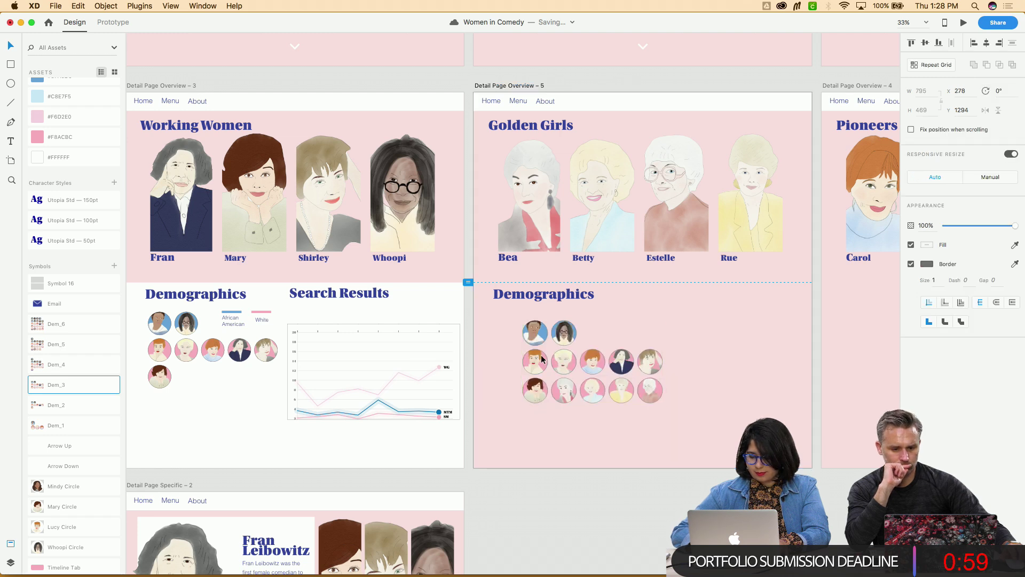
pyautogui.press('Left')
pyautogui.press('Left')
pyautogui.press('Left')
pyautogui.press('Left')
pyautogui.press('Left')
pyautogui.press('Left')
pyautogui.press('Left')
pyautogui.press('Left')
pyautogui.press('Left')
pyautogui.press('Left')
pyautogui.press('Left')
pyautogui.press('Left')
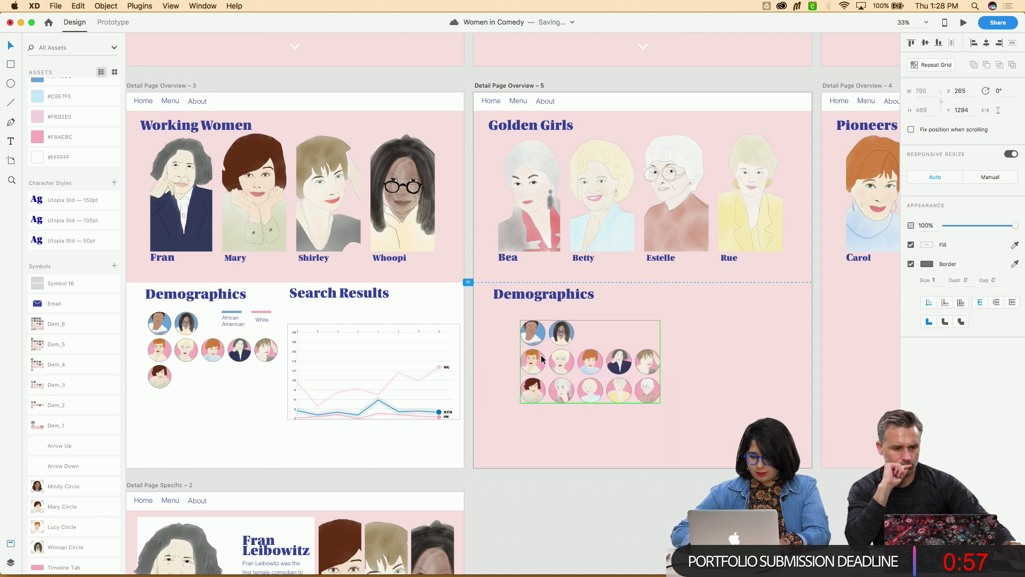
pyautogui.moveTo(542, 358); pyautogui.dragTo(519, 349)
pyautogui.click(556, 464)
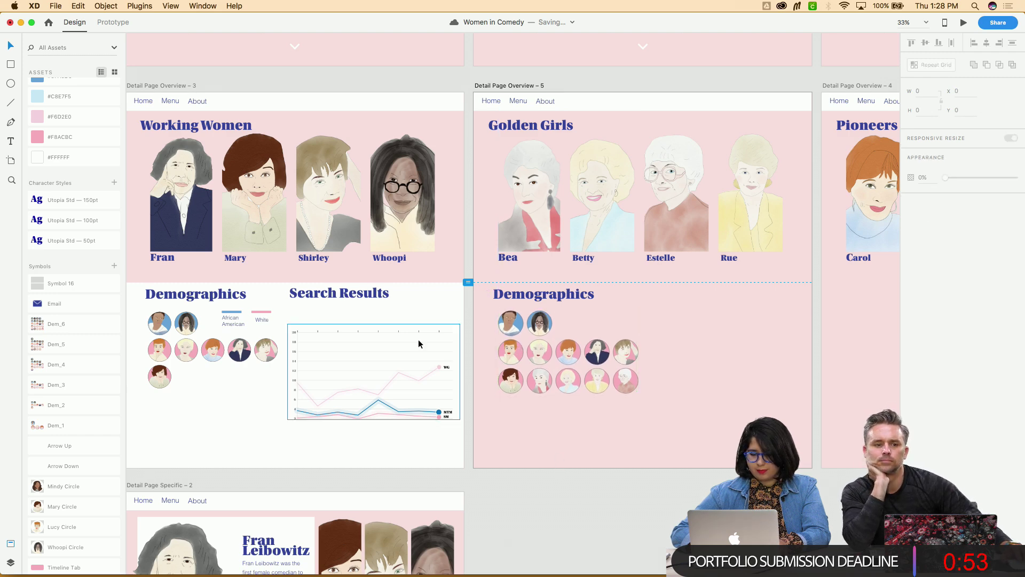
# Copy the Search Results heading from the Working Women page onto the Golden Girls artboard beside Demographics
pyautogui.click(354, 297)
pyautogui.click(492, 89)
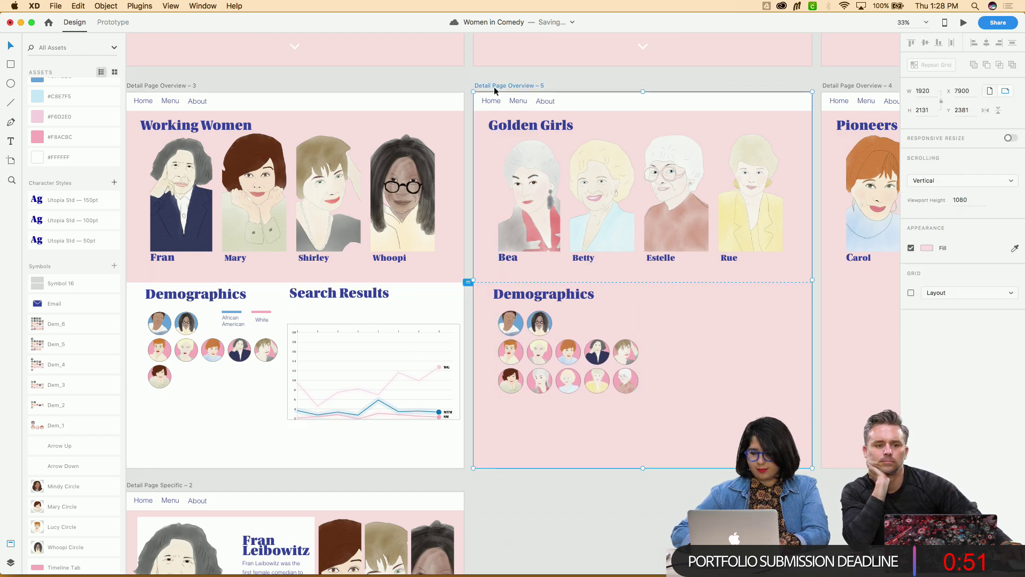
pyautogui.press('super+v')
pyautogui.click(733, 389)
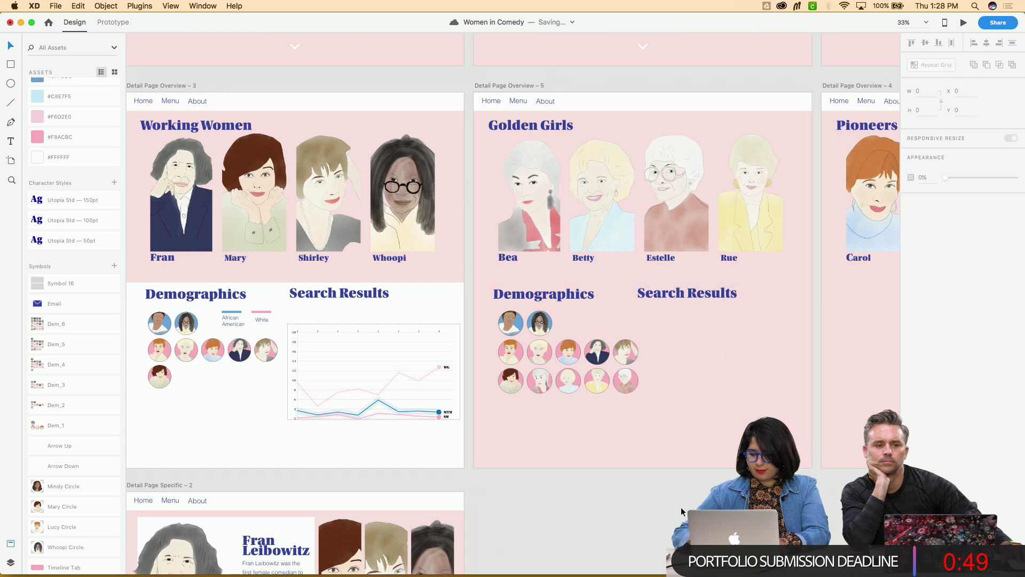
# Draw a rectangle across the lower half of the Golden Girls artboard, covering the Demographics and Search Results area
pyautogui.press('super+minus')
pyautogui.scroll(-2, 681, 507)
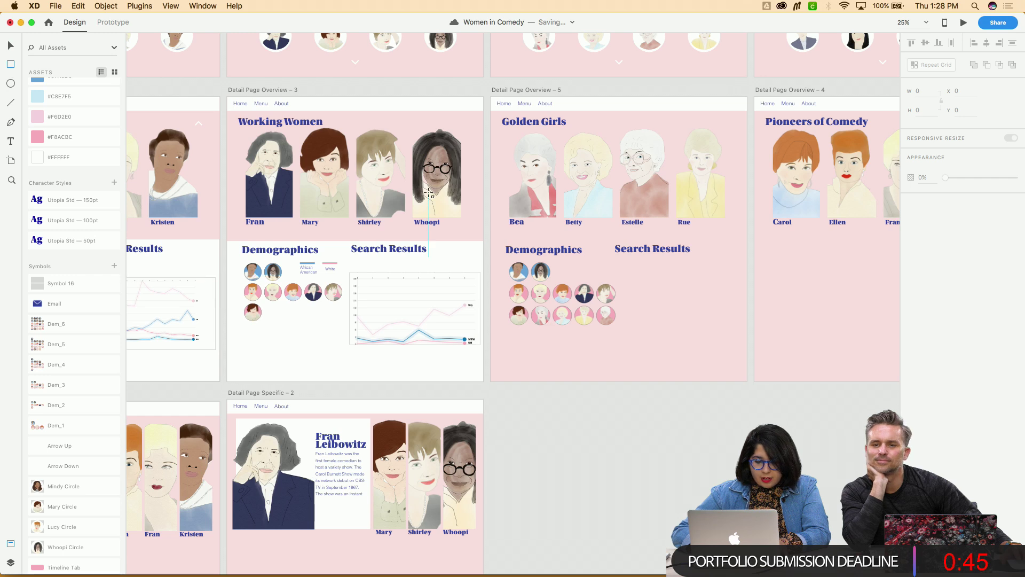
pyautogui.moveTo(501, 230); pyautogui.dragTo(747, 381)
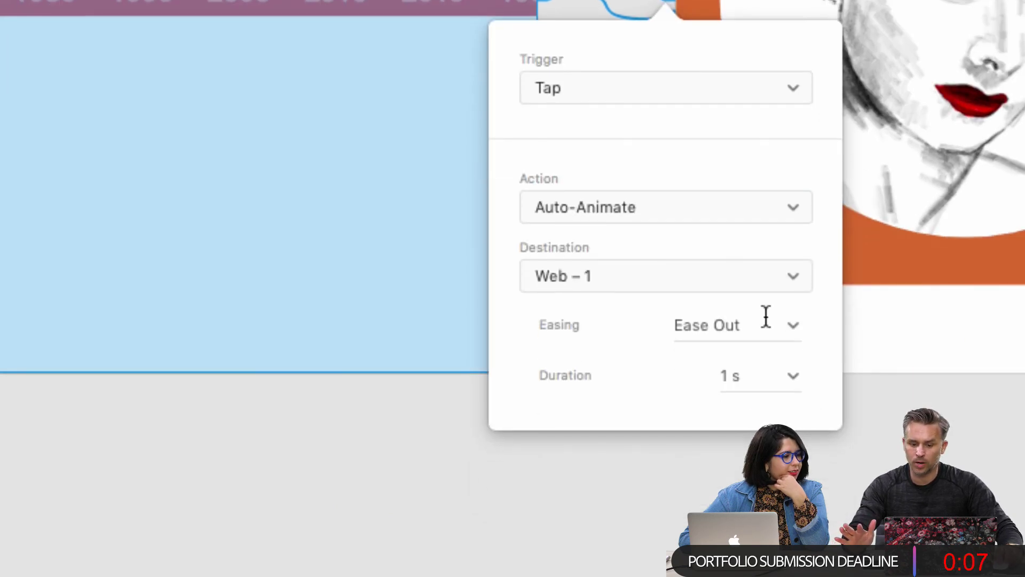
# Try Bounce easing on the Tap-triggered Auto-Animate link to Web – 1, and set its easing to Snap
pyautogui.click(792, 327)
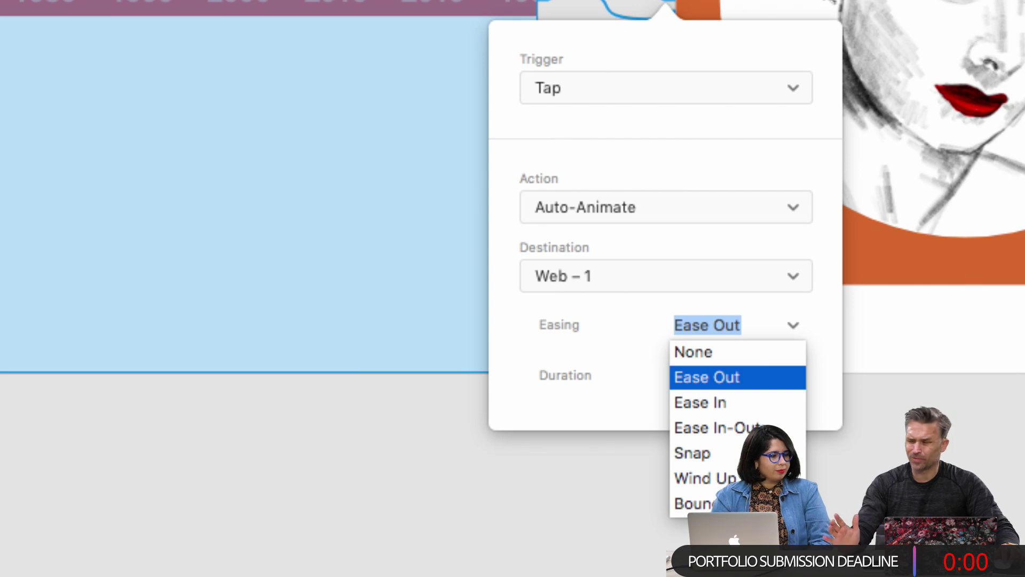
pyautogui.click(694, 503)
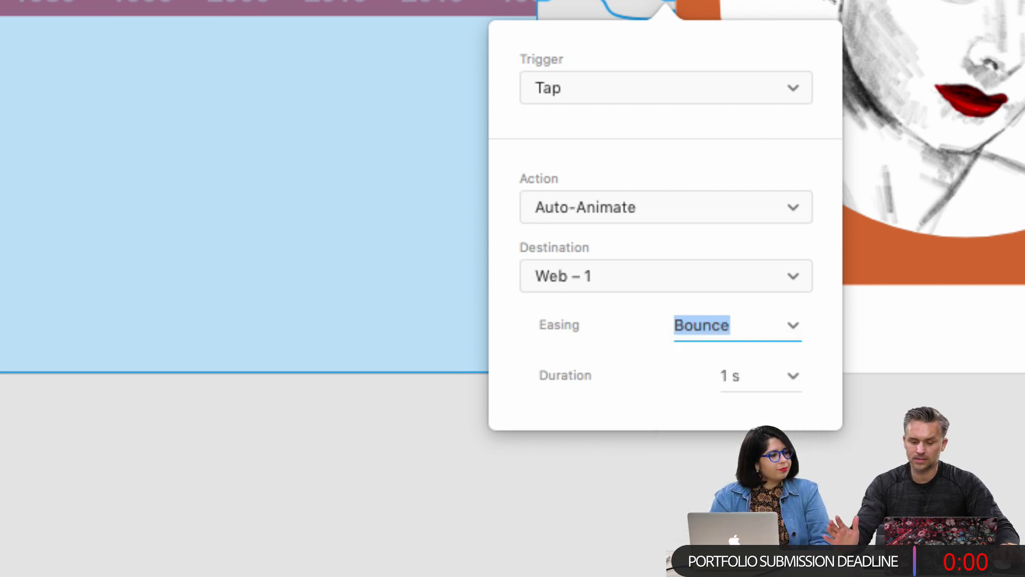
pyautogui.click(794, 324)
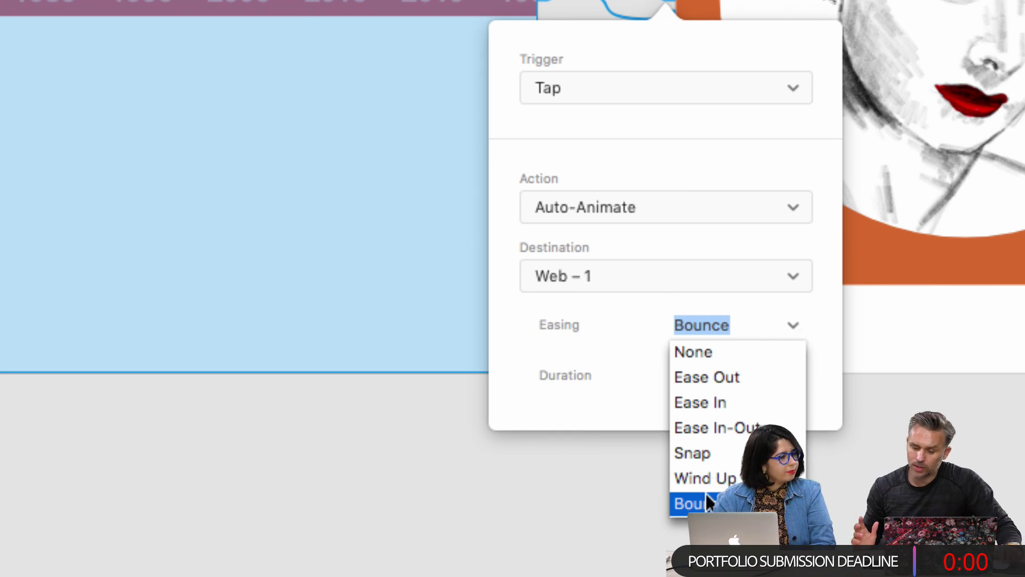
pyautogui.click(687, 453)
pyautogui.click(528, 477)
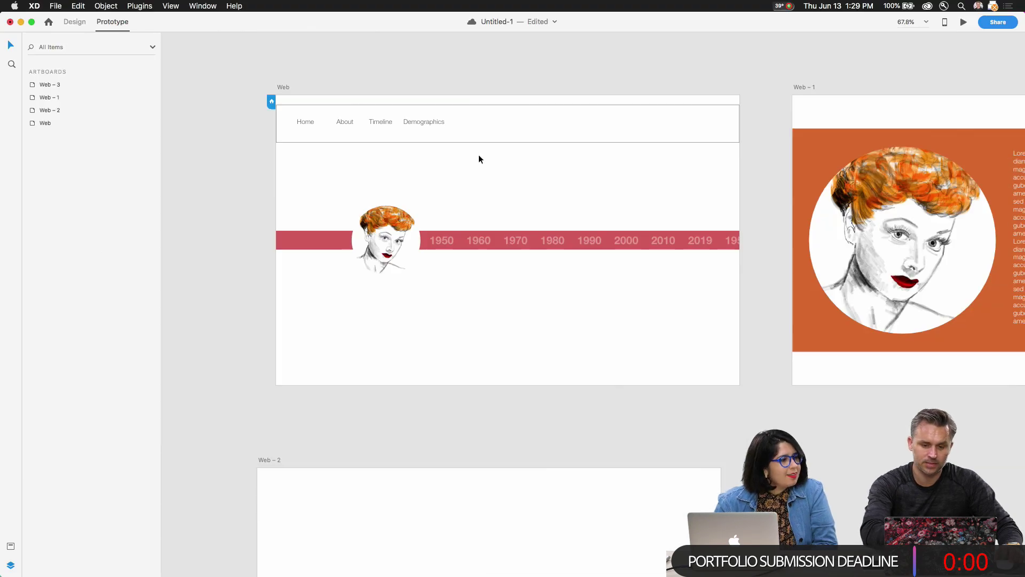
# Preview the prototype from the Web artboard and play the animation between the timeline and the enlarged portrait page in both directions
pyautogui.click(300, 86)
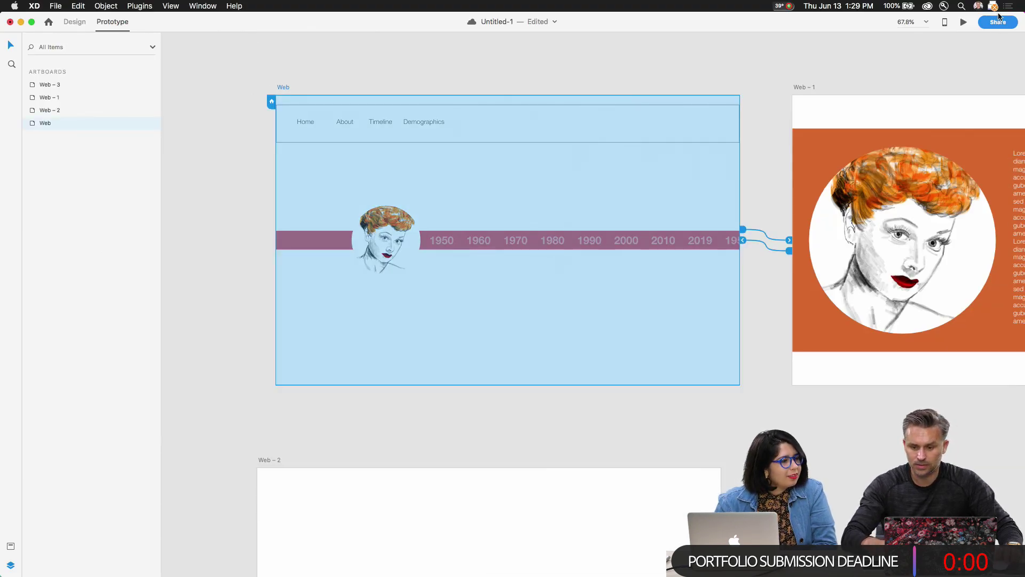
pyautogui.click(964, 22)
pyautogui.moveTo(558, 273); pyautogui.dragTo(594, 393)
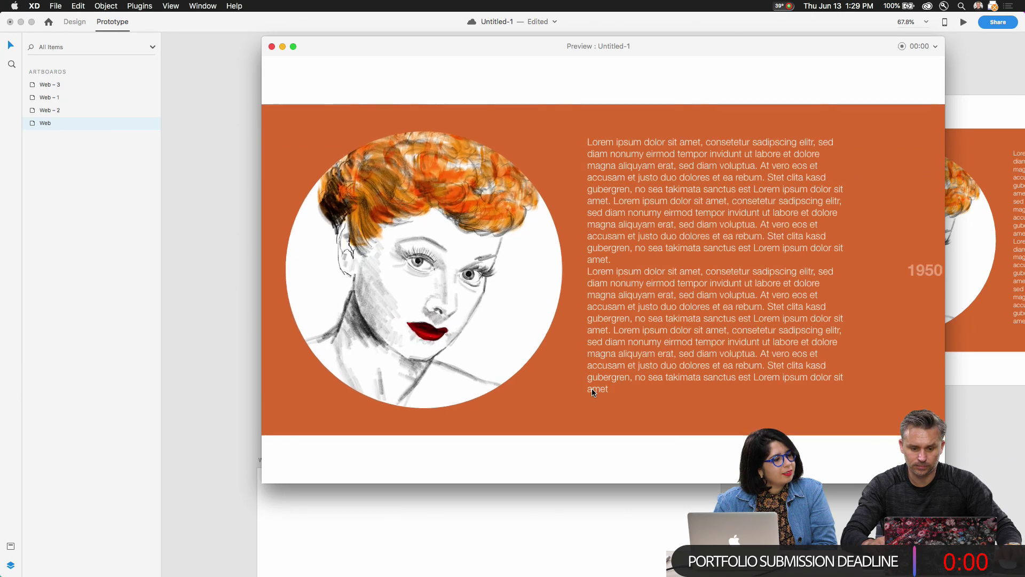
pyautogui.click(337, 78)
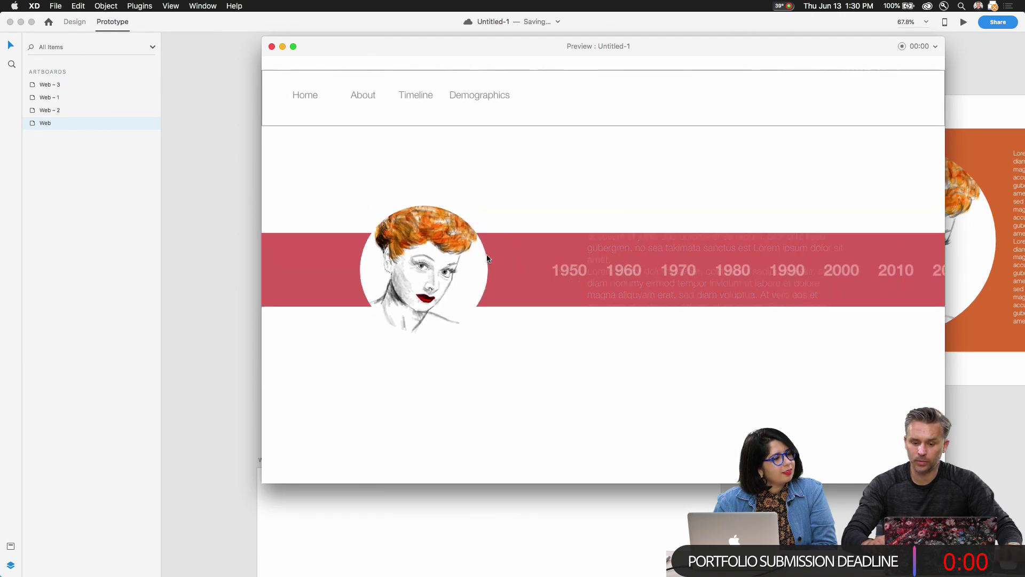
pyautogui.click(499, 277)
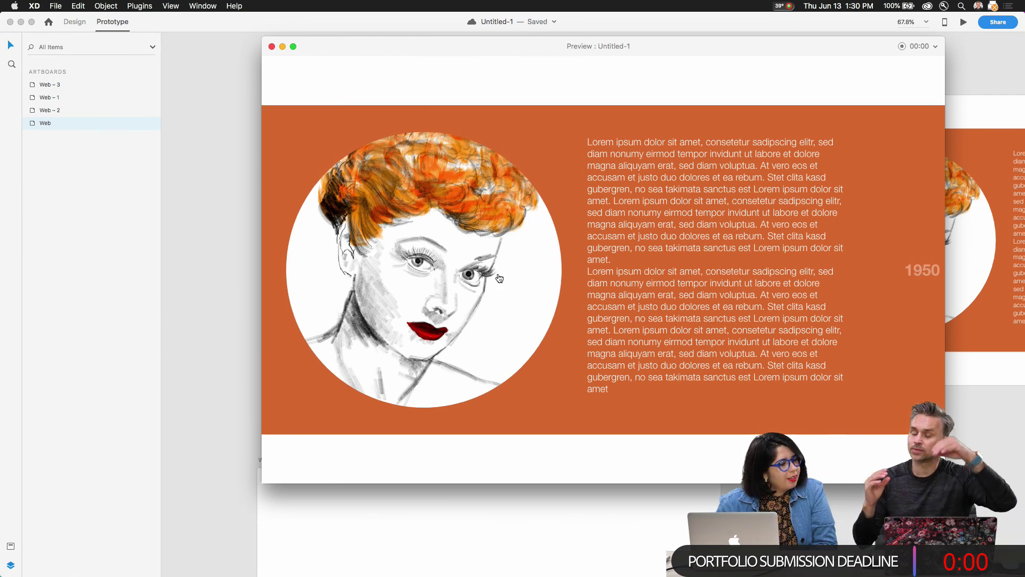
# Close the preview and set the easing of the Auto-Animate link from Web to Web – 1 to Bounce
pyautogui.click(272, 47)
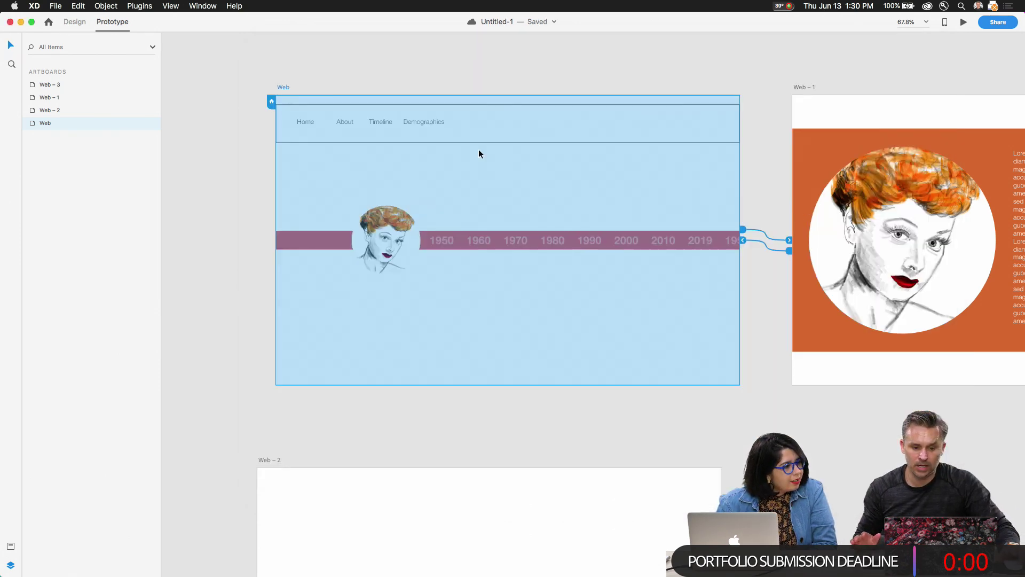
pyautogui.click(791, 242)
pyautogui.click(835, 369)
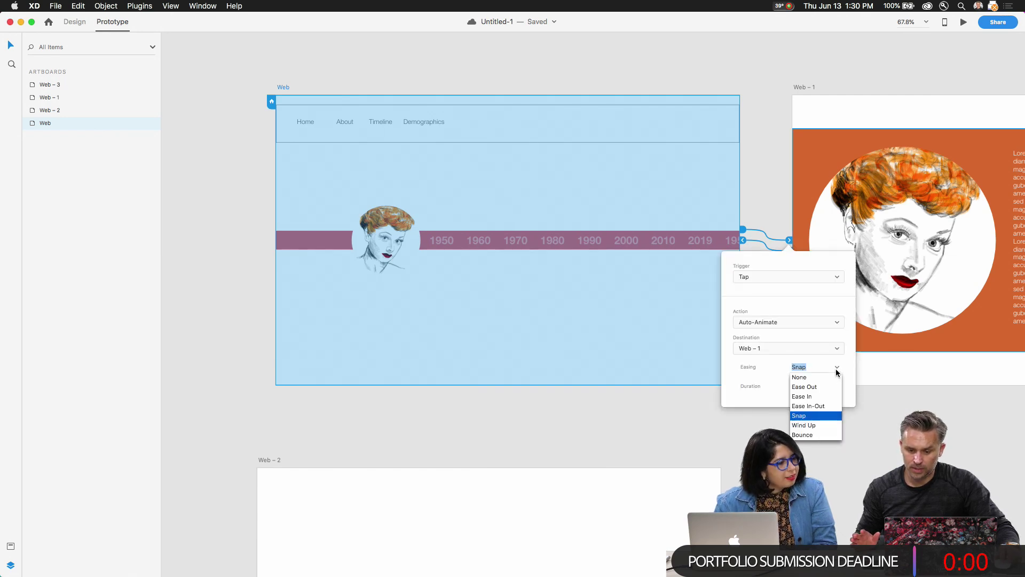
pyautogui.click(805, 435)
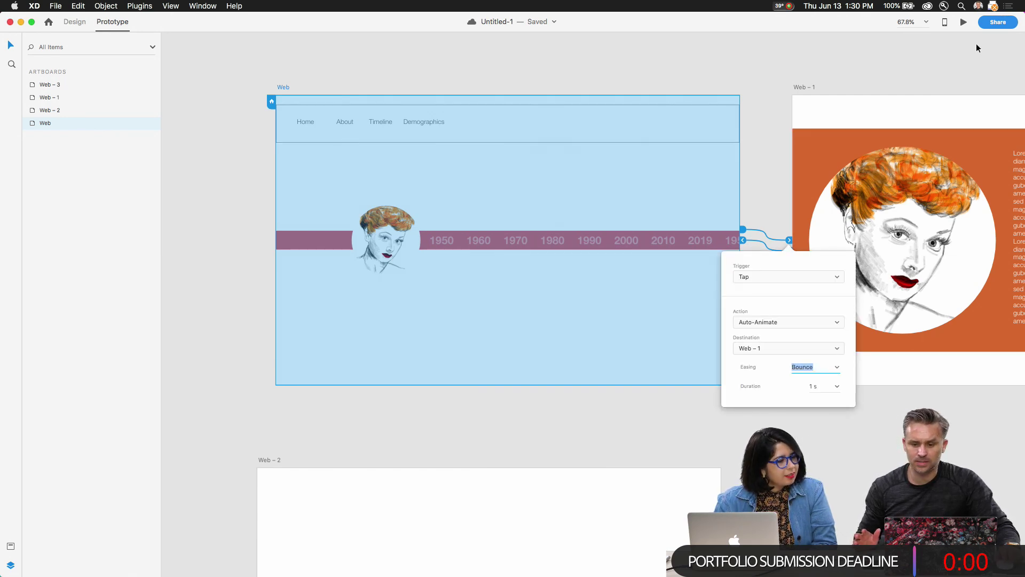
# Preview the Bounce easing by playing the transition between the timeline and the enlarged portrait several times, and close the preview
pyautogui.click(964, 22)
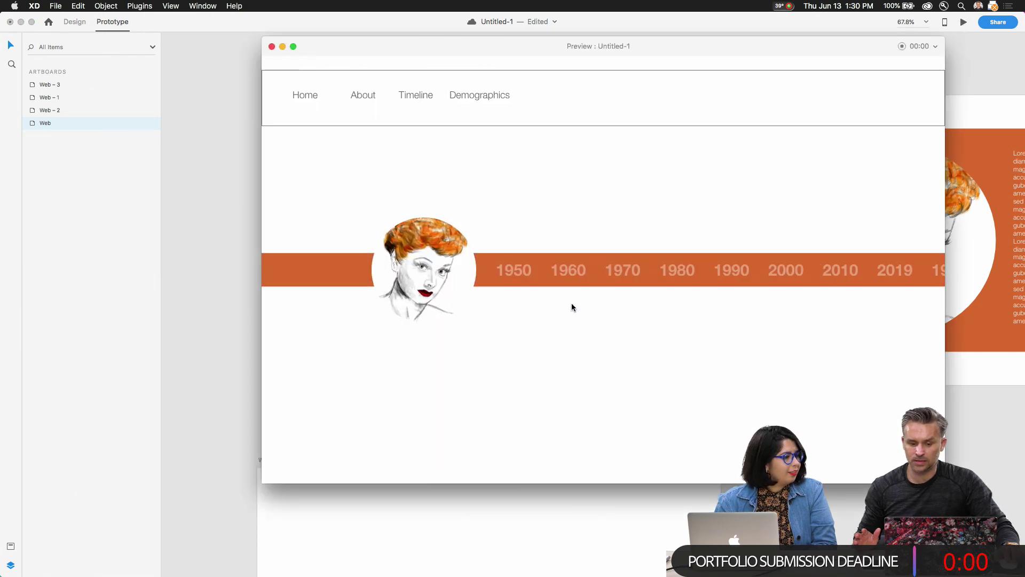
pyautogui.click(572, 307)
pyautogui.click(574, 272)
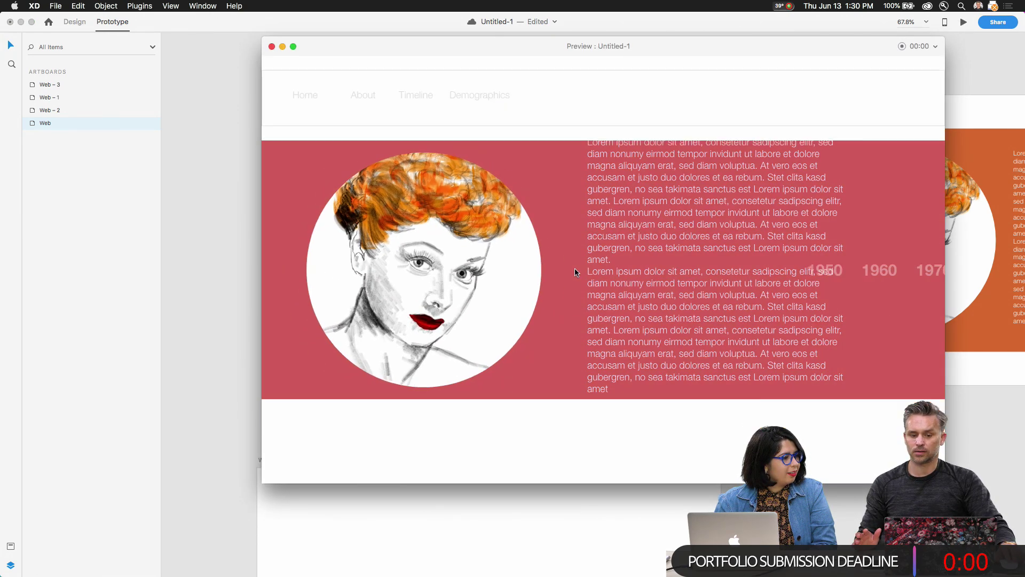
pyautogui.click(496, 272)
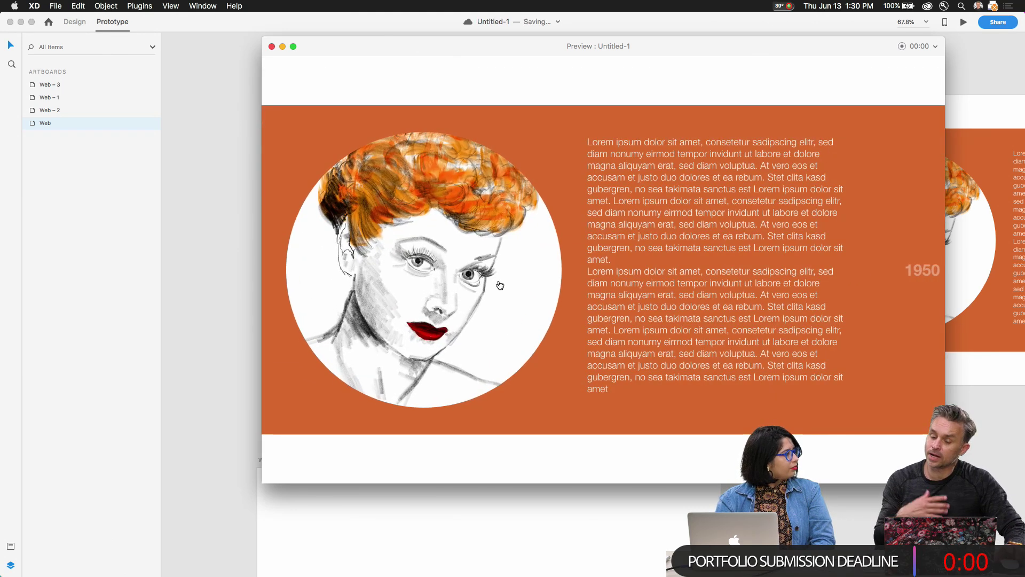
pyautogui.click(559, 288)
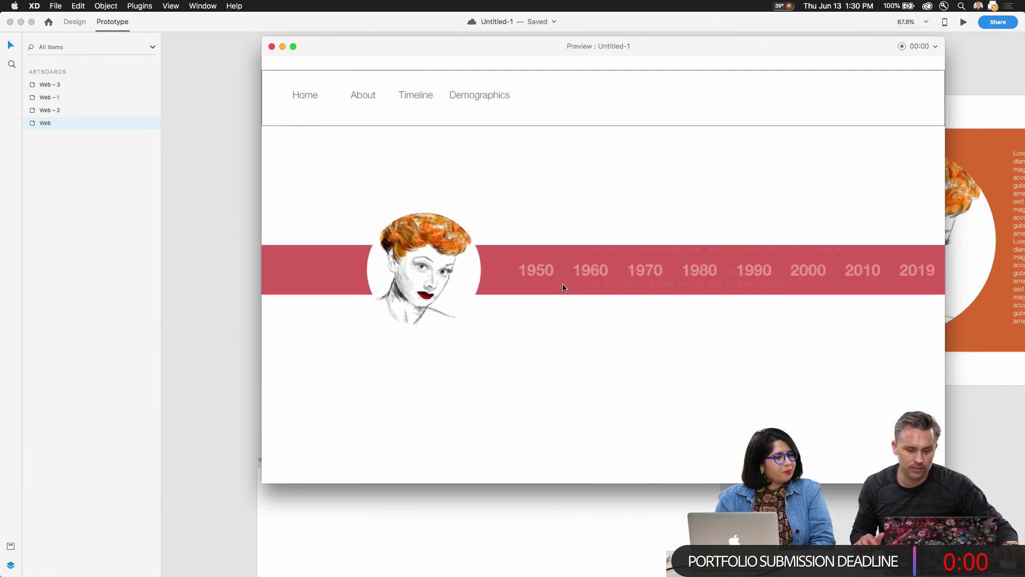
pyautogui.click(523, 274)
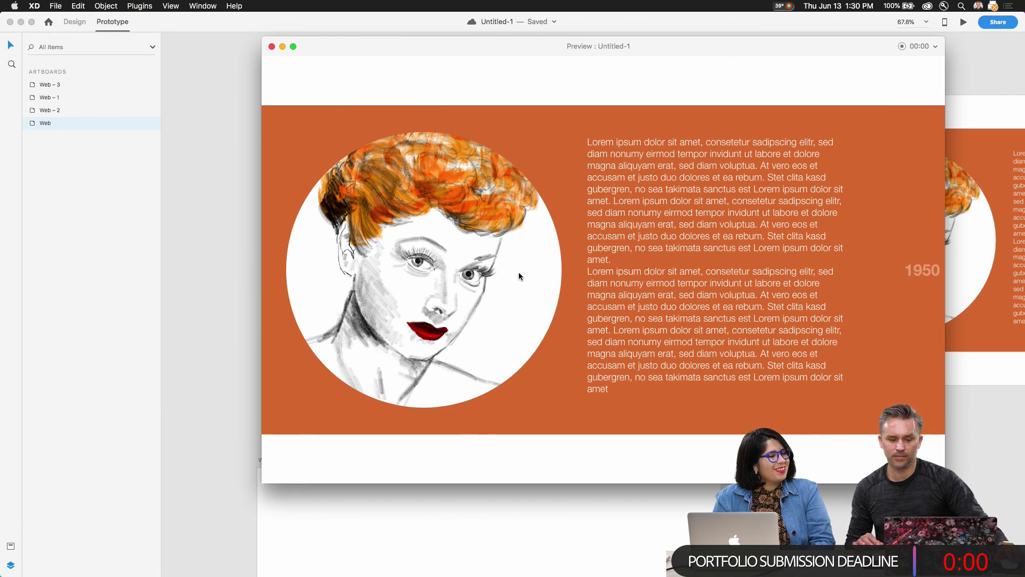
pyautogui.click(519, 273)
pyautogui.click(523, 274)
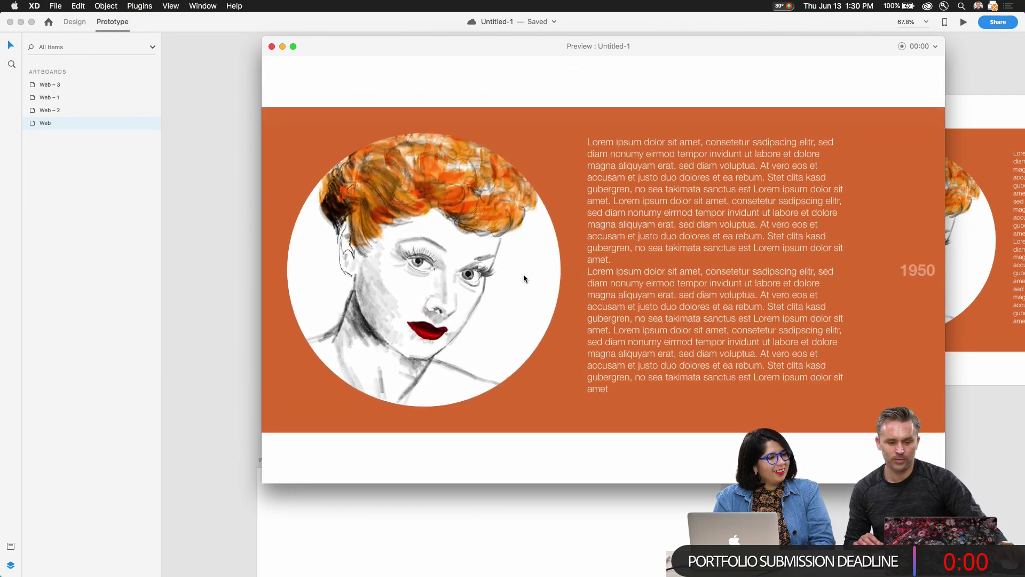
pyautogui.click(525, 281)
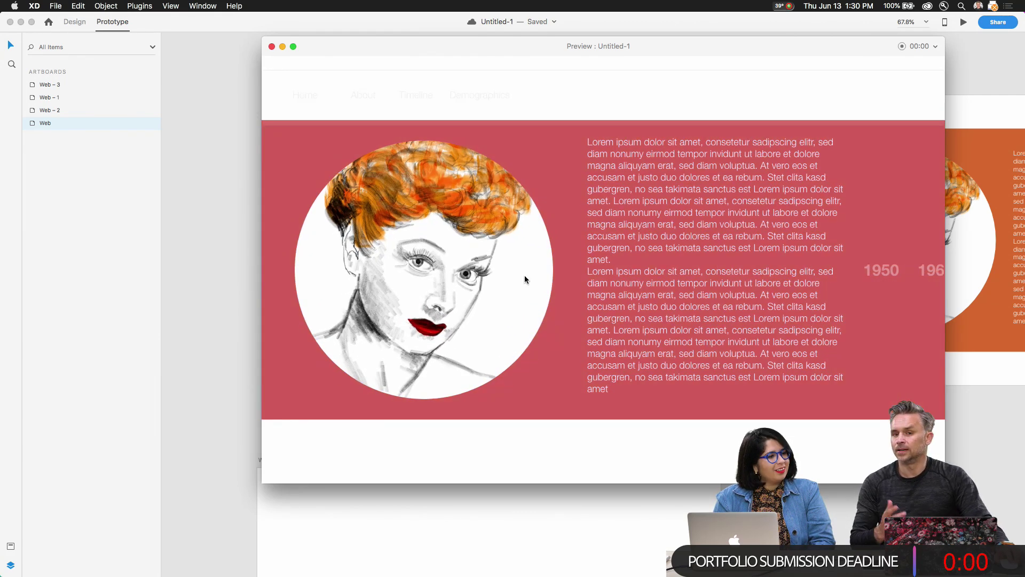
pyautogui.click(525, 278)
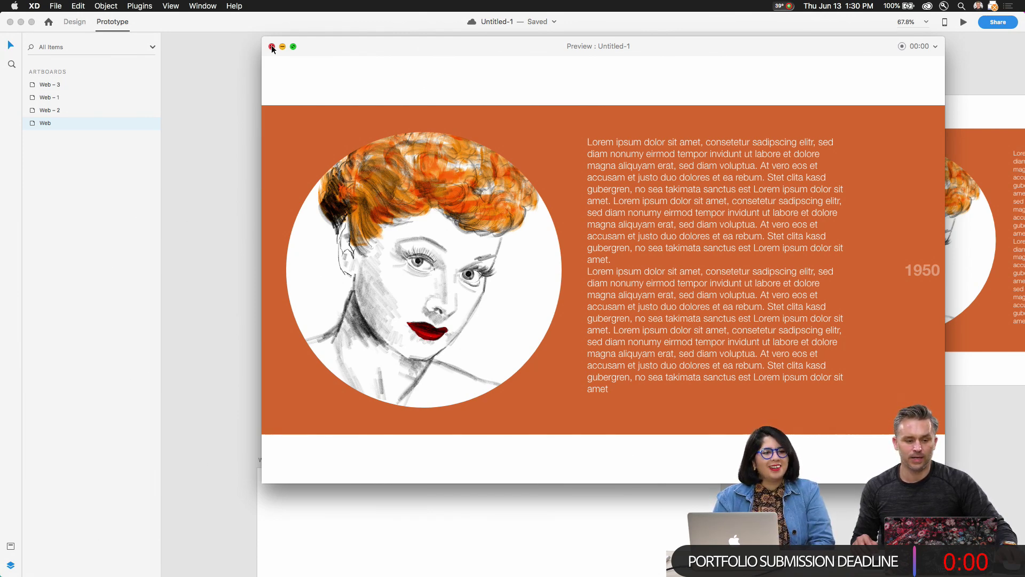
pyautogui.moveTo(369, 47); pyautogui.dragTo(284, 66)
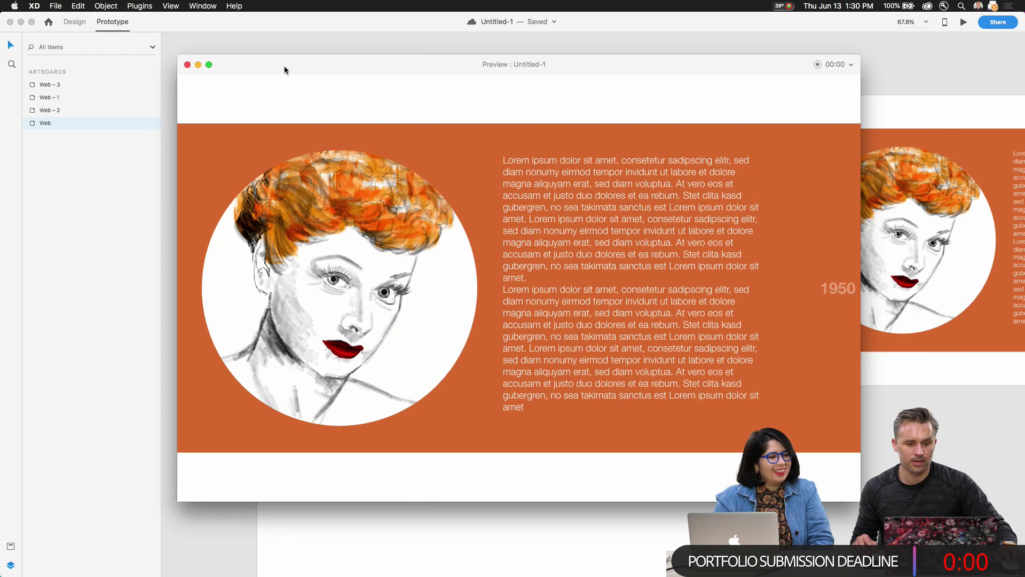
pyautogui.click(188, 65)
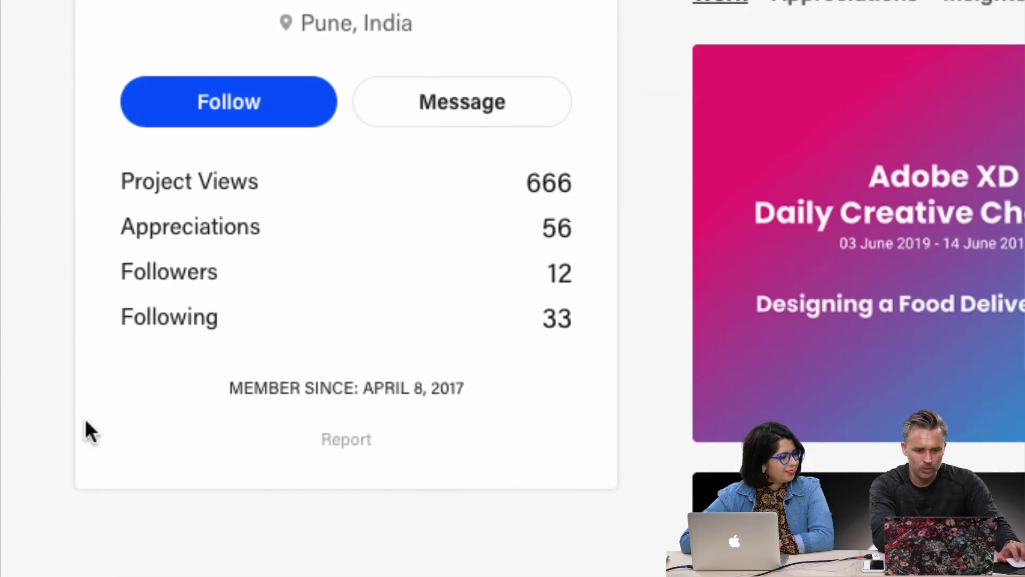
# Browse the UI/UX designer's Behance profile in Chrome and examine the interface elements in the Social Media Page project
pyautogui.scroll(-3, 72, 477)
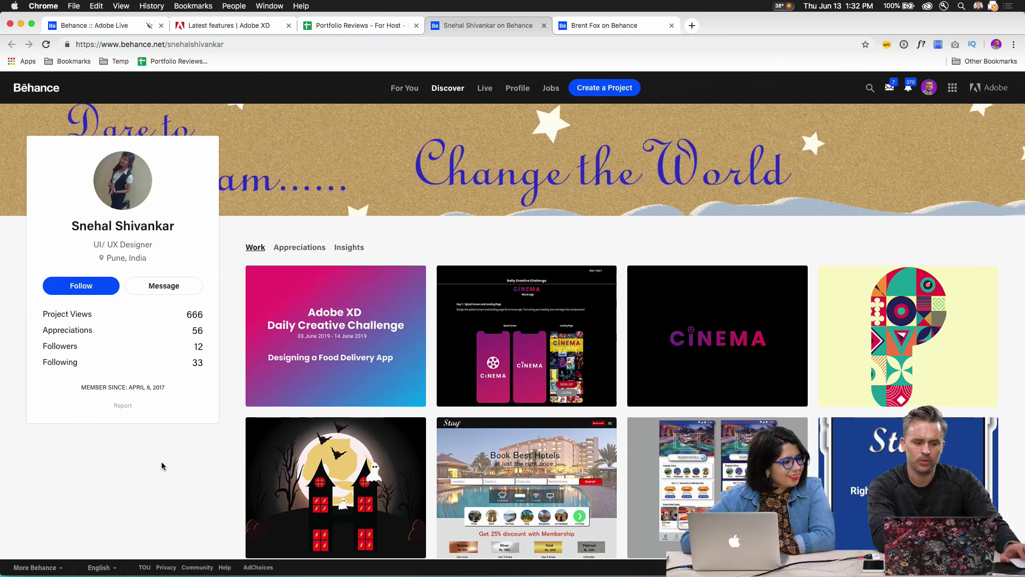
pyautogui.scroll(-7, 215, 421)
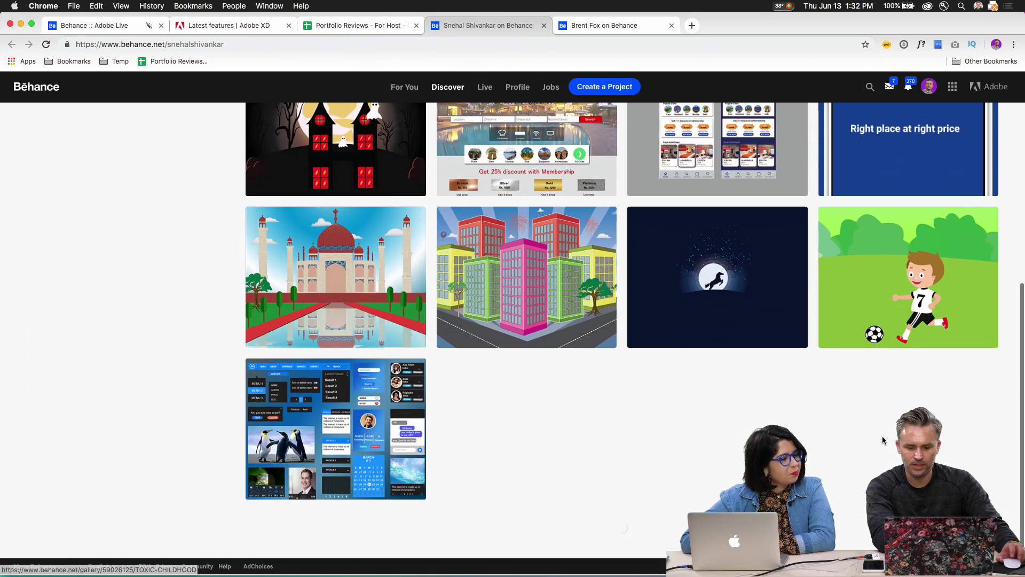
pyautogui.scroll(4, 884, 441)
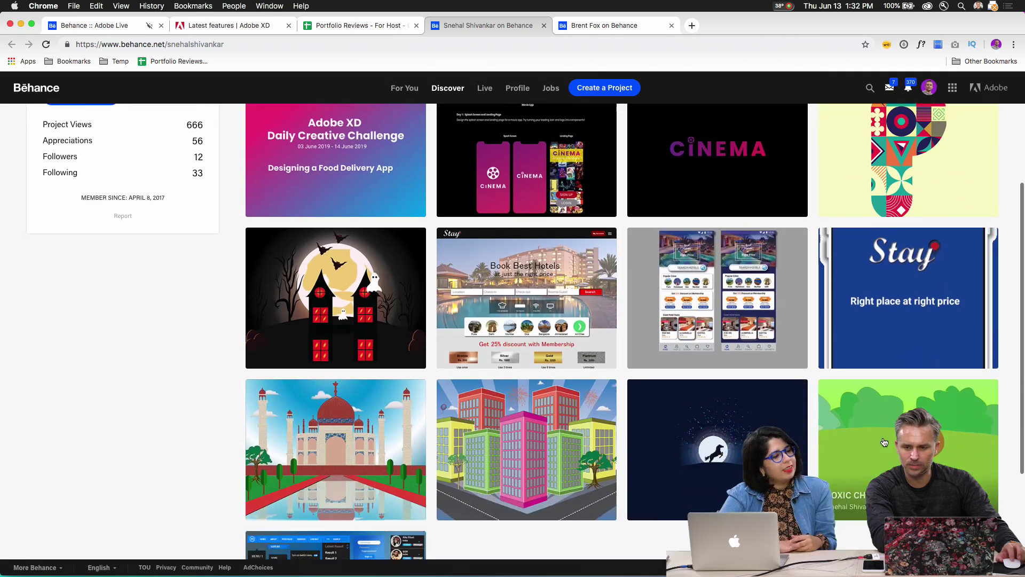
pyautogui.scroll(-4, 884, 441)
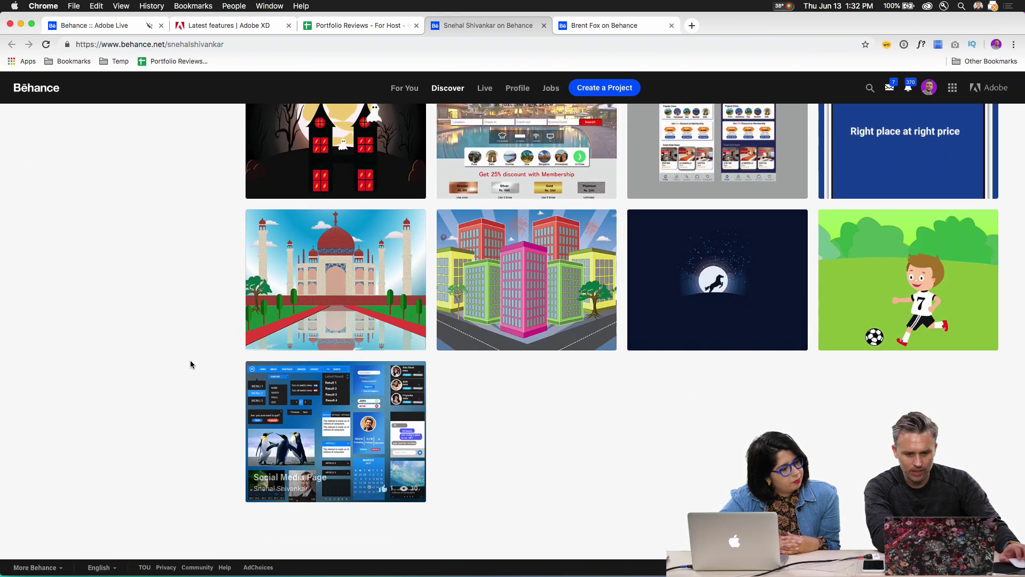
pyautogui.click(332, 442)
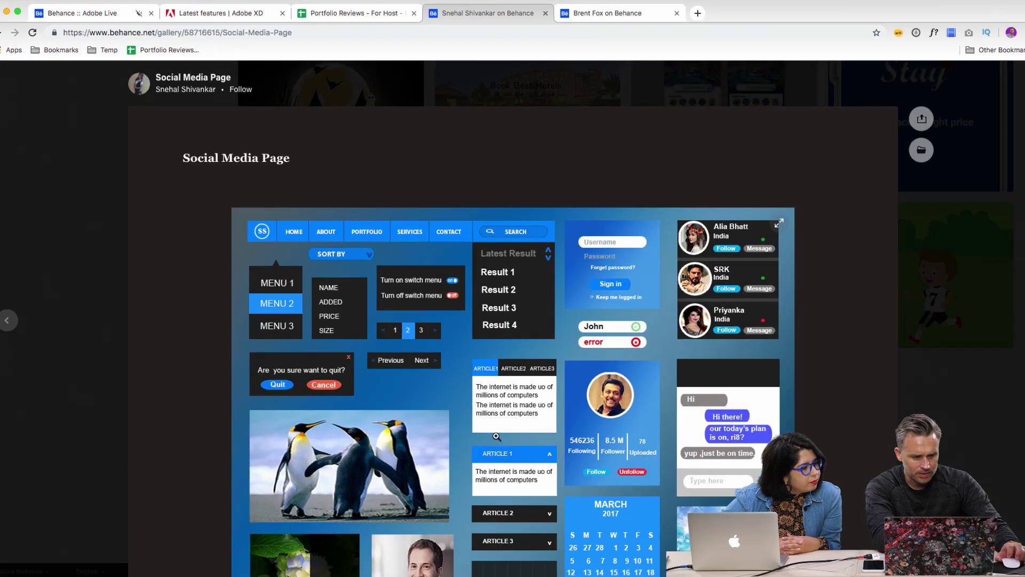
pyautogui.scroll(-10, 497, 436)
pyautogui.scroll(9, 497, 436)
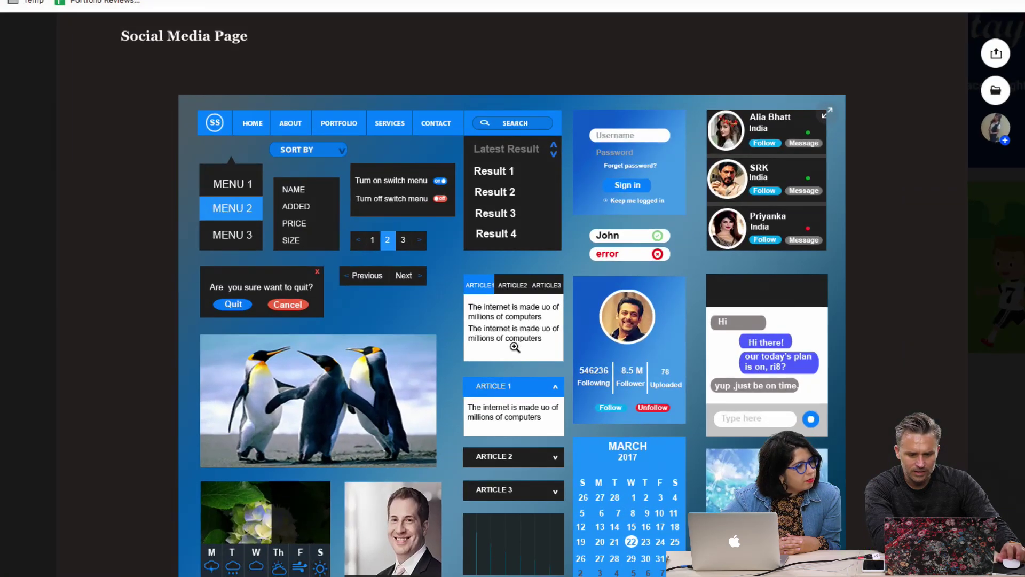
pyautogui.scroll(-1, 515, 384)
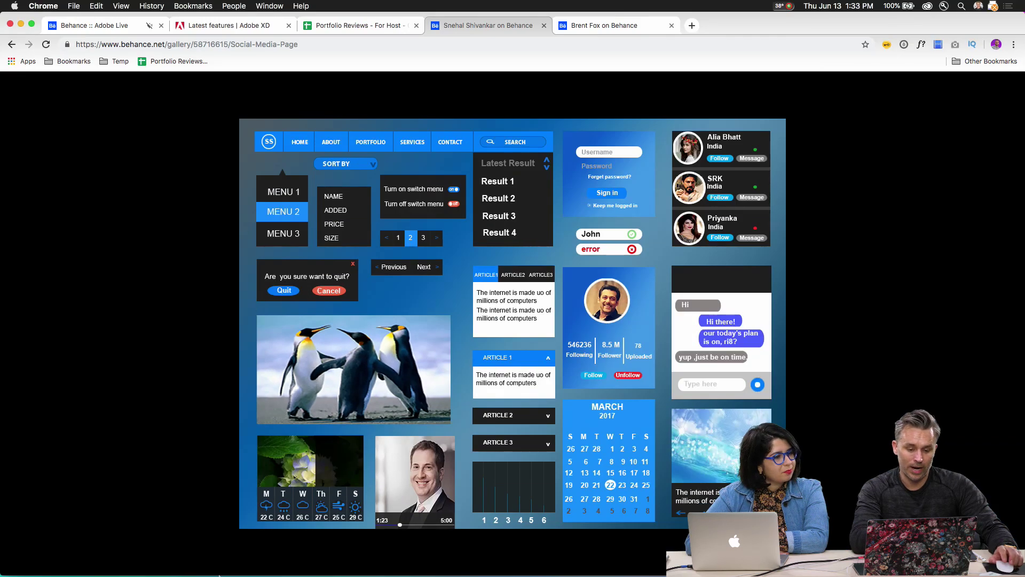
# Switch to XD's Design mode, draw a rectangle about 214 by 70 below the Web artboard's timeline, and round its corners to 35
pyautogui.click(167, 570)
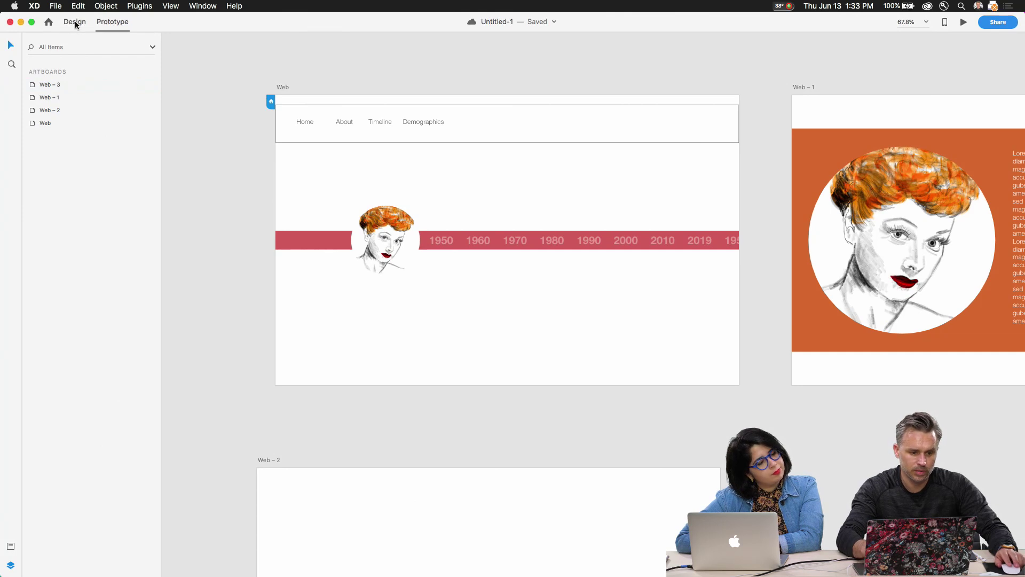
pyautogui.click(75, 22)
pyautogui.click(11, 64)
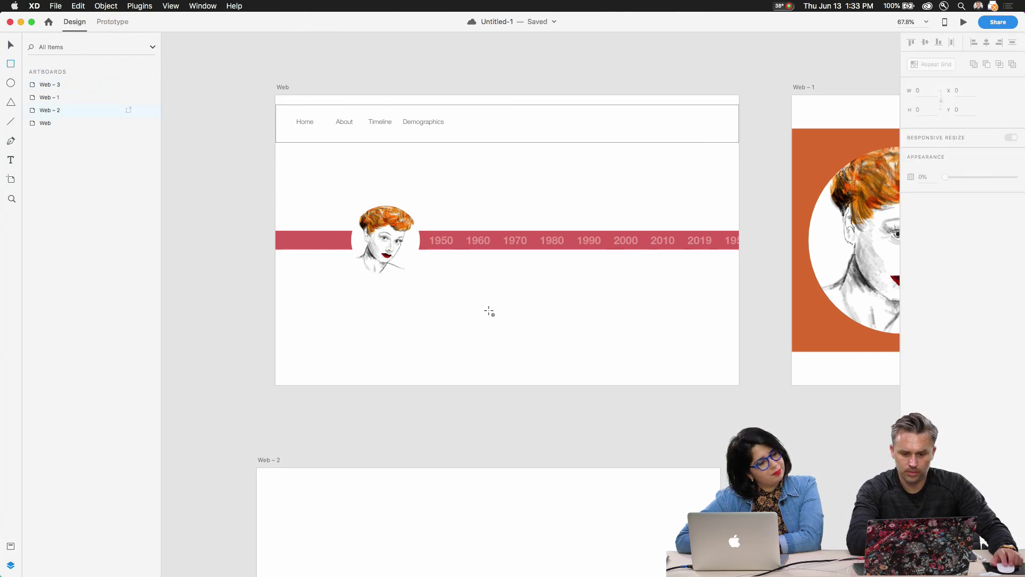
pyautogui.moveTo(495, 306); pyautogui.dragTo(572, 330)
pyautogui.scroll(5, 558, 302)
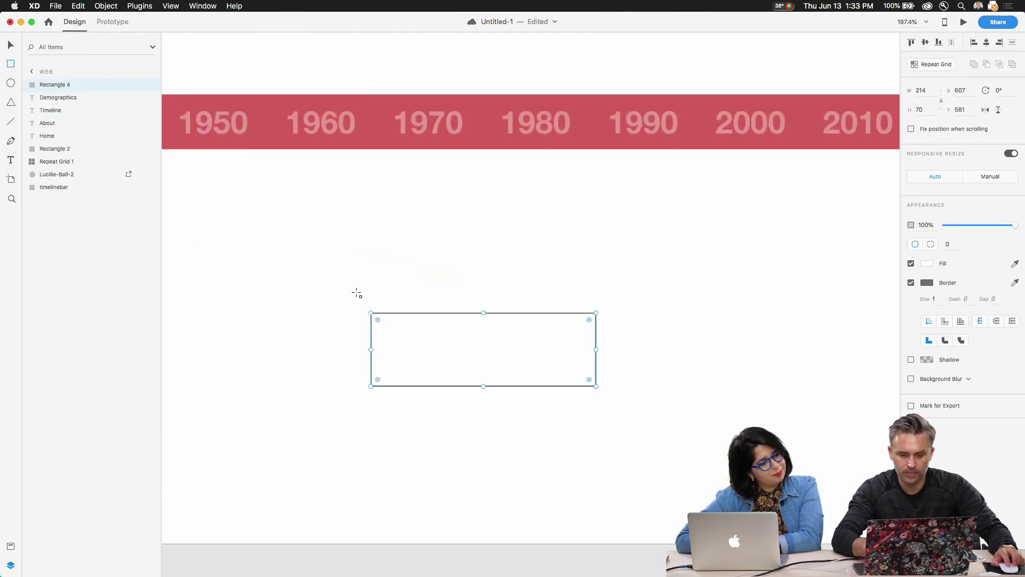
pyautogui.moveTo(378, 320); pyautogui.dragTo(442, 345)
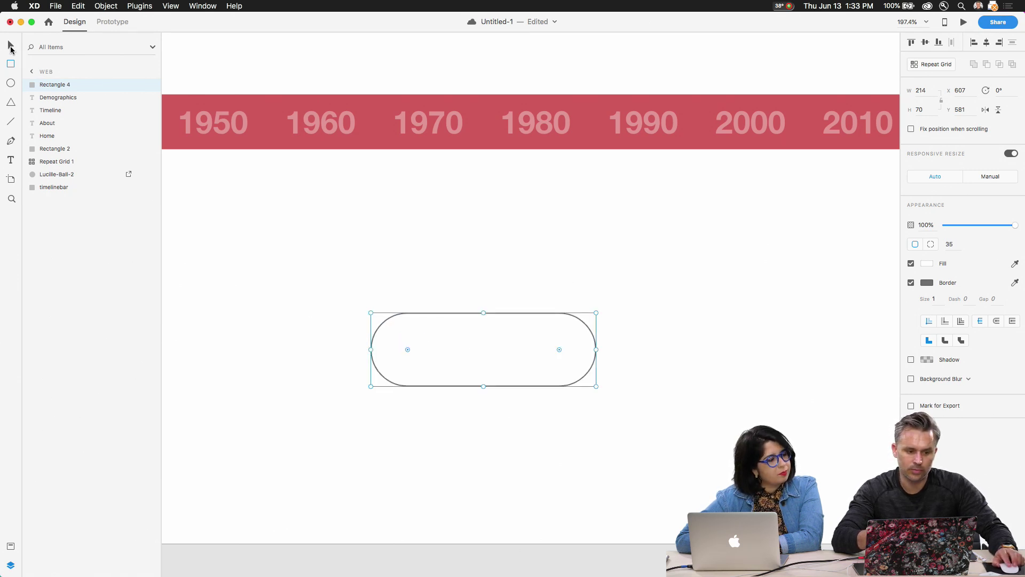
pyautogui.click(11, 48)
pyautogui.moveTo(369, 348); pyautogui.dragTo(395, 339)
# Return to Chrome, close the Social Media Page project, and browse the other projects on the designer's Behance profile
pyautogui.click(21, 23)
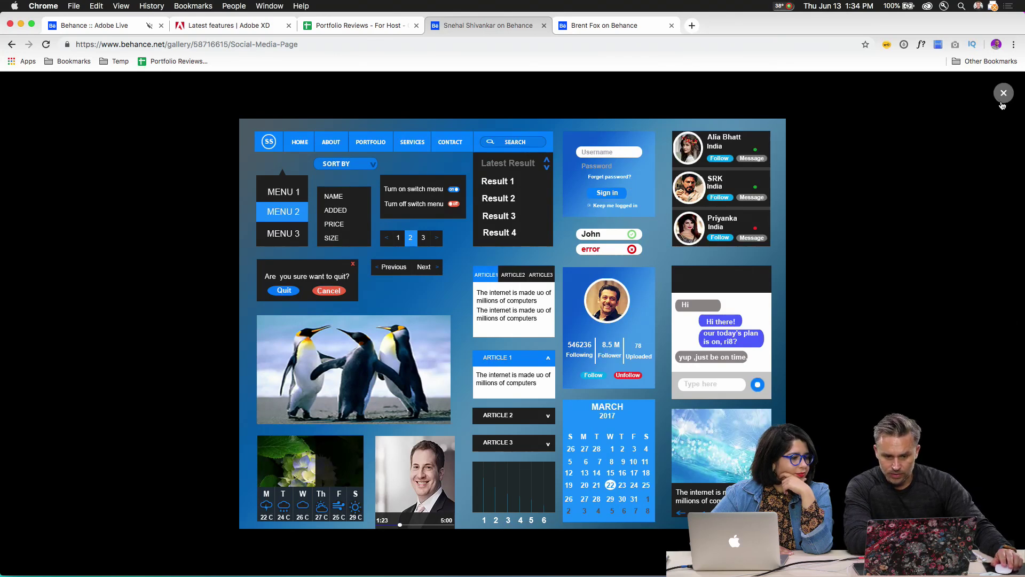
pyautogui.click(1002, 104)
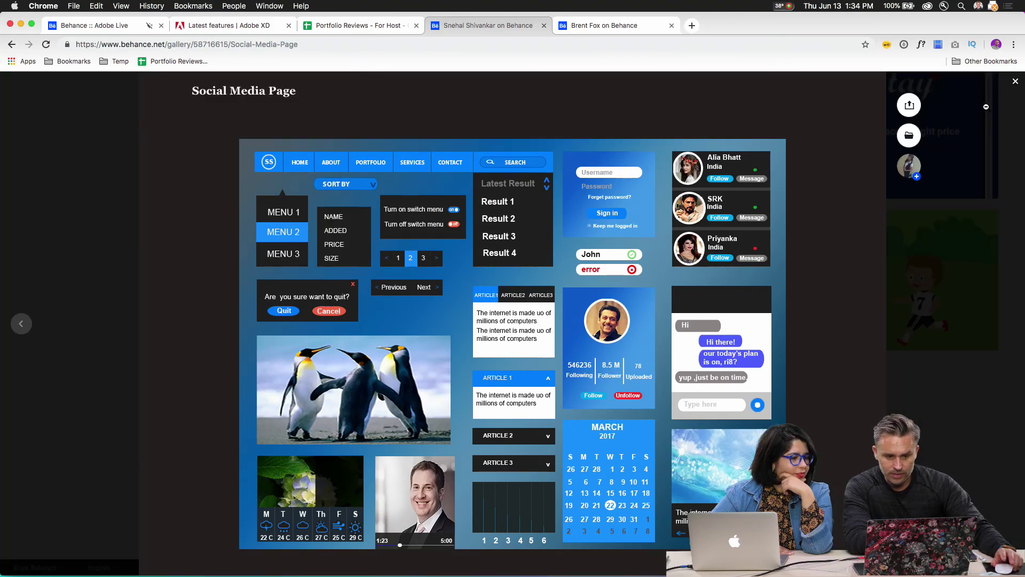
pyautogui.click(1014, 85)
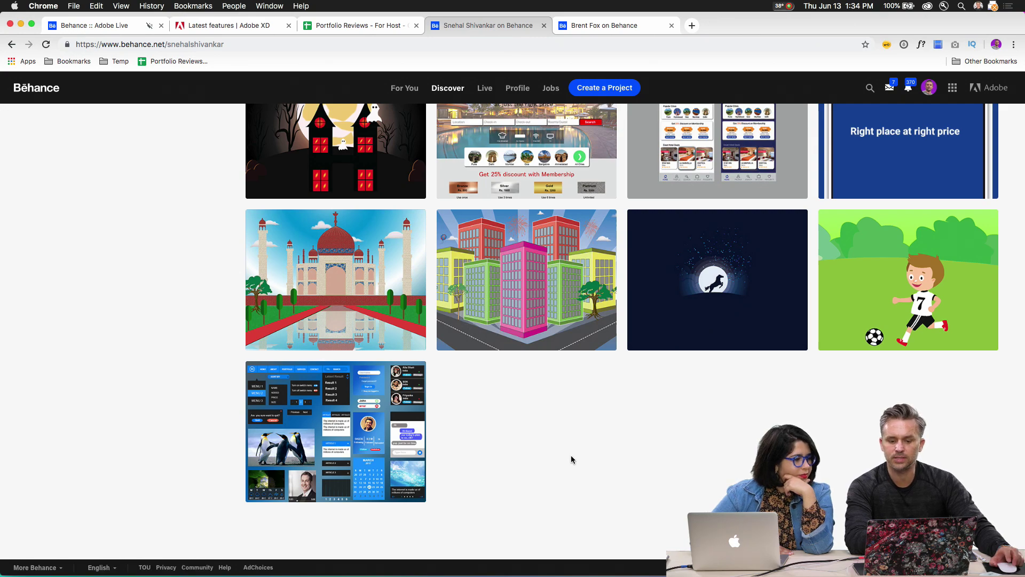
pyautogui.scroll(5, 571, 459)
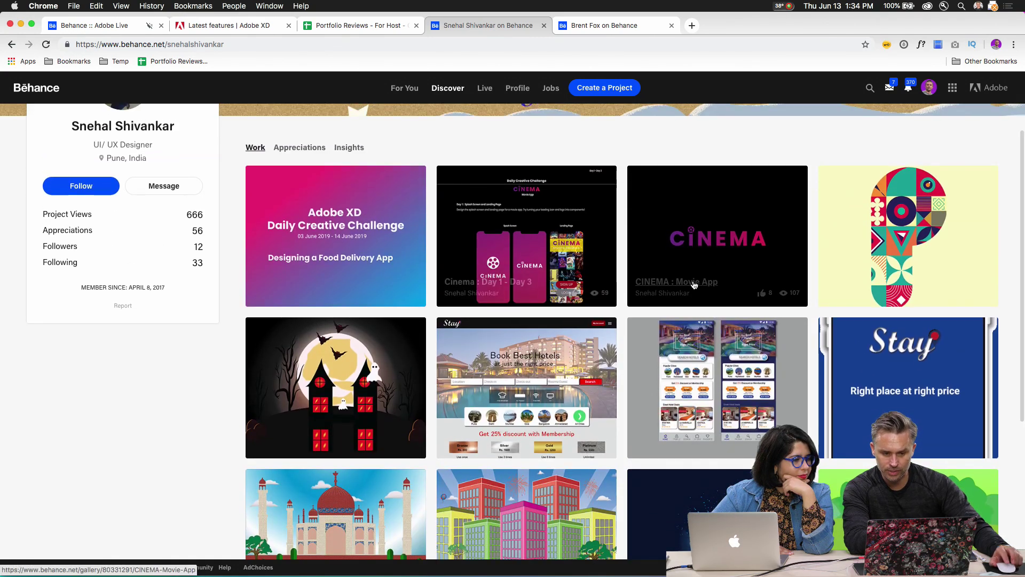
pyautogui.scroll(-1, 822, 406)
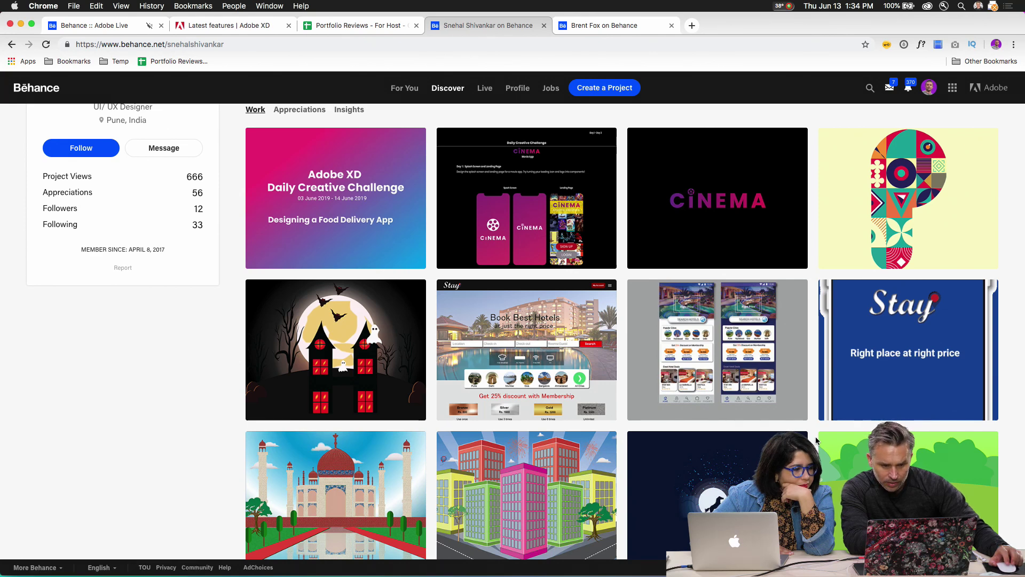
pyautogui.scroll(-1, 815, 439)
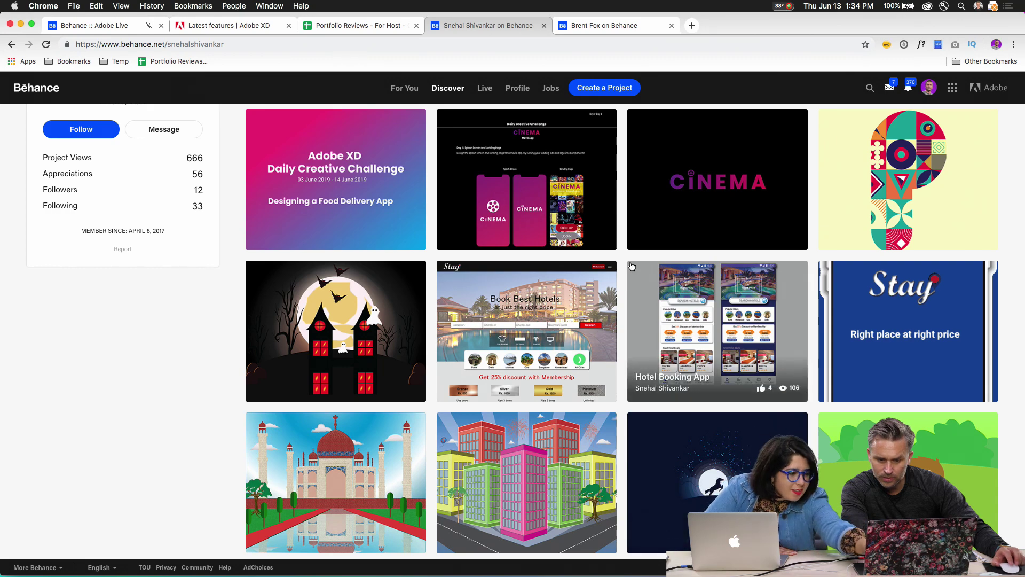
# Open the Hotel Booking App project and review its Stay sign-up and three-step onboarding screens
pyautogui.click(660, 288)
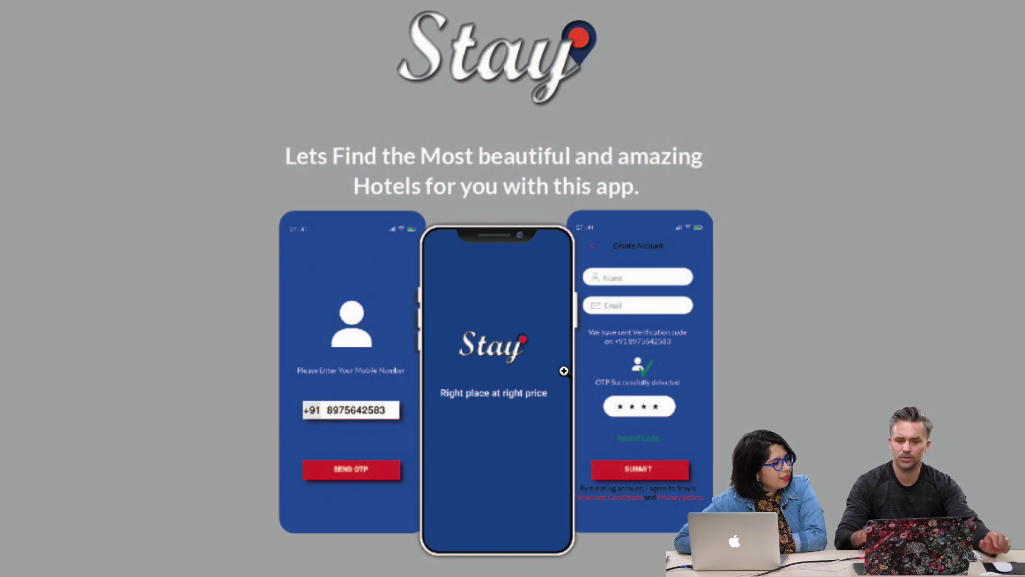
pyautogui.scroll(-6, 564, 370)
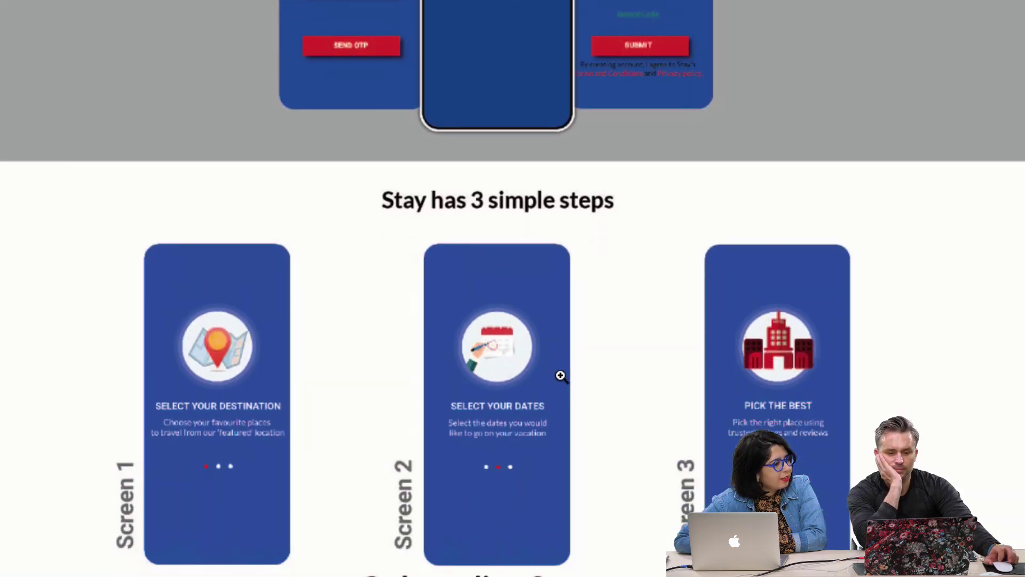
pyautogui.scroll(-3, 560, 377)
pyautogui.scroll(10, 559, 377)
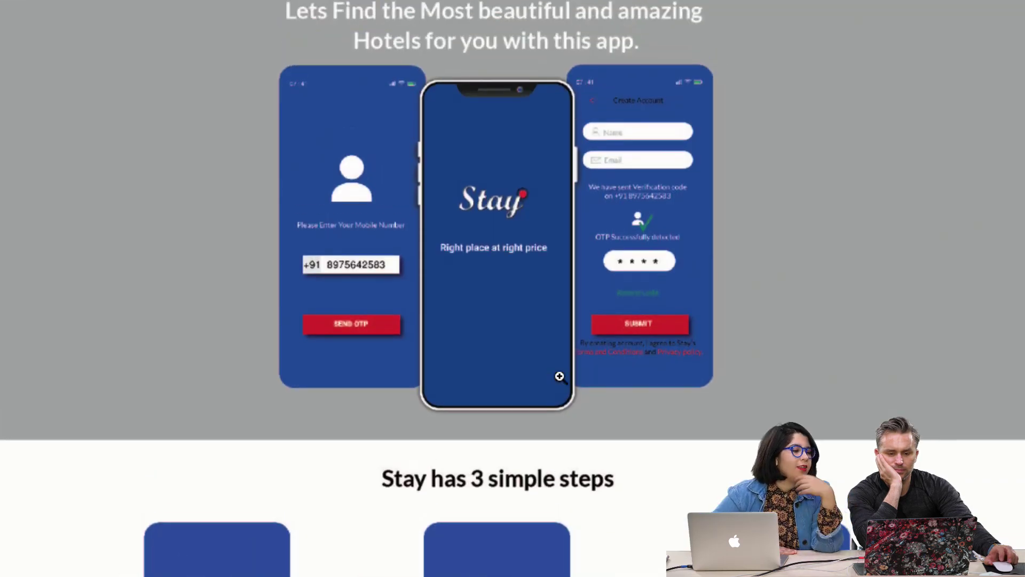
pyautogui.scroll(2, 560, 377)
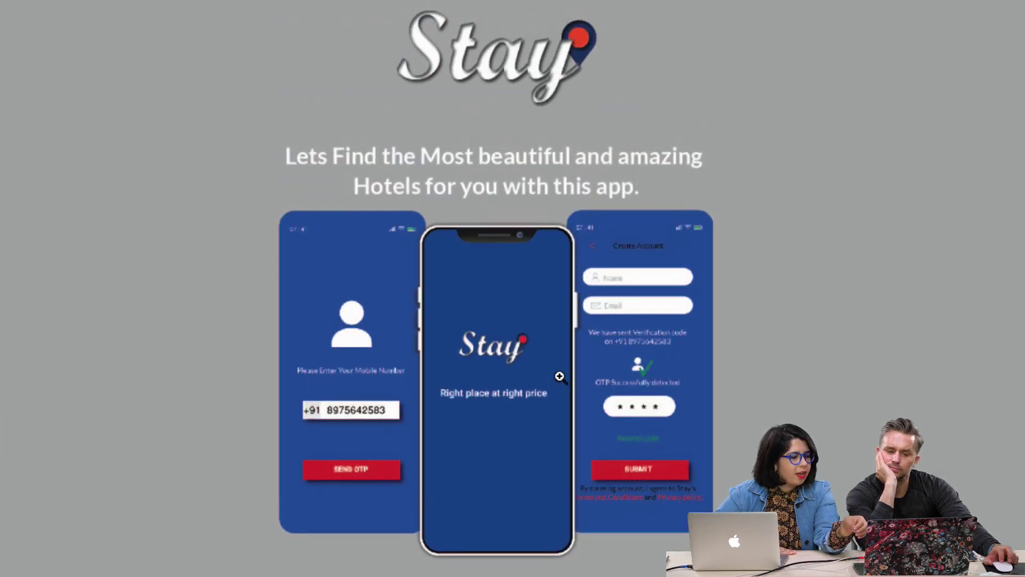